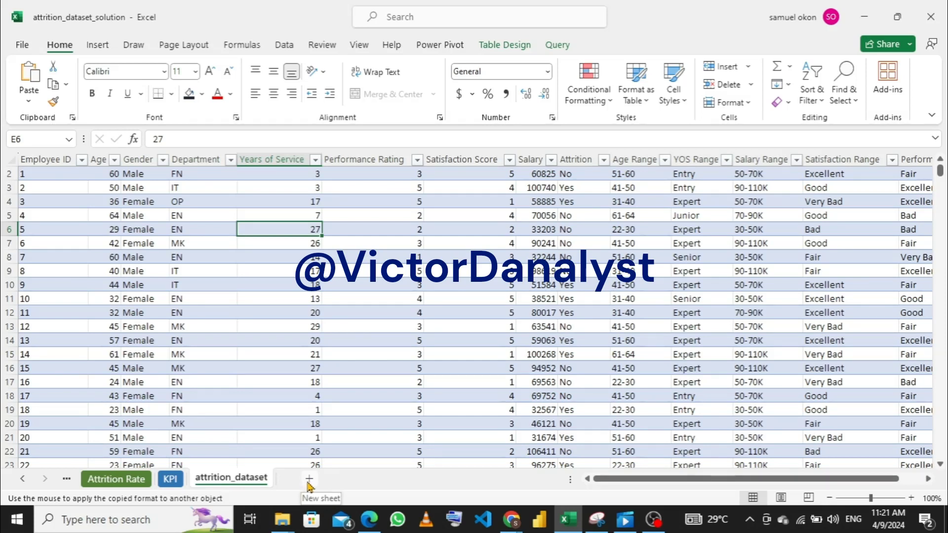
# - Insert a new blank worksheet directly before the KPI sheet
pyautogui.click(169, 482)
pyautogui.rightClick(168, 484)
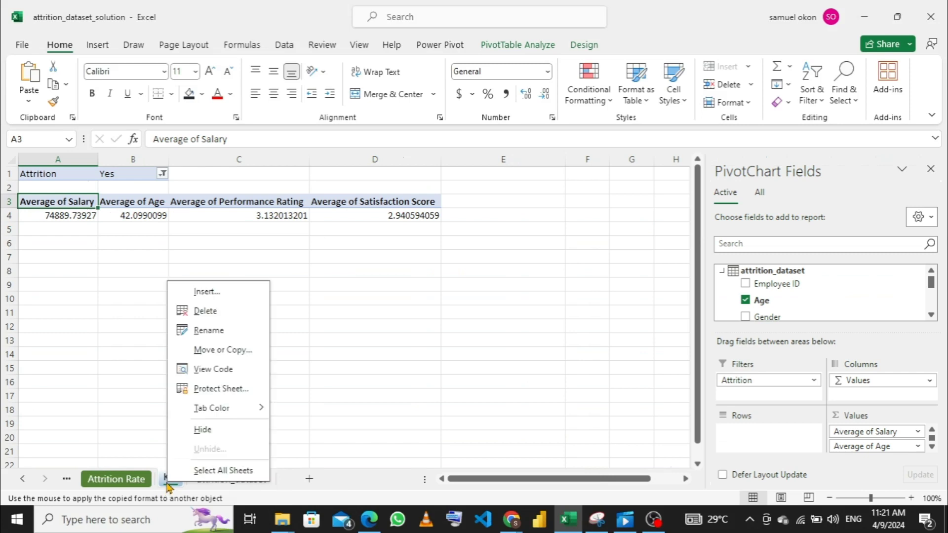
pyautogui.click(206, 291)
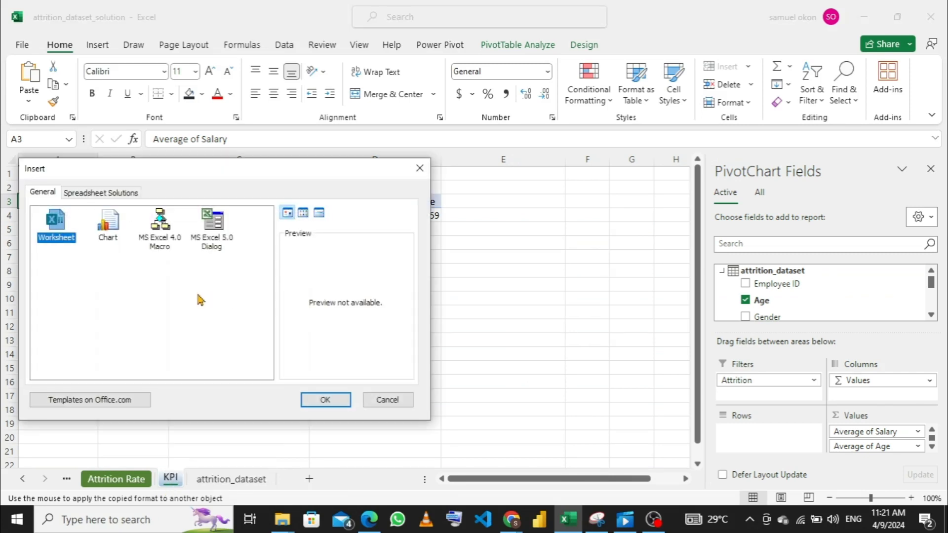
pyautogui.click(323, 403)
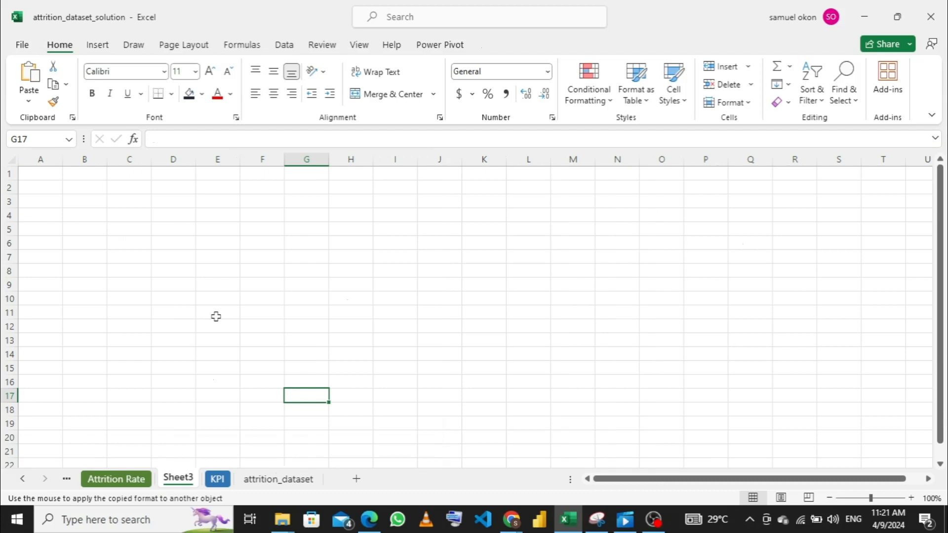
# - Rename the newly inserted sheet as Dashboard
pyautogui.doubleClick(178, 478)
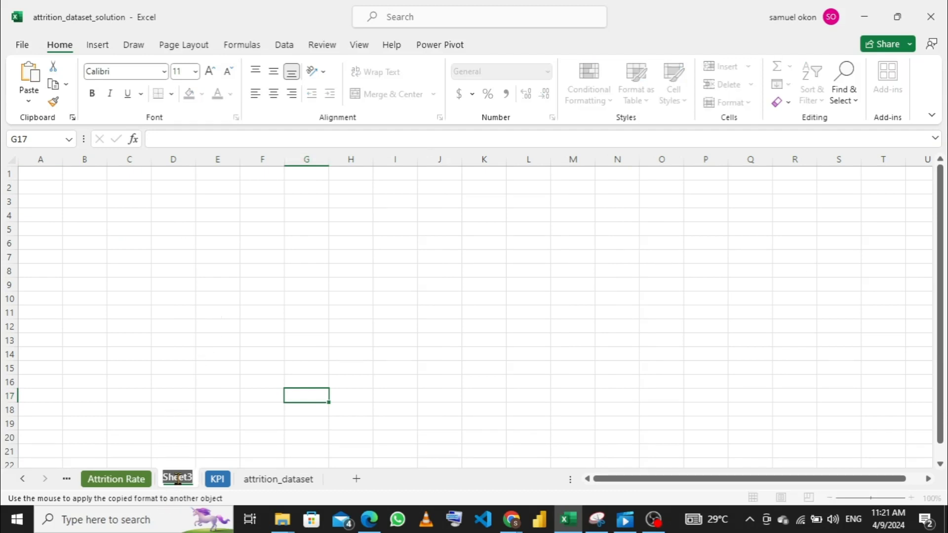
pyautogui.write('D')
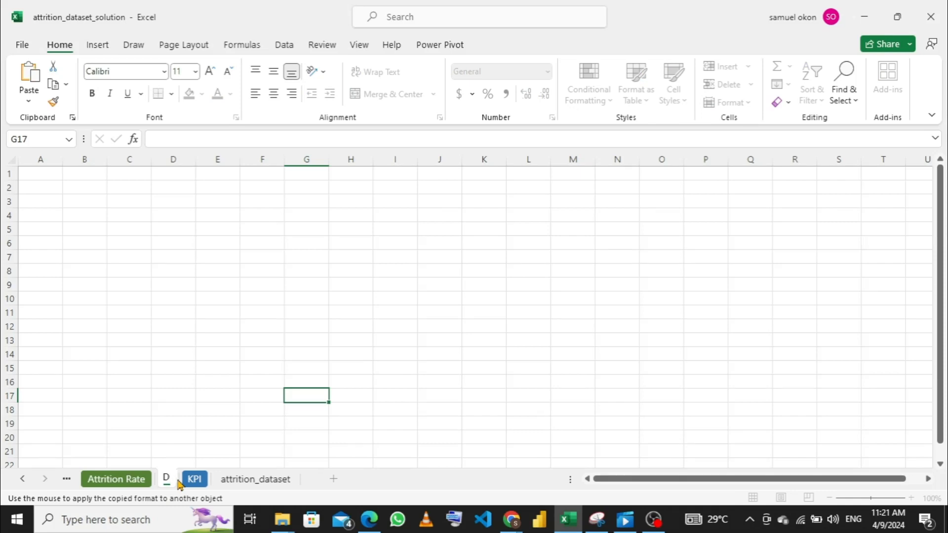
pyautogui.write('ashb')
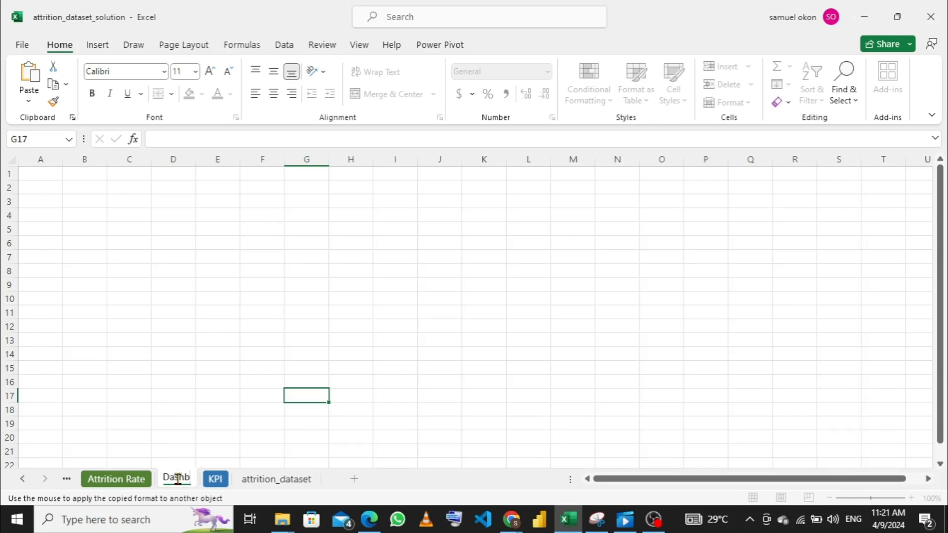
pyautogui.write('oard')
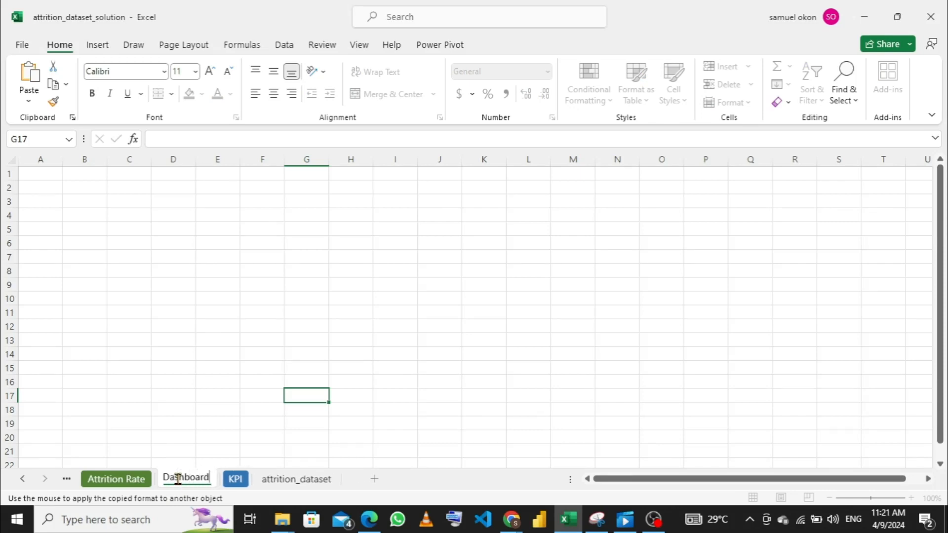
pyautogui.press('Return')
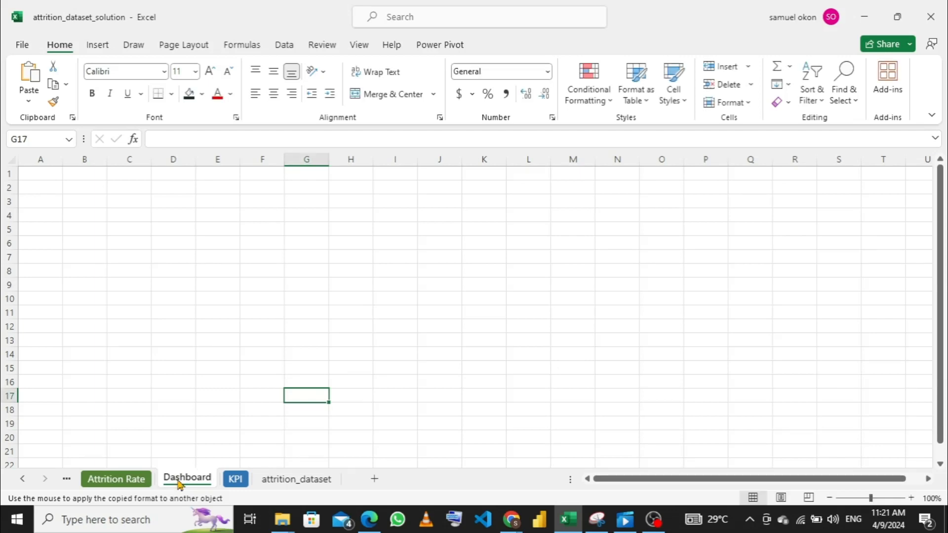
# - Colour the Dashboard sheet's tab with a dark gold theme colour
pyautogui.rightClick(180, 482)
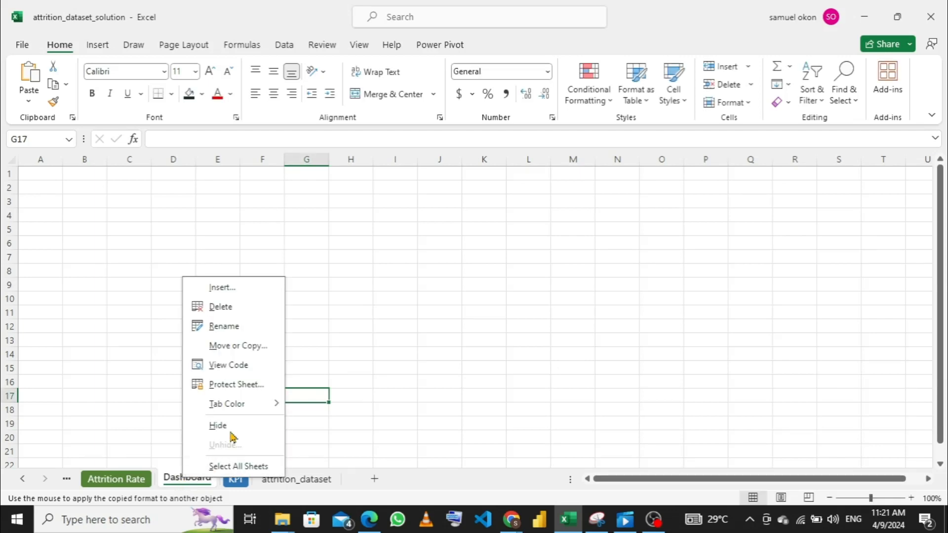
pyautogui.moveTo(250, 406)
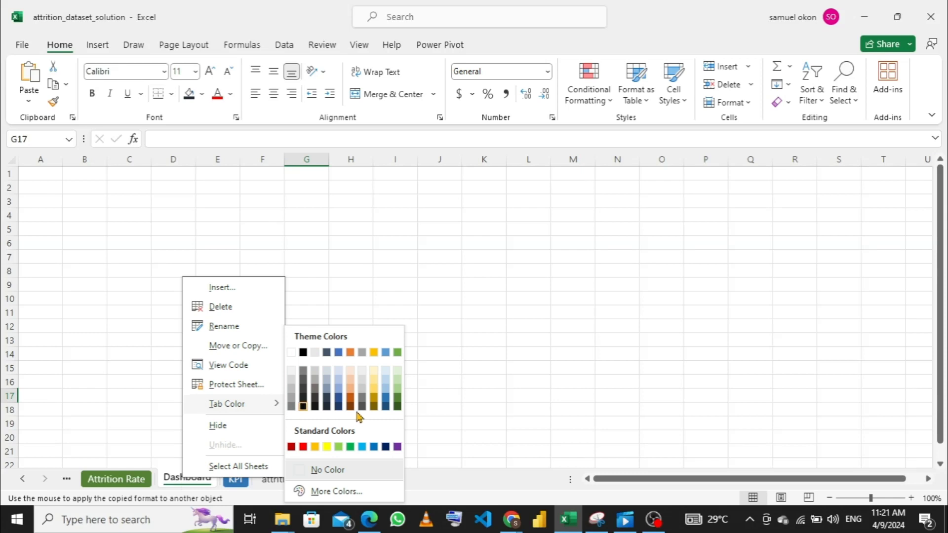
pyautogui.click(376, 403)
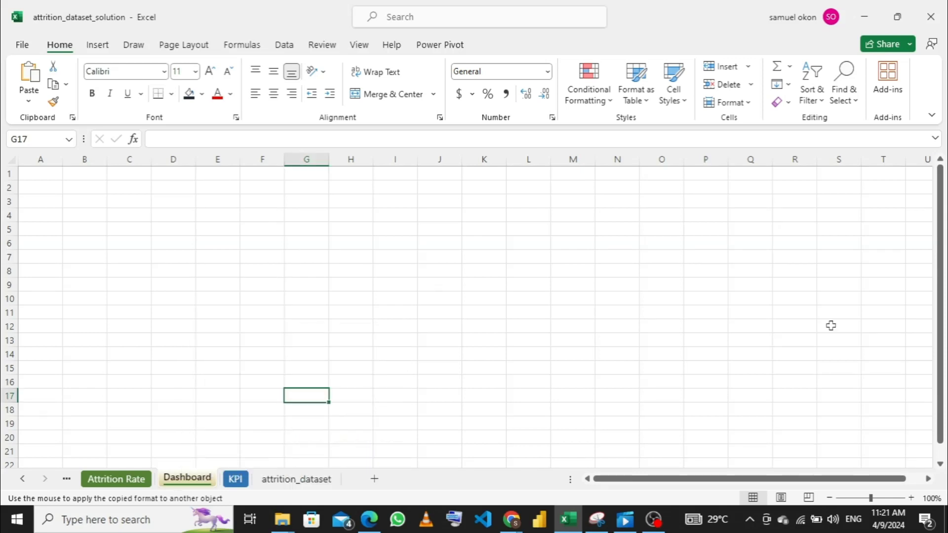
# - Switch the workbook window to full-screen mode and hide the formula bar
pyautogui.click(931, 117)
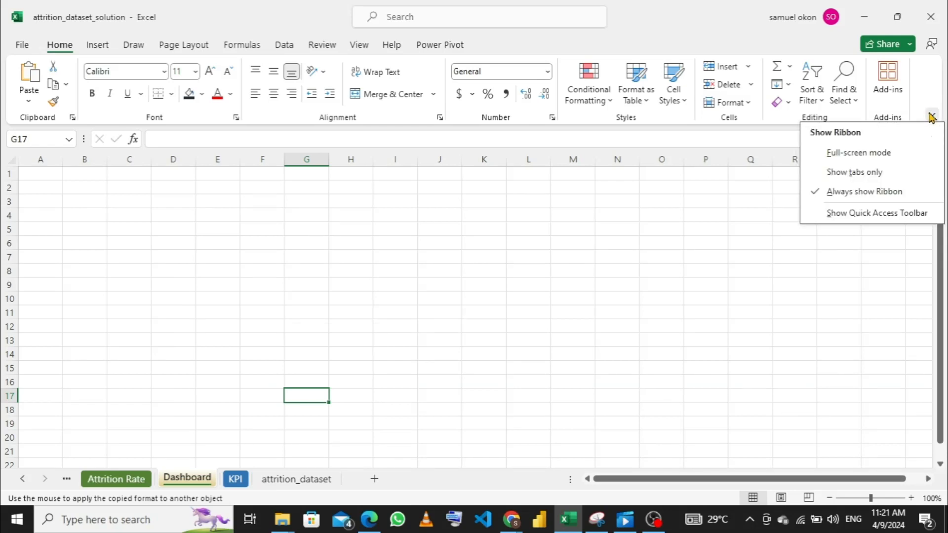
pyautogui.click(862, 155)
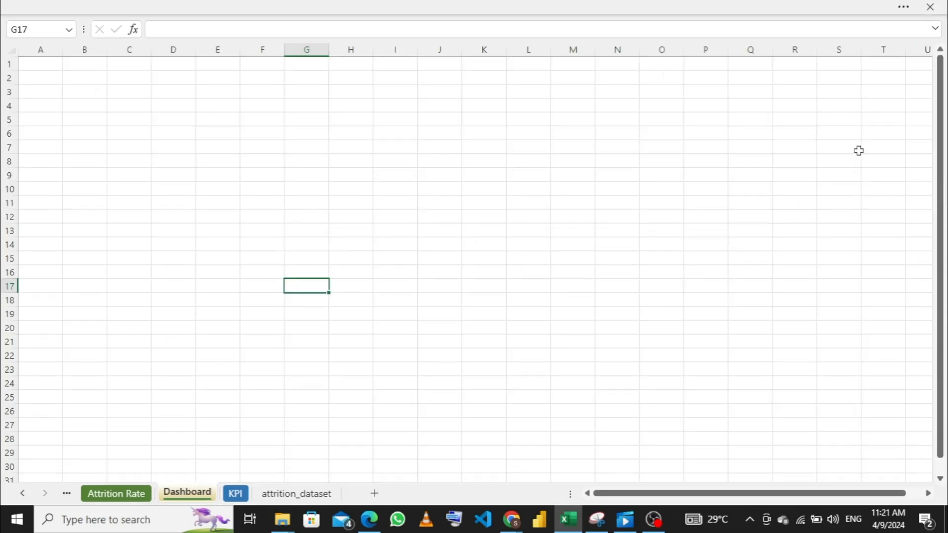
pyautogui.click(426, 7)
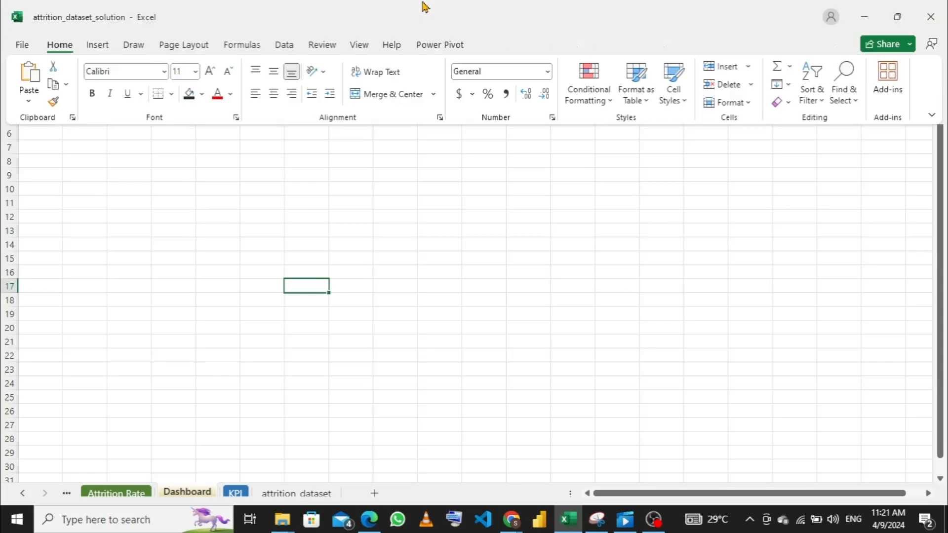
pyautogui.click(360, 46)
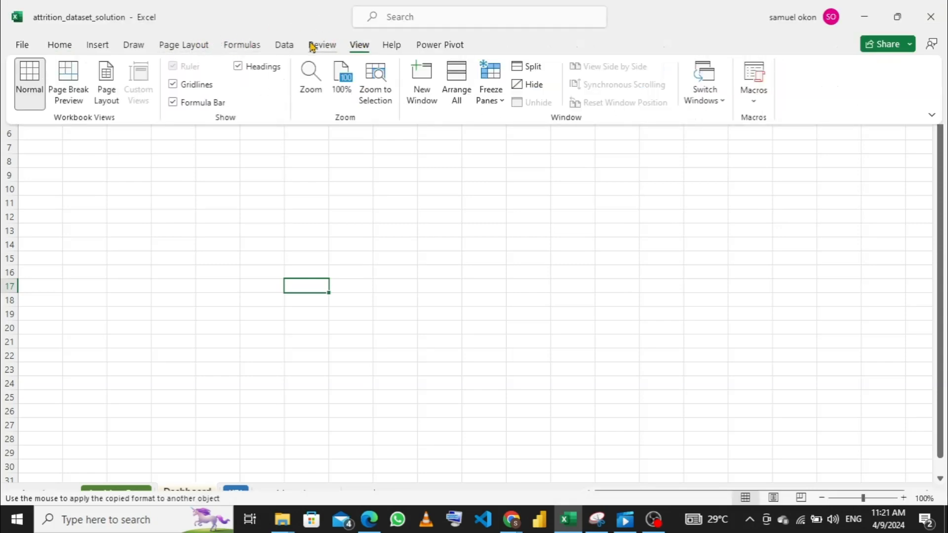
pyautogui.click(239, 66)
pyautogui.click(240, 66)
pyautogui.click(175, 104)
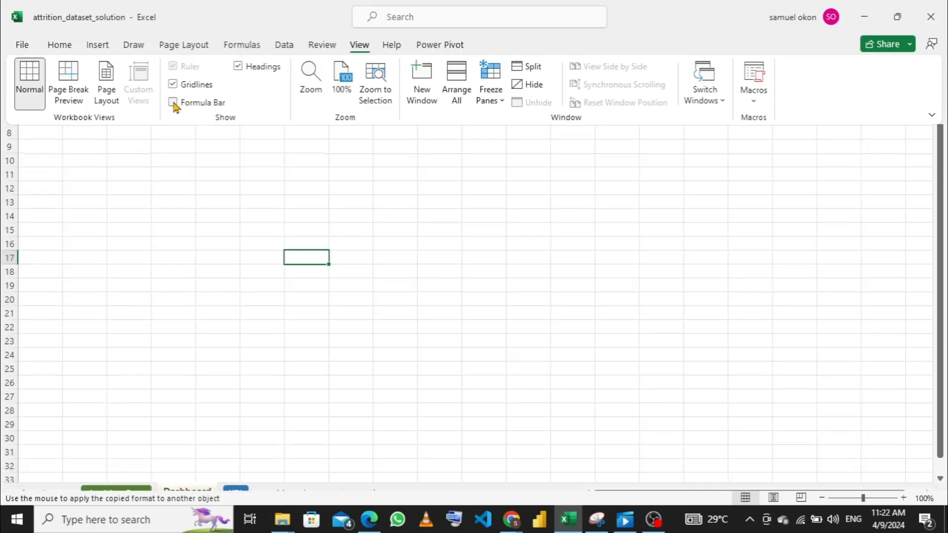
pyautogui.click(178, 172)
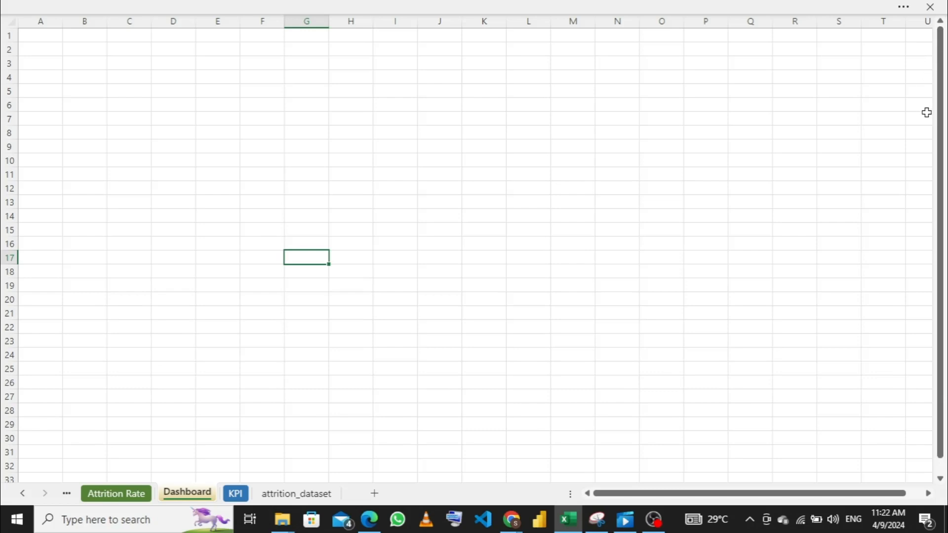
# - Hide all columns of the Dashboard sheet from W through the last column, XFD
pyautogui.click(928, 494)
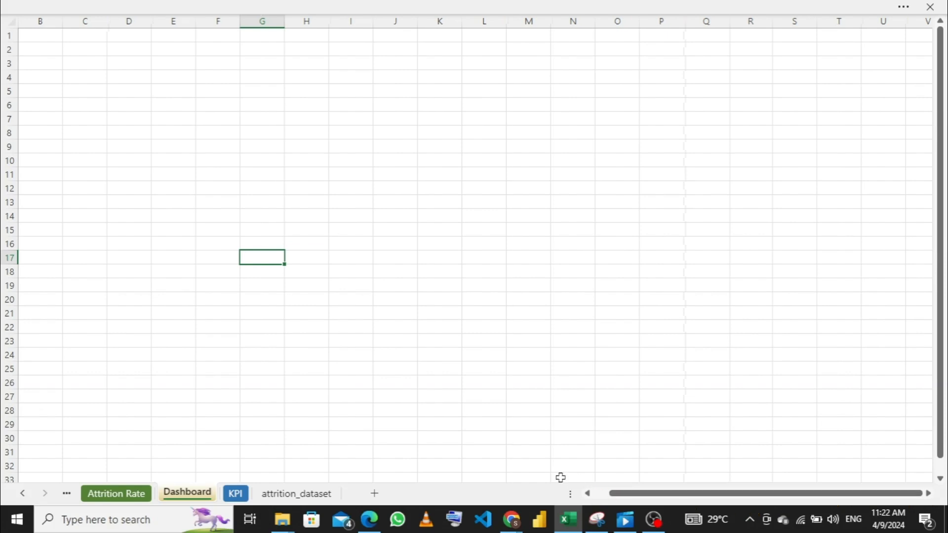
pyautogui.click(588, 494)
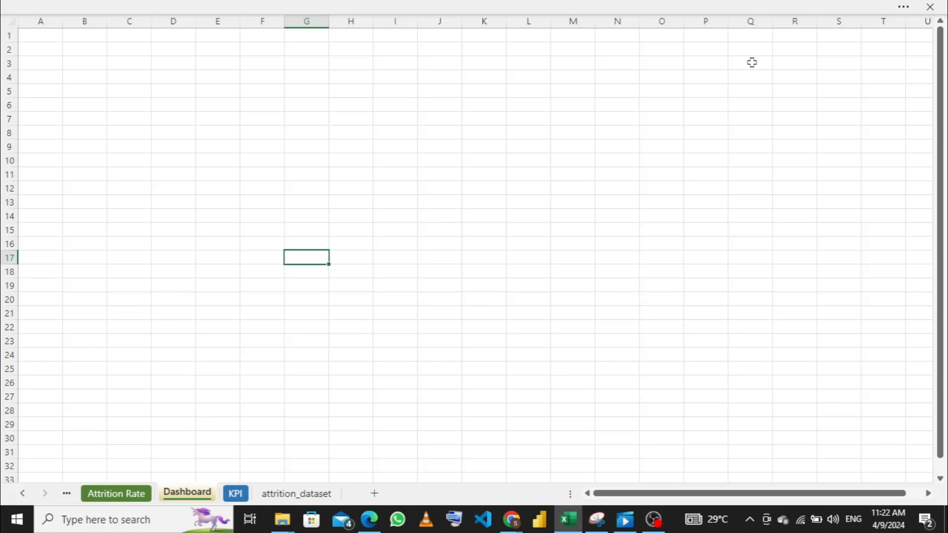
pyautogui.click(928, 493)
pyautogui.click(929, 493)
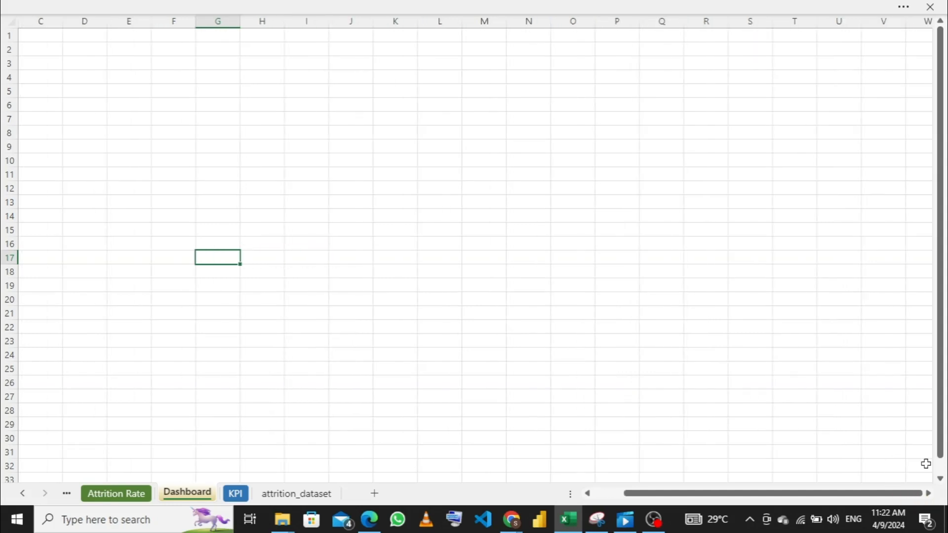
pyautogui.click(925, 22)
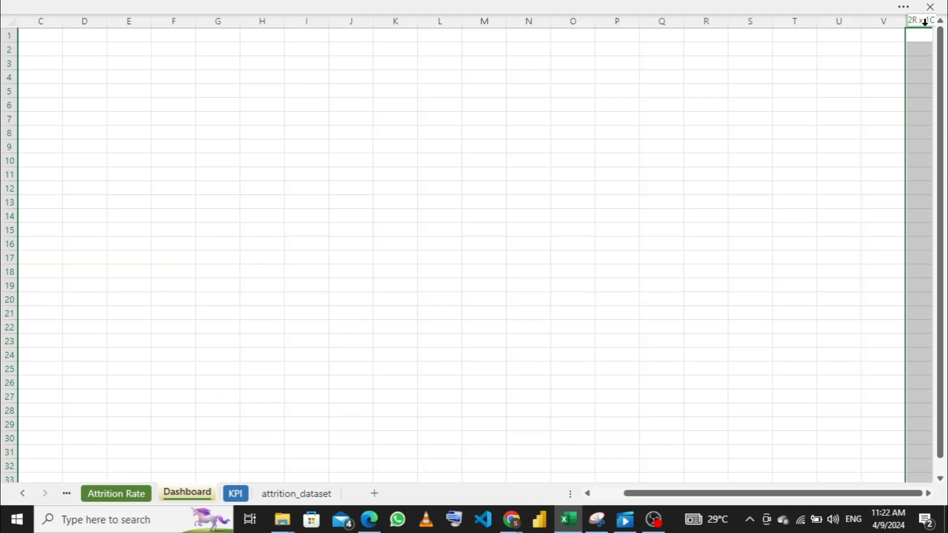
pyautogui.hotkey('ctrl', 'shift', 'Right')
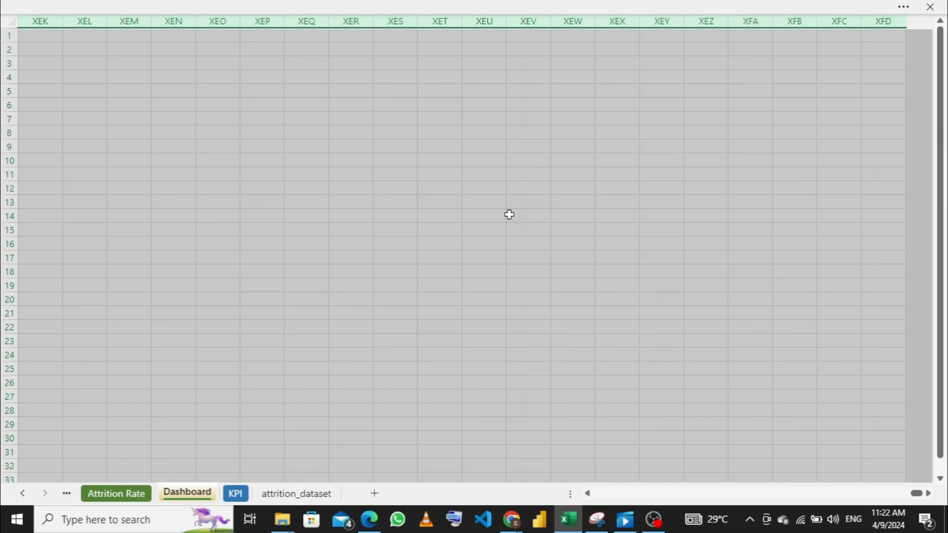
pyautogui.rightClick(466, 192)
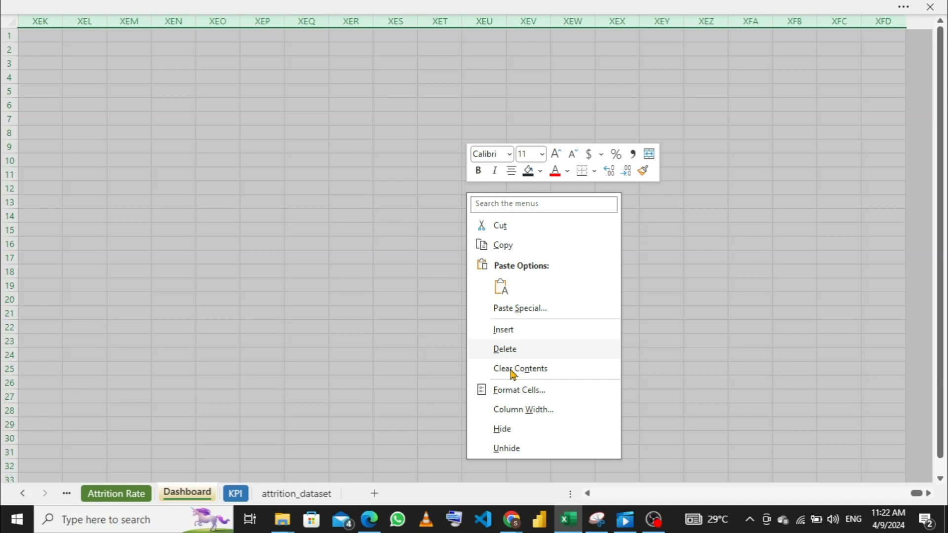
pyautogui.click(502, 429)
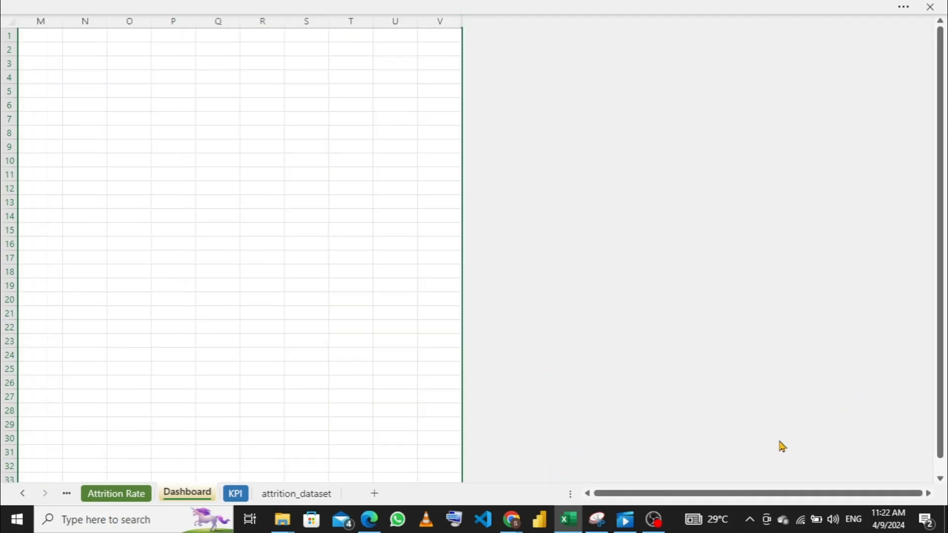
# - Hide all rows of the Dashboard sheet from row 35 through the last row, 1048576
pyautogui.moveTo(588, 495); pyautogui.dragTo(589, 494)
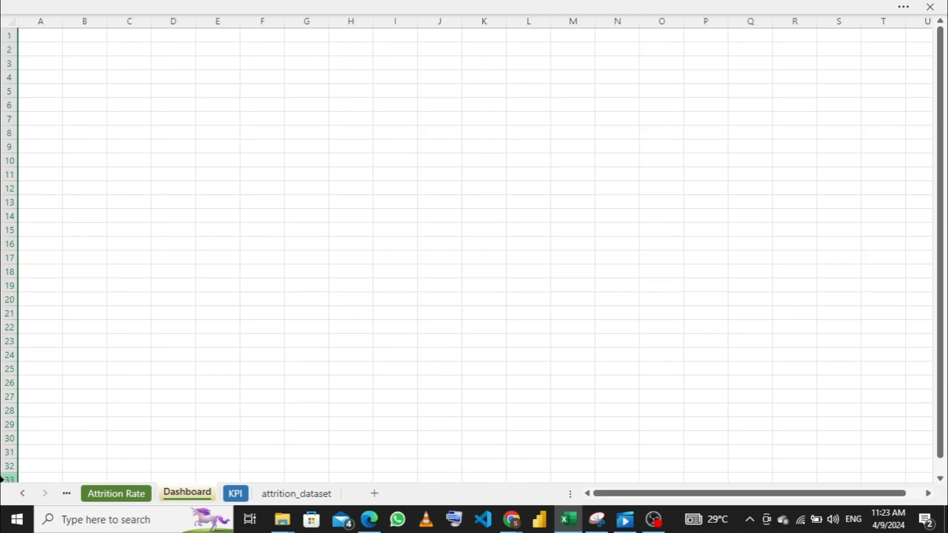
pyautogui.scroll(-1, 2, 478)
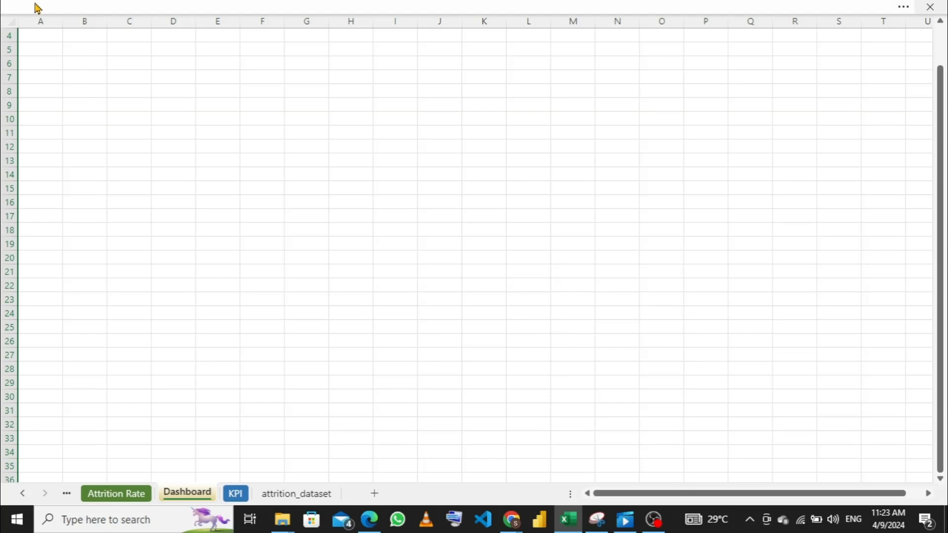
pyautogui.click(7, 466)
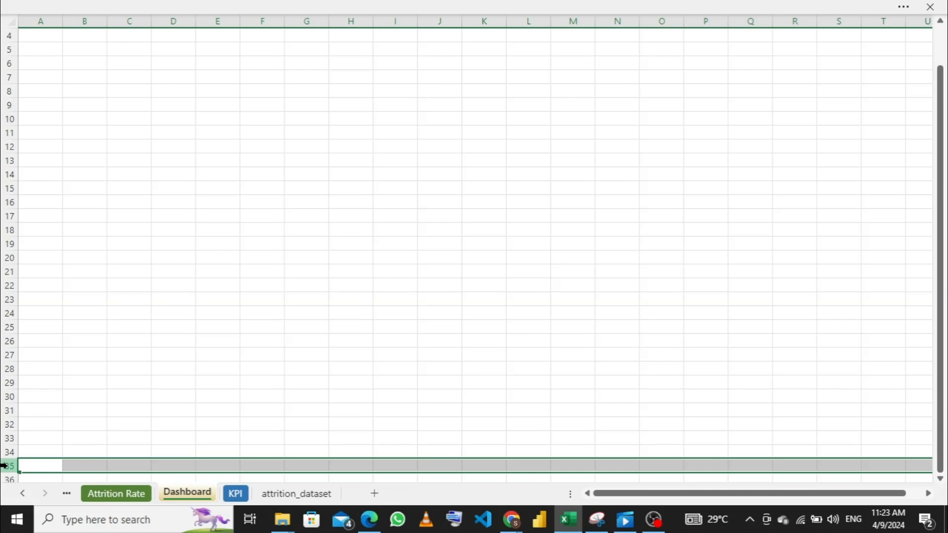
pyautogui.hotkey('ctrl', 'shift', 'Down')
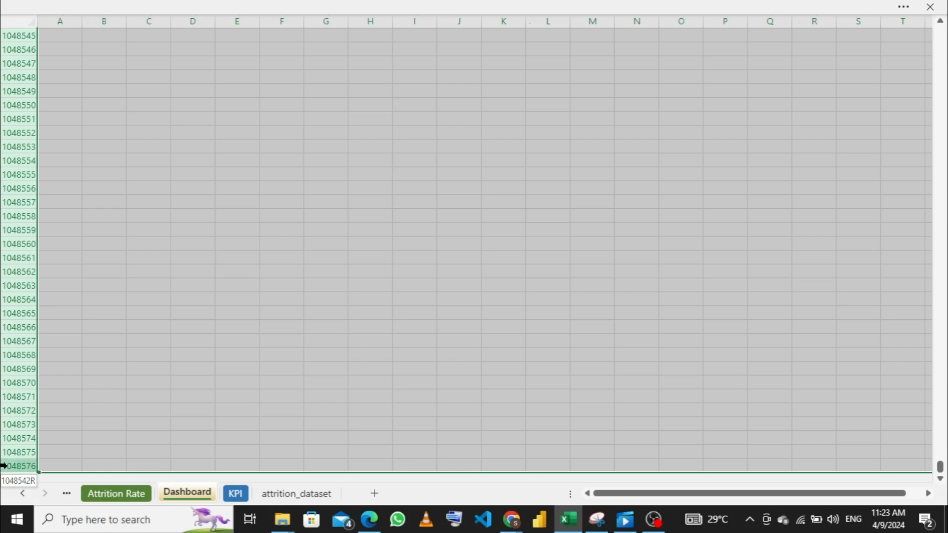
pyautogui.rightClick(441, 176)
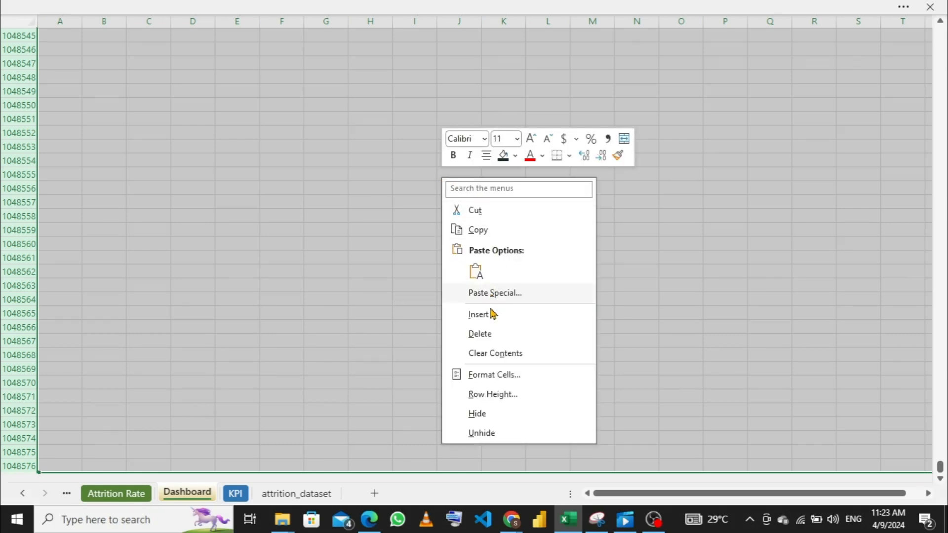
pyautogui.click(488, 413)
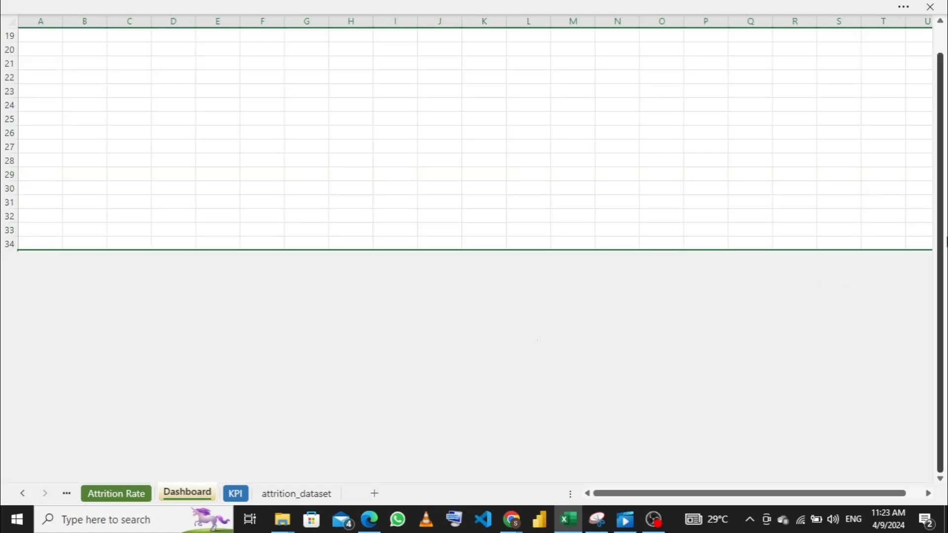
# - Turn off the gridlines and the row and column headings on the Dashboard sheet
pyautogui.moveTo(942, 247); pyautogui.dragTo(943, 220)
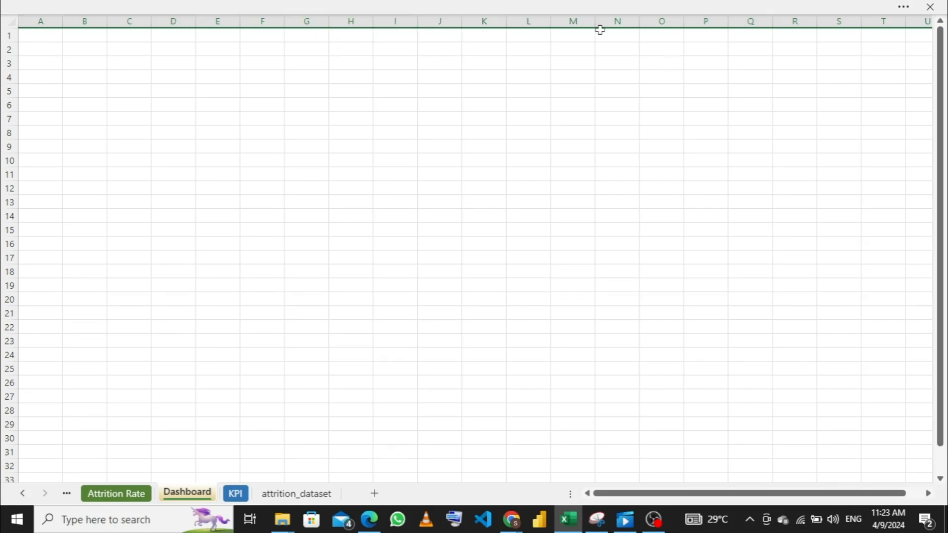
pyautogui.click(586, 7)
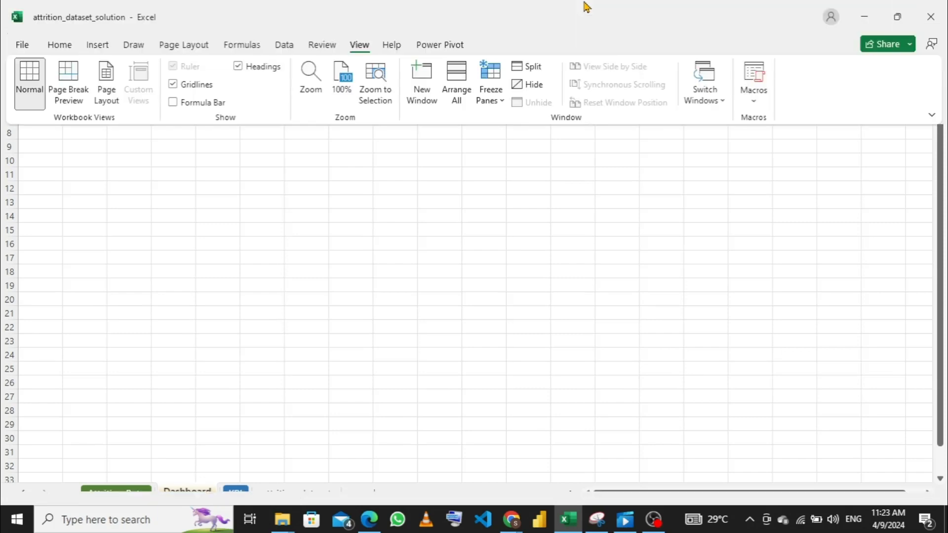
pyautogui.click(173, 85)
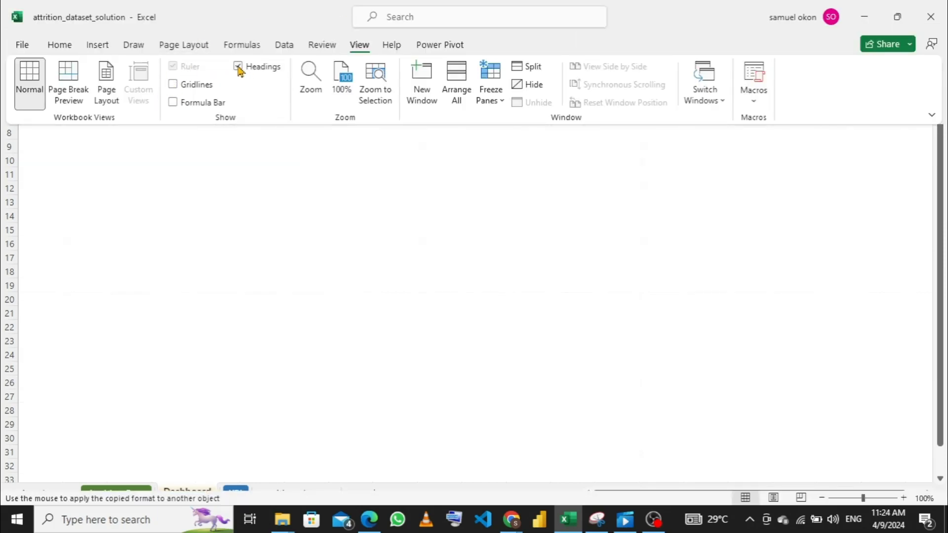
pyautogui.click(238, 67)
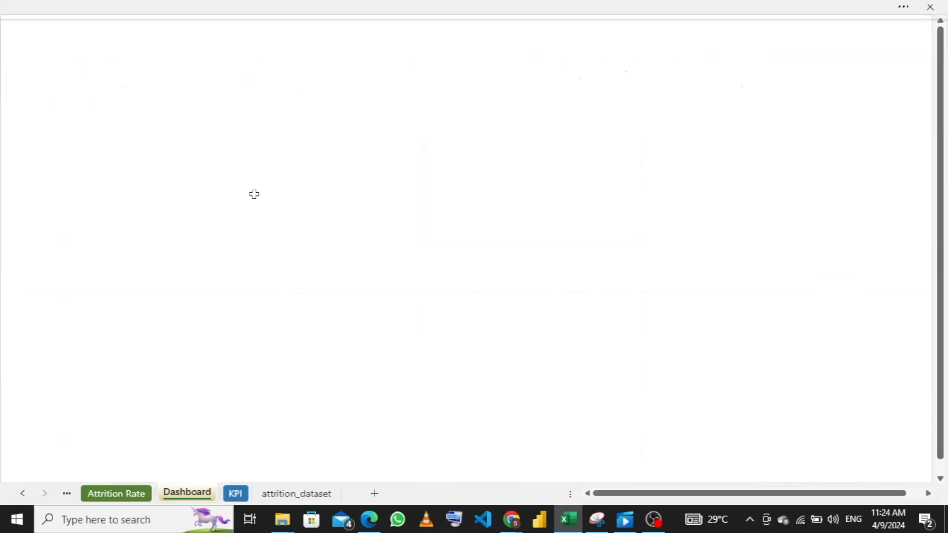
pyautogui.click(253, 205)
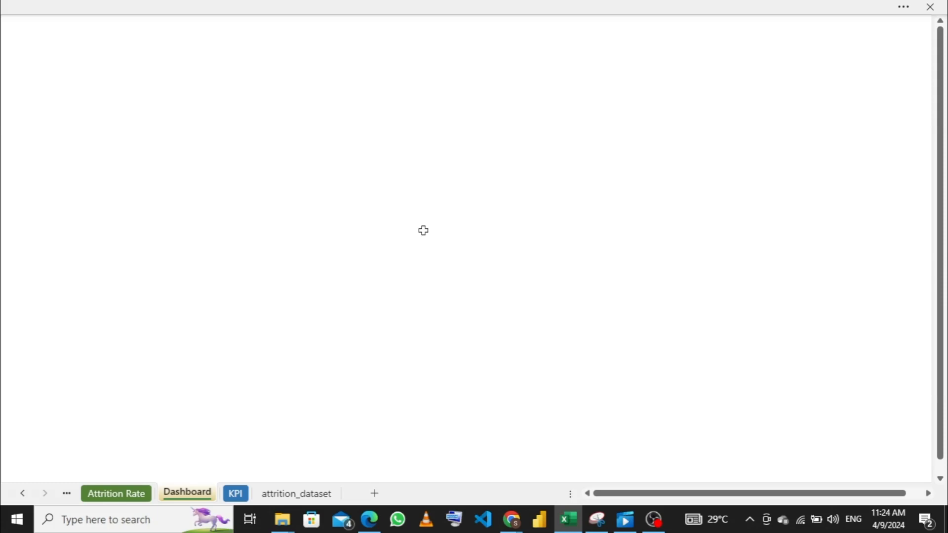
# - Switch to Chrome and examine the hex codes of the Summer Barbeque palette on Canva's 100 color combinations page
pyautogui.moveTo(504, 525)
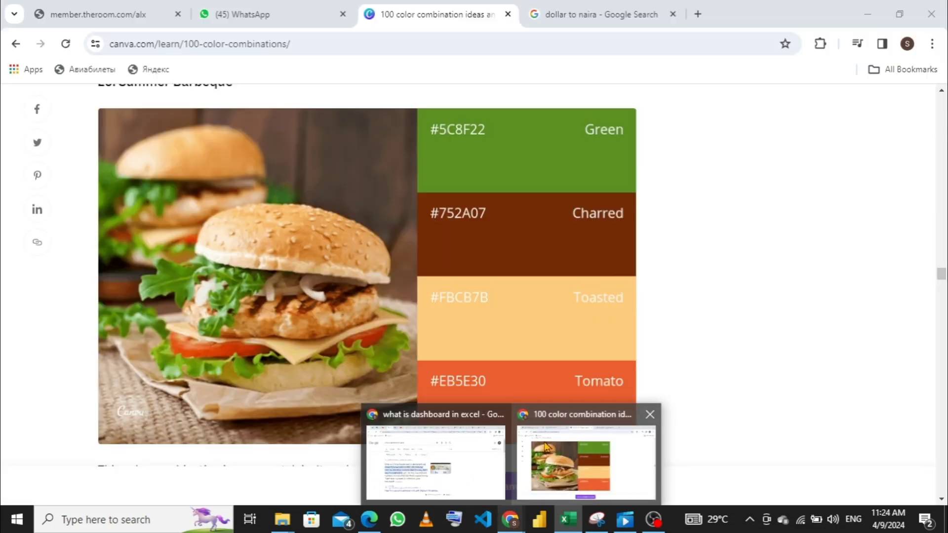
pyautogui.click(544, 442)
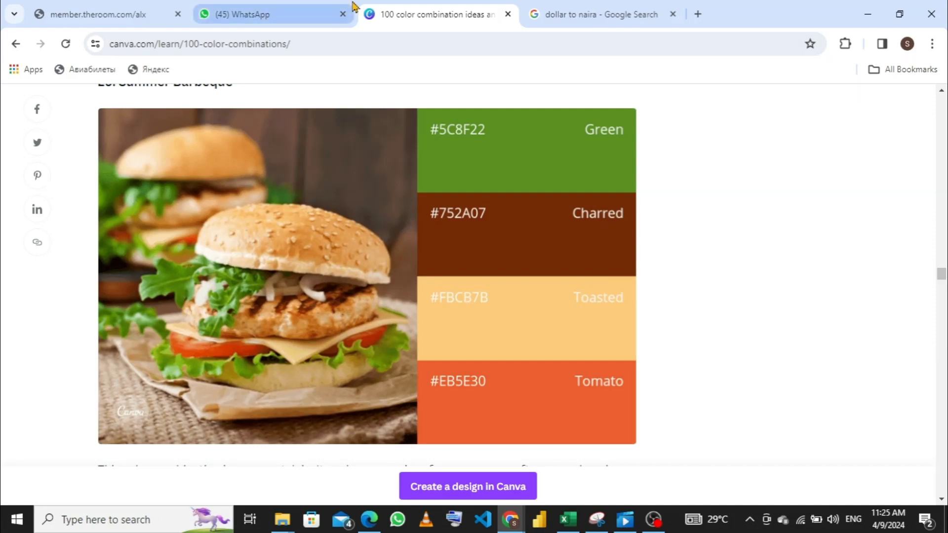
pyautogui.moveTo(353, 6)
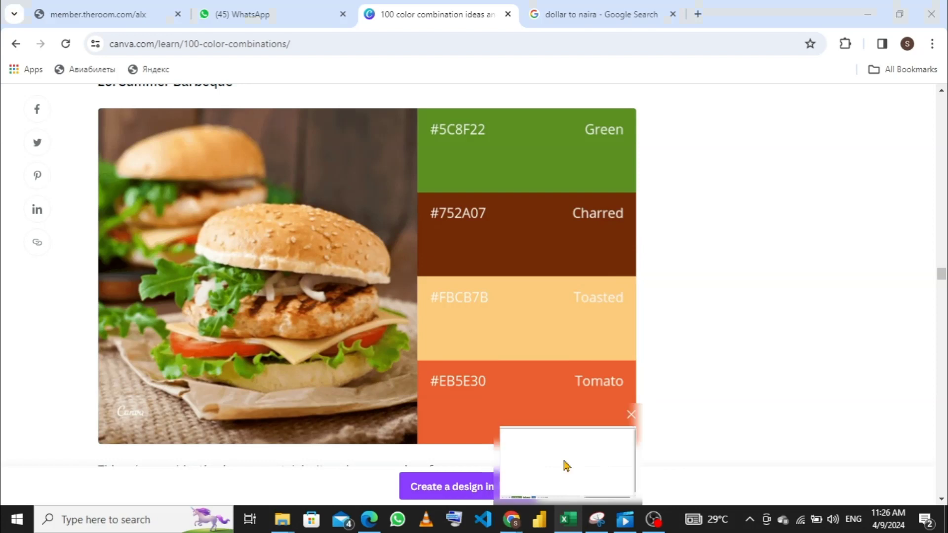
# - Return to the attrition_dataset_solution workbook in Excel and start creating a new set of custom theme colors
pyautogui.click(564, 461)
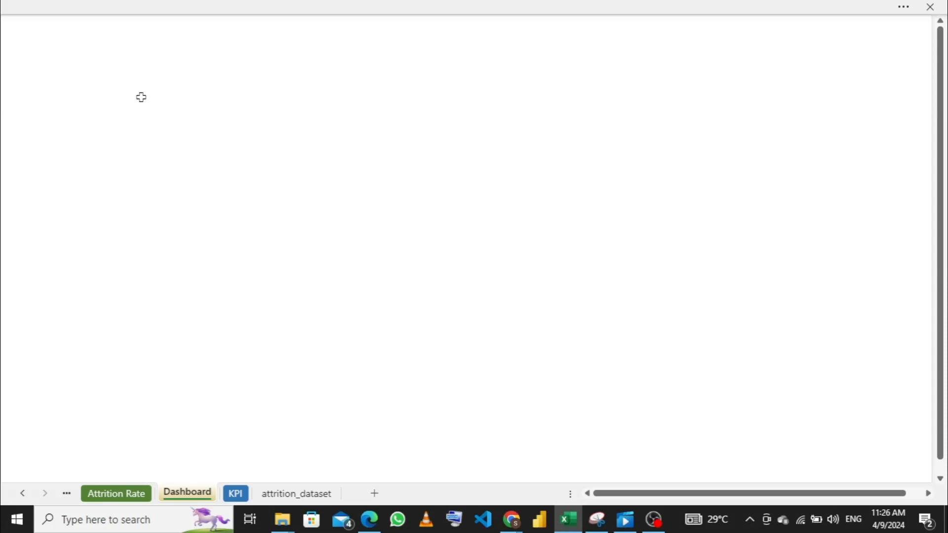
pyautogui.click(145, 7)
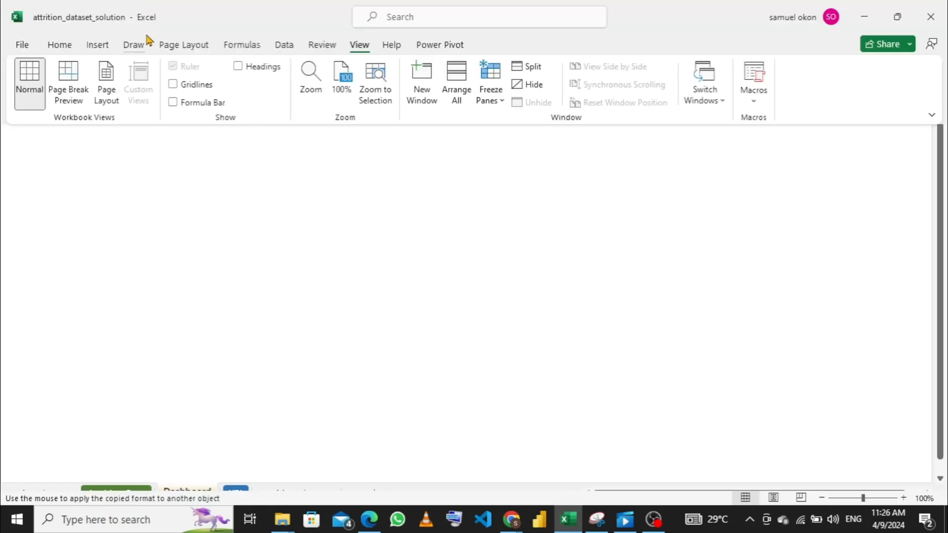
pyautogui.click(184, 45)
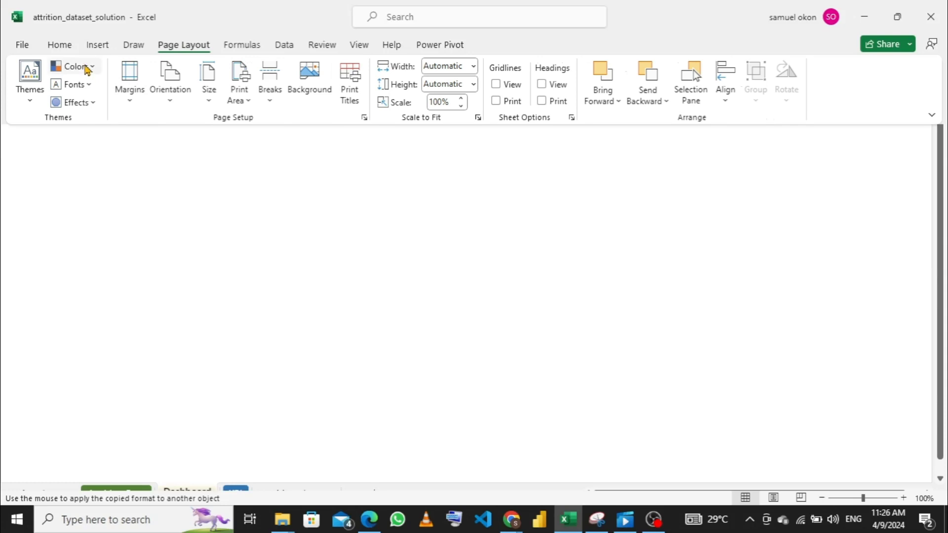
pyautogui.click(91, 68)
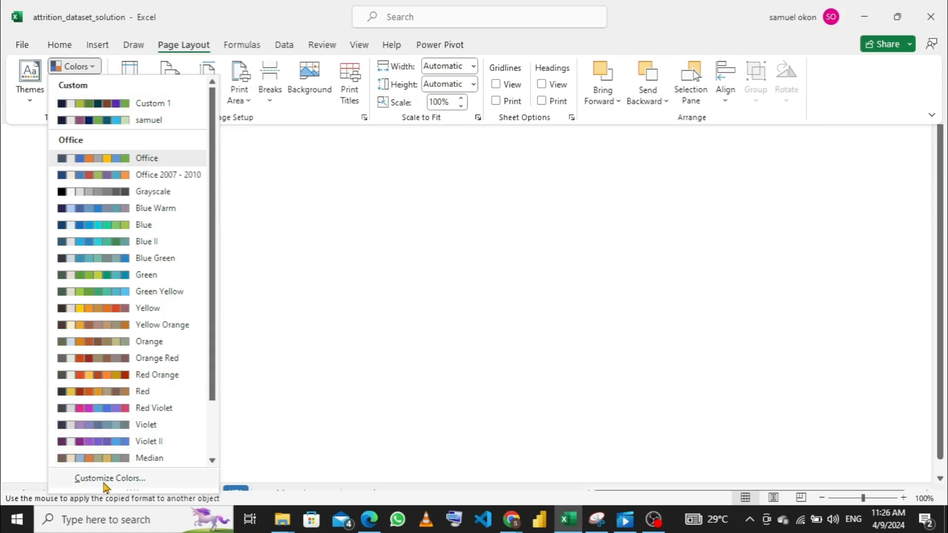
pyautogui.click(107, 478)
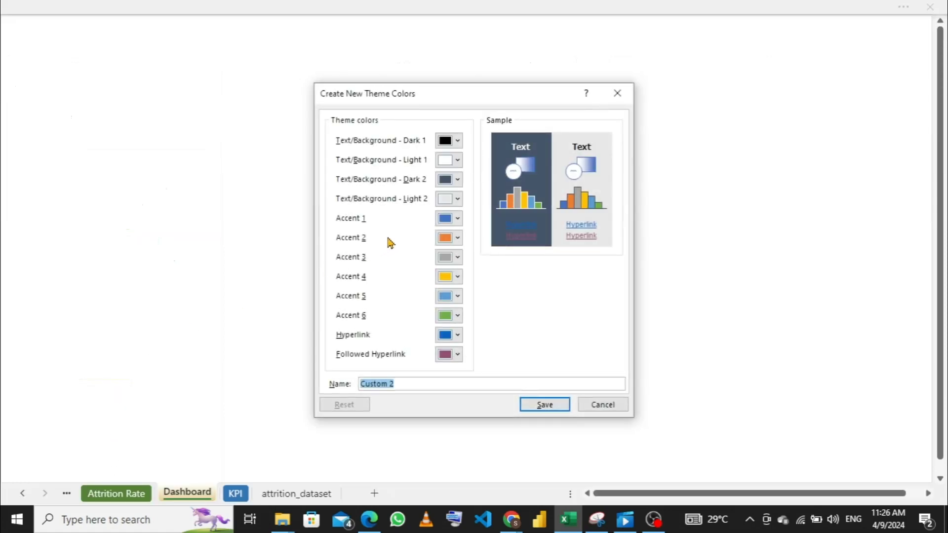
# - Set the Accent 1 theme color to the palette's green, hex #5C8F22
pyautogui.click(458, 220)
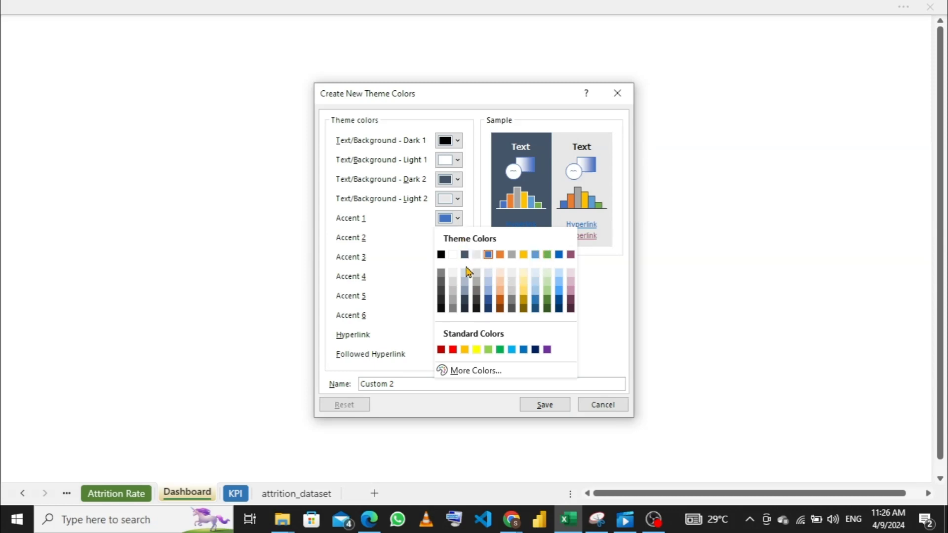
pyautogui.click(483, 370)
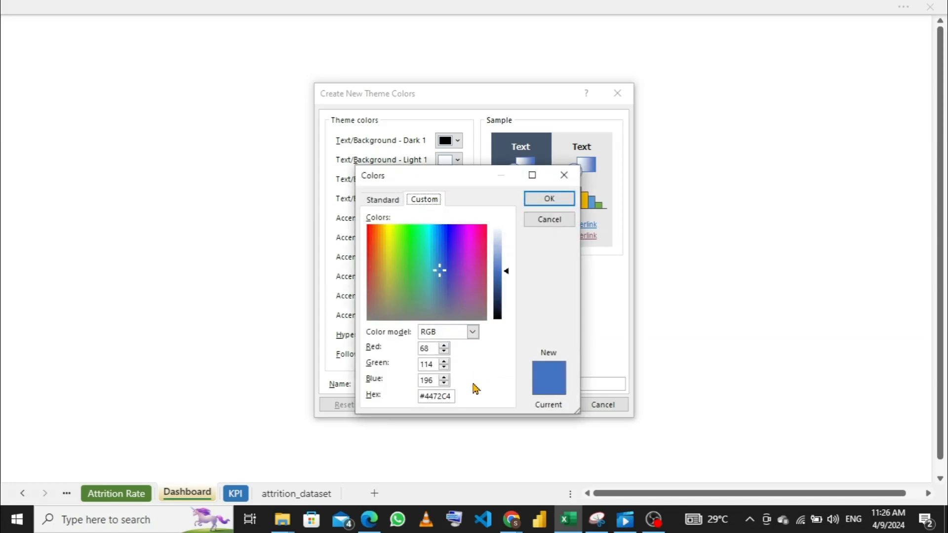
pyautogui.click(453, 395)
pyautogui.press('BackSpace')
pyautogui.press('BackSpace')
pyautogui.press('BackSpace')
pyautogui.press('BackSpace')
pyautogui.press('BackSpace')
pyautogui.press('BackSpace')
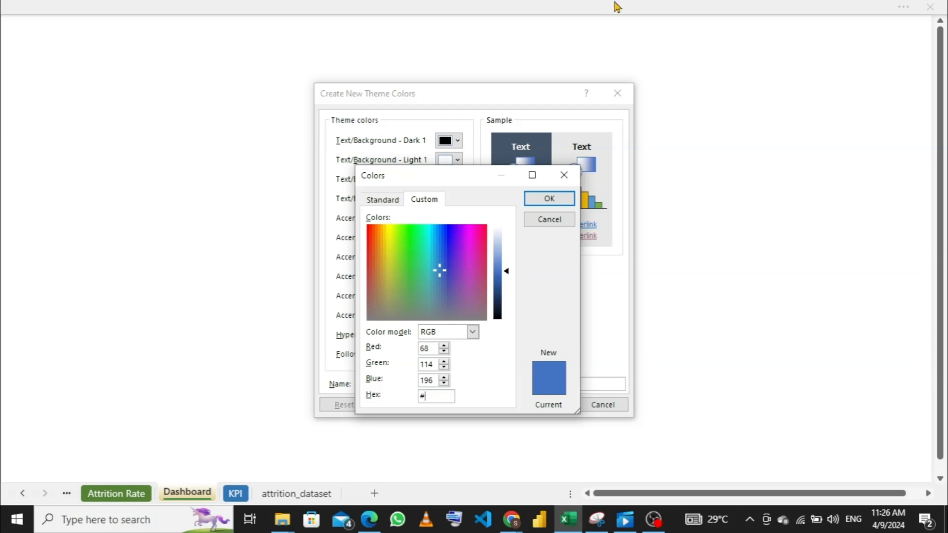
pyautogui.write('5')
pyautogui.write('c8f22')
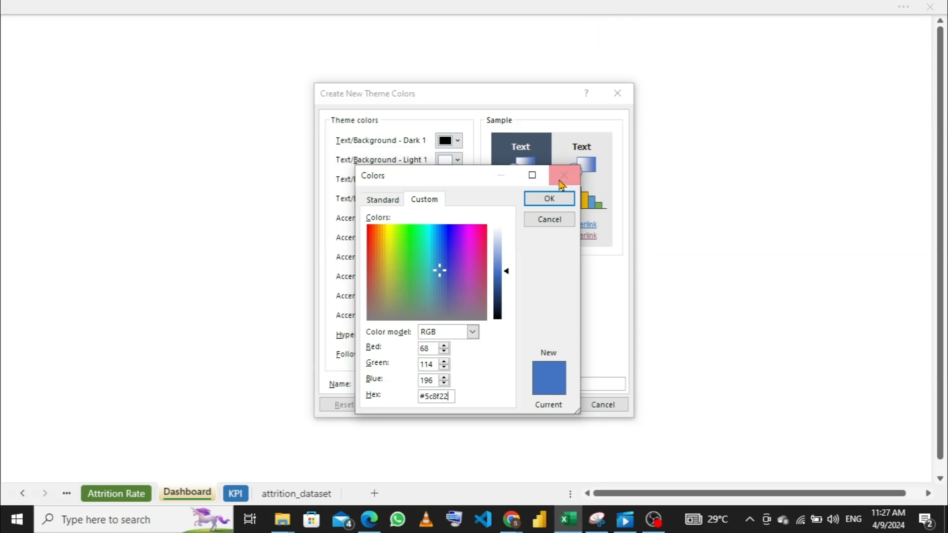
pyautogui.click(549, 199)
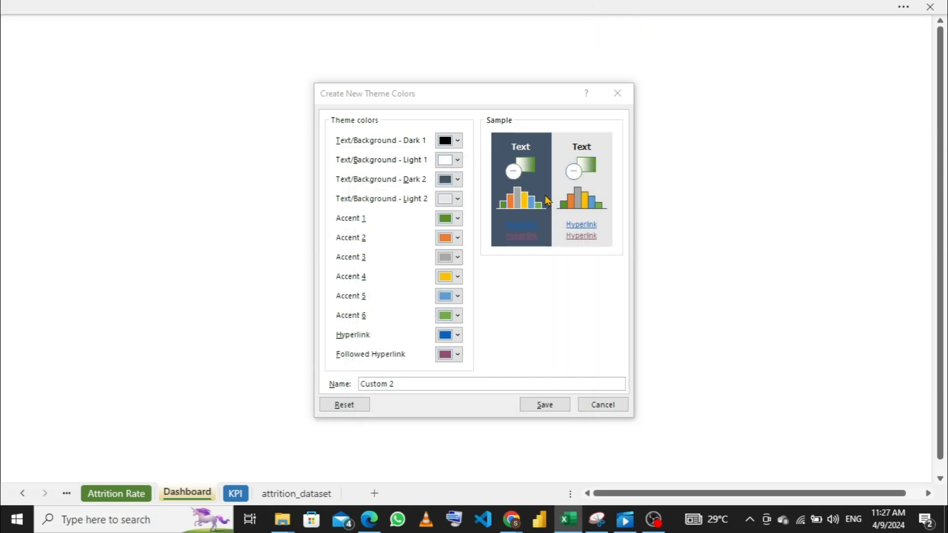
# - Set the Accent 2 theme color to the palette's charred brown, hex #752A07
pyautogui.click(459, 236)
pyautogui.click(460, 238)
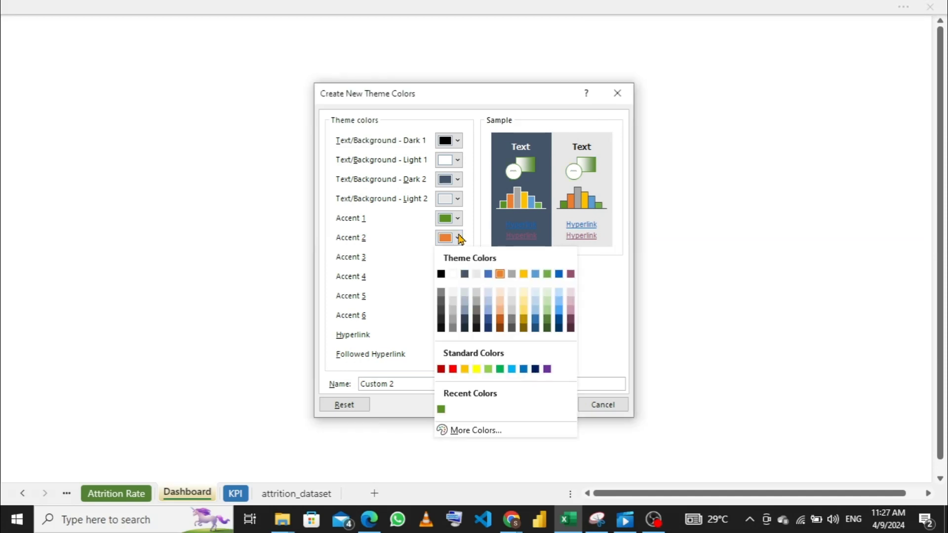
pyautogui.click(466, 431)
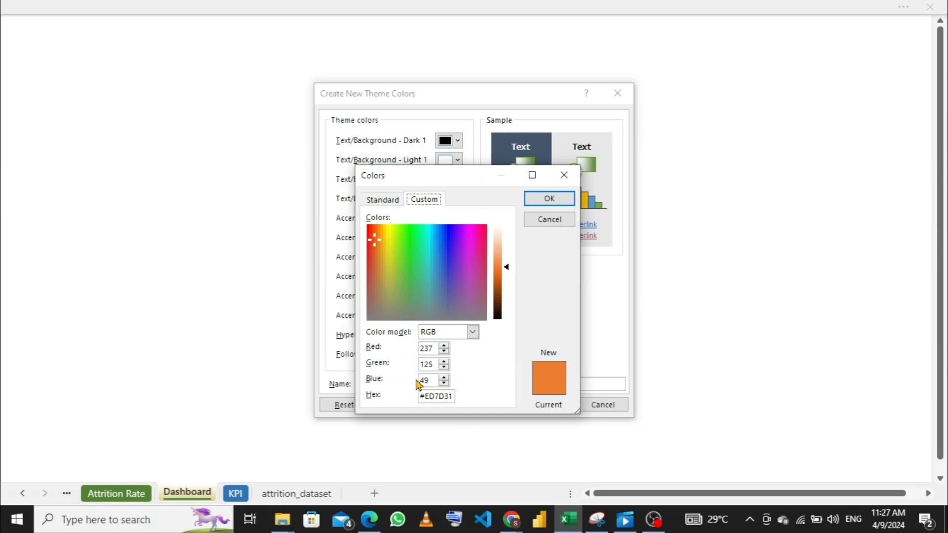
pyautogui.click(451, 396)
pyautogui.press('BackSpace')
pyautogui.press('BackSpace')
pyautogui.press('BackSpace')
pyautogui.press('BackSpace')
pyautogui.press('BackSpace')
pyautogui.press('BackSpace')
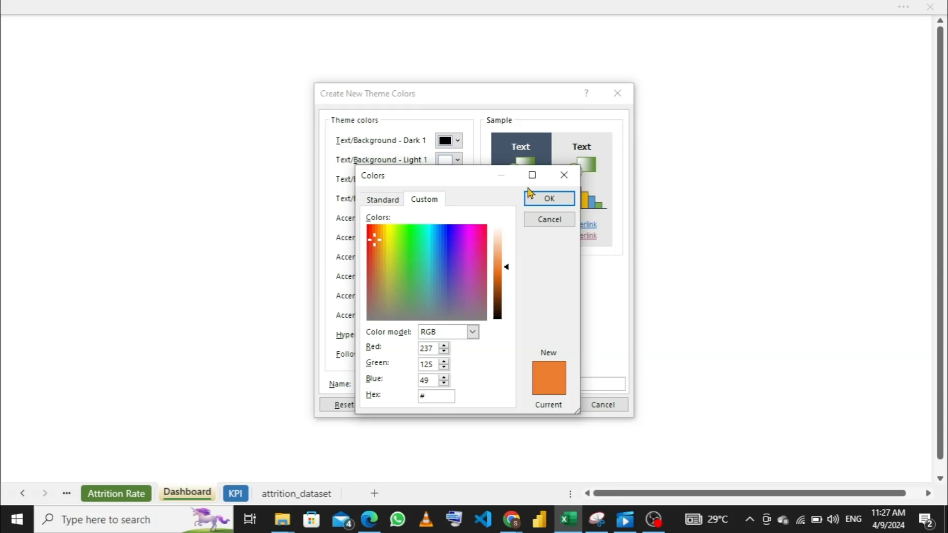
pyautogui.write('752a')
pyautogui.write('07')
pyautogui.click(544, 204)
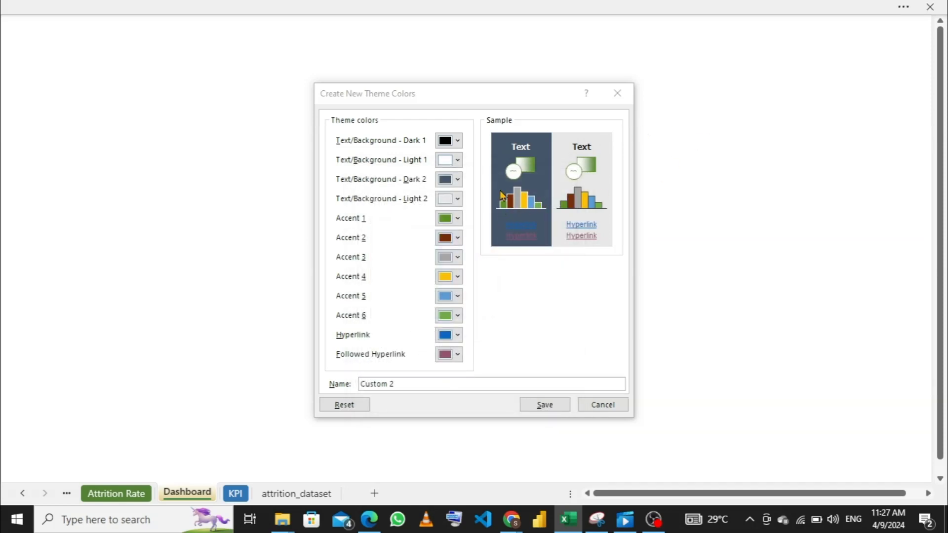
# - Set the Accent 3 theme color to the palette's toasted tone, hex #FBCB7B
pyautogui.click(458, 261)
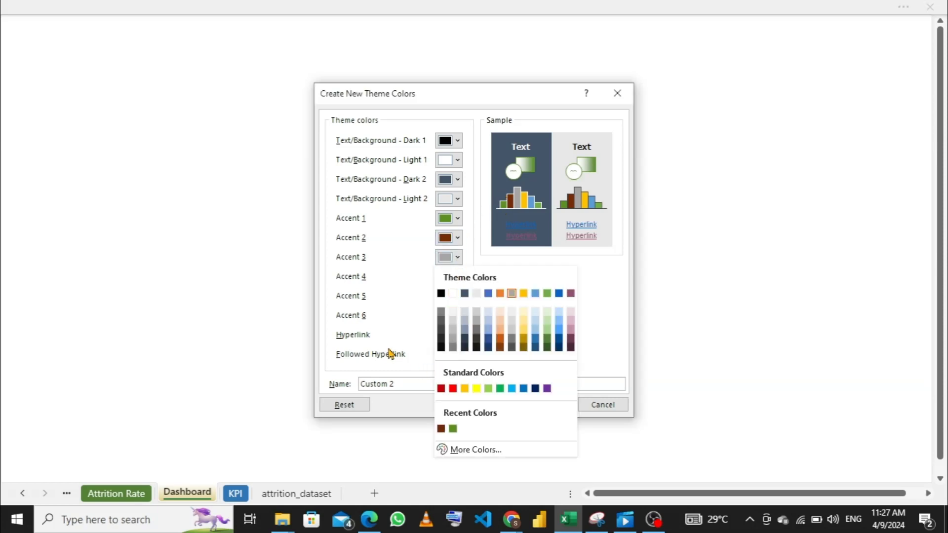
pyautogui.click(450, 451)
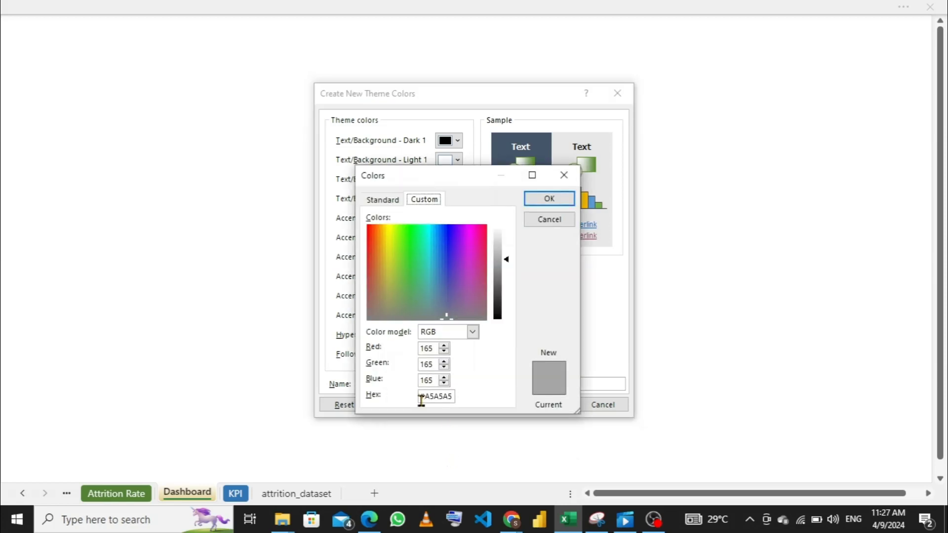
pyautogui.click(448, 395)
pyautogui.press('BackSpace')
pyautogui.press('BackSpace')
pyautogui.press('BackSpace')
pyautogui.press('BackSpace')
pyautogui.press('BackSpace')
pyautogui.press('BackSpace')
pyautogui.write('fbcb7b')
pyautogui.click(550, 198)
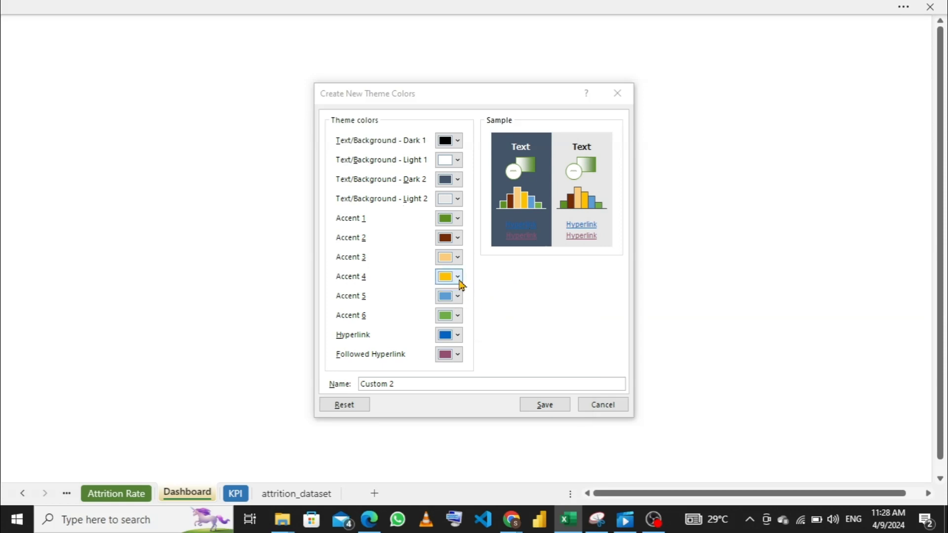
# - Set the Accent 4 theme color to the palette's tomato red, hex #EB5E30
pyautogui.click(457, 278)
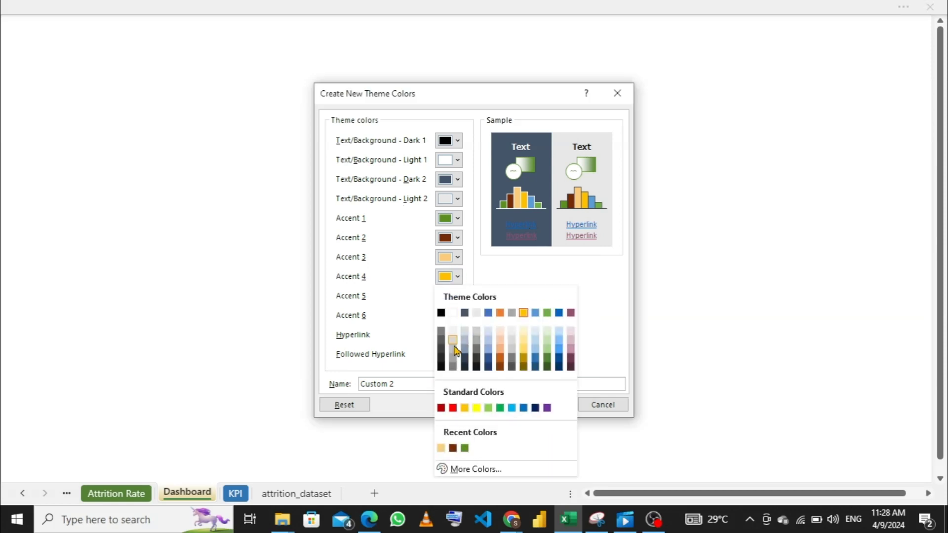
pyautogui.click(469, 470)
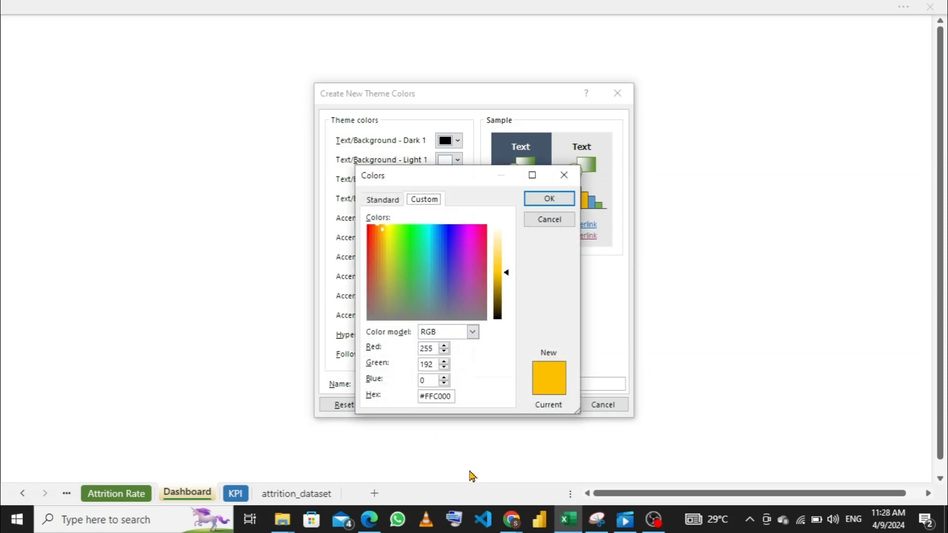
pyautogui.click(452, 397)
pyautogui.press('BackSpace')
pyautogui.press('BackSpace')
pyautogui.press('BackSpace')
pyautogui.press('BackSpace')
pyautogui.press('BackSpace')
pyautogui.press('BackSpace')
pyautogui.write('eb5e30')
pyautogui.click(532, 203)
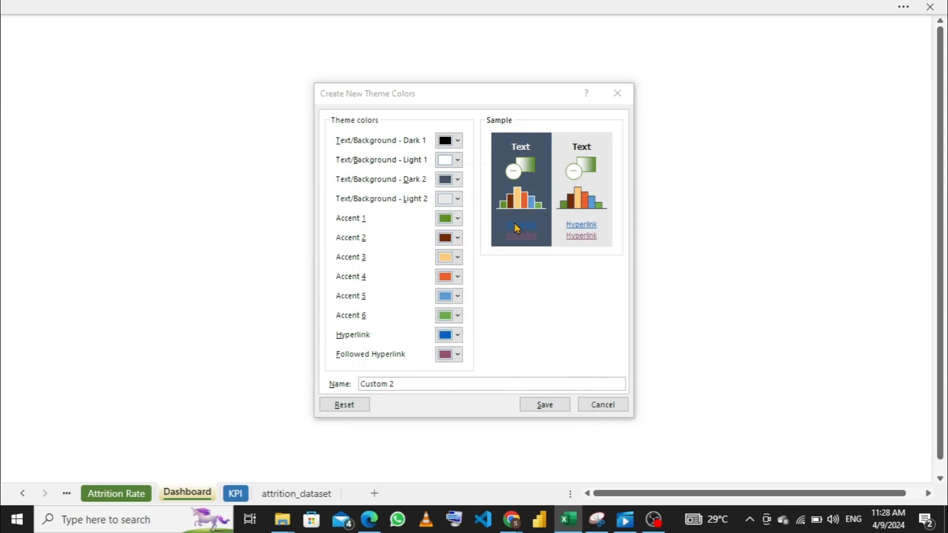
# - Switch to Chrome and look through the Canva palettes from Summer Barbeque back to Timeless & Nautical for an Accent 5 color
pyautogui.click(457, 295)
pyautogui.click(458, 297)
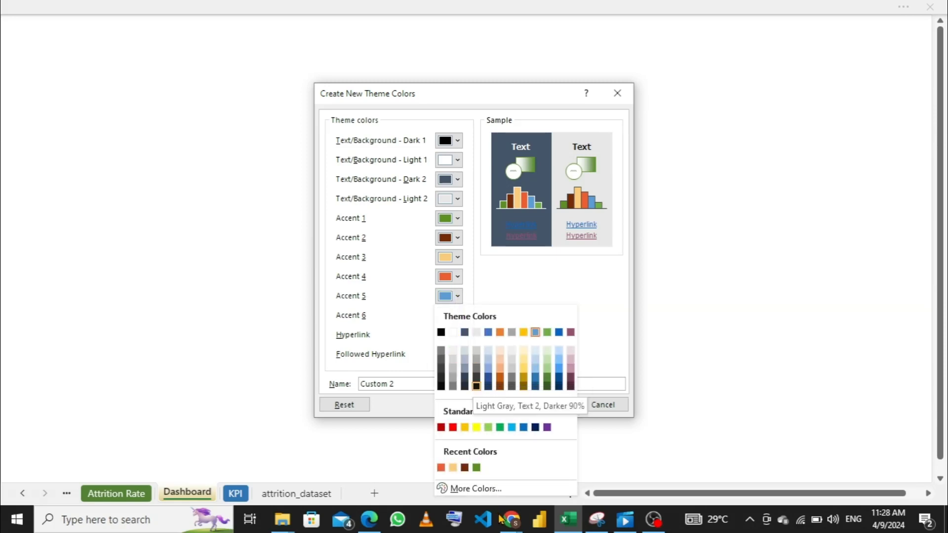
pyautogui.moveTo(510, 523)
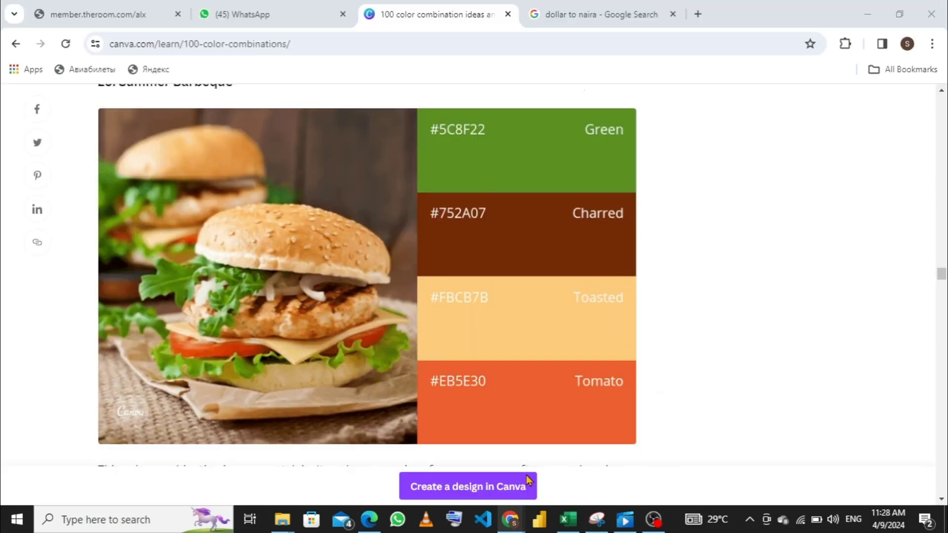
pyautogui.click(530, 478)
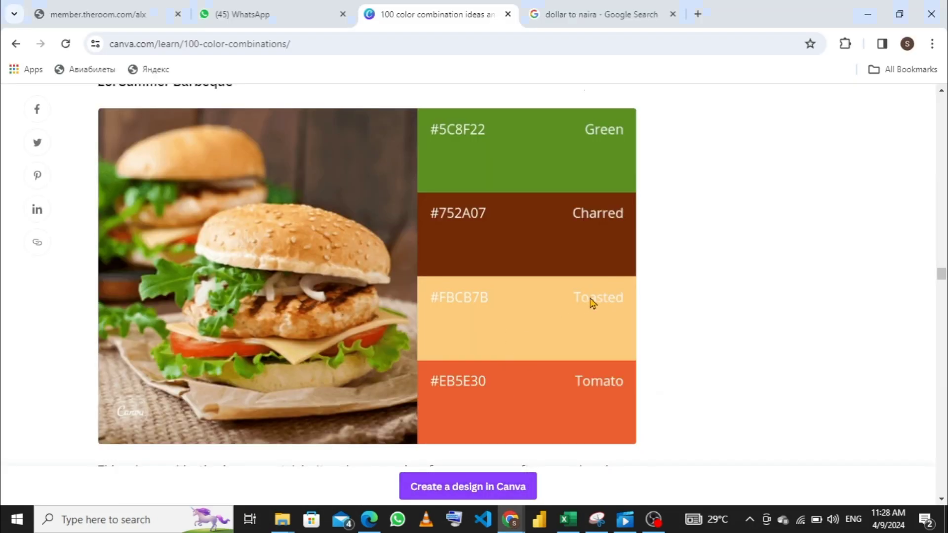
pyautogui.scroll(5, 834, 271)
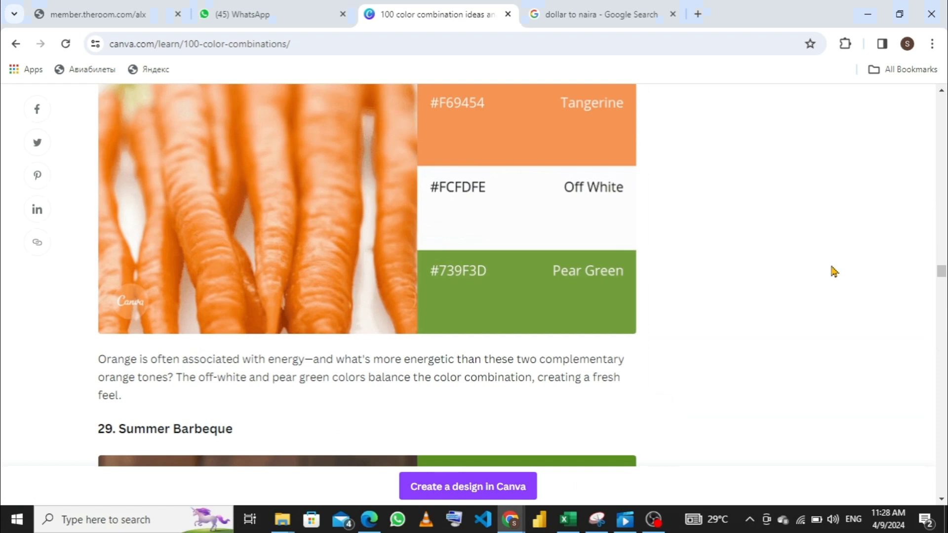
pyautogui.scroll(3, 759, 282)
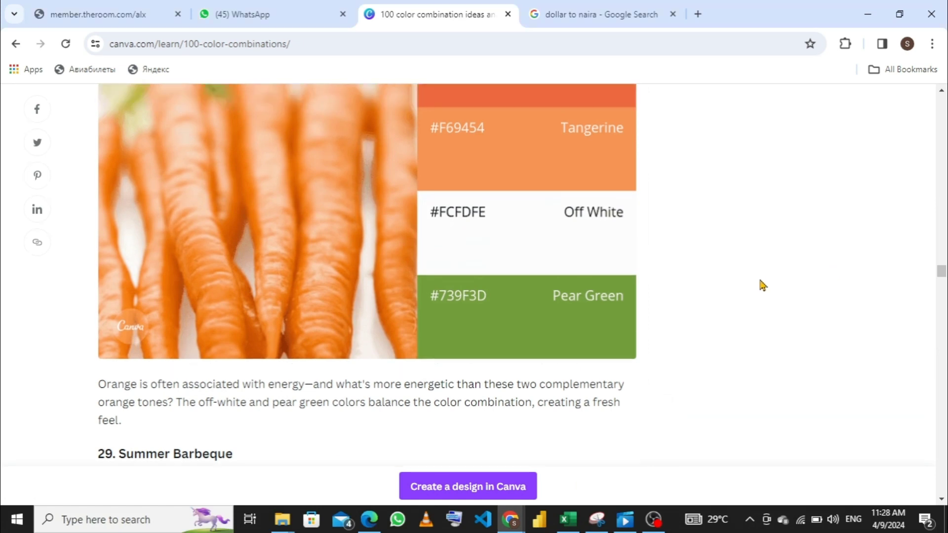
pyautogui.scroll(7, 754, 238)
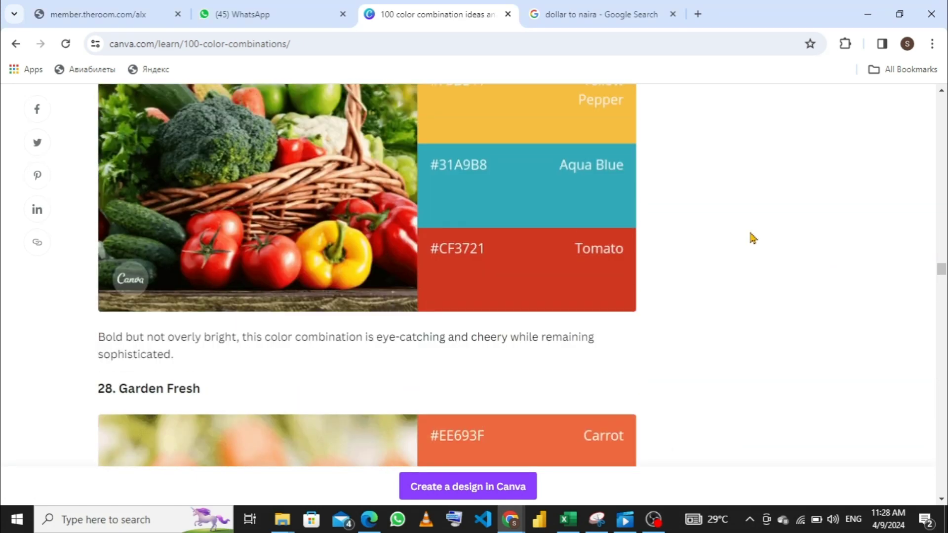
pyautogui.scroll(3, 754, 239)
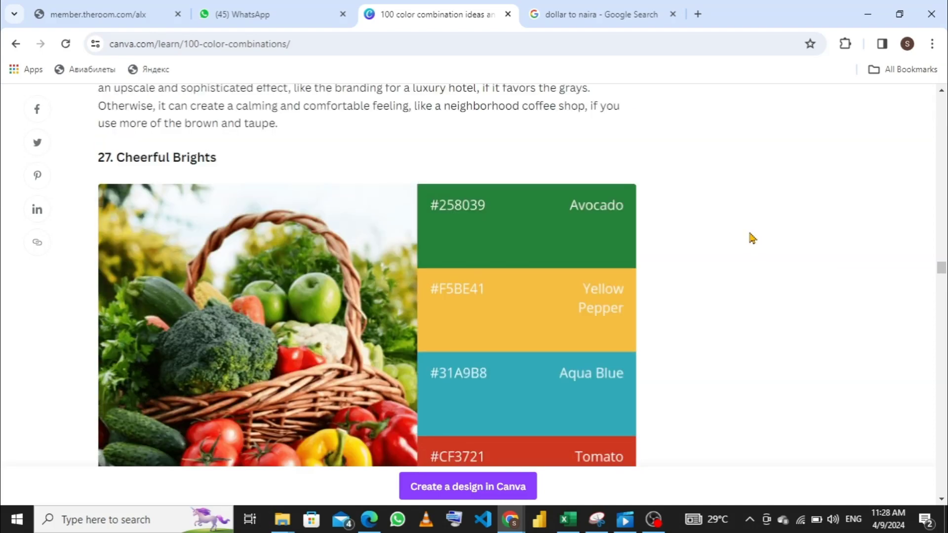
pyautogui.scroll(6, 753, 238)
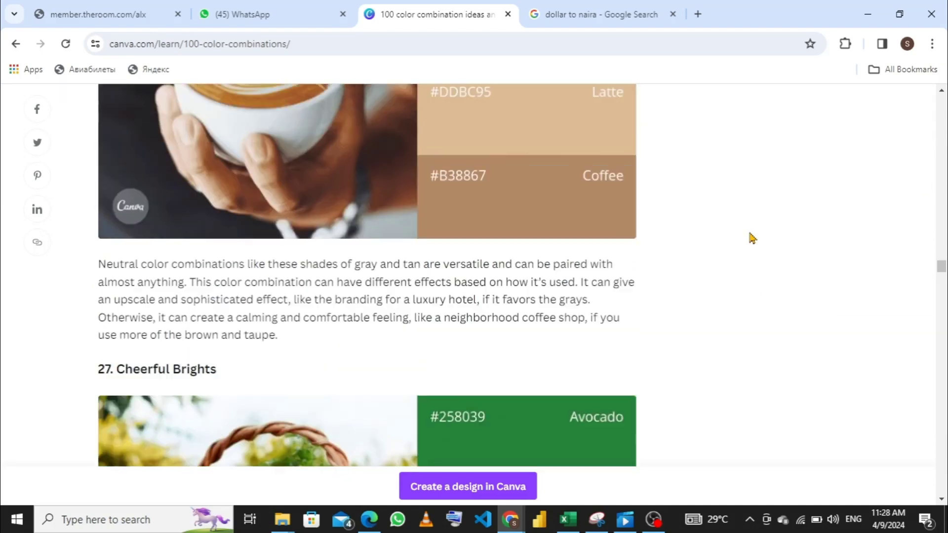
pyautogui.scroll(6, 752, 239)
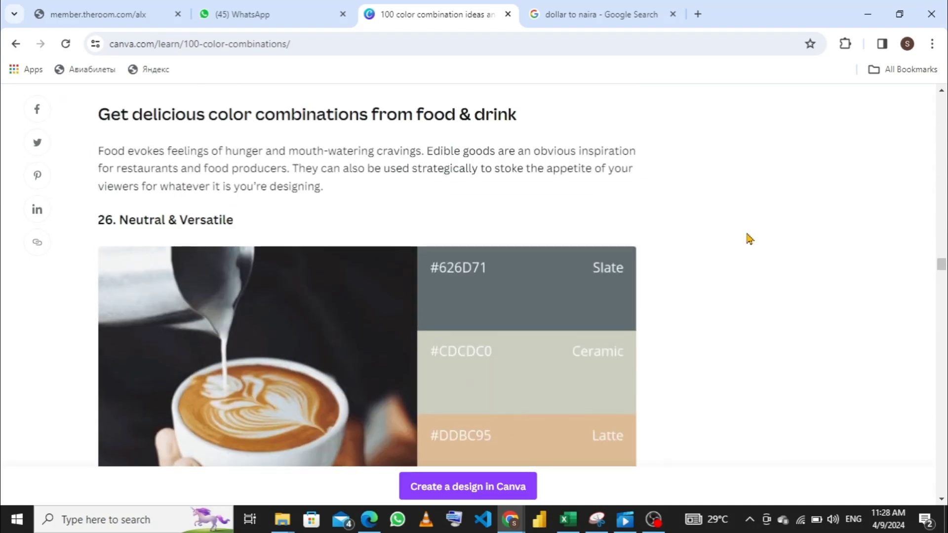
pyautogui.scroll(6, 751, 239)
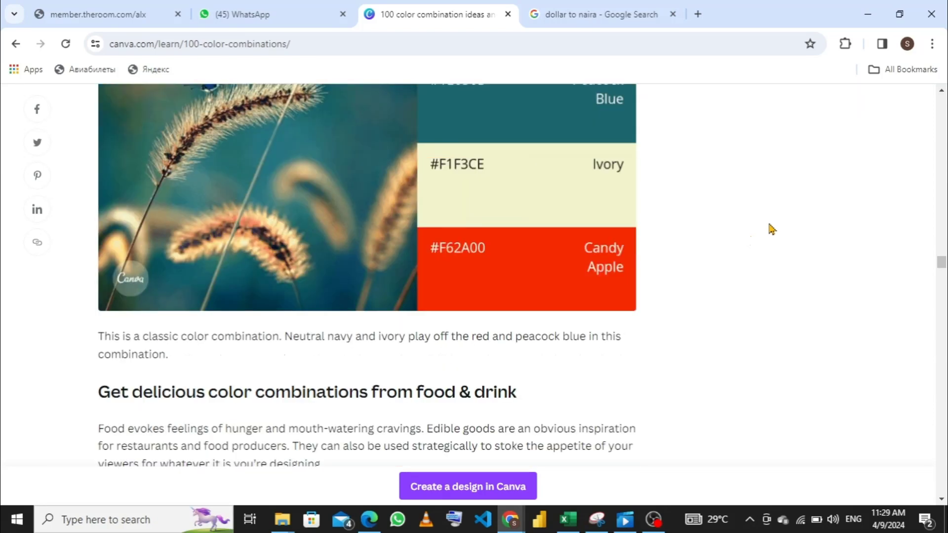
pyautogui.scroll(3, 772, 228)
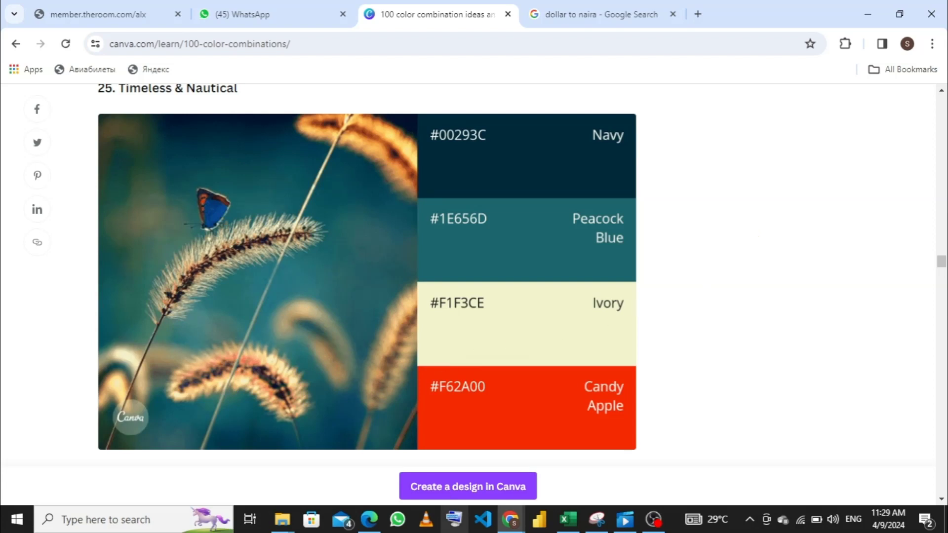
pyautogui.moveTo(569, 520)
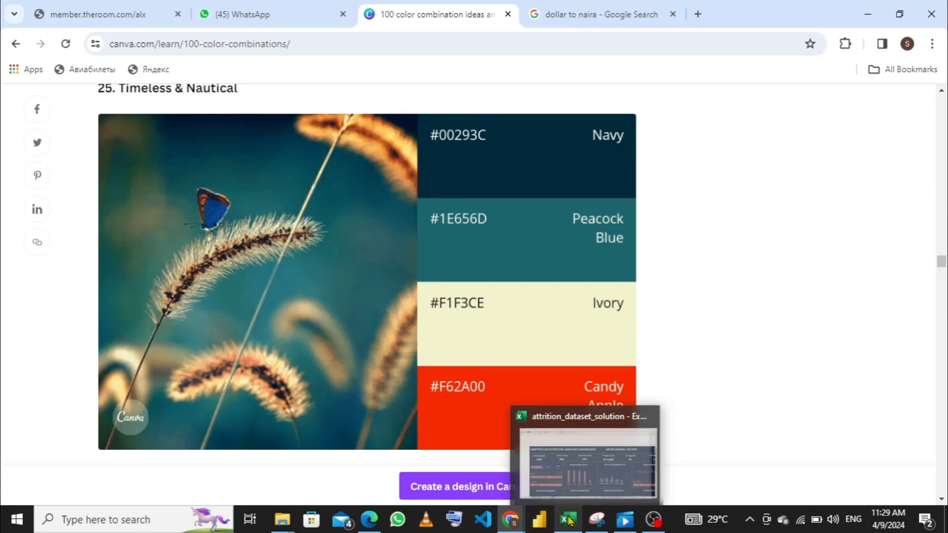
# - Return to Excel and set the Accent 5 theme color to a dark navy, hex #002932
pyautogui.click(566, 461)
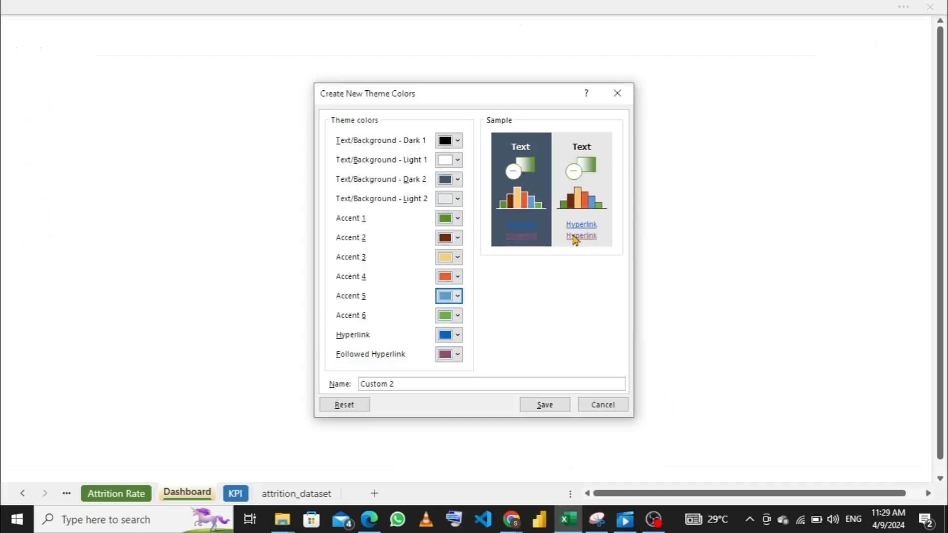
pyautogui.click(459, 296)
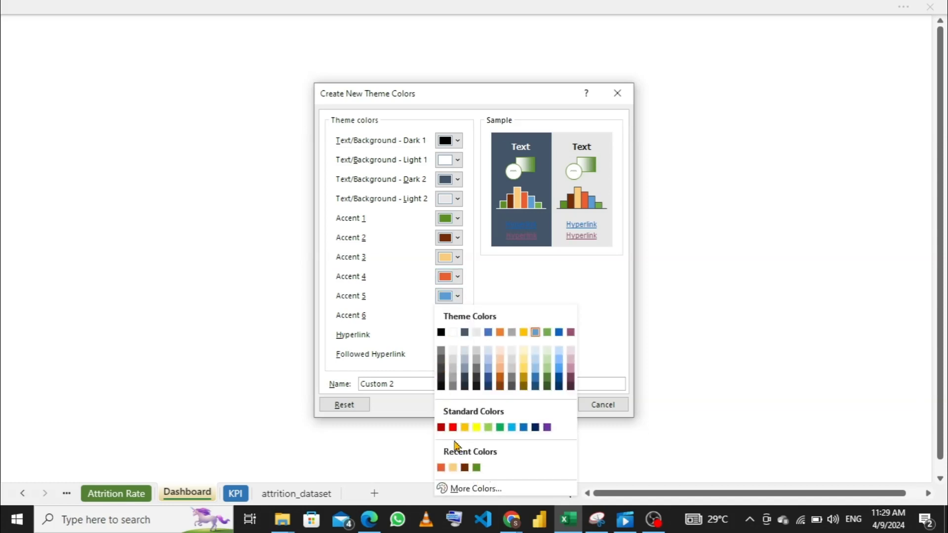
pyautogui.click(475, 489)
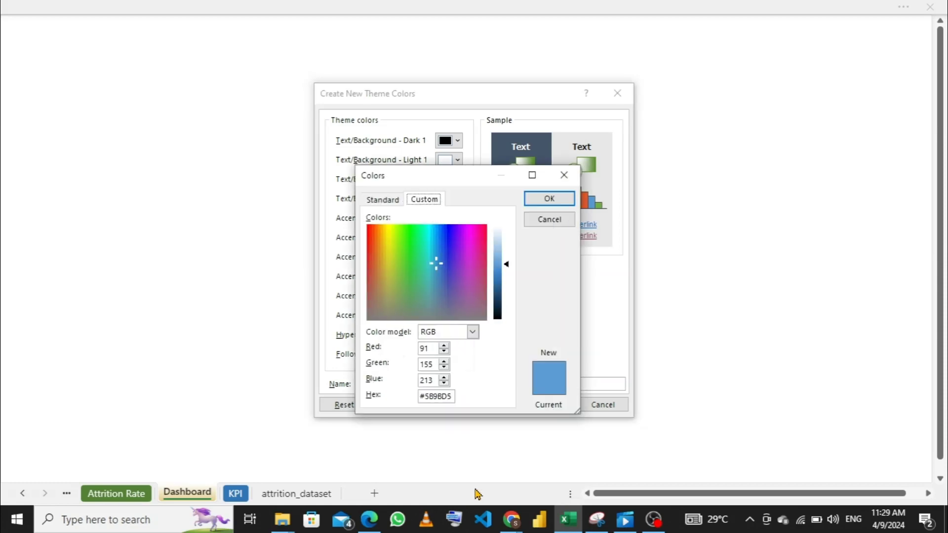
pyautogui.click(451, 394)
pyautogui.press('BackSpace')
pyautogui.press('BackSpace')
pyautogui.press('BackSpace')
pyautogui.press('BackSpace')
pyautogui.press('BackSpace')
pyautogui.press('BackSpace')
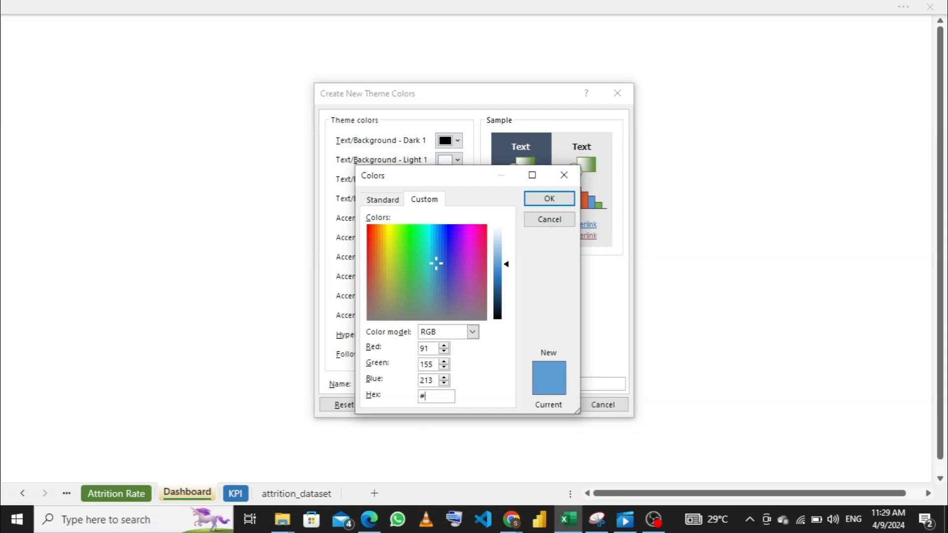
pyautogui.write('002932')
pyautogui.click(557, 202)
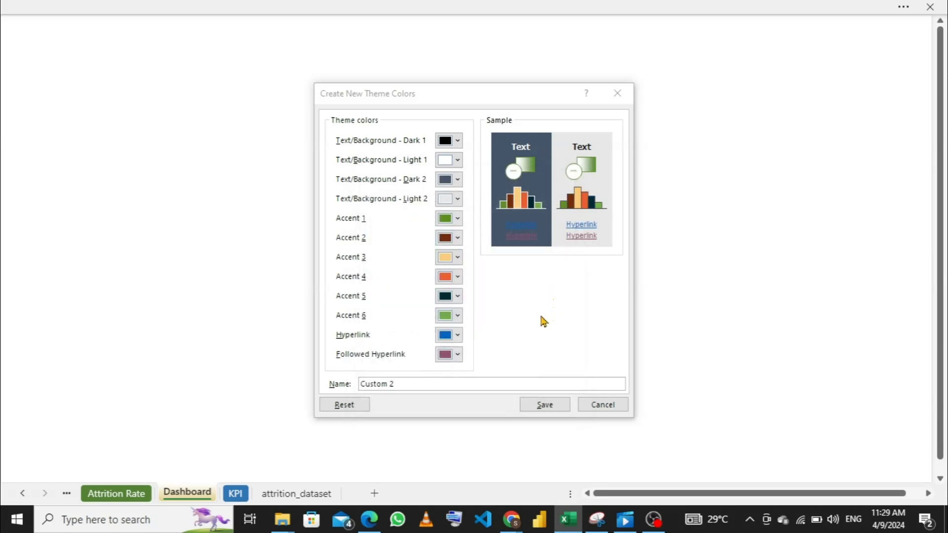
# - Switch to Chrome and read the ivory hex code in the Timeless & Nautical palette for Accent 6
pyautogui.click(459, 317)
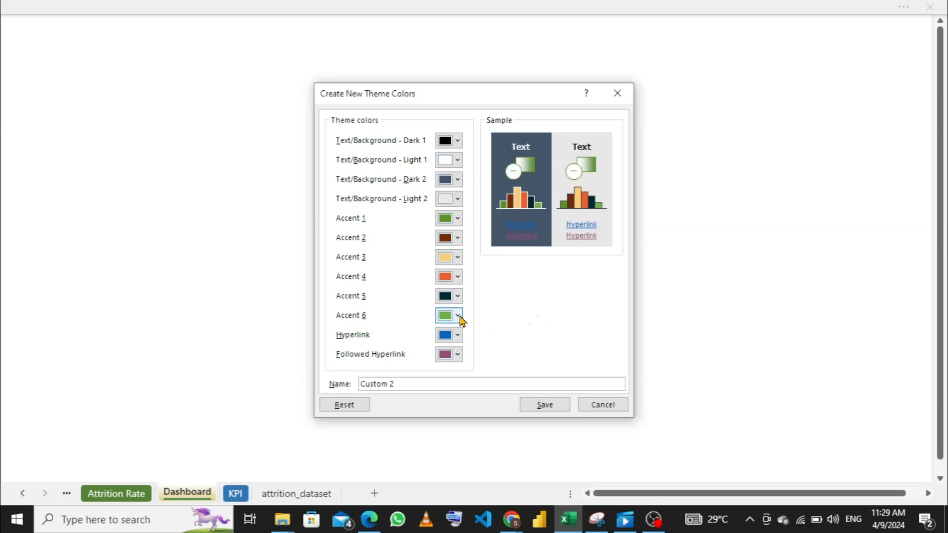
pyautogui.click(459, 317)
pyautogui.moveTo(505, 522)
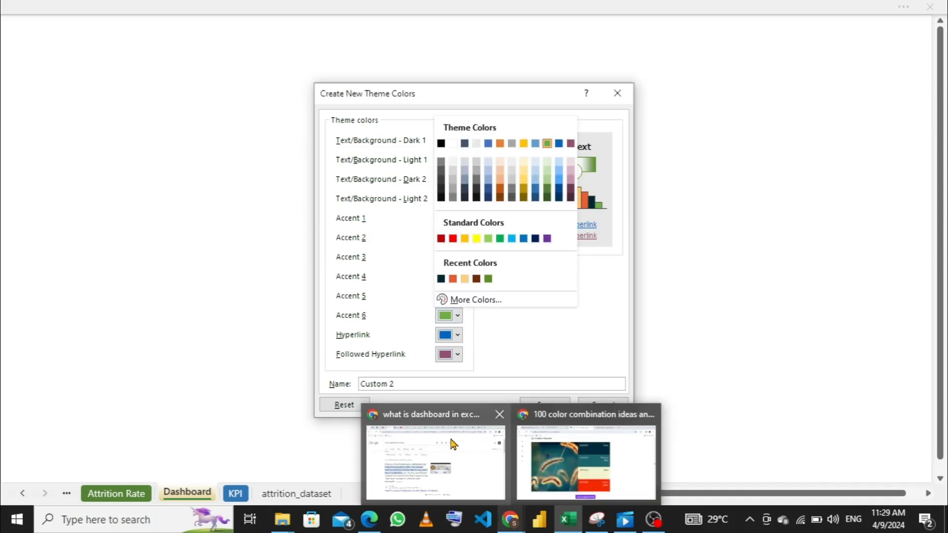
pyautogui.click(592, 453)
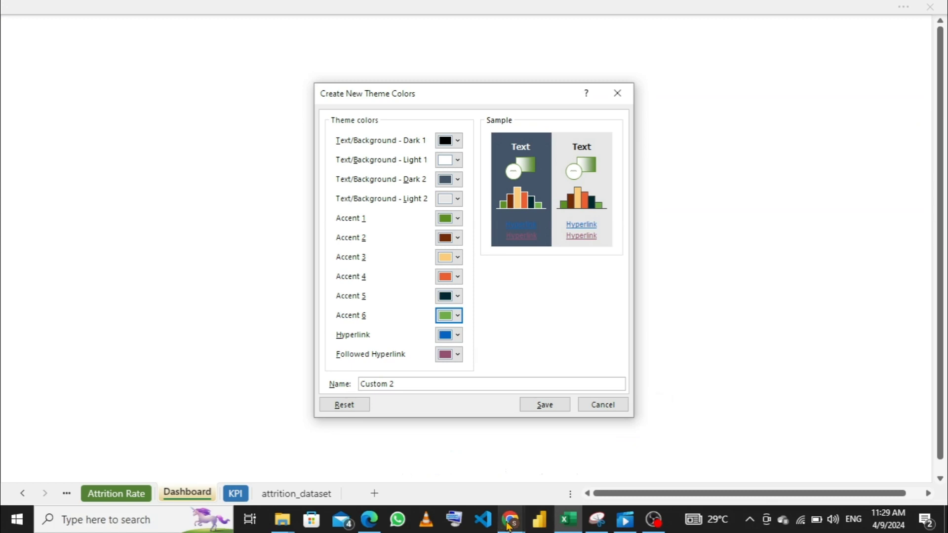
pyautogui.moveTo(509, 524)
pyautogui.click(567, 475)
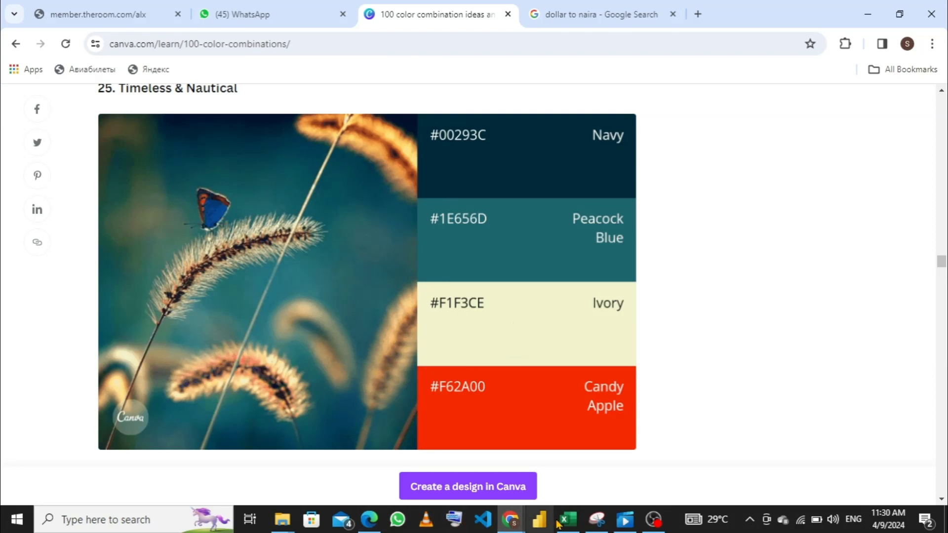
# - Switch back to Excel and try to set the Accent 6 theme color to hex #f132e
pyautogui.moveTo(568, 520)
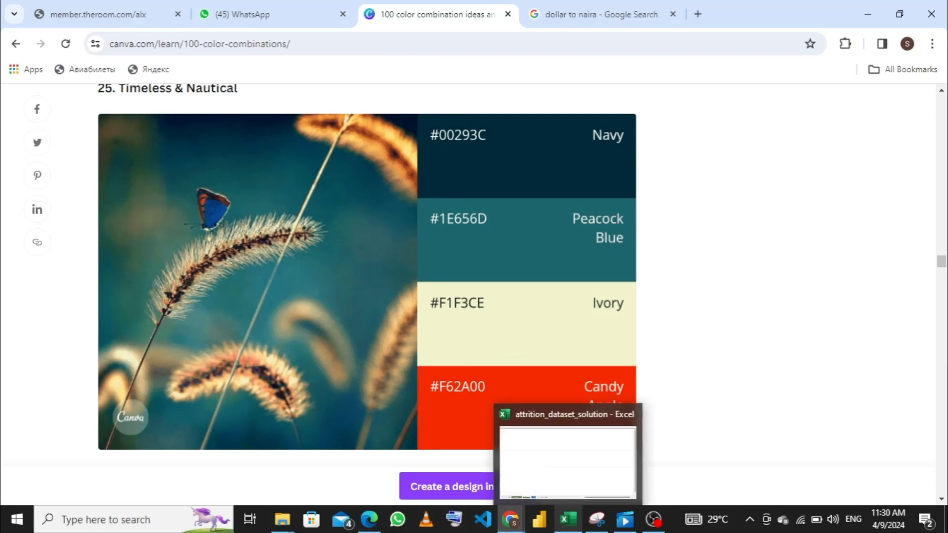
pyautogui.click(540, 475)
pyautogui.click(458, 316)
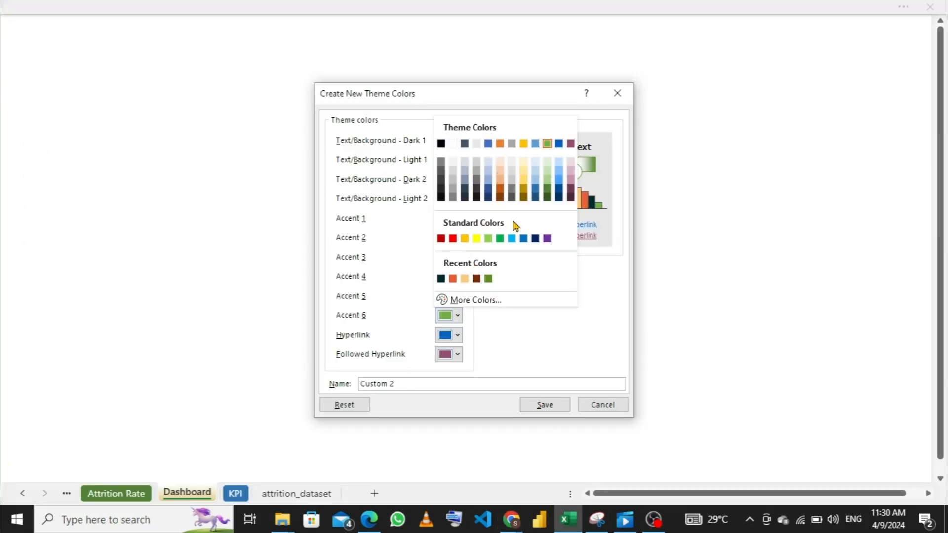
pyautogui.click(508, 300)
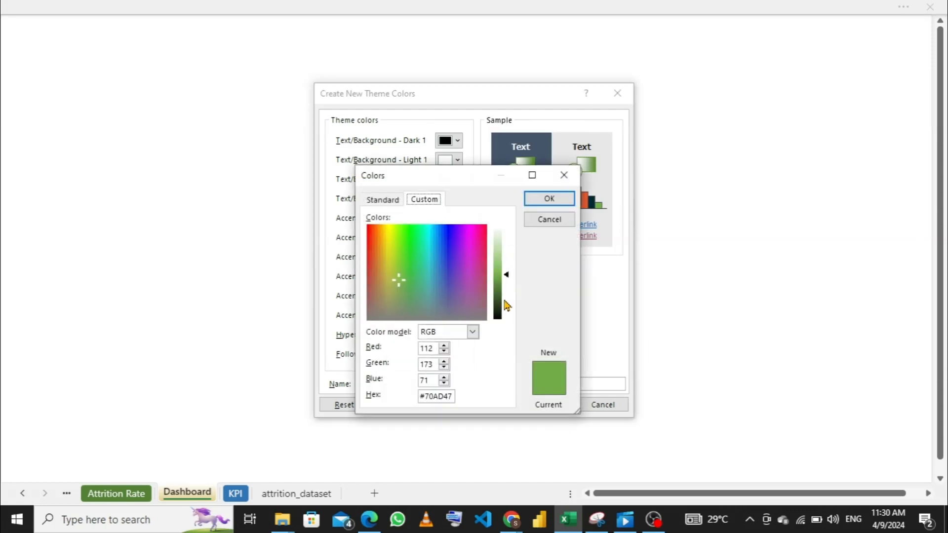
pyautogui.click(452, 394)
pyautogui.press('BackSpace')
pyautogui.press('BackSpace')
pyautogui.press('BackSpace')
pyautogui.press('BackSpace')
pyautogui.press('BackSpace')
pyautogui.press('BackSpace')
pyautogui.write('f132e')
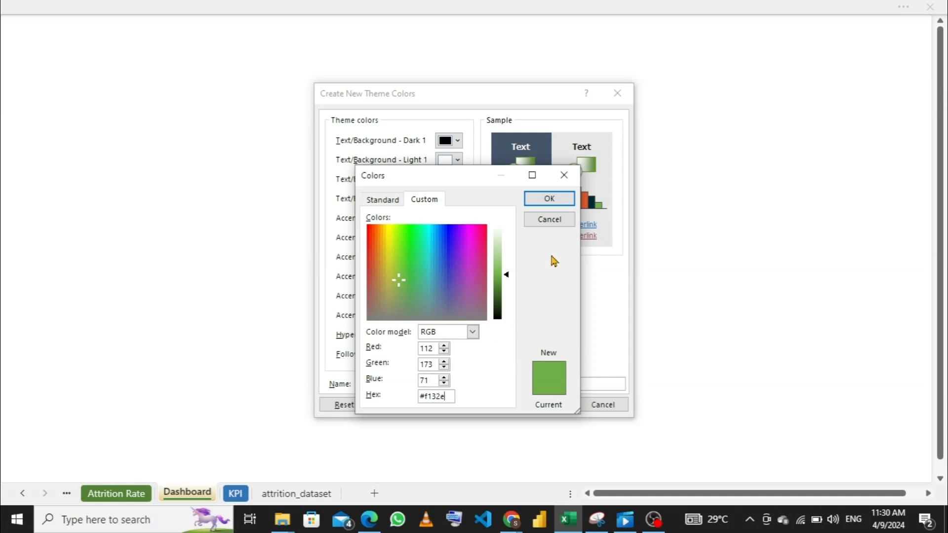
pyautogui.click(551, 200)
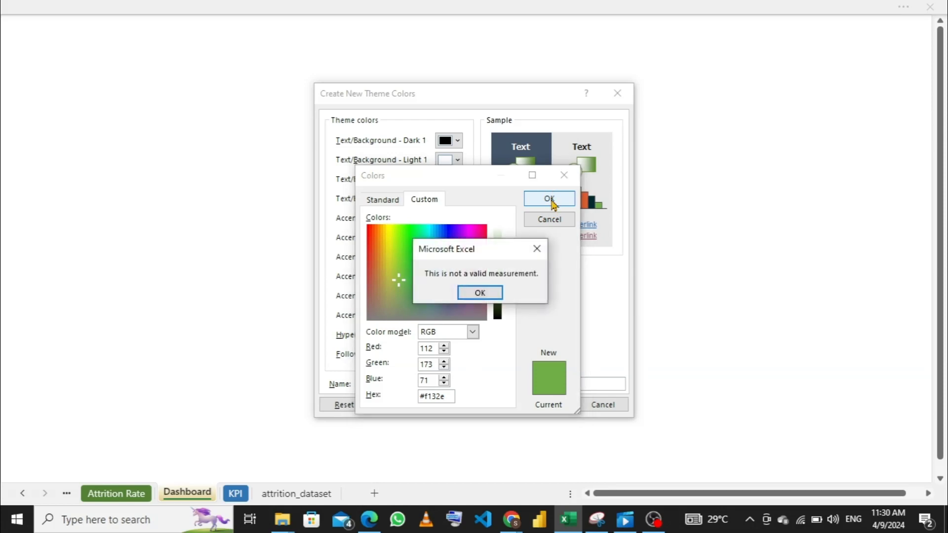
pyautogui.click(538, 249)
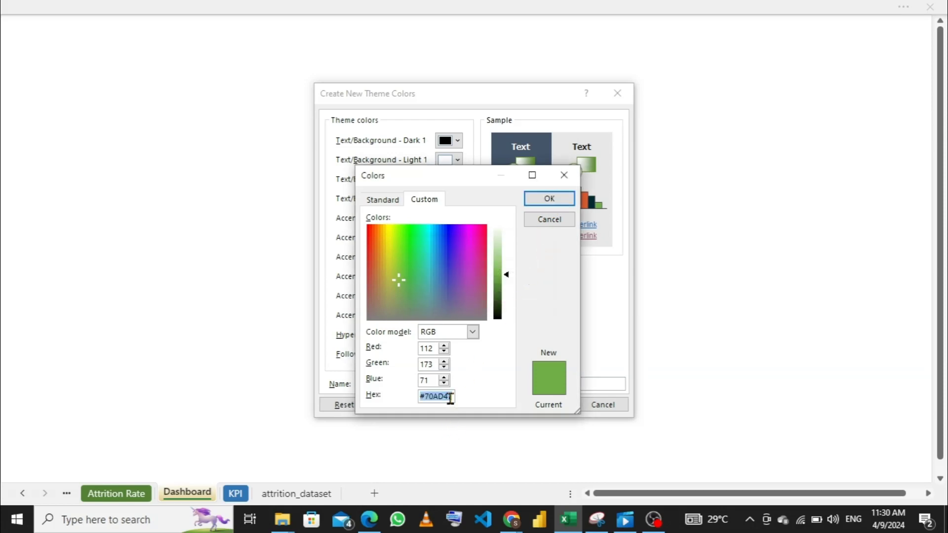
# - Try again to apply hex #f132e as the custom color for Accent 6
pyautogui.write('#f132e')
pyautogui.click(550, 199)
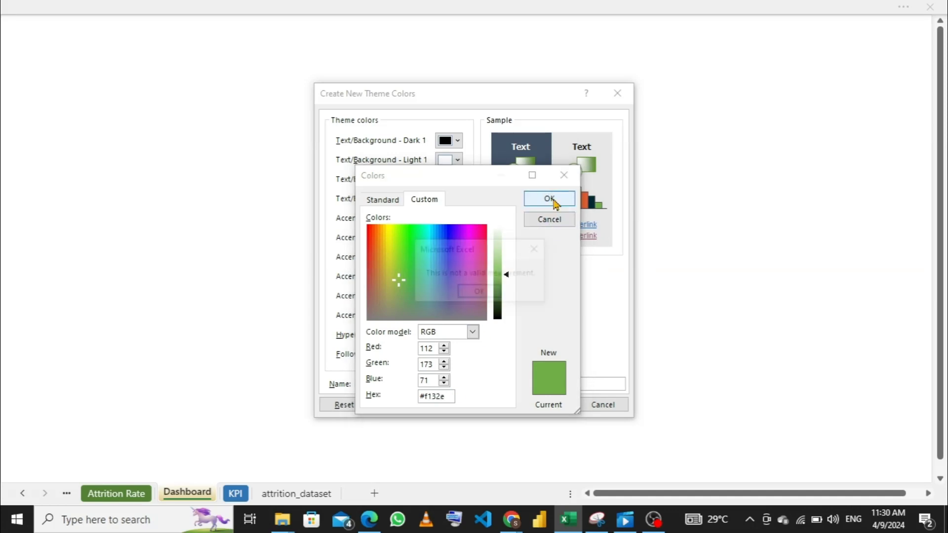
pyautogui.click(538, 248)
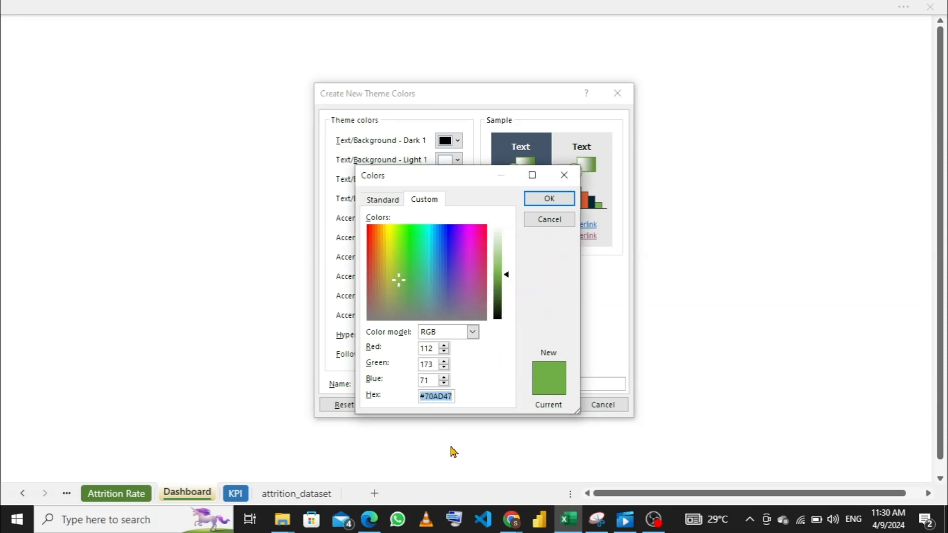
# - Recheck the ivory code on the Canva page in Chrome, and set Accent 6 to hex #f1f32e in Excel
pyautogui.moveTo(504, 524)
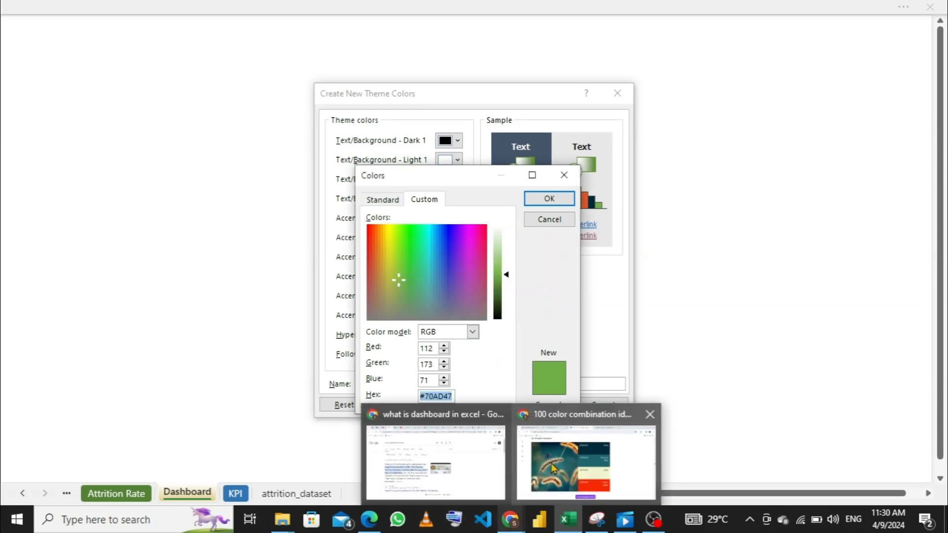
pyautogui.click(553, 467)
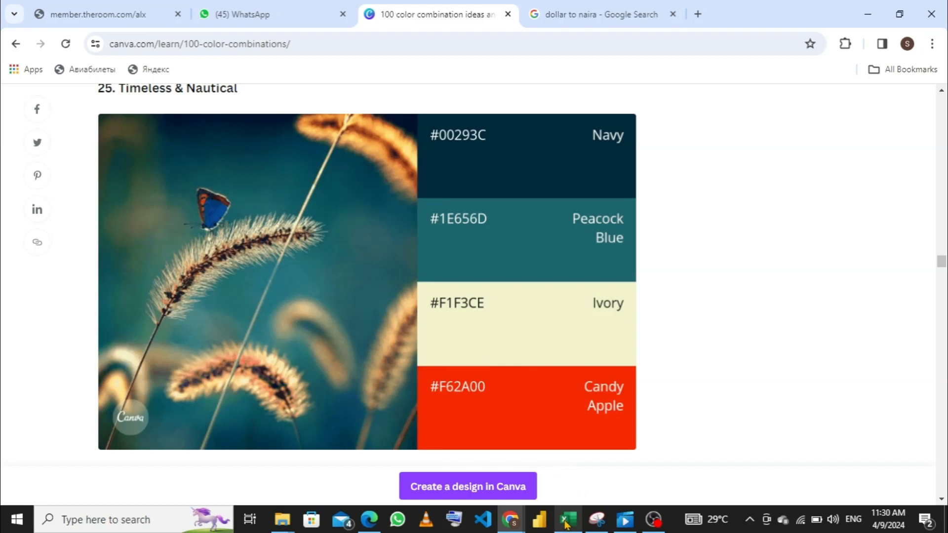
pyautogui.moveTo(566, 522)
pyautogui.click(567, 473)
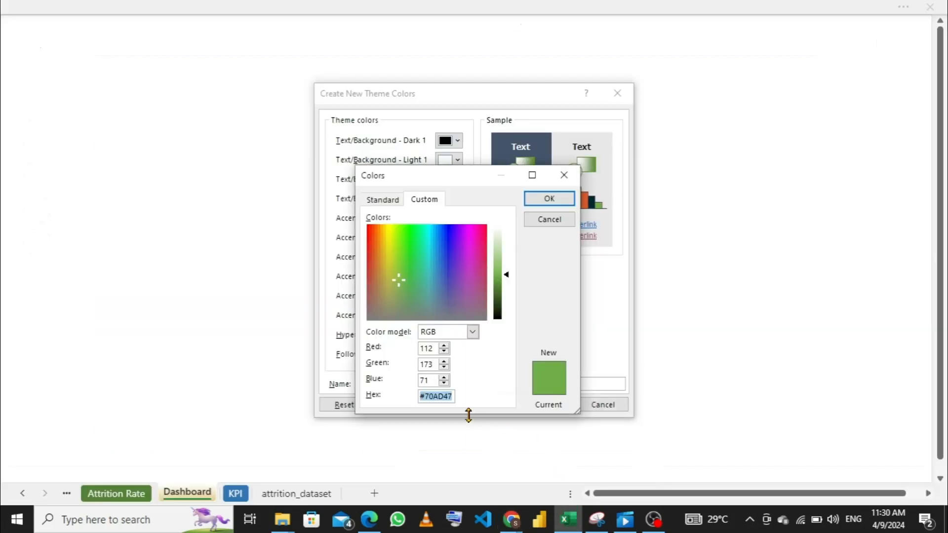
pyautogui.write('#f1f32e')
pyautogui.click(548, 199)
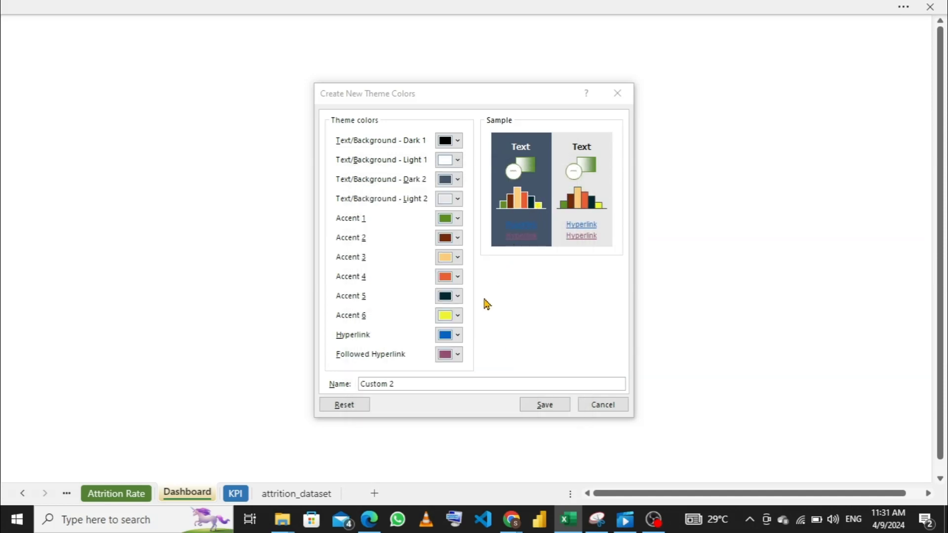
# - Compare Accent 6 with the Canva palette's ivory and correct its hex value to #F1F3CE
pyautogui.click(458, 317)
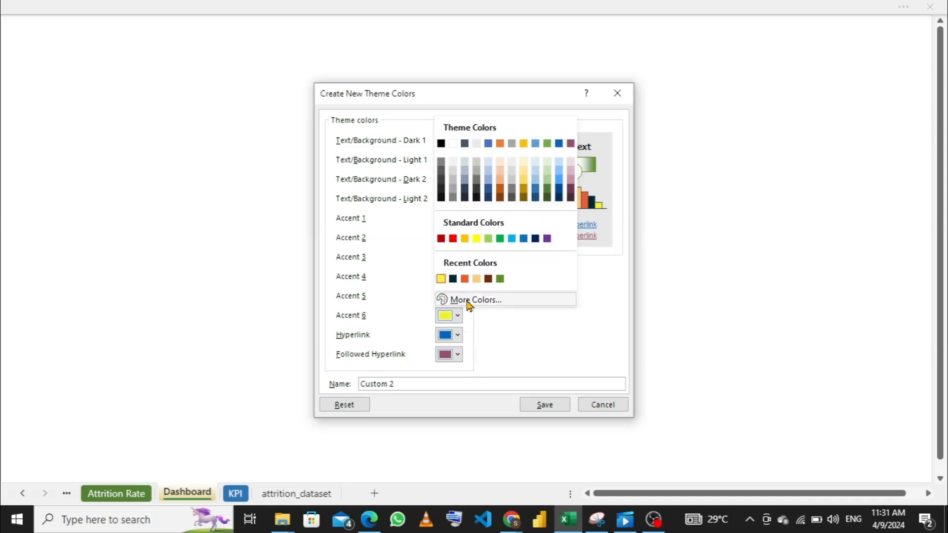
pyautogui.click(468, 303)
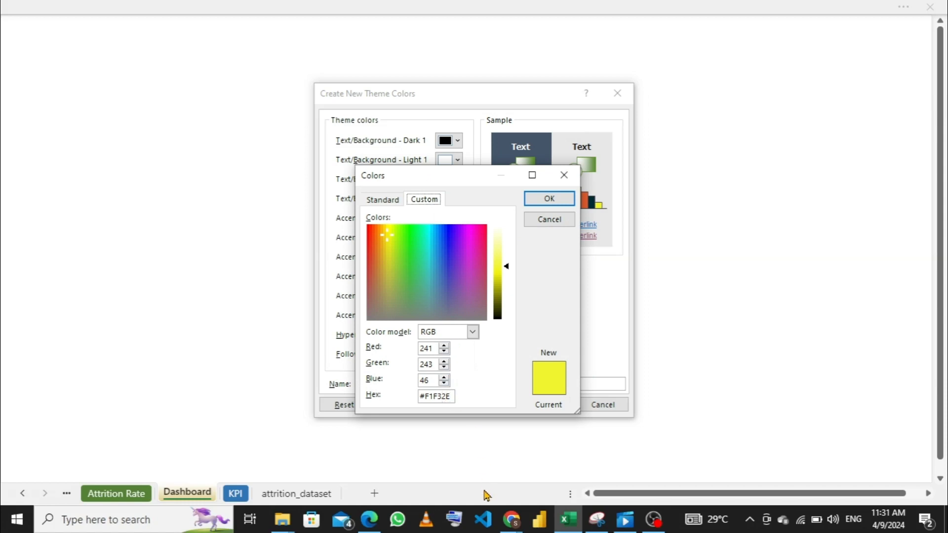
pyautogui.moveTo(501, 528)
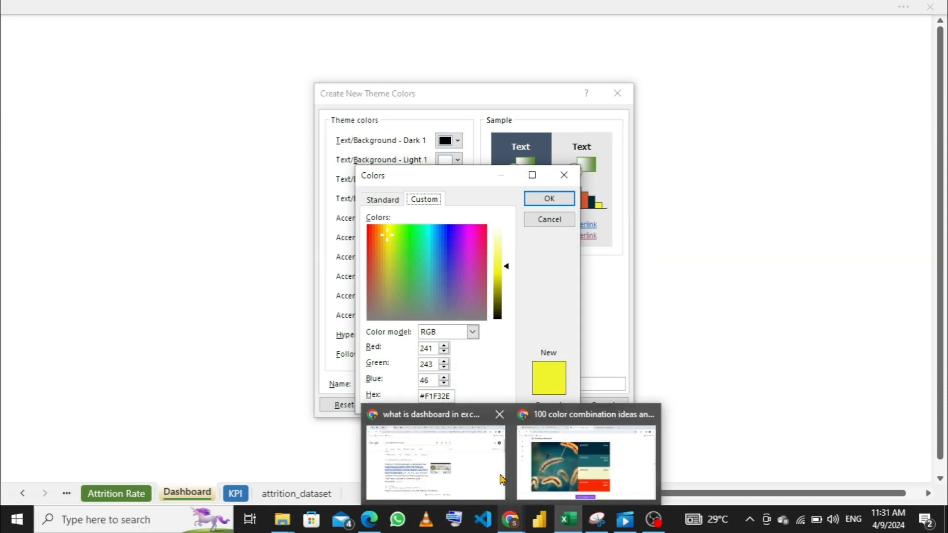
pyautogui.click(533, 449)
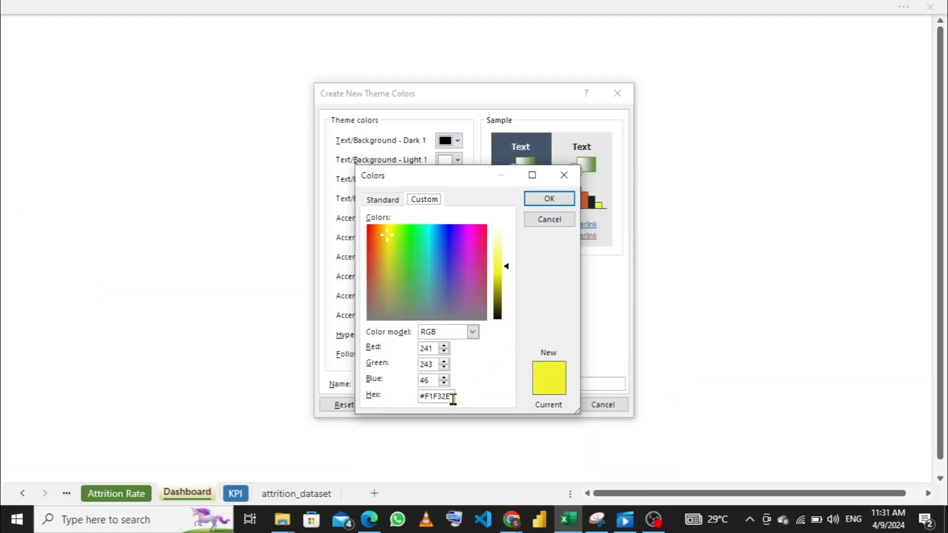
pyautogui.click(446, 397)
pyautogui.press('BackSpace')
pyautogui.write('c')
pyautogui.click(553, 199)
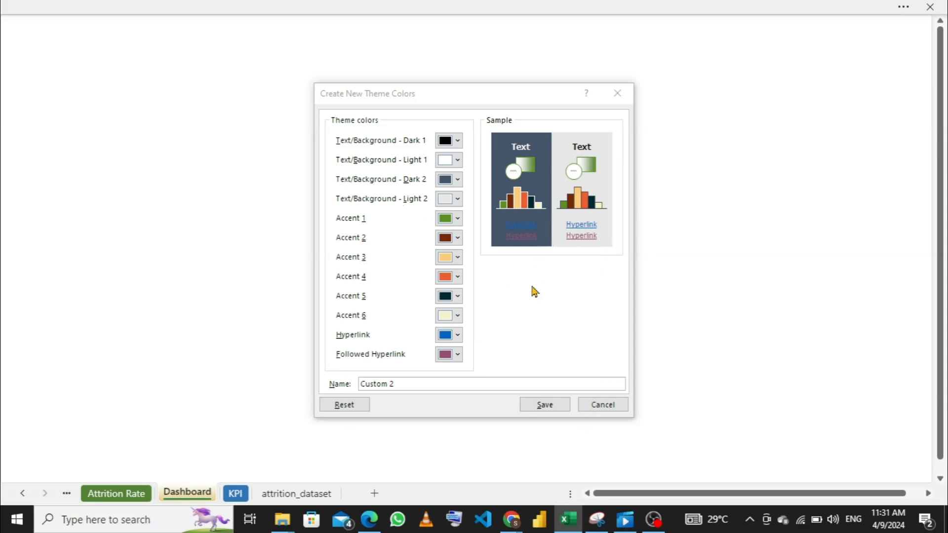
# - Save the theme color set as Custom 2 and check its effect on the Attrition Rate sheet before returning to Dashboard
pyautogui.click(541, 411)
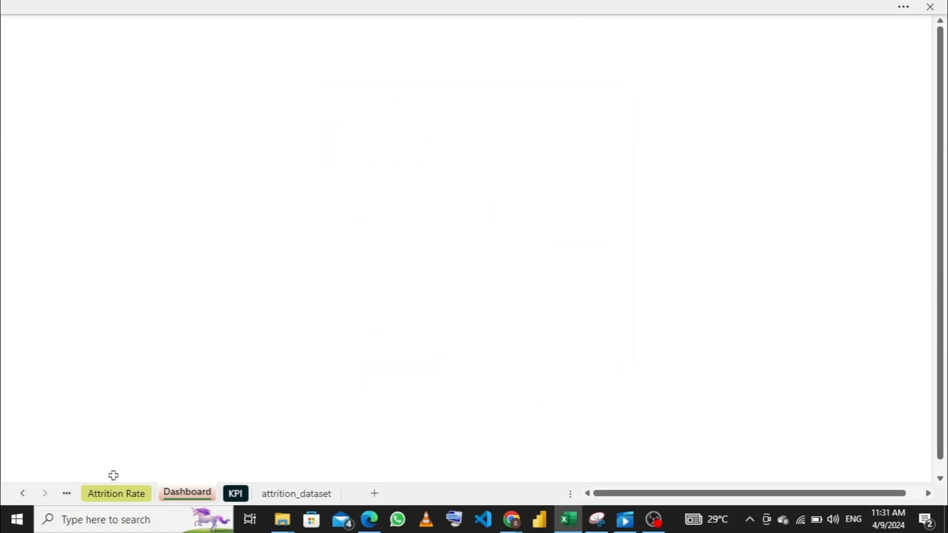
pyautogui.click(117, 495)
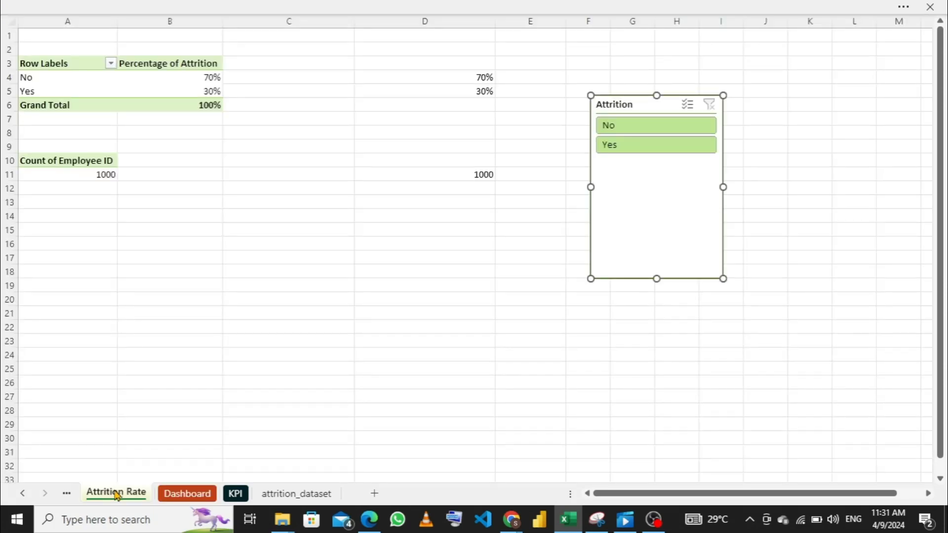
pyautogui.click(197, 492)
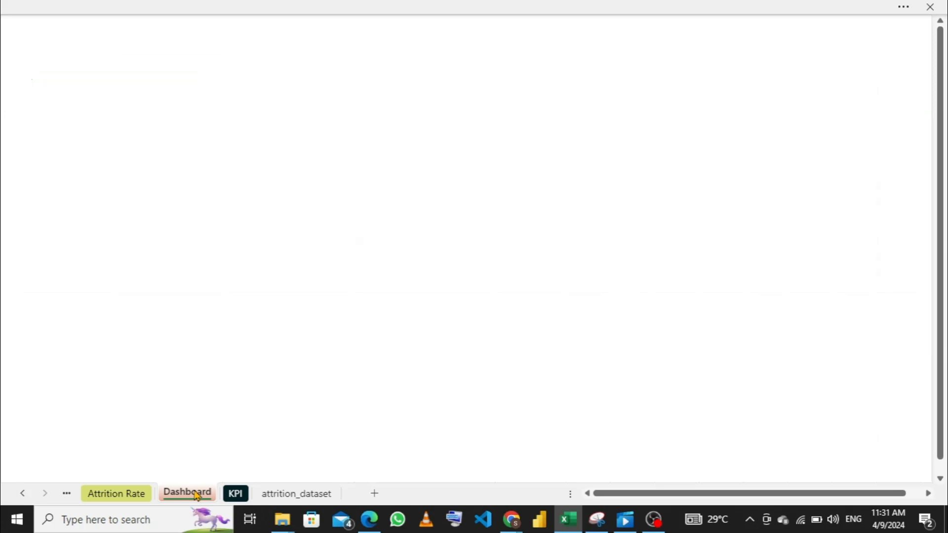
# - Fill the entire Dashboard sheet with the dark navy Accent 5 theme color
pyautogui.click(86, 80)
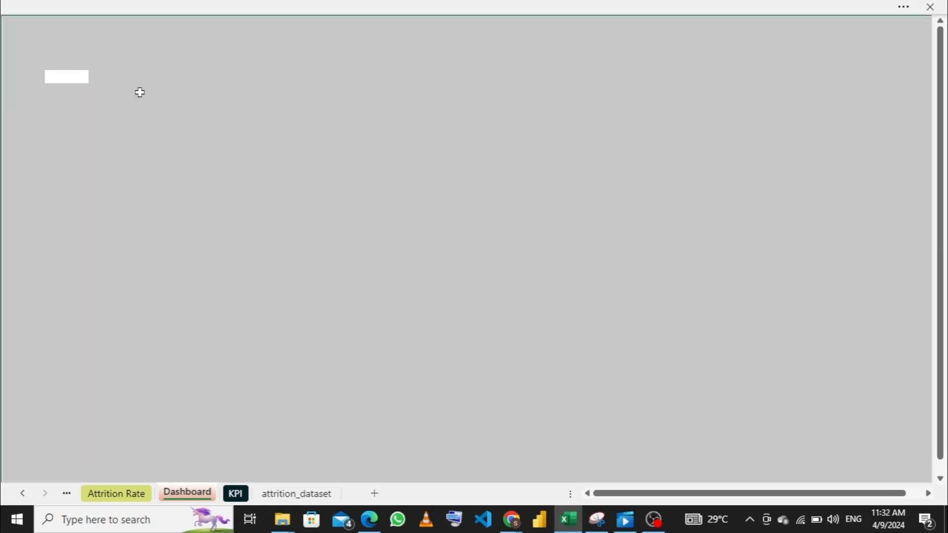
pyautogui.rightClick(141, 95)
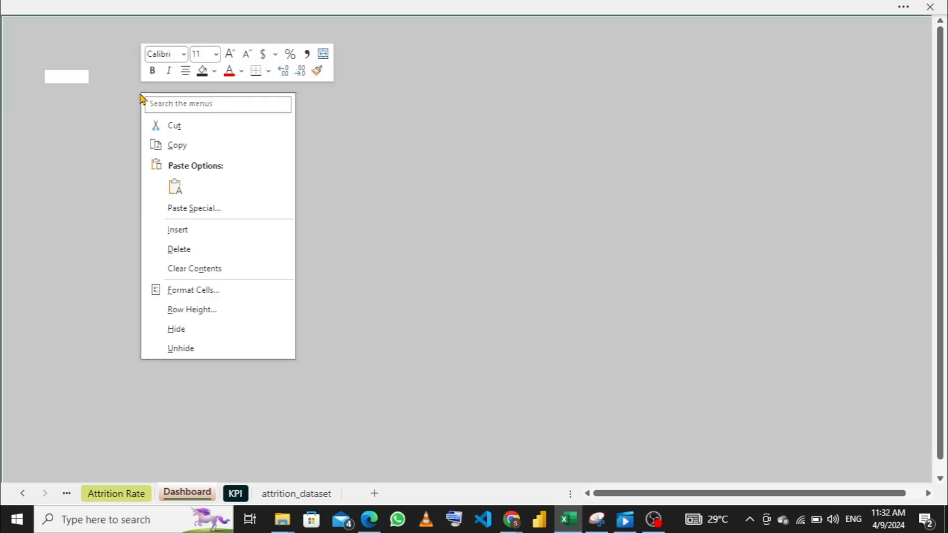
pyautogui.click(213, 75)
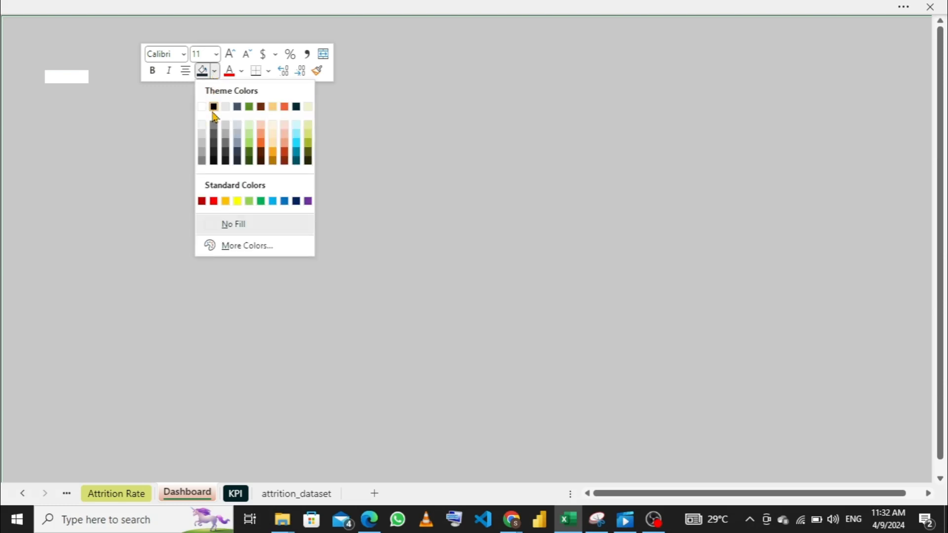
pyautogui.click(296, 107)
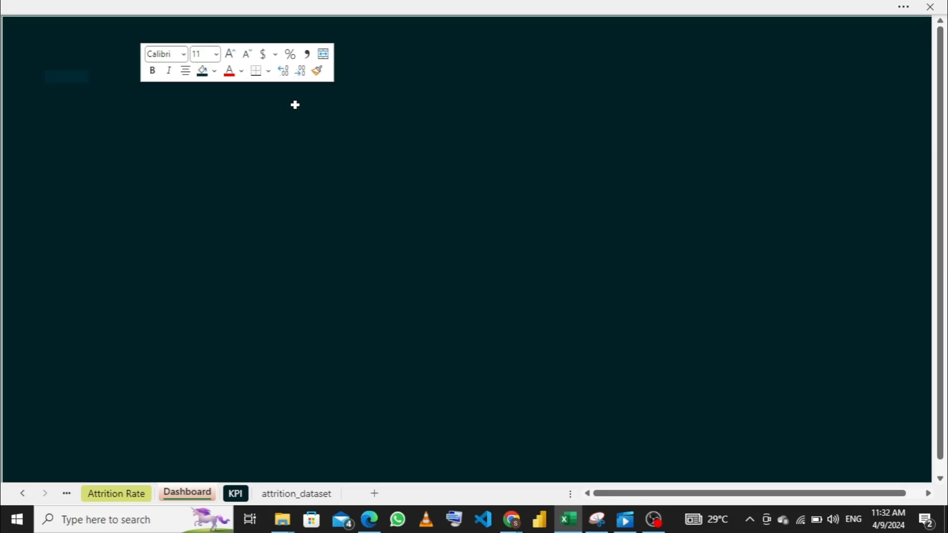
pyautogui.click(285, 173)
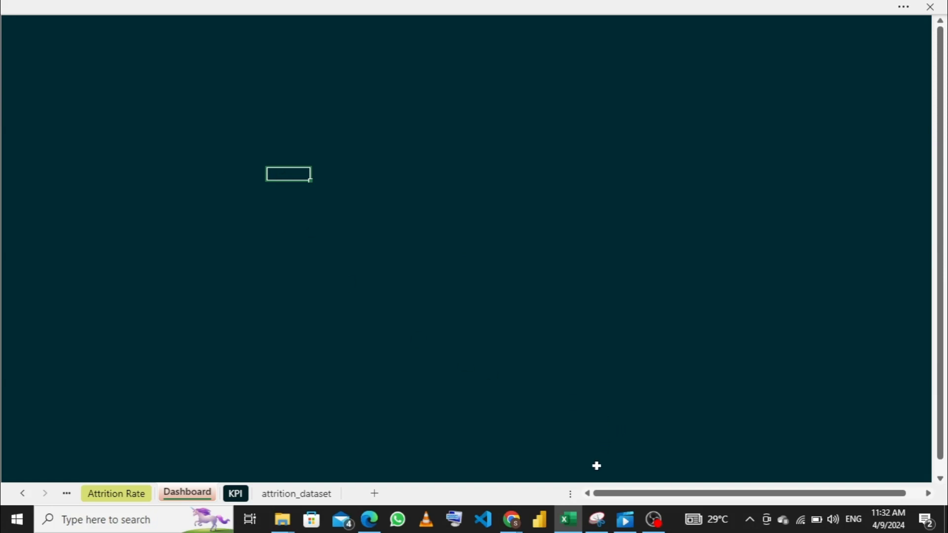
pyautogui.moveTo(574, 525)
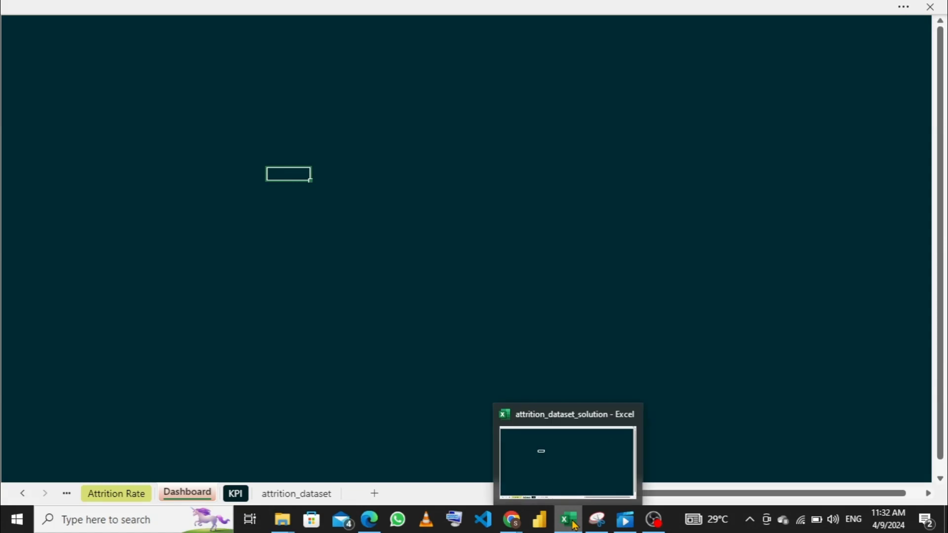
# - Open the attrition_dataset_solution workbook from the class material folder inside skill ahead portfolio on the Desktop, as a reference
pyautogui.moveTo(289, 529)
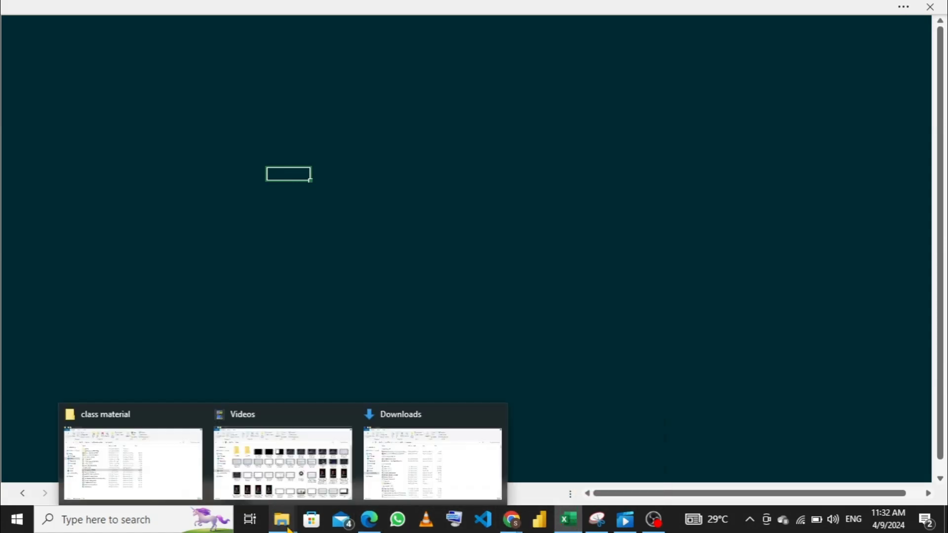
pyautogui.click(284, 462)
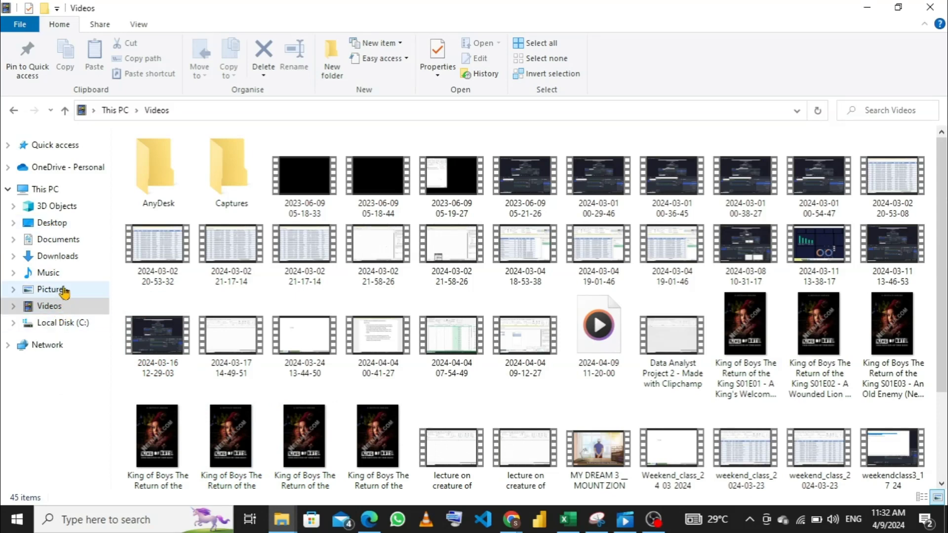
pyautogui.click(59, 225)
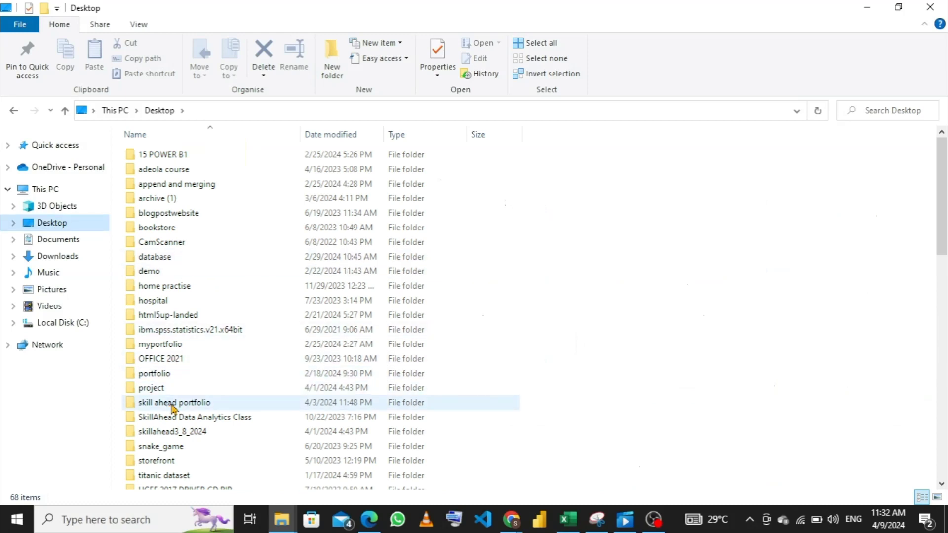
pyautogui.doubleClick(177, 406)
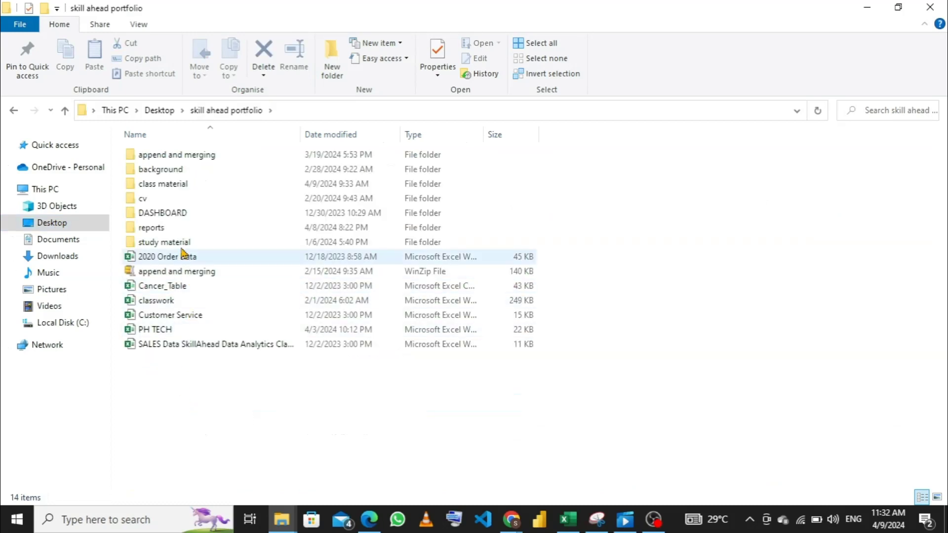
pyautogui.doubleClick(176, 192)
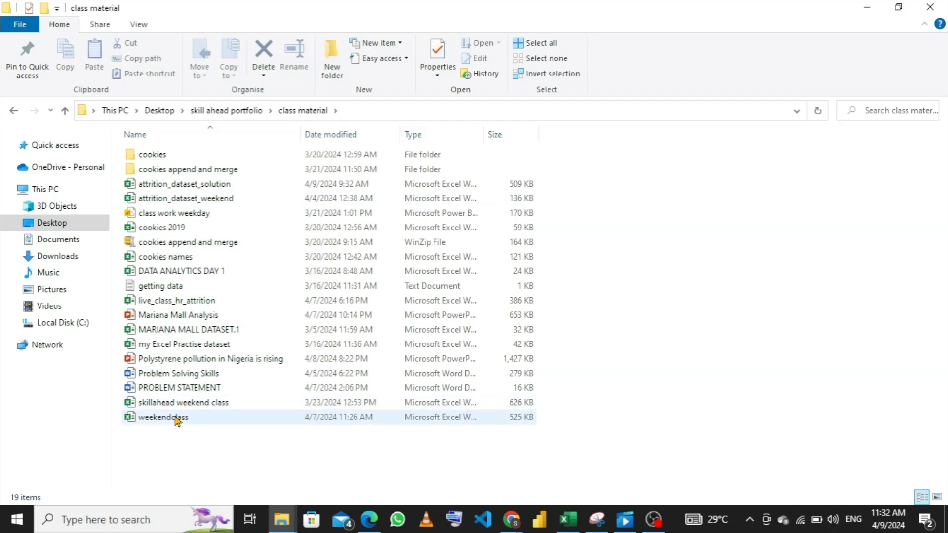
pyautogui.moveTo(176, 420)
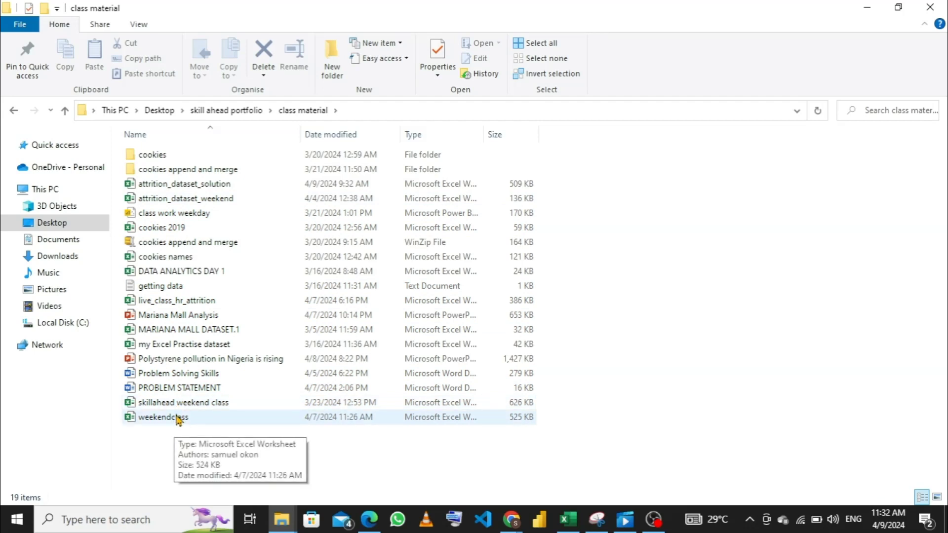
pyautogui.doubleClick(195, 186)
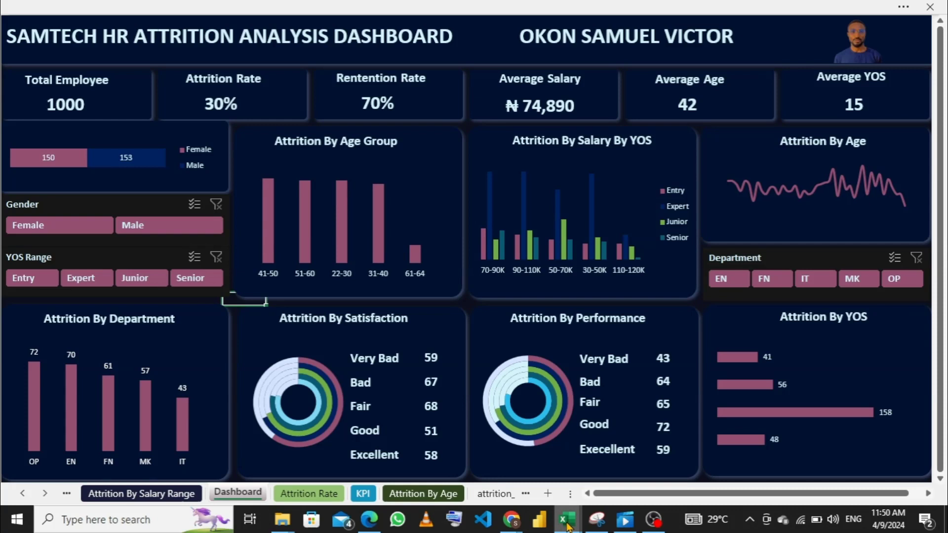
# - Return to the attrition_dataset_solution2 workbook's empty Dashboard sheet and dismiss the document backup notice
pyautogui.moveTo(569, 527)
pyautogui.click(519, 468)
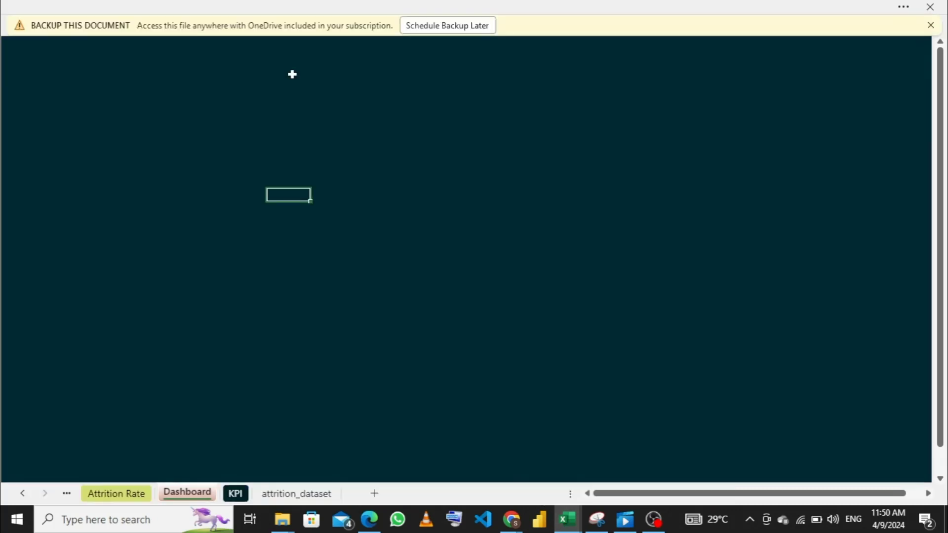
pyautogui.click(931, 26)
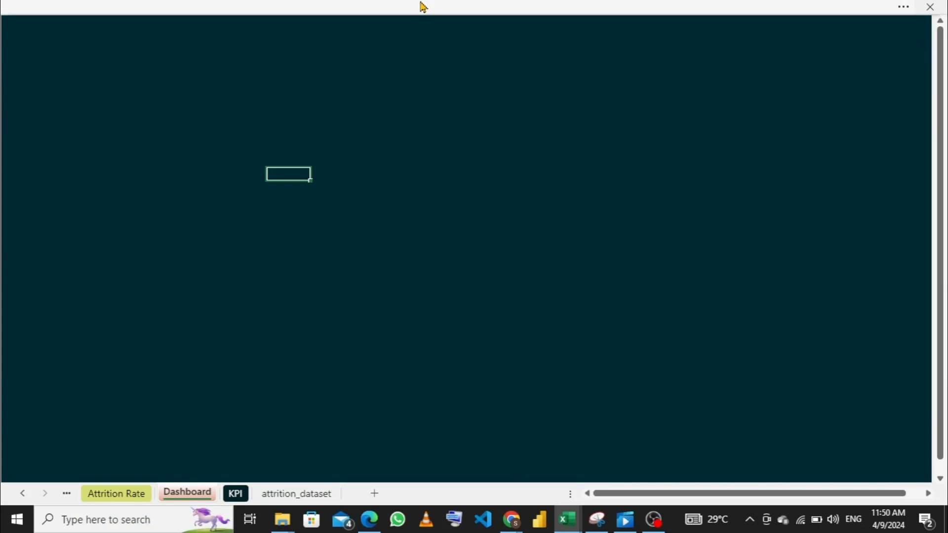
# - Draw a full-width rounded-rectangle header banner on the Dashboard sheet and align it flush with the sheet's upper-left corner
pyautogui.click(393, 7)
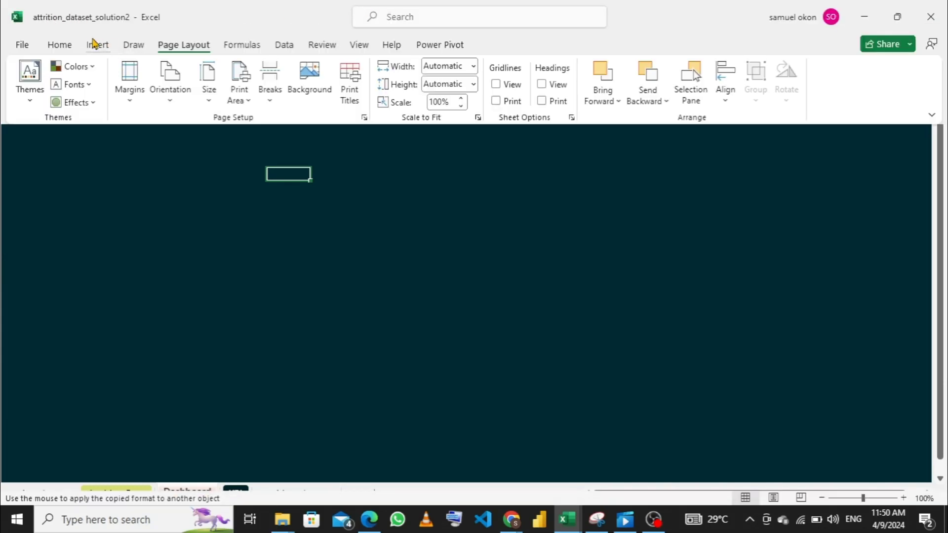
pyautogui.click(95, 47)
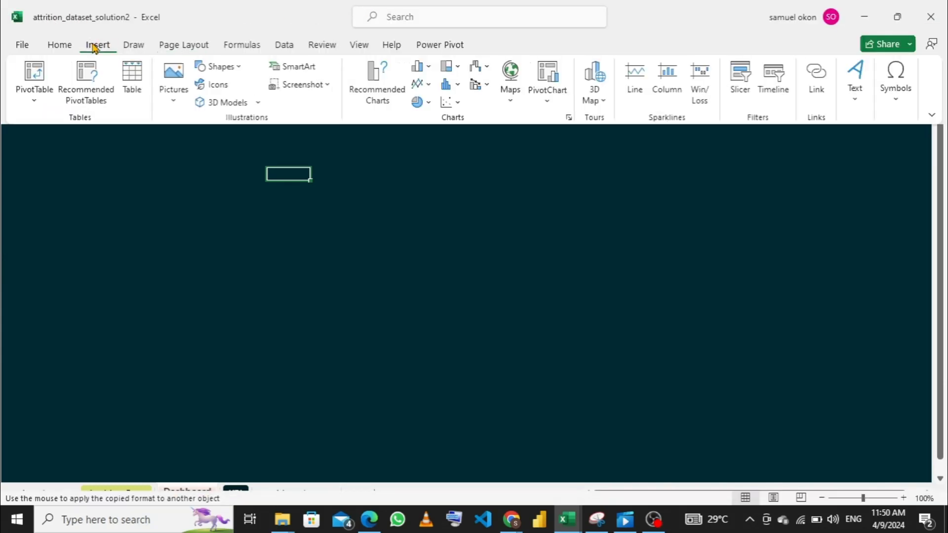
pyautogui.click(239, 69)
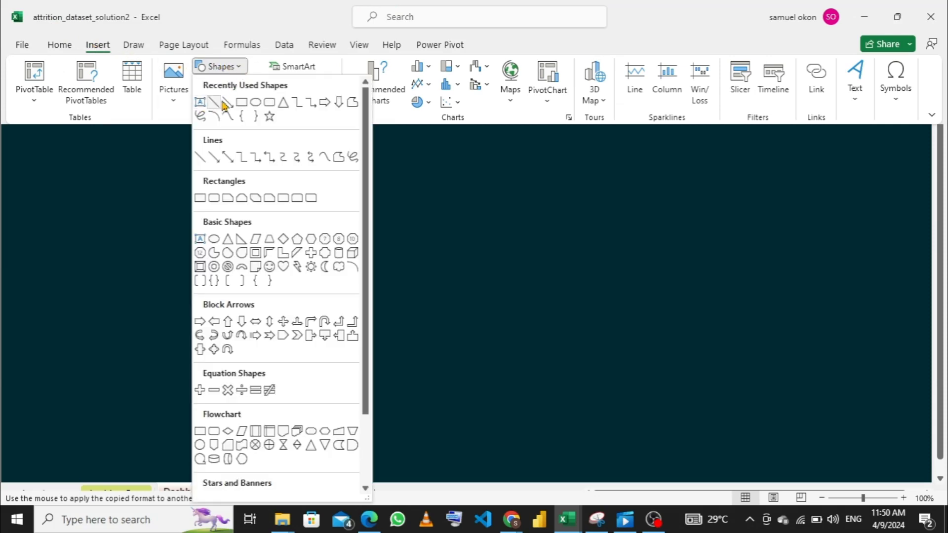
pyautogui.click(270, 106)
pyautogui.hotkey('ctrl', 'shift', 'F1')
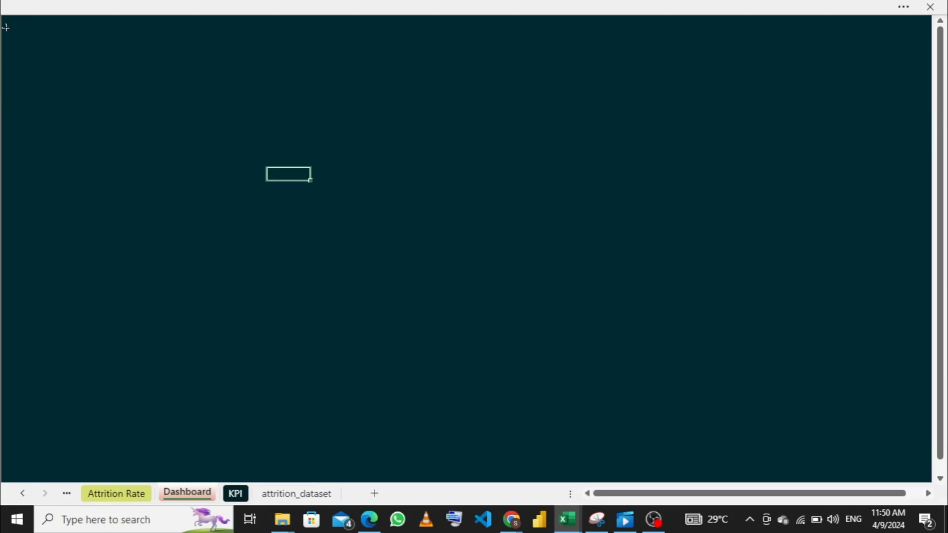
pyautogui.moveTo(5, 44)
pyautogui.mouseDown()
pyautogui.moveTo(51, 72)
pyautogui.moveTo(939, 63)
pyautogui.moveTo(924, 64)
pyautogui.mouseUp()
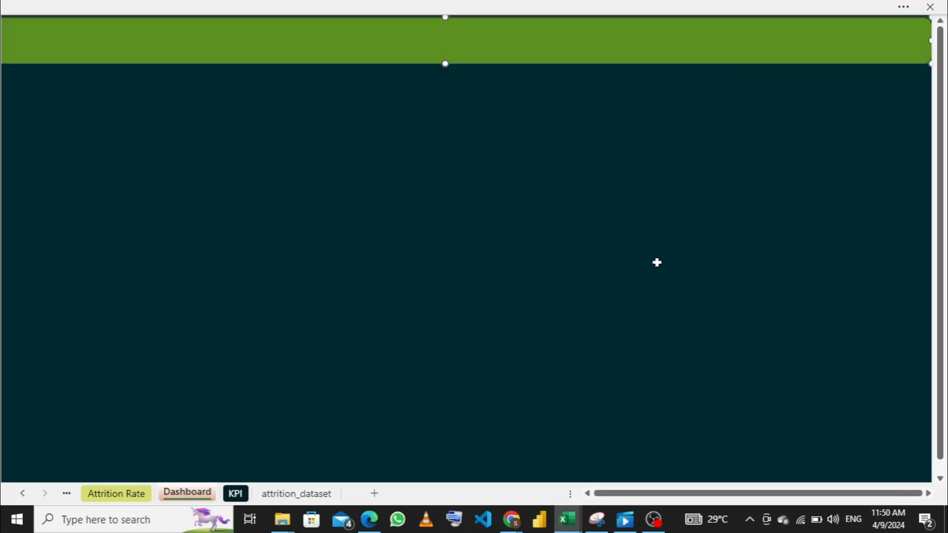
pyautogui.click(589, 495)
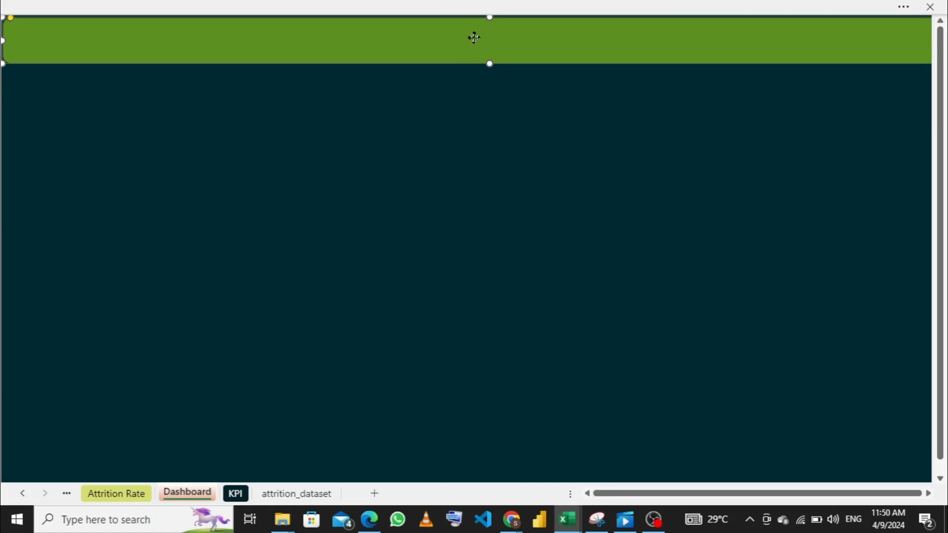
pyautogui.moveTo(474, 37); pyautogui.dragTo(433, 35)
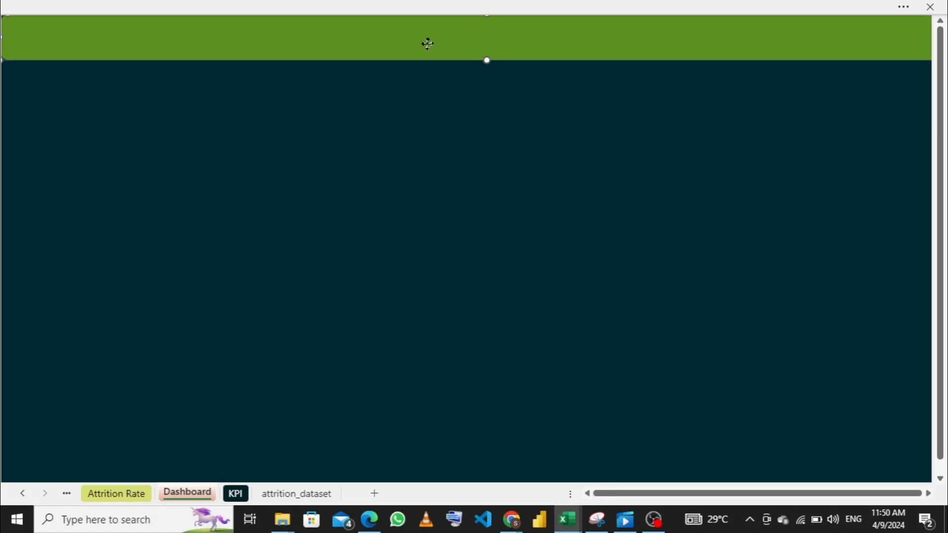
pyautogui.rightClick(428, 44)
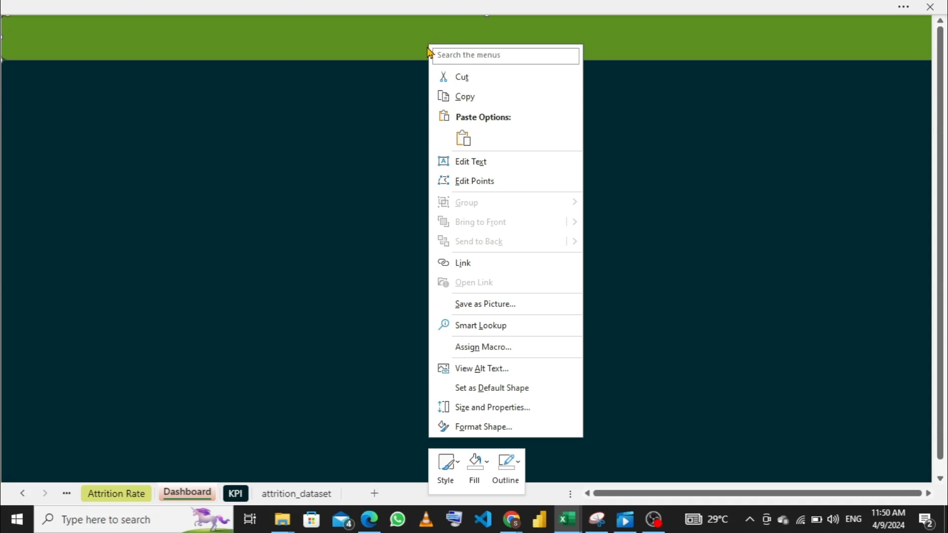
pyautogui.click(360, 30)
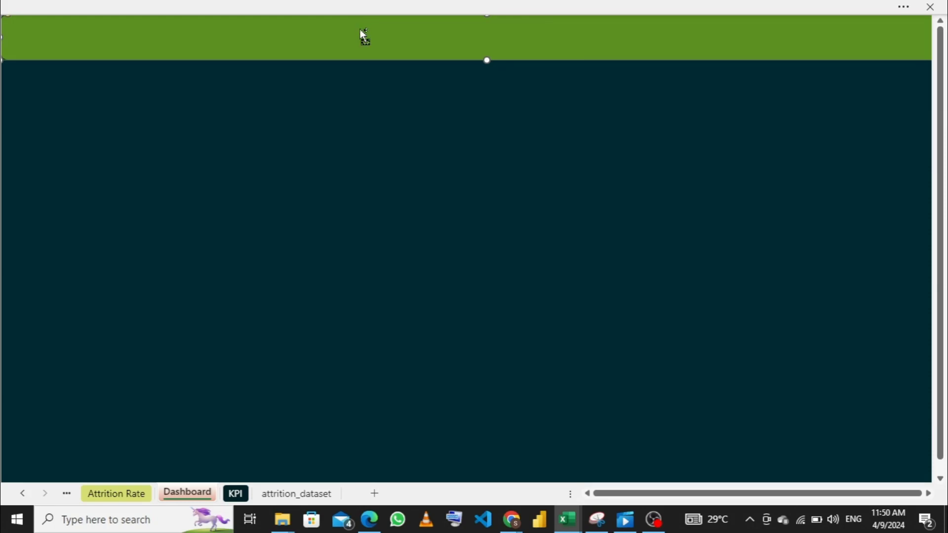
# - Copy the header banner, shorten the copy to a small card, and place it directly beneath the banner's left end
pyautogui.moveTo(364, 35); pyautogui.dragTo(354, 142)
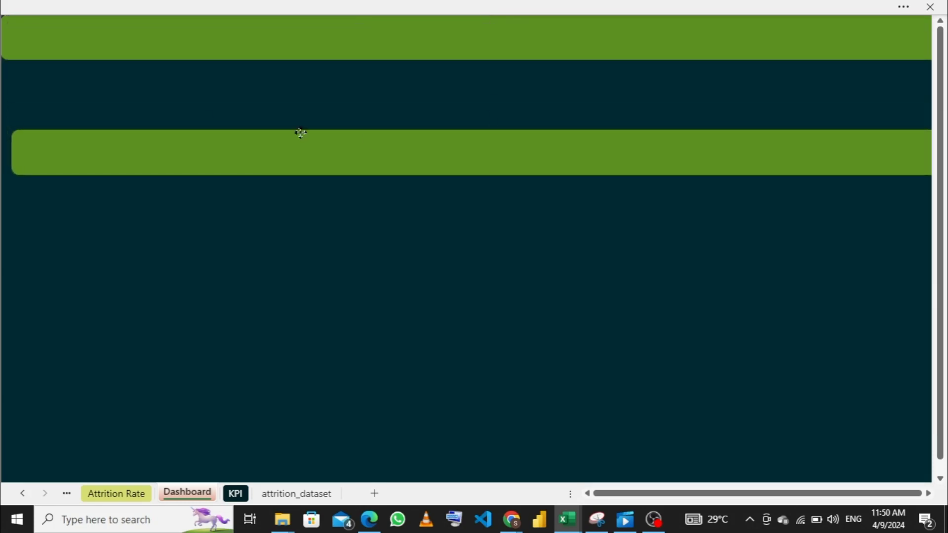
pyautogui.moveTo(12, 150); pyautogui.dragTo(836, 189)
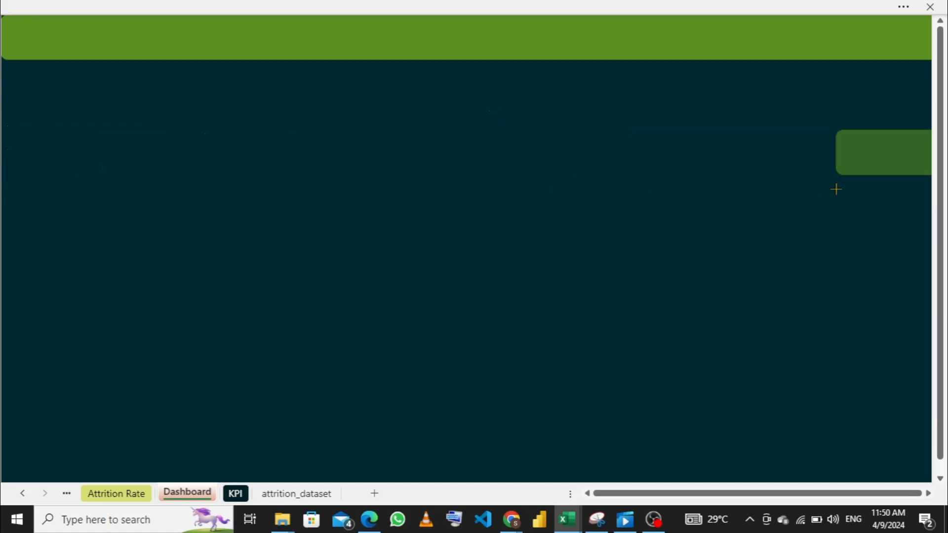
pyautogui.moveTo(891, 150); pyautogui.dragTo(4, 89)
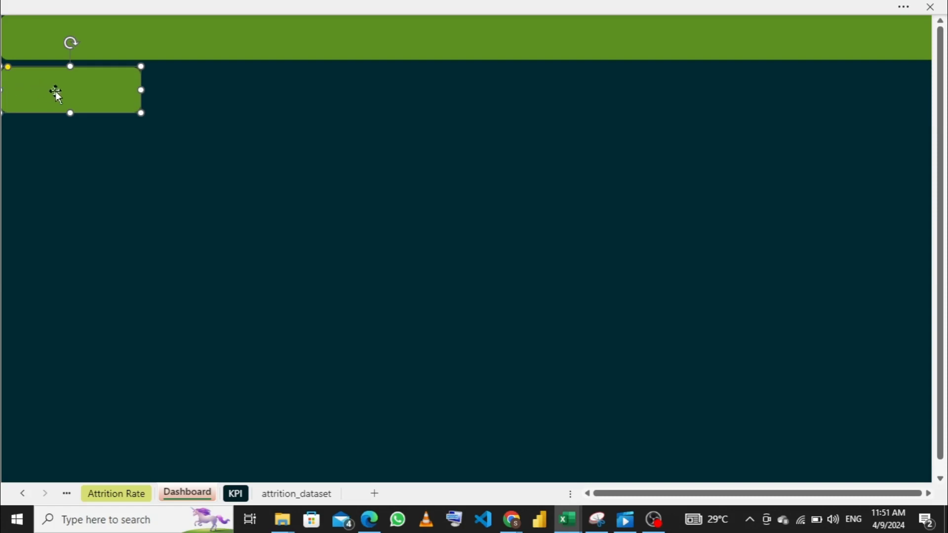
# - Duplicate the small card five times to form an evenly spaced row of six cards beneath the header banner
pyautogui.hotkey('ctrl', 'd')
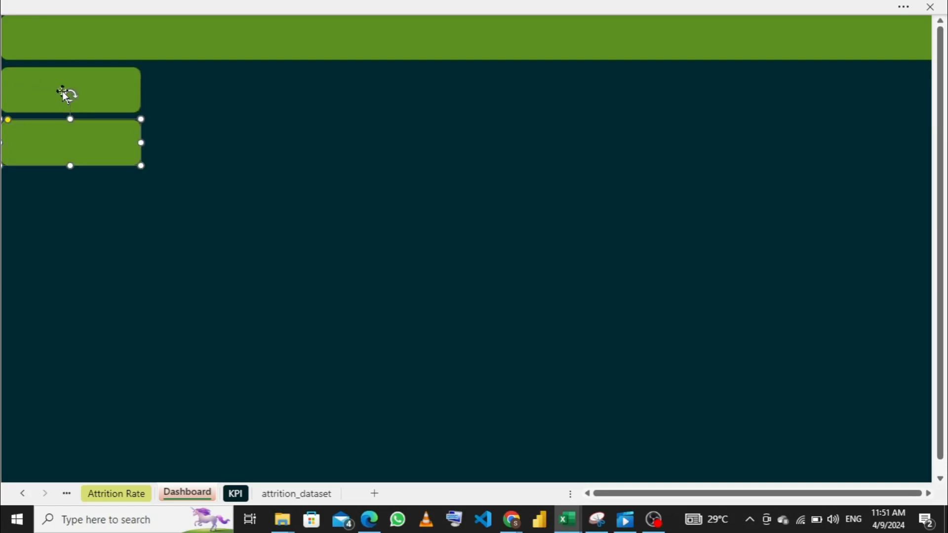
pyautogui.moveTo(50, 138); pyautogui.dragTo(196, 80)
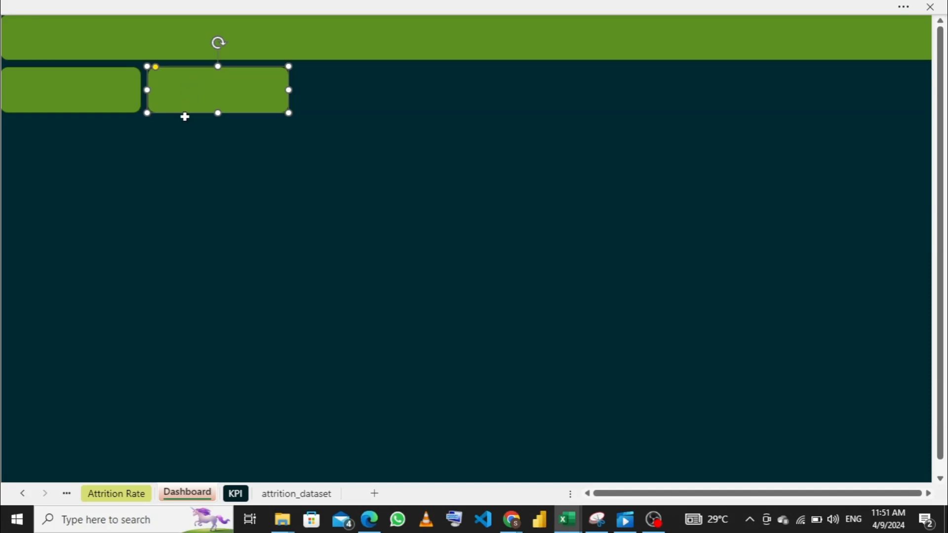
pyautogui.hotkey('ctrl', 'd')
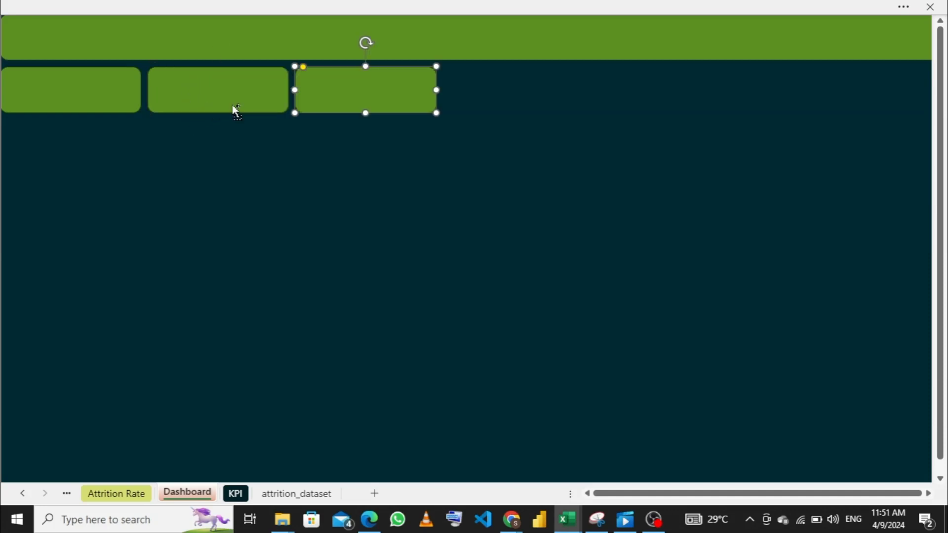
pyautogui.hotkey('ctrl', 'd')
pyautogui.hotkey('ctrl', 'd')
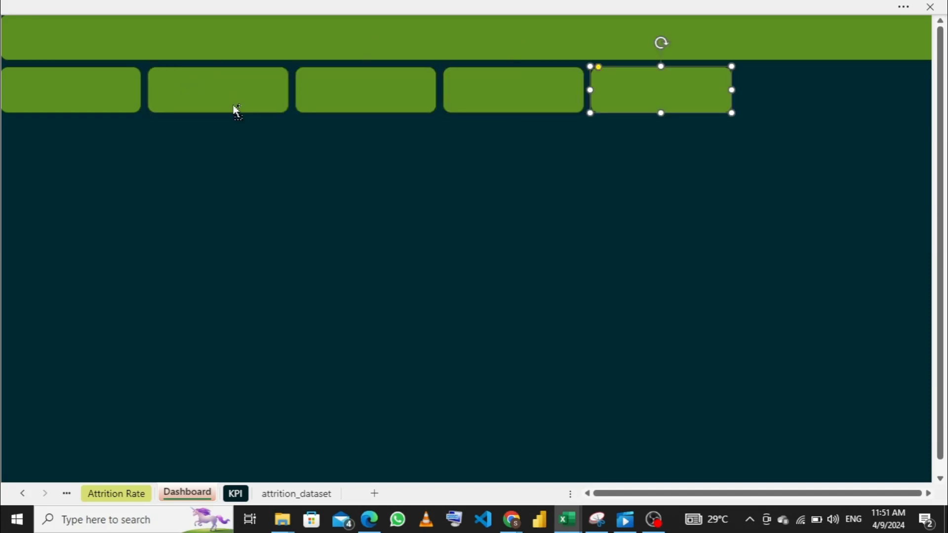
pyautogui.hotkey('ctrl', 'd')
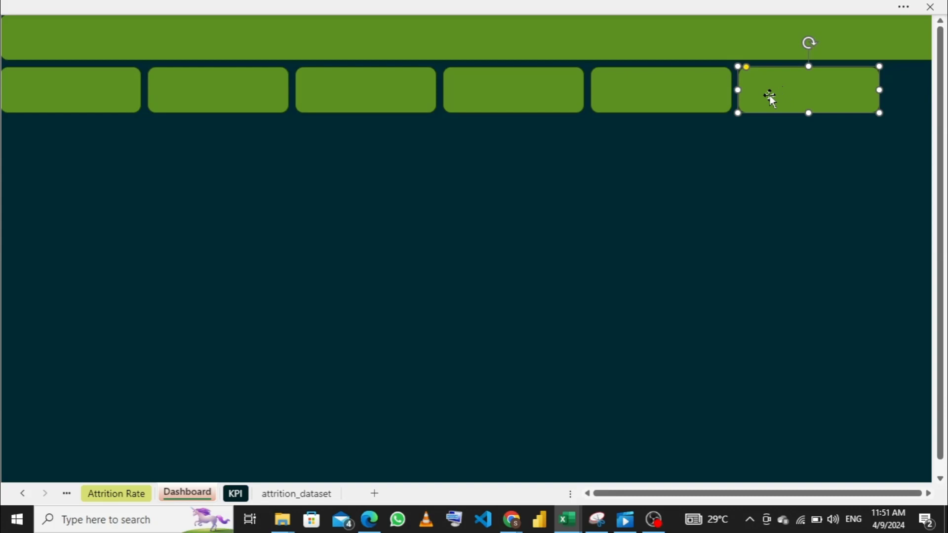
# - Select all six cards beneath the banner and widen them together slightly
pyautogui.keyDown('shift'); pyautogui.click(94, 84); pyautogui.keyUp('shift')
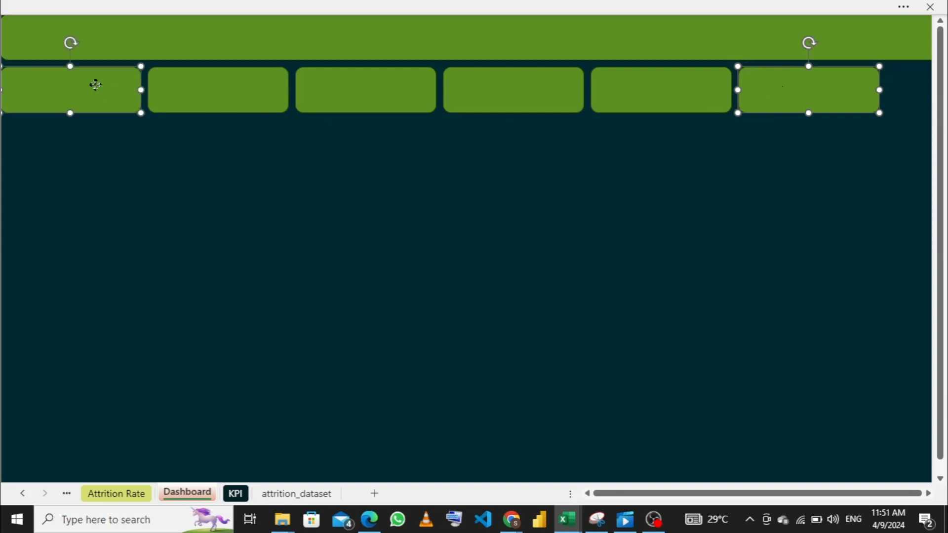
pyautogui.keyDown('shift'); pyautogui.click(177, 89); pyautogui.keyUp('shift')
pyautogui.keyDown('shift'); pyautogui.click(346, 94); pyautogui.keyUp('shift')
pyautogui.keyDown('shift'); pyautogui.click(500, 87); pyautogui.keyUp('shift')
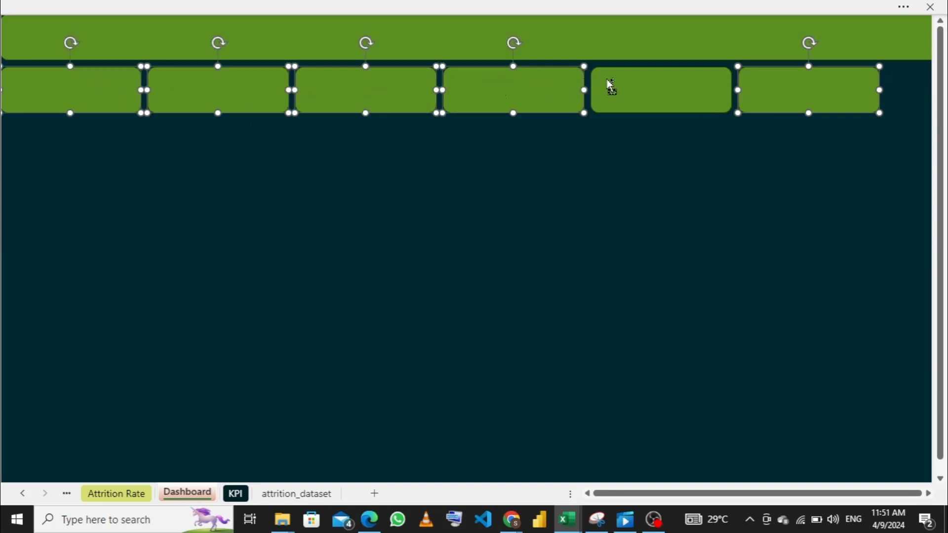
pyautogui.keyDown('shift'); pyautogui.click(640, 88); pyautogui.keyUp('shift')
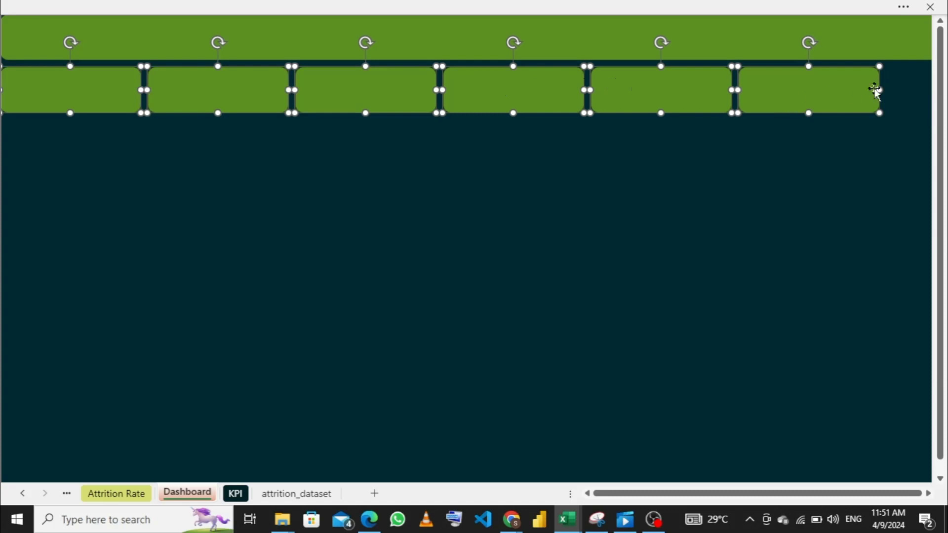
pyautogui.moveTo(882, 93)
pyautogui.mouseDown()
pyautogui.moveTo(912, 90)
pyautogui.moveTo(895, 91)
pyautogui.mouseUp()
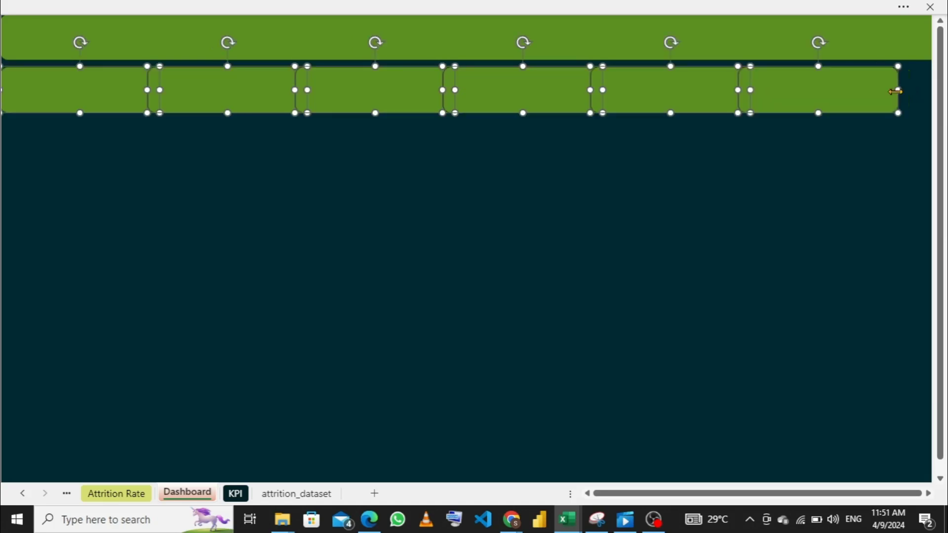
pyautogui.click(716, 173)
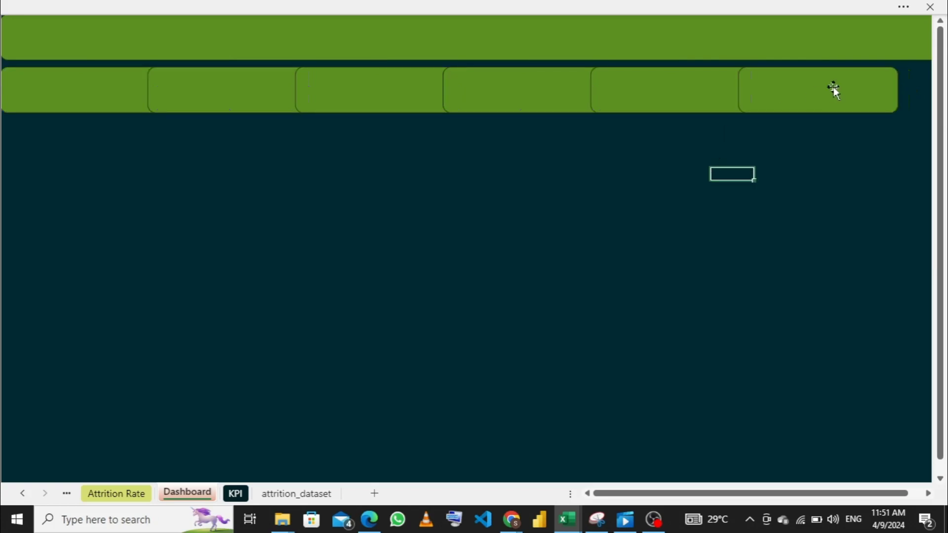
# - Spread out the overlapping cards by moving the sixth to the banner's right end and shifting the fifth and fourth rightward
pyautogui.moveTo(835, 87); pyautogui.dragTo(867, 87)
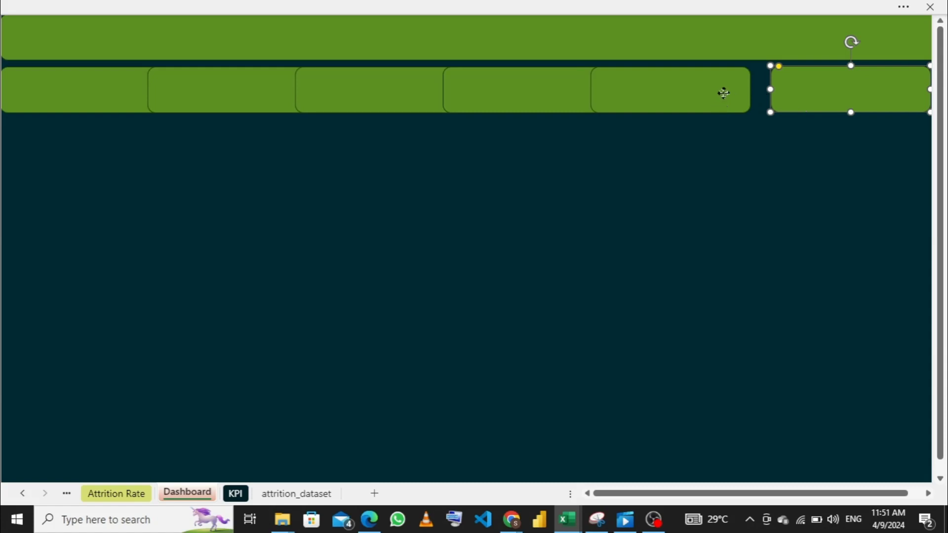
pyautogui.moveTo(716, 91); pyautogui.dragTo(730, 93)
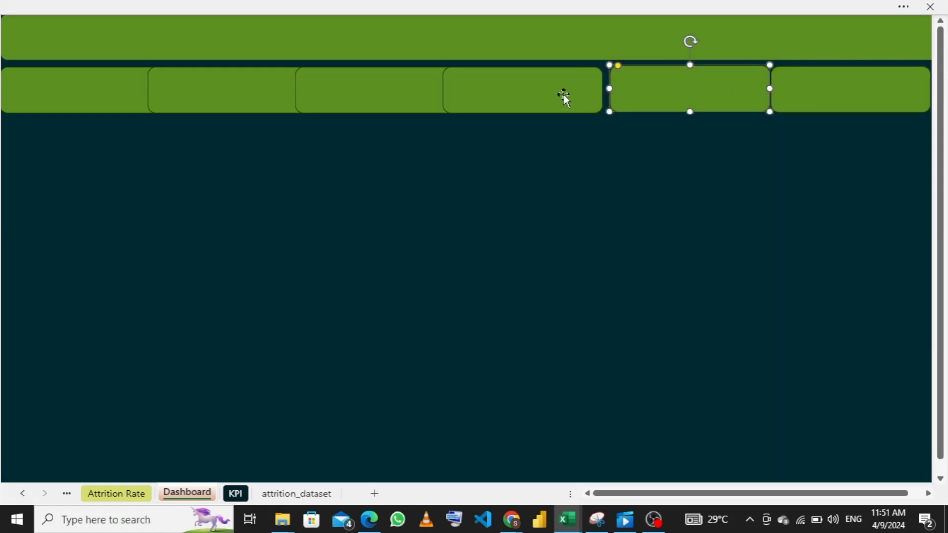
pyautogui.moveTo(563, 95); pyautogui.dragTo(575, 94)
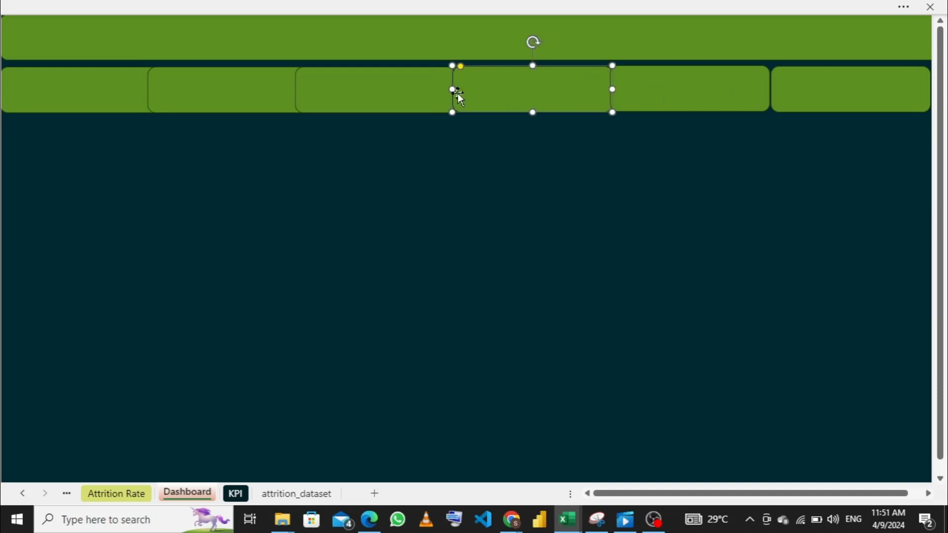
# - Select all six cards beneath the header banner and narrow them together slightly
pyautogui.keyDown('ctrl'); pyautogui.click(85, 87); pyautogui.keyUp('ctrl')
pyautogui.keyDown('ctrl'); pyautogui.click(168, 90); pyautogui.keyUp('ctrl')
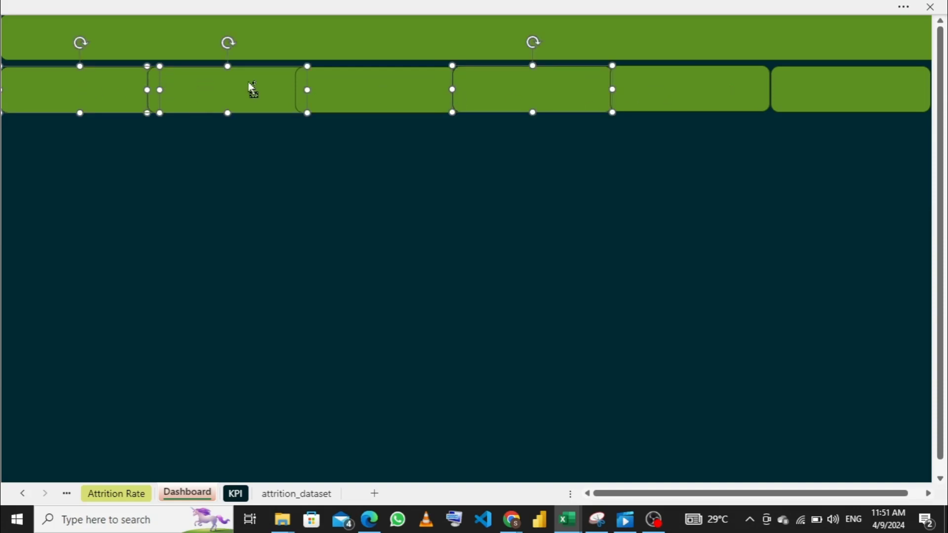
pyautogui.keyDown('ctrl'); pyautogui.click(374, 100); pyautogui.keyUp('ctrl')
pyautogui.keyDown('ctrl'); pyautogui.click(568, 97); pyautogui.keyUp('ctrl')
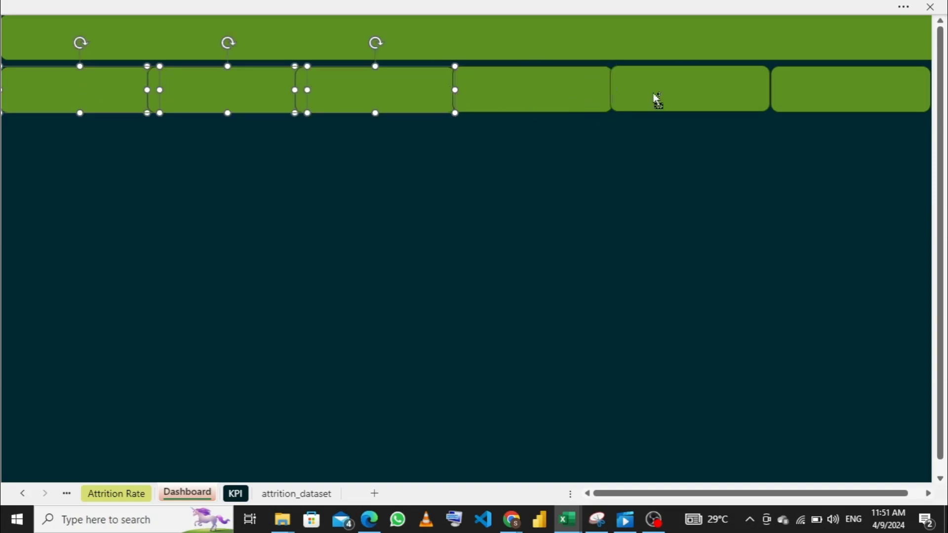
pyautogui.keyDown('ctrl'); pyautogui.click(552, 97); pyautogui.keyUp('ctrl')
pyautogui.keyDown('ctrl'); pyautogui.click(657, 97); pyautogui.keyUp('ctrl')
pyautogui.keyDown('ctrl'); pyautogui.click(824, 88); pyautogui.keyUp('ctrl')
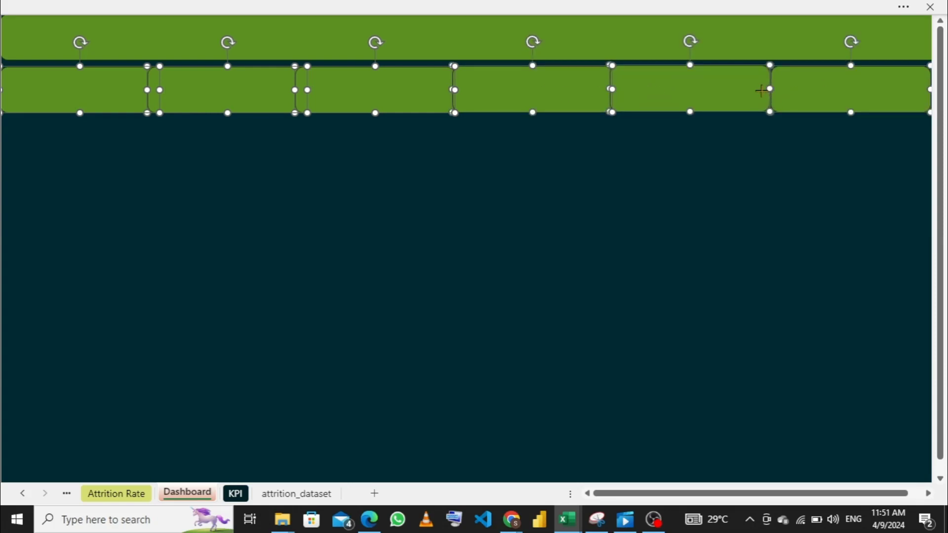
pyautogui.moveTo(761, 90); pyautogui.dragTo(760, 91)
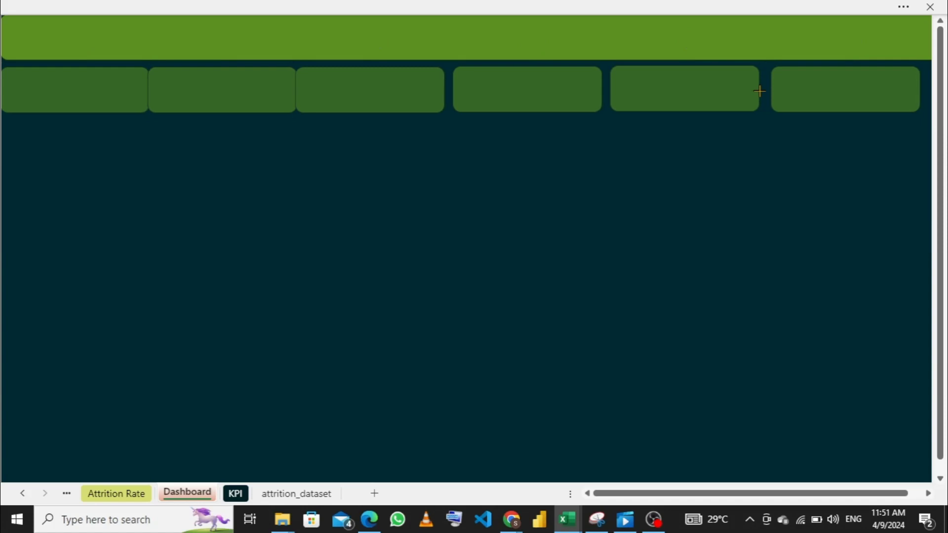
pyautogui.moveTo(759, 90); pyautogui.dragTo(760, 91)
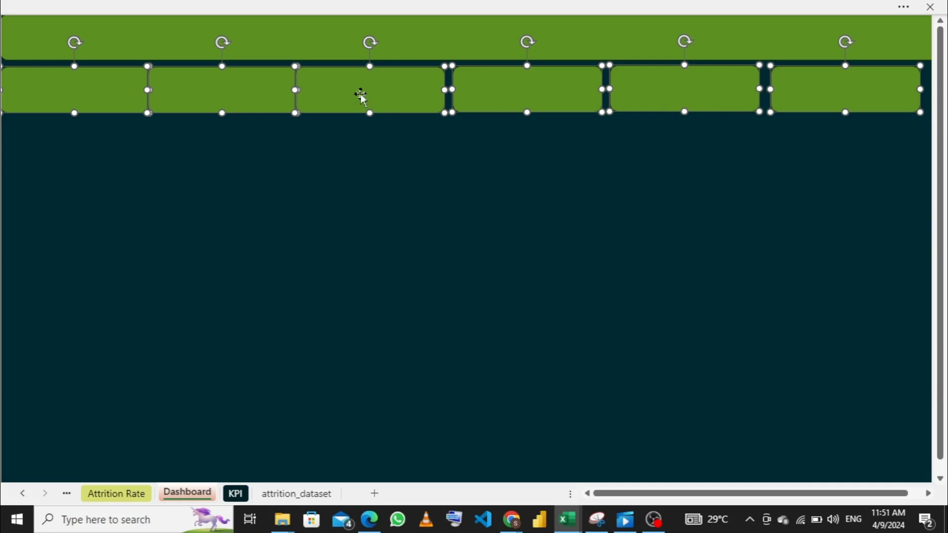
pyautogui.click(361, 157)
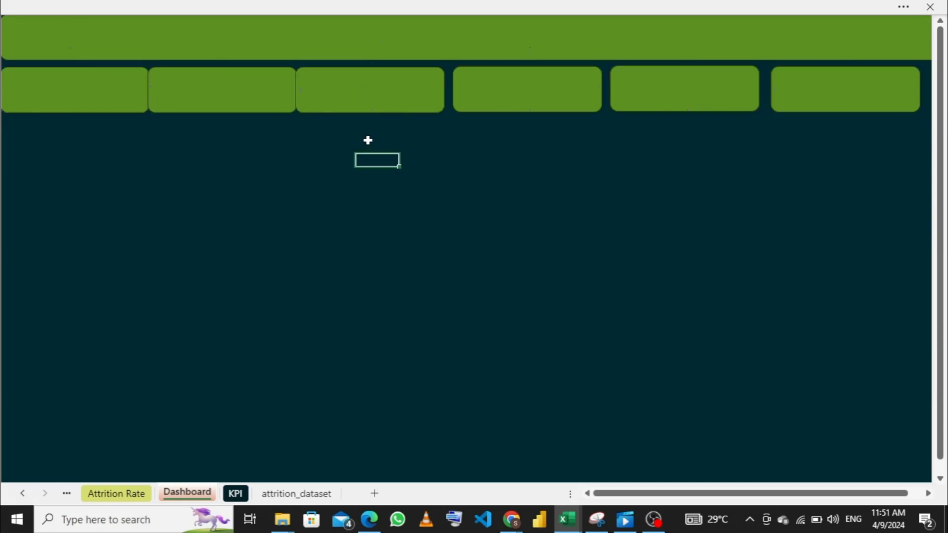
# - Shift the sixth card to the banner's right end and move the fifth, fourth and third cards rightward to open gaps
pyautogui.click(835, 90)
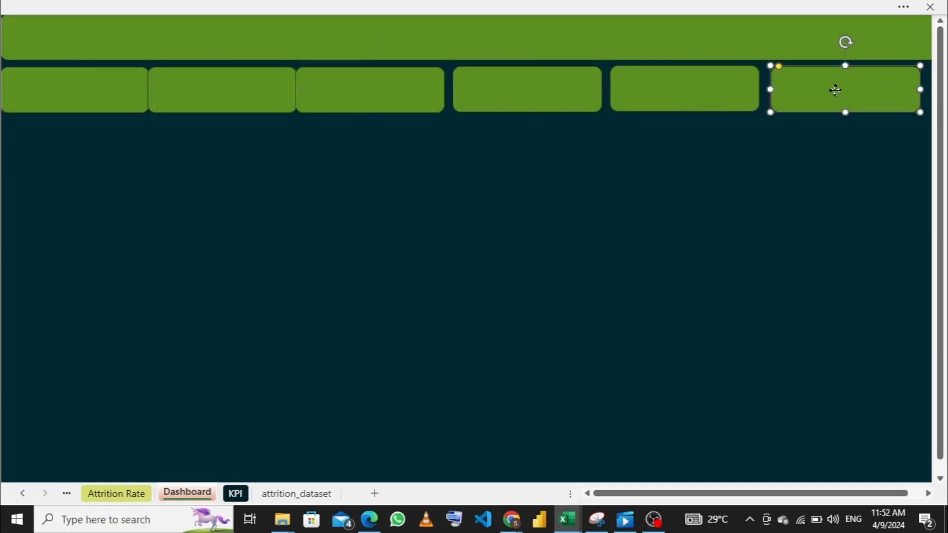
pyautogui.moveTo(835, 91); pyautogui.dragTo(850, 89)
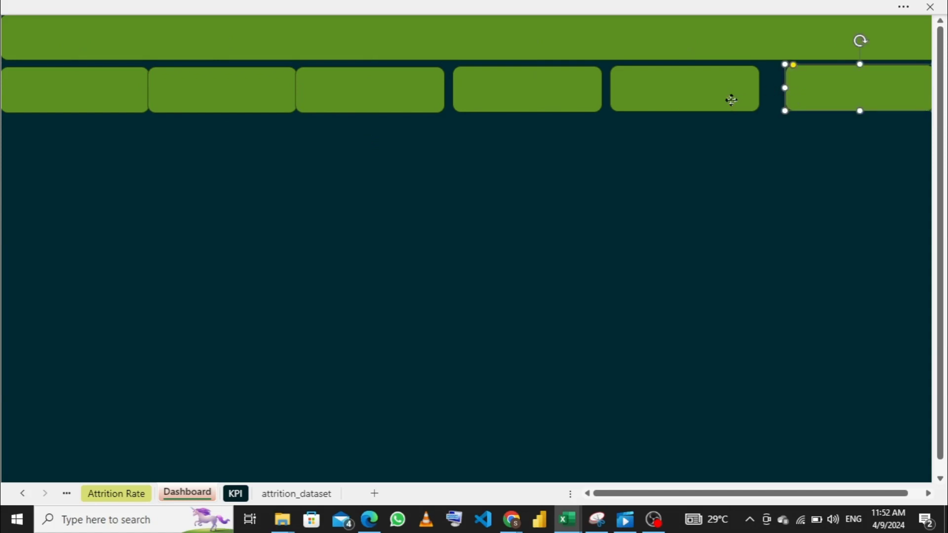
pyautogui.moveTo(731, 100); pyautogui.dragTo(751, 99)
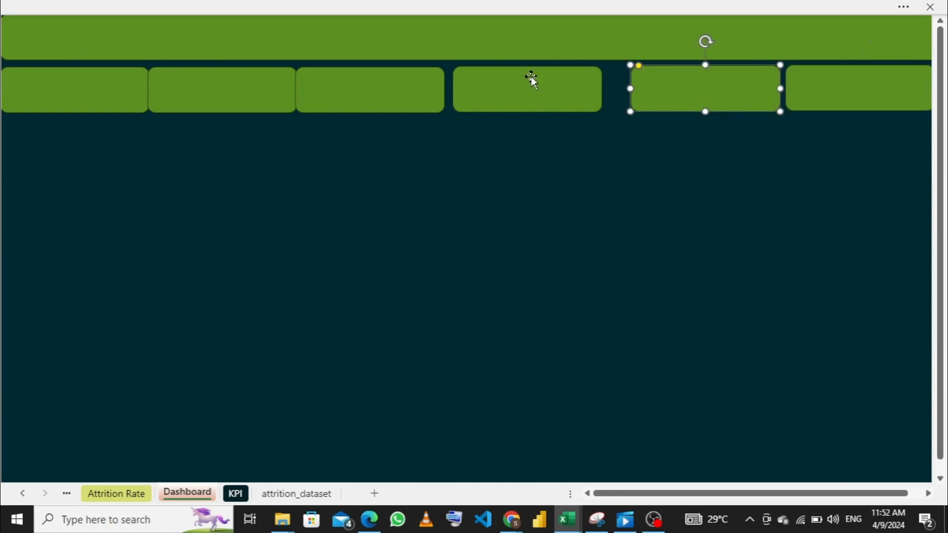
pyautogui.moveTo(532, 79); pyautogui.dragTo(553, 74)
pyautogui.moveTo(413, 85); pyautogui.dragTo(439, 85)
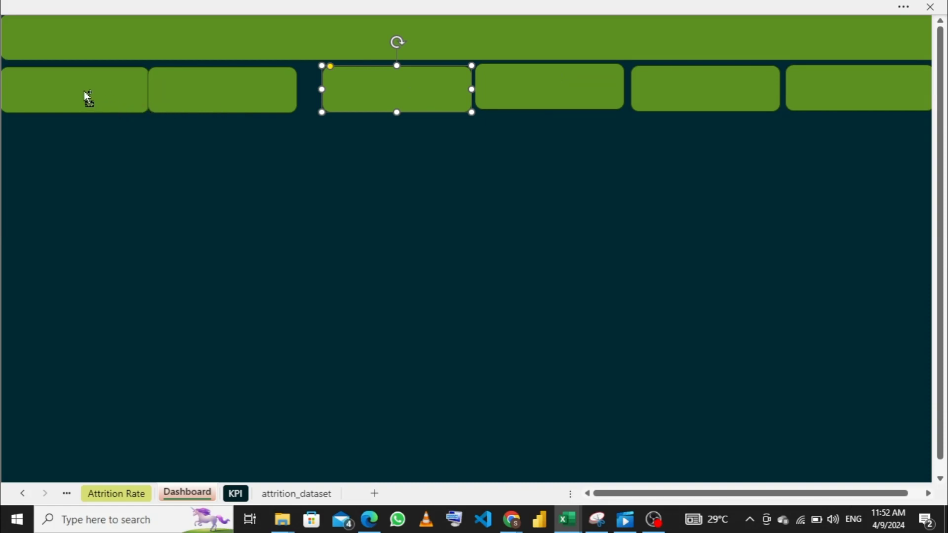
# - Select all six cards in the row and align their top edges
pyautogui.keyDown('shift'); pyautogui.click(85, 92); pyautogui.keyUp('shift')
pyautogui.keyDown('shift'); pyautogui.click(218, 93); pyautogui.keyUp('shift')
pyautogui.keyDown('shift'); pyautogui.click(429, 99); pyautogui.keyUp('shift')
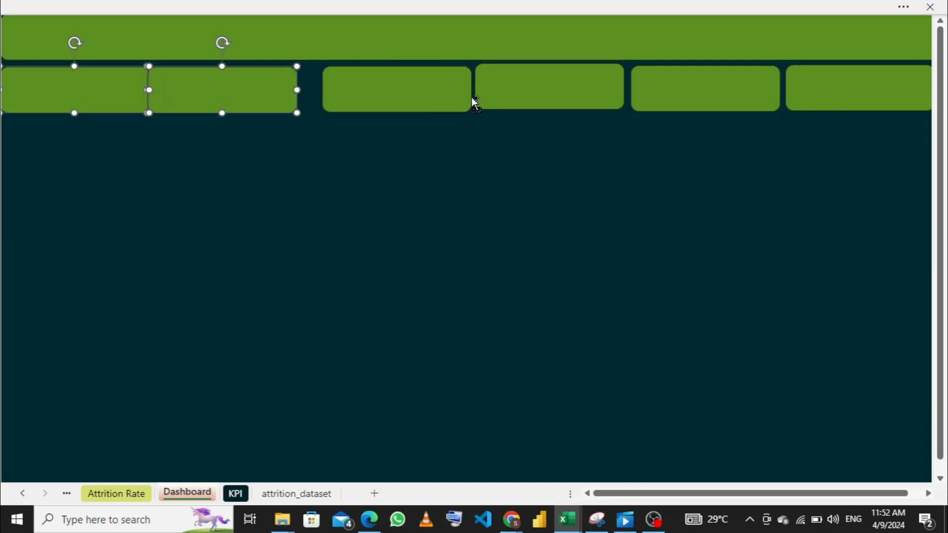
pyautogui.keyDown('shift'); pyautogui.click(439, 81); pyautogui.keyUp('shift')
pyautogui.keyDown('shift'); pyautogui.click(489, 80); pyautogui.keyUp('shift')
pyautogui.keyDown('shift'); pyautogui.click(673, 93); pyautogui.keyUp('shift')
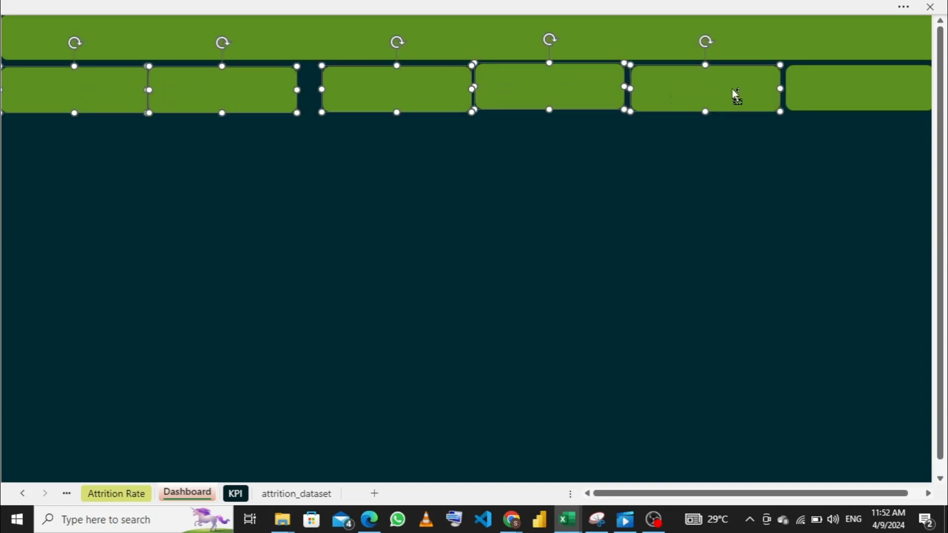
pyautogui.keyDown('shift'); pyautogui.click(799, 87); pyautogui.keyUp('shift')
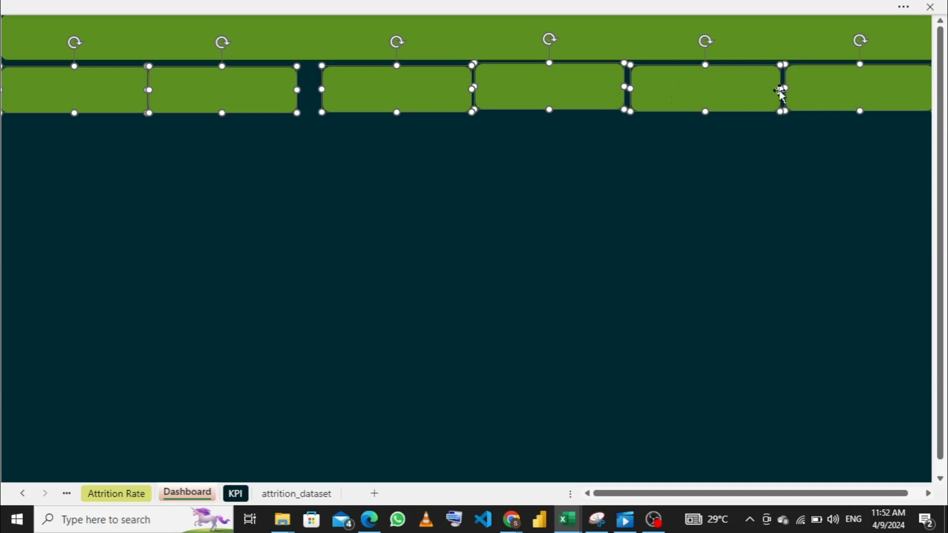
pyautogui.click(705, 7)
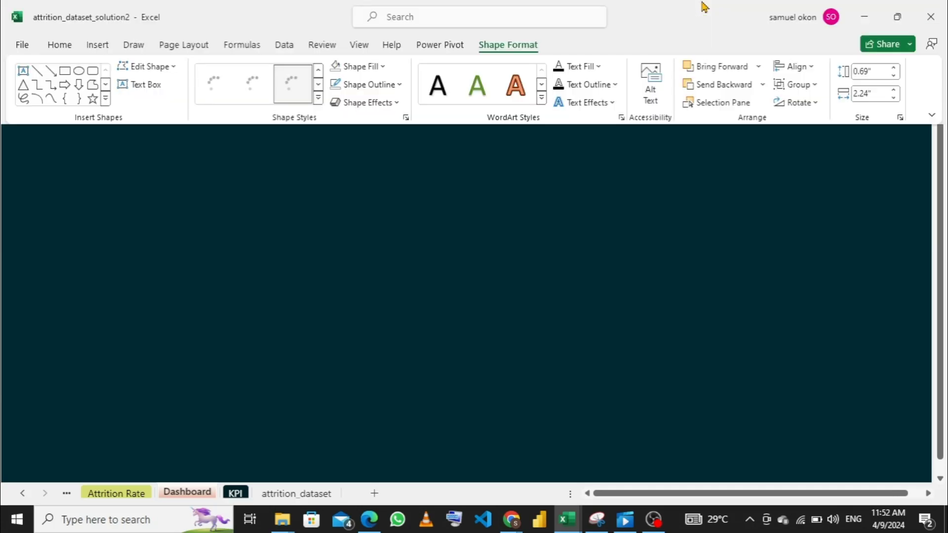
pyautogui.click(814, 72)
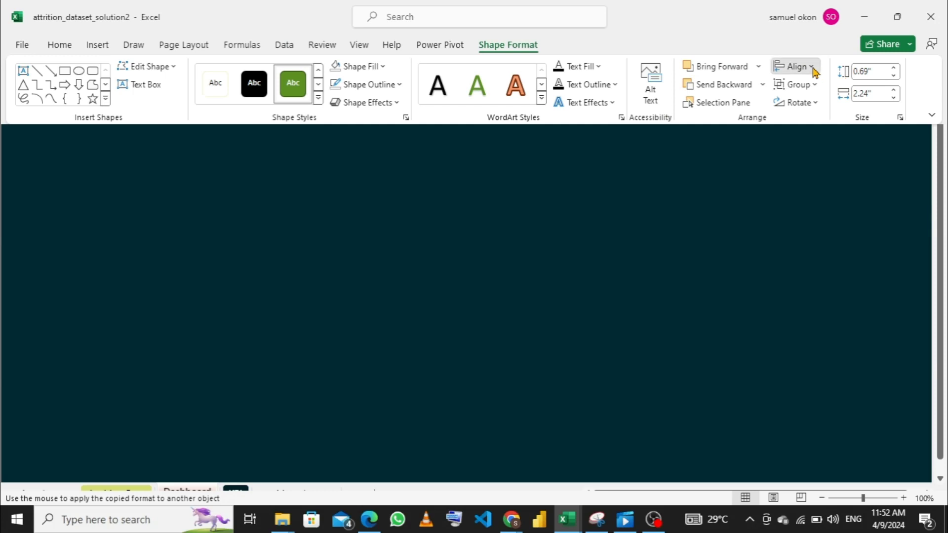
pyautogui.click(817, 149)
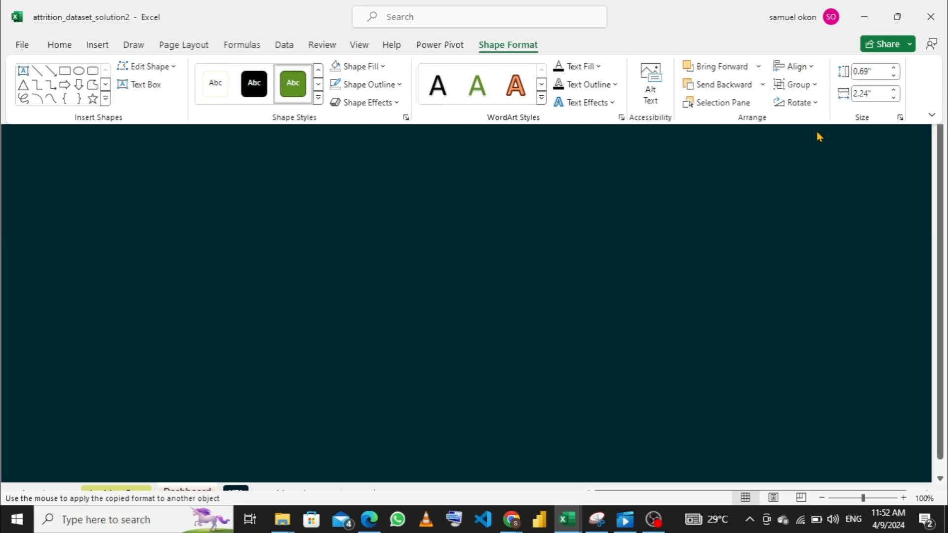
# - Distribute the six selected cards horizontally so the gaps between them are equal, and hide the ribbon again
pyautogui.click(815, 70)
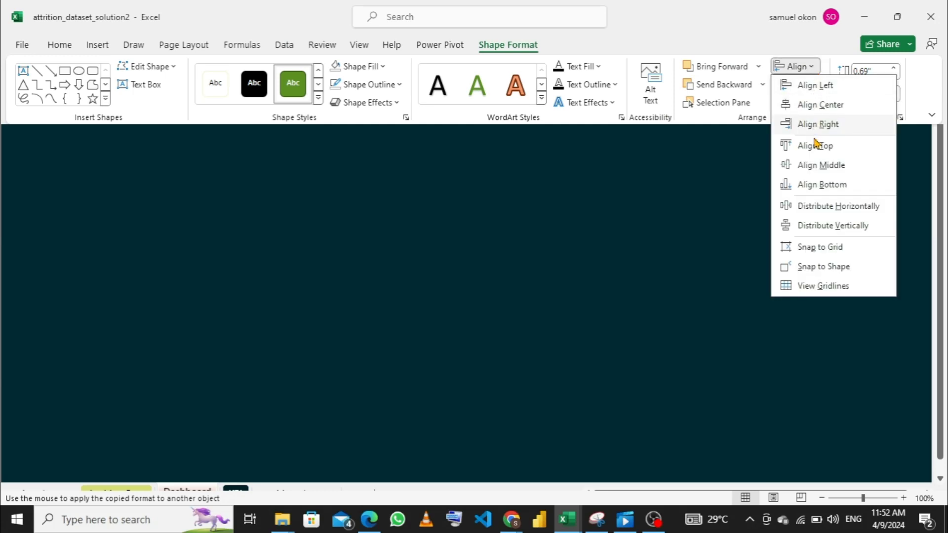
pyautogui.click(816, 208)
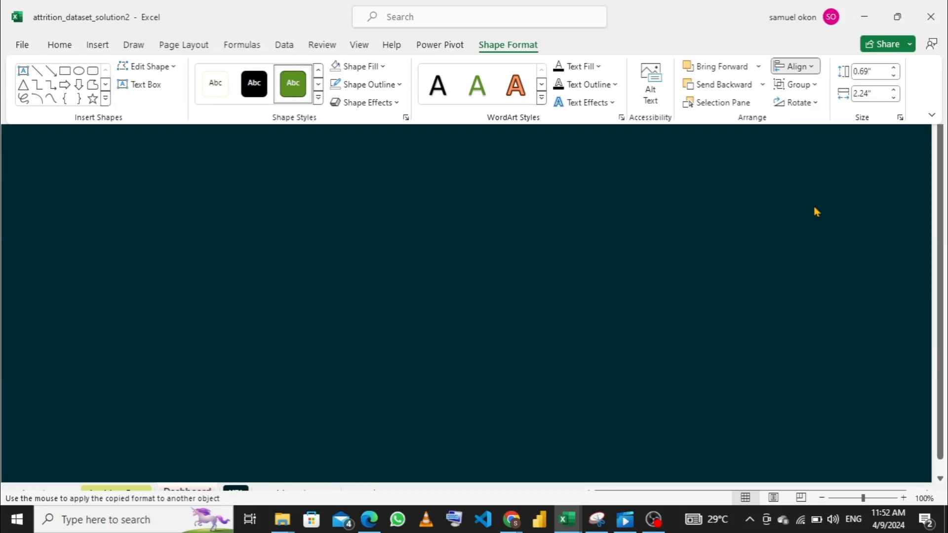
pyautogui.hotkey('ctrl', 'shift', 'F1')
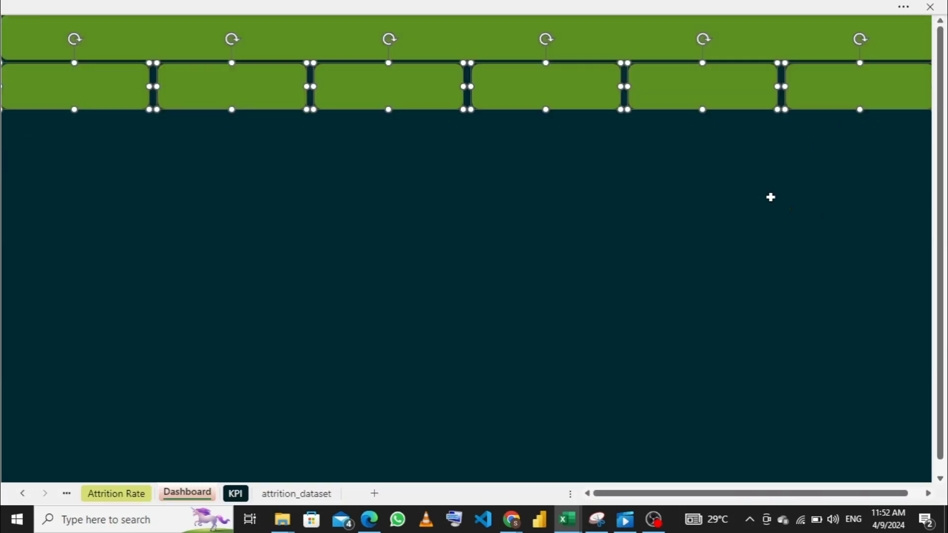
pyautogui.click(479, 201)
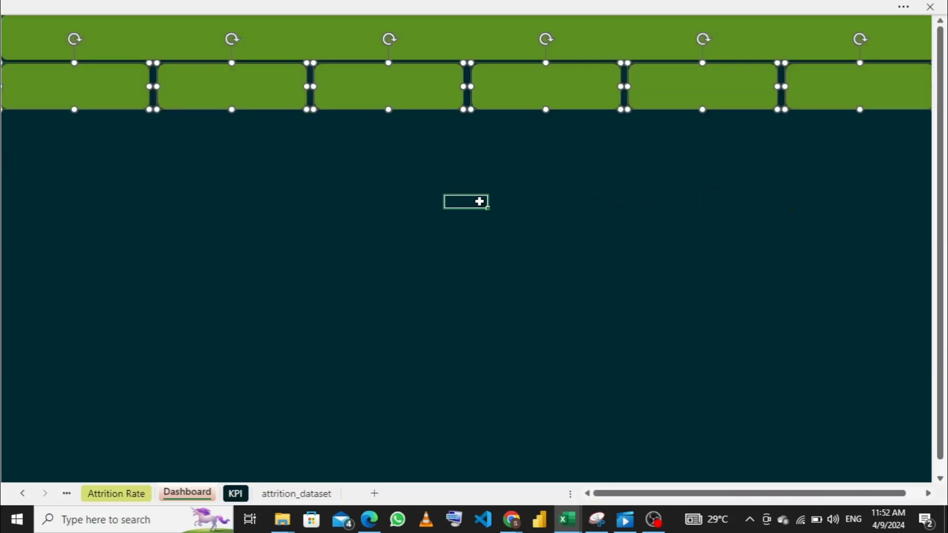
# - Duplicate the first card, place the copy directly beneath it, and stretch the copy to about three times the card's height
pyautogui.click(72, 80)
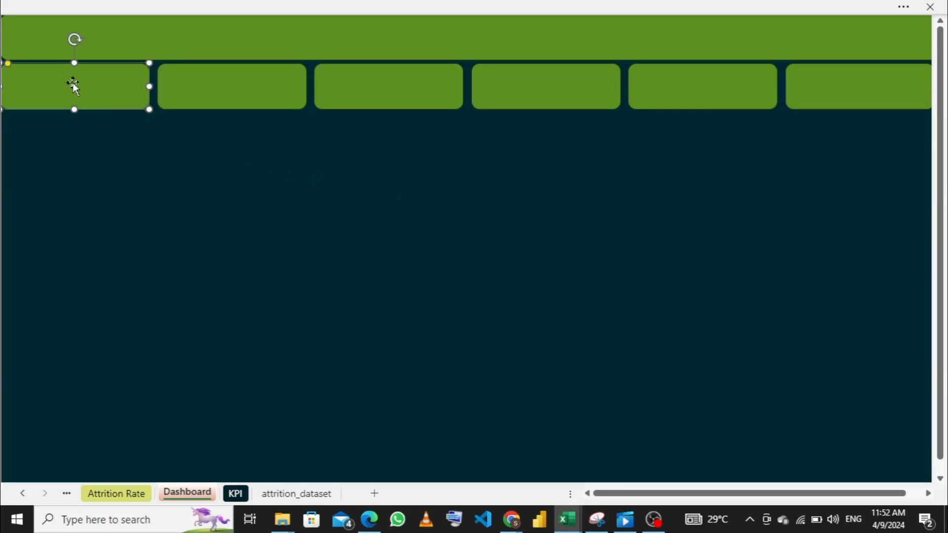
pyautogui.hotkey('ctrl', 'd')
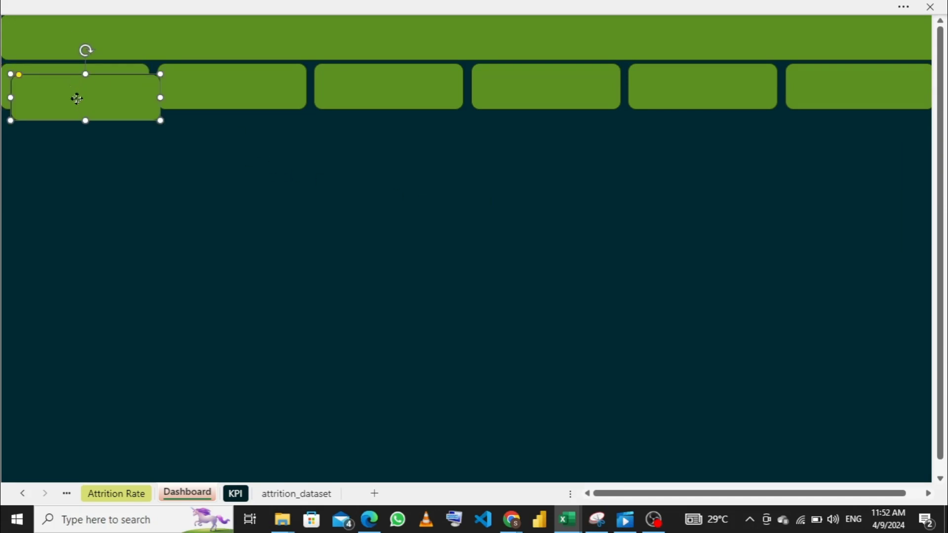
pyautogui.moveTo(77, 99); pyautogui.dragTo(75, 253)
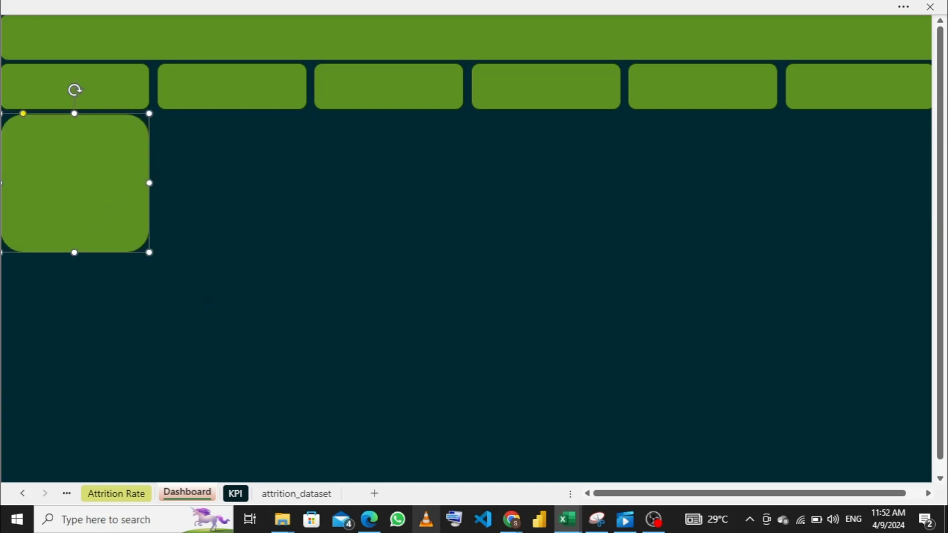
# - Compare with the attrition_dataset_solution dashboard and resize the new panel to about a quarter of the banner's width and less than twice a card's height
pyautogui.moveTo(569, 526)
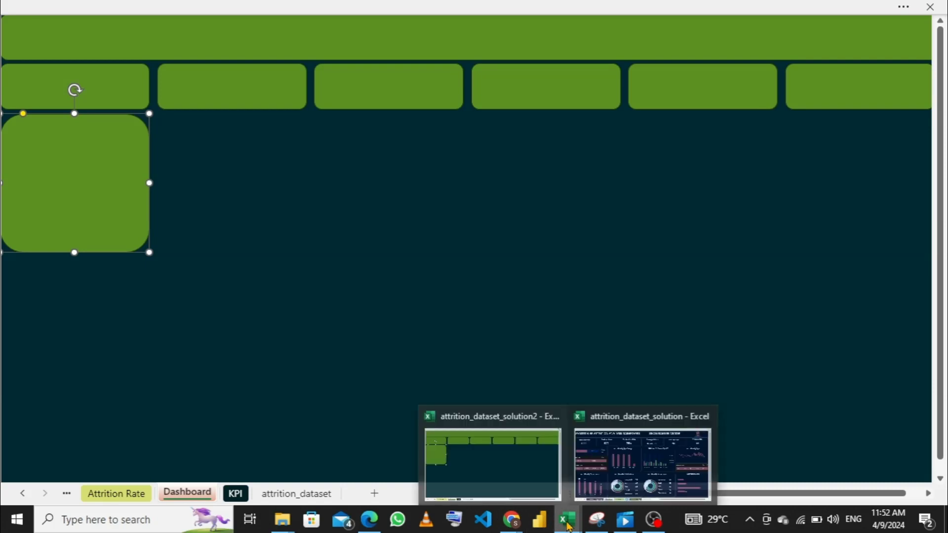
pyautogui.click(600, 480)
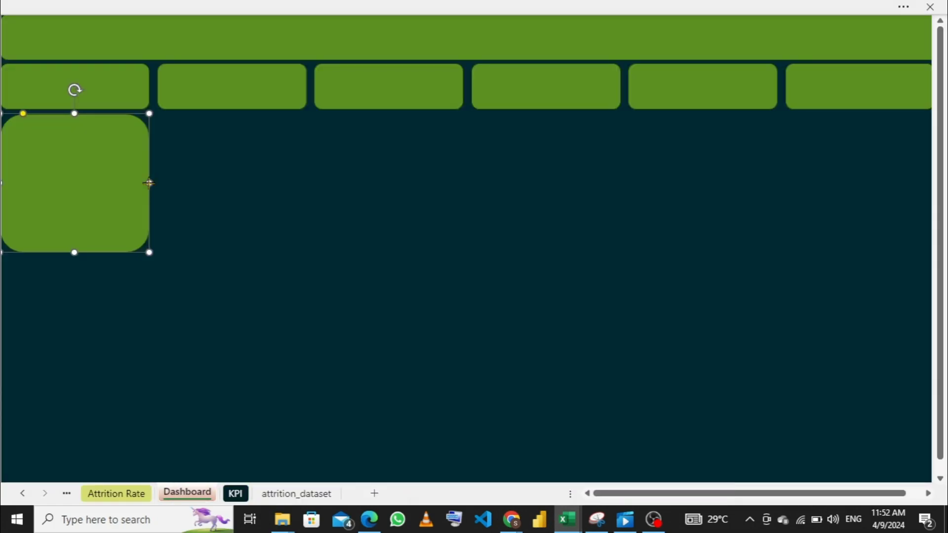
pyautogui.moveTo(149, 183); pyautogui.dragTo(237, 183)
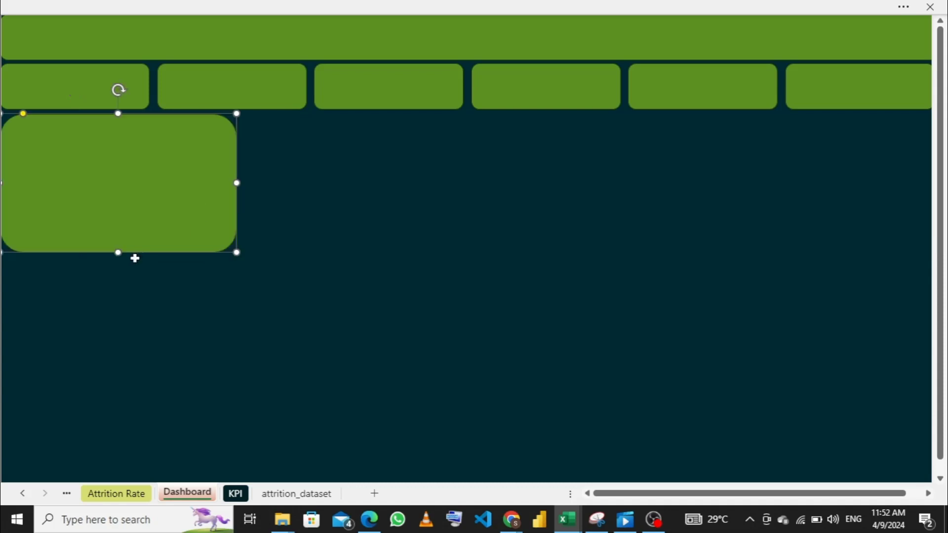
pyautogui.moveTo(119, 252); pyautogui.dragTo(127, 195)
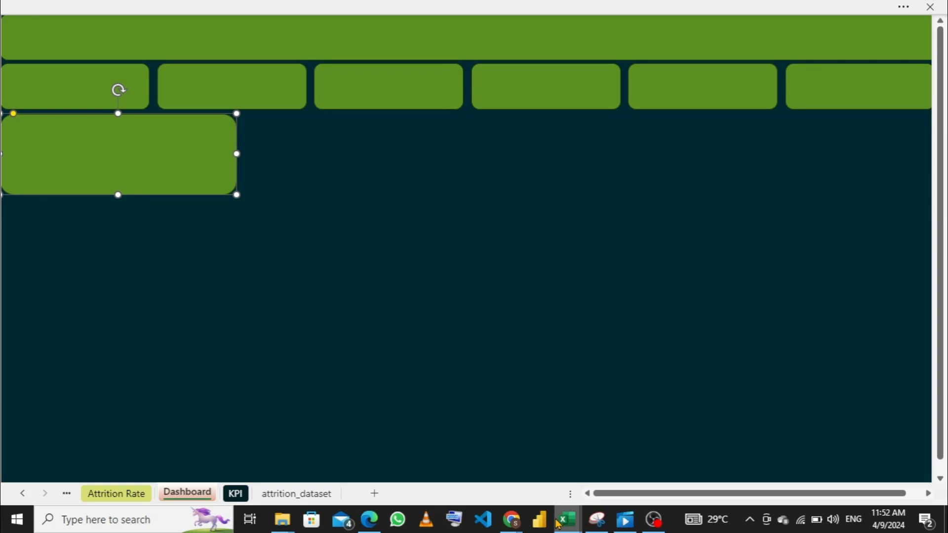
pyautogui.moveTo(559, 523)
pyautogui.moveTo(588, 462)
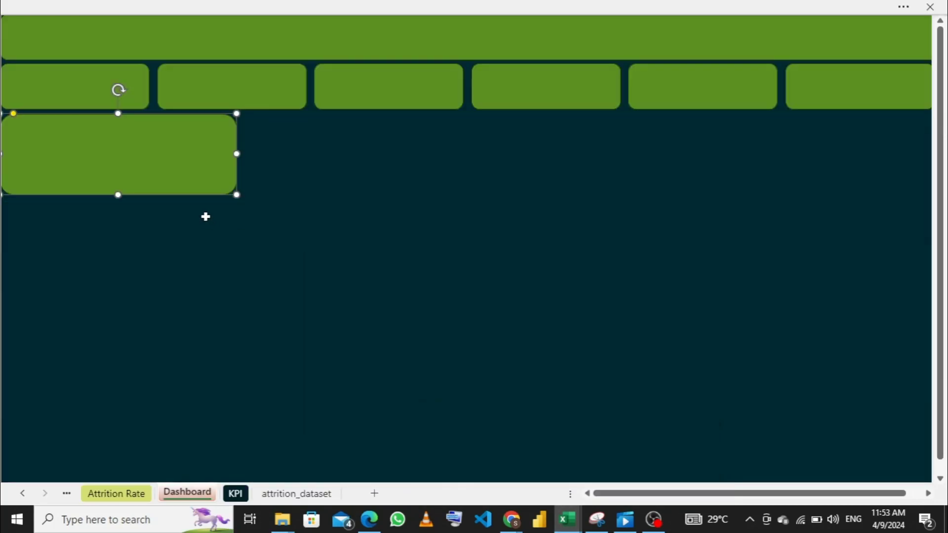
pyautogui.moveTo(237, 154); pyautogui.dragTo(224, 153)
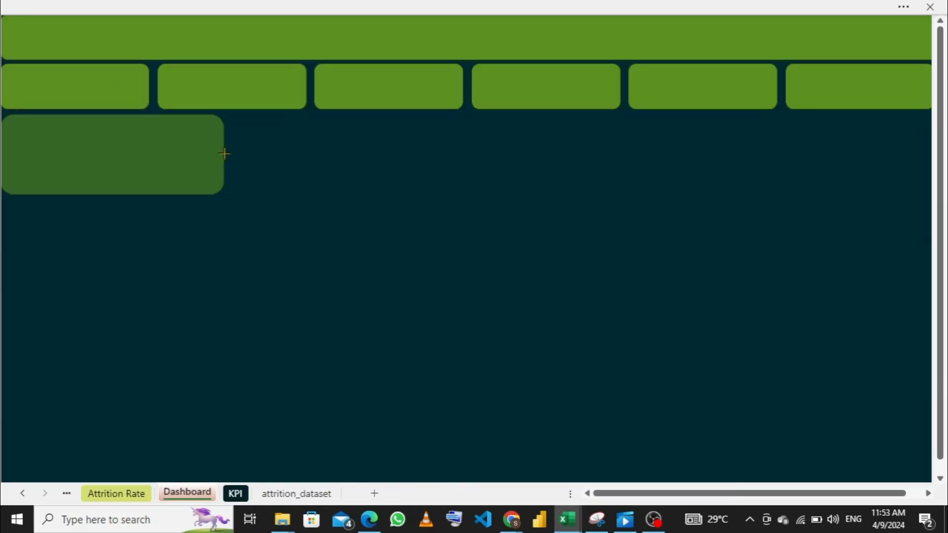
pyautogui.moveTo(227, 154); pyautogui.dragTo(230, 154)
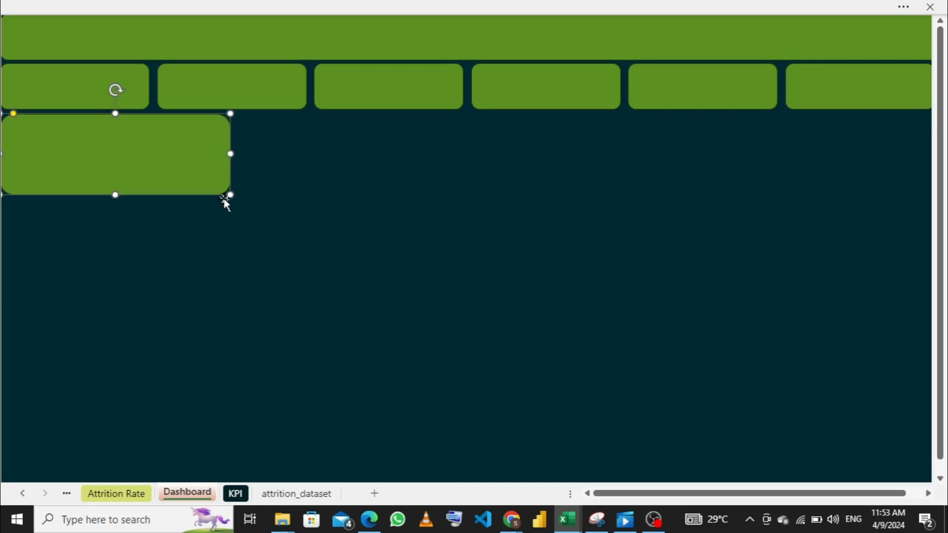
# - Duplicate the wide panel, move the copy to the dashboard's lower left area, and stretch it to about twice the original panel's height
pyautogui.hotkey('ctrl', 'd')
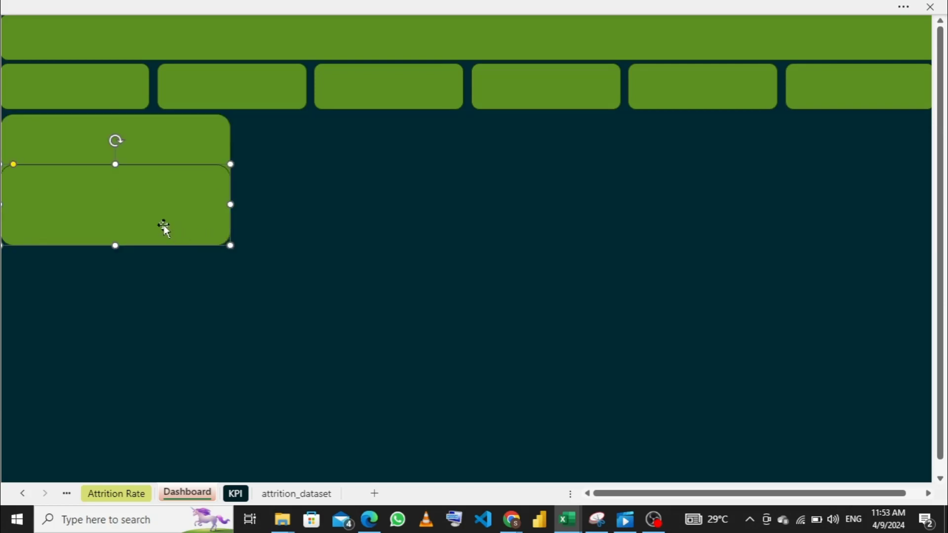
pyautogui.moveTo(149, 218); pyautogui.dragTo(139, 303)
pyautogui.moveTo(115, 347); pyautogui.dragTo(92, 399)
pyautogui.moveTo(105, 293); pyautogui.dragTo(85, 373)
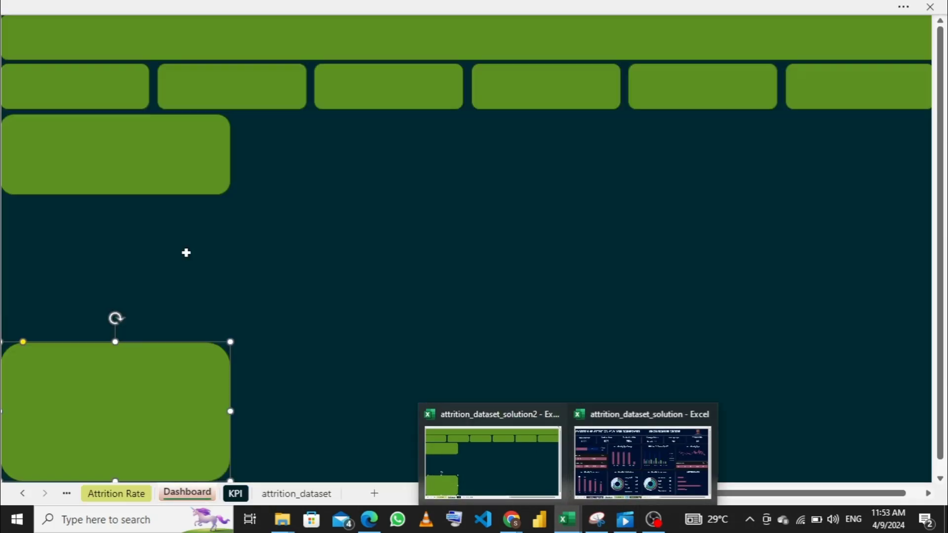
pyautogui.moveTo(129, 381); pyautogui.dragTo(131, 364)
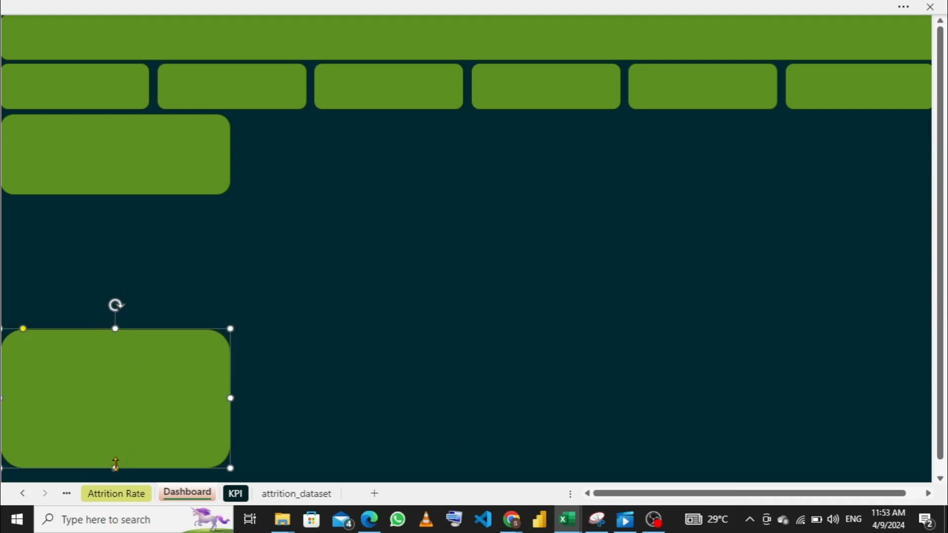
pyautogui.moveTo(115, 464)
pyautogui.mouseDown()
pyautogui.moveTo(115, 486)
pyautogui.moveTo(115, 473)
pyautogui.mouseUp()
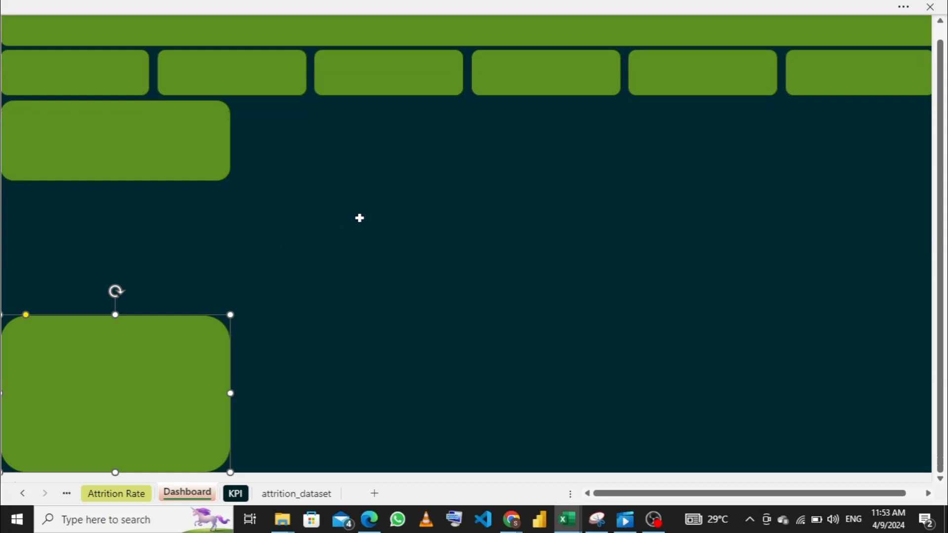
pyautogui.scroll(1, 360, 217)
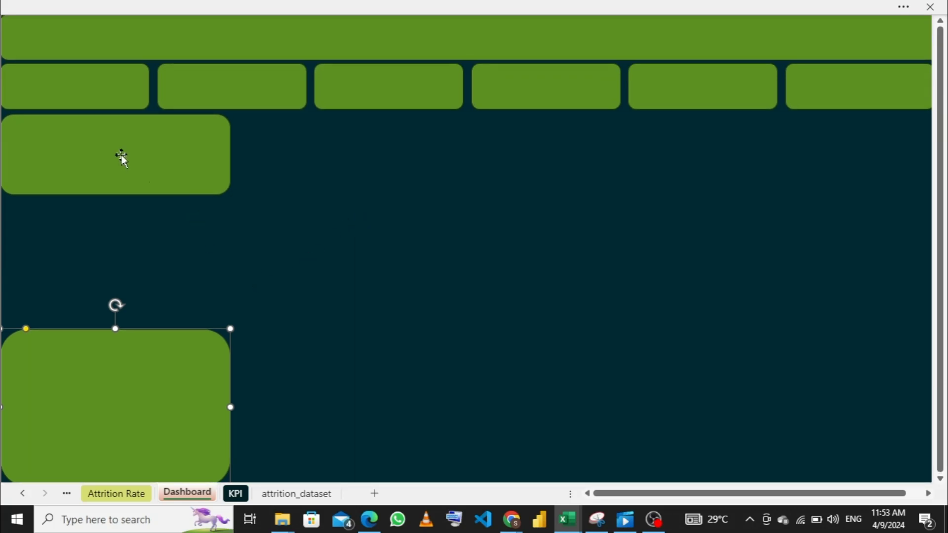
# - Stretch all six cards slightly taller and reposition the wide panel so it sits just beneath them with a narrow gap
pyautogui.moveTo(120, 156); pyautogui.dragTo(106, 166)
pyautogui.click(89, 101)
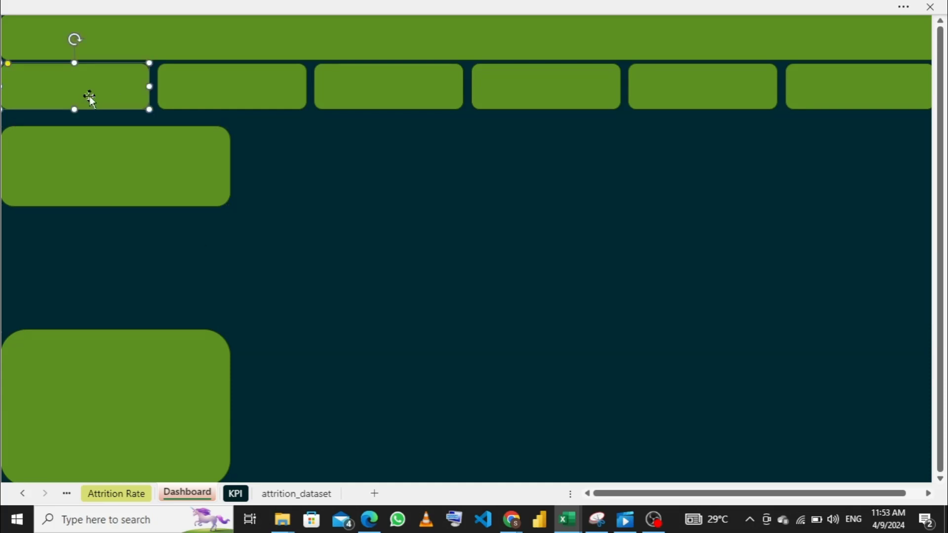
pyautogui.keyDown('ctrl'); pyautogui.click(196, 79); pyautogui.keyUp('ctrl')
pyautogui.keyDown('ctrl'); pyautogui.click(355, 82); pyautogui.keyUp('ctrl')
pyautogui.keyDown('ctrl'); pyautogui.click(534, 85); pyautogui.keyUp('ctrl')
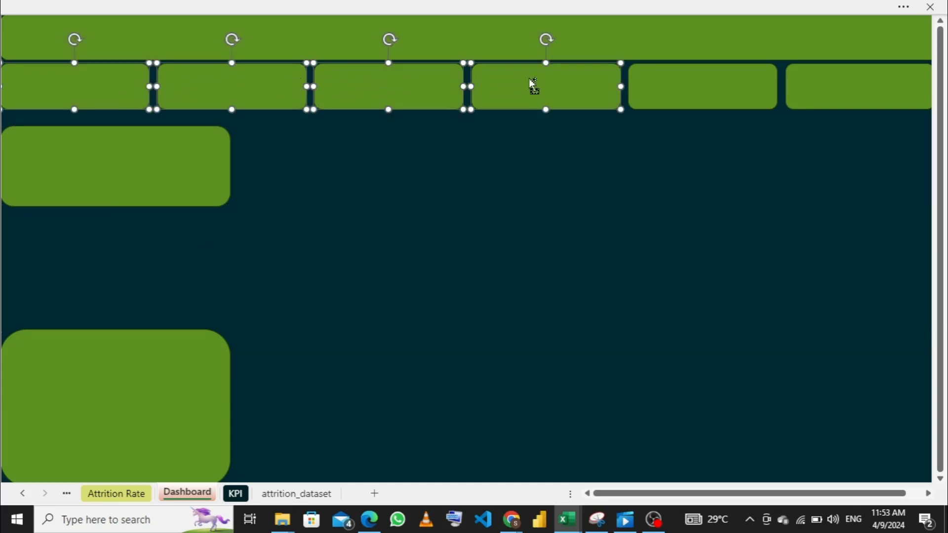
pyautogui.keyDown('ctrl'); pyautogui.click(662, 85); pyautogui.keyUp('ctrl')
pyautogui.keyDown('ctrl'); pyautogui.click(820, 83); pyautogui.keyUp('ctrl')
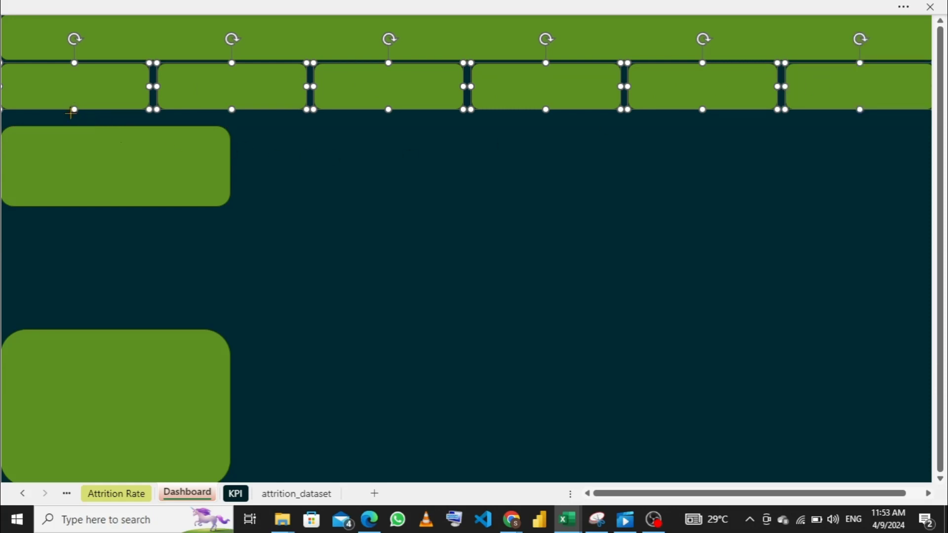
pyautogui.moveTo(71, 113); pyautogui.dragTo(70, 117)
pyautogui.click(90, 158)
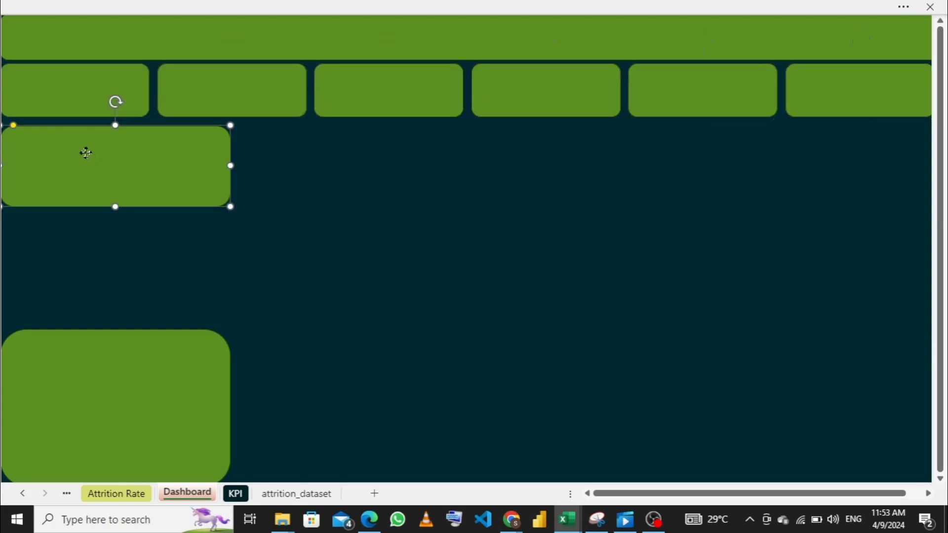
pyautogui.moveTo(84, 150); pyautogui.dragTo(71, 153)
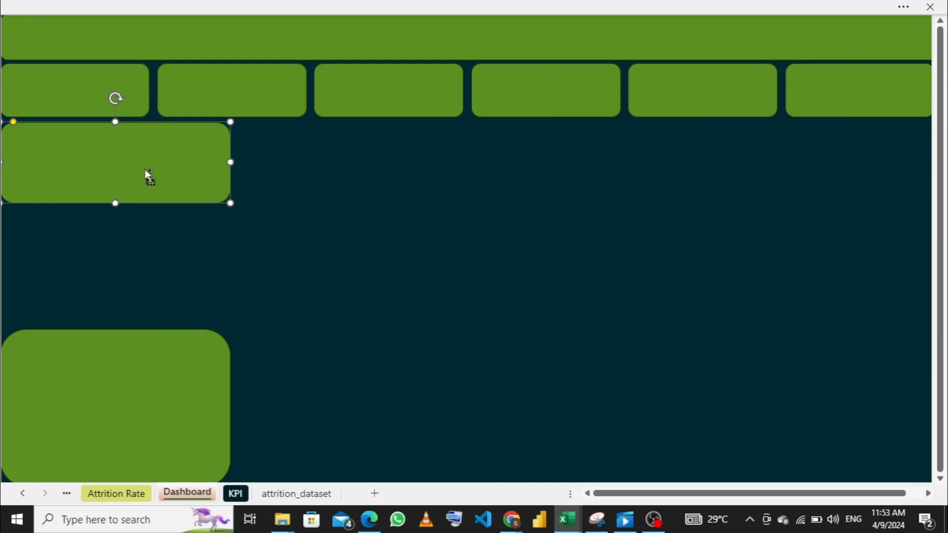
# - Fill the rest of the wide panel's row with three side-by-side copies, each stretched to more than twice the original panel's height
pyautogui.moveTo(149, 175); pyautogui.dragTo(368, 156)
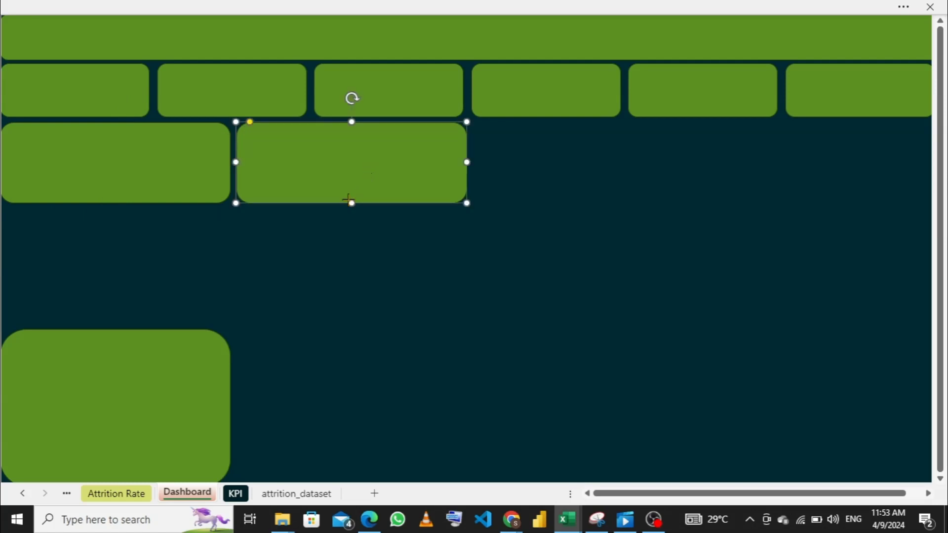
pyautogui.moveTo(351, 203); pyautogui.dragTo(350, 310)
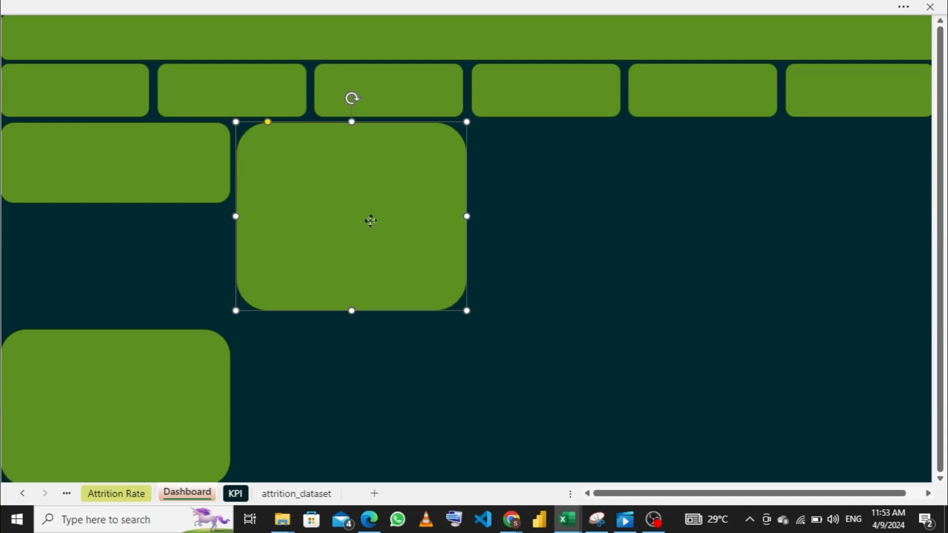
pyautogui.hotkey('ctrl', 'd')
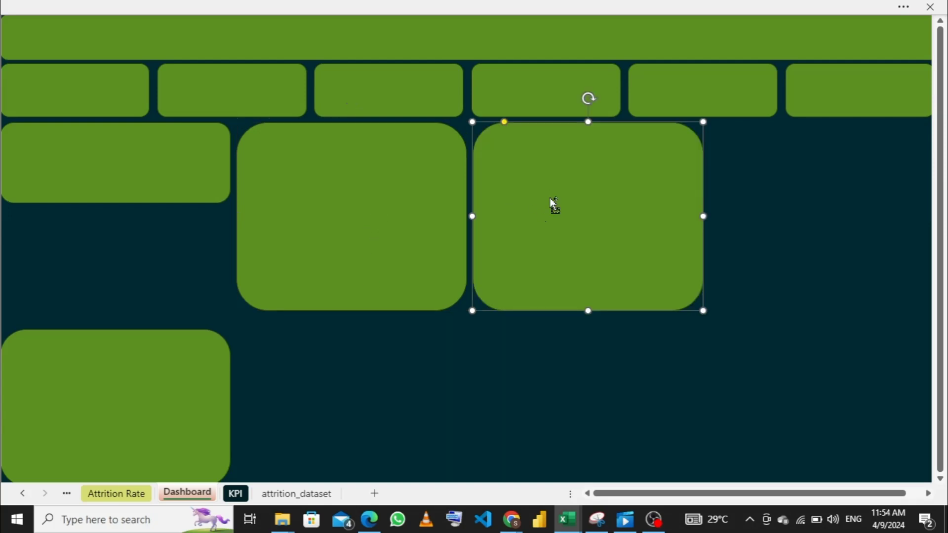
pyautogui.hotkey('ctrl', 'd')
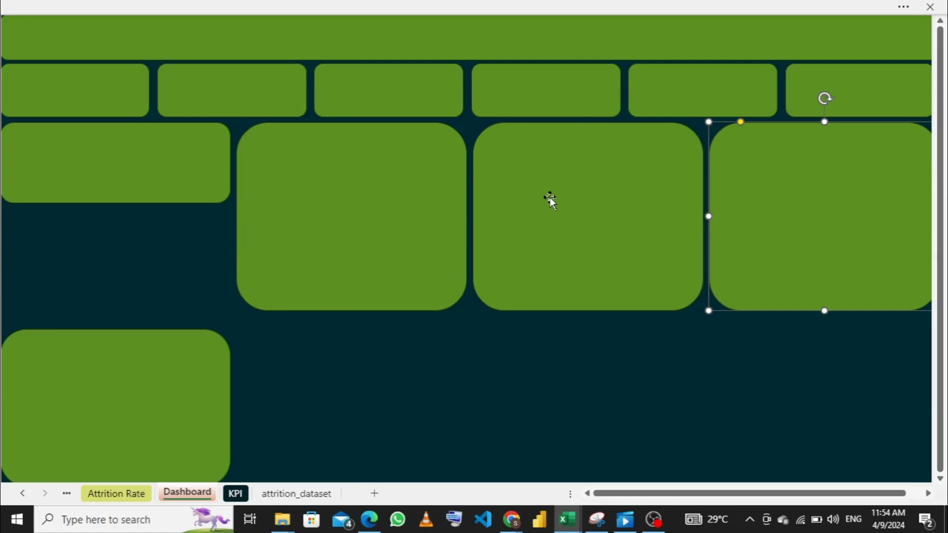
# - Copy the two middle tall panels into the lower row and lower the copies' top edges to leave a narrow gap above
pyautogui.click(419, 218)
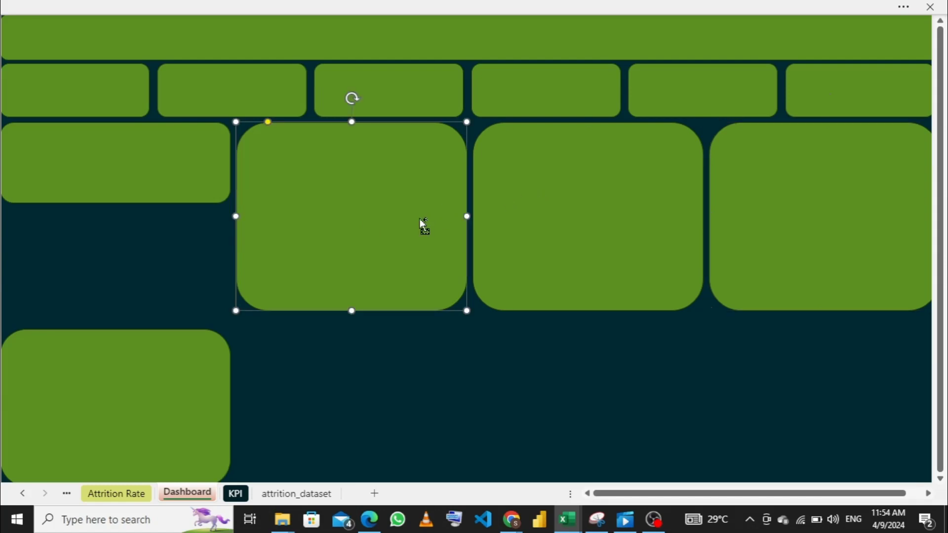
pyautogui.keyDown('ctrl'); pyautogui.moveTo(419, 217); pyautogui.dragTo(406, 417); pyautogui.keyUp('ctrl')
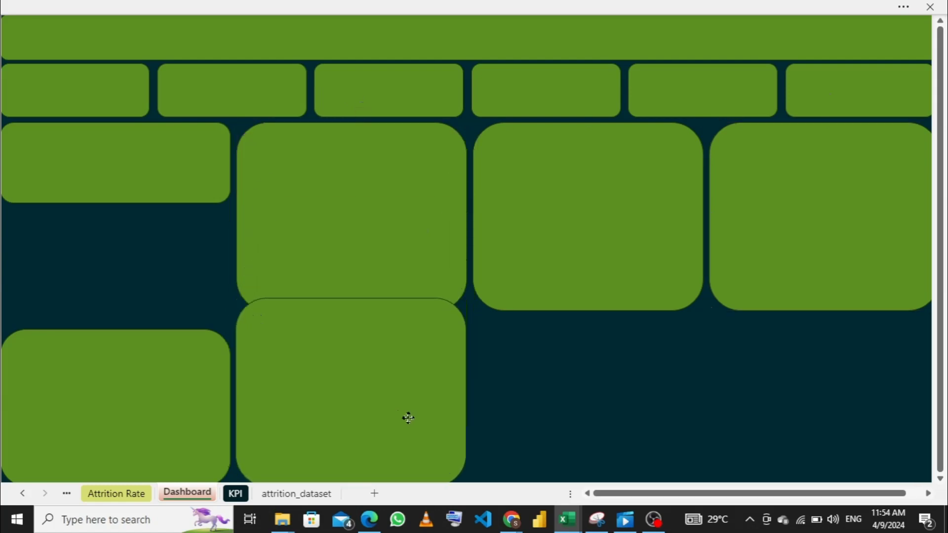
pyautogui.moveTo(351, 298); pyautogui.dragTo(349, 319)
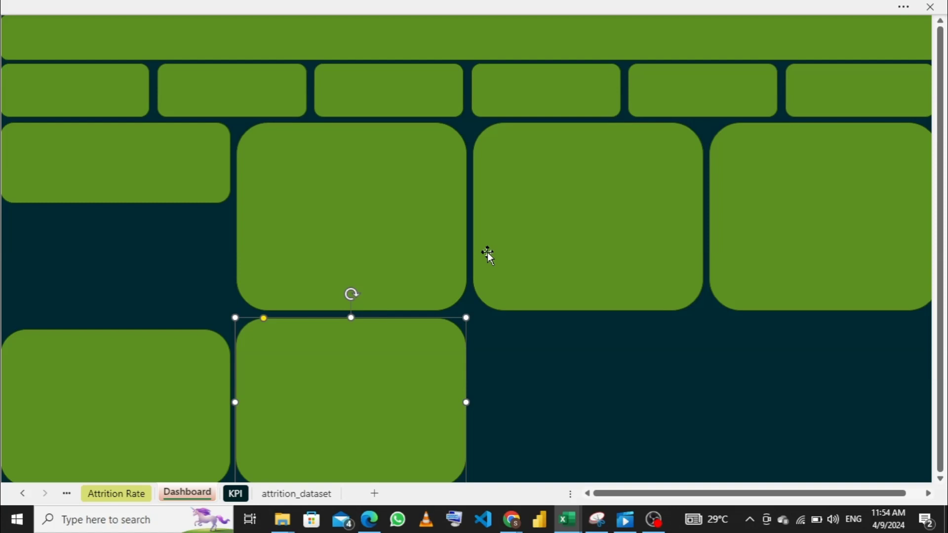
pyautogui.click(550, 237)
pyautogui.moveTo(550, 244); pyautogui.dragTo(535, 444)
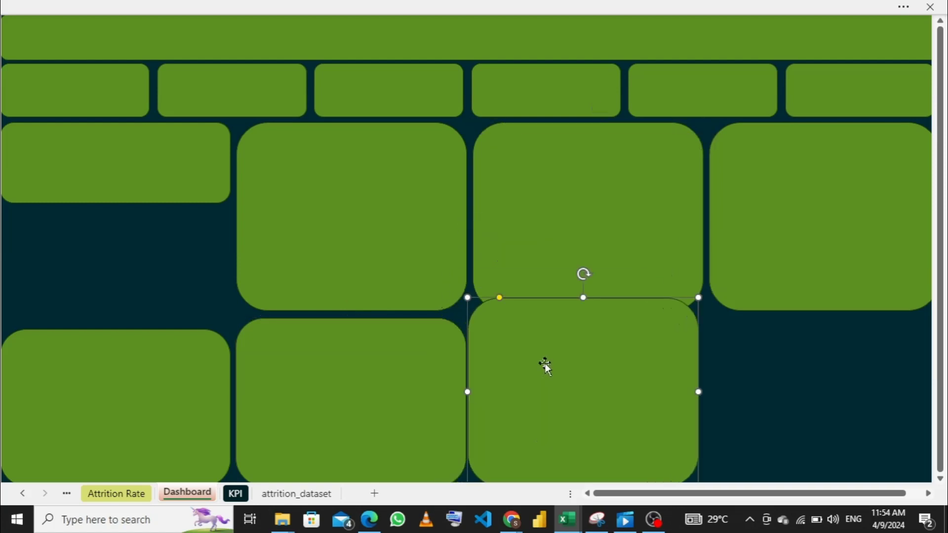
pyautogui.moveTo(584, 298); pyautogui.dragTo(584, 318)
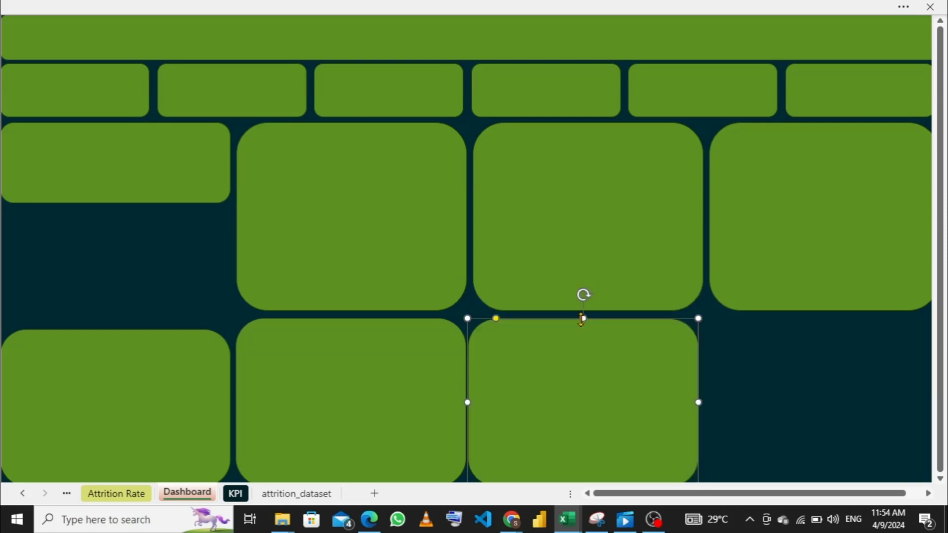
# - Copy the last tall panel into the lower row, trim the copy's top edge, and shorten the upper original to about two thirds its height
pyautogui.click(865, 247)
pyautogui.moveTo(865, 245); pyautogui.dragTo(839, 435)
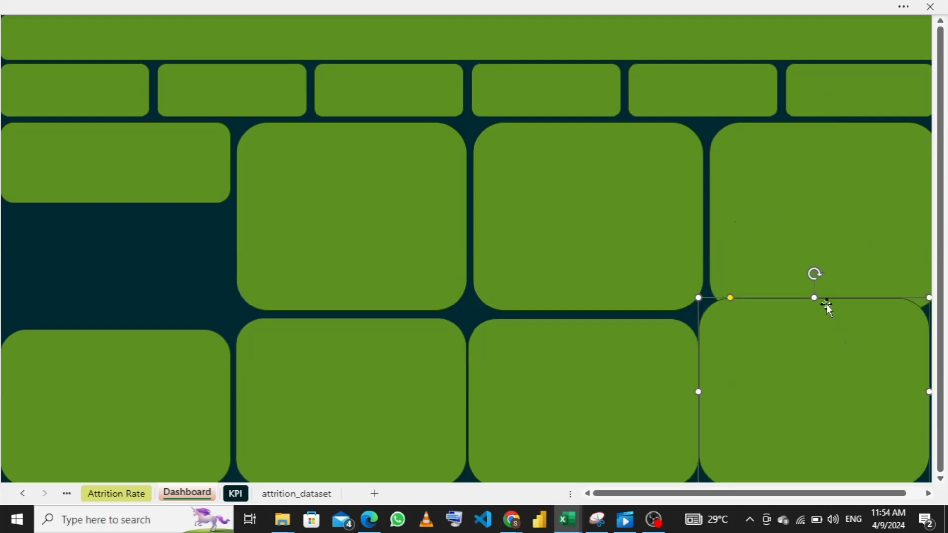
pyautogui.moveTo(813, 297); pyautogui.dragTo(825, 244)
pyautogui.click(826, 245)
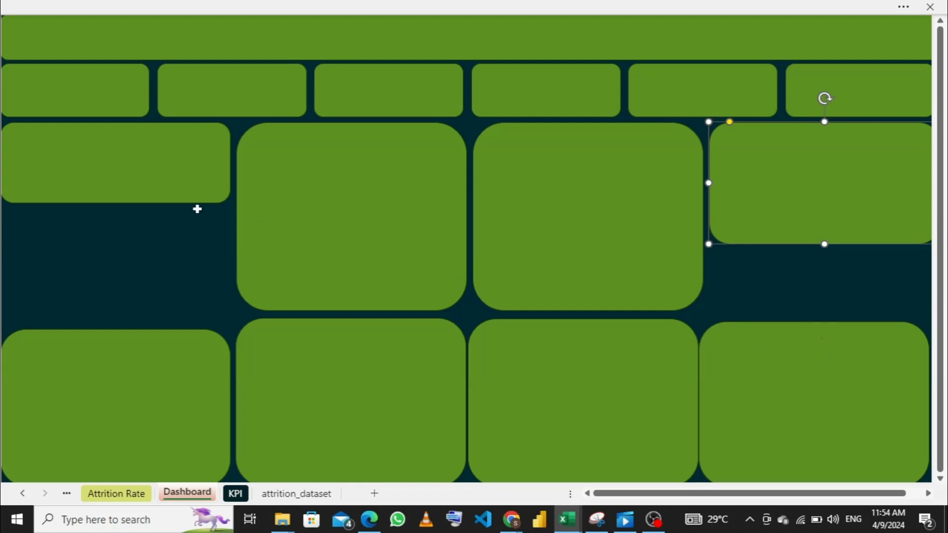
# - Select the banner, all six cards and all eight panels together, and open their shape fill options
pyautogui.click(106, 48)
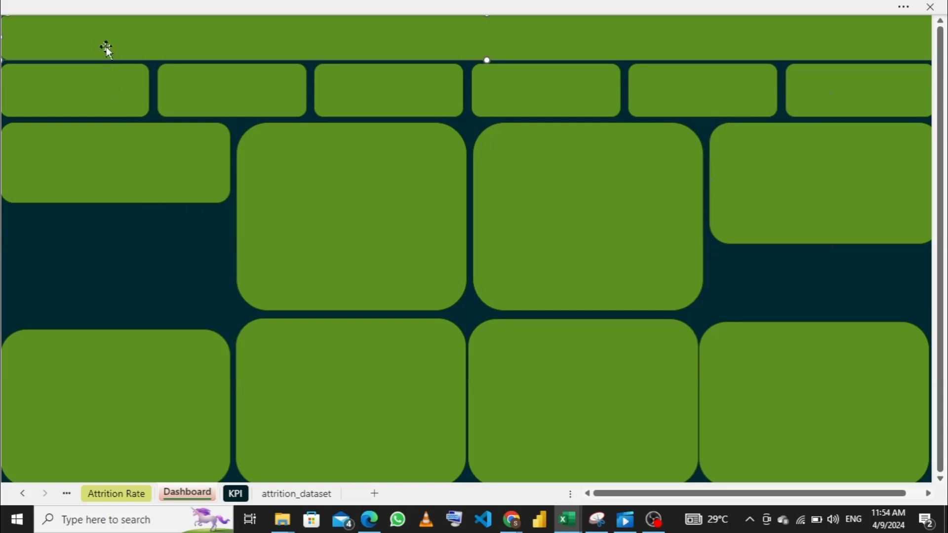
pyautogui.keyDown('shift'); pyautogui.click(72, 81); pyautogui.keyUp('shift')
pyautogui.keyDown('shift'); pyautogui.click(195, 92); pyautogui.keyUp('shift')
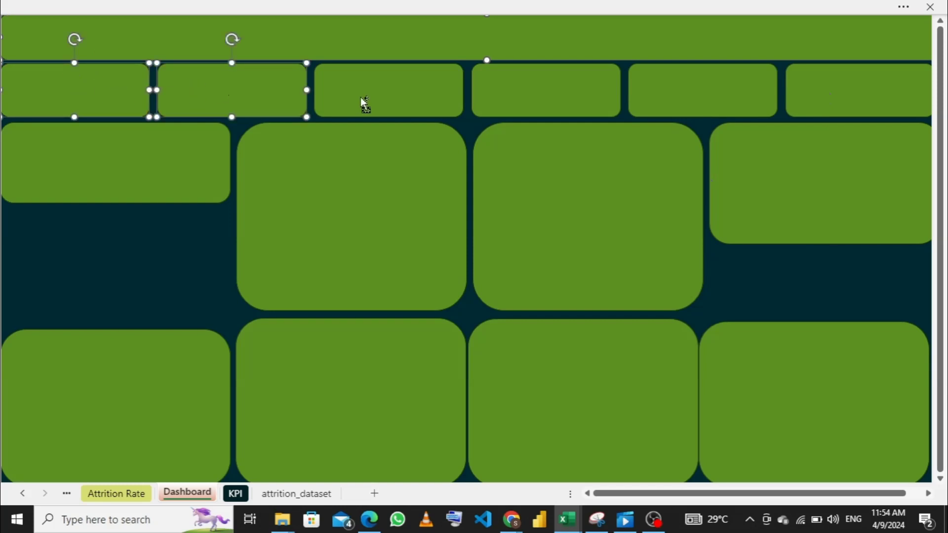
pyautogui.keyDown('shift'); pyautogui.click(365, 104); pyautogui.keyUp('shift')
pyautogui.keyDown('shift'); pyautogui.click(531, 90); pyautogui.keyUp('shift')
pyautogui.keyDown('shift'); pyautogui.click(773, 88); pyautogui.keyUp('shift')
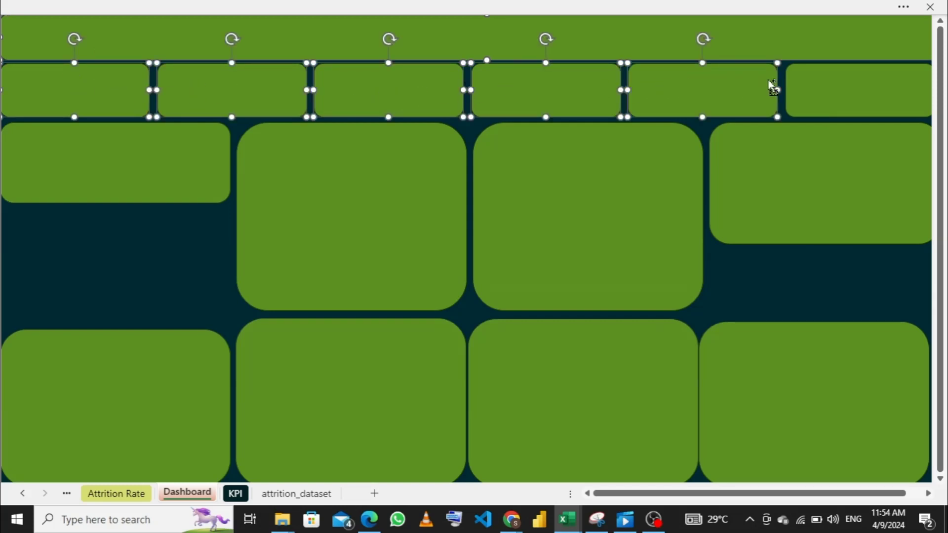
pyautogui.keyDown('shift'); pyautogui.click(849, 88); pyautogui.keyUp('shift')
pyautogui.keyDown('shift'); pyautogui.click(184, 163); pyautogui.keyUp('shift')
pyautogui.keyDown('shift'); pyautogui.click(348, 191); pyautogui.keyUp('shift')
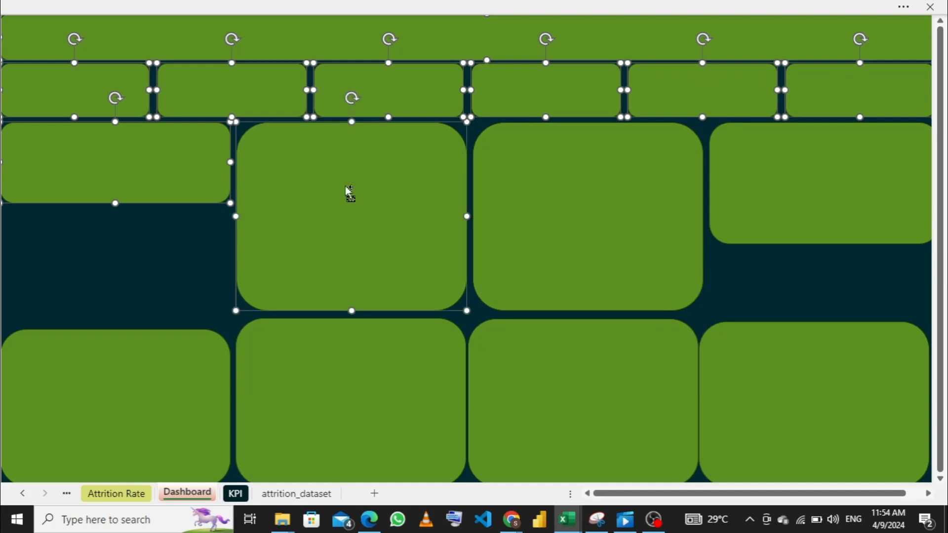
pyautogui.keyDown('shift'); pyautogui.click(662, 216); pyautogui.keyUp('shift')
pyautogui.keyDown('shift'); pyautogui.click(744, 196); pyautogui.keyUp('shift')
pyautogui.keyDown('shift'); pyautogui.click(531, 373); pyautogui.keyUp('shift')
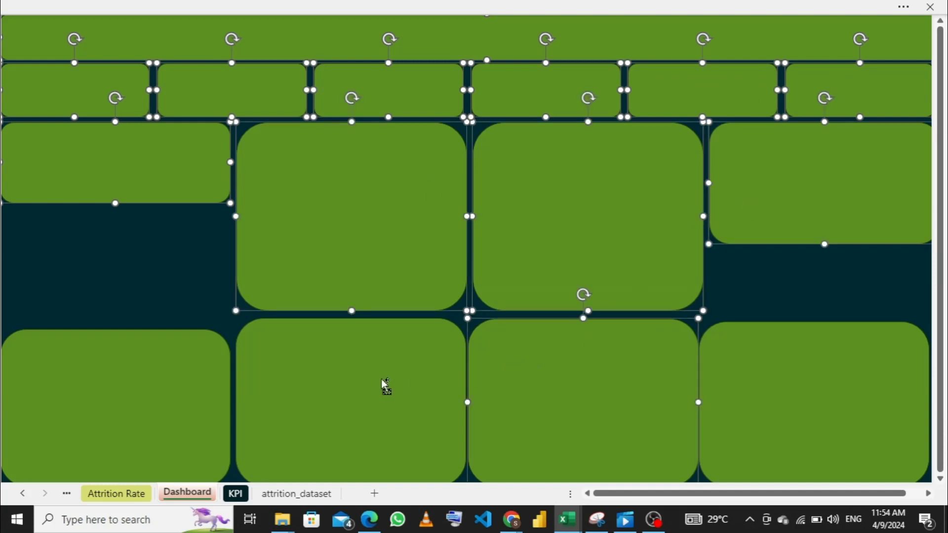
pyautogui.keyDown('shift'); pyautogui.click(278, 402); pyautogui.keyUp('shift')
pyautogui.keyDown('shift'); pyautogui.click(192, 398); pyautogui.keyUp('shift')
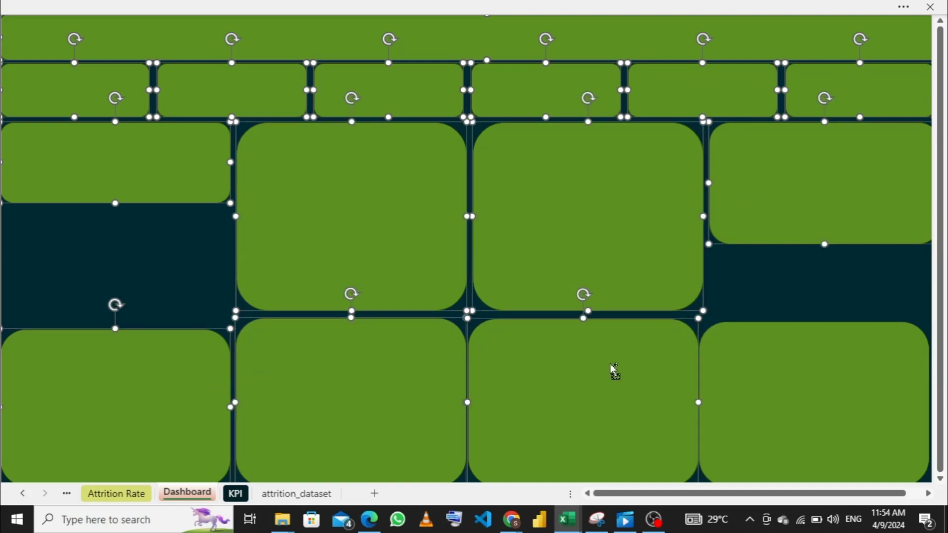
pyautogui.keyDown('shift'); pyautogui.click(739, 387); pyautogui.keyUp('shift')
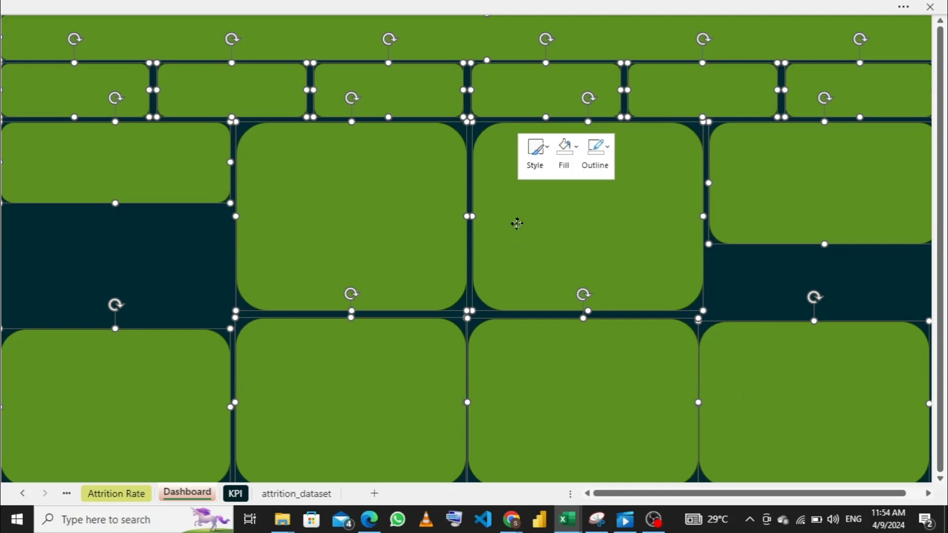
pyautogui.rightClick(517, 223)
pyautogui.click(571, 168)
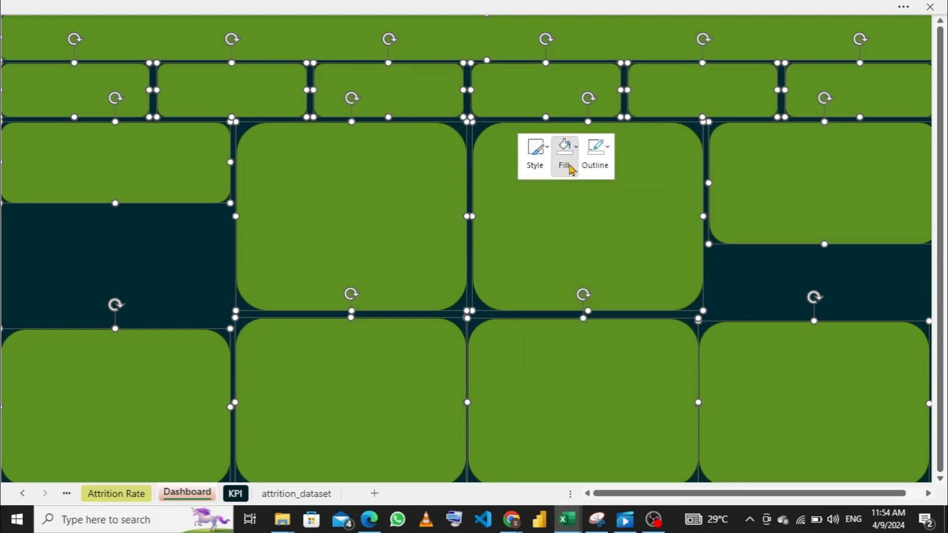
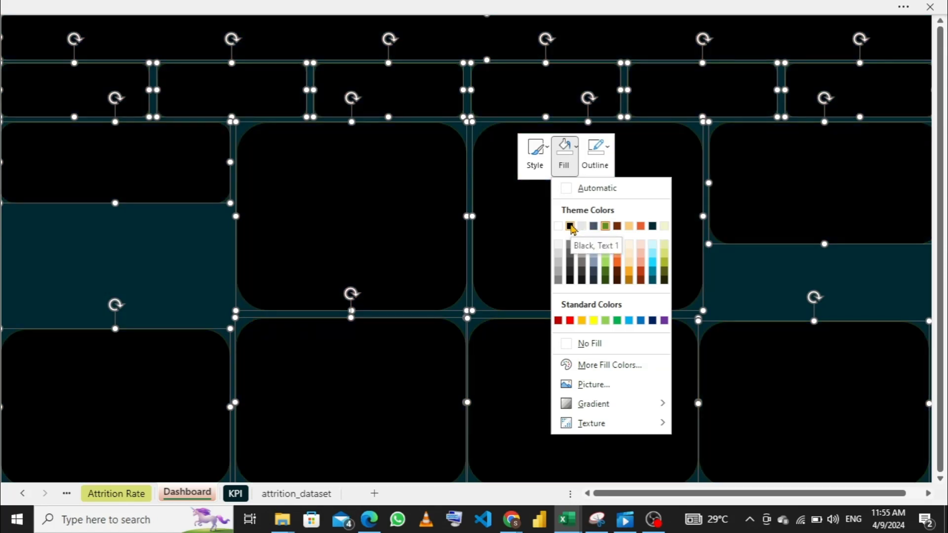
pyautogui.click(571, 227)
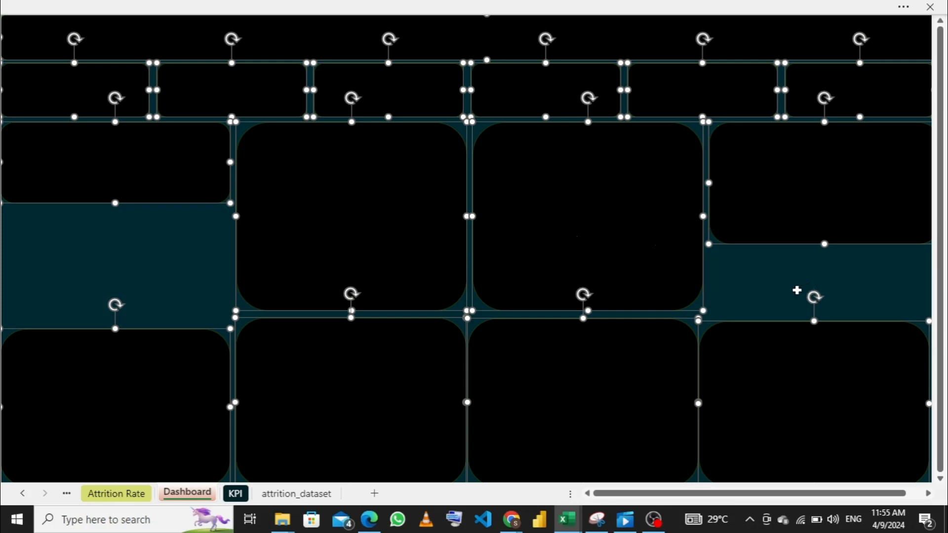
pyautogui.click(795, 290)
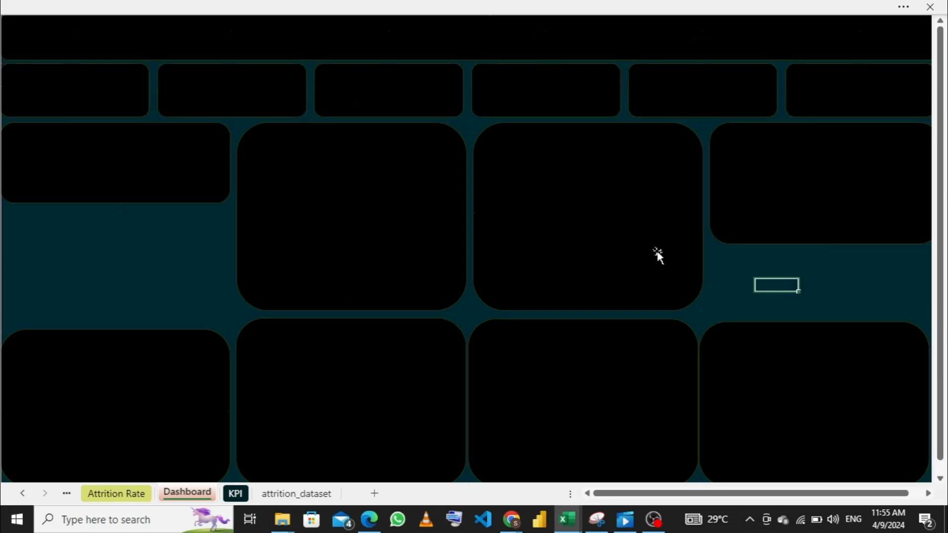
pyautogui.keyDown('ctrl'); pyautogui.click(586, 231); pyautogui.keyUp('ctrl')
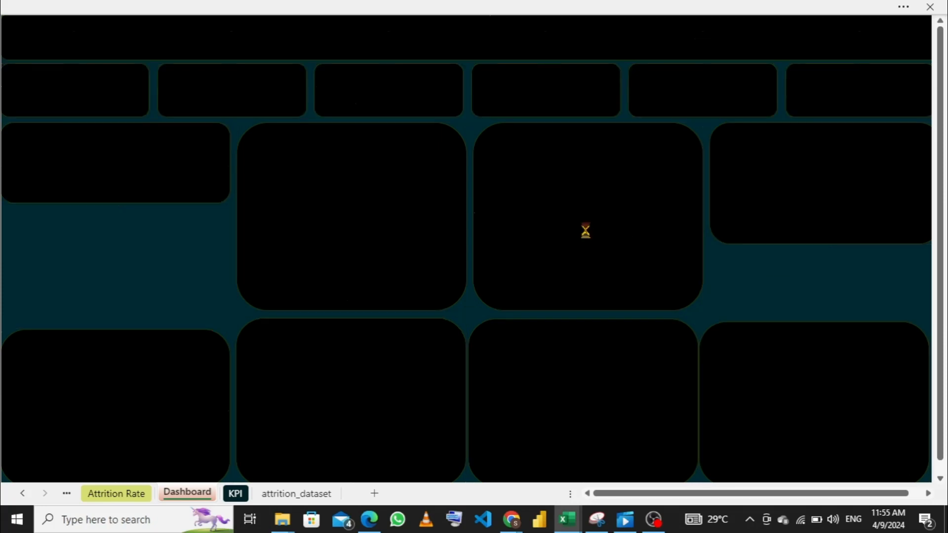
pyautogui.hotkey('ctrl', 'z')
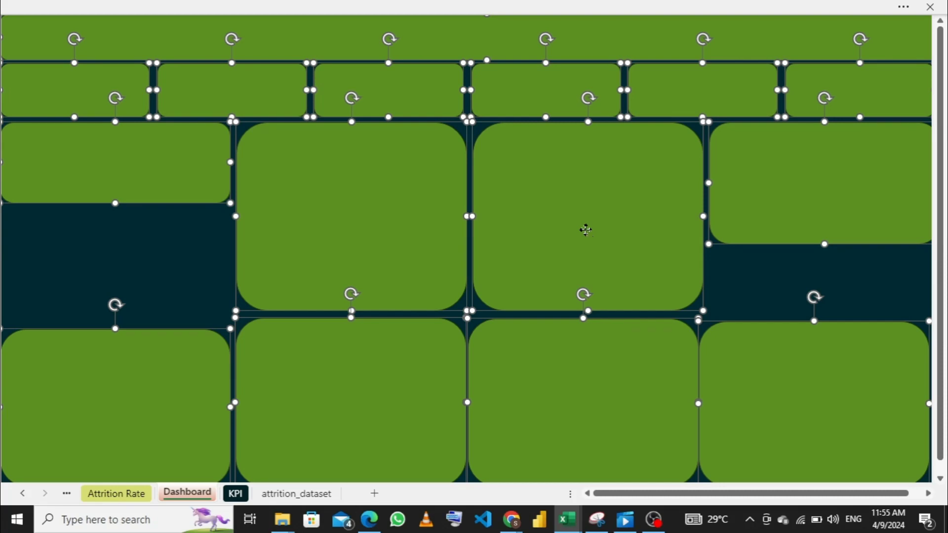
# - Fill the banner, all six cards and all eight panels with black and remove their outlines
pyautogui.rightClick(586, 230)
pyautogui.click(640, 173)
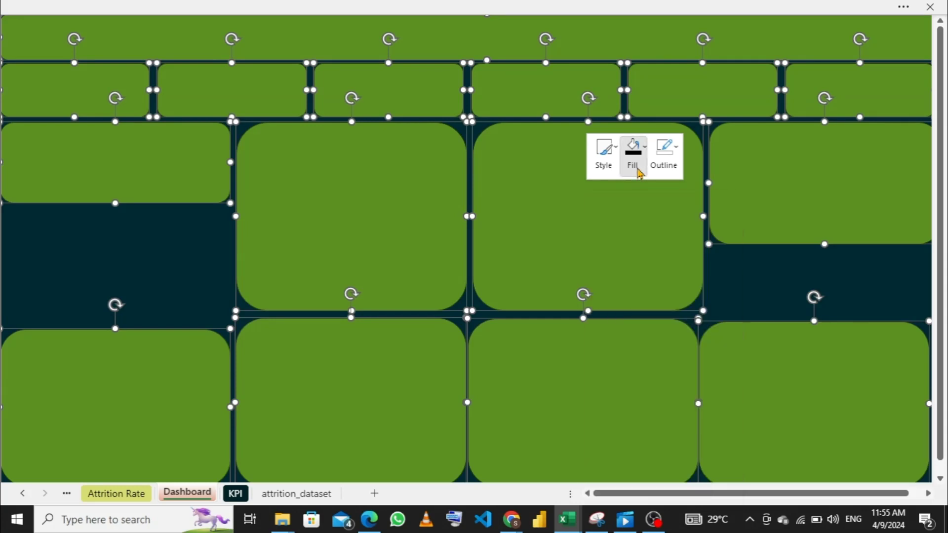
pyautogui.click(640, 172)
pyautogui.press('Escape')
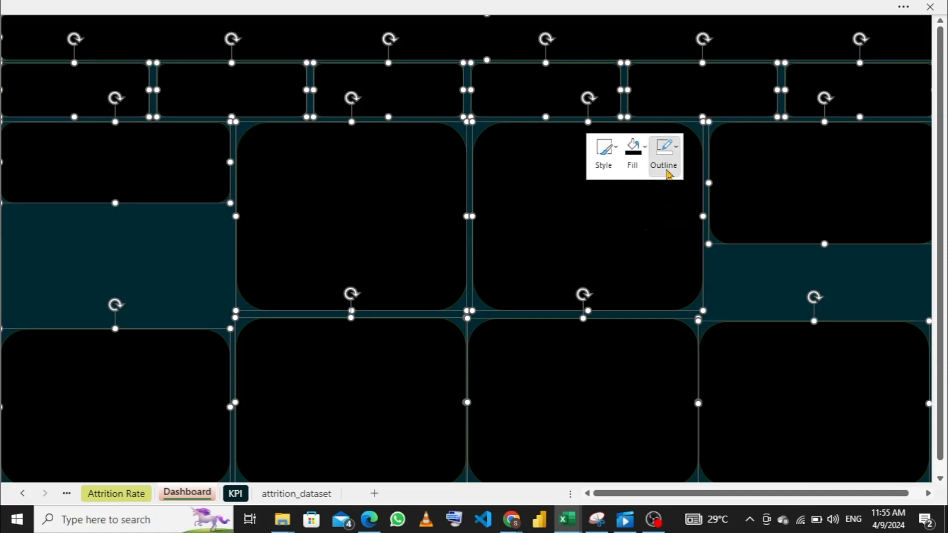
pyautogui.click(667, 171)
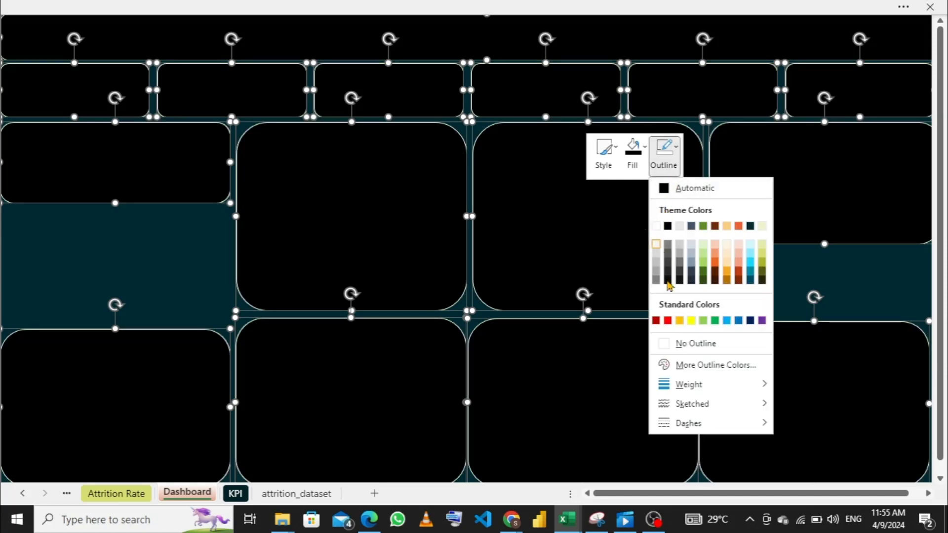
pyautogui.click(674, 345)
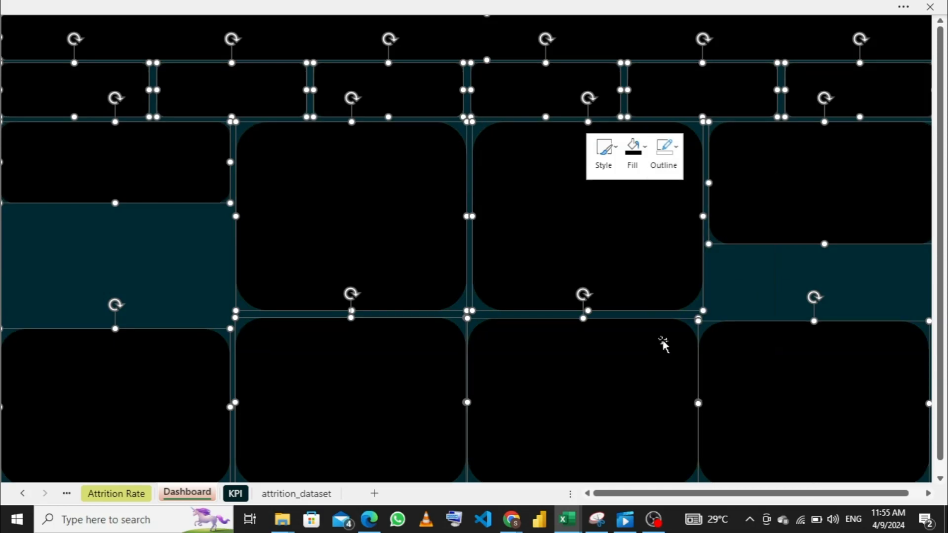
pyautogui.click(722, 277)
pyautogui.click(637, 244)
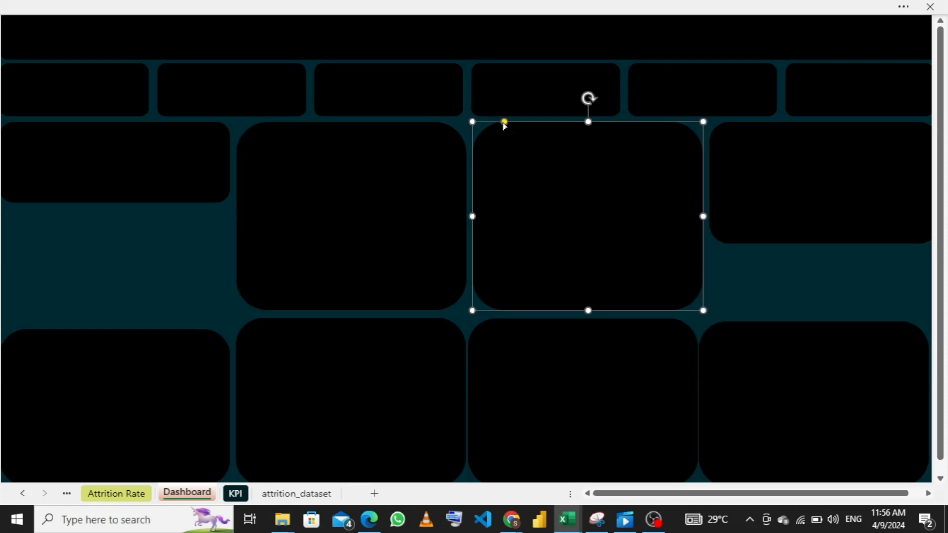
pyautogui.keyDown('shift'); pyautogui.click(401, 198); pyautogui.keyUp('shift')
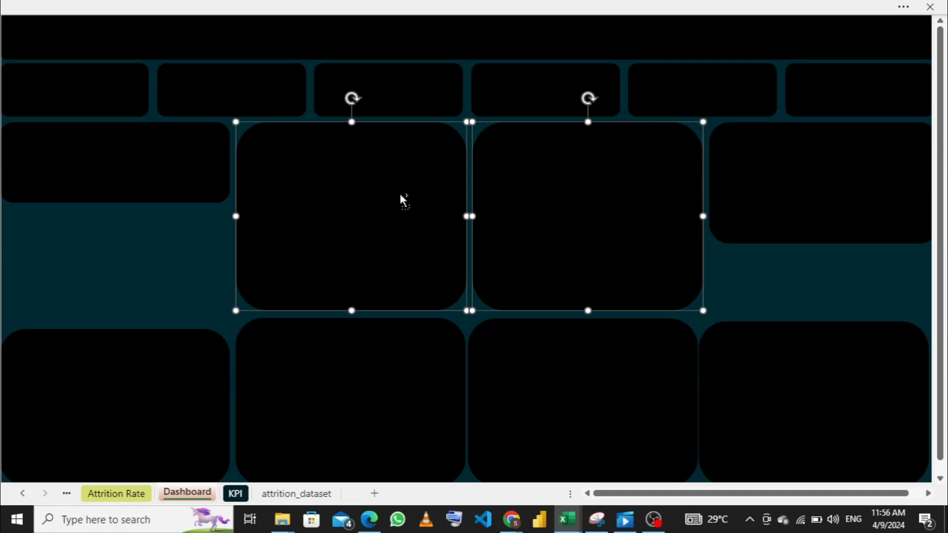
pyautogui.keyDown('shift'); pyautogui.click(305, 385); pyautogui.keyUp('shift')
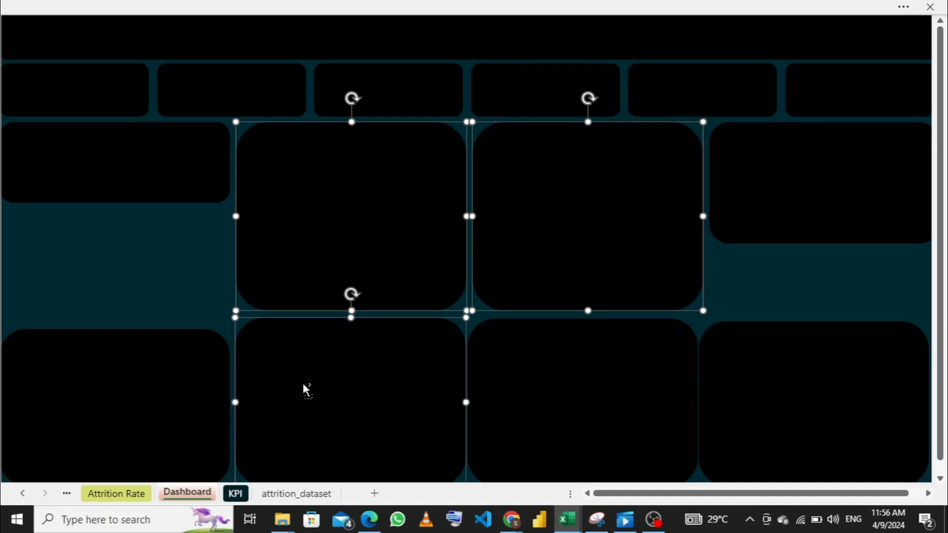
pyautogui.keyDown('shift'); pyautogui.click(548, 191); pyautogui.keyUp('shift')
pyautogui.keyDown('shift'); pyautogui.click(329, 193); pyautogui.keyUp('shift')
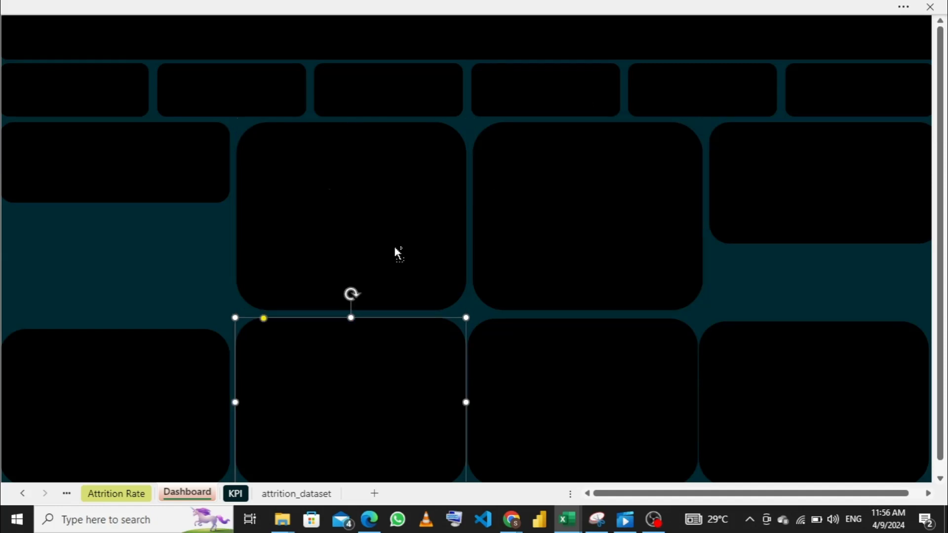
pyautogui.keyDown('shift'); pyautogui.click(344, 365); pyautogui.keyUp('shift')
# - Reduce the corner rounding of the two middle panels in the upper row to about a third of their current radius
pyautogui.click(629, 222)
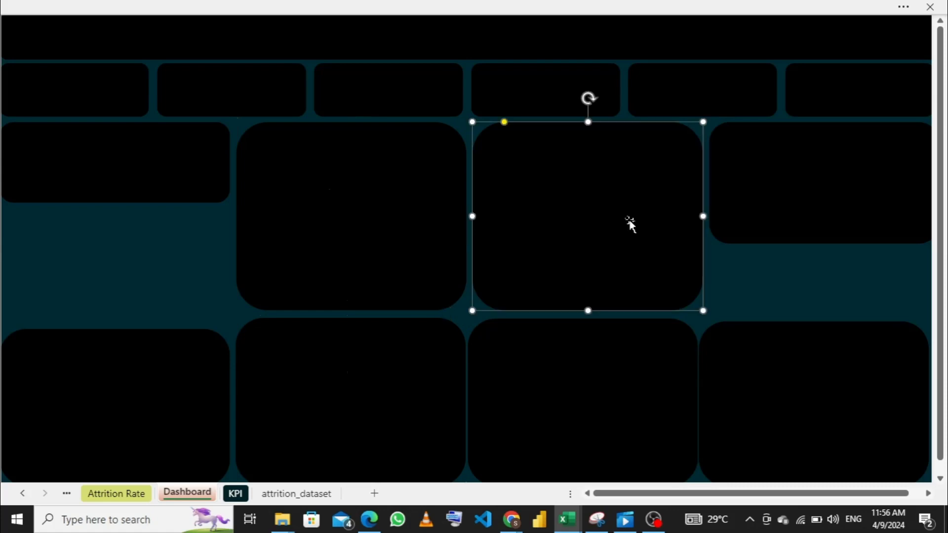
pyautogui.click(505, 123)
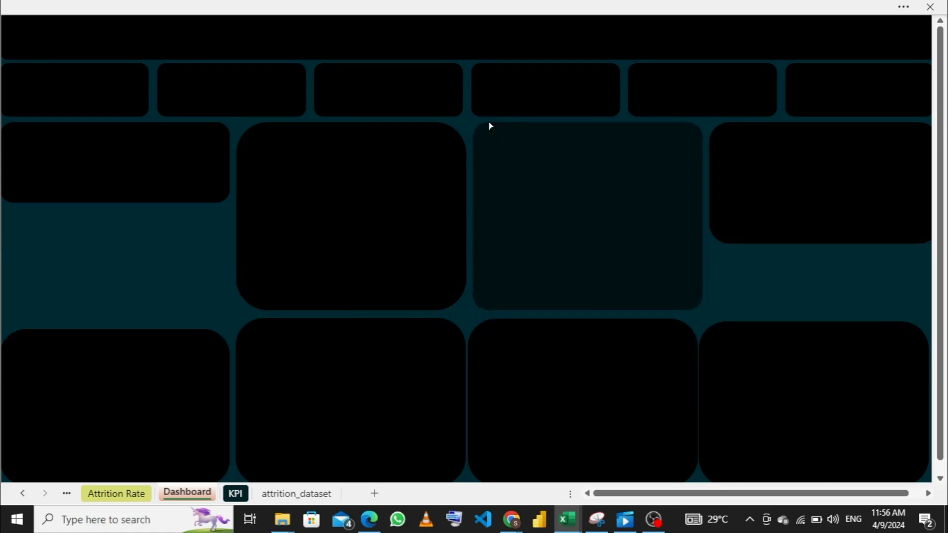
pyautogui.click(484, 125)
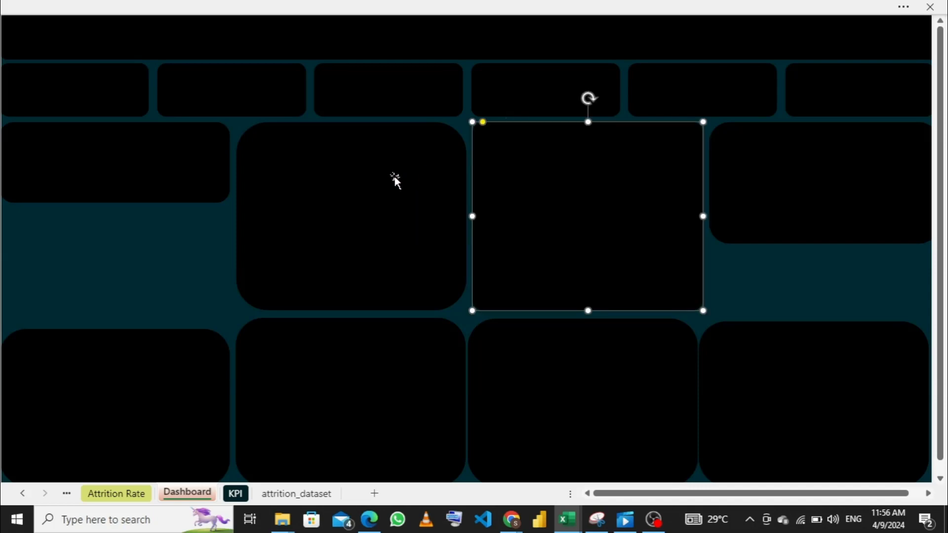
pyautogui.click(340, 182)
pyautogui.click(252, 127)
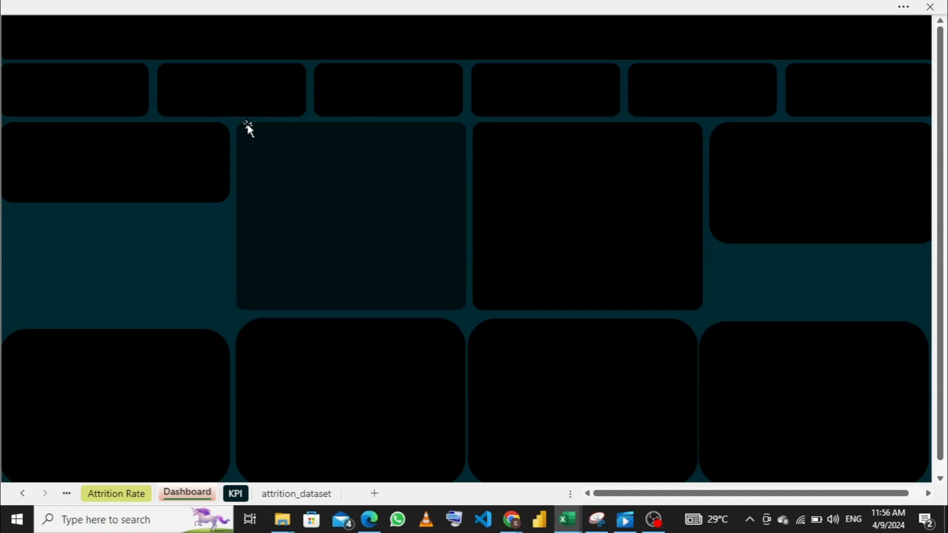
pyautogui.click(248, 129)
# - Tighten the rounded corners of the first and second panels in the lower row to match the upper middle panels
pyautogui.click(150, 426)
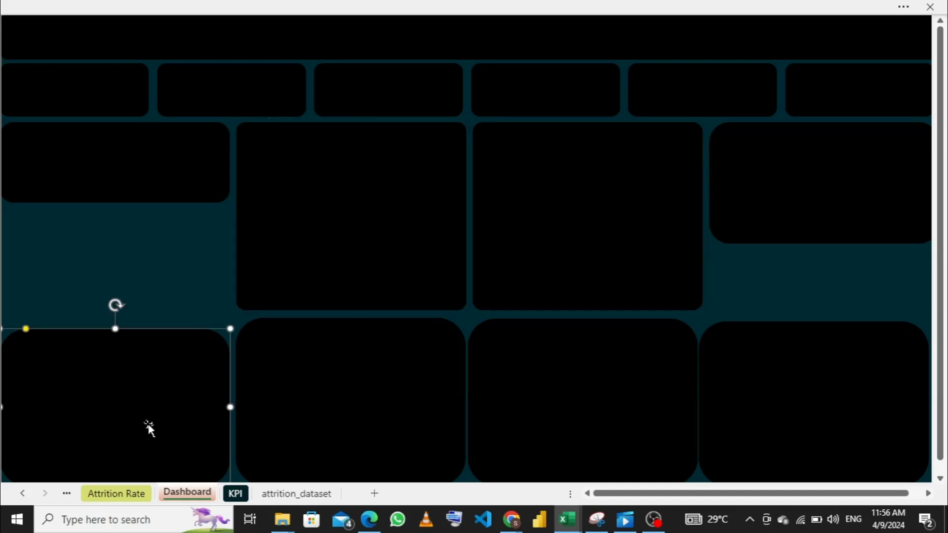
pyautogui.click(25, 335)
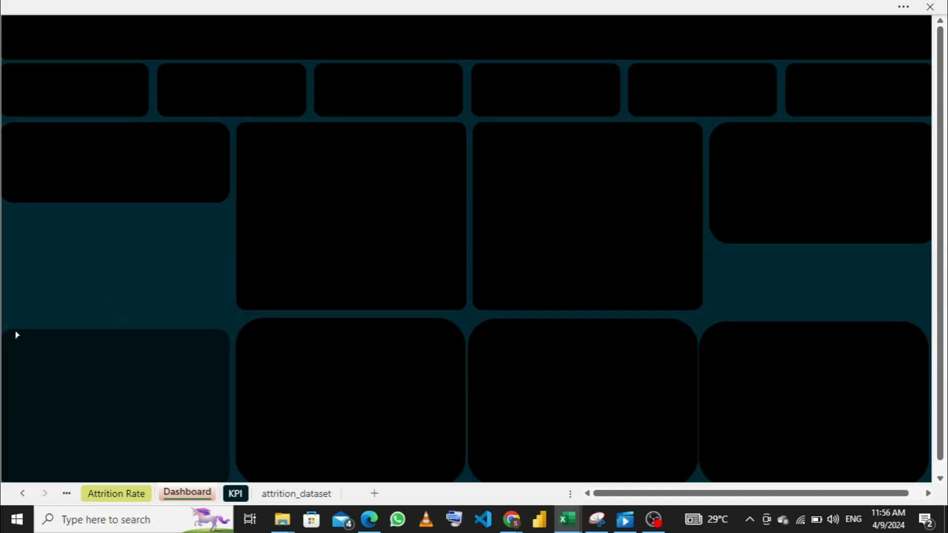
pyautogui.click(166, 360)
pyautogui.click(343, 385)
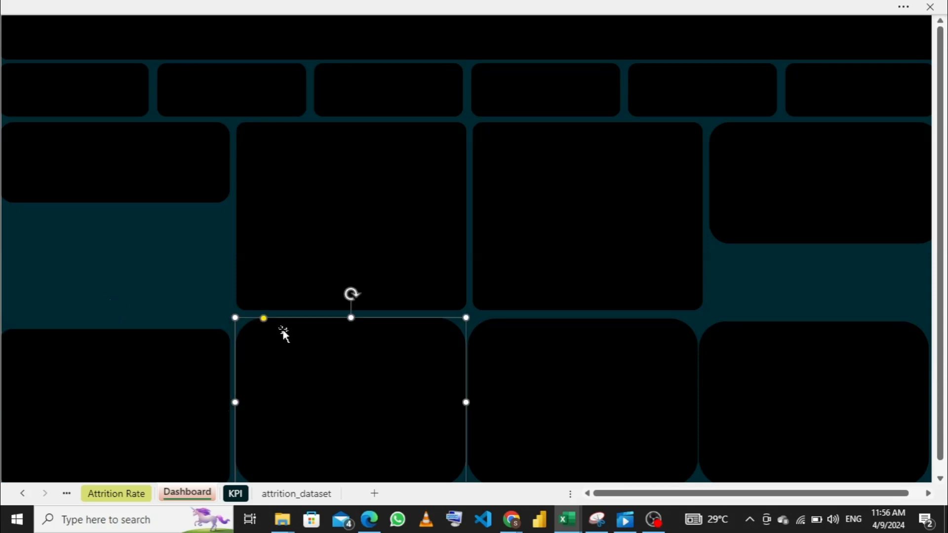
pyautogui.click(258, 323)
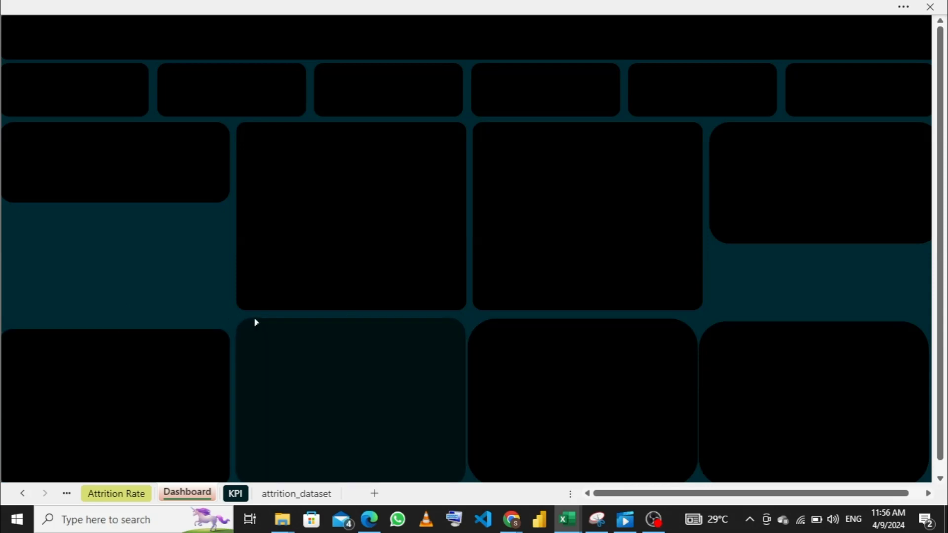
pyautogui.click(248, 322)
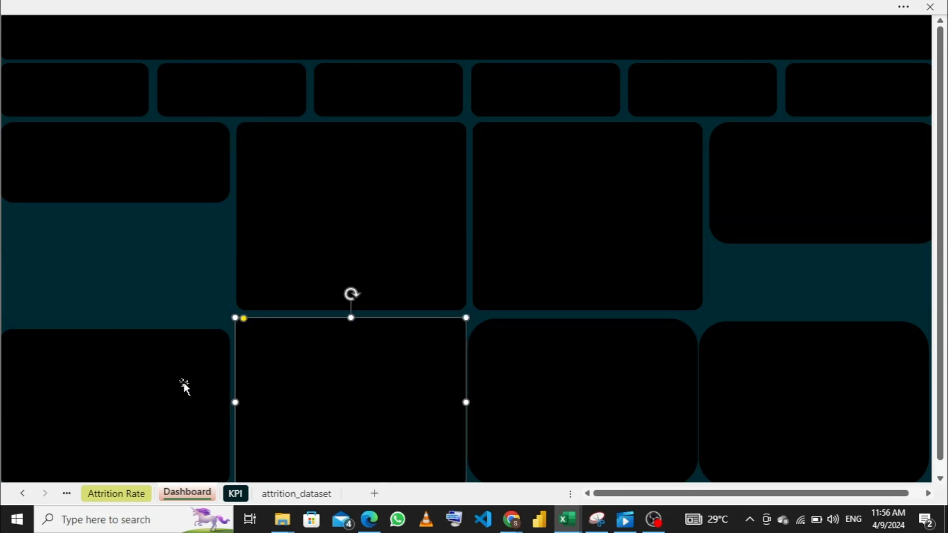
# - Raise the top edge of the lower row's first panel to align with the panel beside it
pyautogui.click(184, 388)
pyautogui.click(116, 318)
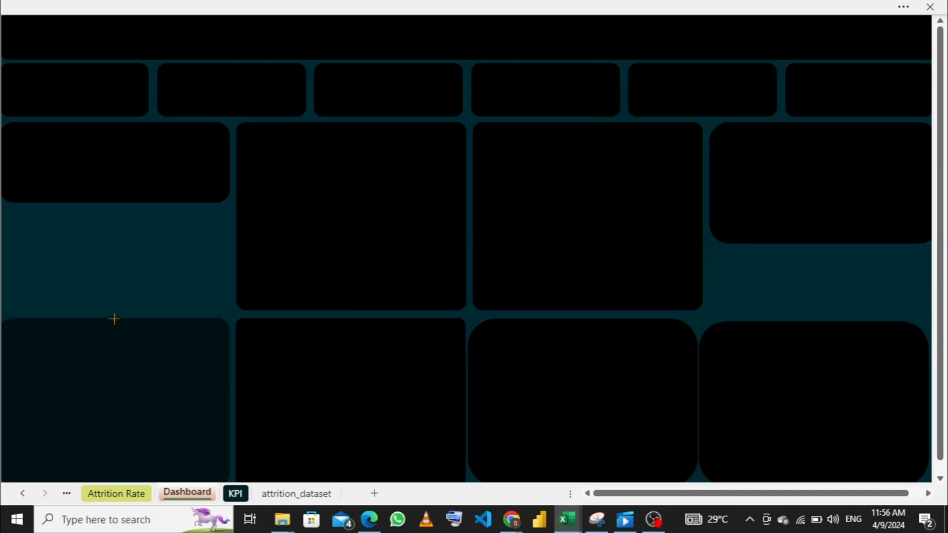
pyautogui.click(114, 319)
# - Tighten the rounded corners of the third and last panels in the lower row to match the others
pyautogui.click(605, 415)
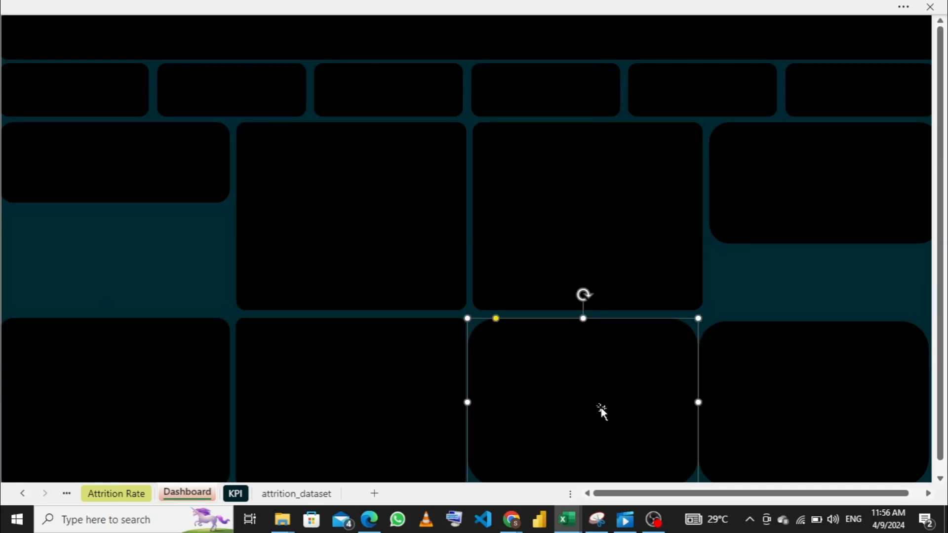
pyautogui.click(486, 324)
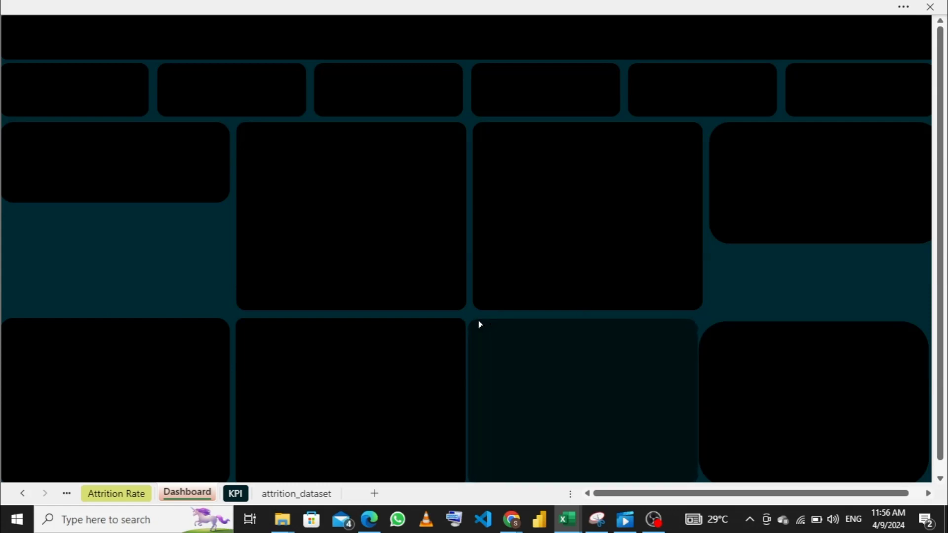
pyautogui.click(490, 324)
pyautogui.click(833, 381)
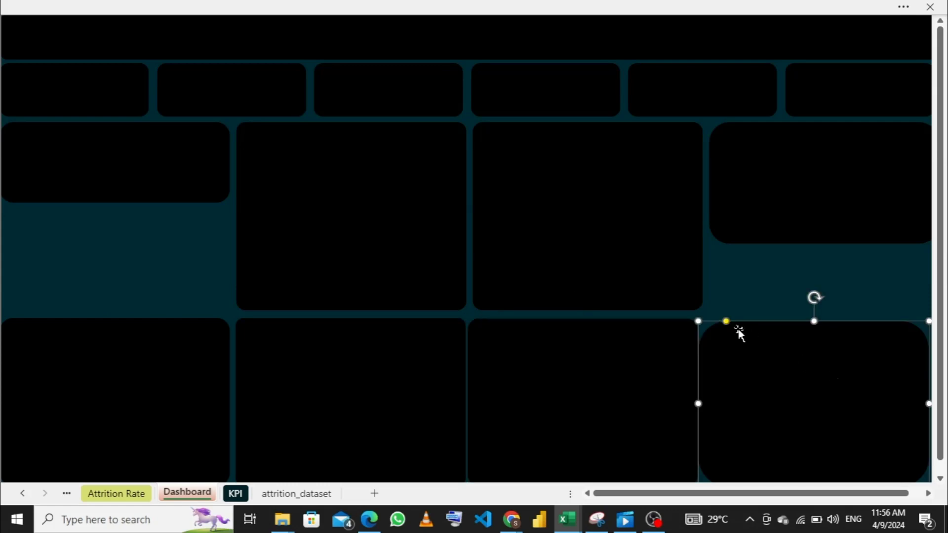
pyautogui.click(719, 326)
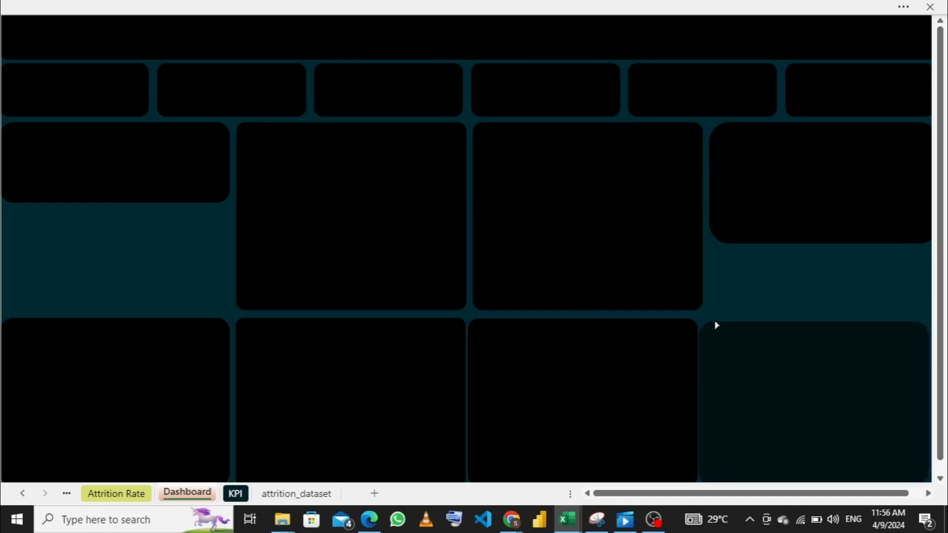
pyautogui.click(766, 323)
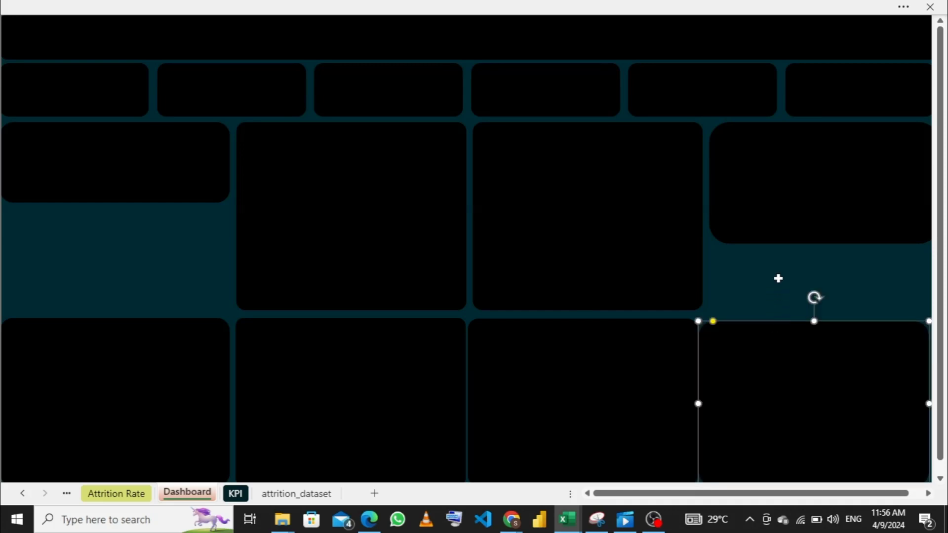
pyautogui.click(705, 325)
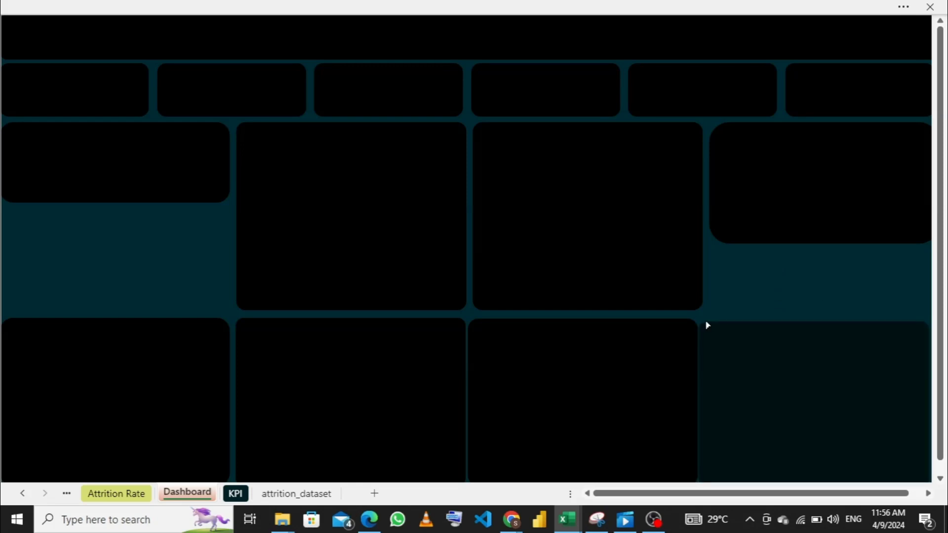
# - Reduce the corner rounding of the last and first panels in the upper row to a small radius
pyautogui.click(773, 206)
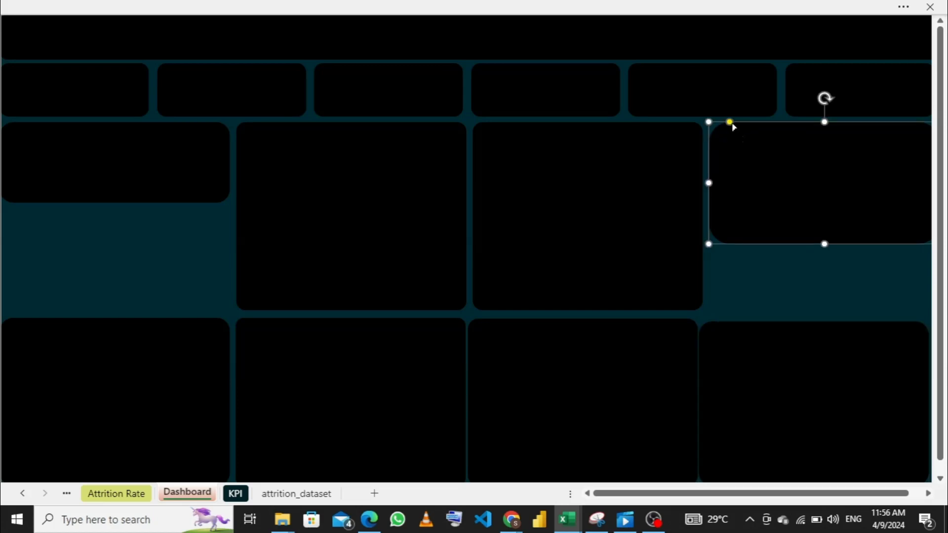
pyautogui.moveTo(728, 126); pyautogui.dragTo(720, 128)
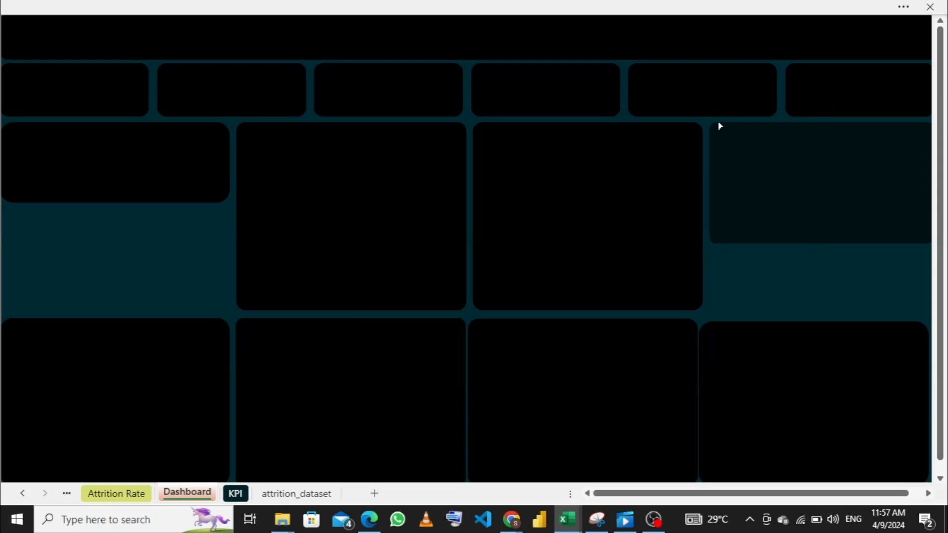
pyautogui.moveTo(723, 135); pyautogui.dragTo(726, 136)
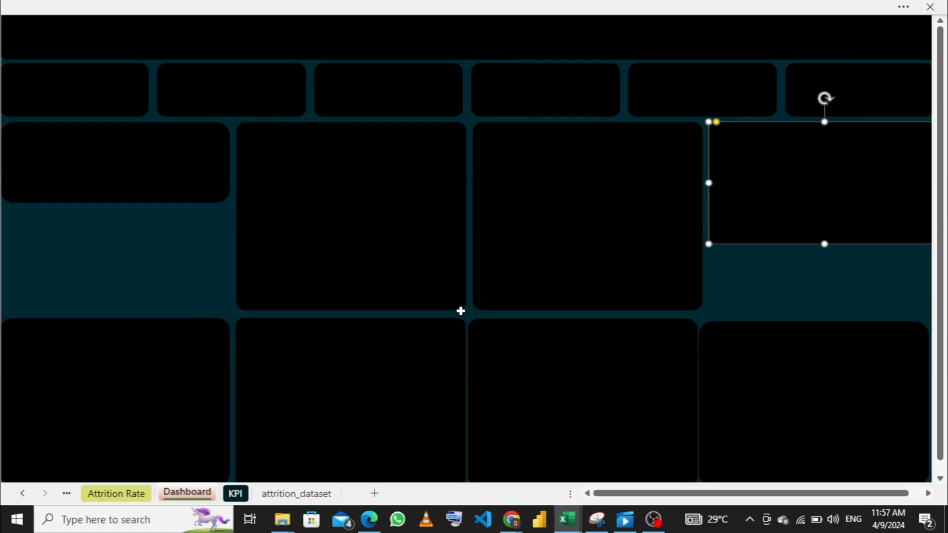
pyautogui.click(159, 174)
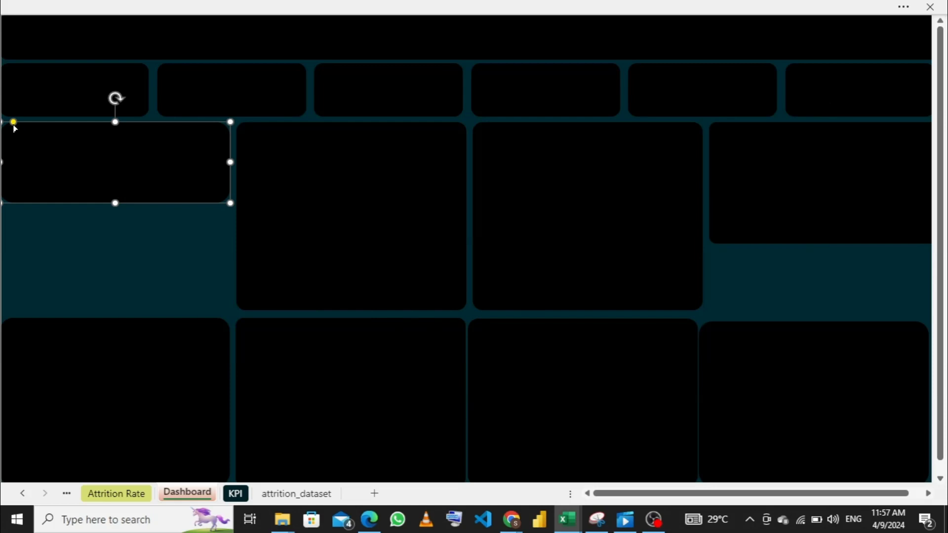
pyautogui.moveTo(9, 123); pyautogui.dragTo(5, 122)
# - Shorten the upper row's first panel slightly by raising its bottom edge
pyautogui.click(288, 270)
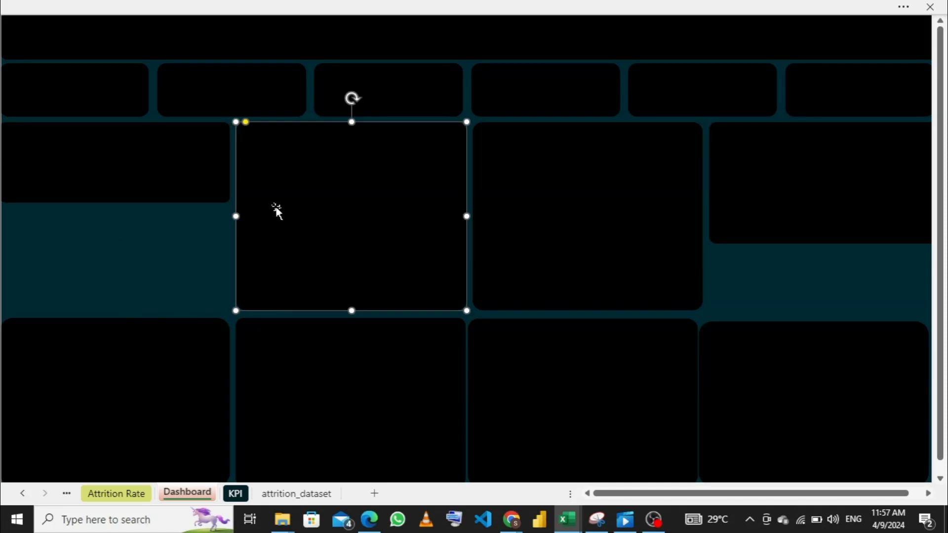
pyautogui.click(114, 193)
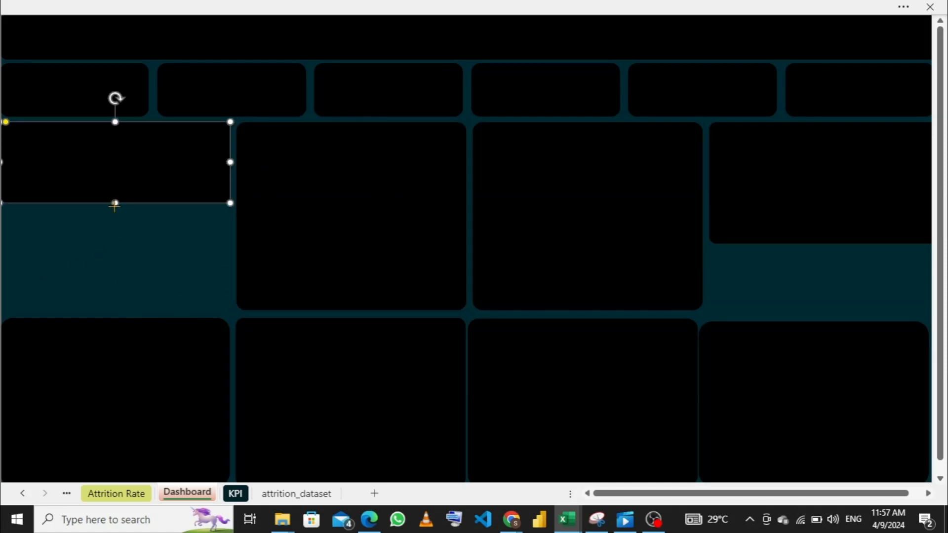
pyautogui.moveTo(115, 203); pyautogui.dragTo(115, 197)
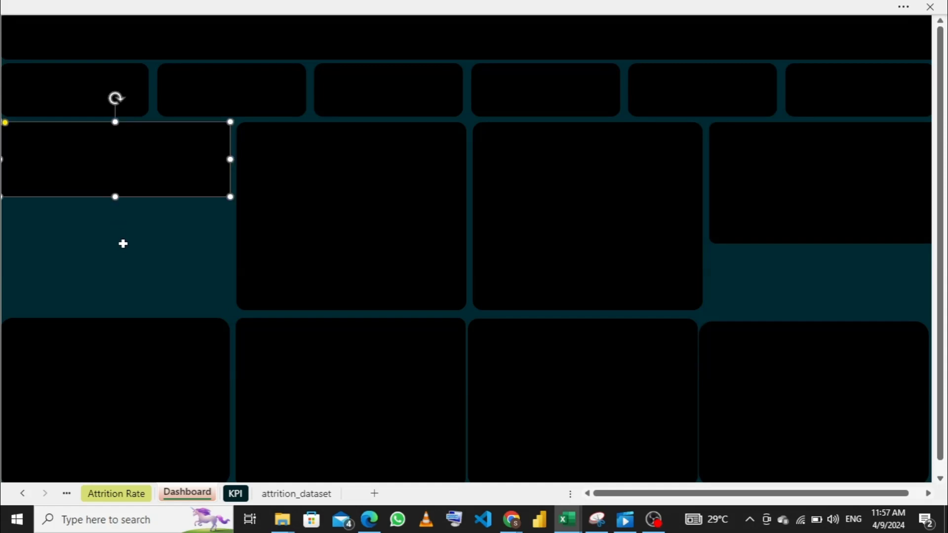
# - Distribute the four panels in the lower row horizontally
pyautogui.click(130, 251)
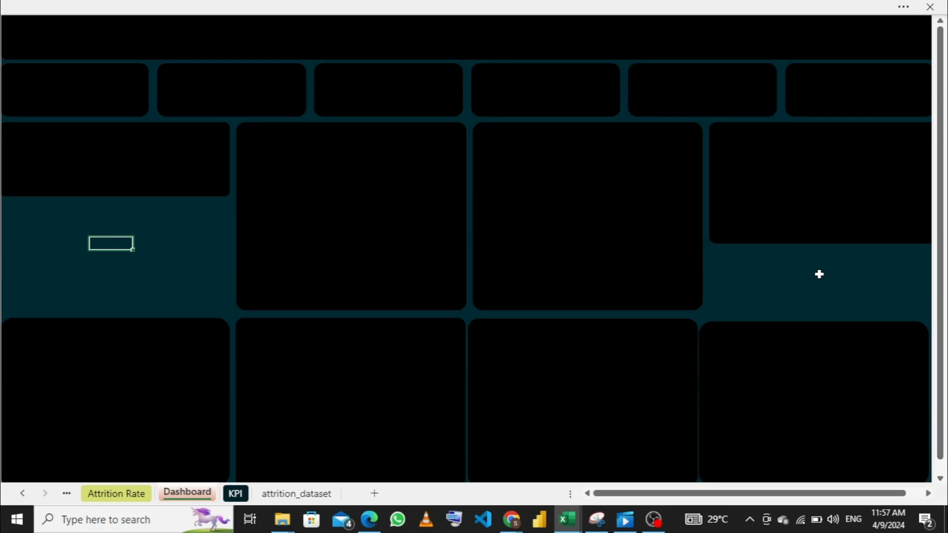
pyautogui.click(138, 381)
pyautogui.keyDown('ctrl'); pyautogui.click(299, 399); pyautogui.keyUp('ctrl')
pyautogui.keyDown('ctrl'); pyautogui.click(494, 385); pyautogui.keyUp('ctrl')
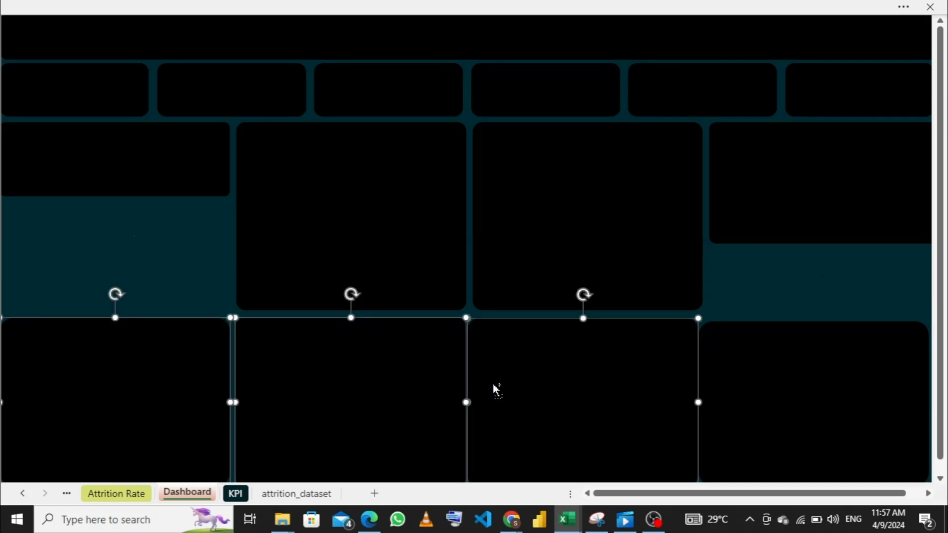
pyautogui.keyDown('ctrl'); pyautogui.click(733, 408); pyautogui.keyUp('ctrl')
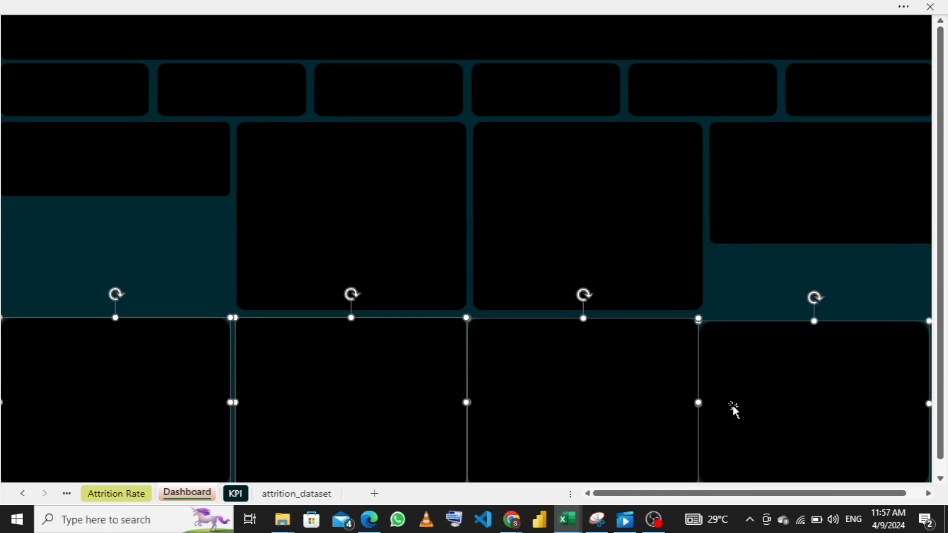
pyautogui.rightClick(571, 374)
pyautogui.click(765, 6)
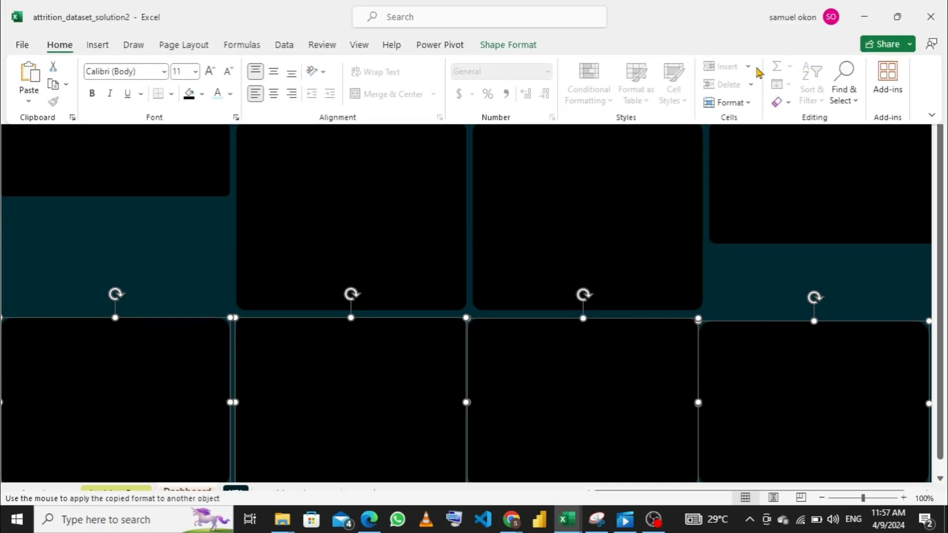
pyautogui.click(516, 51)
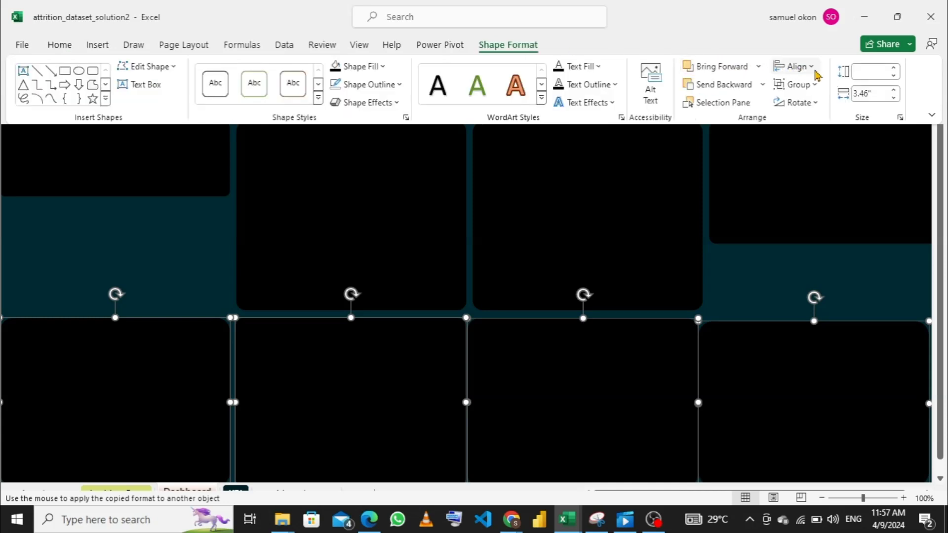
pyautogui.click(795, 66)
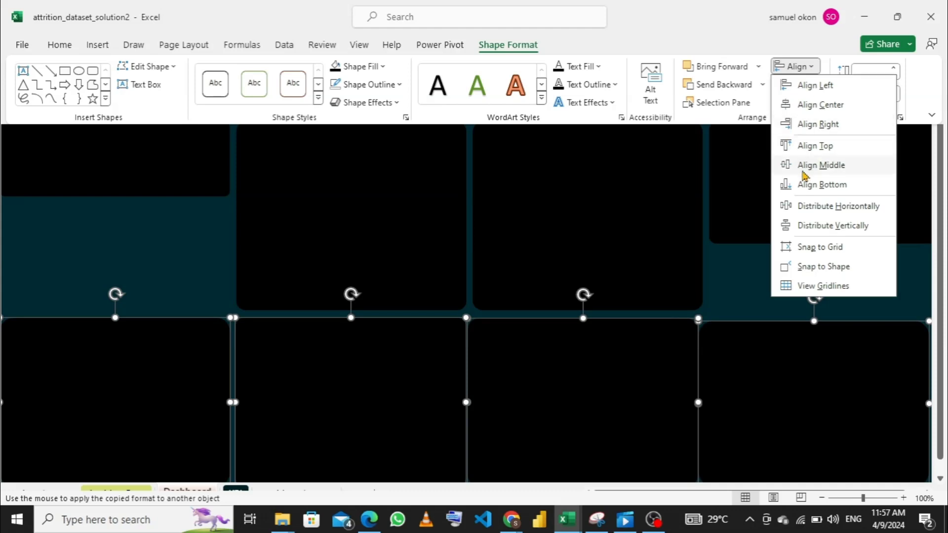
pyautogui.click(816, 206)
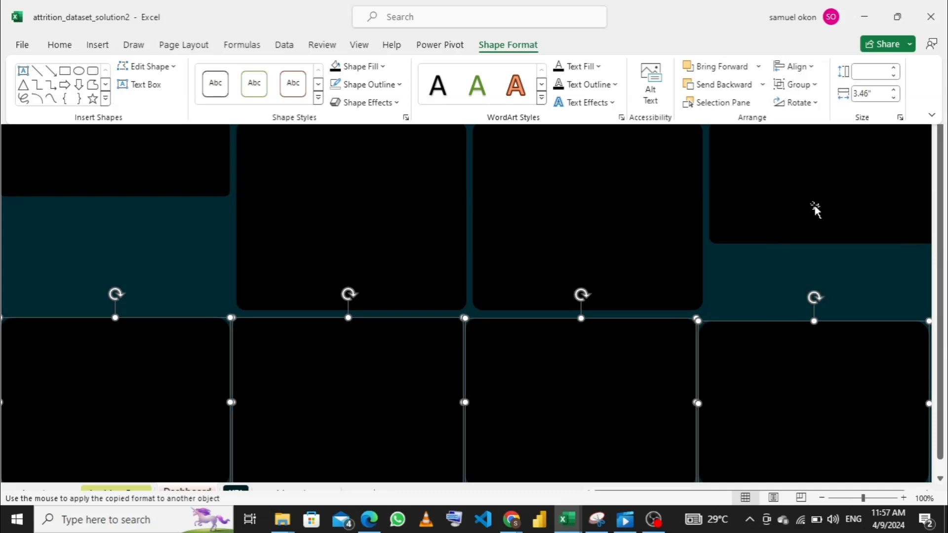
# - Align the top edges of the four lower-row panels
pyautogui.click(810, 67)
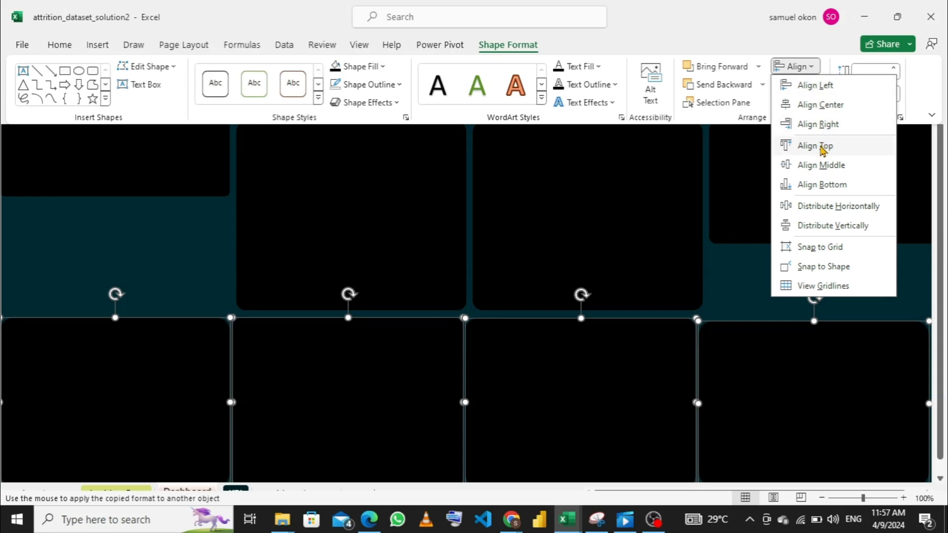
pyautogui.click(823, 152)
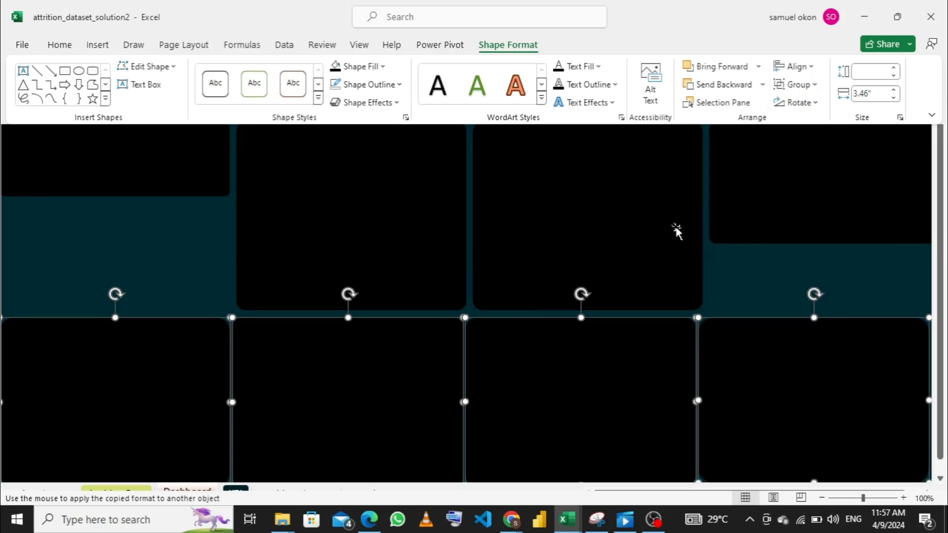
pyautogui.hotkey('ctrl', 'shift', 'F1')
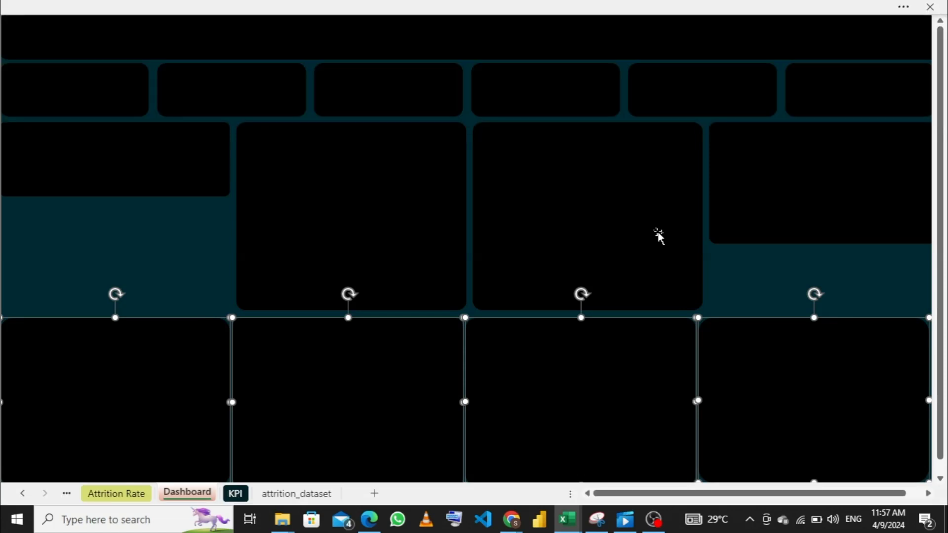
# - Select only the four upper-row panels and distribute them horizontally
pyautogui.keyDown('shift'); pyautogui.click(658, 237); pyautogui.keyUp('shift')
pyautogui.keyDown('shift'); pyautogui.click(428, 242); pyautogui.keyUp('shift')
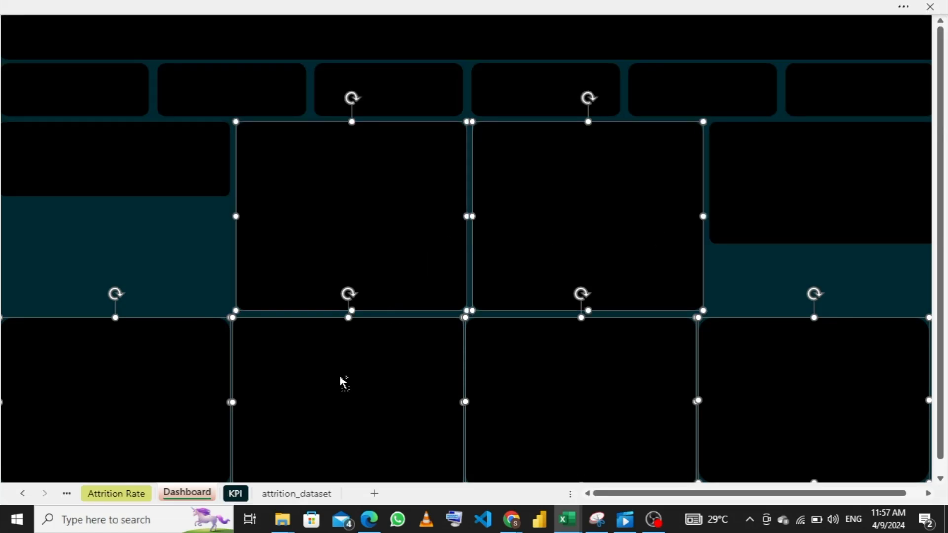
pyautogui.keyDown('shift'); pyautogui.click(339, 375); pyautogui.keyUp('shift')
pyautogui.keyDown('shift'); pyautogui.click(205, 397); pyautogui.keyUp('shift')
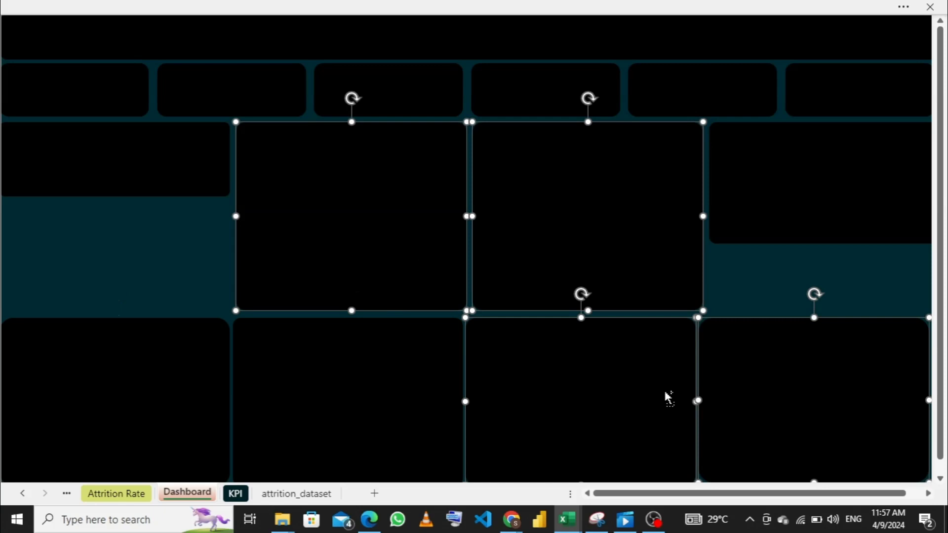
pyautogui.keyDown('shift'); pyautogui.click(691, 393); pyautogui.keyUp('shift')
pyautogui.keyDown('shift'); pyautogui.click(747, 380); pyautogui.keyUp('shift')
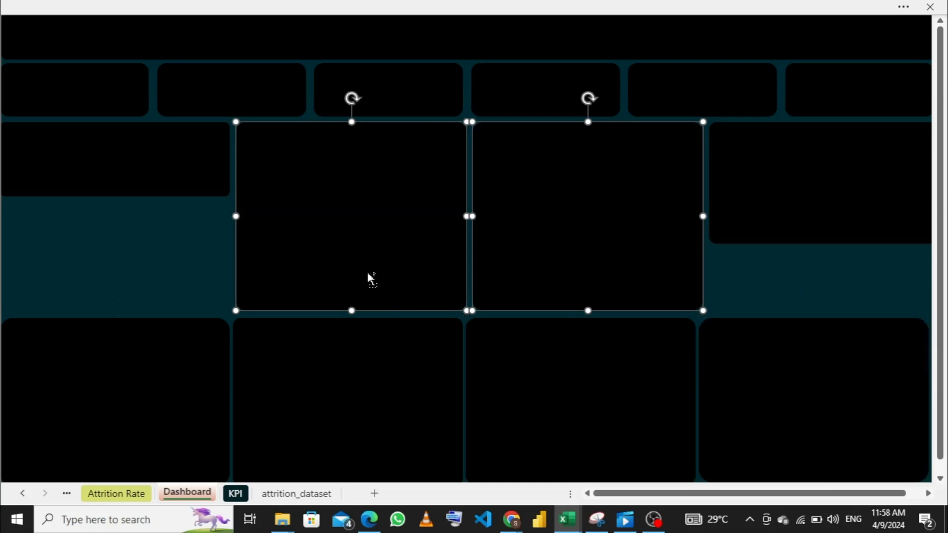
pyautogui.keyDown('shift'); pyautogui.click(188, 179); pyautogui.keyUp('shift')
pyautogui.keyDown('shift'); pyautogui.click(884, 203); pyautogui.keyUp('shift')
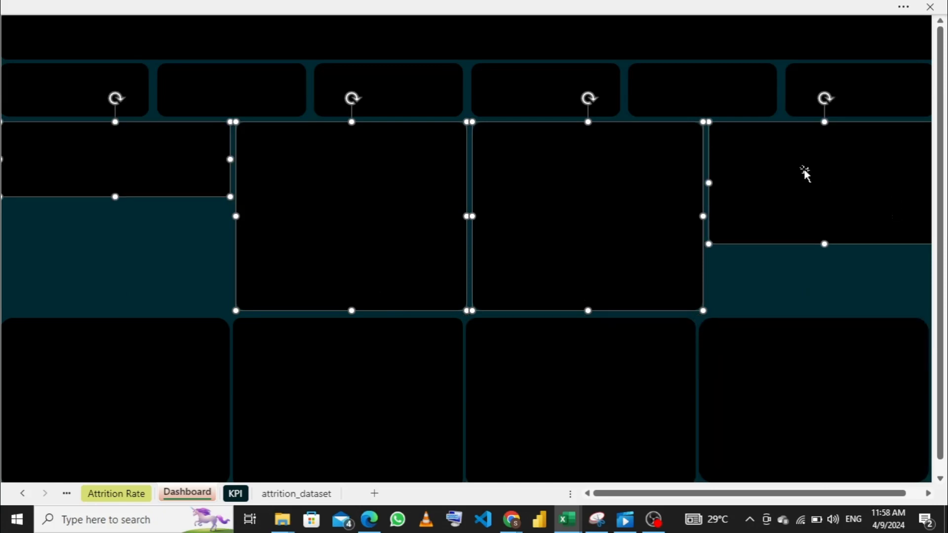
pyautogui.click(682, 6)
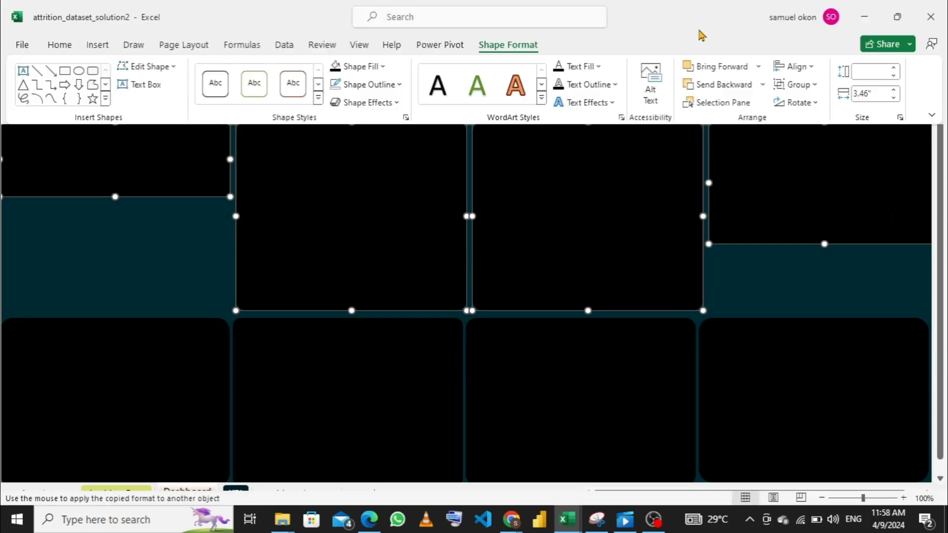
pyautogui.click(813, 67)
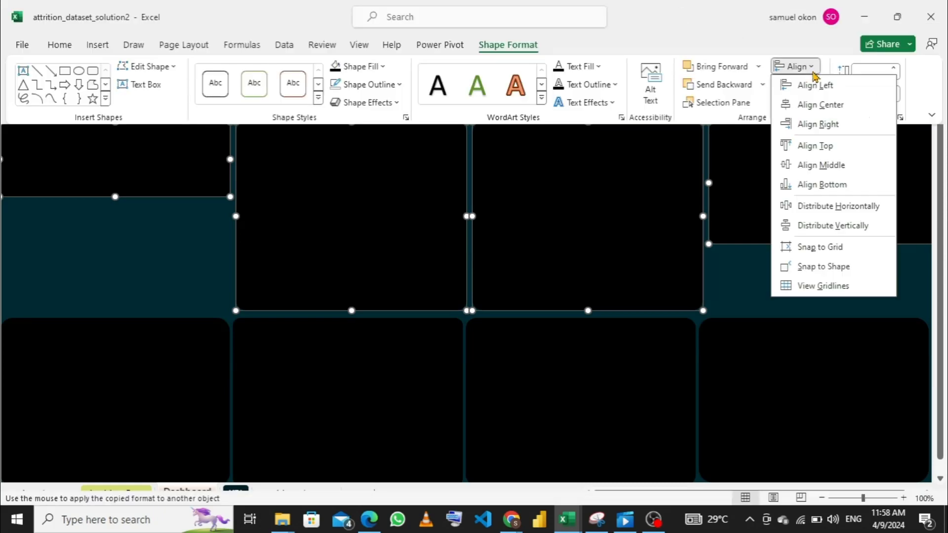
pyautogui.click(816, 207)
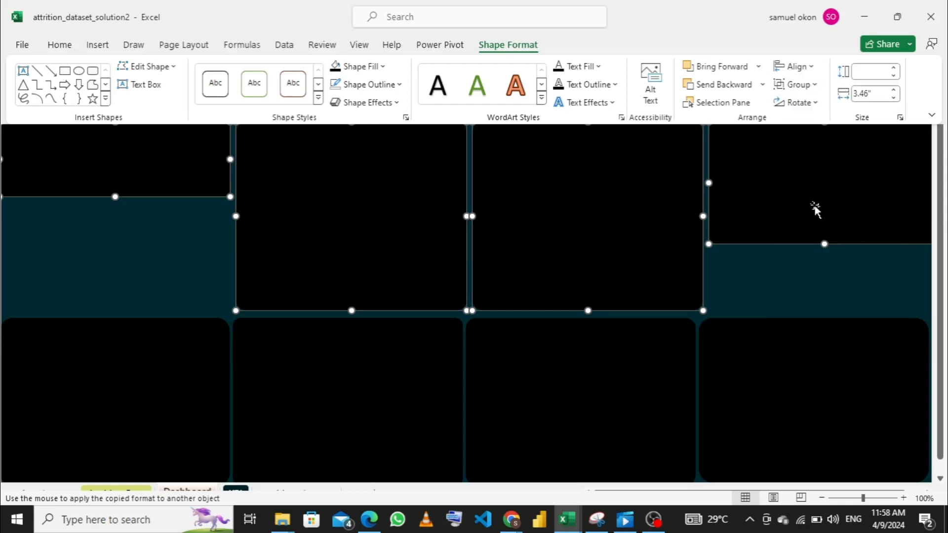
# - Align the top edges of the four upper-row panels
pyautogui.click(811, 68)
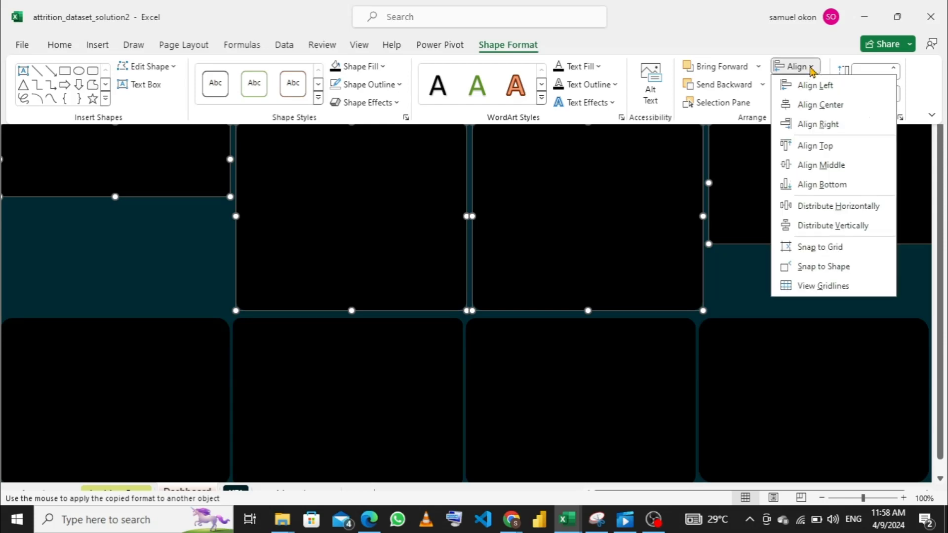
pyautogui.click(816, 145)
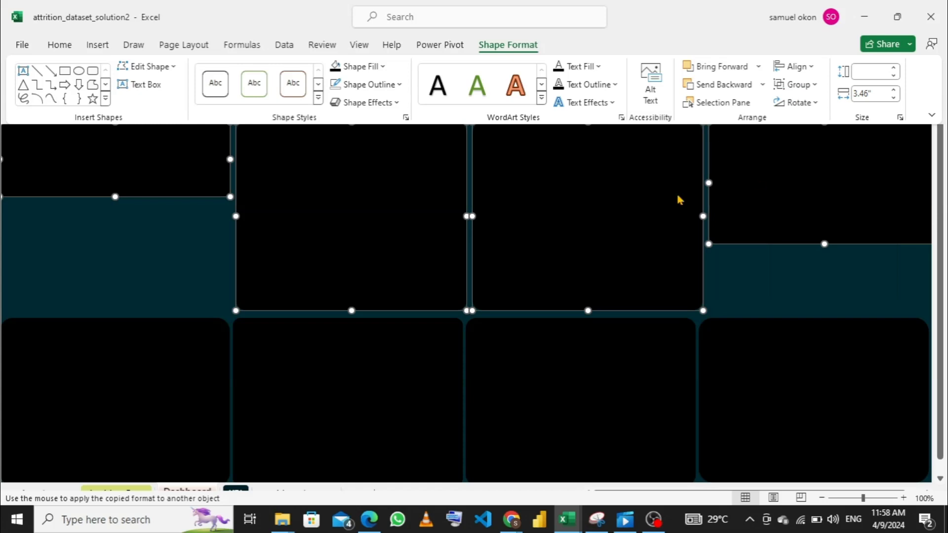
pyautogui.hotkey('ctrl', 'shift', 'F1')
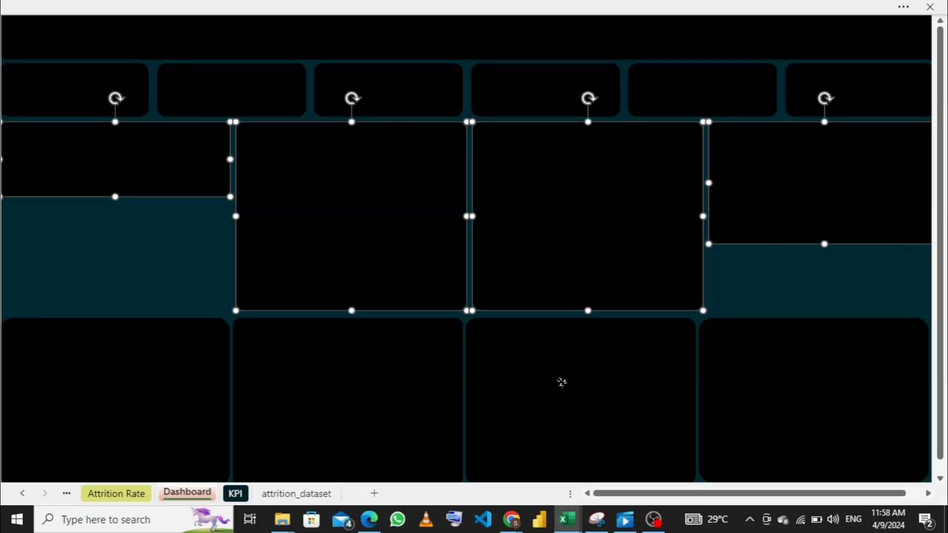
# - Narrow the lower row's third panel from its left edge to widen the gap to the second panel
pyautogui.click(562, 382)
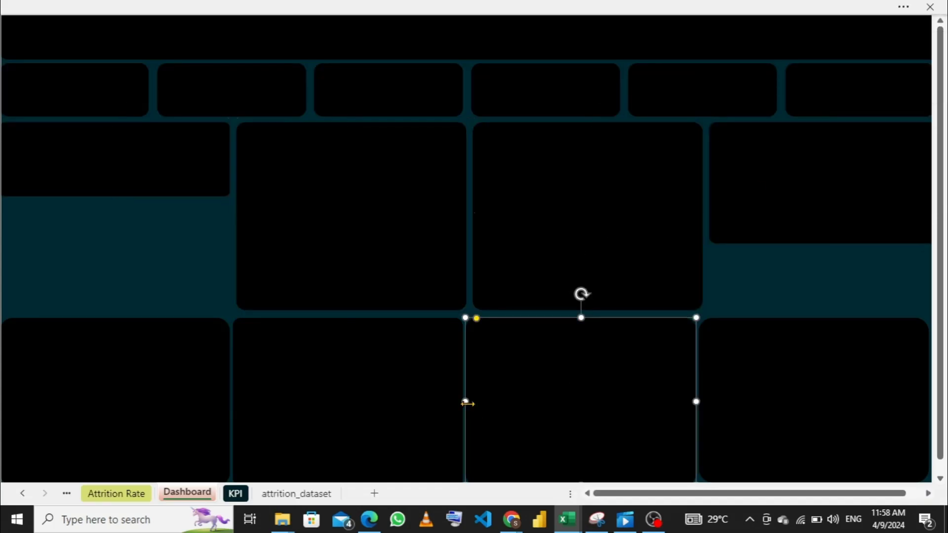
pyautogui.moveTo(465, 402); pyautogui.dragTo(474, 403)
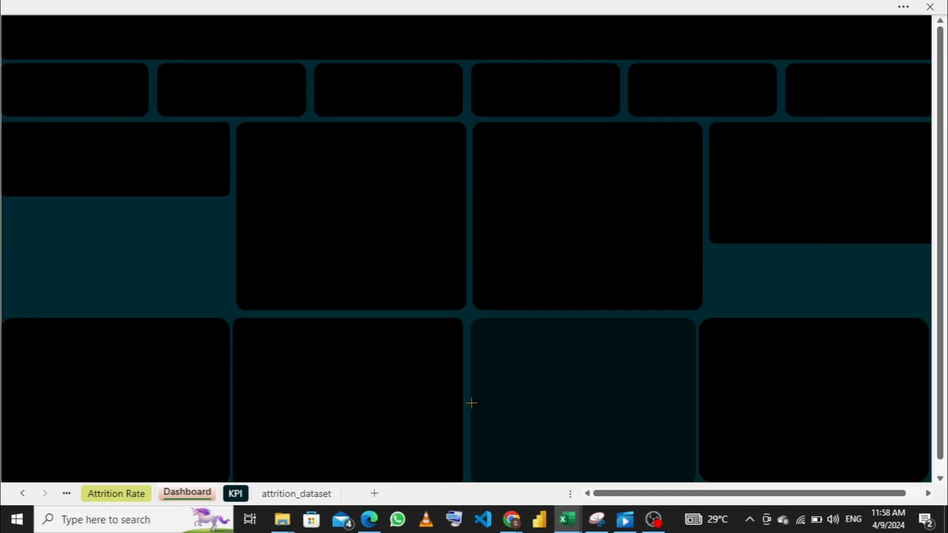
pyautogui.moveTo(472, 403); pyautogui.dragTo(471, 402)
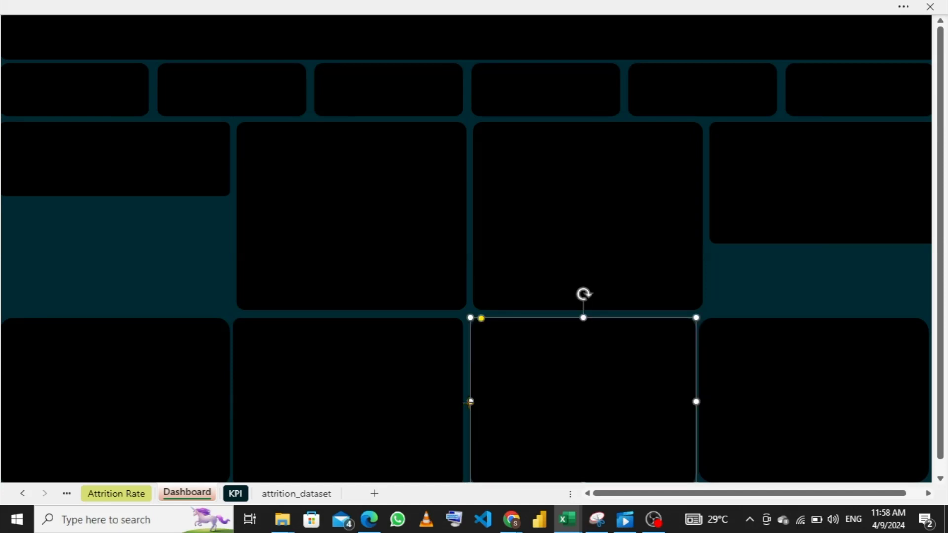
# - Move the lower row's second panel's left edge in line with the panel above and extend its right edge slightly
pyautogui.click(339, 429)
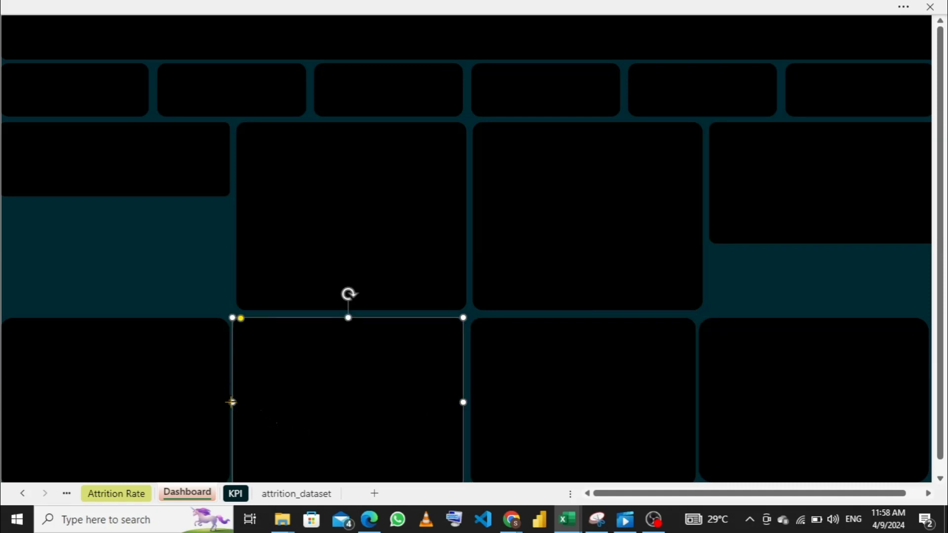
pyautogui.moveTo(233, 402); pyautogui.dragTo(238, 403)
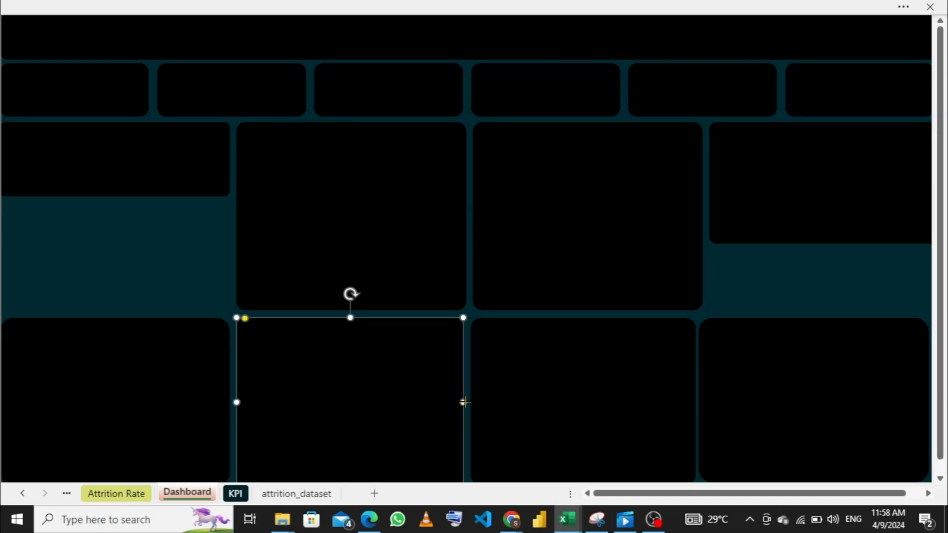
pyautogui.moveTo(465, 403); pyautogui.dragTo(463, 403)
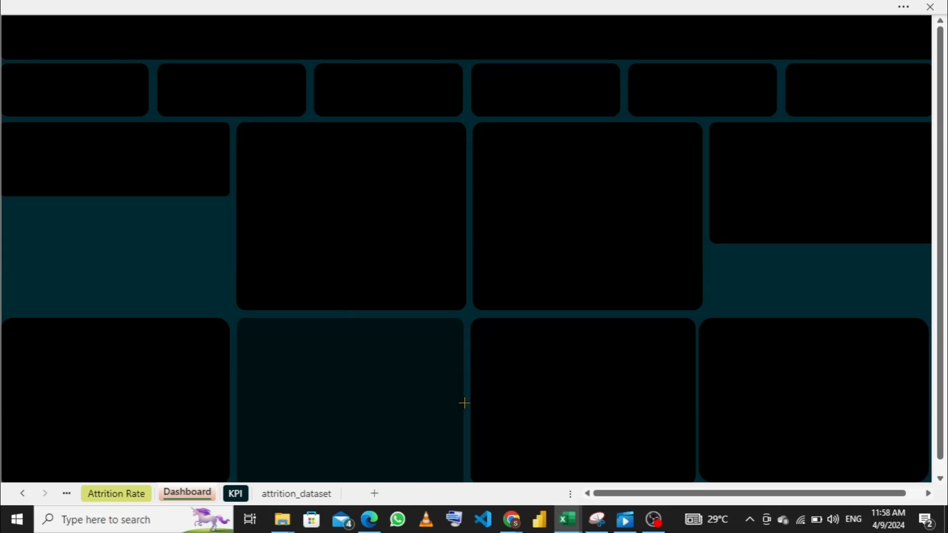
pyautogui.moveTo(465, 402); pyautogui.dragTo(465, 403)
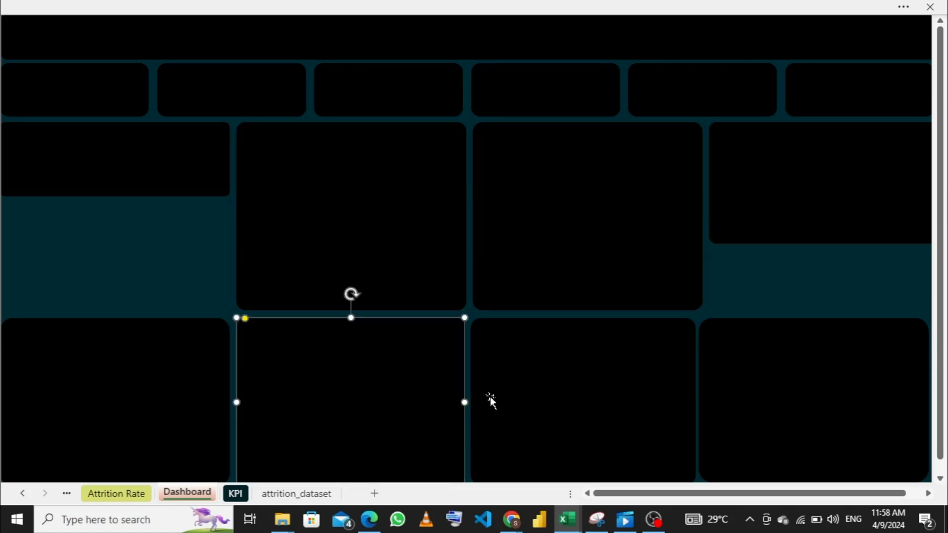
pyautogui.click(594, 389)
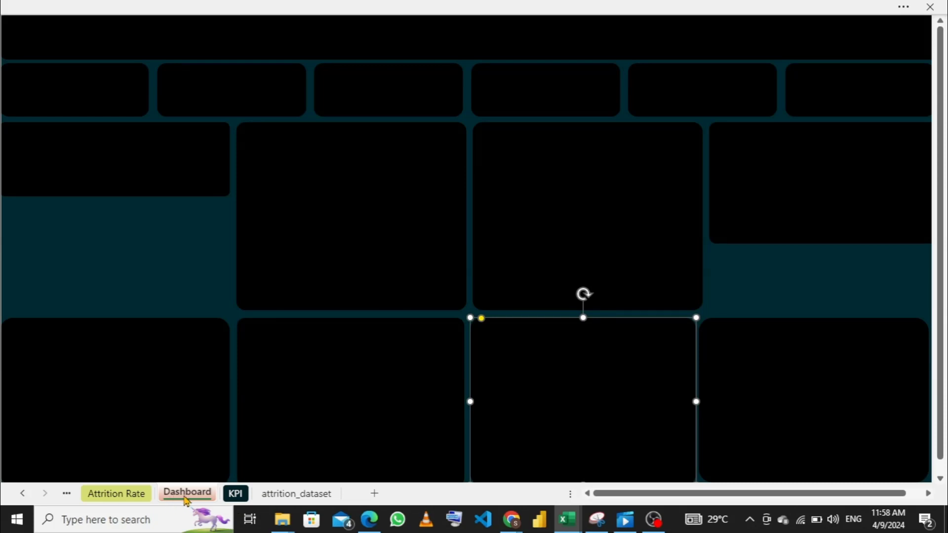
# - Review the Attrition Rate, Attrition By Salary Range and Attrition By Satisfaction Range sheets, and return to the Dashboard sheet
pyautogui.click(124, 500)
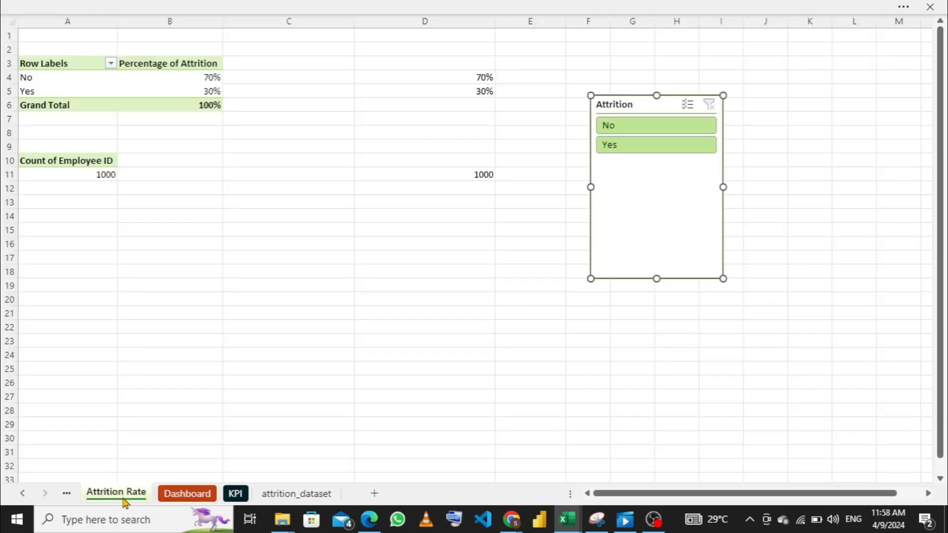
pyautogui.click(64, 495)
pyautogui.click(94, 499)
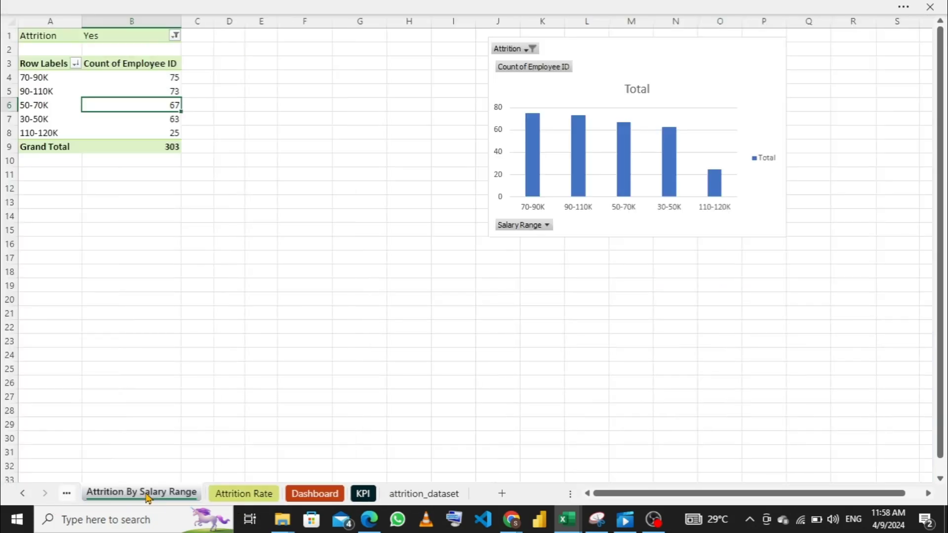
pyautogui.click(67, 493)
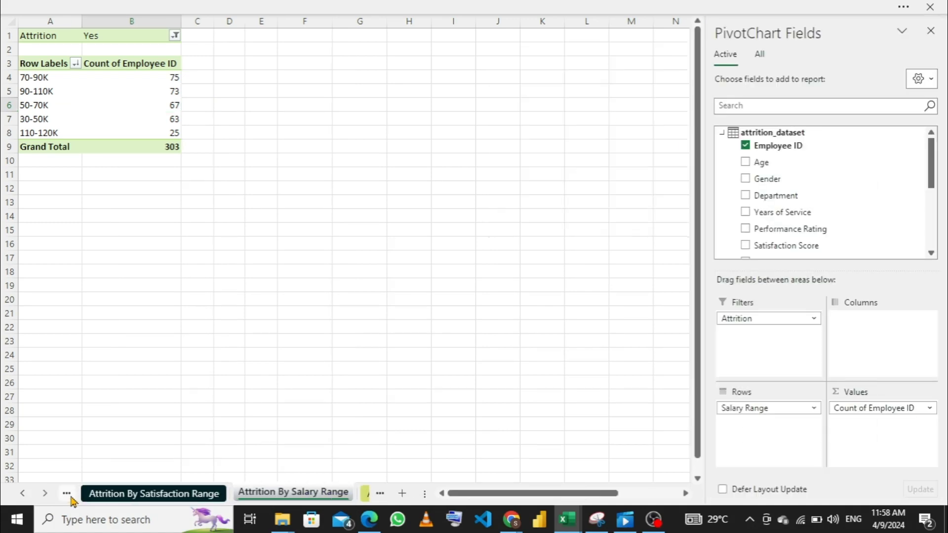
pyautogui.click(286, 201)
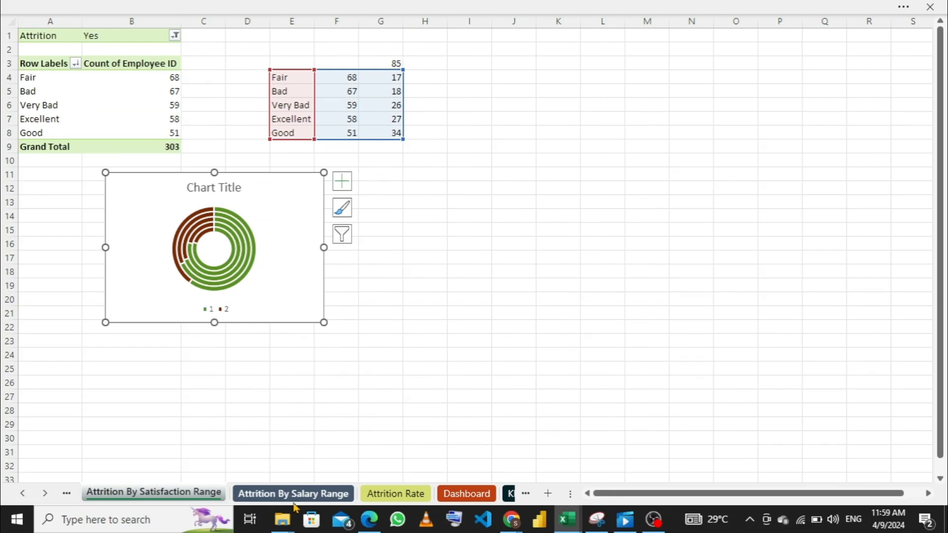
pyautogui.click(337, 495)
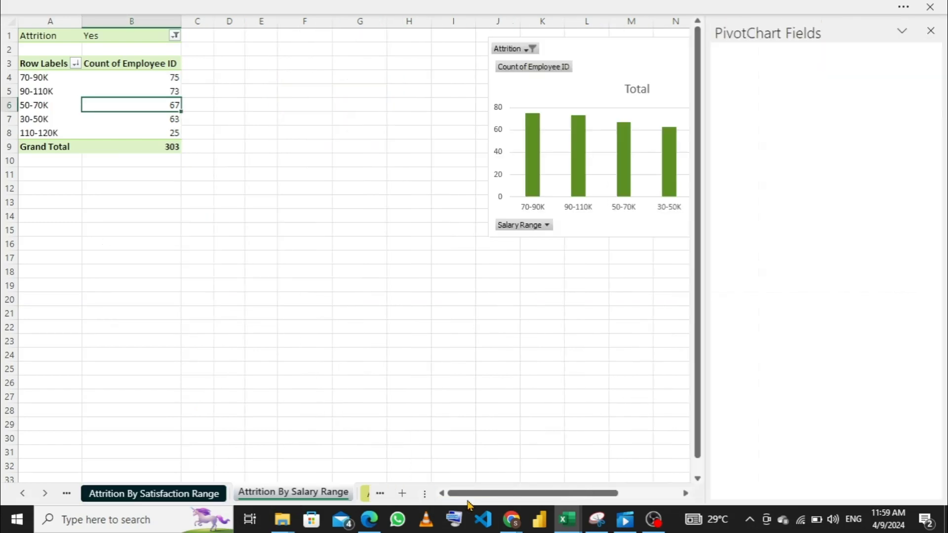
pyautogui.click(362, 494)
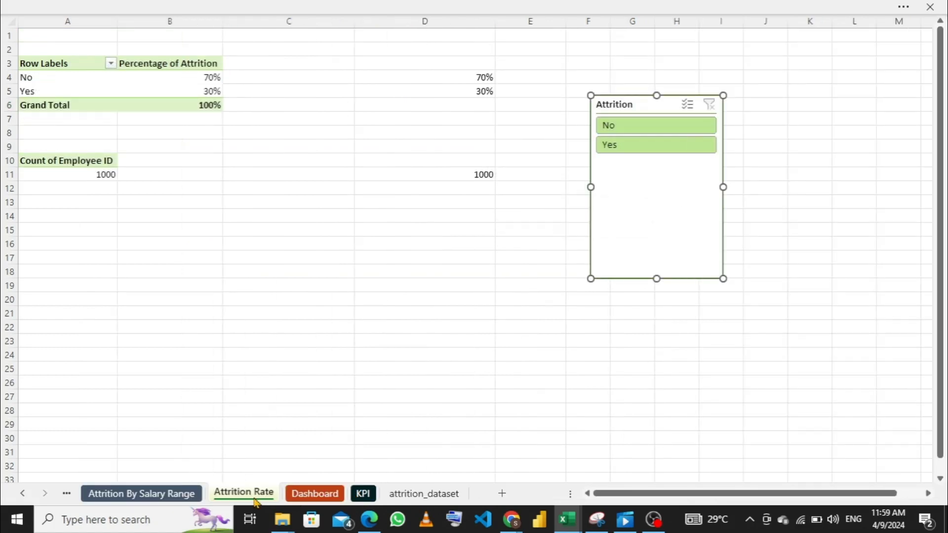
pyautogui.click(305, 495)
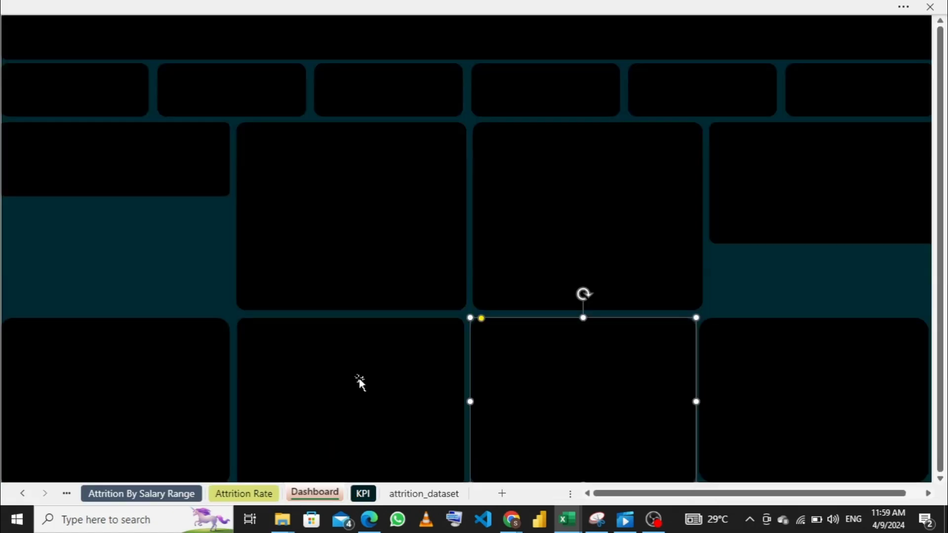
# - Copy the doughnut chart from the Attrition By Satisfaction Range sheet into the Dashboard's lower-row third panel and delete its legend
pyautogui.click(158, 495)
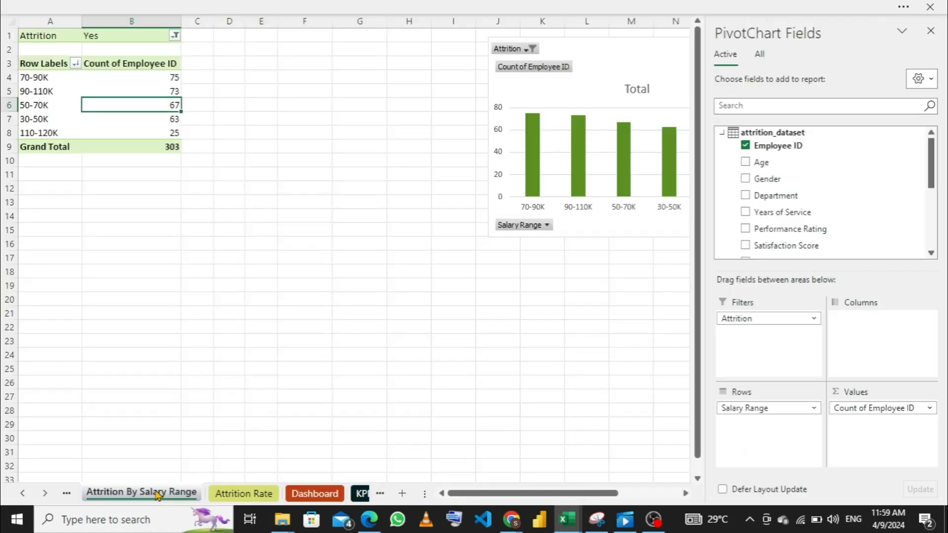
pyautogui.click(67, 493)
pyautogui.click(129, 496)
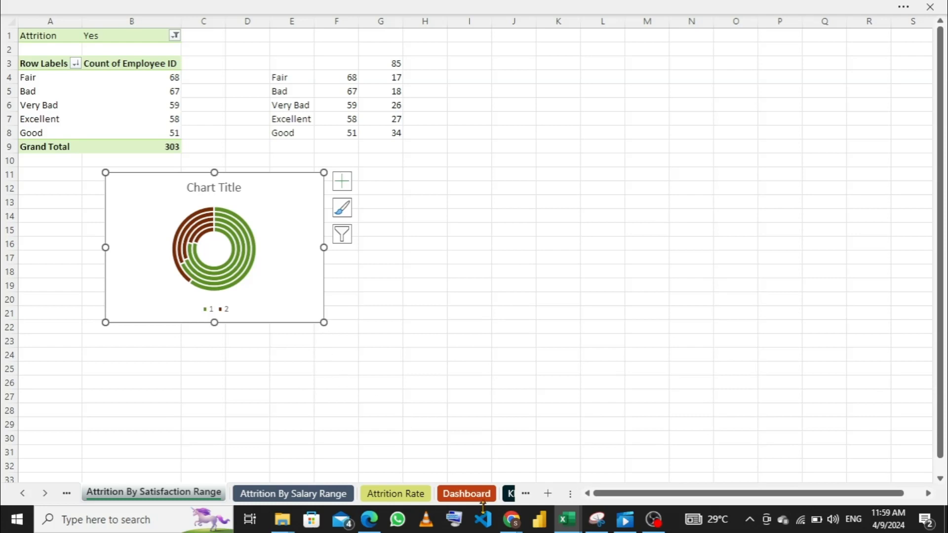
pyautogui.click(470, 495)
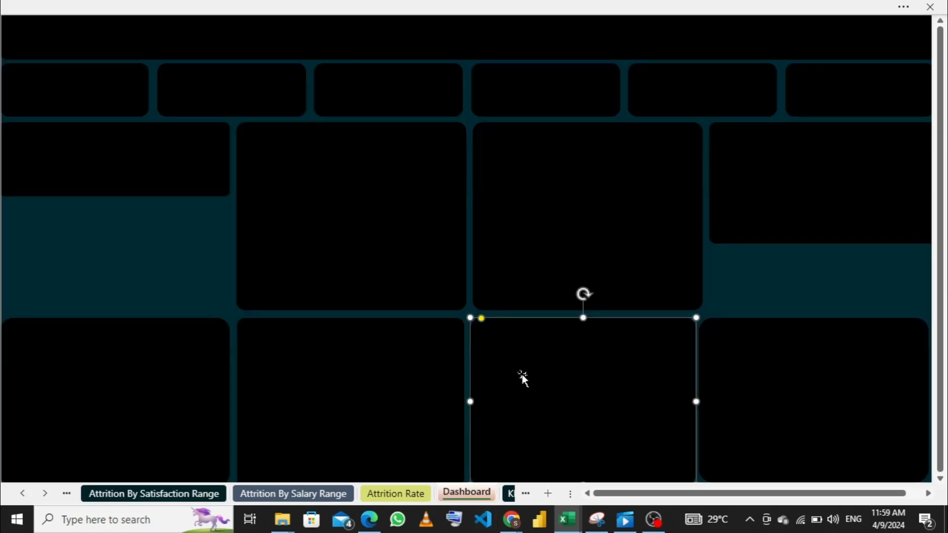
pyautogui.hotkey('ctrl', 'v')
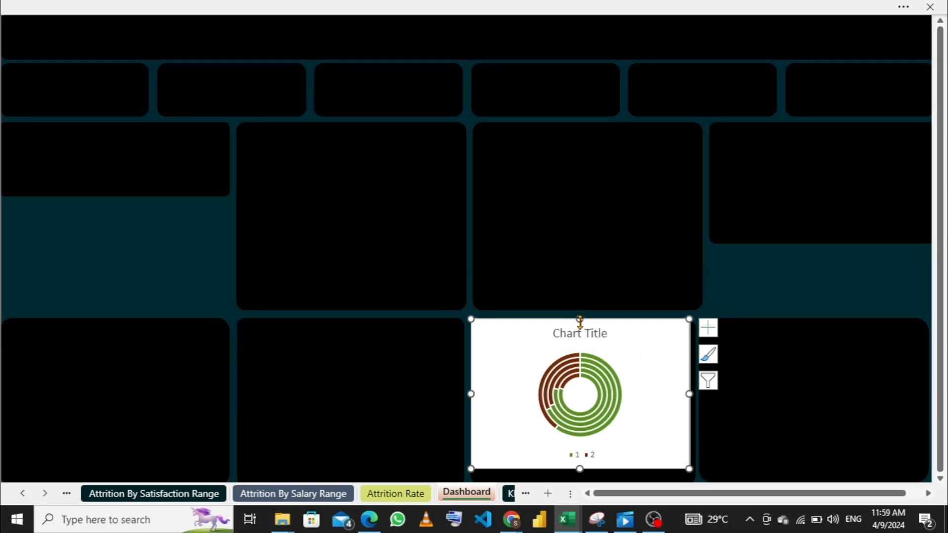
pyautogui.click(586, 459)
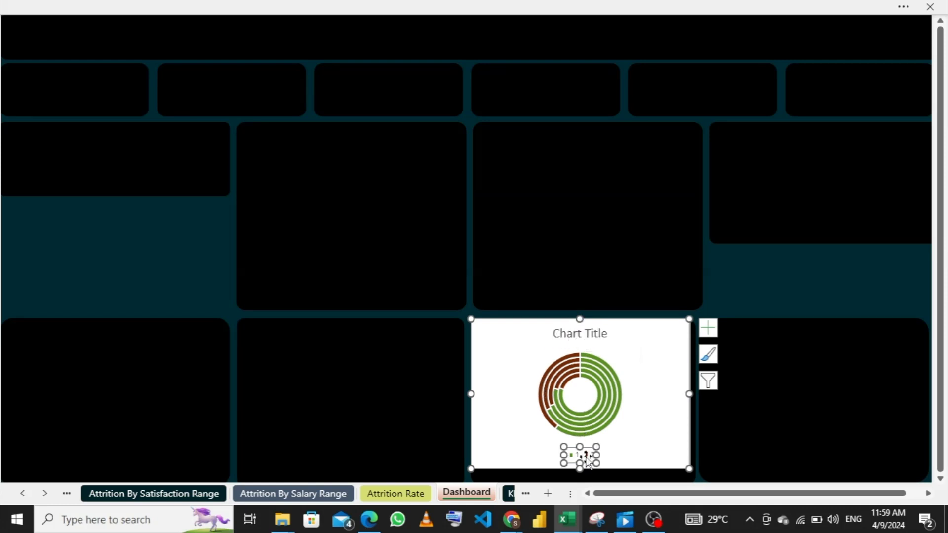
pyautogui.press('Delete')
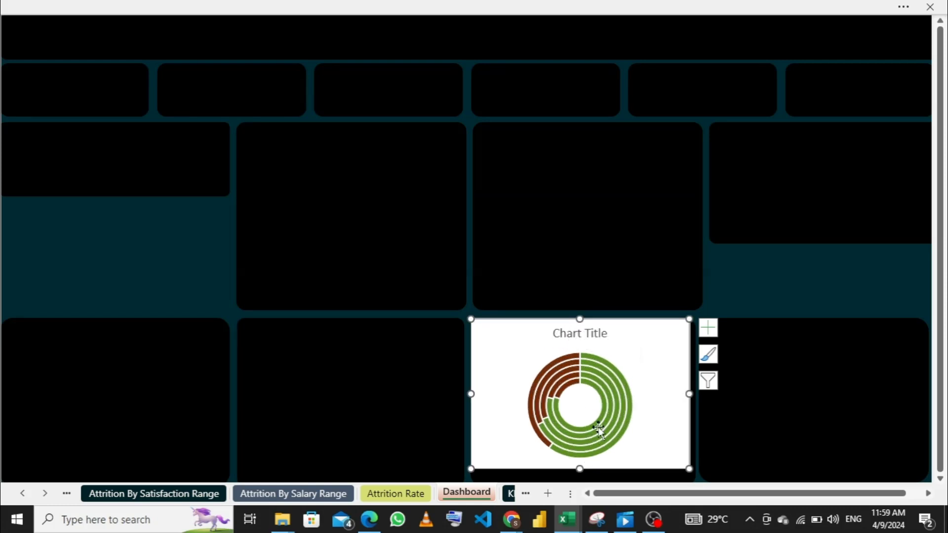
pyautogui.click(592, 334)
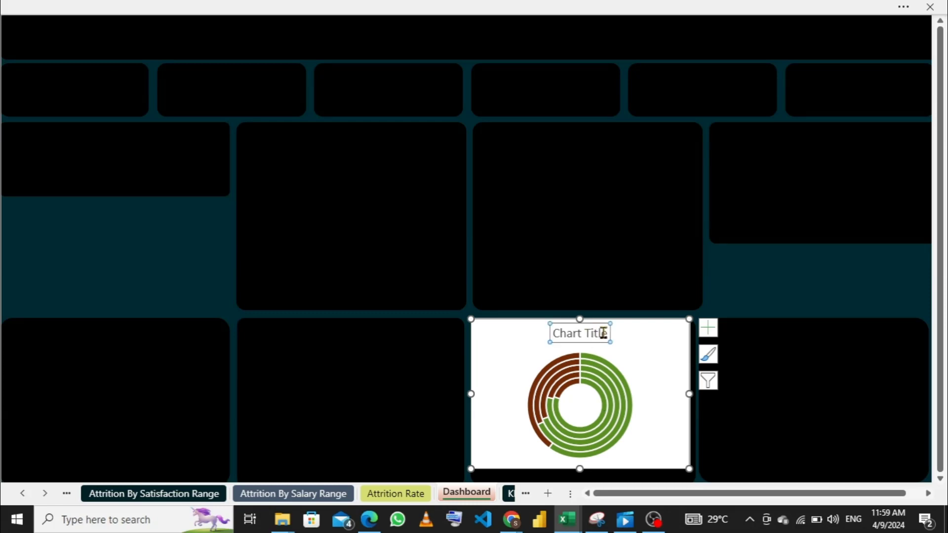
pyautogui.press('Delete')
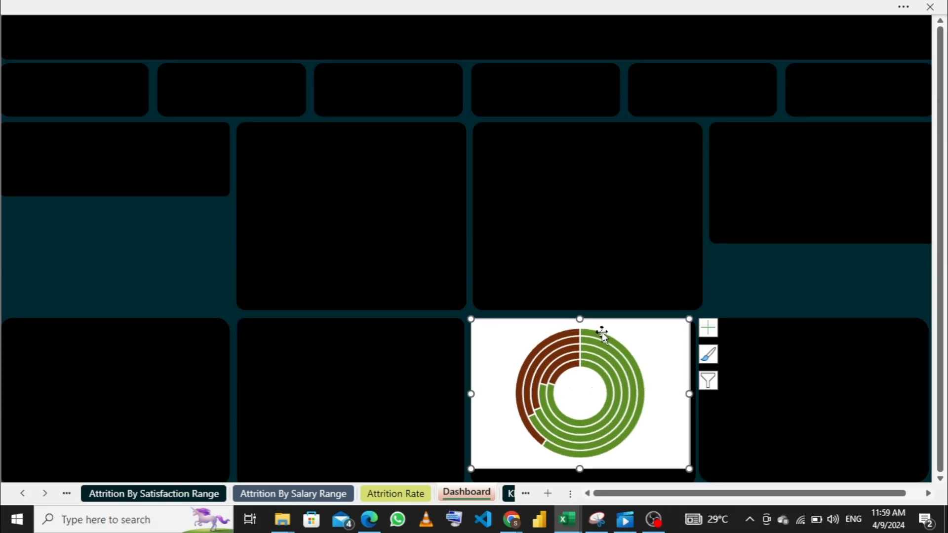
pyautogui.moveTo(580, 334)
pyautogui.hotkey('ctrl', 'z')
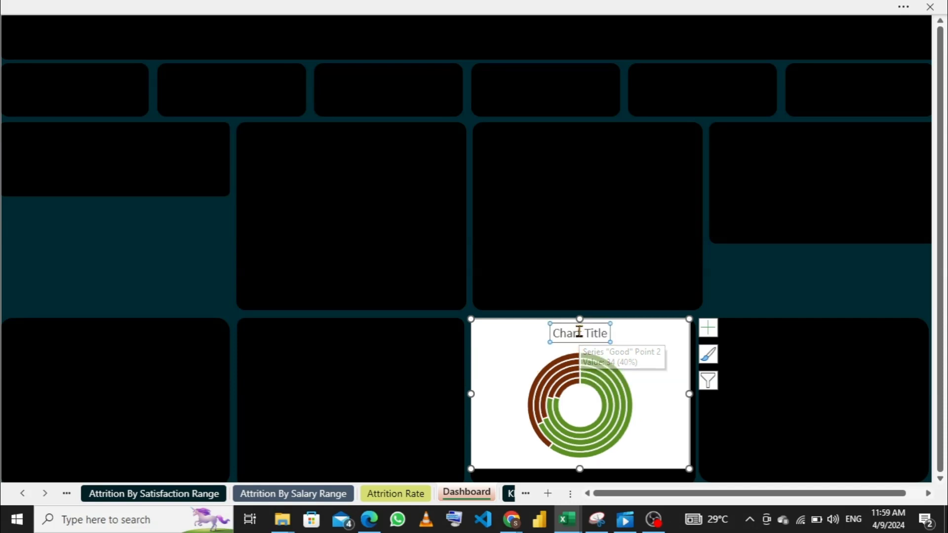
# - Change the doughnut chart's title to "Attrition By Satisfaction"
pyautogui.moveTo(607, 334); pyautogui.dragTo(561, 336)
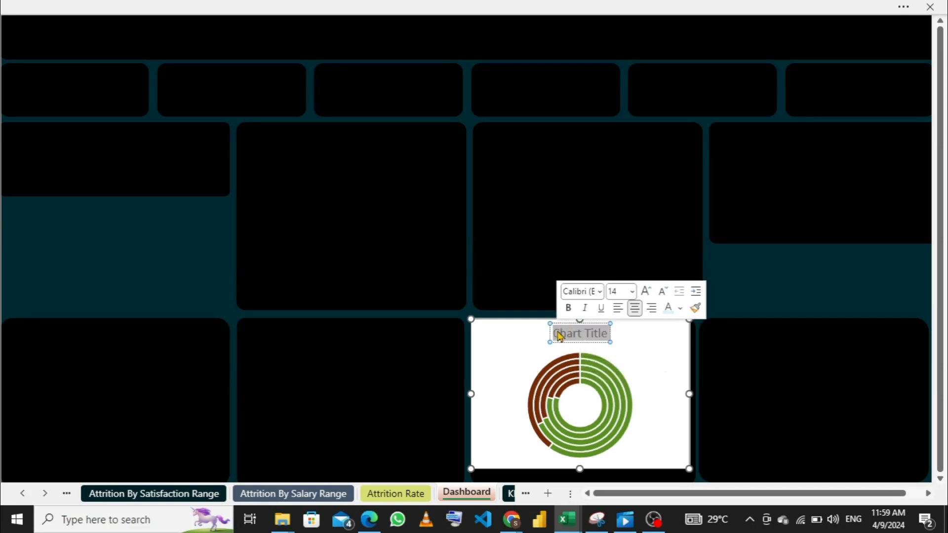
pyautogui.write('At')
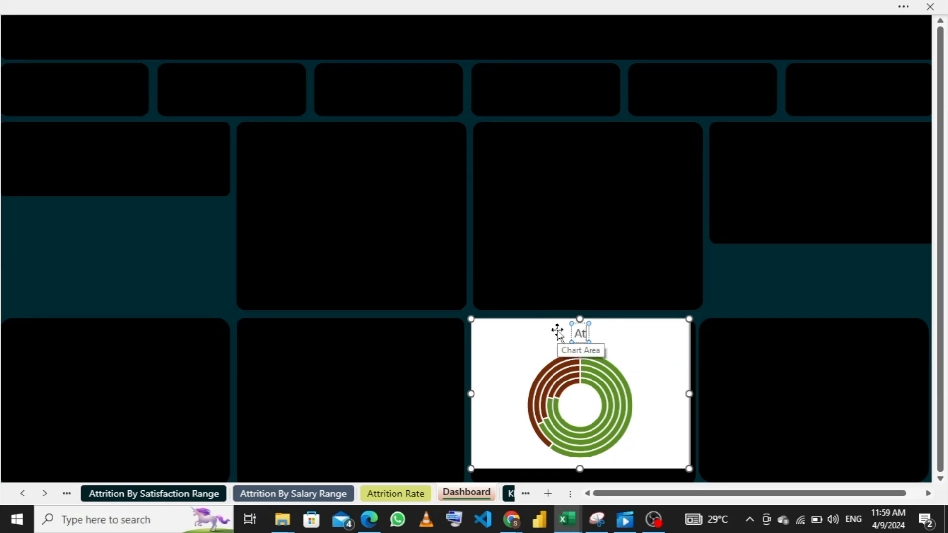
pyautogui.write('trition')
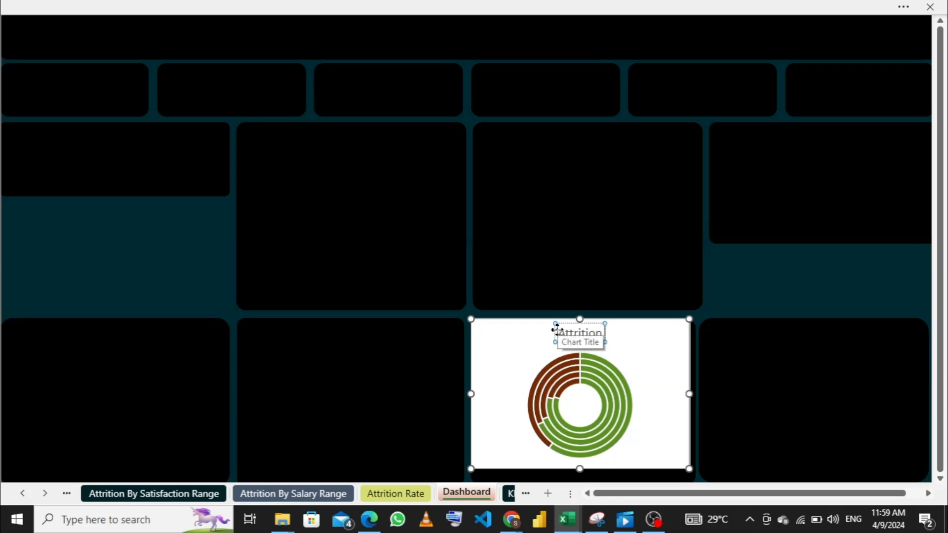
pyautogui.write(' By')
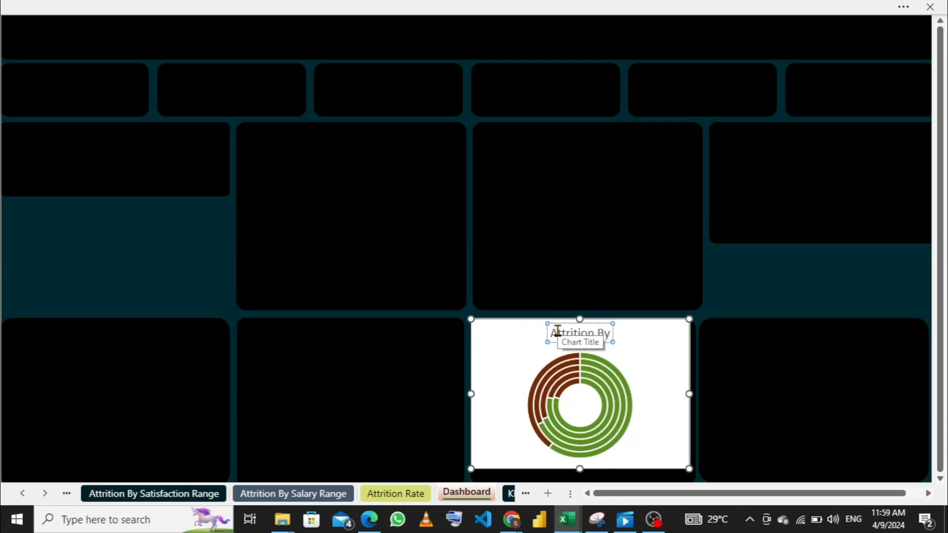
pyautogui.write(' Sati')
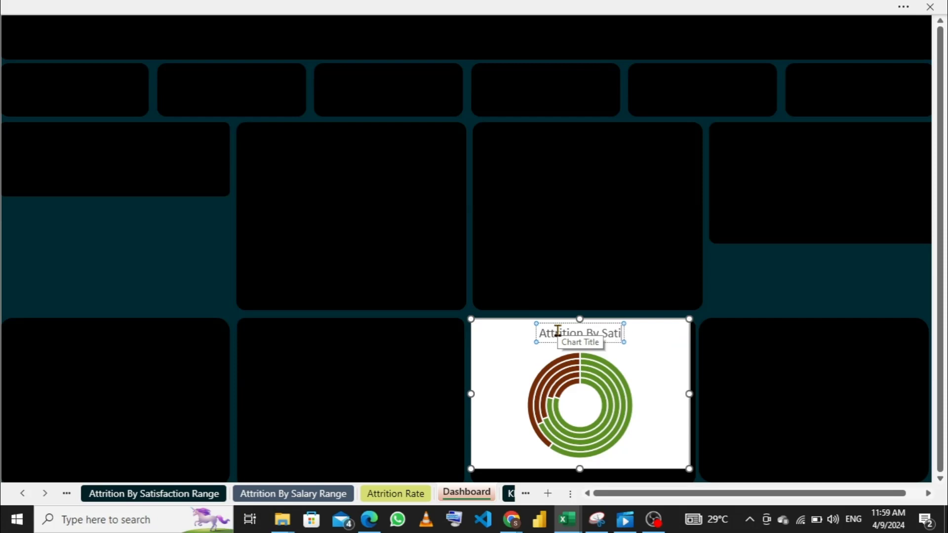
pyautogui.write('sfac')
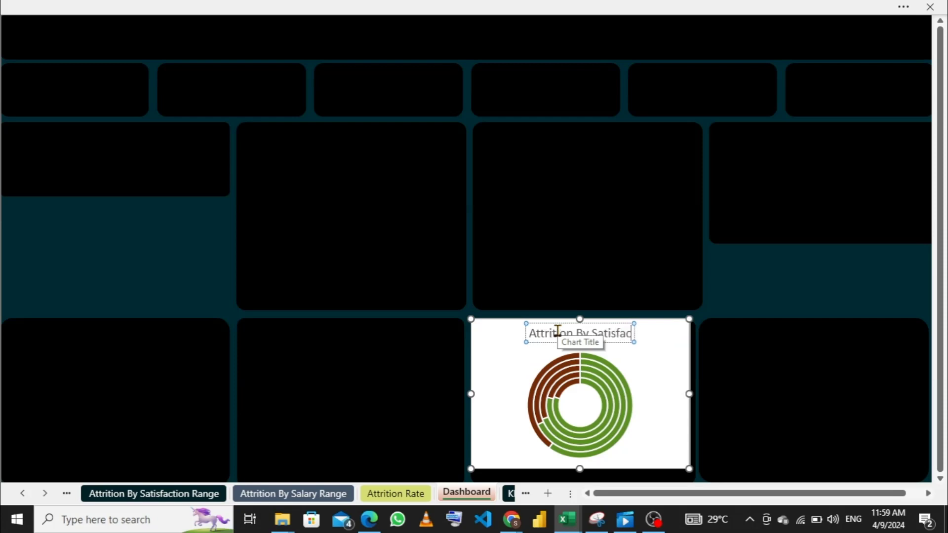
pyautogui.write('tion')
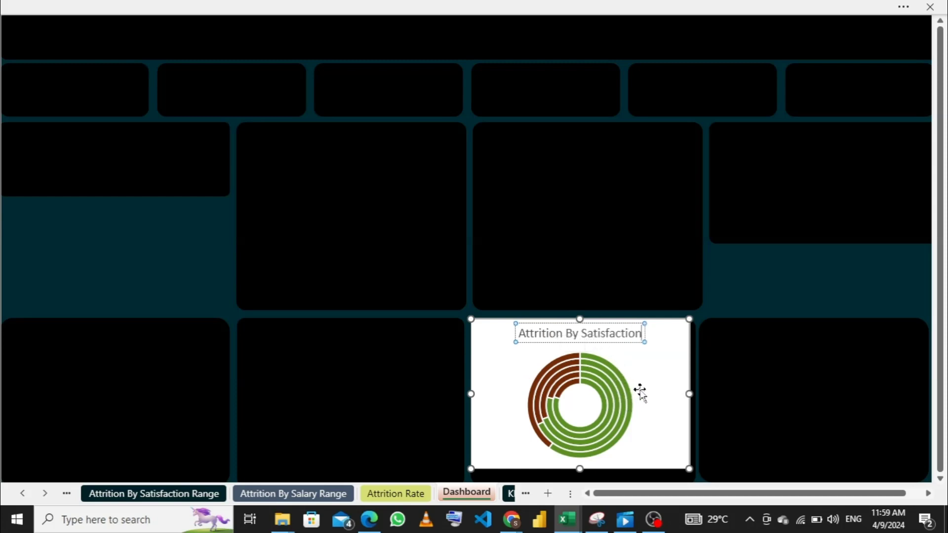
pyautogui.click(645, 372)
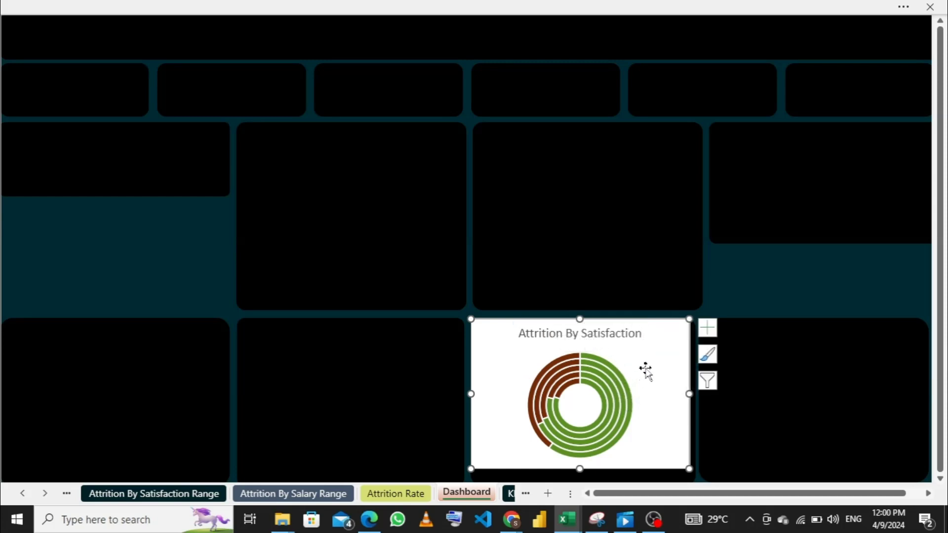
# - Narrow the doughnut chart from both sides and position it inside the lower row's third panel
pyautogui.moveTo(665, 388); pyautogui.dragTo(658, 393)
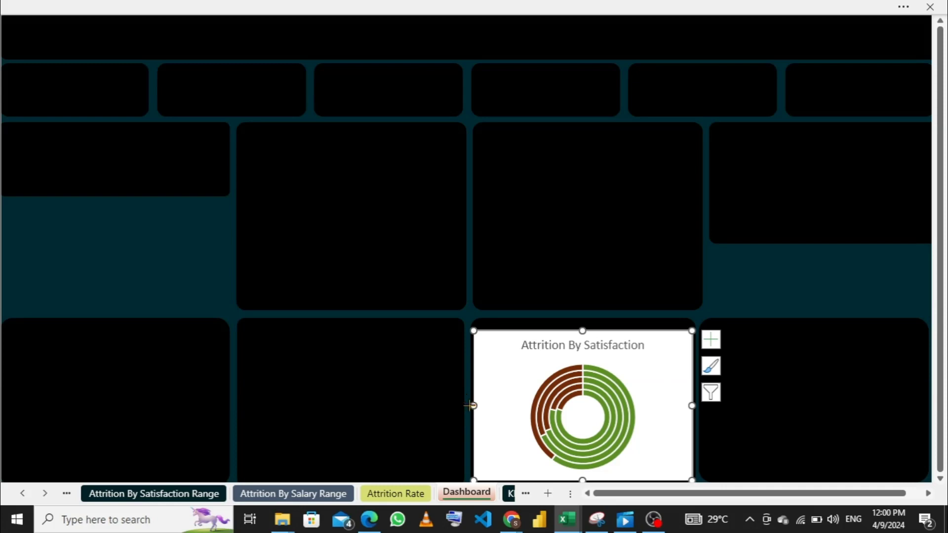
pyautogui.moveTo(469, 406); pyautogui.dragTo(485, 406)
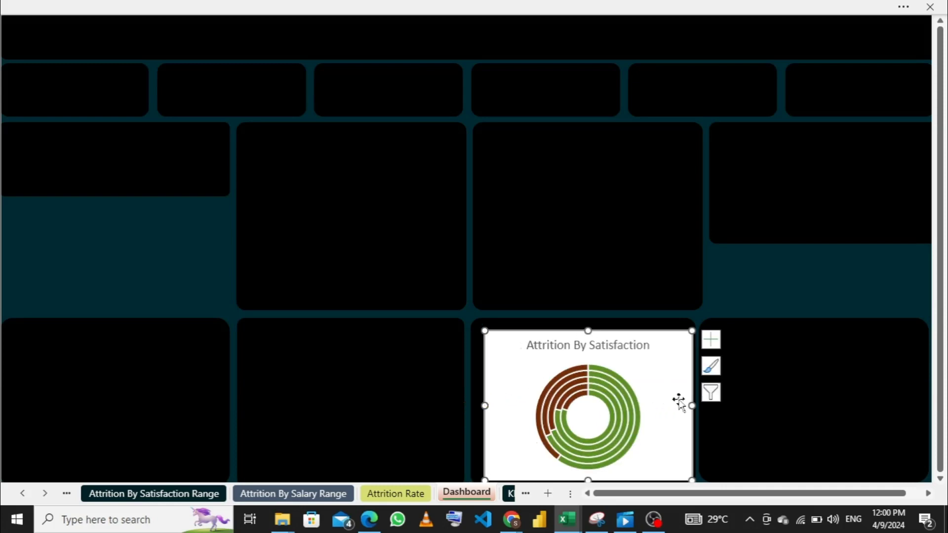
pyautogui.moveTo(692, 406); pyautogui.dragTo(671, 406)
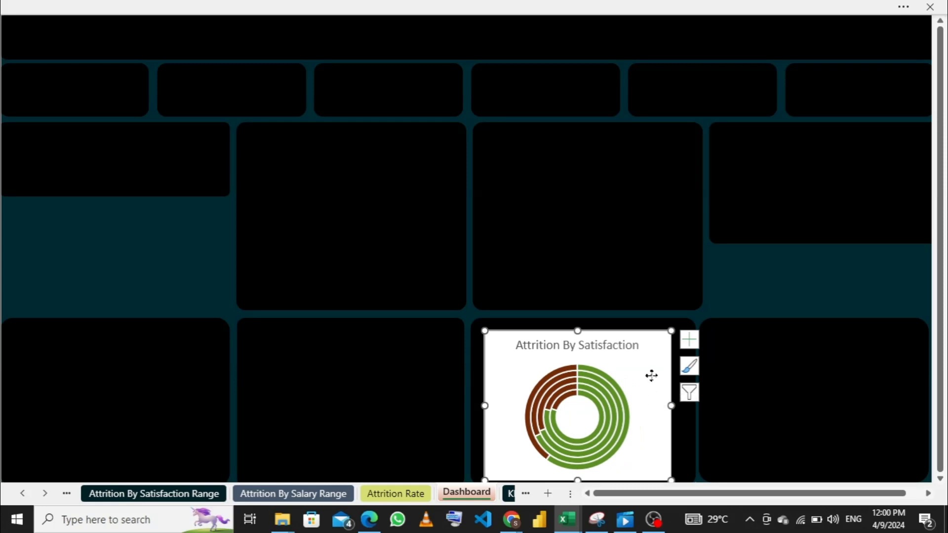
pyautogui.moveTo(650, 374); pyautogui.dragTo(655, 376)
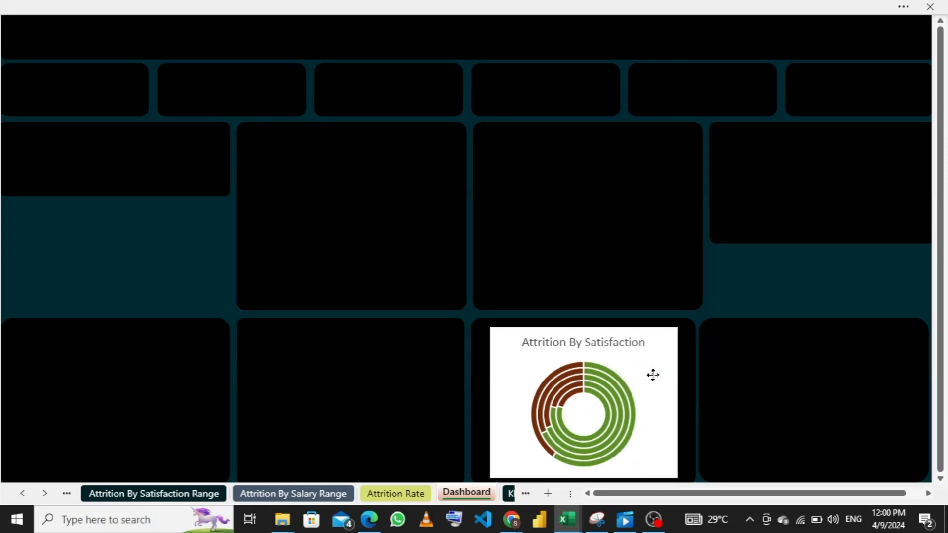
pyautogui.click(653, 376)
# - Set the doughnut chart's area to No Fill and No Outline
pyautogui.rightClick(660, 365)
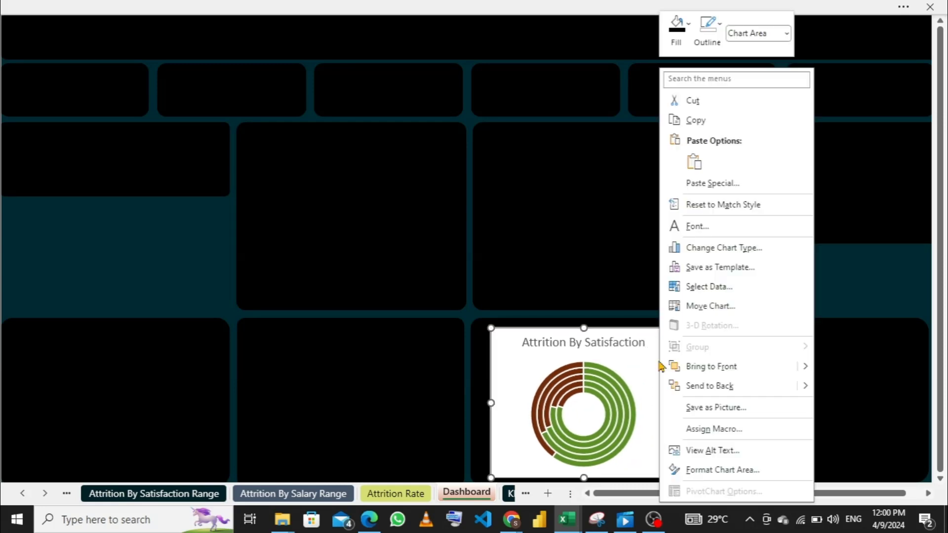
pyautogui.click(680, 38)
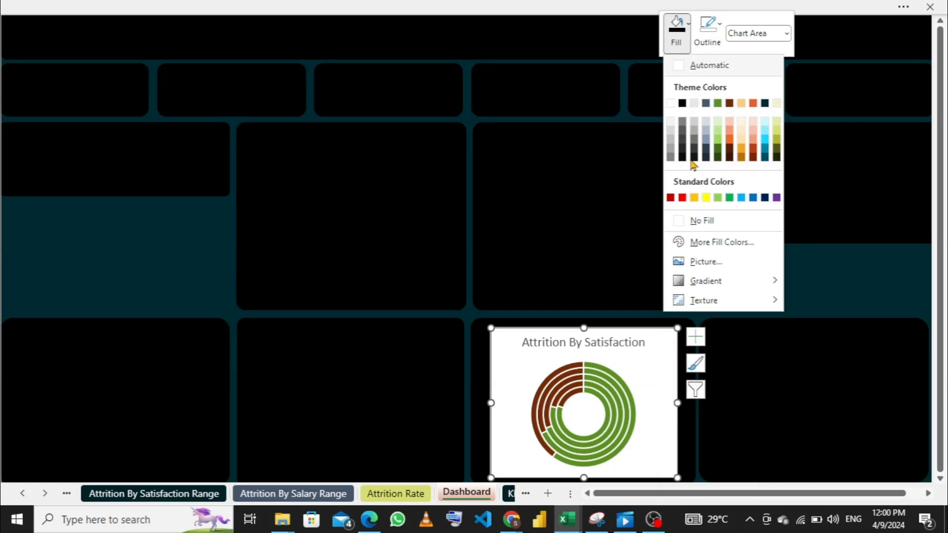
pyautogui.click(685, 221)
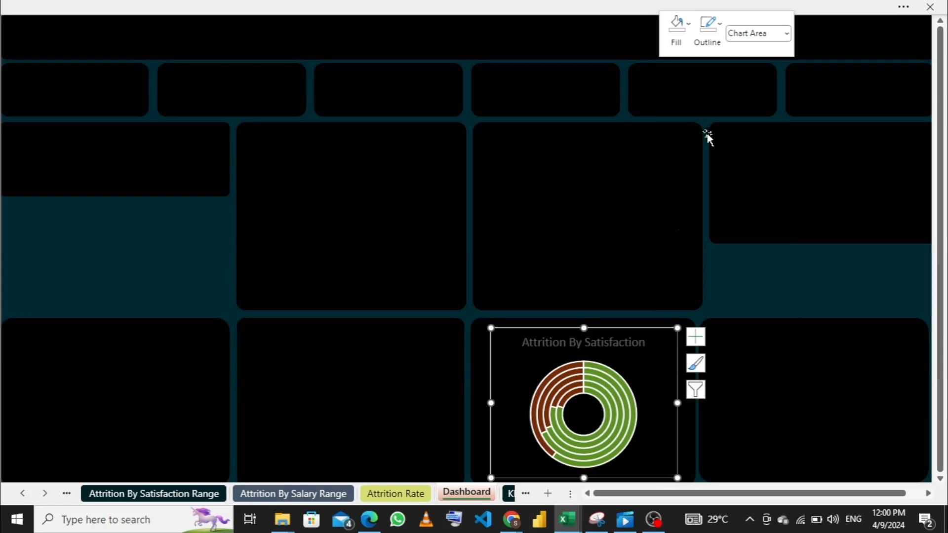
pyautogui.click(714, 42)
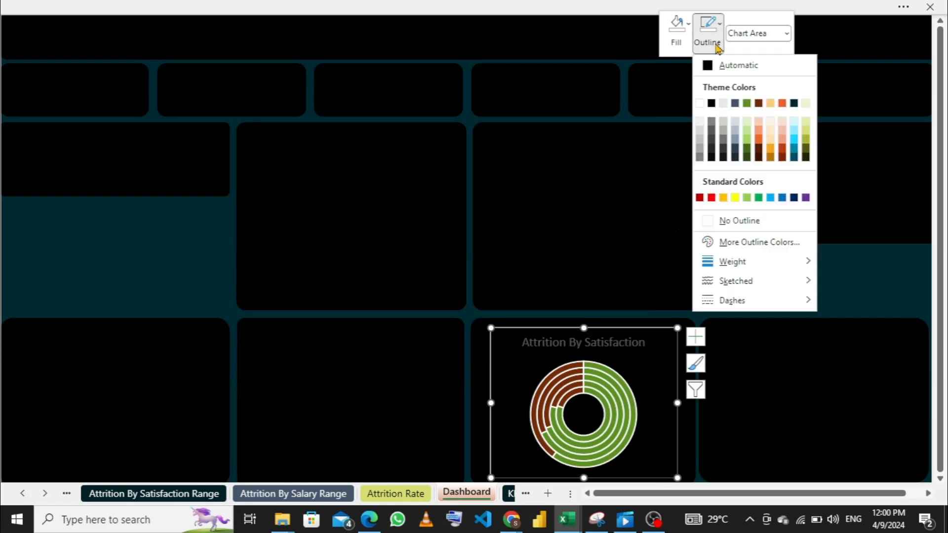
pyautogui.click(711, 222)
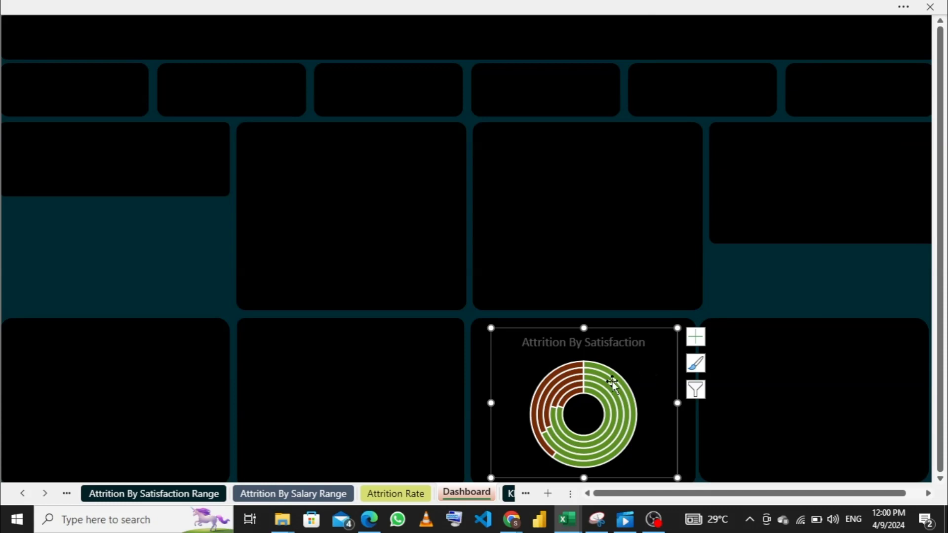
# - Shrink the doughnut chart's width to about half of its panel and extend its left edge to the panel's left side
pyautogui.moveTo(607, 372)
pyautogui.moveTo(677, 403); pyautogui.dragTo(597, 402)
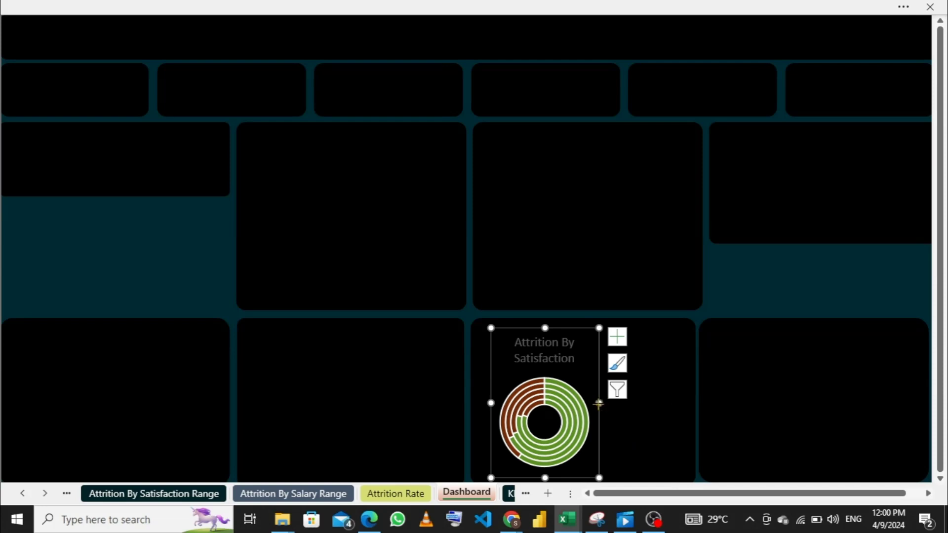
pyautogui.moveTo(599, 404); pyautogui.dragTo(581, 404)
pyautogui.moveTo(490, 404); pyautogui.dragTo(475, 404)
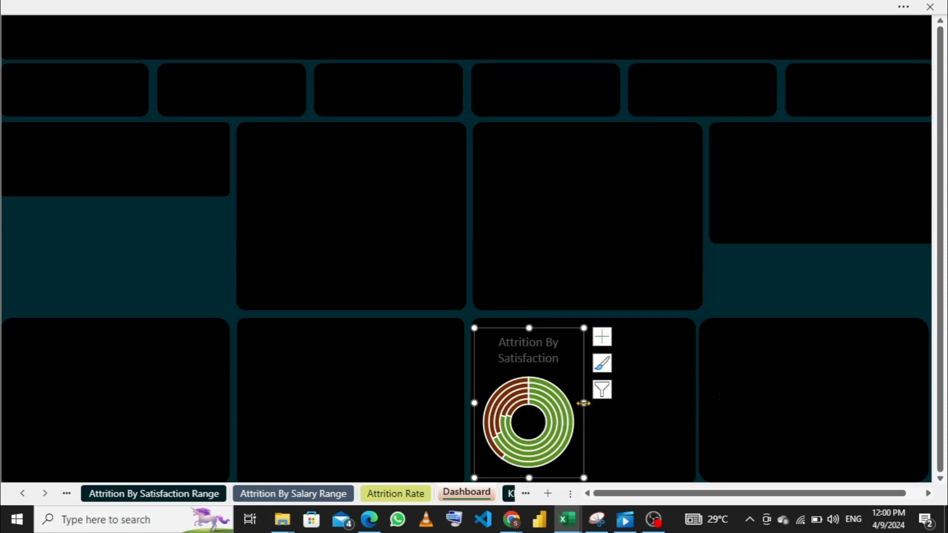
# - Set both the green and the brown slice of the doughnut's outermost ring, series "Good", to No Outline
pyautogui.click(555, 398)
pyautogui.rightClick(562, 398)
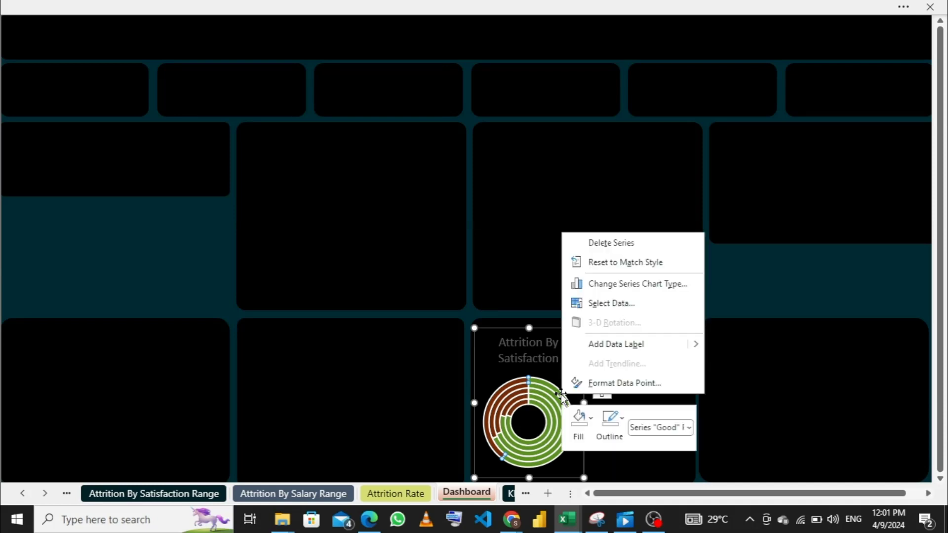
pyautogui.click(611, 424)
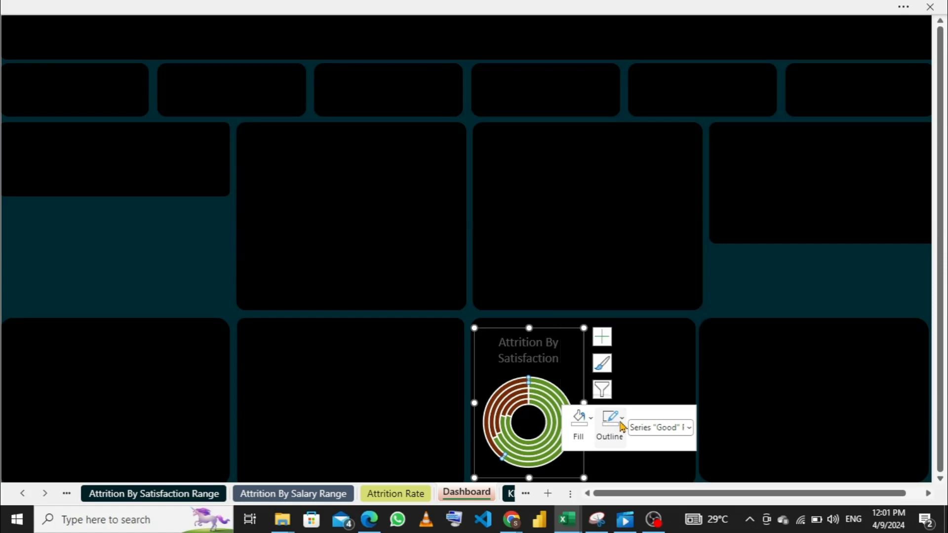
pyautogui.click(612, 318)
pyautogui.doubleClick(505, 387)
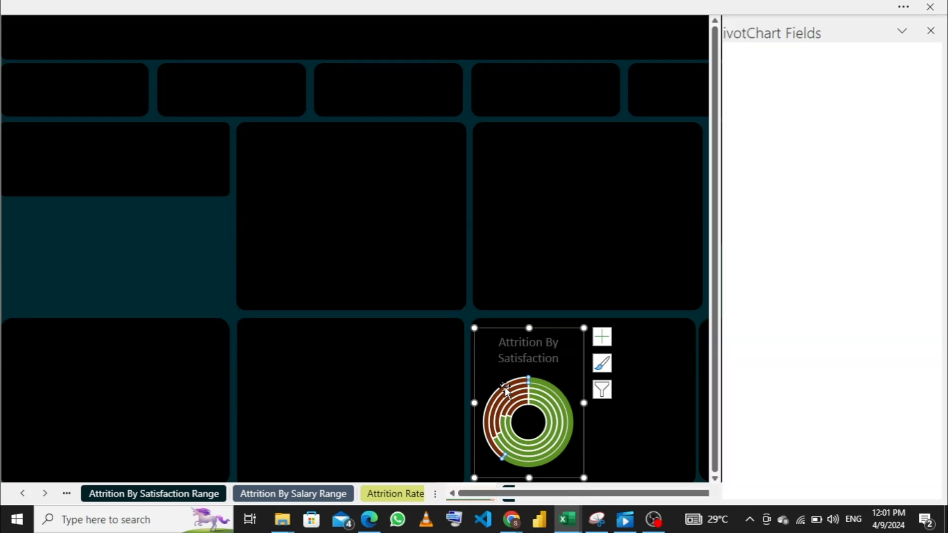
pyautogui.rightClick(505, 387)
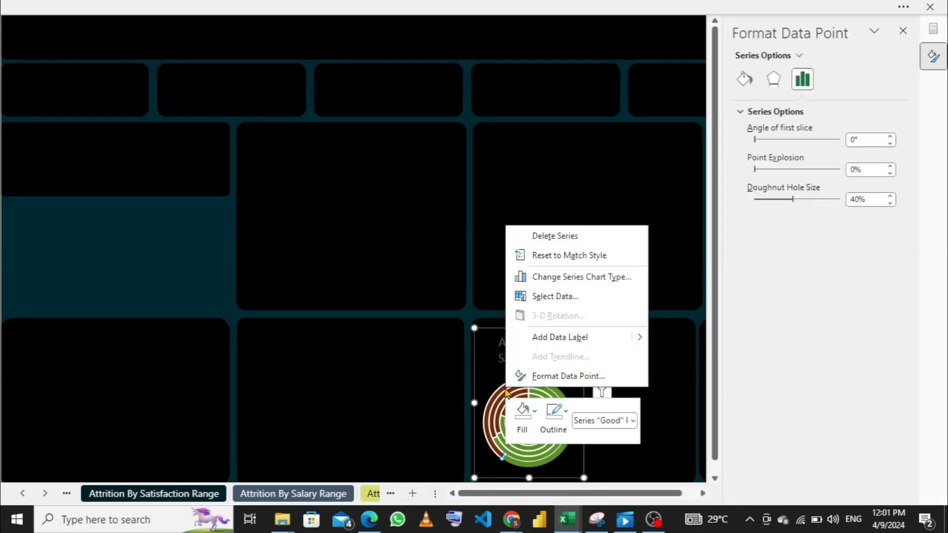
pyautogui.click(564, 422)
pyautogui.click(564, 421)
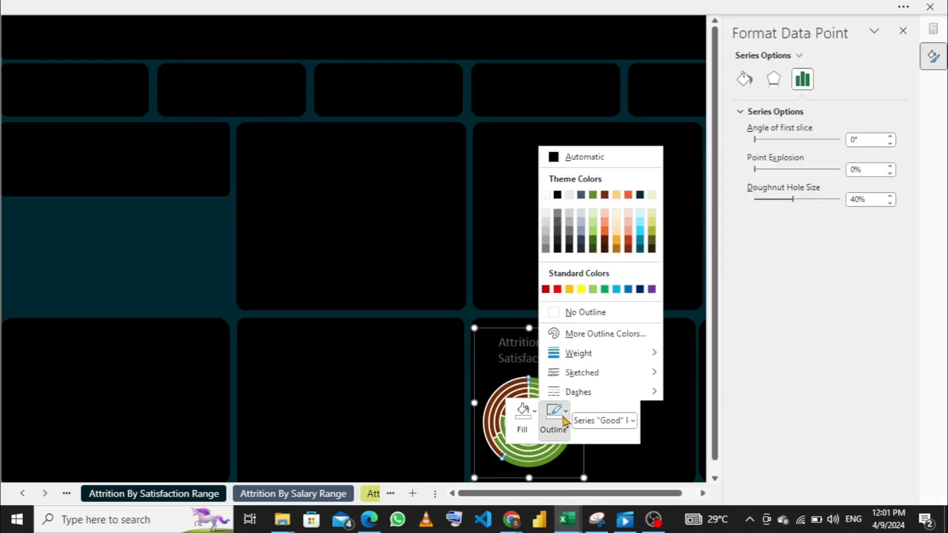
pyautogui.click(566, 311)
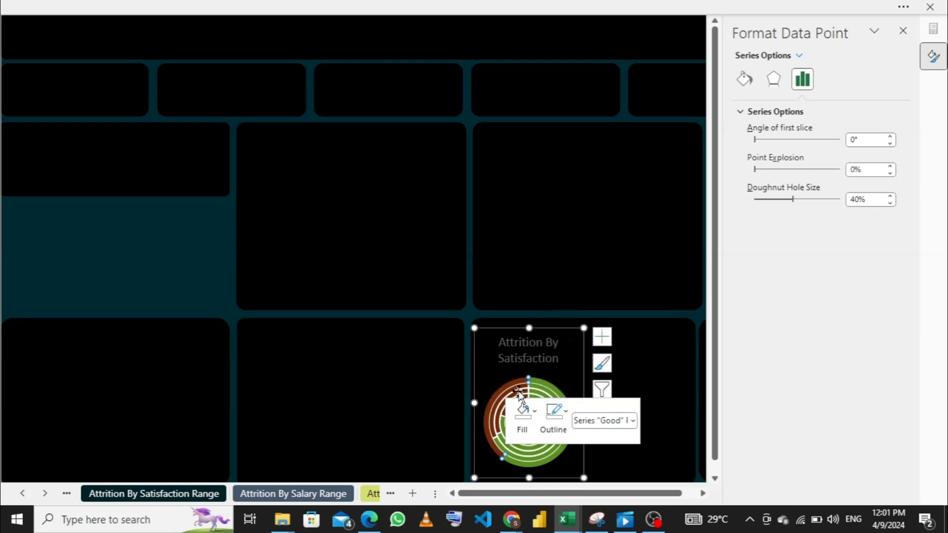
# - Set the doughnut's second ring from the outside, series "Excellent", to No Outline
pyautogui.click(521, 396)
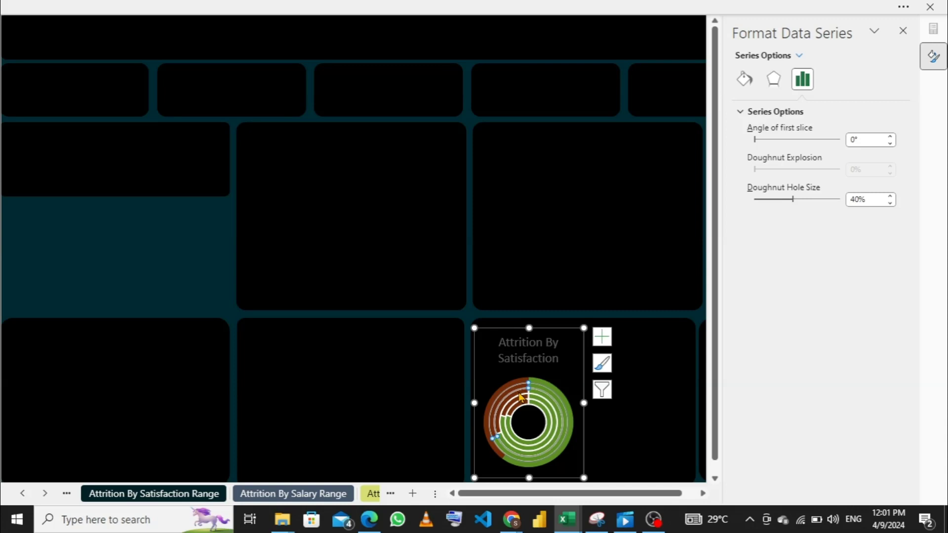
pyautogui.rightClick(520, 396)
pyautogui.click(572, 435)
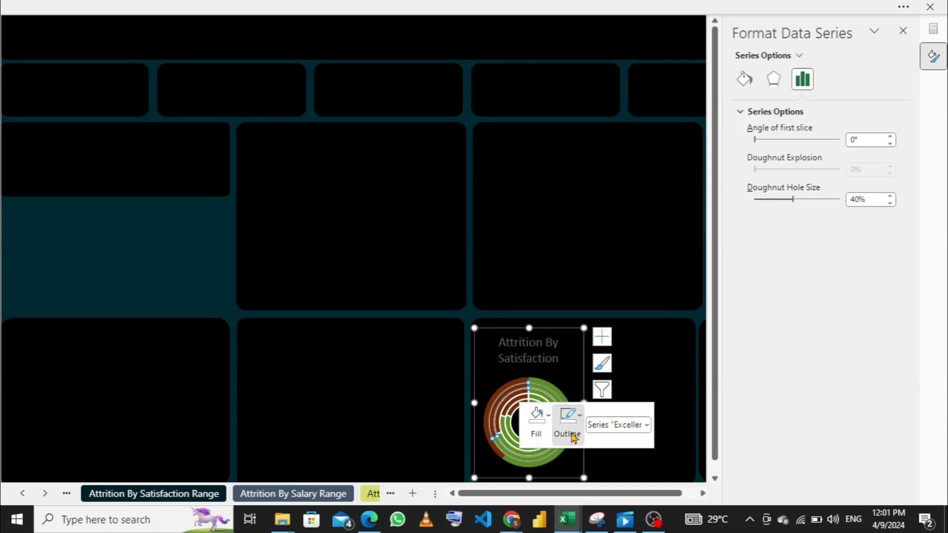
pyautogui.click(573, 437)
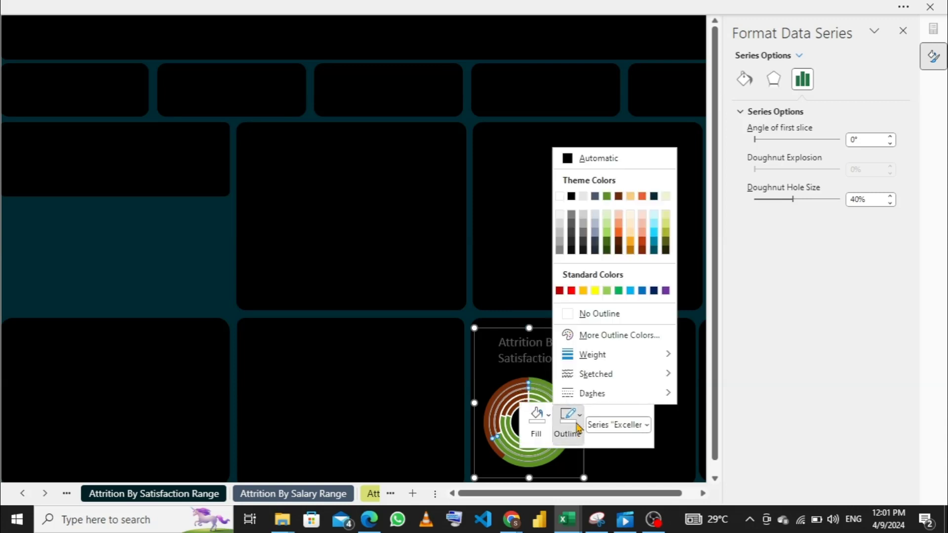
pyautogui.click(570, 316)
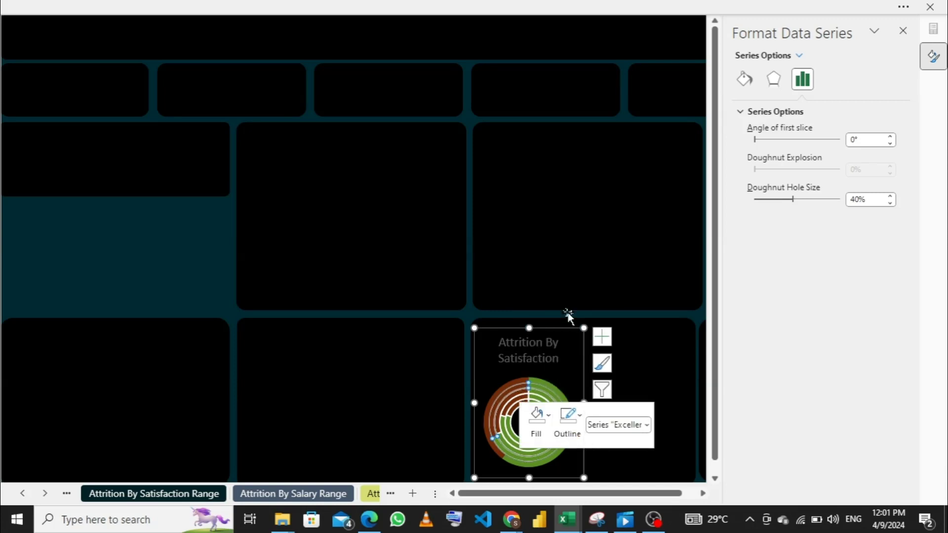
# - Remove the white outline from the doughnut ring of series "Bad" with No Outline
pyautogui.click(517, 407)
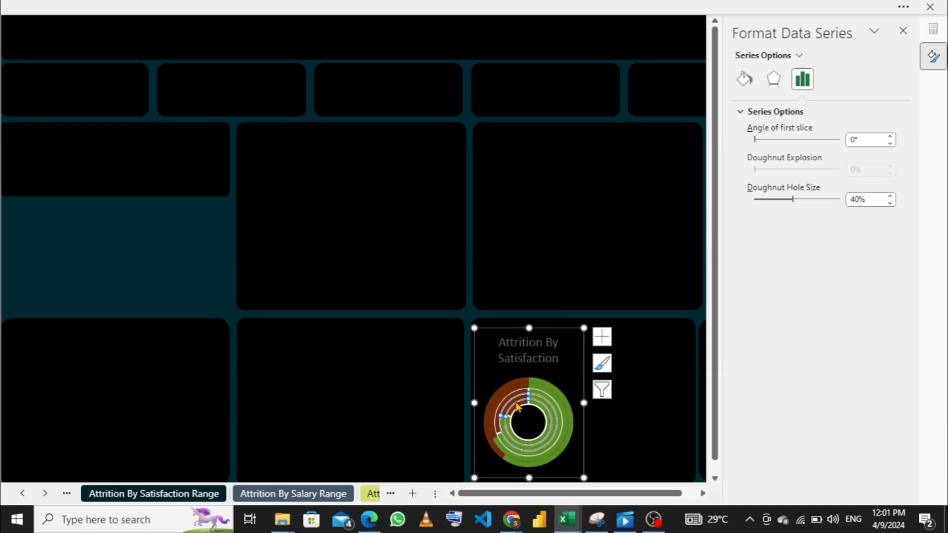
pyautogui.rightClick(518, 408)
pyautogui.click(566, 440)
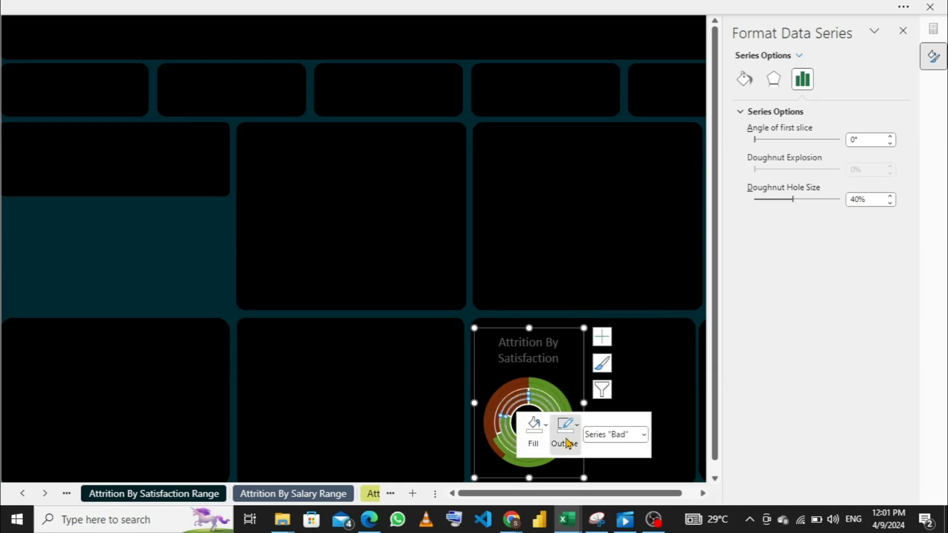
pyautogui.click(567, 441)
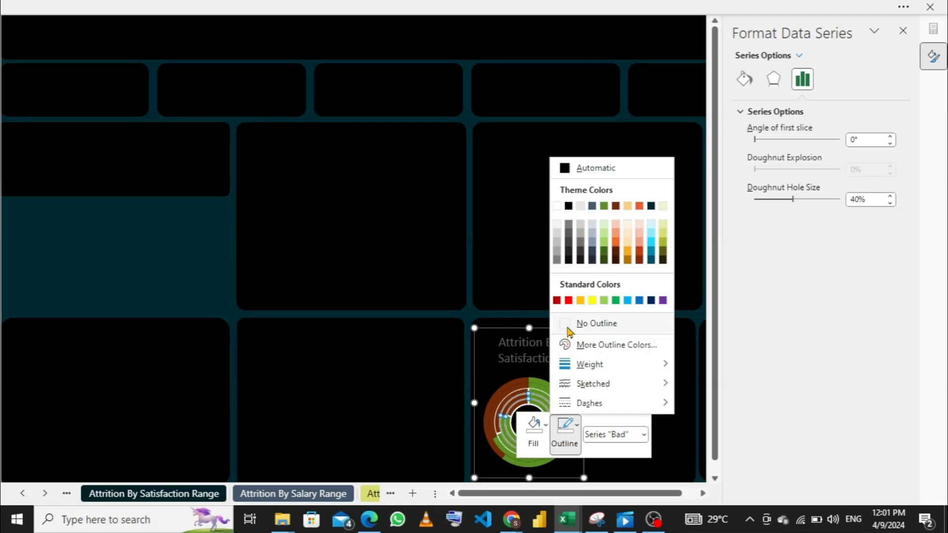
pyautogui.click(568, 330)
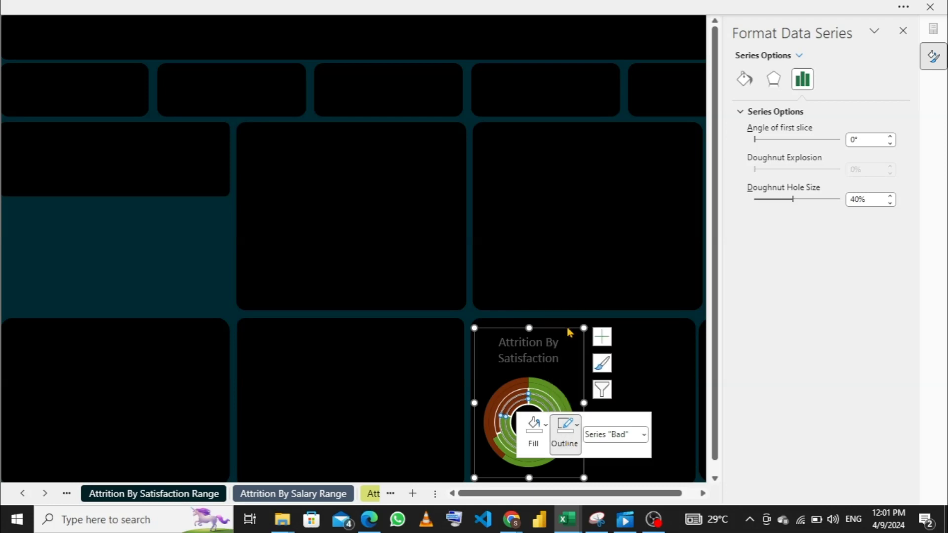
# - Set the doughnut's middle ring, series "Very Bad", to No Outline
pyautogui.click(524, 400)
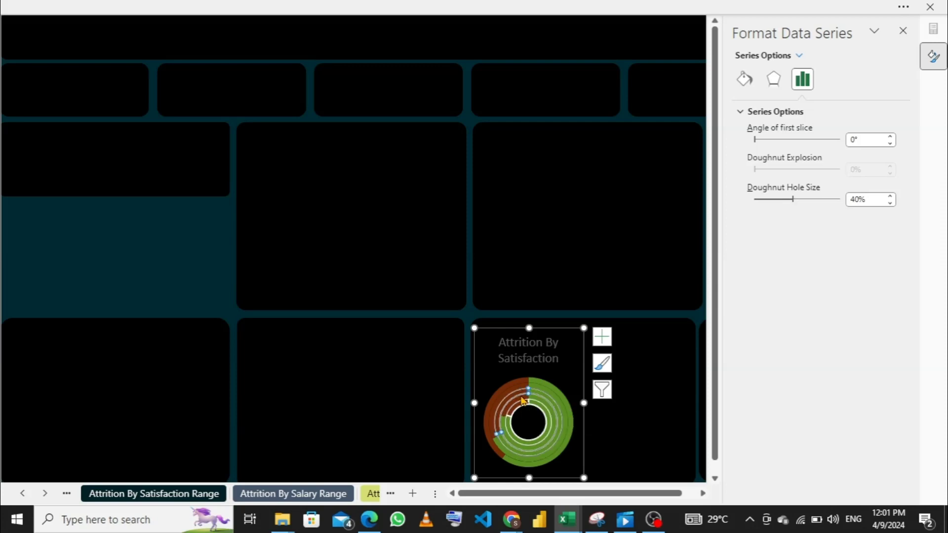
pyautogui.rightClick(525, 400)
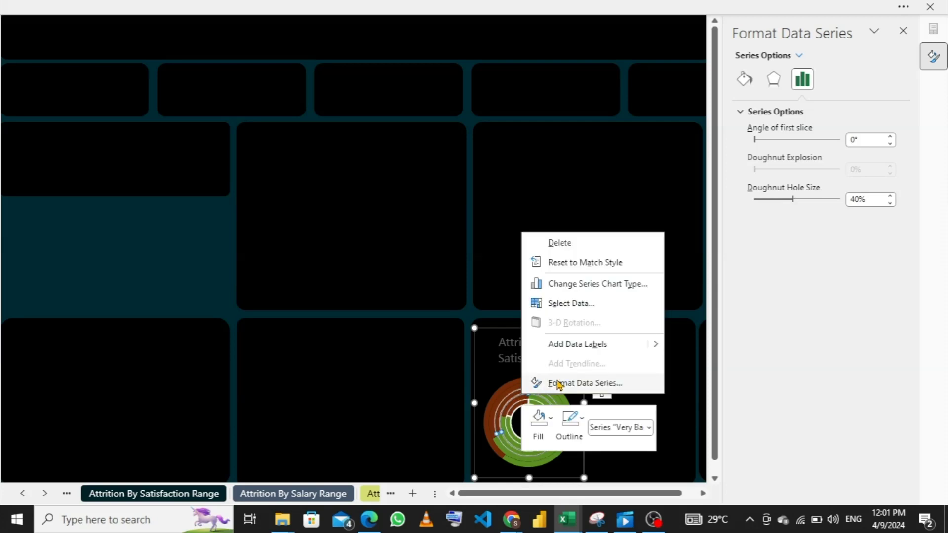
pyautogui.click(578, 421)
pyautogui.click(578, 420)
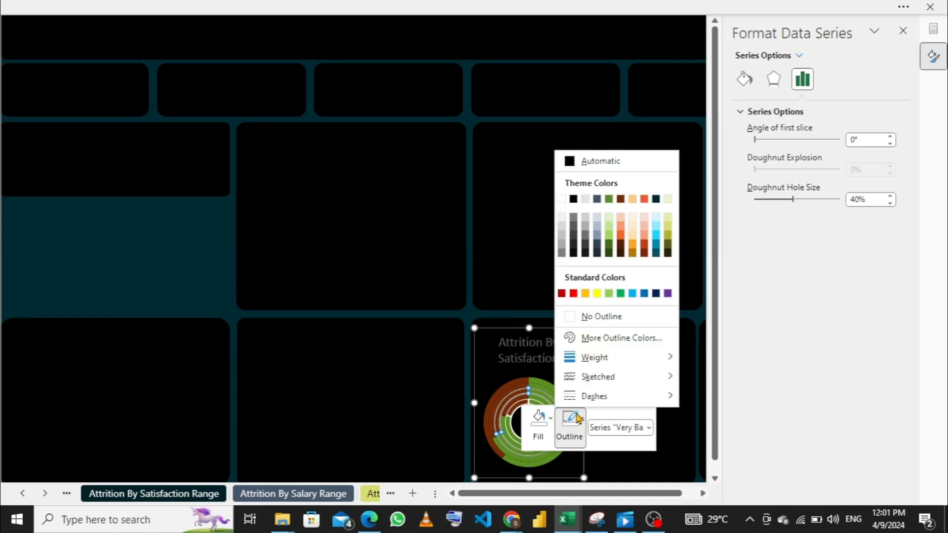
pyautogui.click(575, 317)
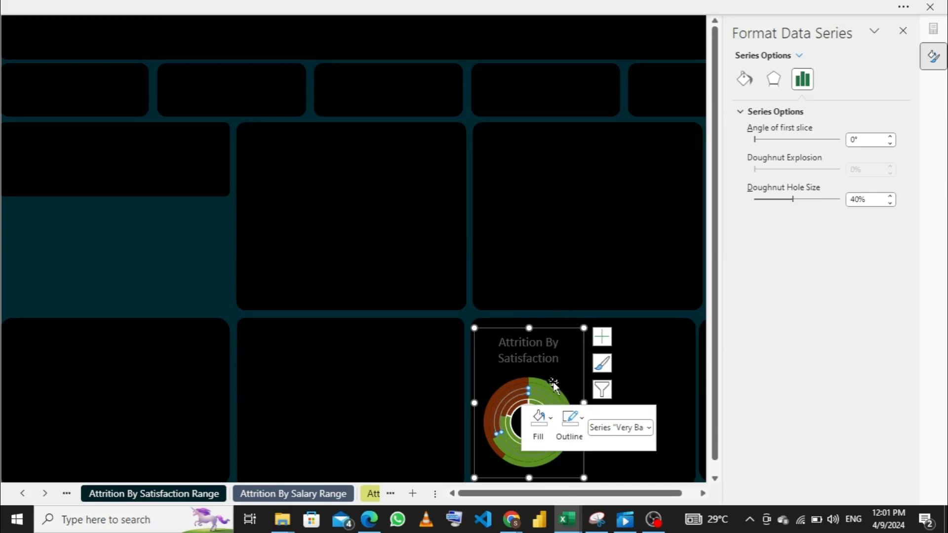
pyautogui.click(567, 367)
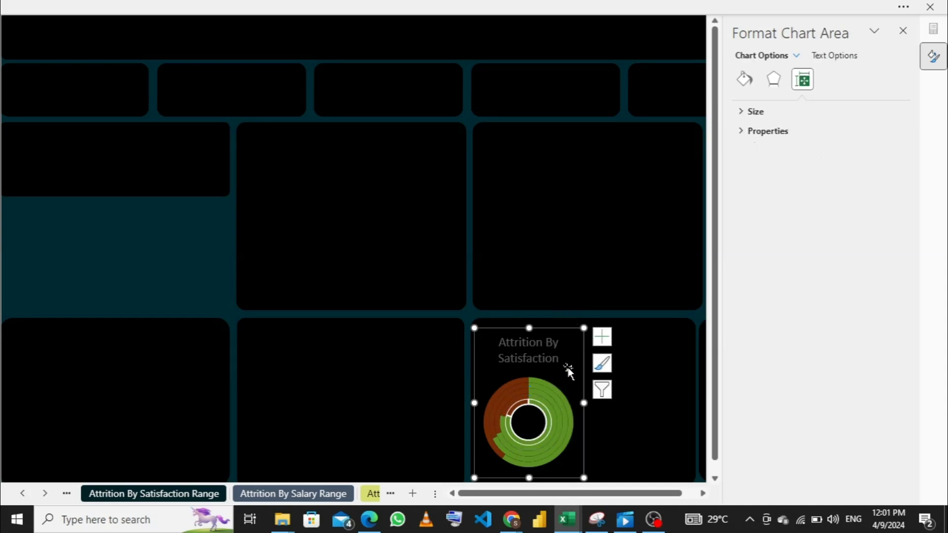
# - Set the doughnut's innermost ring, series "Fair", to No Outline
pyautogui.click(525, 407)
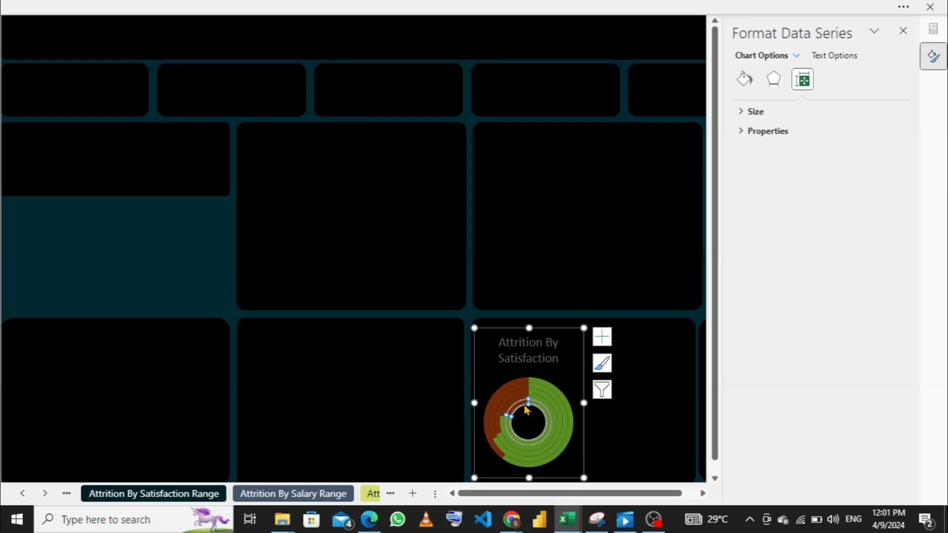
pyautogui.rightClick(525, 409)
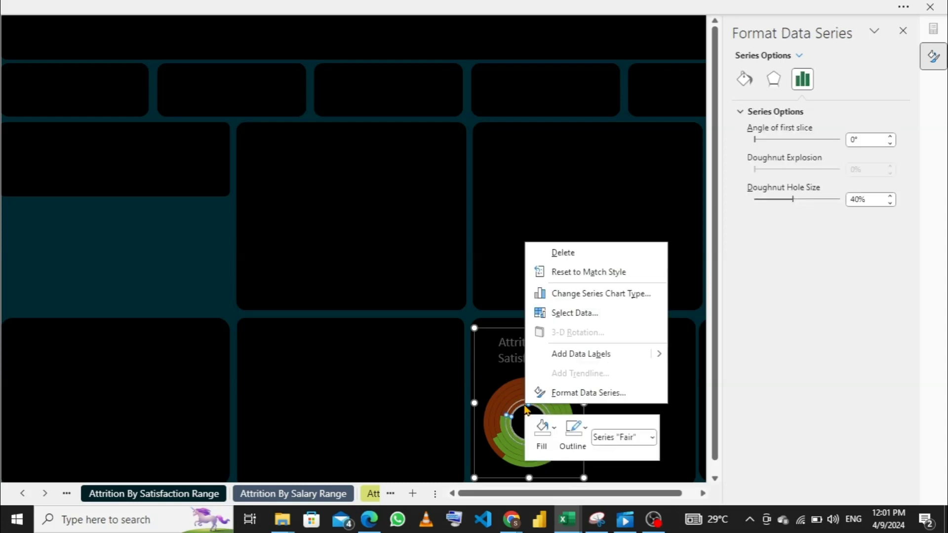
pyautogui.click(584, 441)
pyautogui.click(586, 438)
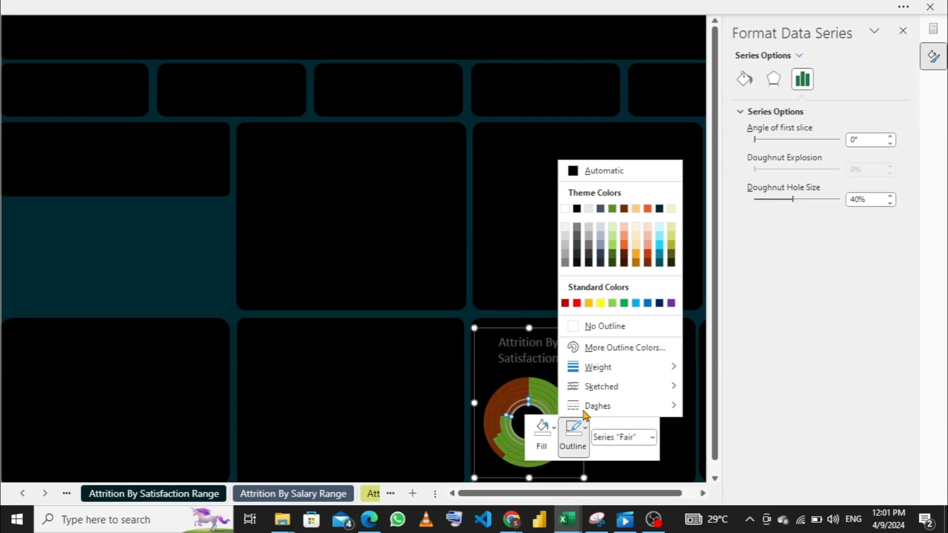
pyautogui.click(582, 327)
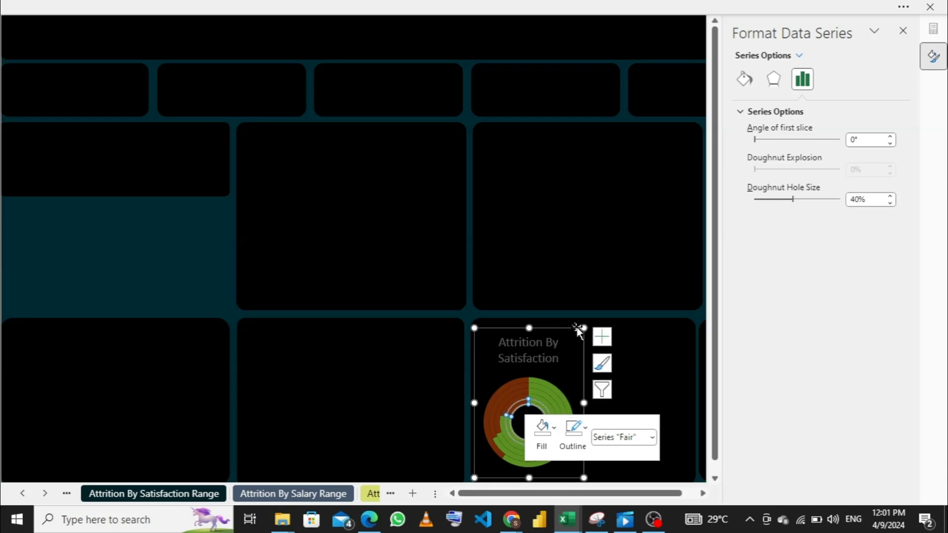
pyautogui.click(570, 381)
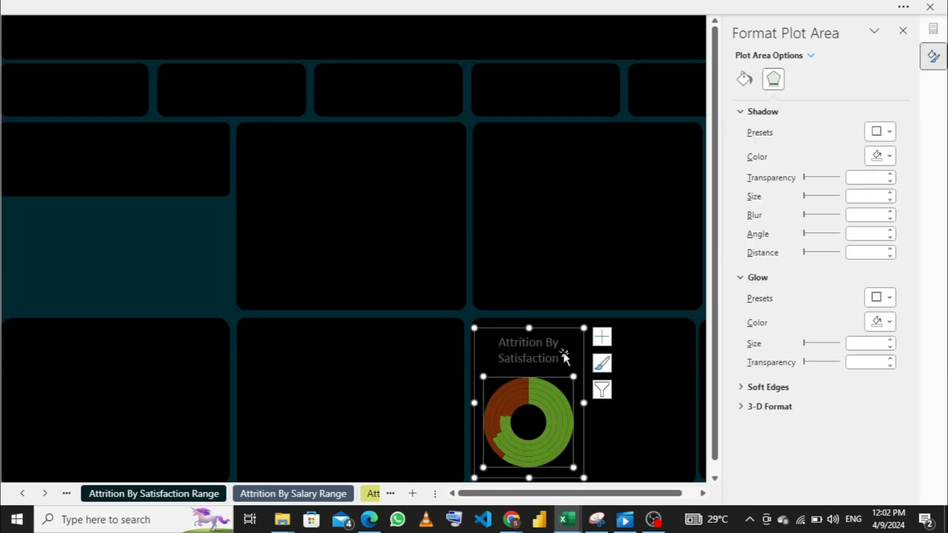
pyautogui.click(565, 356)
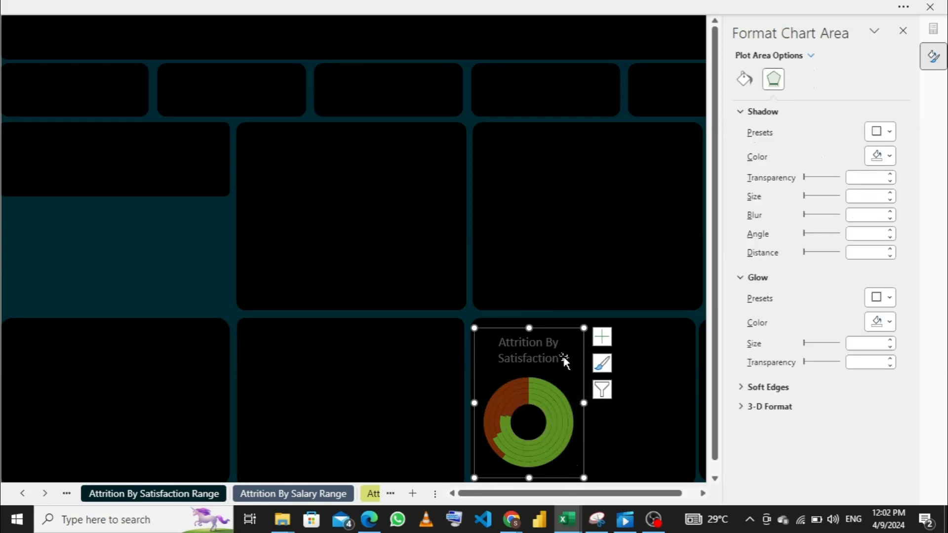
# - Fill only the green slice of the series "Excellent" ring with the dark teal theme color
pyautogui.click(546, 389)
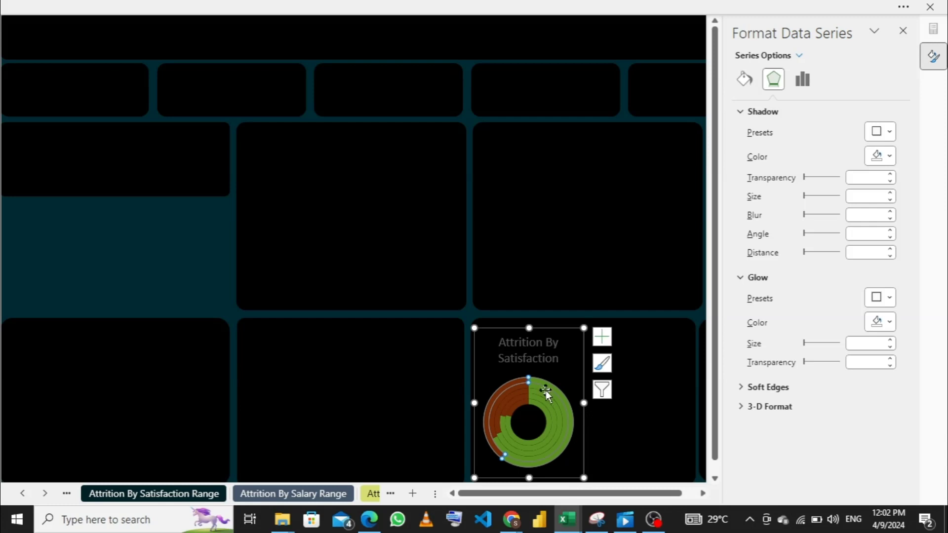
pyautogui.click(546, 390)
pyautogui.click(546, 390)
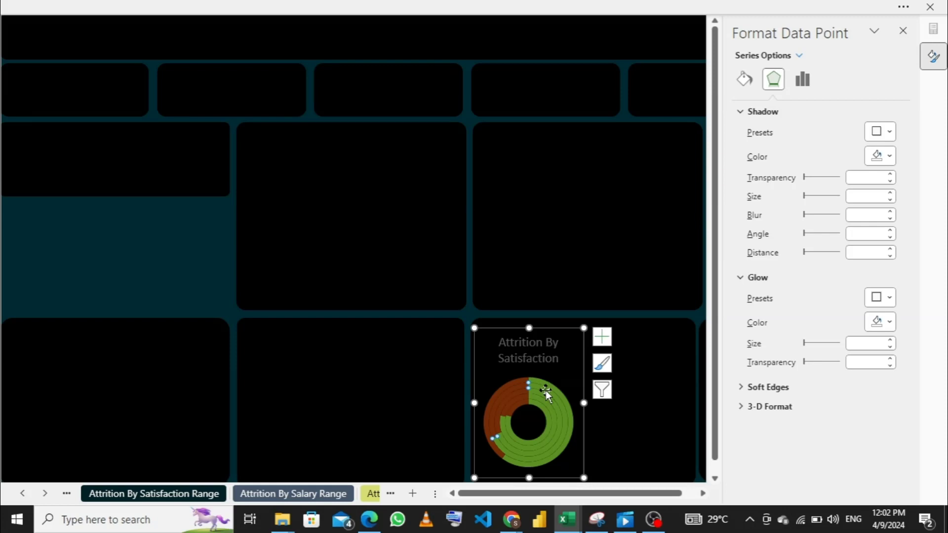
pyautogui.rightClick(546, 390)
pyautogui.click(568, 426)
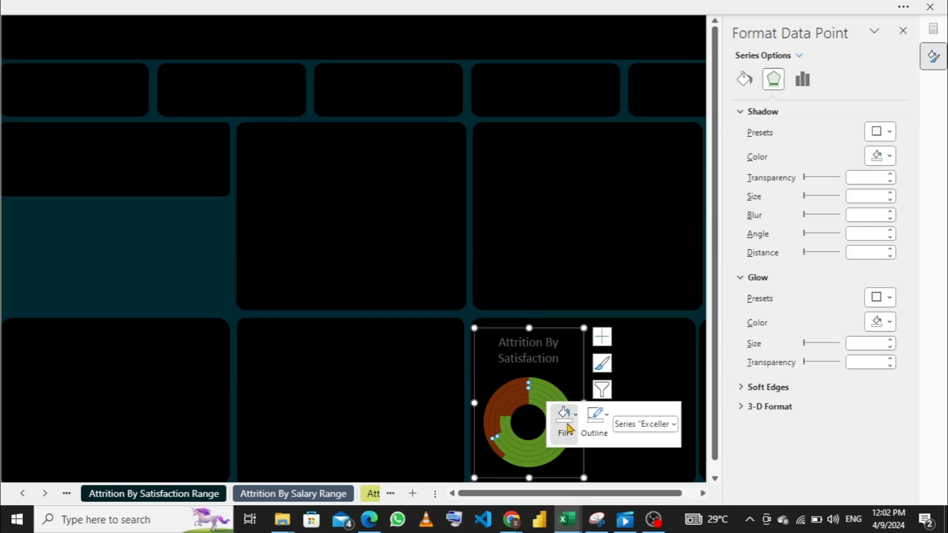
pyautogui.click(566, 426)
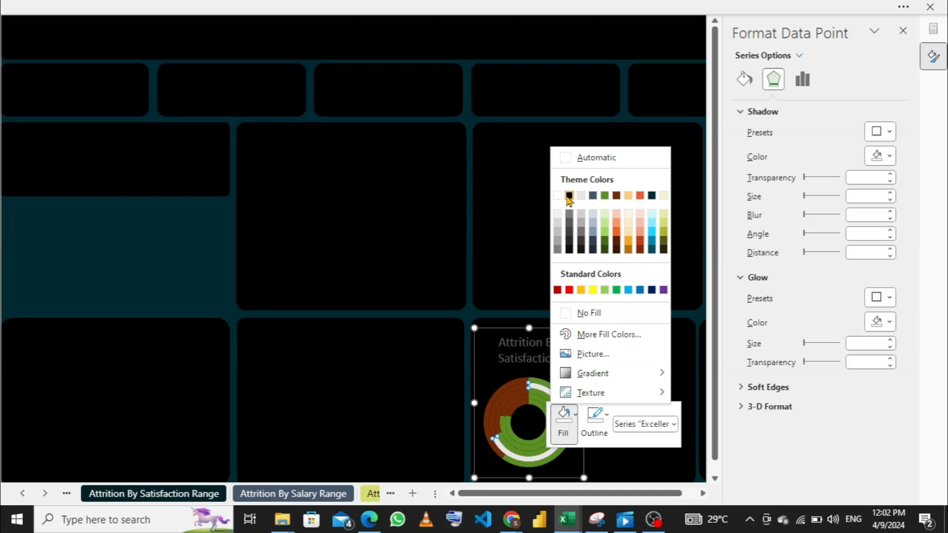
pyautogui.click(652, 196)
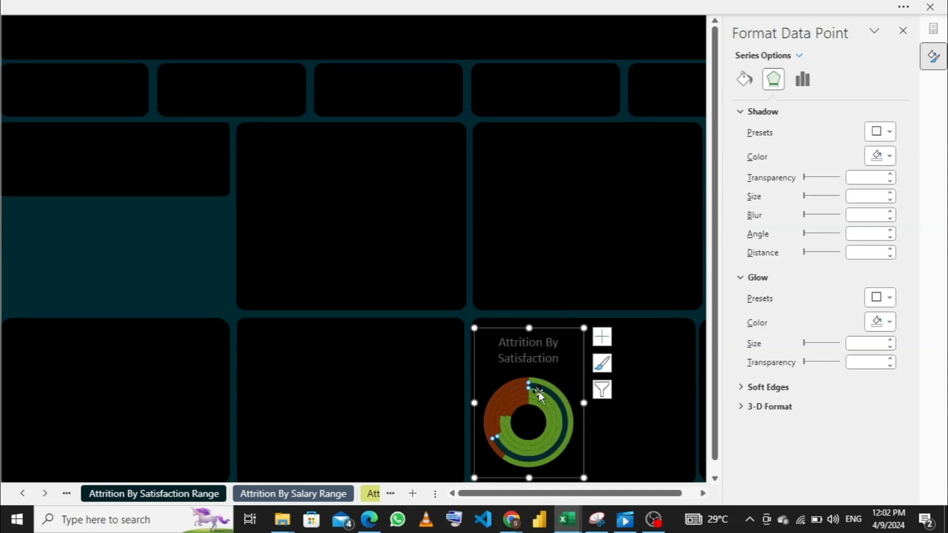
# - Fill only the green slice of the series "Very Bad" ring with the base light orange theme color
pyautogui.click(539, 392)
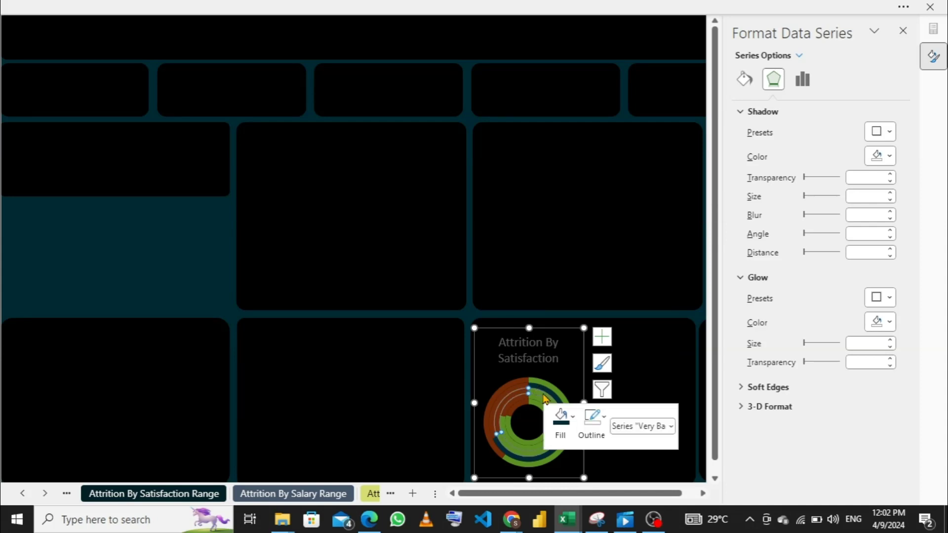
pyautogui.rightClick(545, 398)
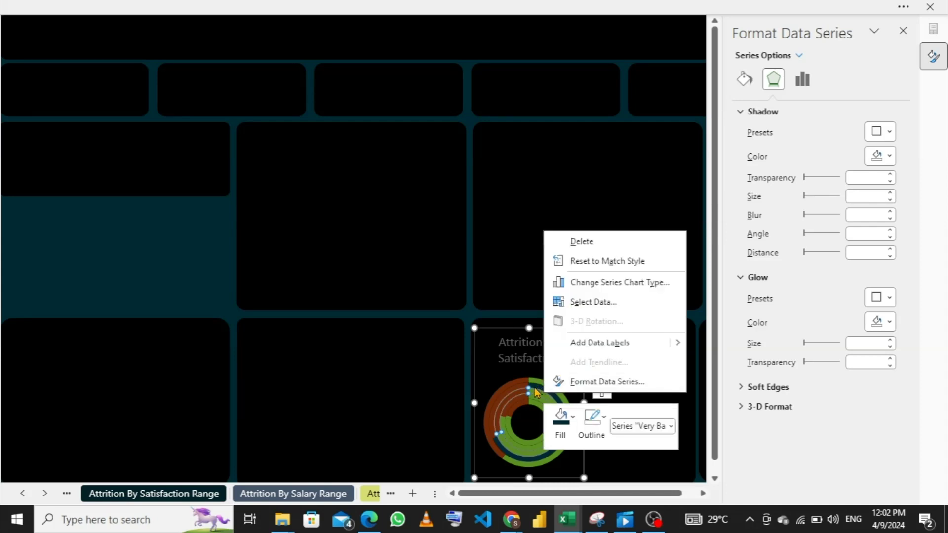
pyautogui.press('Escape')
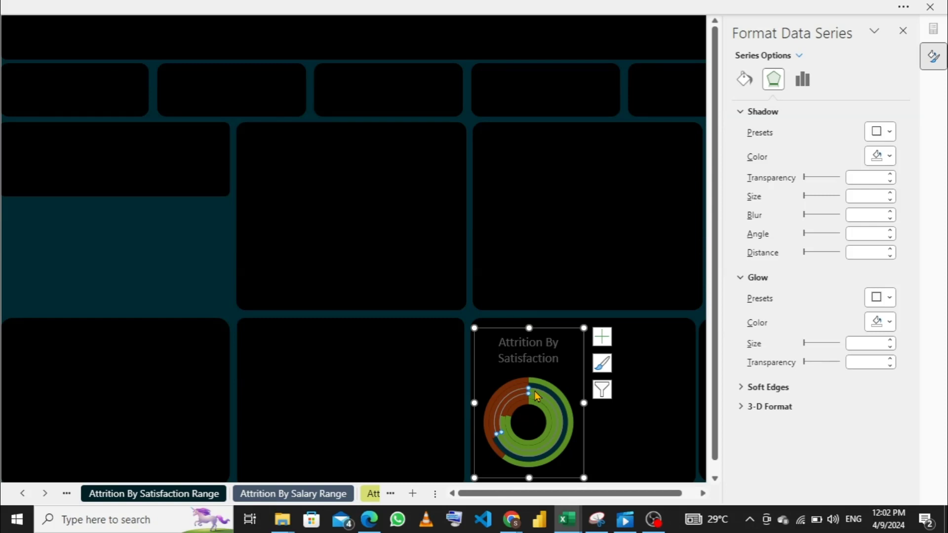
pyautogui.click(535, 391)
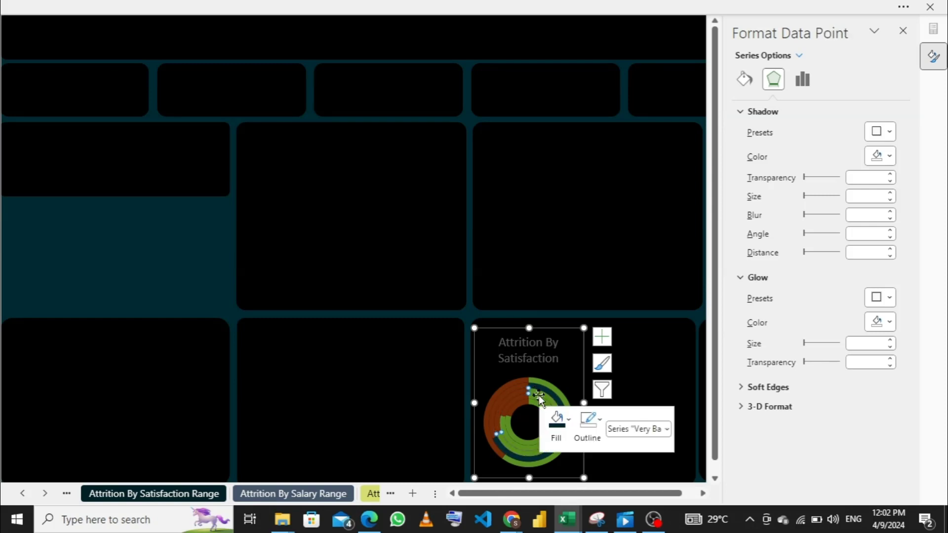
pyautogui.rightClick(538, 395)
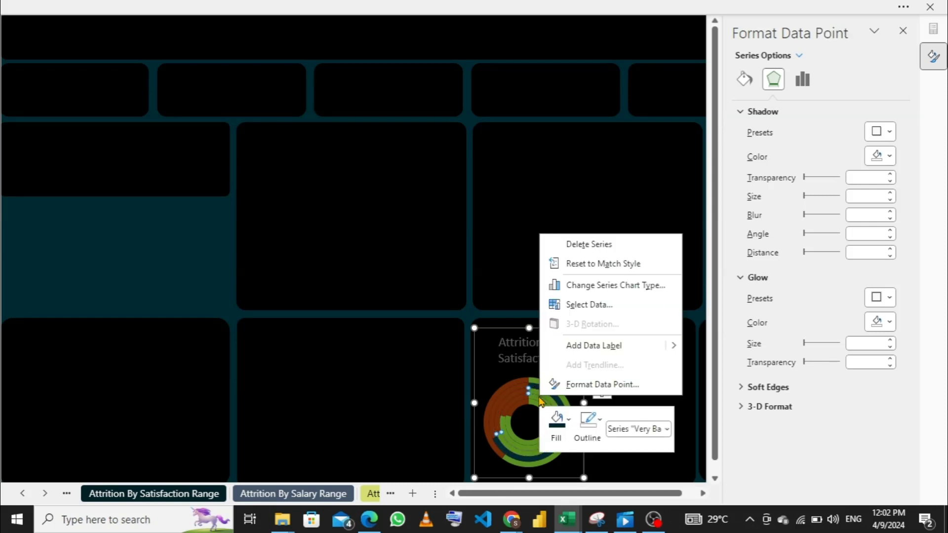
pyautogui.click(569, 416)
pyautogui.click(569, 419)
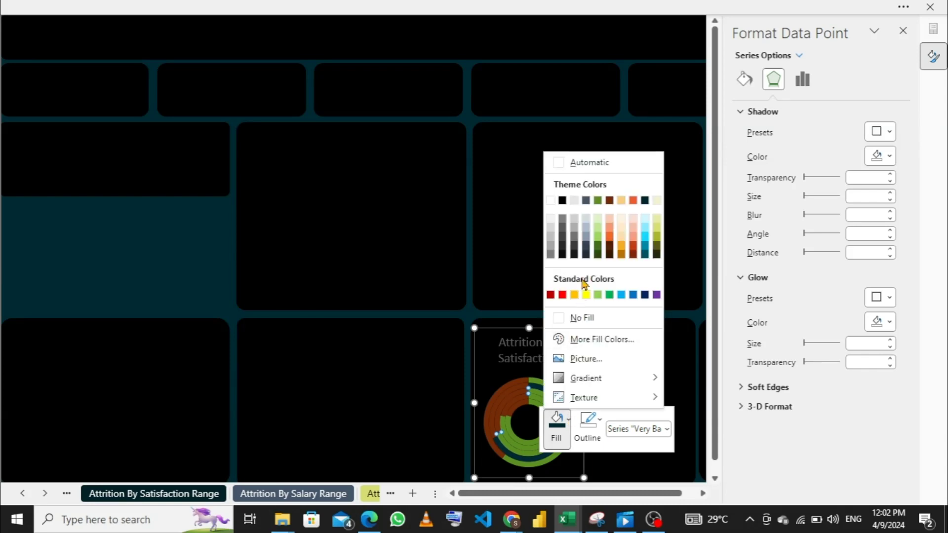
pyautogui.click(620, 201)
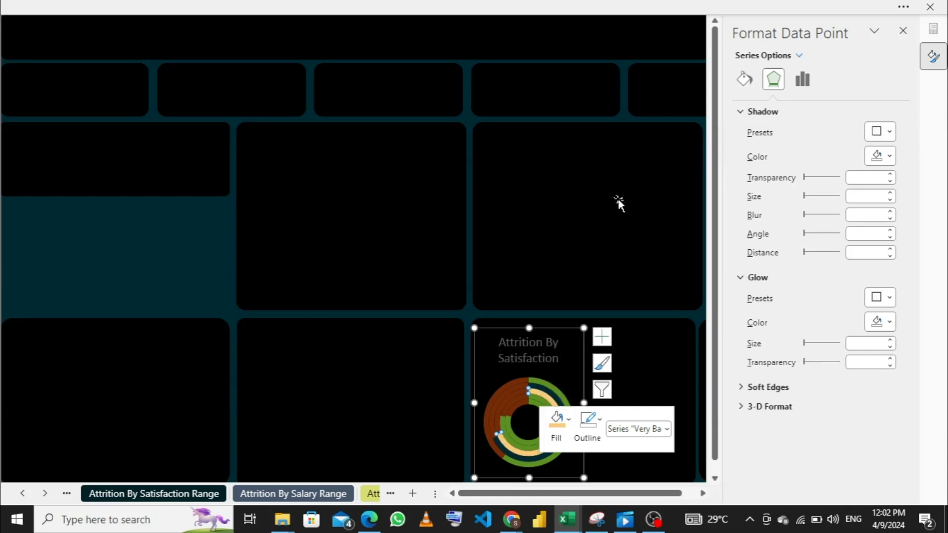
pyautogui.click(541, 396)
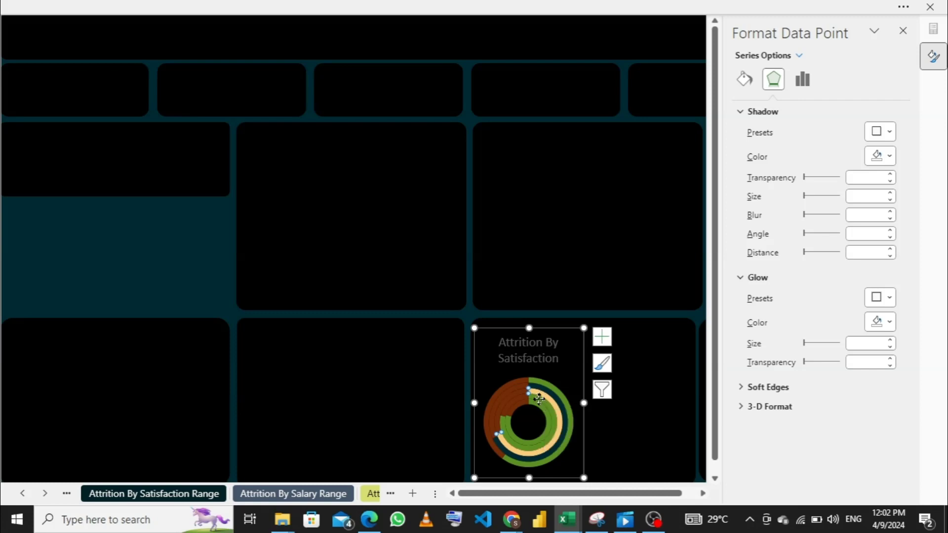
pyautogui.click(540, 398)
pyautogui.click(540, 398)
pyautogui.rightClick(540, 401)
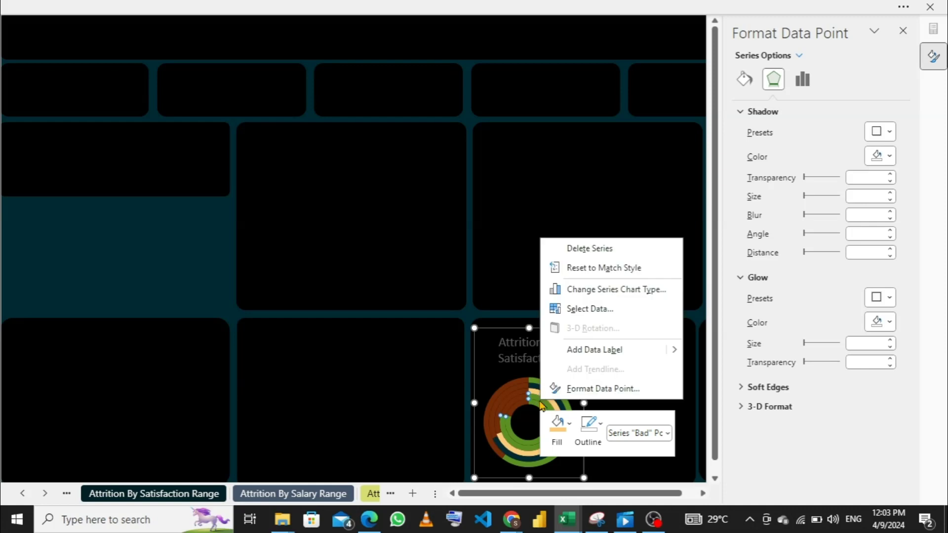
pyautogui.click(568, 426)
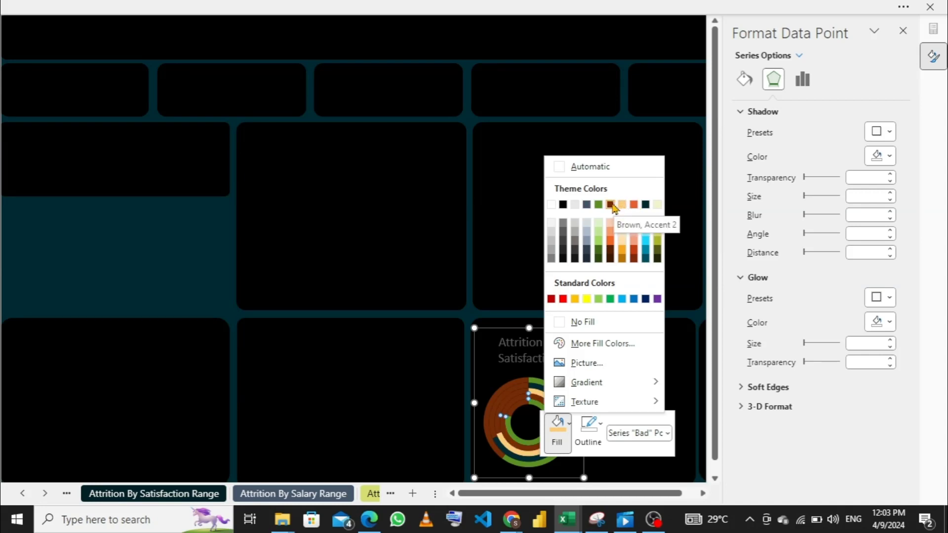
pyautogui.click(521, 395)
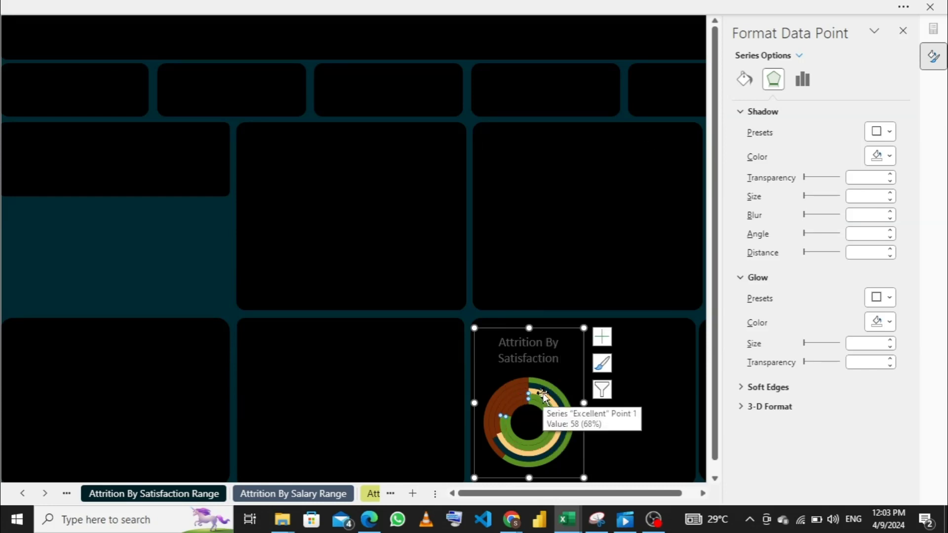
# - Fill only the green slice of the series "Bad" ring with the base orange-red theme color
pyautogui.rightClick(538, 399)
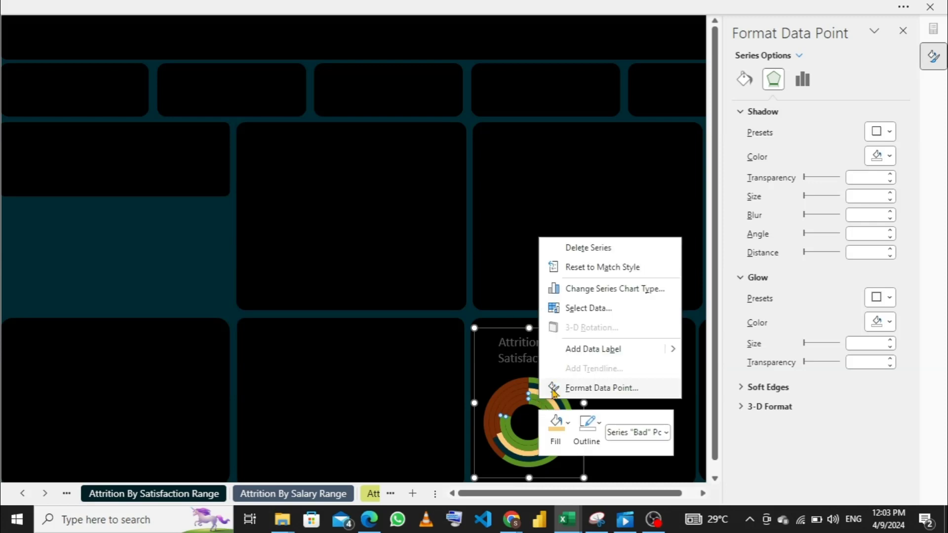
pyautogui.click(556, 426)
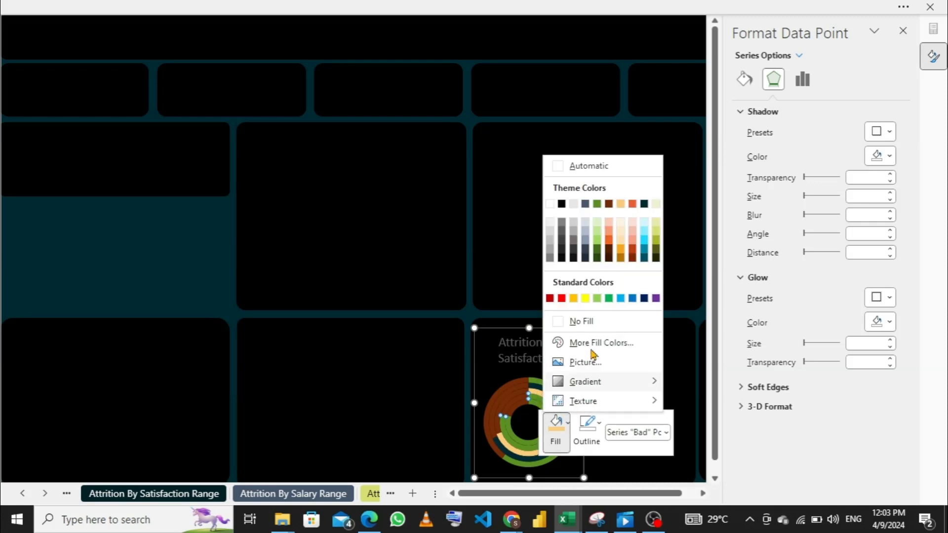
pyautogui.click(634, 205)
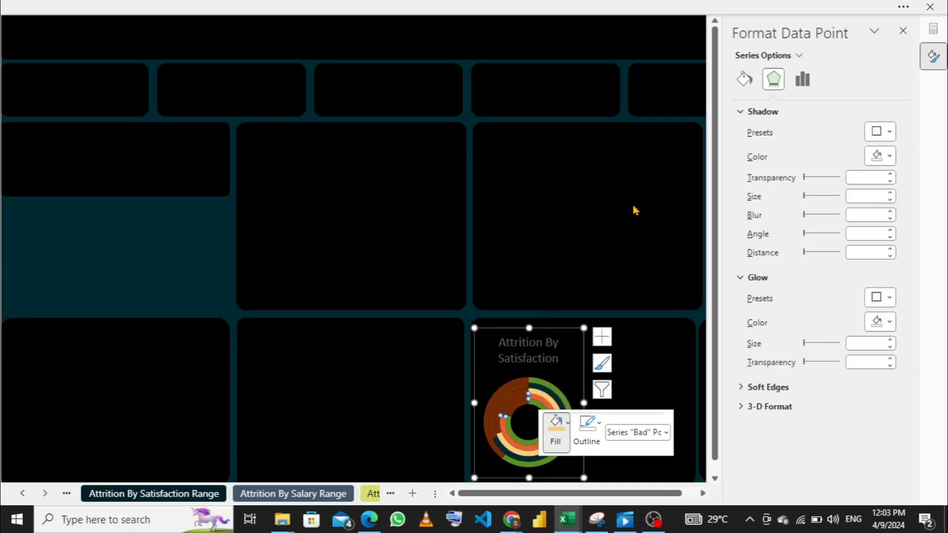
# - Fill only the green slice of the innermost ring, series "Fair", with Light Yellow, Accent 6, and close the formatting pane
pyautogui.rightClick(536, 408)
pyautogui.click(537, 409)
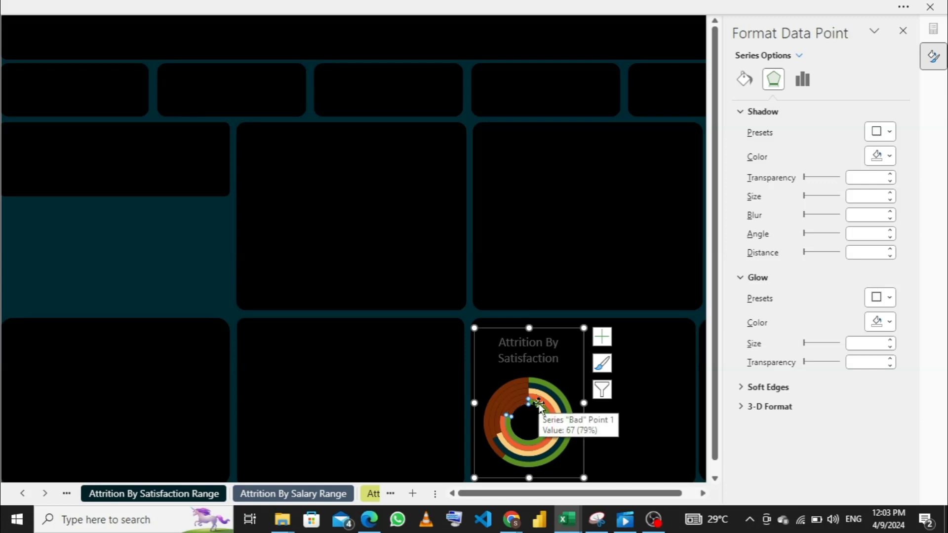
pyautogui.rightClick(537, 404)
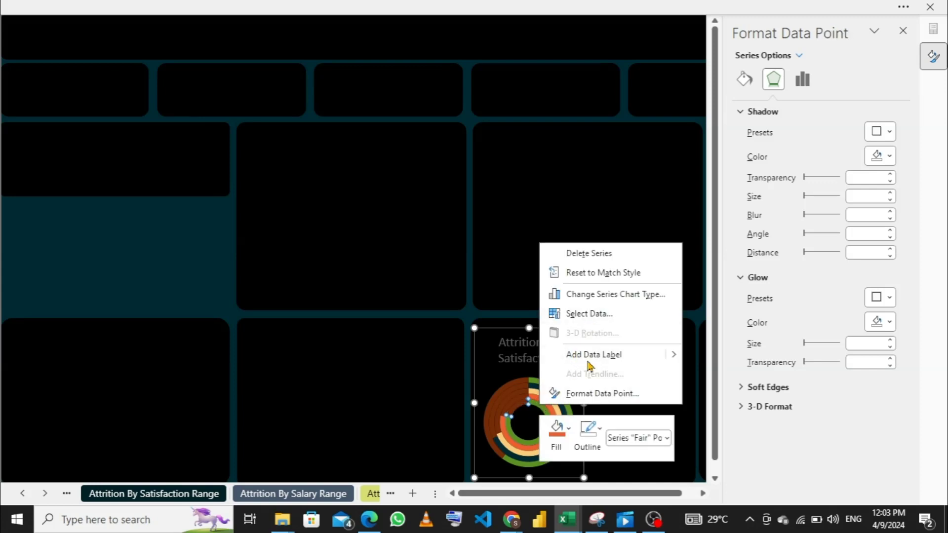
pyautogui.click(569, 428)
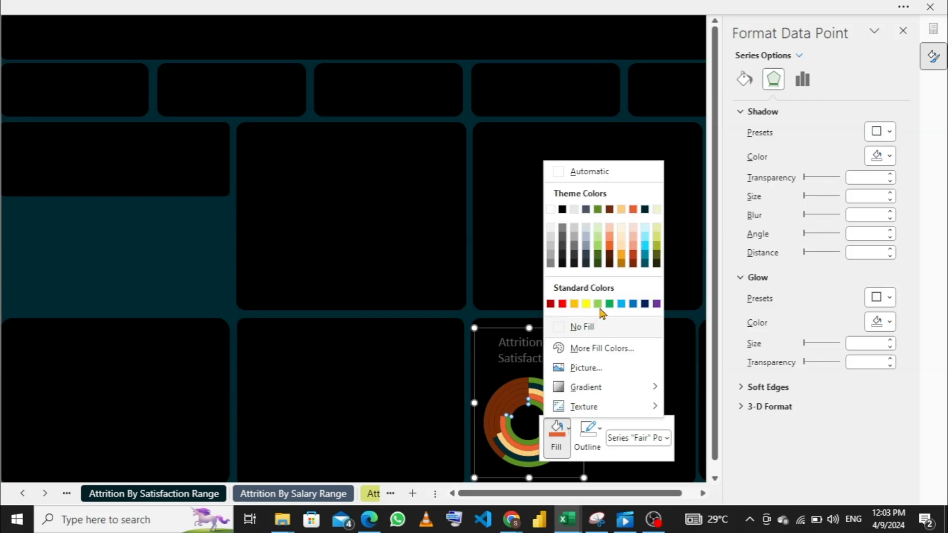
pyautogui.click(657, 211)
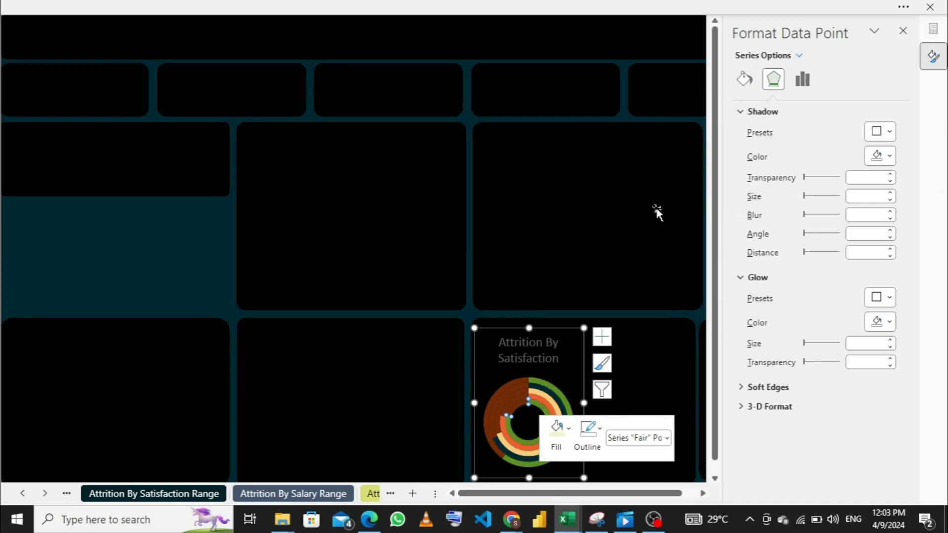
pyautogui.click(638, 377)
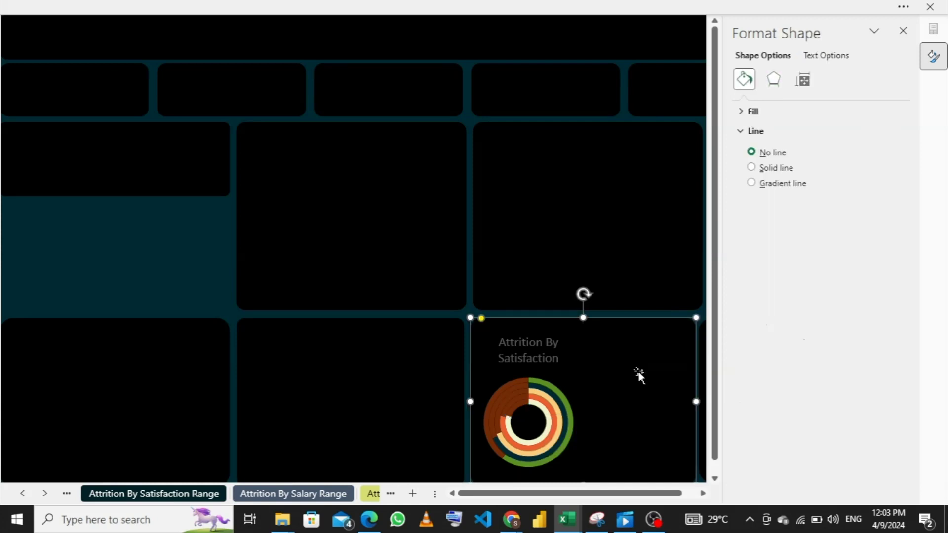
pyautogui.click(904, 32)
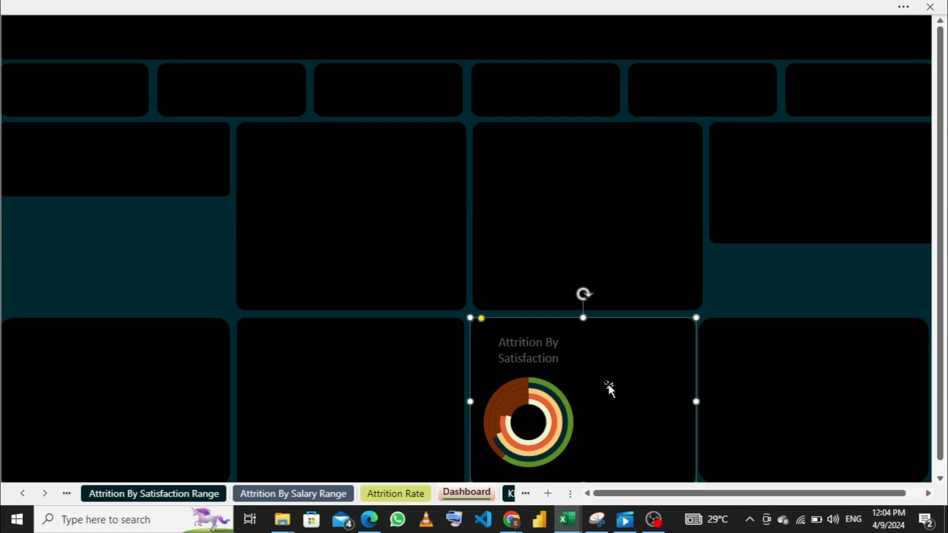
# - Sort the pivot table's employee counts from largest to smallest on the Attrition By Satisfaction Range sheet
pyautogui.click(187, 495)
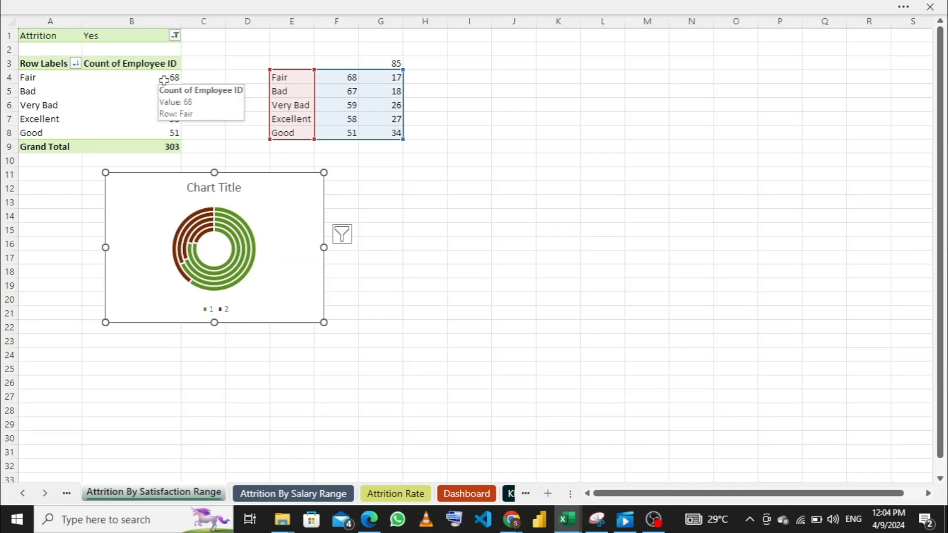
pyautogui.click(164, 80)
pyautogui.rightClick(164, 80)
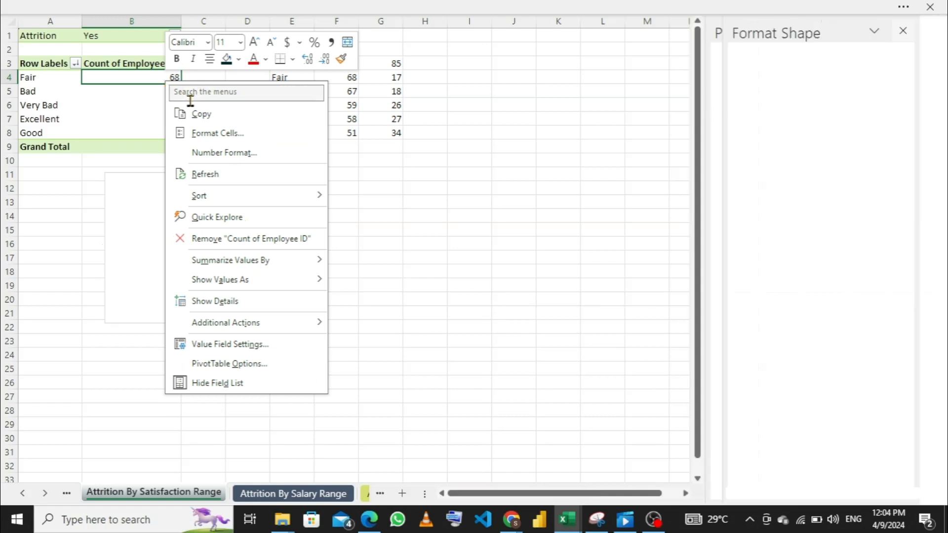
pyautogui.moveTo(222, 200)
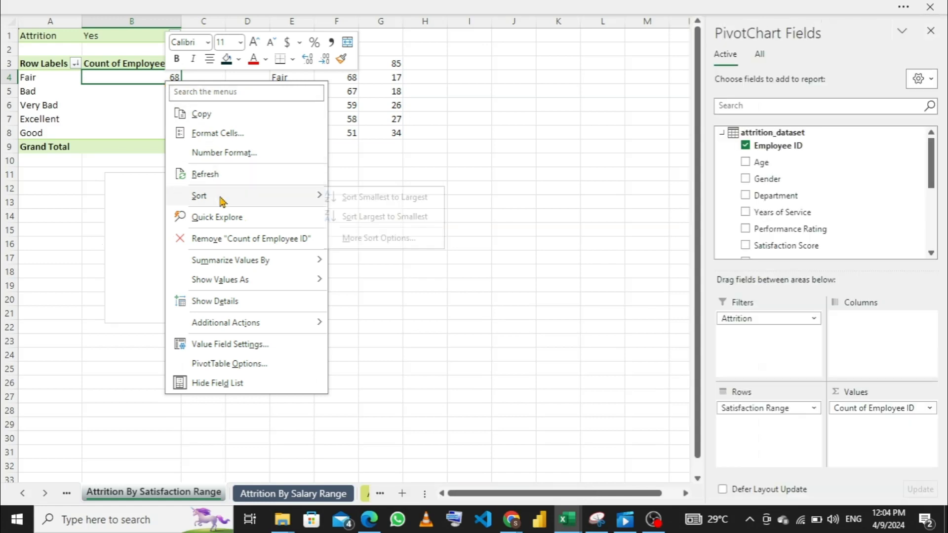
pyautogui.click(377, 216)
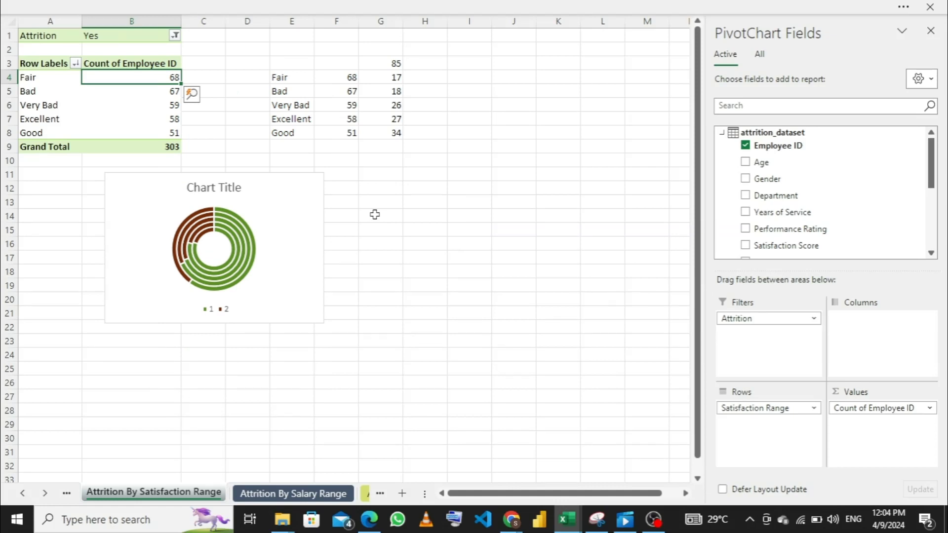
# - Sort the satisfaction pivot table's employee counts from smallest to largest and return to the Dashboard sheet
pyautogui.rightClick(162, 76)
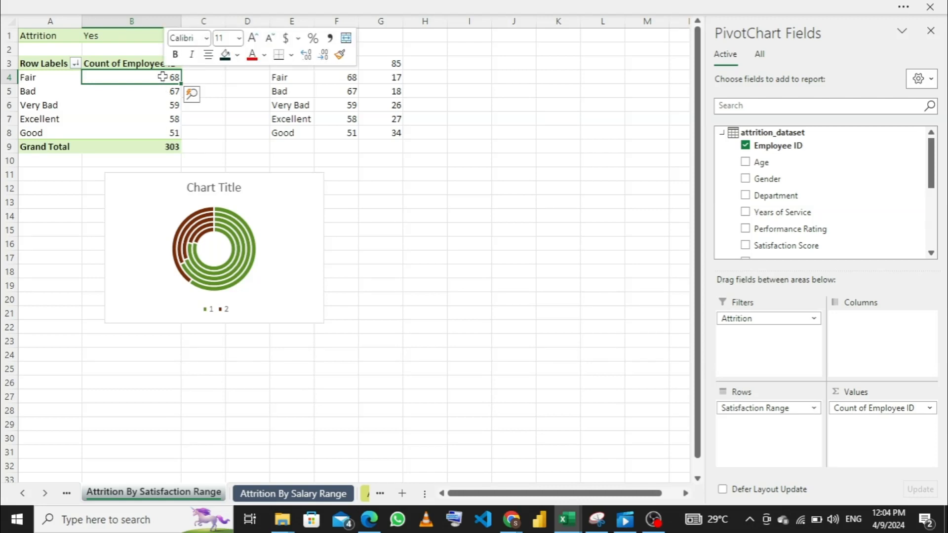
pyautogui.moveTo(234, 197)
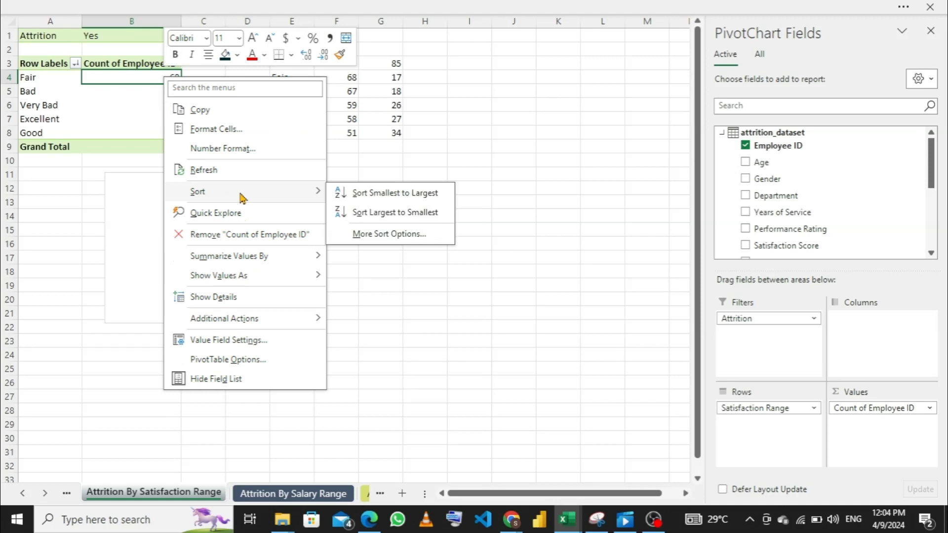
pyautogui.click(370, 193)
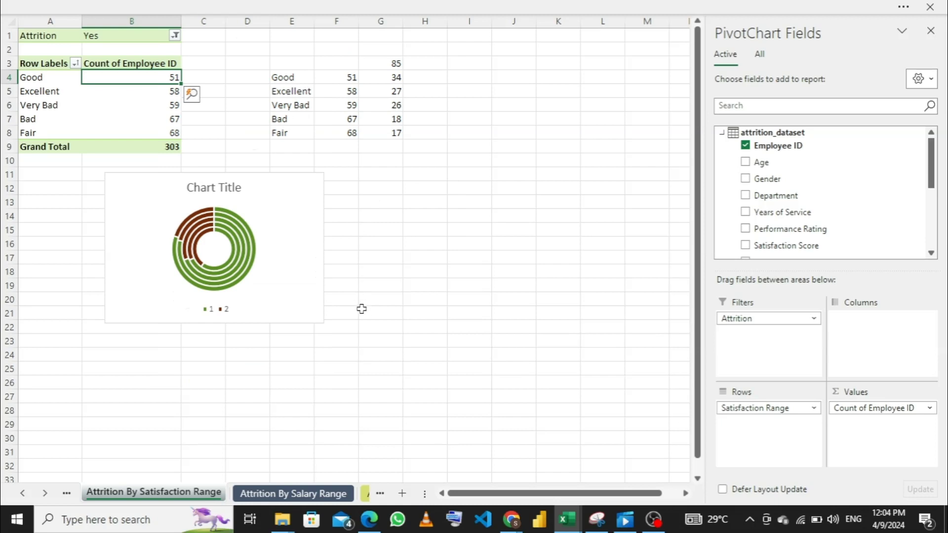
pyautogui.click(365, 493)
pyautogui.click(333, 496)
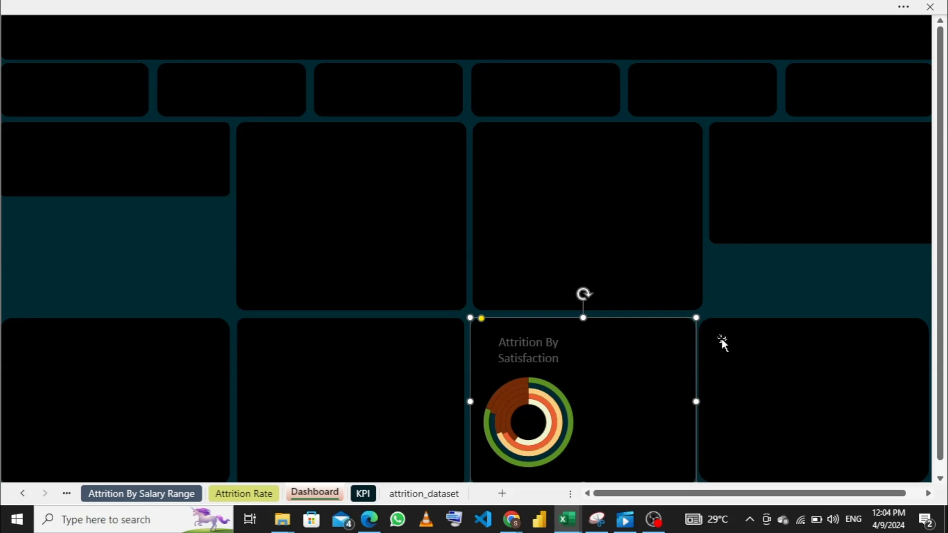
# - Copy the doughnut chart from the Attrition By Performance Range sheet into the Dashboard panel beside the Attrition By Satisfaction chart
pyautogui.click(380, 361)
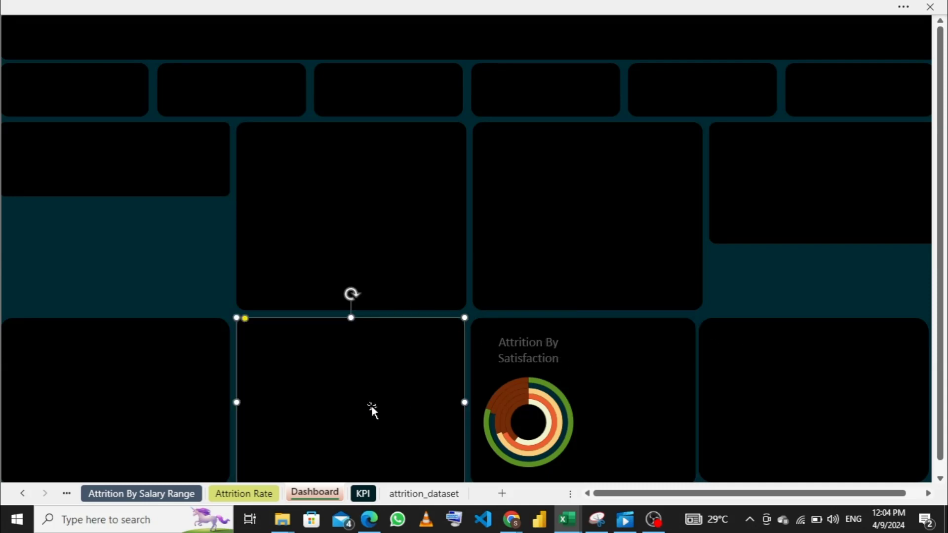
pyautogui.click(163, 495)
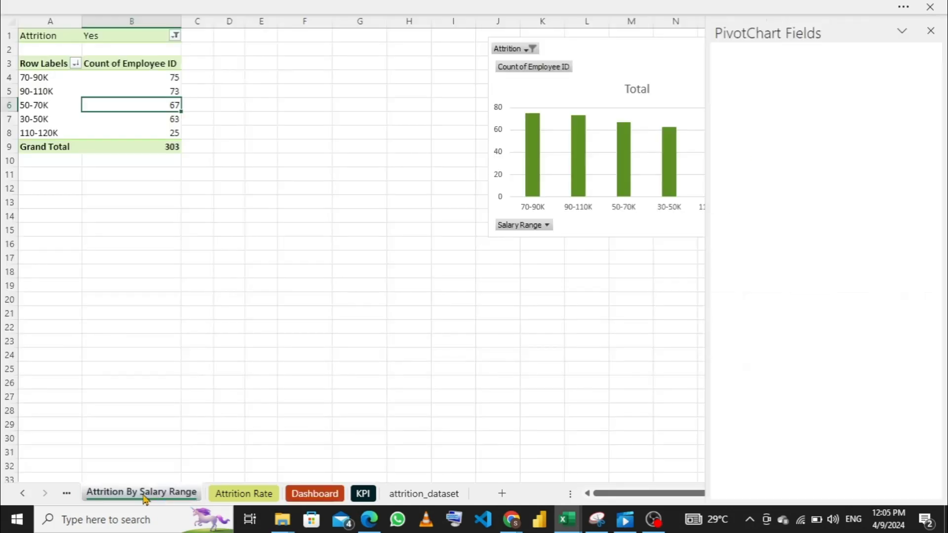
pyautogui.click(65, 494)
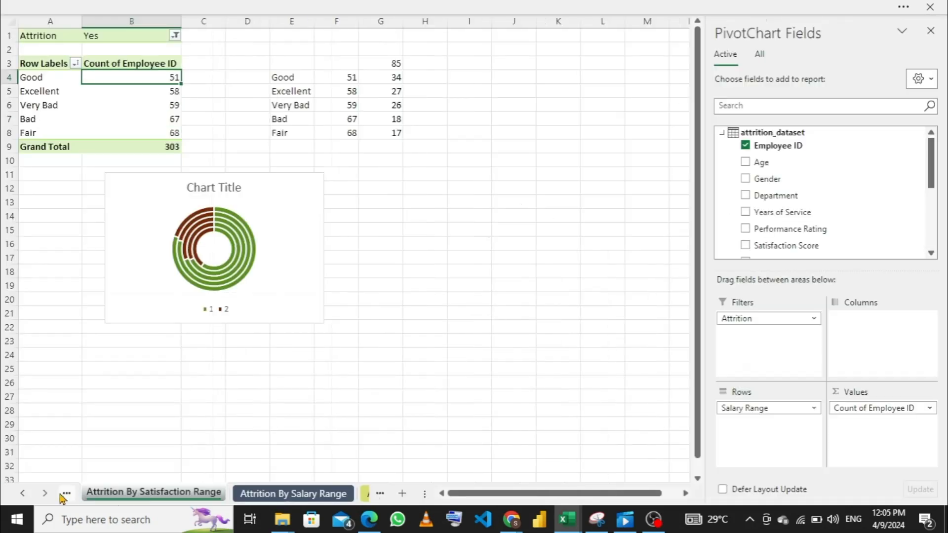
pyautogui.click(67, 494)
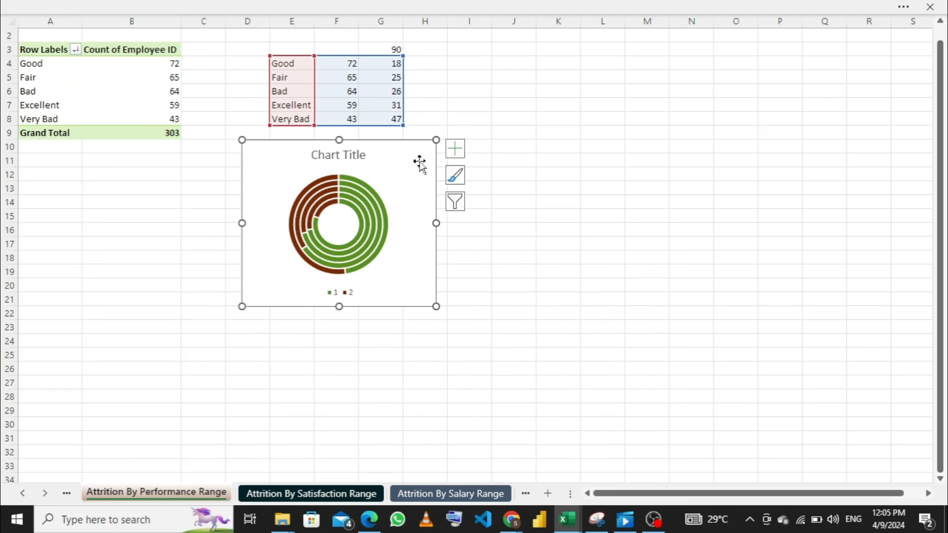
pyautogui.click(446, 495)
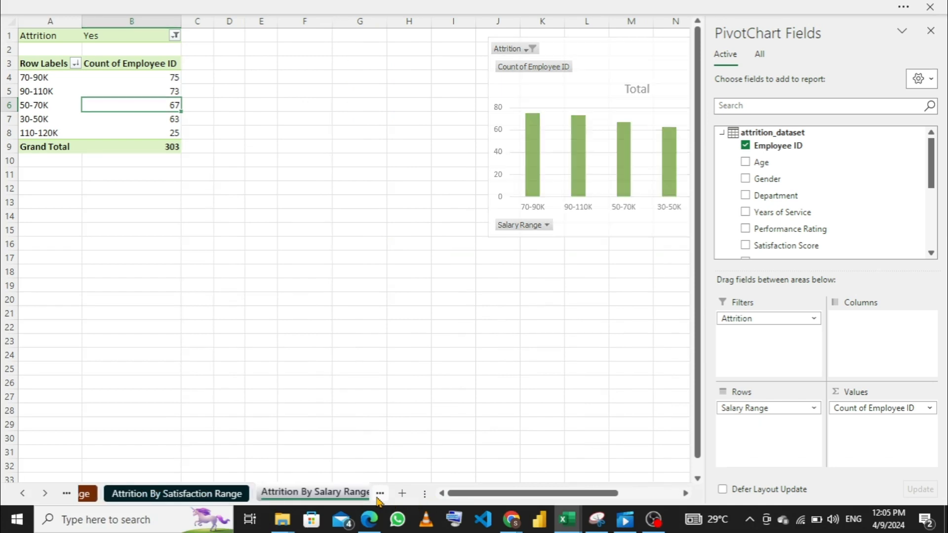
pyautogui.hotkey('ctrl', 'pageup')
pyautogui.click(366, 493)
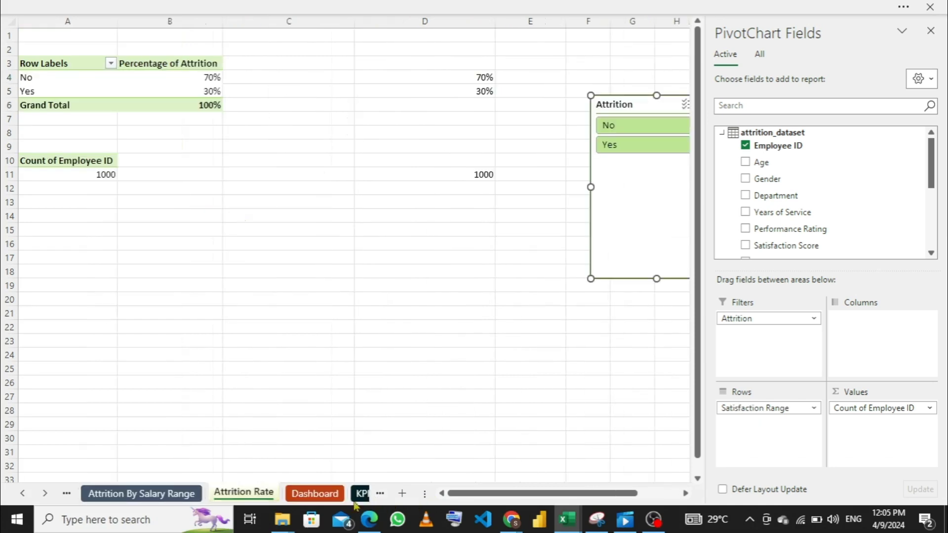
pyautogui.click(313, 493)
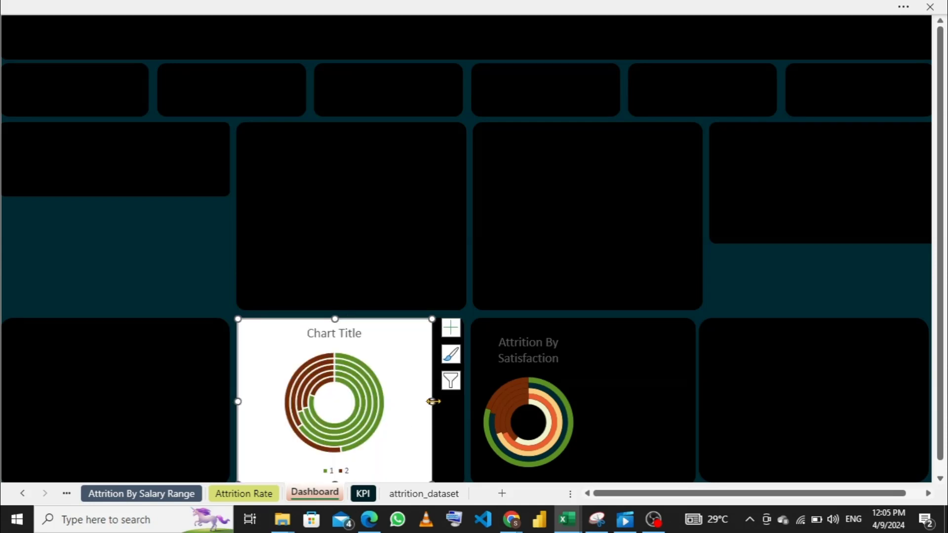
# - Shrink the pasted performance doughnut chart to about half the panel's width and move it to the panel's upper-left corner
pyautogui.moveTo(432, 402); pyautogui.dragTo(363, 401)
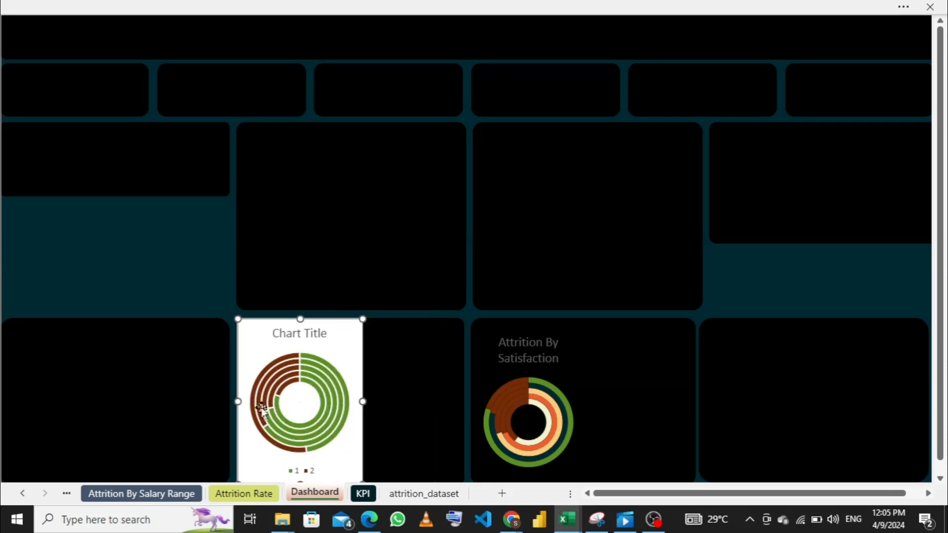
pyautogui.moveTo(248, 402); pyautogui.dragTo(264, 401)
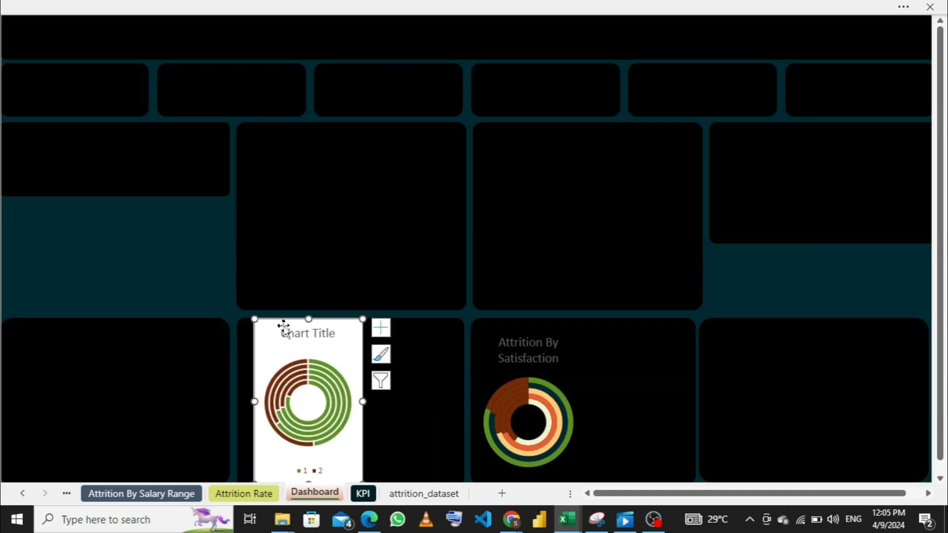
pyautogui.moveTo(308, 320); pyautogui.dragTo(308, 336)
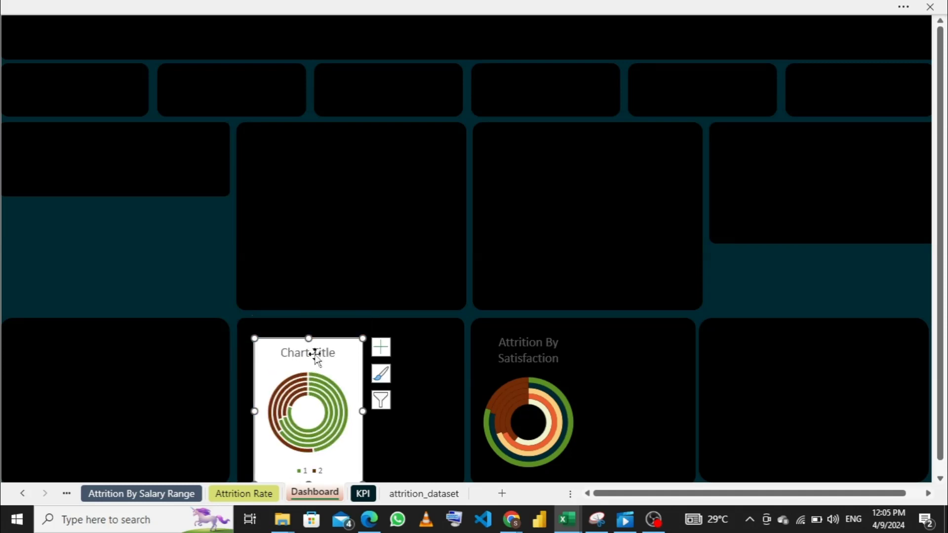
pyautogui.moveTo(338, 364); pyautogui.dragTo(312, 341)
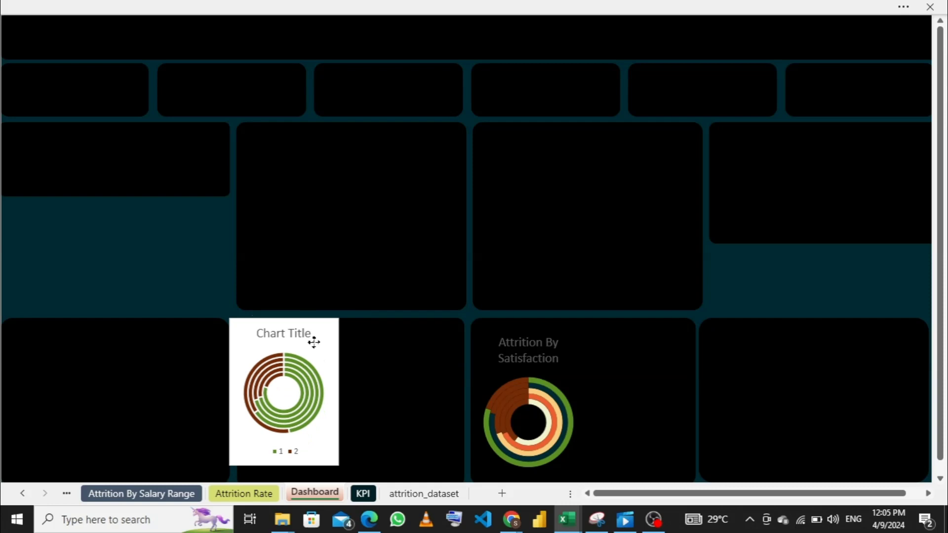
# - Delete the performance chart's legend and fit the chart inside the left half of its panel
pyautogui.click(284, 448)
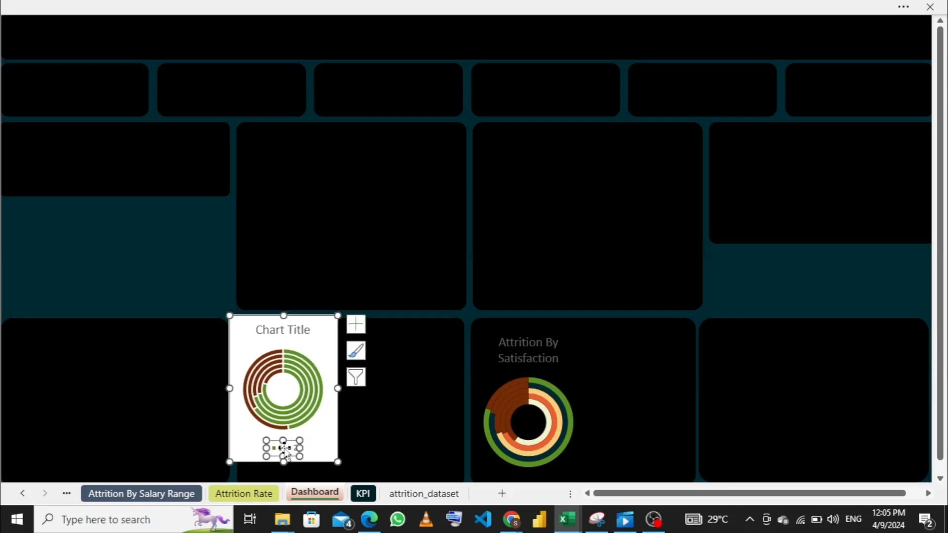
pyautogui.press('Delete')
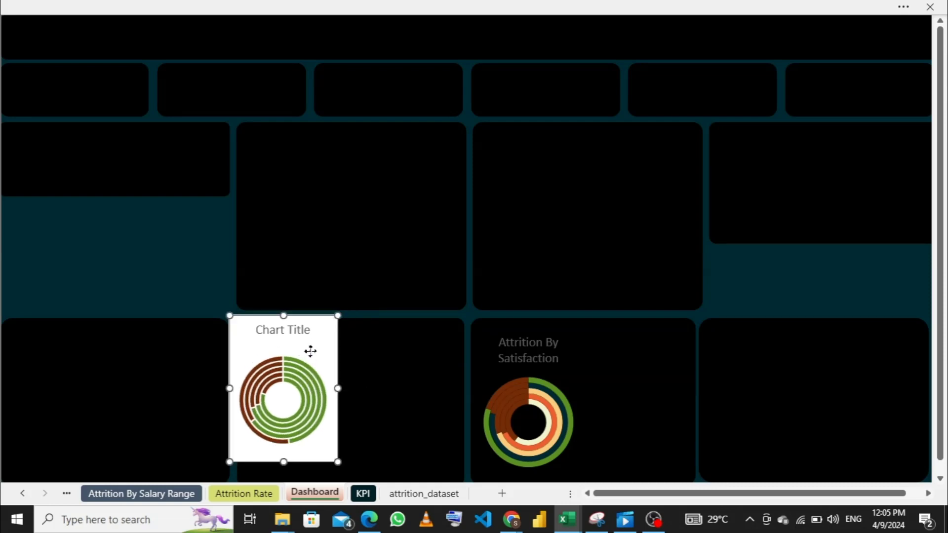
pyautogui.moveTo(311, 351); pyautogui.dragTo(319, 355)
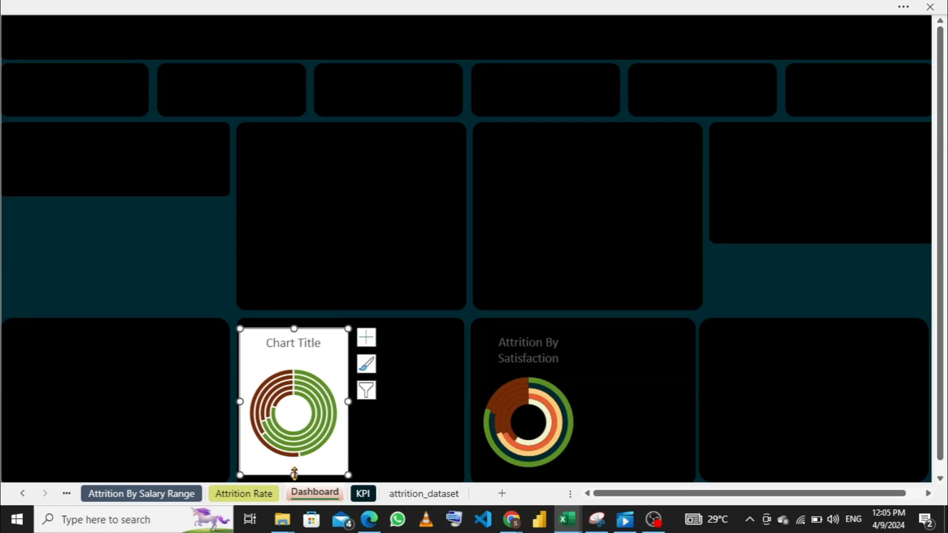
pyautogui.moveTo(294, 476); pyautogui.dragTo(293, 473)
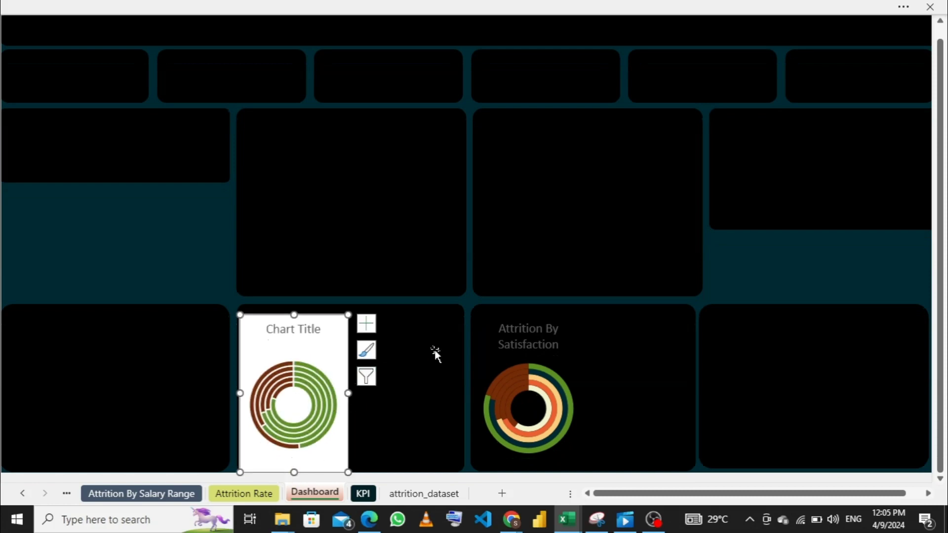
pyautogui.scroll(1, 436, 350)
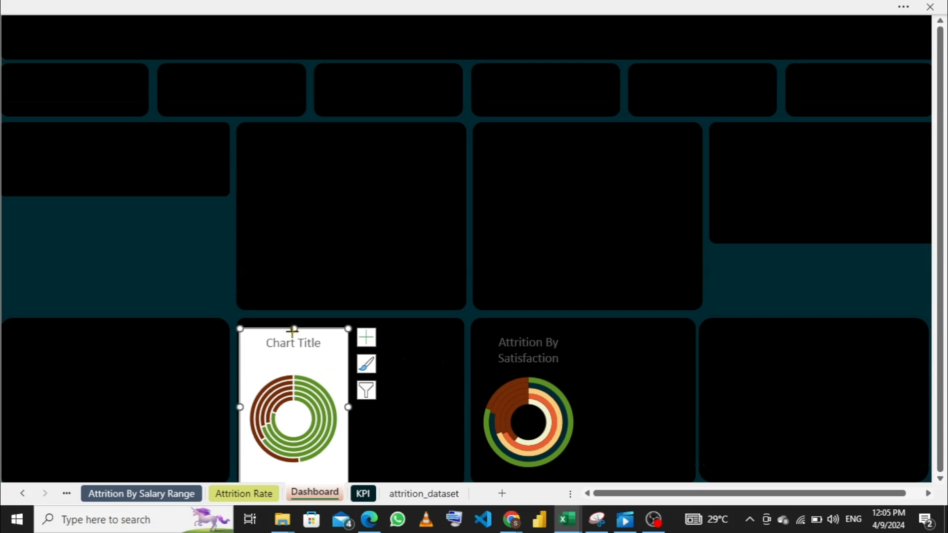
pyautogui.moveTo(293, 330); pyautogui.dragTo(299, 345)
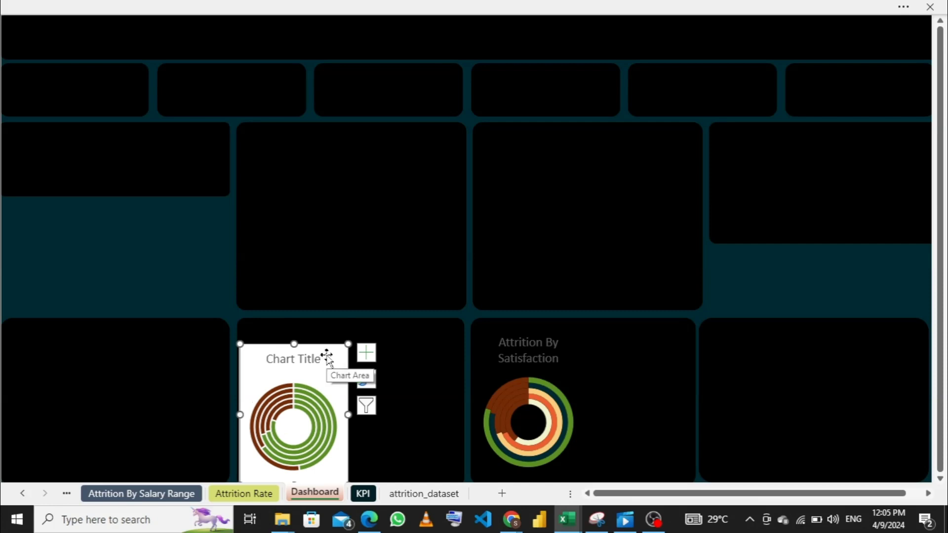
# - Remove the outlines from the Very Bad and Excellent rings of the performance doughnut chart
pyautogui.click(316, 395)
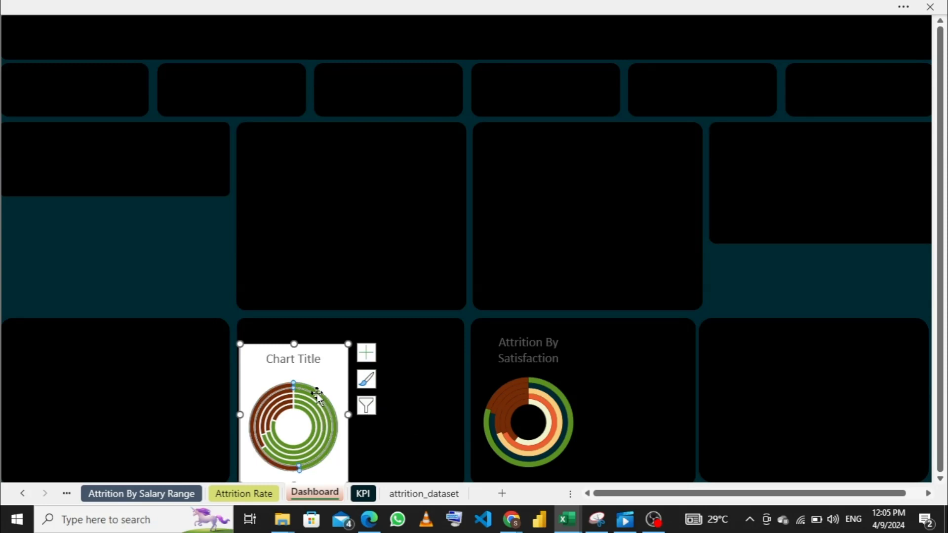
pyautogui.rightClick(318, 396)
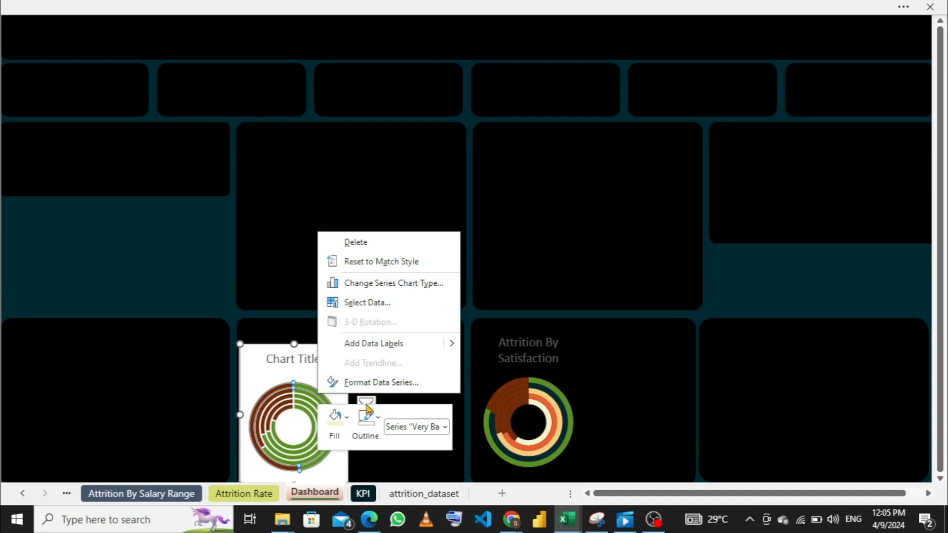
pyautogui.click(370, 437)
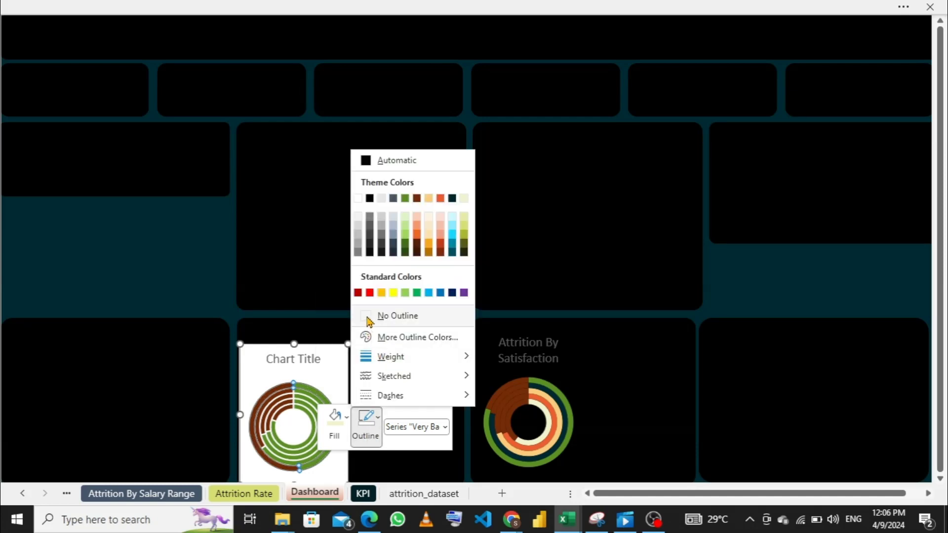
pyautogui.click(366, 315)
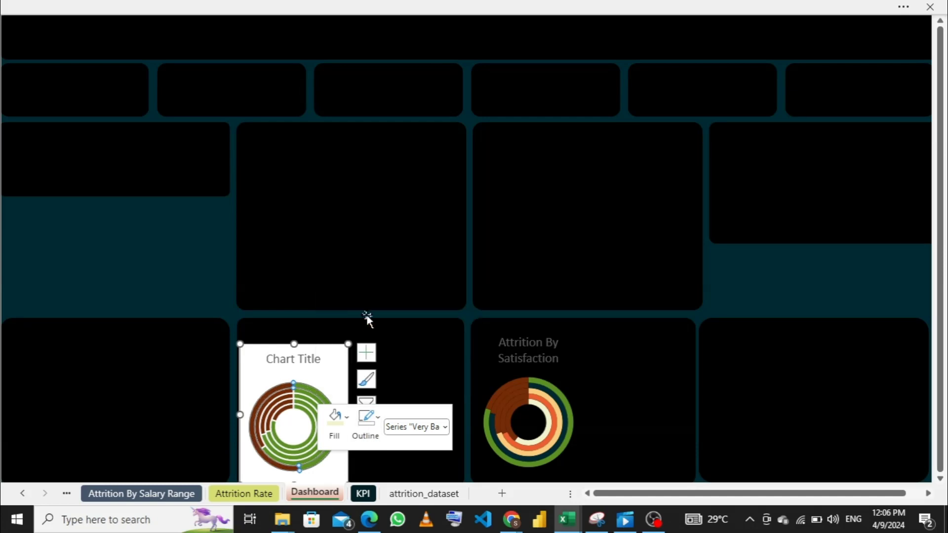
pyautogui.click(300, 392)
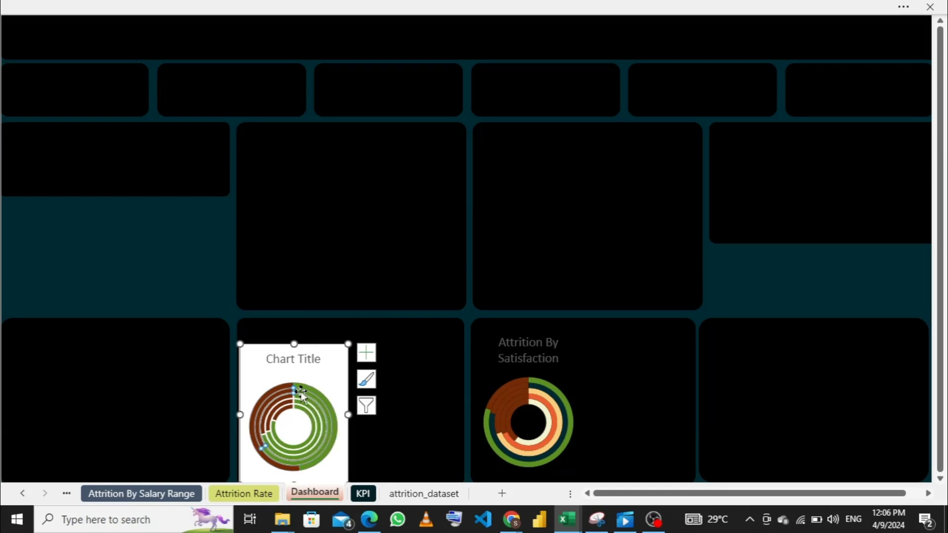
pyautogui.rightClick(301, 392)
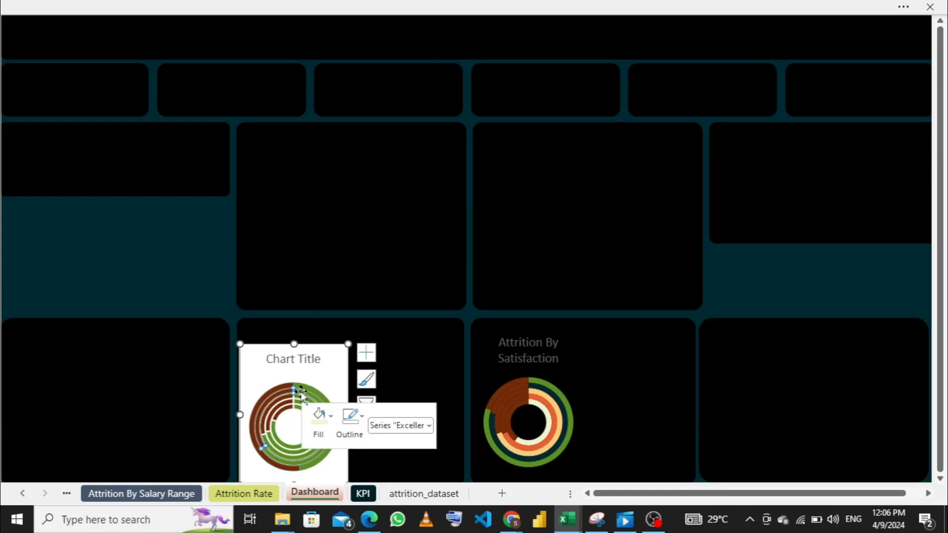
pyautogui.click(360, 421)
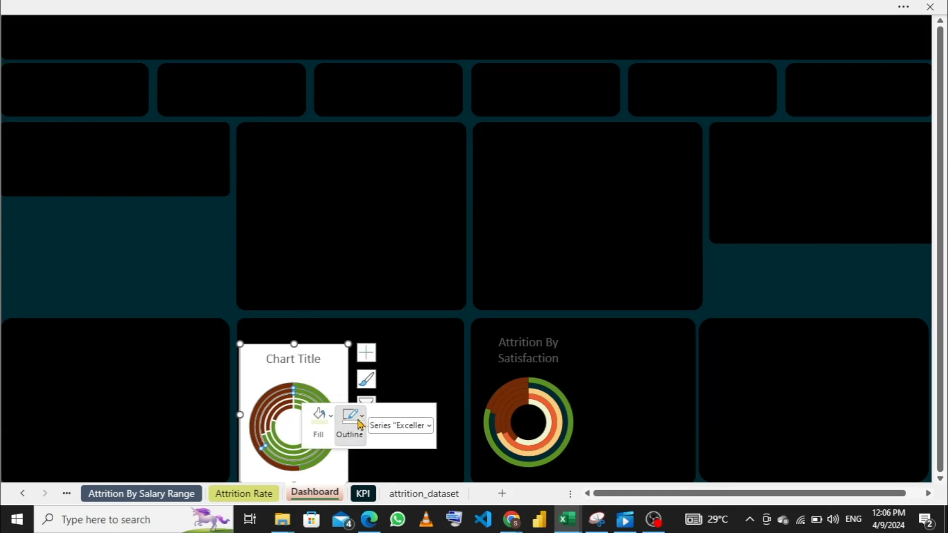
pyautogui.click(352, 316)
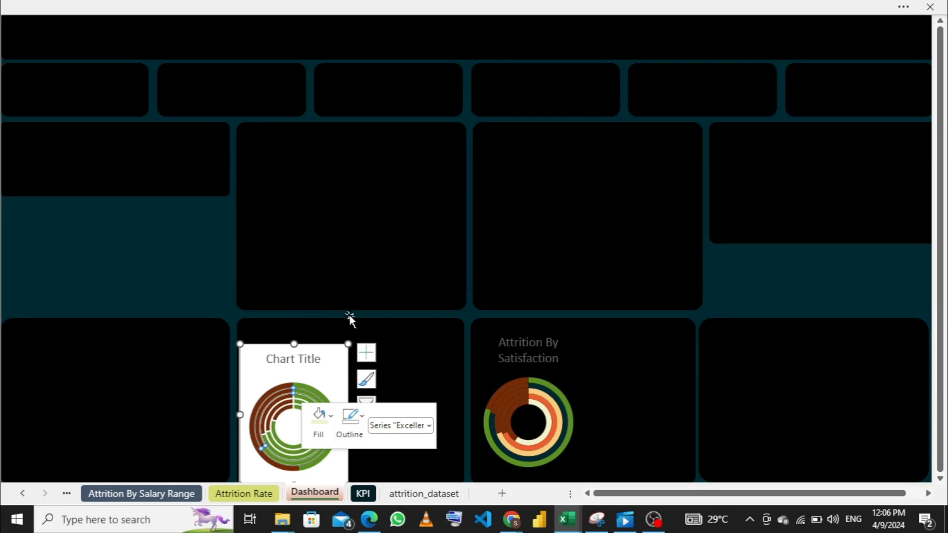
# - Remove the outlines from the Bad and Fair rings of the performance doughnut chart
pyautogui.click(300, 398)
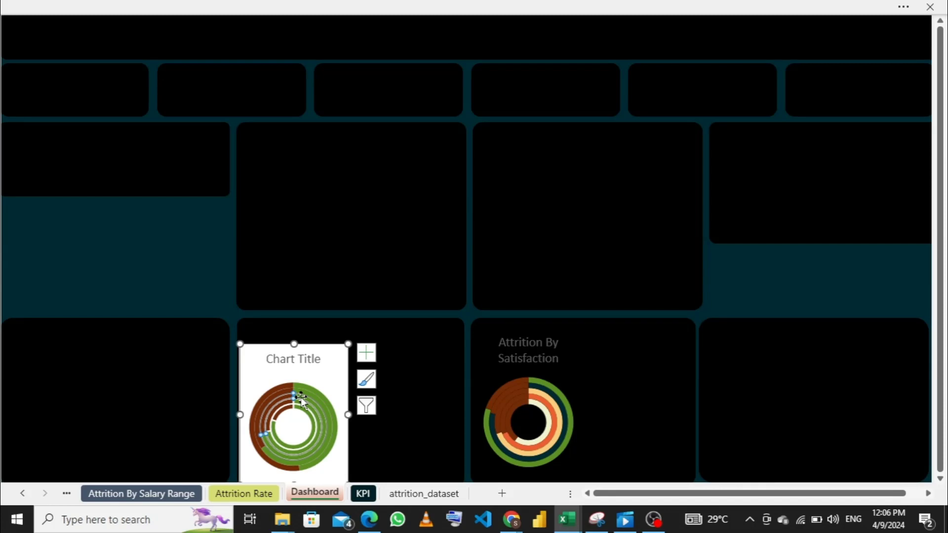
pyautogui.rightClick(302, 400)
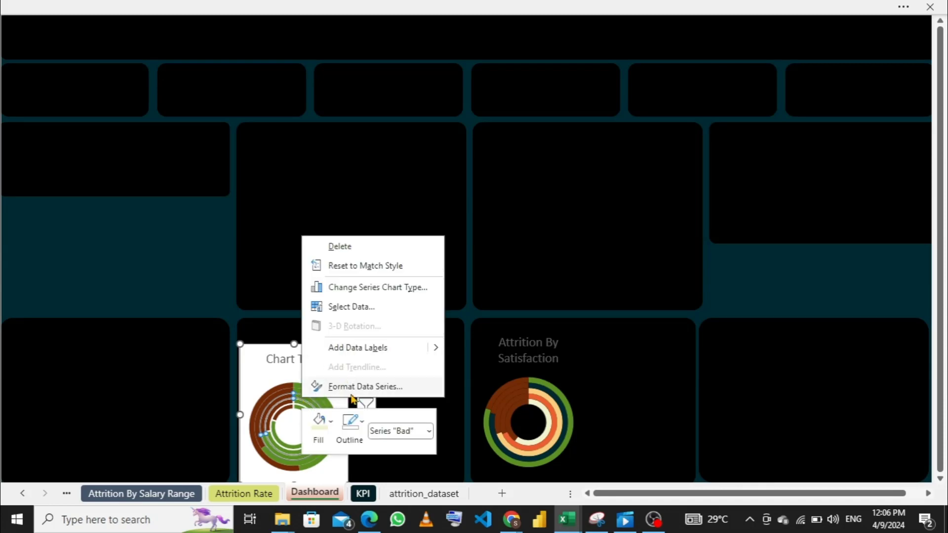
pyautogui.click(360, 426)
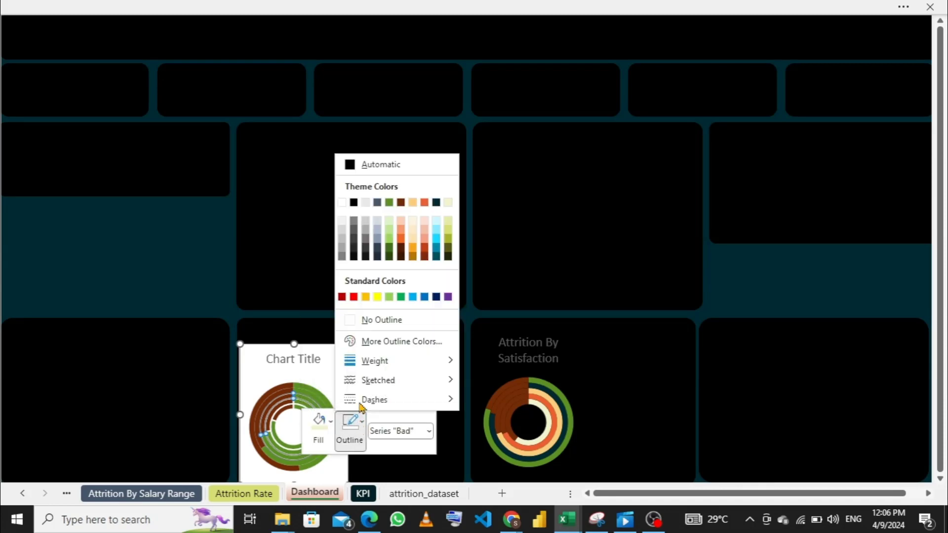
pyautogui.click(350, 324)
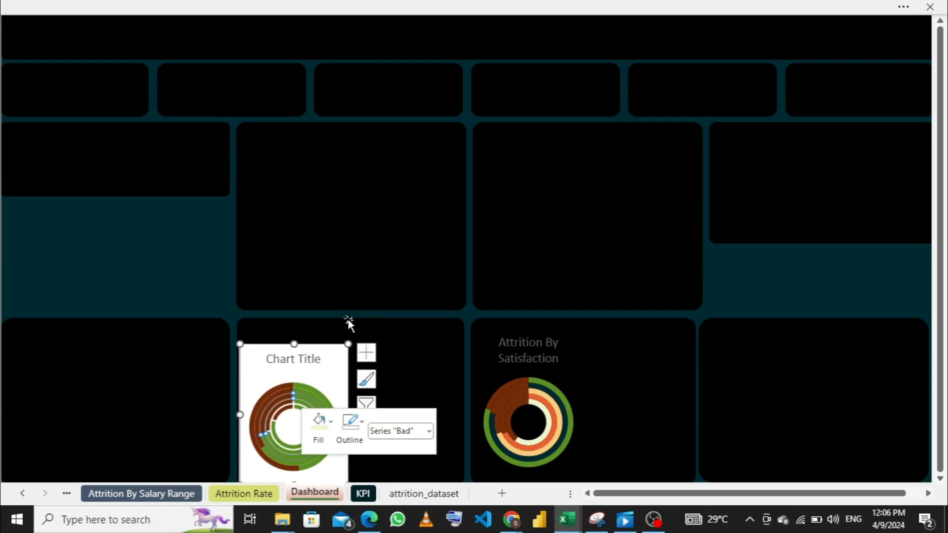
pyautogui.click(298, 409)
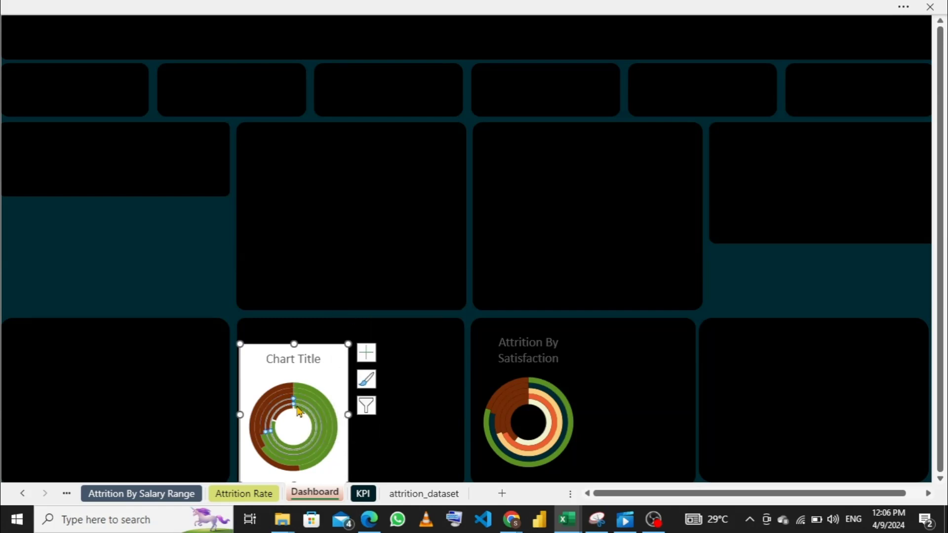
pyautogui.rightClick(298, 410)
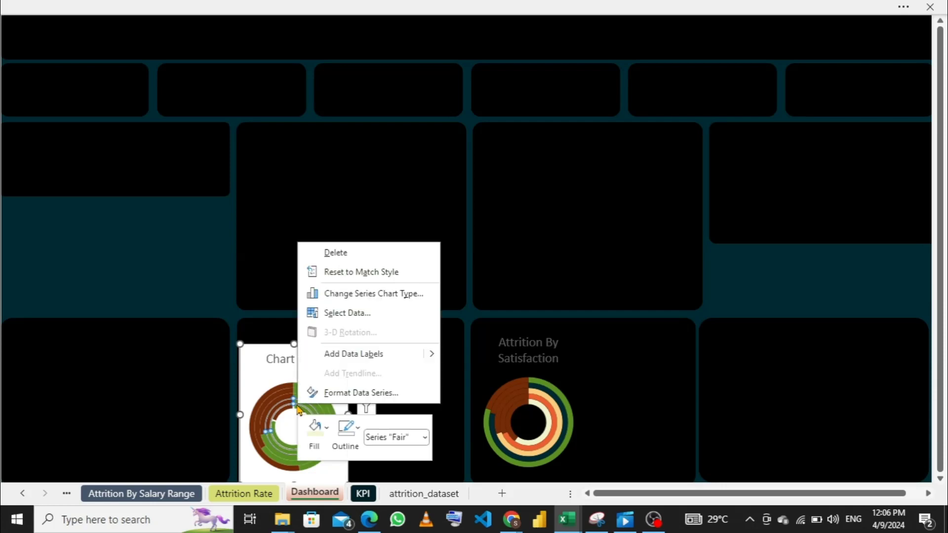
pyautogui.click(351, 435)
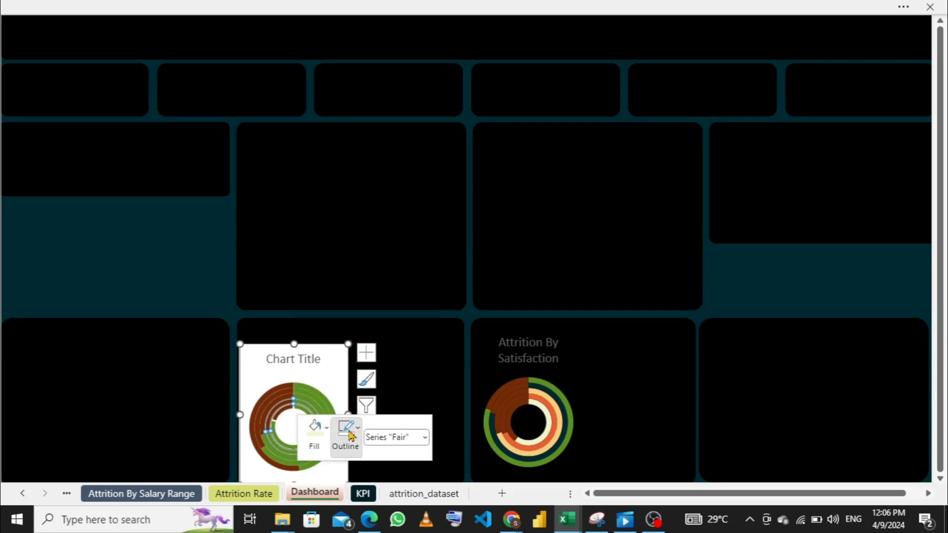
pyautogui.click(351, 434)
pyautogui.click(347, 327)
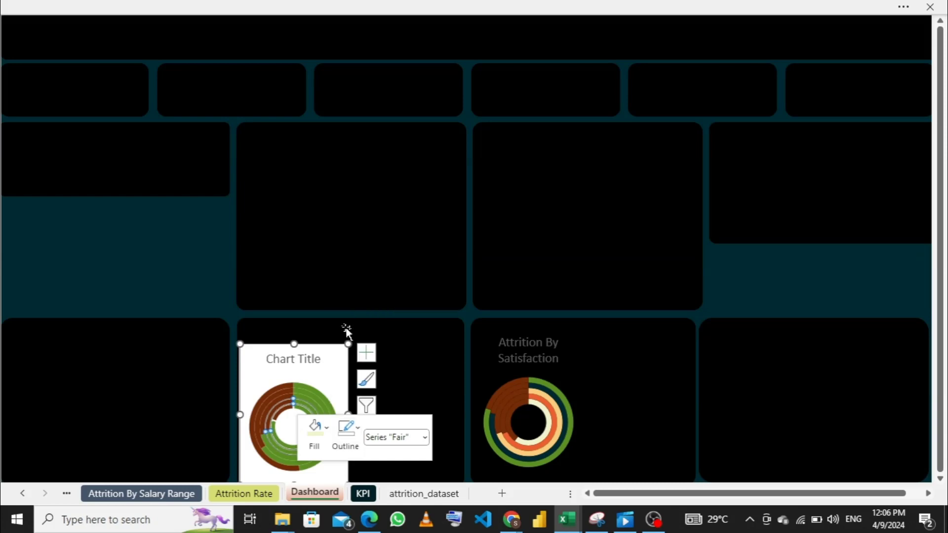
pyautogui.click(323, 373)
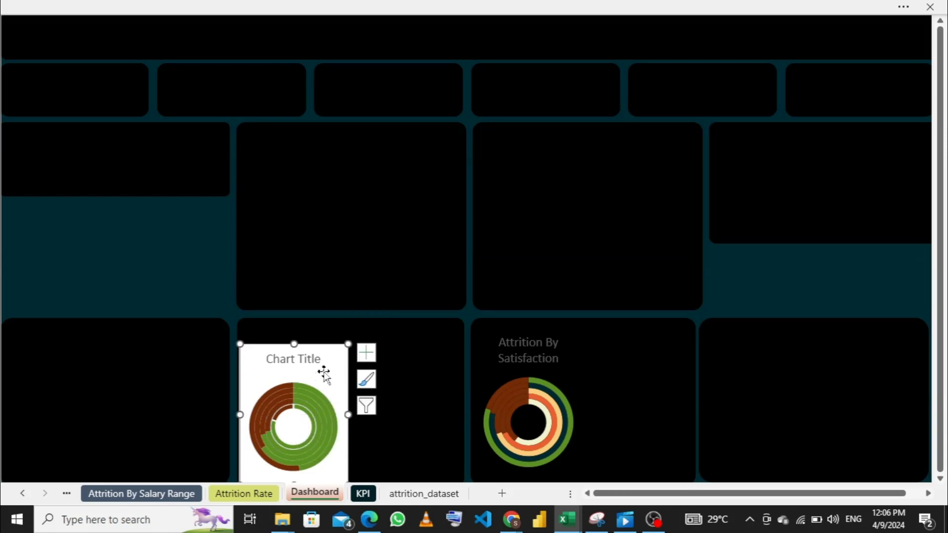
# - Remove the outline from the innermost ring, the Good series, of the performance doughnut chart
pyautogui.click(294, 405)
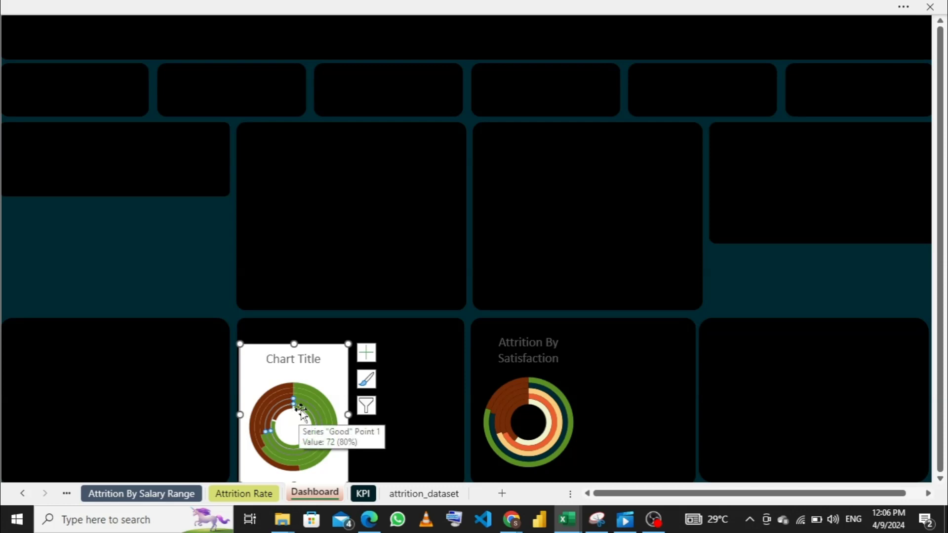
pyautogui.click(300, 412)
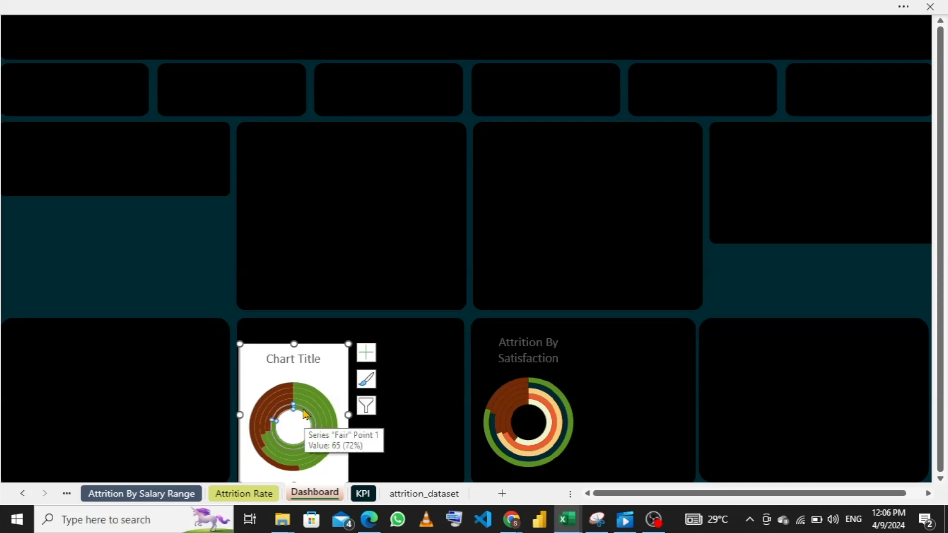
pyautogui.rightClick(304, 415)
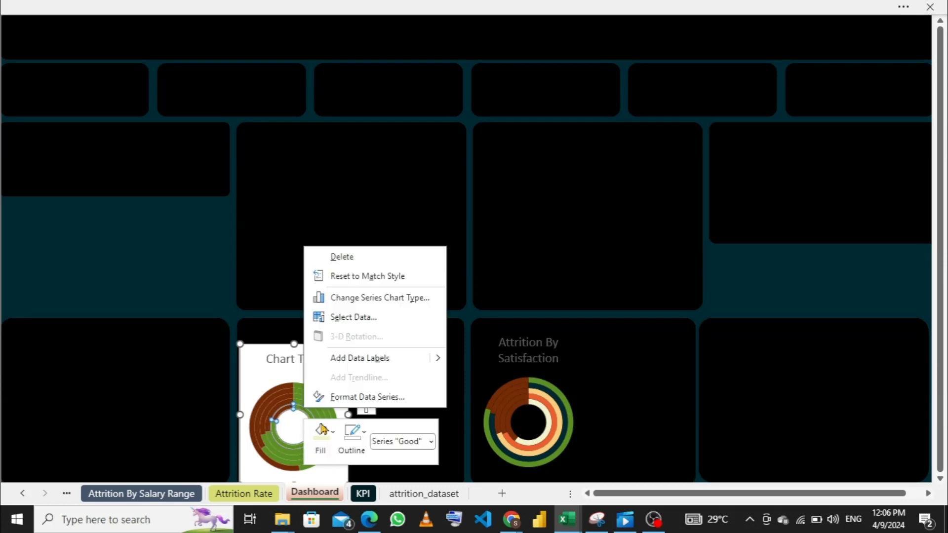
pyautogui.click(352, 432)
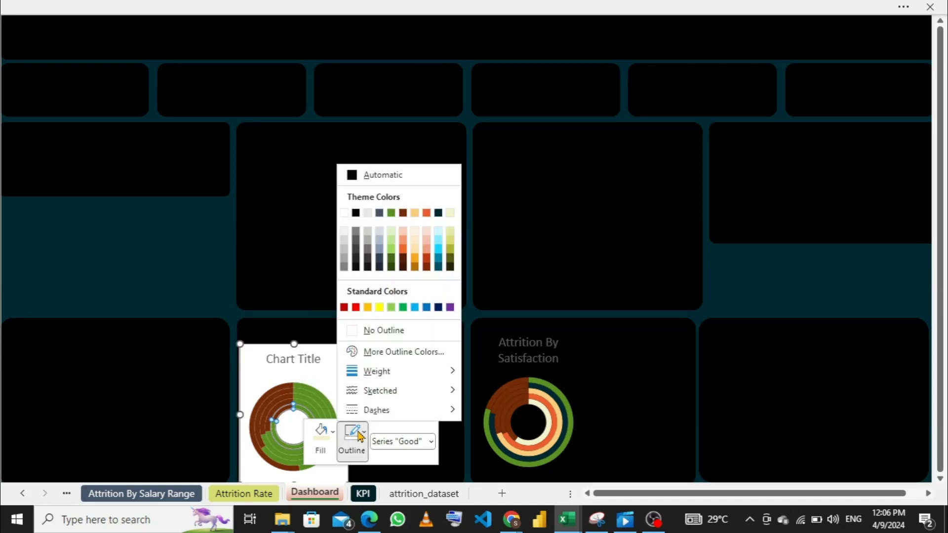
pyautogui.click(355, 331)
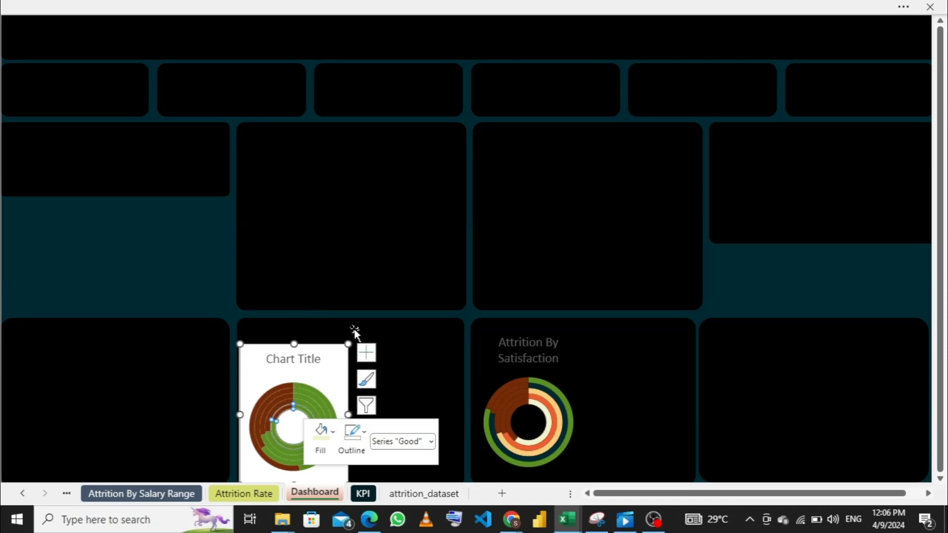
# - Set the performance chart's background area to no fill and no outline
pyautogui.click(326, 375)
pyautogui.rightClick(326, 374)
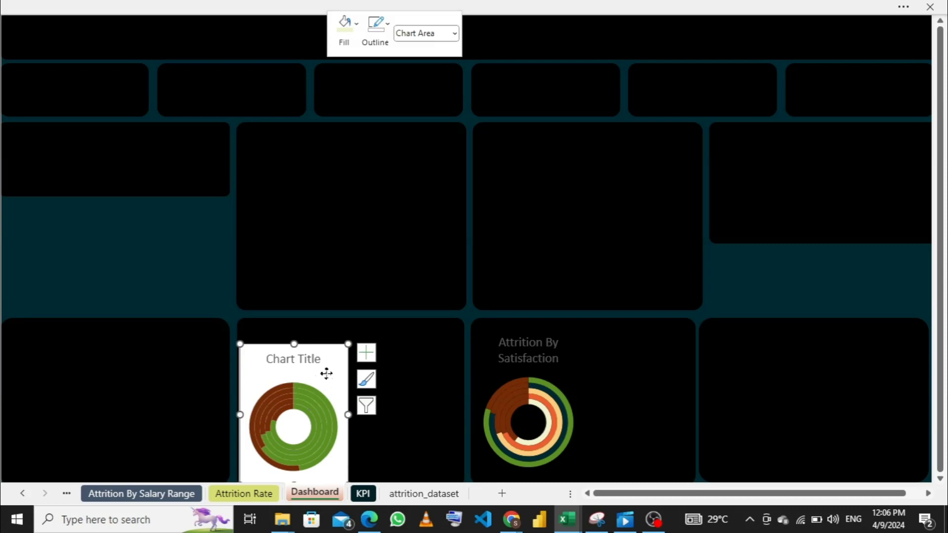
pyautogui.click(357, 44)
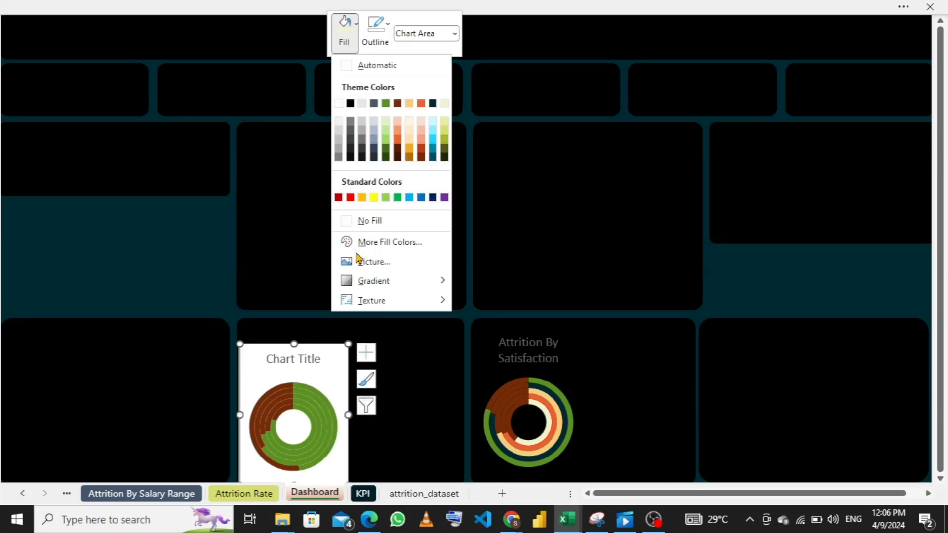
pyautogui.click(346, 221)
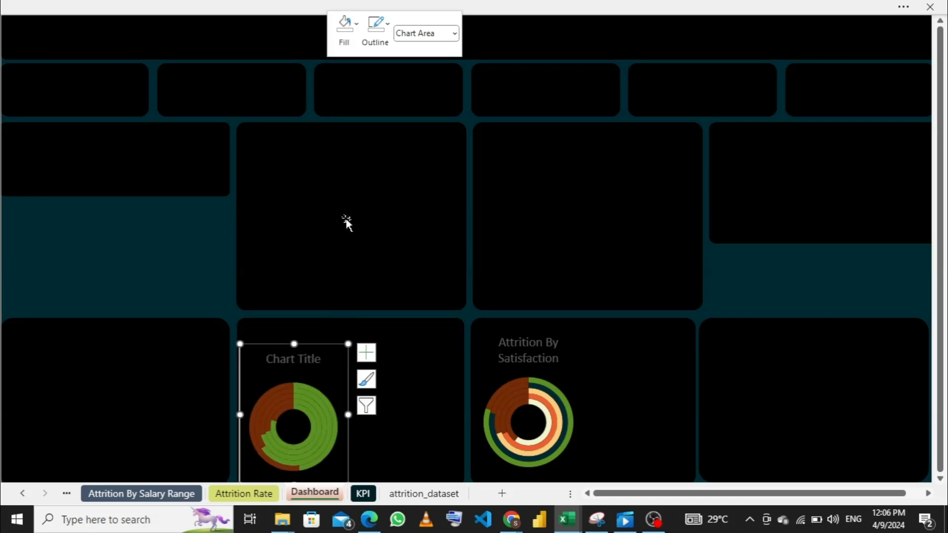
pyautogui.click(379, 47)
pyautogui.click(377, 229)
# - Change the performance doughnut chart's title to "Attrition By Performance"
pyautogui.click(316, 359)
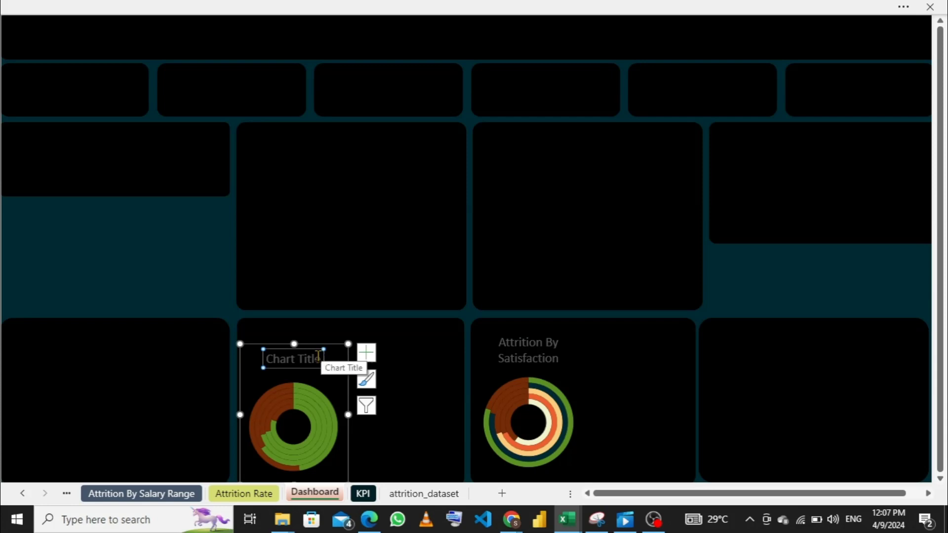
pyautogui.click(321, 360)
pyautogui.doubleClick(318, 361)
pyautogui.tripleClick(318, 361)
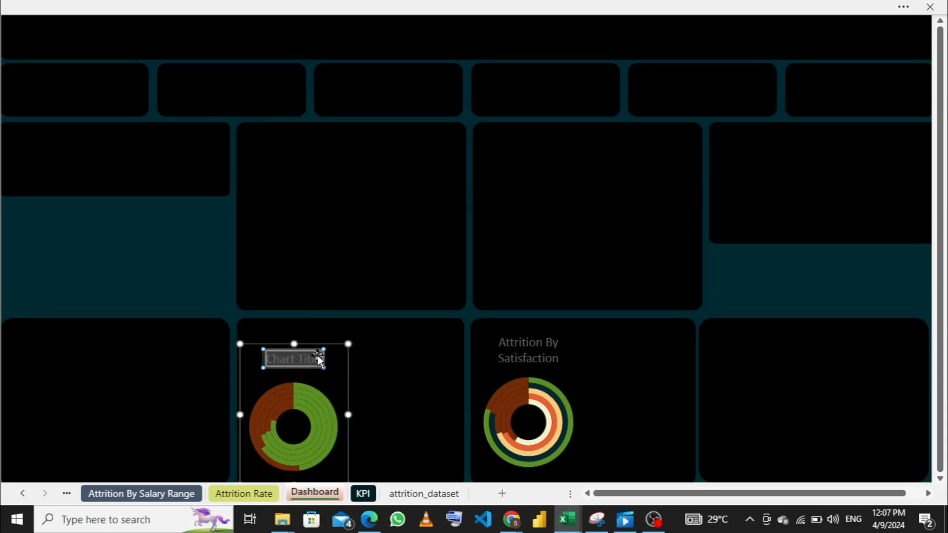
pyautogui.press('Delete')
pyautogui.write('At')
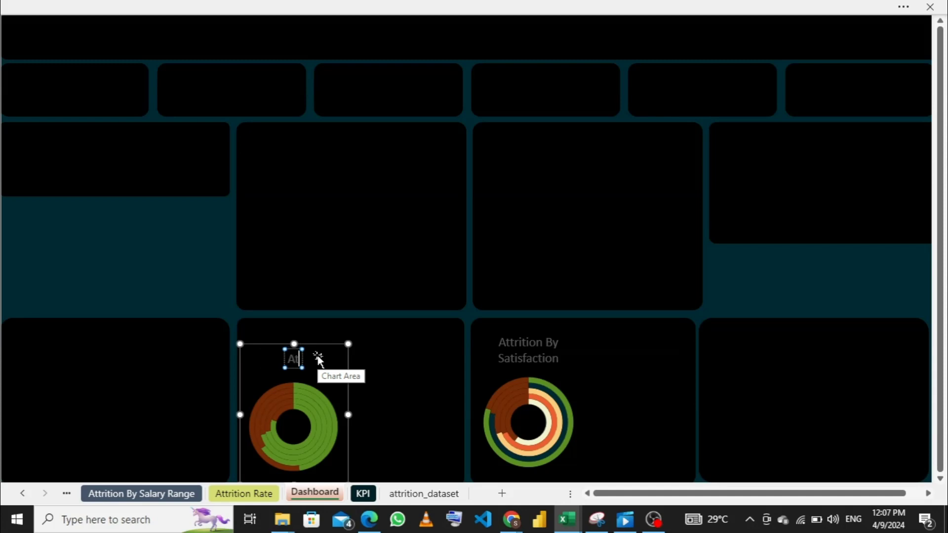
pyautogui.write('trition')
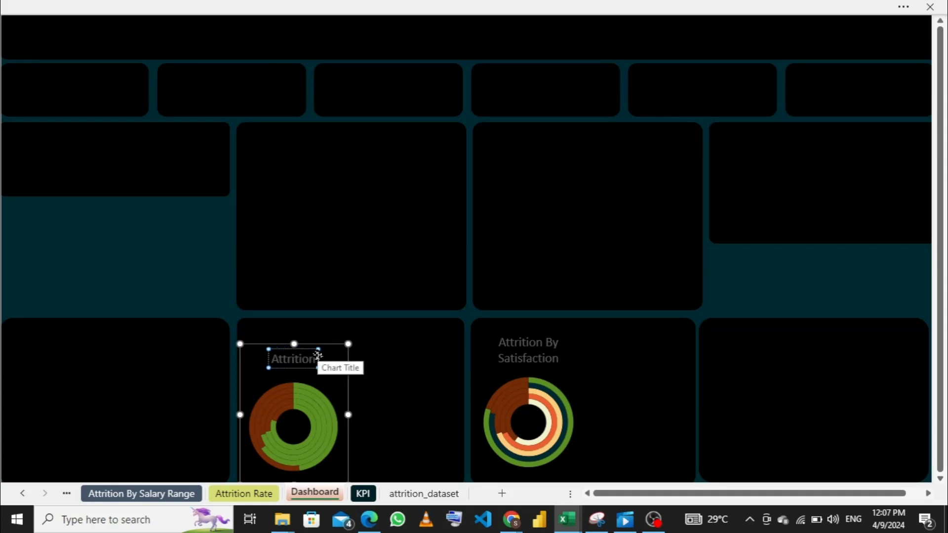
pyautogui.write(' By P')
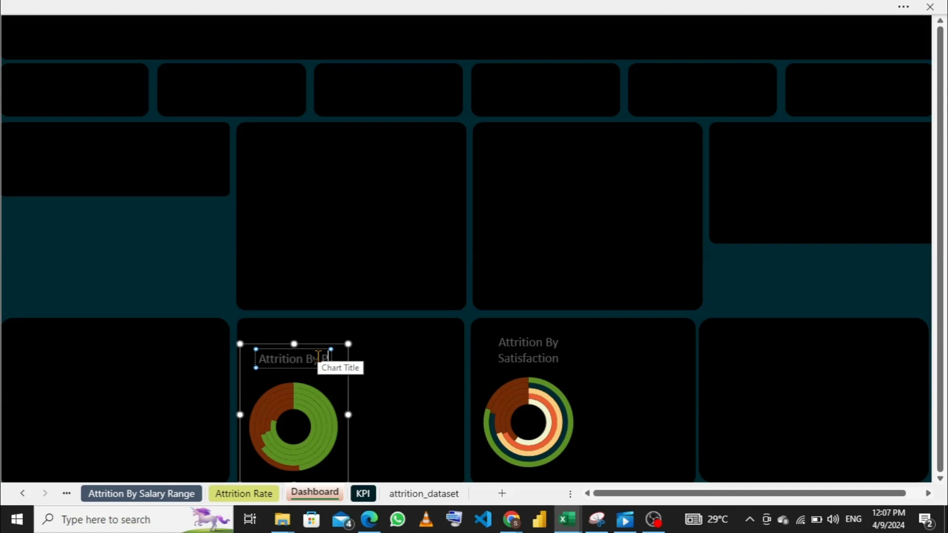
pyautogui.write('er')
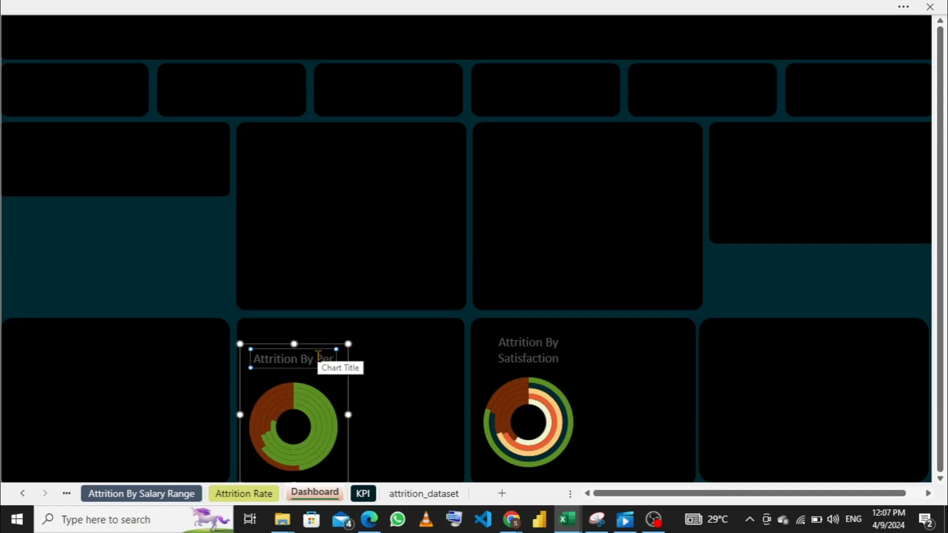
pyautogui.write('for')
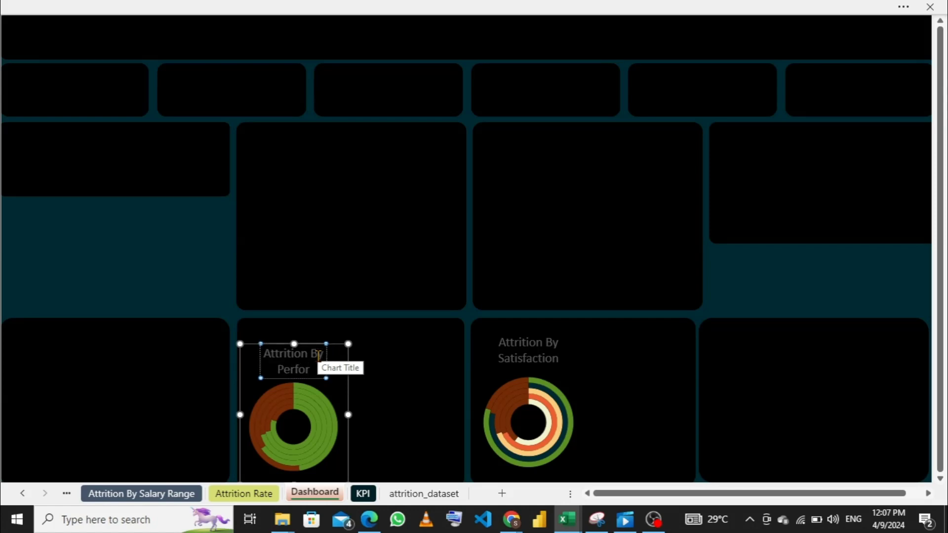
pyautogui.write('mance')
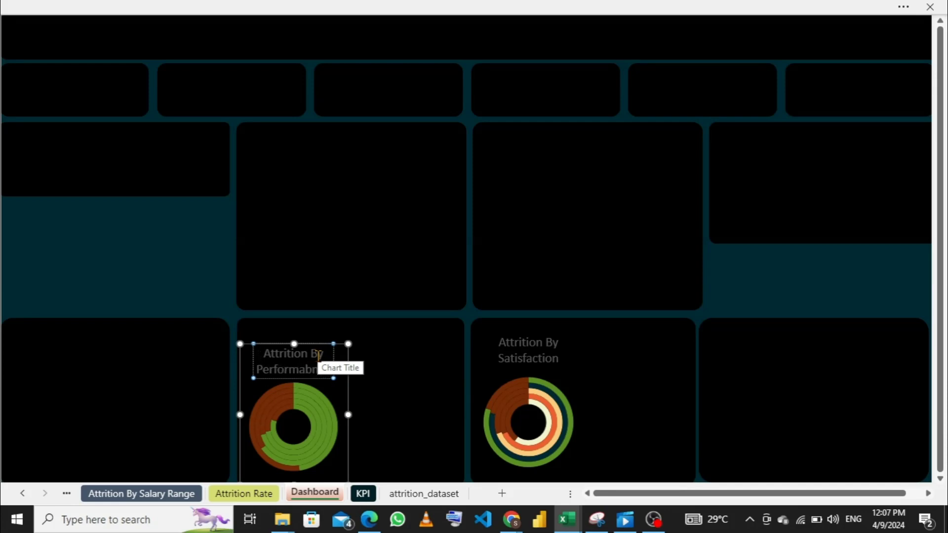
pyautogui.press('BackSpace')
pyautogui.press('BackSpace')
pyautogui.press('BackSpace')
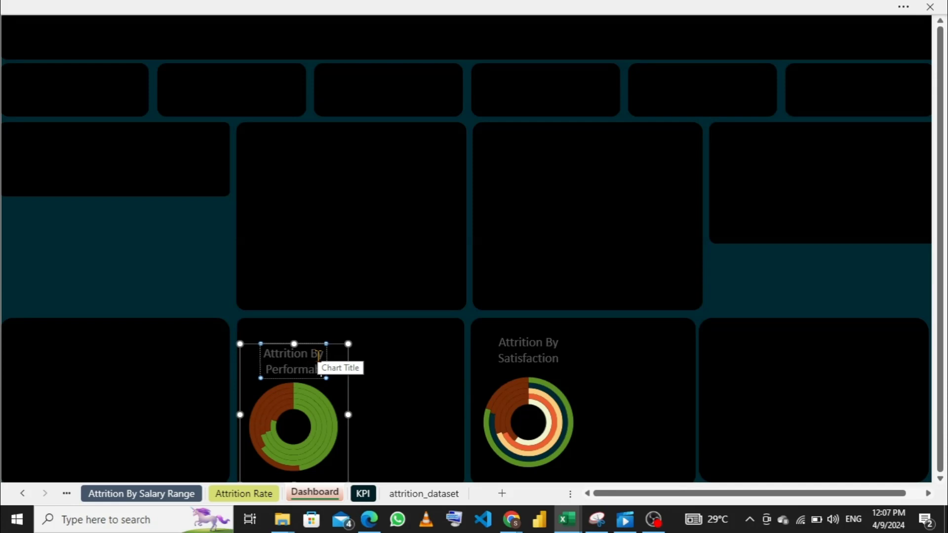
pyautogui.press('BackSpace')
pyautogui.write('nce')
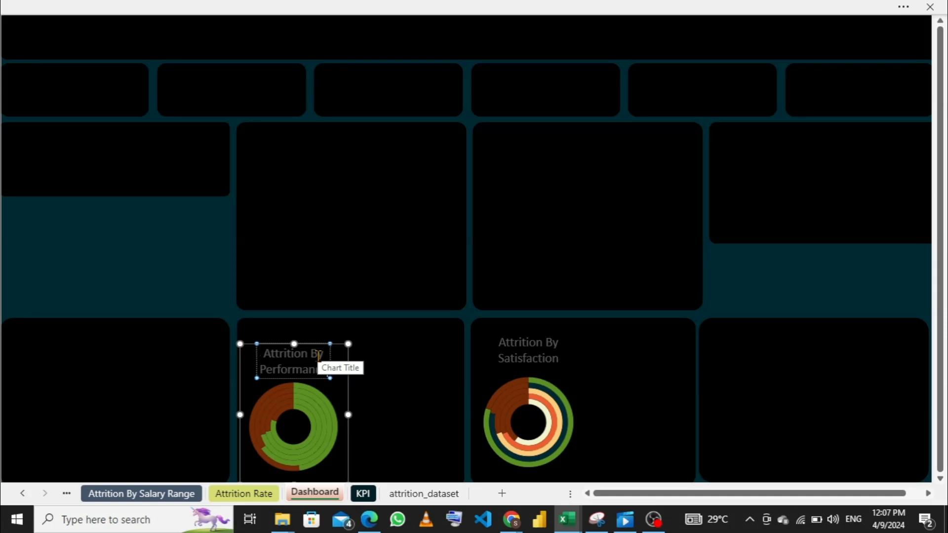
pyautogui.click(306, 393)
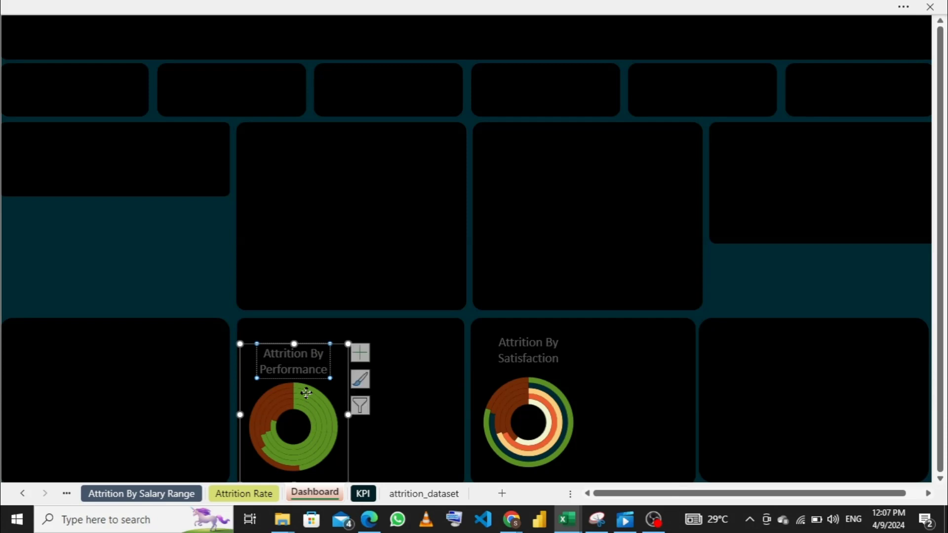
pyautogui.click(306, 394)
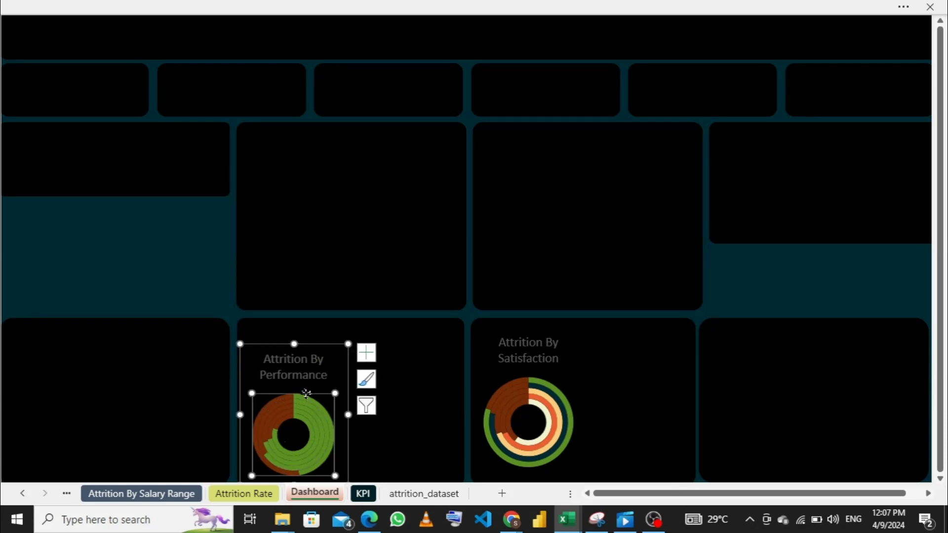
pyautogui.click(310, 405)
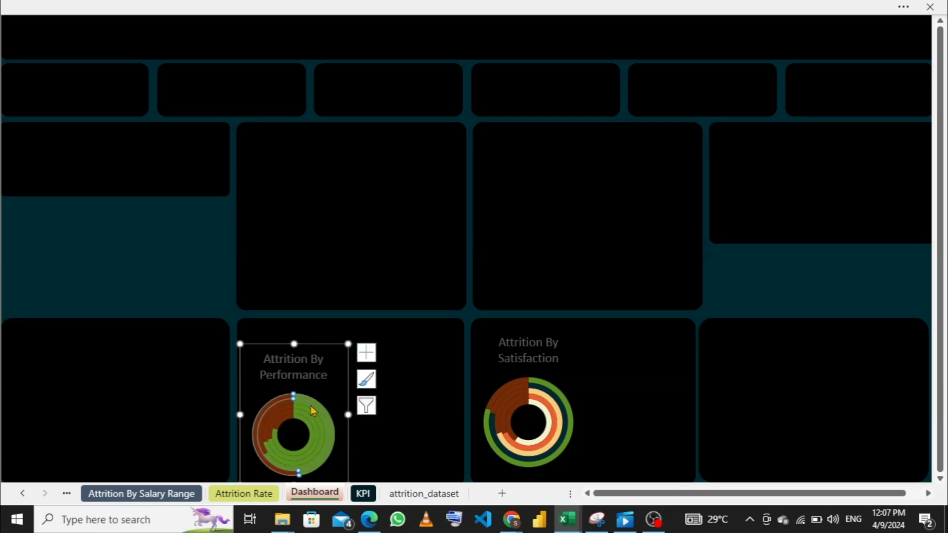
pyautogui.click(308, 408)
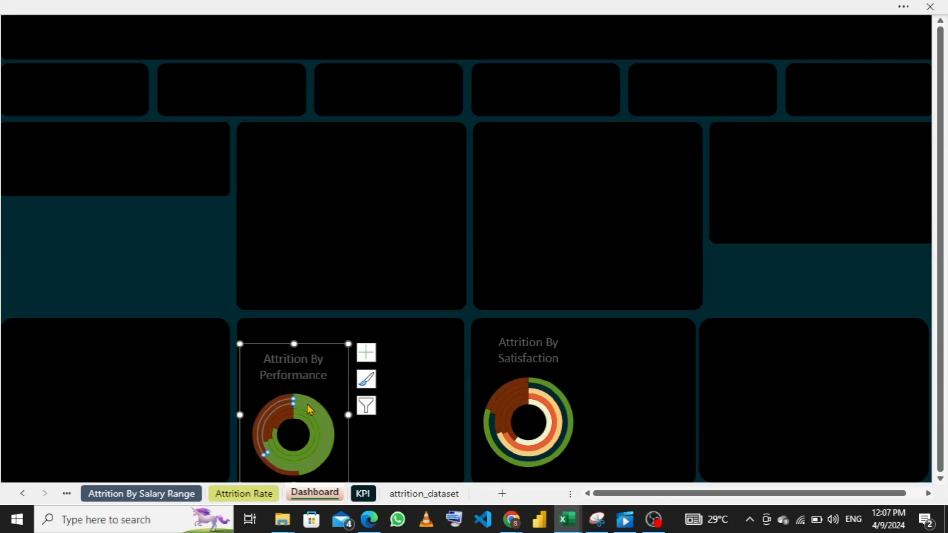
pyautogui.click(307, 404)
pyautogui.rightClick(308, 403)
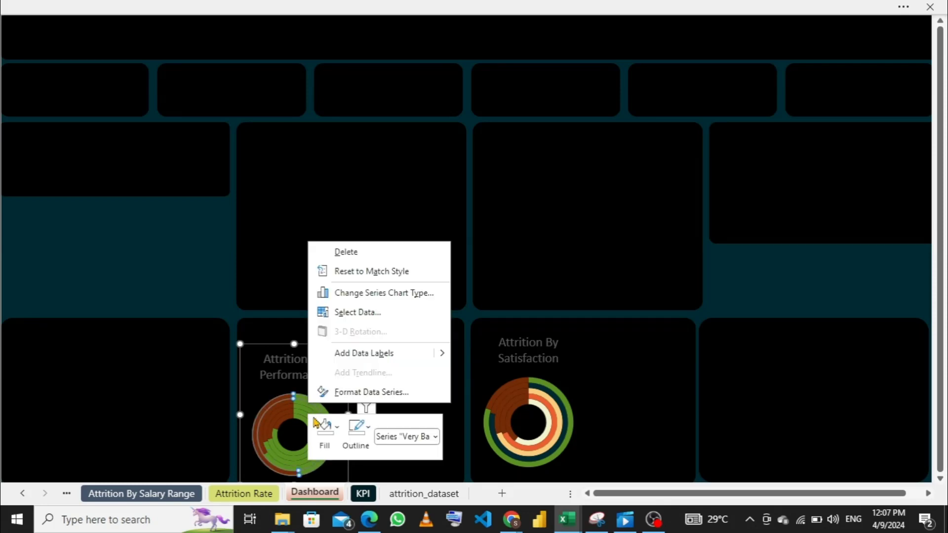
pyautogui.press('Escape')
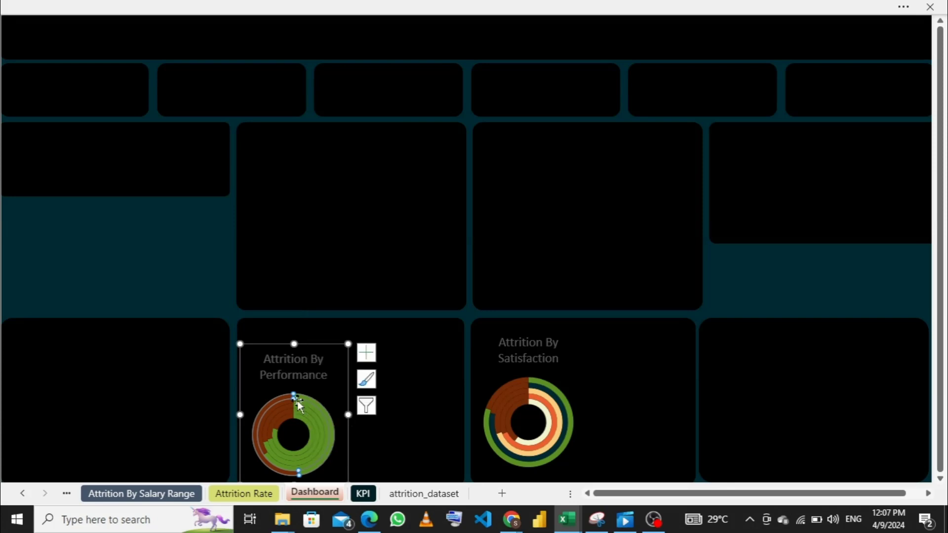
# - Fill the green segment of the performance doughnut's Excellent ring with the dark teal theme colour
pyautogui.click(303, 404)
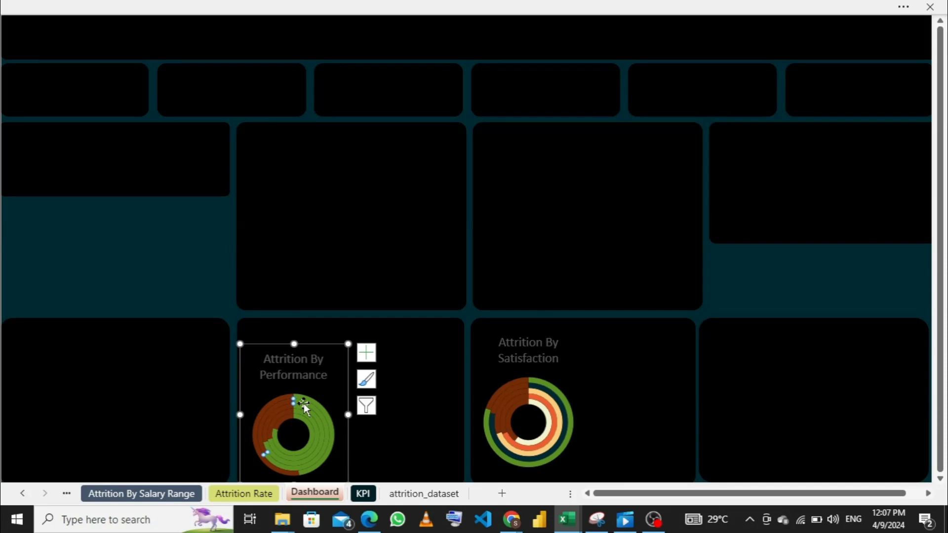
pyautogui.rightClick(304, 404)
pyautogui.click(332, 438)
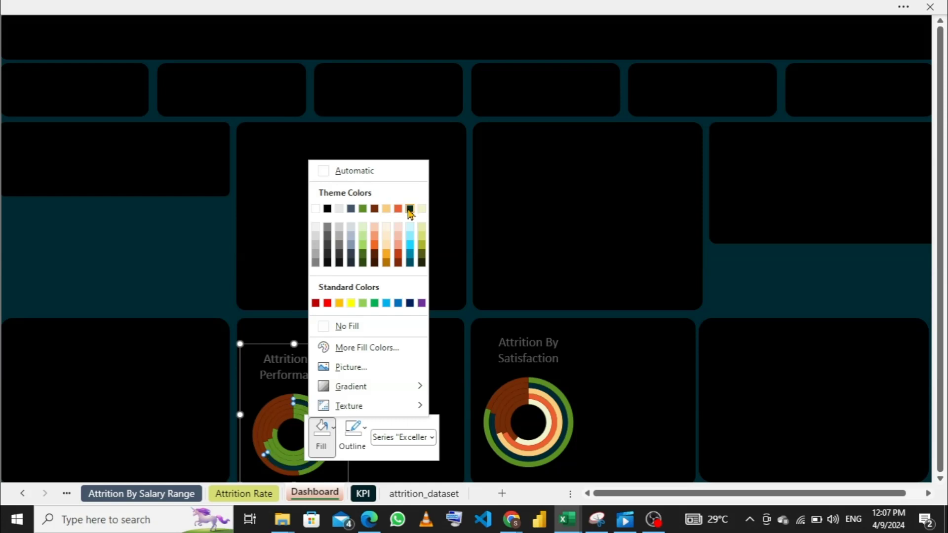
pyautogui.click(409, 209)
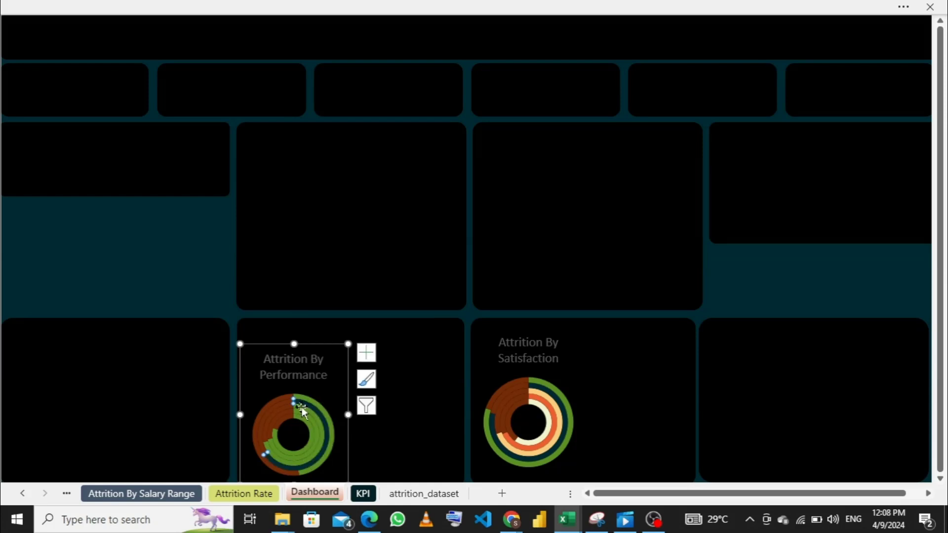
# - Fill the green segment of the performance doughnut's Bad ring with the light orange theme colour
pyautogui.click(308, 410)
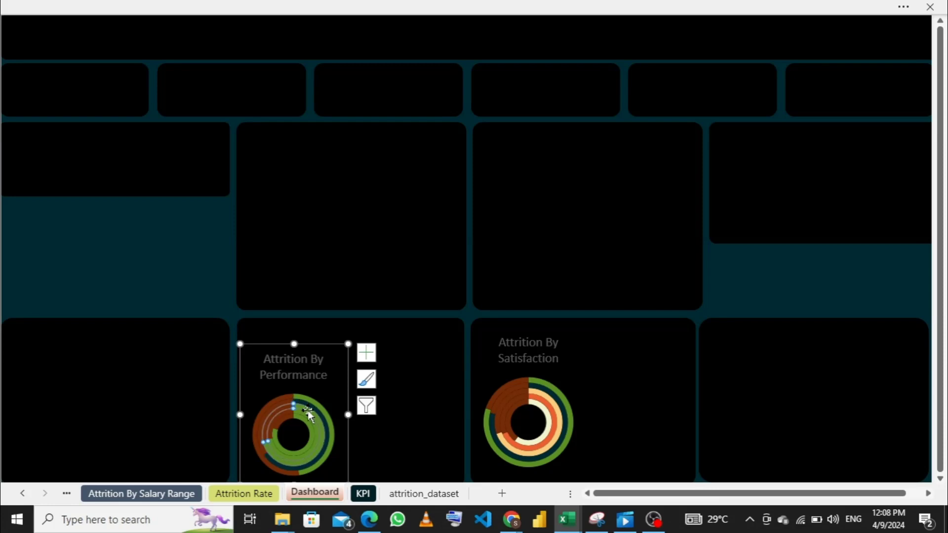
pyautogui.rightClick(310, 415)
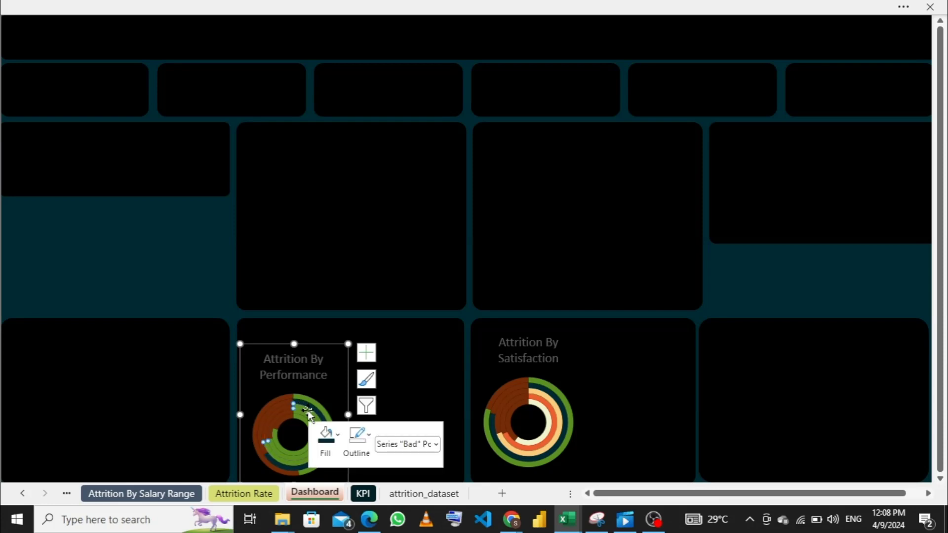
pyautogui.click(338, 436)
pyautogui.click(340, 441)
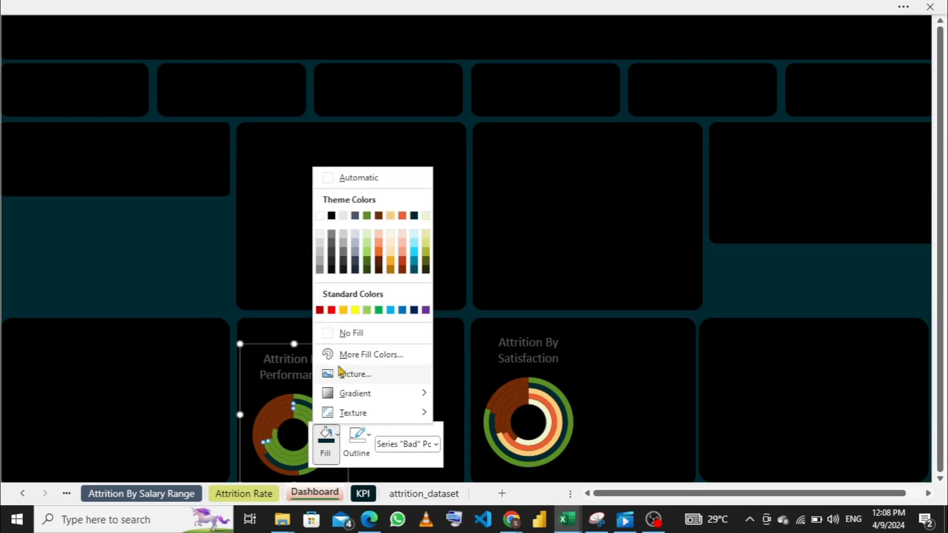
pyautogui.click(392, 216)
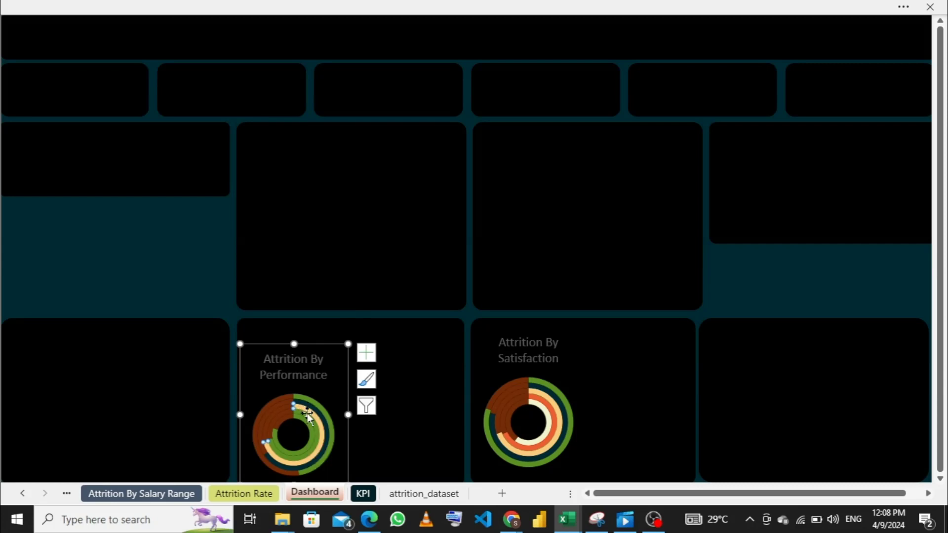
# - Fill the green segment of the performance doughnut's Fair ring with the orange-red theme colour
pyautogui.click(308, 421)
pyautogui.rightClick(306, 416)
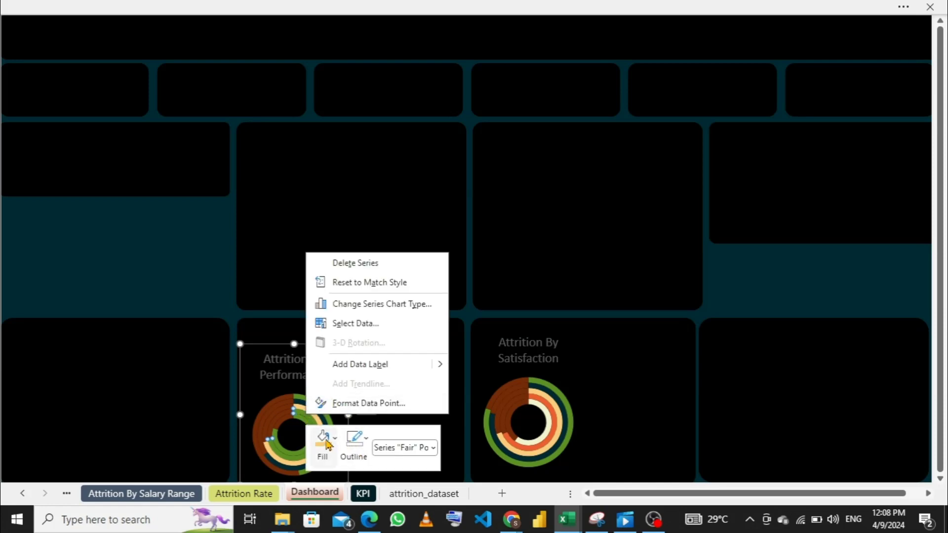
pyautogui.click(330, 439)
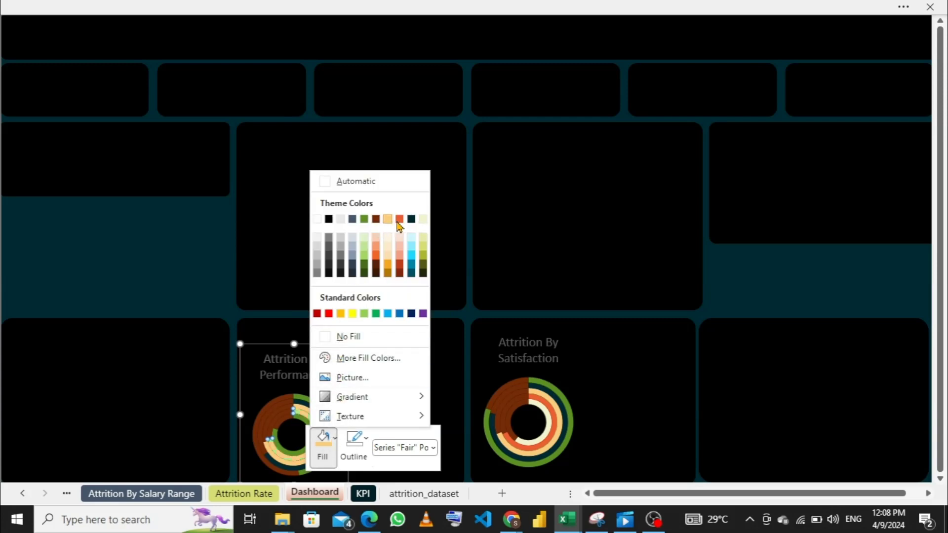
pyautogui.click(399, 219)
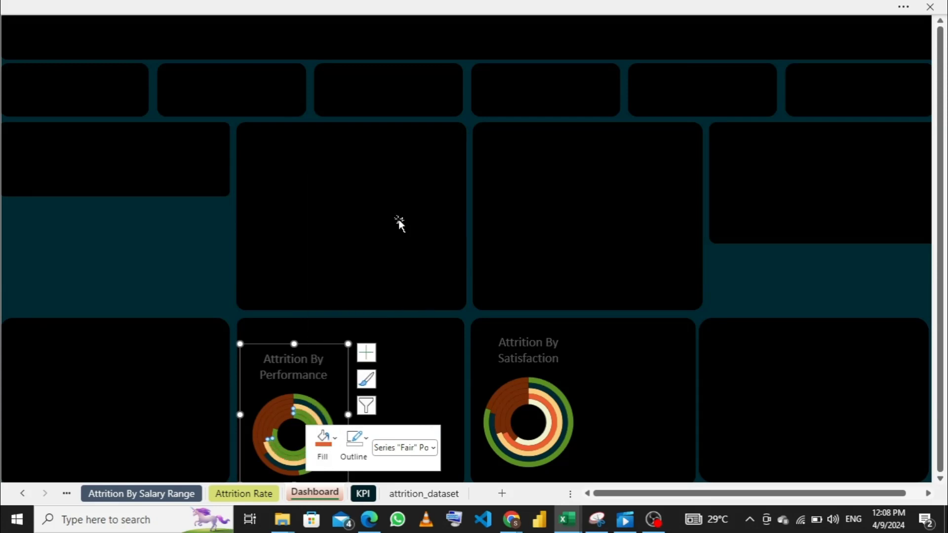
# - Select the green segment of the performance doughnut's innermost Good ring and open its formatting options
pyautogui.click(302, 419)
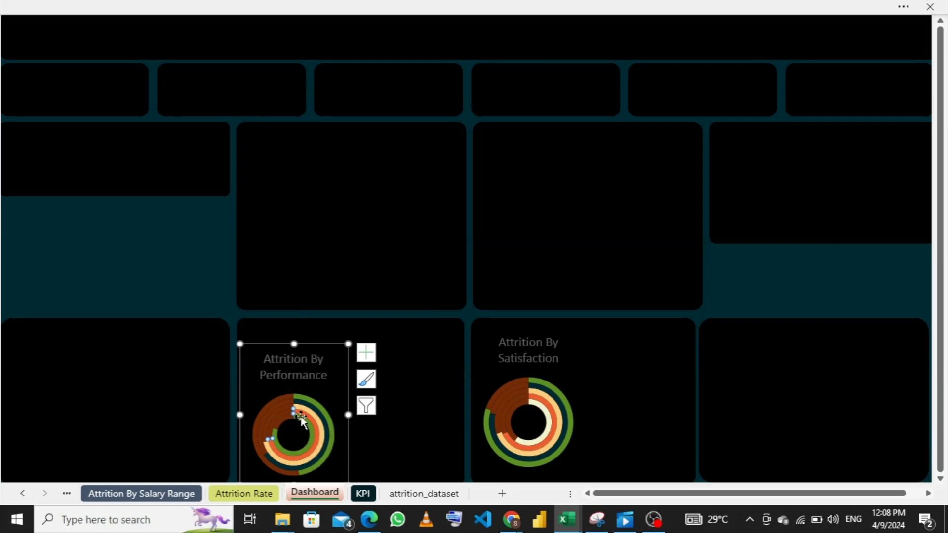
pyautogui.click(303, 422)
pyautogui.rightClick(304, 422)
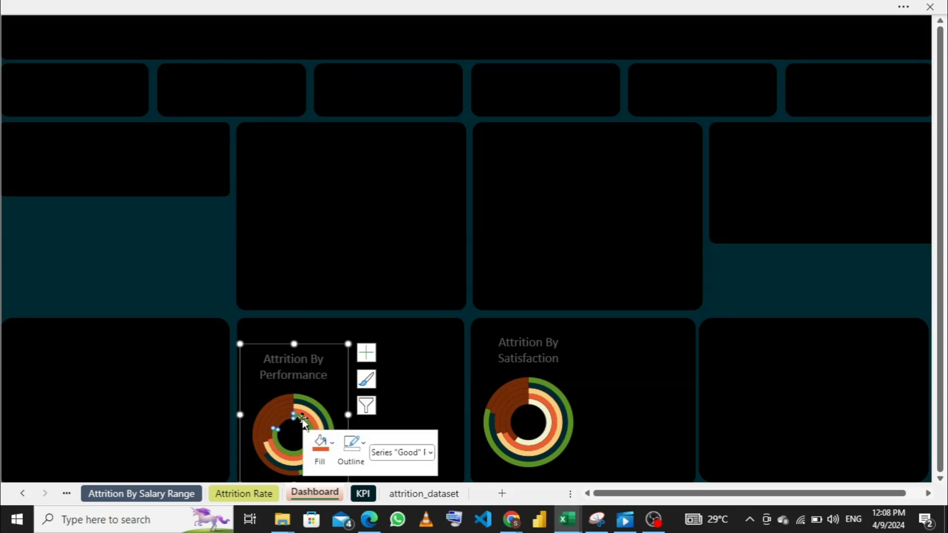
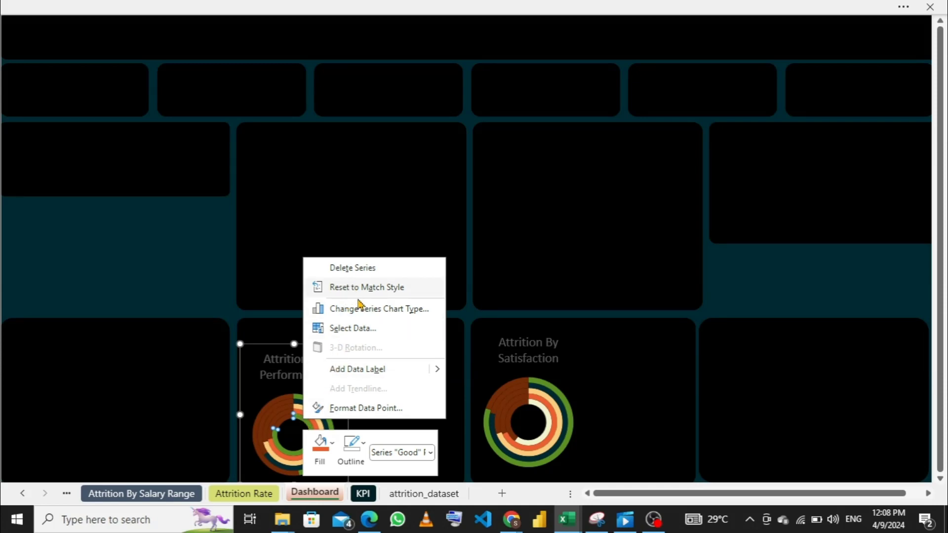
# - Fill the green segment of the performance doughnut's Good ring with the pale yellow theme colour and extend the chart upward within its panel
pyautogui.click(332, 451)
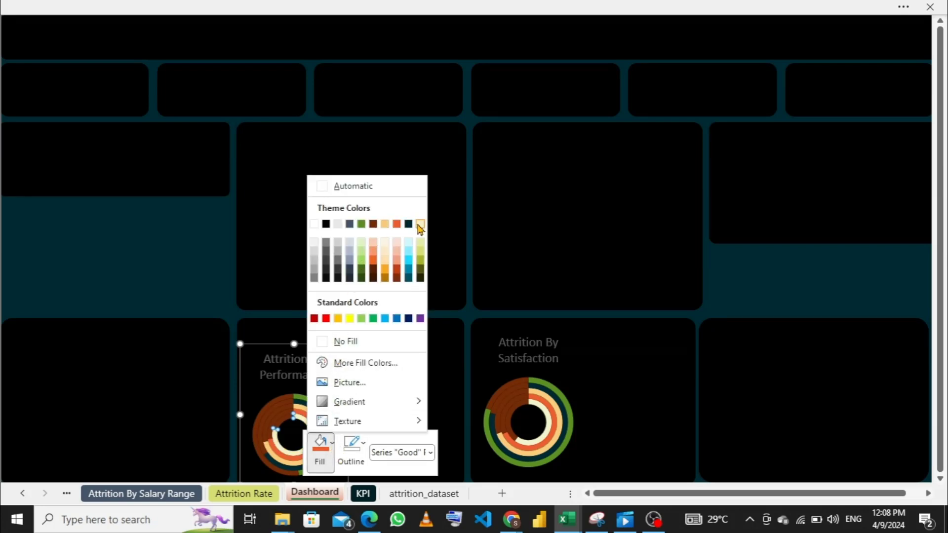
pyautogui.click(421, 226)
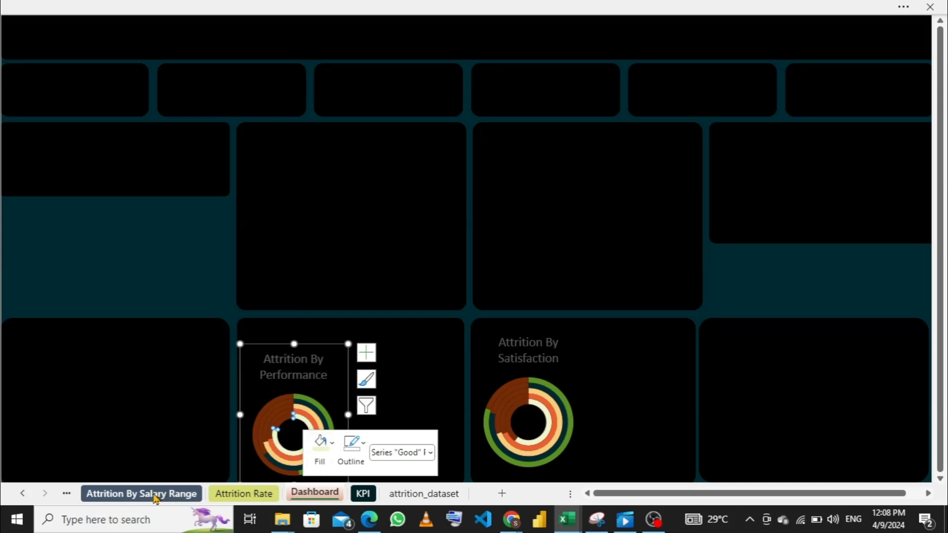
pyautogui.click(295, 338)
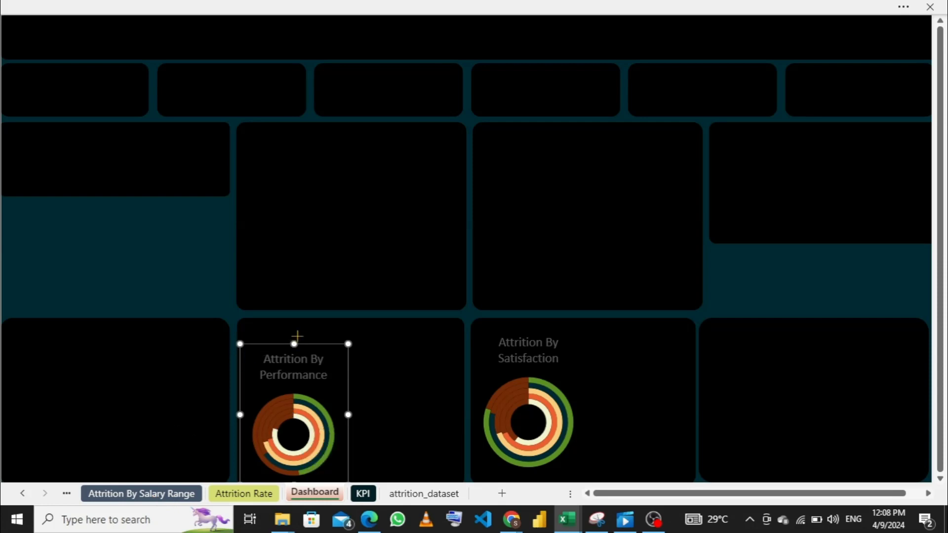
pyautogui.moveTo(297, 336); pyautogui.dragTo(296, 324)
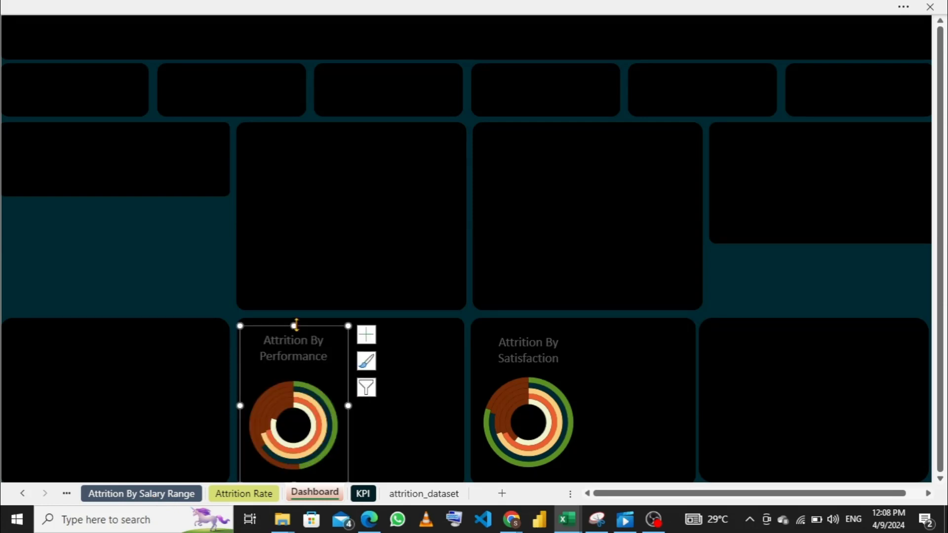
# - On the Attrition By Performance Range sheet, sort the pivot table's employee counts from smallest to largest
pyautogui.click(139, 503)
pyautogui.click(67, 497)
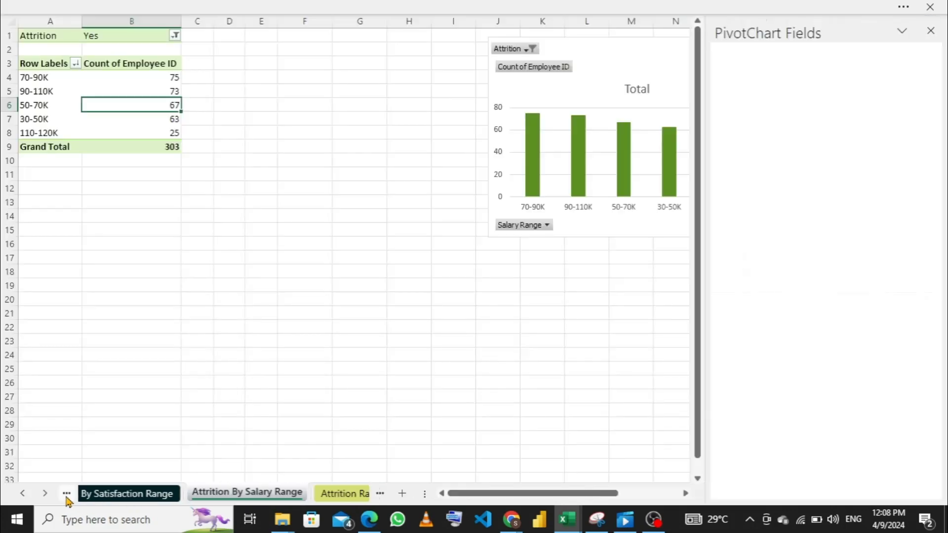
pyautogui.click(66, 498)
pyautogui.click(67, 498)
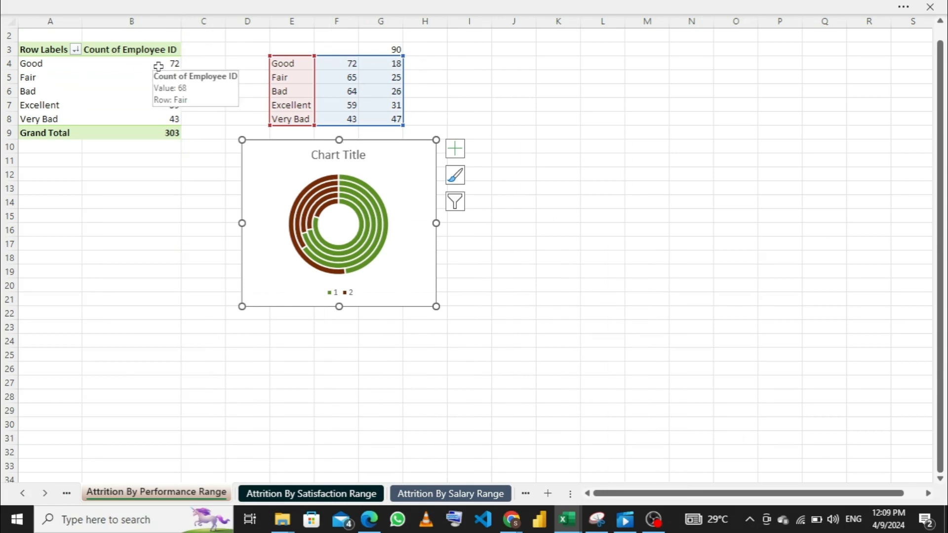
pyautogui.click(158, 66)
pyautogui.rightClick(158, 65)
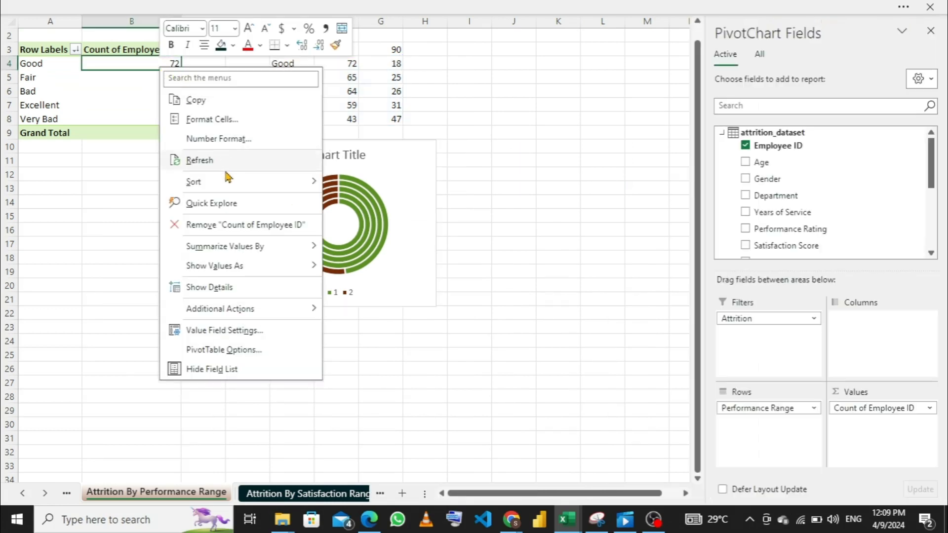
pyautogui.moveTo(229, 186)
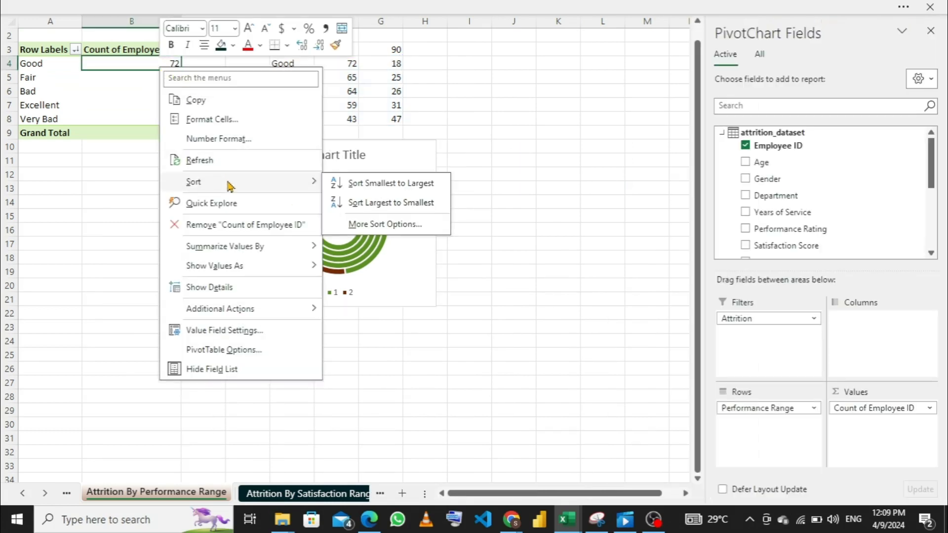
pyautogui.click(358, 187)
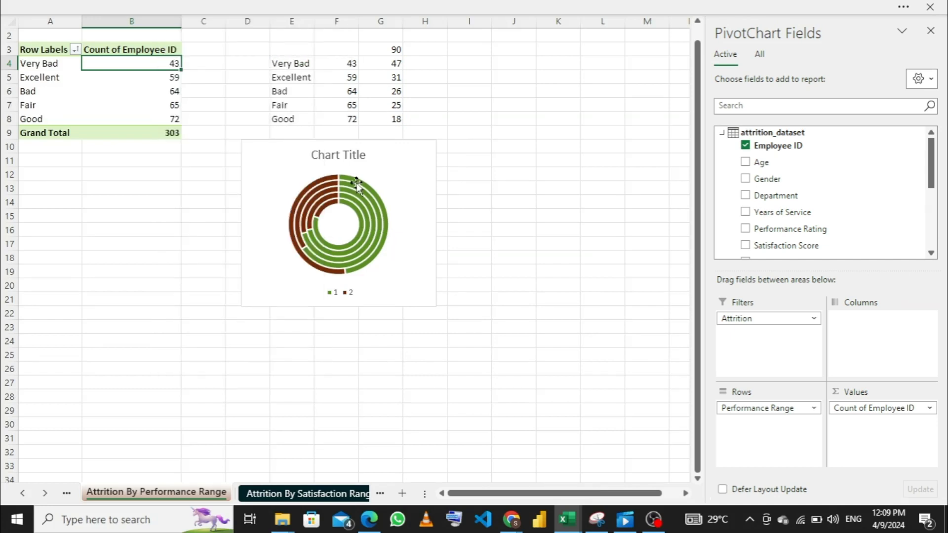
# - Return to the Dashboard sheet by way of the Attrition By Satisfaction Range and Attrition Rate sheets
pyautogui.click(299, 494)
pyautogui.scroll(-2, 363, 494)
pyautogui.click(244, 494)
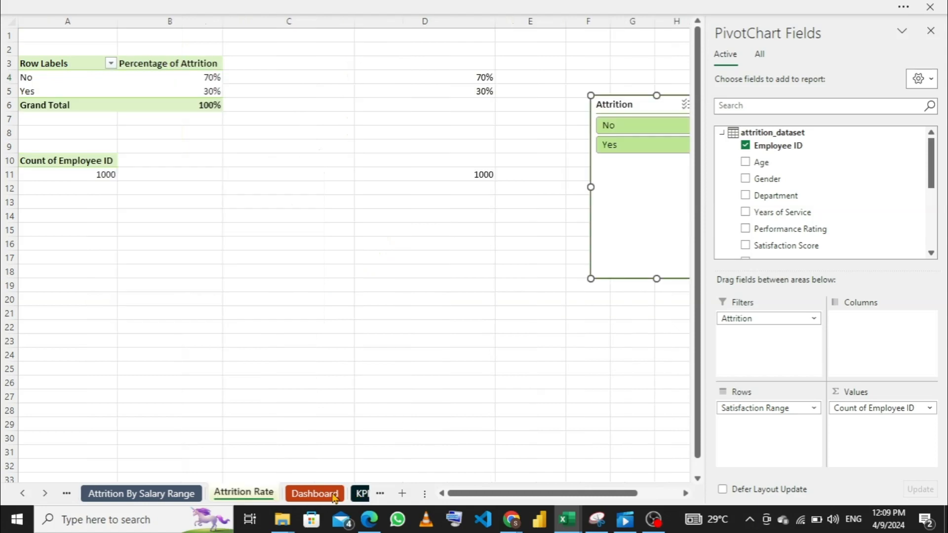
pyautogui.click(315, 494)
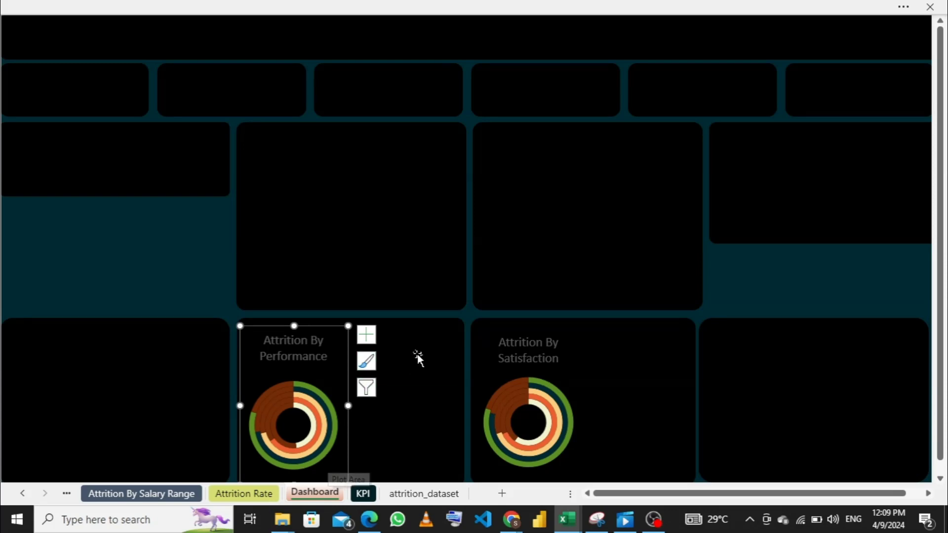
pyautogui.click(564, 356)
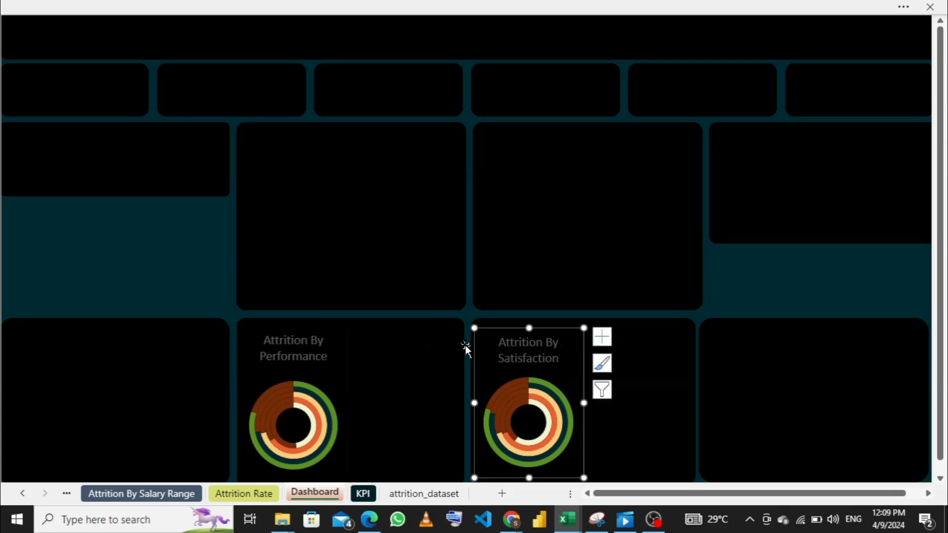
pyautogui.click(801, 371)
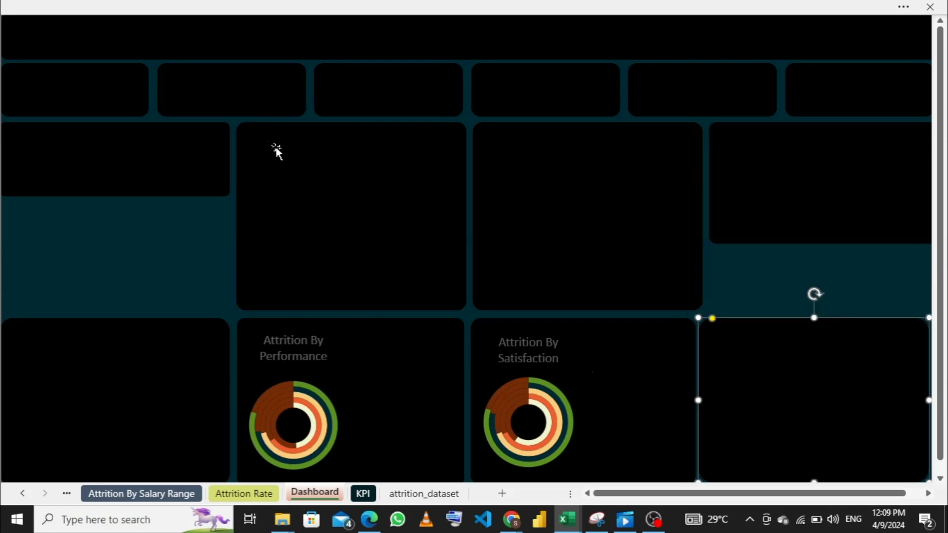
pyautogui.click(102, 101)
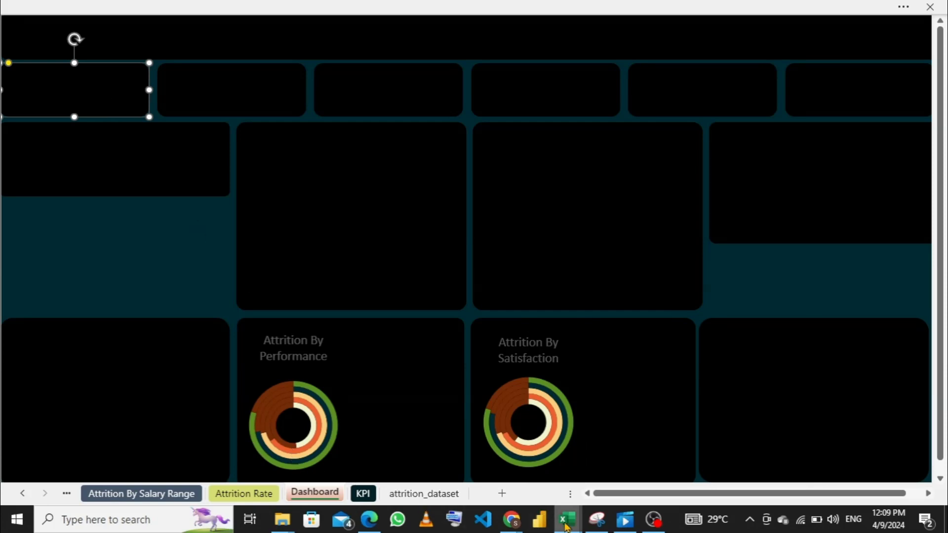
# - Examine the finished dashboard in the attrition_dataset_solution workbook and return to attrition_dataset_solution2
pyautogui.moveTo(568, 524)
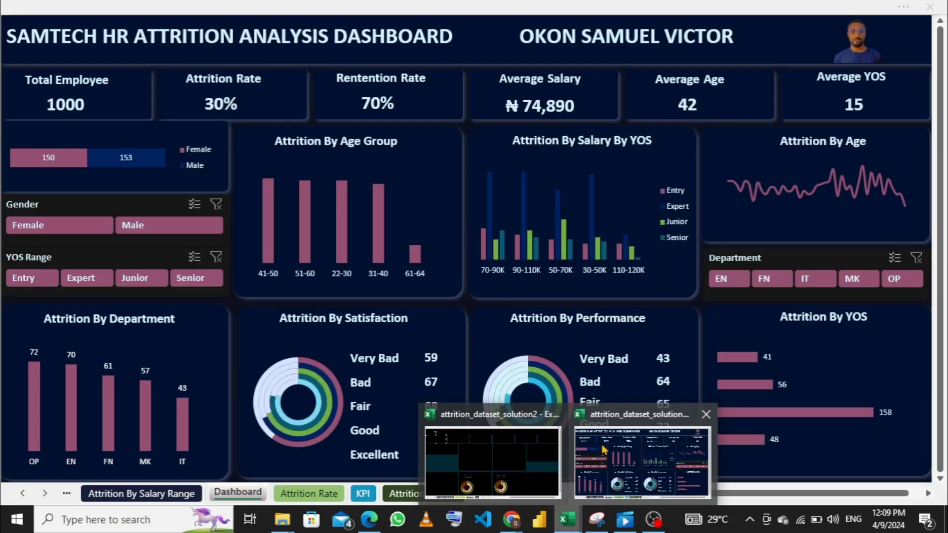
pyautogui.click(604, 449)
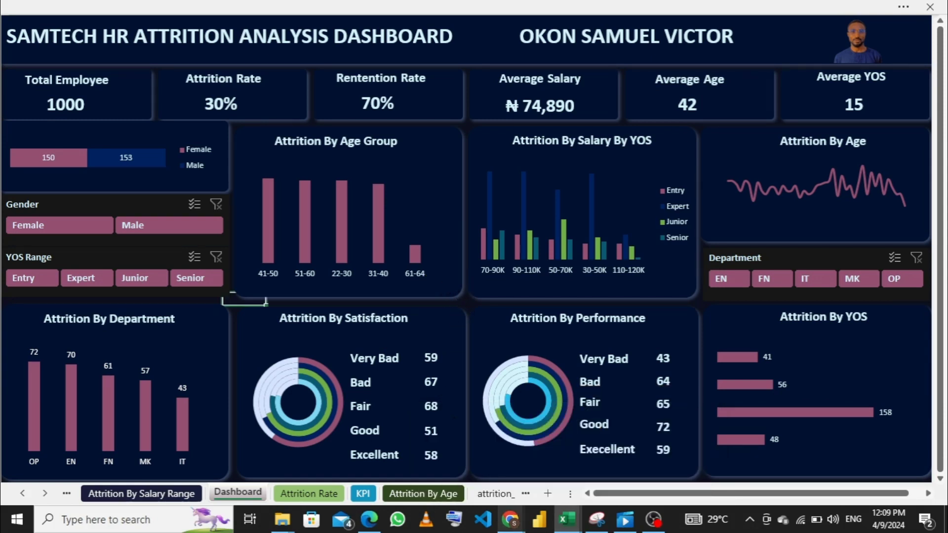
pyautogui.moveTo(511, 520)
pyautogui.moveTo(568, 519)
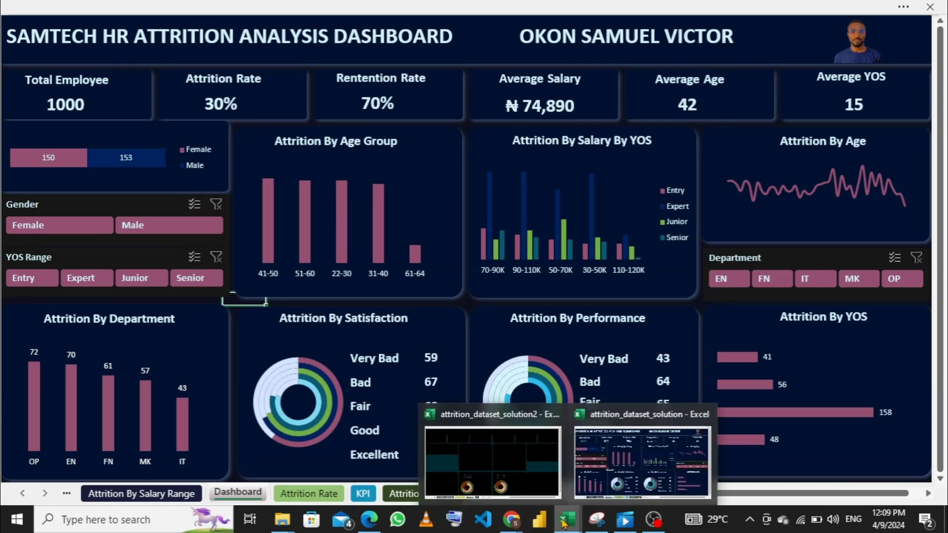
pyautogui.click(522, 469)
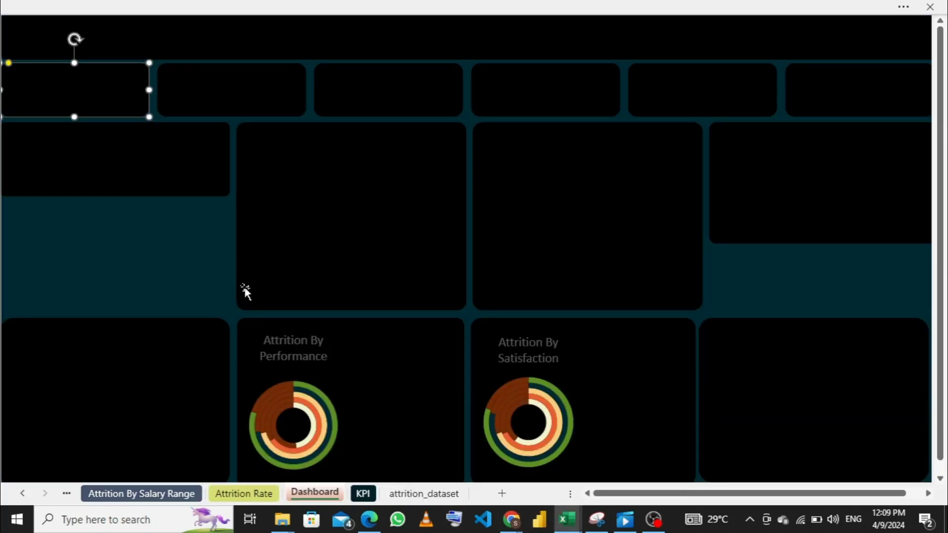
# - Select the small panel below the first KPI card together with the title banner and all six KPI cards
pyautogui.click(132, 161)
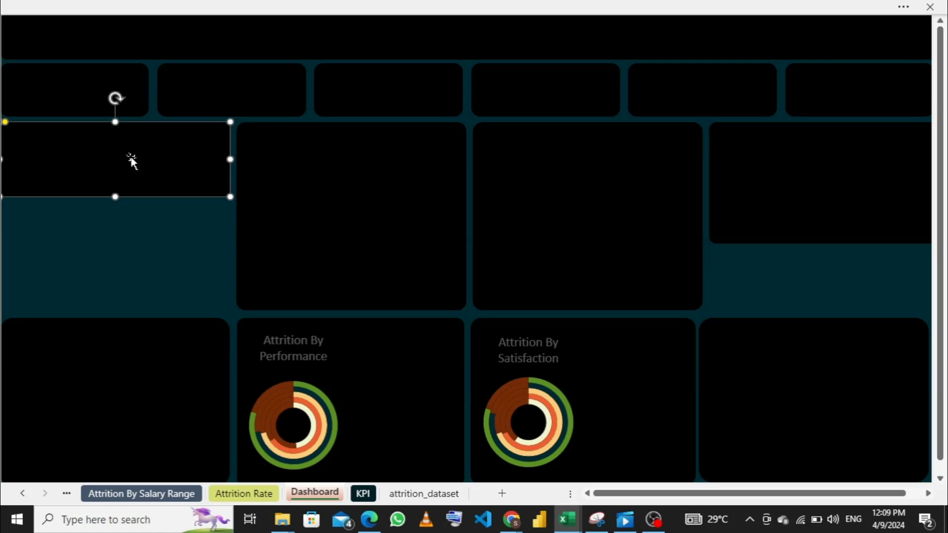
pyautogui.keyDown('shift'); pyautogui.click(110, 96); pyautogui.keyUp('shift')
pyautogui.keyDown('shift'); pyautogui.click(106, 46); pyautogui.keyUp('shift')
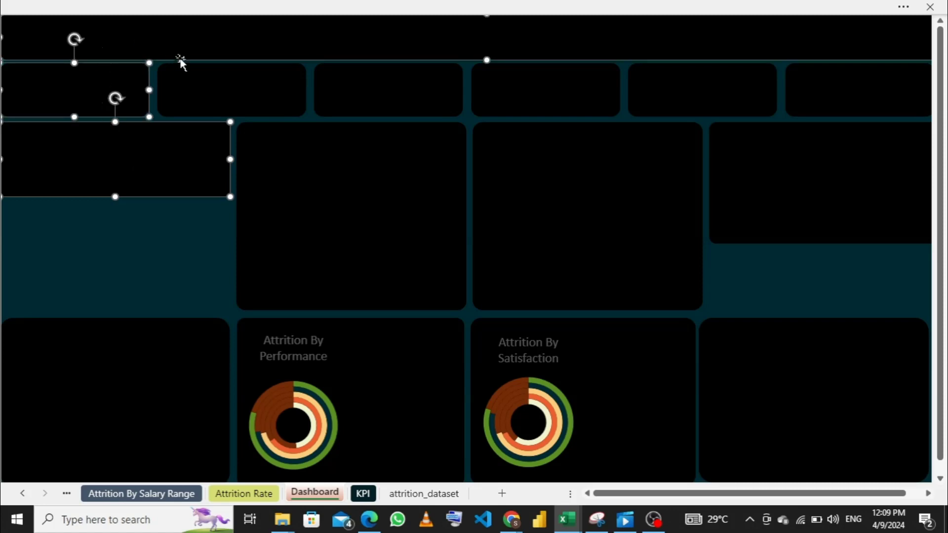
pyautogui.keyDown('shift'); pyautogui.click(211, 84); pyautogui.keyUp('shift')
pyautogui.keyDown('shift'); pyautogui.click(341, 90); pyautogui.keyUp('shift')
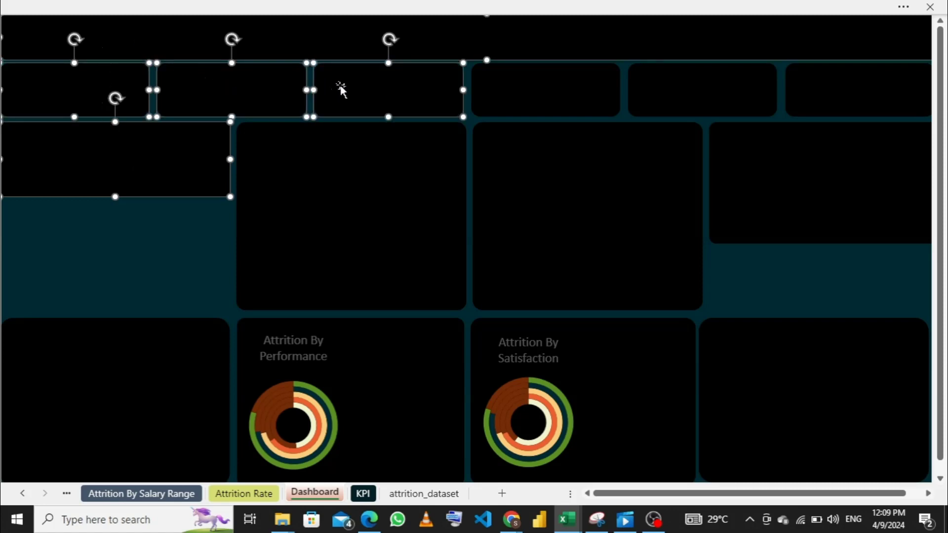
pyautogui.keyDown('shift'); pyautogui.click(563, 104); pyautogui.keyUp('shift')
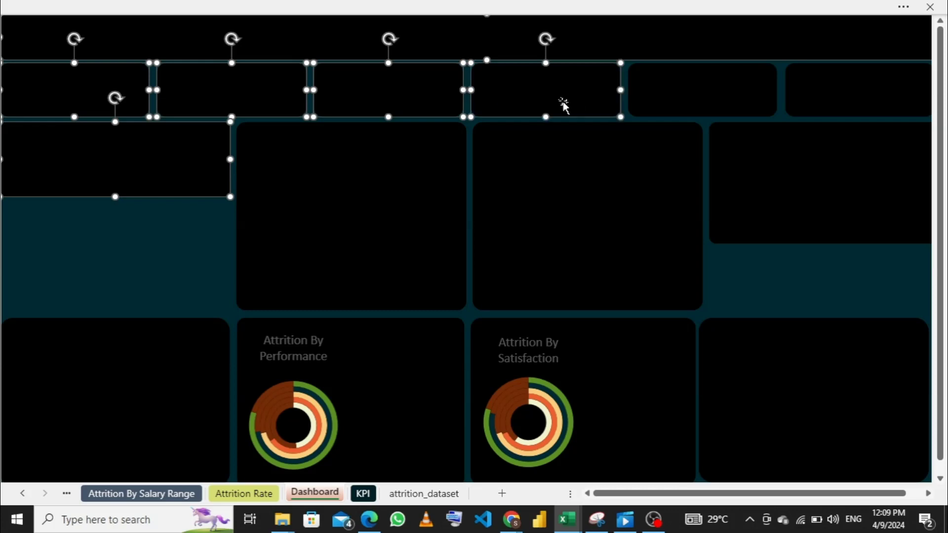
pyautogui.keyDown('shift'); pyautogui.click(657, 84); pyautogui.keyUp('shift')
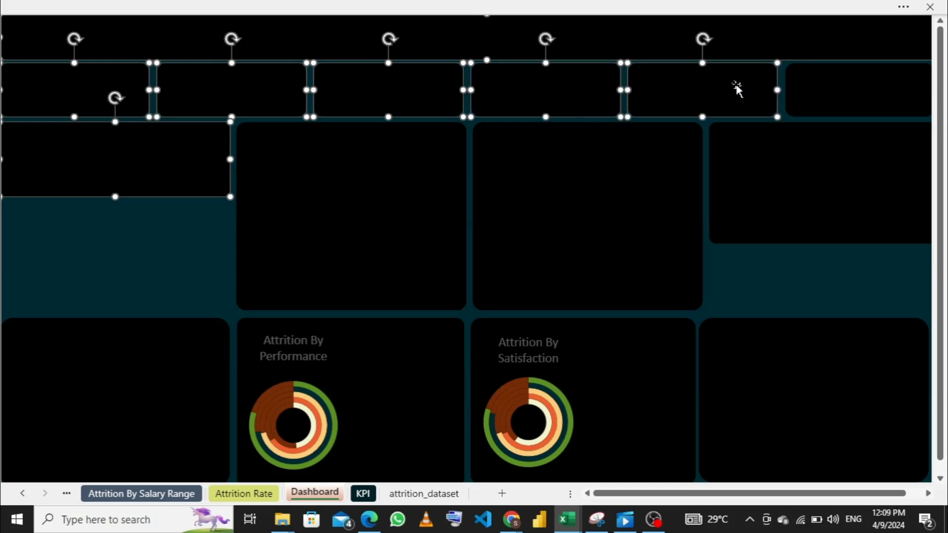
pyautogui.keyDown('shift'); pyautogui.click(864, 90); pyautogui.keyUp('shift')
# - Add the three remaining middle-row panels and all four bottom-row panels to the selection
pyautogui.keyDown('shift'); pyautogui.click(288, 184); pyautogui.keyUp('shift')
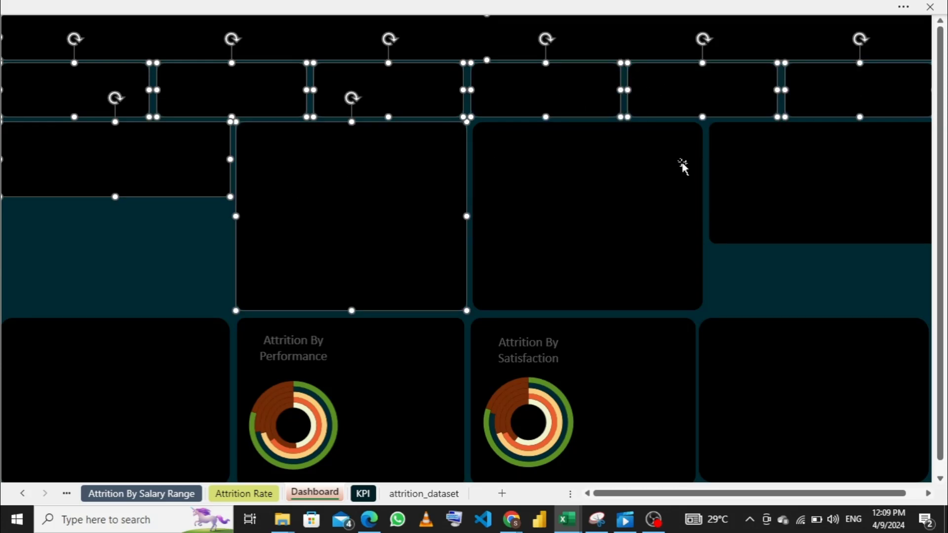
pyautogui.keyDown('shift'); pyautogui.click(576, 165); pyautogui.keyUp('shift')
pyautogui.keyDown('shift'); pyautogui.click(783, 162); pyautogui.keyUp('shift')
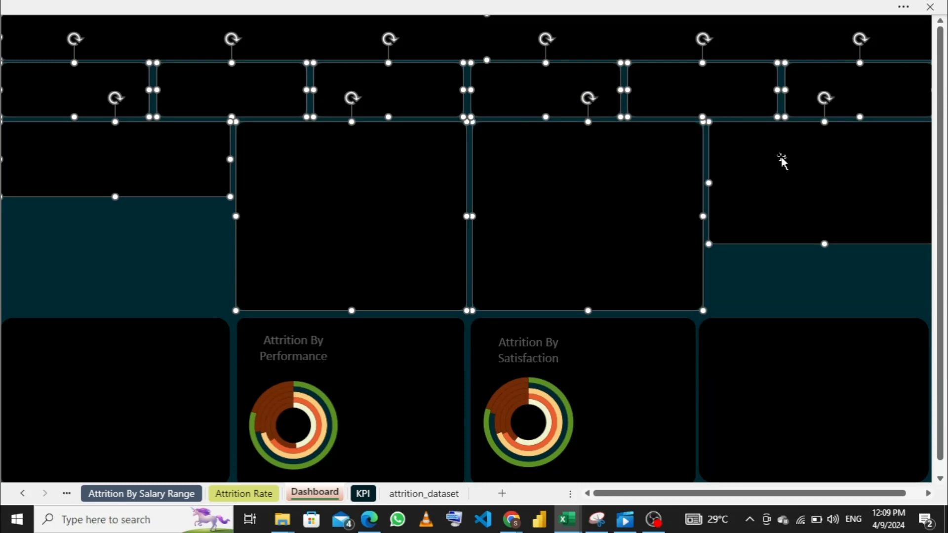
pyautogui.keyDown('shift'); pyautogui.click(766, 346); pyautogui.keyUp('shift')
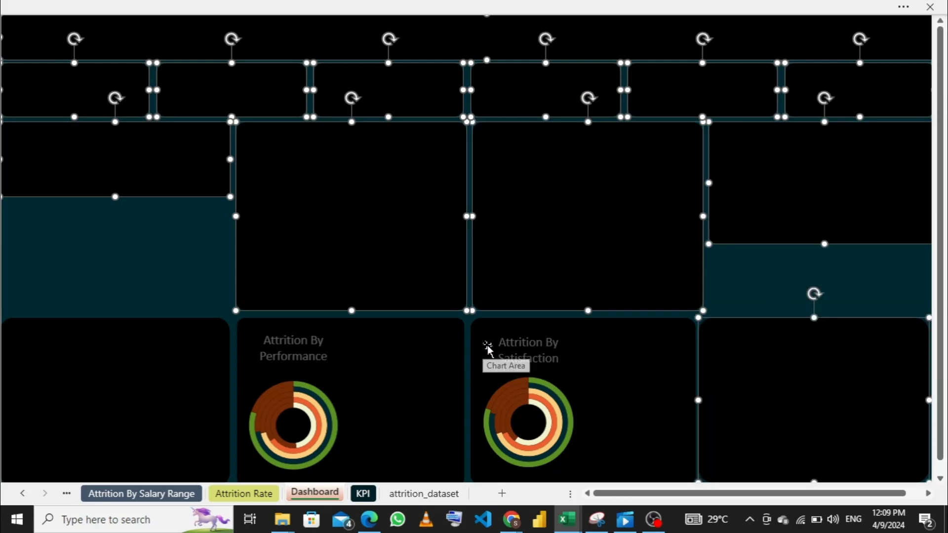
pyautogui.keyDown('shift'); pyautogui.click(675, 334); pyautogui.keyUp('shift')
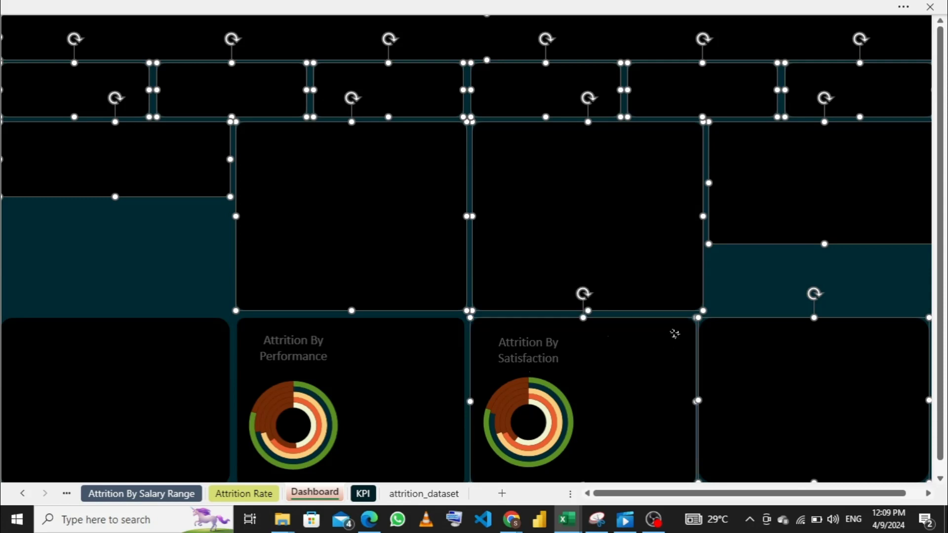
pyautogui.keyDown('shift'); pyautogui.click(444, 339); pyautogui.keyUp('shift')
pyautogui.keyDown('shift'); pyautogui.click(210, 347); pyautogui.keyUp('shift')
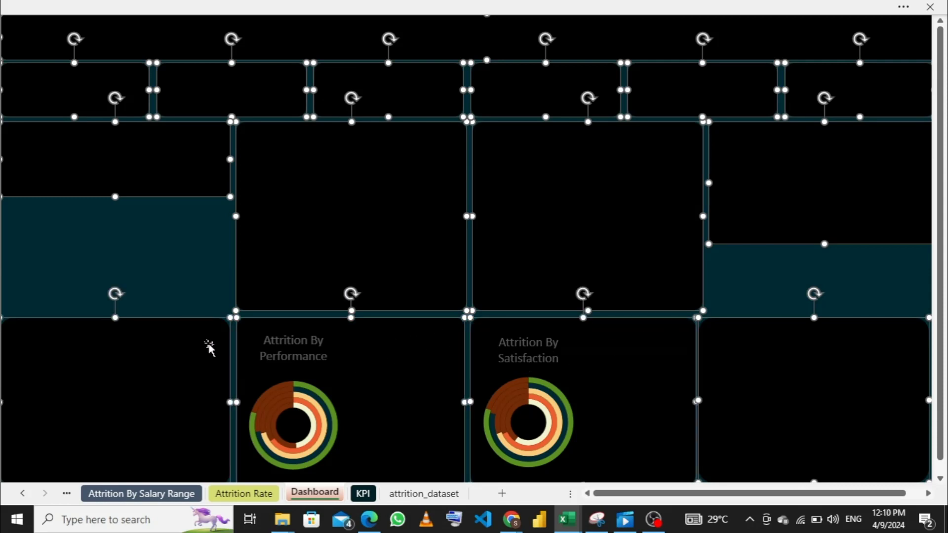
# - Apply the outer shadow preset offset to the bottom to all selected panels and colour the shadow with a medium grey theme shade
pyautogui.rightClick(208, 345)
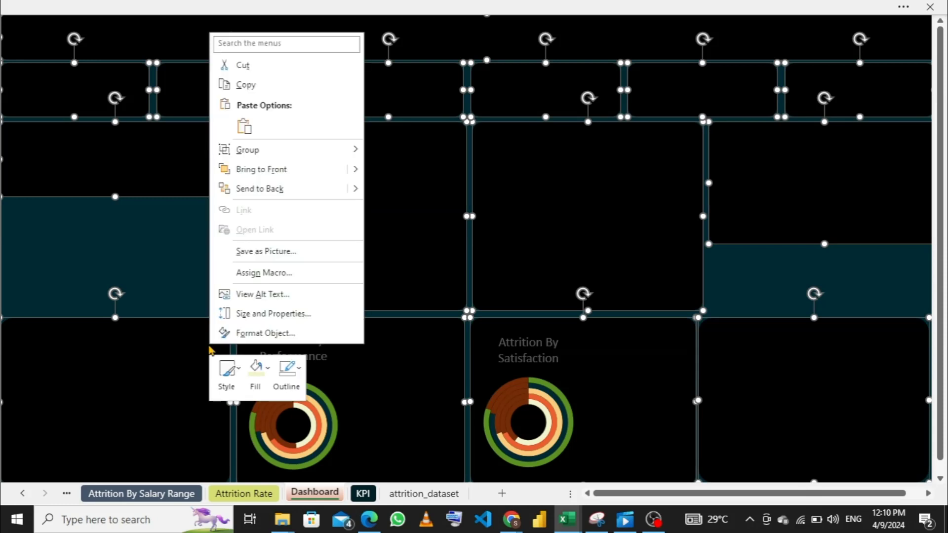
pyautogui.click(265, 334)
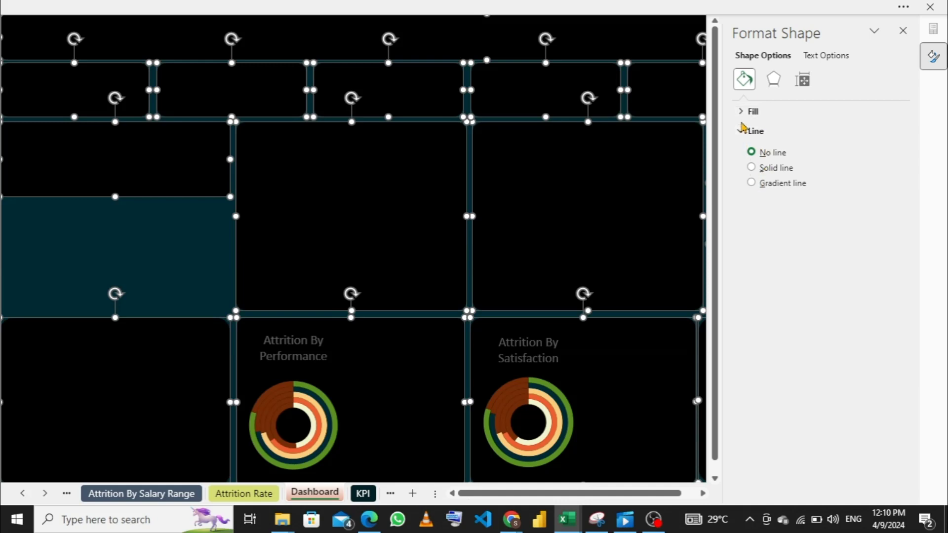
pyautogui.click(773, 81)
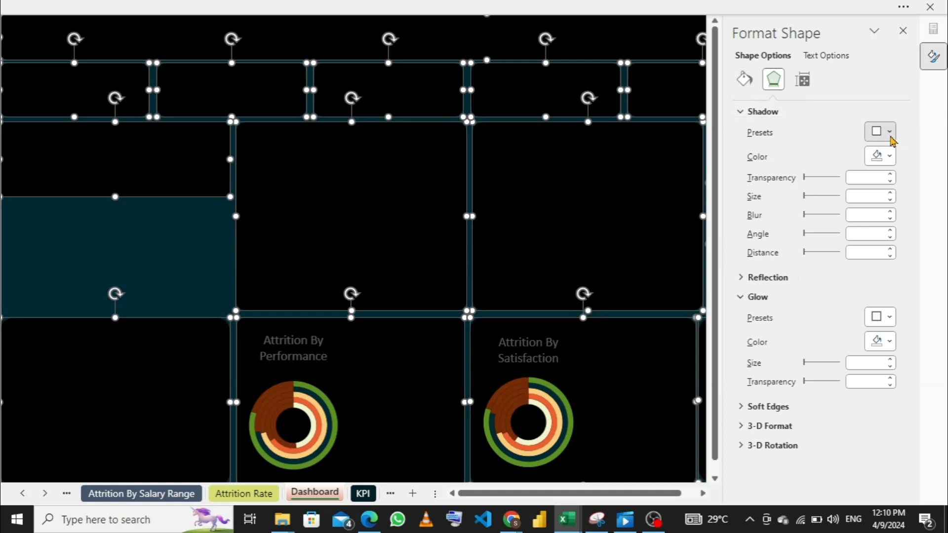
pyautogui.click(890, 133)
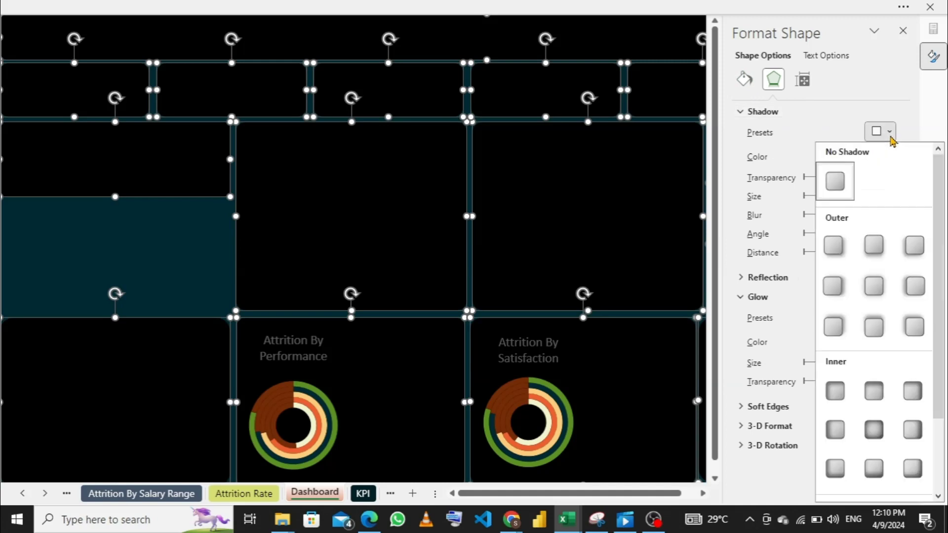
pyautogui.click(875, 247)
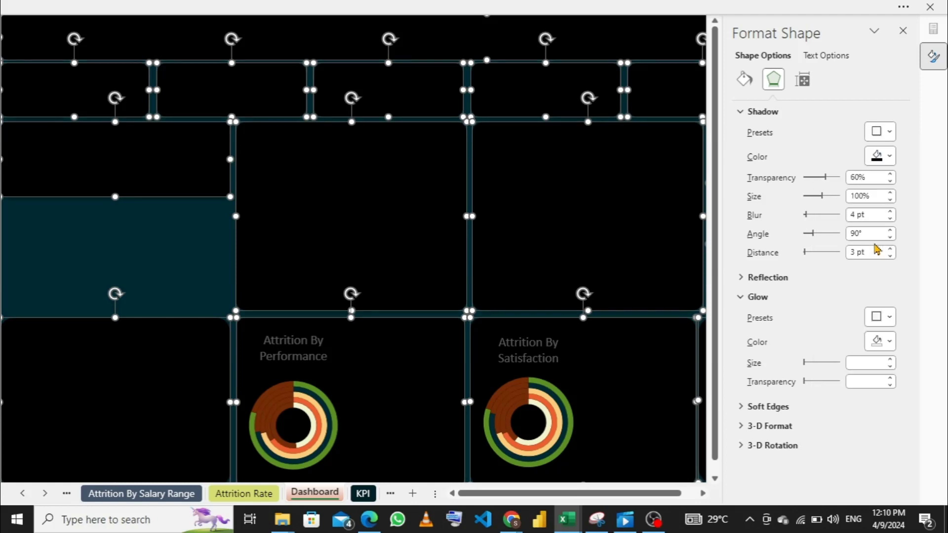
pyautogui.click(893, 160)
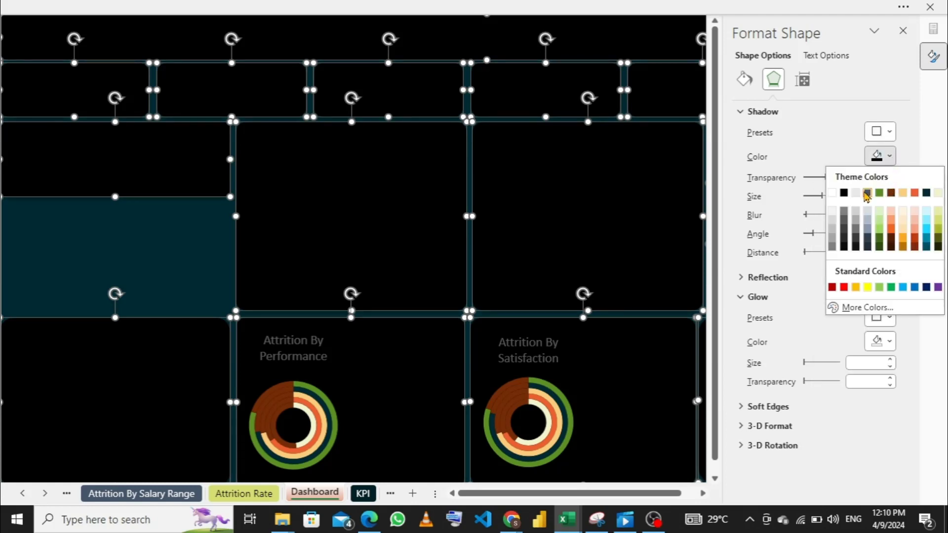
pyautogui.click(856, 229)
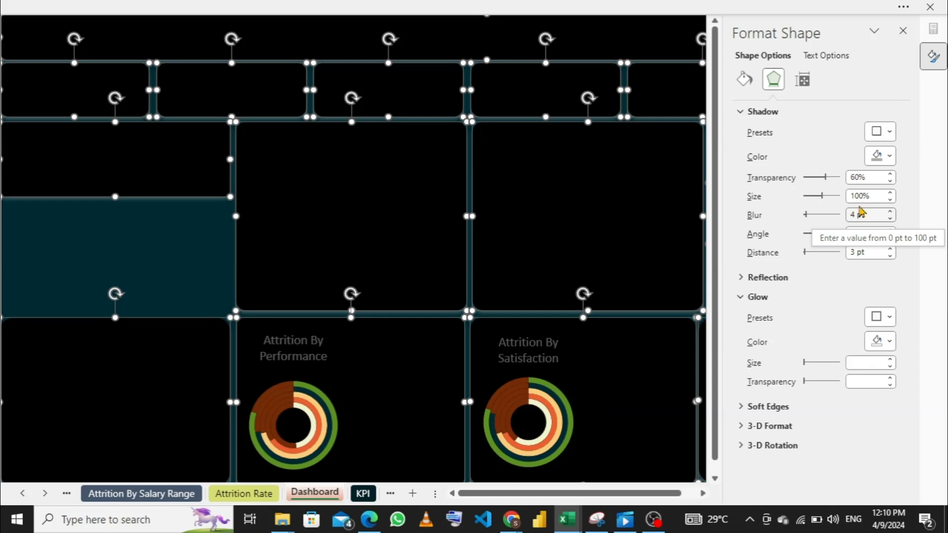
# - Set the shadow transparency of all selected dashboard panels to 30%
pyautogui.click(890, 181)
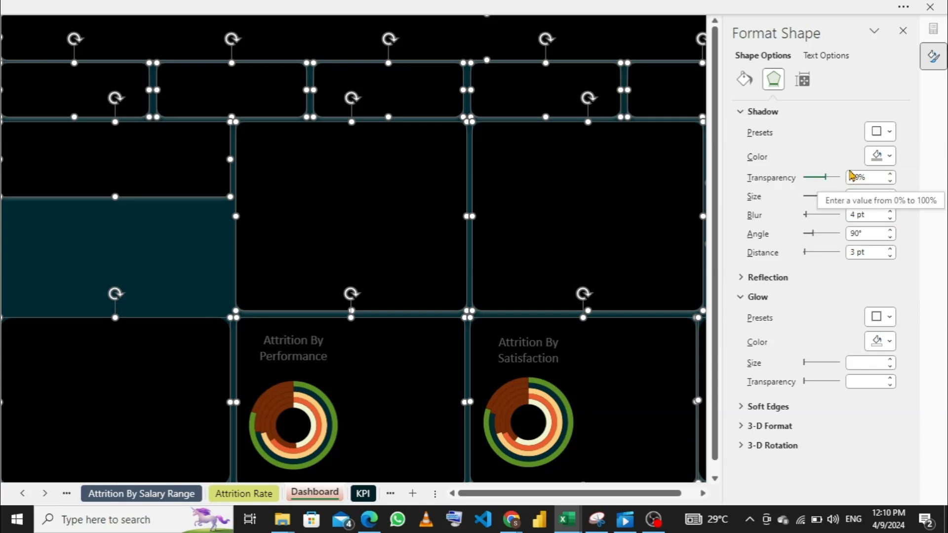
pyautogui.click(816, 180)
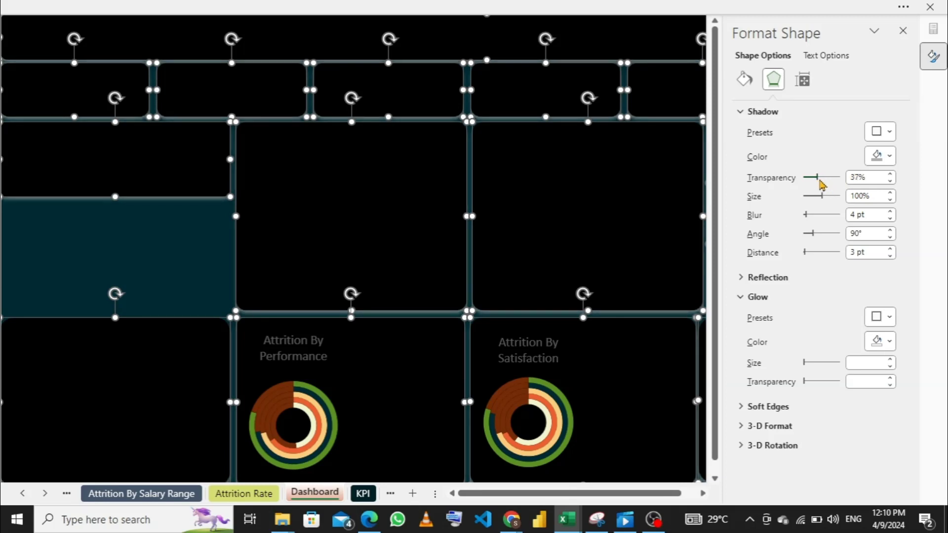
pyautogui.moveTo(822, 185)
pyautogui.mouseDown()
pyautogui.moveTo(834, 185)
pyautogui.moveTo(818, 186)
pyautogui.mouseUp()
# - Apply the outer shadow preset offset to the right to all selected panels and colour the shadow with a grey theme shade
pyautogui.click(890, 132)
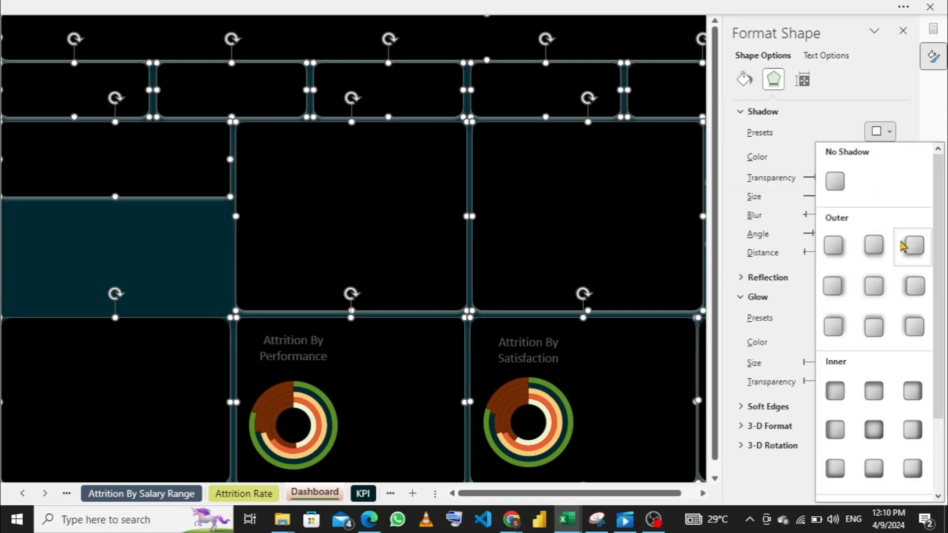
pyautogui.click(835, 285)
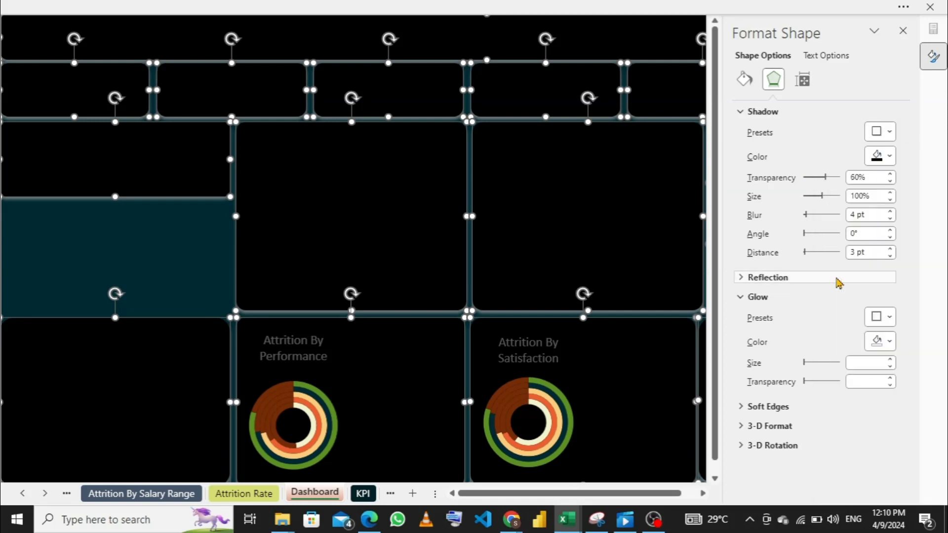
pyautogui.click(889, 156)
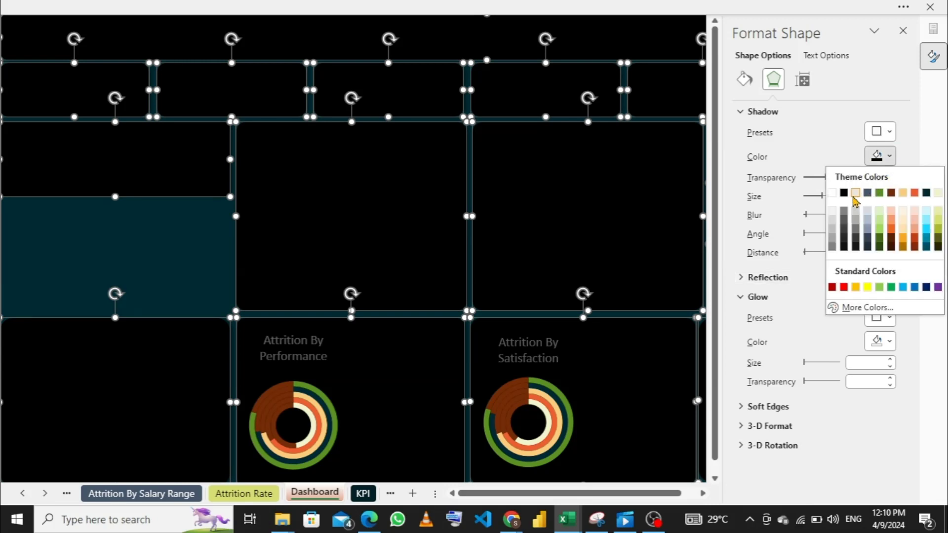
pyautogui.click(858, 220)
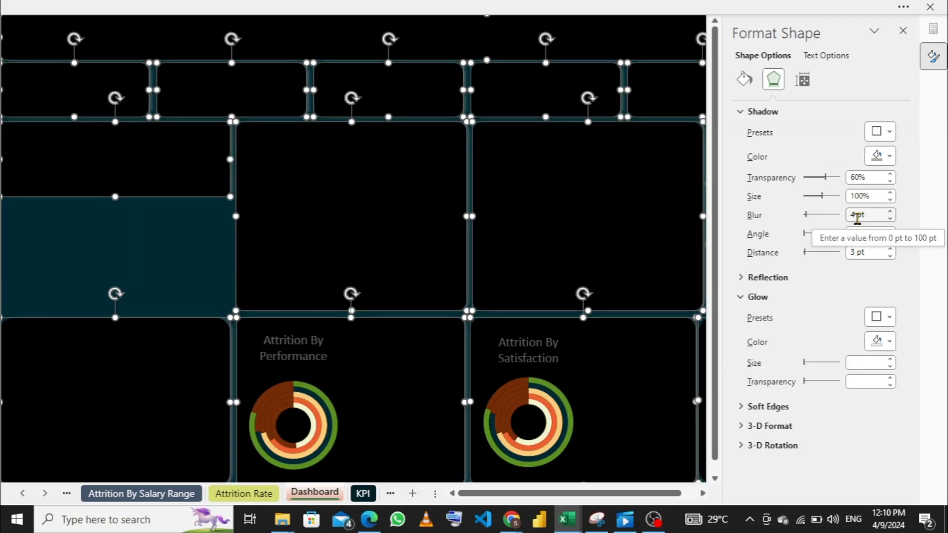
pyautogui.click(903, 31)
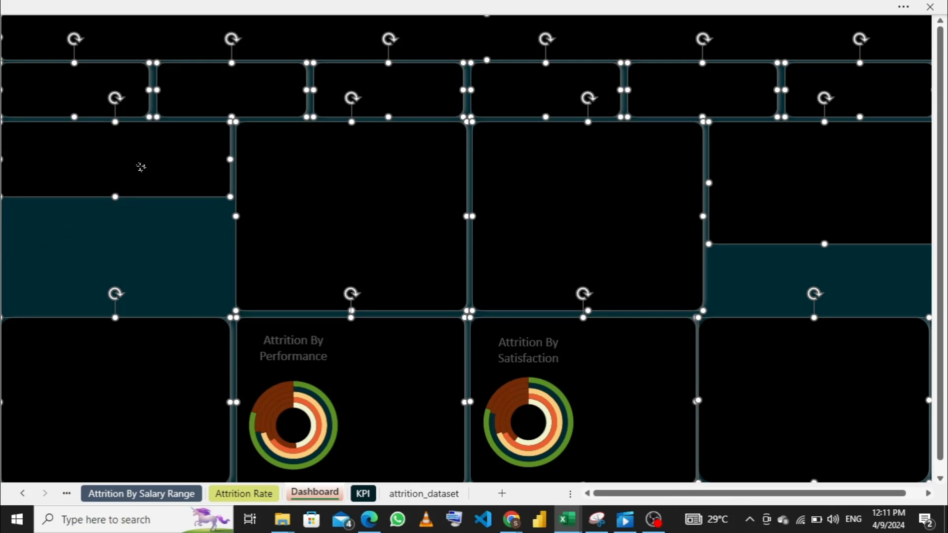
pyautogui.keyDown('ctrl'); pyautogui.click(143, 173); pyautogui.keyUp('ctrl')
pyautogui.click(129, 258)
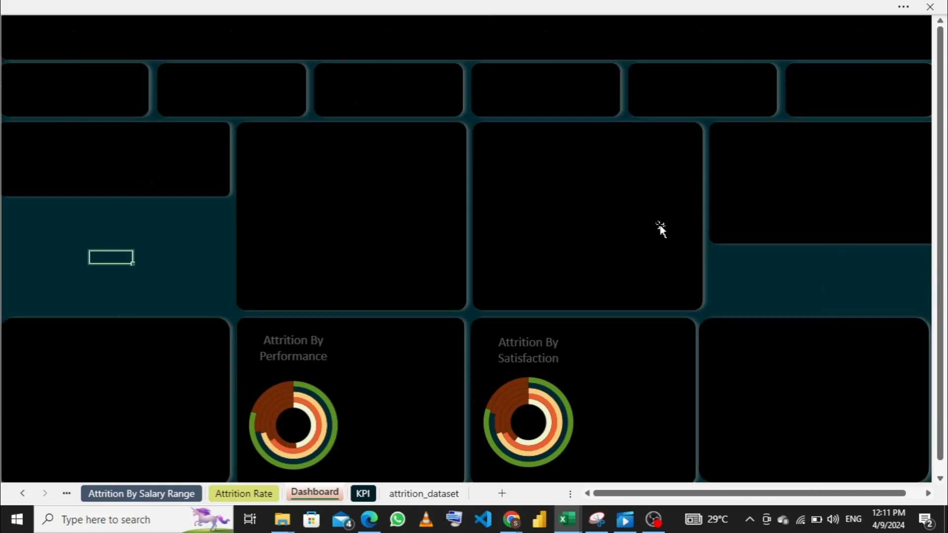
pyautogui.click(632, 240)
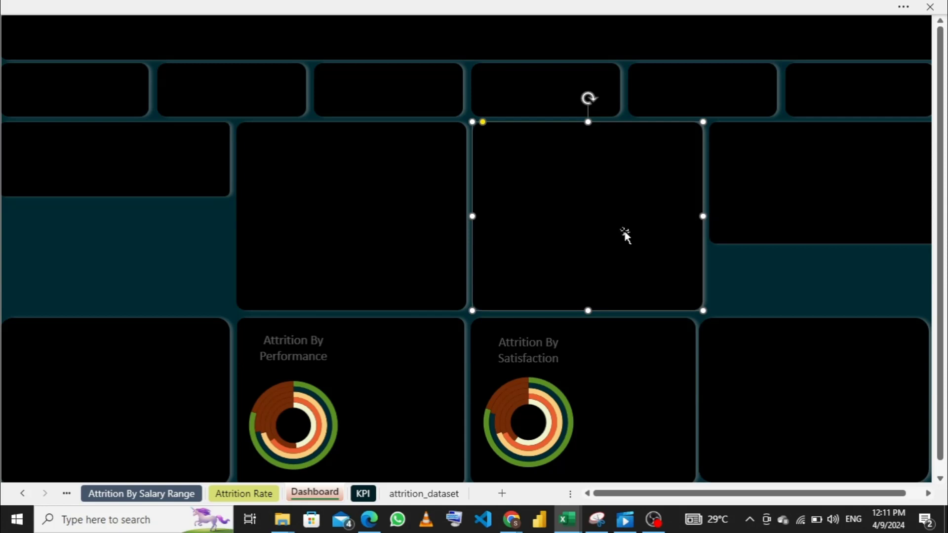
# - Go to the Attrition By Age Range sheet and copy its column chart
pyautogui.moveTo(573, 523)
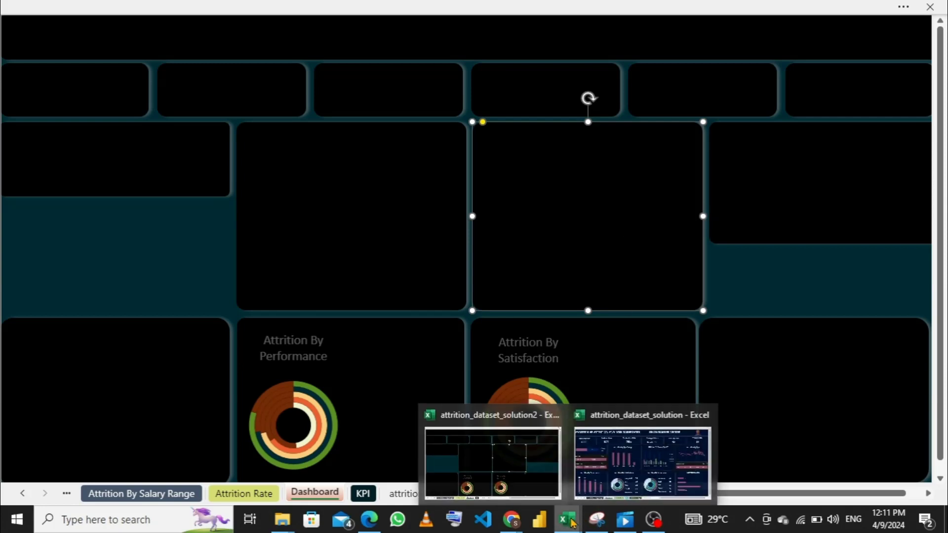
pyautogui.moveTo(614, 461)
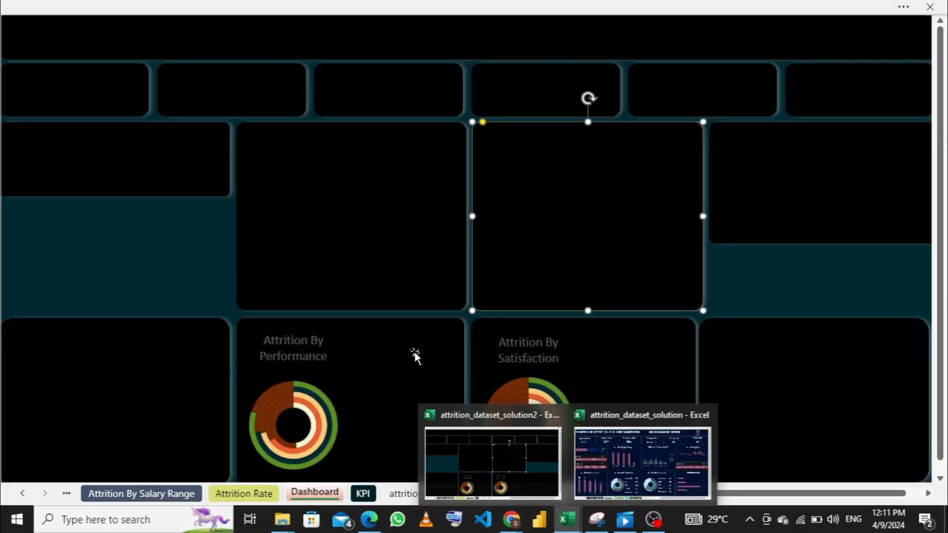
pyautogui.click(164, 494)
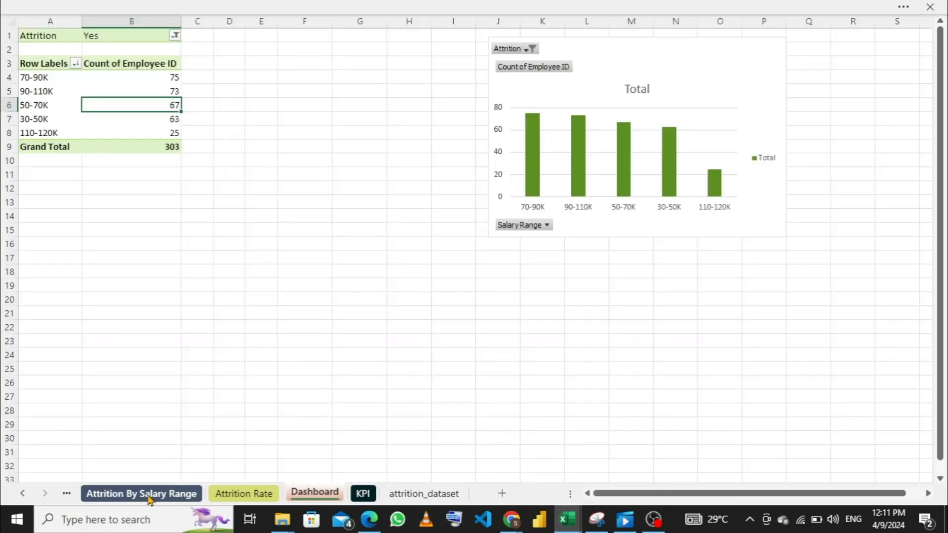
pyautogui.click(67, 494)
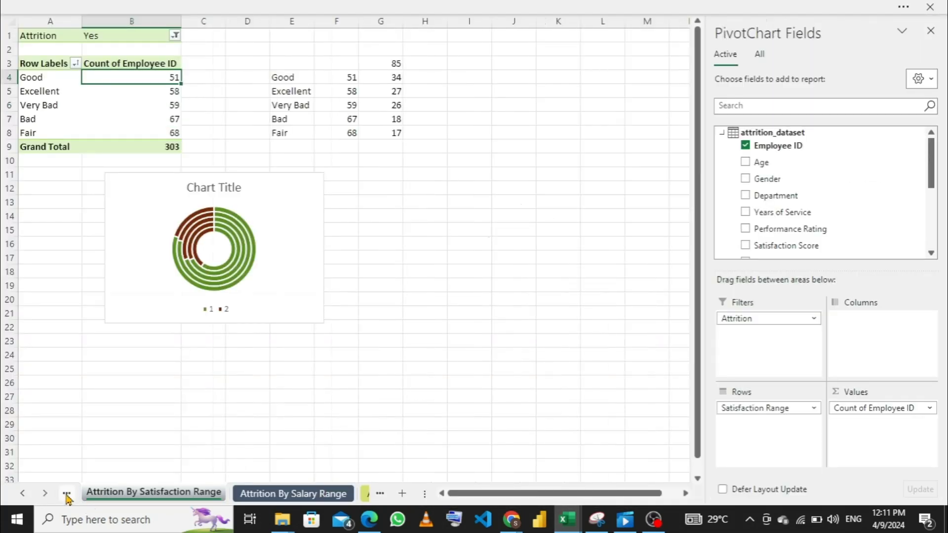
pyautogui.click(67, 494)
pyautogui.click(67, 494)
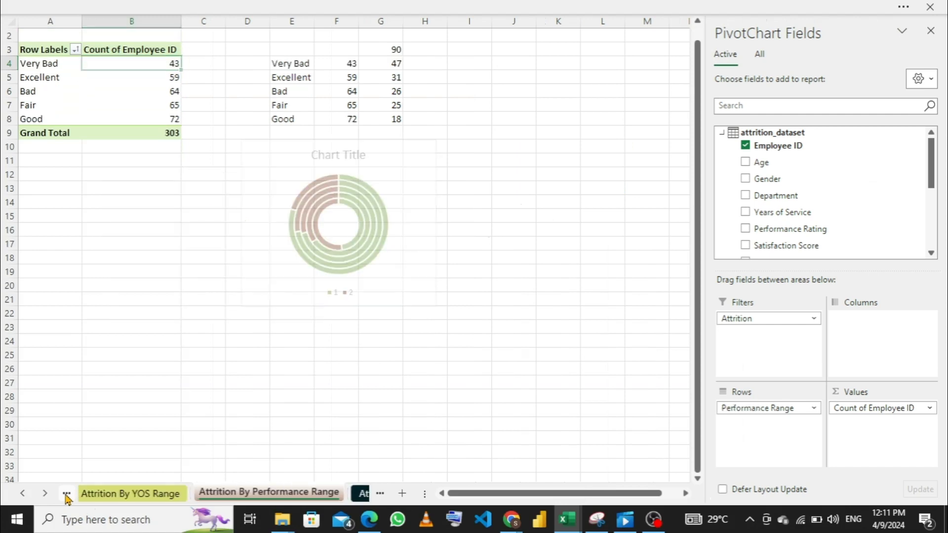
pyautogui.click(66, 494)
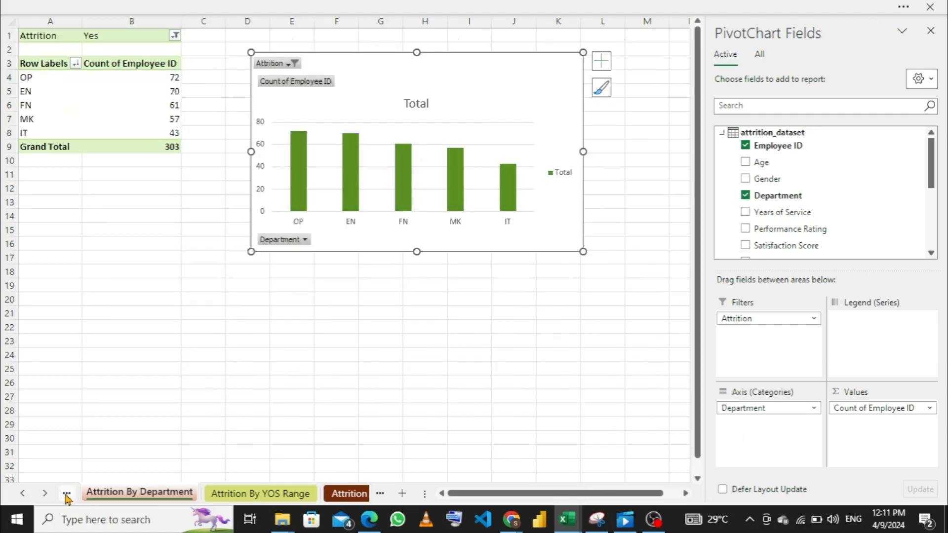
pyautogui.click(66, 494)
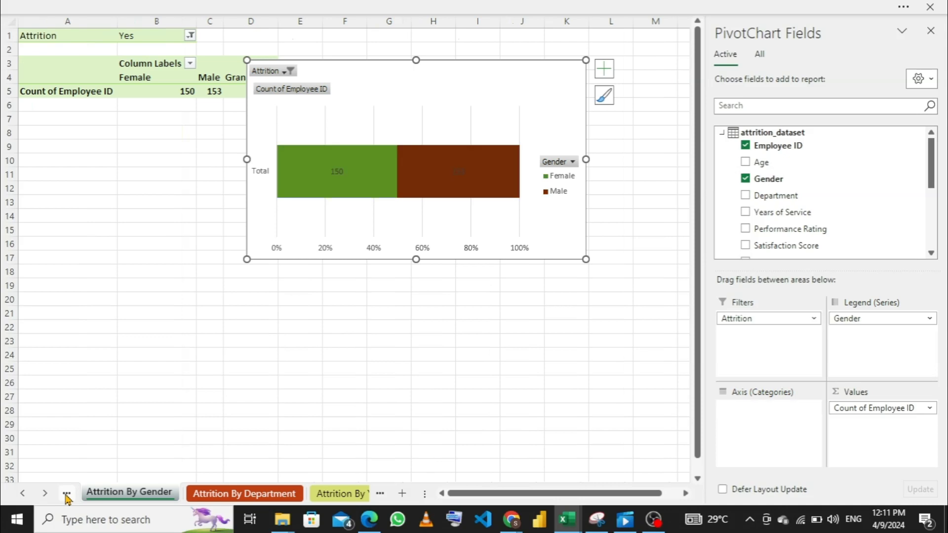
pyautogui.click(67, 494)
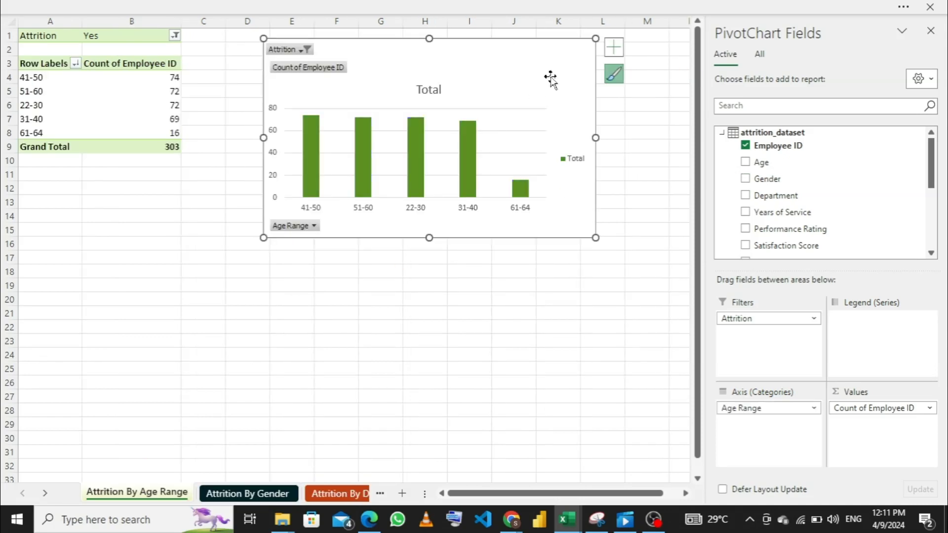
# - Return to the Dashboard sheet and paste the age range chart over the second middle-row panel
pyautogui.click(344, 494)
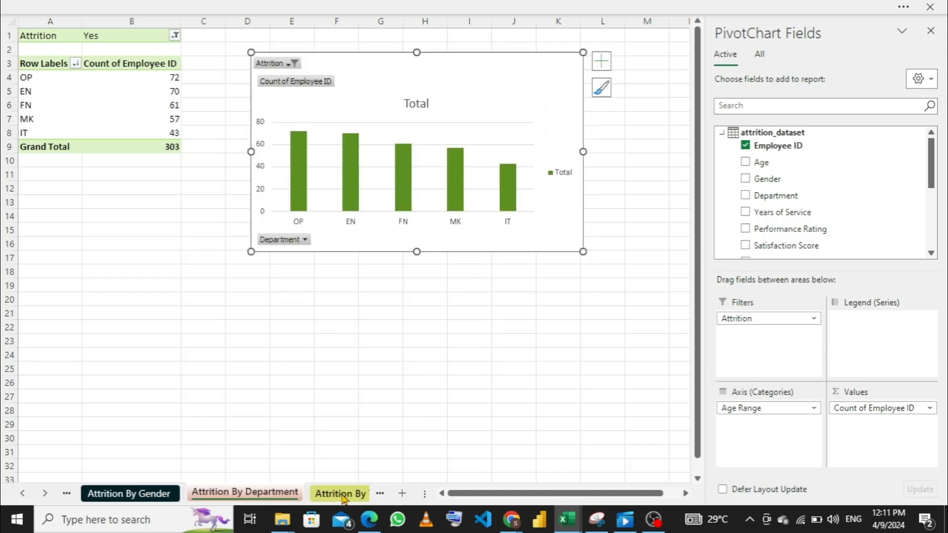
pyautogui.click(346, 494)
pyautogui.click(347, 493)
pyautogui.click(350, 494)
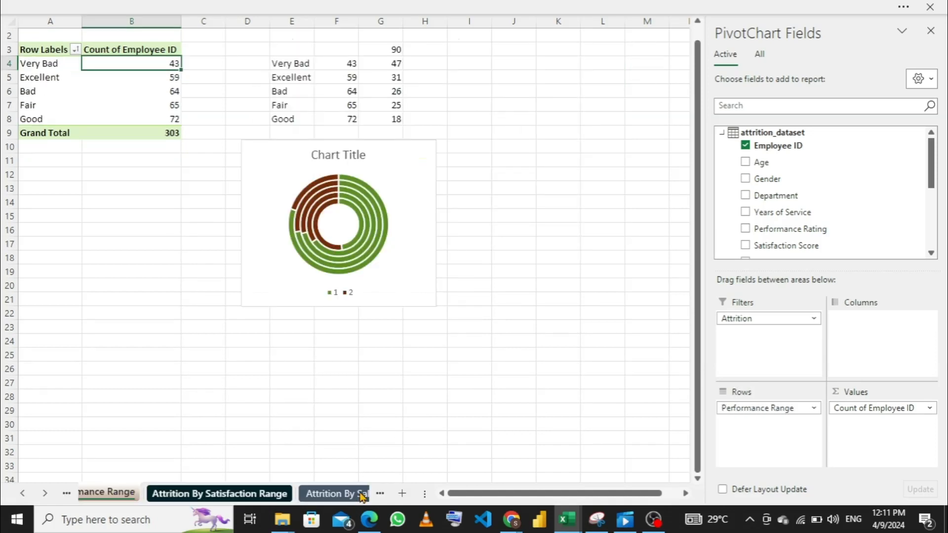
pyautogui.click(352, 494)
pyautogui.click(352, 494)
pyautogui.click(361, 494)
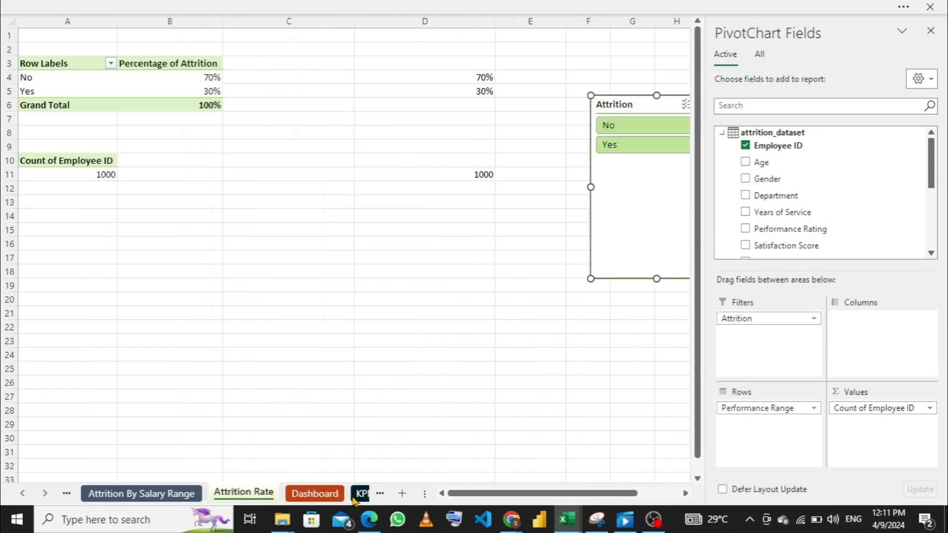
pyautogui.click(338, 500)
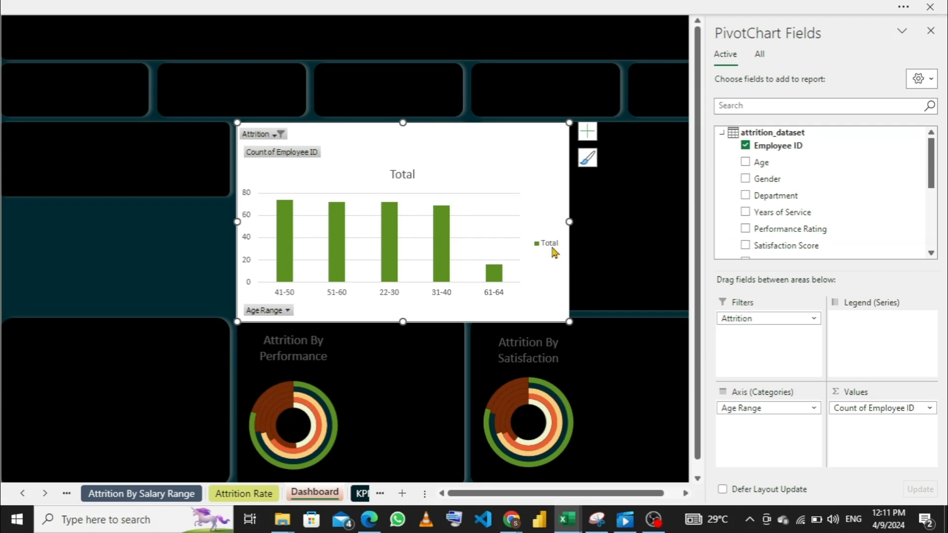
# - Delete the age range chart's legend and narrow the chart to about the width of its panel
pyautogui.click(553, 248)
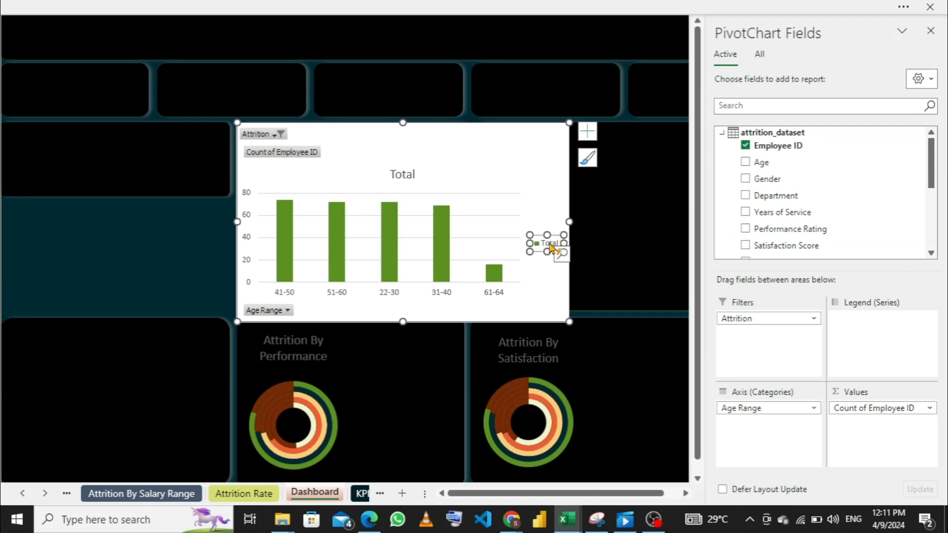
pyautogui.press('Delete')
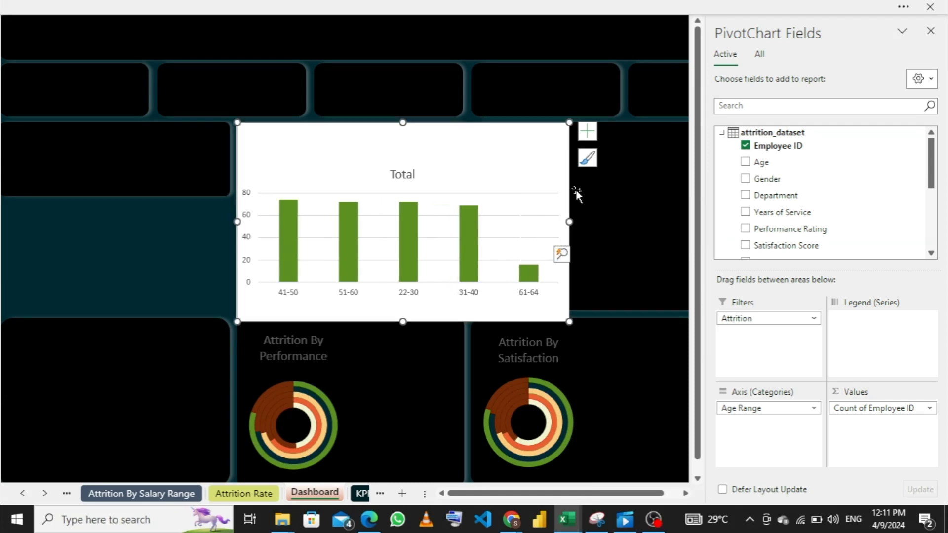
pyautogui.moveTo(569, 222); pyautogui.dragTo(474, 223)
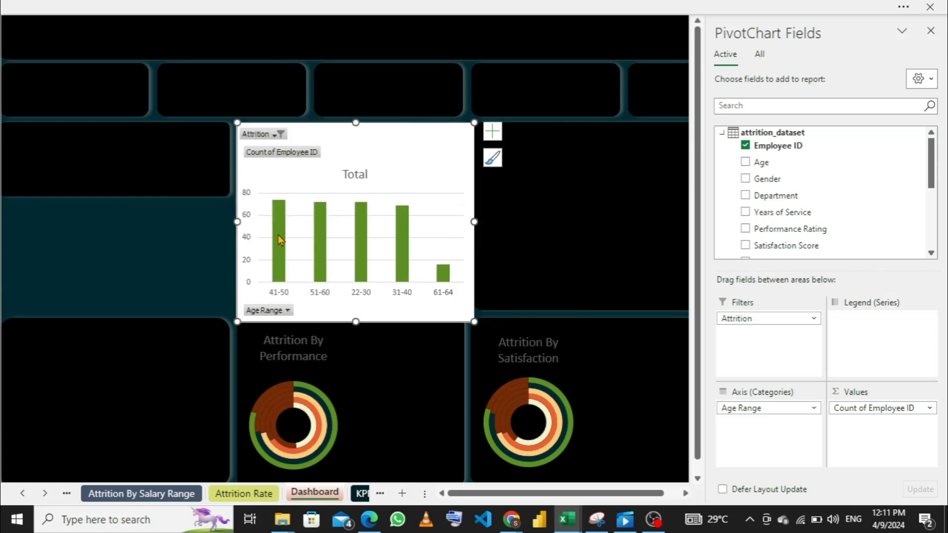
# - Hide all field buttons on the age range chart and delete its Total title
pyautogui.rightClick(292, 158)
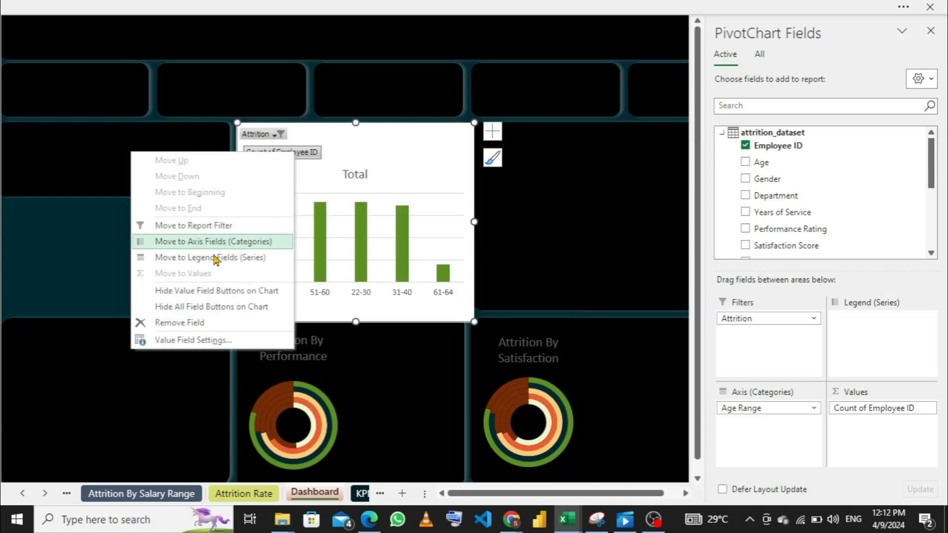
pyautogui.click(208, 307)
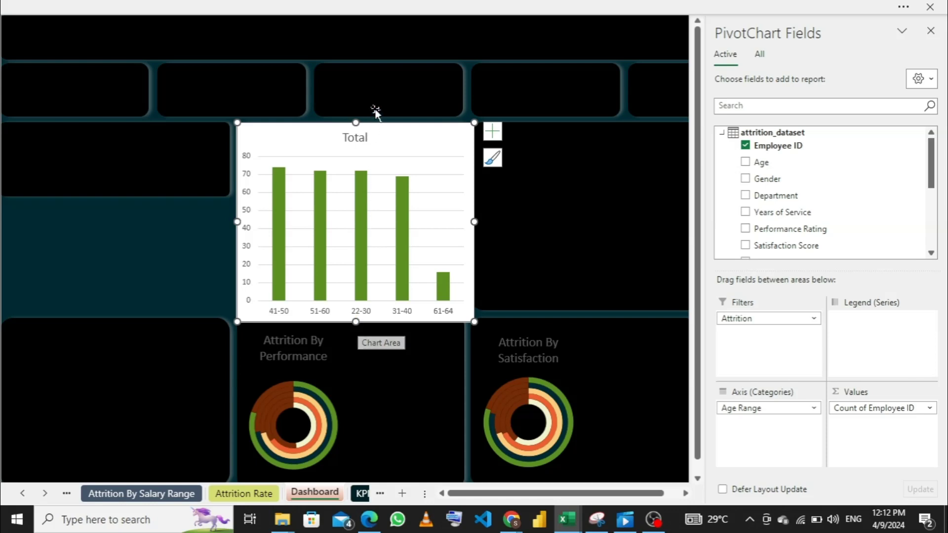
pyautogui.click(363, 139)
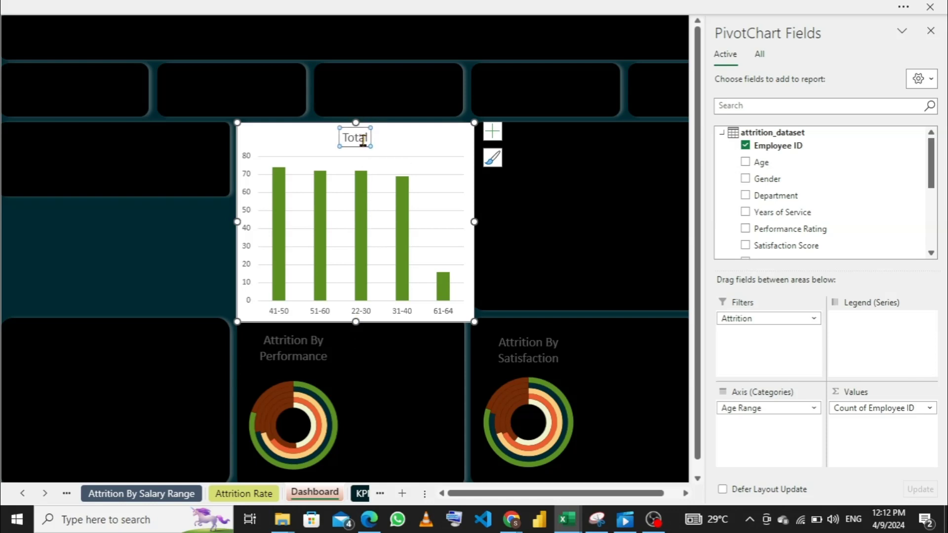
pyautogui.press('Delete')
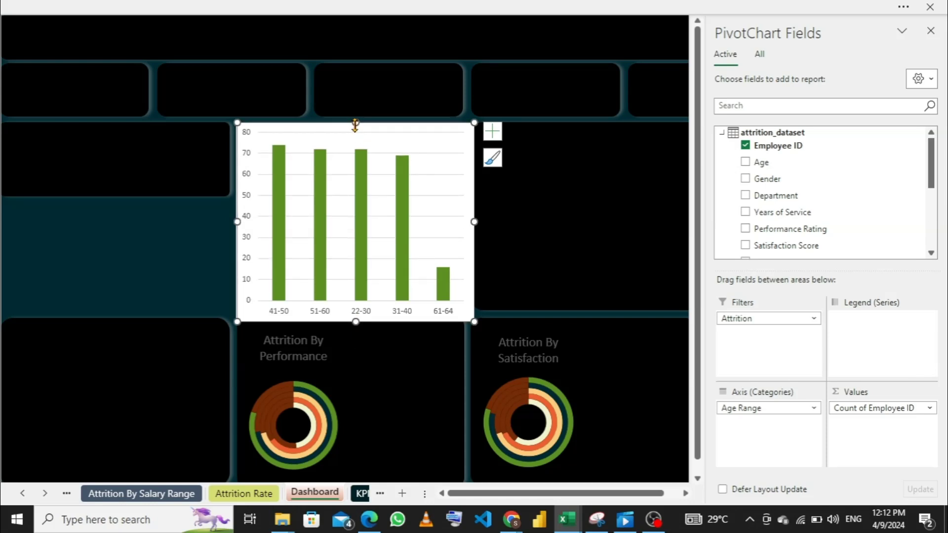
# - Reduce the age range chart's height so it sits inside its panel, and delete its vertical axis
pyautogui.moveTo(356, 129); pyautogui.dragTo(355, 144)
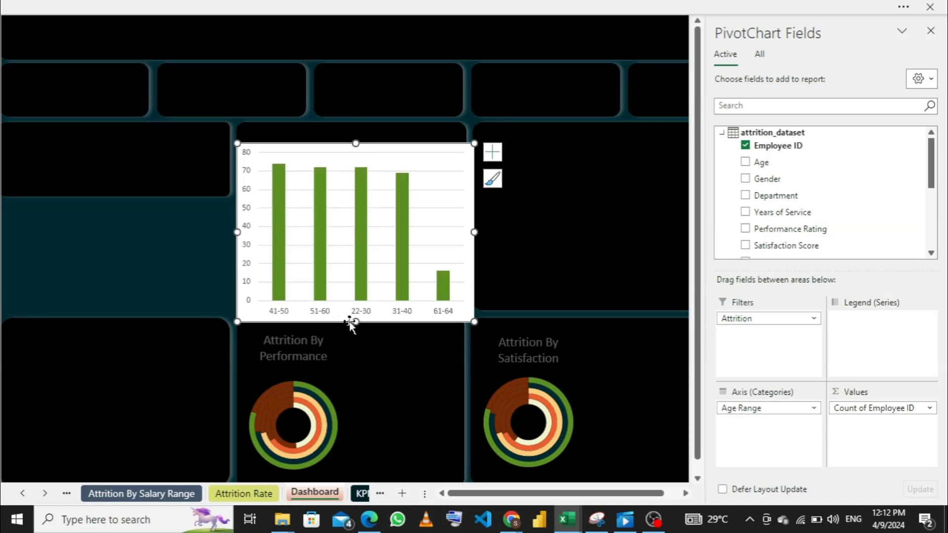
pyautogui.moveTo(354, 321); pyautogui.dragTo(357, 271)
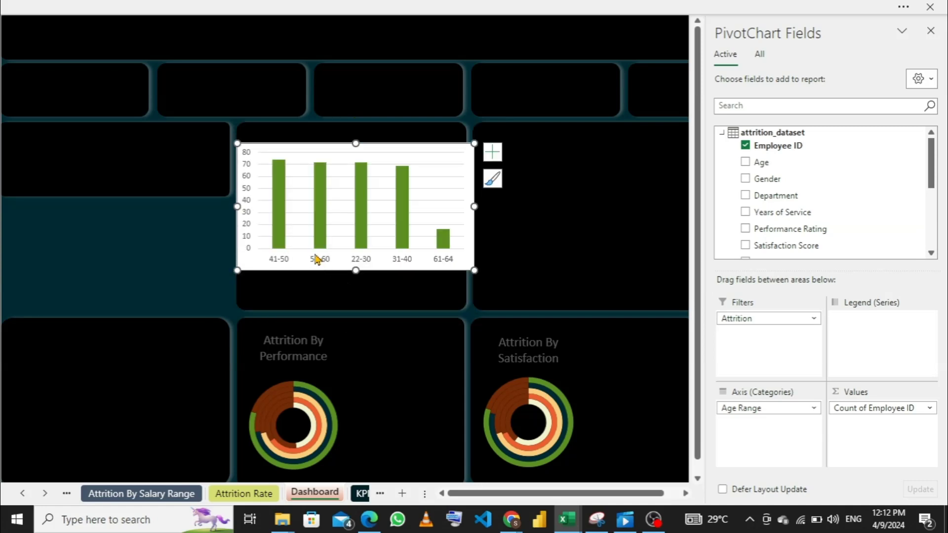
pyautogui.click(247, 221)
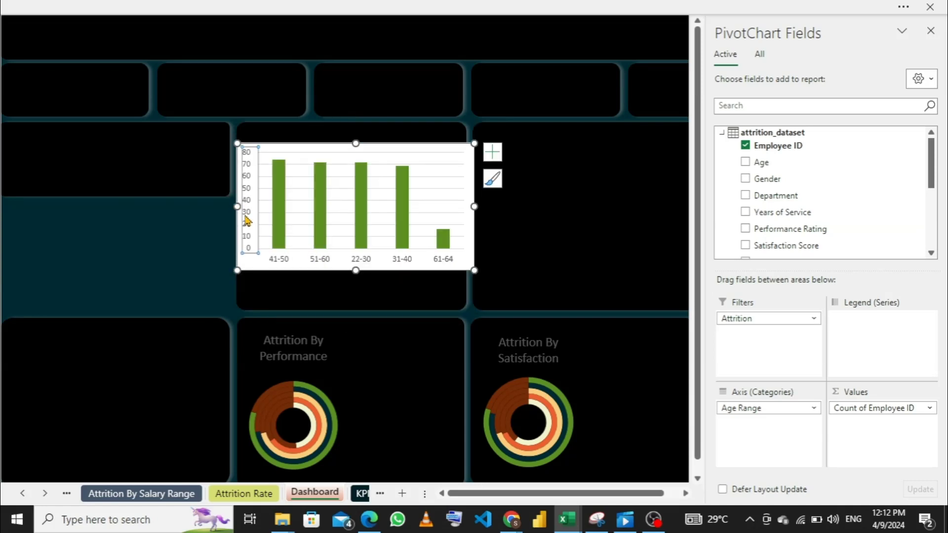
pyautogui.press('Delete')
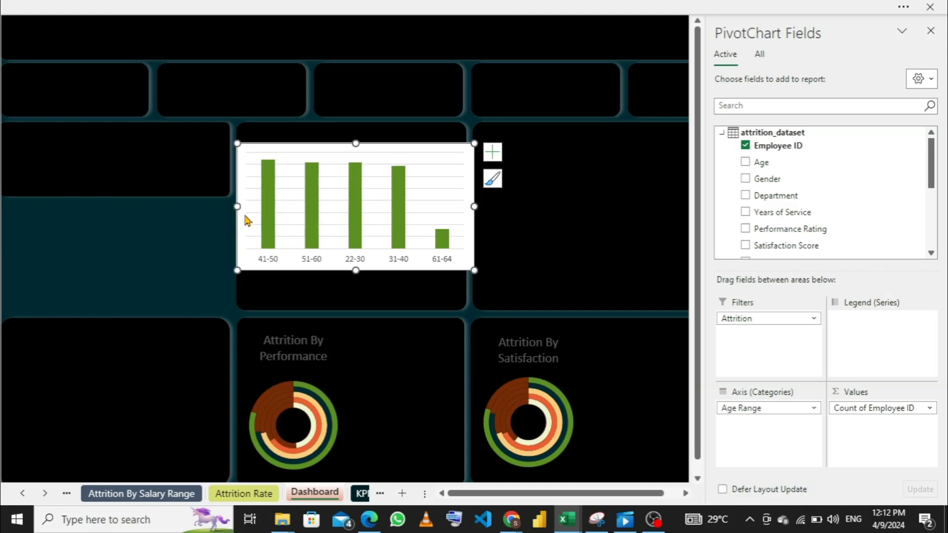
# - Remove the gridlines from the age range chart
pyautogui.click(343, 177)
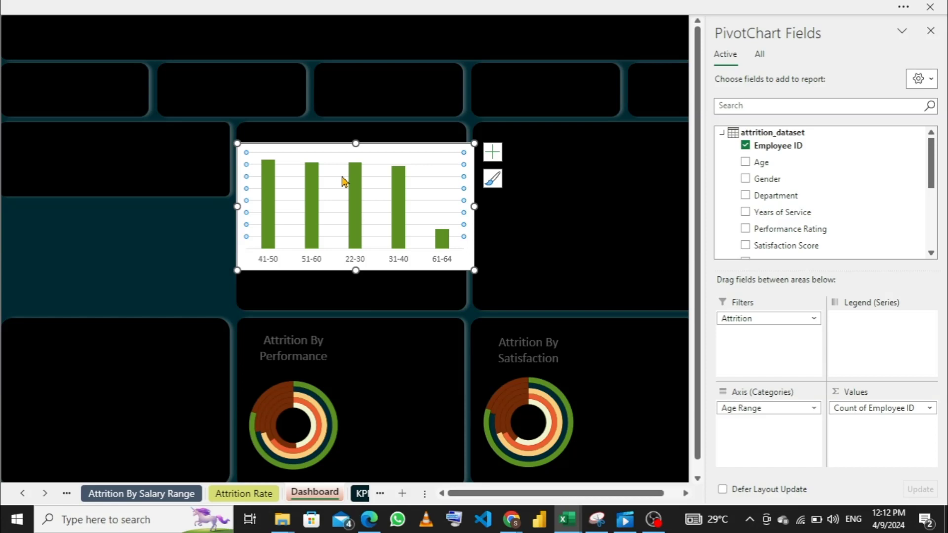
pyautogui.click(492, 153)
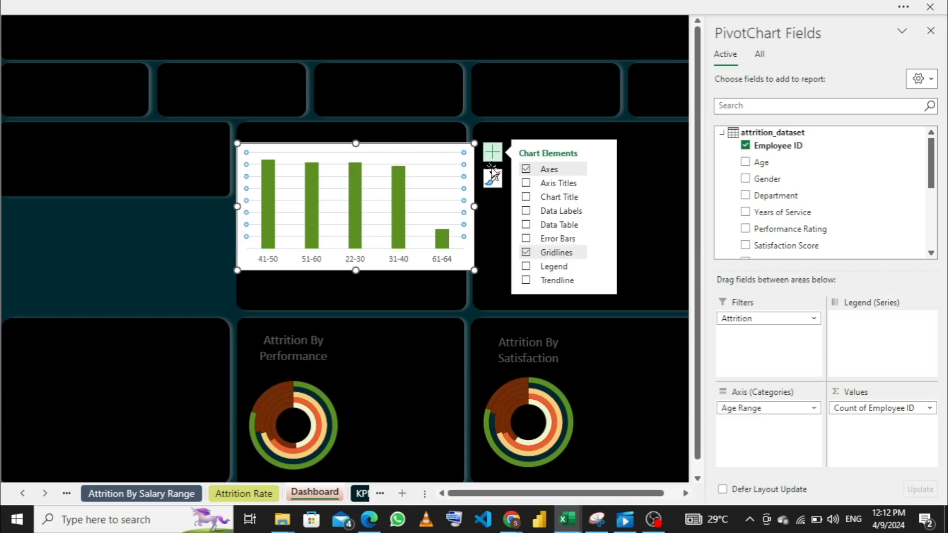
pyautogui.click(526, 253)
pyautogui.click(416, 278)
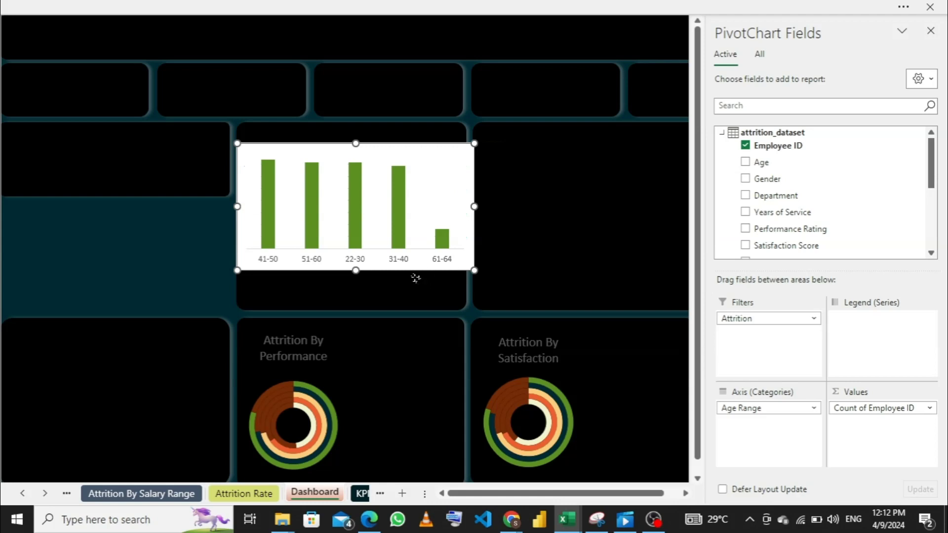
# - Resize the age range chart on all sides so it fits inside its panel with space above it
pyautogui.moveTo(467, 216); pyautogui.dragTo(440, 217)
pyautogui.hotkey('ctrl', 'z')
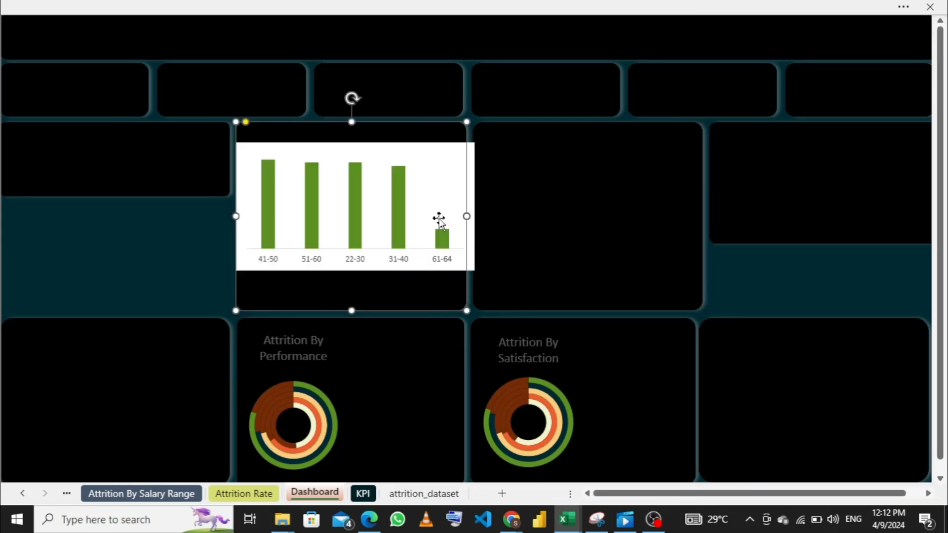
pyautogui.click(450, 173)
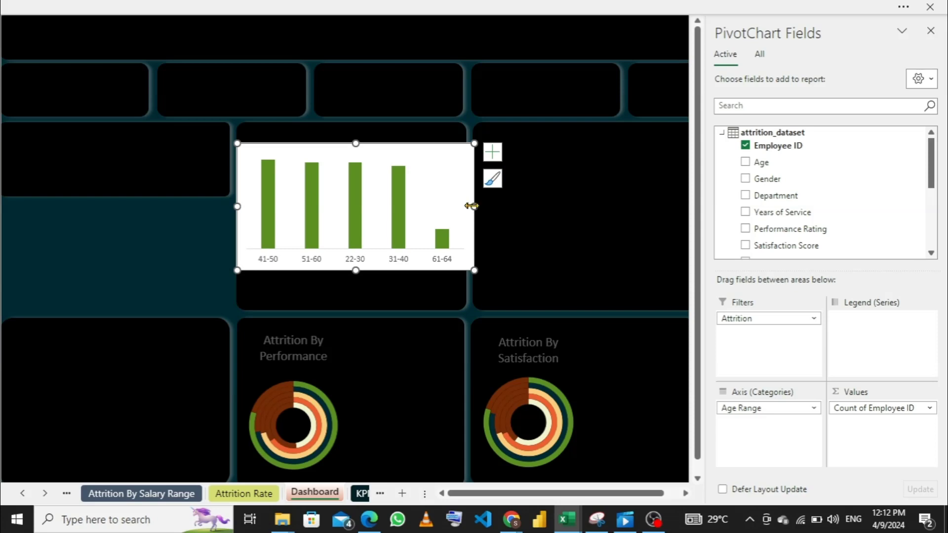
pyautogui.moveTo(474, 206); pyautogui.dragTo(447, 203)
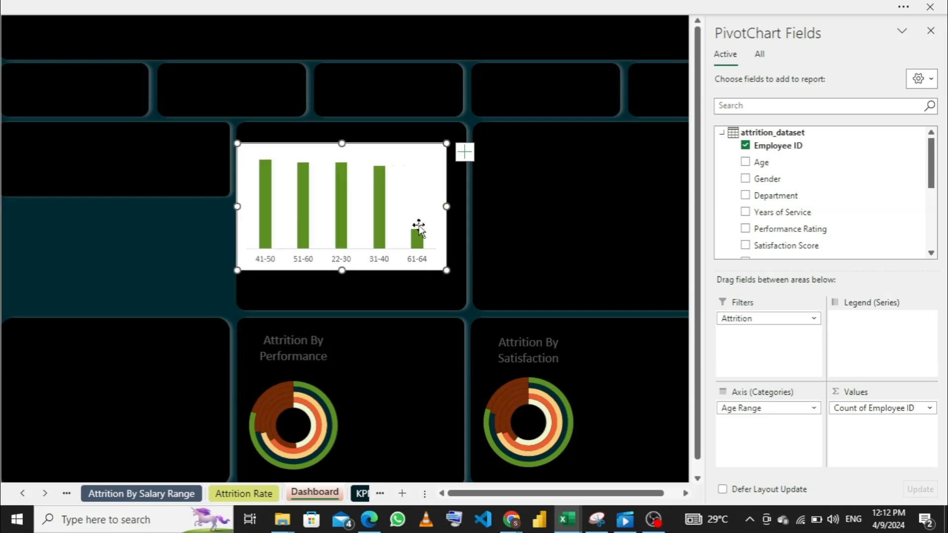
pyautogui.moveTo(248, 204); pyautogui.dragTo(251, 205)
pyautogui.moveTo(348, 272); pyautogui.dragTo(349, 304)
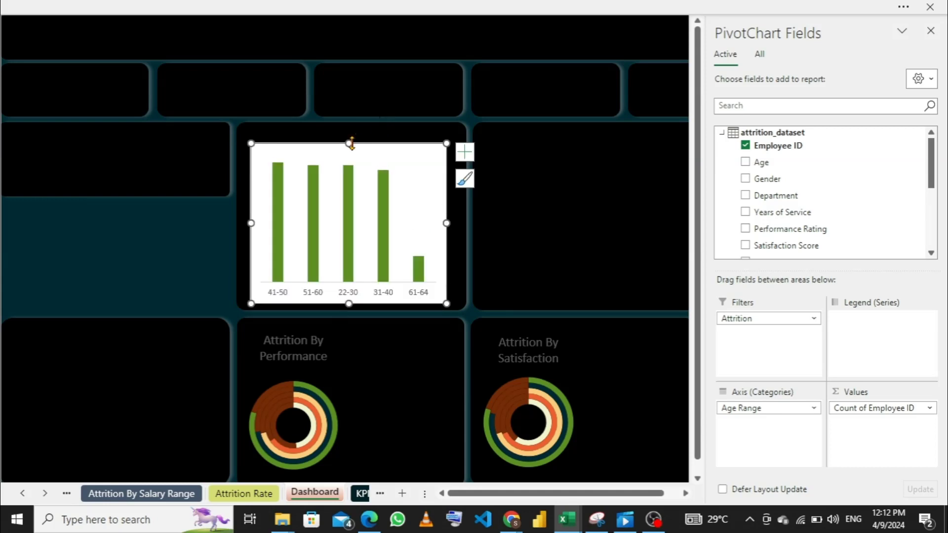
pyautogui.moveTo(347, 146); pyautogui.dragTo(346, 158)
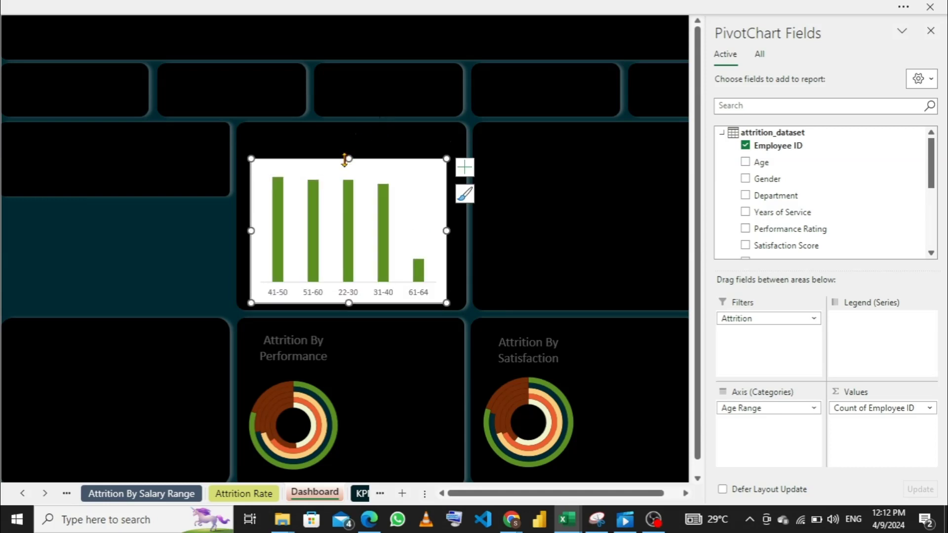
# - Give the age range chart area no fill and no outline so the black panel shows through
pyautogui.rightClick(431, 165)
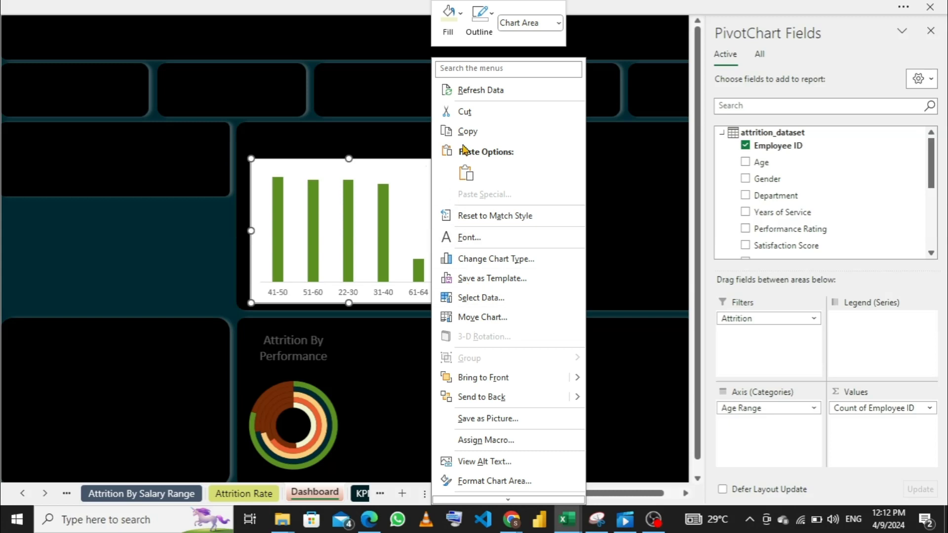
pyautogui.click(456, 31)
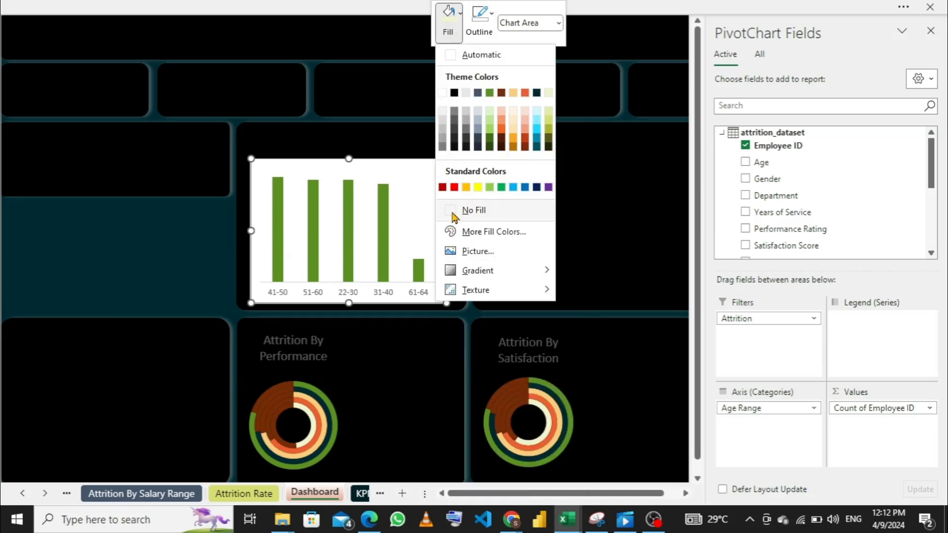
pyautogui.click(455, 213)
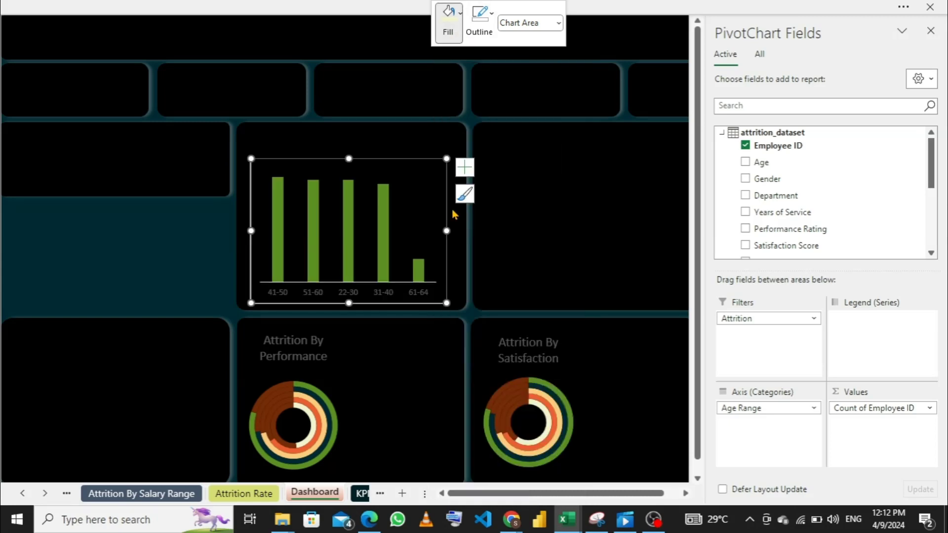
pyautogui.click(491, 35)
pyautogui.click(491, 210)
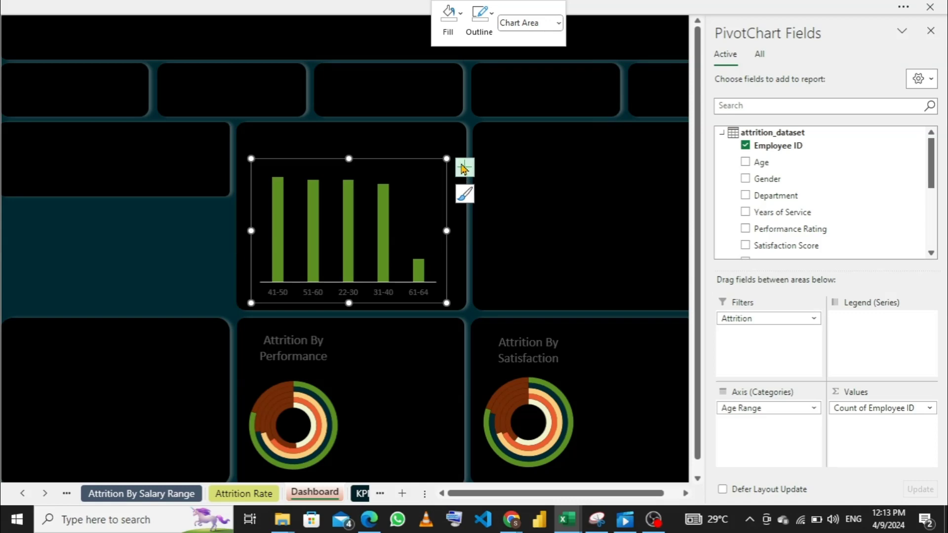
# - Add data labels to the columns of the age range chart
pyautogui.click(464, 168)
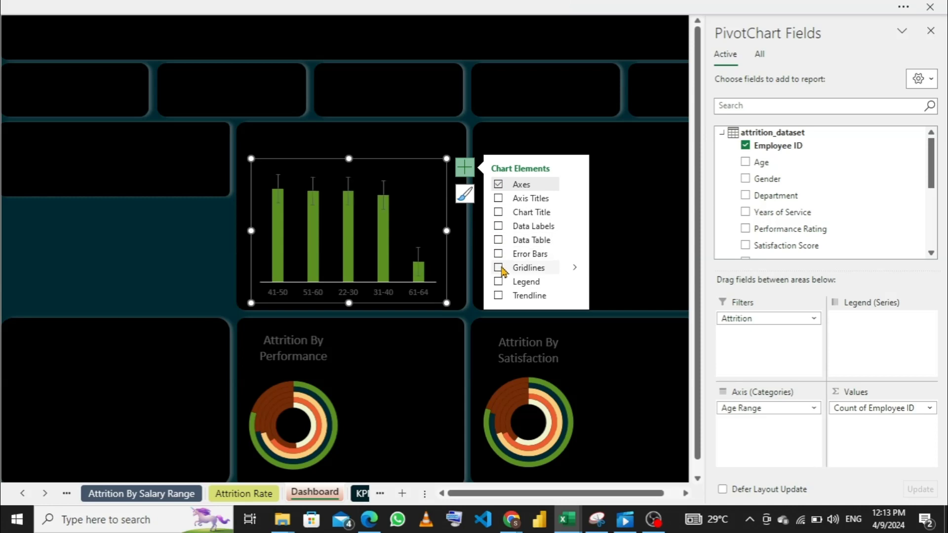
pyautogui.click(498, 212)
pyautogui.click(498, 213)
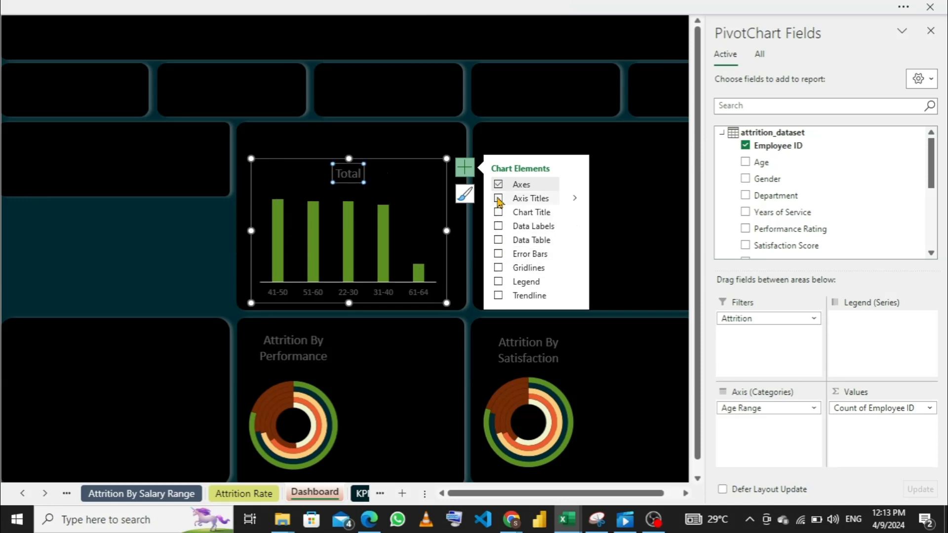
pyautogui.click(499, 226)
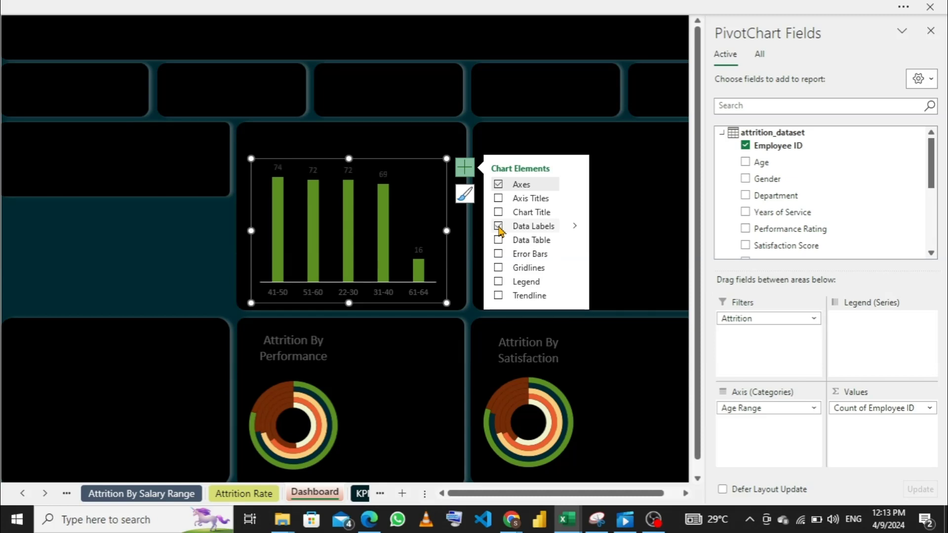
# - Set the font color of the age range chart's horizontal axis labels to the pale cream theme color
pyautogui.click(419, 290)
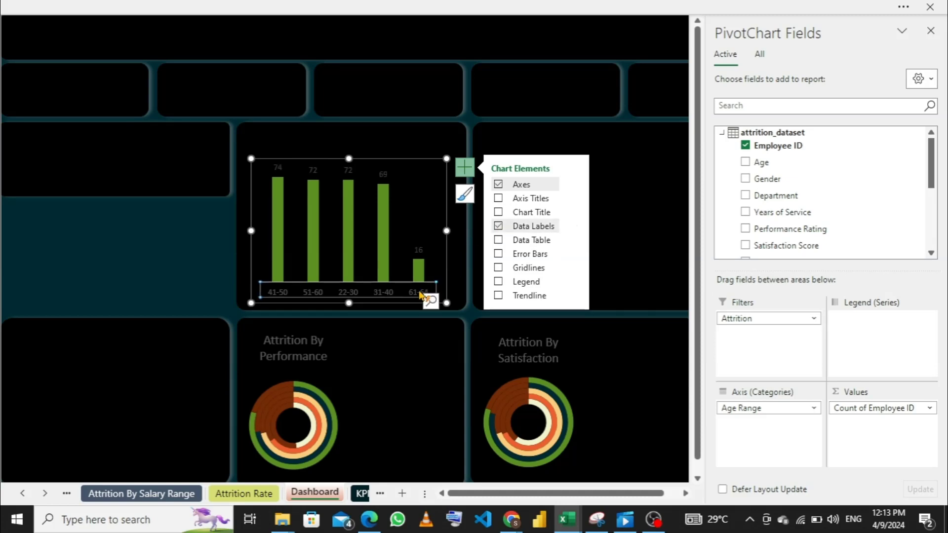
pyautogui.rightClick(420, 295)
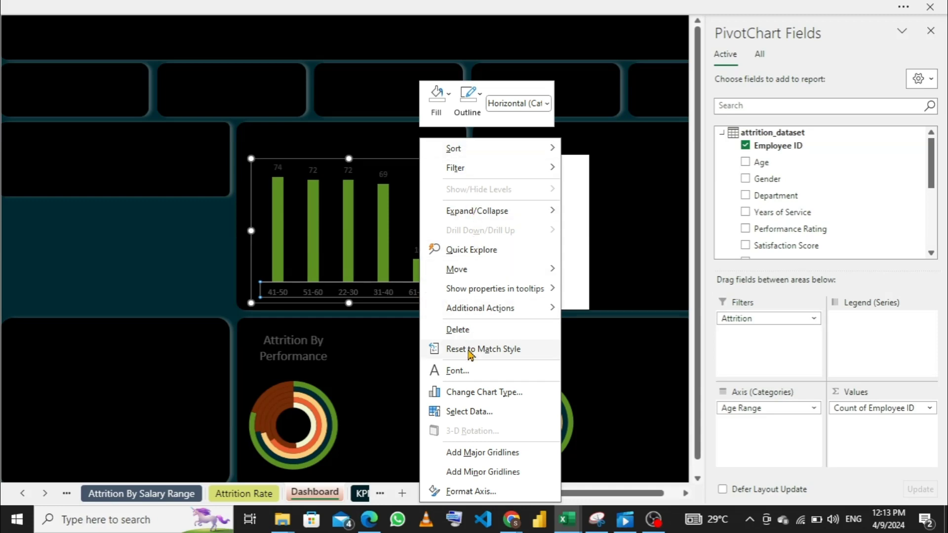
pyautogui.click(468, 371)
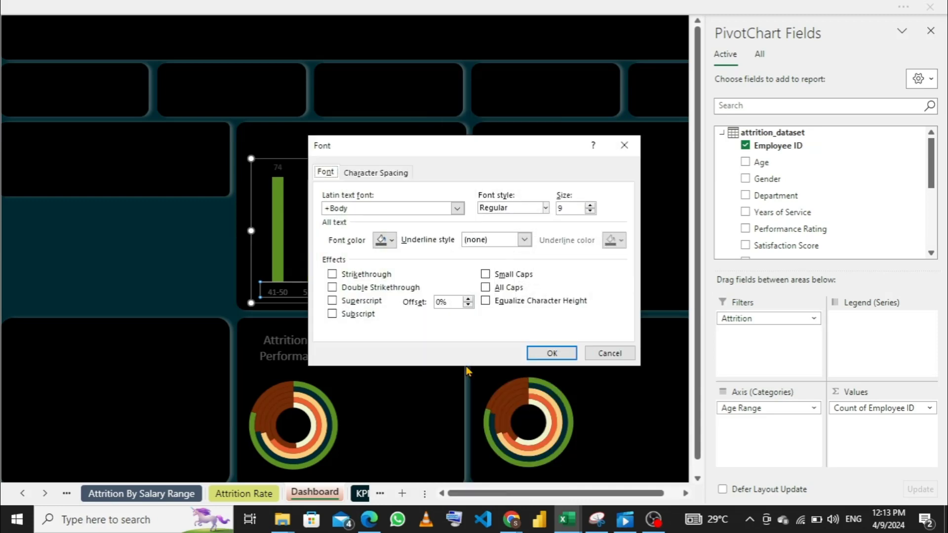
pyautogui.click(392, 242)
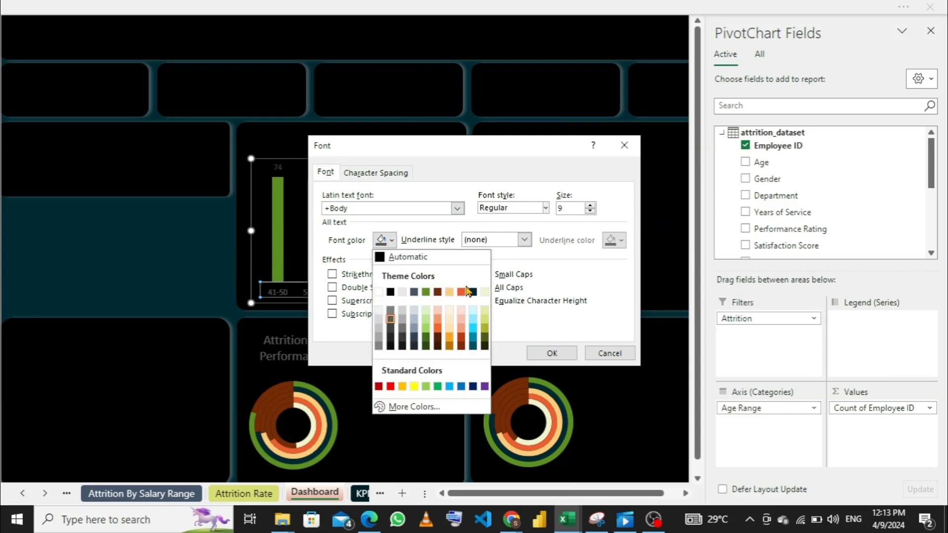
pyautogui.click(484, 292)
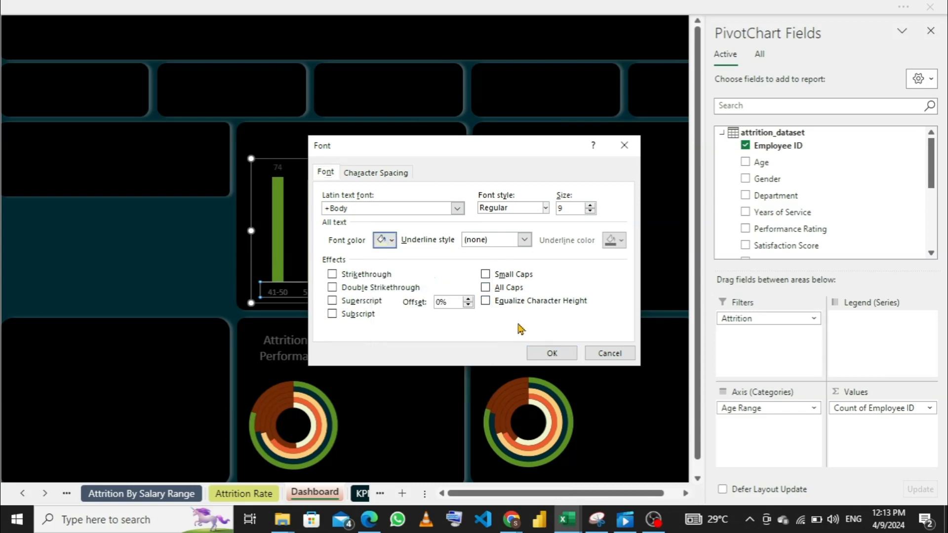
pyautogui.click(549, 353)
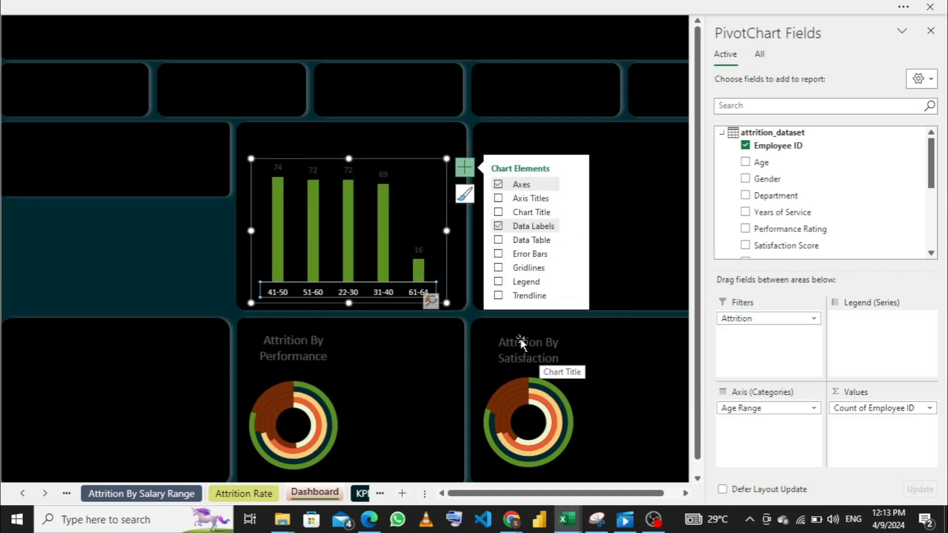
# - Set the font color of the age range chart's data labels to the same pale cream theme color
pyautogui.click(279, 168)
pyautogui.rightClick(282, 167)
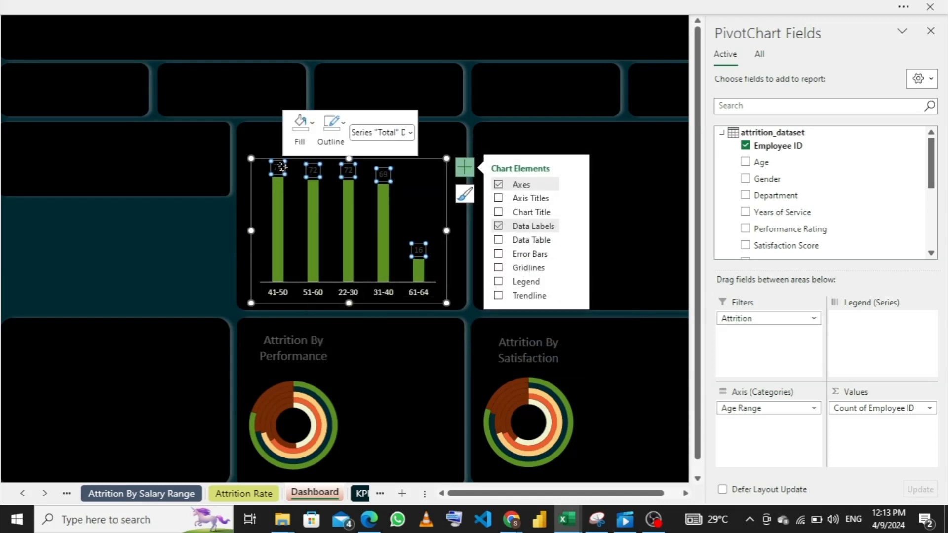
pyautogui.click(329, 221)
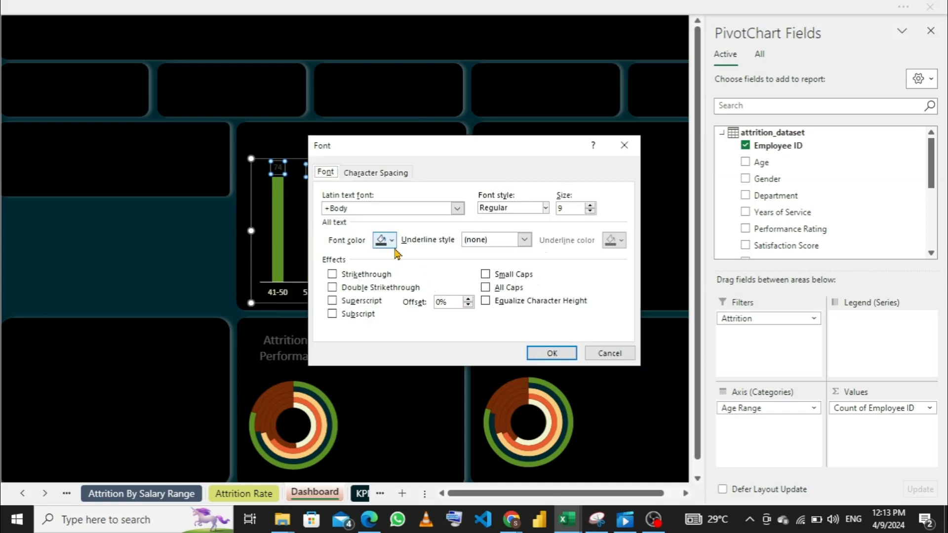
pyautogui.click(392, 241)
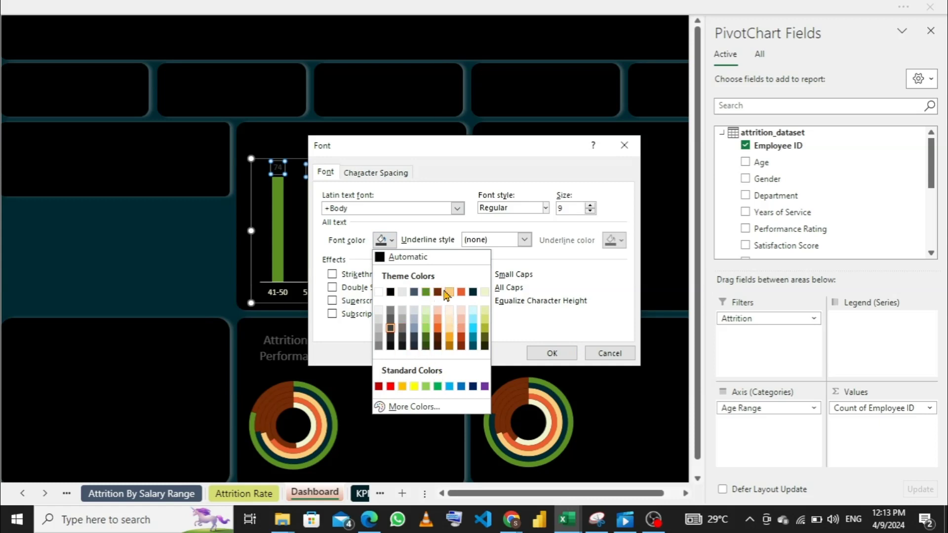
pyautogui.click(485, 294)
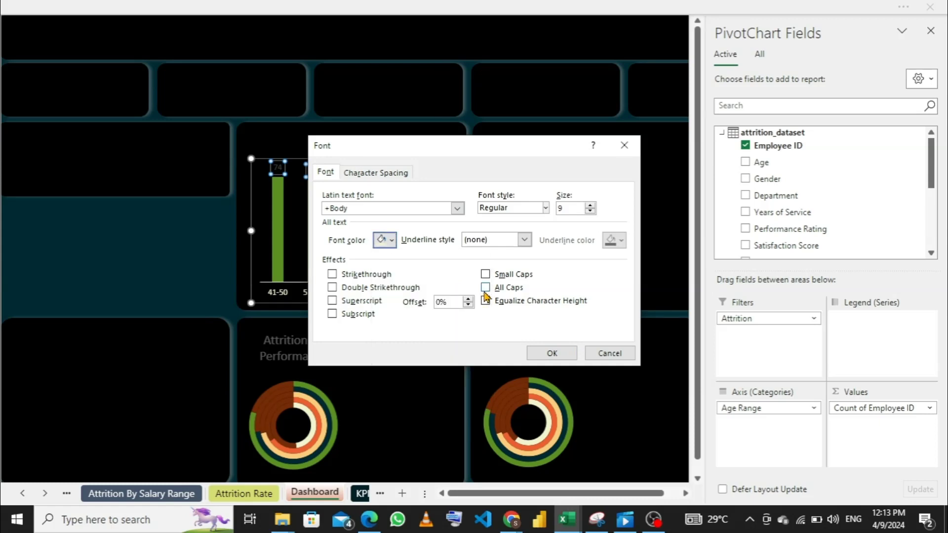
pyautogui.click(548, 353)
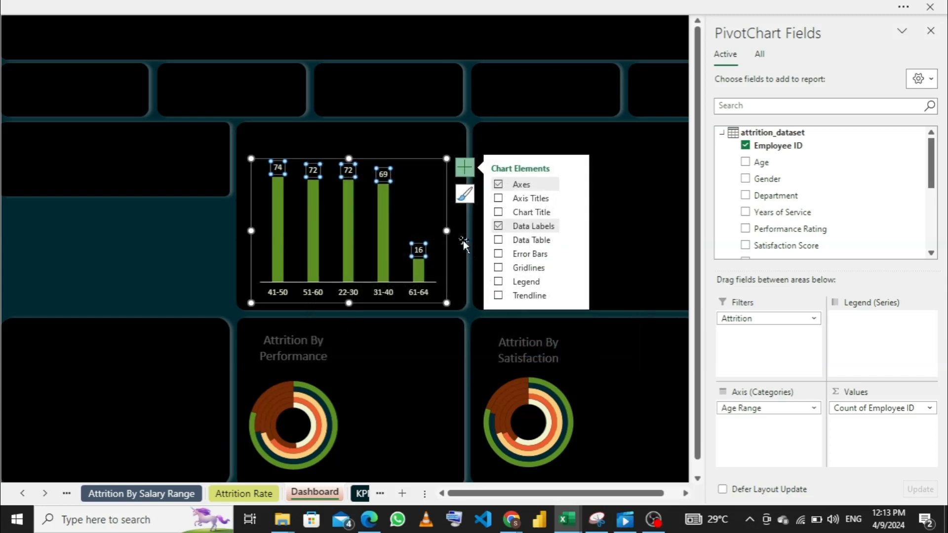
pyautogui.click(560, 133)
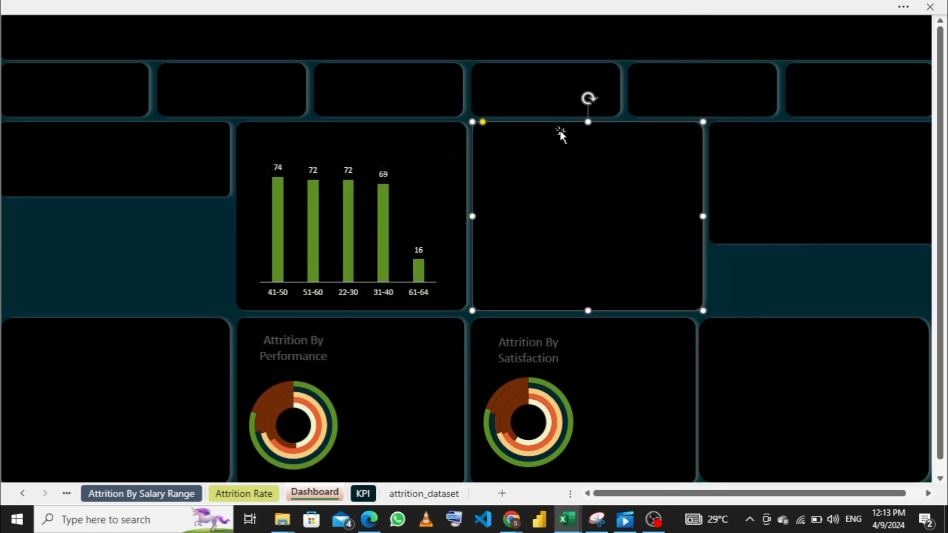
# - Remove the outline of the age range chart's horizontal axis so no baseline is drawn
pyautogui.click(357, 293)
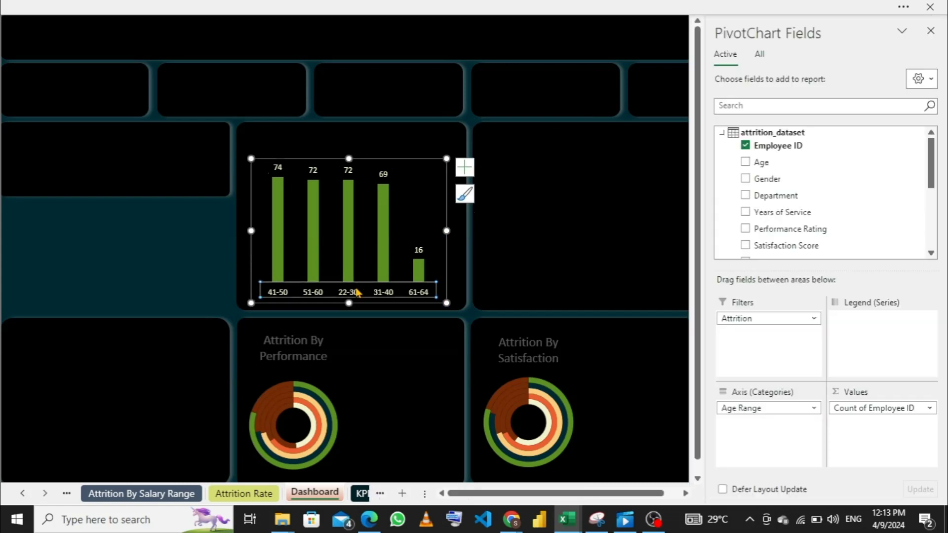
pyautogui.rightClick(358, 293)
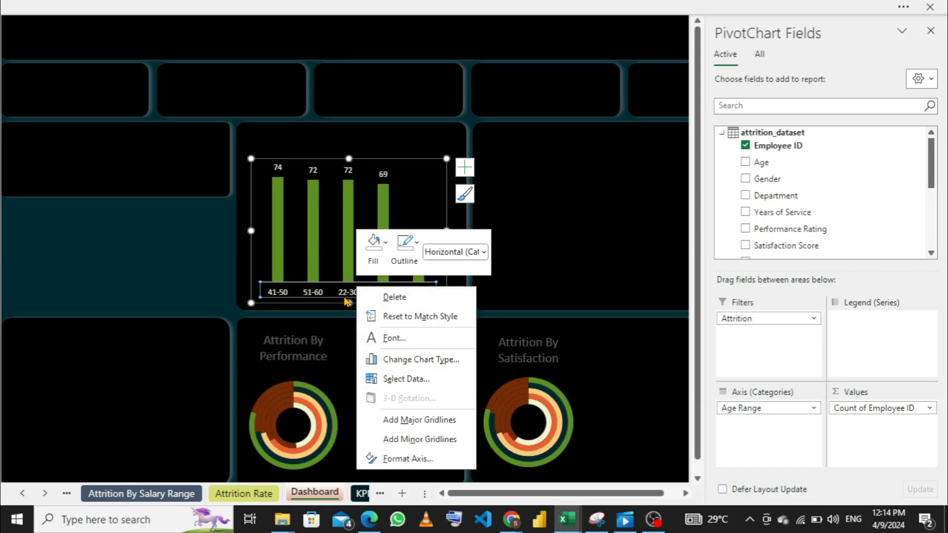
pyautogui.click(406, 263)
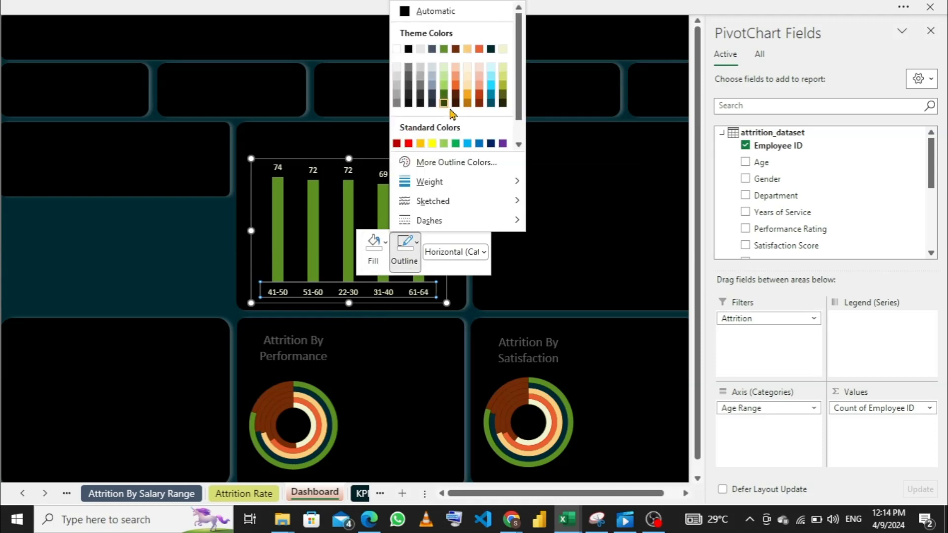
pyautogui.scroll(-1, 449, 116)
pyautogui.click(420, 143)
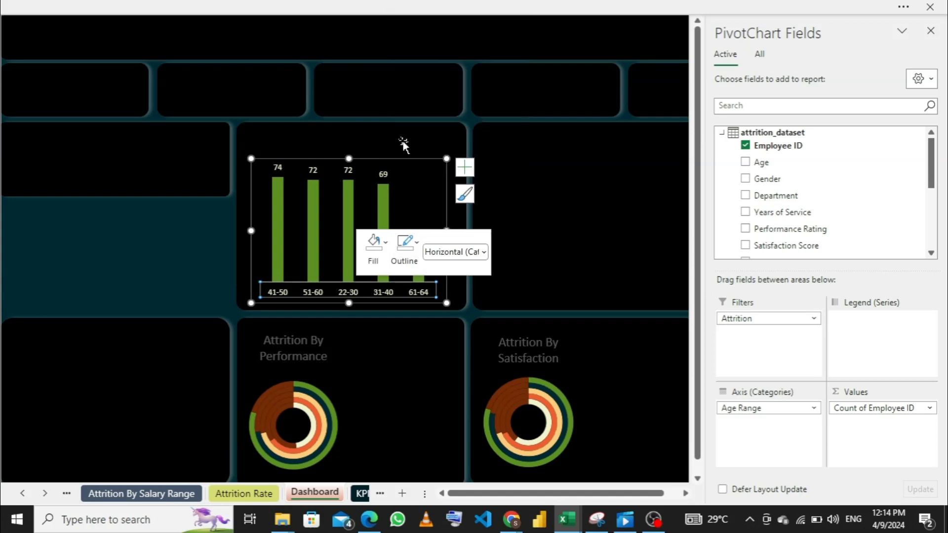
pyautogui.click(515, 217)
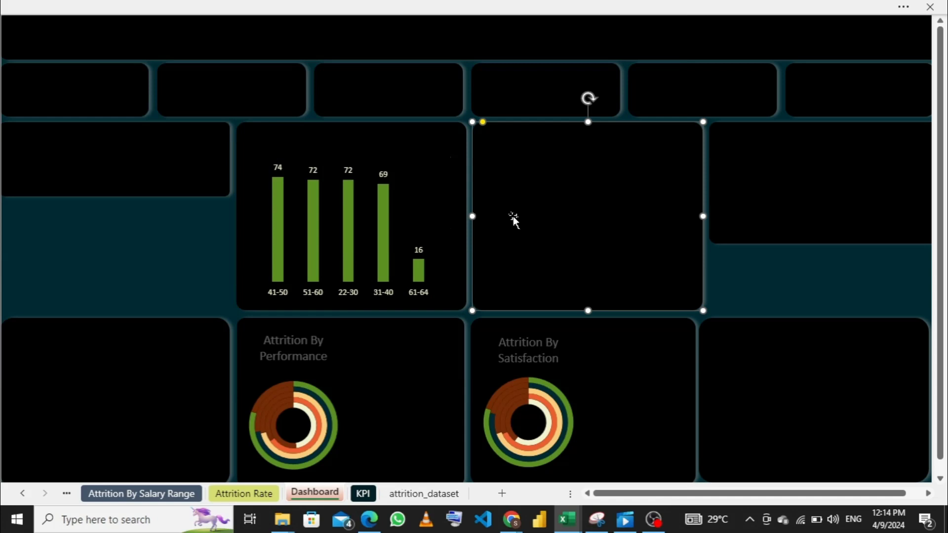
# - Look through the attrition pivot sheets, from salary range back to age range and forward again, to examine their tables and charts
pyautogui.click(146, 494)
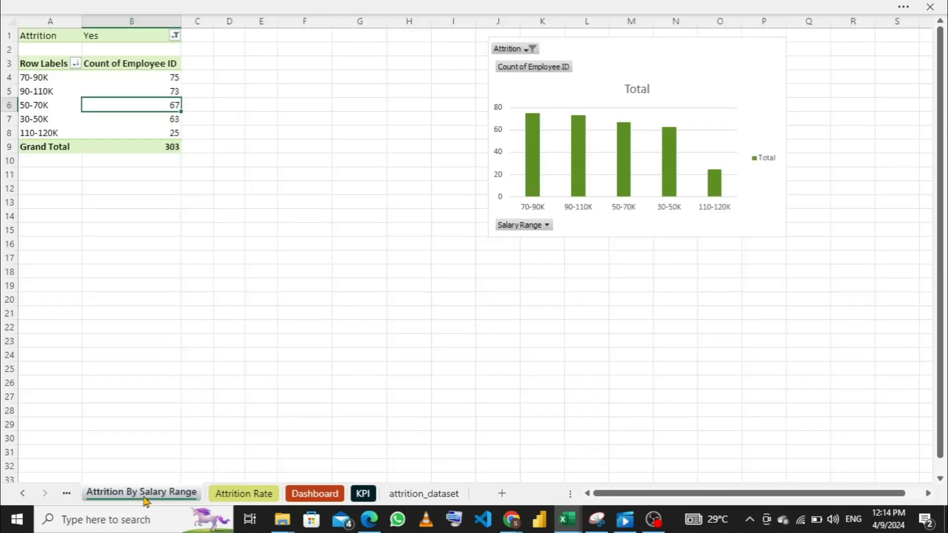
pyautogui.click(65, 494)
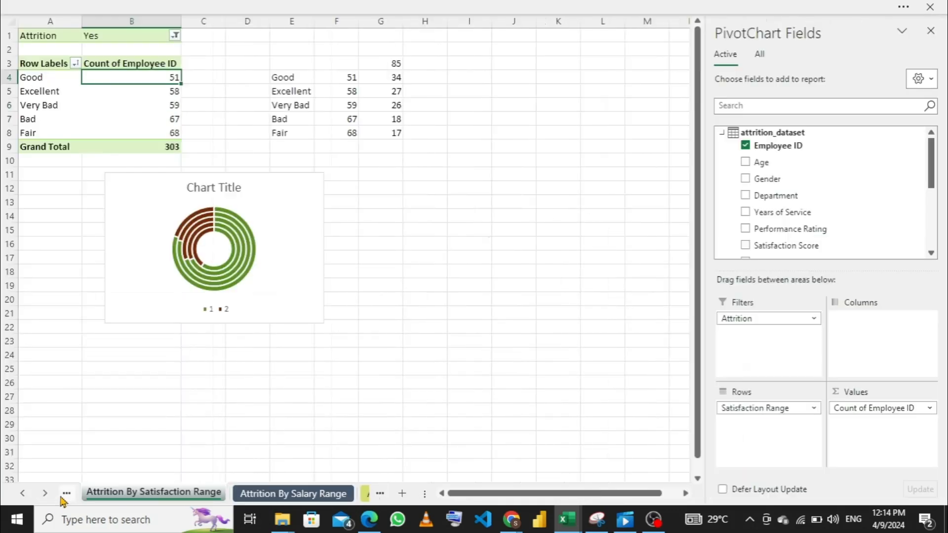
pyautogui.click(66, 494)
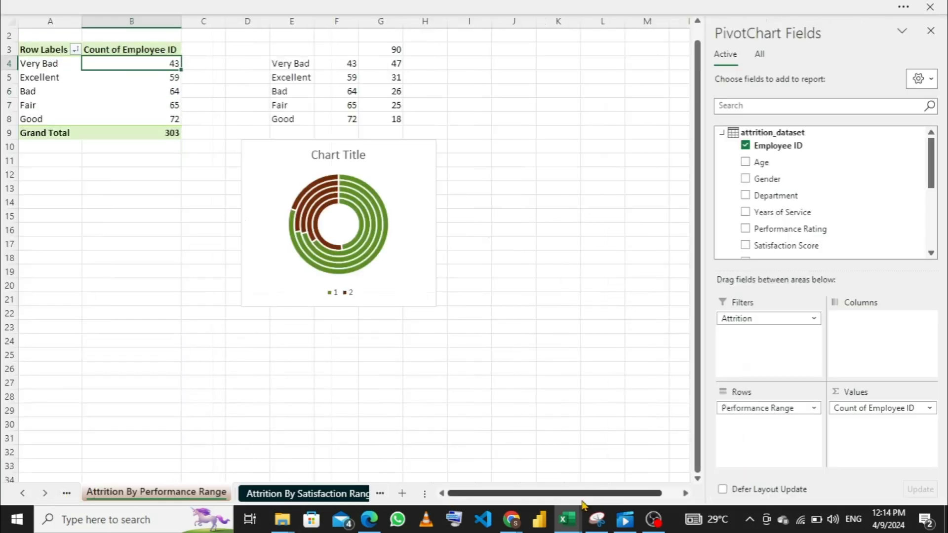
pyautogui.moveTo(574, 521)
pyautogui.click(616, 488)
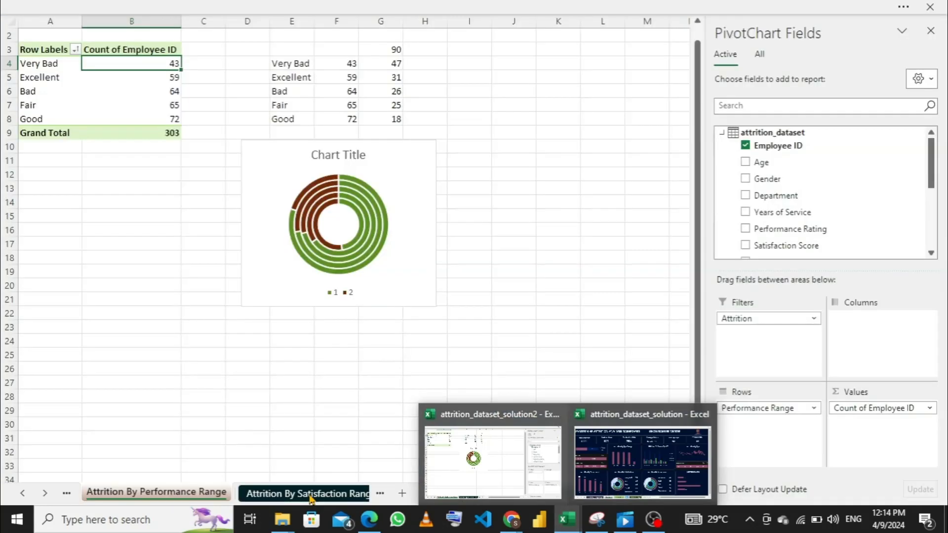
pyautogui.click(65, 495)
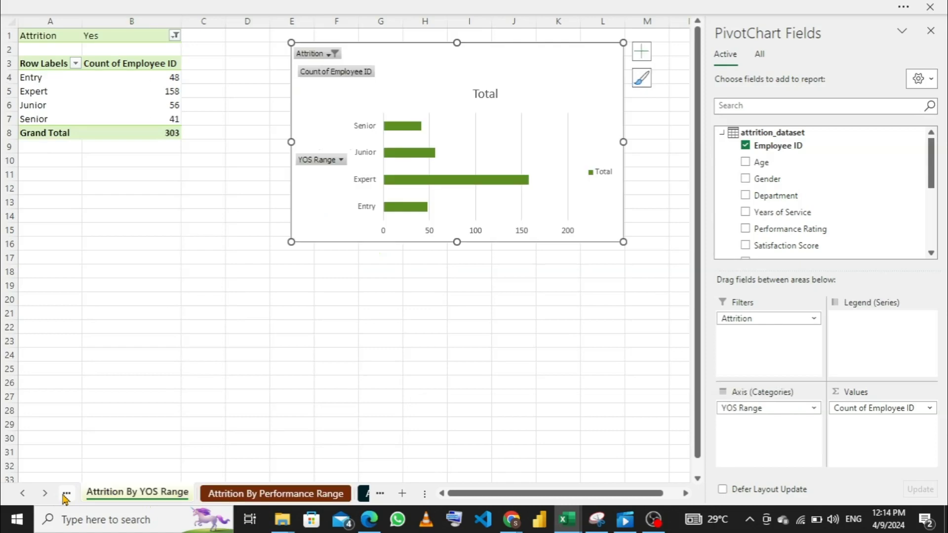
pyautogui.click(66, 494)
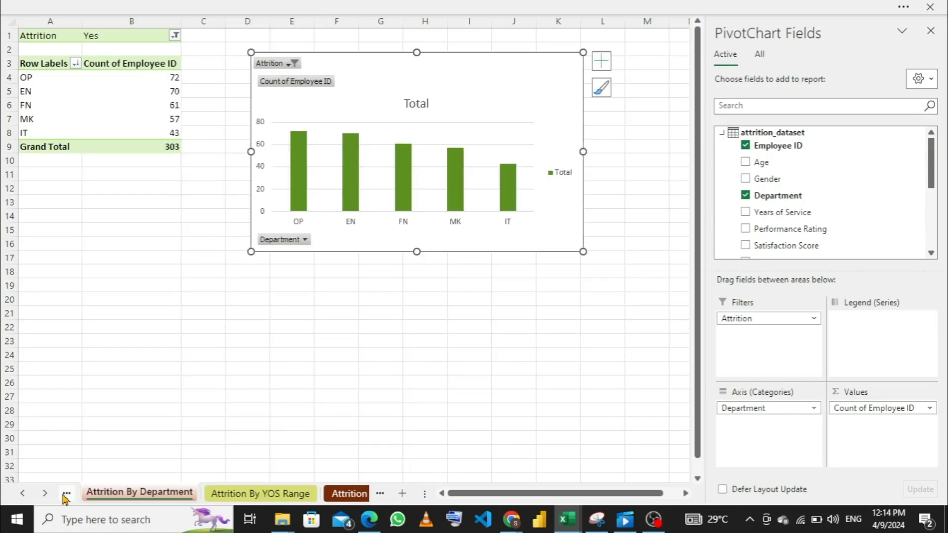
pyautogui.click(65, 494)
pyautogui.click(66, 495)
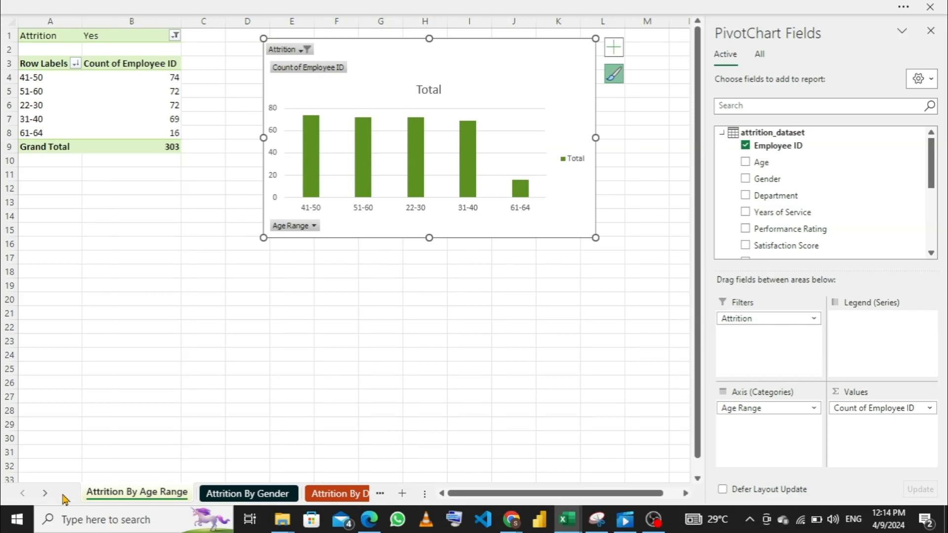
pyautogui.click(270, 494)
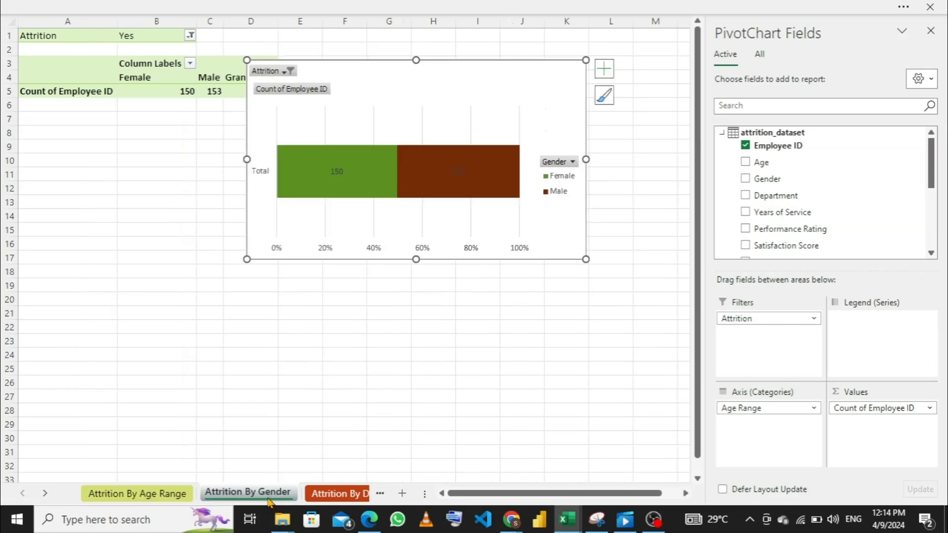
pyautogui.click(322, 494)
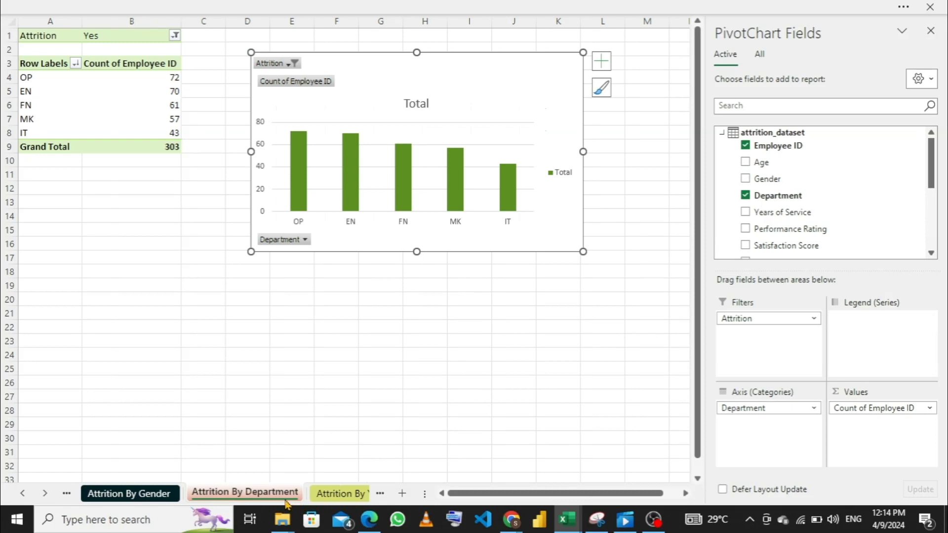
pyautogui.click(326, 493)
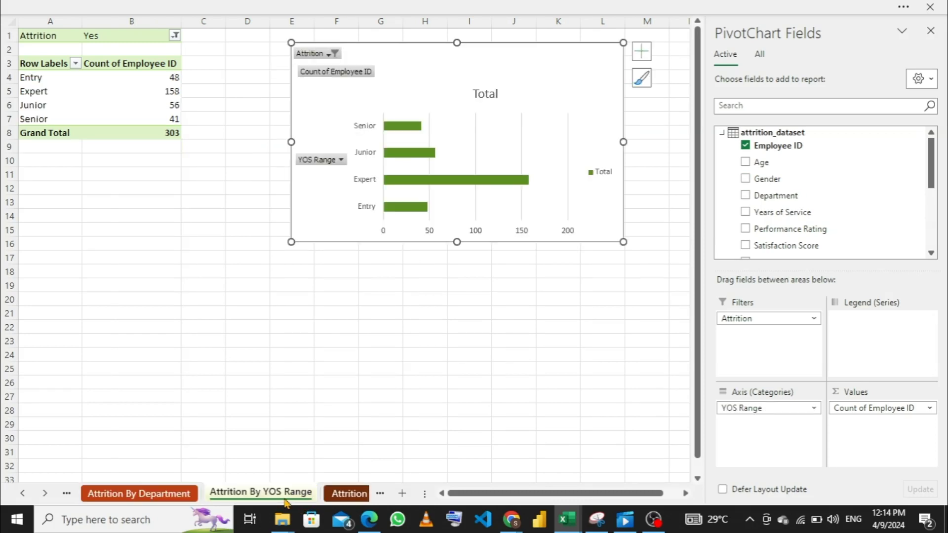
pyautogui.click(329, 495)
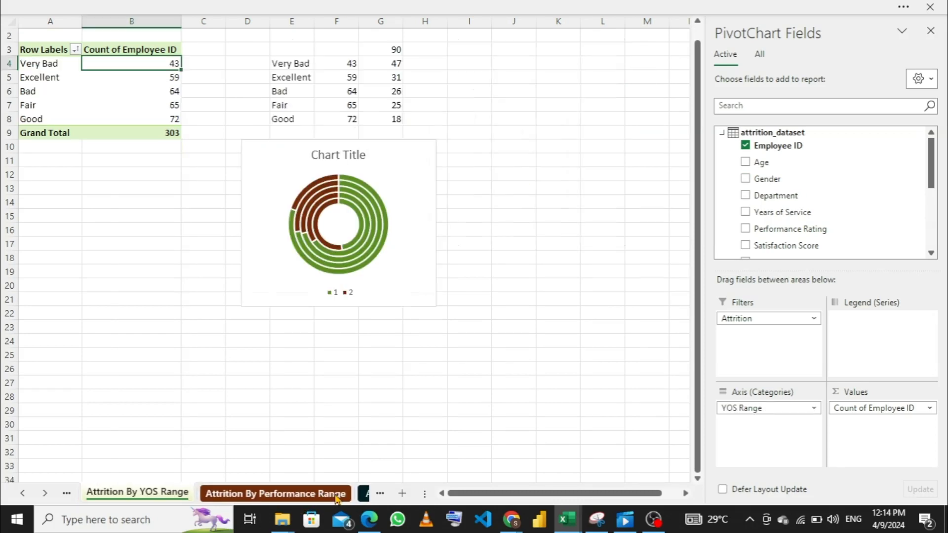
pyautogui.click(363, 493)
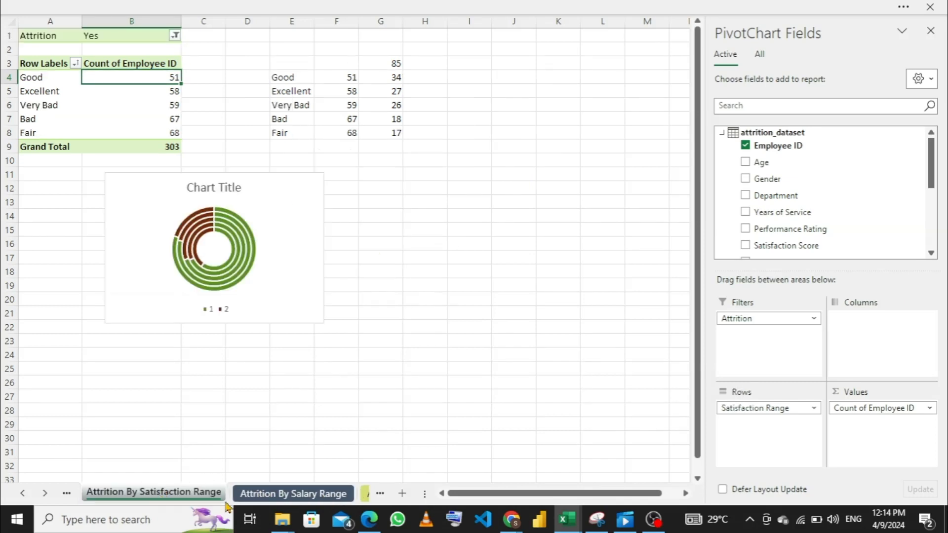
# - On the Attrition By Salary Range sheet, move the chart nearer the pivot table and add YOS Range as its legend series
pyautogui.click(280, 495)
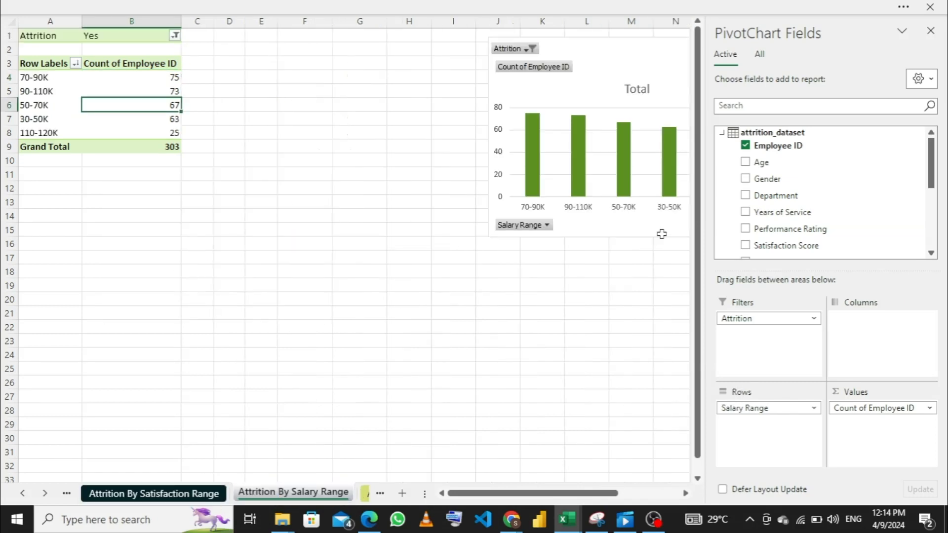
pyautogui.click(496, 104)
pyautogui.moveTo(497, 104); pyautogui.dragTo(454, 140)
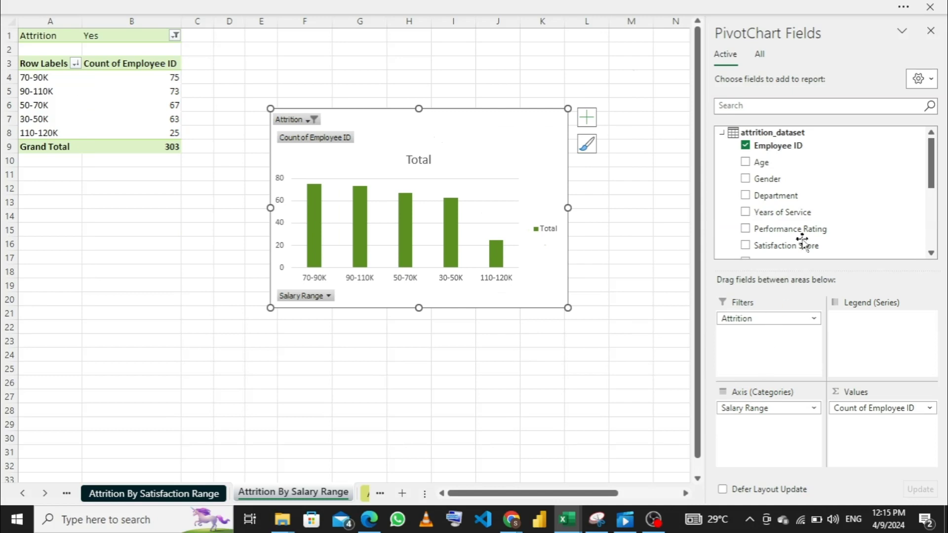
pyautogui.scroll(-2, 796, 227)
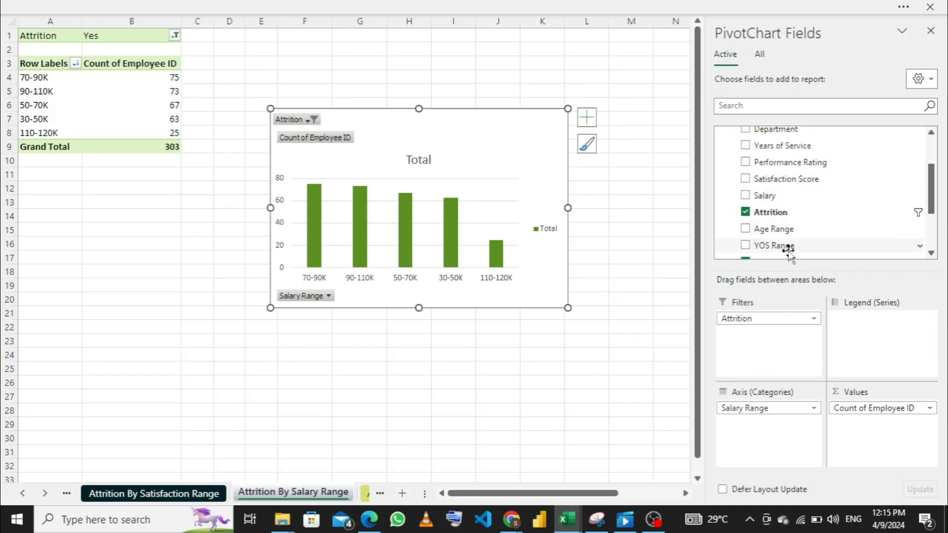
pyautogui.moveTo(790, 247); pyautogui.dragTo(864, 333)
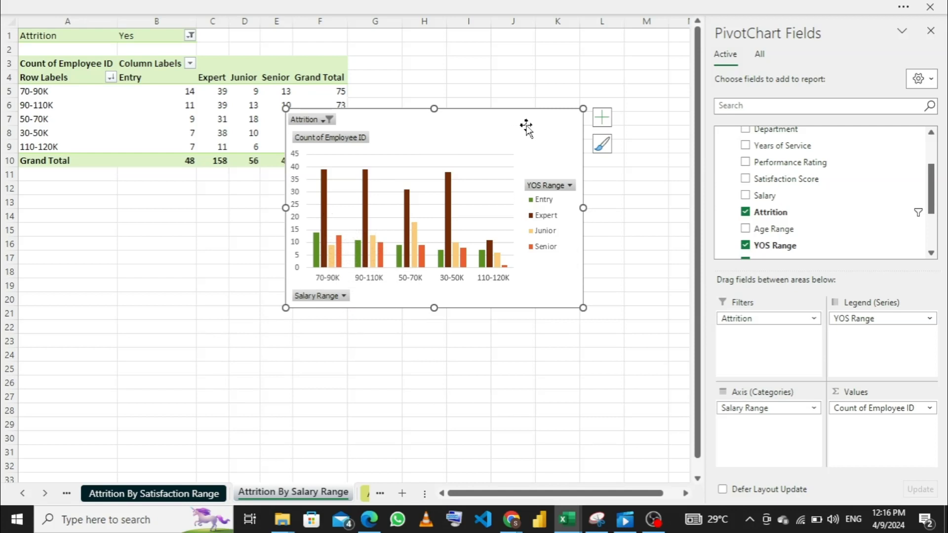
# - Place a copy of the salary range chart in the empty Dashboard panel beside the age range chart, close the field list and shrink the chart
pyautogui.click(365, 493)
pyautogui.click(332, 493)
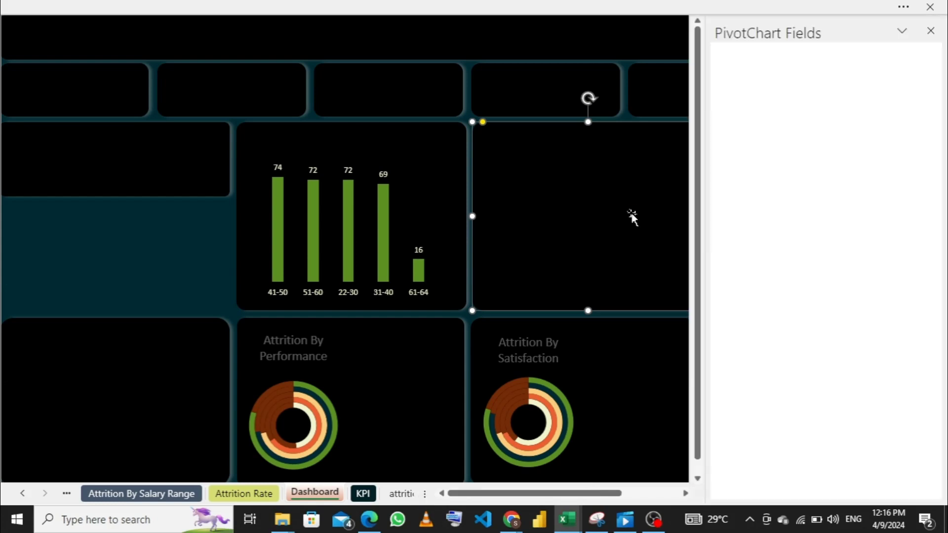
pyautogui.click(929, 31)
pyautogui.moveTo(771, 222); pyautogui.dragTo(689, 222)
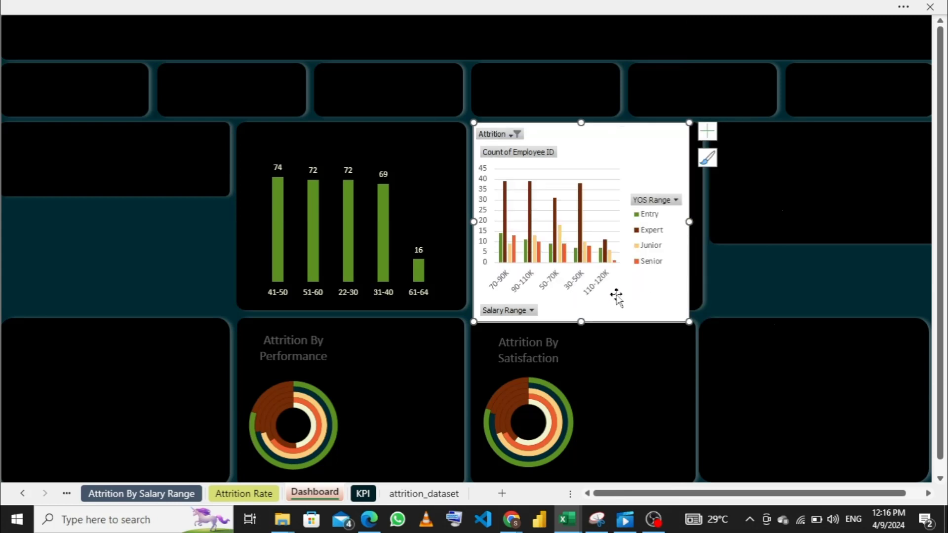
pyautogui.moveTo(580, 322); pyautogui.dragTo(587, 287)
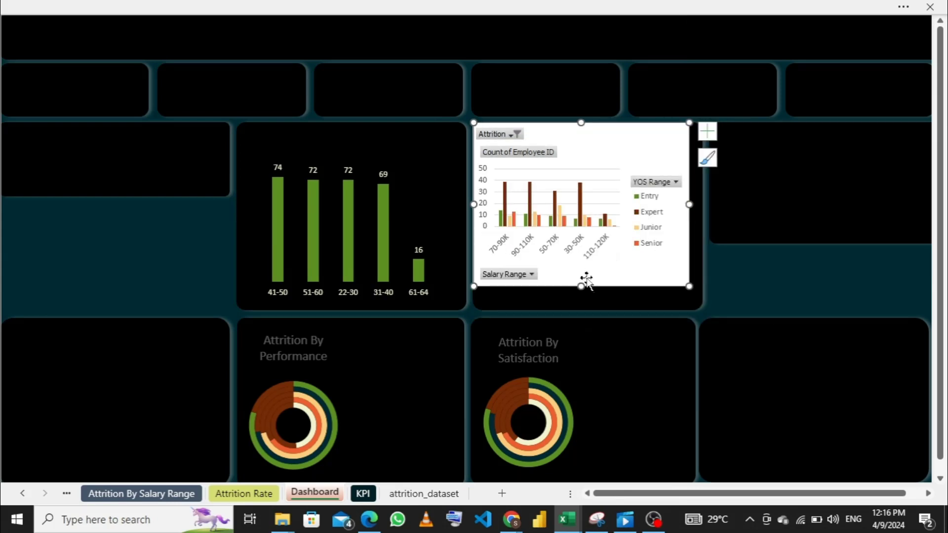
# - Hide all field buttons on the Dashboard's salary range chart and widen the chart until its category labels lie horizontal
pyautogui.rightClick(526, 279)
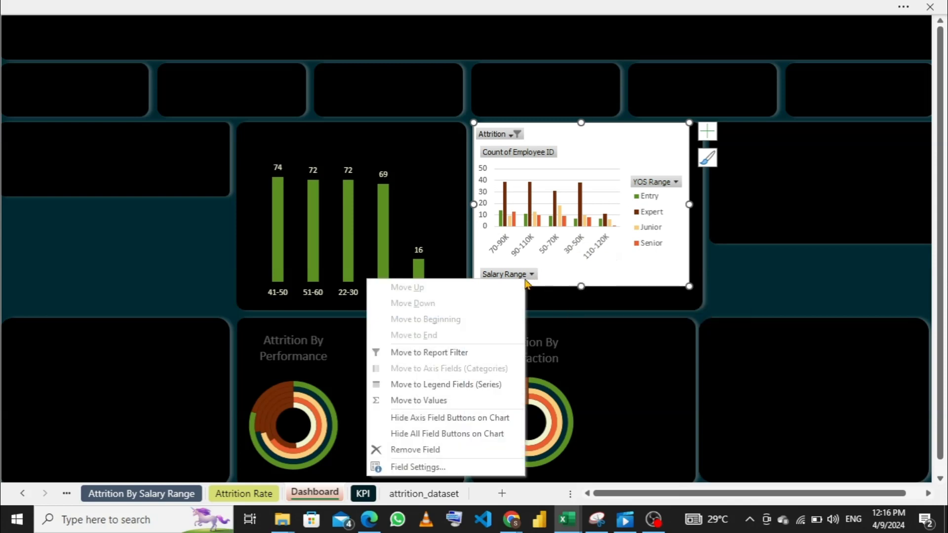
pyautogui.click(455, 433)
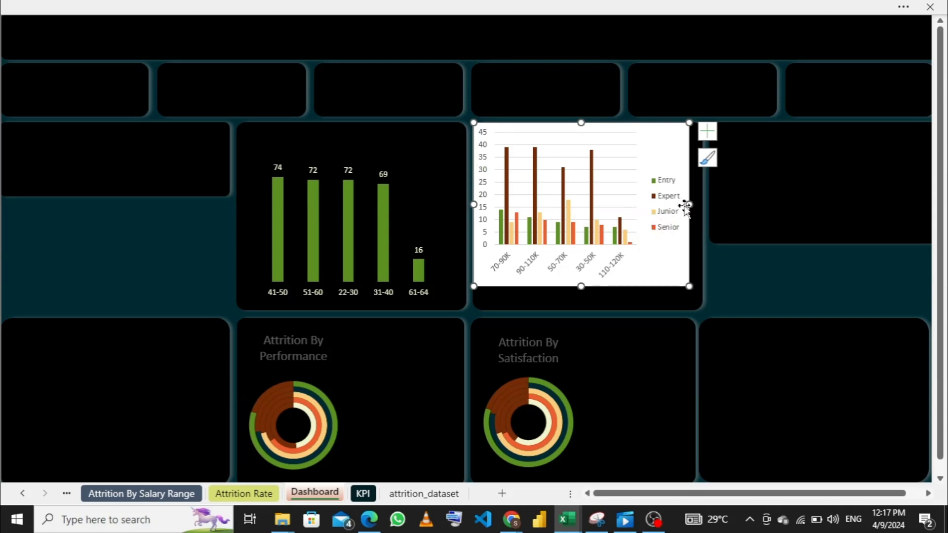
pyautogui.moveTo(689, 204); pyautogui.dragTo(701, 204)
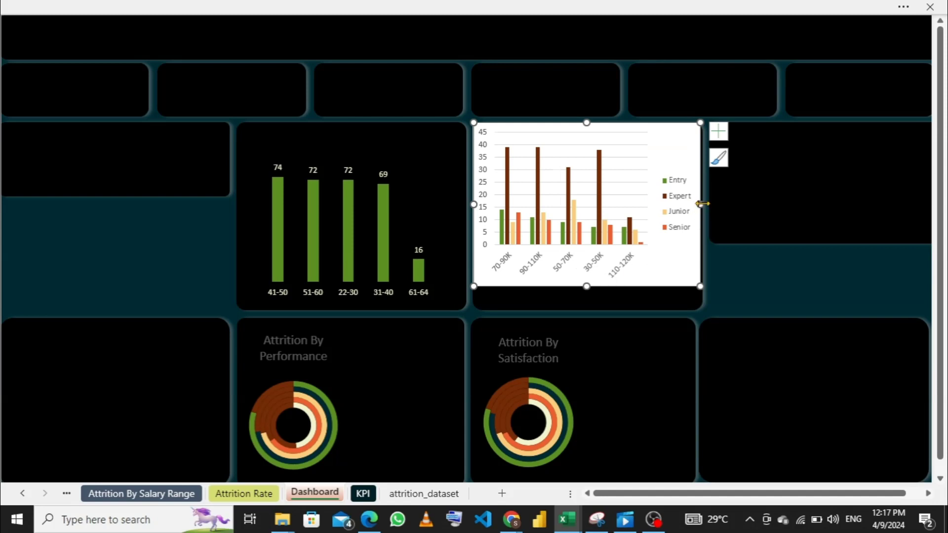
pyautogui.moveTo(701, 204); pyautogui.dragTo(719, 204)
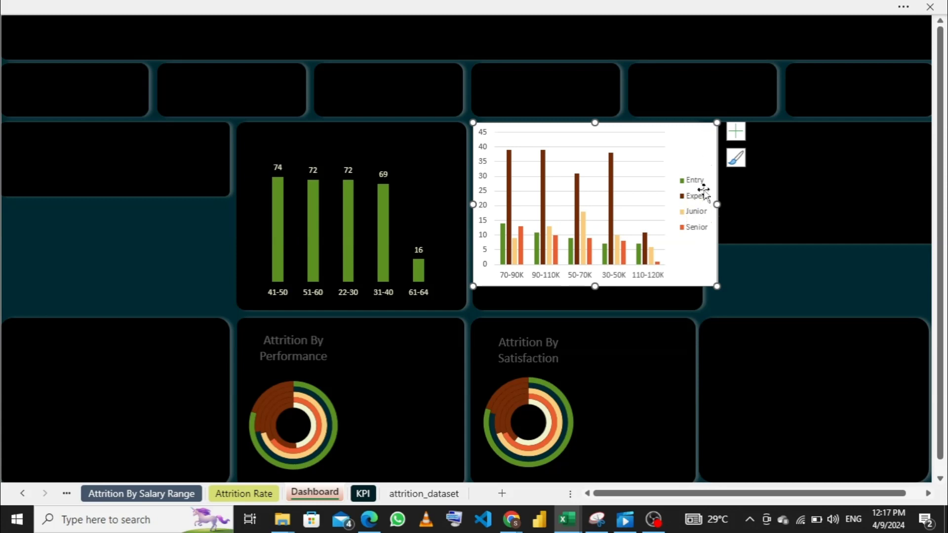
# - Move the salary range chart's legend to the top, then narrow and reposition the chart to fit inside its panel
pyautogui.click(734, 138)
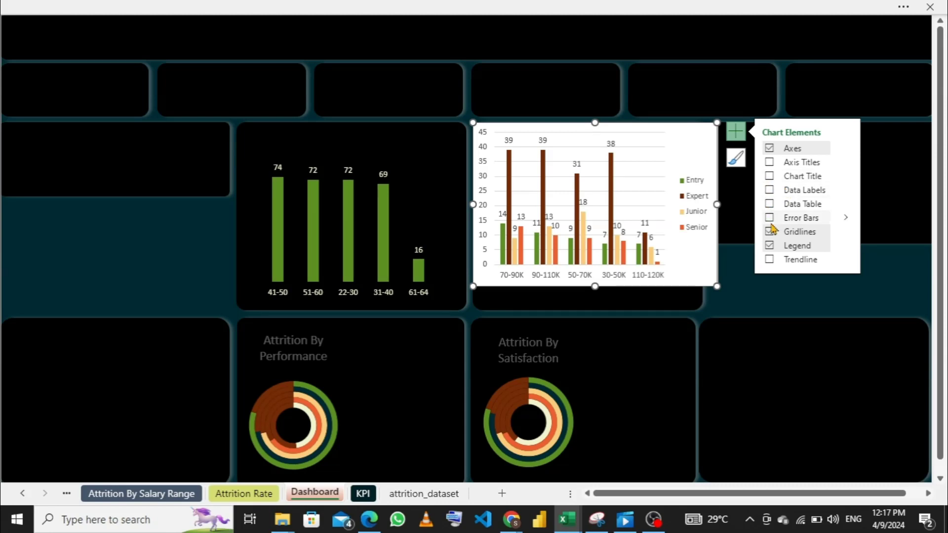
pyautogui.click(847, 247)
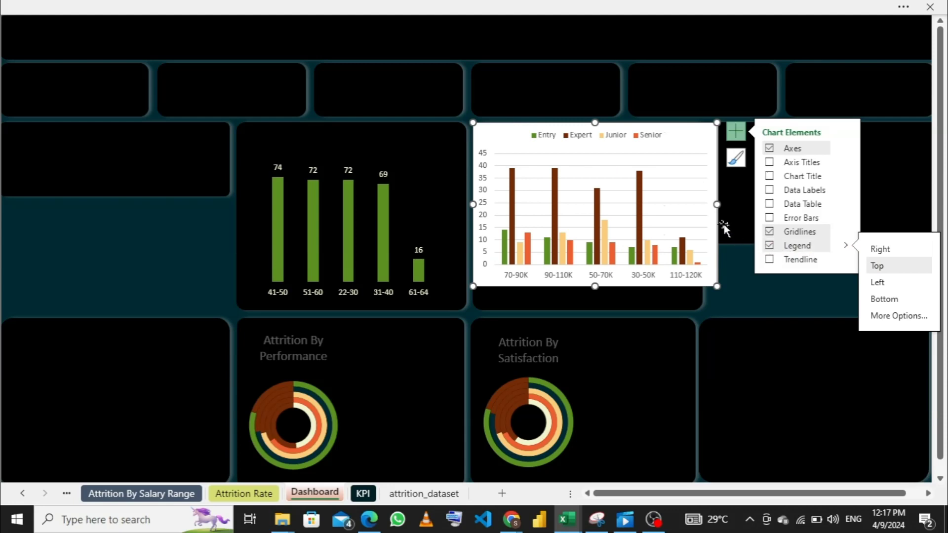
pyautogui.moveTo(719, 205); pyautogui.dragTo(692, 207)
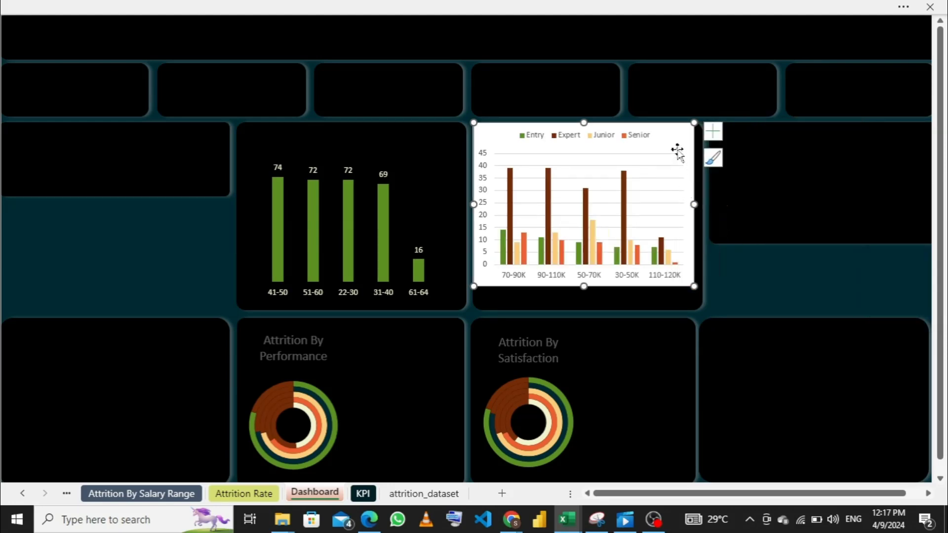
pyautogui.moveTo(675, 139); pyautogui.dragTo(678, 151)
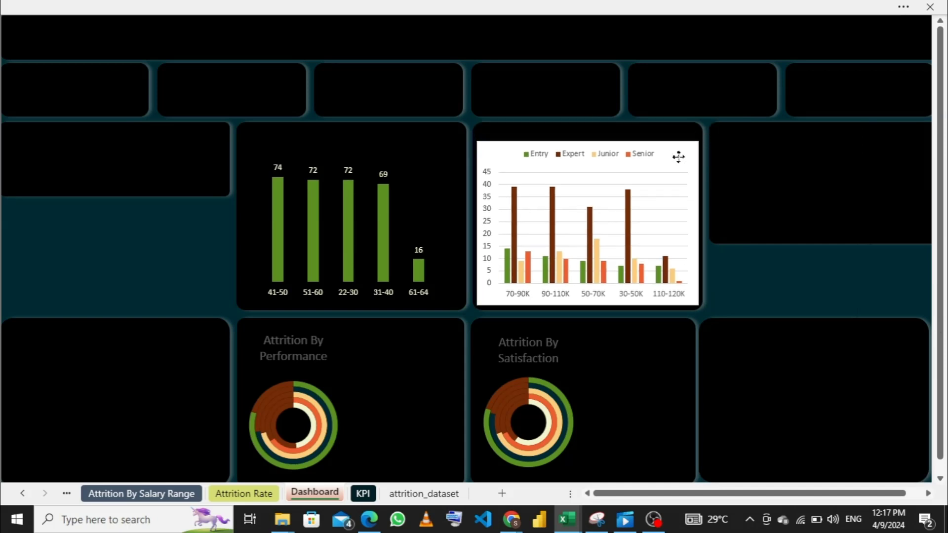
pyautogui.click(679, 151)
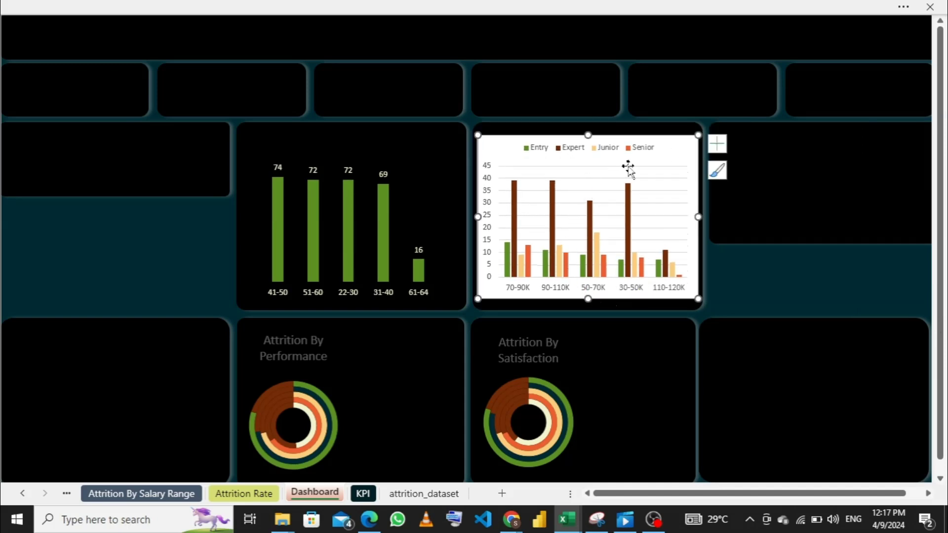
# - Set the salary range chart's chart area to no fill and no outline
pyautogui.rightClick(666, 153)
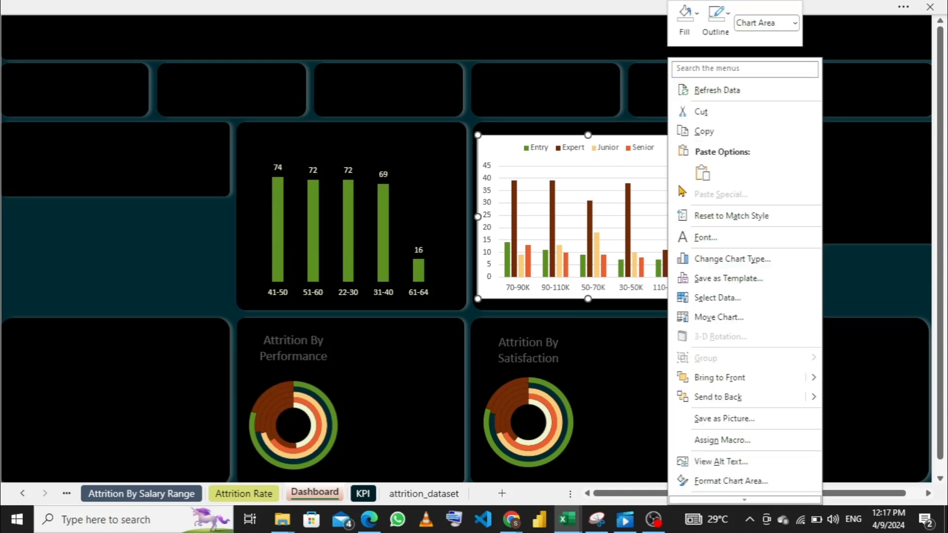
pyautogui.click(692, 37)
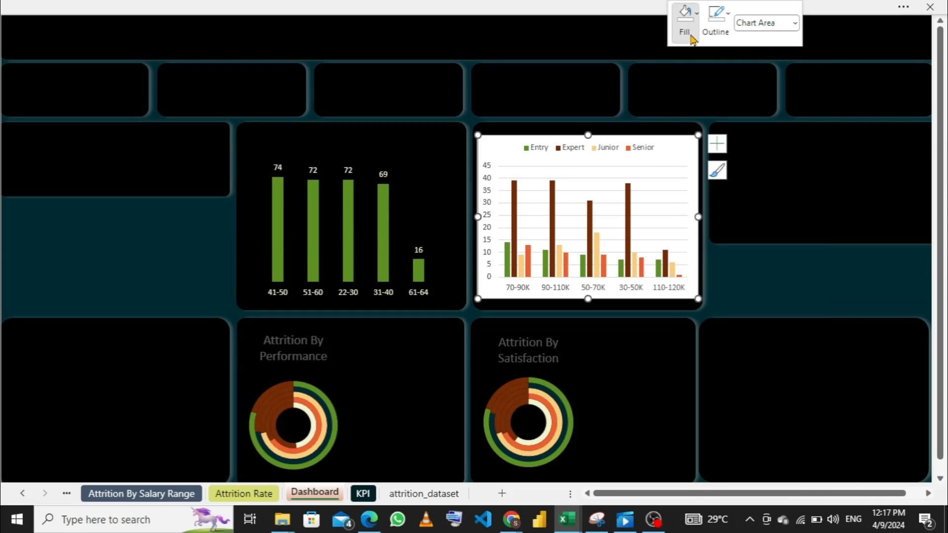
pyautogui.click(690, 211)
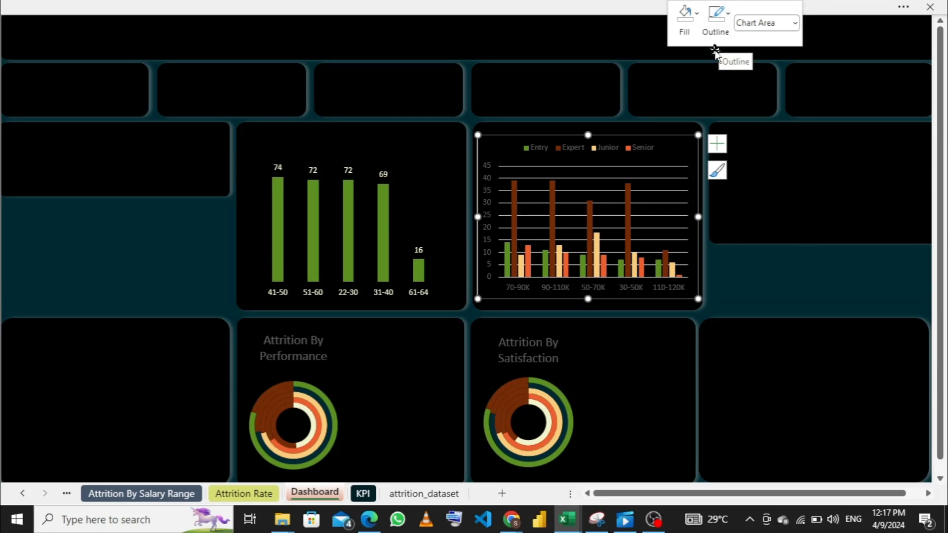
pyautogui.click(716, 25)
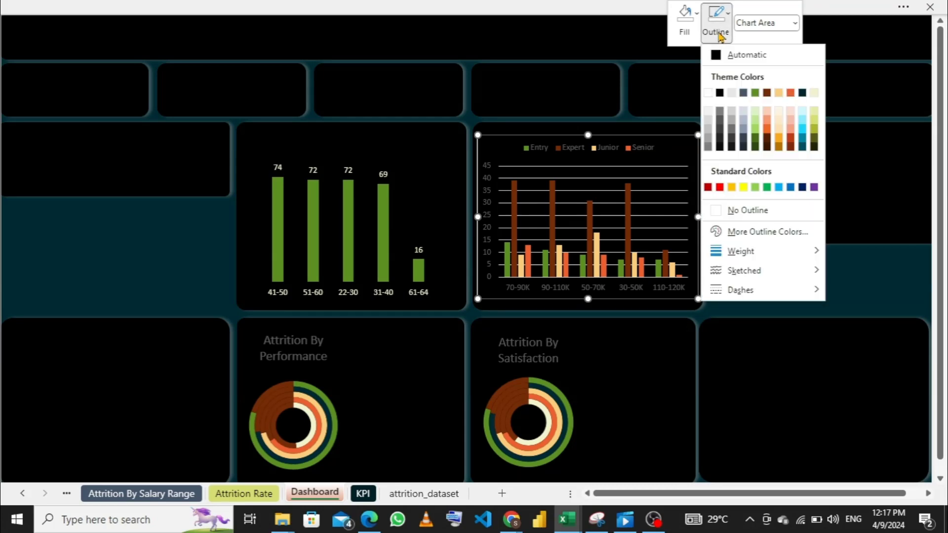
pyautogui.click(719, 211)
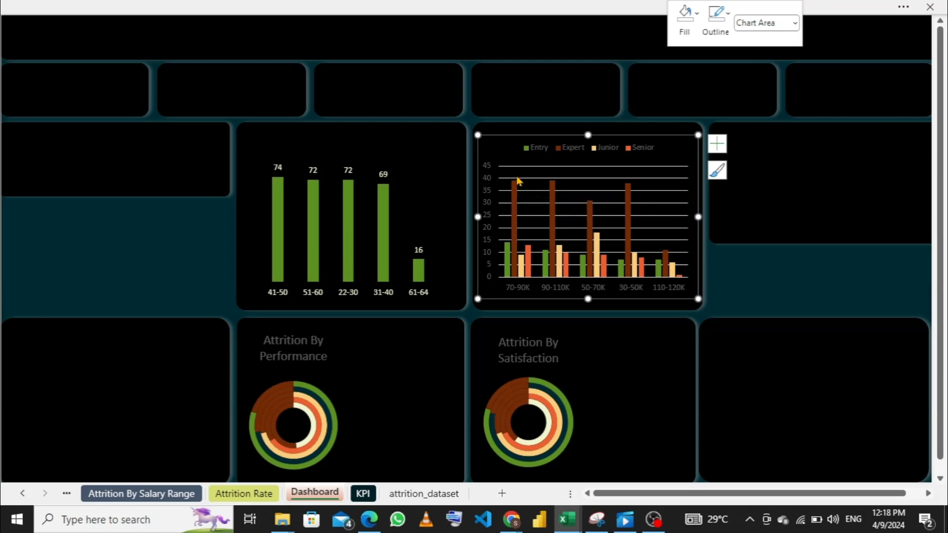
# - Recolour the horizontal gridlines of the salary range chart with the pale cream theme colour
pyautogui.click(604, 179)
pyautogui.rightClick(604, 178)
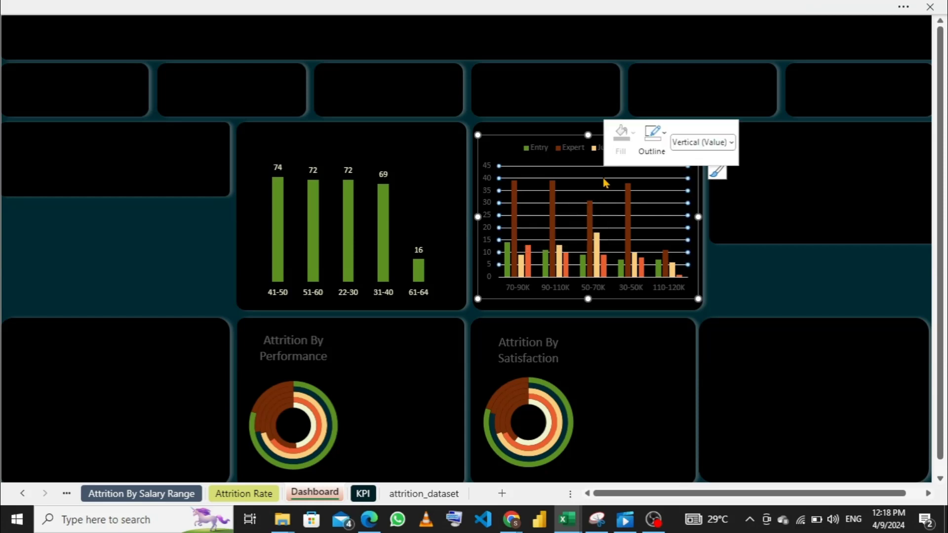
pyautogui.click(651, 148)
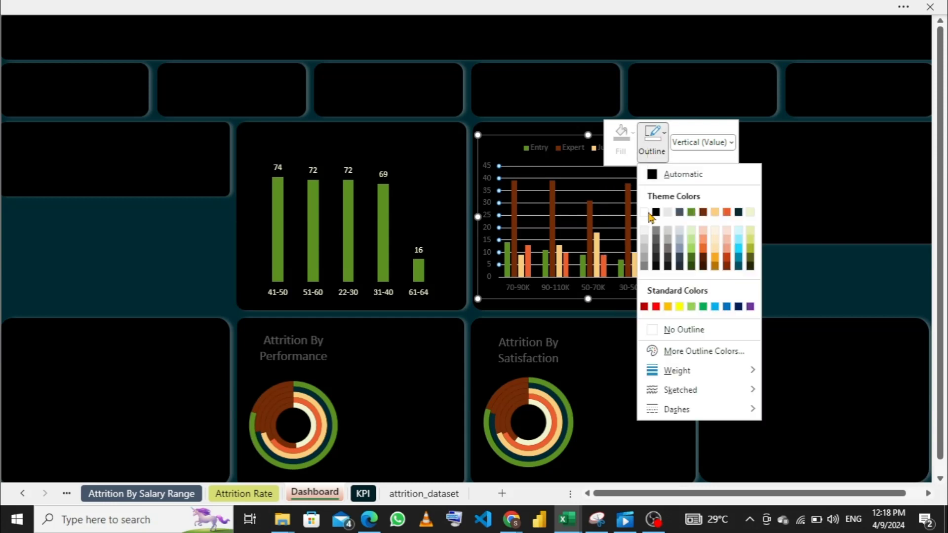
pyautogui.click(751, 212)
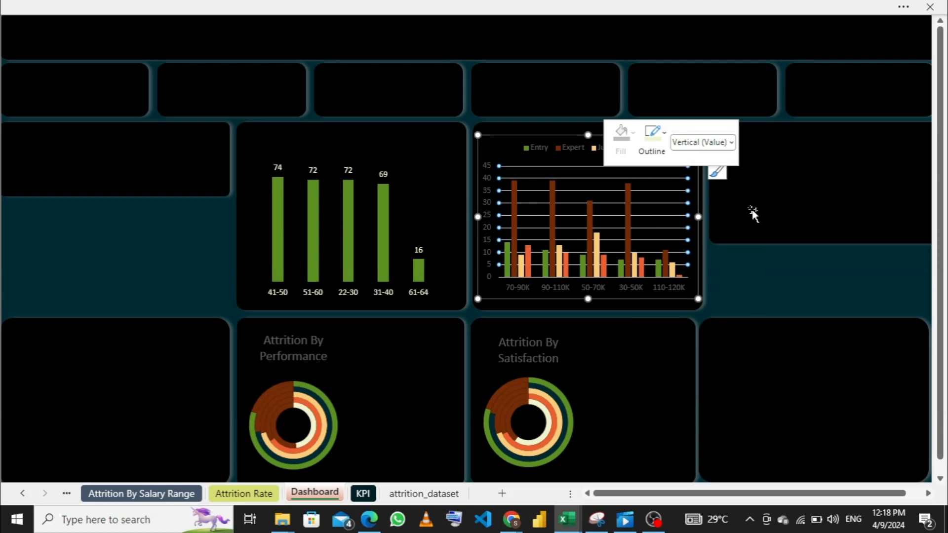
# - Set the font colour of the salary range chart's category axis labels to the pale cream theme colour
pyautogui.click(595, 289)
pyautogui.rightClick(600, 291)
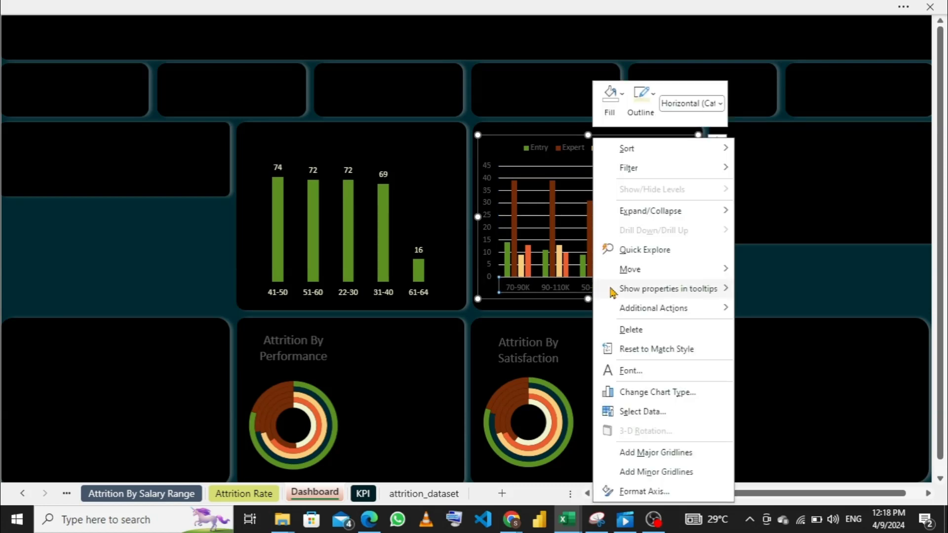
pyautogui.click(635, 371)
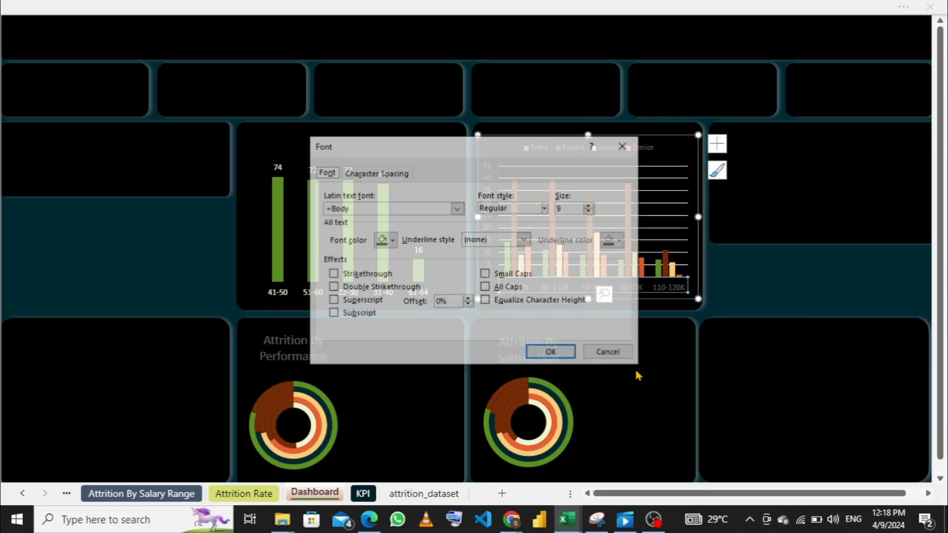
pyautogui.click(392, 240)
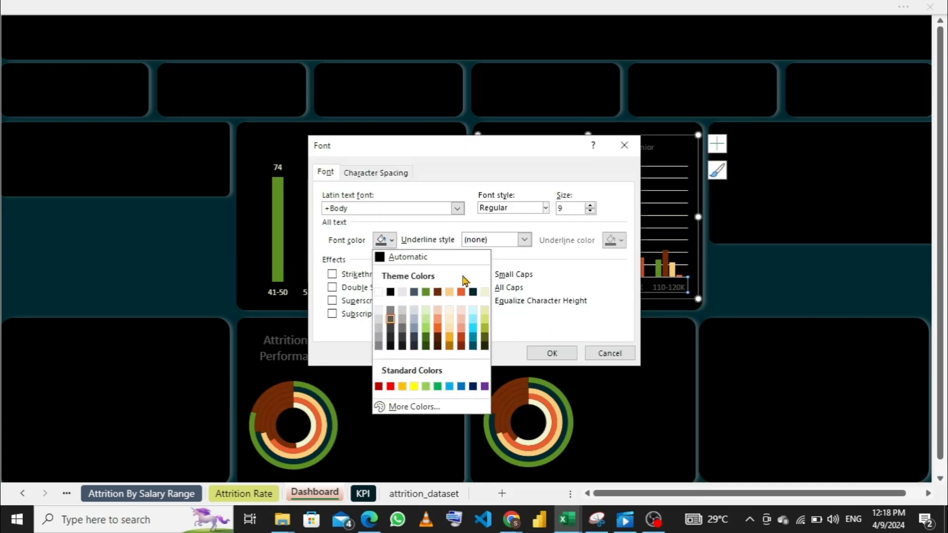
pyautogui.click(489, 299)
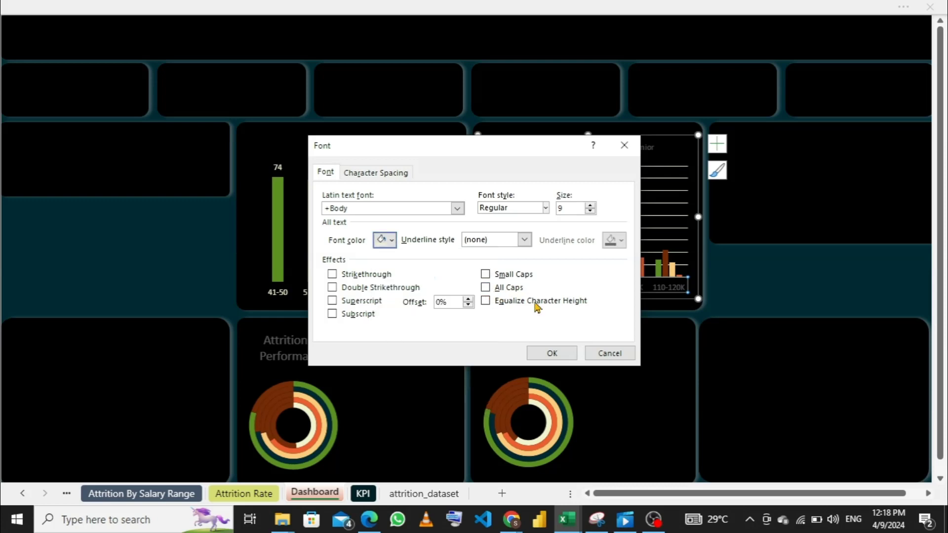
pyautogui.click(543, 353)
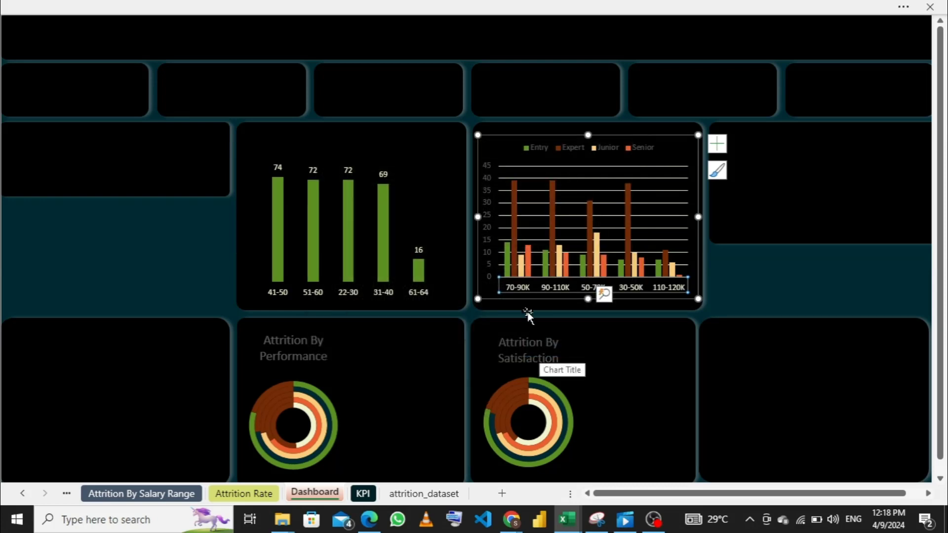
pyautogui.click(489, 227)
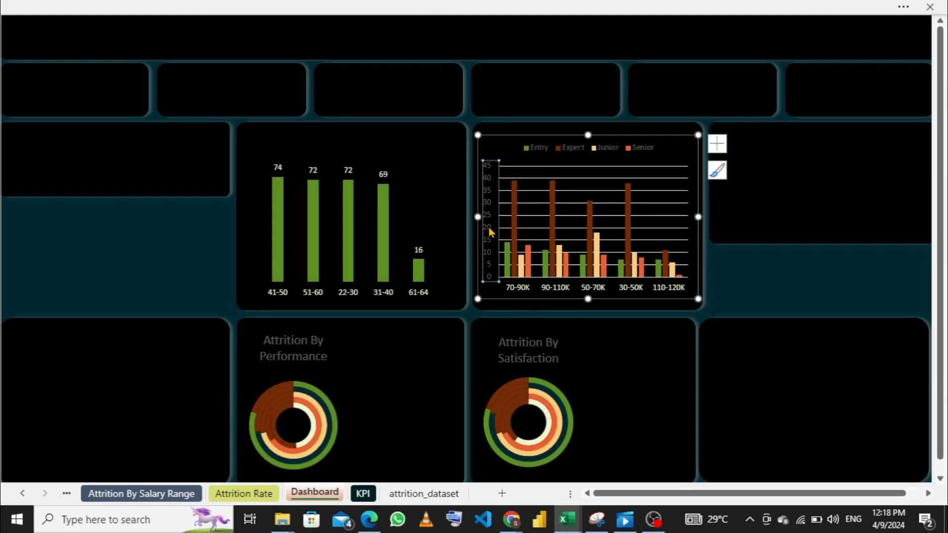
pyautogui.rightClick(489, 228)
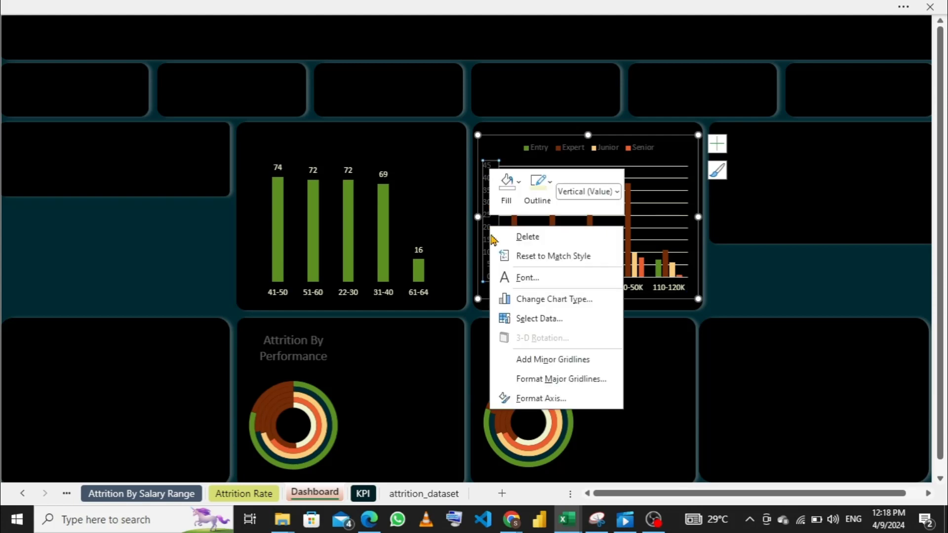
pyautogui.click(544, 207)
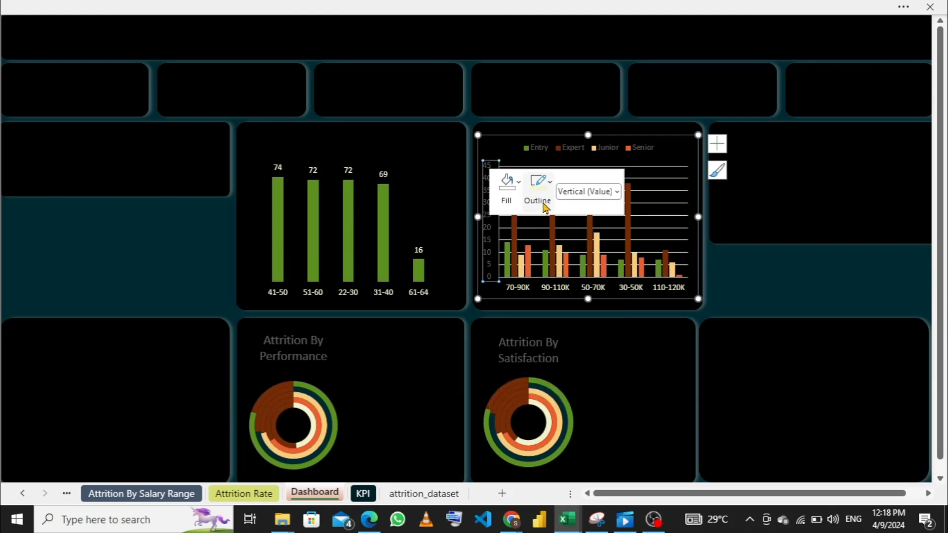
pyautogui.click(544, 206)
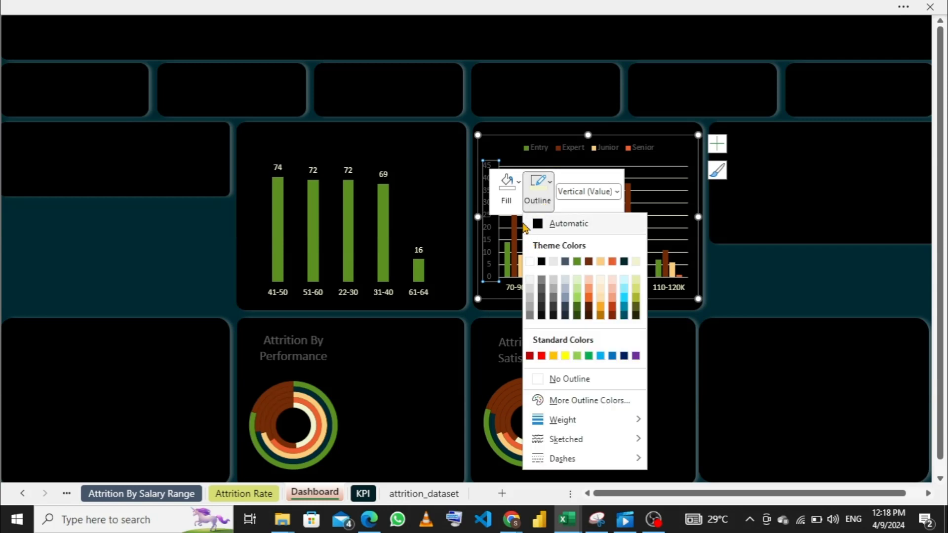
pyautogui.click(513, 210)
pyautogui.click(513, 210)
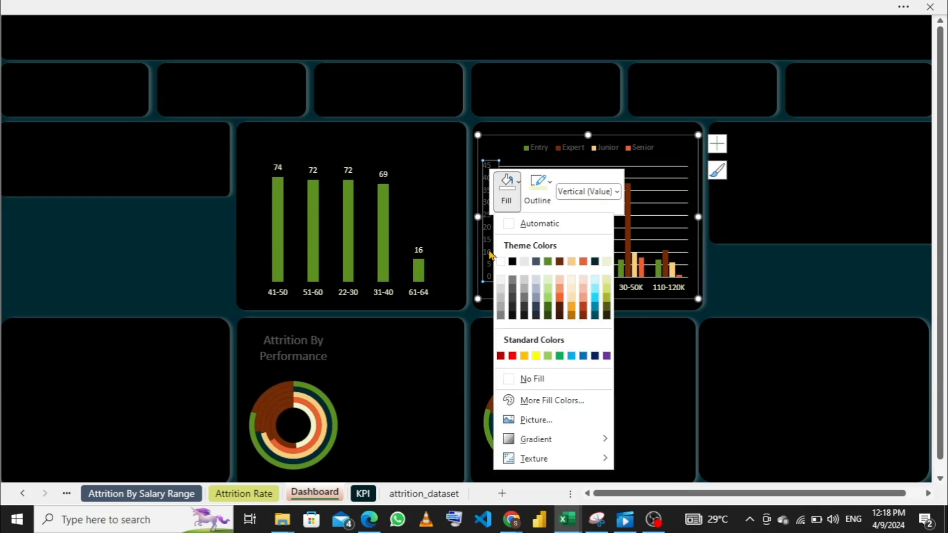
# - Set the font colour of the salary range chart's vertical value axis to the pale cream theme colour
pyautogui.click(491, 254)
pyautogui.rightClick(491, 255)
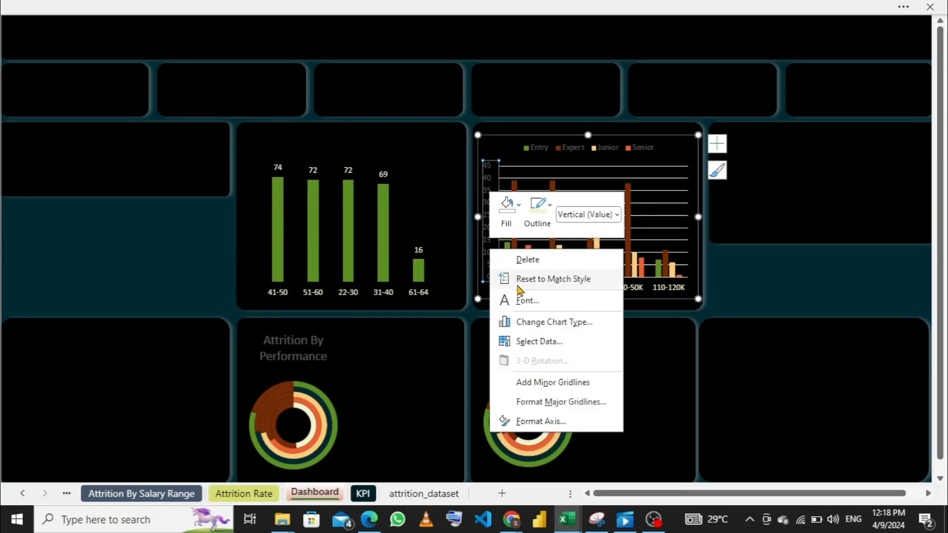
pyautogui.click(538, 307)
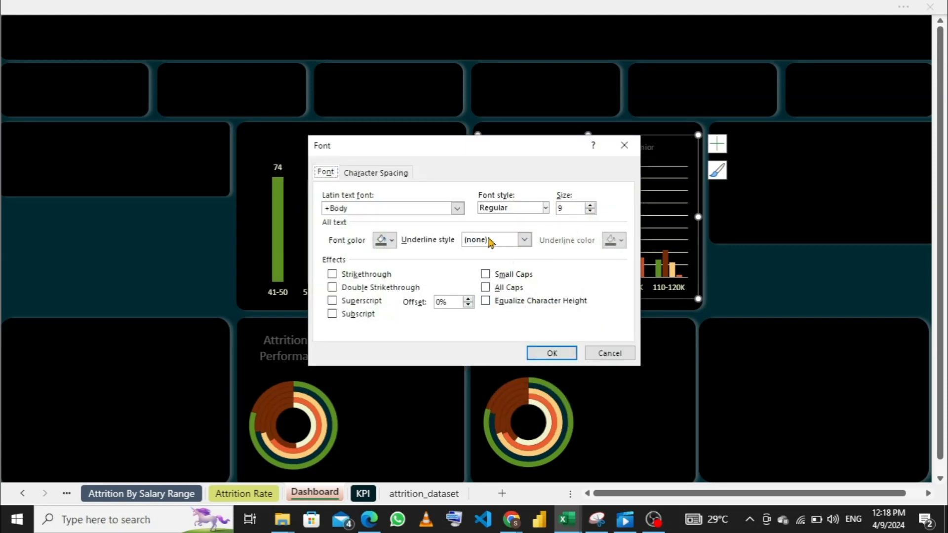
pyautogui.click(393, 242)
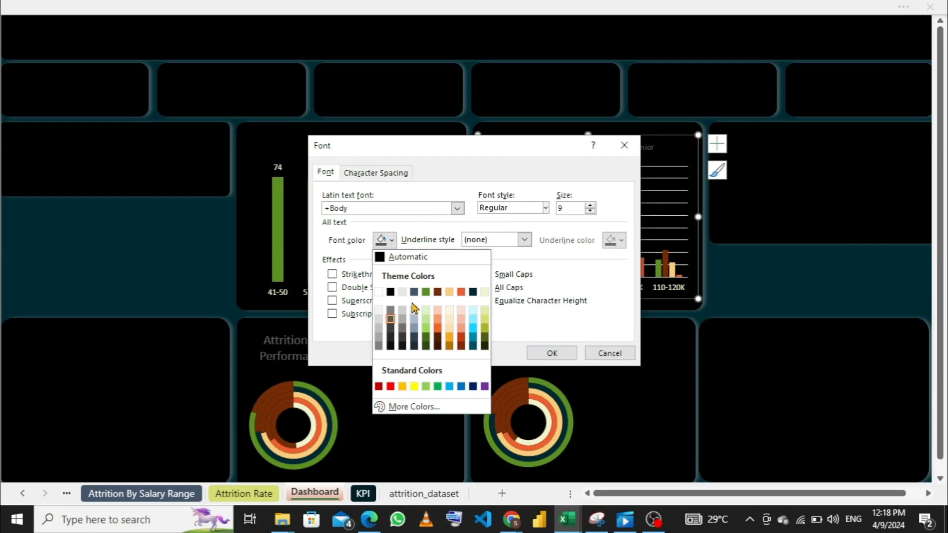
pyautogui.click(485, 293)
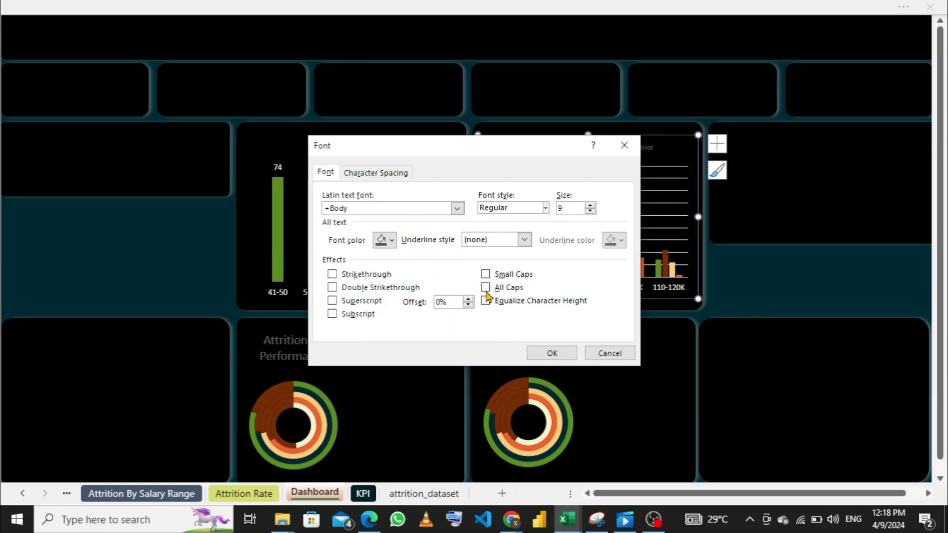
pyautogui.click(534, 351)
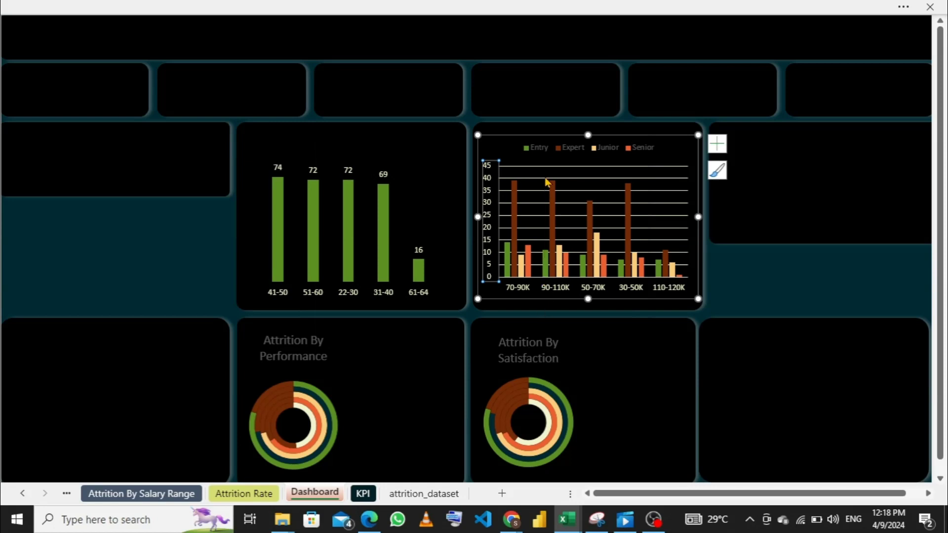
# - Set the font colour of the salary range chart's legend to the pale cream theme colour
pyautogui.click(547, 155)
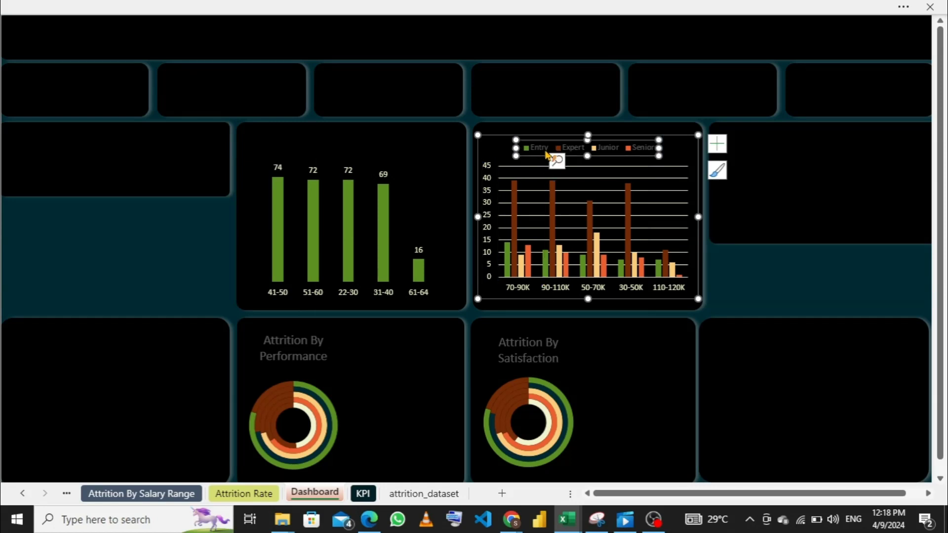
pyautogui.rightClick(547, 155)
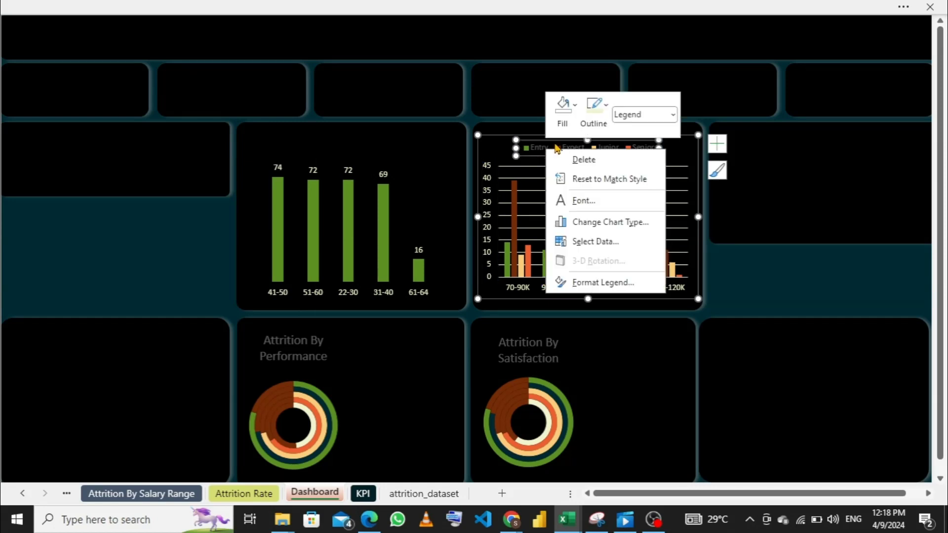
pyautogui.click(605, 208)
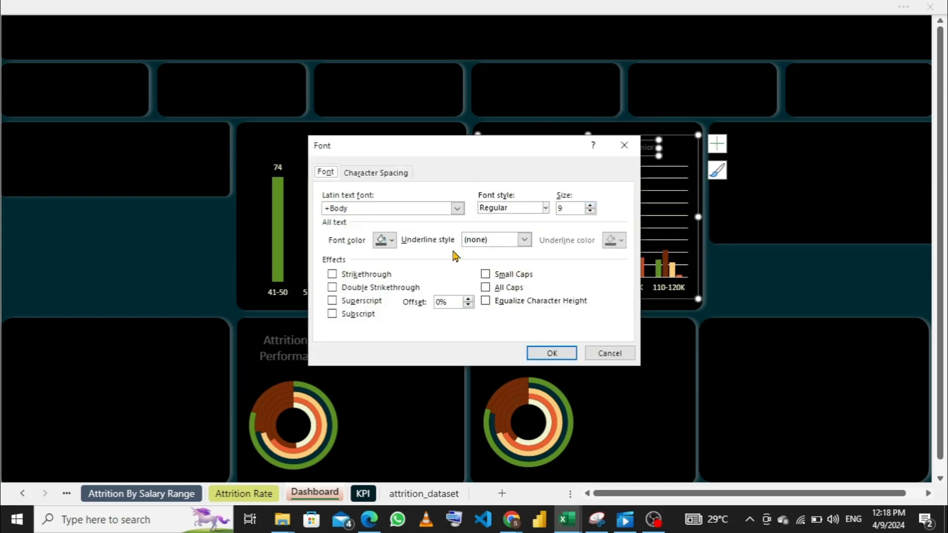
pyautogui.click(393, 240)
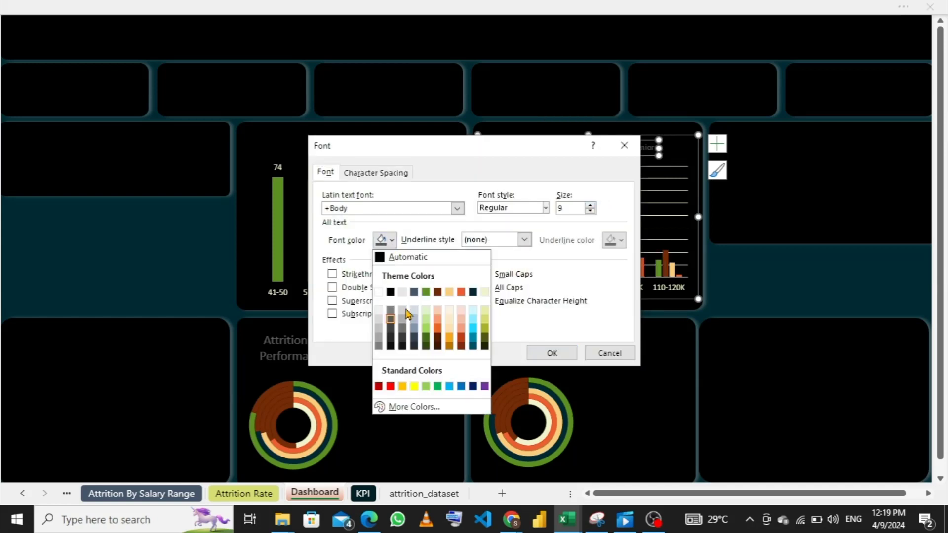
pyautogui.click(485, 293)
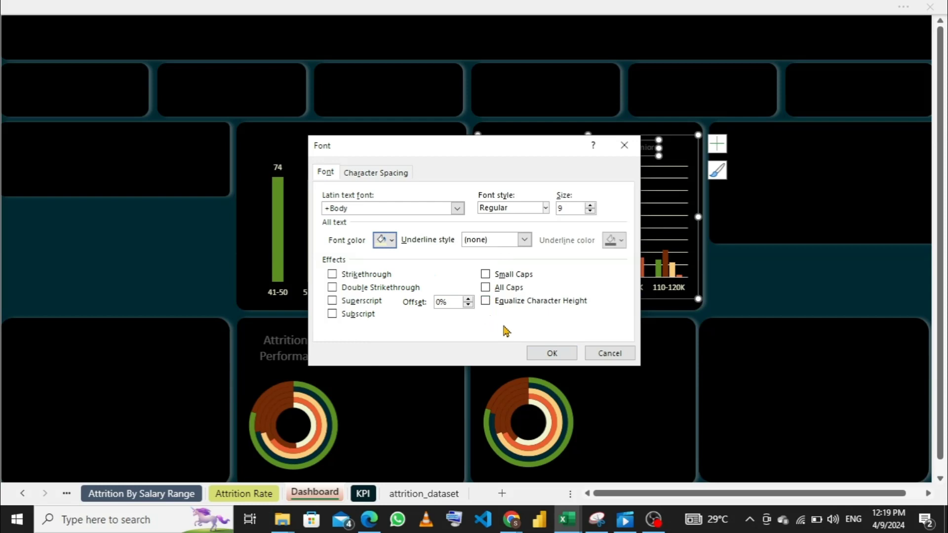
pyautogui.click(546, 353)
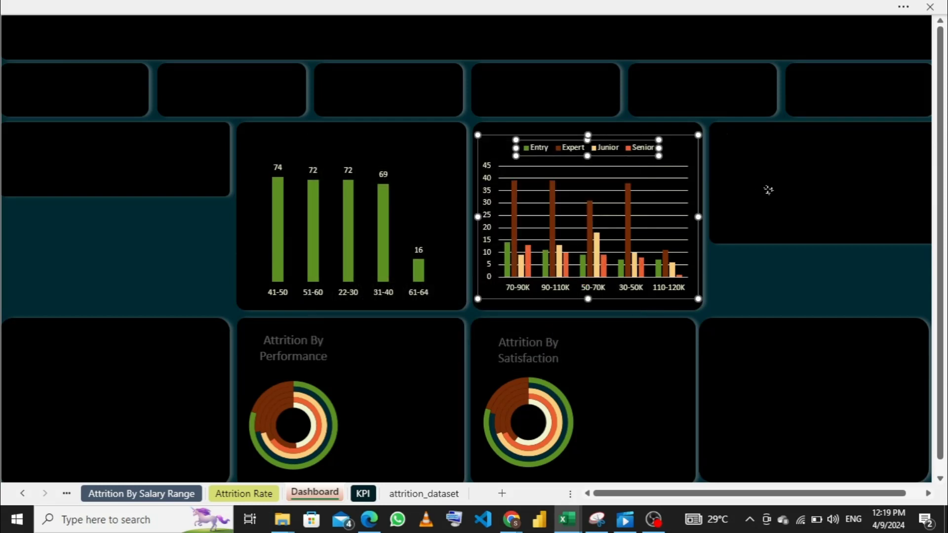
# - Check the finished dashboard in the attrition_dataset_solution workbook for reference and return to attrition_dataset_solution2
pyautogui.click(768, 194)
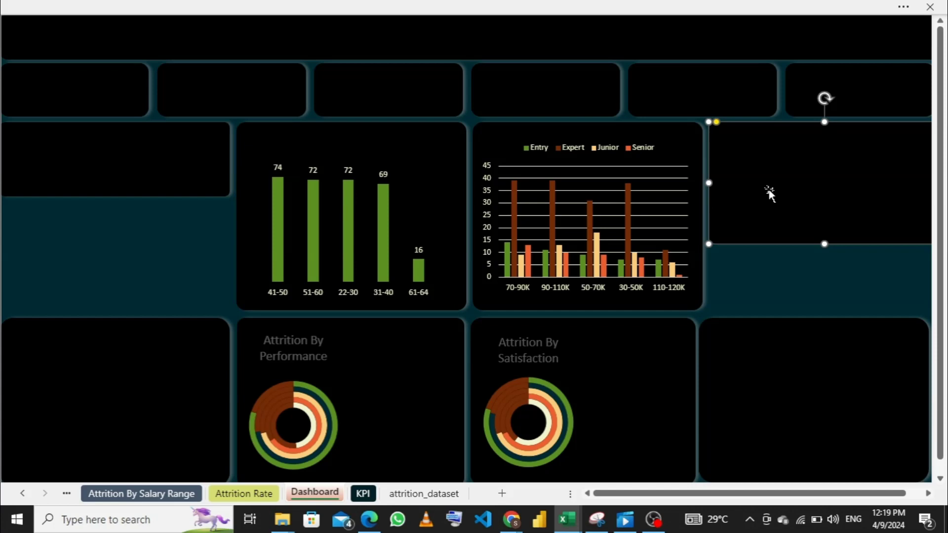
pyautogui.click(168, 376)
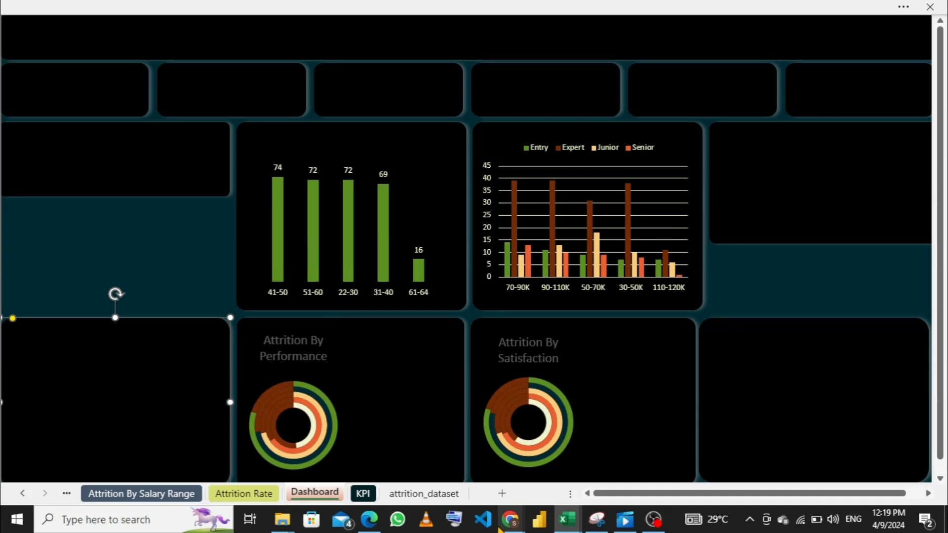
pyautogui.moveTo(508, 524)
pyautogui.moveTo(567, 520)
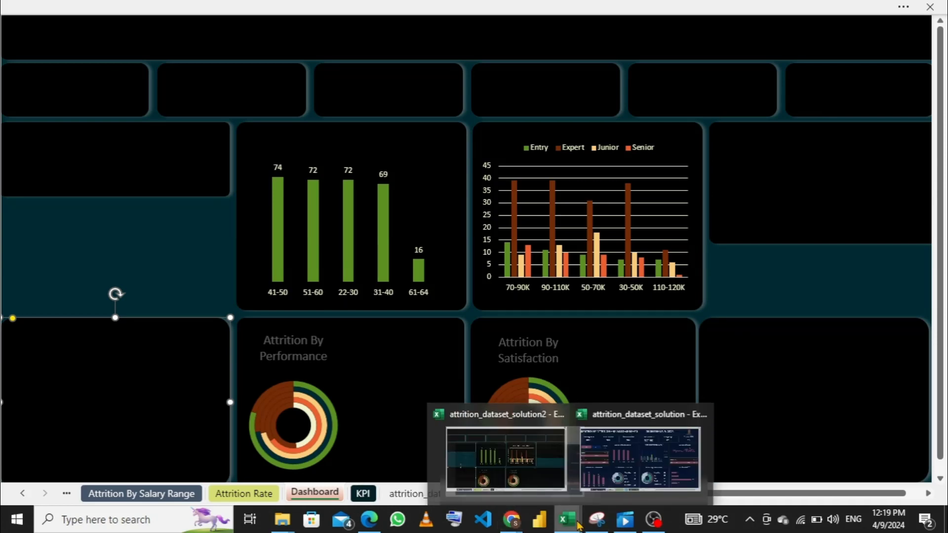
pyautogui.click(658, 455)
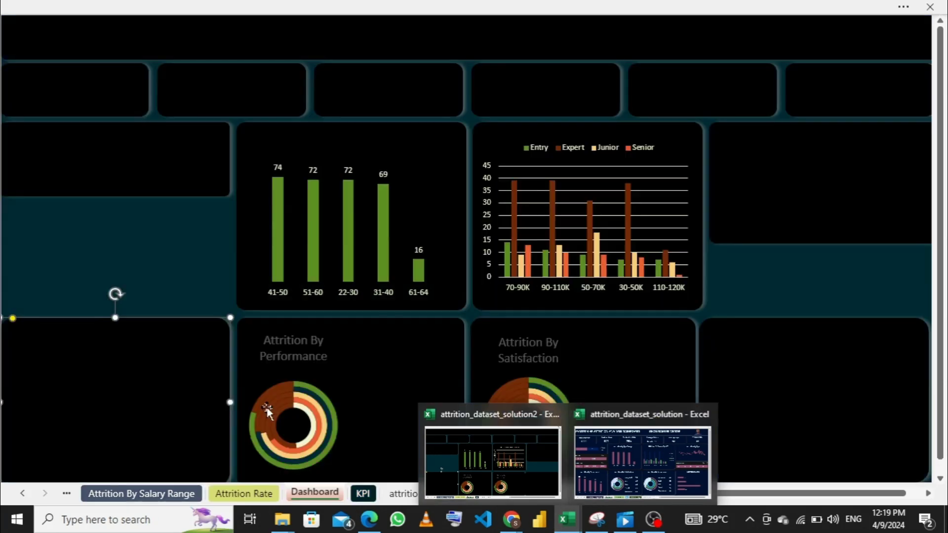
pyautogui.click(492, 462)
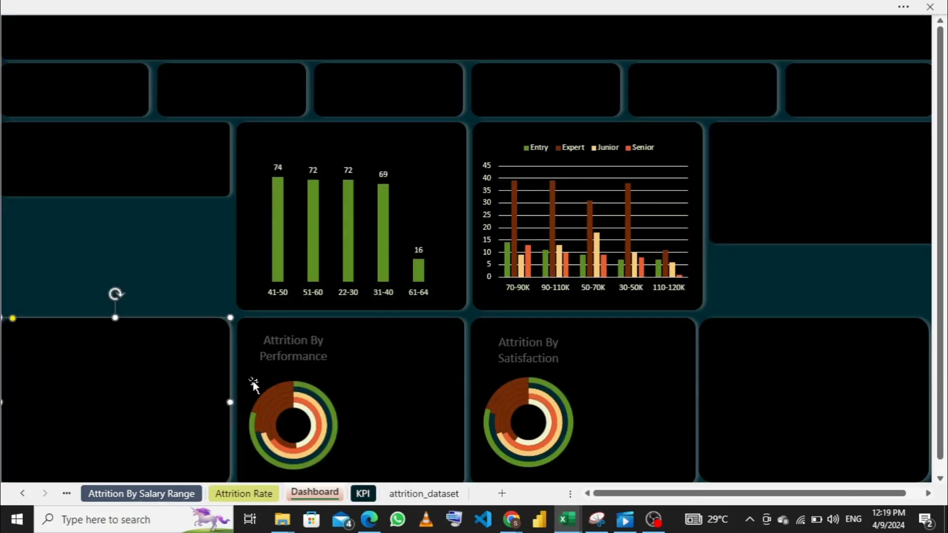
# - Set the salary range chart's horizontal category axis to no outline and deselect the chart
pyautogui.click(539, 291)
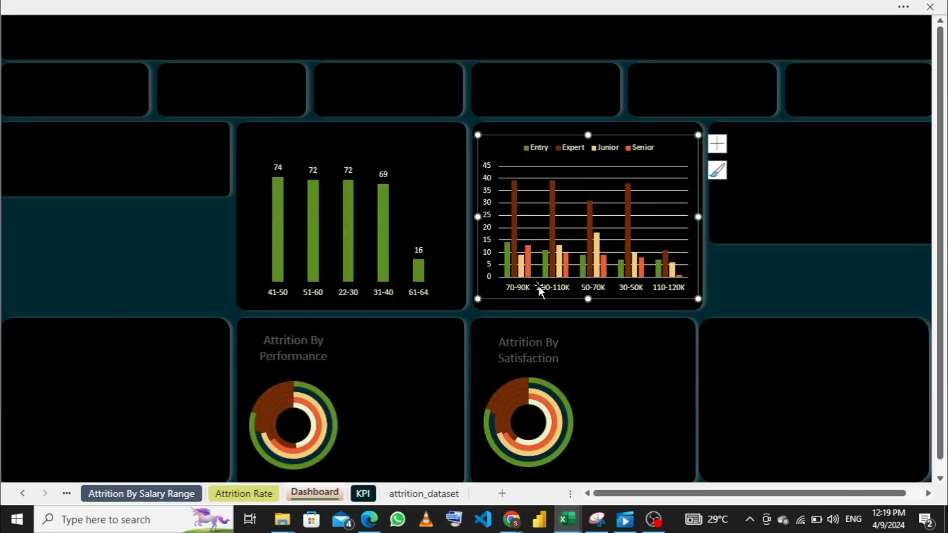
pyautogui.click(554, 290)
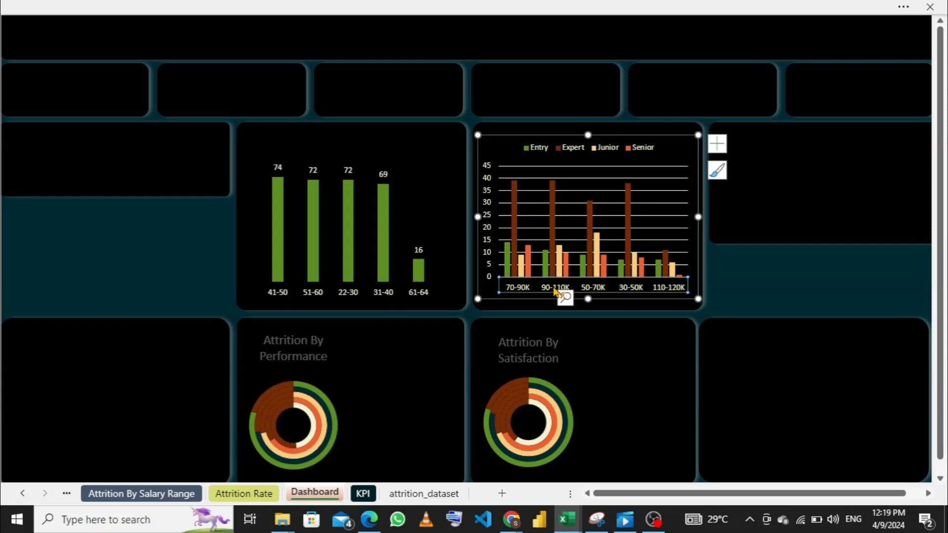
pyautogui.rightClick(554, 292)
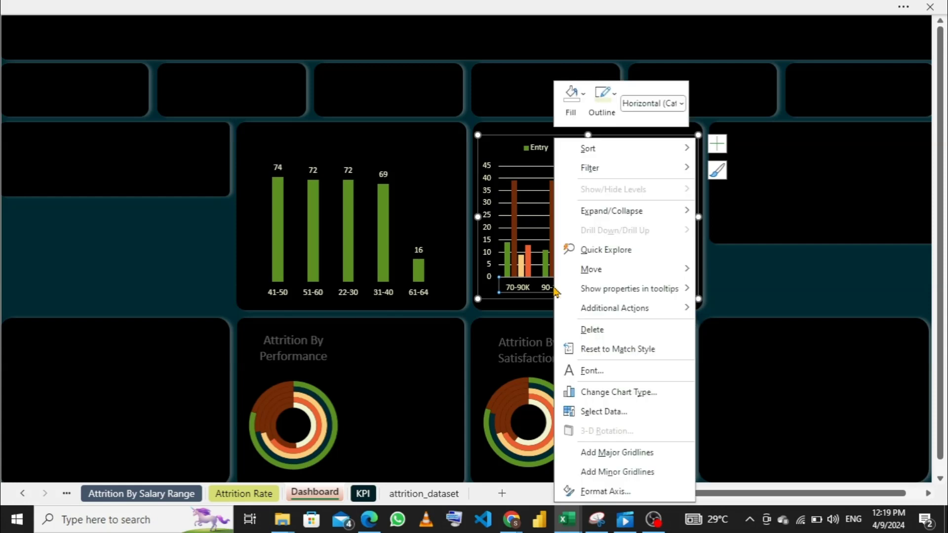
pyautogui.click(613, 99)
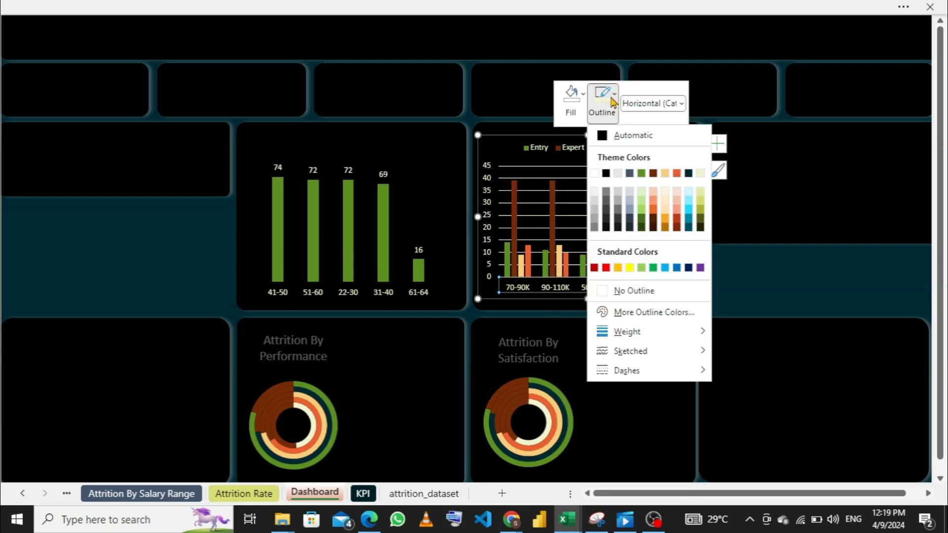
pyautogui.click(605, 298)
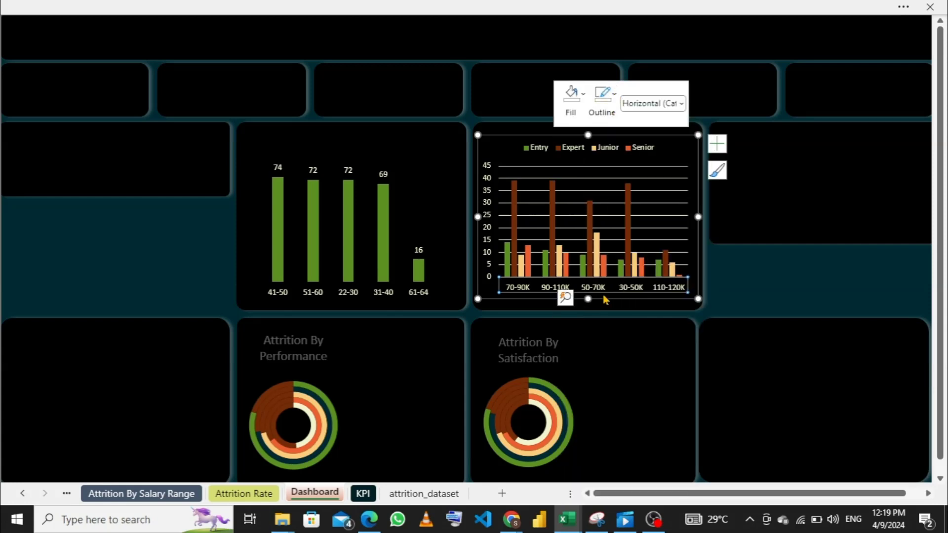
pyautogui.click(166, 381)
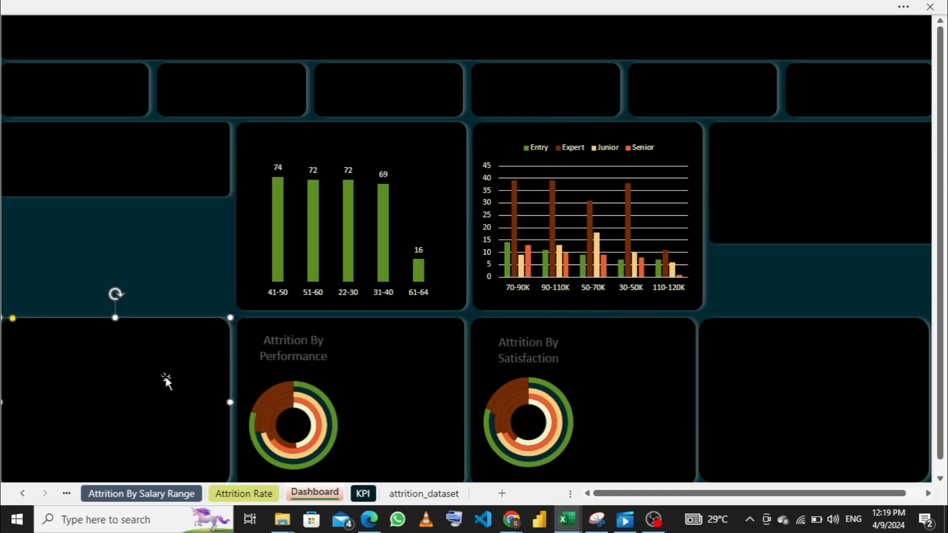
# - Copy the chart from the Attrition By Department sheet and paste it onto the Dashboard over the empty panel beside Attrition By Performance
pyautogui.click(127, 494)
pyautogui.click(67, 493)
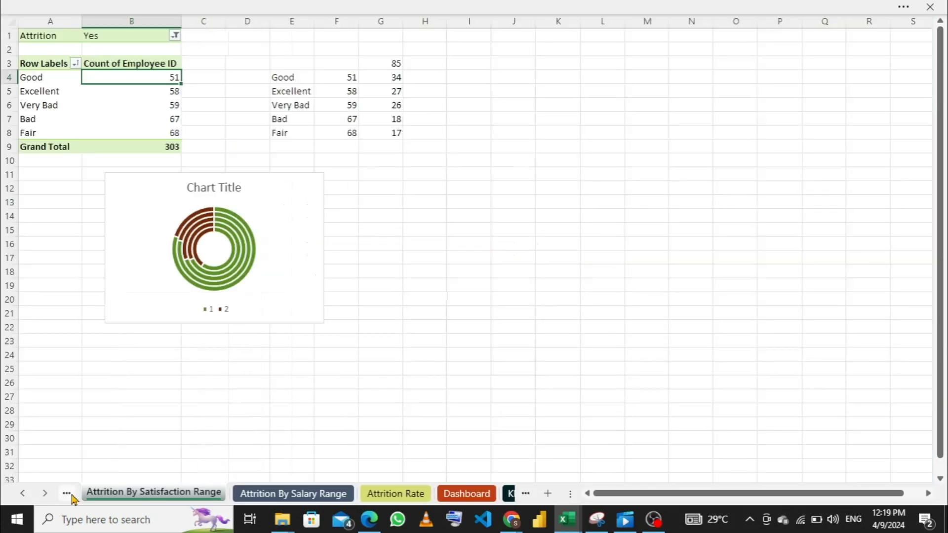
pyautogui.click(67, 494)
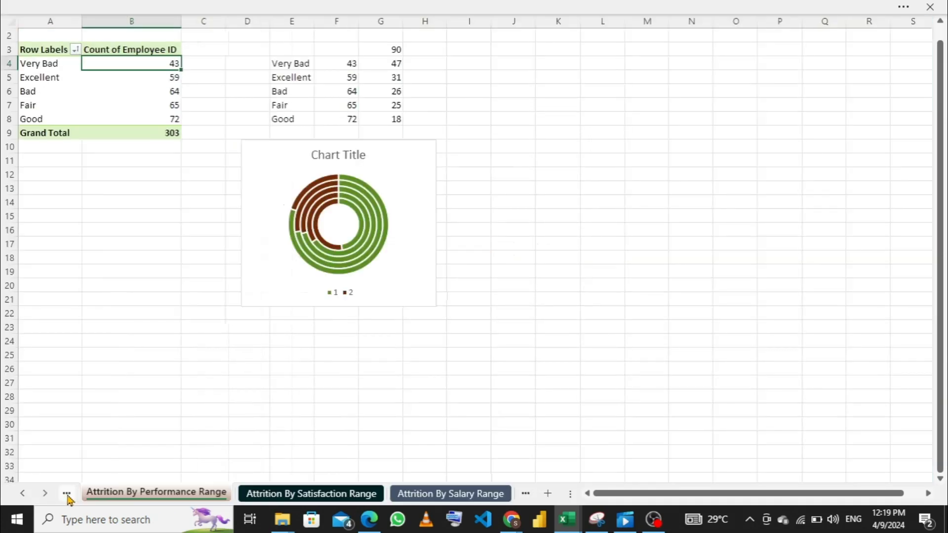
pyautogui.click(67, 495)
pyautogui.click(67, 494)
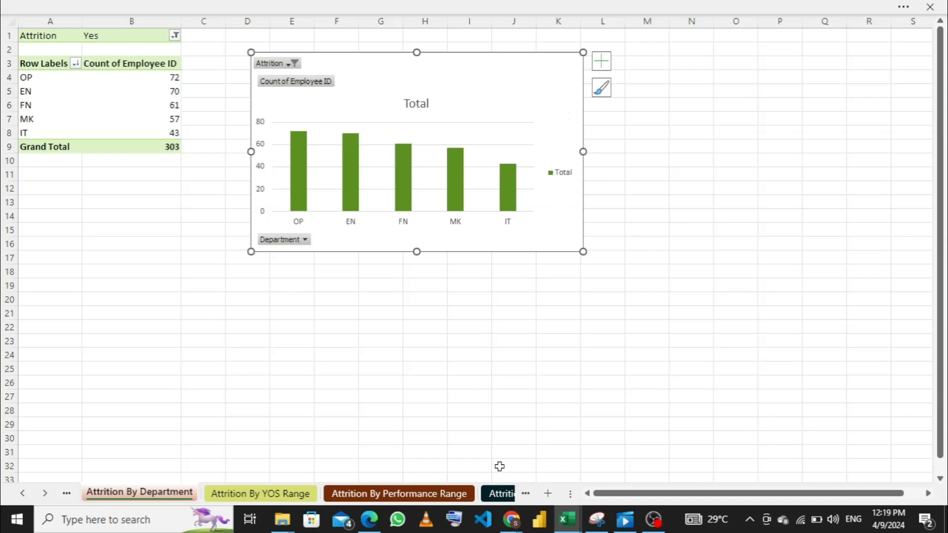
pyautogui.click(497, 494)
pyautogui.click(508, 494)
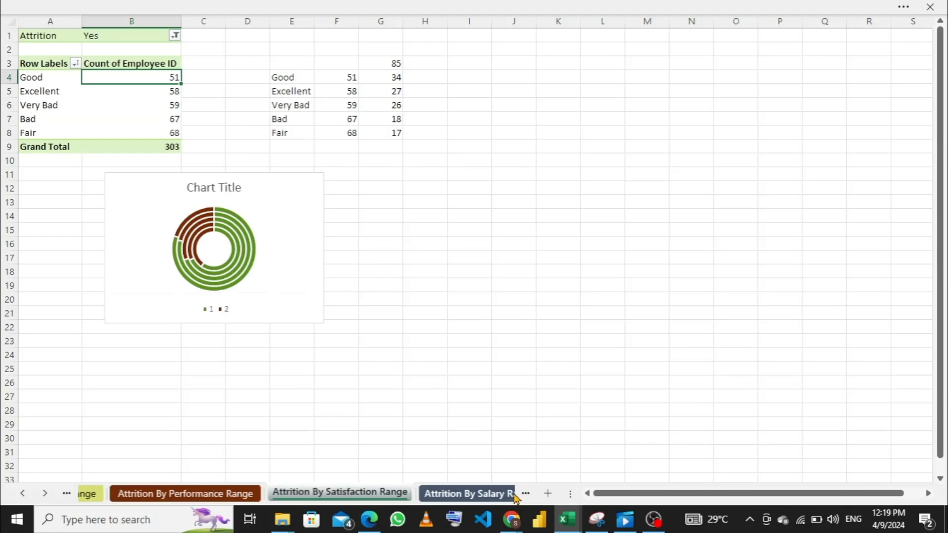
pyautogui.click(515, 495)
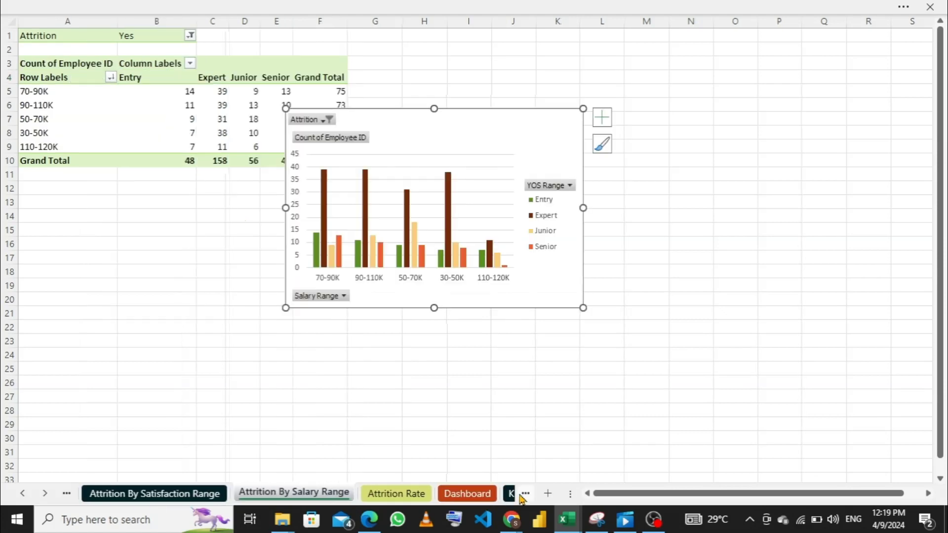
pyautogui.click(474, 494)
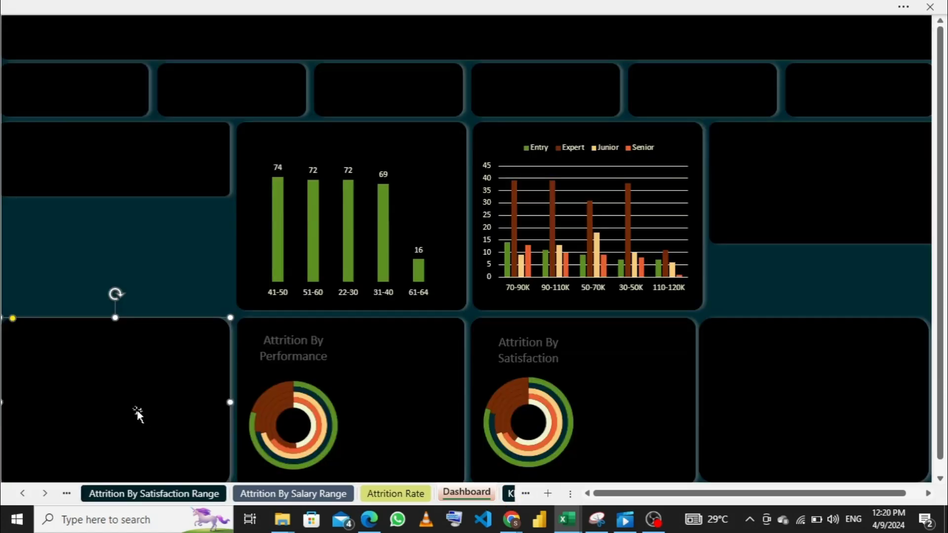
pyautogui.hotkey('ctrl', 'v')
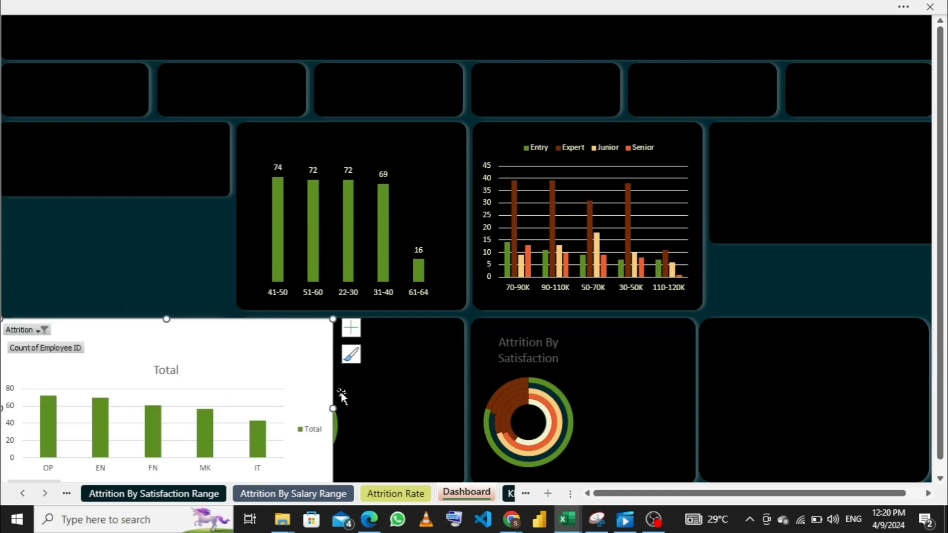
# - Delete the department chart's legend, then narrow the chart and shift it to fit the panel's width
pyautogui.click(319, 432)
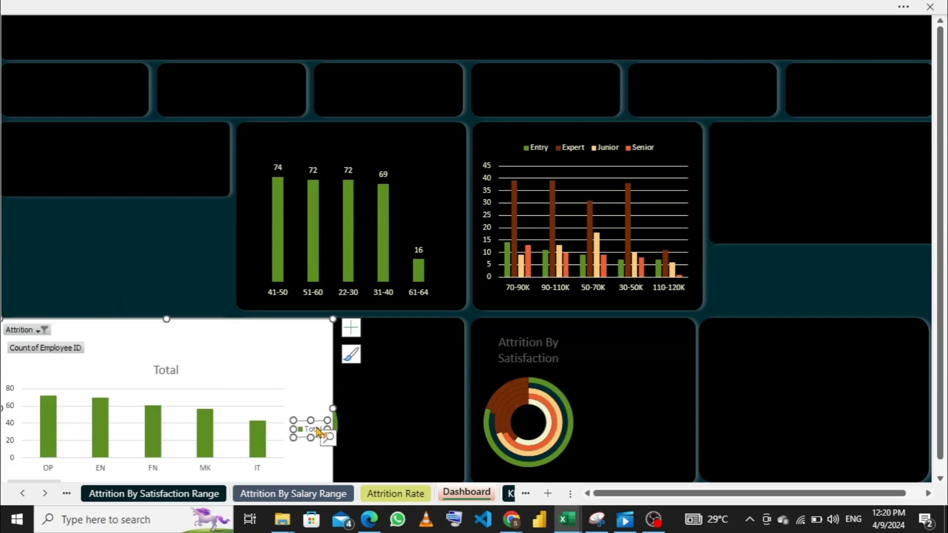
pyautogui.press('Delete')
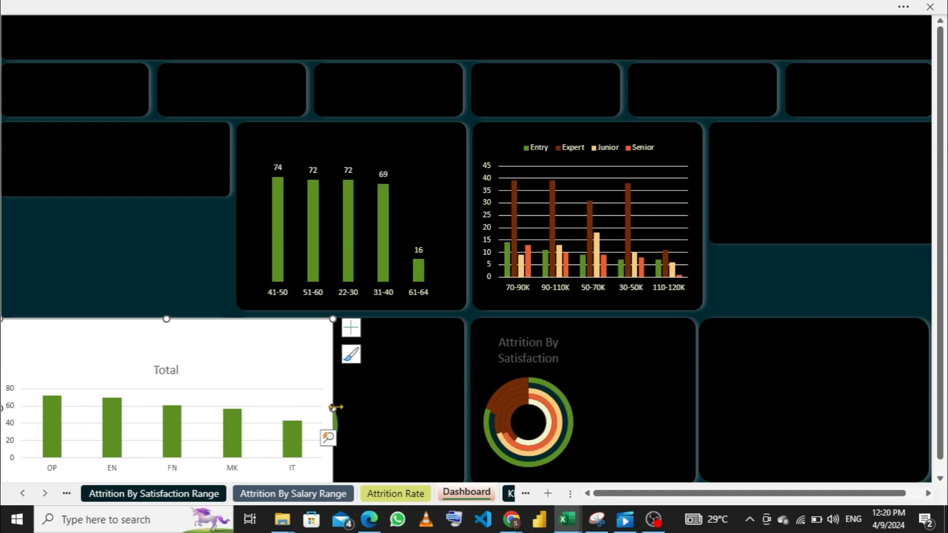
pyautogui.moveTo(334, 408); pyautogui.dragTo(206, 413)
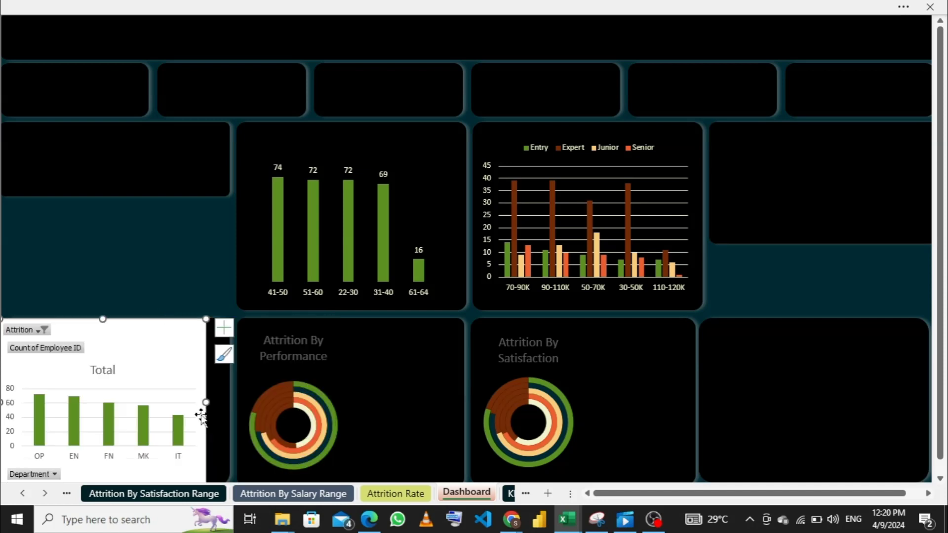
pyautogui.moveTo(133, 339); pyautogui.dragTo(145, 337)
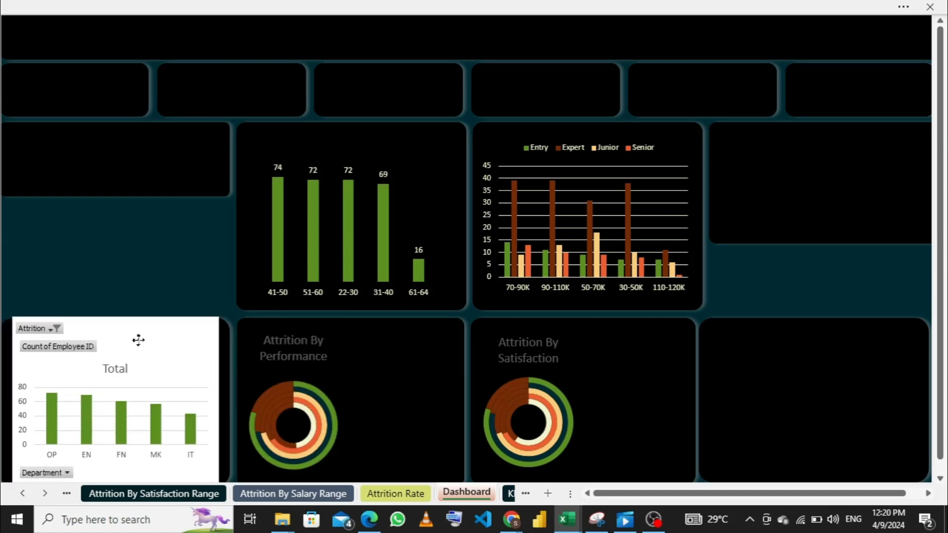
# - Hide all field buttons on the department chart and delete its vertical value axis
pyautogui.rightClick(76, 353)
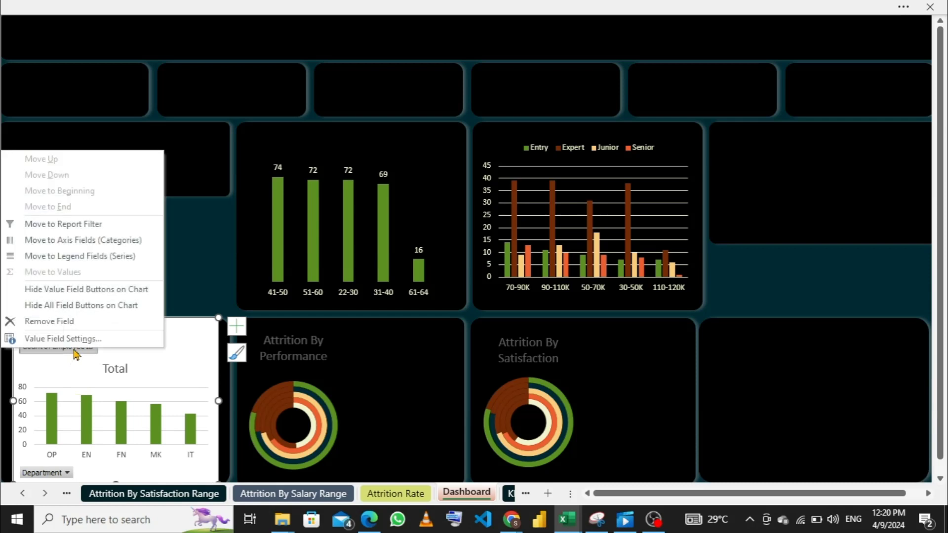
pyautogui.click(70, 309)
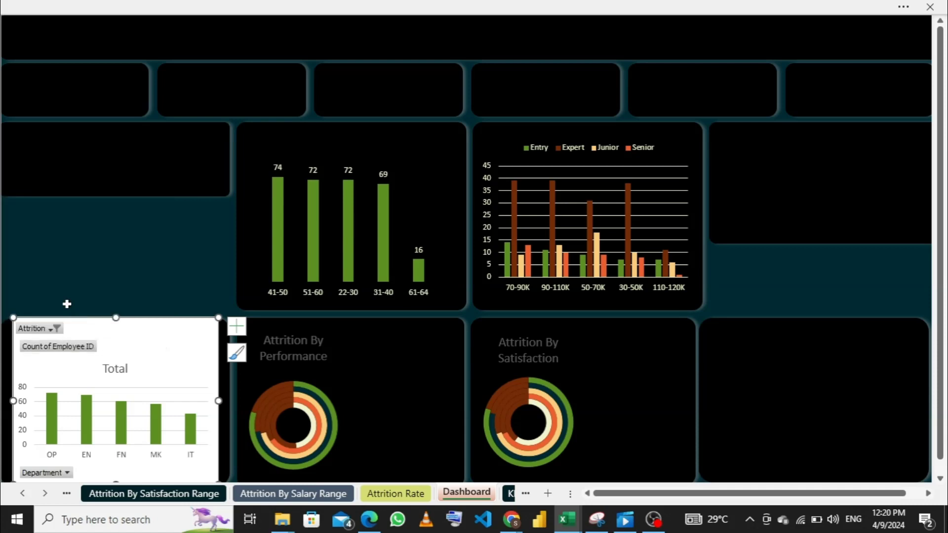
pyautogui.click(22, 385)
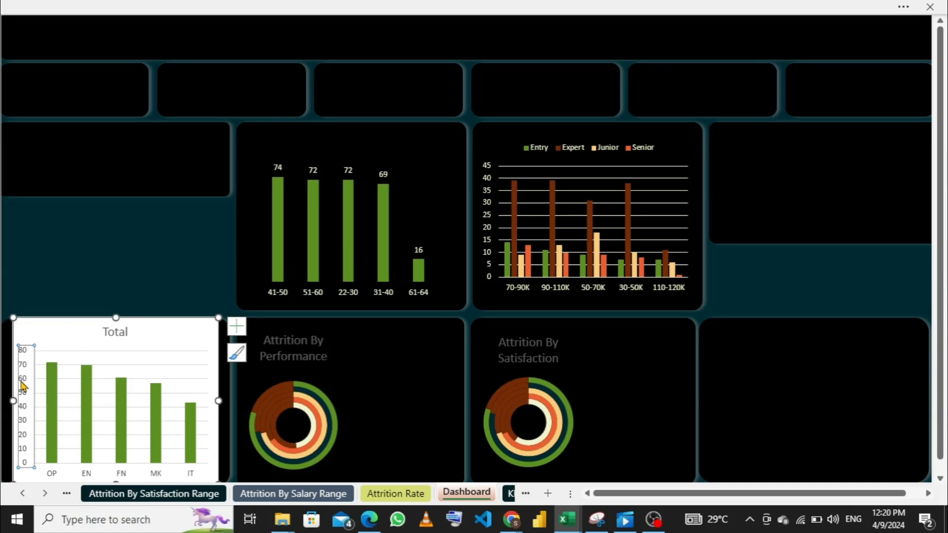
pyautogui.rightClick(21, 385)
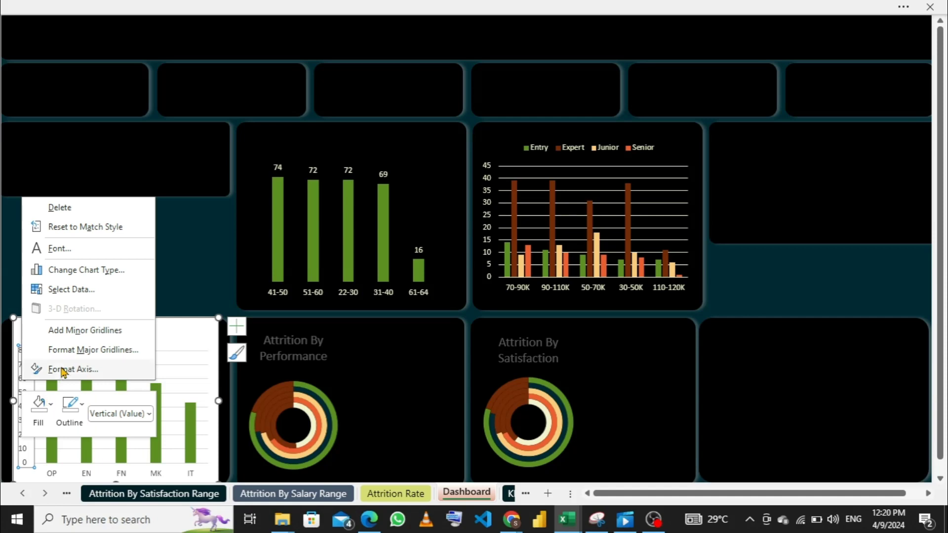
pyautogui.click(59, 207)
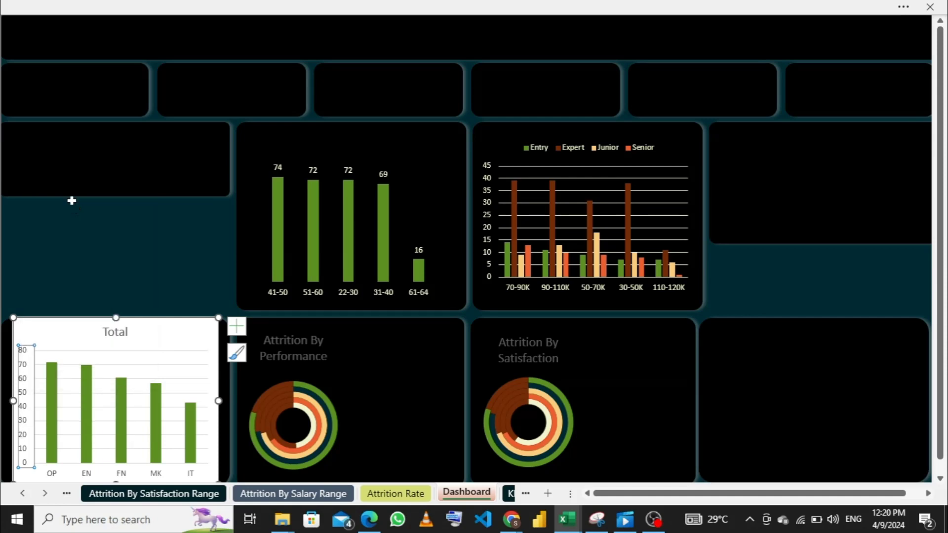
# - Delete the major gridlines from the department chart
pyautogui.click(88, 351)
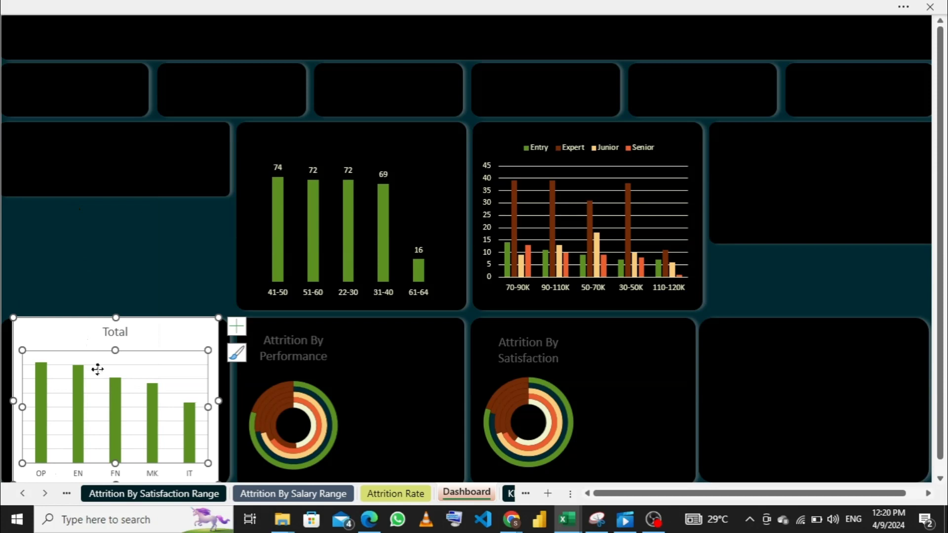
pyautogui.click(100, 367)
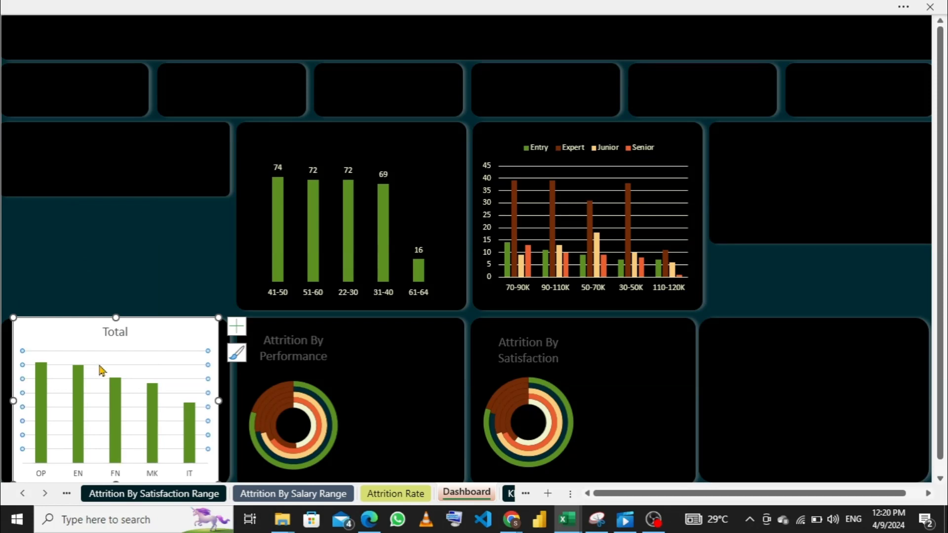
pyautogui.press('Delete')
# - Remove the "Total" title from the department chart
pyautogui.click(110, 334)
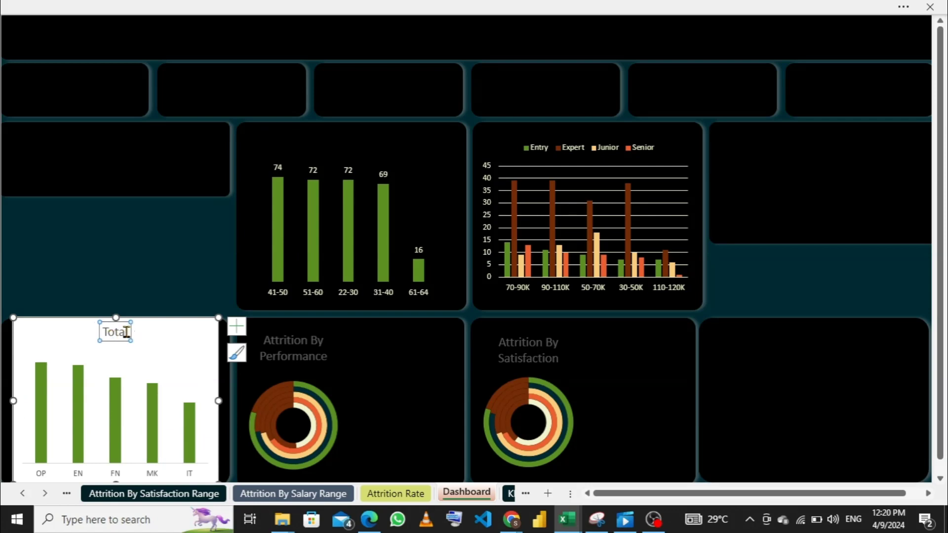
pyautogui.click(127, 333)
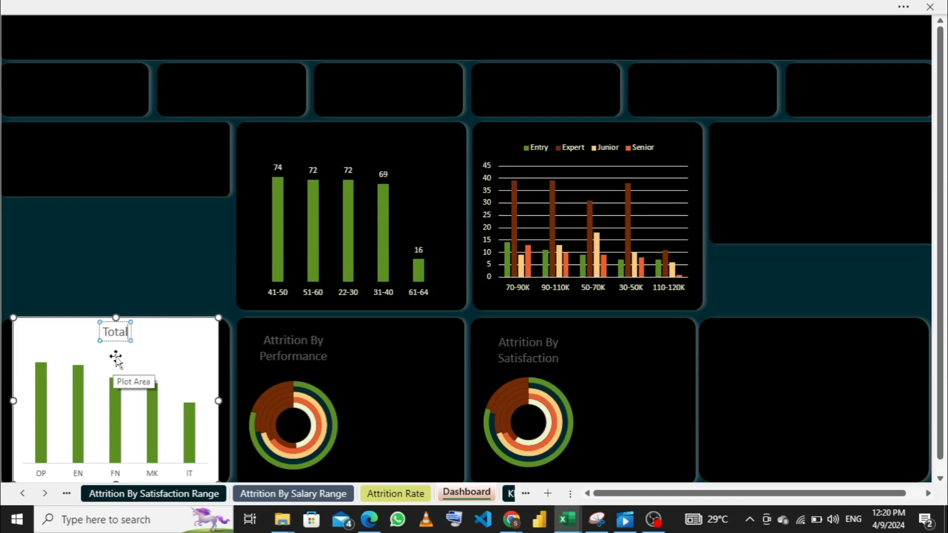
pyautogui.press('BackSpace')
pyautogui.press('BackSpace')
pyautogui.press('BackSpace')
pyautogui.press('BackSpace')
pyautogui.press('BackSpace')
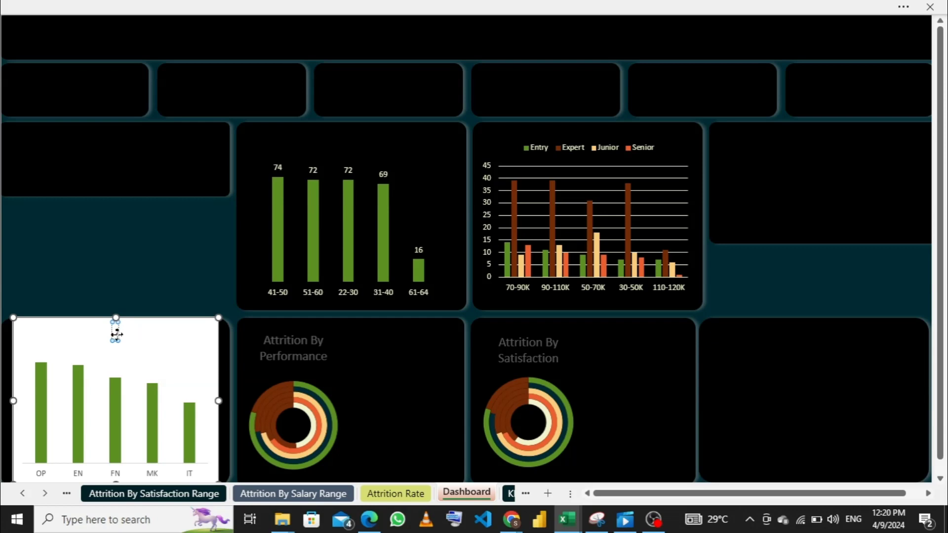
pyautogui.click(111, 340)
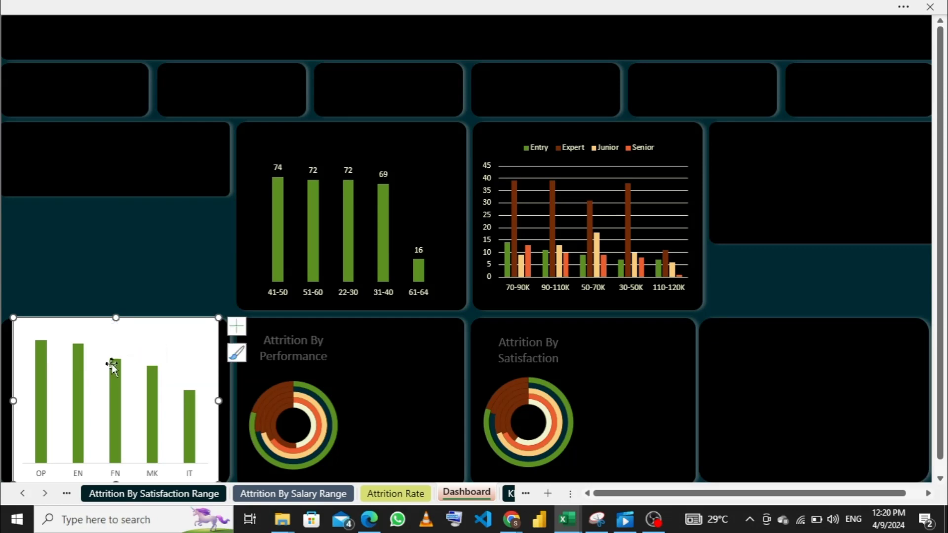
# - Reduce the department chart's height from above, undo the accidental plot area shift, and position the chart inside its panel
pyautogui.moveTo(115, 318); pyautogui.dragTo(122, 344)
pyautogui.click(133, 364)
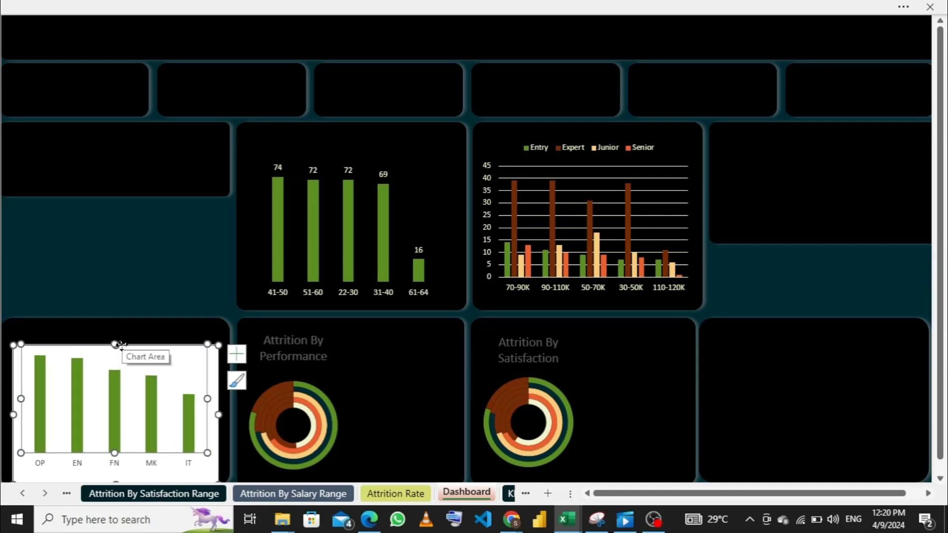
pyautogui.hotkey('ctrl', 'z')
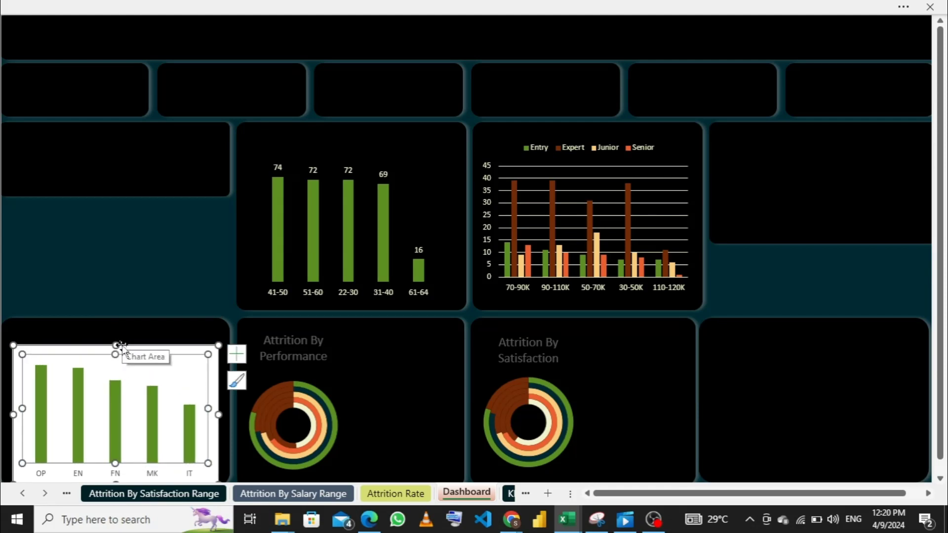
pyautogui.click(160, 352)
pyautogui.moveTo(159, 346); pyautogui.dragTo(158, 341)
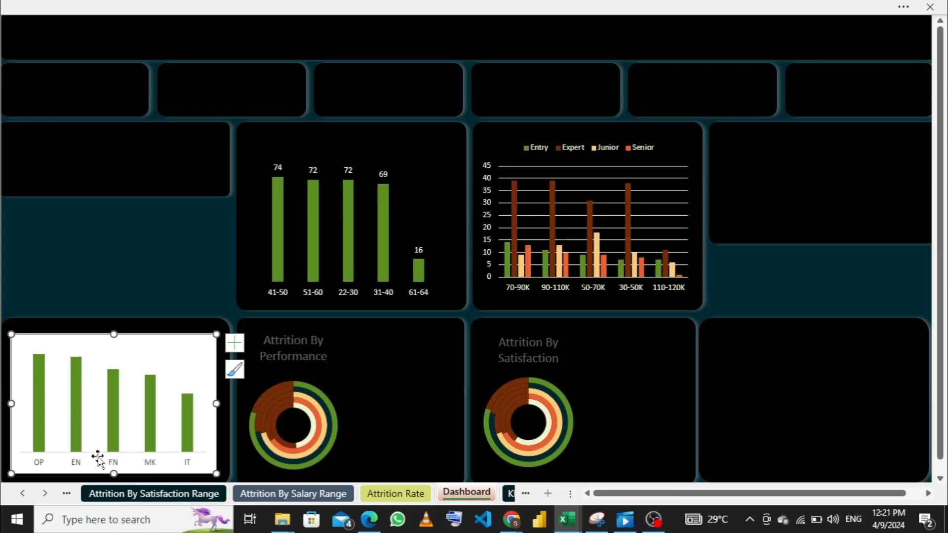
# - Set the department chart's chart area to no fill and no outline
pyautogui.rightClick(141, 350)
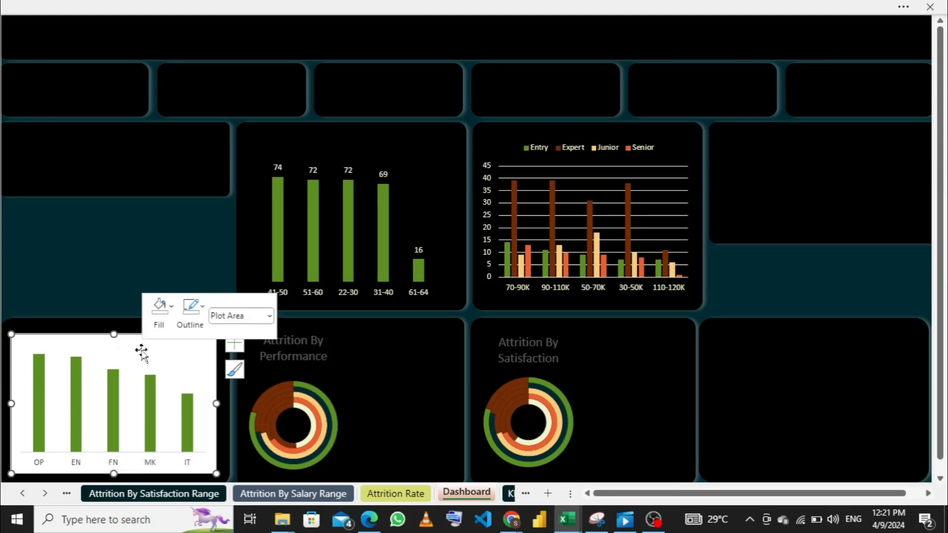
pyautogui.click(73, 341)
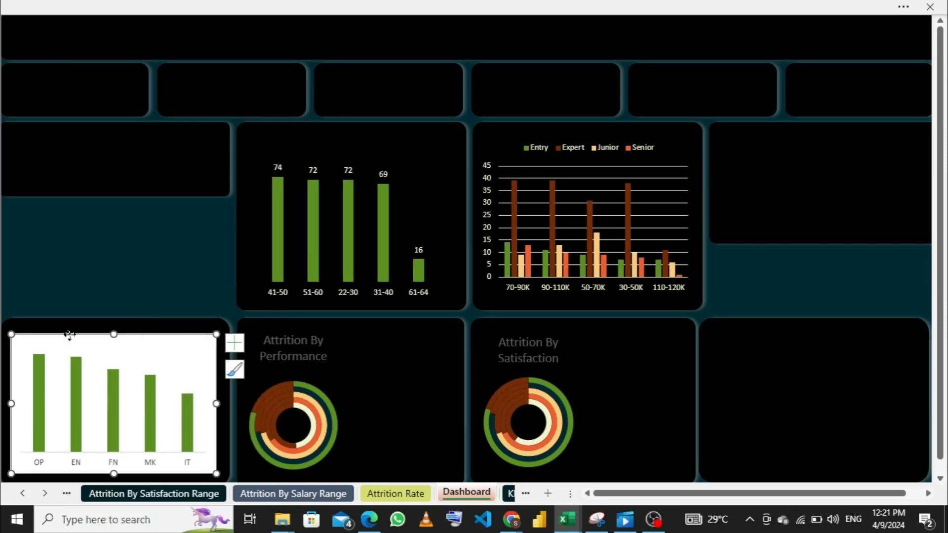
pyautogui.rightClick(69, 336)
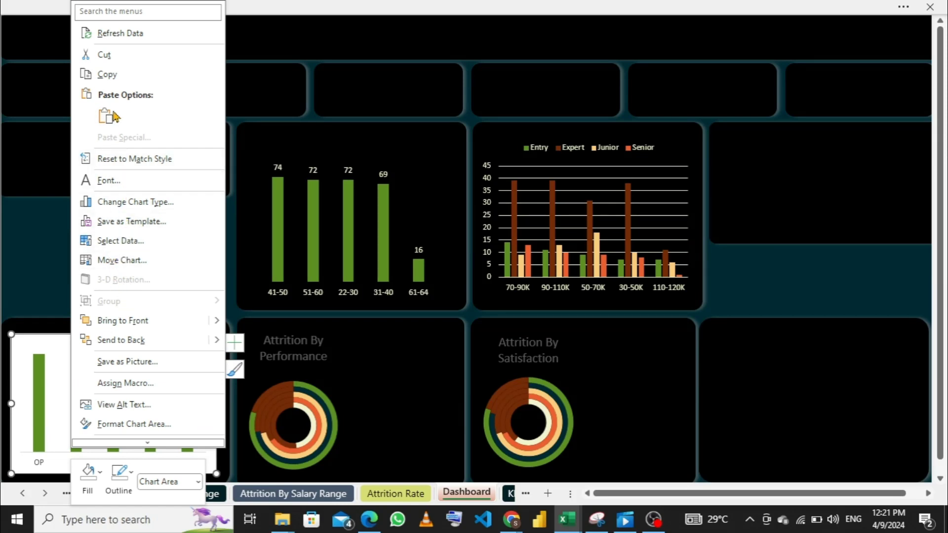
pyautogui.click(100, 475)
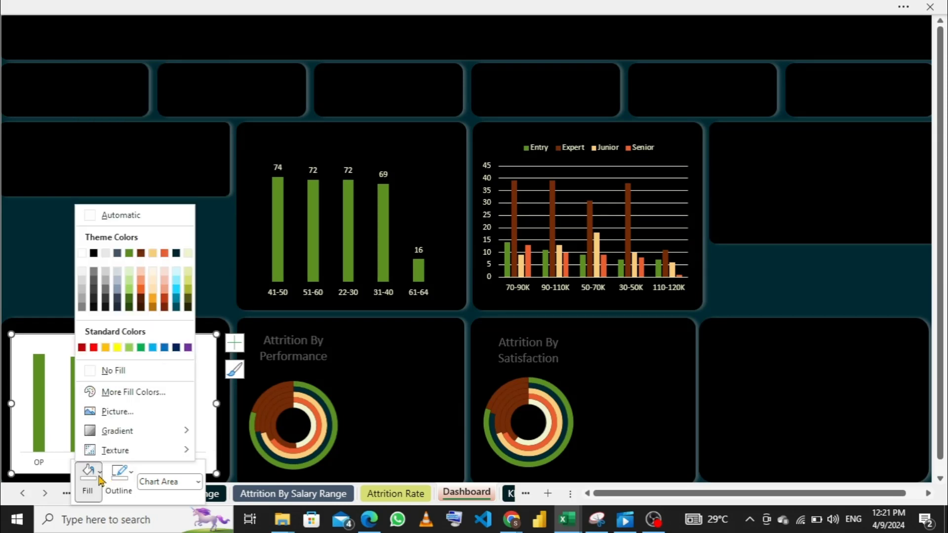
pyautogui.click(98, 371)
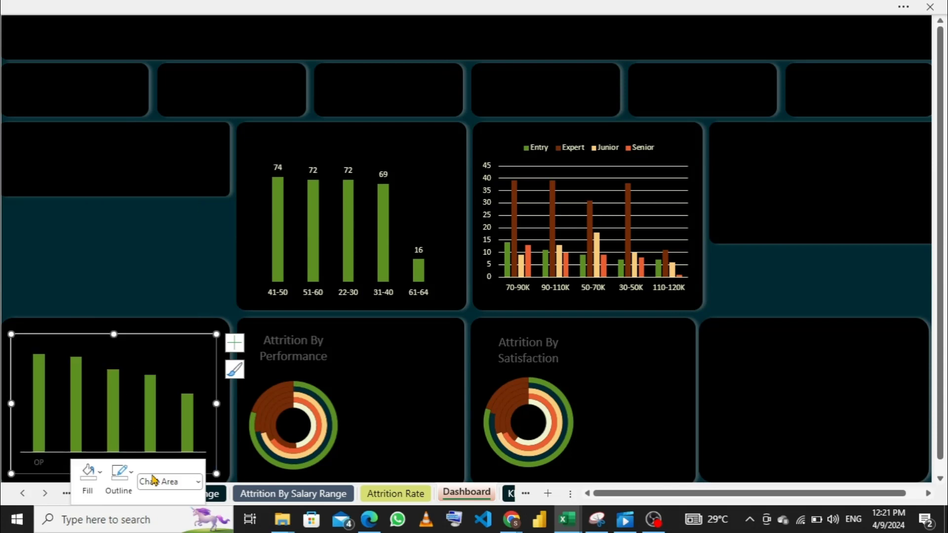
pyautogui.click(121, 475)
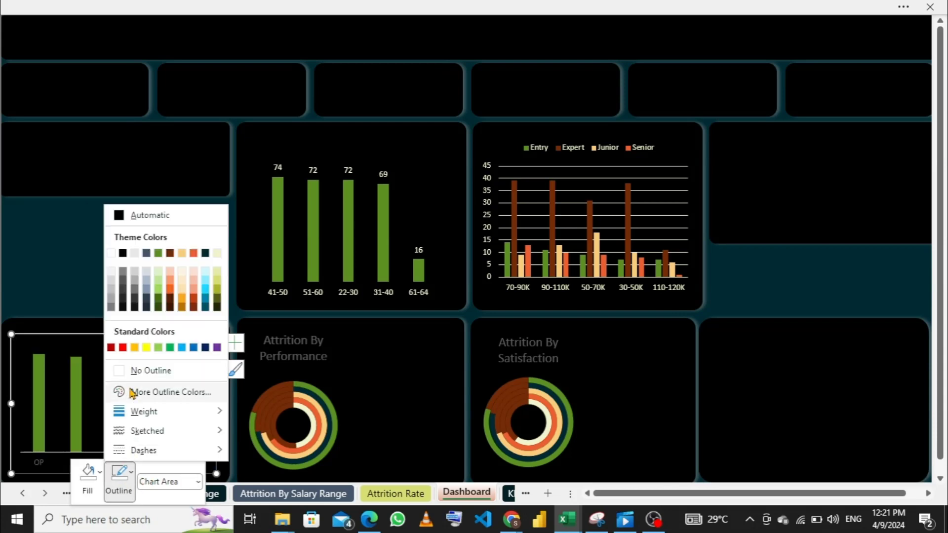
pyautogui.click(123, 374)
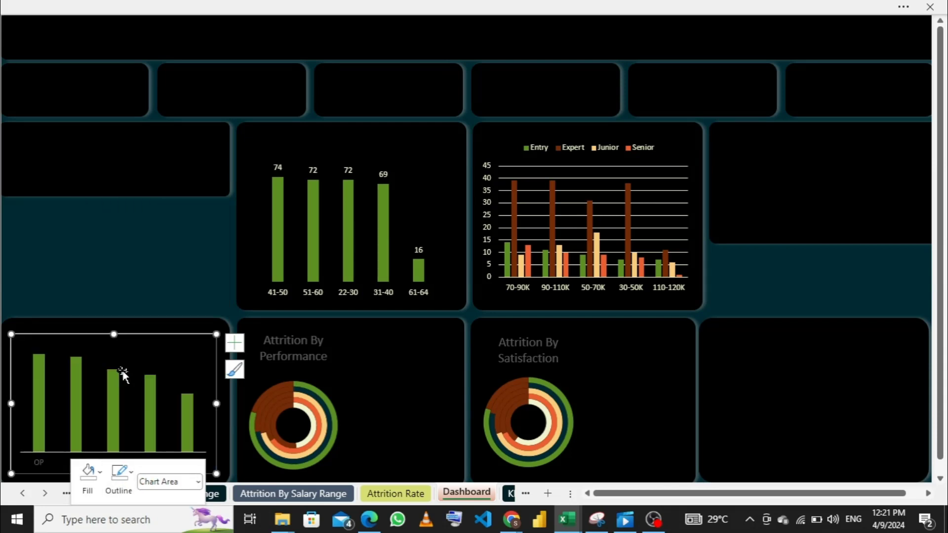
# - Set the department chart's horizontal category axis to no outline
pyautogui.click(43, 468)
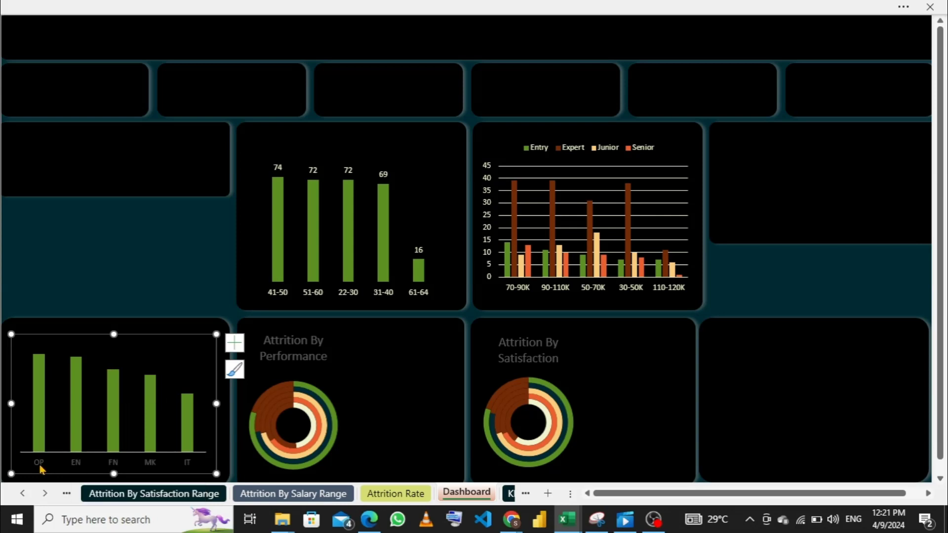
pyautogui.rightClick(41, 466)
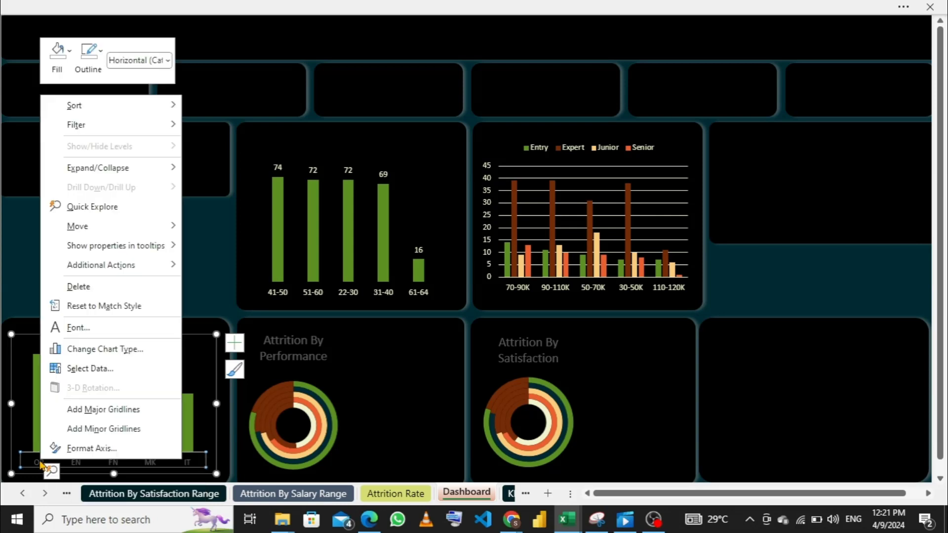
pyautogui.click(95, 71)
pyautogui.click(95, 70)
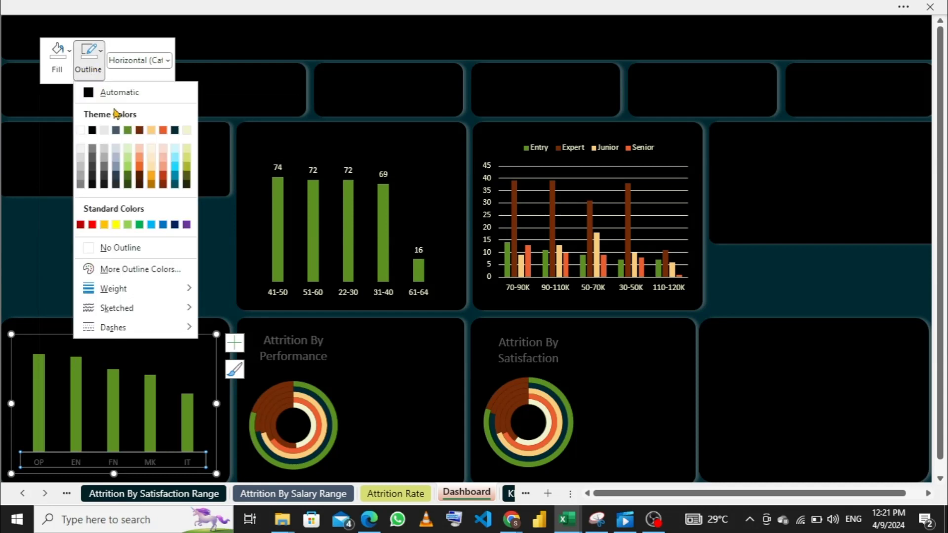
pyautogui.click(91, 248)
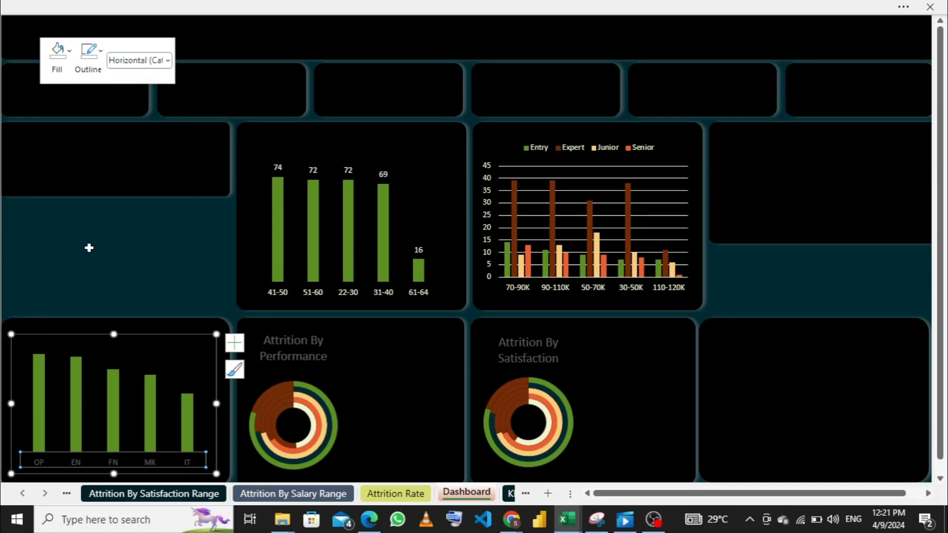
# - Set the font color of all text in the department chart to the light cream theme color
pyautogui.rightClick(69, 463)
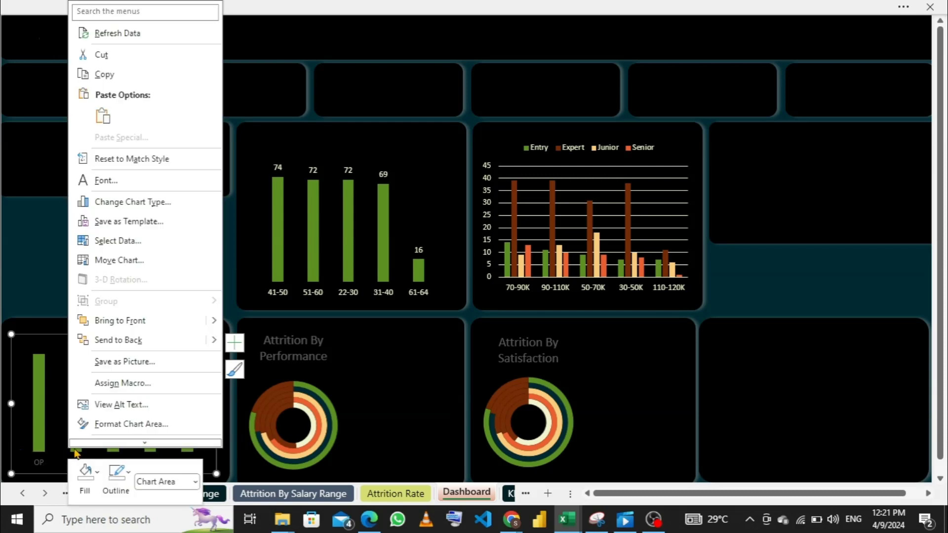
pyautogui.click(135, 181)
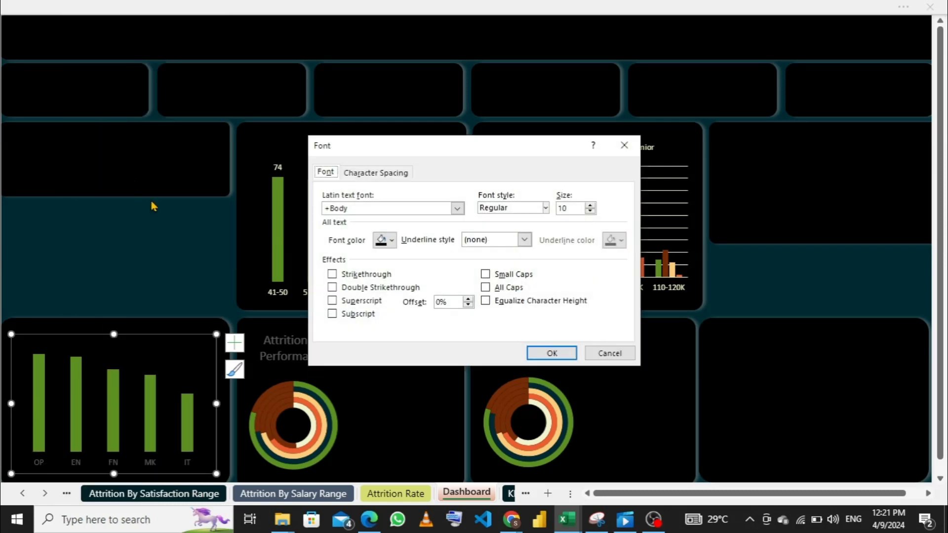
pyautogui.click(391, 241)
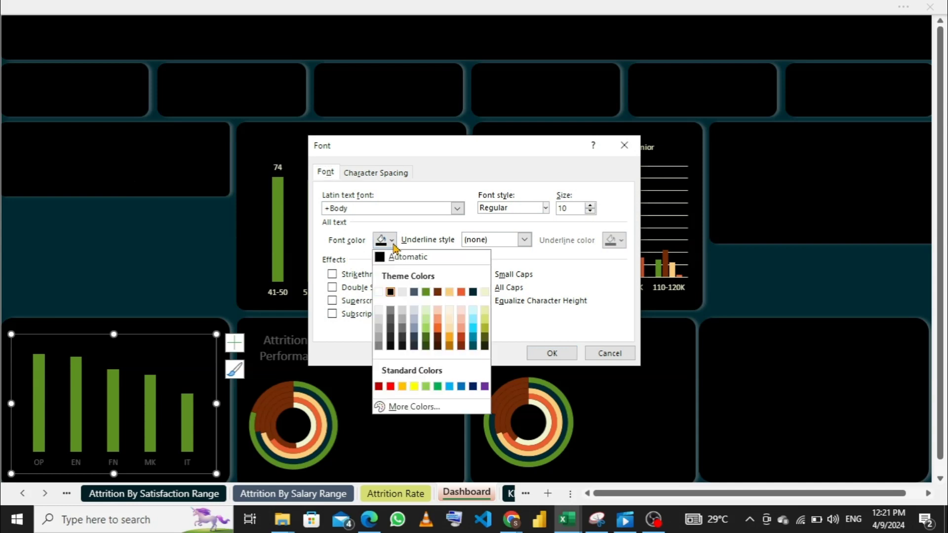
pyautogui.click(485, 292)
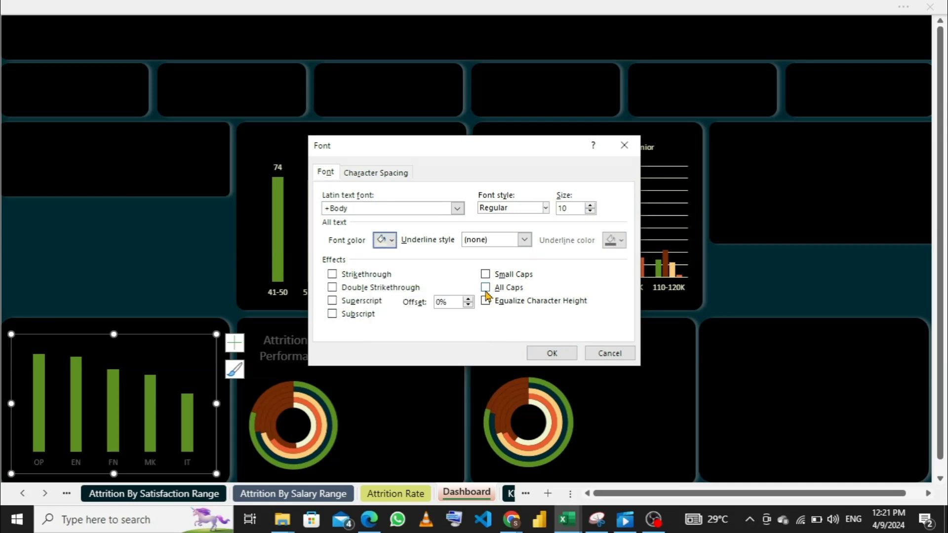
pyautogui.click(547, 353)
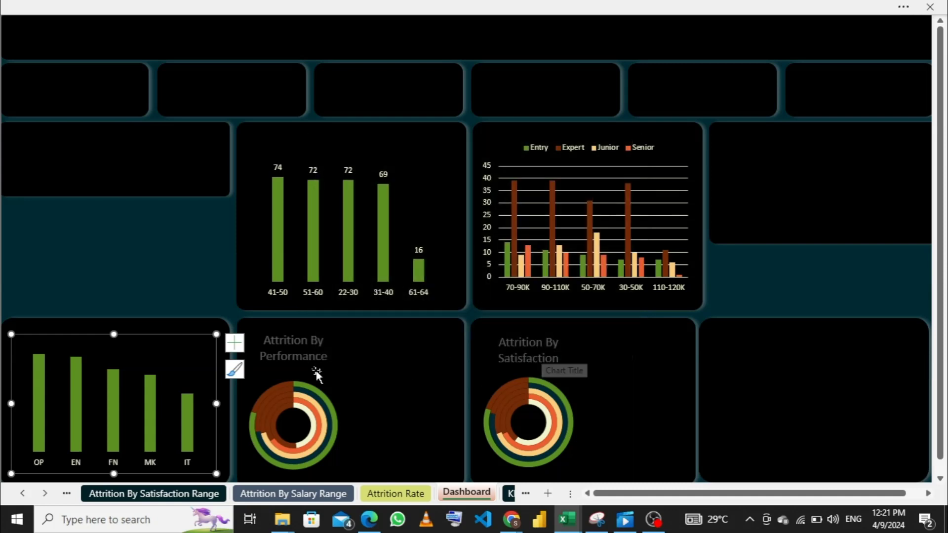
# - Add data labels to the department chart's columns and select the empty panel meant for the gender chart
pyautogui.click(235, 342)
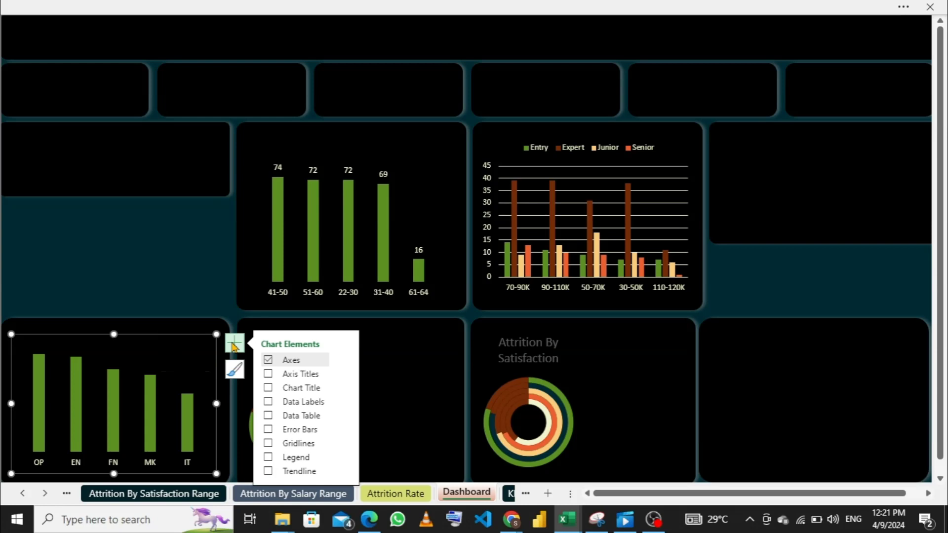
pyautogui.click(271, 404)
pyautogui.click(206, 181)
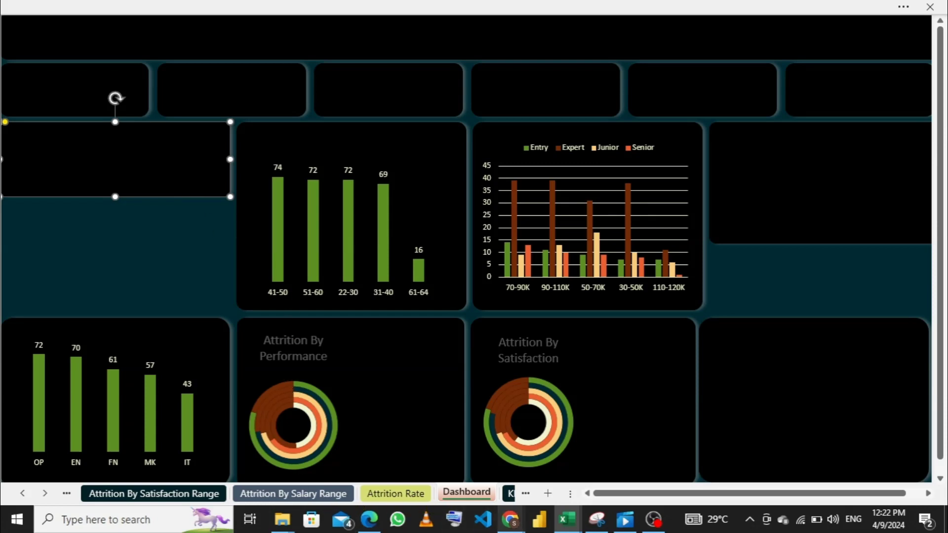
# - Copy the pivot chart from the Attrition By Gender sheet and paste it over the empty panel above the department chart on the Dashboard sheet
pyautogui.moveTo(571, 528)
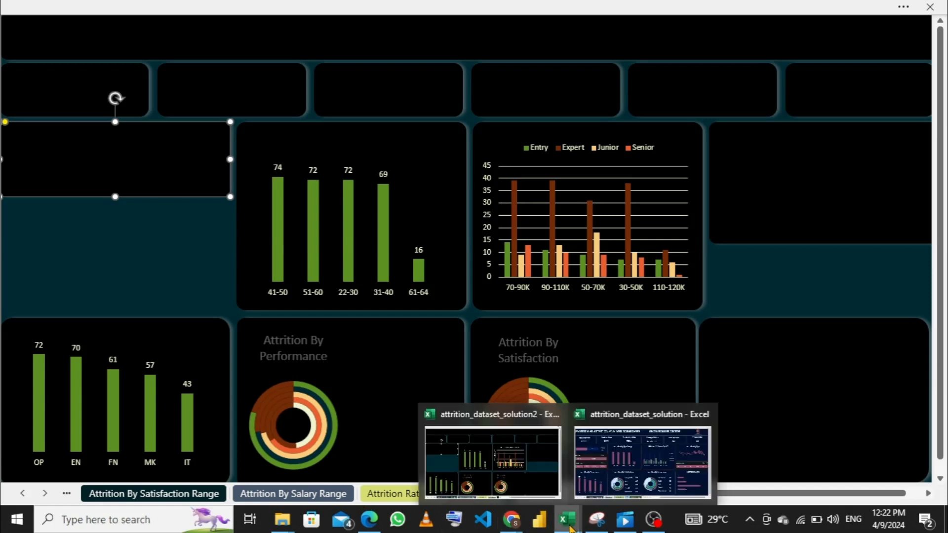
pyautogui.moveTo(613, 472)
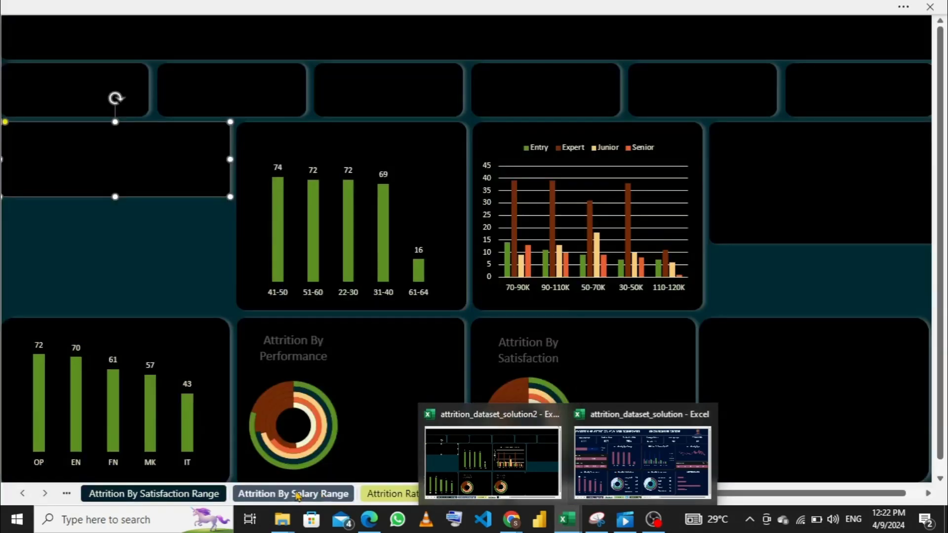
pyautogui.click(66, 494)
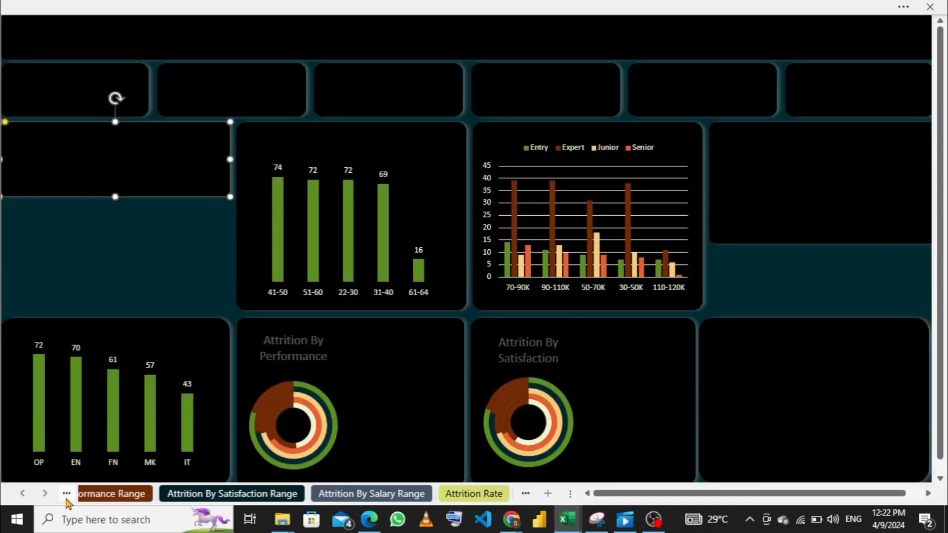
pyautogui.click(66, 493)
pyautogui.click(67, 493)
pyautogui.click(66, 494)
pyautogui.click(66, 494)
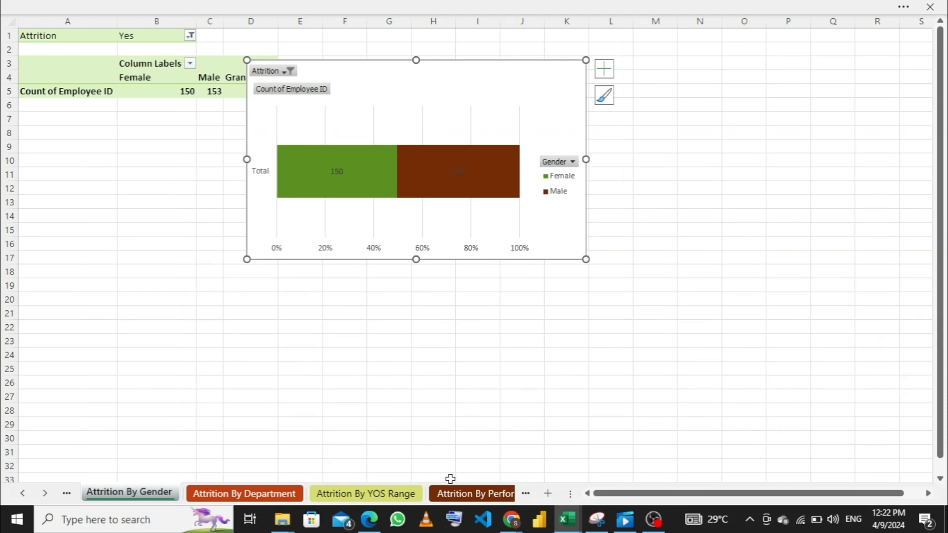
pyautogui.click(476, 494)
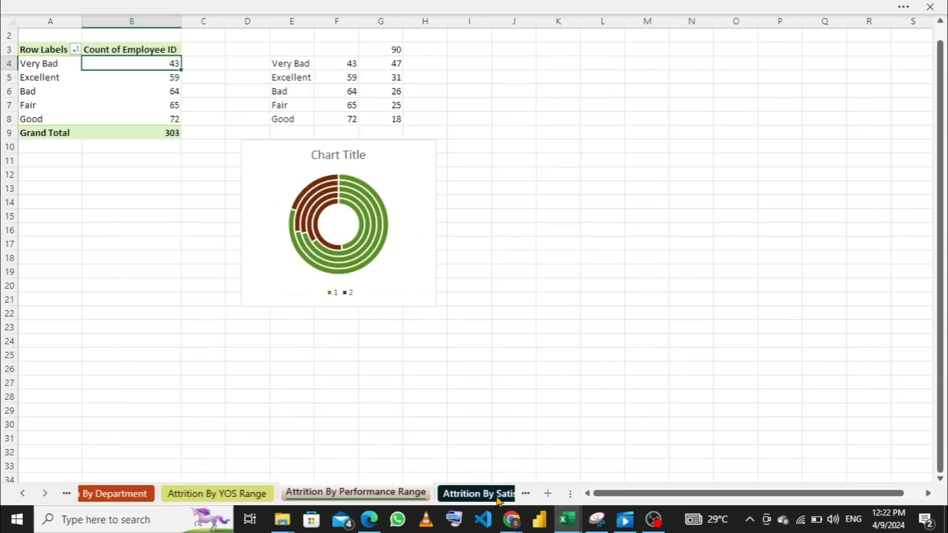
pyautogui.click(498, 499)
pyautogui.click(514, 496)
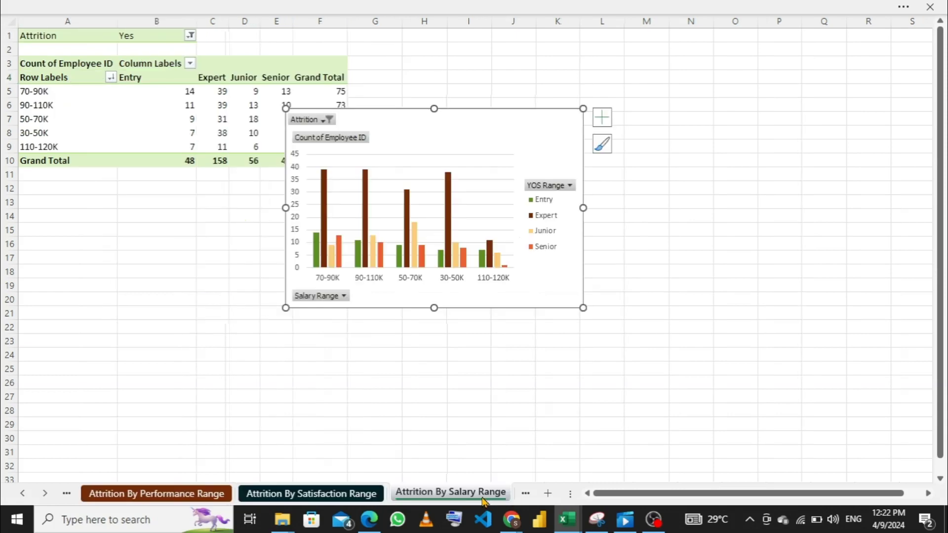
pyautogui.click(525, 495)
pyautogui.click(463, 497)
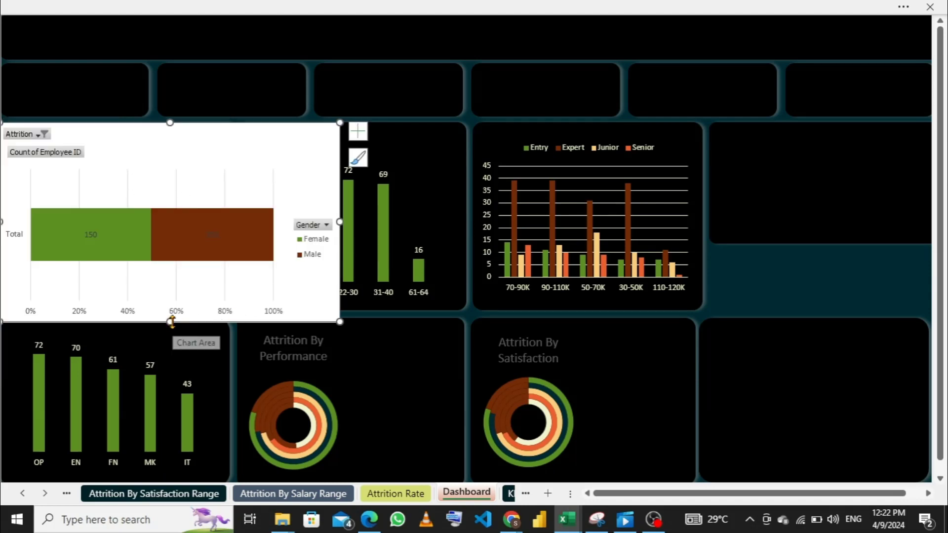
# - Reduce the gender chart's height and hide all of its field buttons
pyautogui.moveTo(170, 324); pyautogui.dragTo(170, 249)
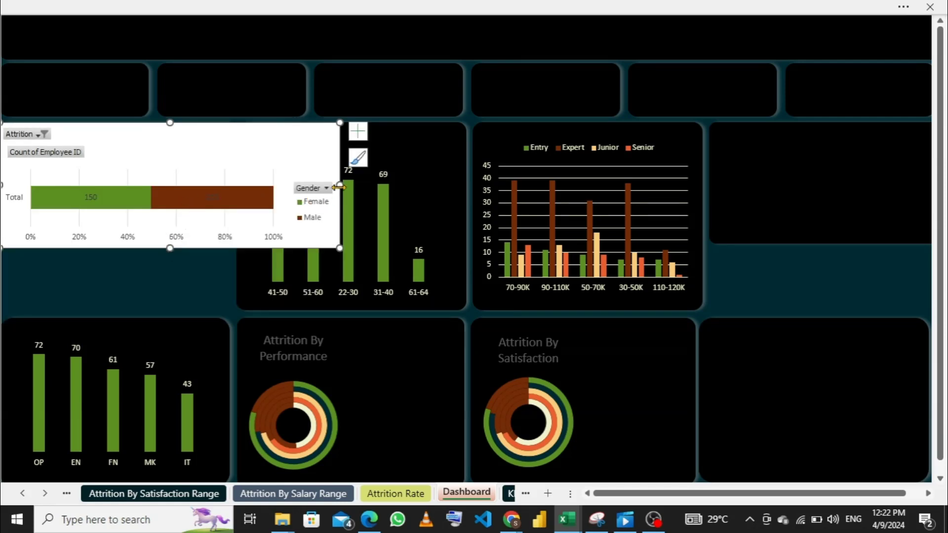
pyautogui.rightClick(315, 190)
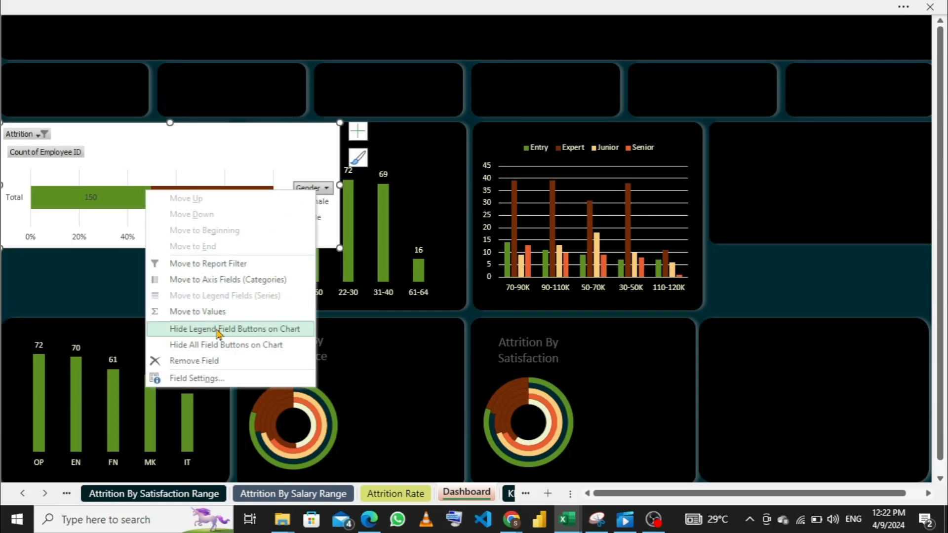
pyautogui.click(216, 345)
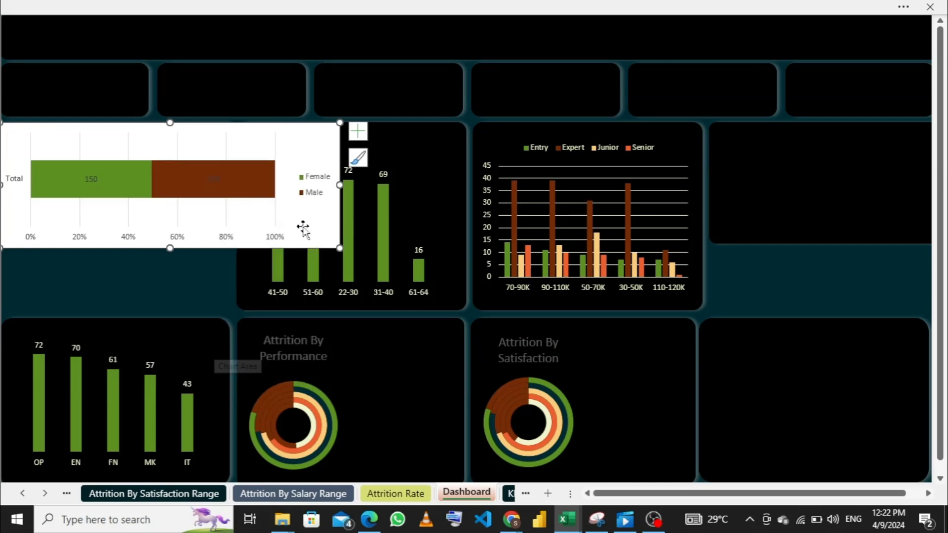
# - Delete the gender chart's major gridlines, percentage axis and "Total" category axis
pyautogui.click(223, 209)
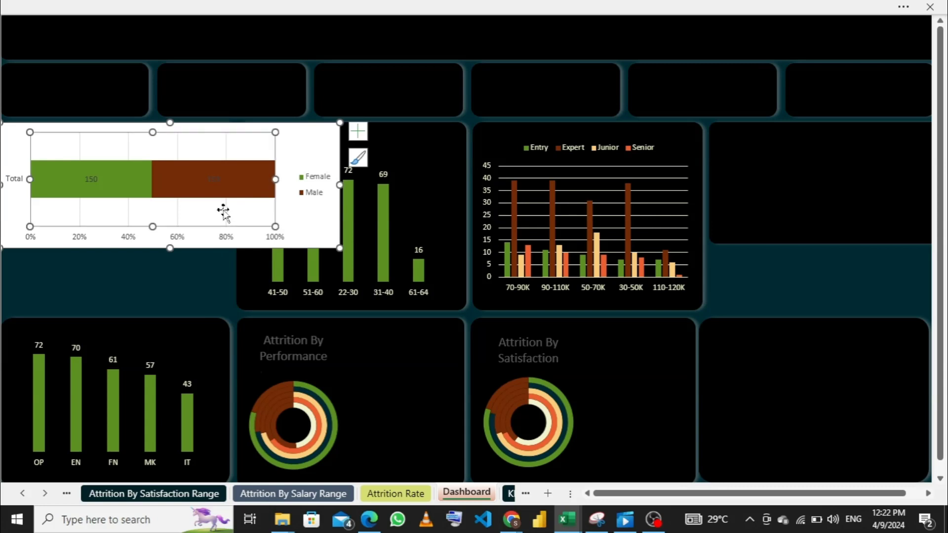
pyautogui.click(179, 217)
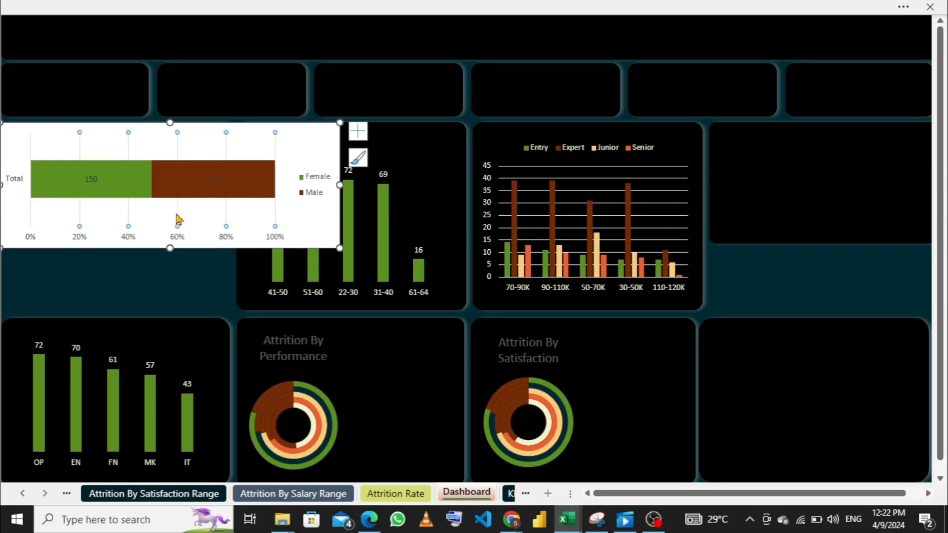
pyautogui.press('Delete')
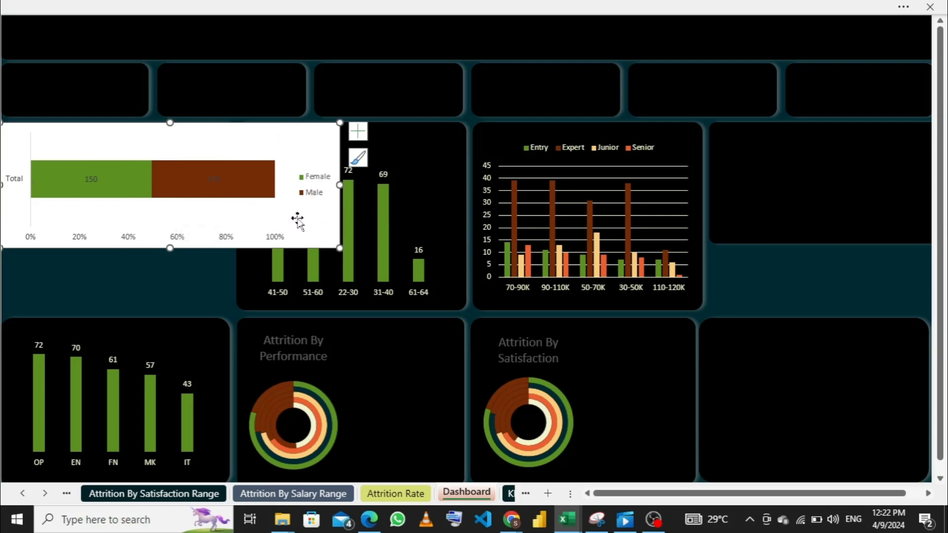
pyautogui.click(278, 239)
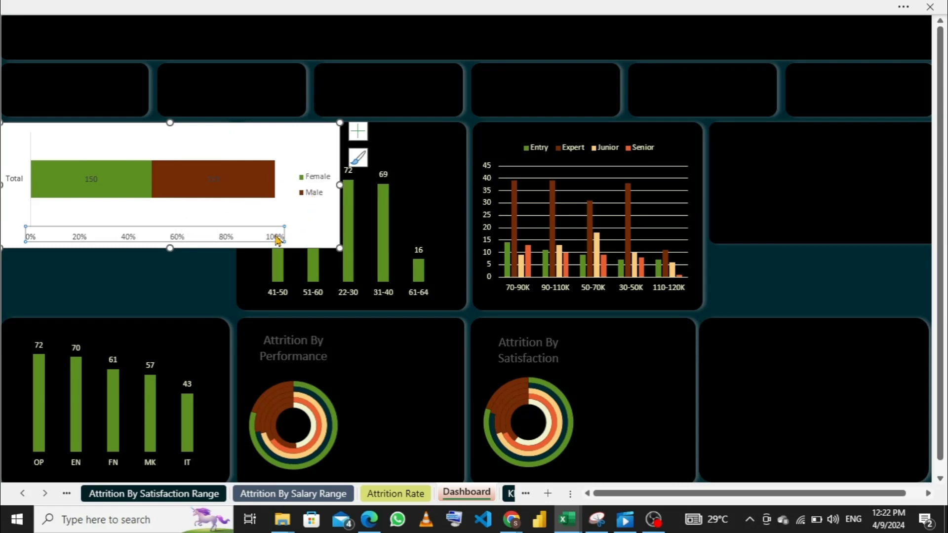
pyautogui.press('Delete')
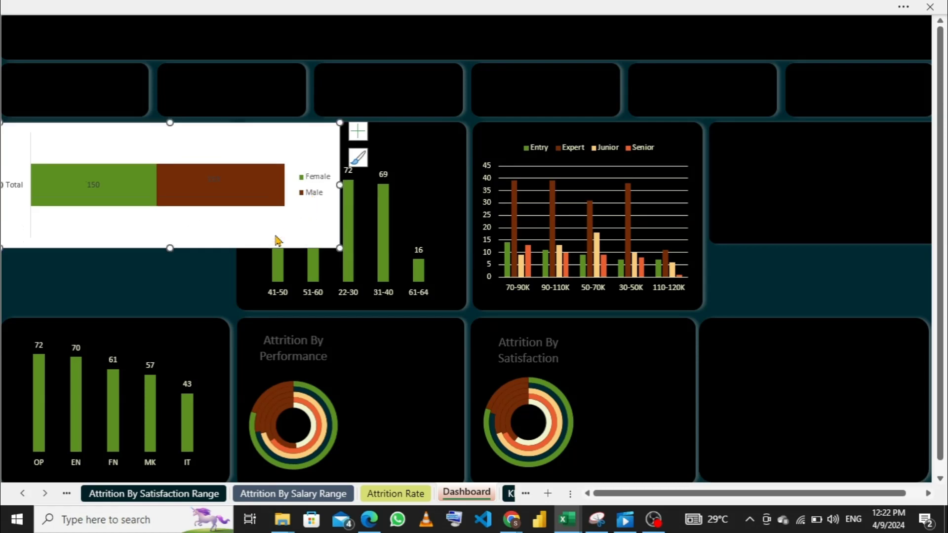
pyautogui.click(16, 187)
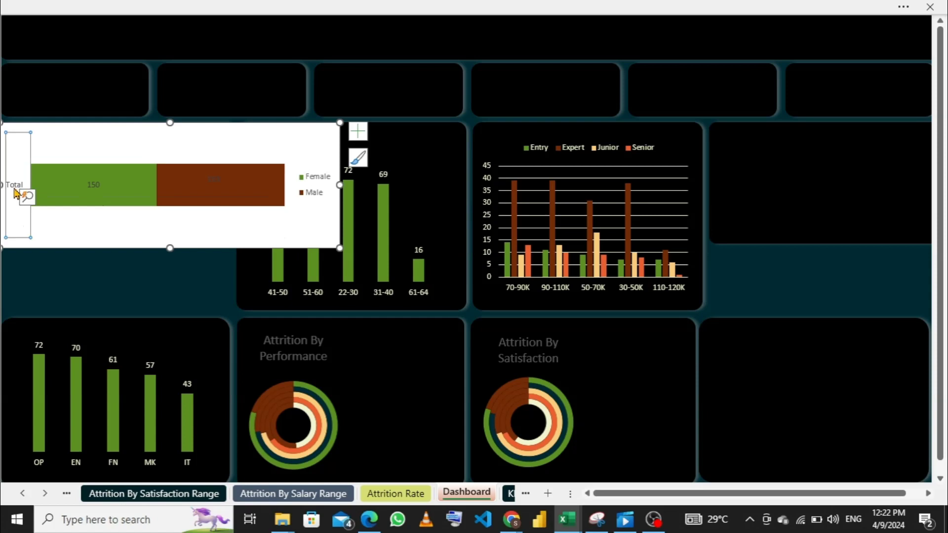
pyautogui.press('Delete')
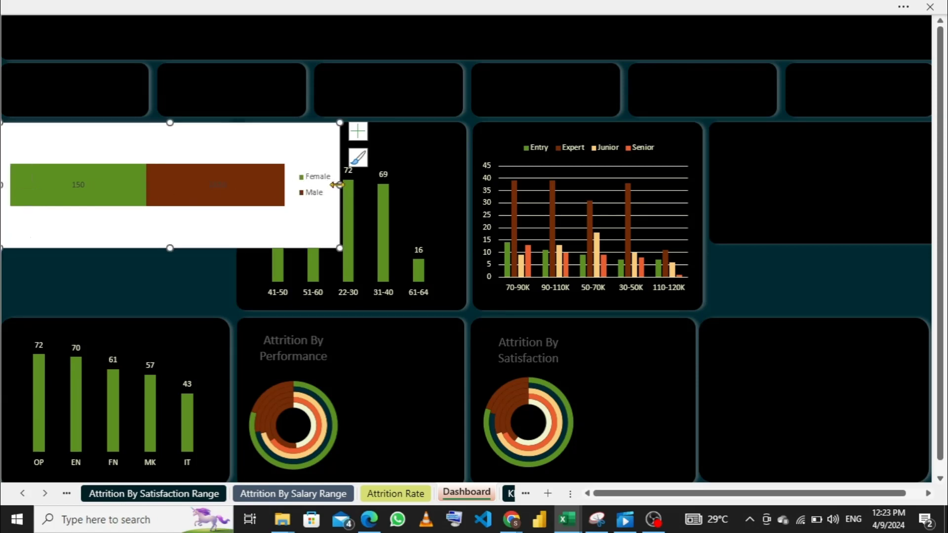
# - Narrow and shorten the gender chart so that it fits within its panel
pyautogui.moveTo(340, 185); pyautogui.dragTo(186, 194)
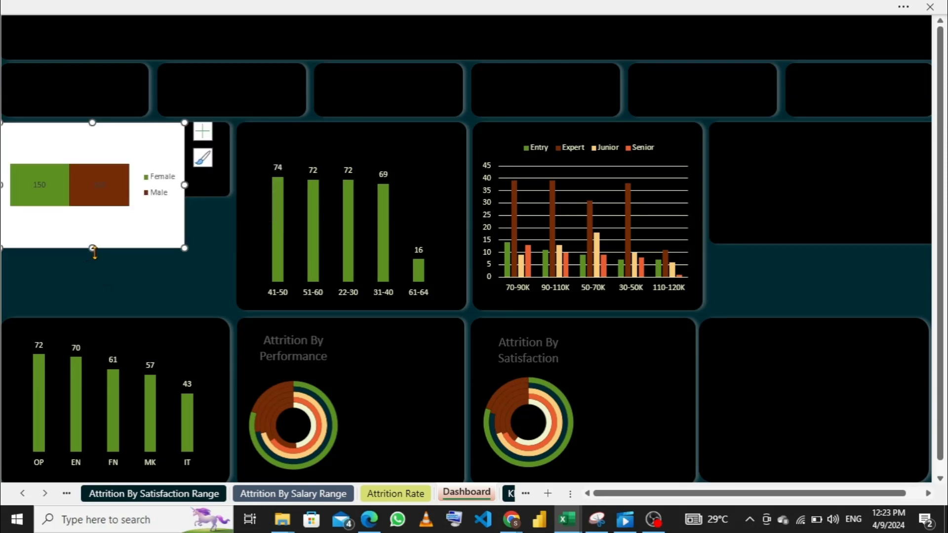
pyautogui.moveTo(92, 248); pyautogui.dragTo(92, 187)
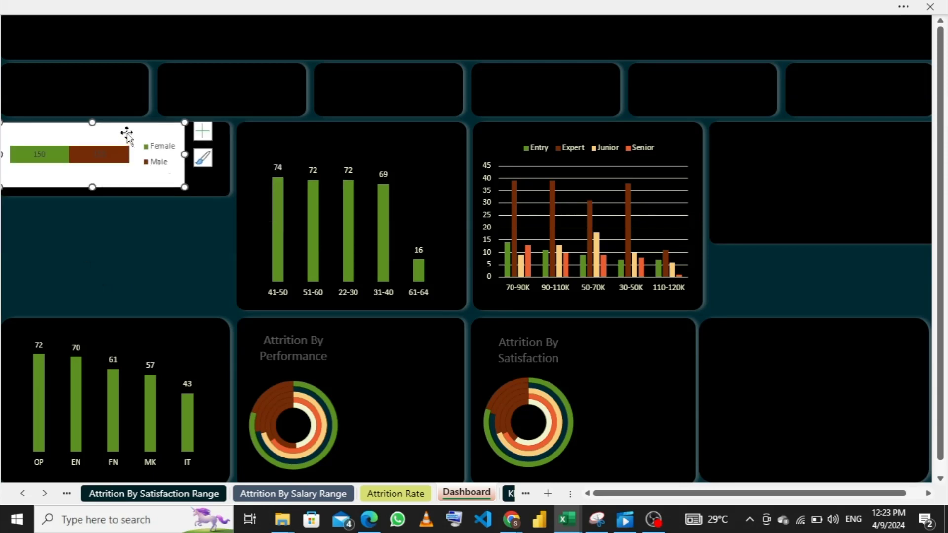
pyautogui.click(130, 133)
pyautogui.moveTo(162, 136); pyautogui.dragTo(122, 132)
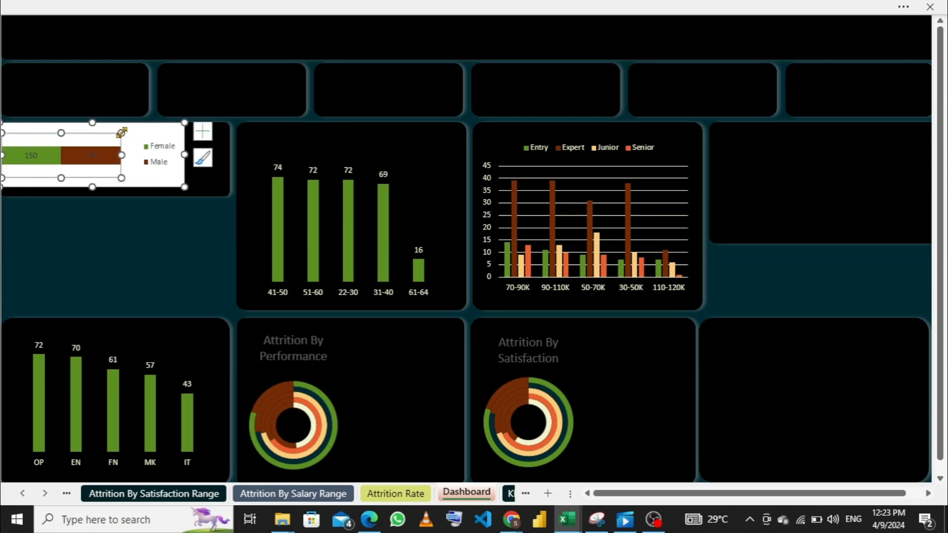
pyautogui.click(165, 131)
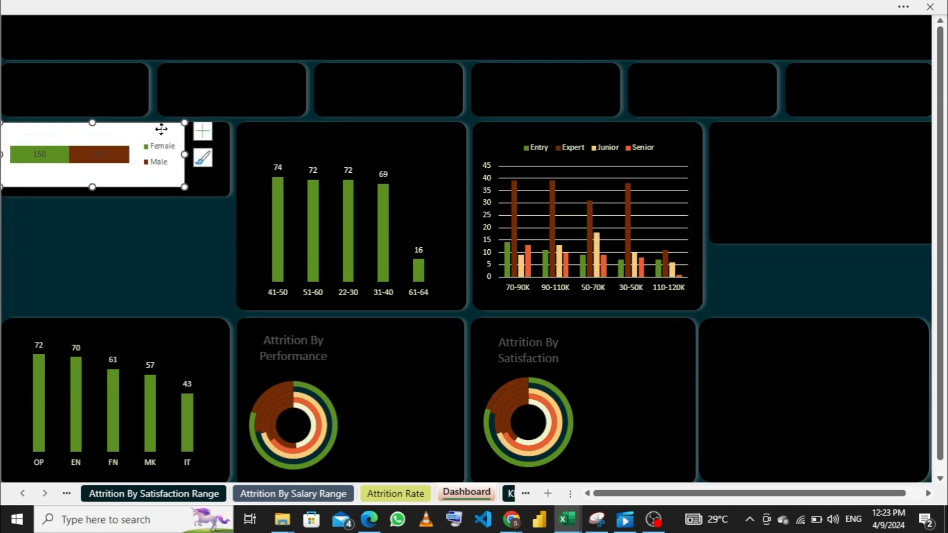
# - Position the gender chart inside its panel and widen it to span nearly the panel's full width
pyautogui.moveTo(161, 130); pyautogui.dragTo(174, 132)
pyautogui.moveTo(75, 163); pyautogui.dragTo(4, 158)
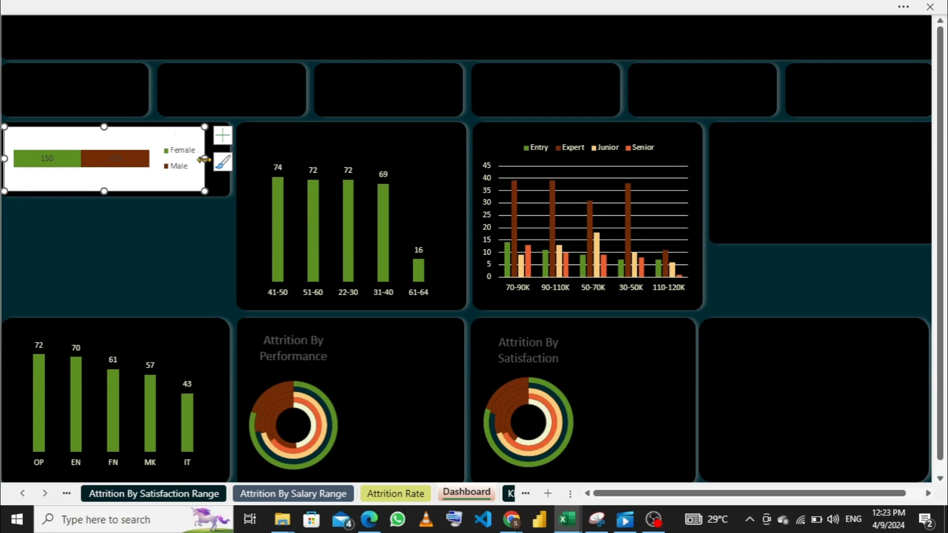
pyautogui.moveTo(207, 160); pyautogui.dragTo(221, 159)
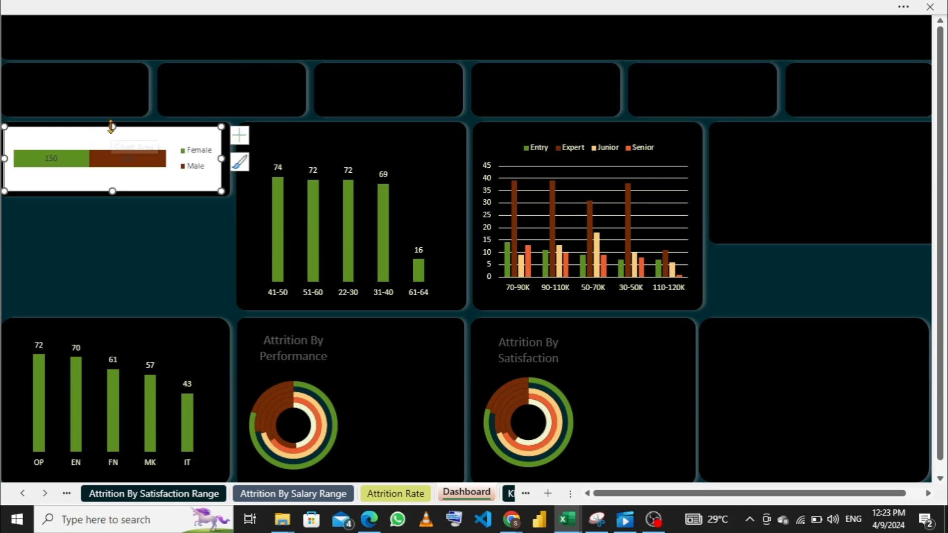
pyautogui.moveTo(111, 127); pyautogui.dragTo(112, 127)
pyautogui.rightClick(155, 139)
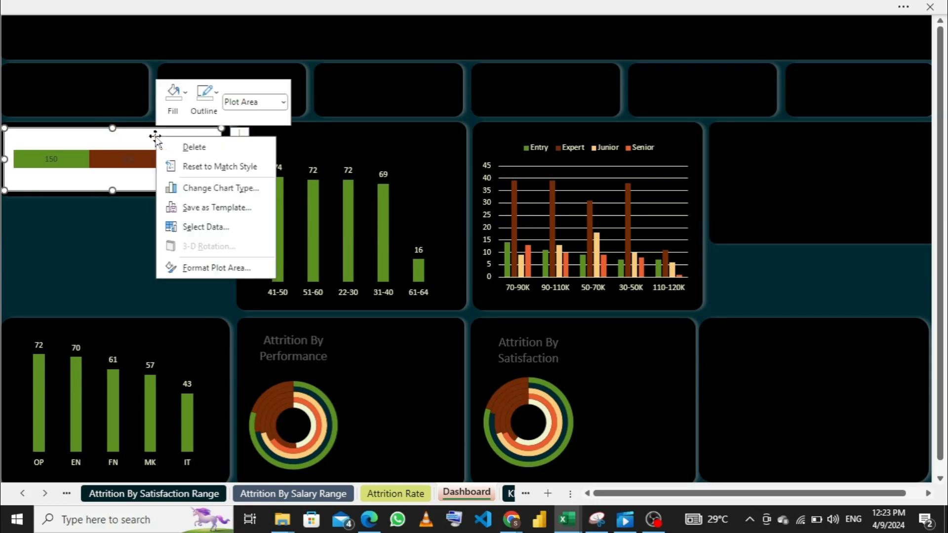
pyautogui.press('Escape')
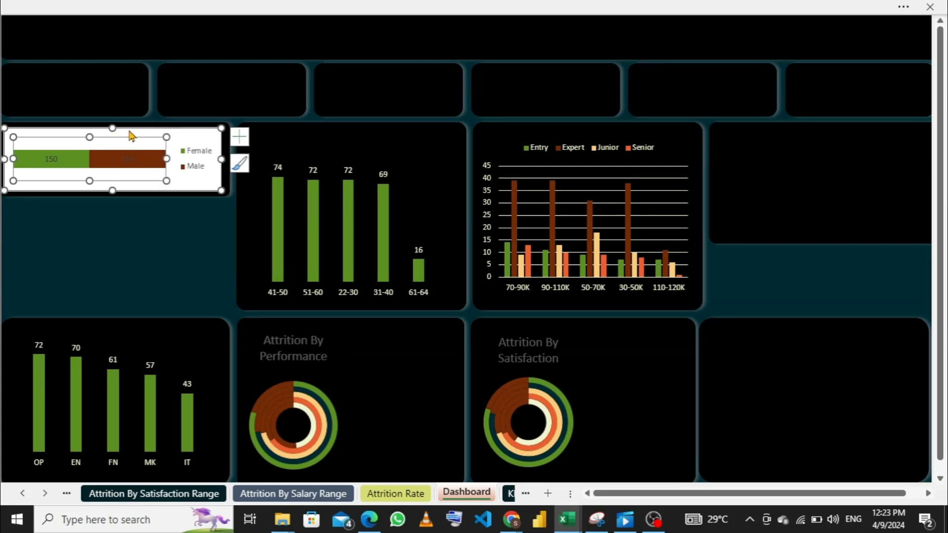
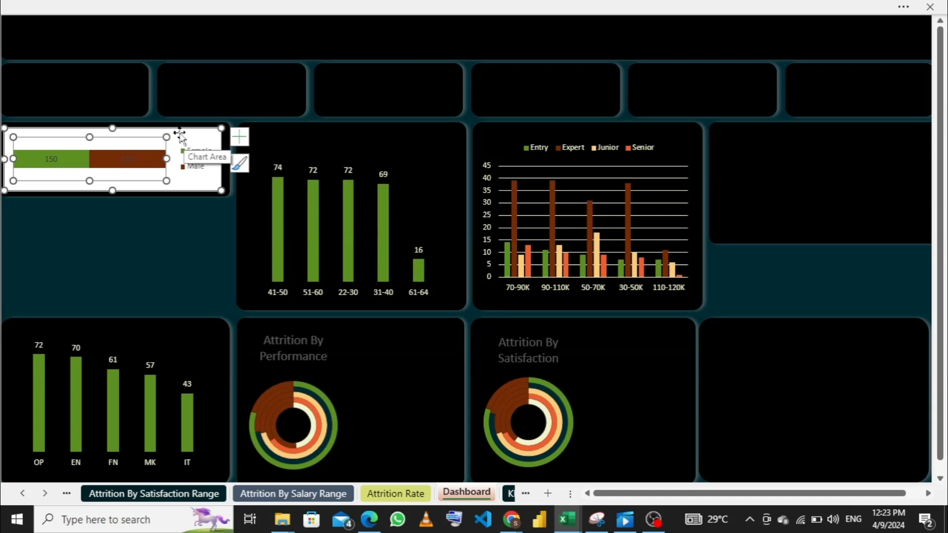
# - Remove the fill and outline from the gender chart's chart area
pyautogui.click(179, 133)
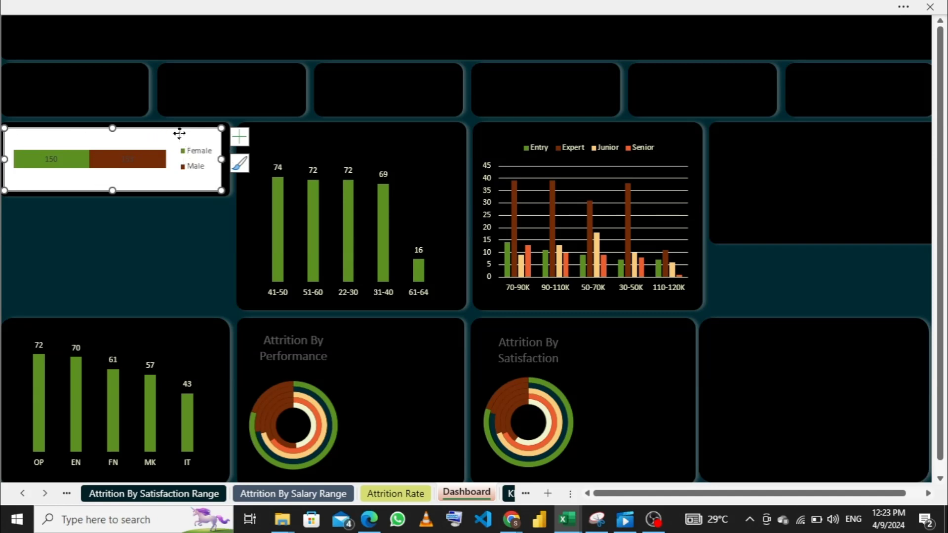
pyautogui.rightClick(180, 134)
pyautogui.click(198, 31)
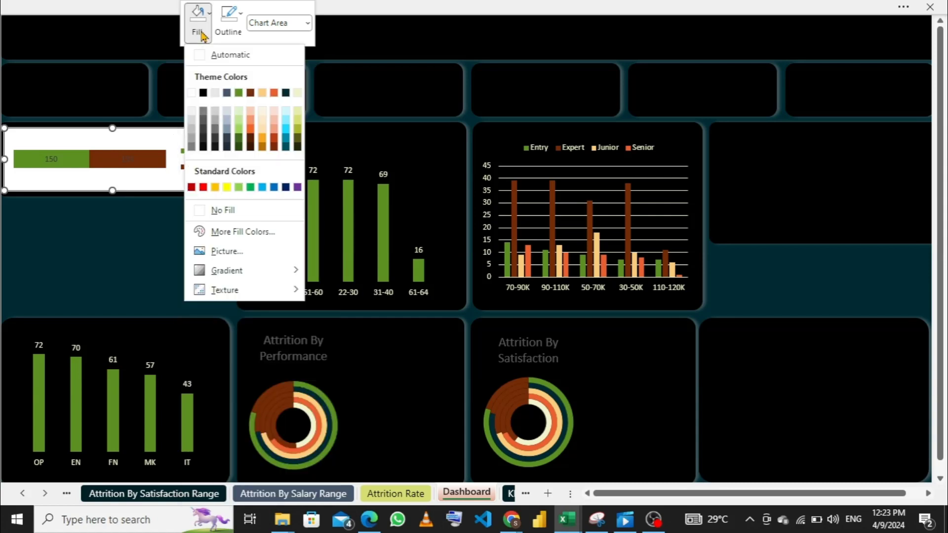
pyautogui.click(200, 210)
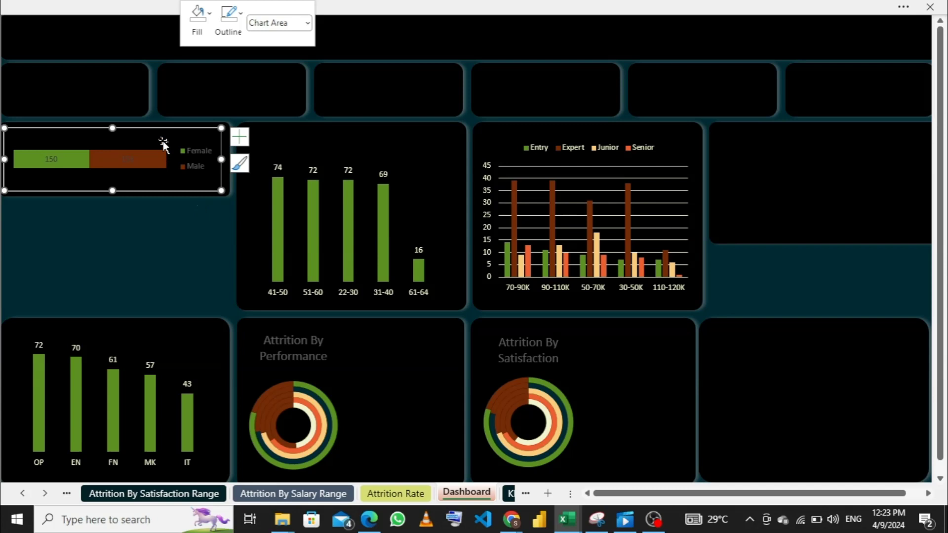
pyautogui.click(232, 37)
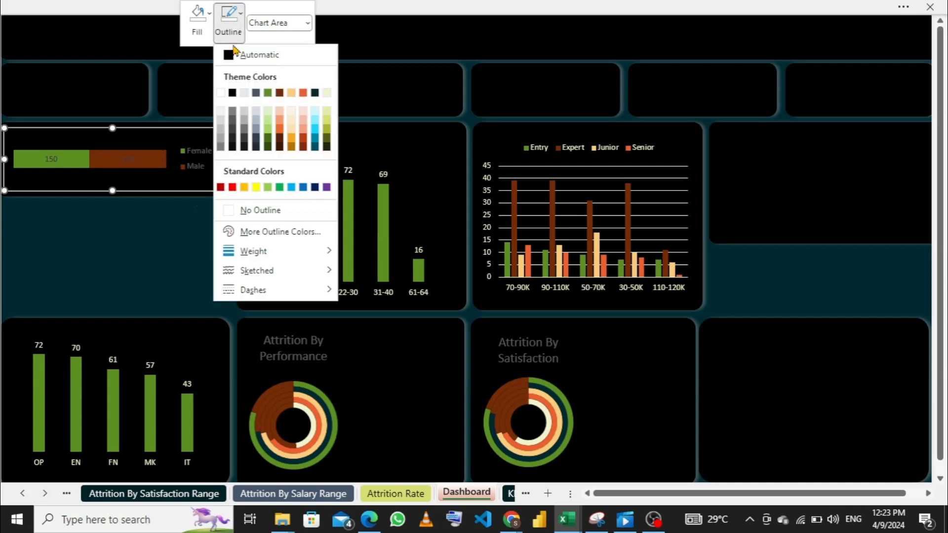
pyautogui.click(232, 213)
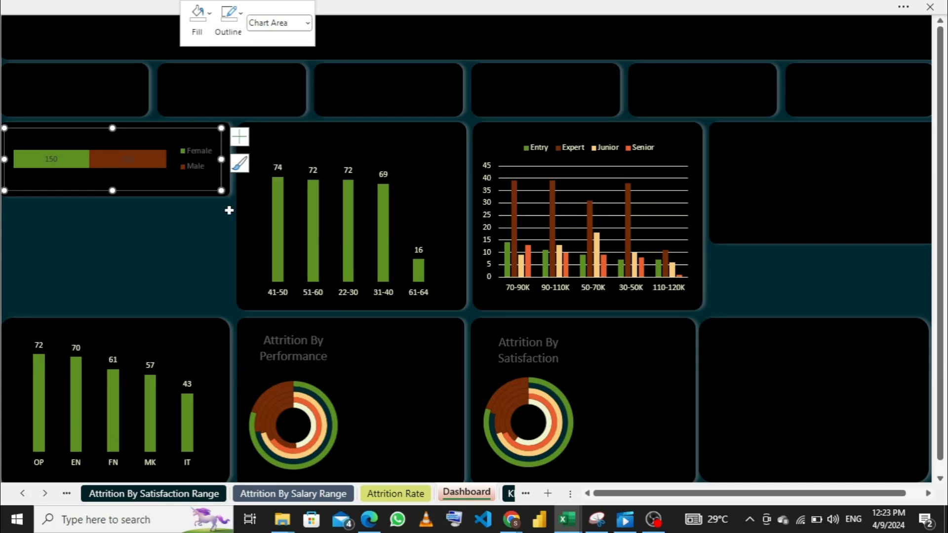
# - Set the font colour of the gender chart's Male data label to the pale cream theme colour
pyautogui.rightClick(130, 164)
pyautogui.click(171, 212)
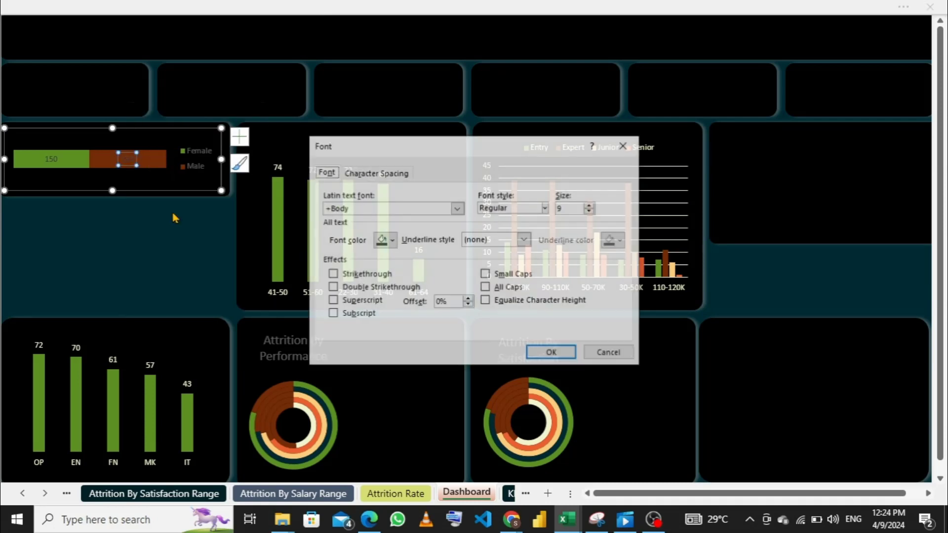
pyautogui.click(392, 242)
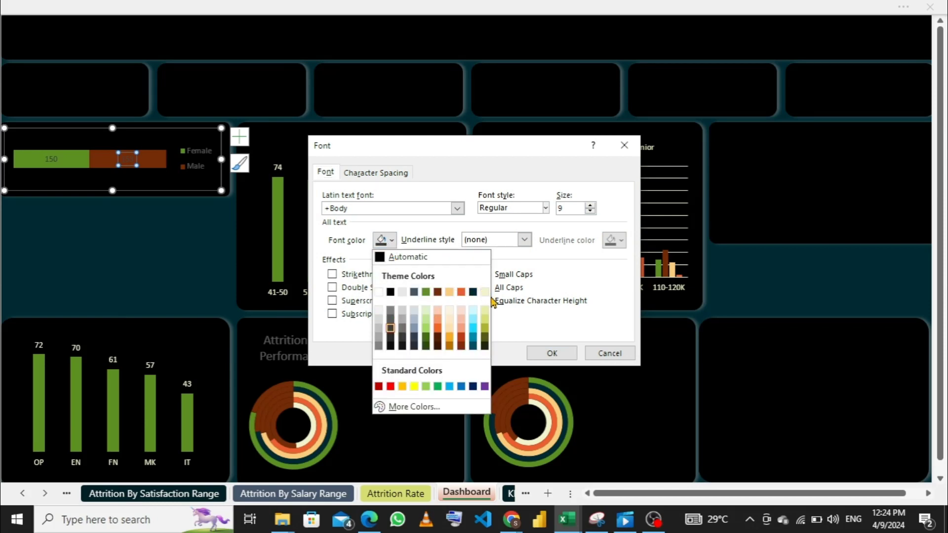
pyautogui.click(485, 293)
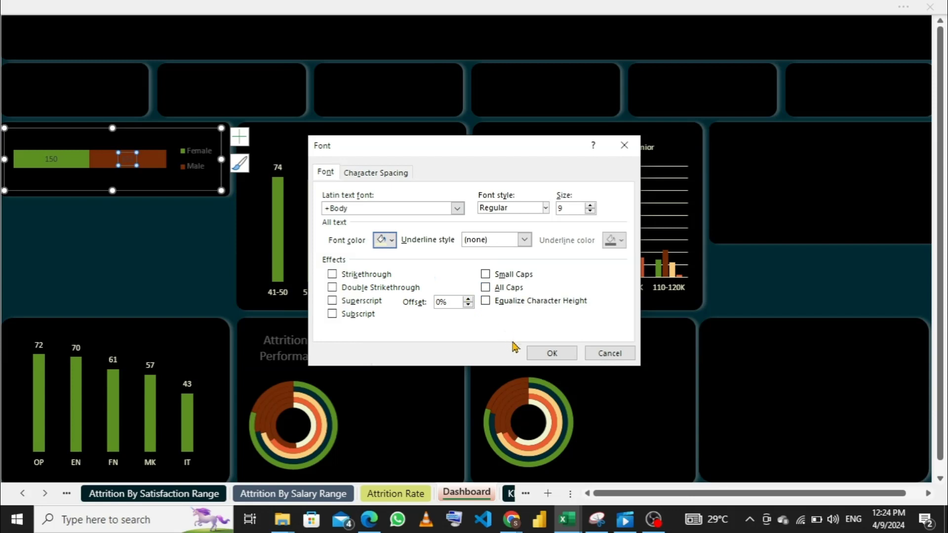
pyautogui.click(534, 352)
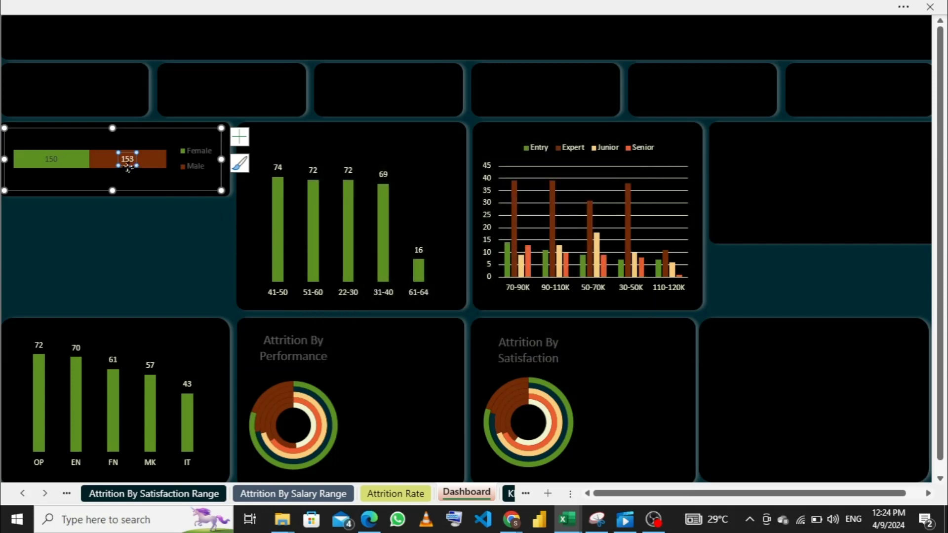
# - Give the gender chart's Female data label the same pale cream font colour
pyautogui.click(51, 158)
pyautogui.rightClick(51, 158)
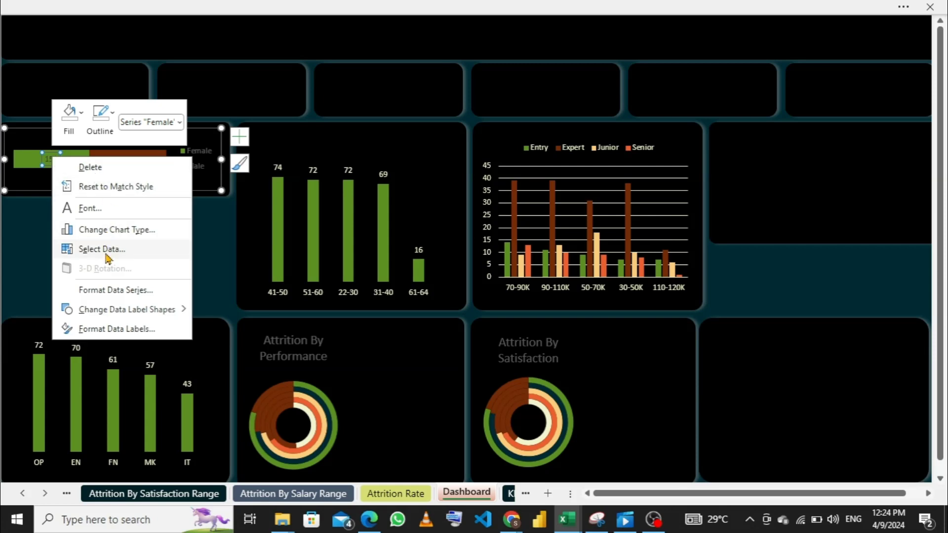
pyautogui.click(90, 208)
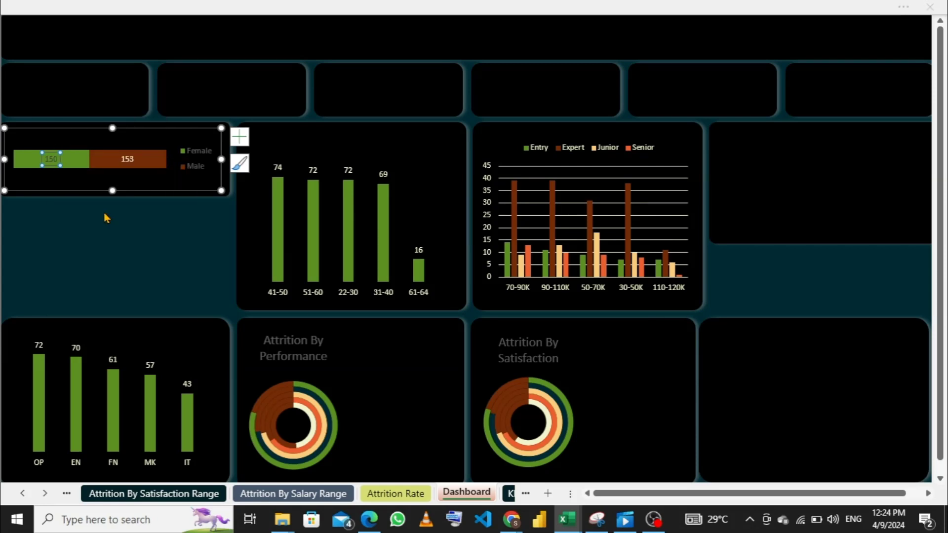
pyautogui.click(391, 241)
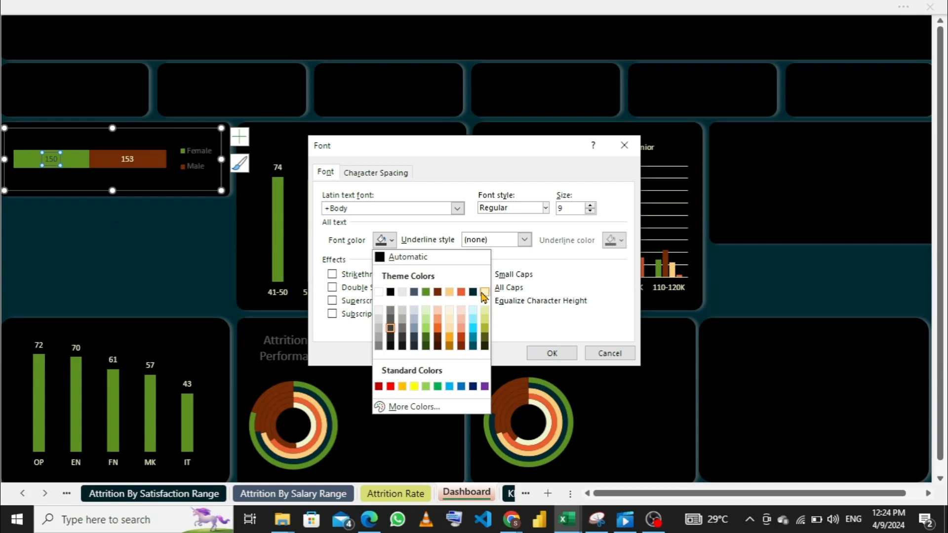
pyautogui.click(483, 294)
pyautogui.click(550, 353)
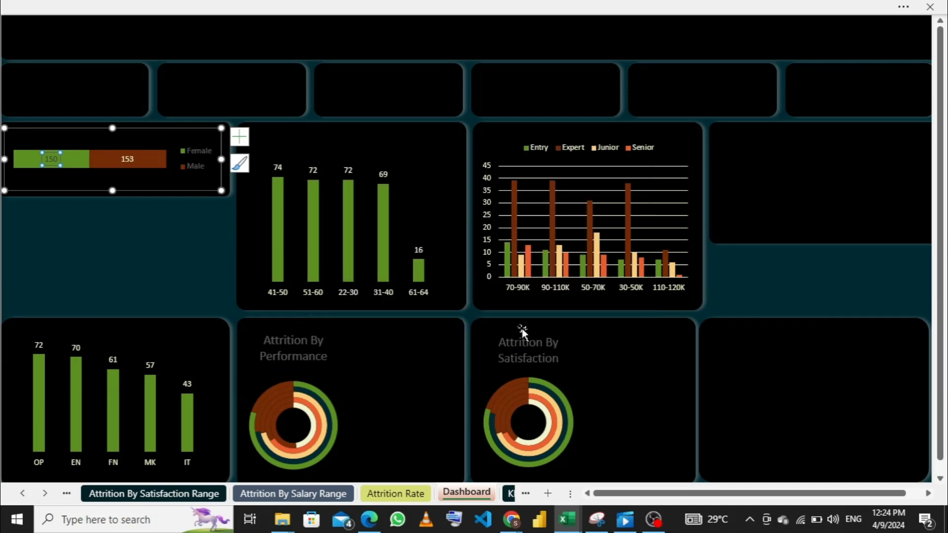
# - Set the gender chart's legend text to the pale cream theme colour and deselect the chart
pyautogui.click(198, 163)
pyautogui.rightClick(197, 163)
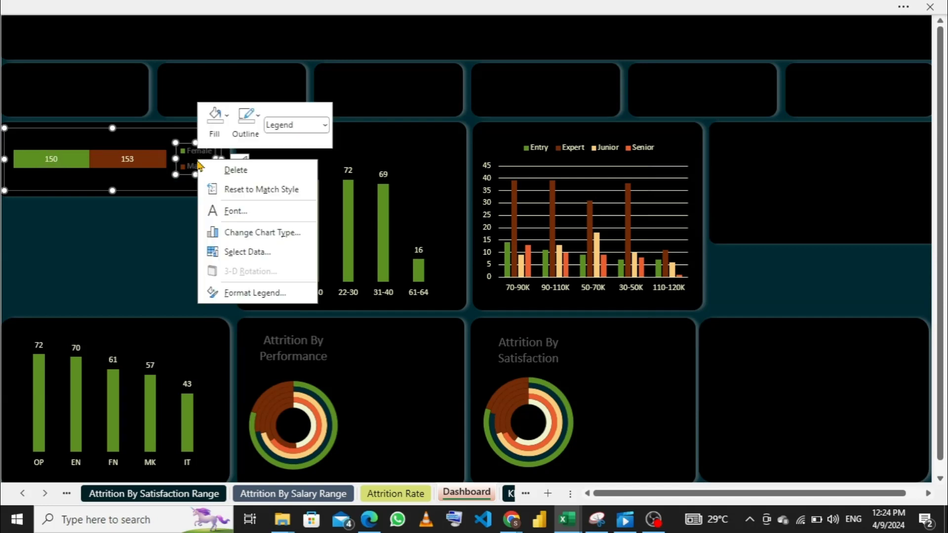
pyautogui.click(236, 210)
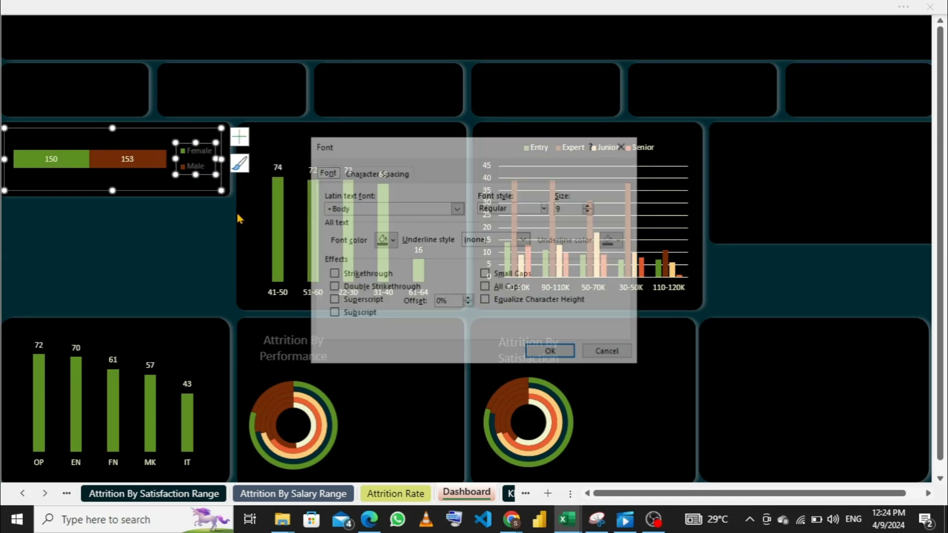
pyautogui.click(392, 241)
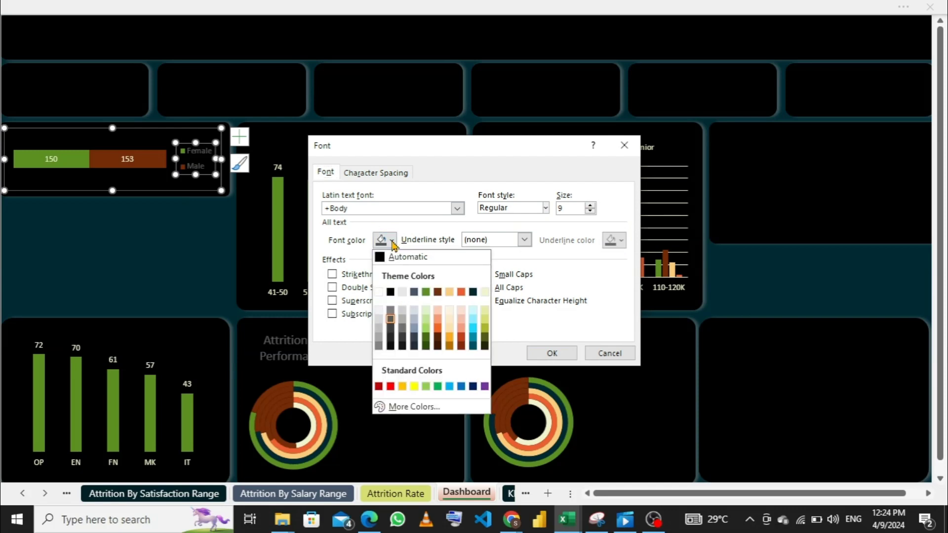
pyautogui.click(485, 293)
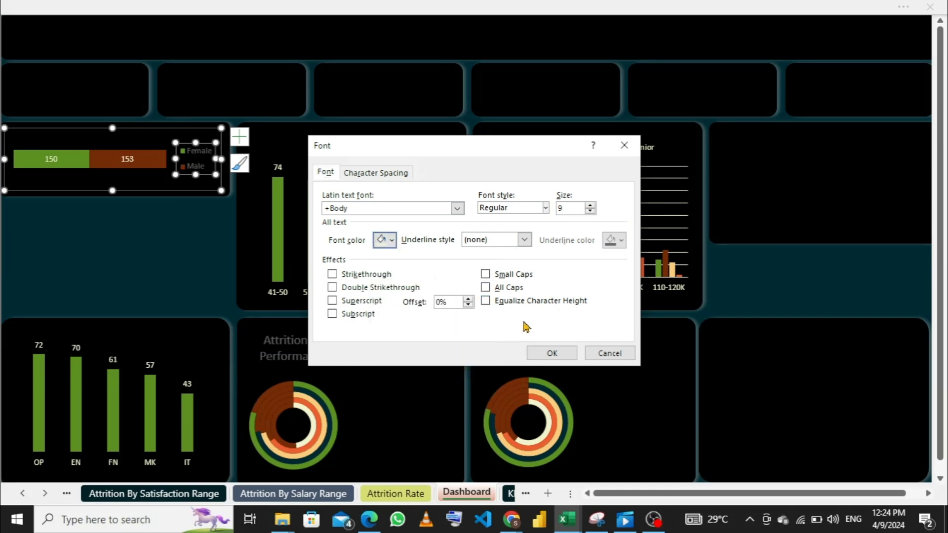
pyautogui.click(543, 352)
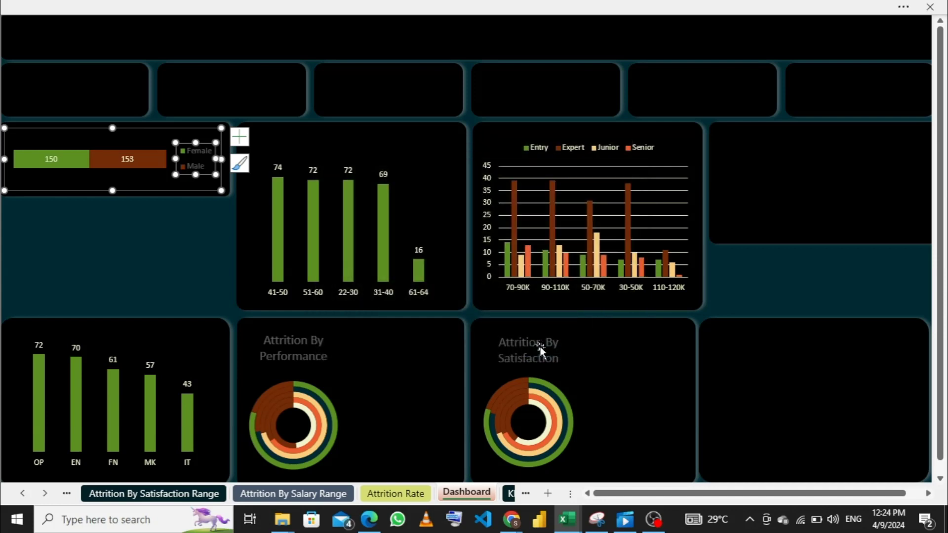
pyautogui.click(214, 88)
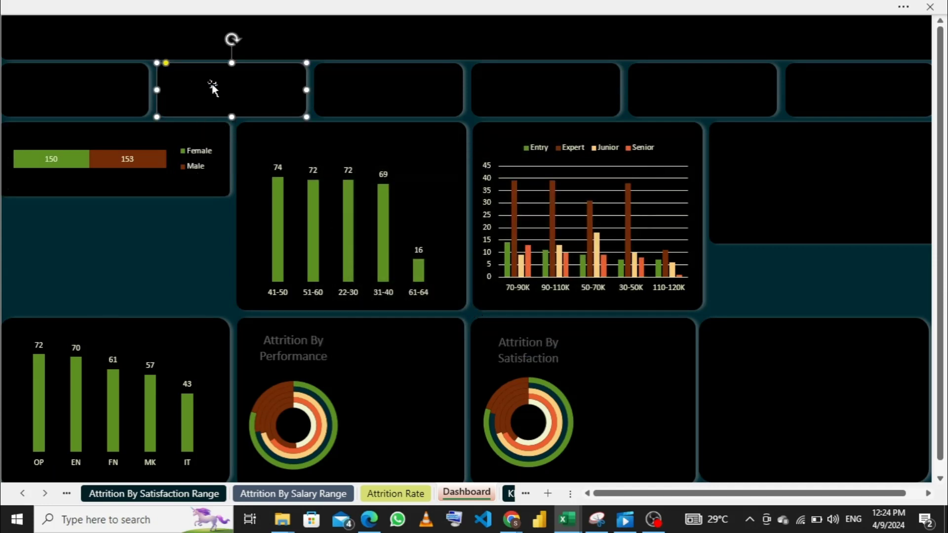
# - Copy the bar chart from the Attrition By YOS Range sheet and return to the Dashboard sheet
pyautogui.click(824, 187)
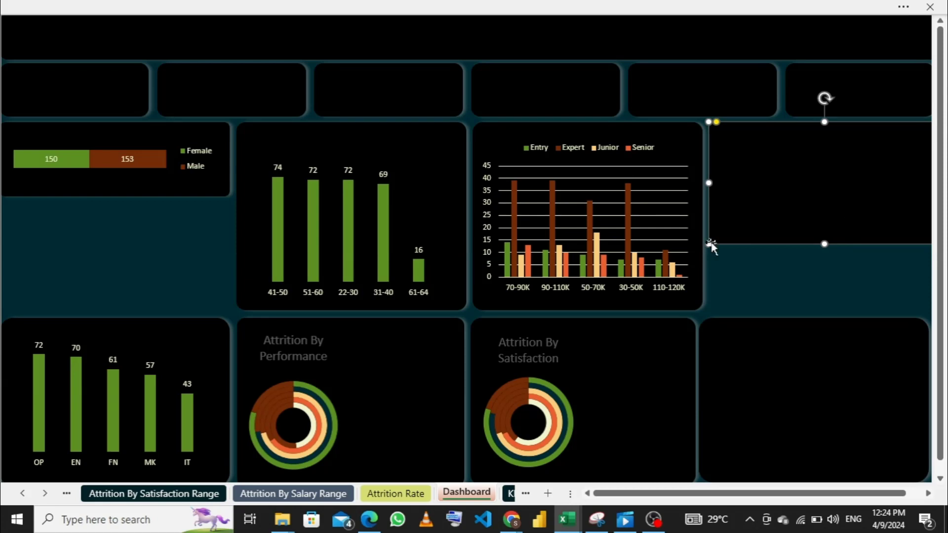
pyautogui.click(171, 500)
pyautogui.click(62, 498)
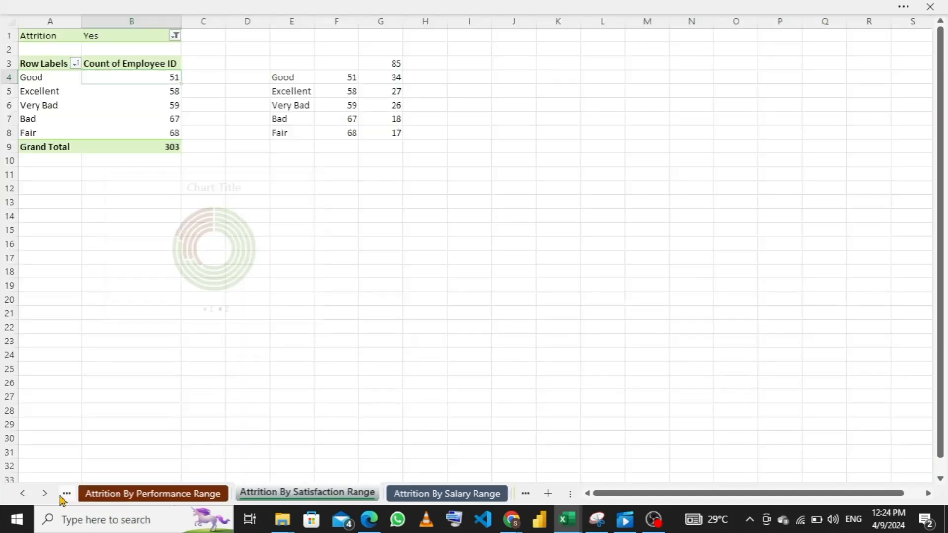
pyautogui.click(62, 498)
pyautogui.click(62, 498)
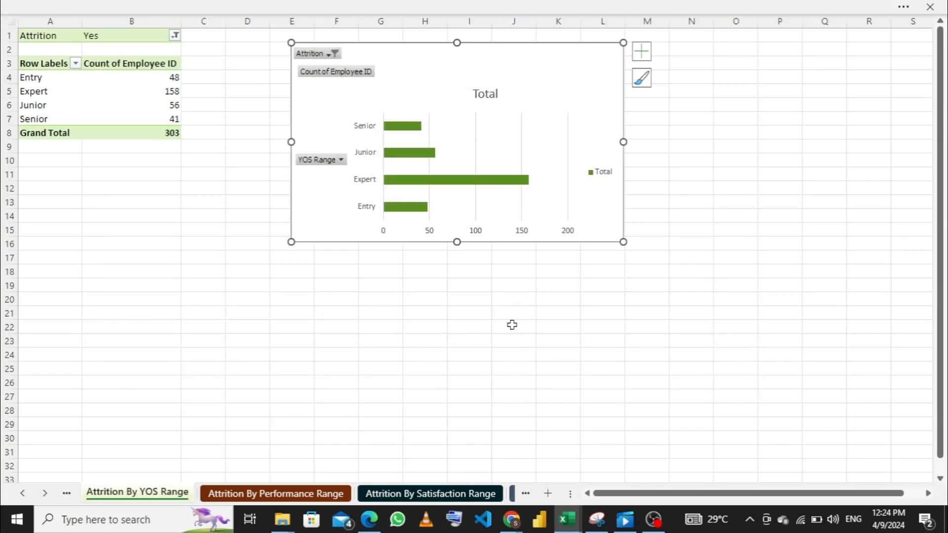
pyautogui.moveTo(568, 520)
pyautogui.click(522, 494)
pyautogui.click(521, 495)
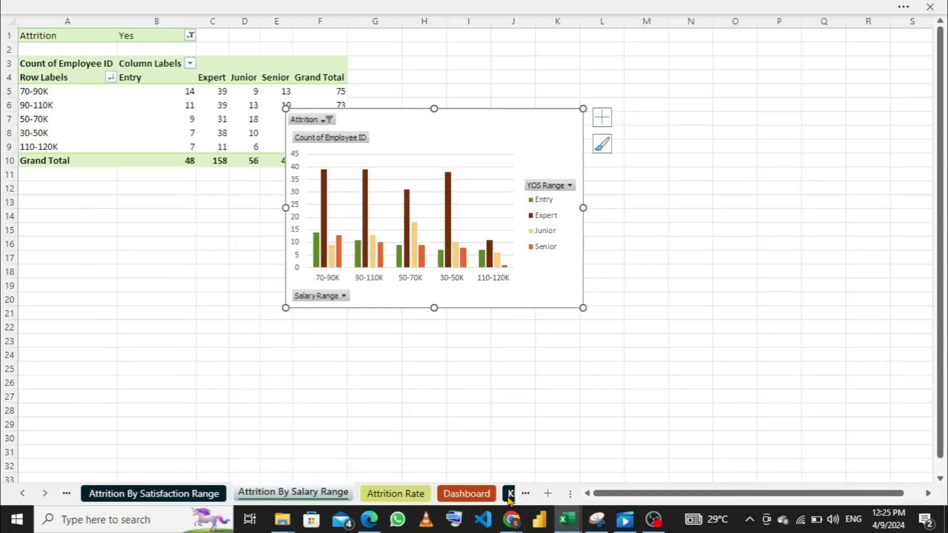
pyautogui.click(486, 494)
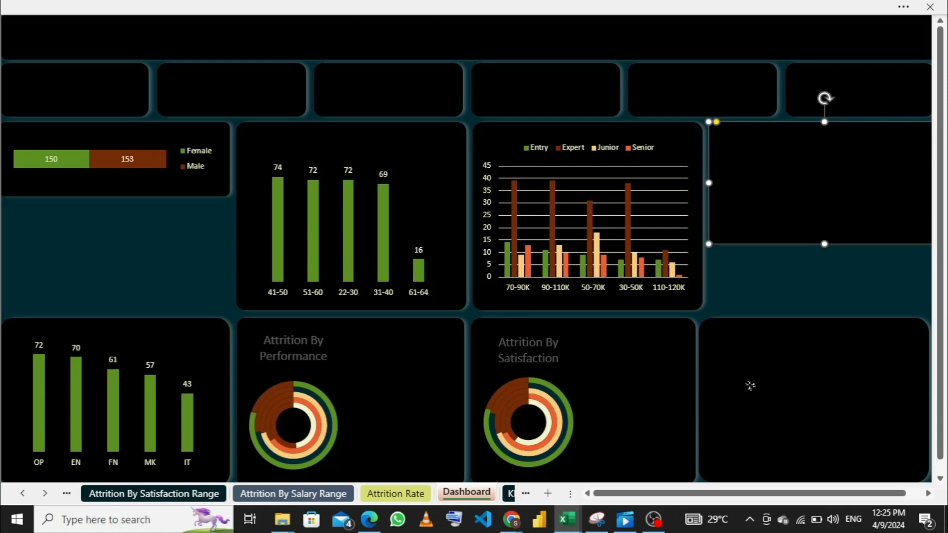
# - Extend the empty panel beside the satisfaction doughnut slightly upward and paste the copied YOS chart onto it
pyautogui.click(756, 378)
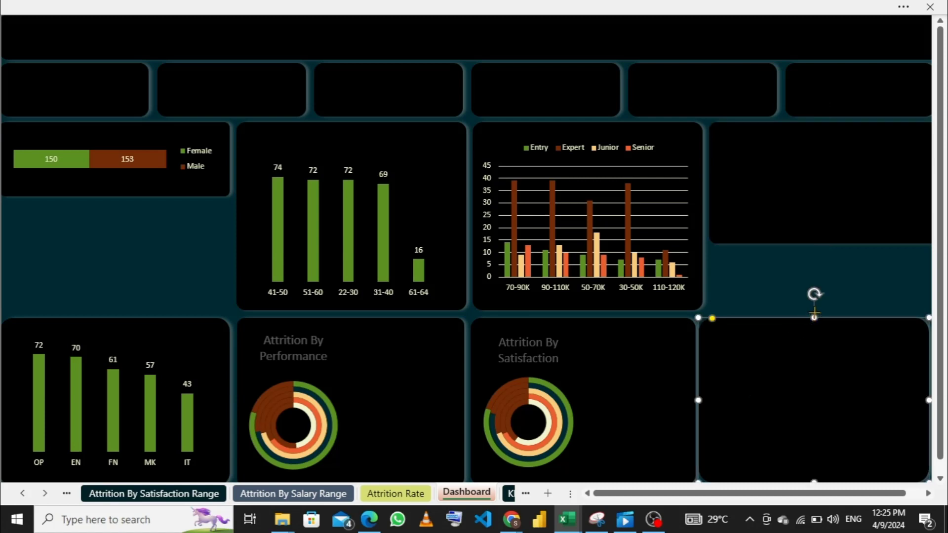
pyautogui.moveTo(814, 313); pyautogui.dragTo(812, 315)
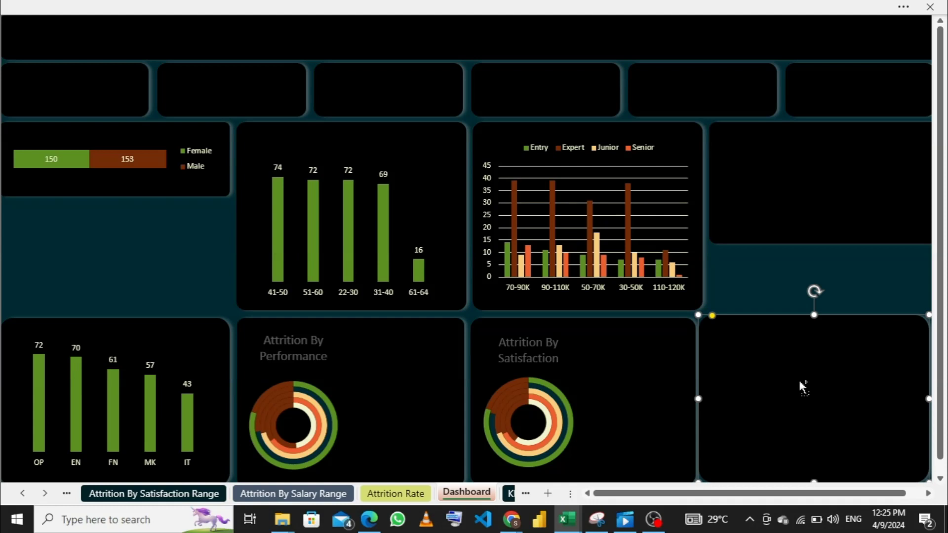
pyautogui.hotkey('ctrl', 'v')
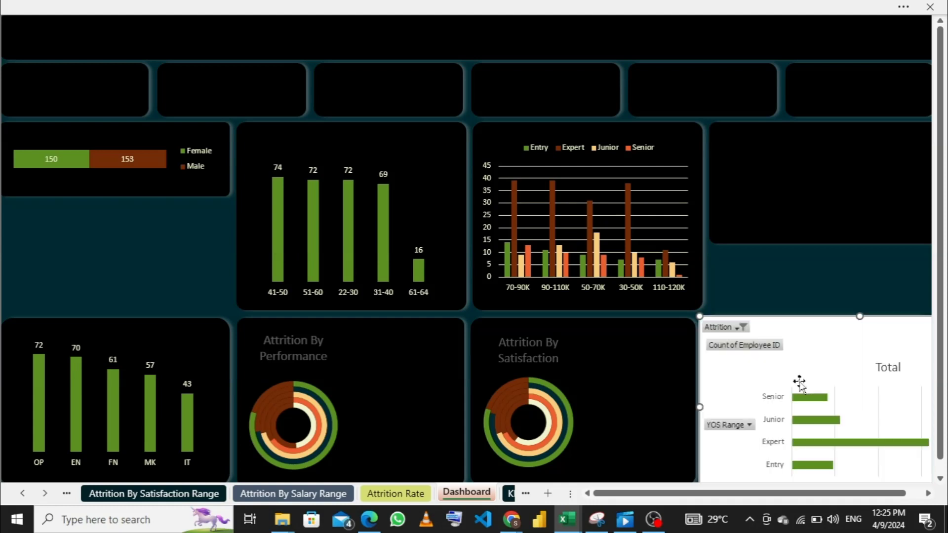
# - Hide all field buttons on the YOS chart and delete its "Total" title
pyautogui.rightClick(712, 349)
pyautogui.click(650, 306)
pyautogui.click(860, 332)
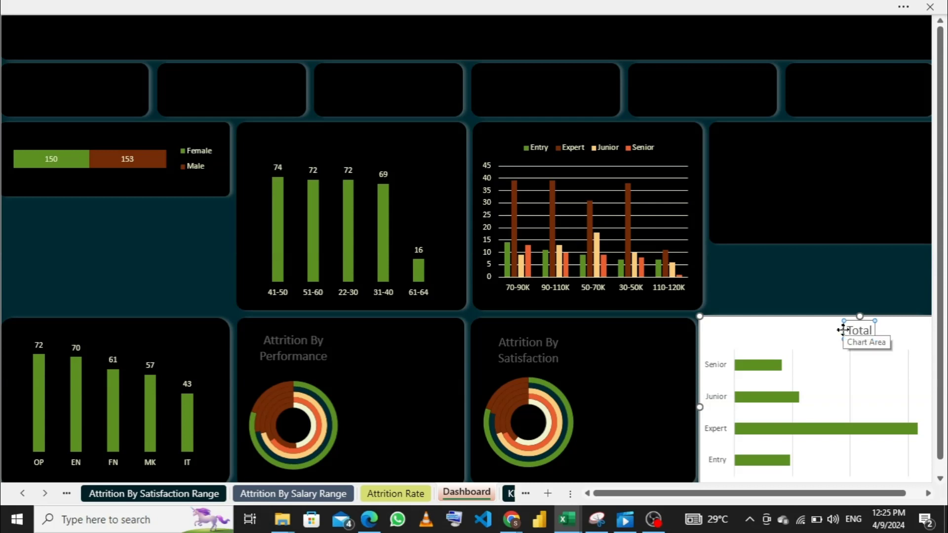
pyautogui.press('Delete')
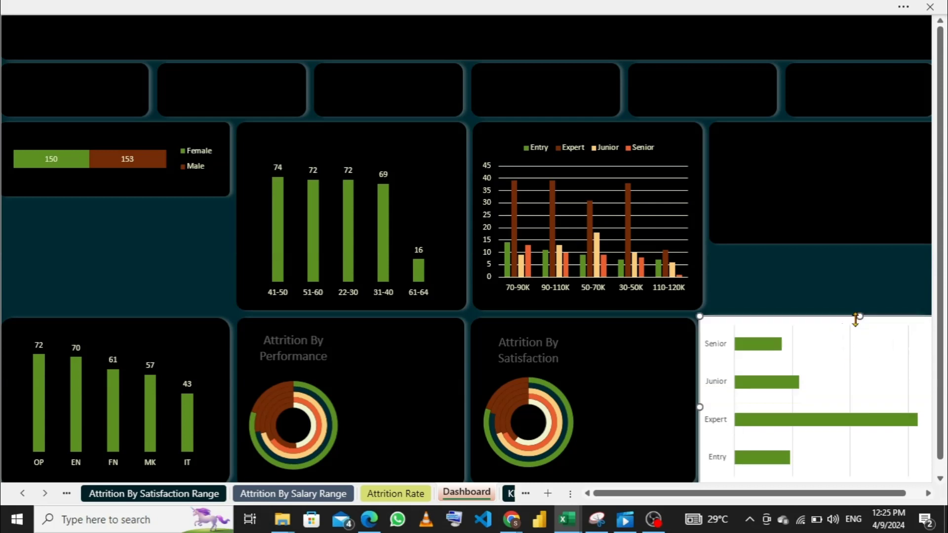
# - Reduce the YOS chart's height and width and move it inside the panel beside the satisfaction doughnut
pyautogui.moveTo(858, 314); pyautogui.dragTo(860, 344)
pyautogui.click(891, 357)
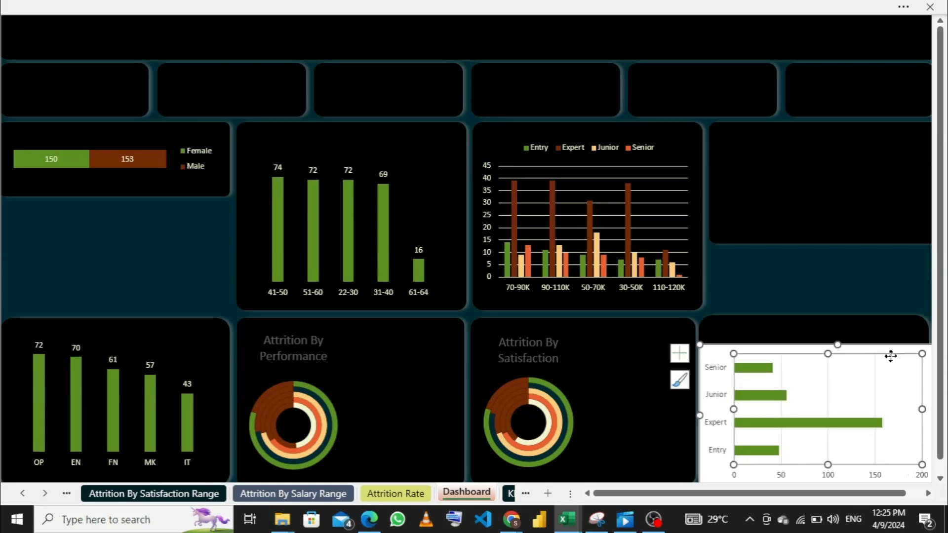
pyautogui.click(869, 342)
pyautogui.click(870, 345)
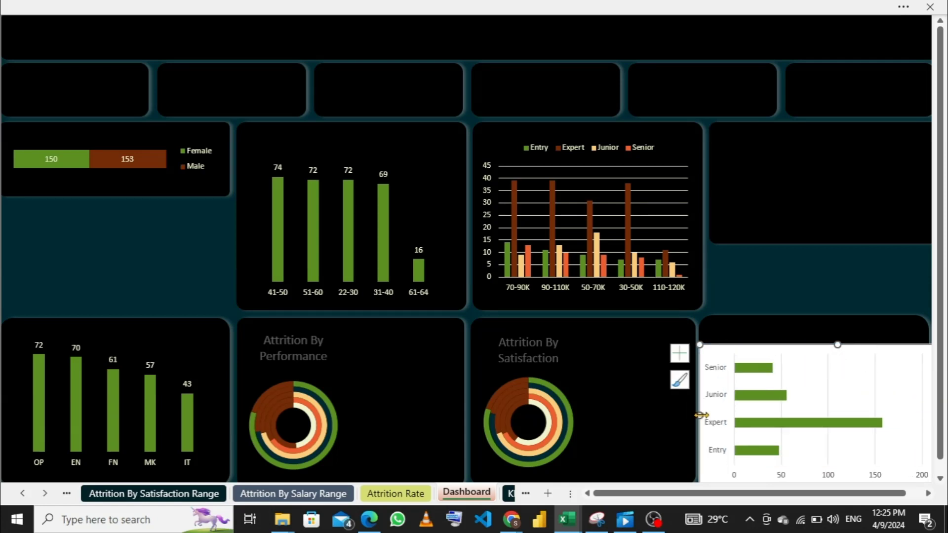
pyautogui.moveTo(700, 415); pyautogui.dragTo(742, 415)
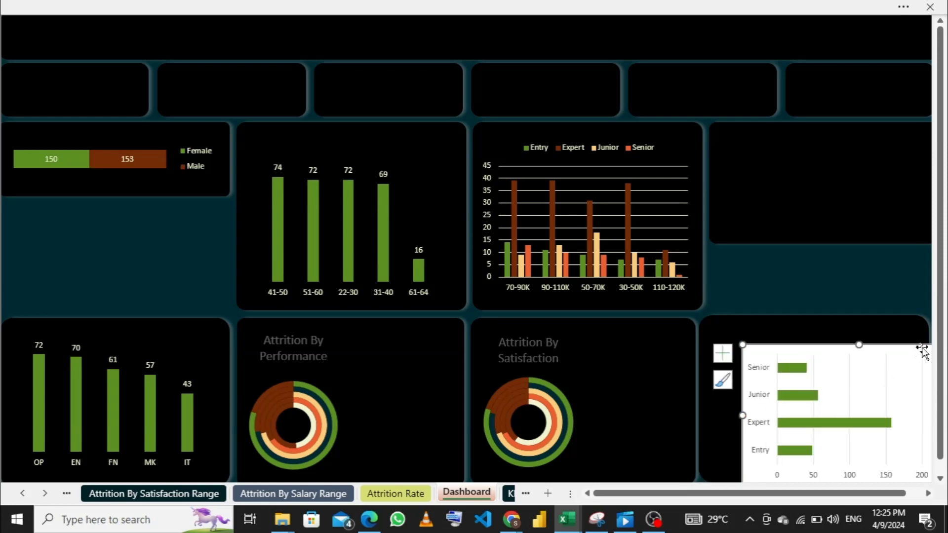
pyautogui.moveTo(918, 350); pyautogui.dragTo(878, 335)
pyautogui.click(890, 401)
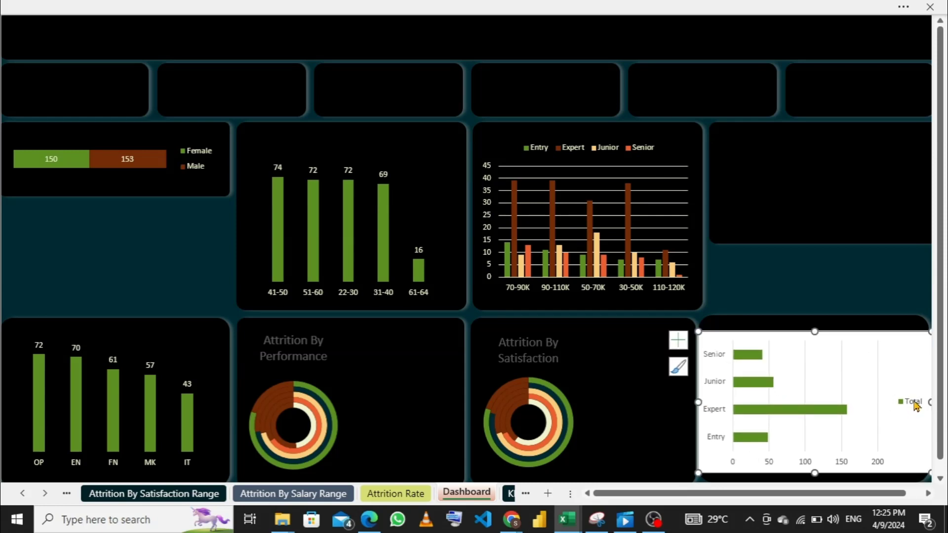
# - Delete the YOS chart's legend and narrow the chart to fit within its panel's width
pyautogui.click(914, 403)
pyautogui.press('Delete')
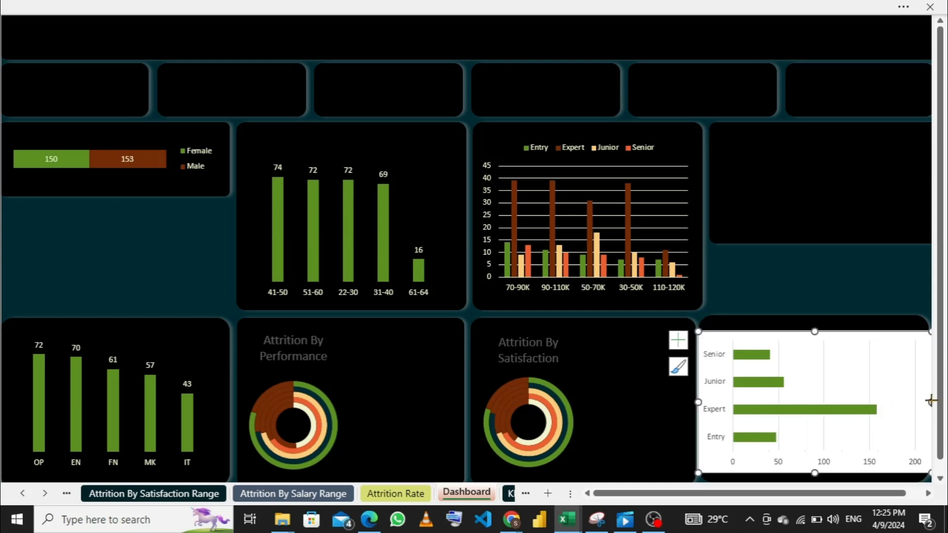
pyautogui.moveTo(931, 398); pyautogui.dragTo(897, 398)
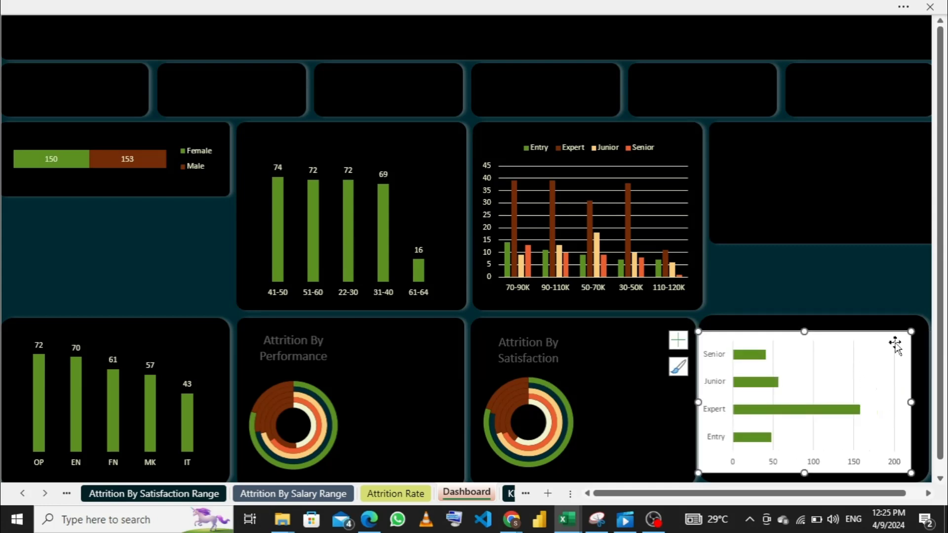
# - Shift the YOS chart sideways so it sits inside its panel and delete its vertical gridlines
pyautogui.moveTo(902, 336); pyautogui.dragTo(916, 332)
pyautogui.click(869, 364)
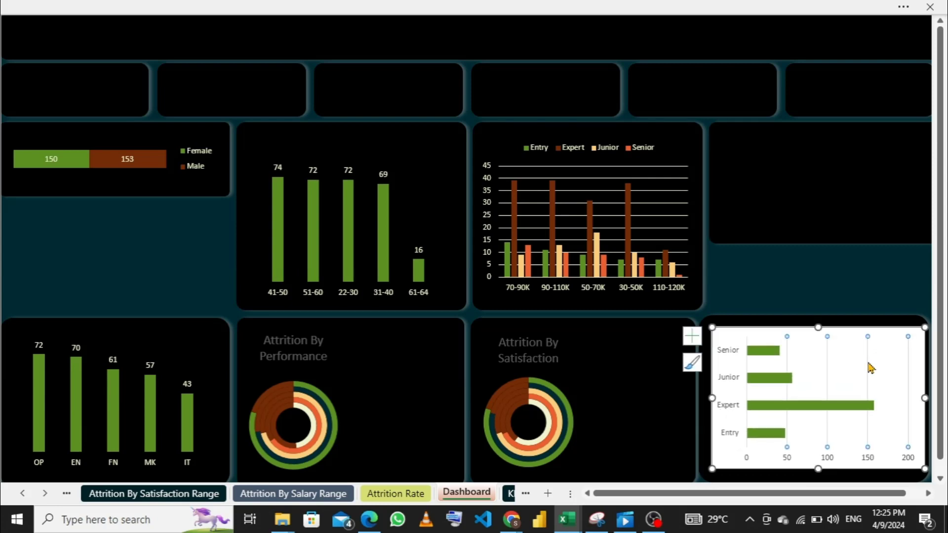
pyautogui.press('Delete')
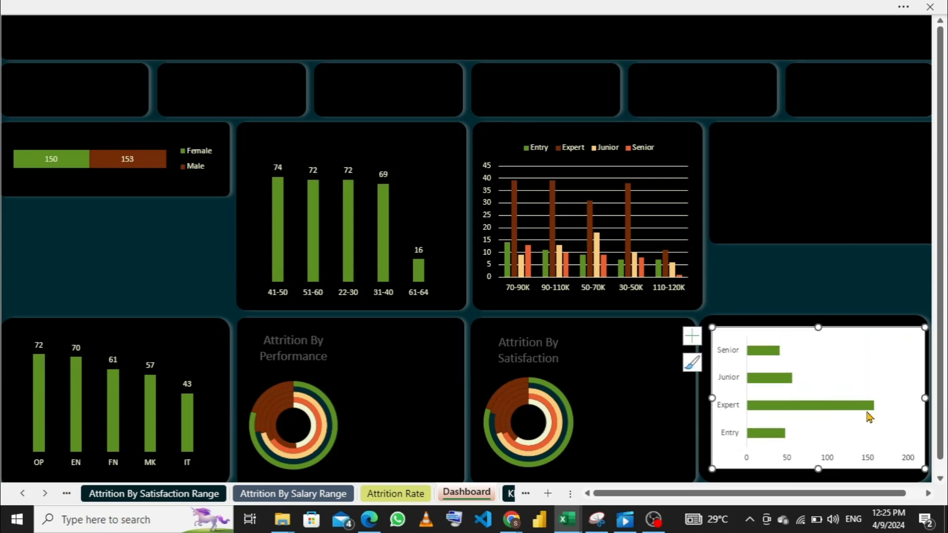
# - Delete the YOS chart's horizontal value axis and add data labels to its bars
pyautogui.click(828, 459)
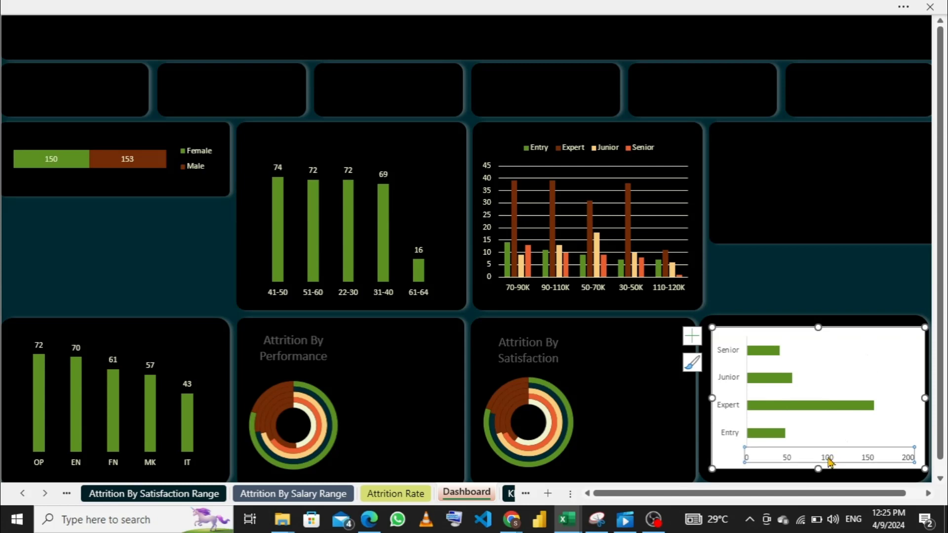
pyautogui.press('Delete')
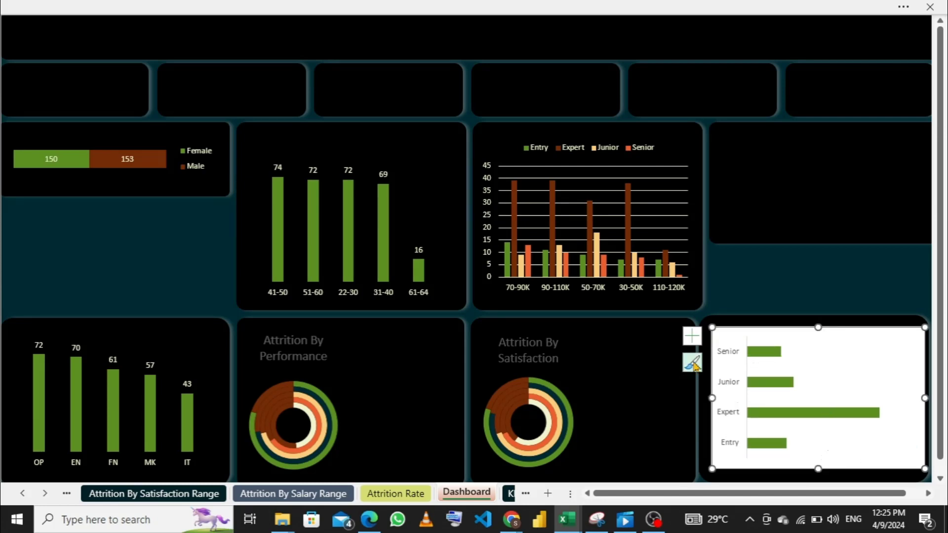
pyautogui.click(697, 340)
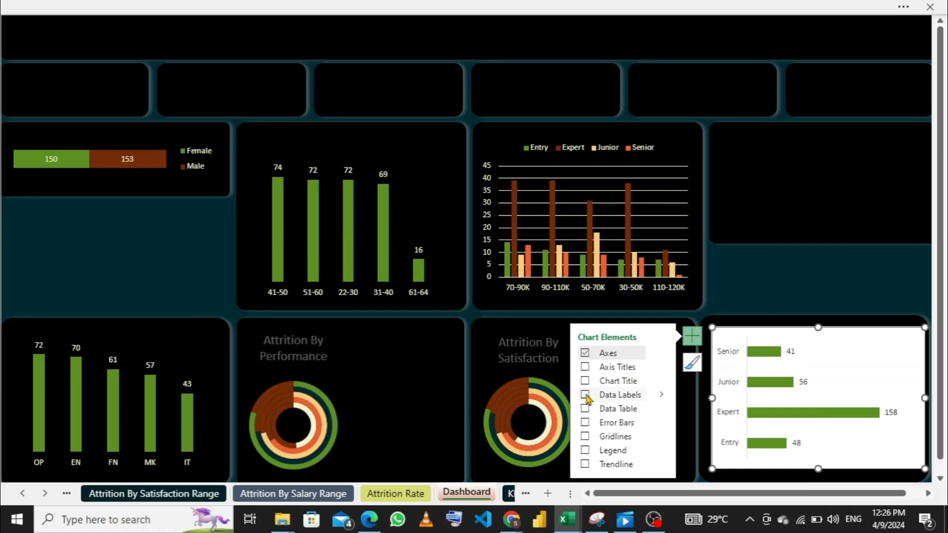
# - Set the YOS chart area to No Fill and No Outline so the black panel shows through
pyautogui.rightClick(854, 346)
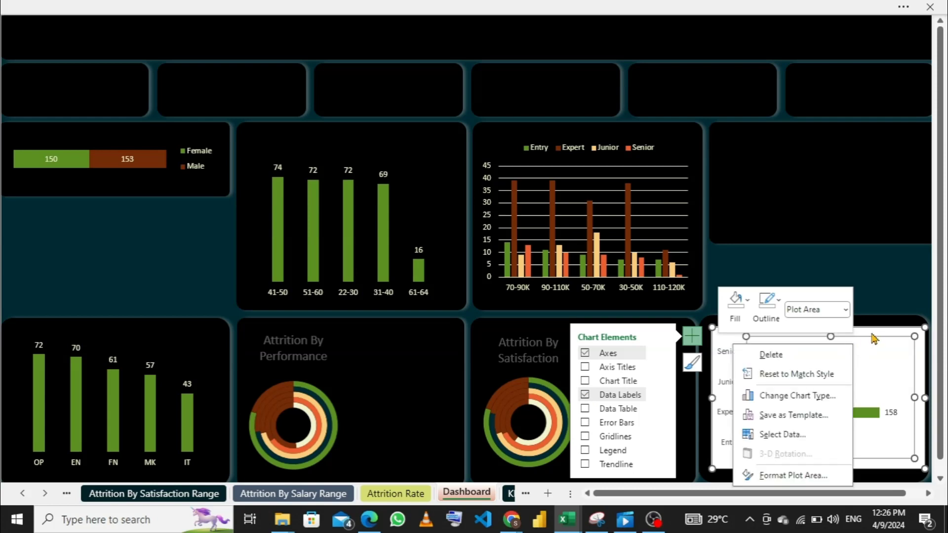
pyautogui.click(875, 338)
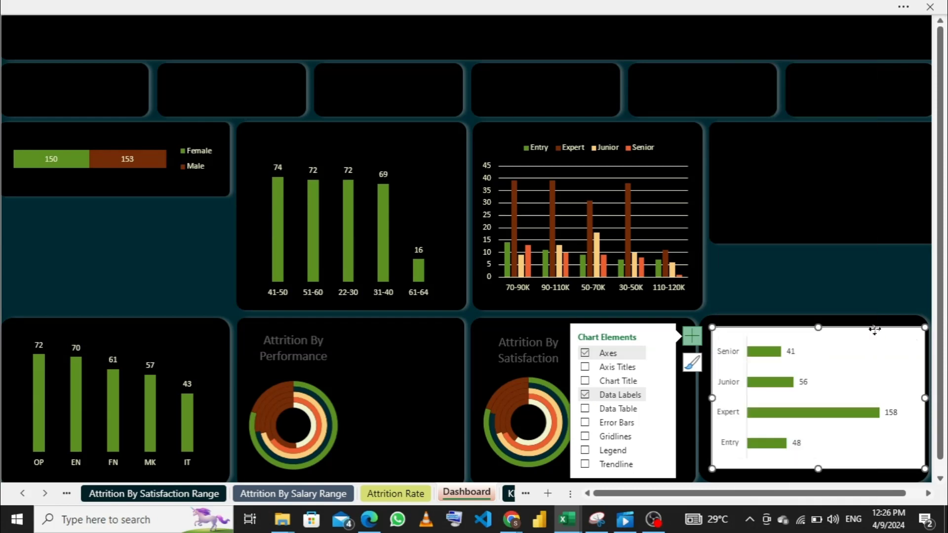
pyautogui.rightClick(889, 331)
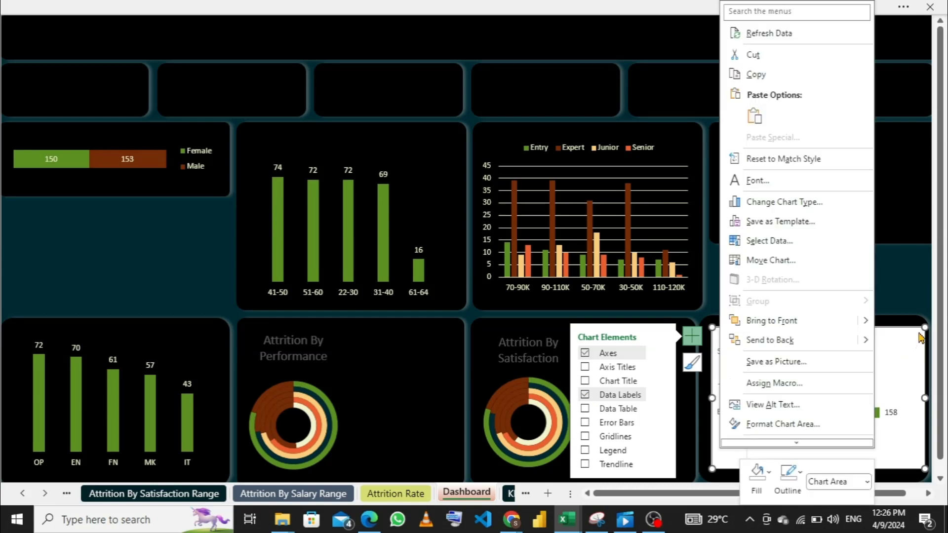
pyautogui.click(905, 345)
pyautogui.rightClick(905, 345)
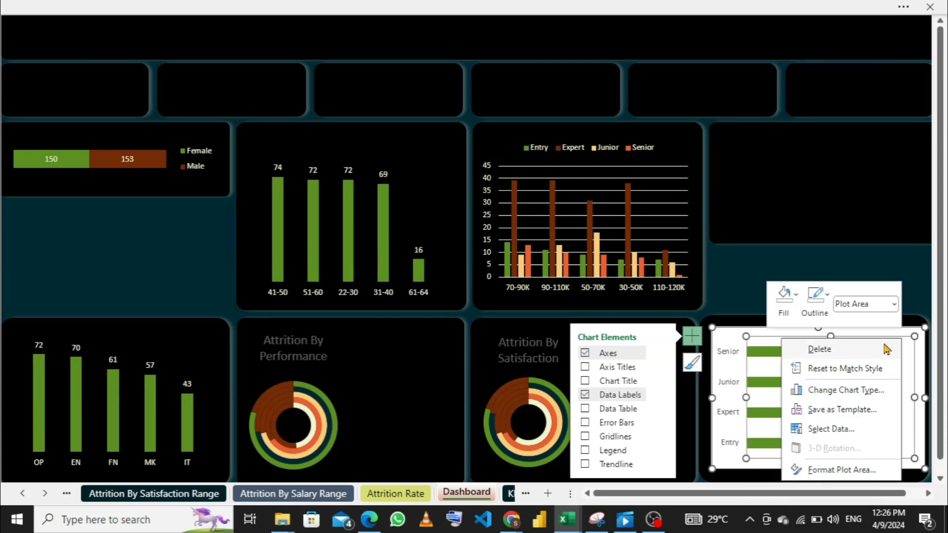
pyautogui.click(920, 354)
pyautogui.rightClick(921, 355)
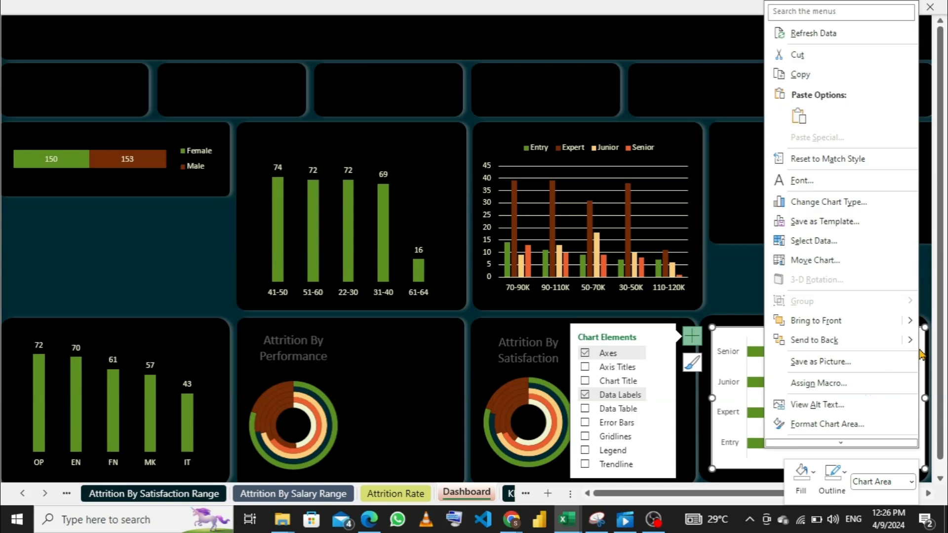
pyautogui.click(810, 481)
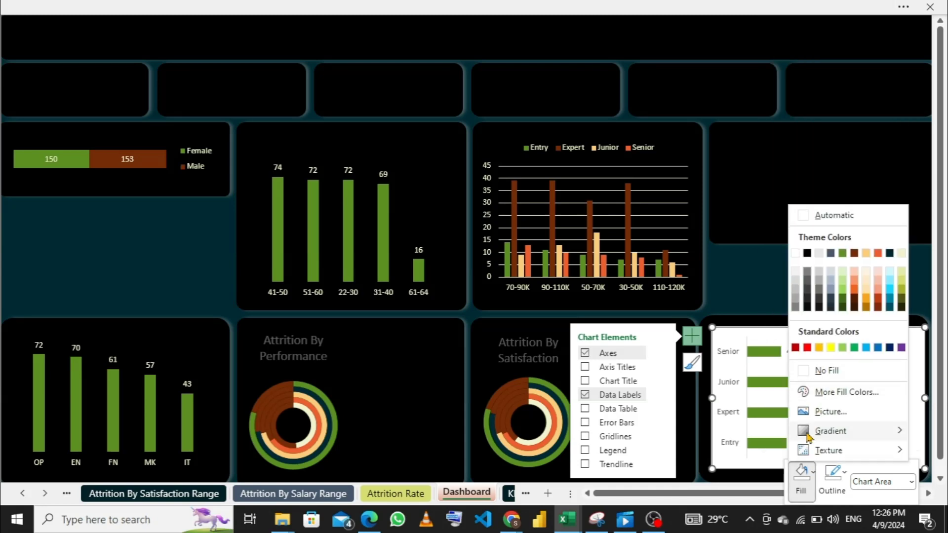
pyautogui.click(823, 371)
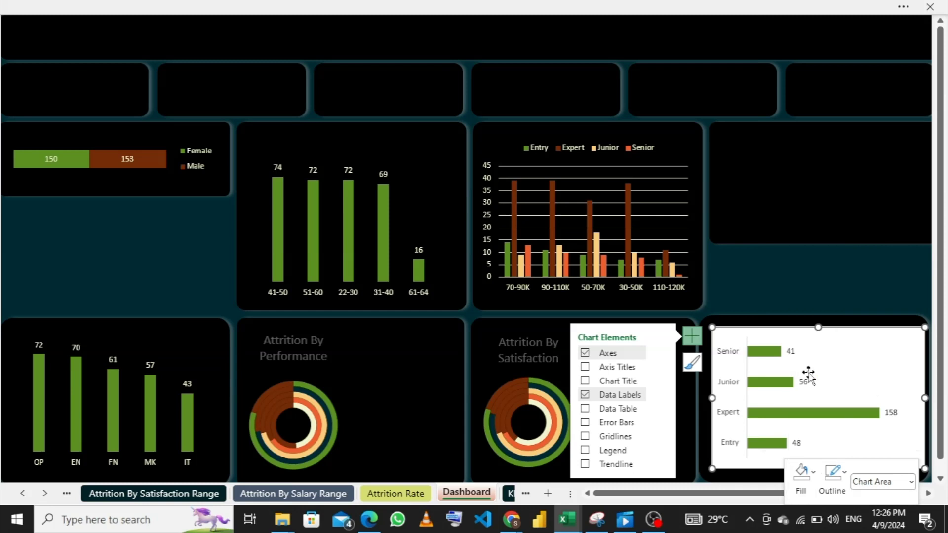
pyautogui.click(843, 479)
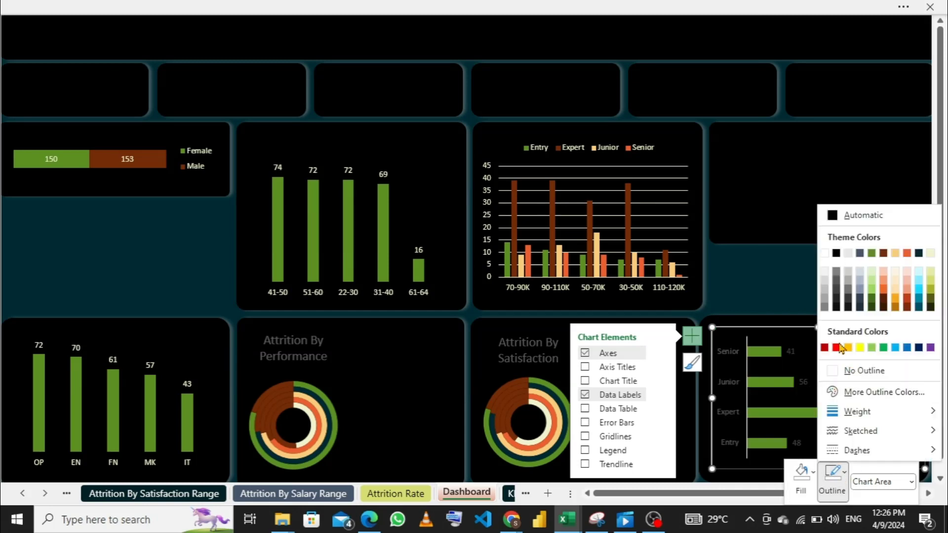
pyautogui.click(831, 375)
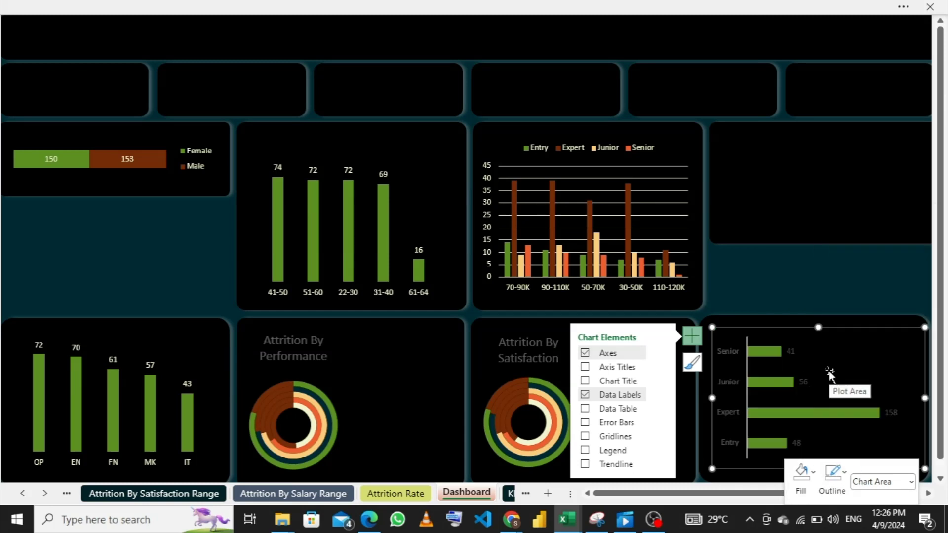
# - Change the font color of the YOS chart's category axis labels to the pale cream theme color
pyautogui.click(729, 354)
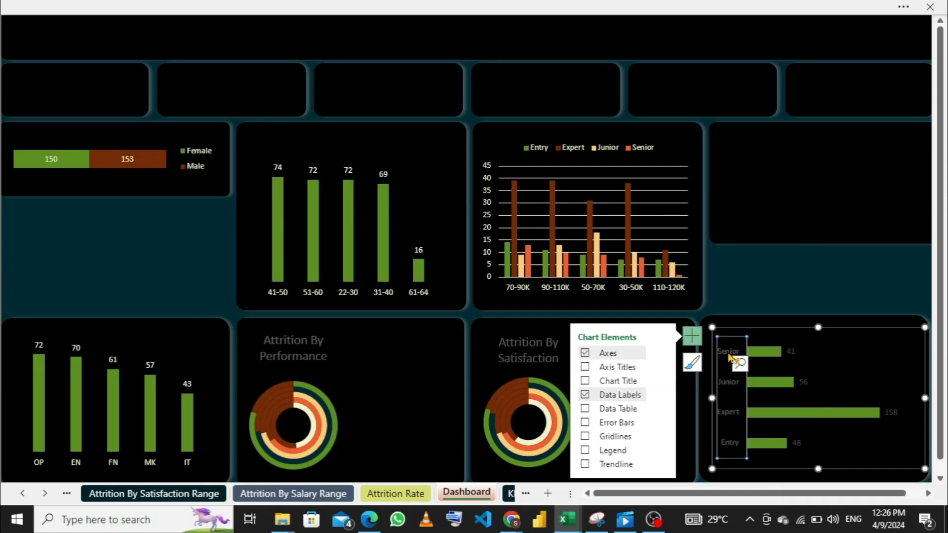
pyautogui.rightClick(729, 355)
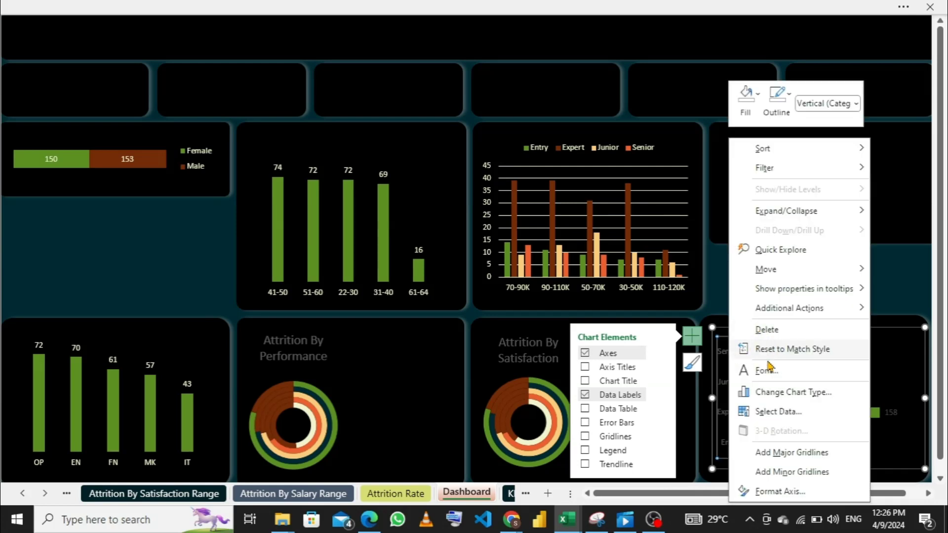
pyautogui.click(769, 372)
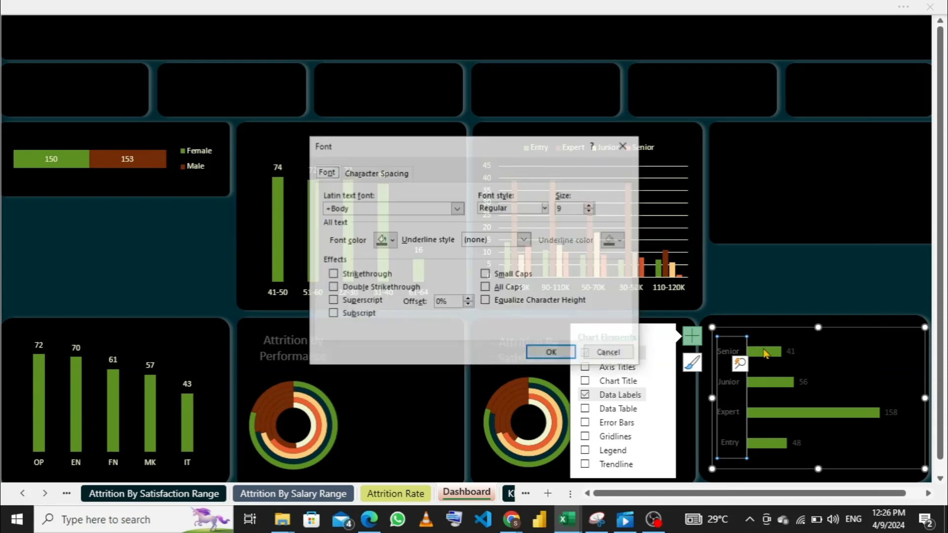
pyautogui.click(394, 241)
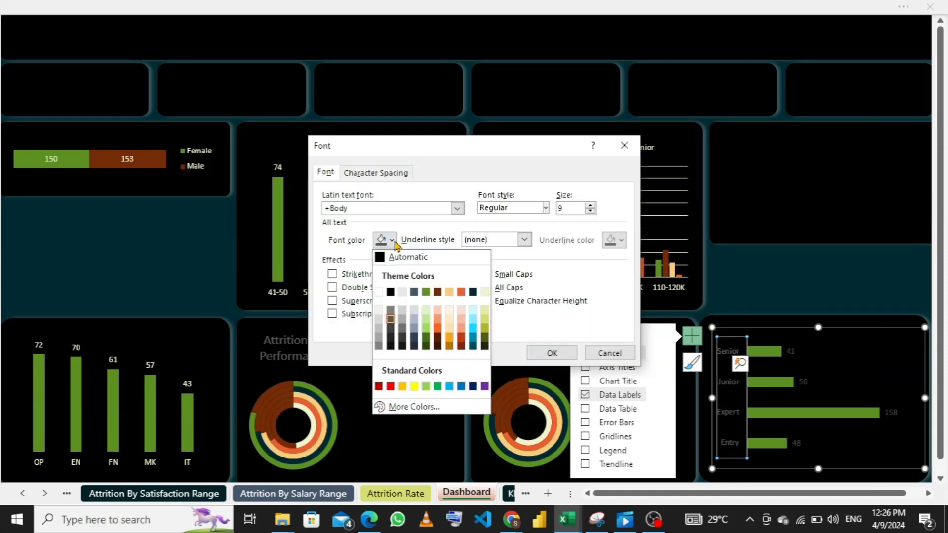
pyautogui.click(485, 297)
pyautogui.click(545, 353)
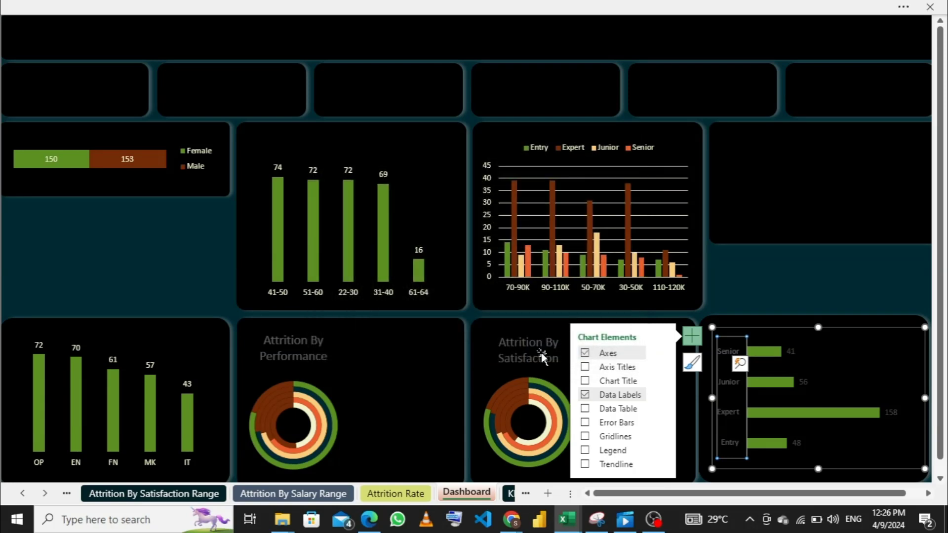
# - Change the font color of the YOS chart's data labels to the pale cream theme color
pyautogui.click(792, 353)
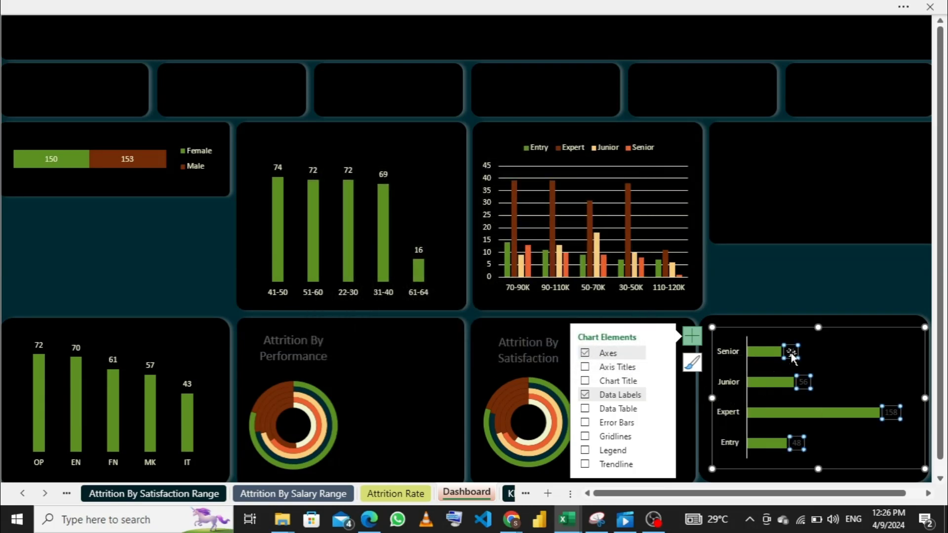
pyautogui.rightClick(791, 355)
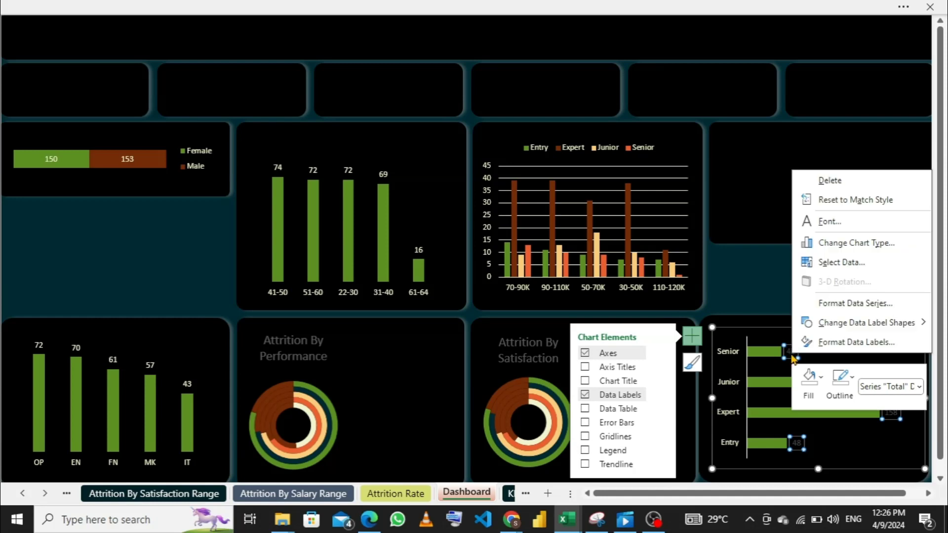
pyautogui.click(834, 222)
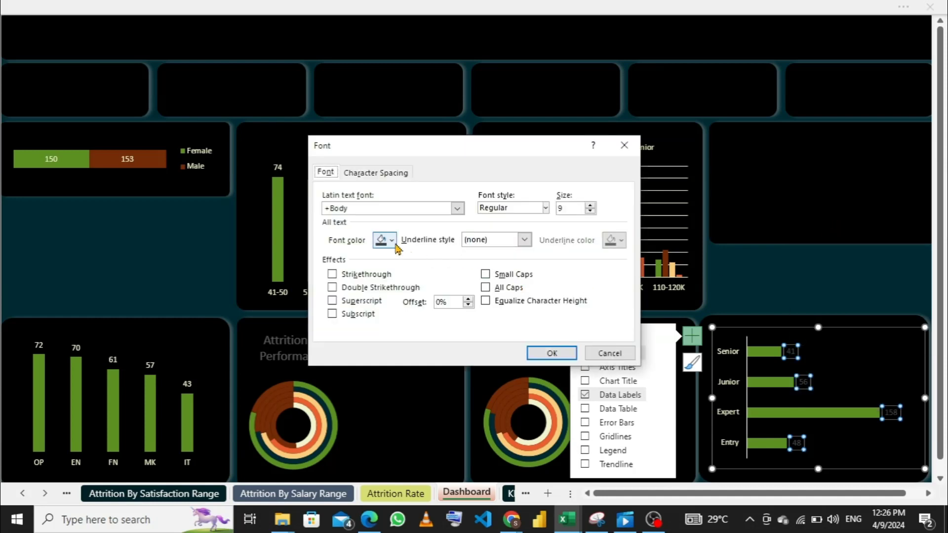
pyautogui.click(395, 245)
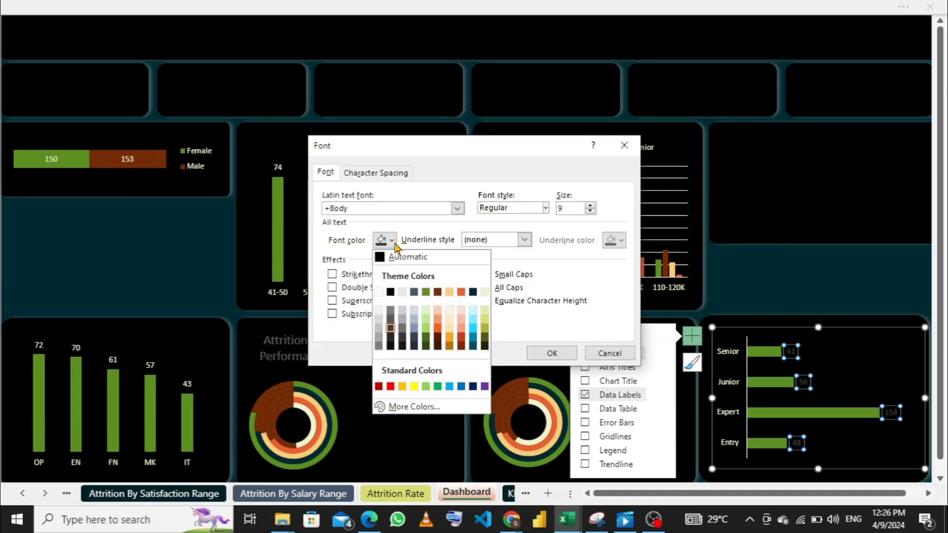
pyautogui.click(488, 296)
pyautogui.click(544, 351)
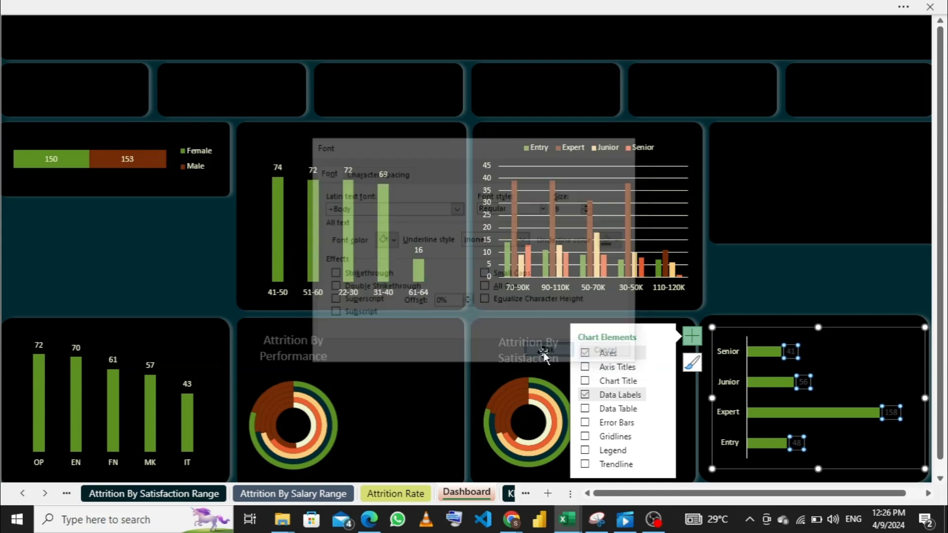
pyautogui.click(769, 189)
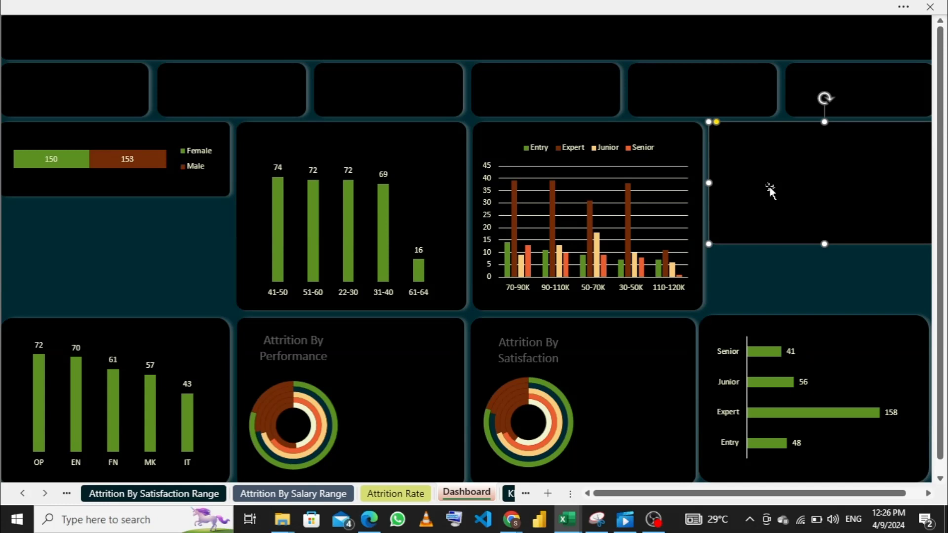
# - Remove the line of the YOS chart's vertical category axis by setting it to No Outline
pyautogui.click(739, 374)
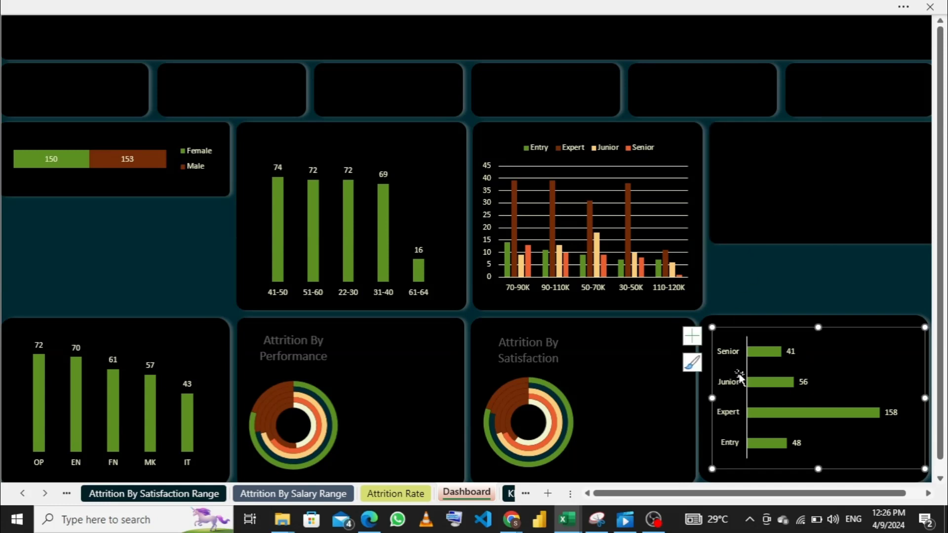
pyautogui.click(733, 366)
pyautogui.rightClick(733, 365)
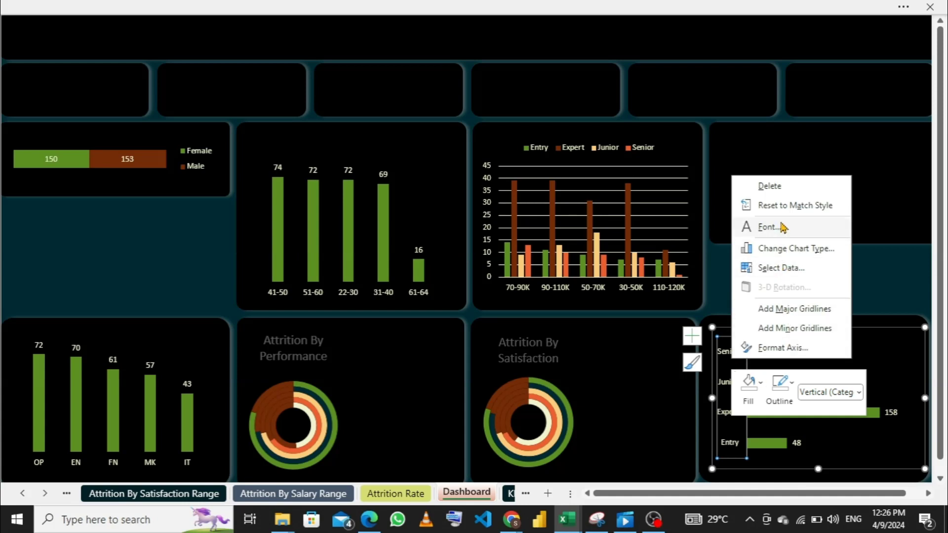
pyautogui.click(781, 382)
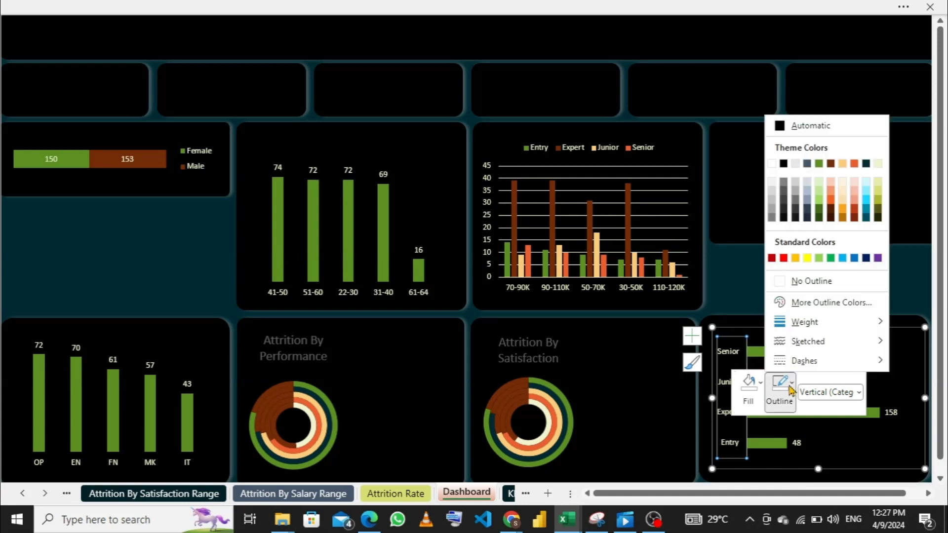
pyautogui.click(783, 283)
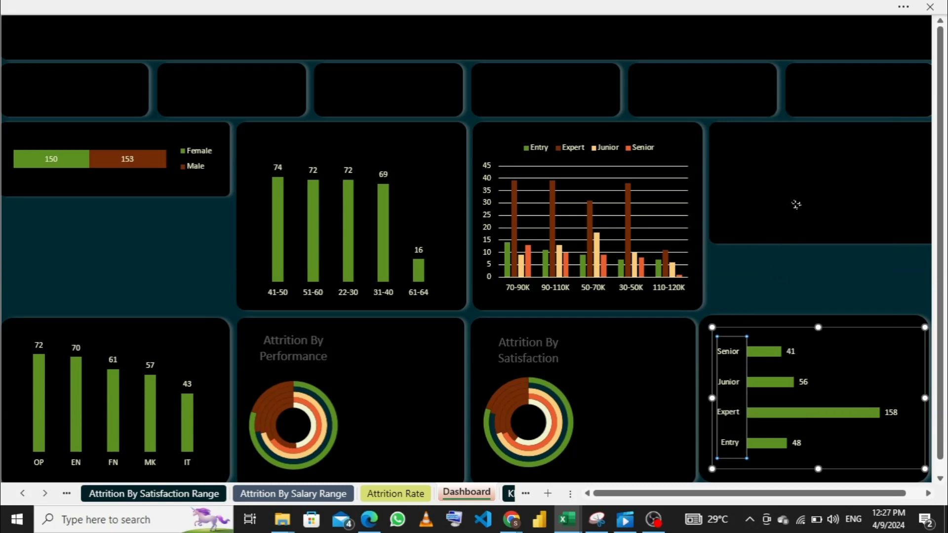
pyautogui.click(795, 207)
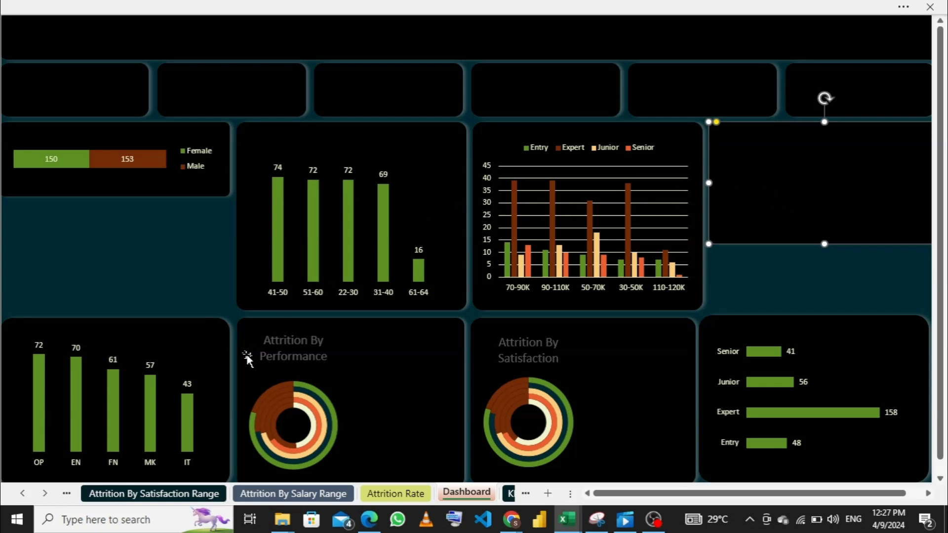
# - Look through the satisfaction, performance and salary range attrition sheets, and return to the Dashboard sheet
pyautogui.click(179, 494)
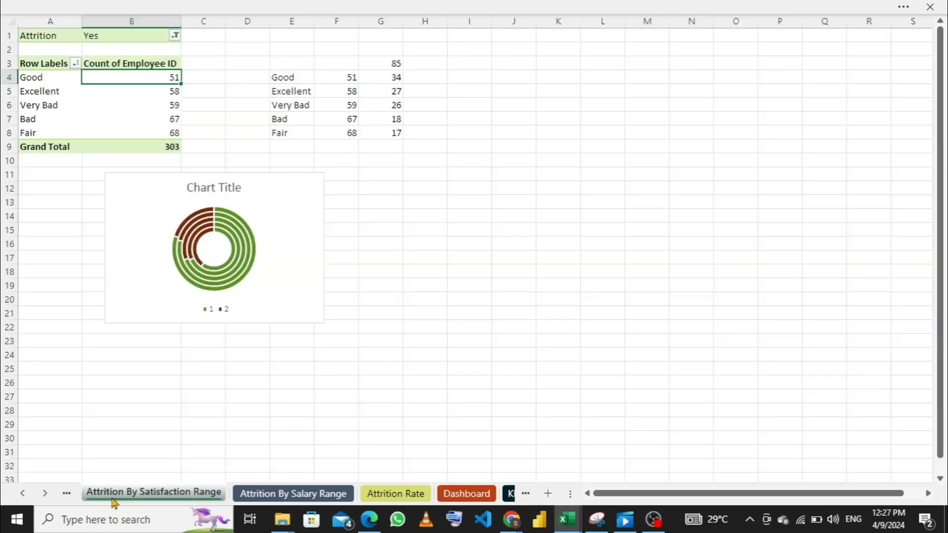
pyautogui.click(67, 493)
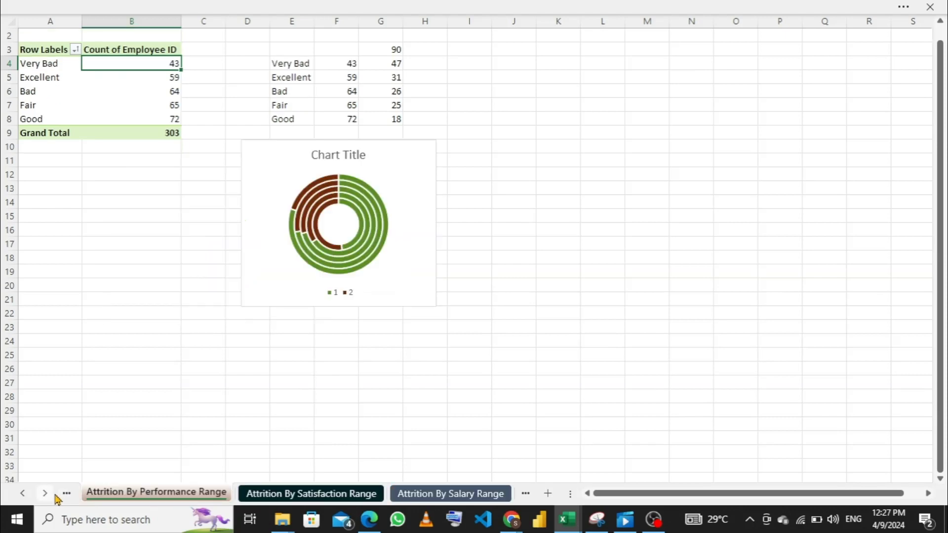
pyautogui.click(435, 495)
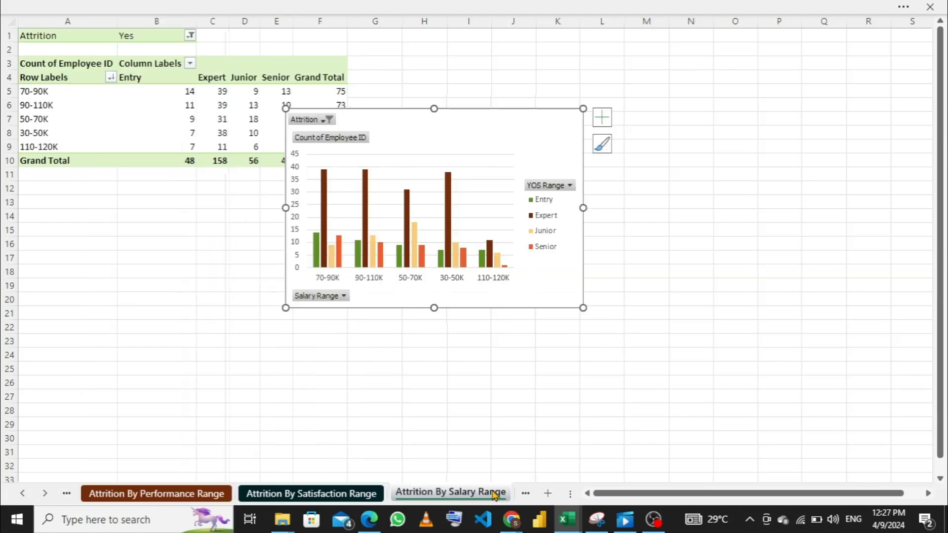
pyautogui.click(525, 496)
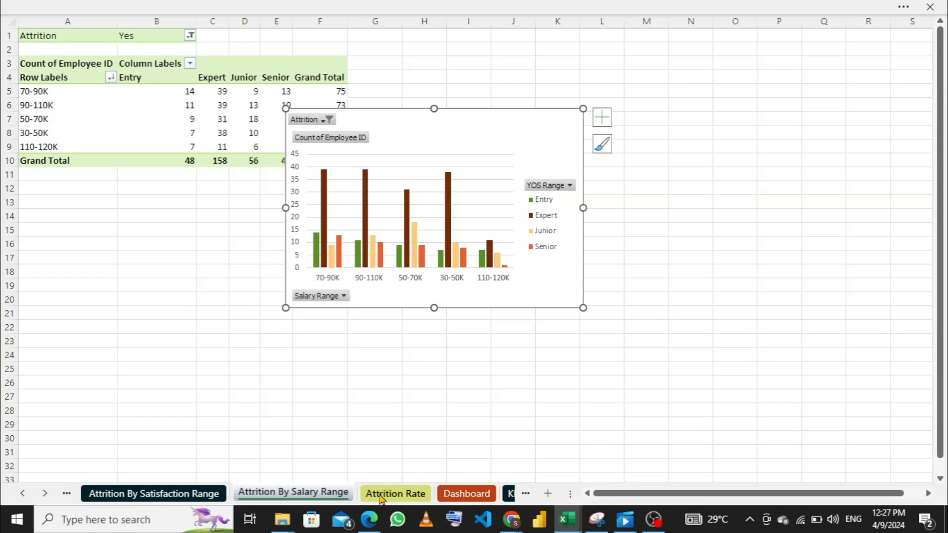
pyautogui.click(466, 494)
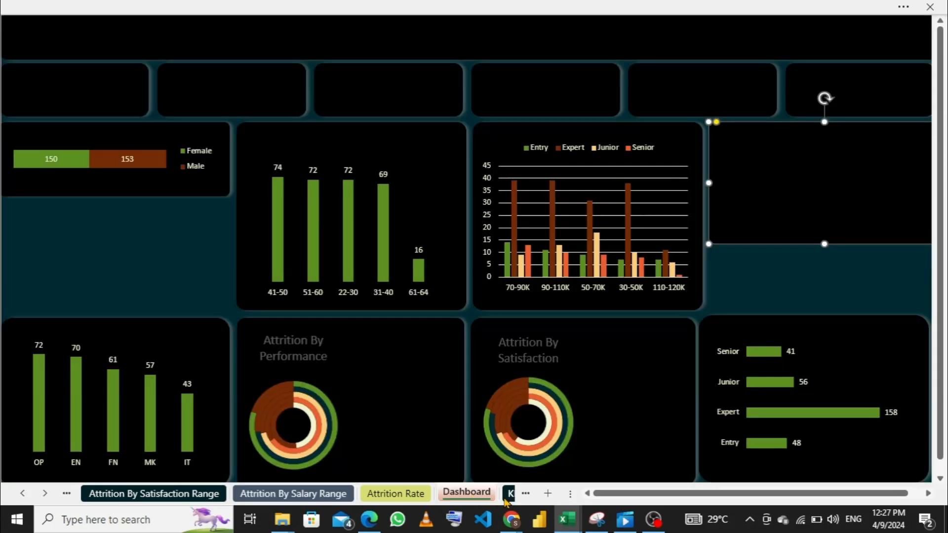
# - Create a PivotTable from the attrition_dataset table on a new worksheet, adding the data to the Data Model
pyautogui.click(509, 495)
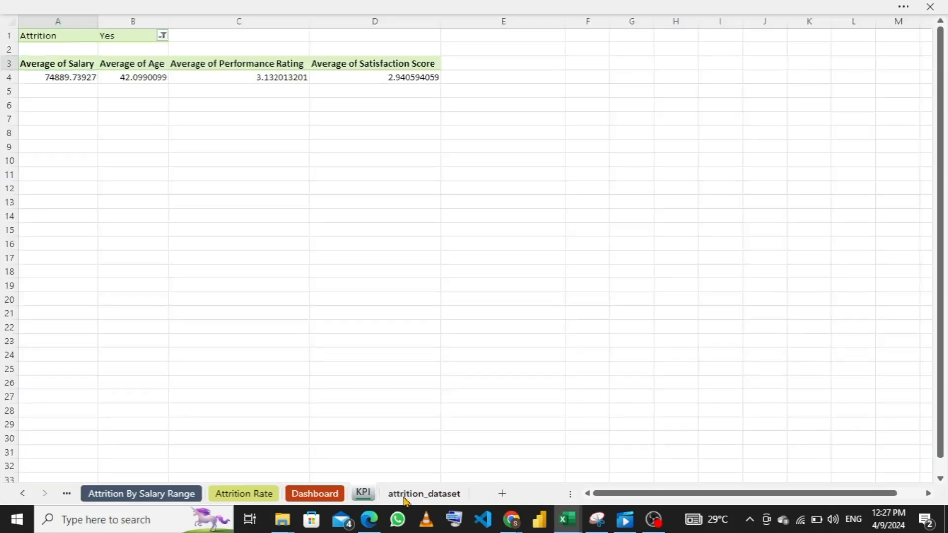
pyautogui.click(406, 497)
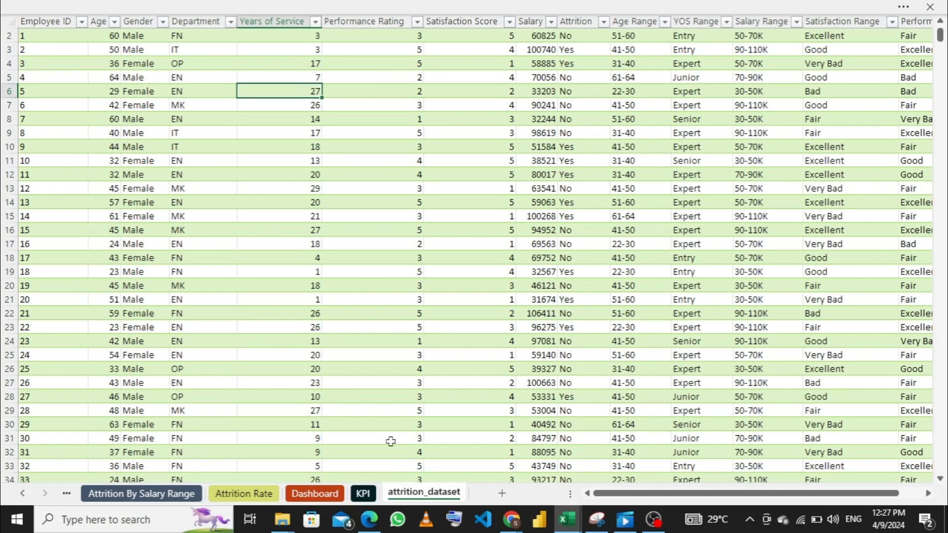
pyautogui.click(428, 8)
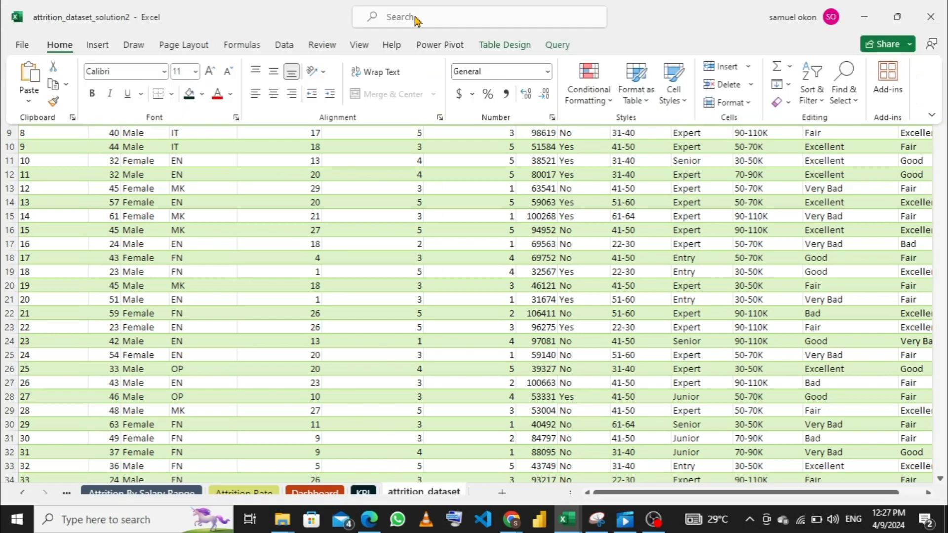
pyautogui.click(97, 46)
pyautogui.click(35, 92)
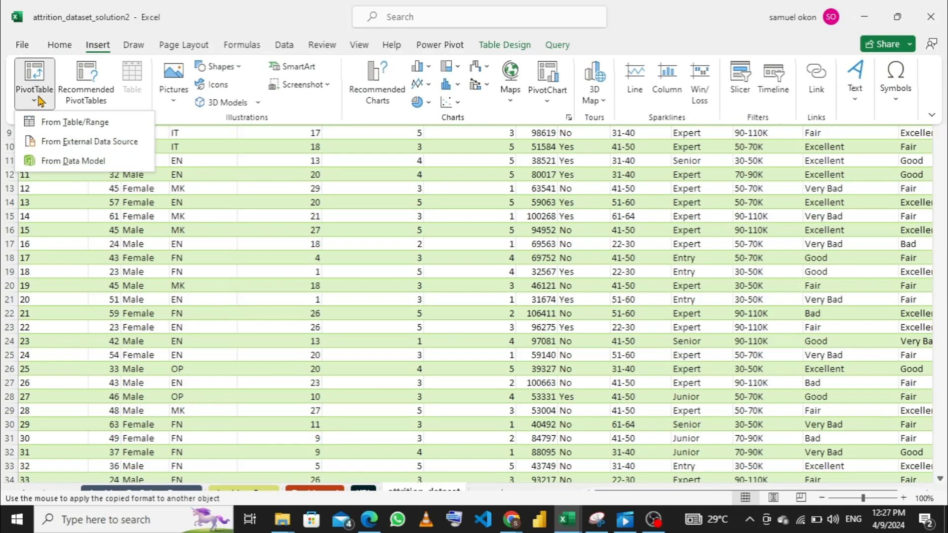
pyautogui.click(76, 126)
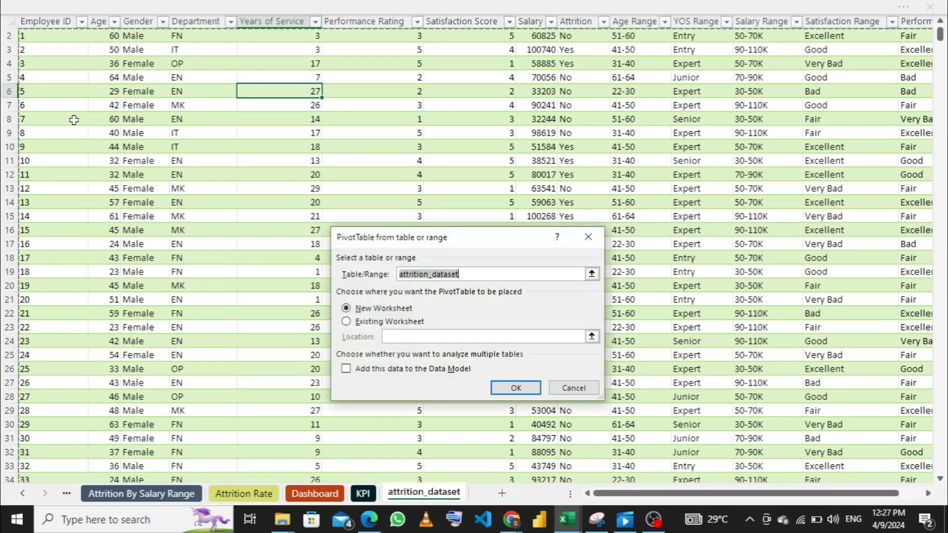
pyautogui.click(346, 370)
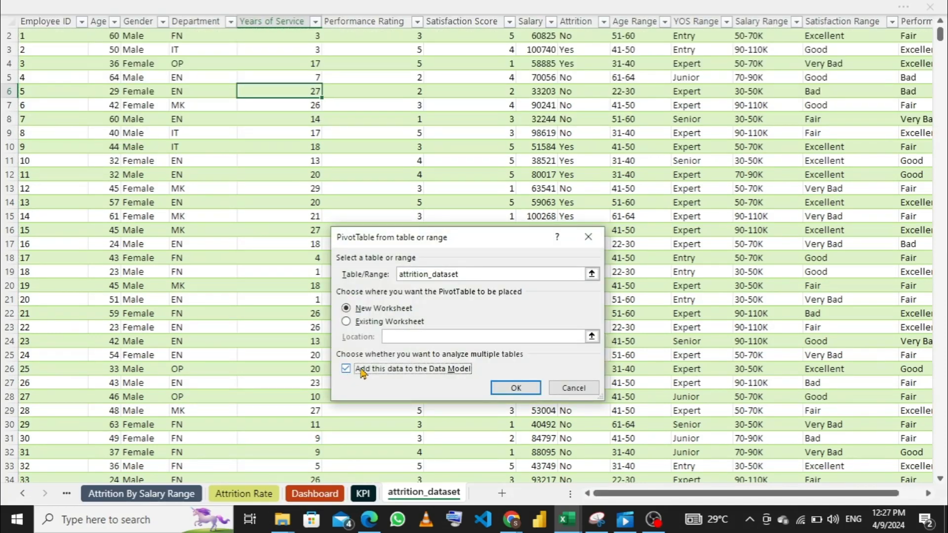
pyautogui.click(512, 388)
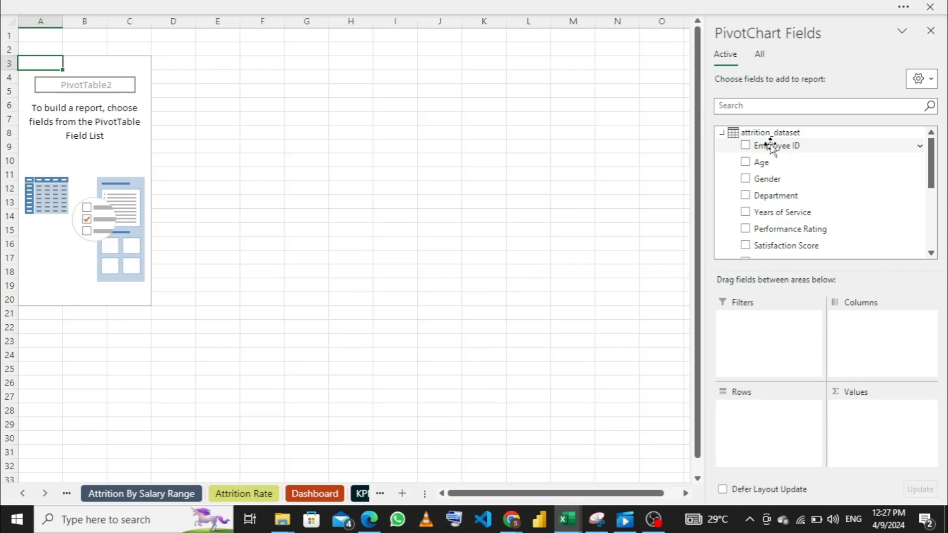
# - Add Employee ID to the PivotTable's values as a count and Age to its rows
pyautogui.moveTo(773, 148); pyautogui.dragTo(876, 425)
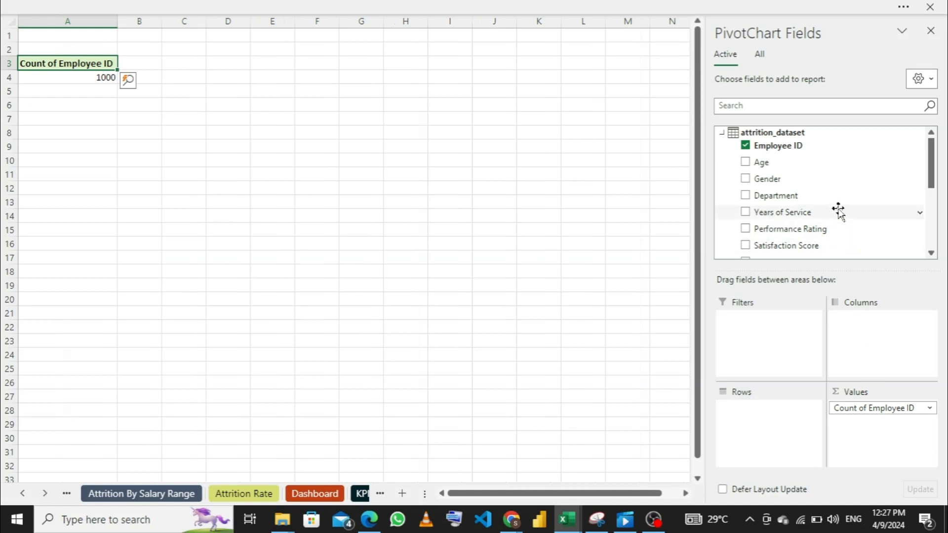
pyautogui.scroll(-2, 832, 196)
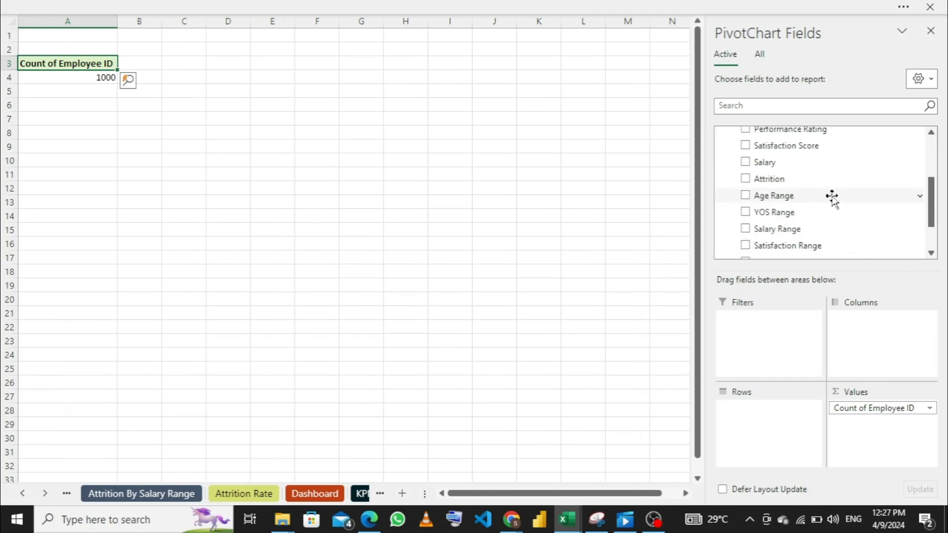
pyautogui.scroll(3, 832, 196)
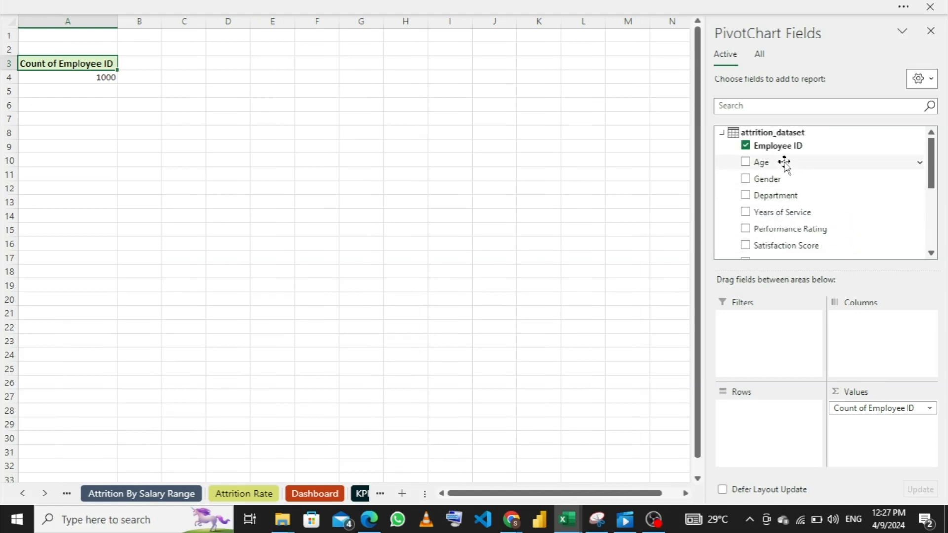
pyautogui.moveTo(783, 163); pyautogui.dragTo(746, 433)
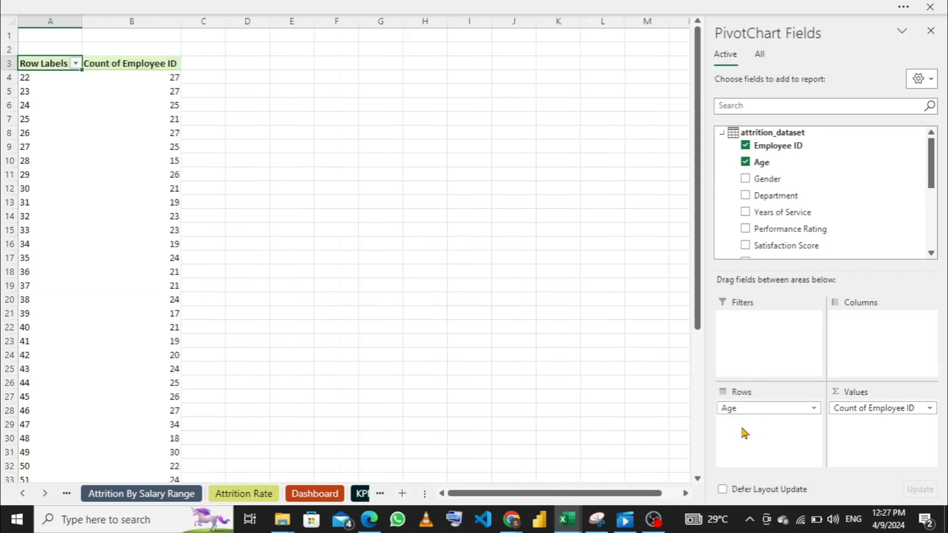
# - Insert a line PivotChart from the employee count by age PivotTable
pyautogui.click(64, 141)
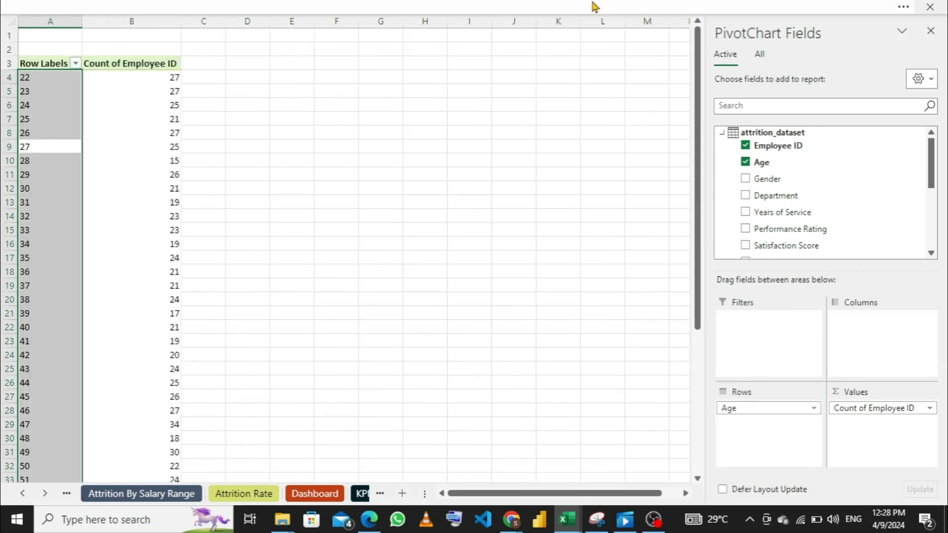
pyautogui.click(595, 7)
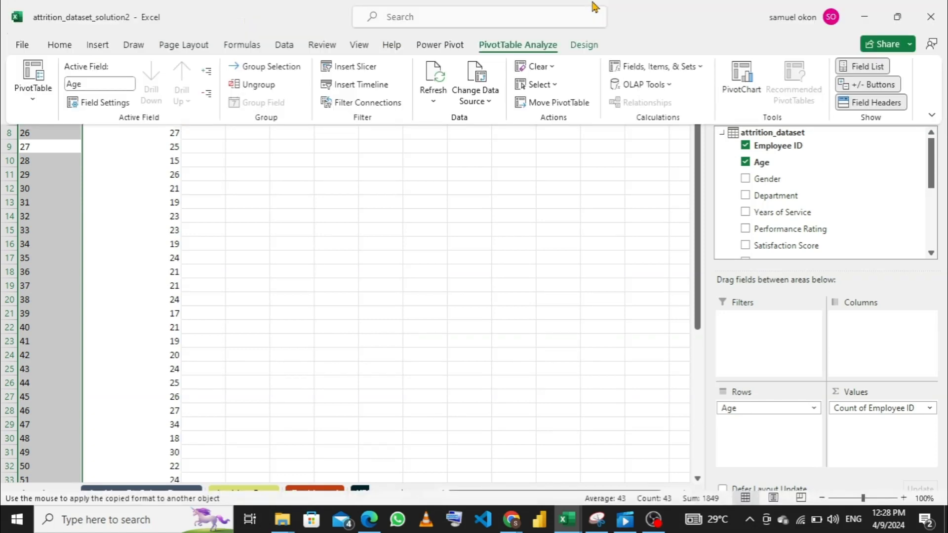
pyautogui.click(729, 93)
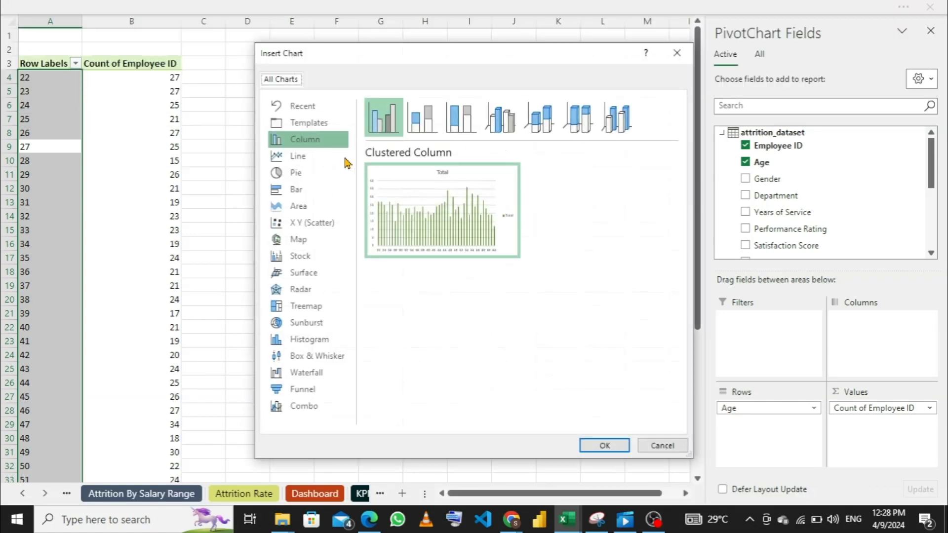
pyautogui.click(303, 156)
pyautogui.click(603, 445)
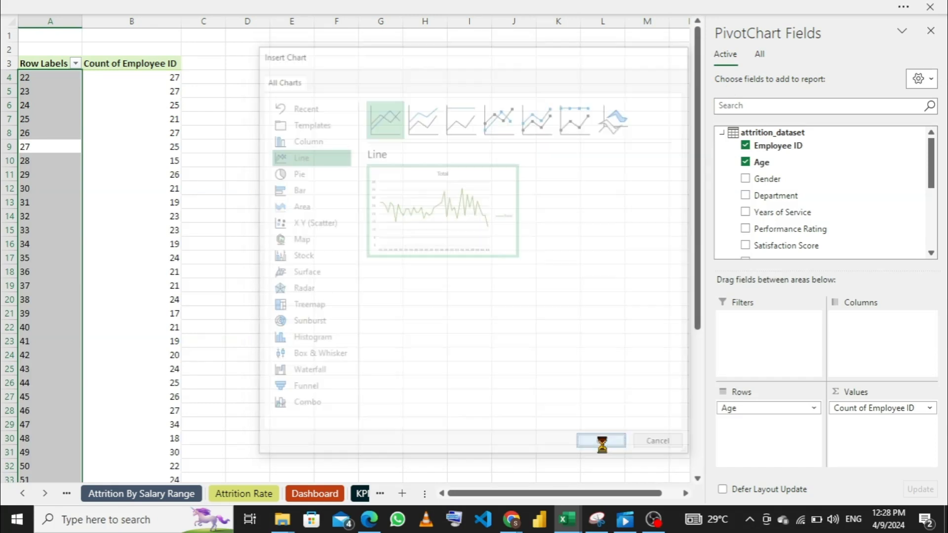
pyautogui.click(319, 498)
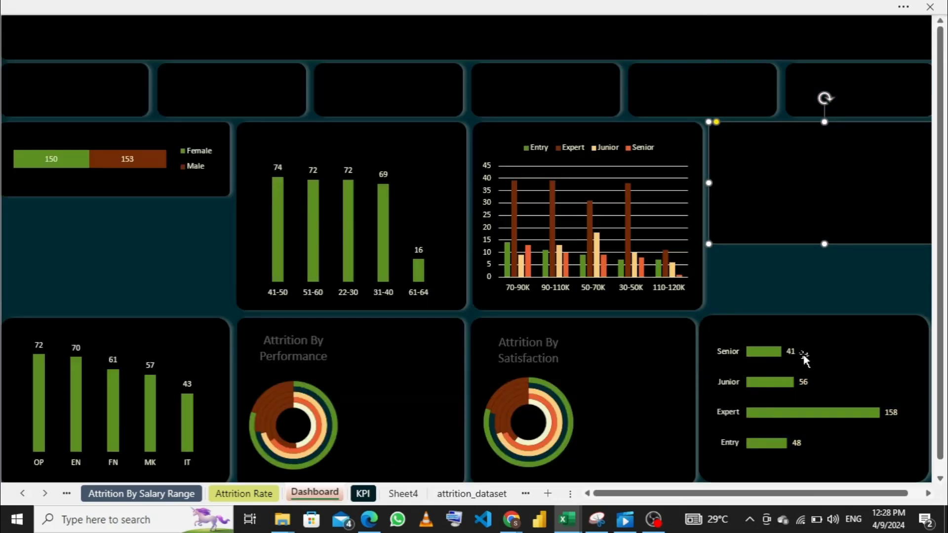
pyautogui.click(828, 216)
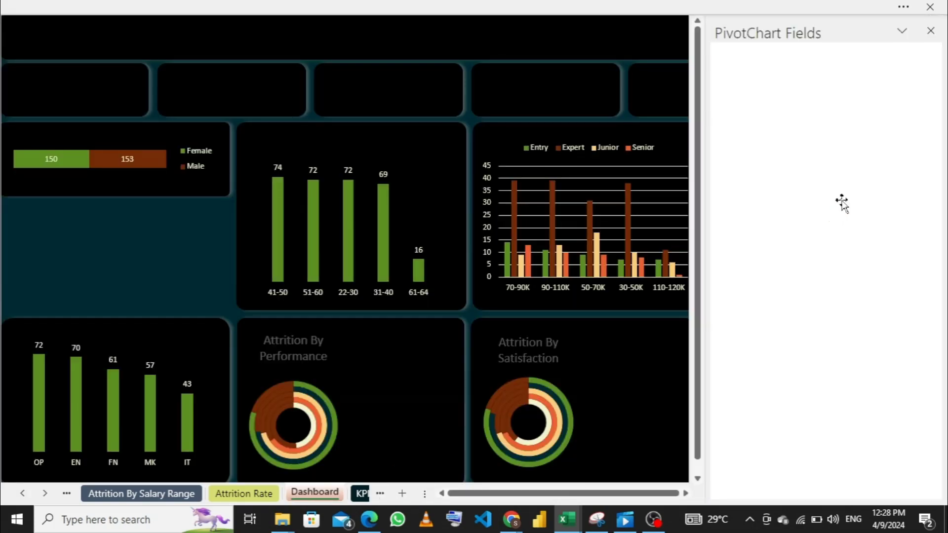
pyautogui.click(931, 30)
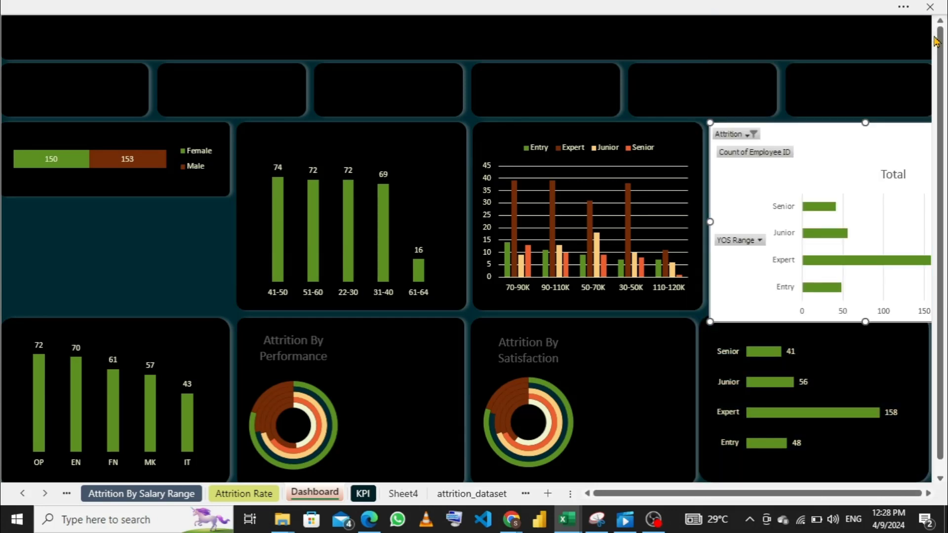
pyautogui.press('Delete')
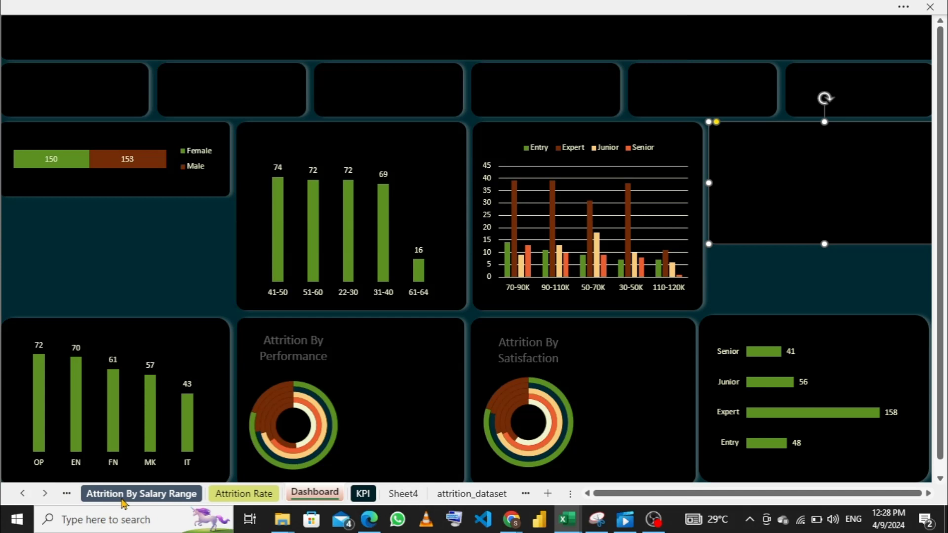
# - Rename the sheet holding the age PivotTable and line chart as Attrition by Age
pyautogui.click(408, 495)
pyautogui.write('A')
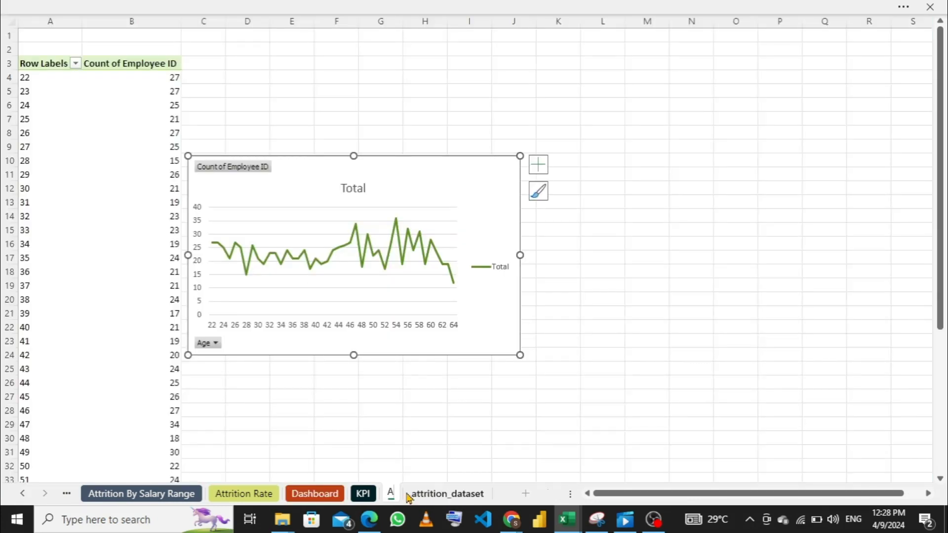
pyautogui.write('g')
pyautogui.press('BackSpace')
pyautogui.write('tt')
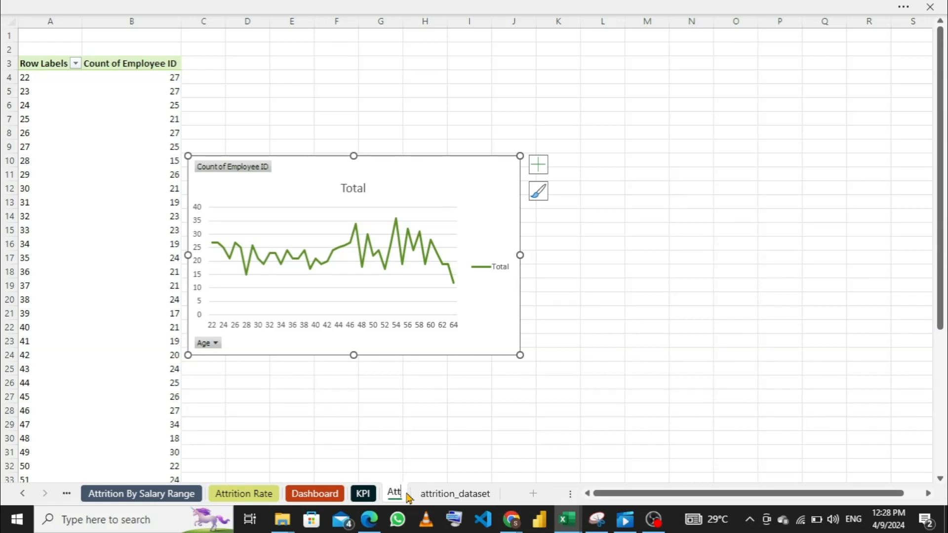
pyautogui.write('ritio')
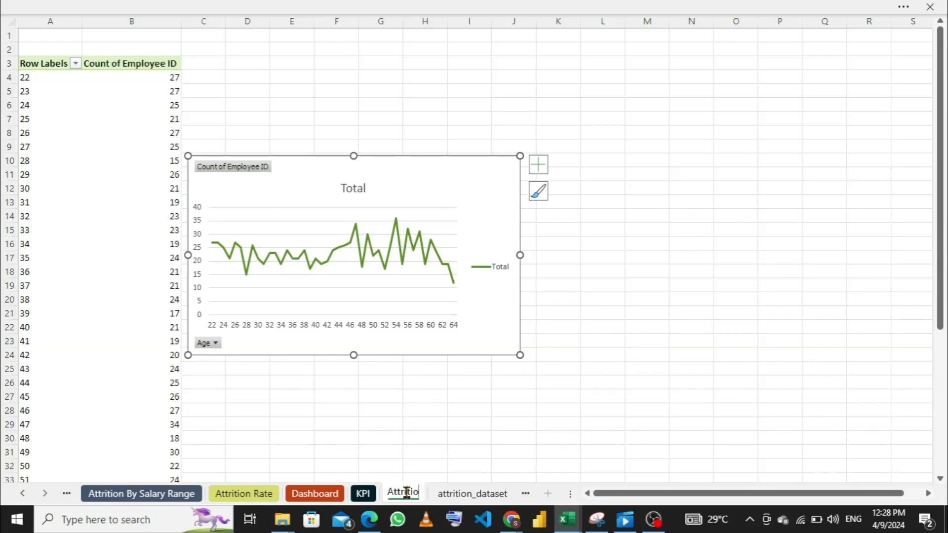
pyautogui.write('n by A')
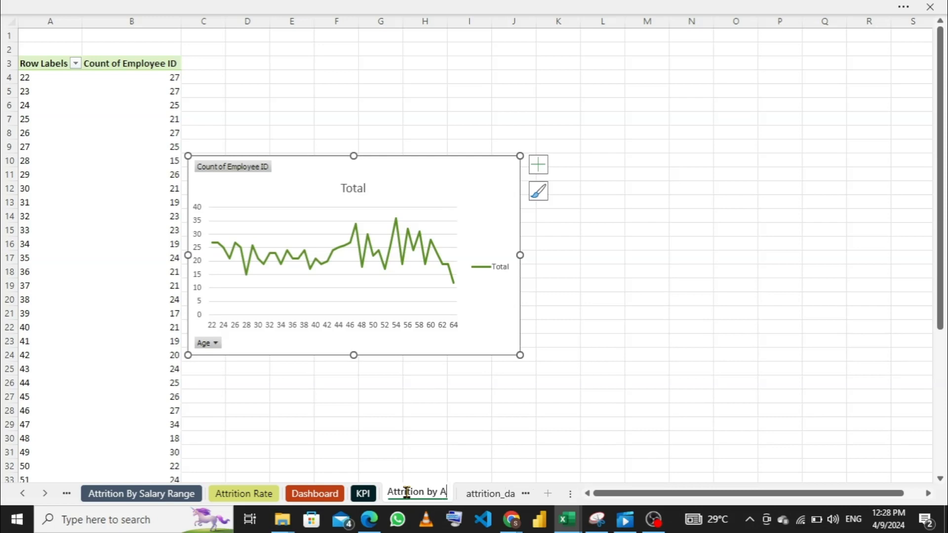
pyautogui.write('ge')
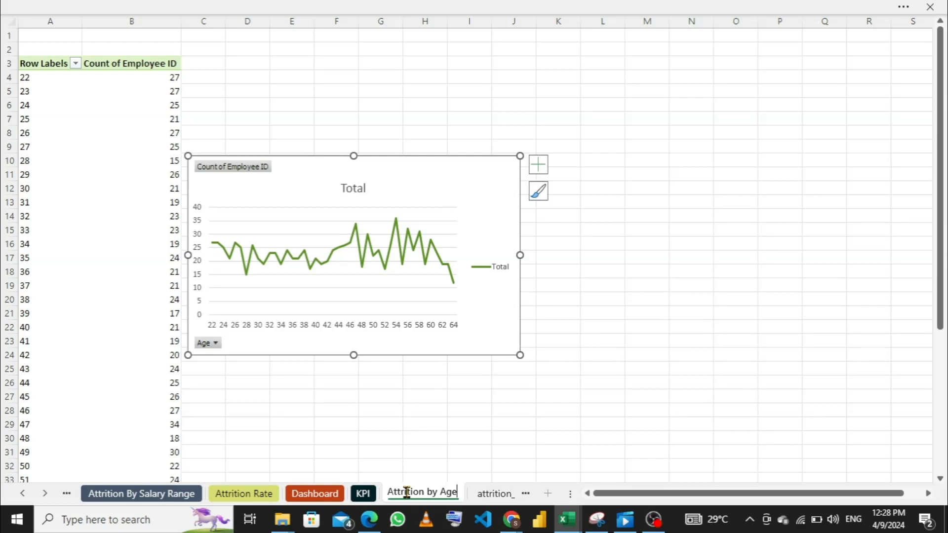
pyautogui.press('Return')
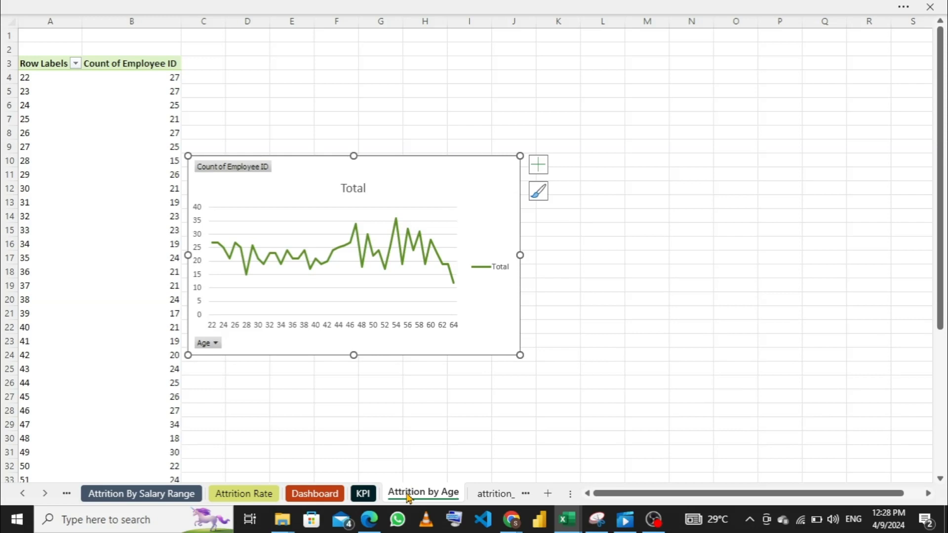
# - Set the Attrition by Age sheet's tab color to a dark green theme shade
pyautogui.rightClick(408, 496)
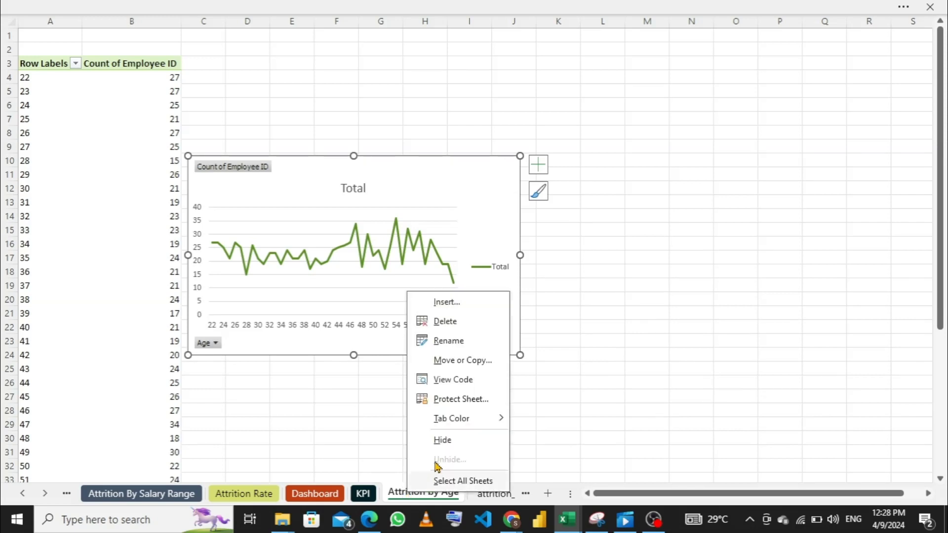
pyautogui.moveTo(485, 418)
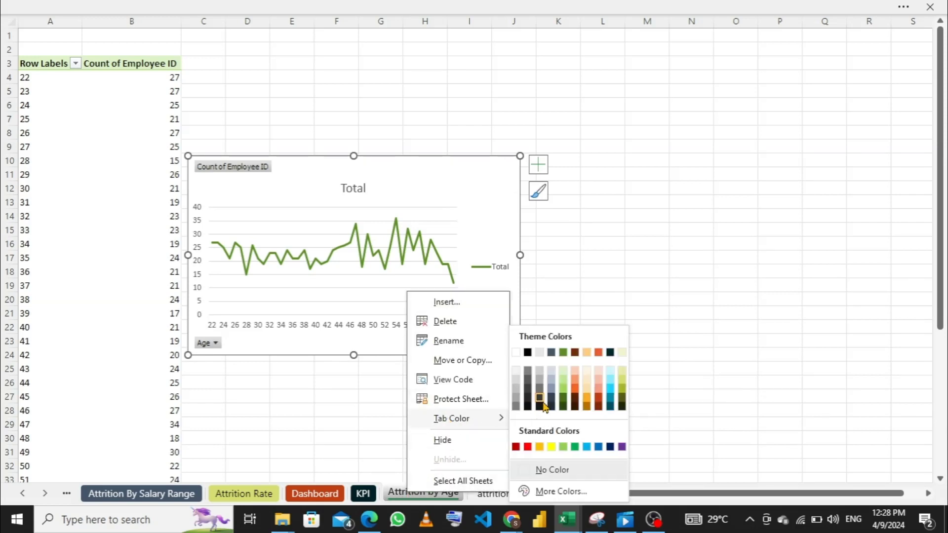
pyautogui.click(562, 395)
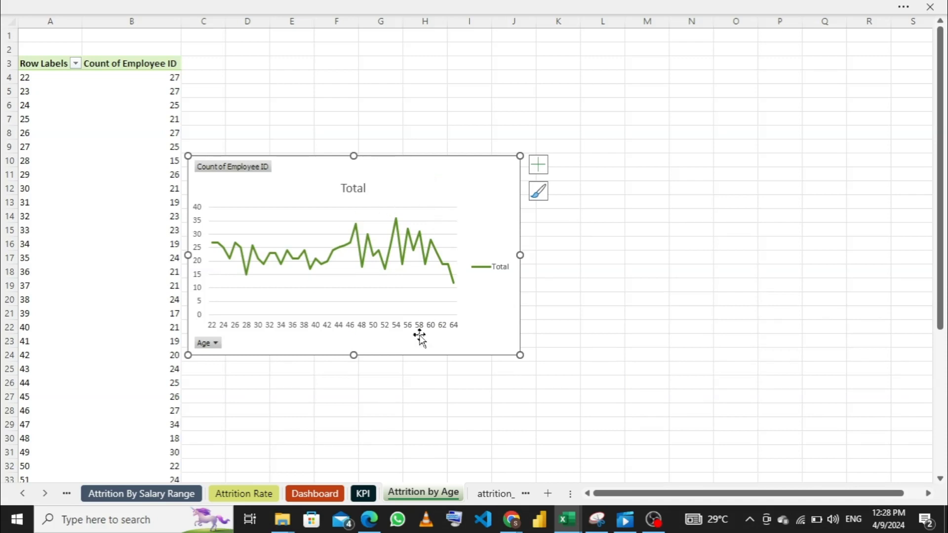
# - Copy the age line chart into the empty panel beside the salary range chart on the Dashboard sheet
pyautogui.click(311, 516)
pyautogui.click(317, 500)
pyautogui.click(319, 494)
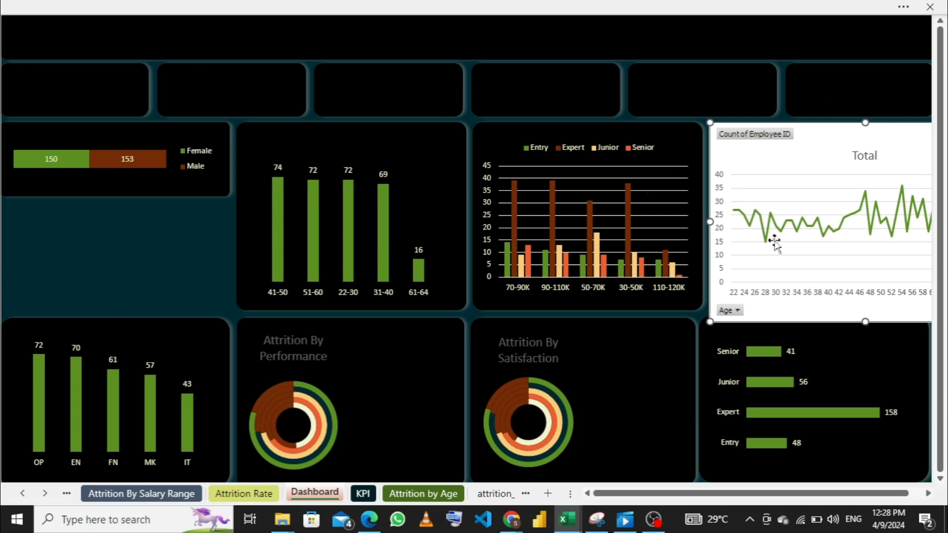
# - Delete the horizontal axis, vertical axis and gridlines of the age line chart on the Dashboard sheet
pyautogui.click(804, 296)
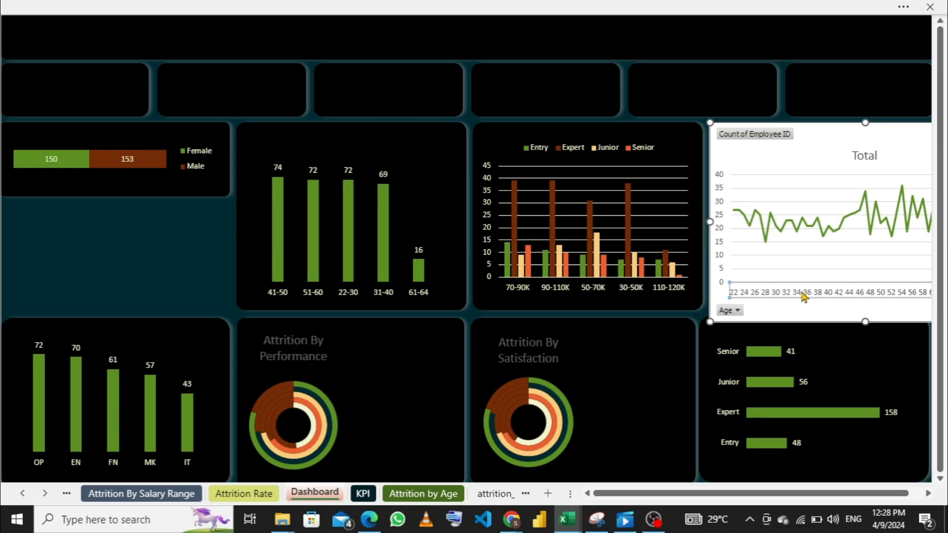
pyautogui.press('Delete')
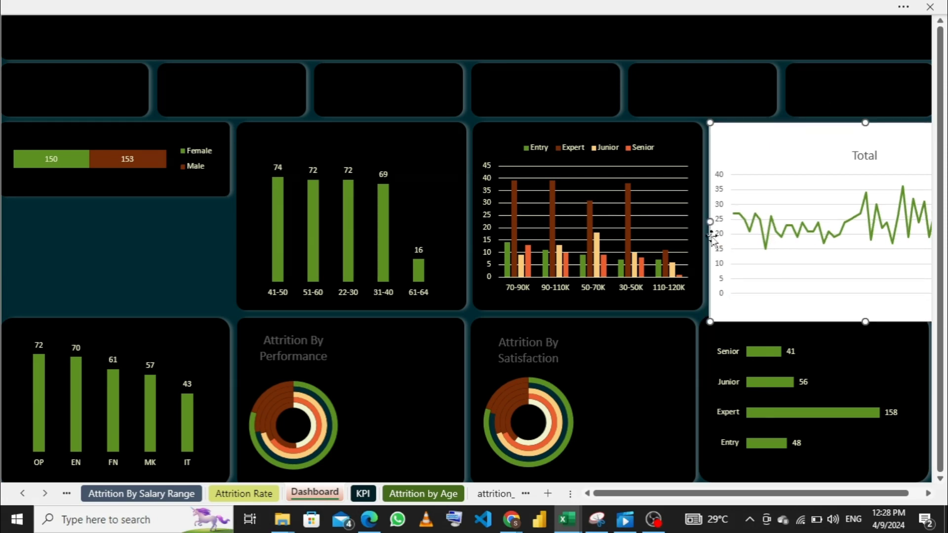
pyautogui.click(720, 251)
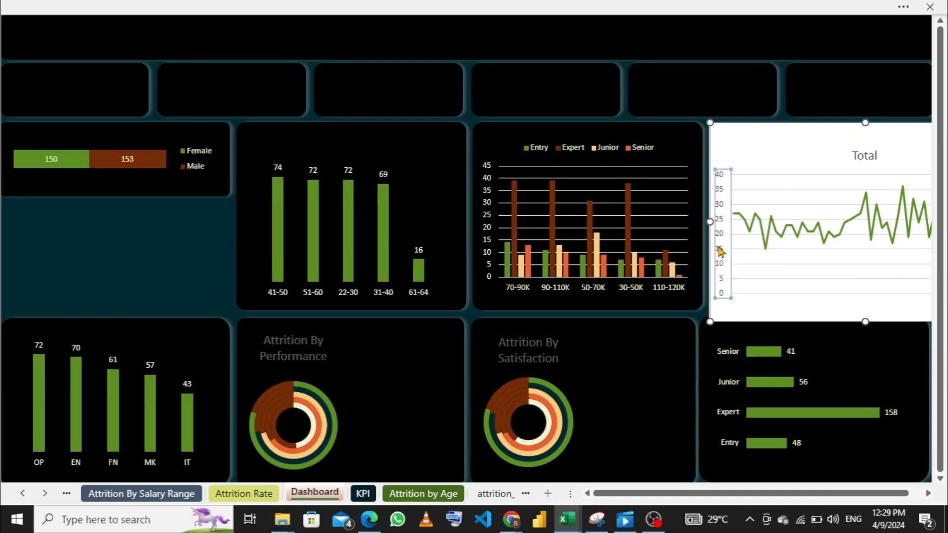
pyautogui.press('Delete')
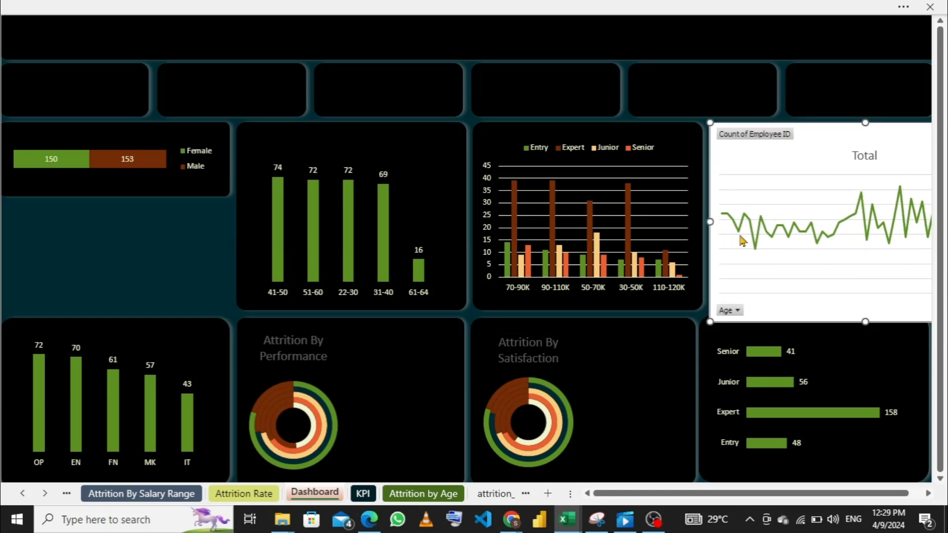
pyautogui.click(771, 209)
pyautogui.press('Delete')
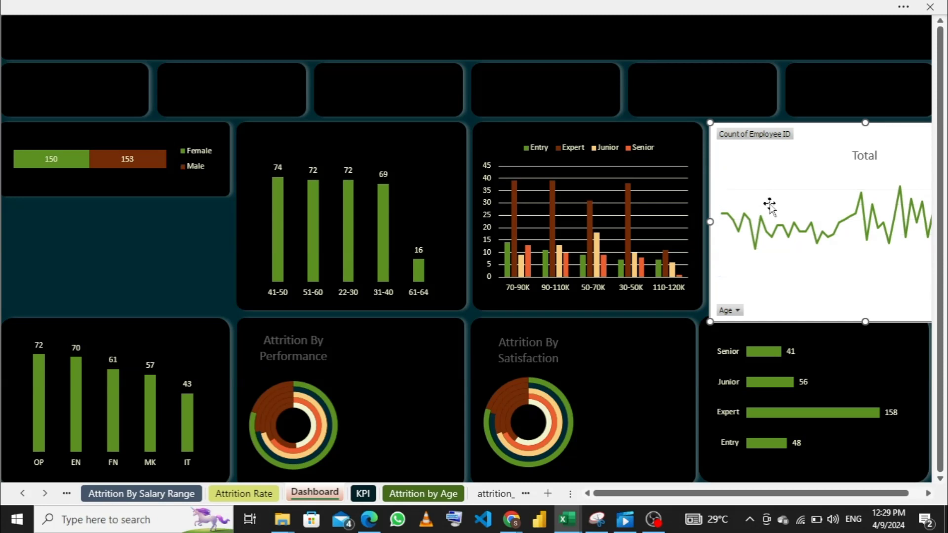
# - Hide all field buttons on the Dashboard's age line chart and delete its Total title
pyautogui.rightClick(759, 139)
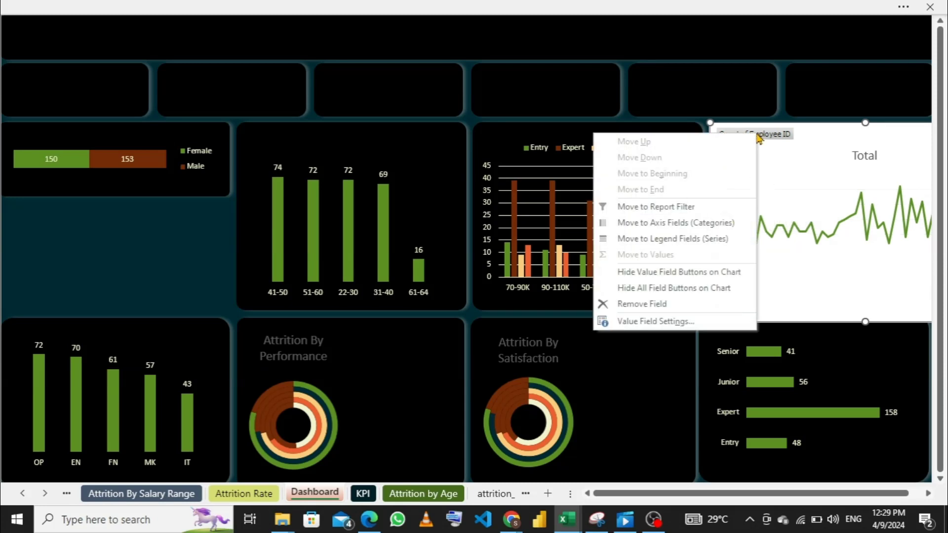
pyautogui.click(673, 288)
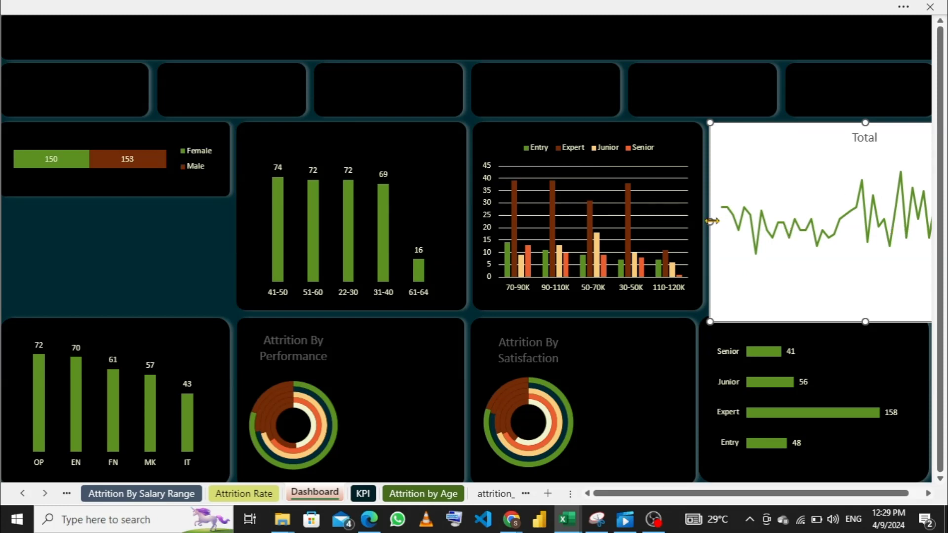
pyautogui.moveTo(711, 222); pyautogui.dragTo(751, 221)
pyautogui.click(861, 139)
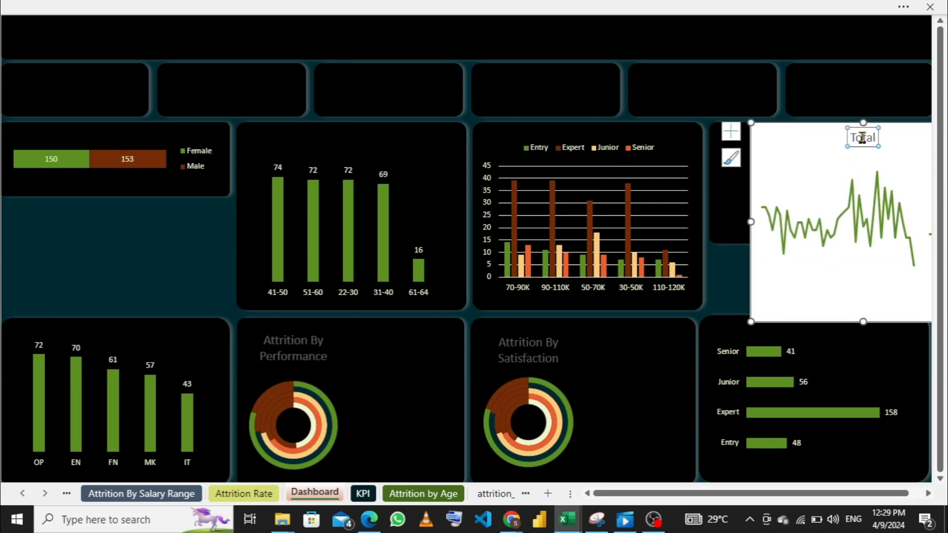
pyautogui.rightClick(861, 138)
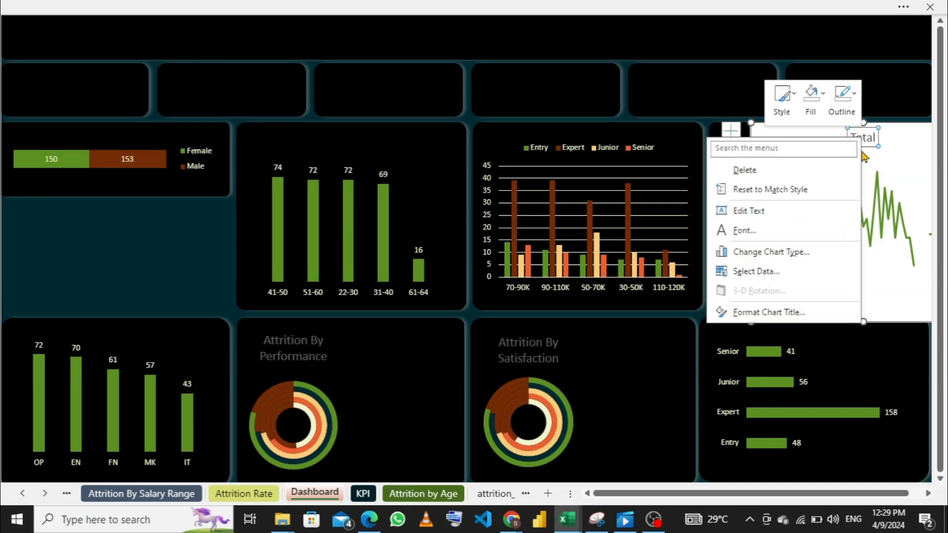
pyautogui.click(779, 177)
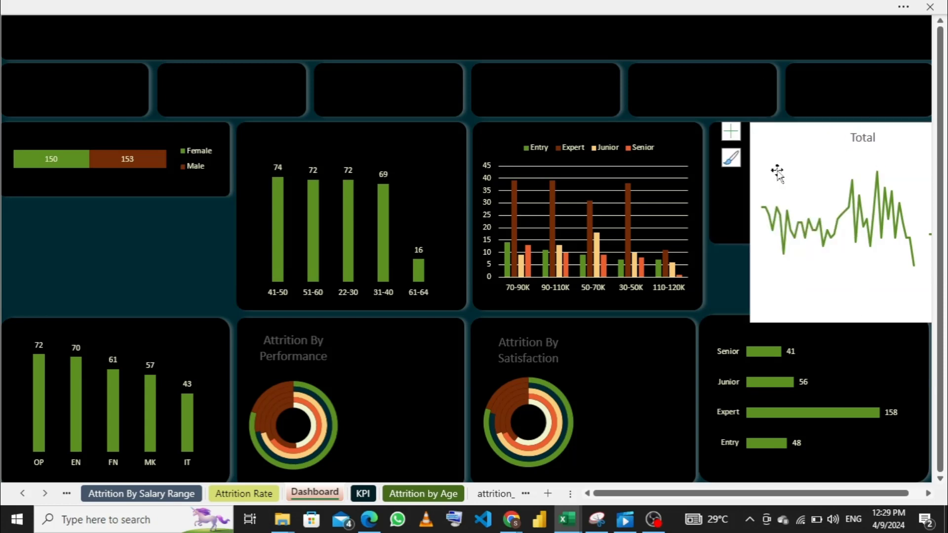
# - Shorten the age line chart to its panel's height and delete the chart's legend
pyautogui.moveTo(862, 321); pyautogui.dragTo(843, 237)
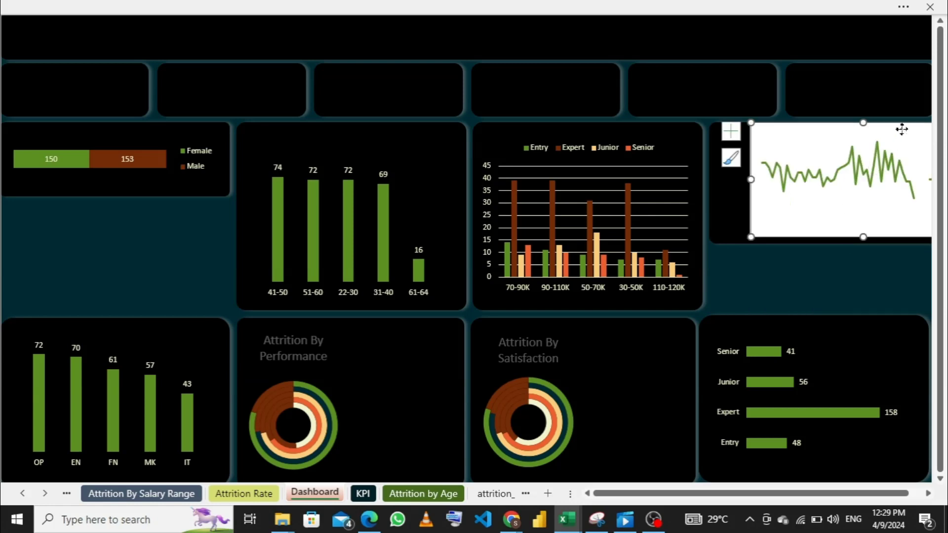
pyautogui.moveTo(900, 127); pyautogui.dragTo(872, 132)
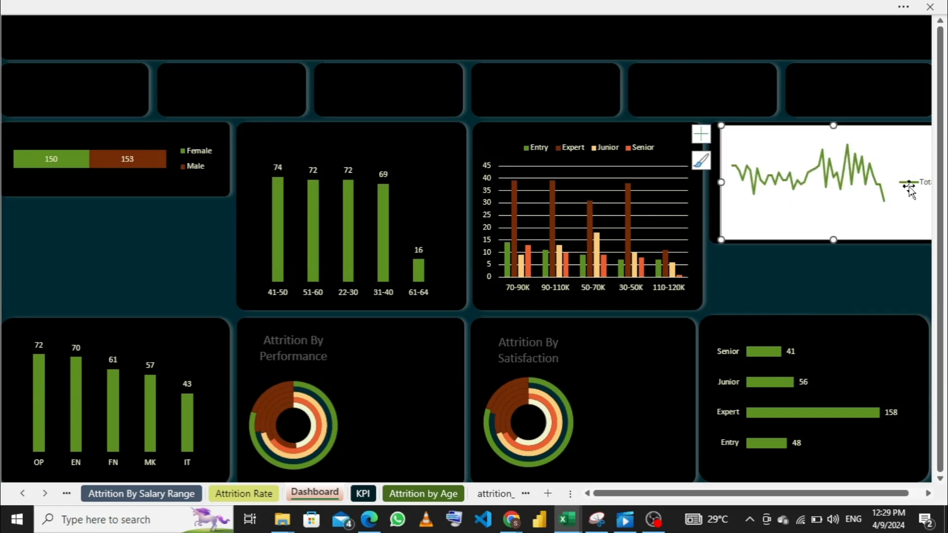
pyautogui.click(911, 184)
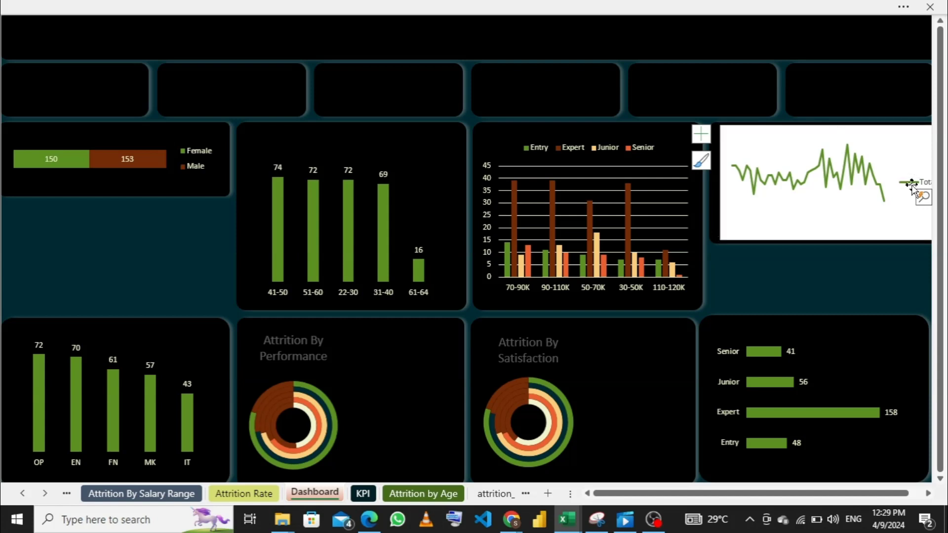
pyautogui.press('Delete')
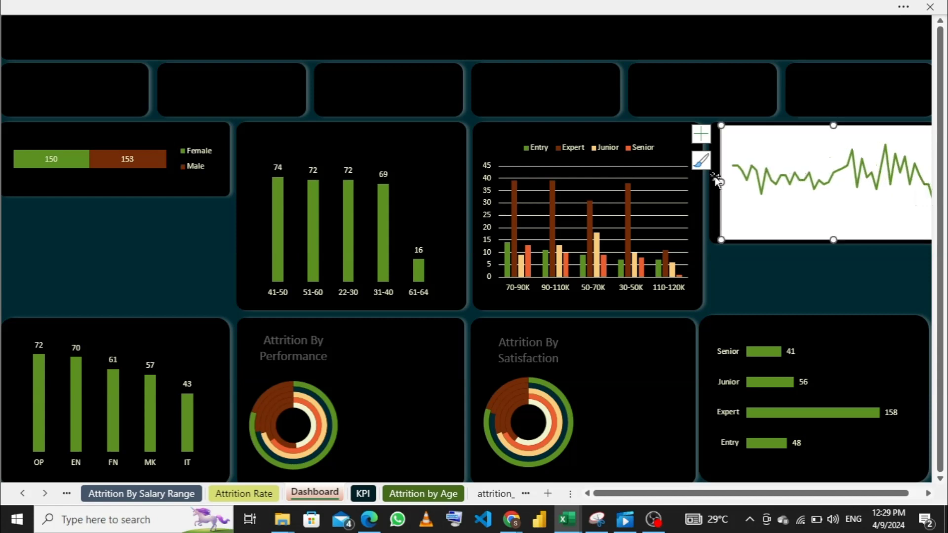
# - Resize and reposition the age line chart so it fits inside the panel beside the salary range chart
pyautogui.moveTo(721, 182); pyautogui.dragTo(749, 183)
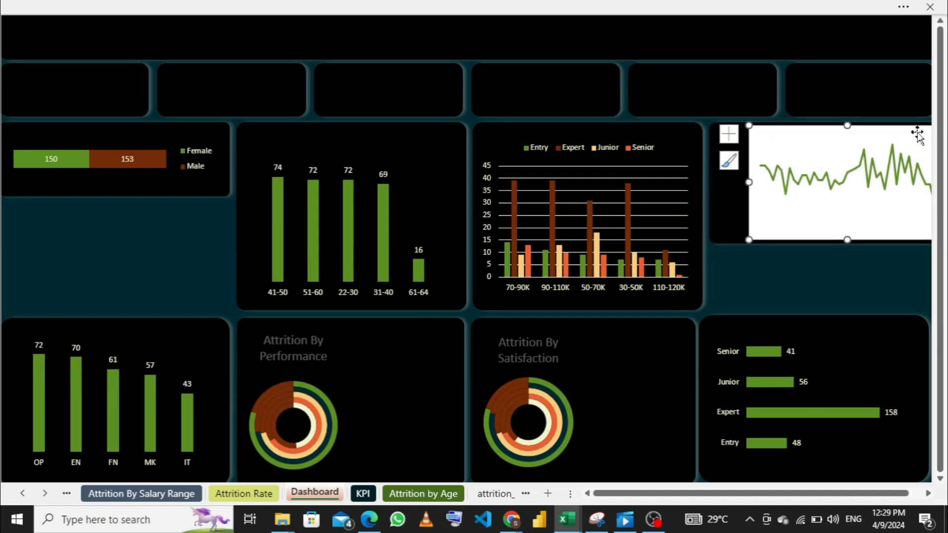
pyautogui.moveTo(917, 133); pyautogui.dragTo(838, 148)
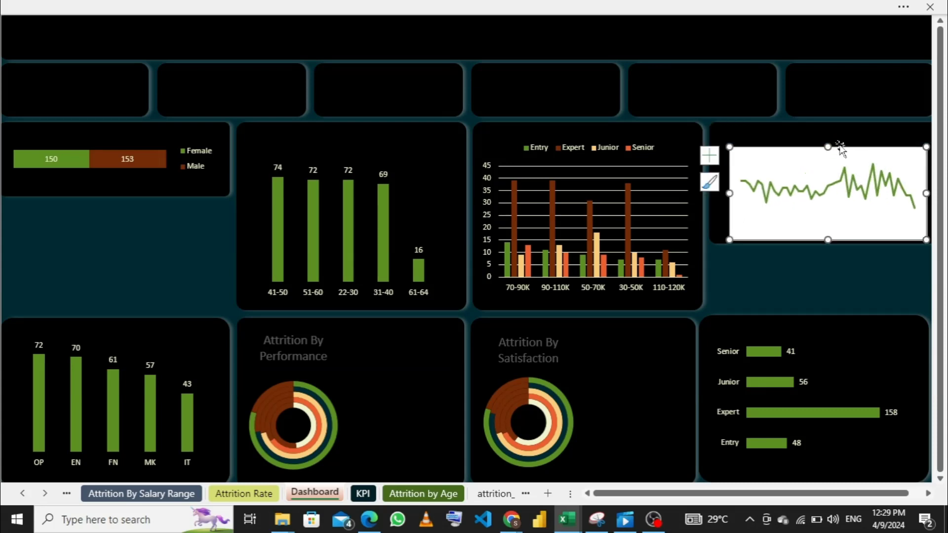
pyautogui.click(906, 155)
pyautogui.moveTo(900, 146); pyautogui.dragTo(901, 153)
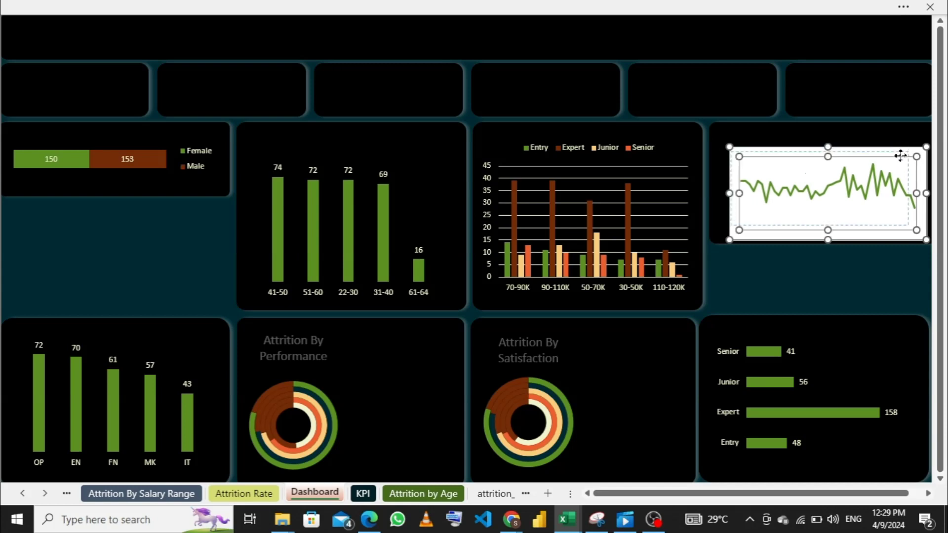
pyautogui.hotkey('ctrl', 'z')
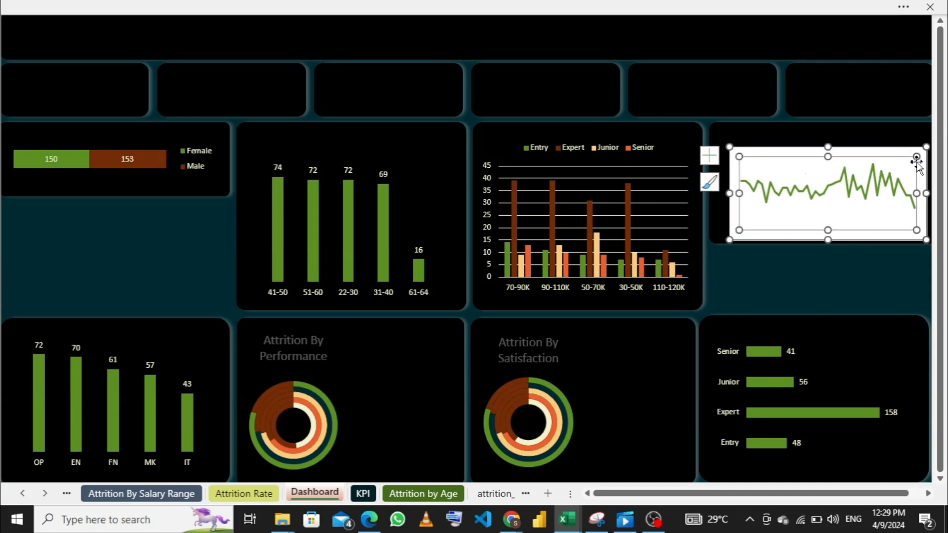
pyautogui.click(906, 152)
pyautogui.moveTo(905, 152); pyautogui.dragTo(902, 143)
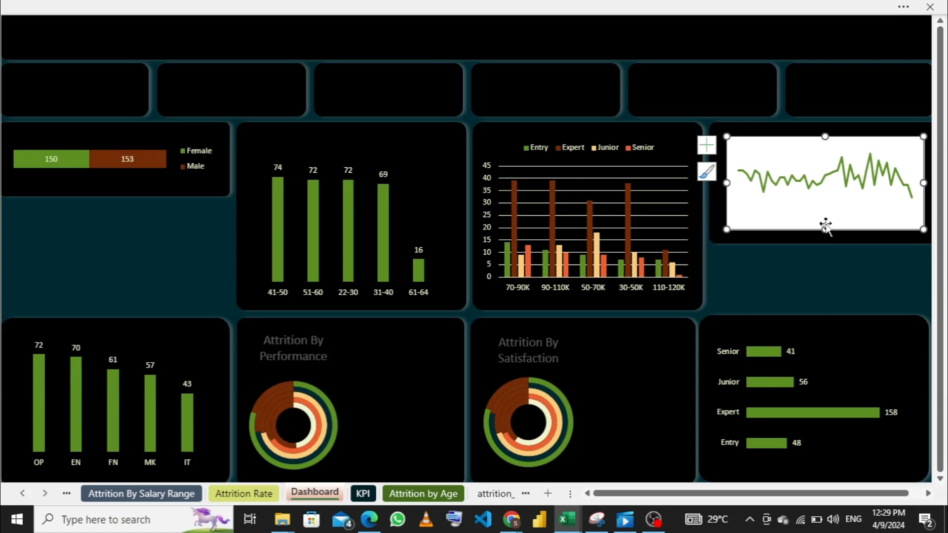
pyautogui.moveTo(825, 224); pyautogui.dragTo(822, 216)
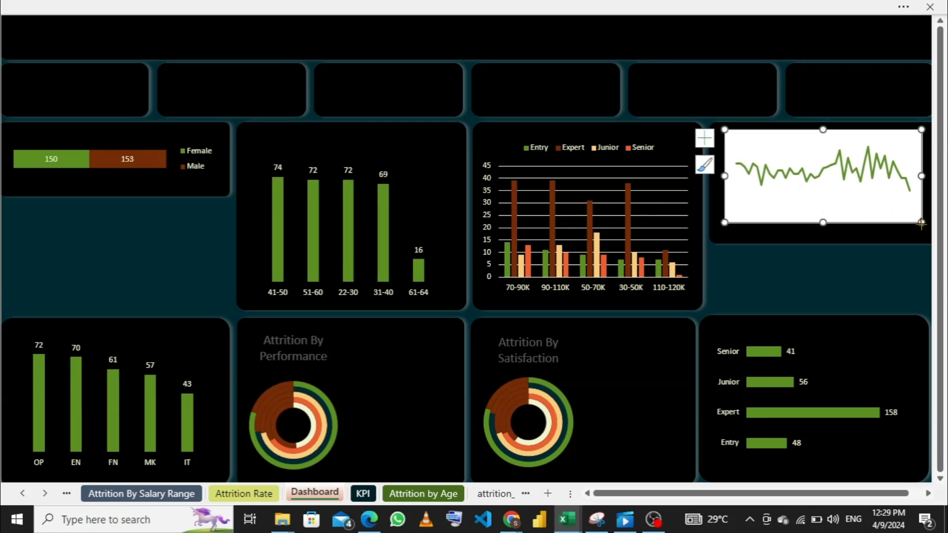
pyautogui.moveTo(921, 223); pyautogui.dragTo(922, 231)
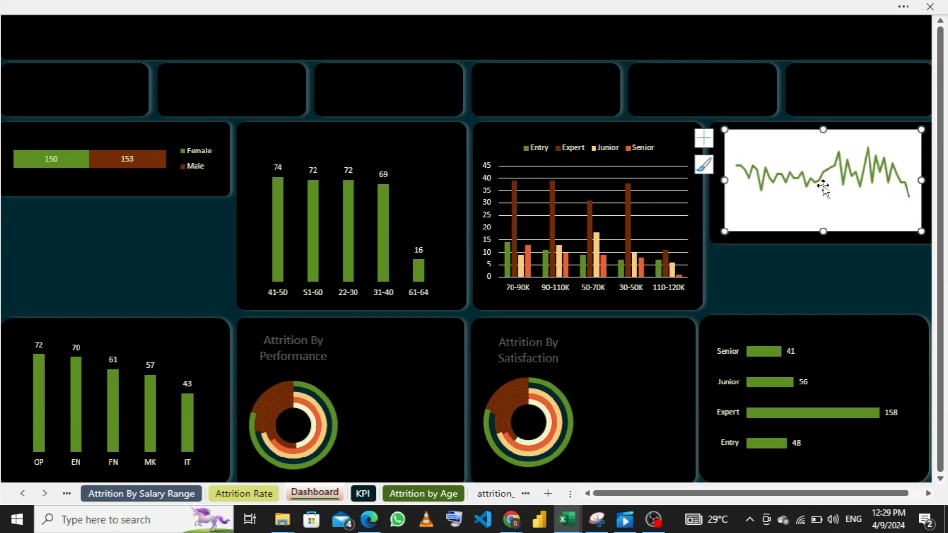
# - Turn on Smoothed line for the Total series of the age line chart
pyautogui.rightClick(826, 180)
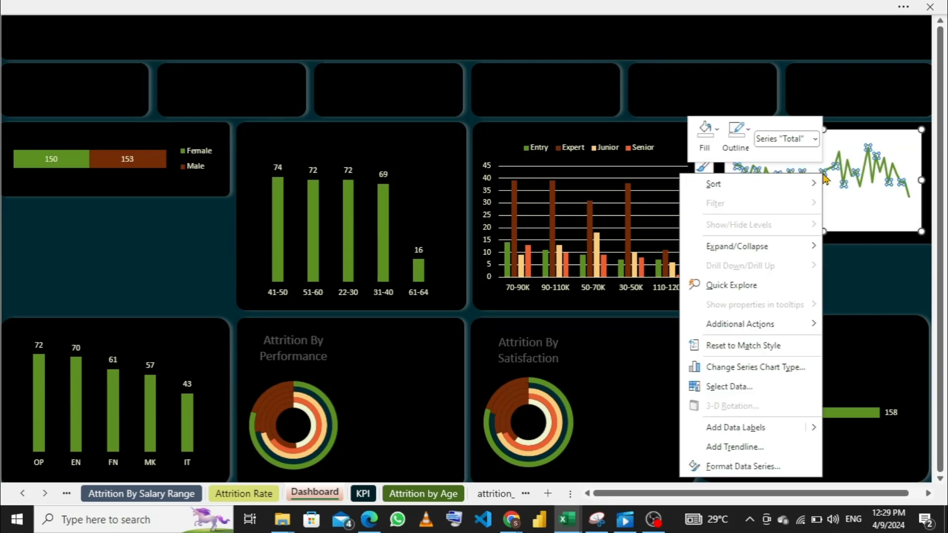
pyautogui.click(746, 467)
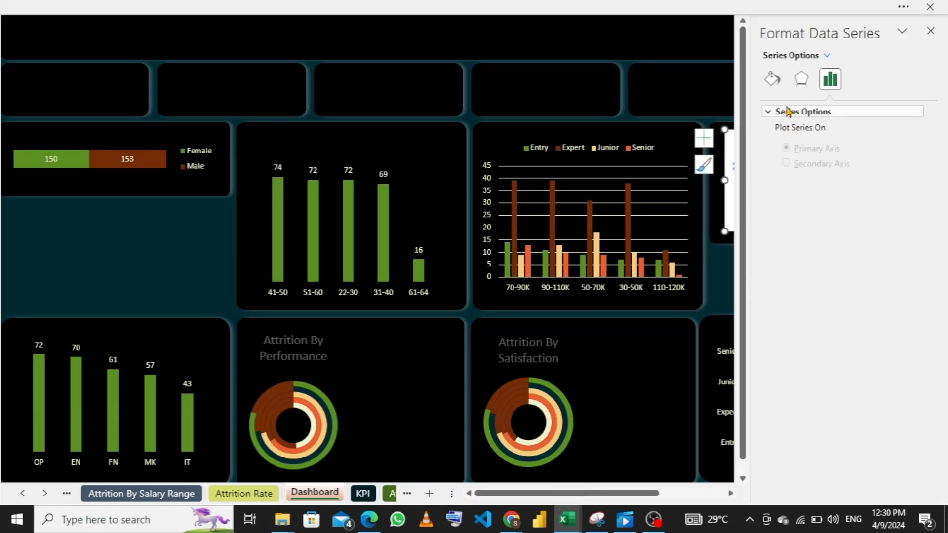
pyautogui.click(773, 79)
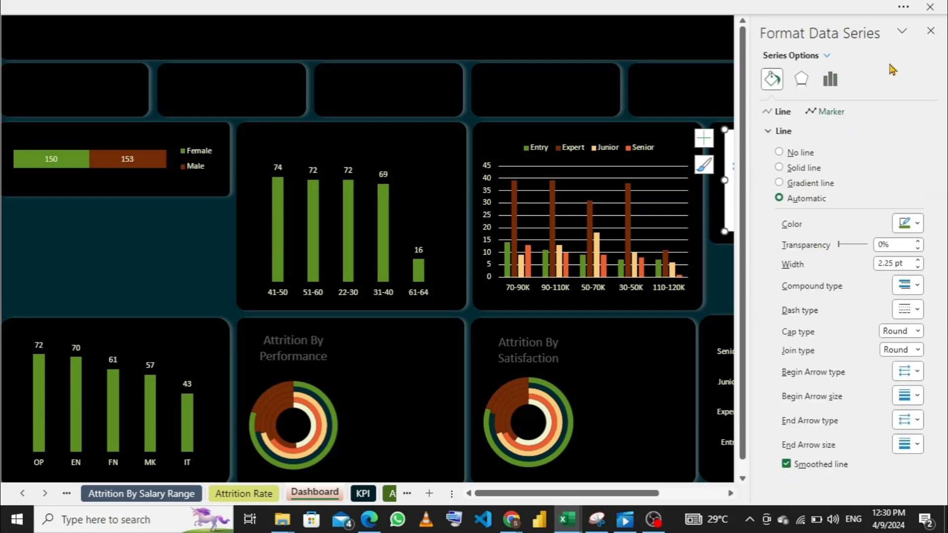
pyautogui.click(931, 31)
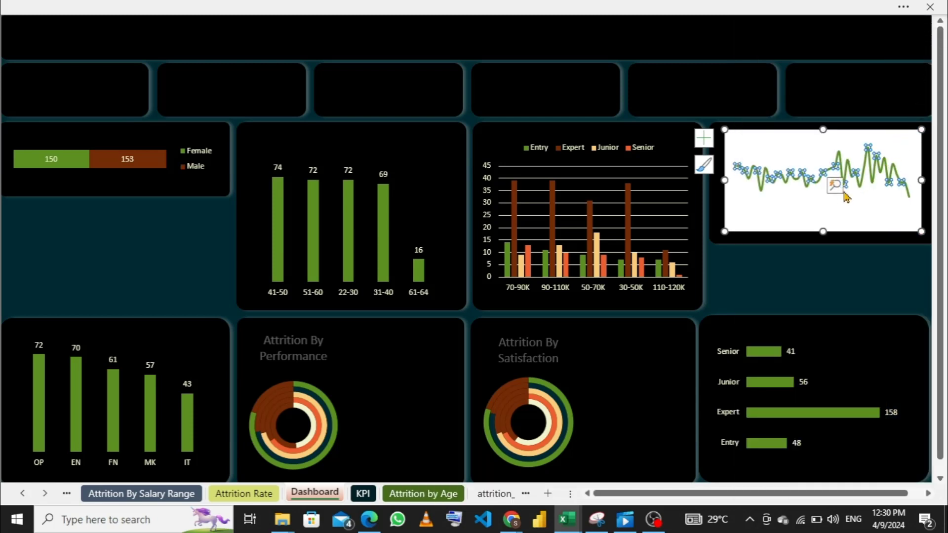
# - Set the age line chart's chart area to No Fill and No Outline
pyautogui.rightClick(791, 218)
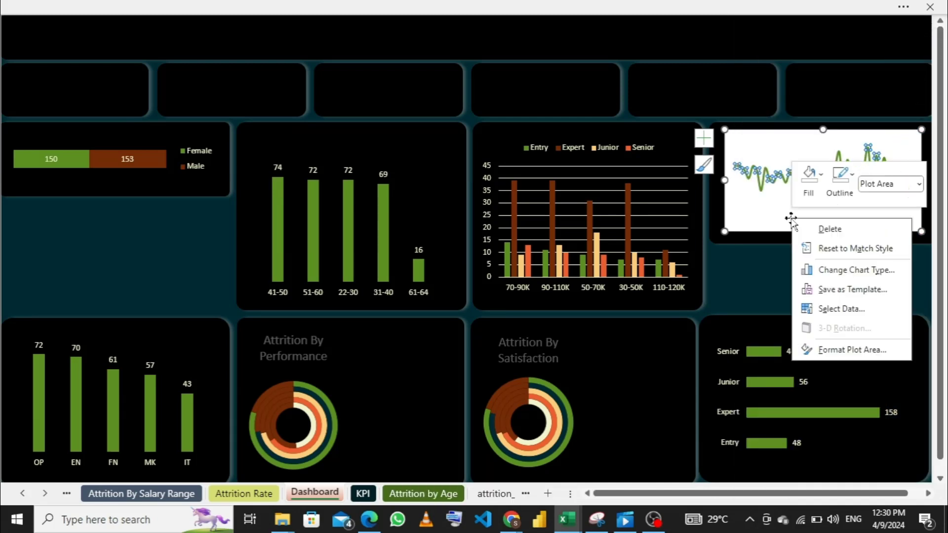
pyautogui.click(762, 220)
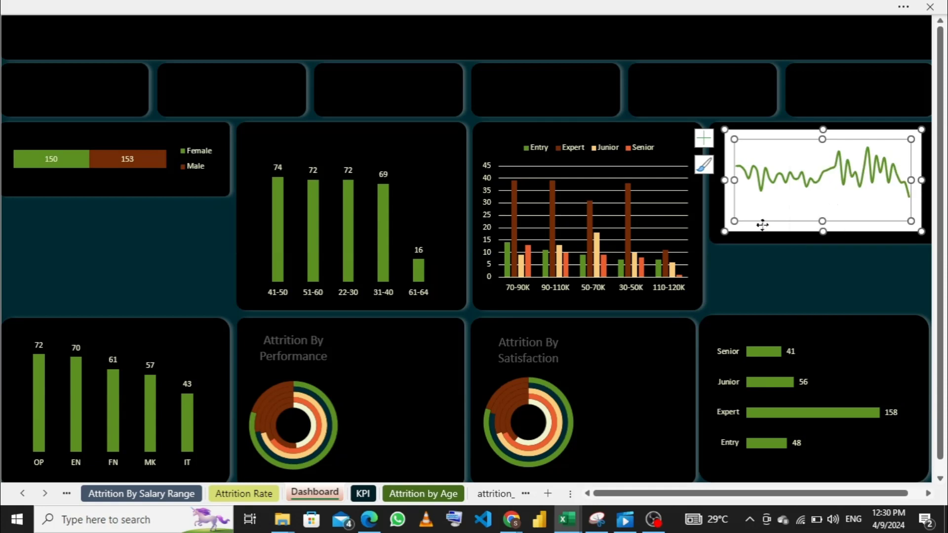
pyautogui.click(762, 223)
pyautogui.rightClick(762, 223)
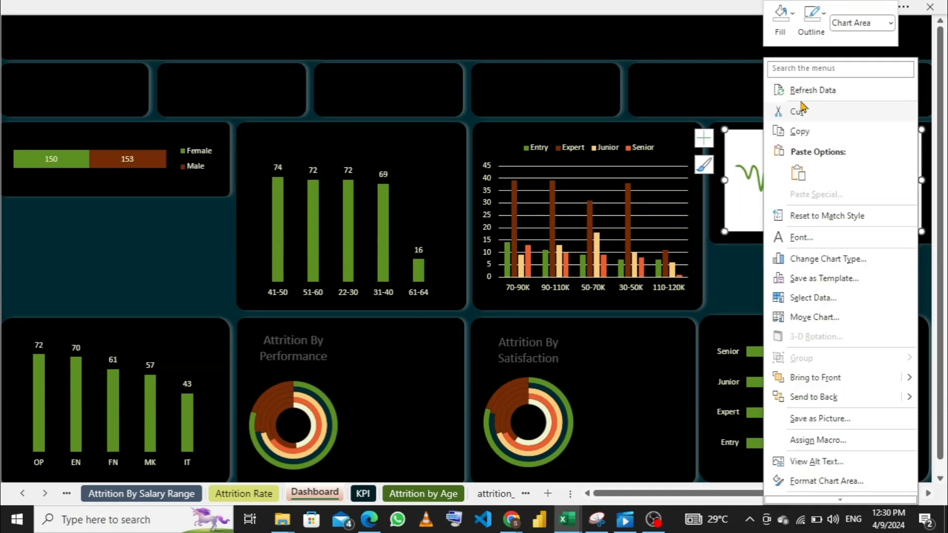
pyautogui.click(781, 19)
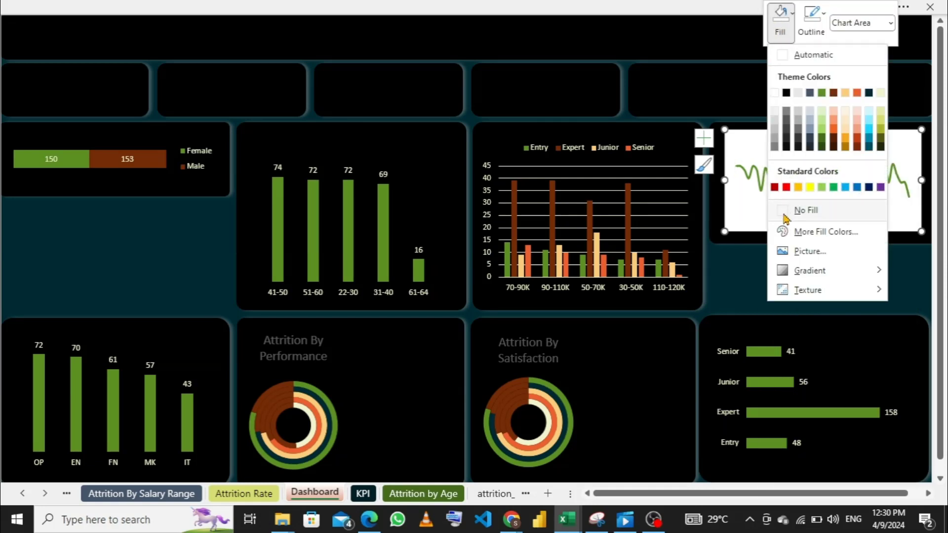
pyautogui.click(785, 211)
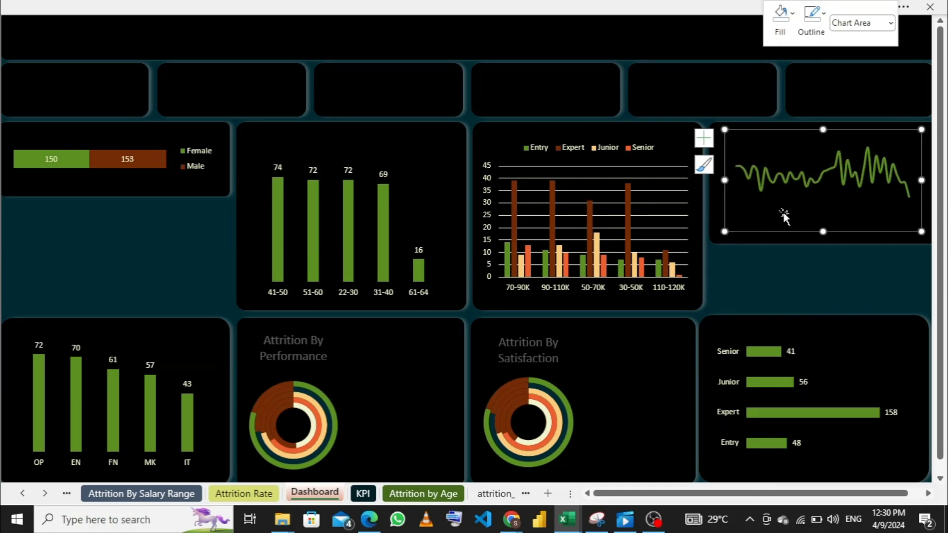
pyautogui.click(812, 21)
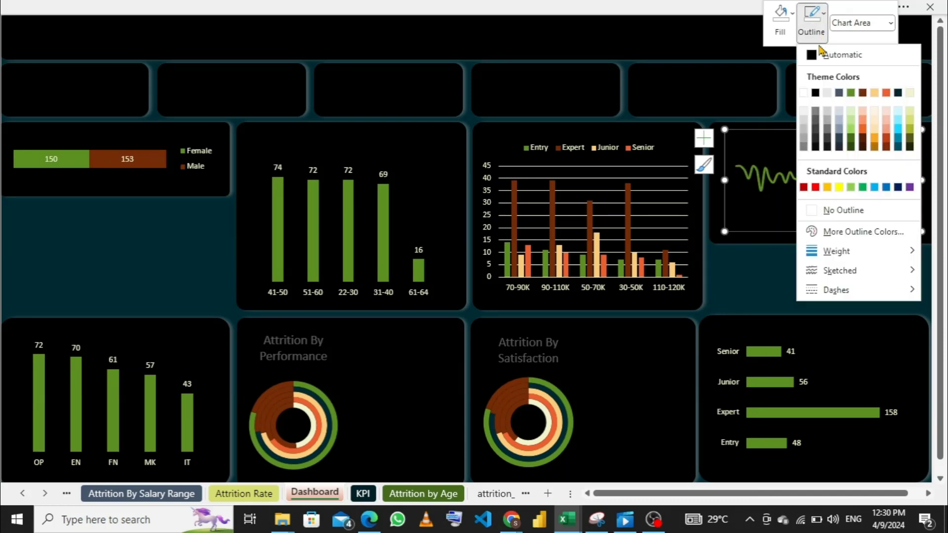
pyautogui.click(817, 209)
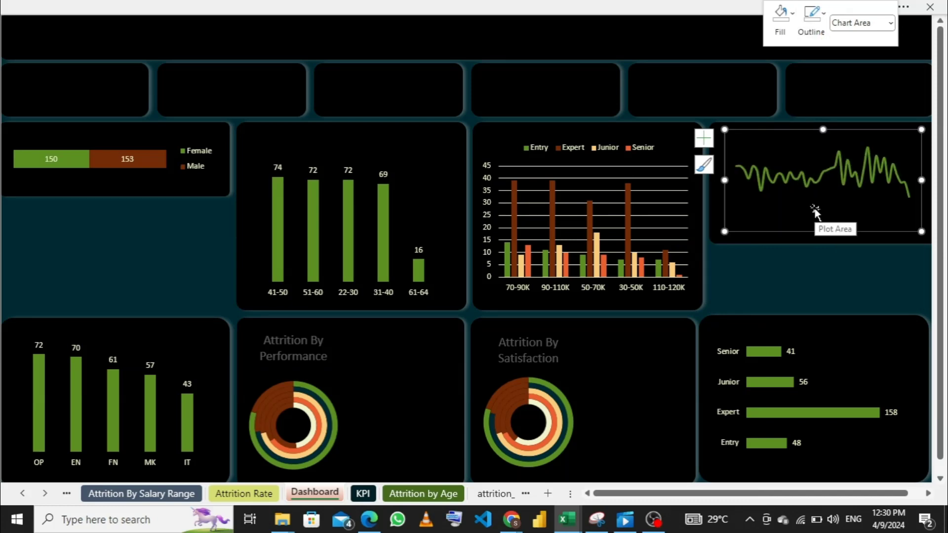
pyautogui.click(731, 92)
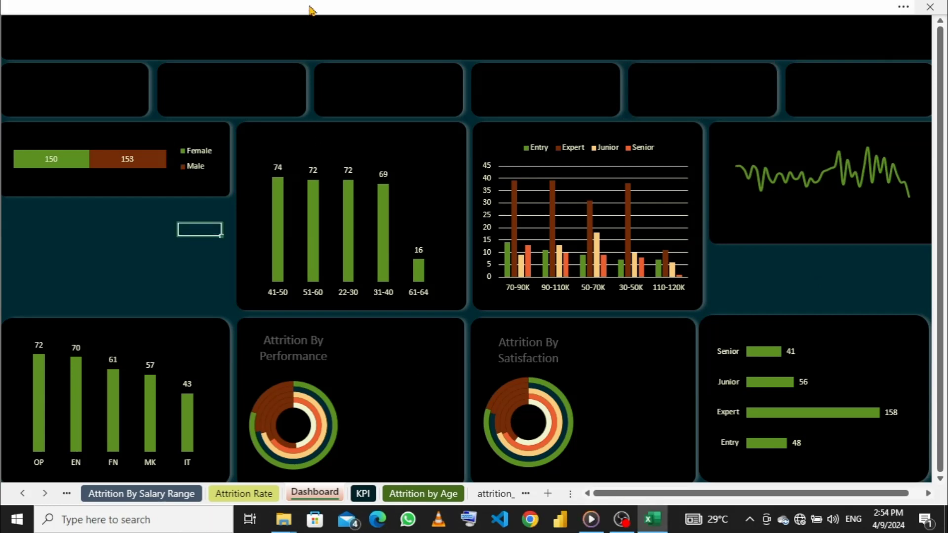
# - Draw a text box inside the first small card below the Dashboard's header panel
pyautogui.click(311, 10)
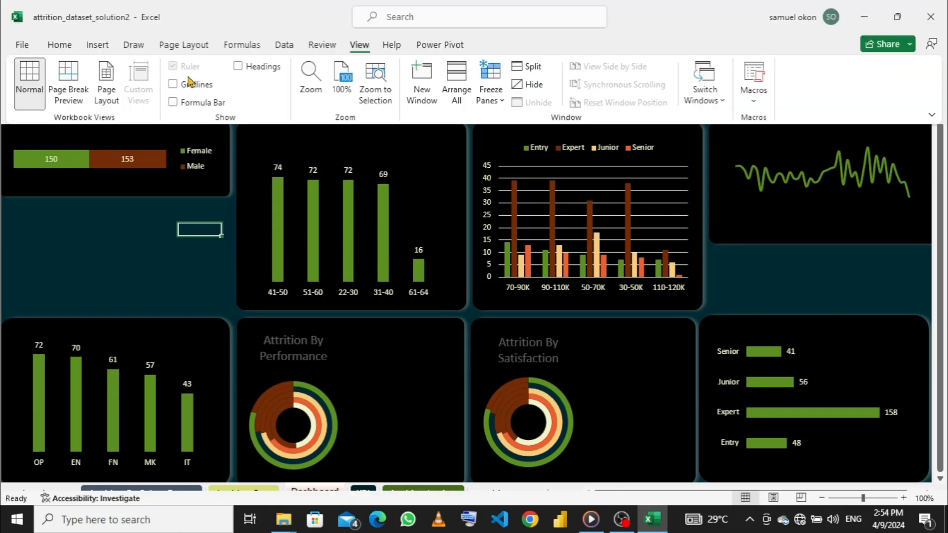
pyautogui.click(95, 47)
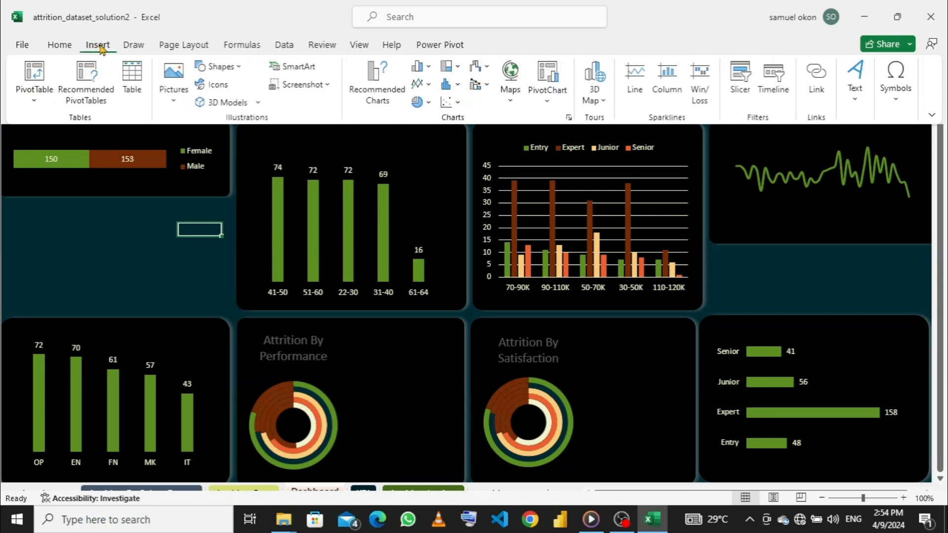
pyautogui.click(244, 69)
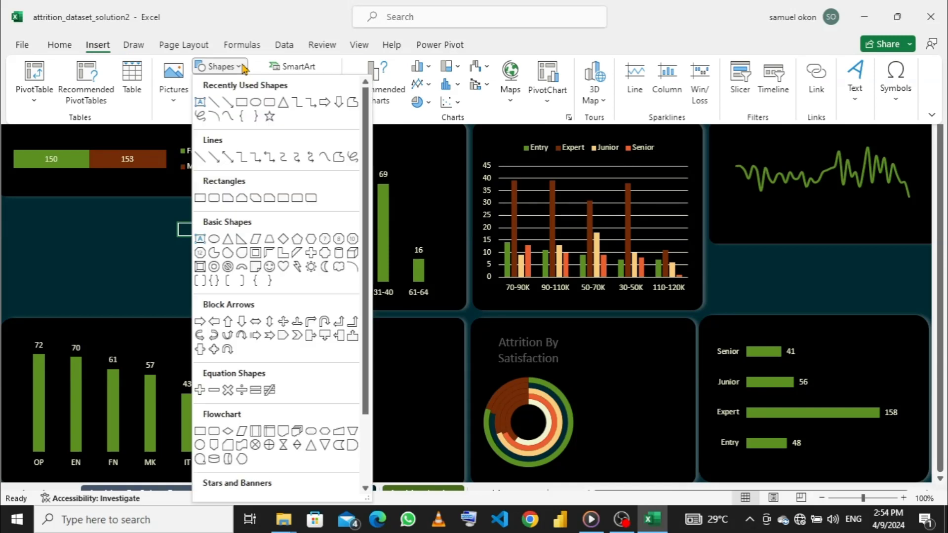
pyautogui.click(204, 102)
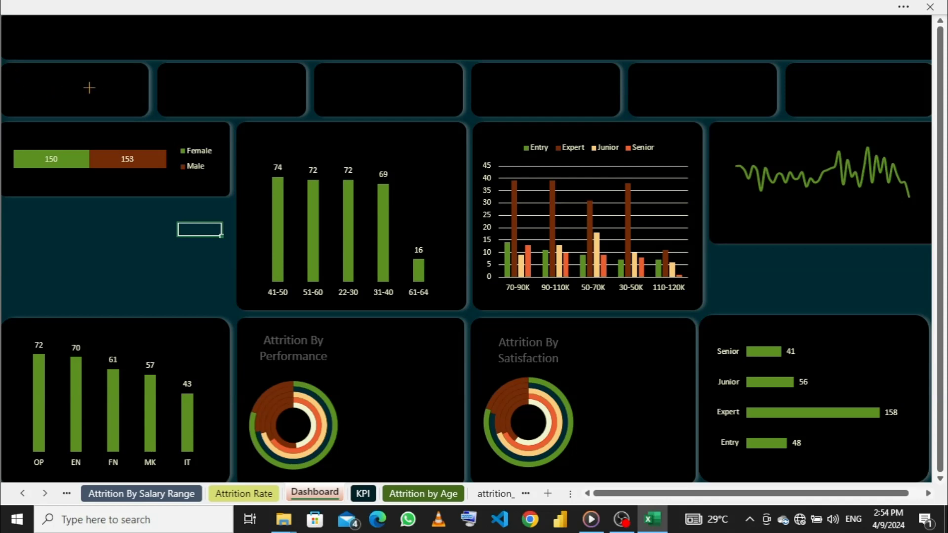
pyautogui.moveTo(89, 88); pyautogui.dragTo(109, 97)
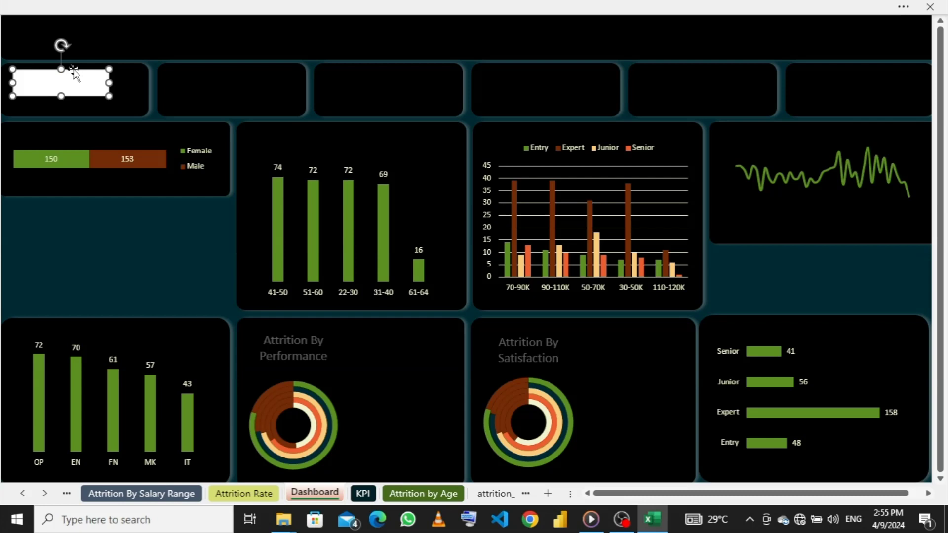
# - Place the text box above the age-group column chart with the text Attrition By Age Group, narrowed to fit the text
pyautogui.moveTo(73, 69); pyautogui.dragTo(426, 144)
pyautogui.click(314, 139)
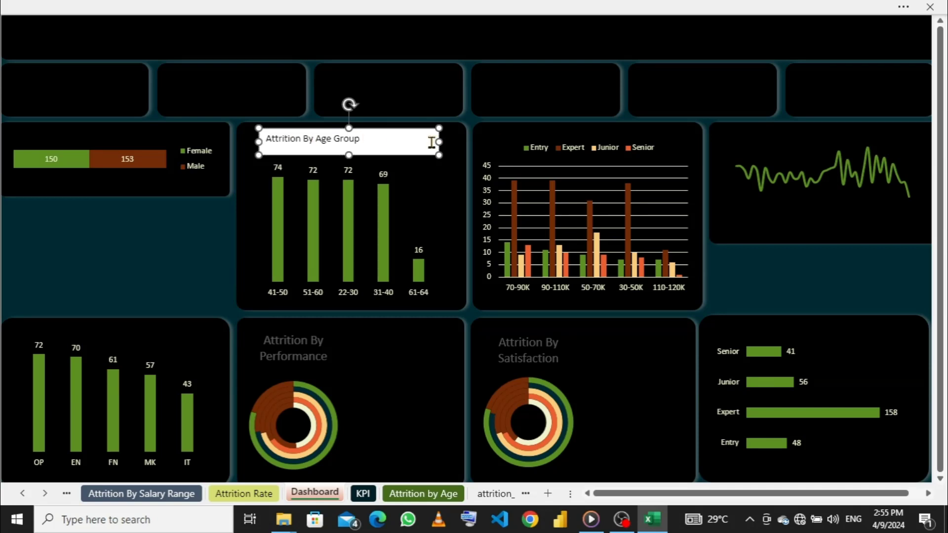
pyautogui.moveTo(438, 142); pyautogui.dragTo(374, 147)
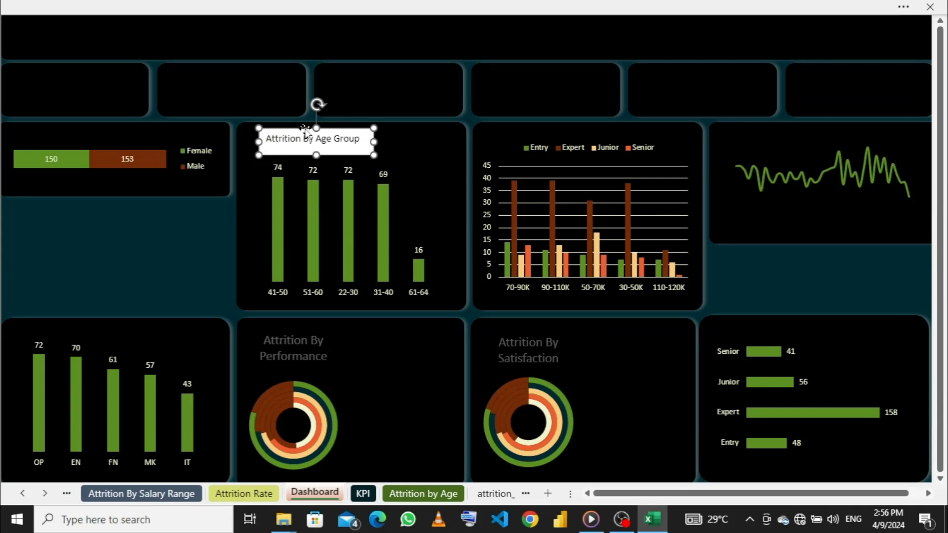
# - Shift the Attrition By Age Group title toward the middle of its card and make its text 14-point bold
pyautogui.moveTo(323, 132)
pyautogui.mouseDown()
pyautogui.moveTo(355, 130)
pyautogui.moveTo(337, 130)
pyautogui.mouseUp()
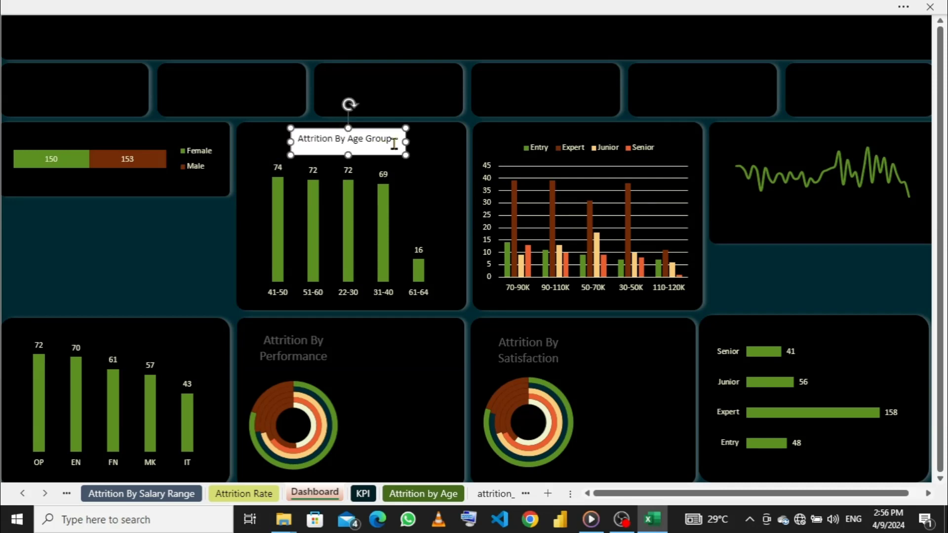
pyautogui.moveTo(396, 140); pyautogui.dragTo(314, 153)
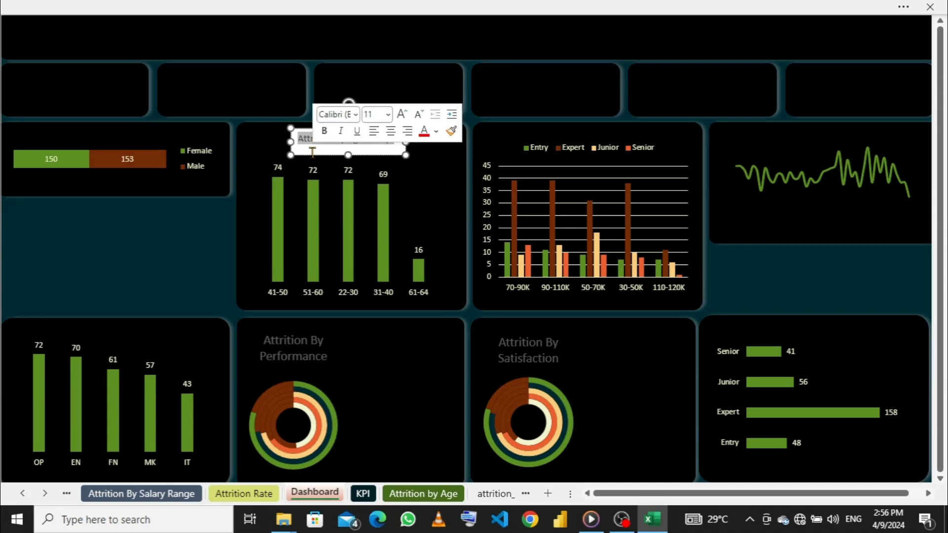
pyautogui.click(389, 115)
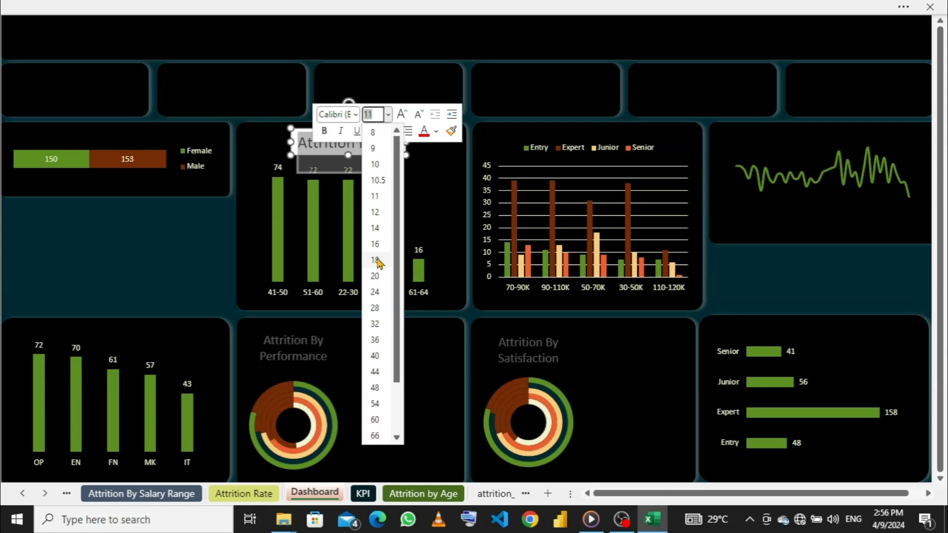
pyautogui.click(376, 229)
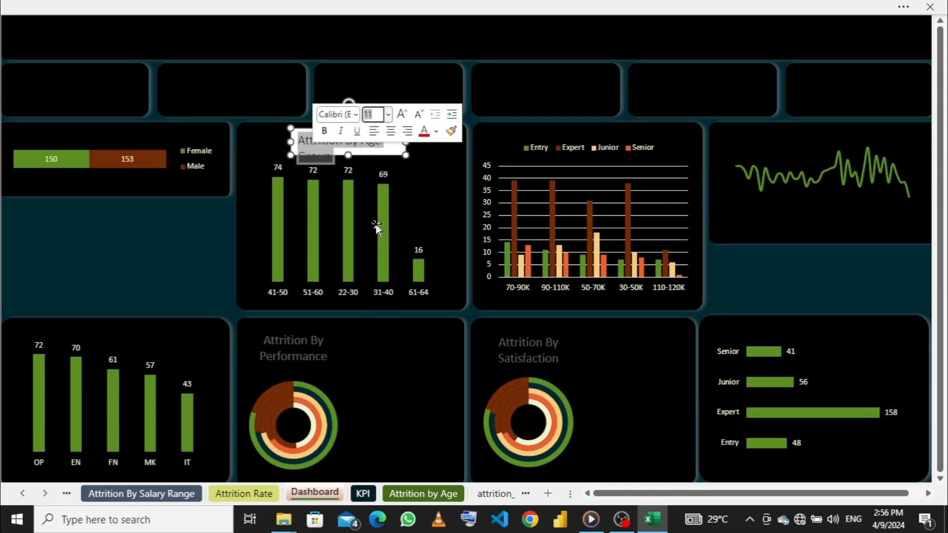
pyautogui.click(325, 132)
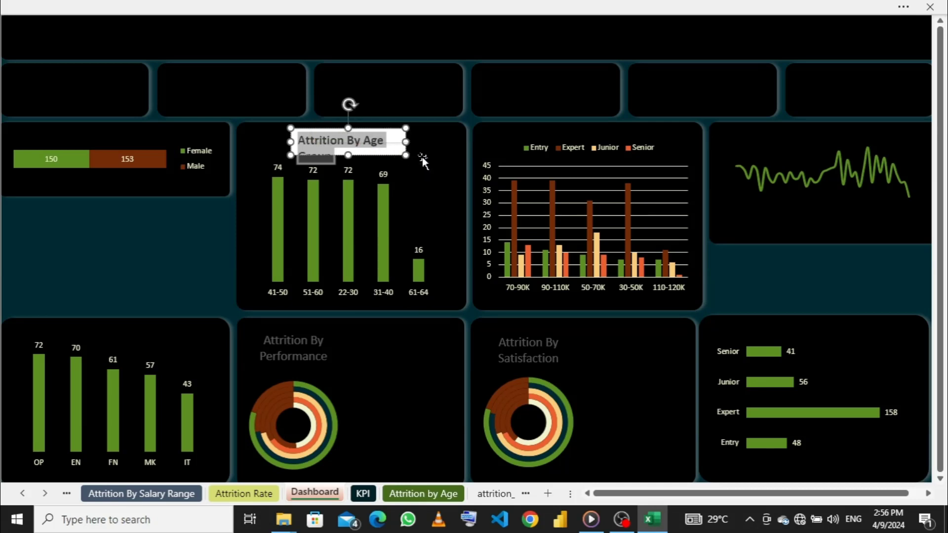
# - Widen the age-group title box to fit its text on one line and centre it above the column chart
pyautogui.click(422, 157)
pyautogui.click(403, 141)
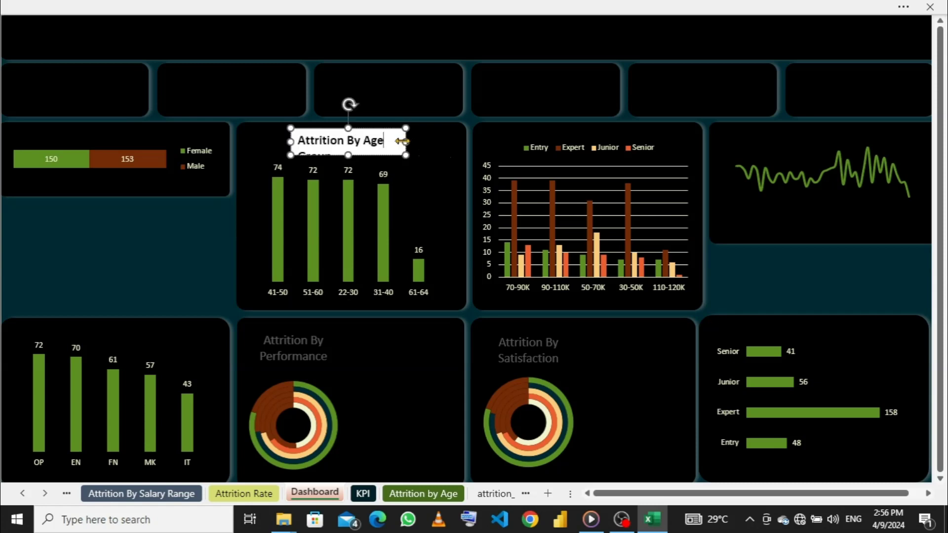
pyautogui.moveTo(404, 142); pyautogui.dragTo(438, 142)
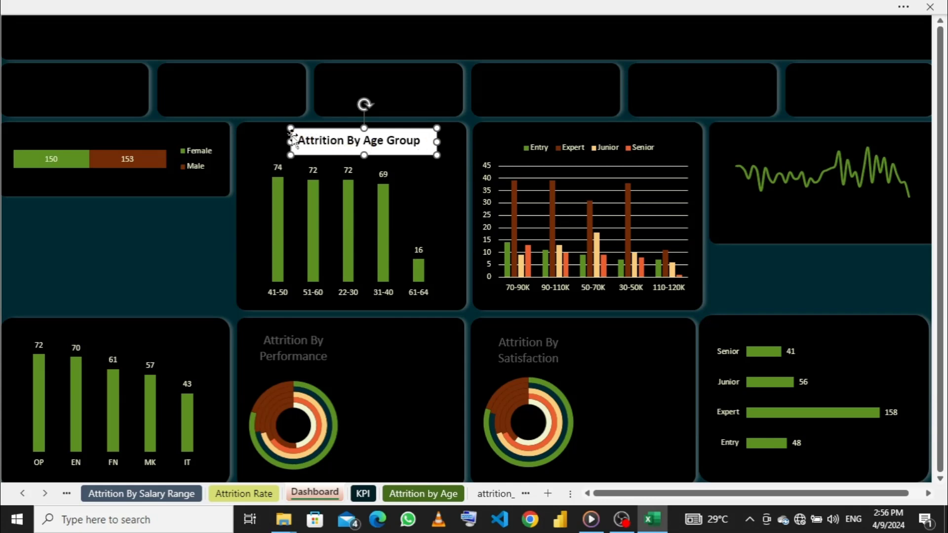
pyautogui.moveTo(291, 135); pyautogui.dragTo(281, 134)
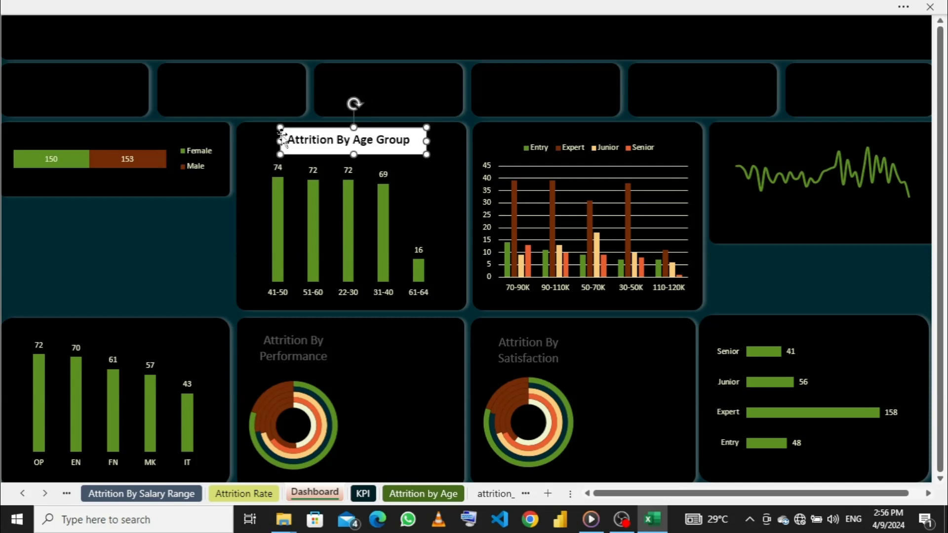
# - Set the age-group title box to No Fill and its text to the pale yellow theme colour
pyautogui.click(227, 6)
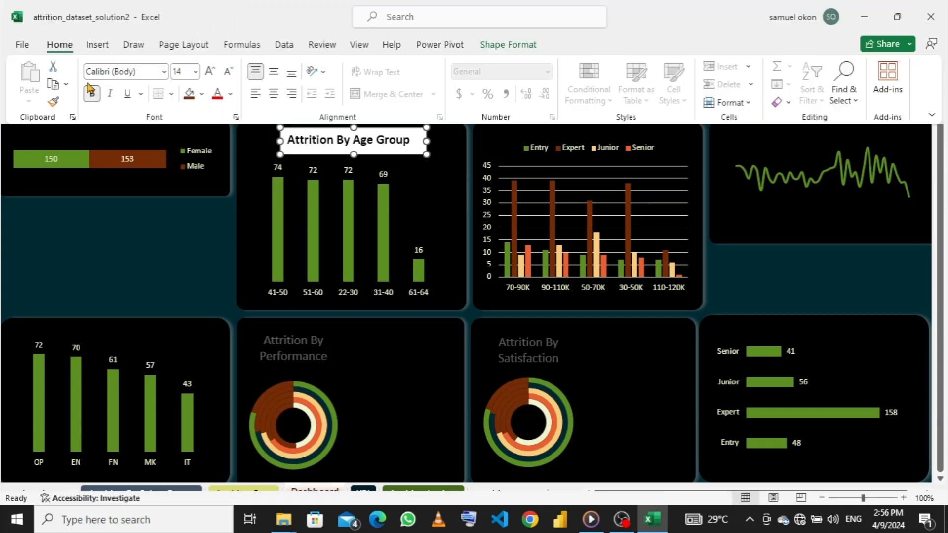
pyautogui.click(204, 97)
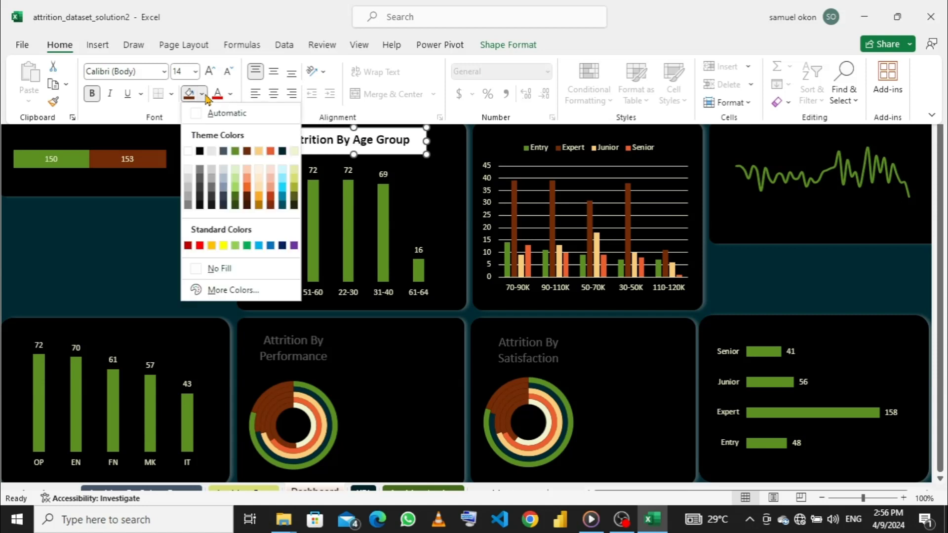
pyautogui.click(196, 270)
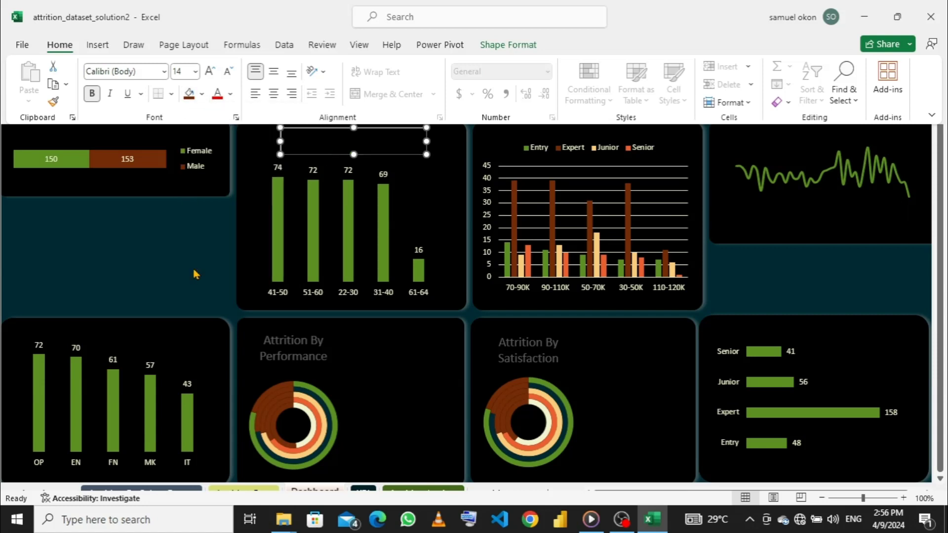
pyautogui.click(232, 94)
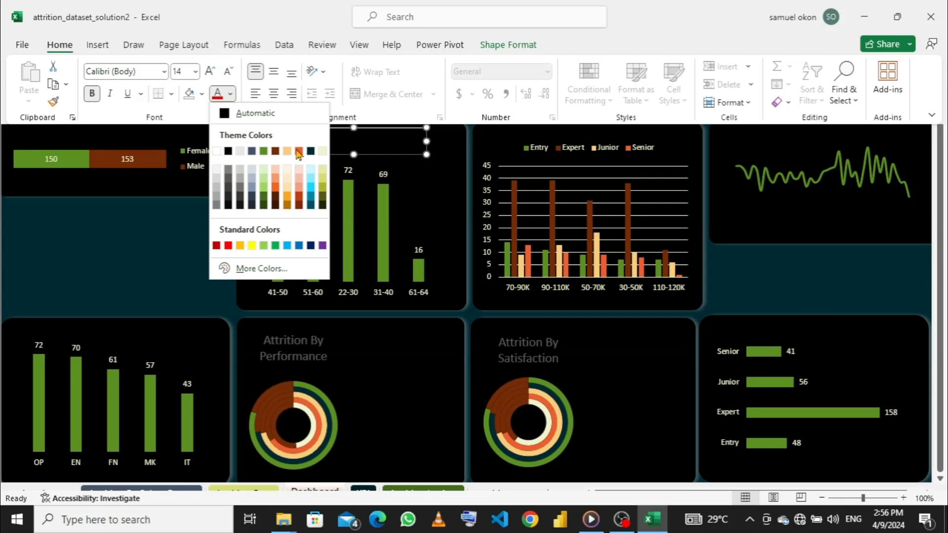
pyautogui.click(322, 151)
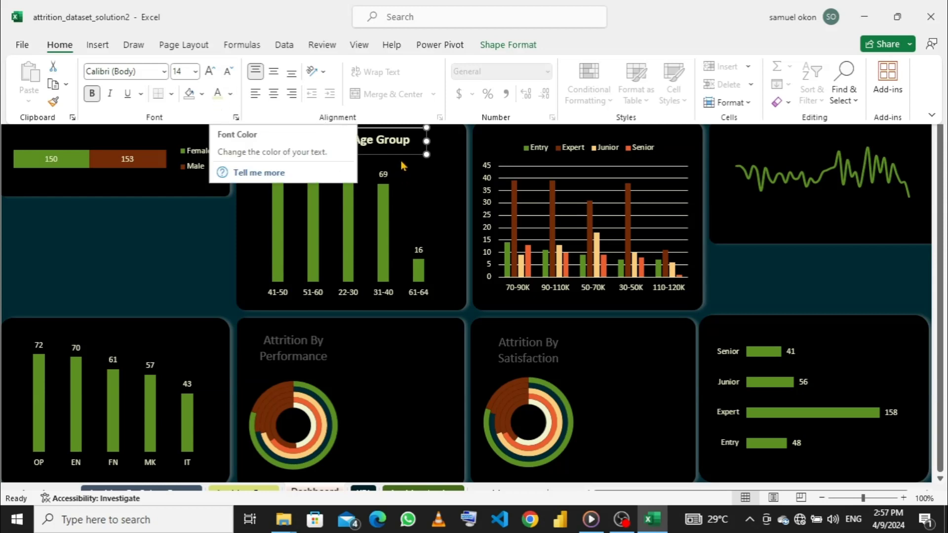
pyautogui.hotkey('ctrl', 'shift', 'F1')
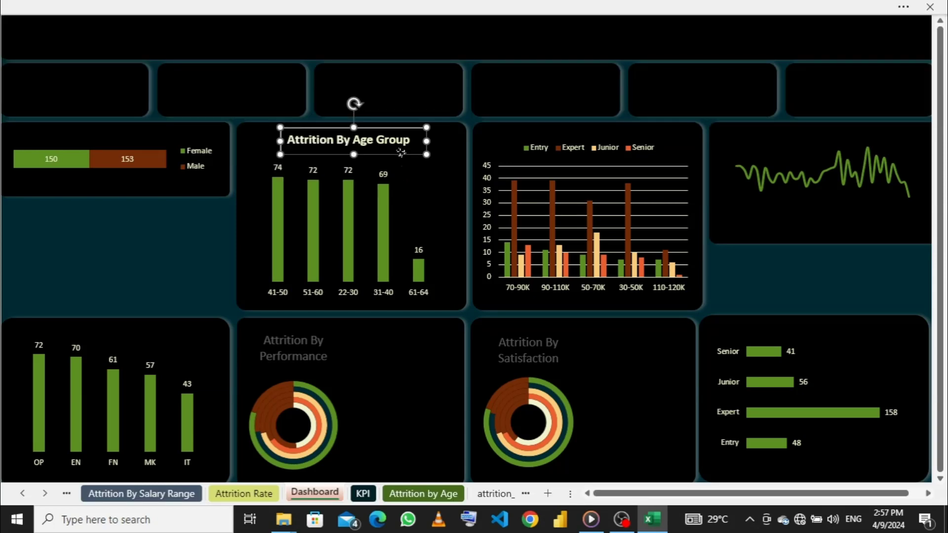
# - Set the age-group title box to No Outline and deselect it
pyautogui.rightClick(402, 153)
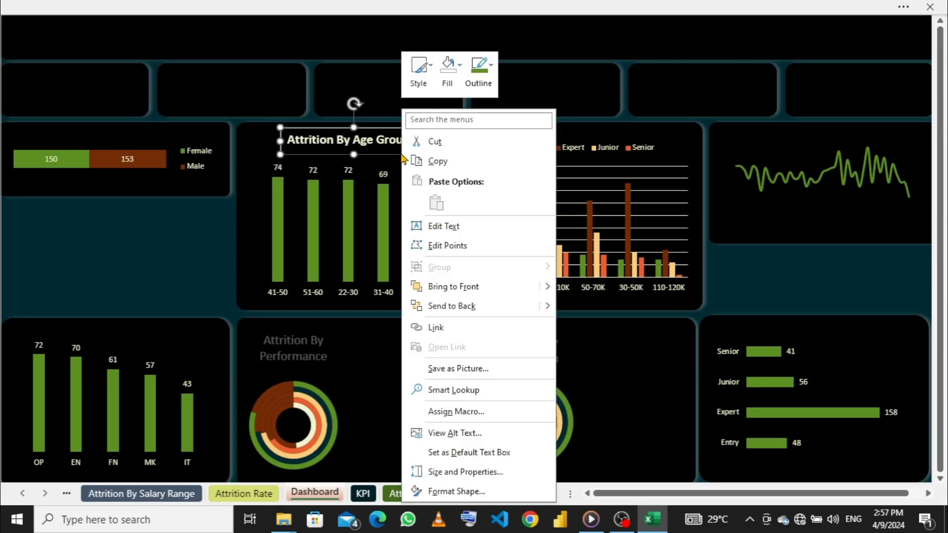
pyautogui.click(487, 86)
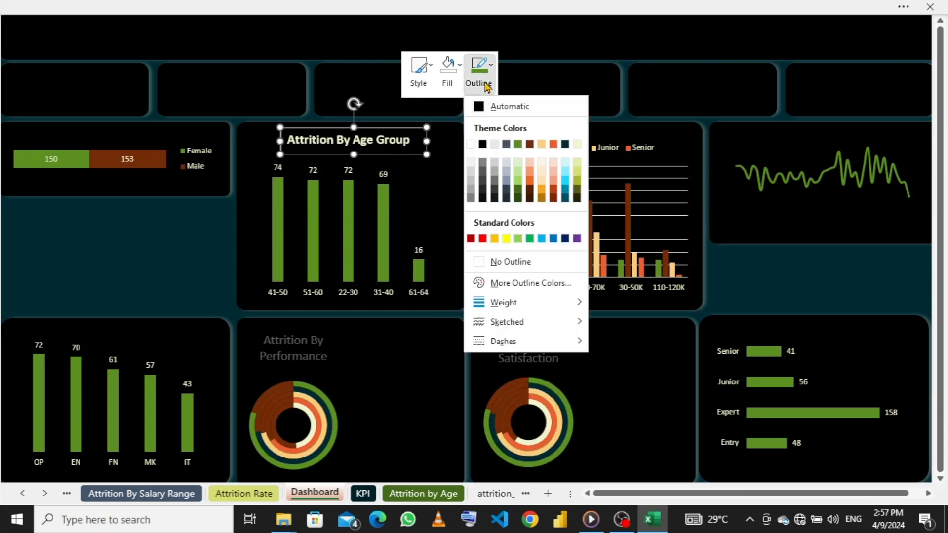
pyautogui.click(476, 262)
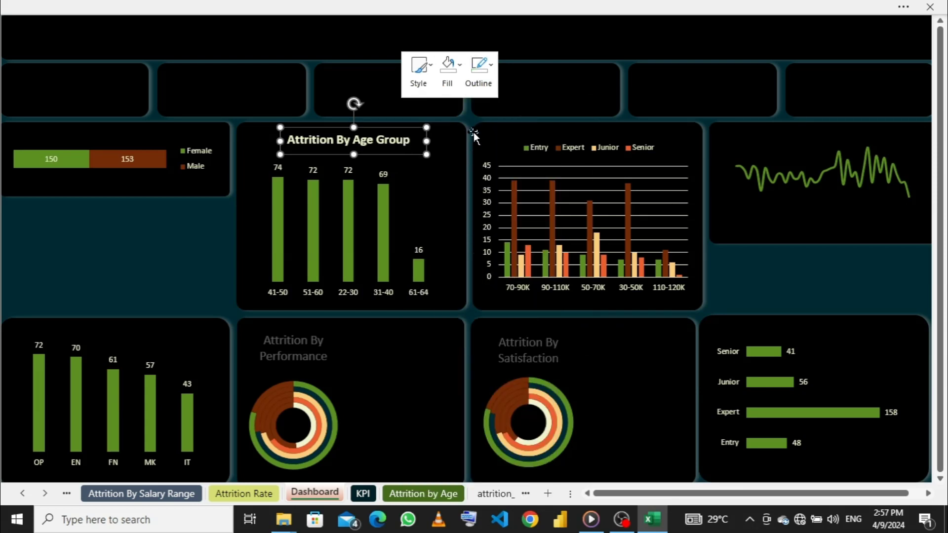
pyautogui.click(202, 243)
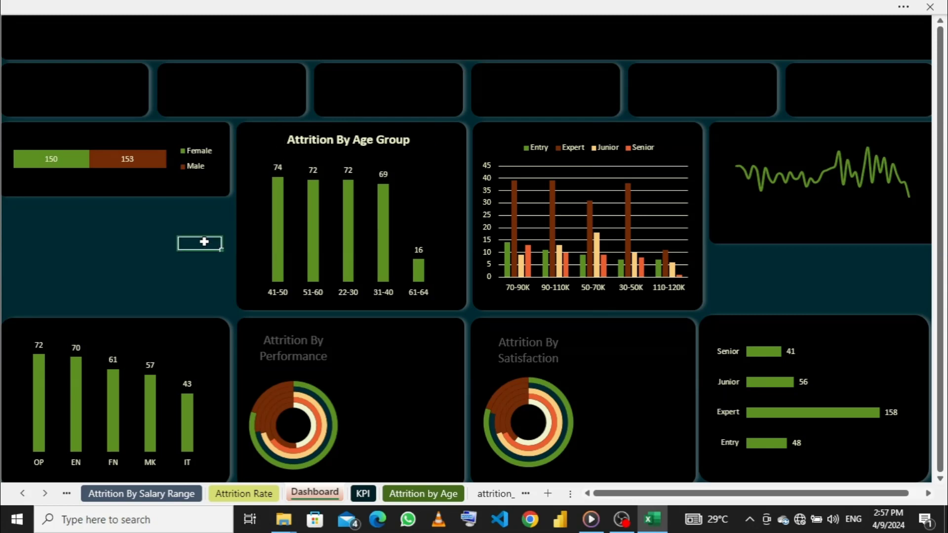
# - Remove the gridlines from the salary range column chart and lower its upper edge to make room for a title
pyautogui.click(605, 204)
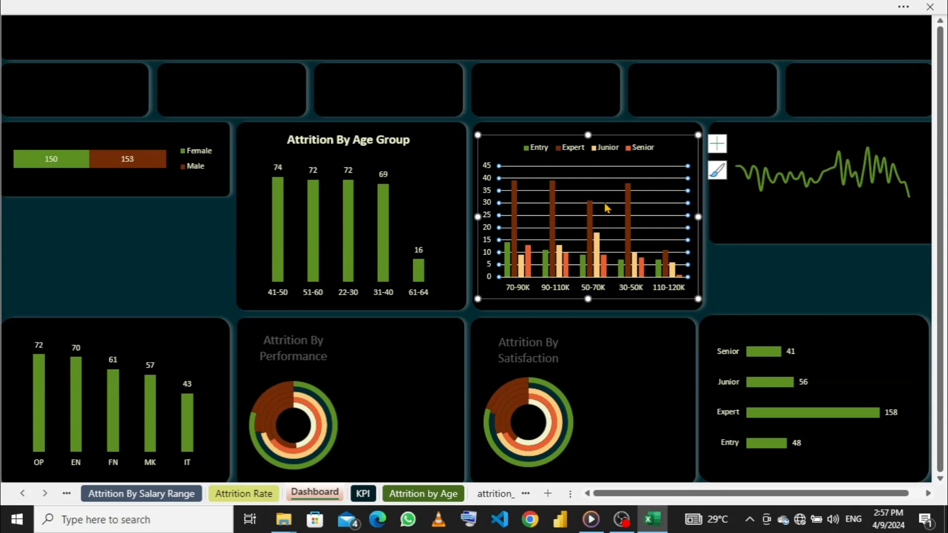
pyautogui.click(717, 149)
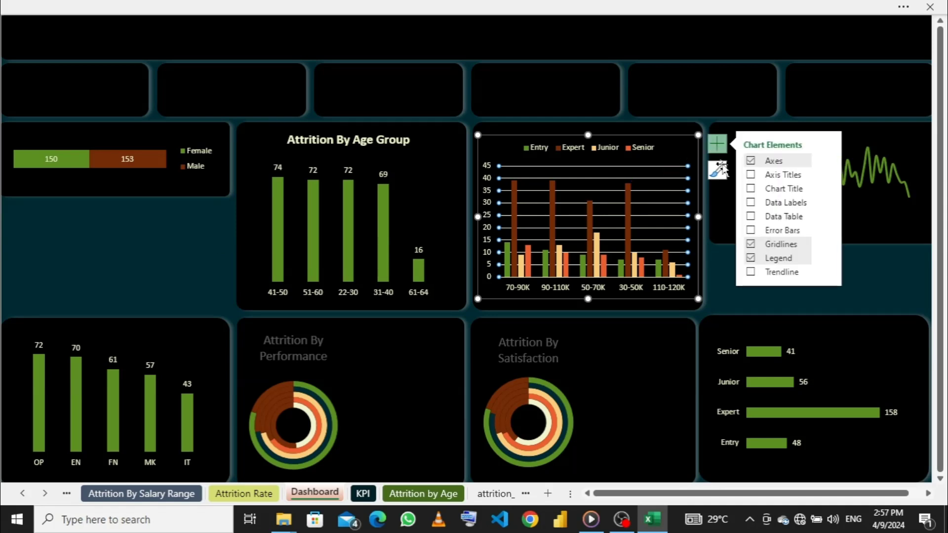
pyautogui.click(751, 245)
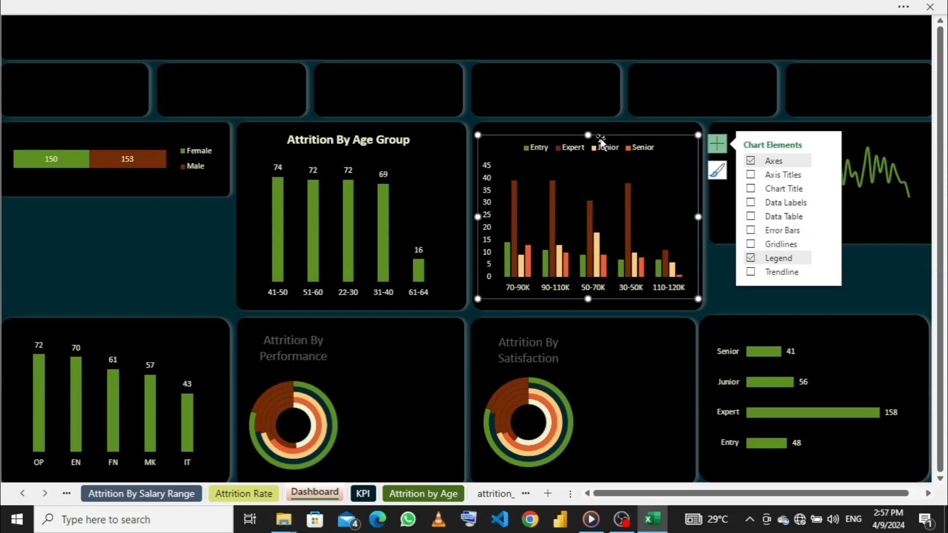
pyautogui.click(589, 164)
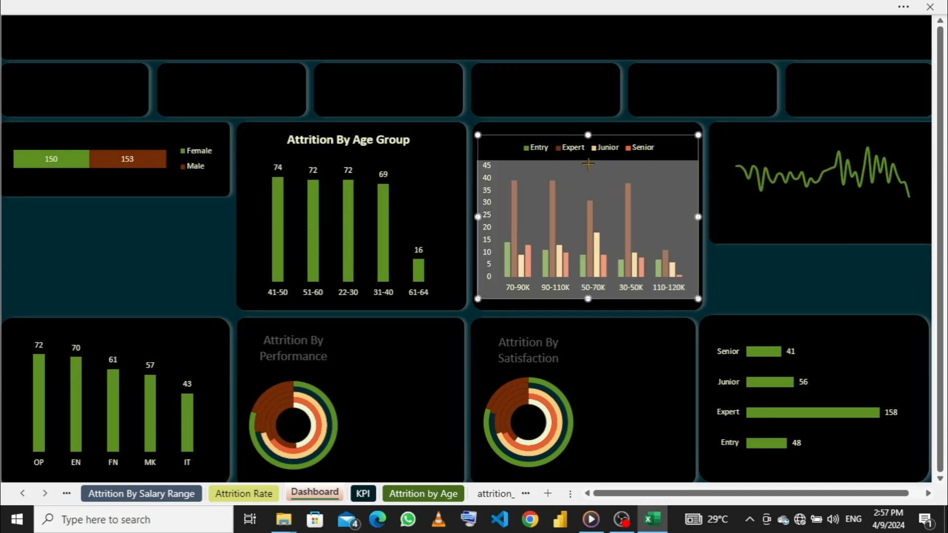
pyautogui.moveTo(588, 135); pyautogui.dragTo(588, 162)
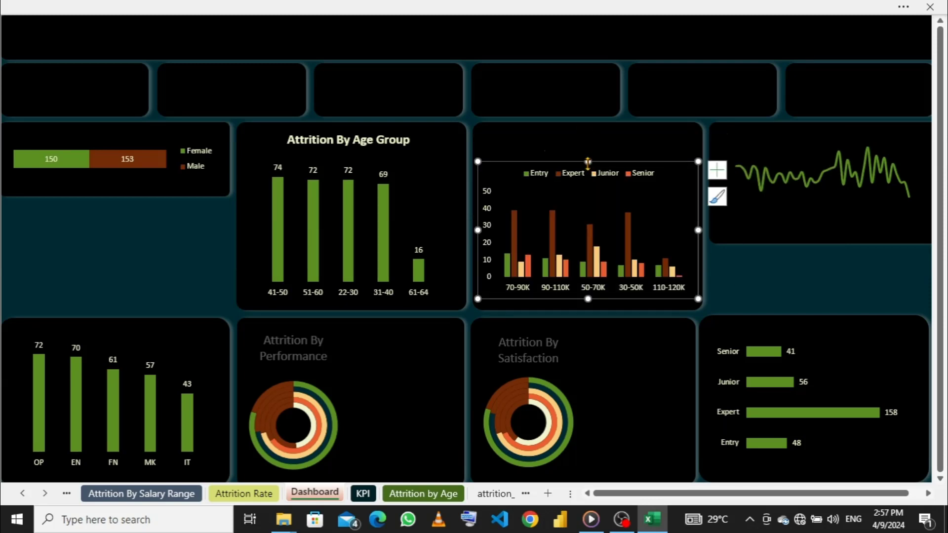
# - Duplicate the age-group title above the salary chart, change its text to Attrition By Salary Range, and widen it to fit one line
pyautogui.click(367, 140)
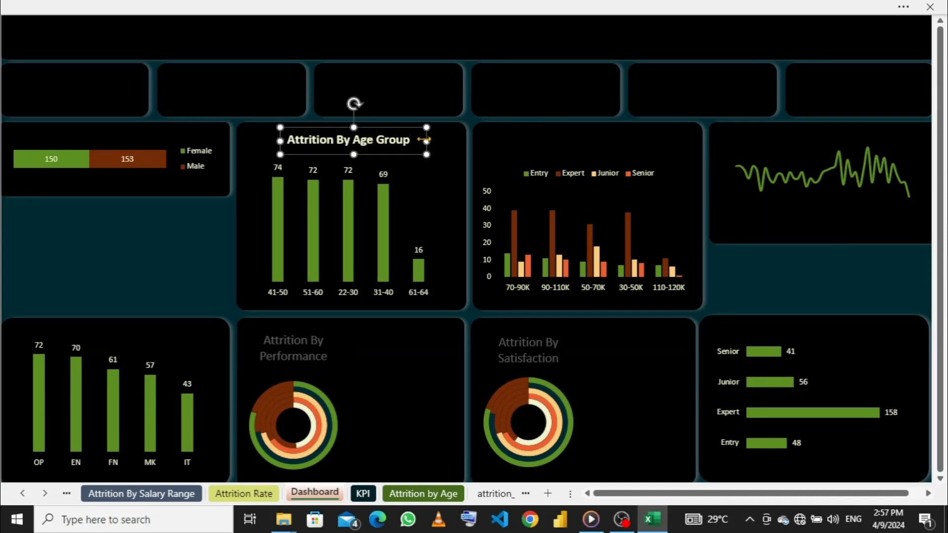
pyautogui.hotkey('ctrl', 'd')
pyautogui.moveTo(339, 140); pyautogui.dragTo(561, 128)
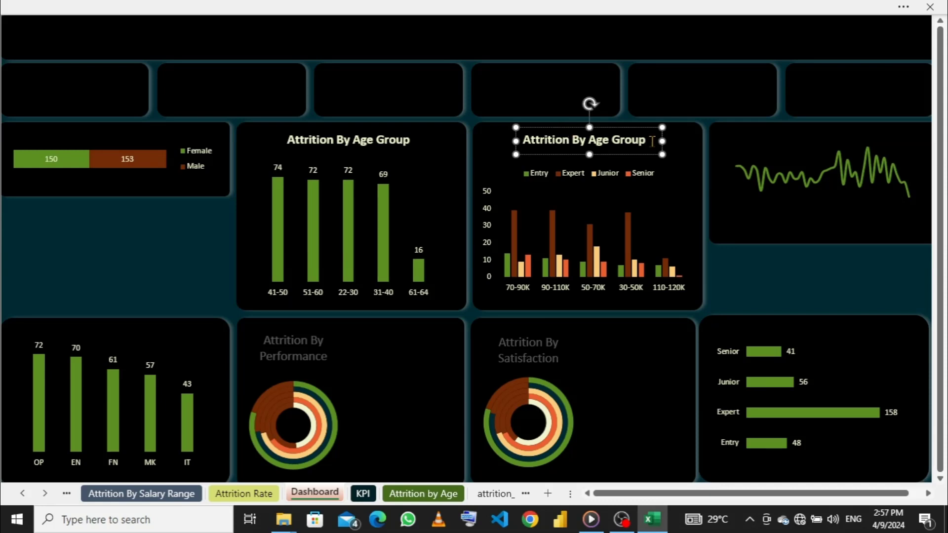
pyautogui.press('BackSpace')
pyautogui.press('BackSpace')
pyautogui.press('BackSpace')
pyautogui.press('BackSpace')
pyautogui.press('BackSpace')
pyautogui.press('BackSpace')
pyautogui.press('BackSpace')
pyautogui.press('BackSpace')
pyautogui.press('BackSpace')
pyautogui.press('BackSpace')
pyautogui.write('Salary Range')
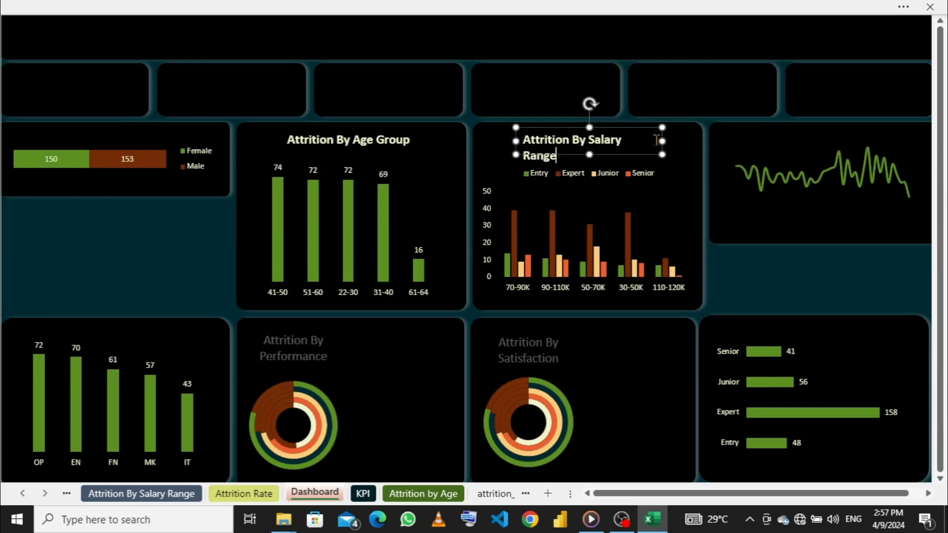
pyautogui.moveTo(662, 142); pyautogui.dragTo(668, 140)
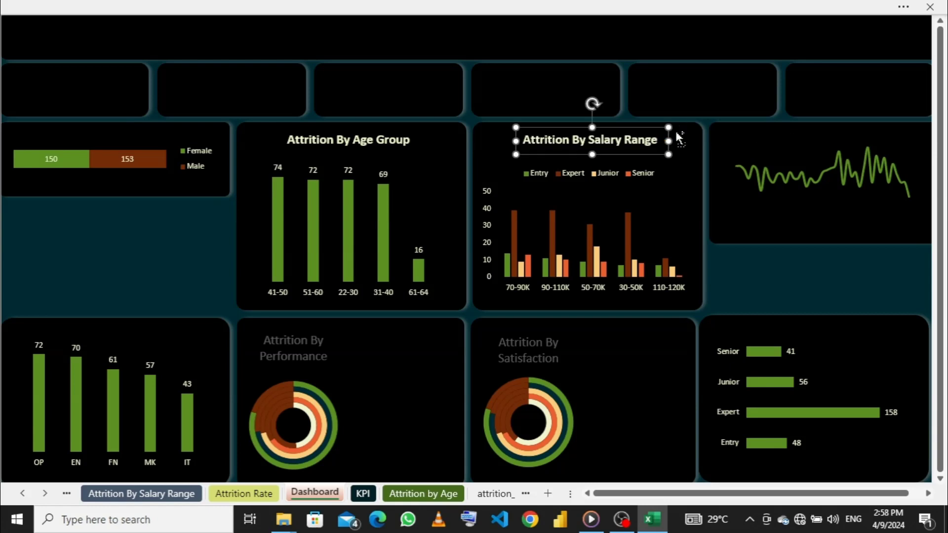
# - Place a copy of the salary range title above the age line chart and resize the chart to sit below it
pyautogui.hotkey('ctrl', 'd')
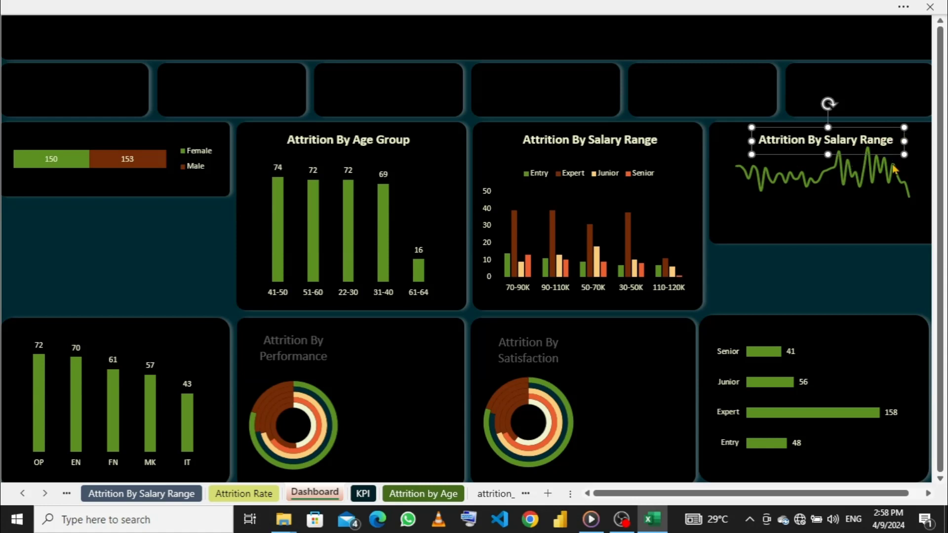
pyautogui.click(836, 176)
pyautogui.click(836, 179)
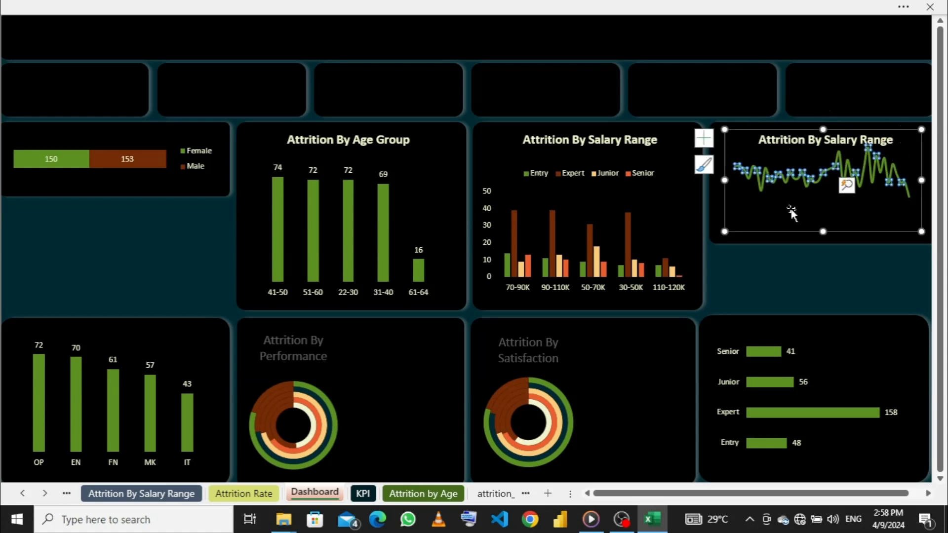
pyautogui.moveTo(822, 129); pyautogui.dragTo(824, 147)
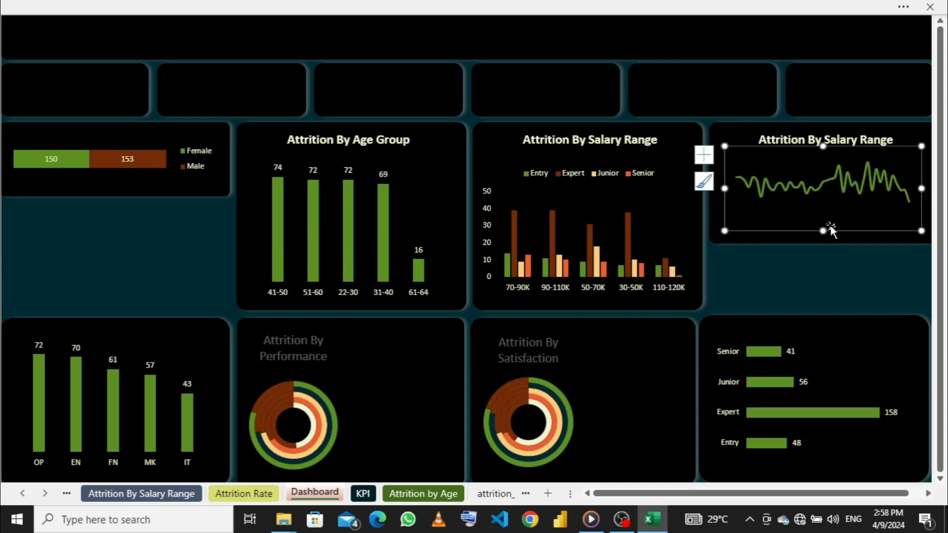
pyautogui.moveTo(824, 231)
pyautogui.mouseDown()
pyautogui.moveTo(826, 262)
pyautogui.moveTo(822, 241)
pyautogui.mouseUp()
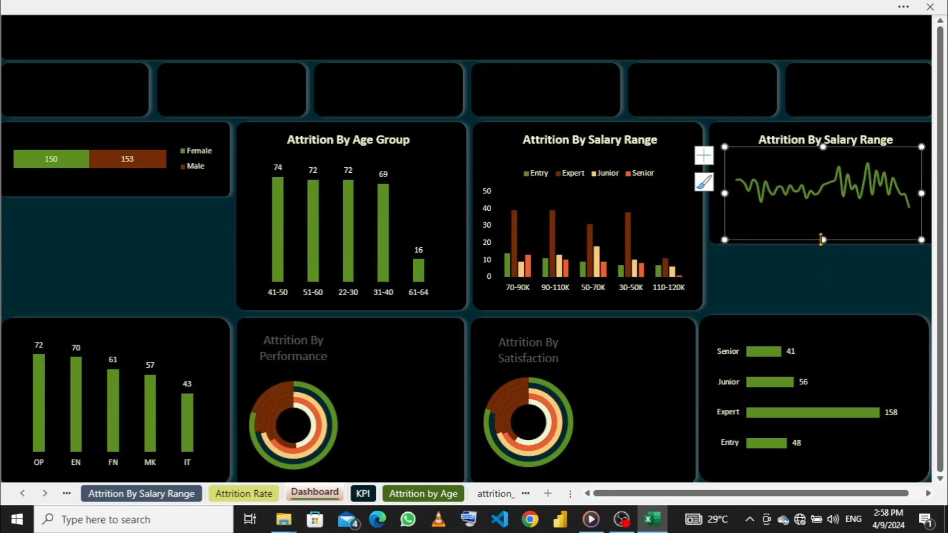
# - Change the copied title above the age line chart to Attrition By Age
pyautogui.click(913, 135)
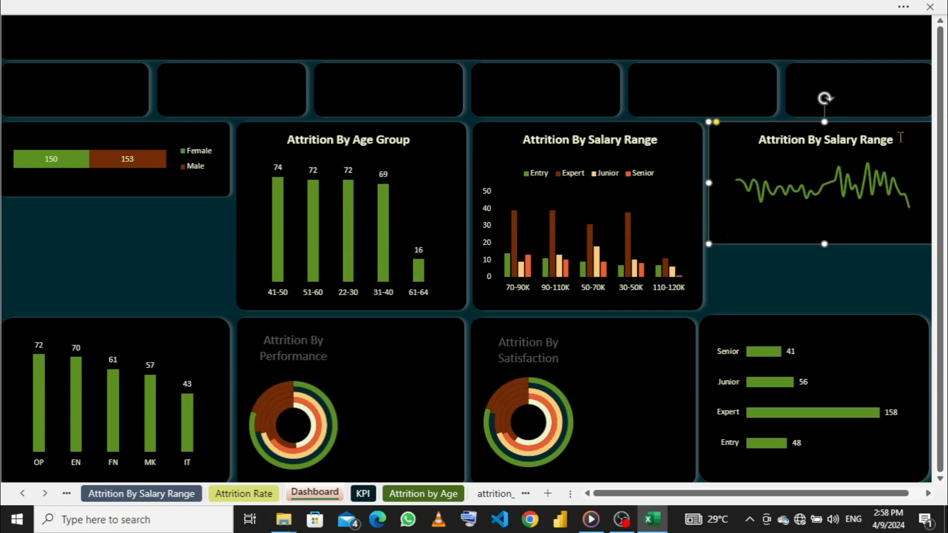
pyautogui.click(900, 137)
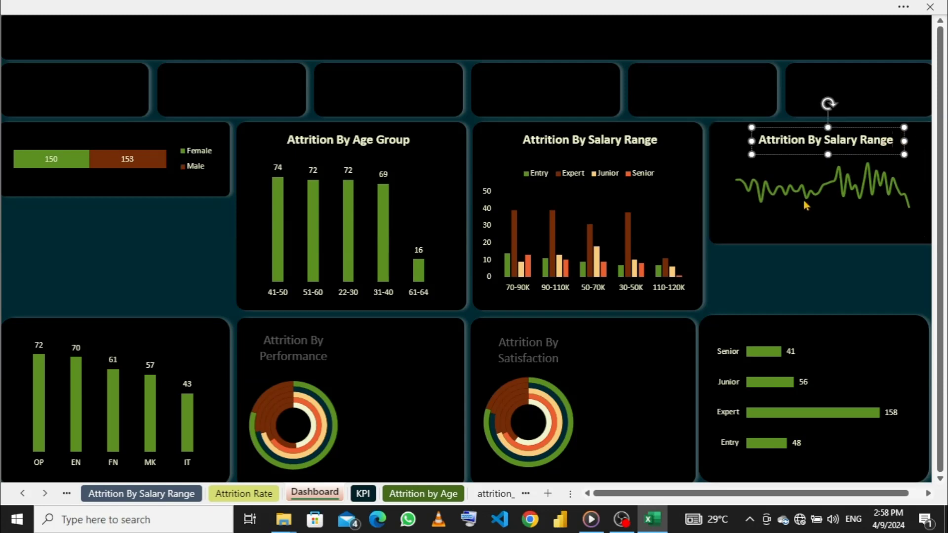
pyautogui.press('BackSpace')
pyautogui.press('BackSpace')
pyautogui.press('BackSpace')
pyautogui.press('BackSpace')
pyautogui.press('BackSpace')
pyautogui.press('BackSpace')
pyautogui.press('BackSpace')
pyautogui.press('BackSpace')
pyautogui.press('BackSpace')
pyautogui.press('BackSpace')
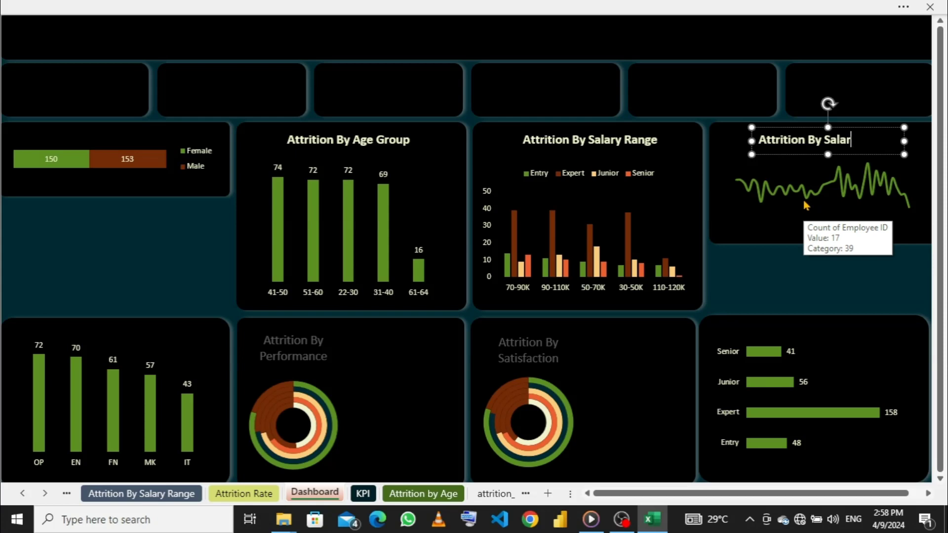
pyautogui.press('BackSpace')
pyautogui.press('BackSpace')
pyautogui.press('BackSpace')
pyautogui.write('Age')
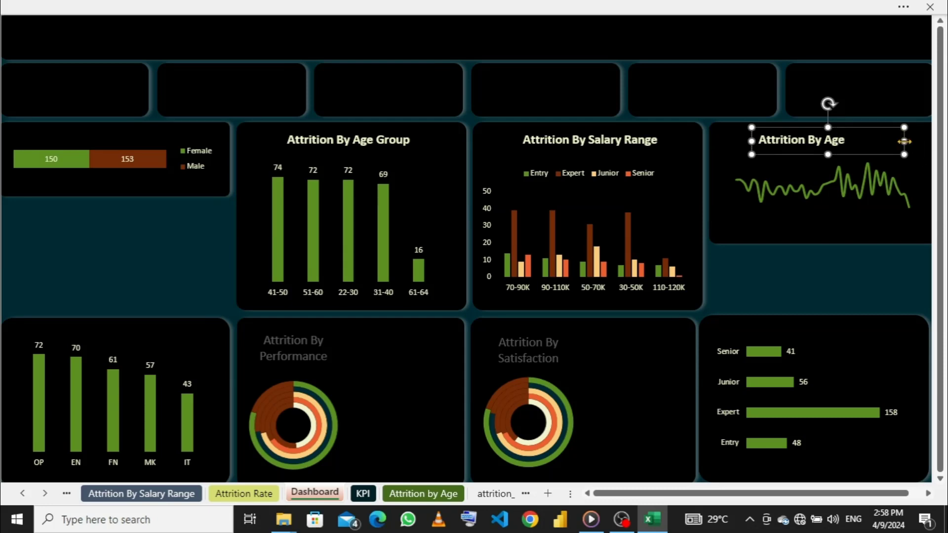
# - Narrow the Attrition By Age title box to fit its text and centre it above the age line chart
pyautogui.moveTo(899, 142); pyautogui.dragTo(860, 141)
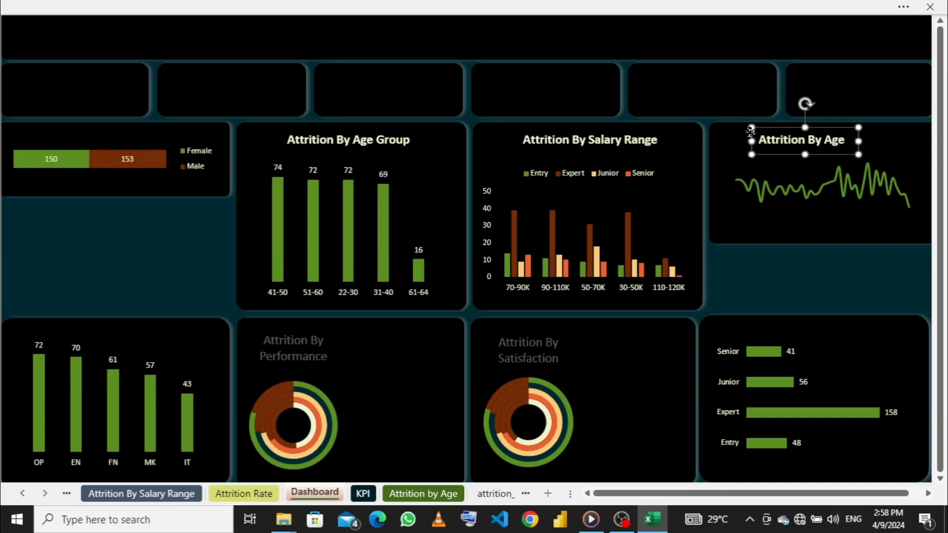
pyautogui.moveTo(754, 136); pyautogui.dragTo(779, 135)
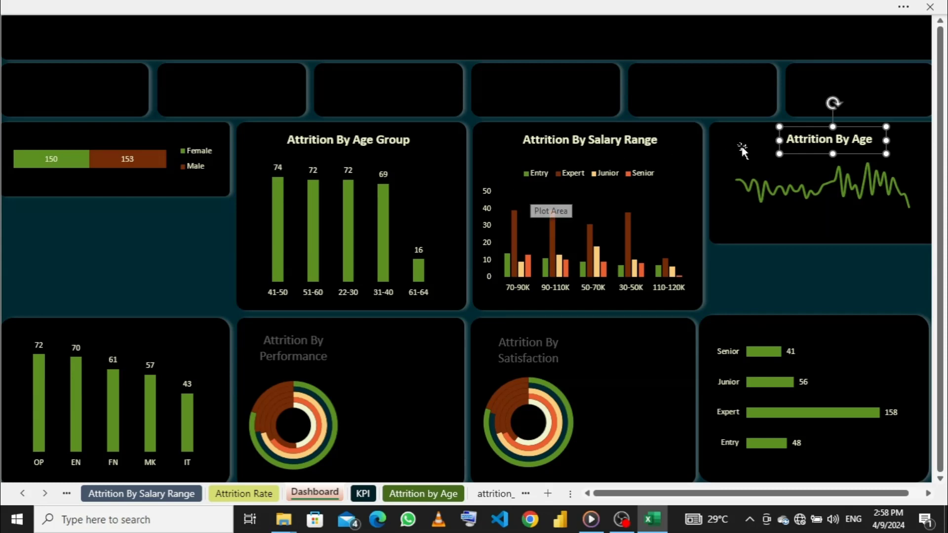
pyautogui.press('Down')
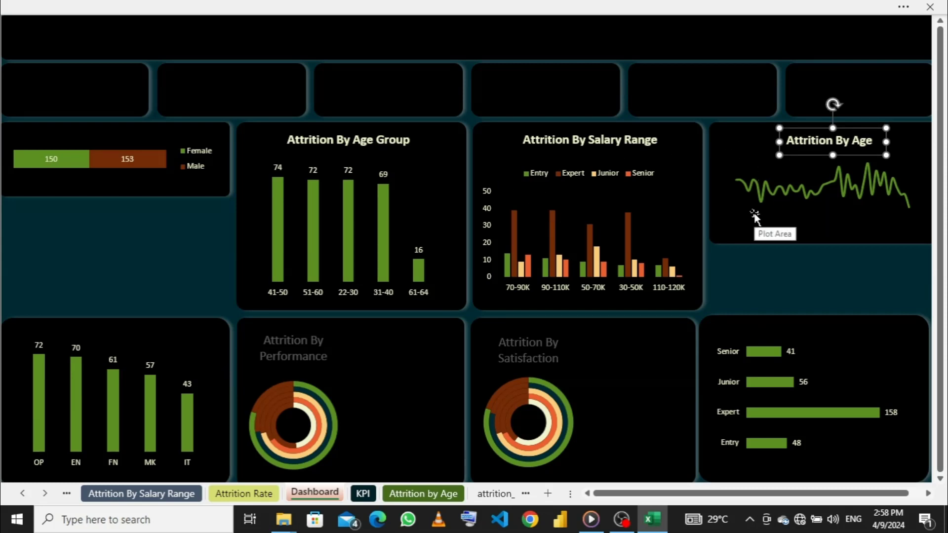
pyautogui.press('Down')
# - Delete the built-in title of the satisfaction doughnut chart and lower the chart's upper edge to make room for a text box
pyautogui.click(530, 358)
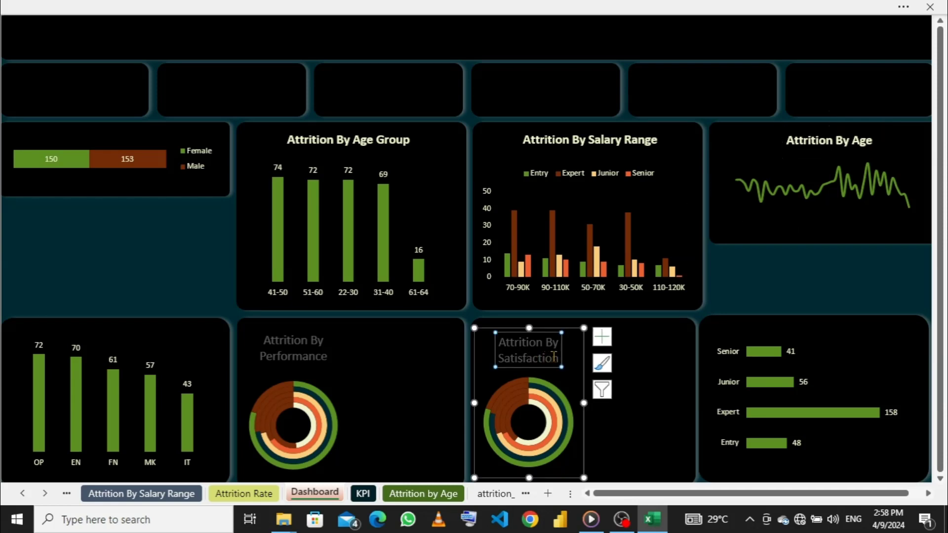
pyautogui.rightClick(560, 359)
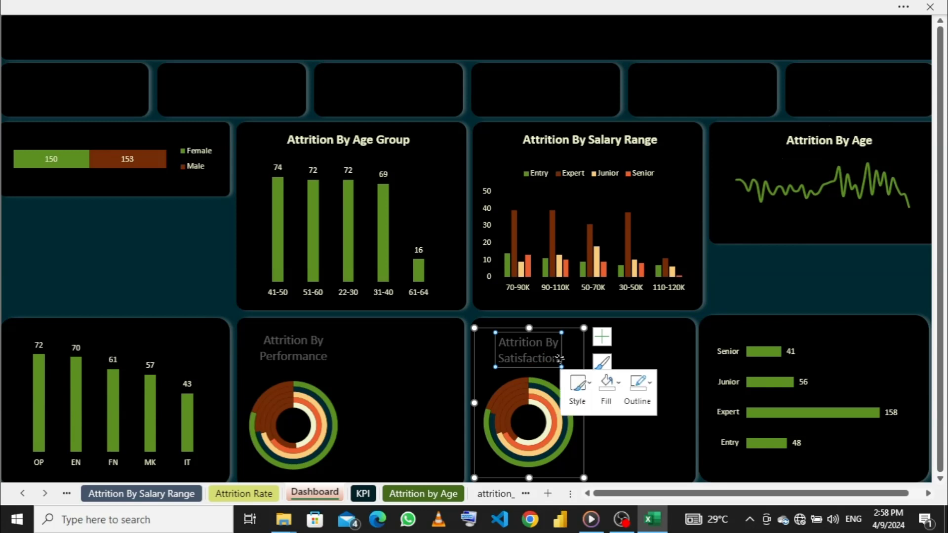
pyautogui.click(599, 205)
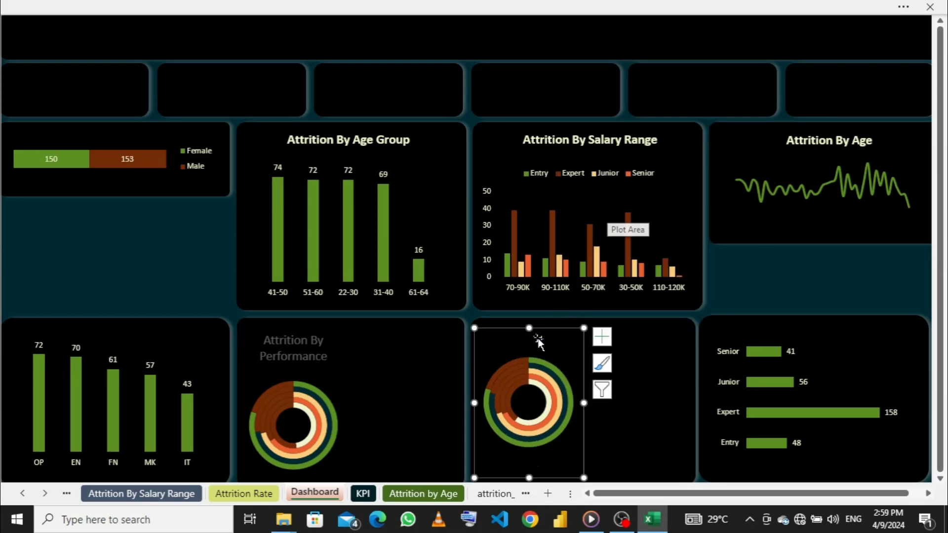
pyautogui.moveTo(530, 327); pyautogui.dragTo(530, 347)
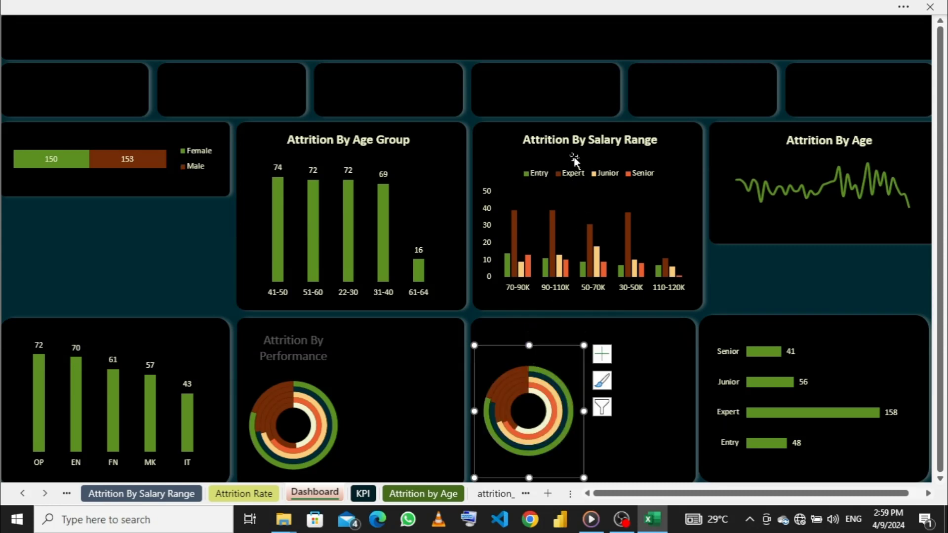
# - Duplicate the Attrition By Salary Range title and place the copy above the satisfaction doughnut chart
pyautogui.click(578, 140)
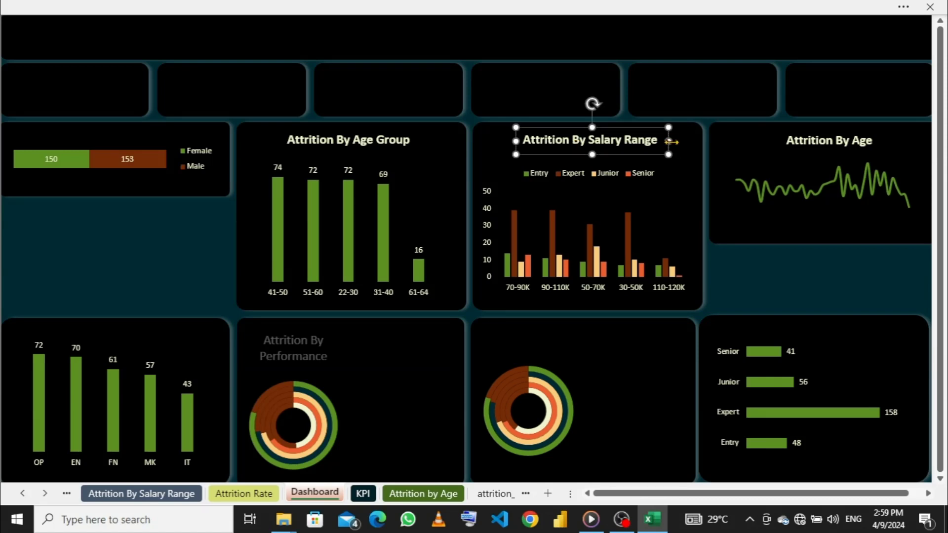
pyautogui.hotkey('ctrl', 'd')
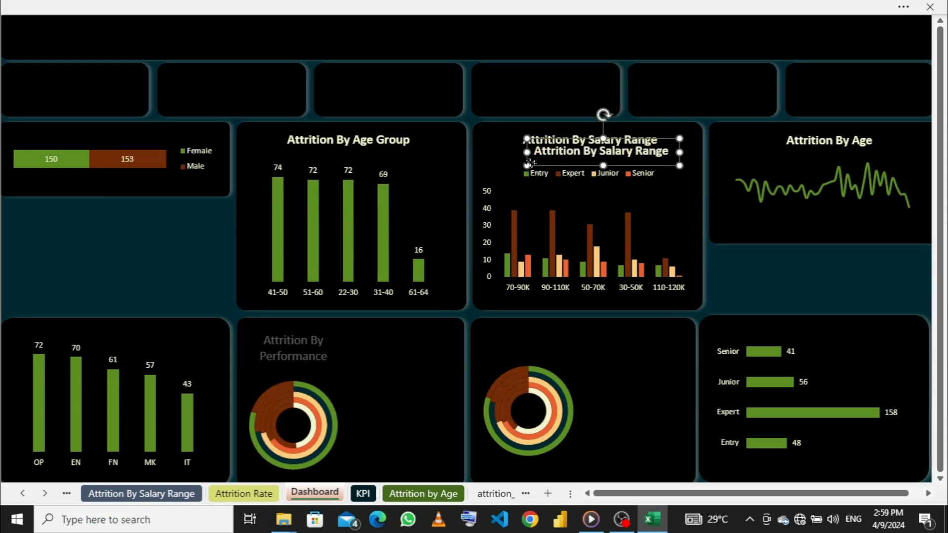
pyautogui.moveTo(528, 151); pyautogui.dragTo(508, 330)
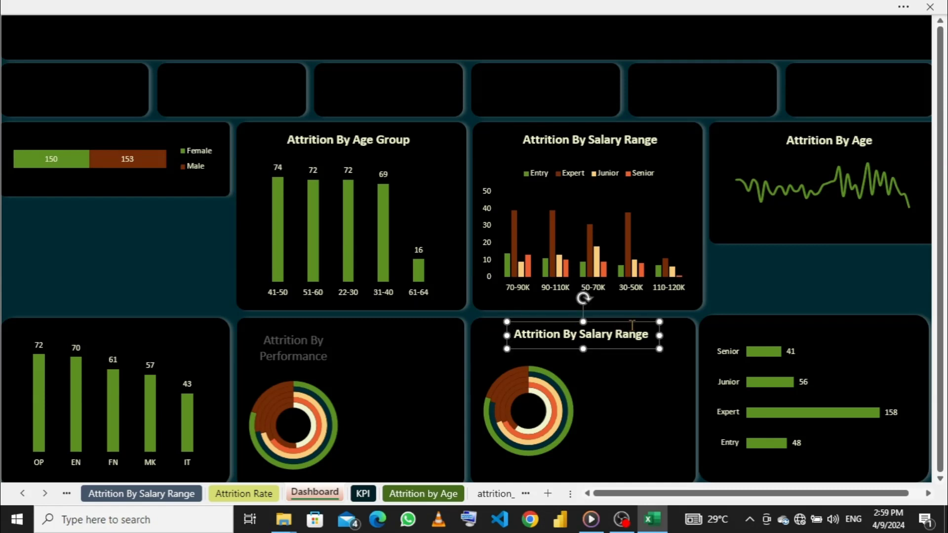
# - Change the copied title above the satisfaction doughnut chart to Attrition By Satisfaction
pyautogui.click(650, 335)
pyautogui.press('BackSpace')
pyautogui.press('BackSpace')
pyautogui.press('BackSpace')
pyautogui.press('BackSpace')
pyautogui.press('BackSpace')
pyautogui.press('BackSpace')
pyautogui.press('BackSpace')
pyautogui.press('BackSpace')
pyautogui.press('BackSpace')
pyautogui.write('tisfaction')
# - Duplicate the Attrition By Satisfaction title and move the copy toward the performance doughnut's panel
pyautogui.hotkey('ctrl', 'd')
pyautogui.moveTo(519, 341); pyautogui.dragTo(408, 339)
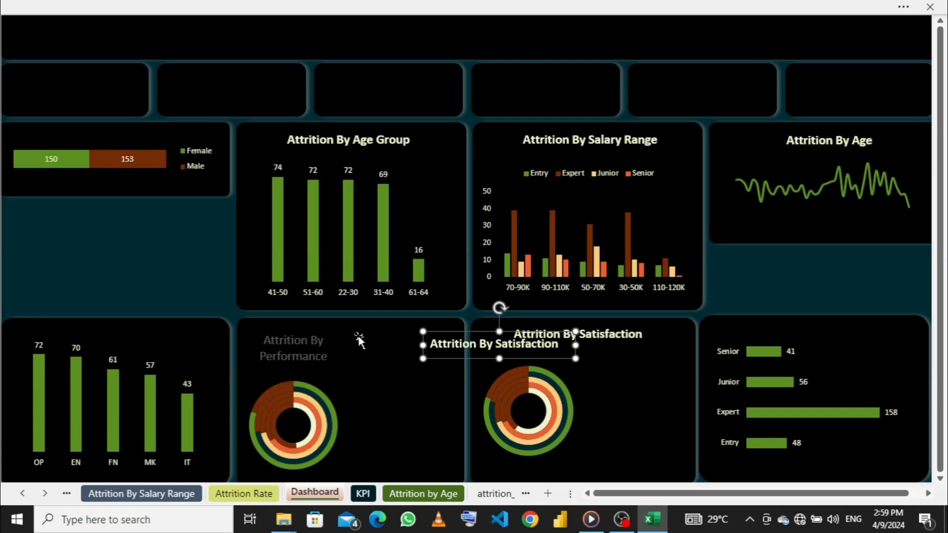
# - Delete the built-in title of the performance doughnut chart and lower the chart's upper edge
pyautogui.click(324, 342)
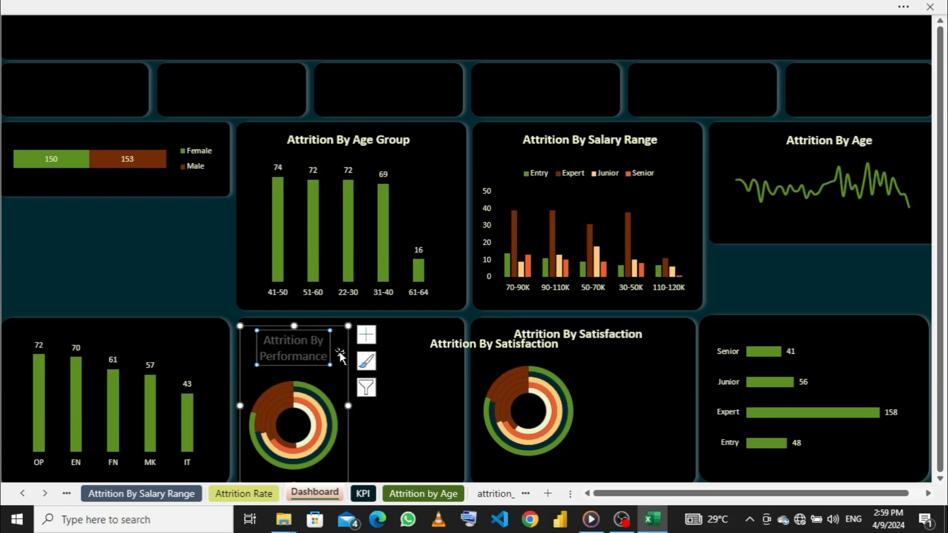
pyautogui.press('Delete')
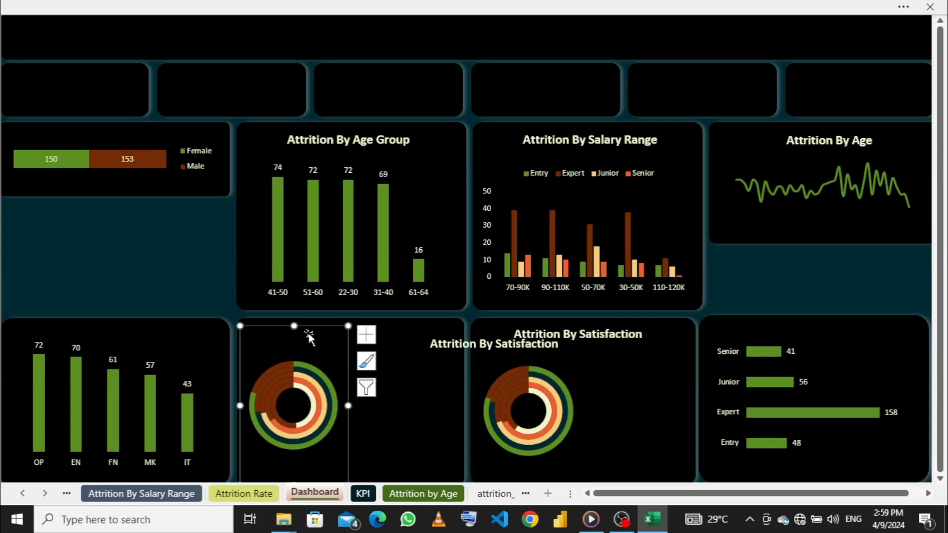
pyautogui.moveTo(295, 326)
pyautogui.mouseDown()
pyautogui.moveTo(293, 360)
pyautogui.moveTo(293, 335)
pyautogui.moveTo(293, 344)
pyautogui.mouseUp()
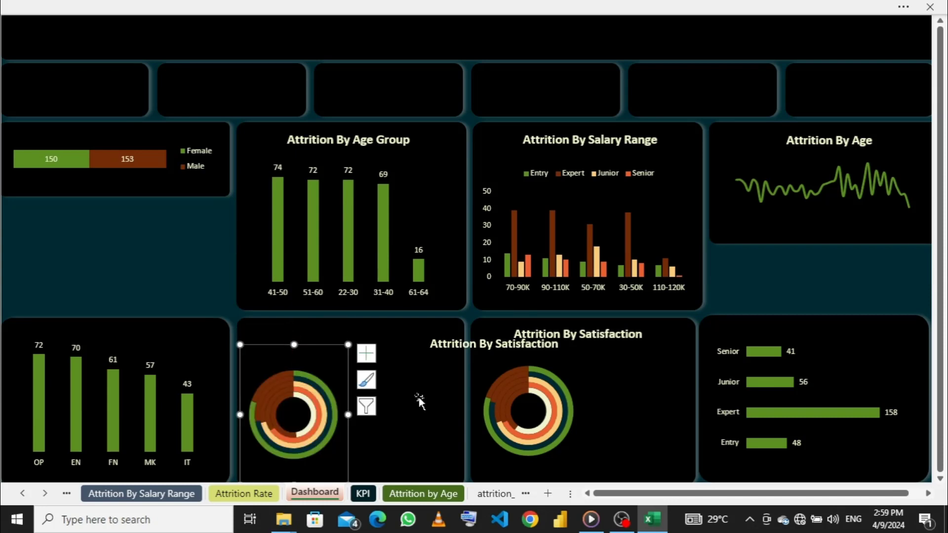
pyautogui.click(577, 411)
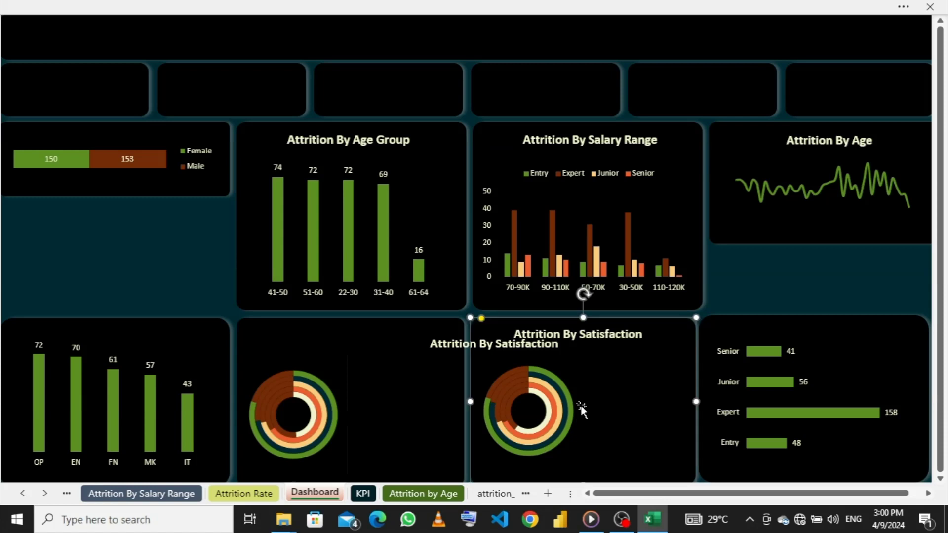
pyautogui.click(538, 345)
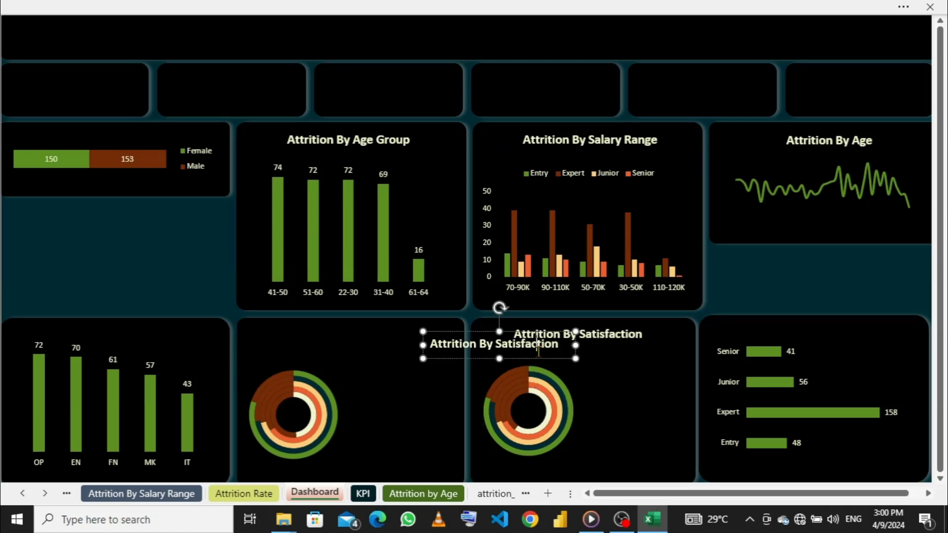
pyautogui.click(584, 410)
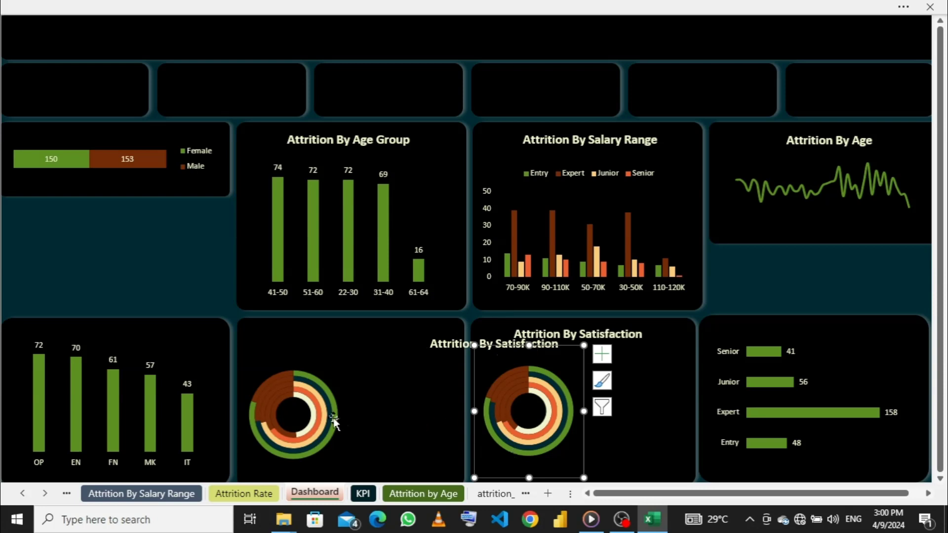
pyautogui.click(328, 357)
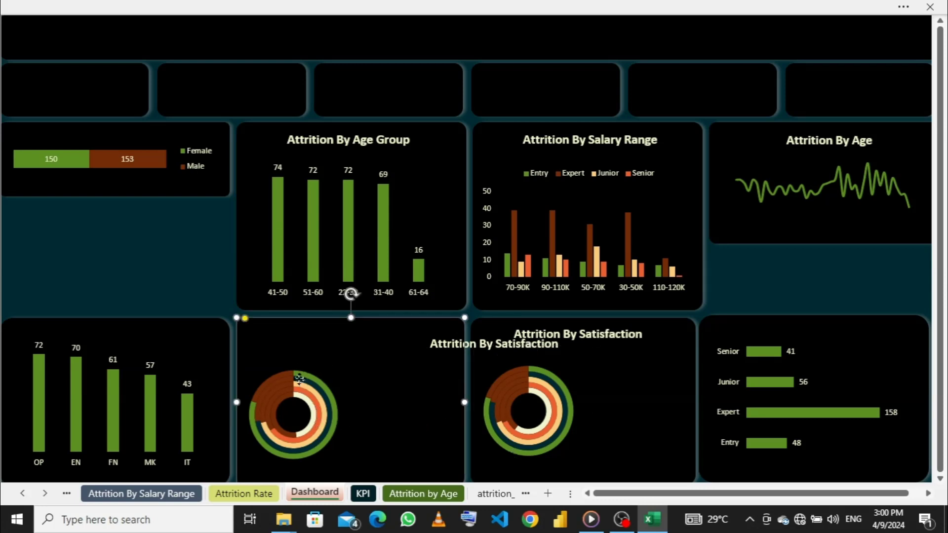
pyautogui.click(301, 376)
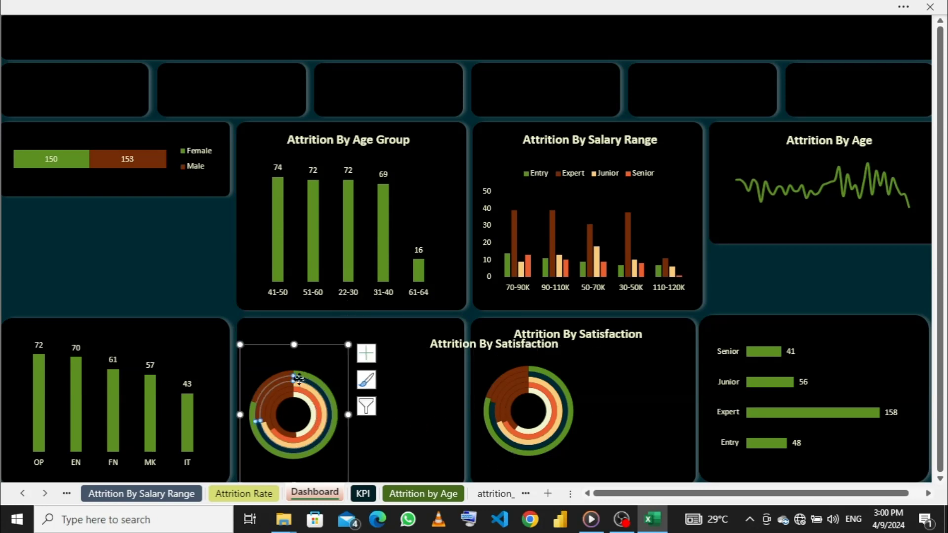
pyautogui.click(334, 353)
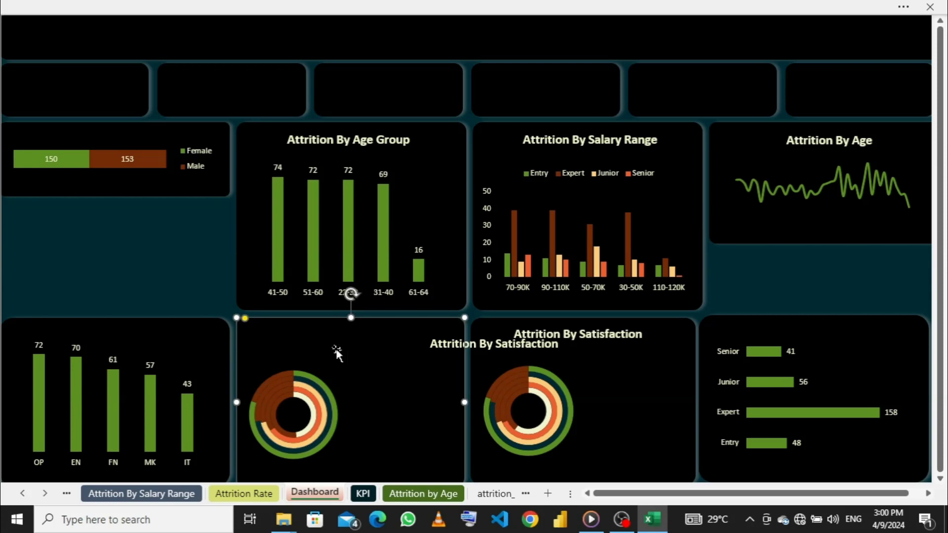
# - Place the copied Attrition By Satisfaction title above the performance doughnut chart and nudge it slightly up and left
pyautogui.click(487, 345)
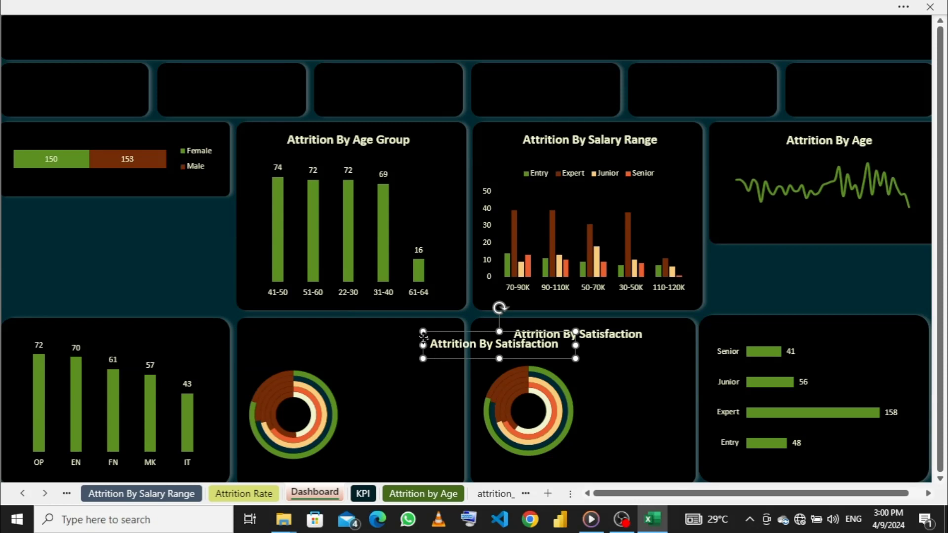
pyautogui.moveTo(424, 337); pyautogui.dragTo(274, 329)
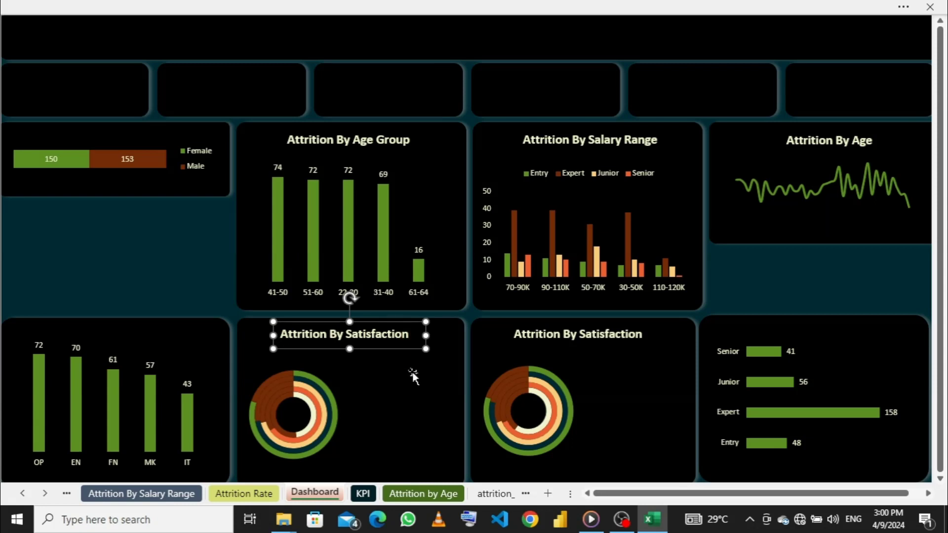
pyautogui.press('Up')
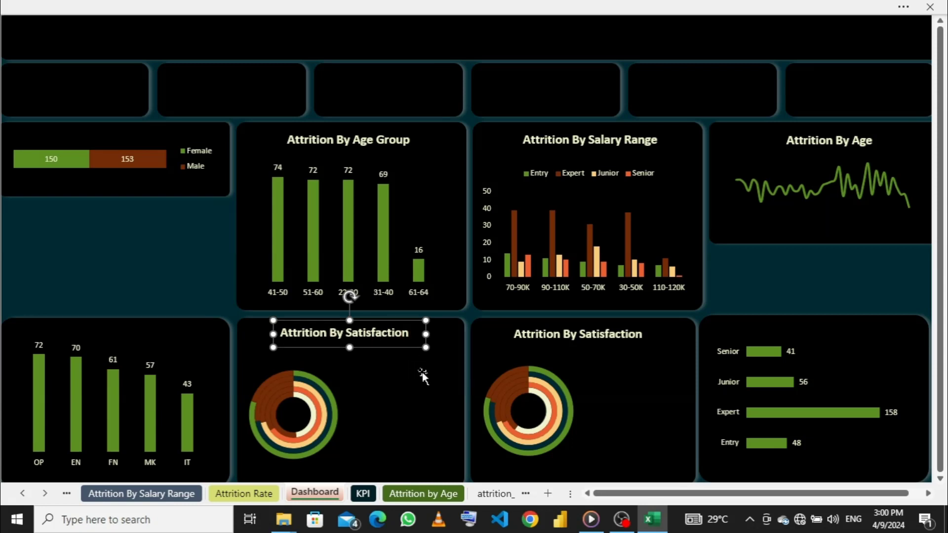
pyautogui.press('Left')
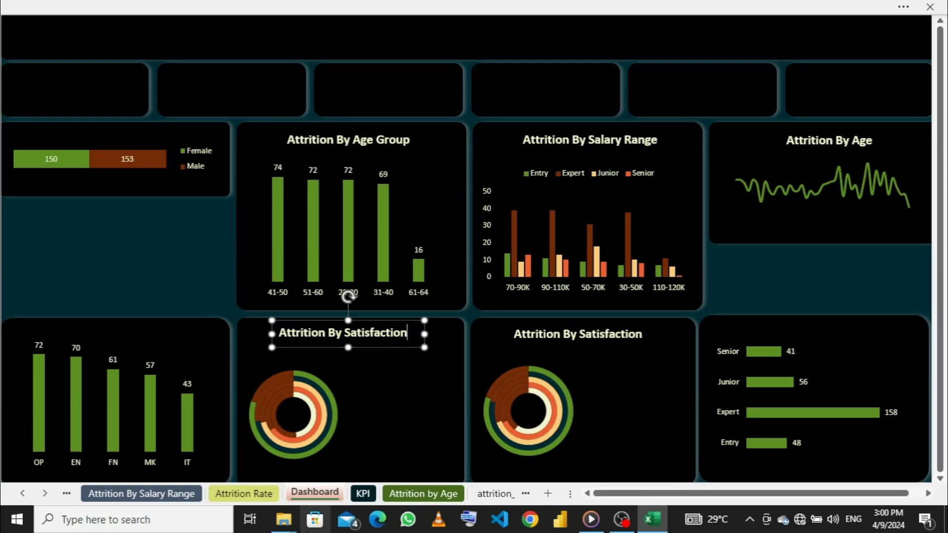
# - Change the copied title above the performance doughnut chart to Attrition By Performance
pyautogui.press('BackSpace')
pyautogui.press('BackSpace')
pyautogui.press('BackSpace')
pyautogui.press('BackSpace')
pyautogui.press('BackSpace')
pyautogui.press('BackSpace')
pyautogui.press('BackSpace')
pyautogui.press('BackSpace')
pyautogui.press('BackSpace')
pyautogui.press('BackSpace')
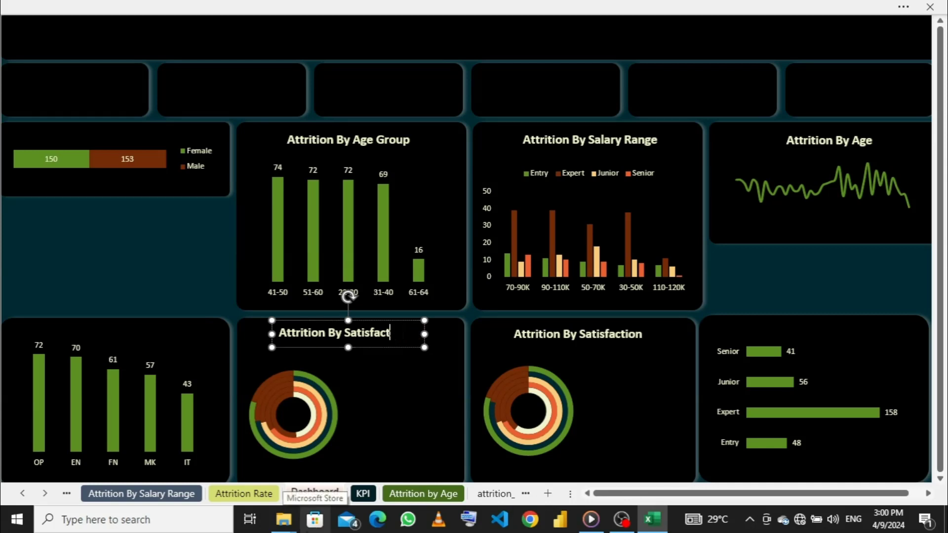
pyautogui.press('BackSpace')
pyautogui.press('BackSpace')
pyautogui.write('Perfo')
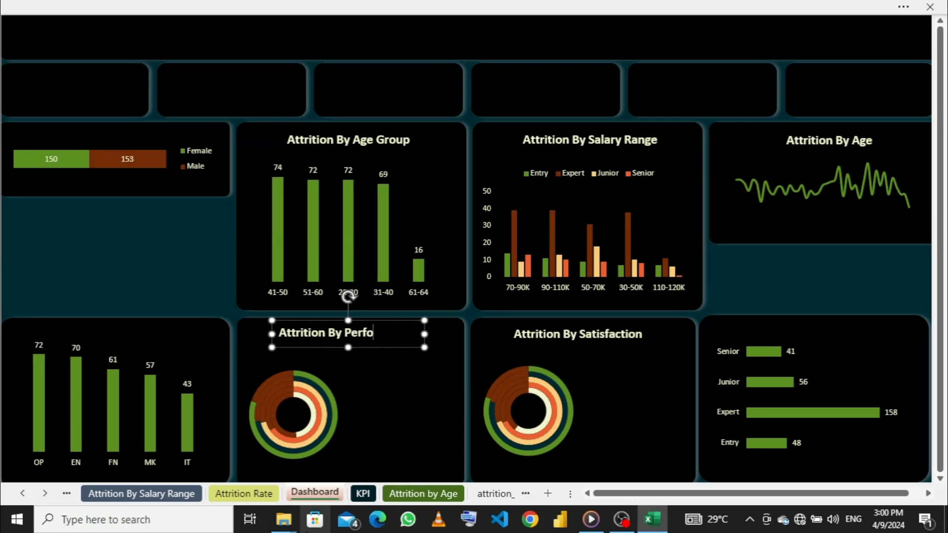
pyautogui.write('rmance')
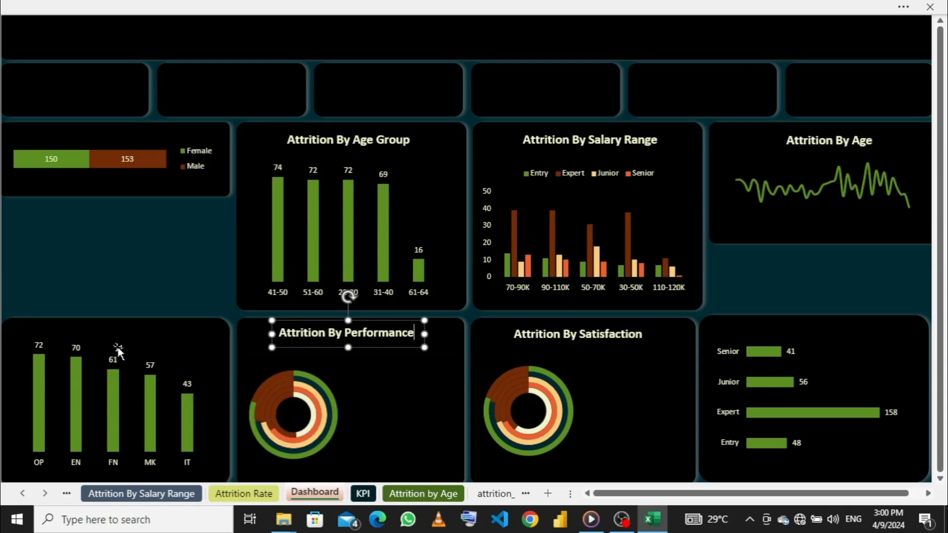
# - Lower the upper edge of the OP, EN, FN, MK, IT column chart to make room for a title
pyautogui.click(132, 342)
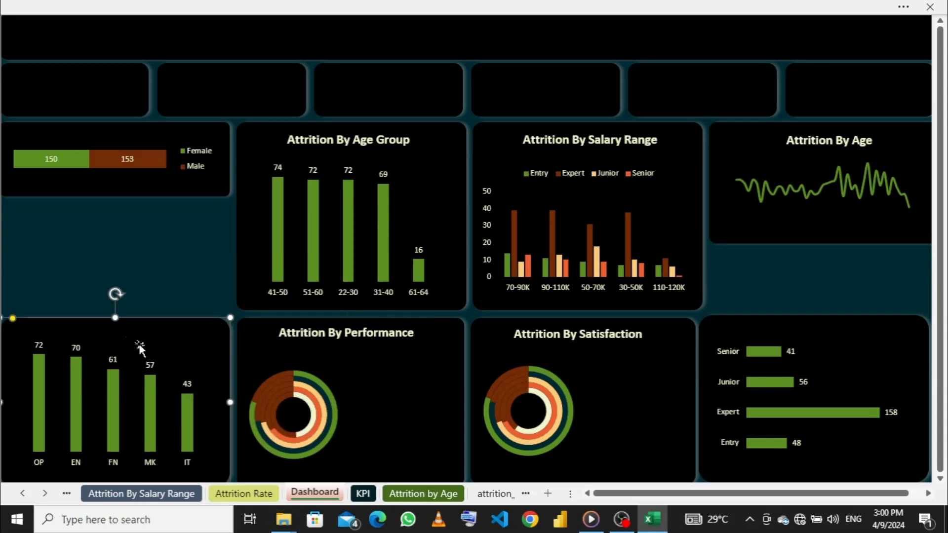
pyautogui.click(105, 344)
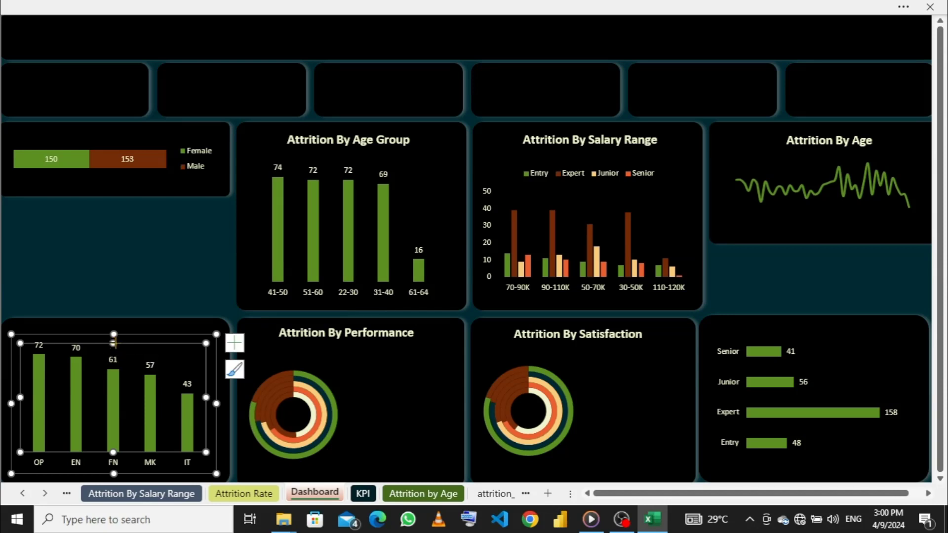
pyautogui.click(114, 340)
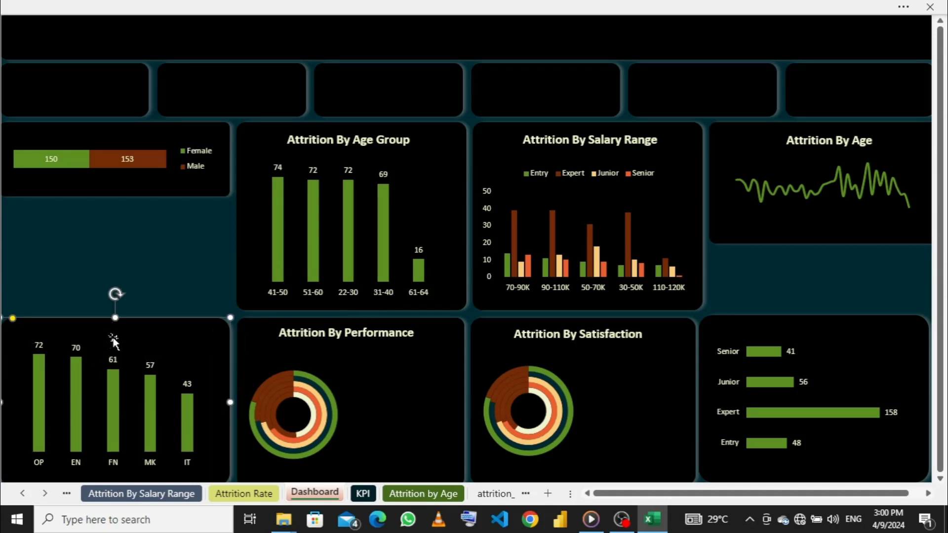
pyautogui.click(86, 366)
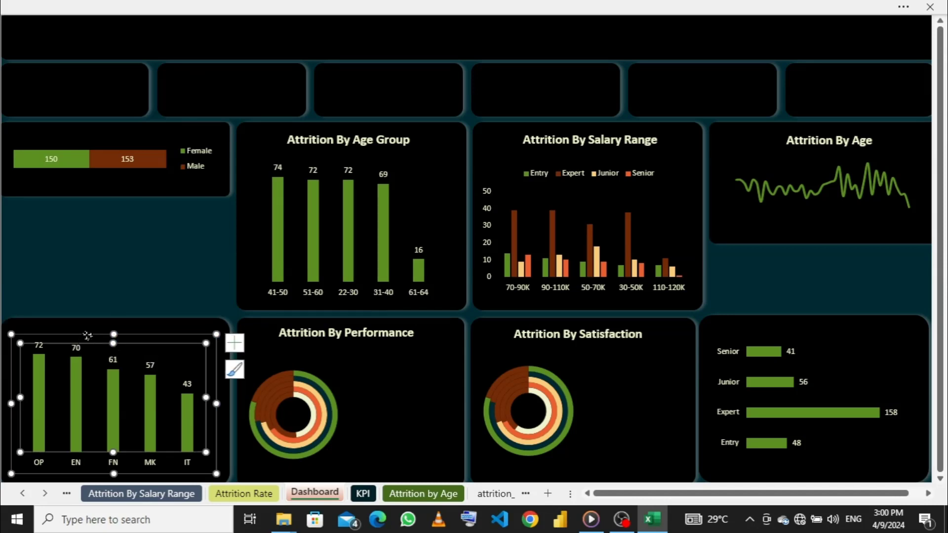
pyautogui.click(88, 338)
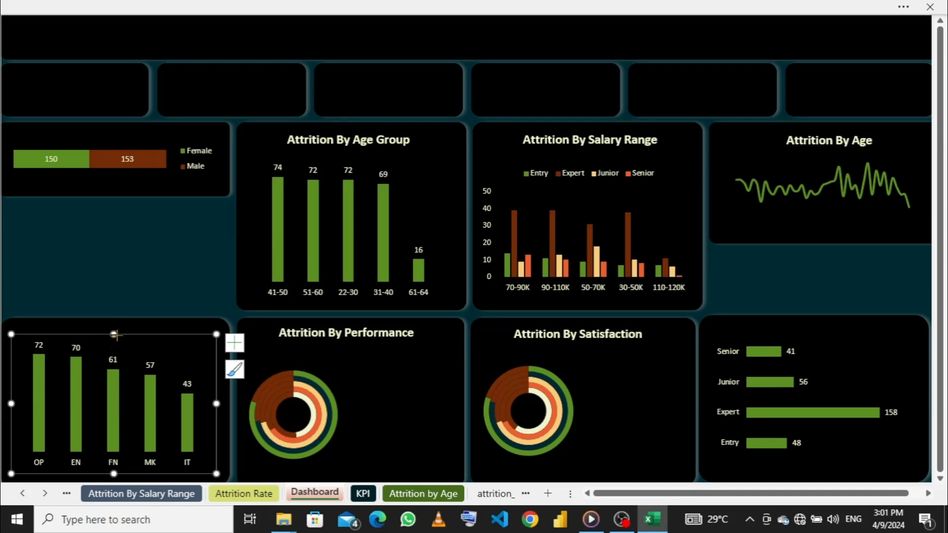
pyautogui.moveTo(114, 335); pyautogui.dragTo(108, 357)
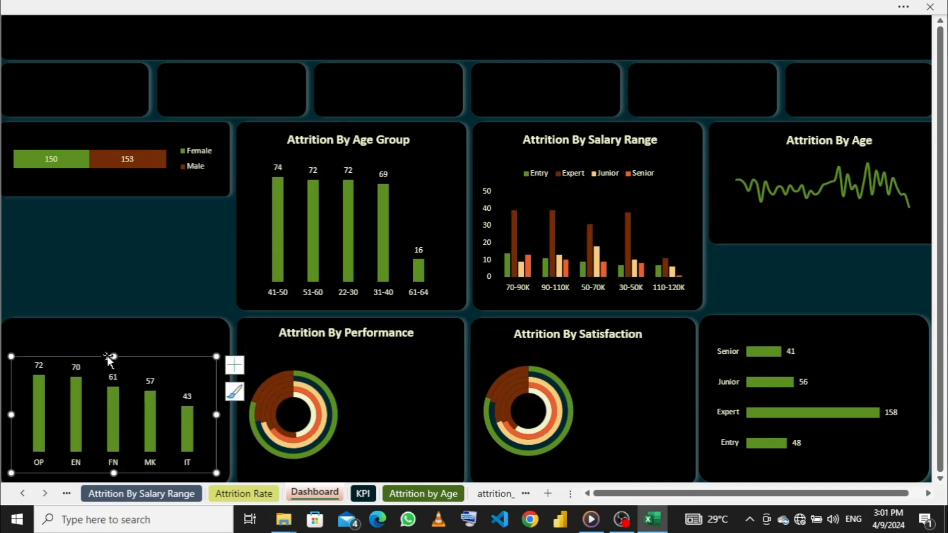
# - Duplicate the Attrition By Performance title and place the copy above the OP, EN, FN, MK, IT column chart
pyautogui.click(318, 331)
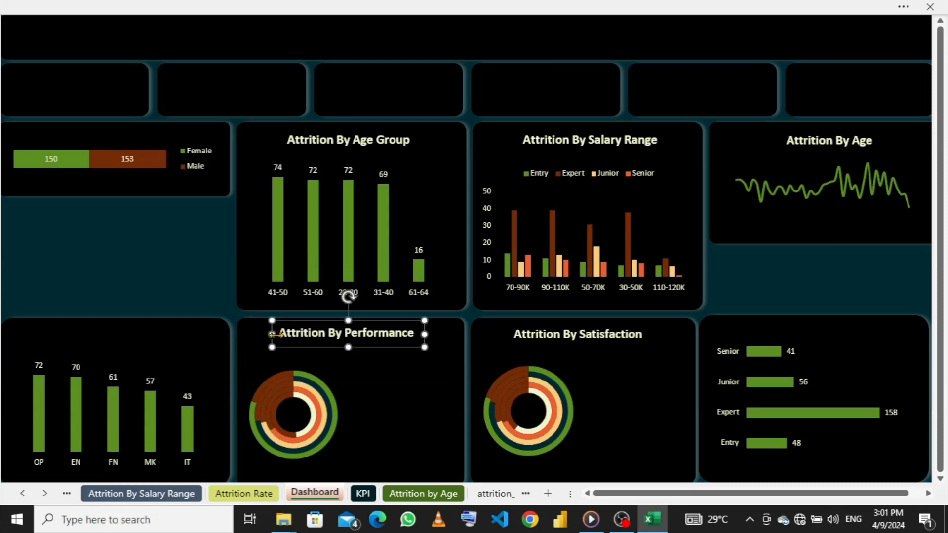
pyautogui.hotkey('ctrl', 'd')
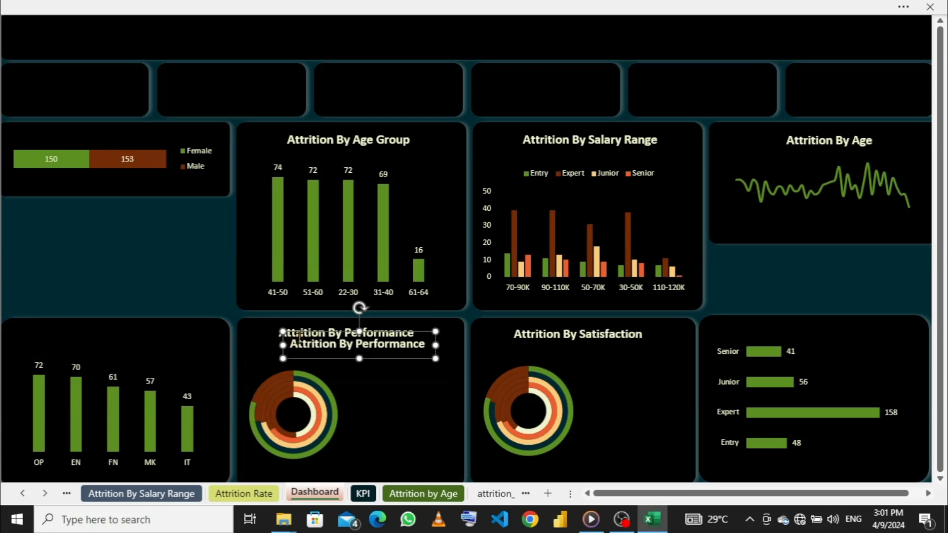
pyautogui.moveTo(303, 332); pyautogui.dragTo(52, 322)
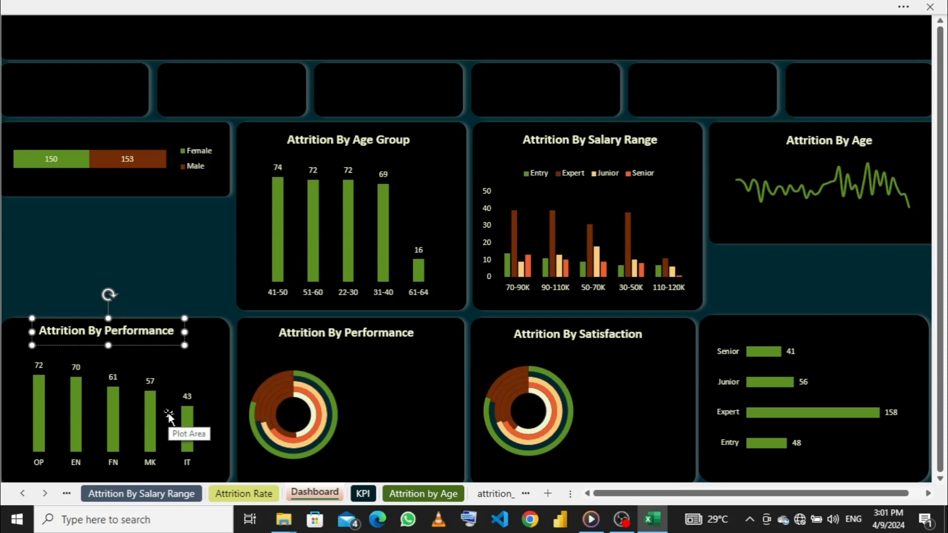
# - Change the copied title above the OP, EN, FN, MK, IT column chart to Attrition By Department
pyautogui.press('BackSpace')
pyautogui.press('BackSpace')
pyautogui.press('BackSpace')
pyautogui.press('BackSpace')
pyautogui.press('BackSpace')
pyautogui.press('BackSpace')
pyautogui.press('BackSpace')
pyautogui.press('BackSpace')
pyautogui.press('BackSpace')
pyautogui.press('BackSpace')
pyautogui.press('BackSpace')
pyautogui.write('De')
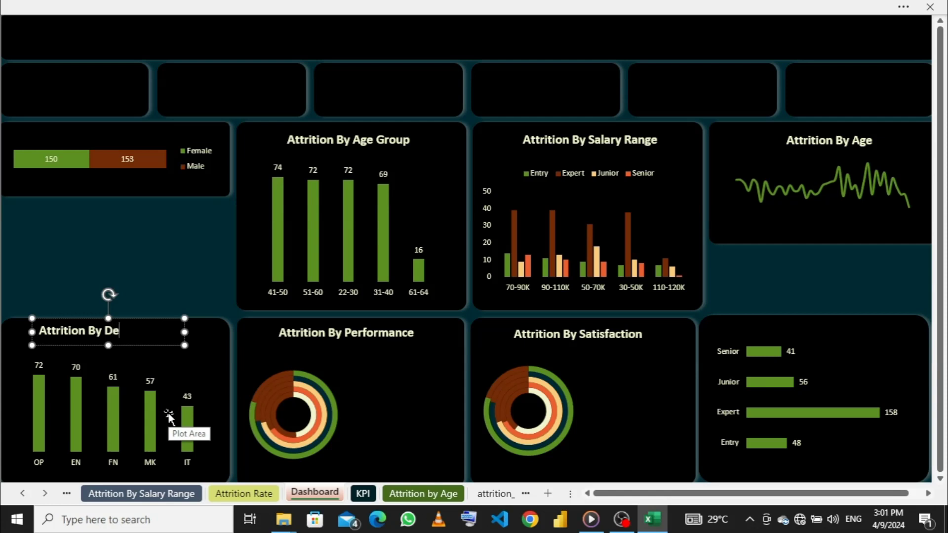
pyautogui.write('partment')
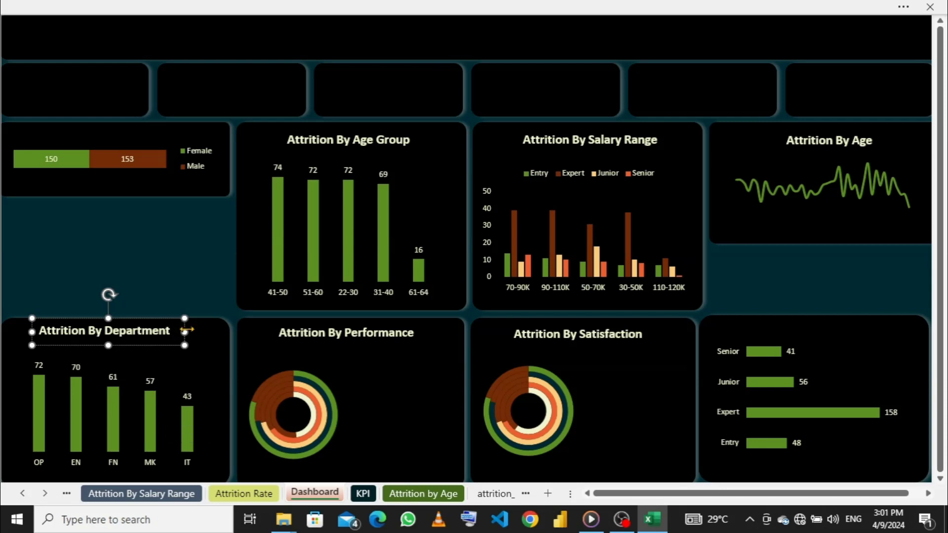
# - Shift the Attrition By Department title slightly down to line it up with the neighbouring titles, and deselect it
pyautogui.moveTo(187, 330); pyautogui.dragTo(187, 332)
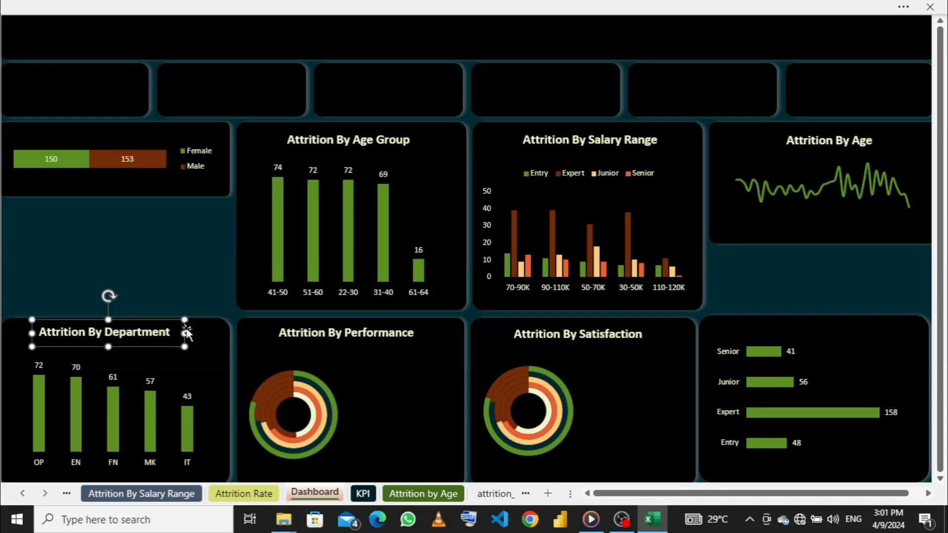
pyautogui.press('Up')
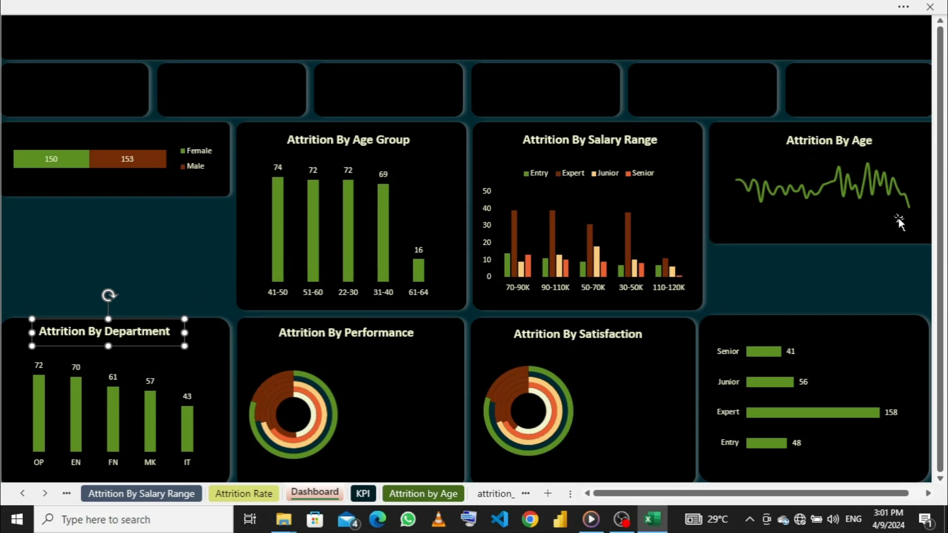
pyautogui.click(215, 333)
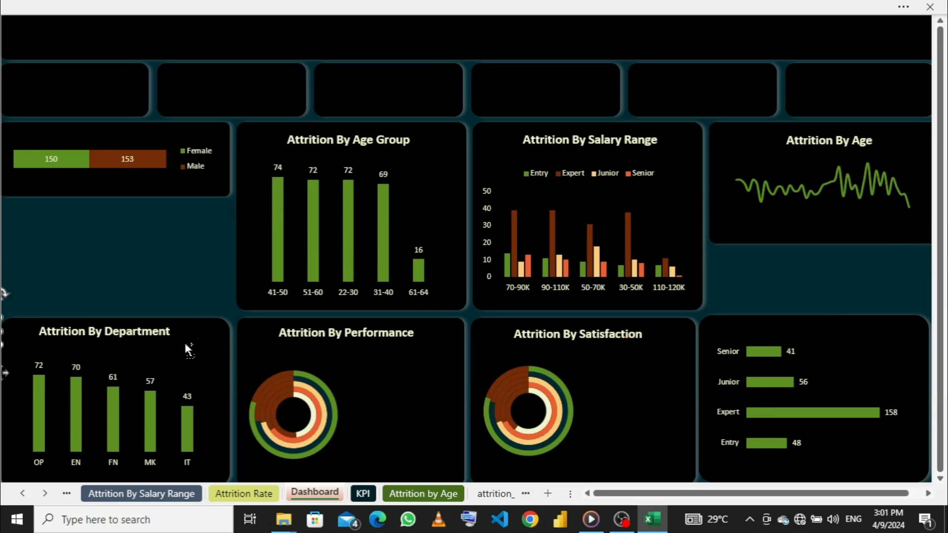
pyautogui.click(186, 345)
# - Duplicate the Attrition By Performance title and place the copy above the Senior, Junior, Expert, Entry bar chart
pyautogui.click(325, 334)
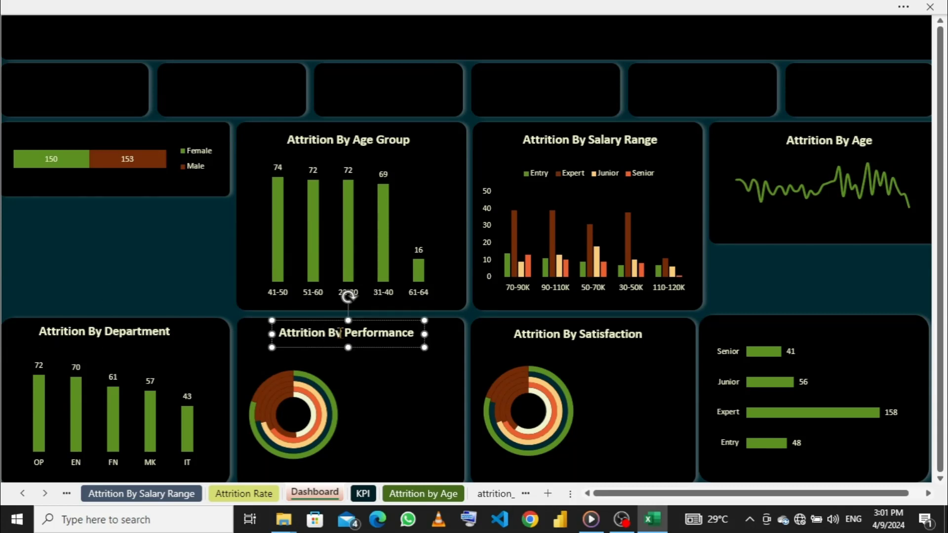
pyautogui.click(353, 351)
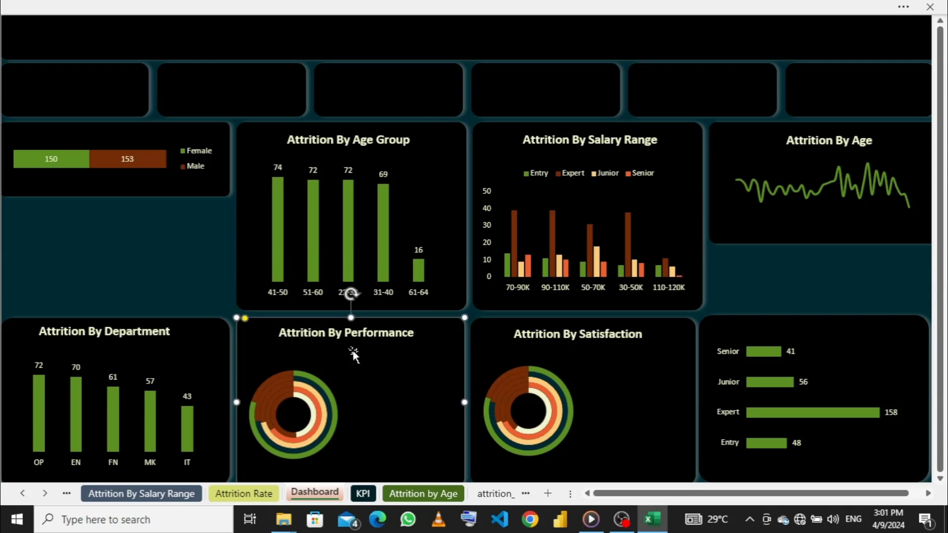
pyautogui.click(421, 333)
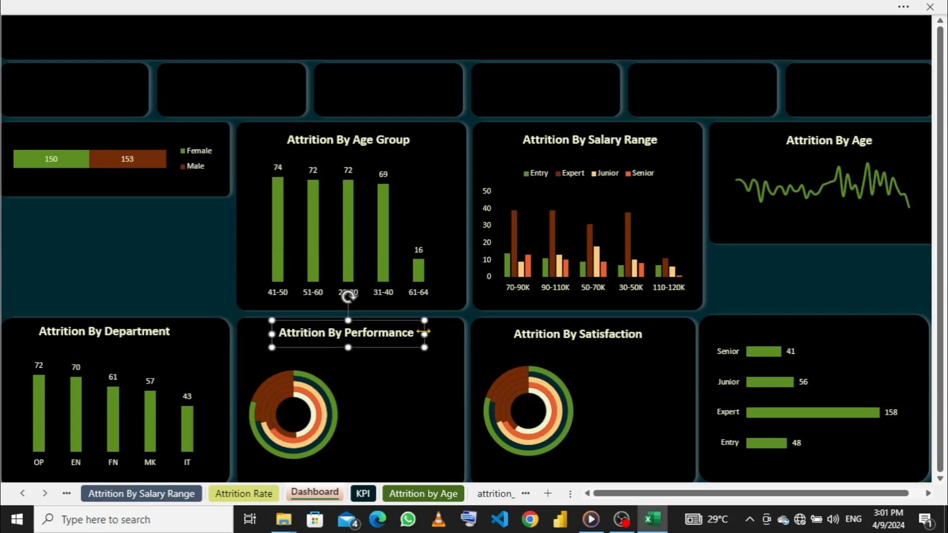
pyautogui.hotkey('ctrl', 'd')
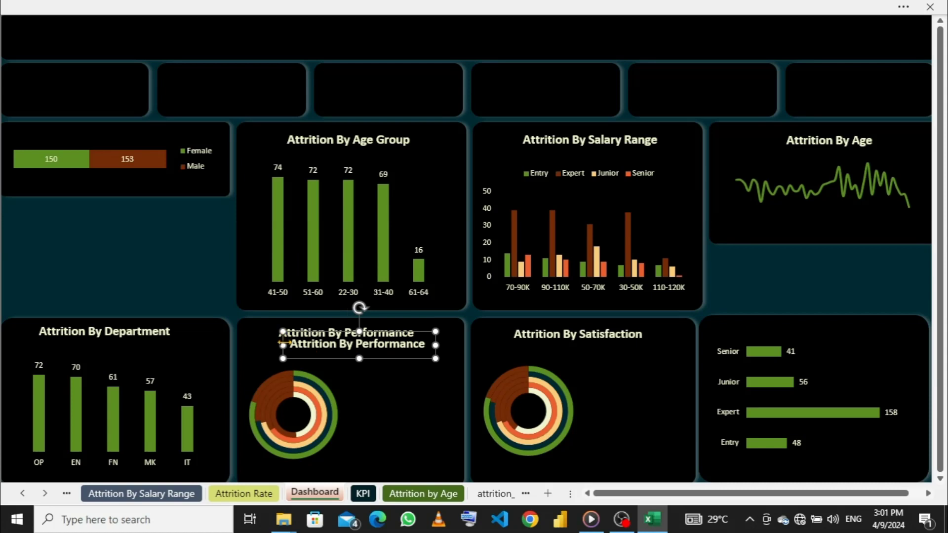
pyautogui.moveTo(293, 335); pyautogui.dragTo(742, 326)
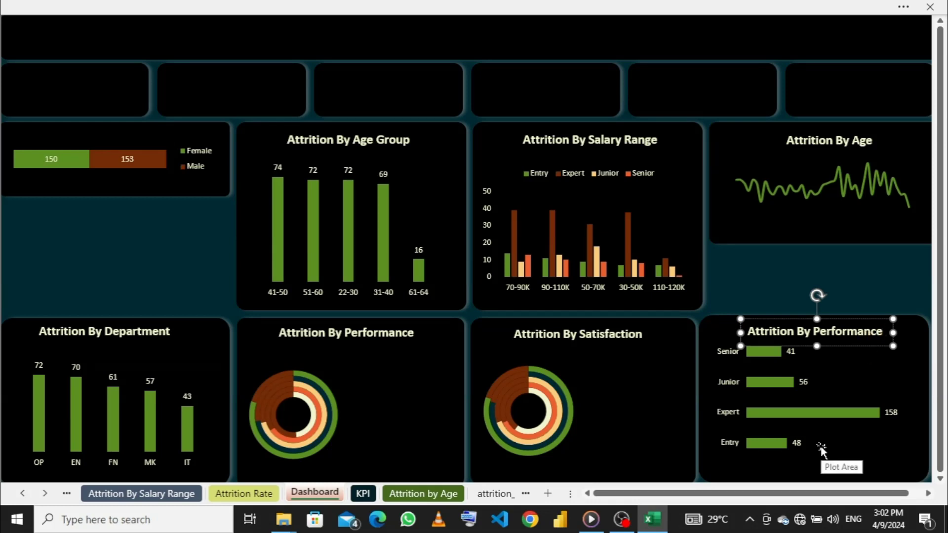
# - Change the copied title above the Senior, Junior, Expert, Entry bar chart to Attrition By YOS Group
pyautogui.press('BackSpace')
pyautogui.press('BackSpace')
pyautogui.press('BackSpace')
pyautogui.press('BackSpace')
pyautogui.press('BackSpace')
pyautogui.press('BackSpace')
pyautogui.press('BackSpace')
pyautogui.press('BackSpace')
pyautogui.press('BackSpace')
pyautogui.press('BackSpace')
pyautogui.press('BackSpace')
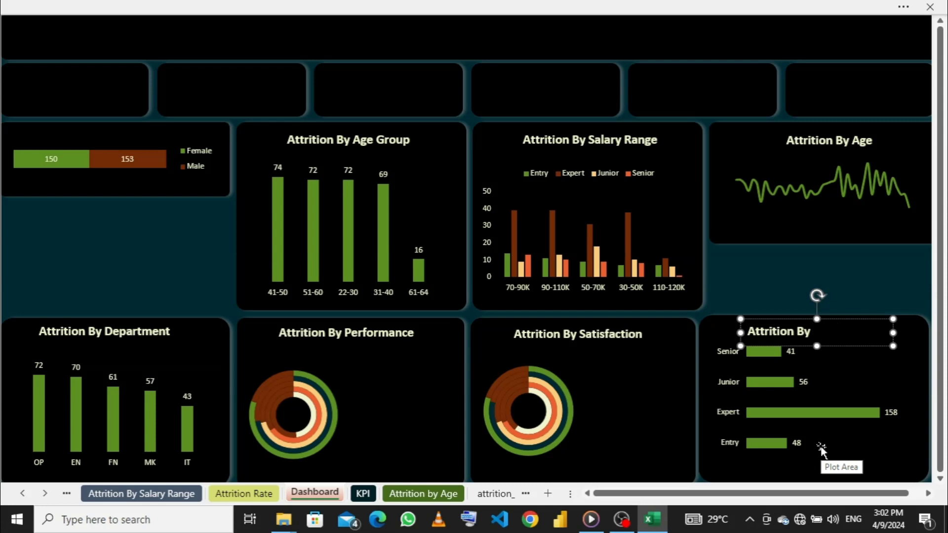
pyautogui.write('YOS GR')
pyautogui.press('BackSpace')
pyautogui.write('roup')
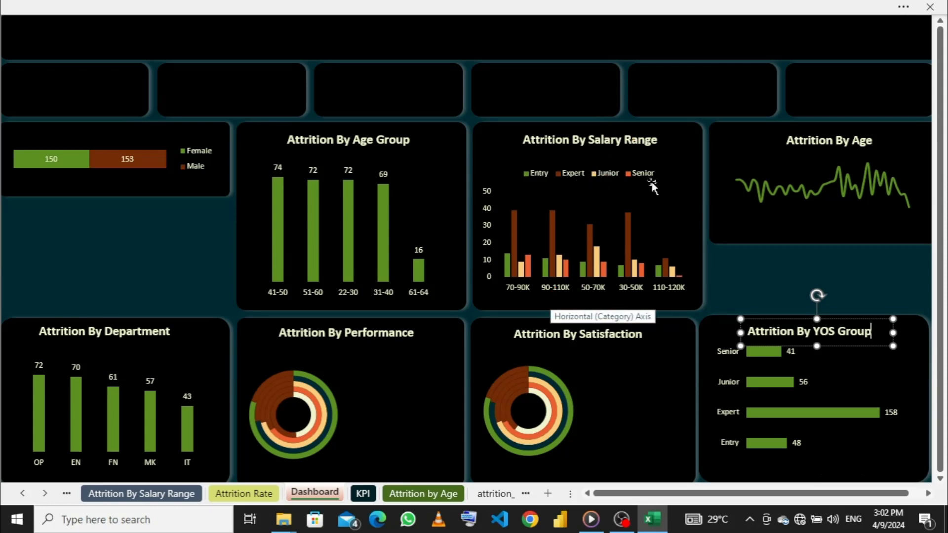
# - Reword the Attrition By Salary Range title to Attrition By Salary By YOS Group
pyautogui.click(664, 138)
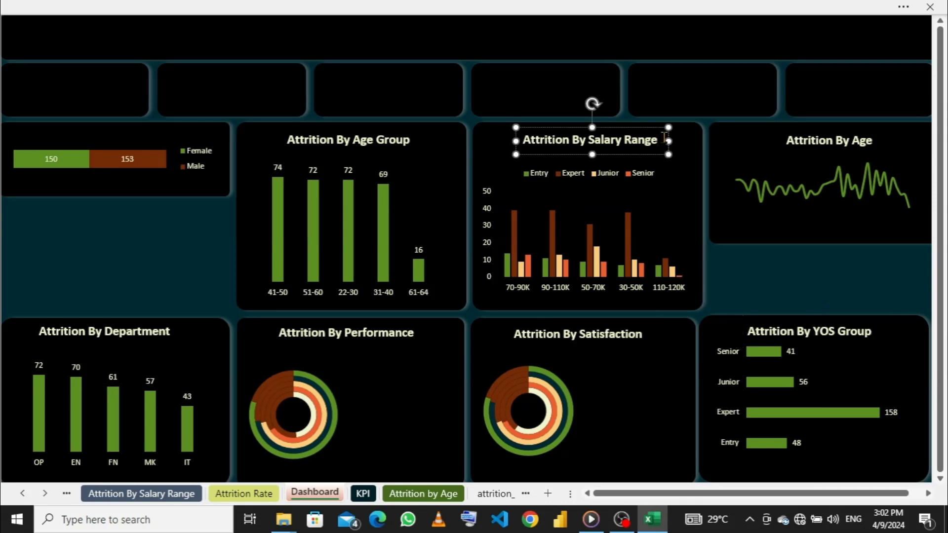
pyautogui.press('BackSpace')
pyautogui.press('BackSpace')
pyautogui.press('BackSpace')
pyautogui.press('BackSpace')
pyautogui.press('BackSpace')
pyautogui.press('BackSpace')
pyautogui.write('By YOS Group')
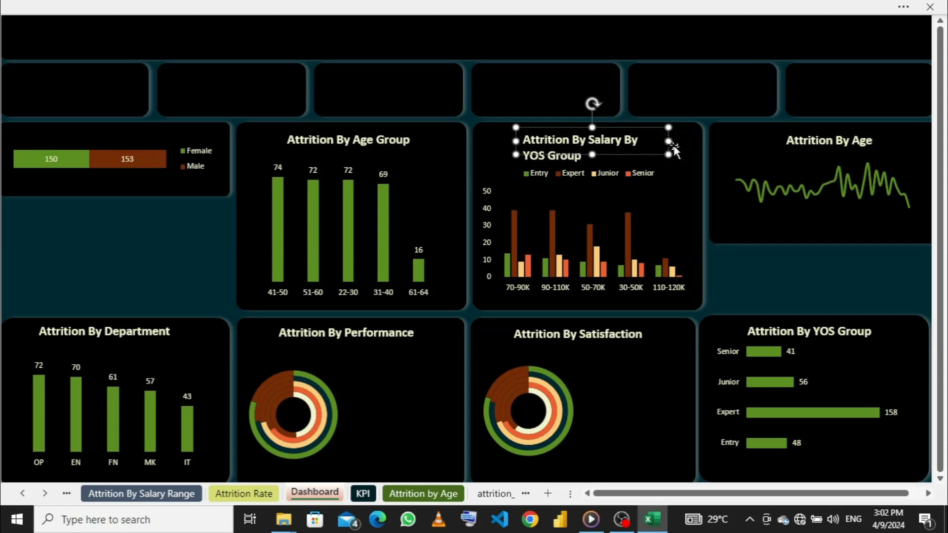
# - Widen the Attrition By Salary By YOS Group text box on both sides so the title fits one line centred above its chart
pyautogui.press('Escape')
pyautogui.moveTo(669, 141); pyautogui.dragTo(708, 143)
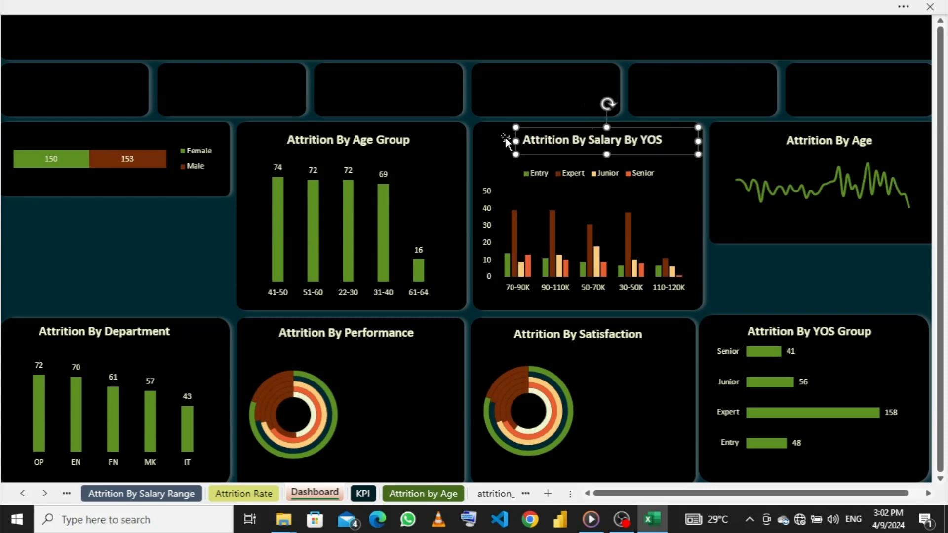
pyautogui.moveTo(516, 134); pyautogui.dragTo(493, 134)
pyautogui.moveTo(679, 142); pyautogui.dragTo(689, 141)
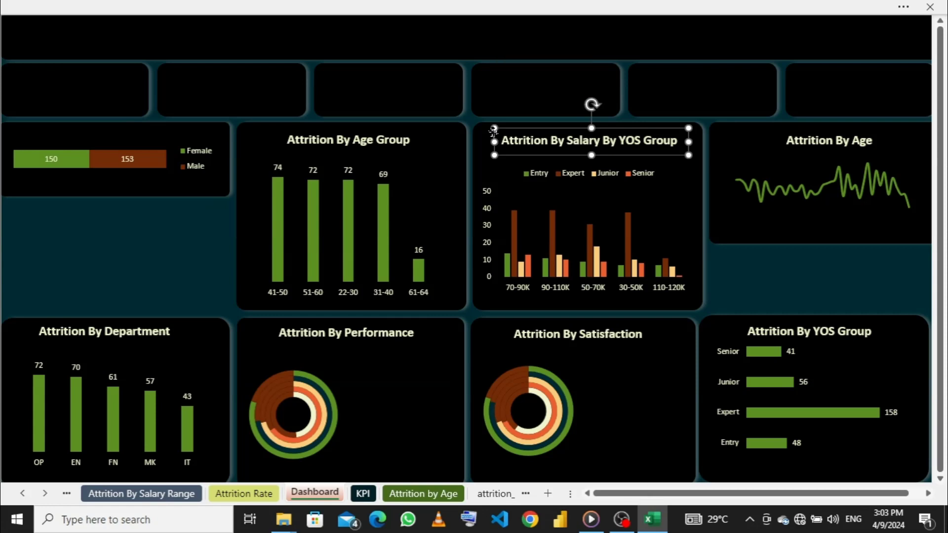
# - Nudge the "Attrition By Performance" title up slightly and place a duplicate of it above the Female/Male bar chart
pyautogui.click(516, 89)
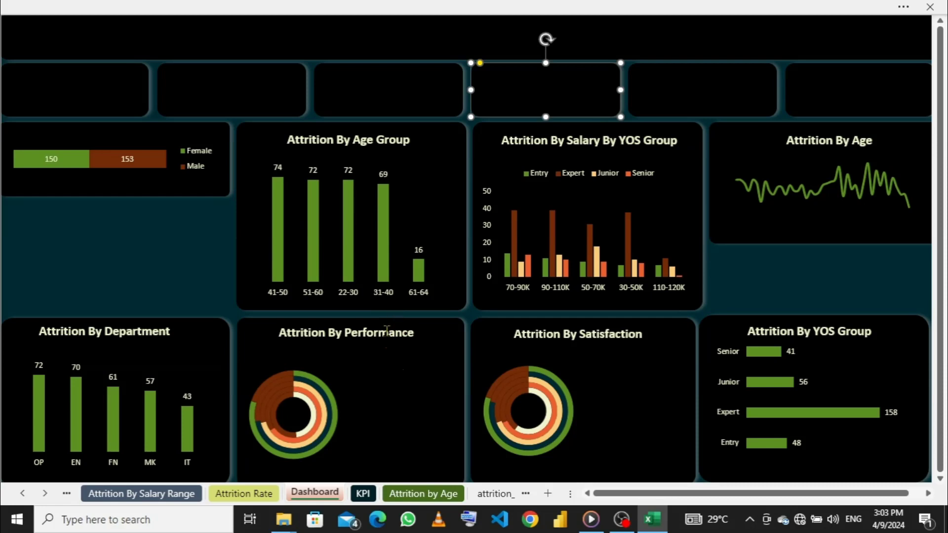
pyautogui.click(354, 336)
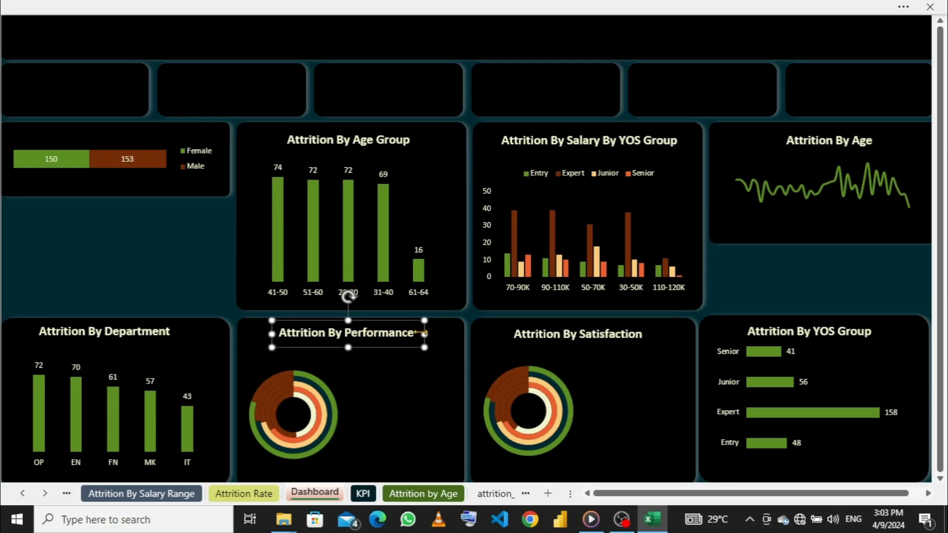
pyautogui.moveTo(420, 333); pyautogui.dragTo(420, 332)
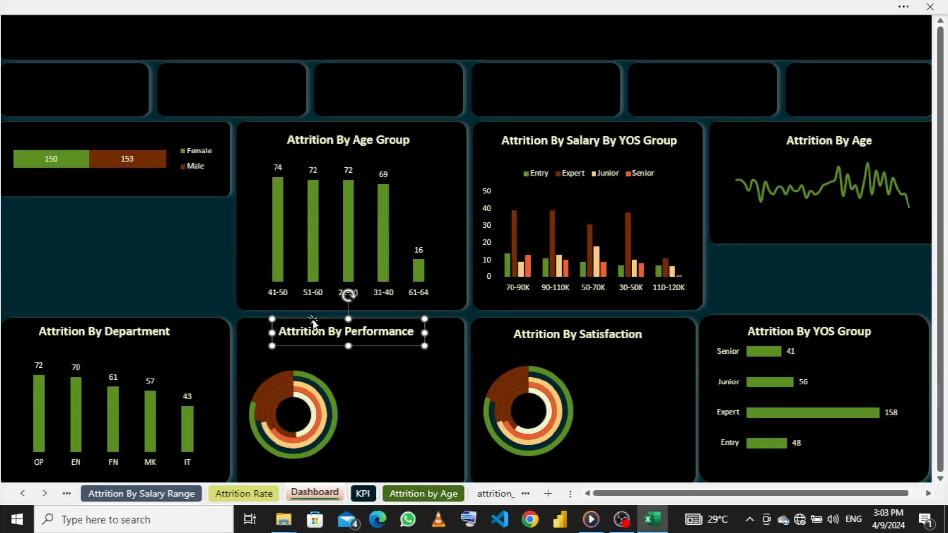
pyautogui.hotkey('ctrl', 'd')
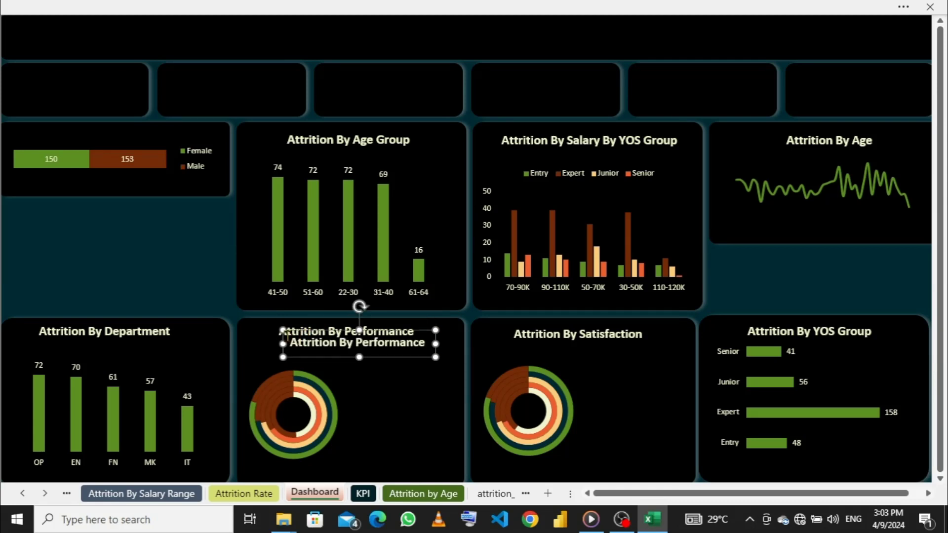
pyautogui.moveTo(283, 337); pyautogui.dragTo(507, 448)
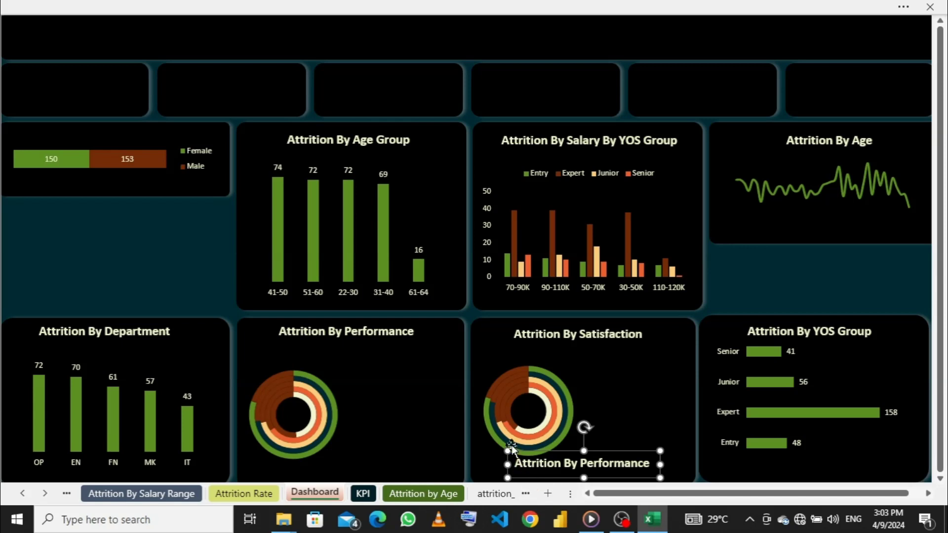
pyautogui.moveTo(515, 462); pyautogui.dragTo(31, 122)
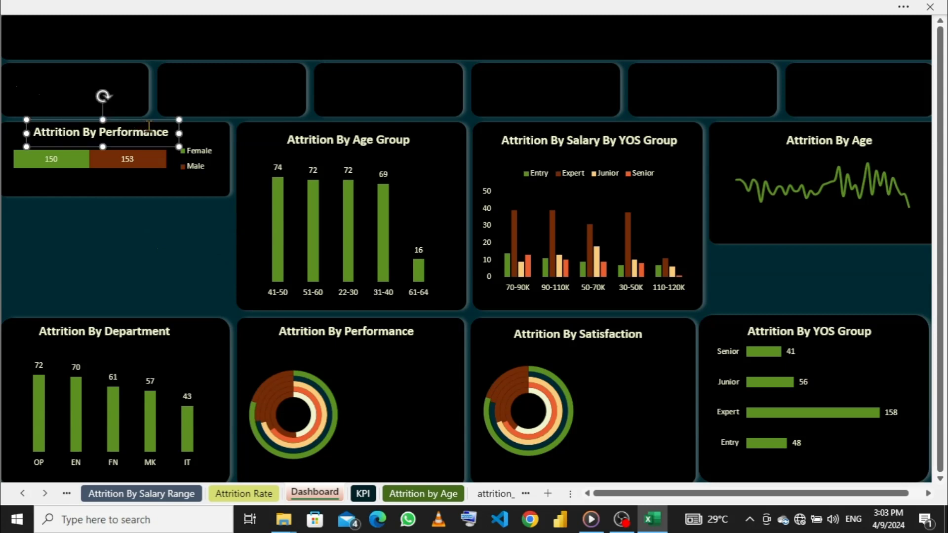
# - Change the duplicated title above the Female/Male bar chart to "Attrition By Gender"
pyautogui.click(171, 129)
pyautogui.press('BackSpace')
pyautogui.press('BackSpace')
pyautogui.press('BackSpace')
pyautogui.press('BackSpace')
pyautogui.press('BackSpace')
pyautogui.press('BackSpace')
pyautogui.press('BackSpace')
pyautogui.press('BackSpace')
pyautogui.press('BackSpace')
pyautogui.press('BackSpace')
pyautogui.press('BackSpace')
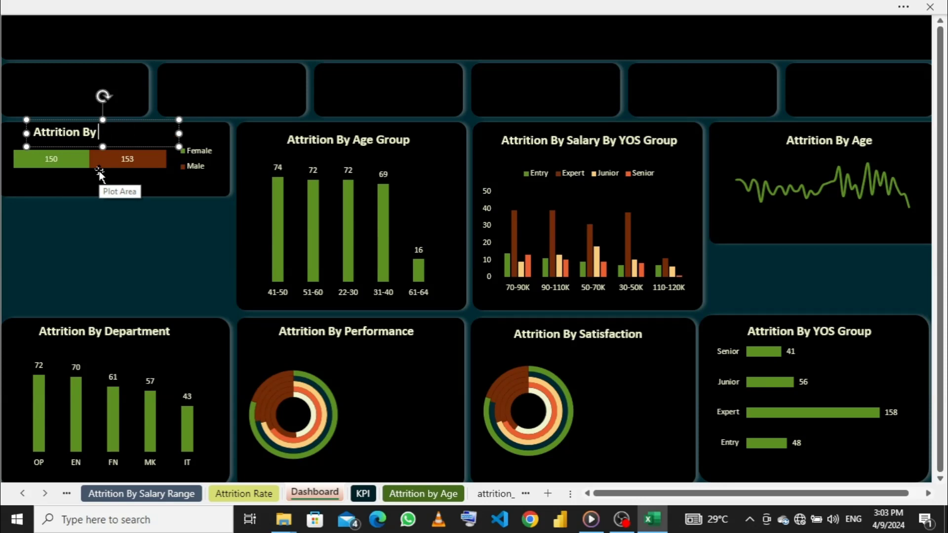
pyautogui.write('Gender')
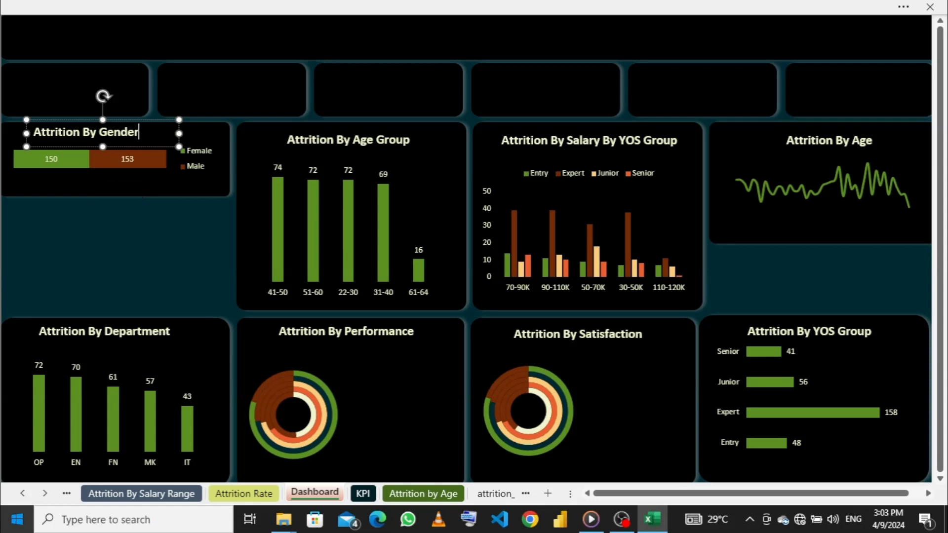
pyautogui.click(128, 233)
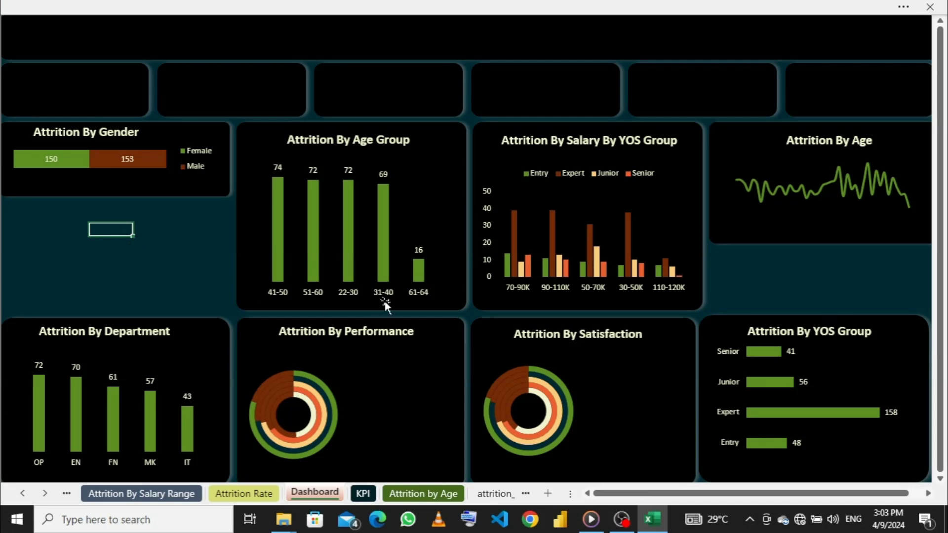
# - Duplicate the "Attrition By Performance" title, place the copy just below the original beside the doughnut chart, and narrow its text box
pyautogui.click(346, 331)
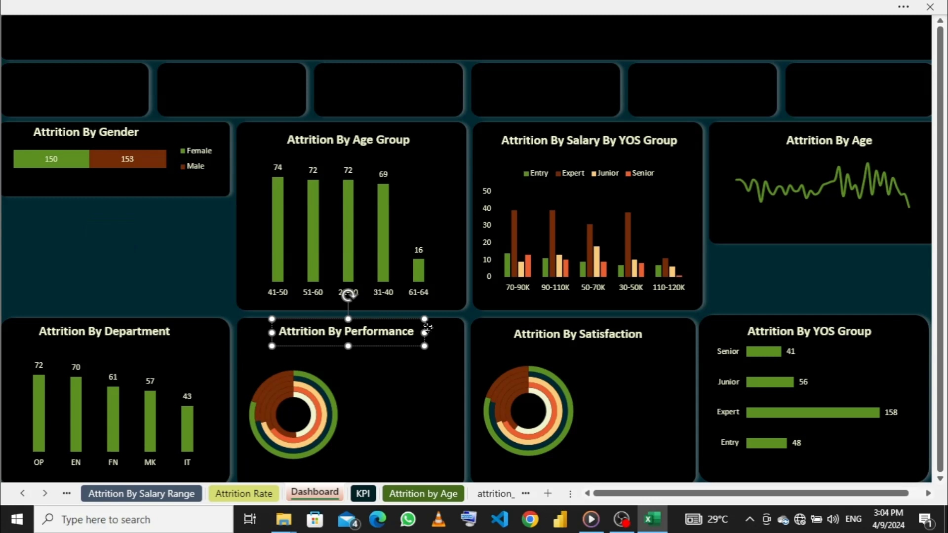
pyautogui.click(428, 327)
pyautogui.click(408, 331)
pyautogui.click(425, 333)
pyautogui.hotkey('ctrl', 'd')
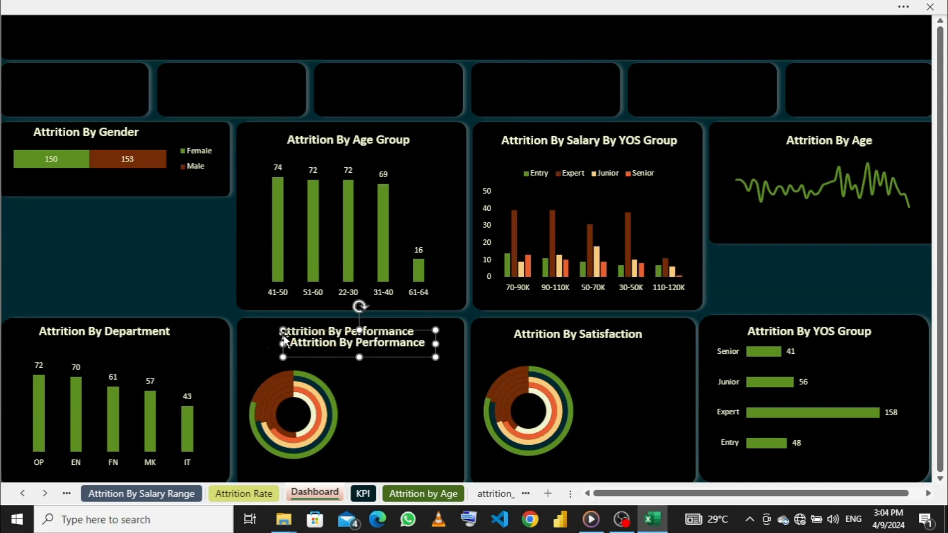
pyautogui.moveTo(286, 334); pyautogui.dragTo(323, 355)
pyautogui.moveTo(482, 365); pyautogui.dragTo(424, 364)
# - Clear all the text from the duplicated box in the performance card and narrow the box from its left edge
pyautogui.click(413, 362)
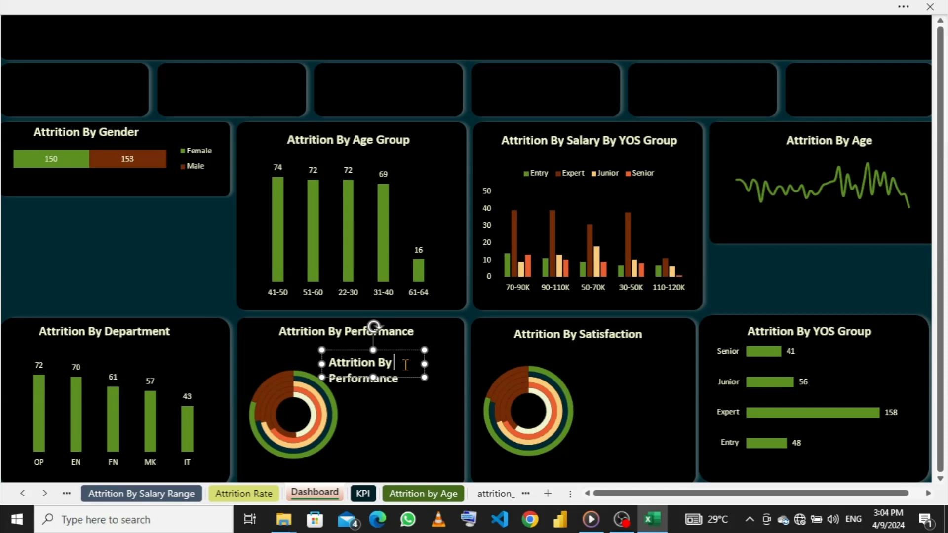
pyautogui.press('BackSpace')
pyautogui.press('BackSpace')
pyautogui.press('BackSpace')
pyautogui.press('BackSpace')
pyautogui.press('BackSpace')
pyautogui.press('BackSpace')
pyautogui.press('BackSpace')
pyautogui.press('BackSpace')
pyautogui.press('BackSpace')
pyautogui.press('BackSpace')
pyautogui.press('BackSpace')
pyautogui.press('BackSpace')
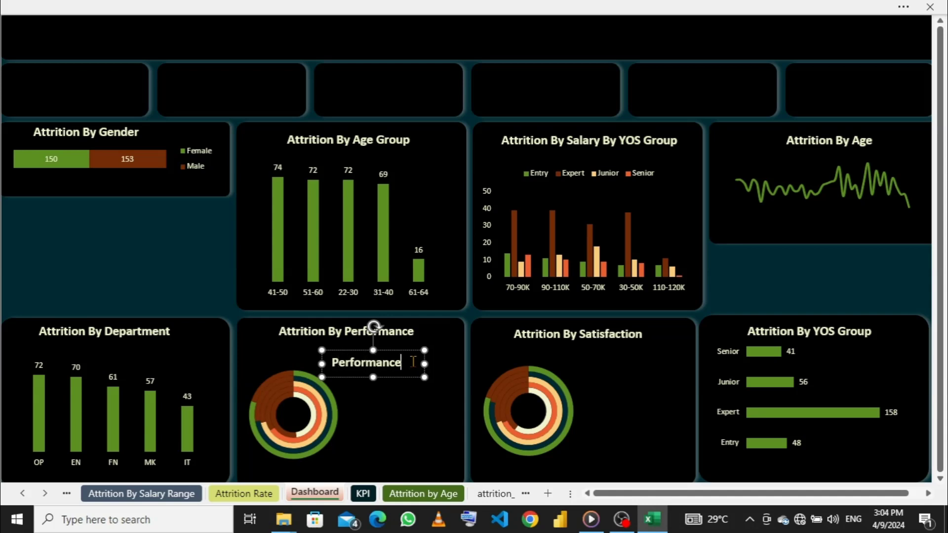
pyautogui.press('BackSpace')
pyautogui.press('BackSpace')
pyautogui.press('BackSpace')
pyautogui.press('BackSpace')
pyautogui.press('BackSpace')
pyautogui.press('BackSpace')
pyautogui.press('BackSpace')
pyautogui.press('BackSpace')
pyautogui.press('BackSpace')
pyautogui.press('BackSpace')
pyautogui.moveTo(322, 363); pyautogui.dragTo(342, 359)
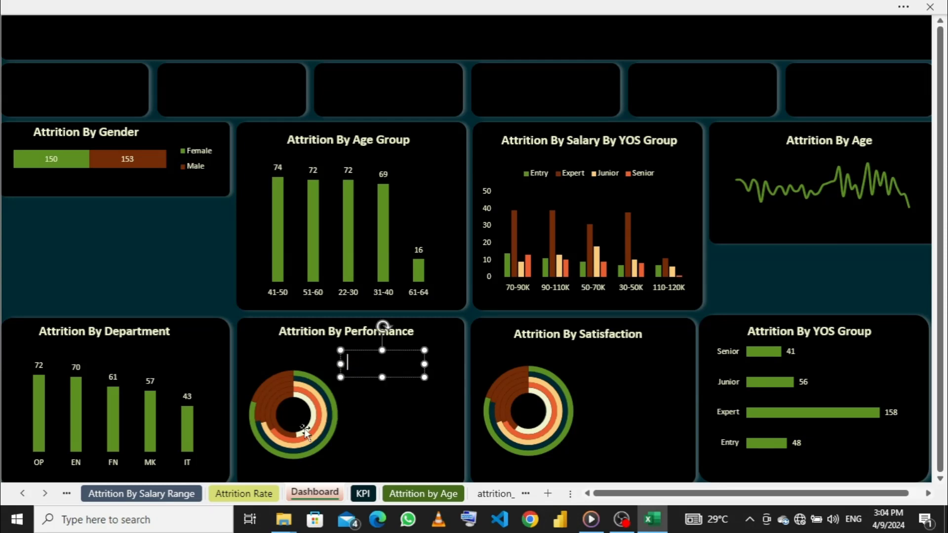
# - Enter "Very Bad" in the empty text box beside the performance doughnut chart and shrink the box to fit
pyautogui.write('V')
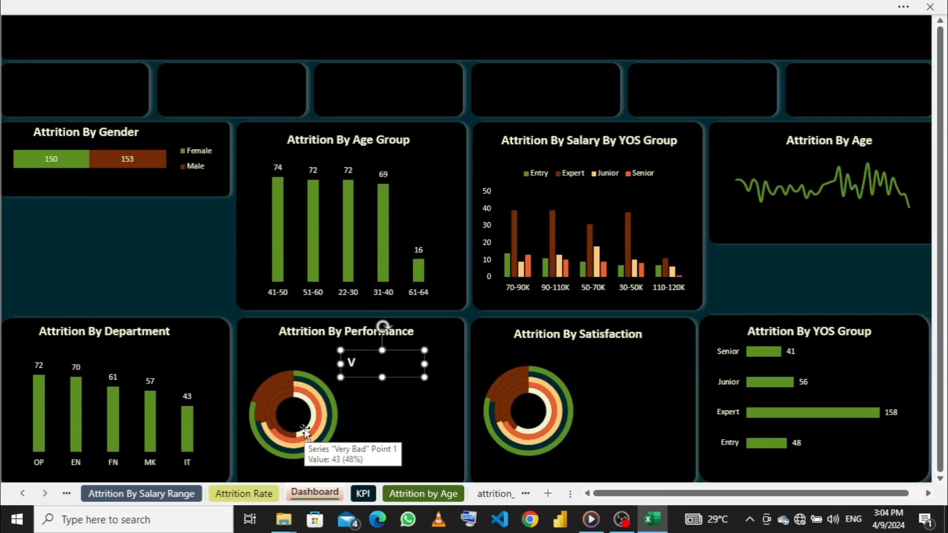
pyautogui.write('ery Bad')
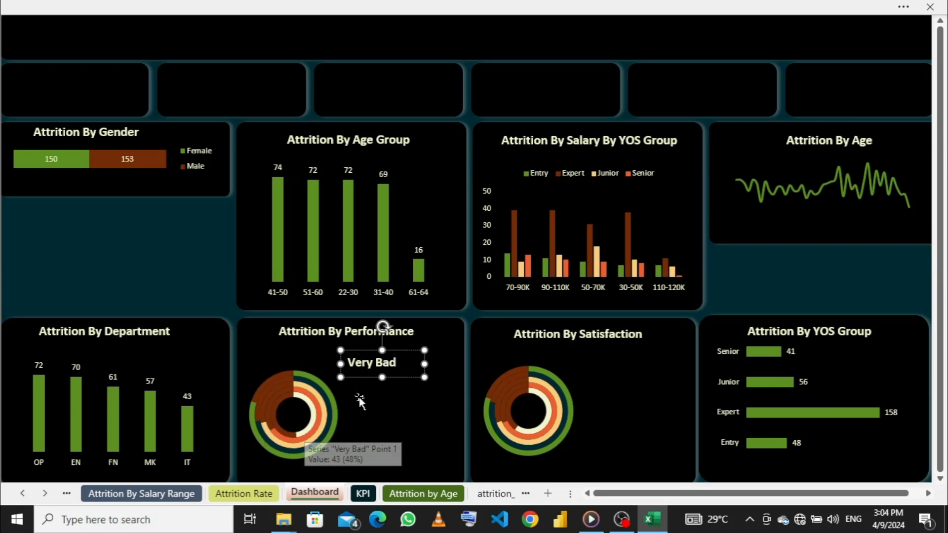
pyautogui.moveTo(424, 364)
pyautogui.mouseDown()
pyautogui.moveTo(396, 364)
pyautogui.moveTo(408, 361)
pyautogui.mouseUp()
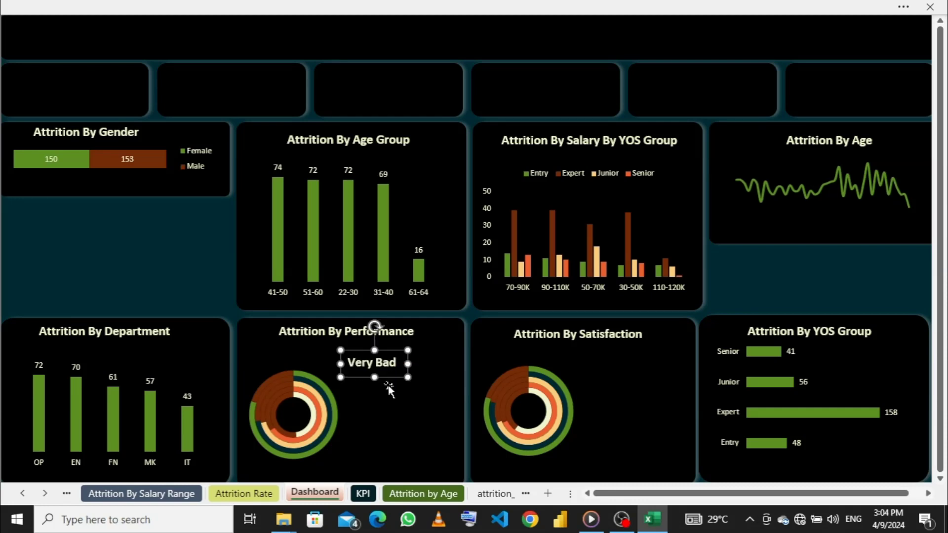
# - Duplicate the "Very Bad" label, place the copy directly below it, and shorten its text to "Bad"
pyautogui.hotkey('ctrl', 'd')
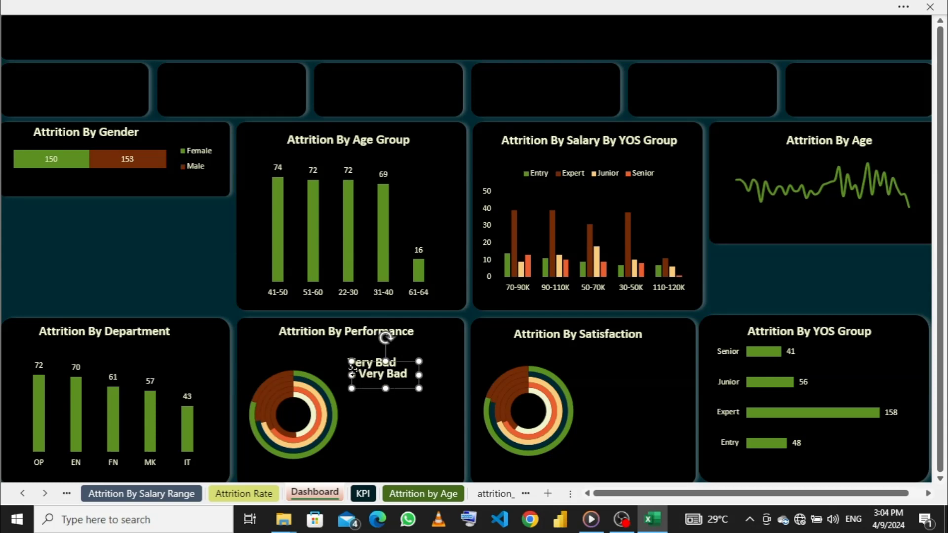
pyautogui.moveTo(353, 373); pyautogui.dragTo(345, 382)
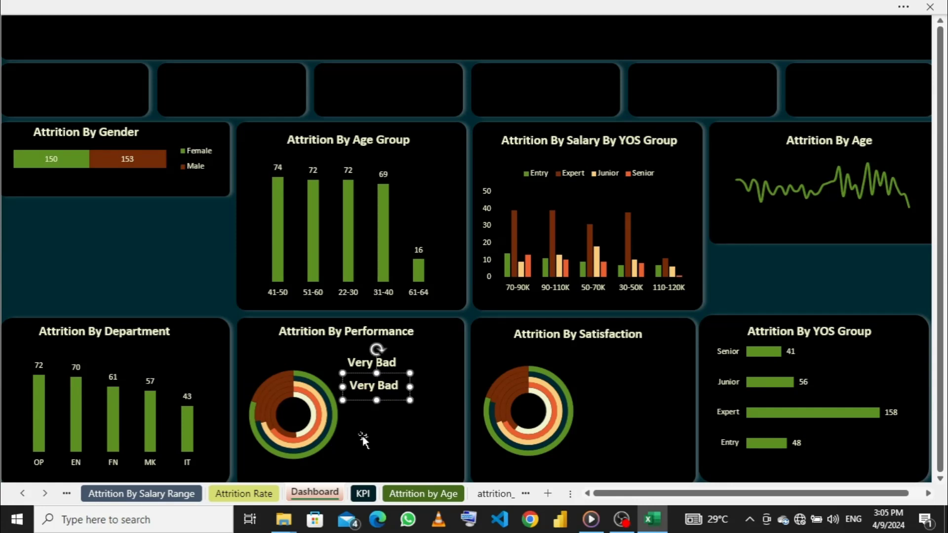
pyautogui.press('BackSpace')
pyautogui.press('BackSpace')
pyautogui.press('BackSpace')
pyautogui.press('BackSpace')
pyautogui.press('BackSpace')
# - Add a "Fair" label directly below "Bad" from a duplicate of the "Bad" text box
pyautogui.click(412, 385)
pyautogui.moveTo(412, 384); pyautogui.dragTo(414, 407)
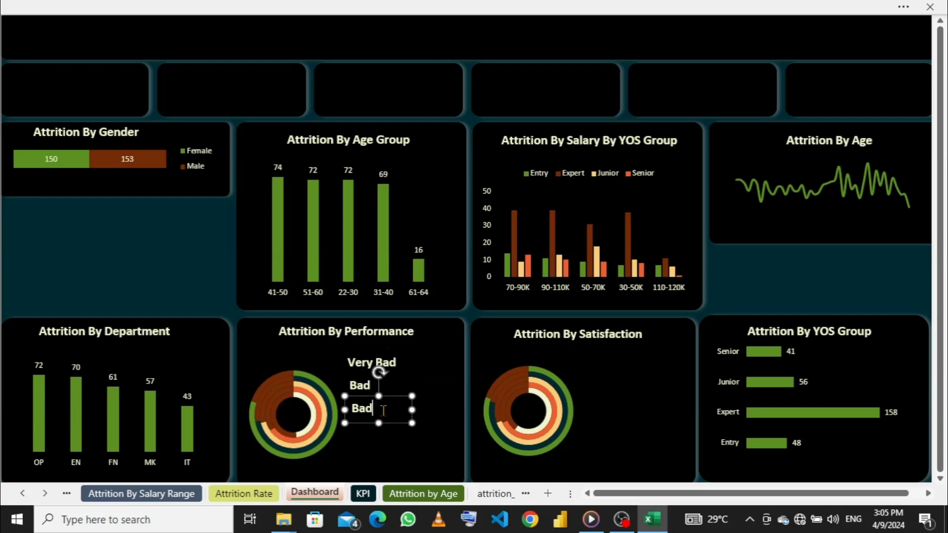
pyautogui.press('BackSpace')
pyautogui.press('BackSpace')
pyautogui.press('BackSpace')
pyautogui.write('Fair')
# - Duplicate the "Fair" label below itself and change the copy's text to "Good"
pyautogui.hotkey('ctrl', 'd')
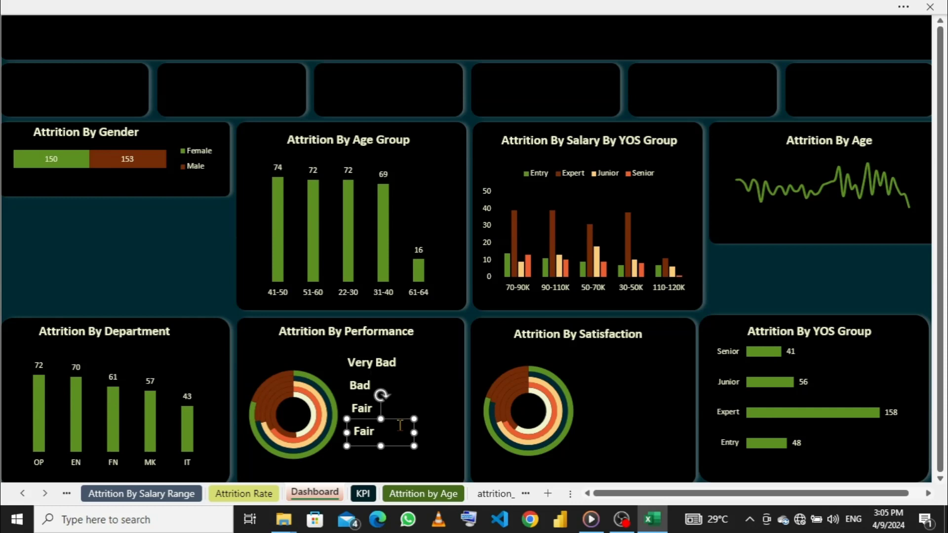
pyautogui.press('BackSpace')
pyautogui.press('BackSpace')
pyautogui.press('BackSpace')
pyautogui.write('Good')
# - Duplicate the "Good" label below itself and change the copy's text to "Excellent"
pyautogui.hotkey('ctrl', 'd')
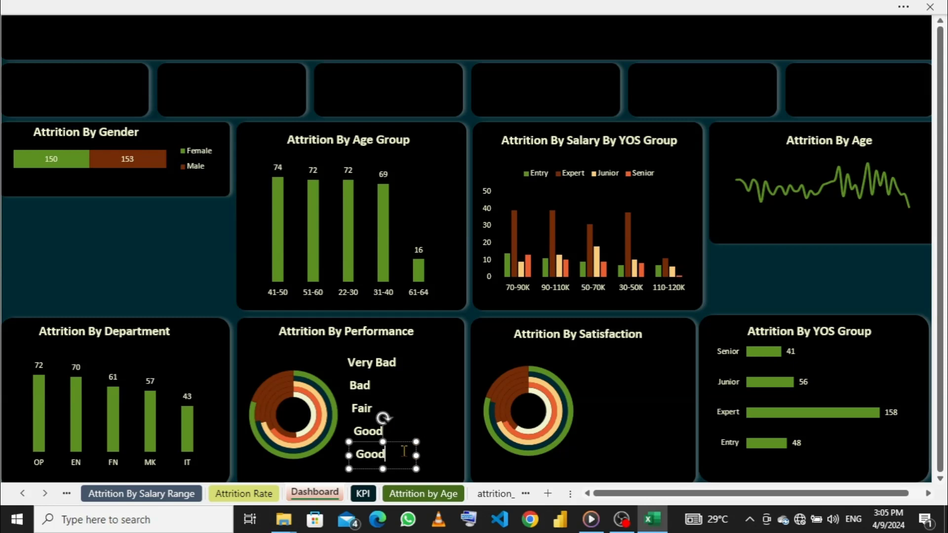
pyautogui.press('BackSpace')
pyautogui.press('BackSpace')
pyautogui.press('BackSpace')
pyautogui.press('BackSpace')
pyautogui.write('Exc')
pyautogui.press('BackSpace')
pyautogui.write('ece')
pyautogui.press('BackSpace')
pyautogui.press('BackSpace')
pyautogui.write('cellen')
# - Nudge the "Excellent" and "Good" labels slightly left to line them up with the labels above
pyautogui.moveTo(346, 455); pyautogui.dragTo(343, 456)
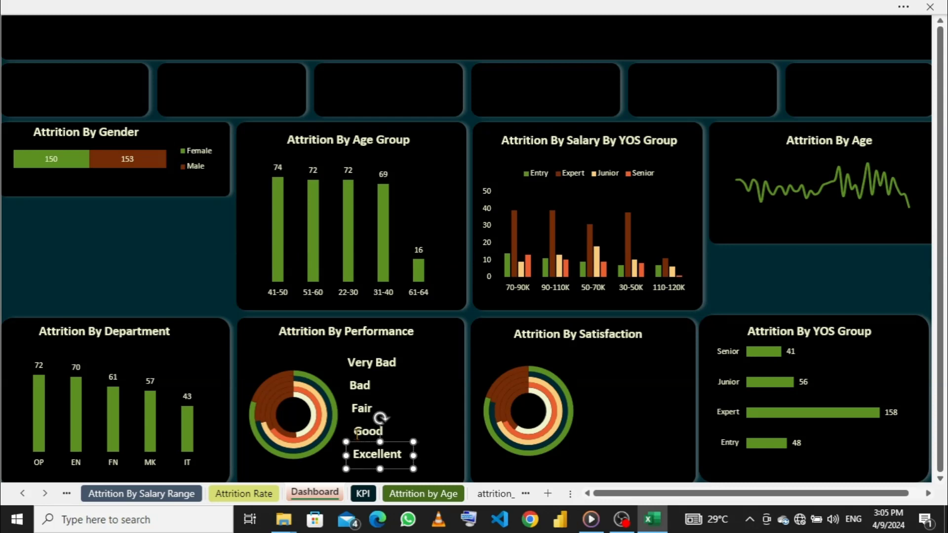
pyautogui.click(360, 431)
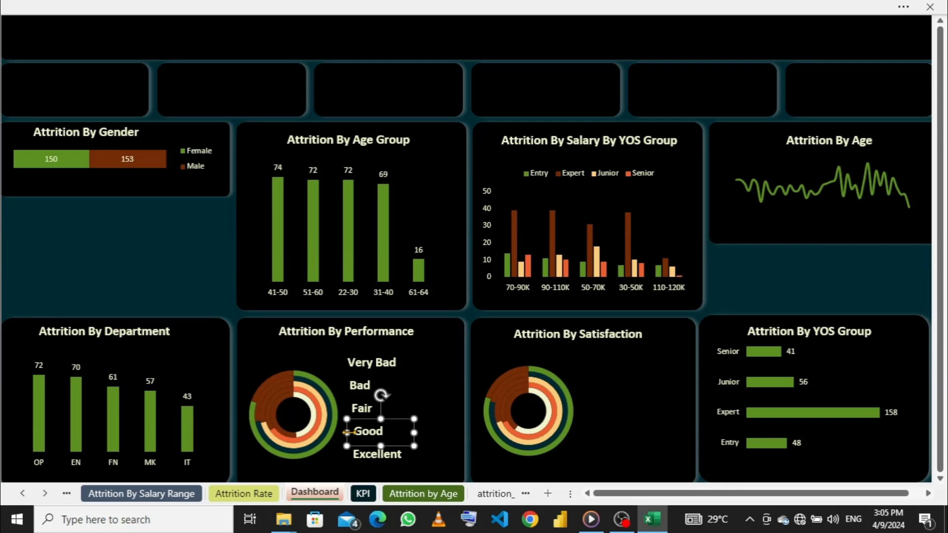
pyautogui.moveTo(349, 432); pyautogui.dragTo(348, 433)
pyautogui.press('Left')
pyautogui.press('Left')
pyautogui.press('Left')
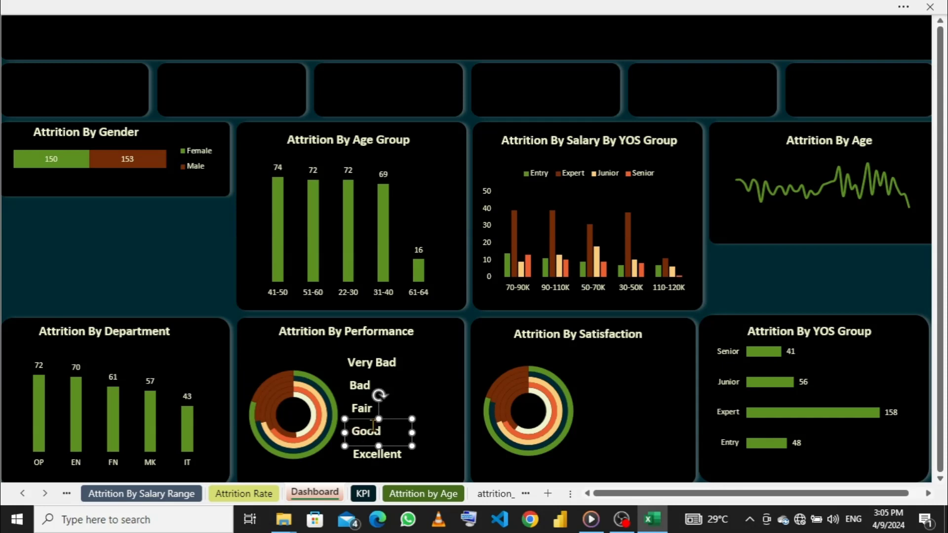
pyautogui.click(360, 456)
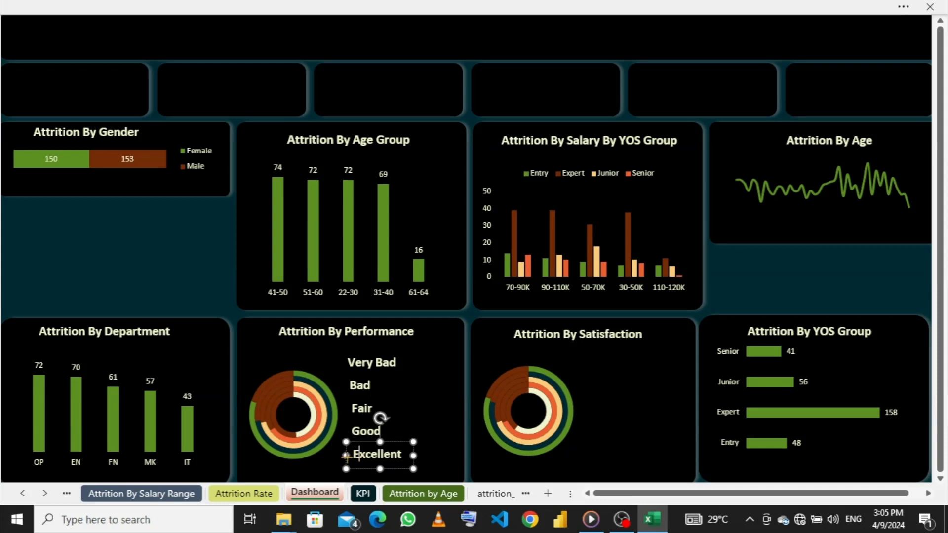
pyautogui.press('Left')
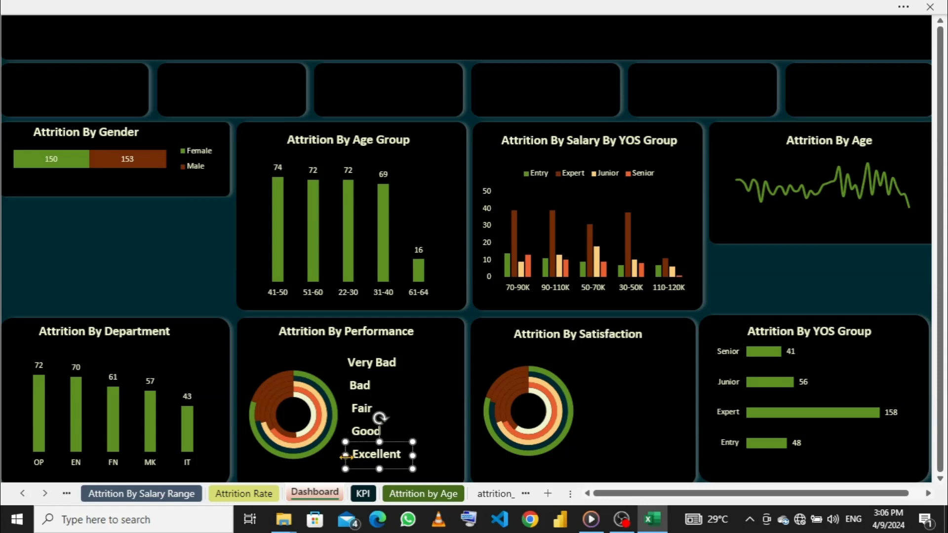
pyautogui.press('Left')
pyautogui.click(354, 430)
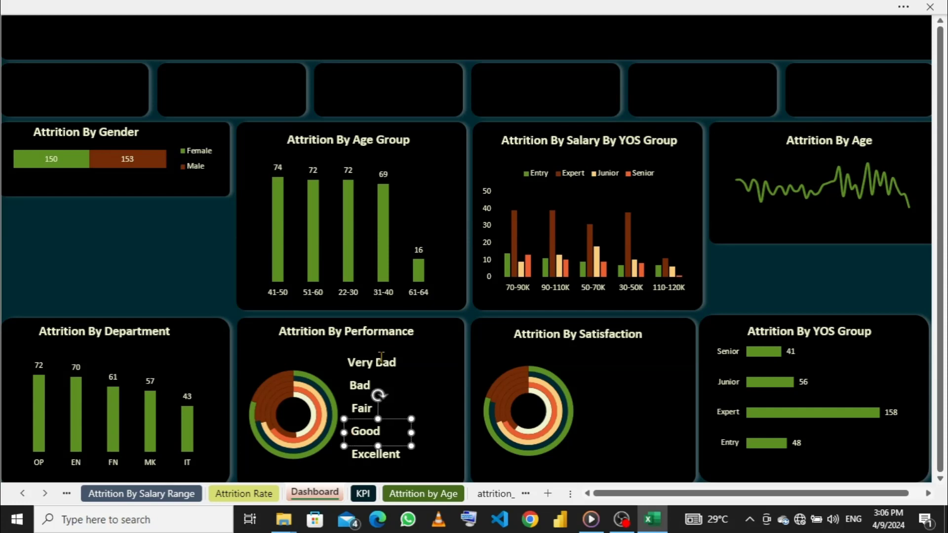
# - Select the five rating labels from "Very Bad" to "Excellent" beside the performance doughnut and distribute them vertically
pyautogui.click(361, 363)
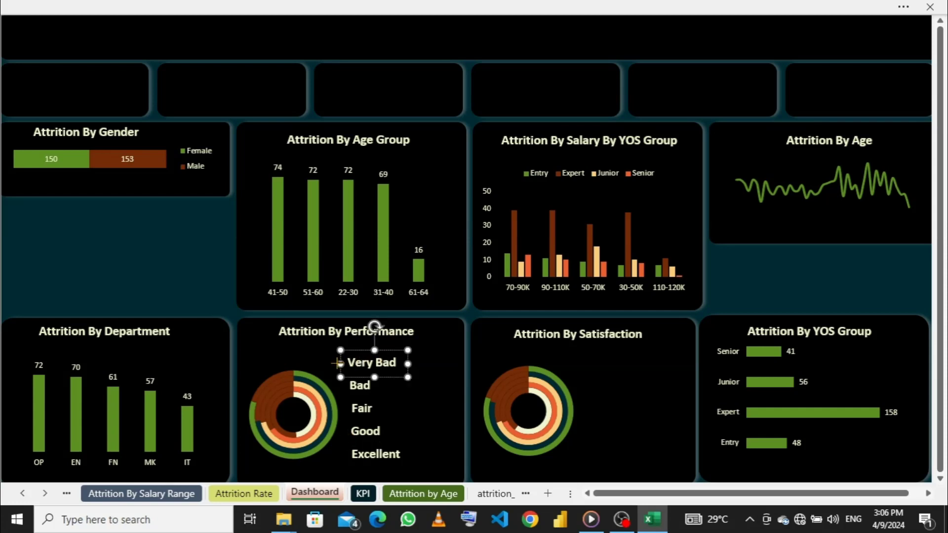
pyautogui.keyDown('shift'); pyautogui.click(358, 390); pyautogui.keyUp('shift')
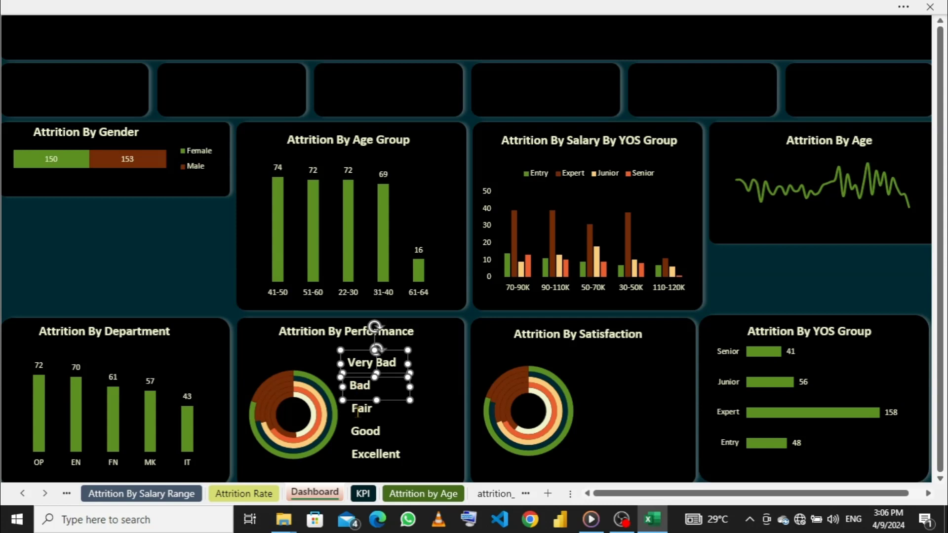
pyautogui.keyDown('shift'); pyautogui.click(356, 412); pyautogui.keyUp('shift')
pyautogui.keyDown('shift'); pyautogui.click(366, 438); pyautogui.keyUp('shift')
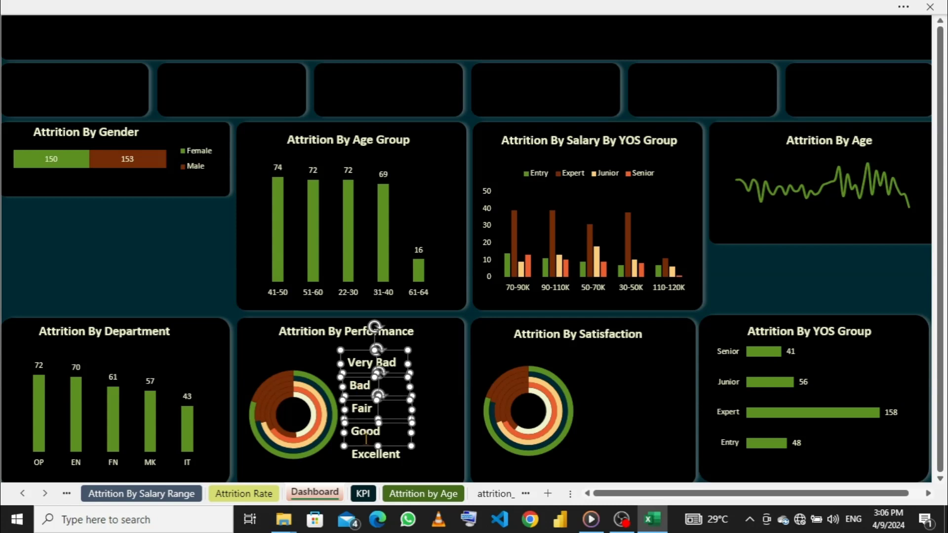
pyautogui.keyDown('shift'); pyautogui.click(366, 453); pyautogui.keyUp('shift')
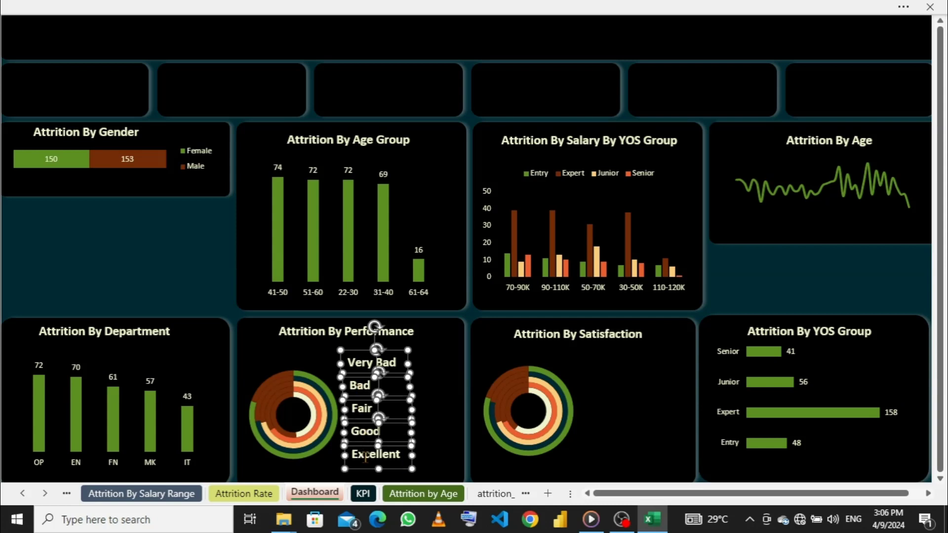
pyautogui.click(623, 6)
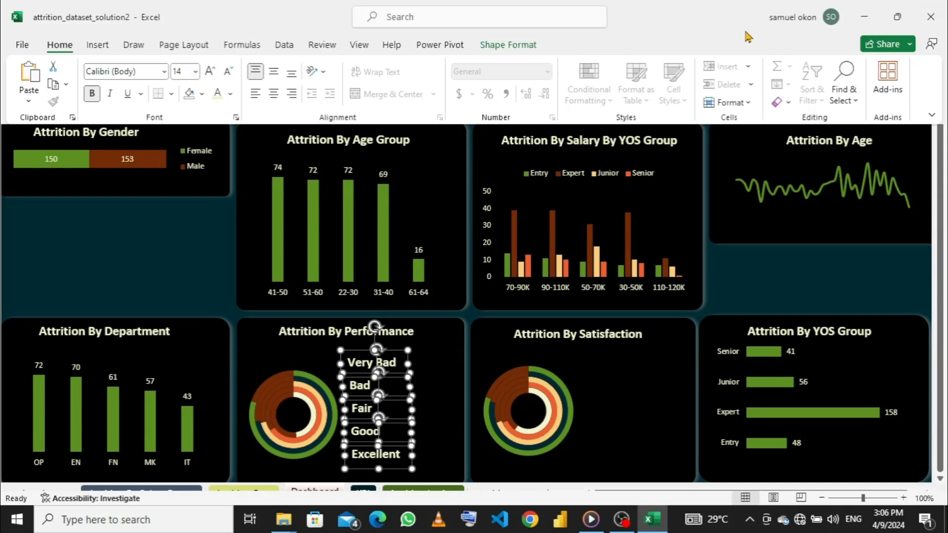
pyautogui.click(495, 46)
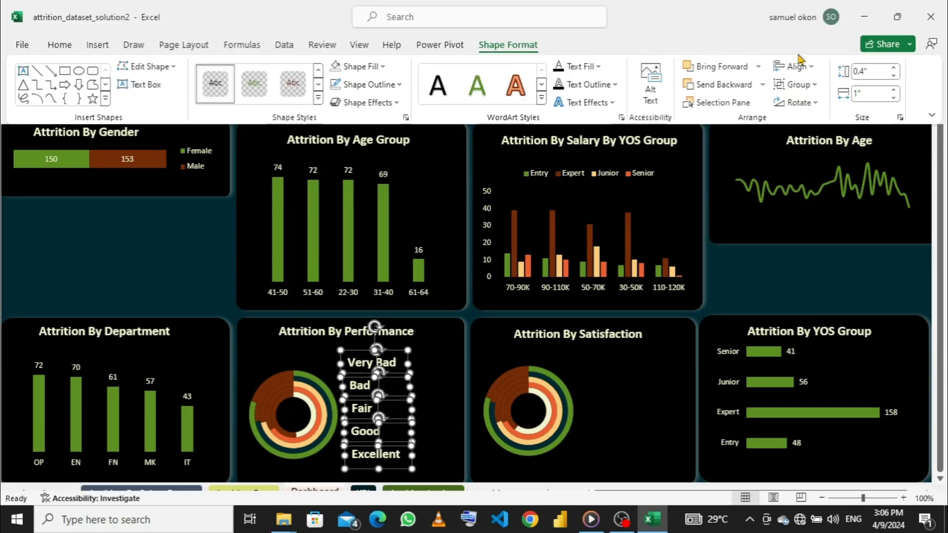
pyautogui.click(813, 68)
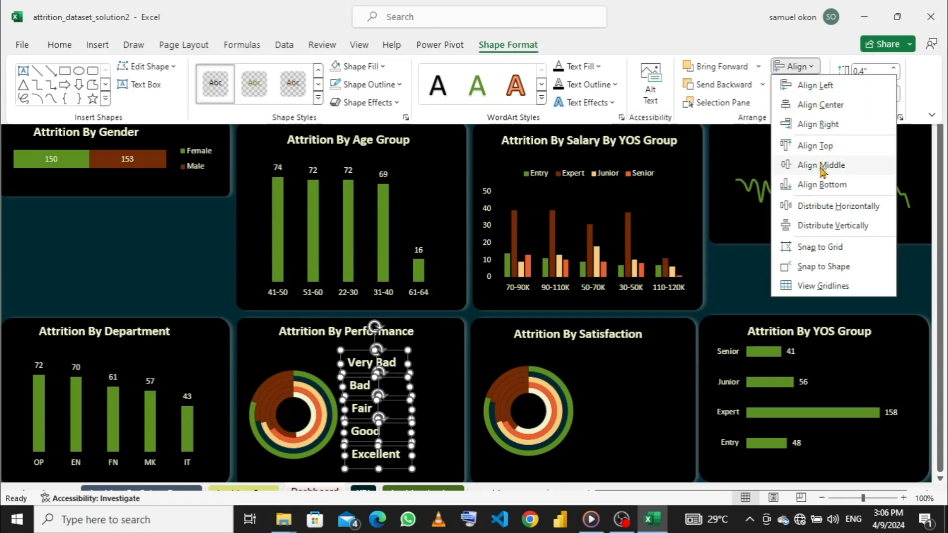
pyautogui.click(822, 226)
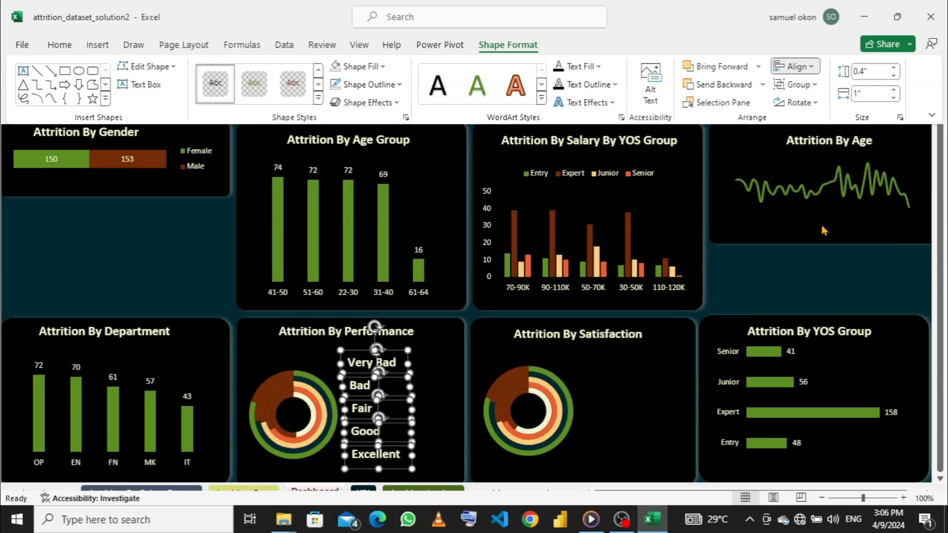
# - Align the five selected rating labels to the left and hide the ribbon again
pyautogui.click(816, 74)
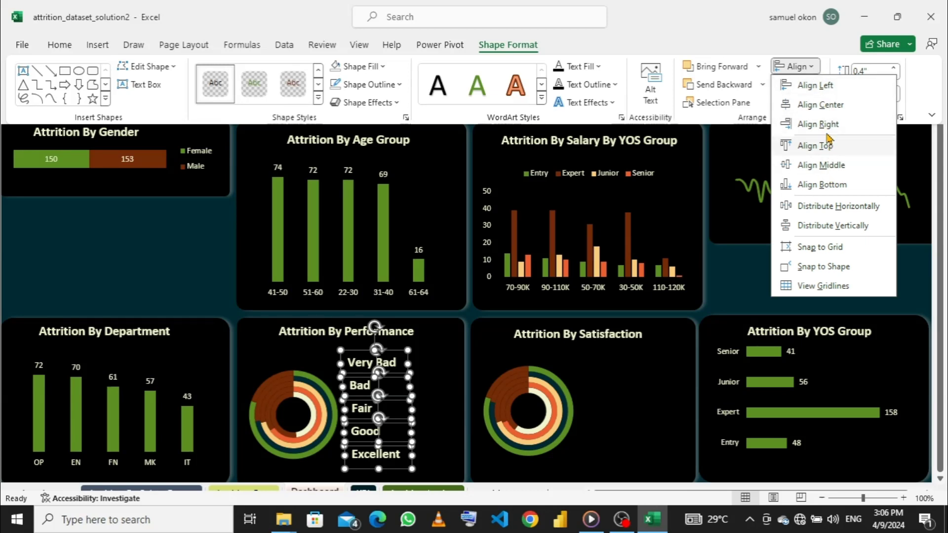
pyautogui.click(821, 88)
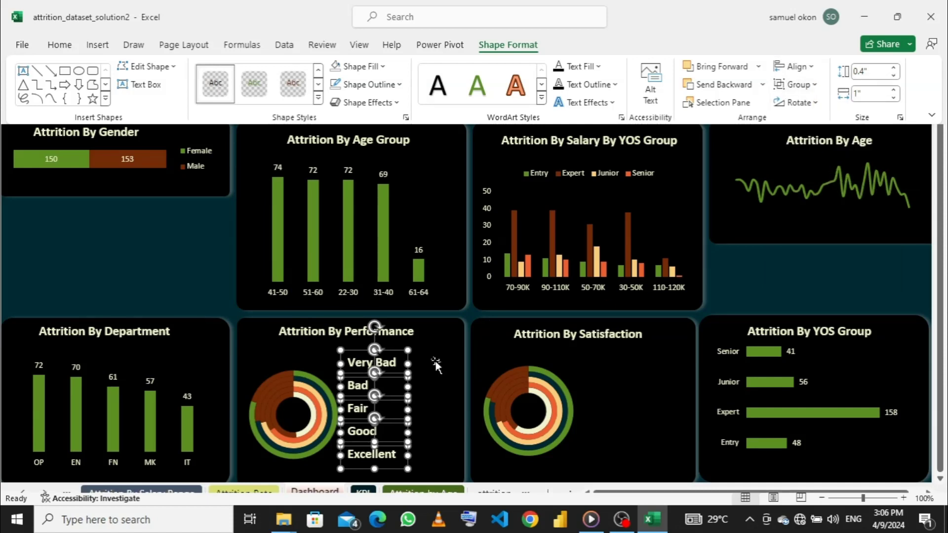
pyautogui.hotkey('ctrl', 'shift', 'F1')
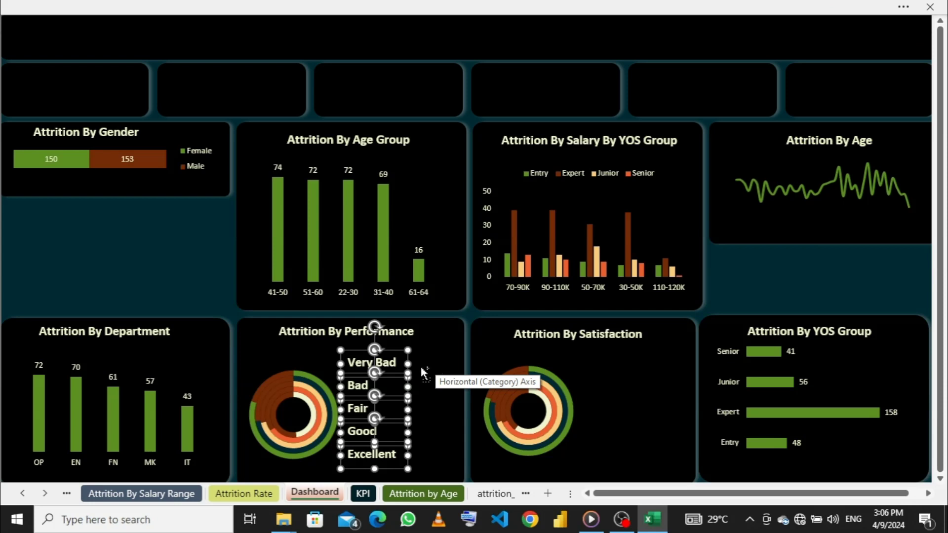
# - Try duplicating all five rating labels at once
pyautogui.hotkey('ctrl', 'd')
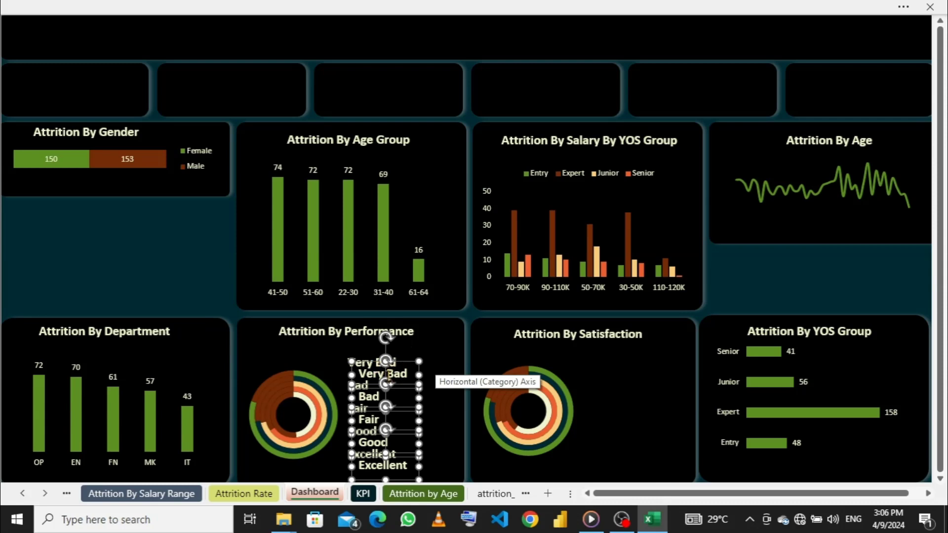
pyautogui.rightClick(419, 377)
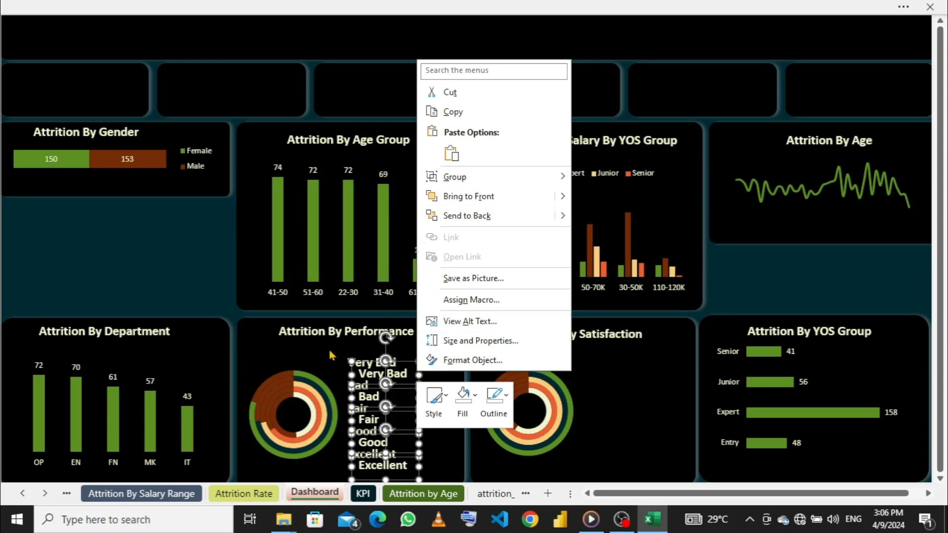
pyautogui.press('Escape')
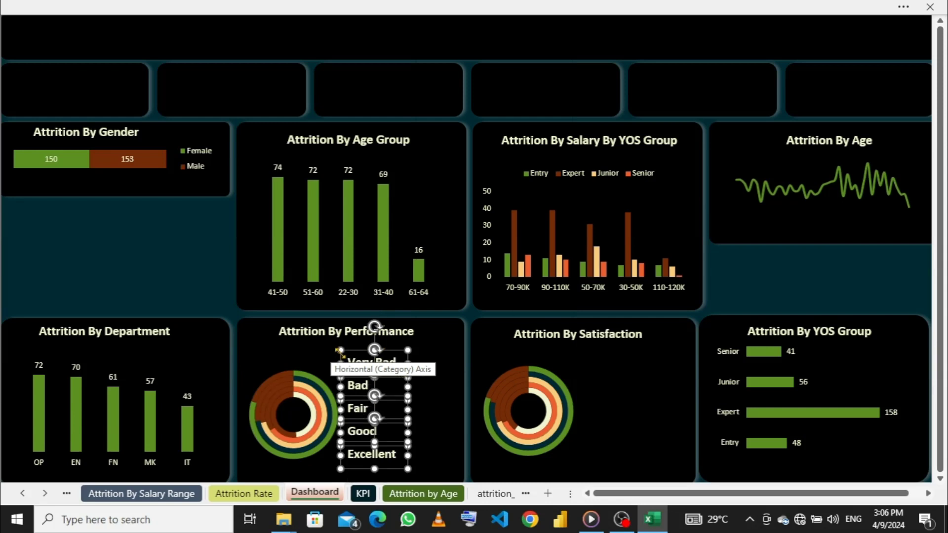
# - Duplicate the "Very Bad" label, place the copy directly to its right and replace the copy's text with "f"
pyautogui.click(405, 363)
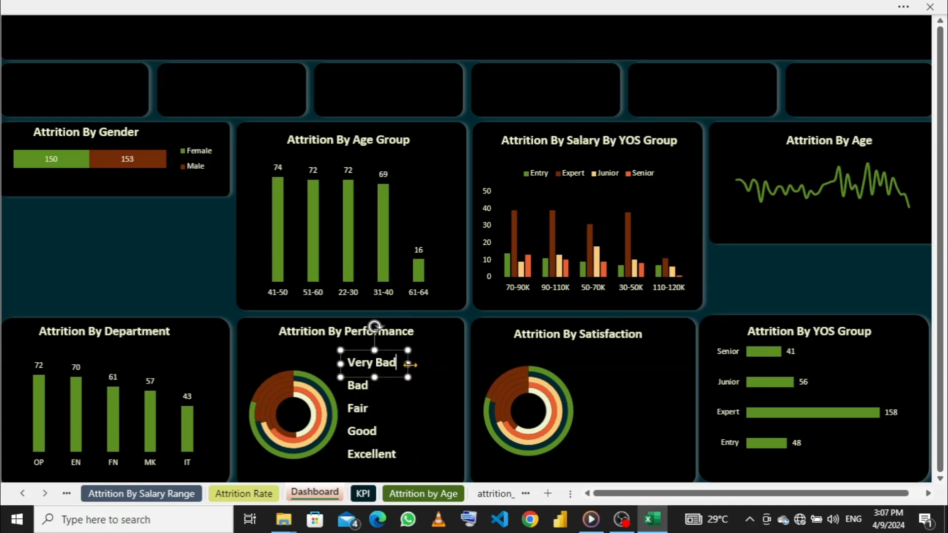
pyautogui.hotkey('ctrl', 'd')
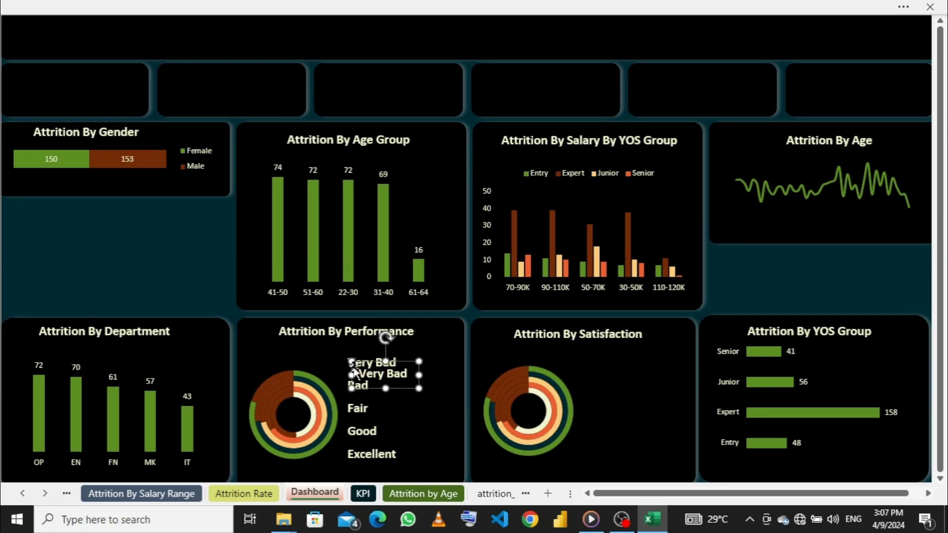
pyautogui.moveTo(357, 367); pyautogui.dragTo(404, 359)
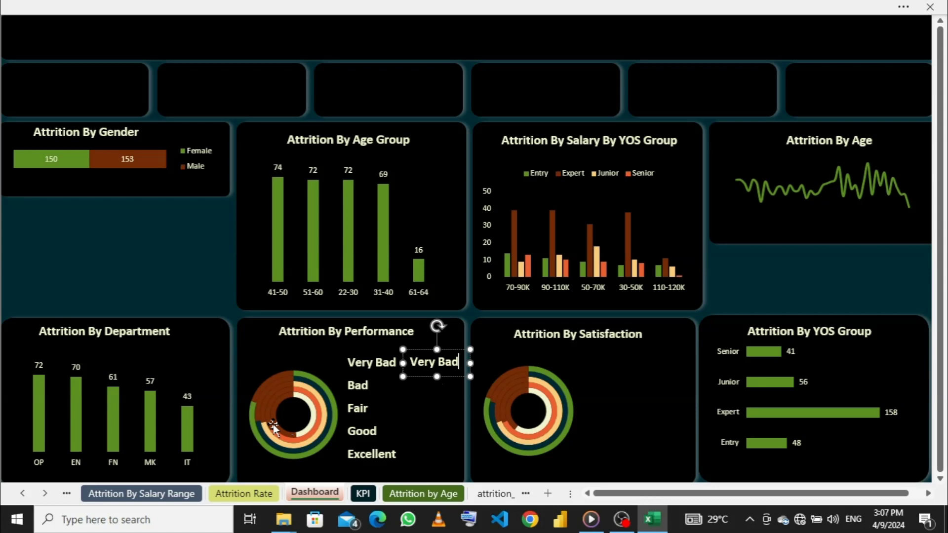
pyautogui.press('BackSpace')
pyautogui.press('BackSpace')
pyautogui.press('BackSpace')
pyautogui.press('BackSpace')
pyautogui.press('BackSpace')
pyautogui.press('BackSpace')
pyautogui.press('BackSpace')
pyautogui.press('BackSpace')
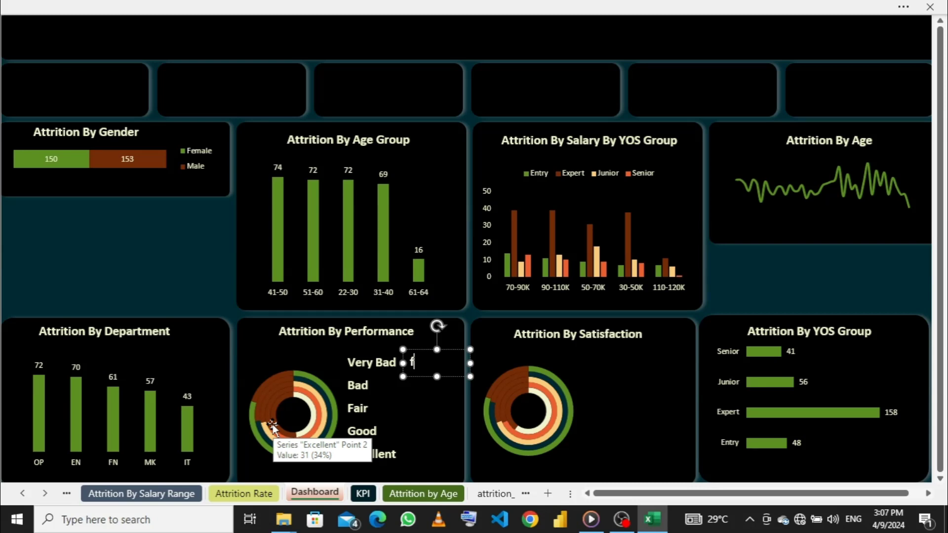
pyautogui.write('f')
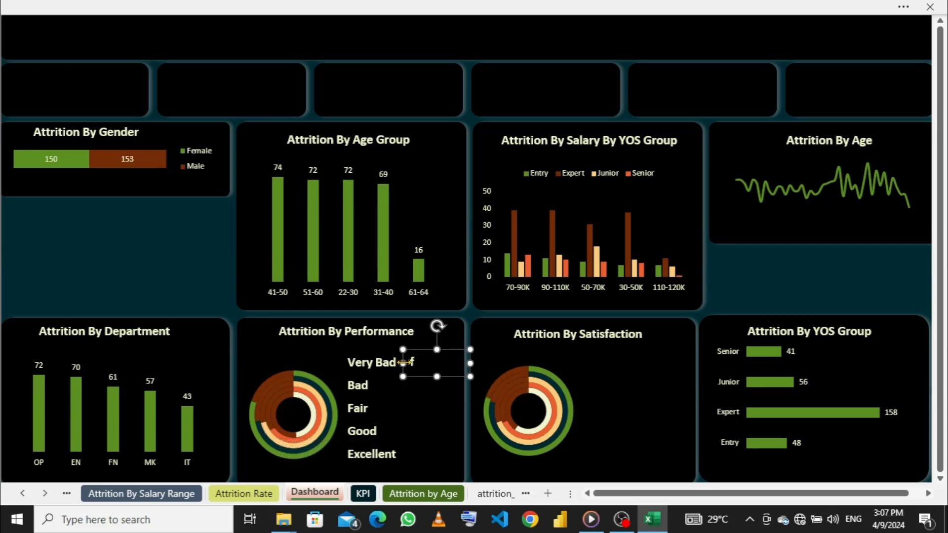
# - Duplicate the "f" text box four times downward to form a column of five boxes beside the rating labels
pyautogui.hotkey('ctrl', 'd')
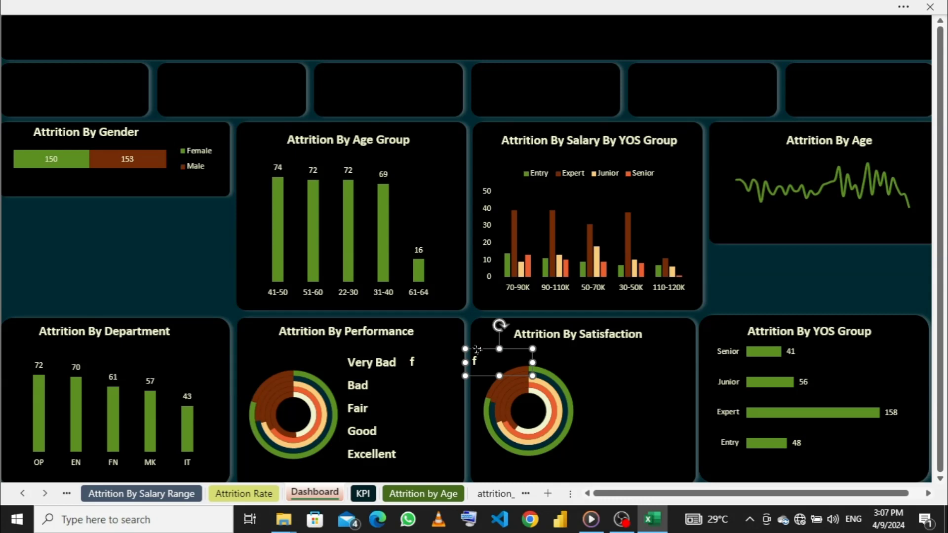
pyautogui.moveTo(477, 350); pyautogui.dragTo(414, 379)
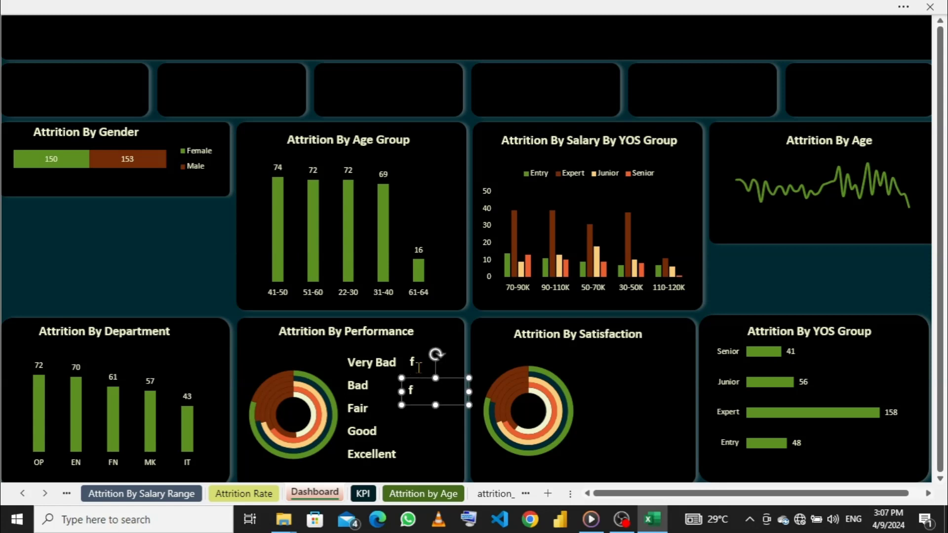
pyautogui.click(419, 368)
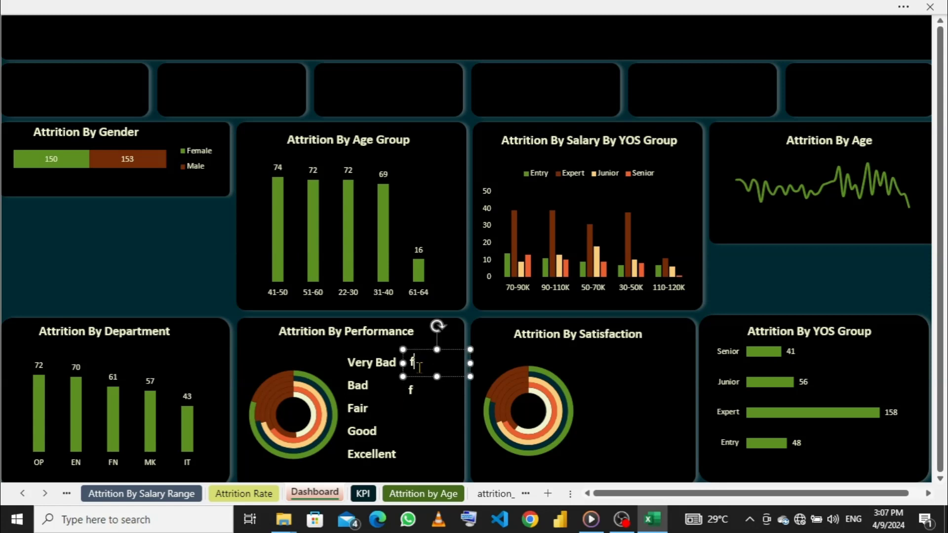
pyautogui.click(435, 394)
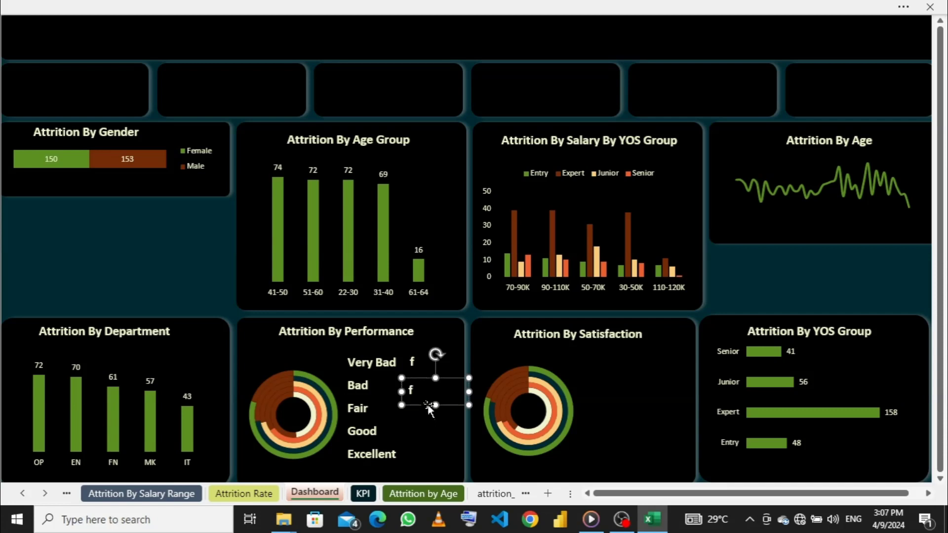
pyautogui.hotkey('ctrl', 'd')
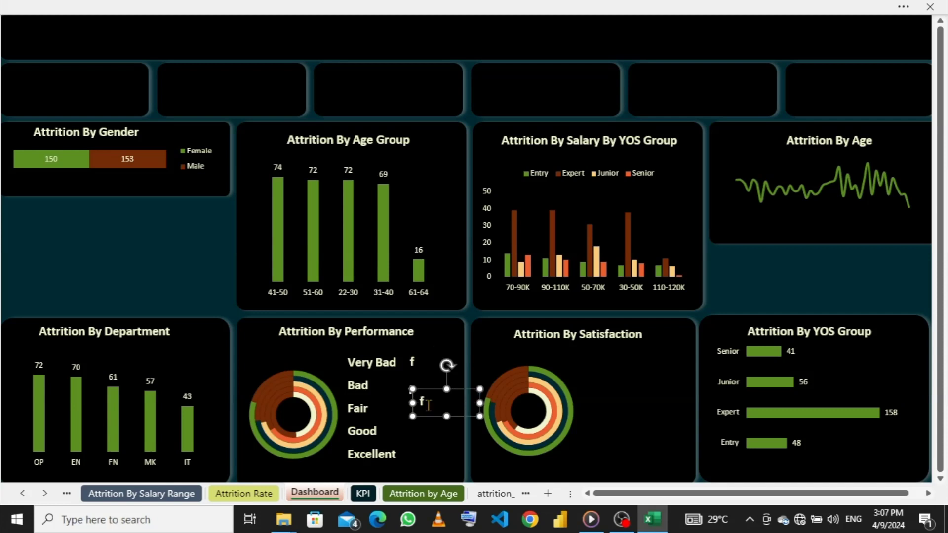
pyautogui.moveTo(430, 388); pyautogui.dragTo(419, 404)
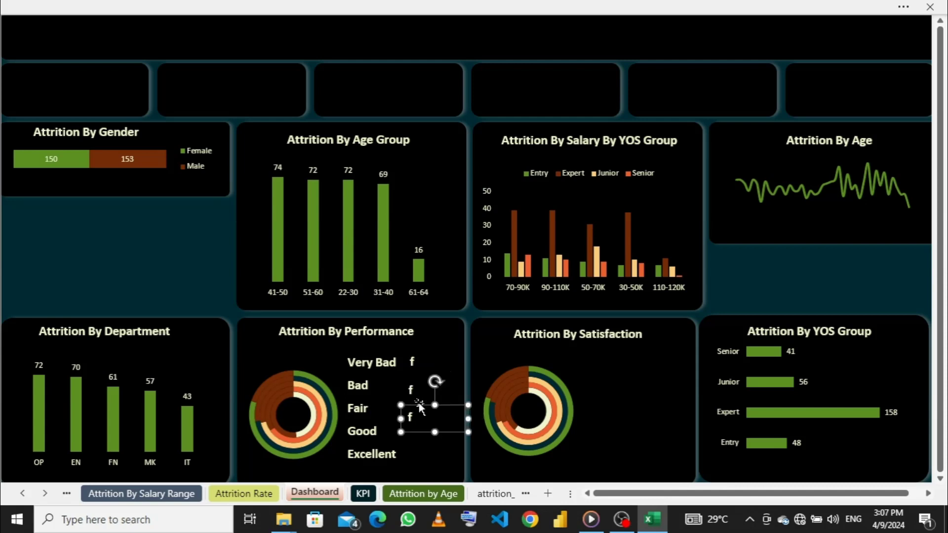
pyautogui.hotkey('ctrl', 'd')
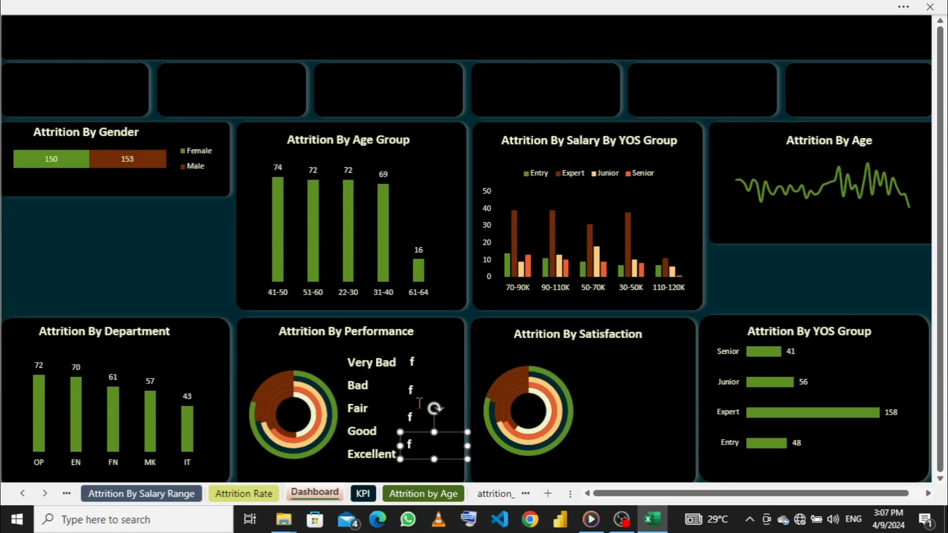
pyautogui.hotkey('ctrl', 'd')
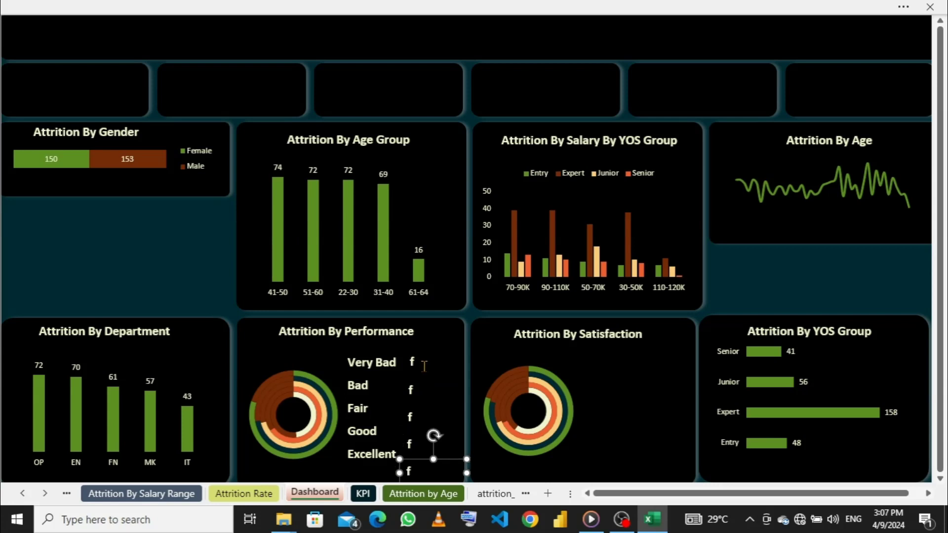
# - Select all five "f" text boxes in the column beside the rating labels
pyautogui.keyDown('ctrl'); pyautogui.click(424, 366); pyautogui.keyUp('ctrl')
pyautogui.keyDown('ctrl'); pyautogui.click(423, 394); pyautogui.keyUp('ctrl')
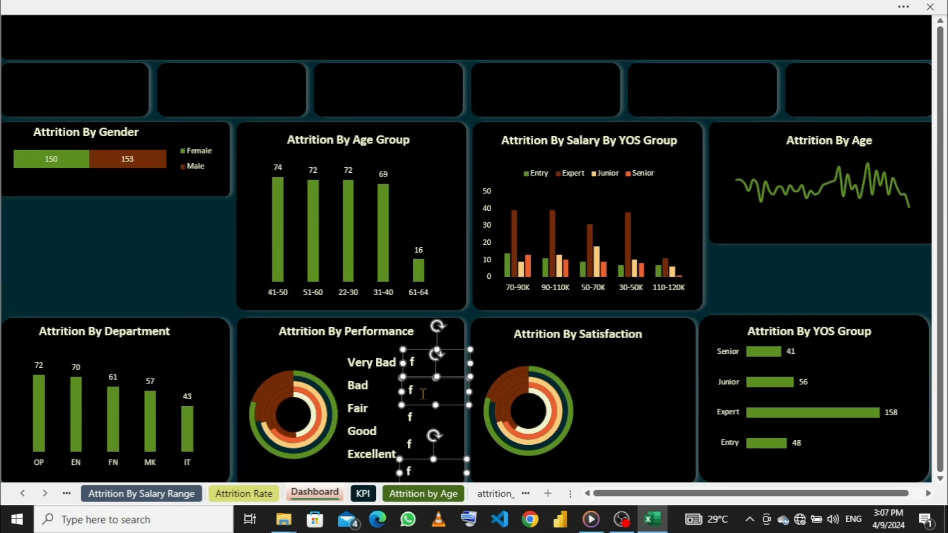
pyautogui.keyDown('ctrl'); pyautogui.click(424, 425); pyautogui.keyUp('ctrl')
pyautogui.keyDown('ctrl'); pyautogui.click(421, 455); pyautogui.keyUp('ctrl')
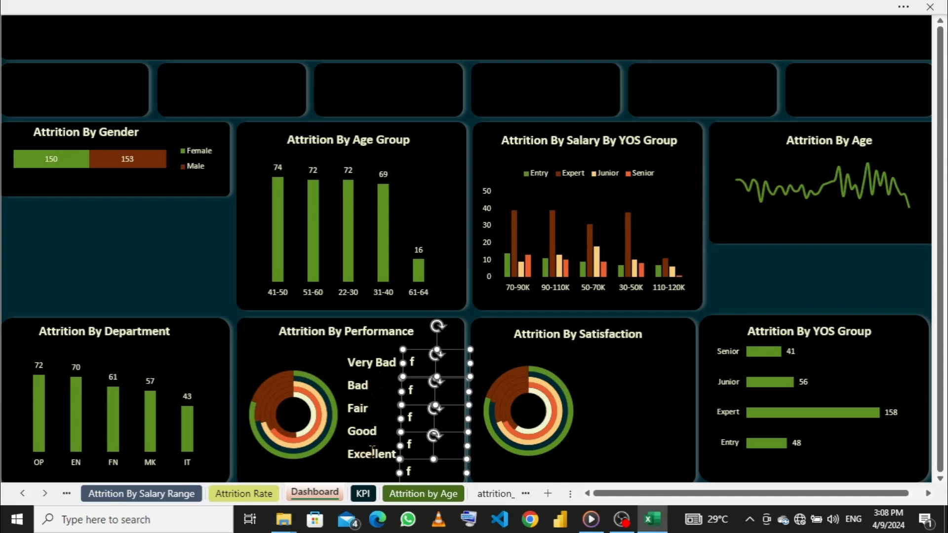
# - Try aligning the five selected "f" text boxes with Align Top
pyautogui.click(674, 8)
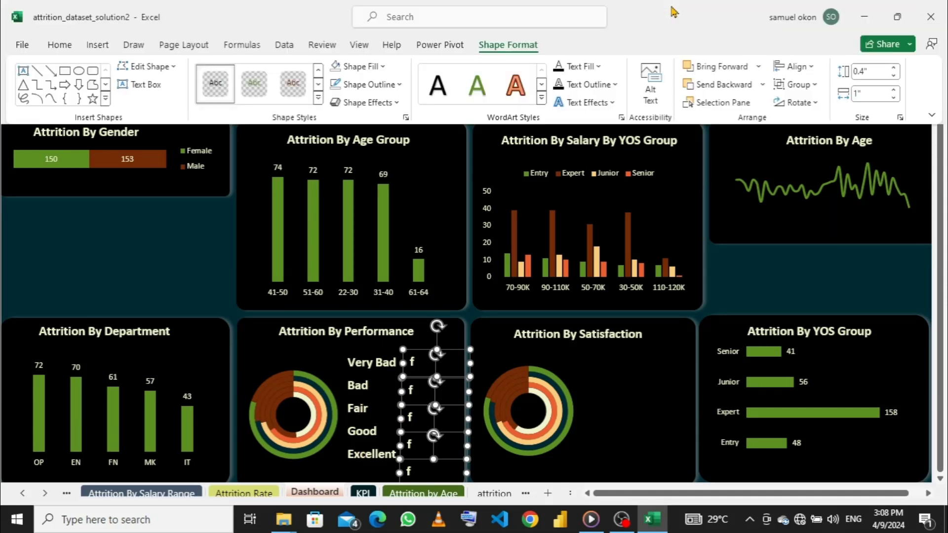
pyautogui.click(812, 67)
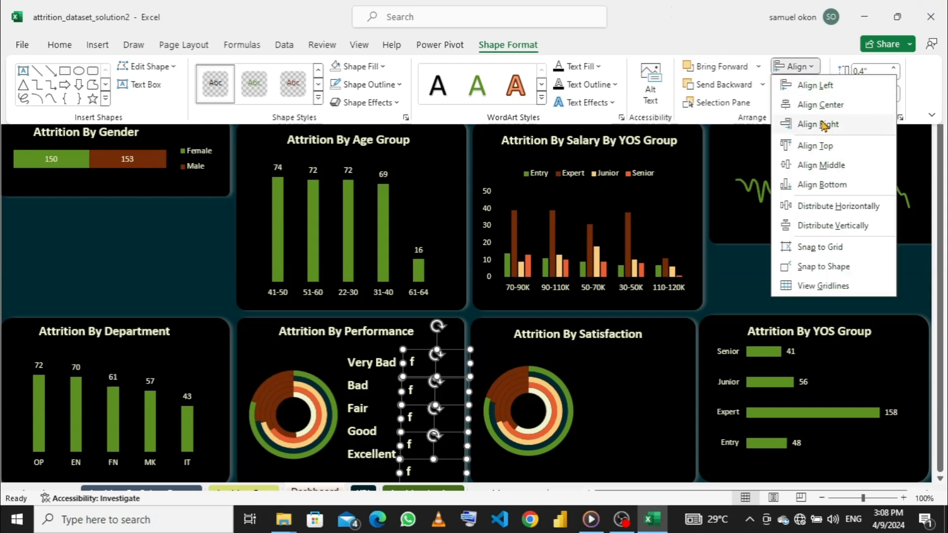
pyautogui.click(824, 147)
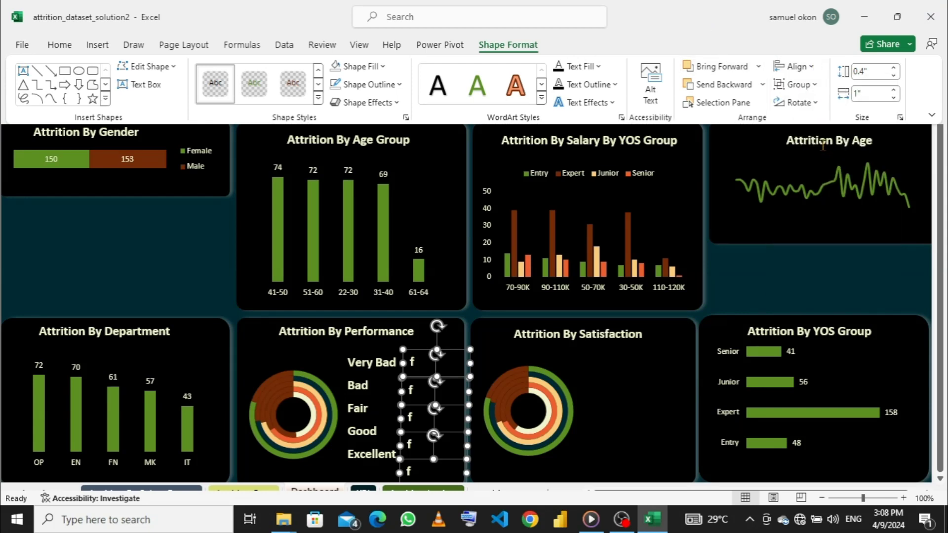
pyautogui.click(818, 71)
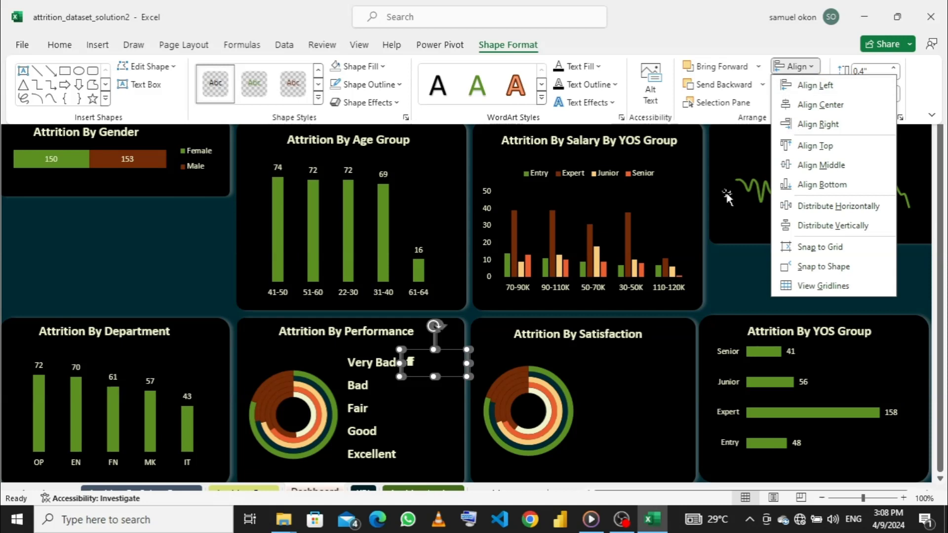
pyautogui.click(455, 374)
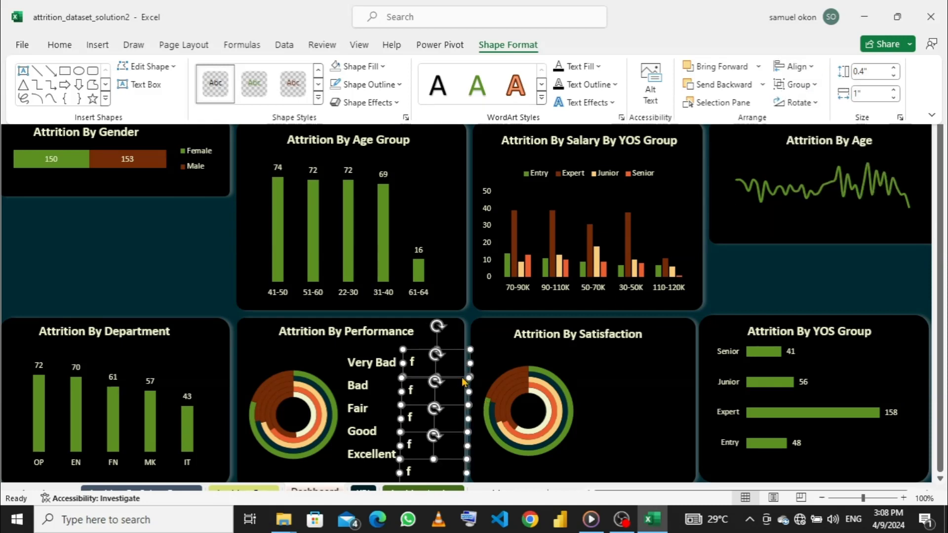
# - Distribute the five selected "f" text boxes vertically and align them to the right
pyautogui.click(810, 69)
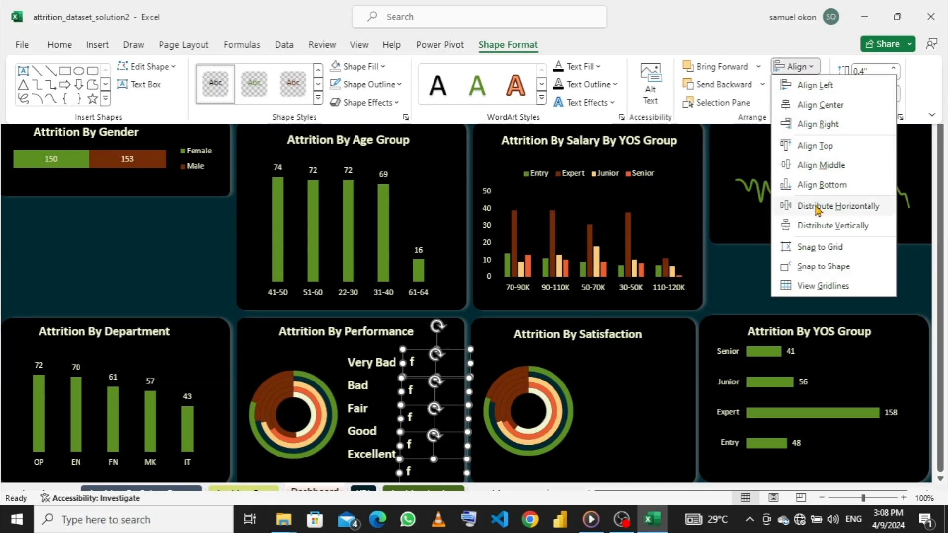
pyautogui.click(816, 227)
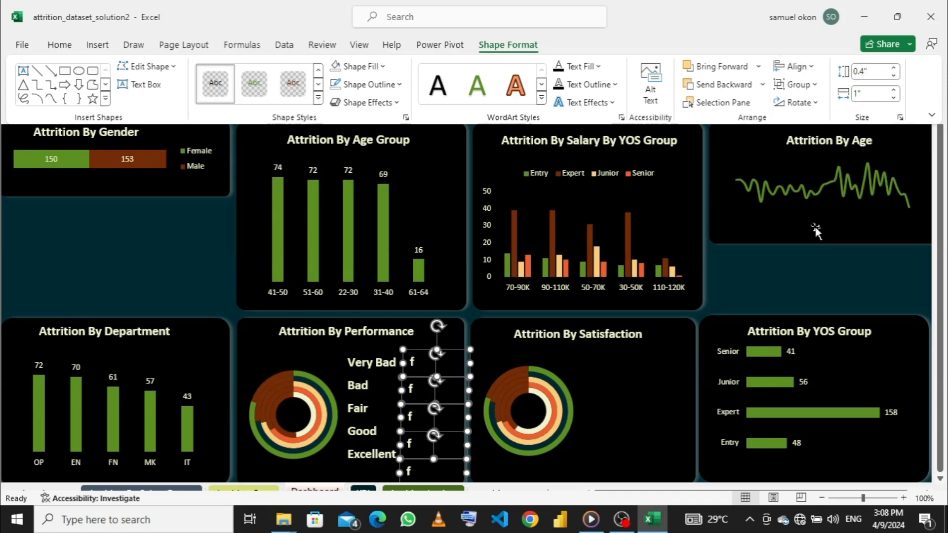
pyautogui.click(814, 72)
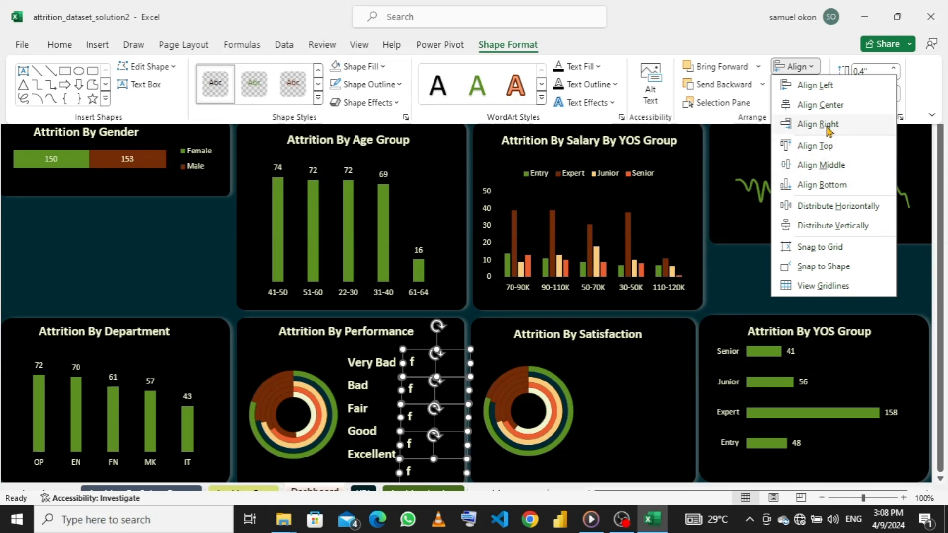
pyautogui.click(827, 127)
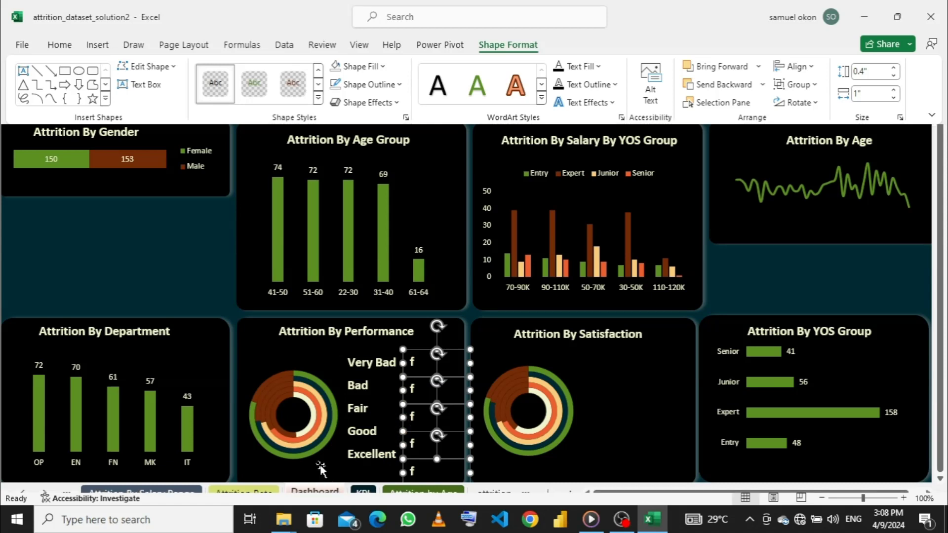
# - Collapse the ribbon and nudge the column of five "f" text boxes slightly upward beside the rating labels
pyautogui.hotkey('ctrl', 'shift', 'F1')
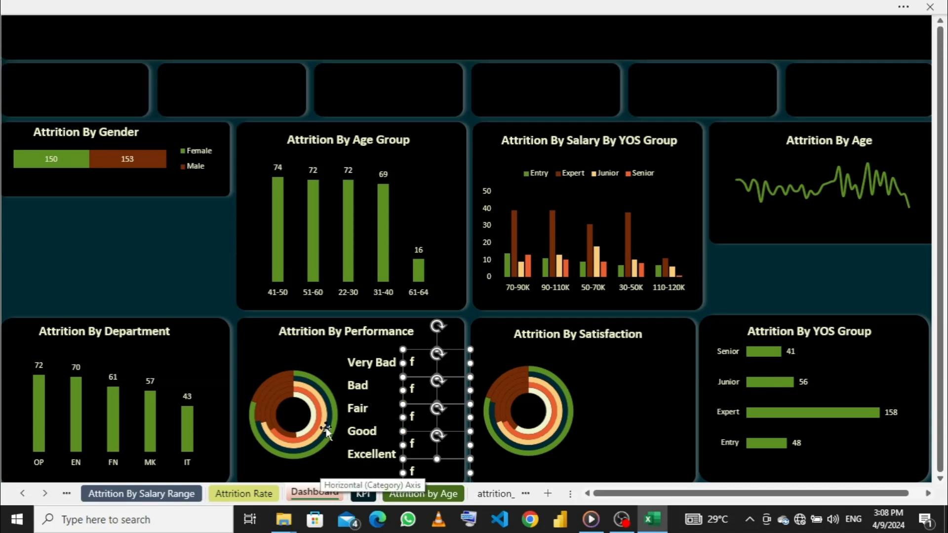
pyautogui.press('Up')
pyautogui.press('Up')
pyautogui.press('Up')
pyautogui.press('Up')
pyautogui.press('Up')
pyautogui.press('Up')
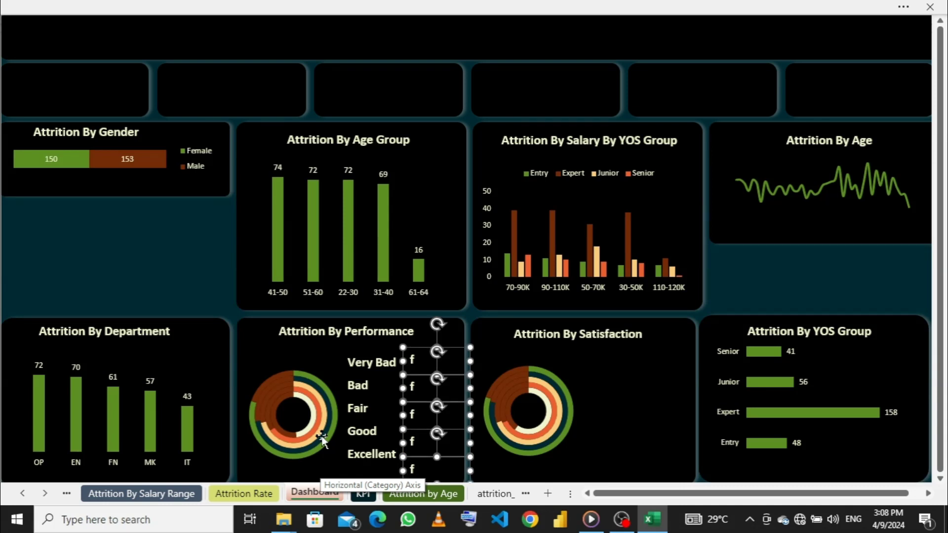
pyautogui.press('Up')
pyautogui.press('Up')
pyautogui.press('Up')
pyautogui.press('Up')
pyautogui.press('Up')
pyautogui.press('Up')
pyautogui.press('Up')
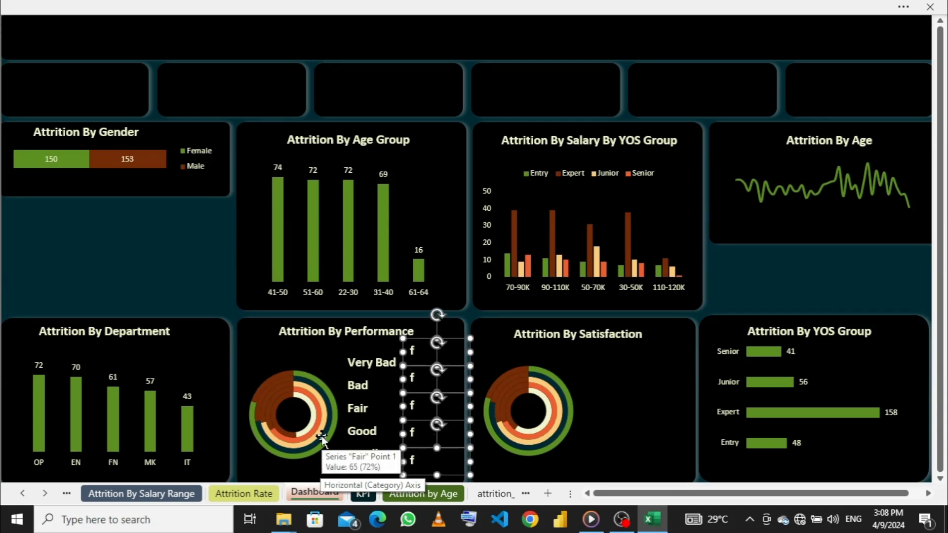
pyautogui.press('Up')
pyautogui.press('Up')
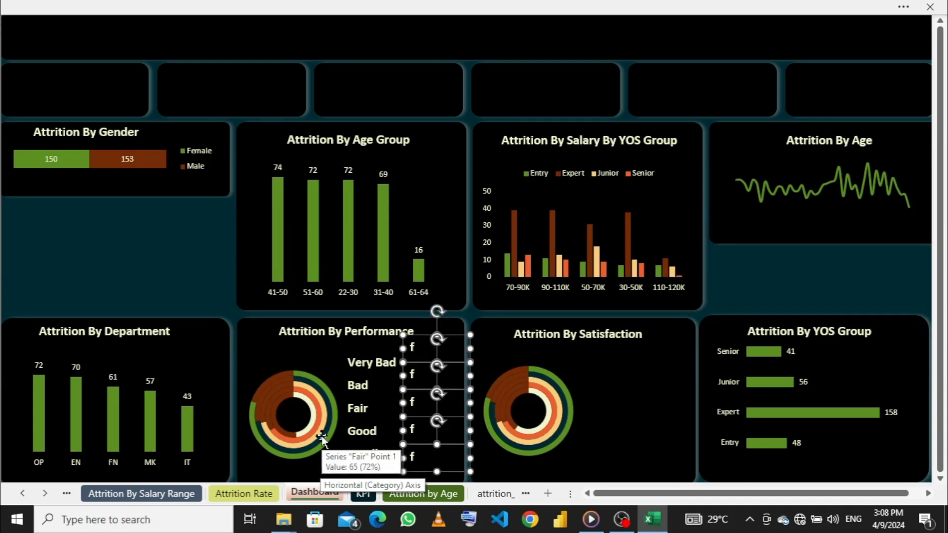
pyautogui.press('Down')
pyautogui.press('Down')
pyautogui.press('Down')
pyautogui.press('Down')
pyautogui.press('Down')
pyautogui.press('Down')
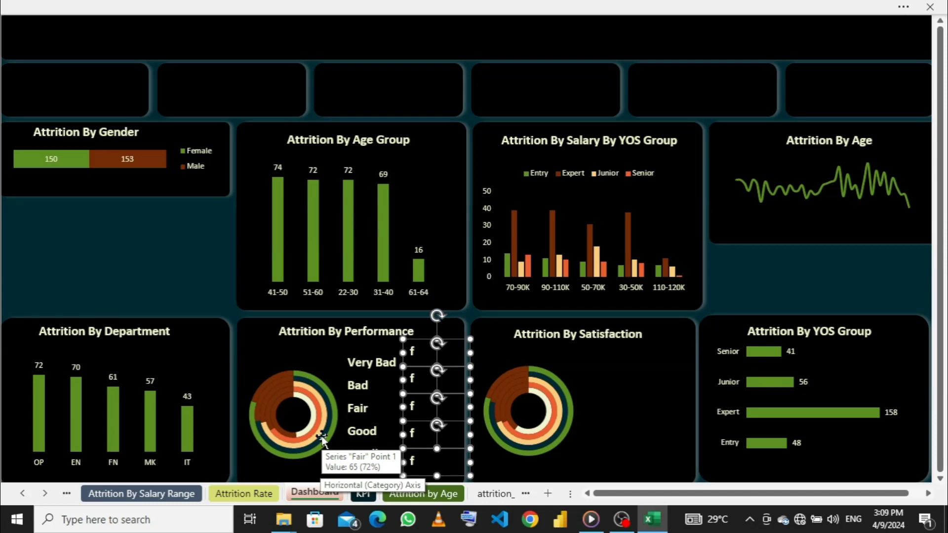
pyautogui.press('Down')
pyautogui.press('Down')
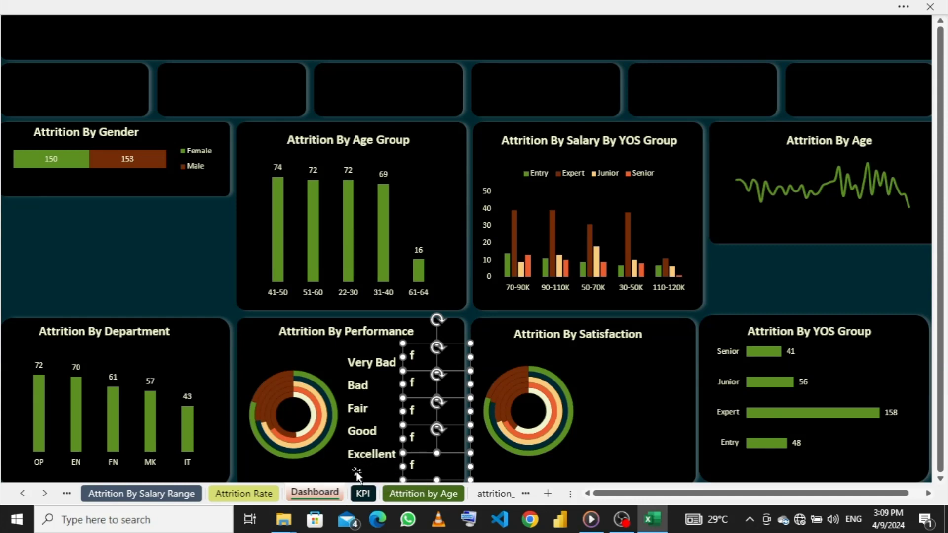
# - Go to the Attrition By Performance Range sheet and move its doughnut chart to an empty area below the pivot table
pyautogui.click(420, 354)
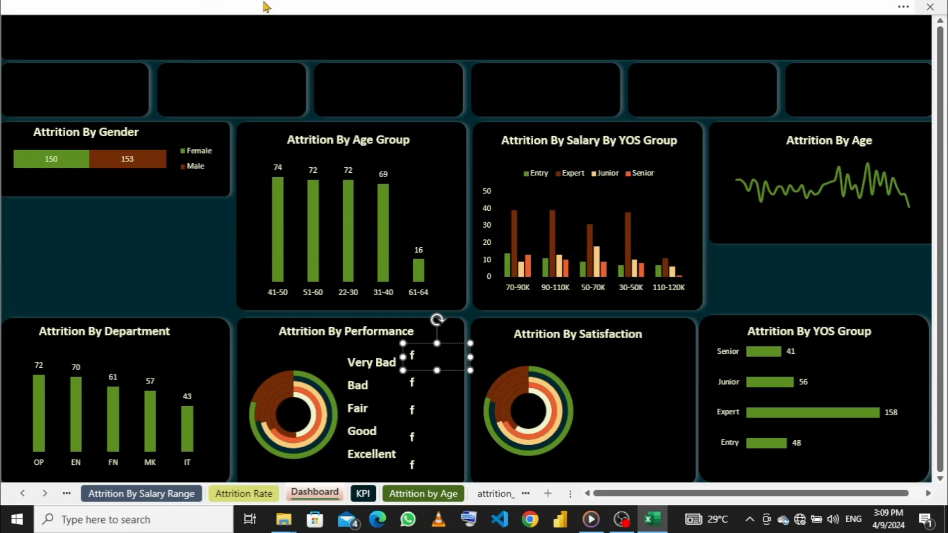
pyautogui.click(141, 494)
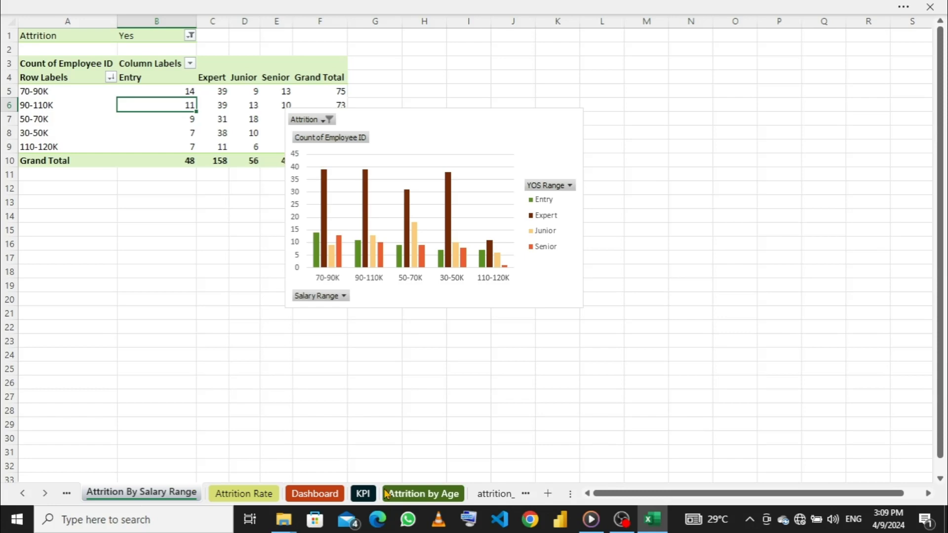
pyautogui.click(326, 493)
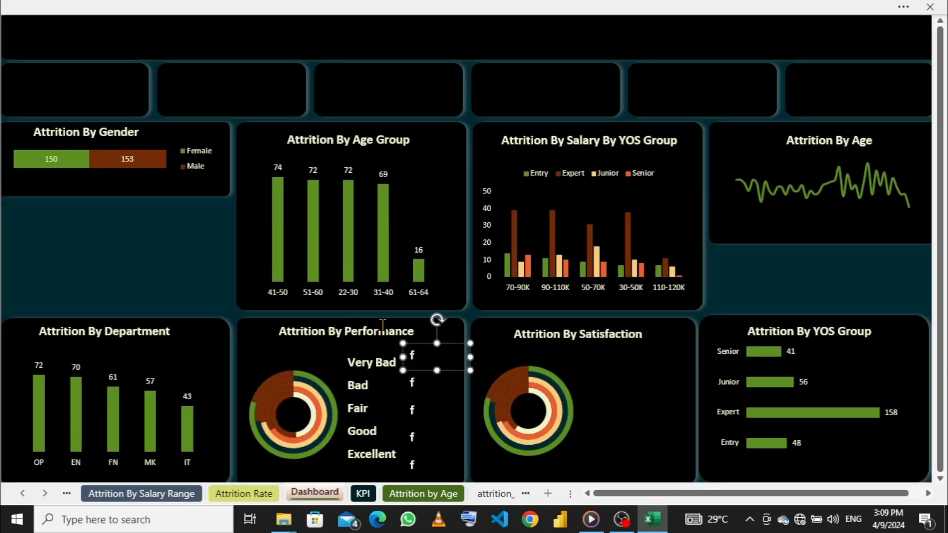
pyautogui.click(183, 494)
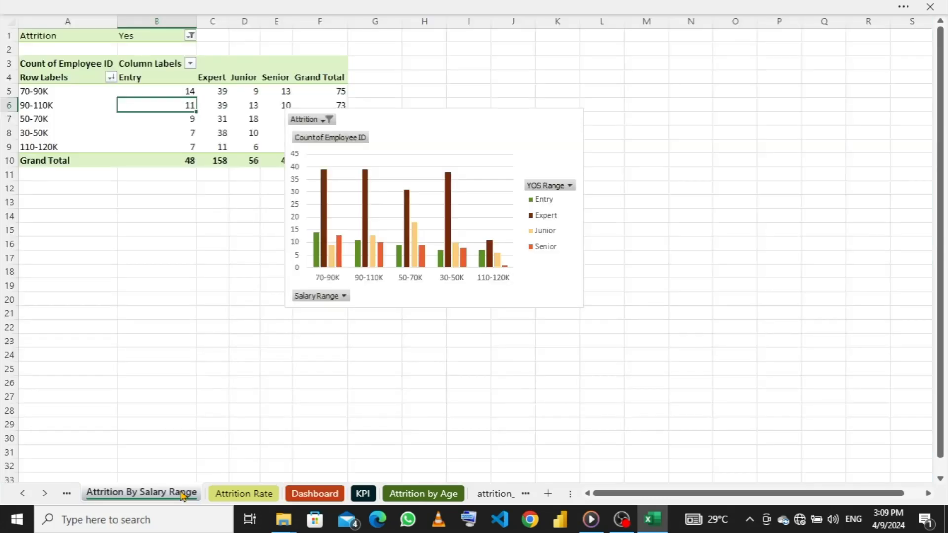
pyautogui.click(67, 494)
pyautogui.click(68, 493)
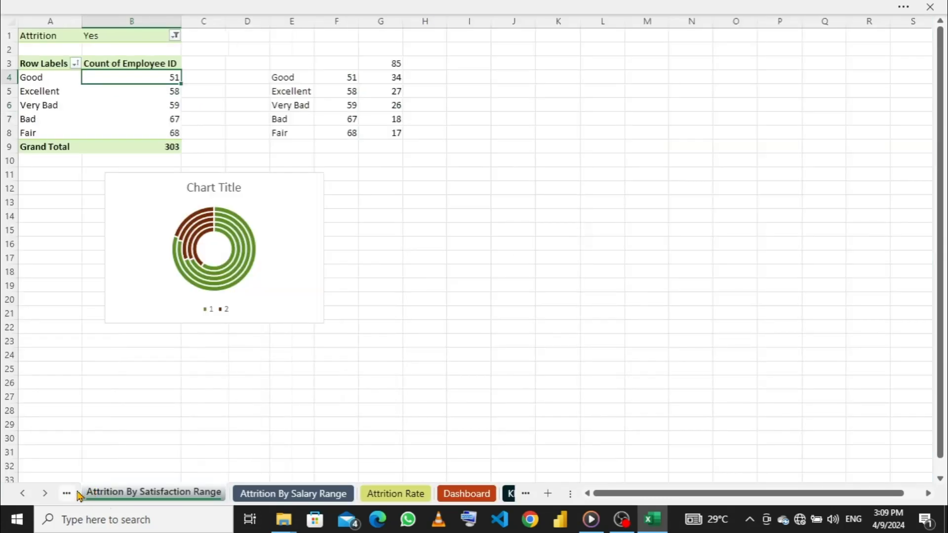
pyautogui.click(67, 494)
pyautogui.click(81, 494)
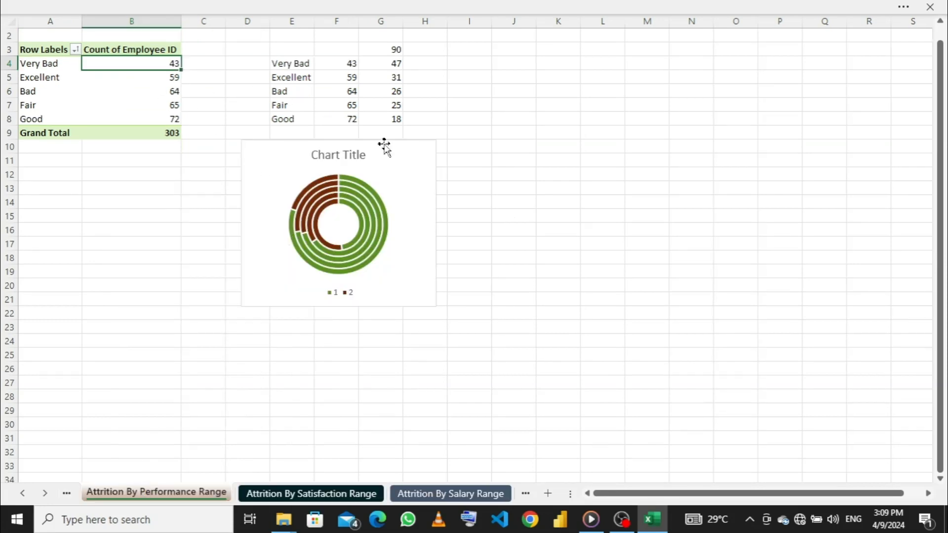
pyautogui.moveTo(402, 159); pyautogui.dragTo(298, 205)
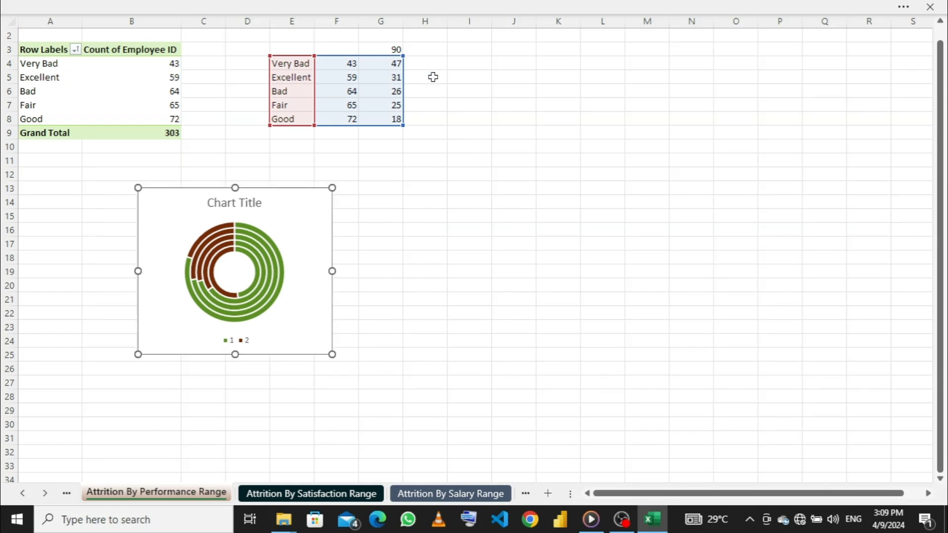
# - Enter =IFERROR(,0) in cell I4 and fill the formula down to I8
pyautogui.click(474, 65)
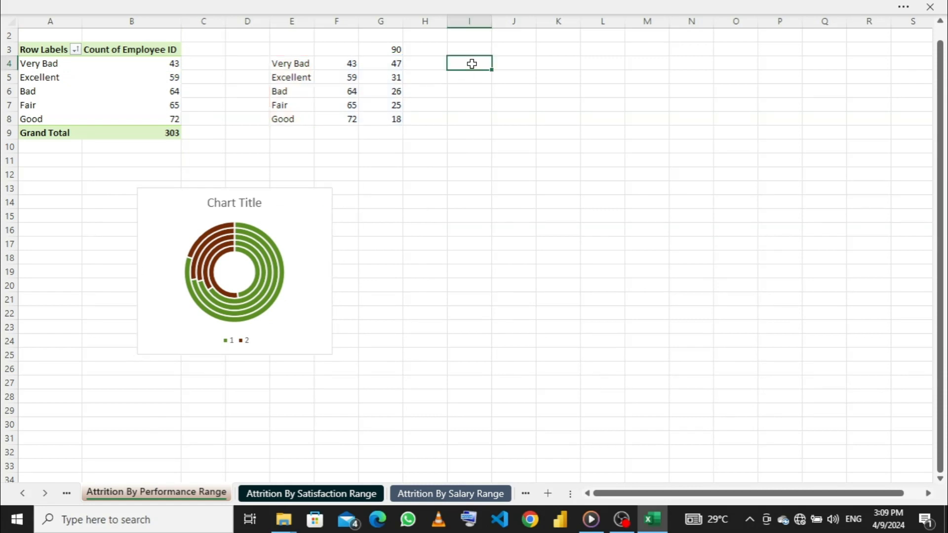
pyautogui.write('=if')
pyautogui.press('Down')
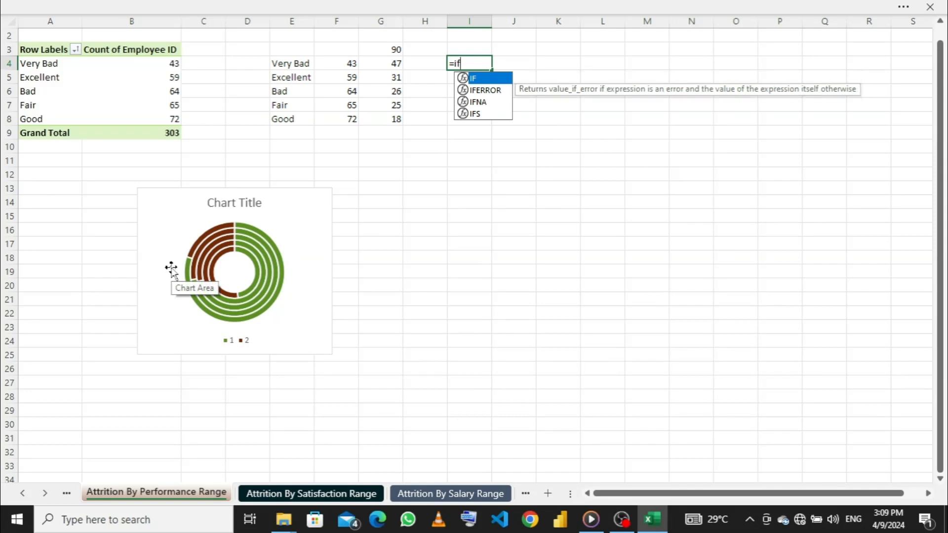
pyautogui.press('Tab')
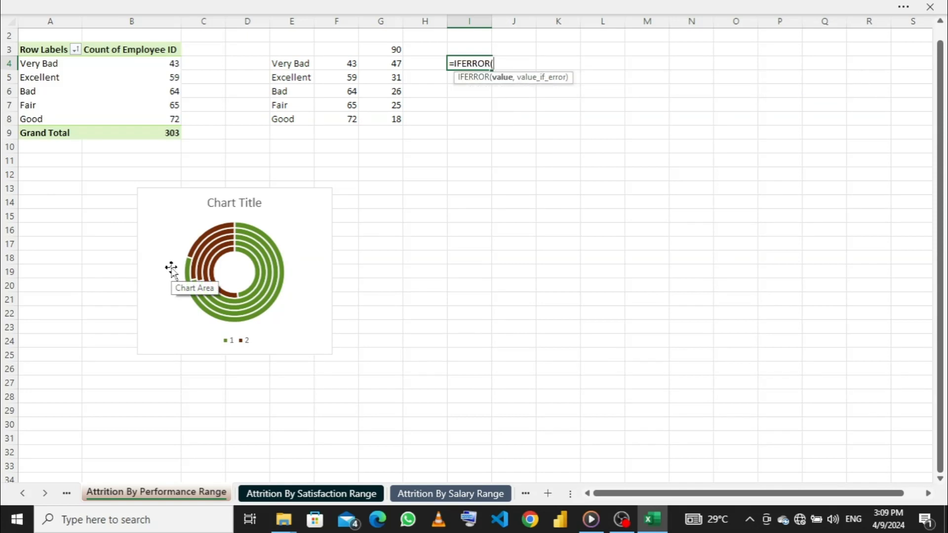
pyautogui.write(',0)')
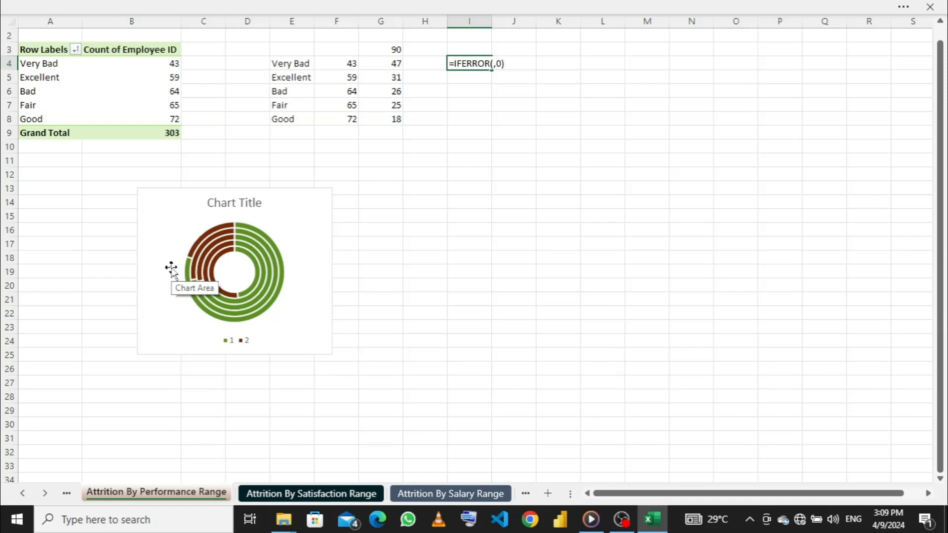
pyautogui.press('Return')
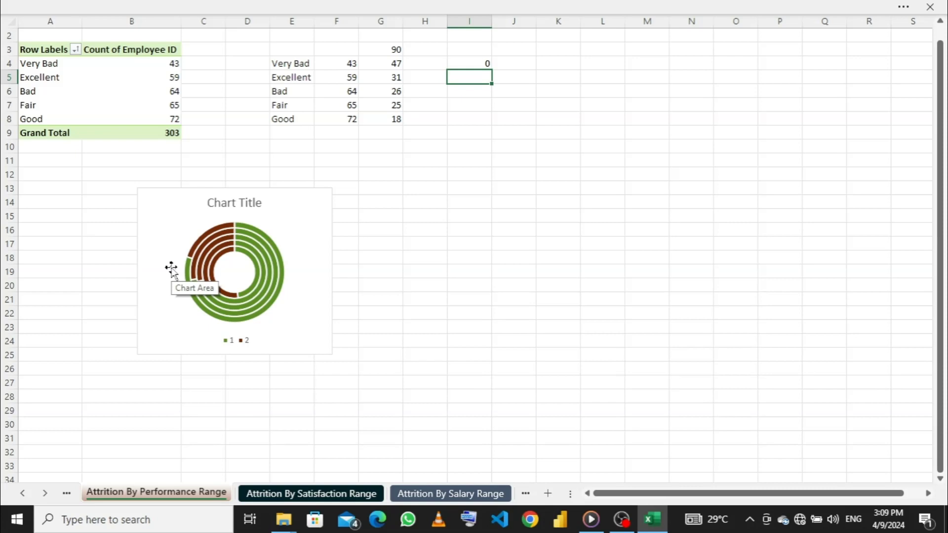
pyautogui.click(466, 63)
pyautogui.moveTo(492, 70); pyautogui.dragTo(496, 119)
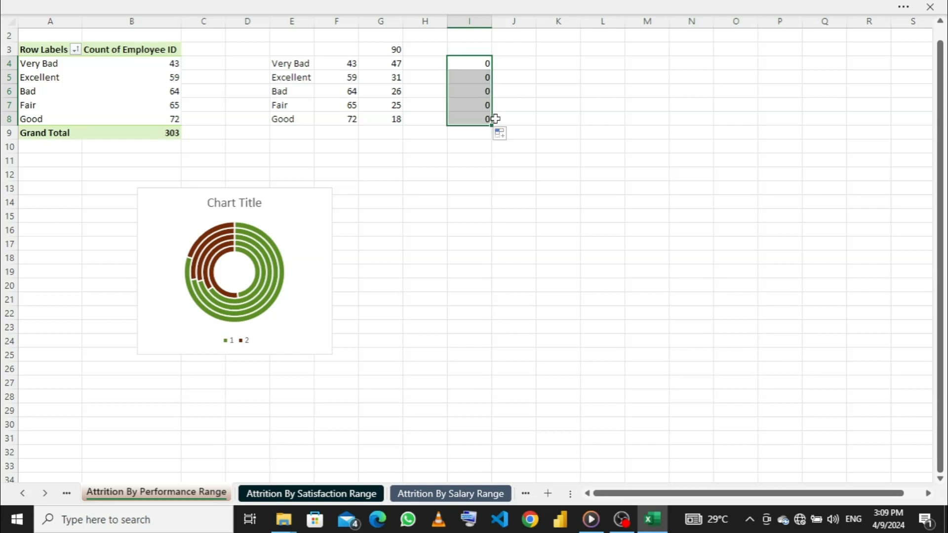
# - Show the formula bar in the workbook window
pyautogui.click(379, 7)
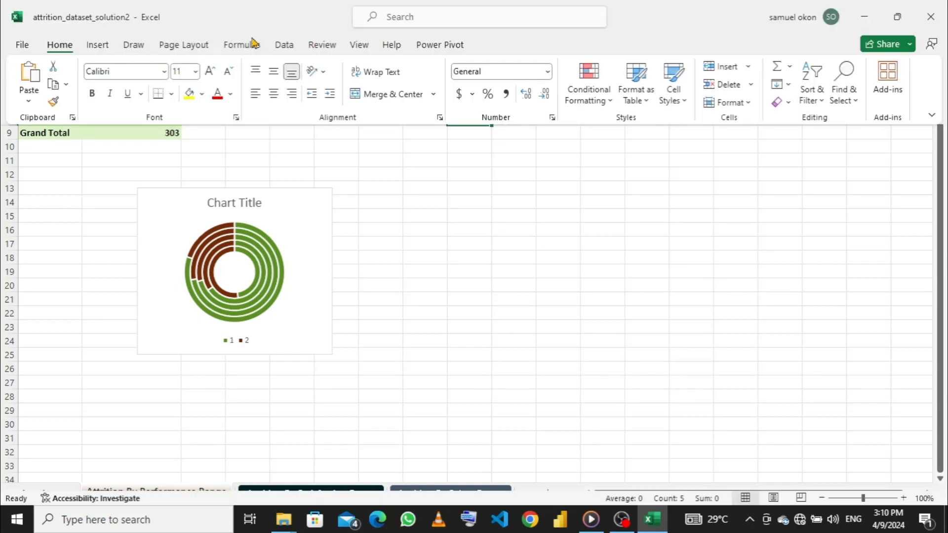
pyautogui.click(359, 45)
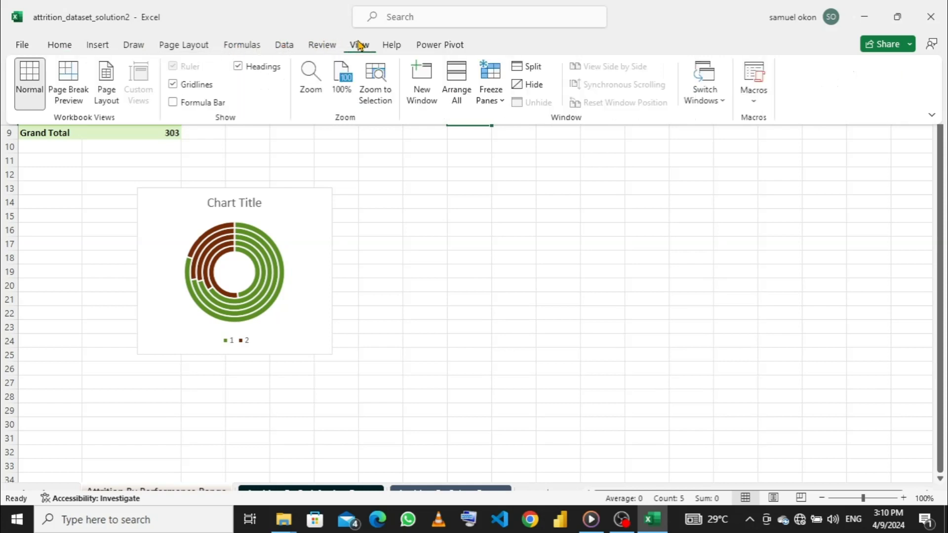
pyautogui.click(173, 102)
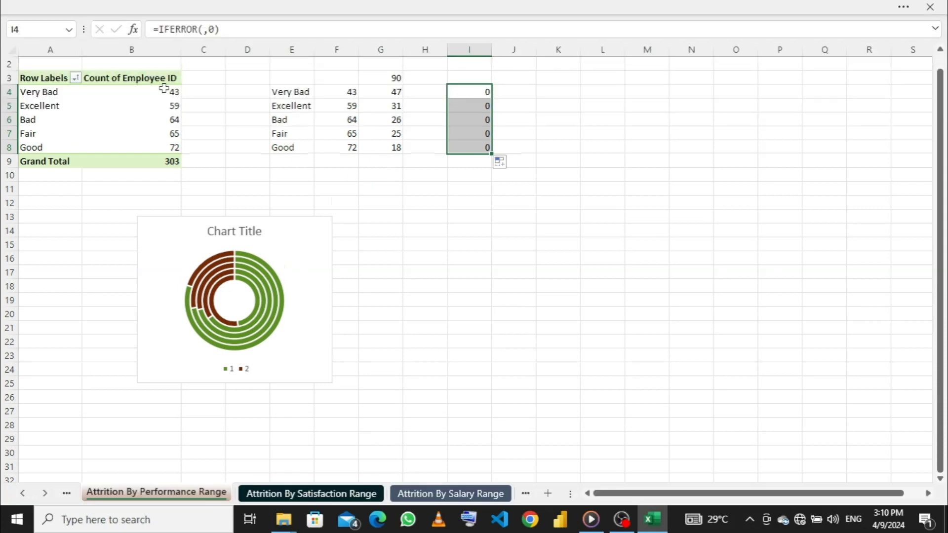
# - Insert pivot table cells B4, B5 and B6 as the value argument of the IFERROR formulas in I4, I5 and I6
pyautogui.click(201, 30)
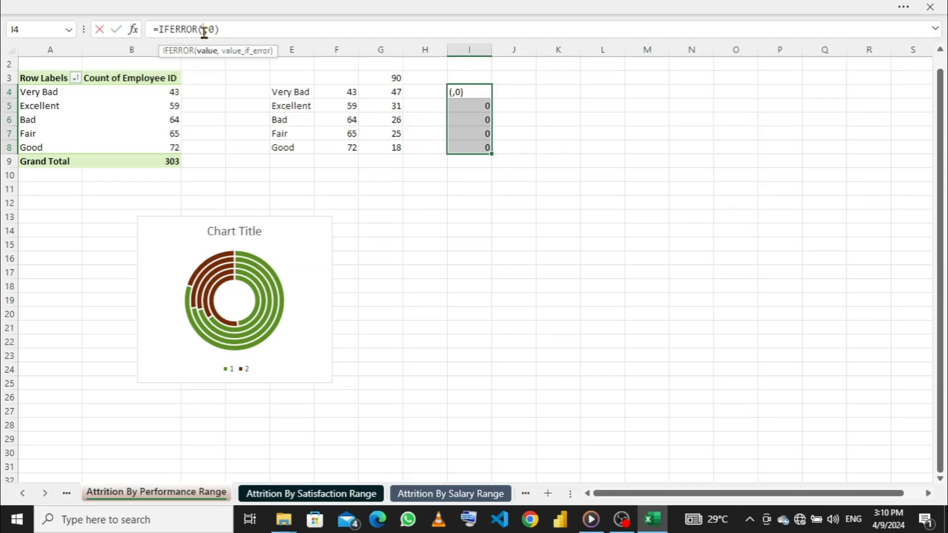
pyautogui.click(151, 95)
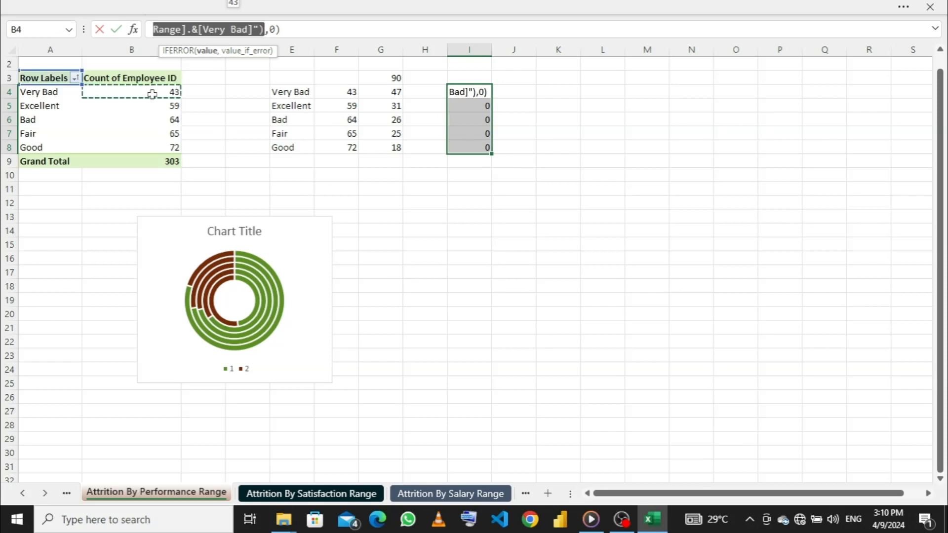
pyautogui.press('Return')
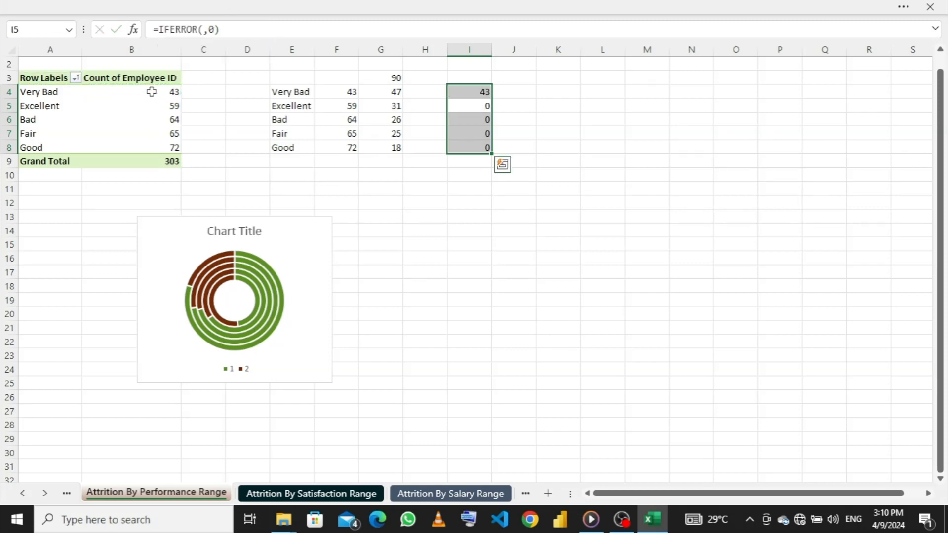
pyautogui.click(200, 31)
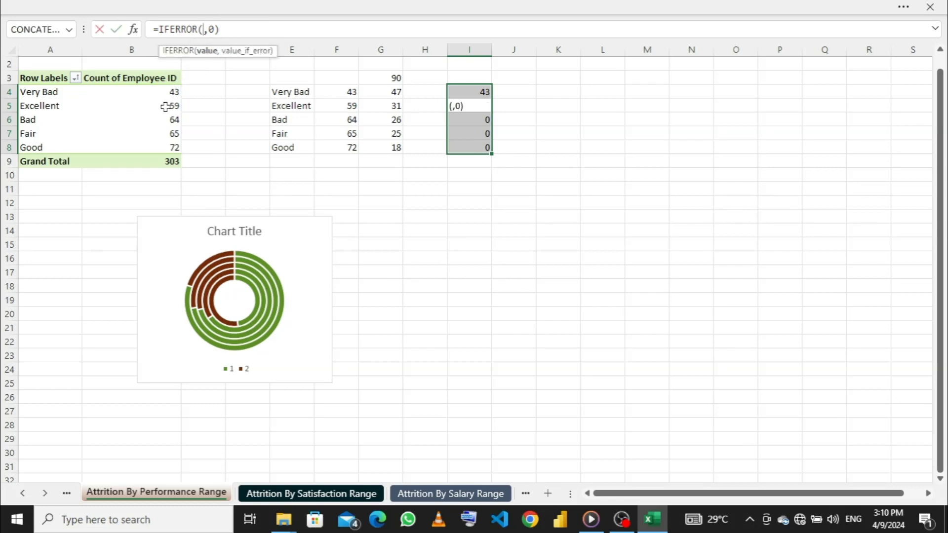
pyautogui.click(169, 105)
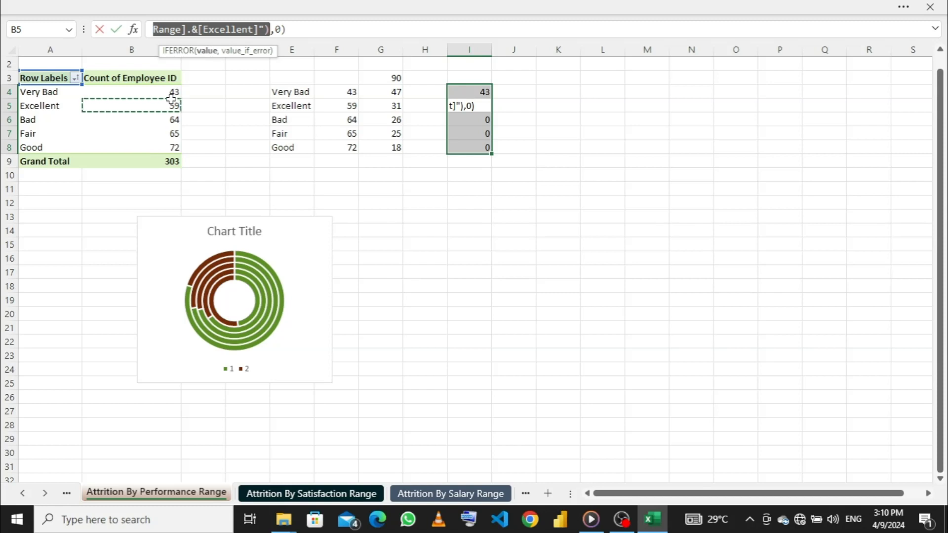
pyautogui.press('Return')
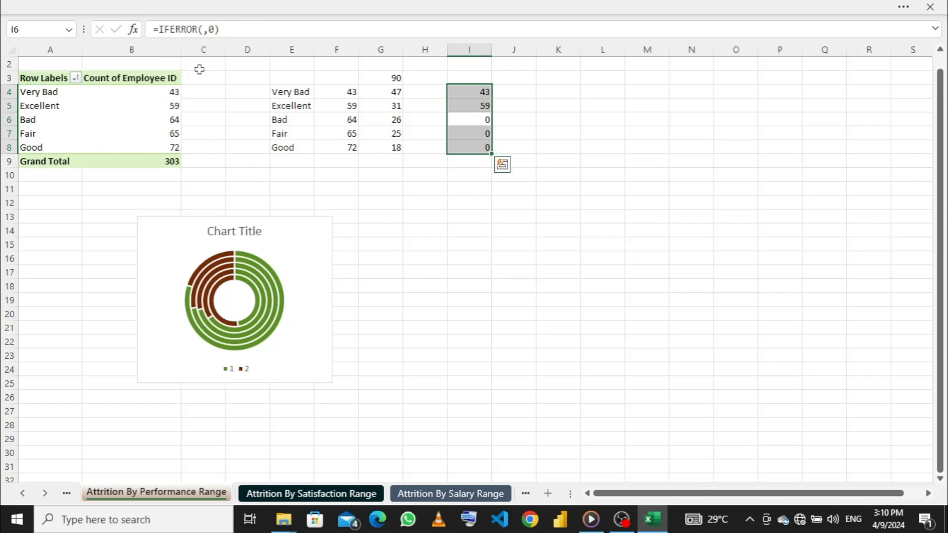
pyautogui.click(202, 29)
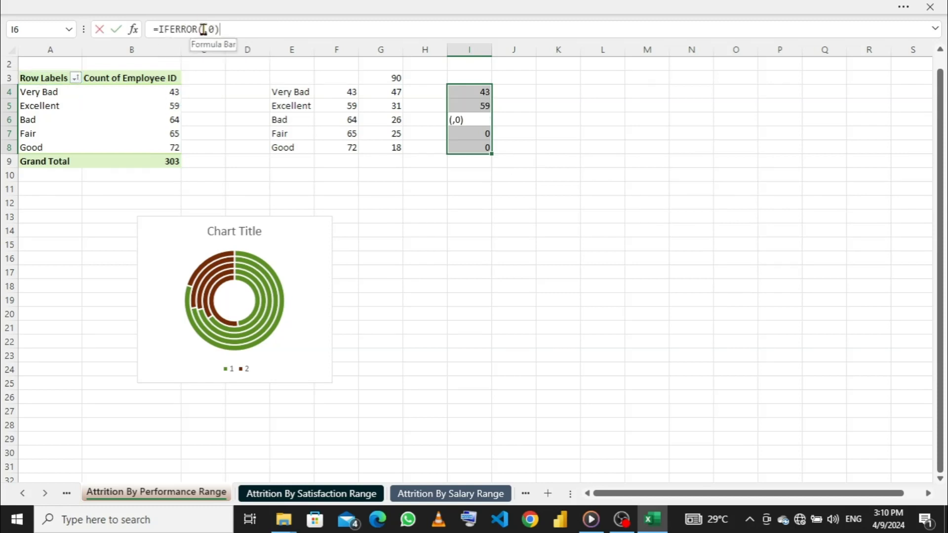
pyautogui.click(168, 119)
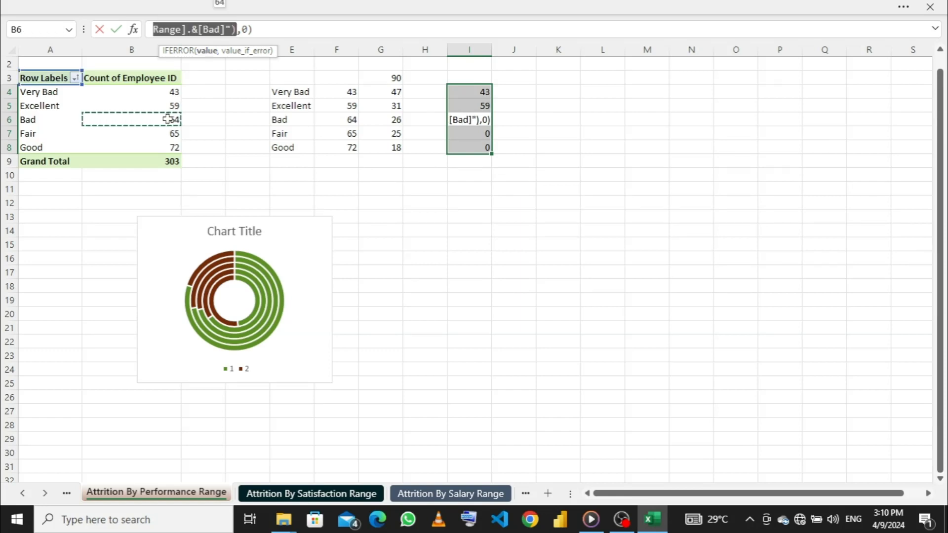
pyautogui.press('Return')
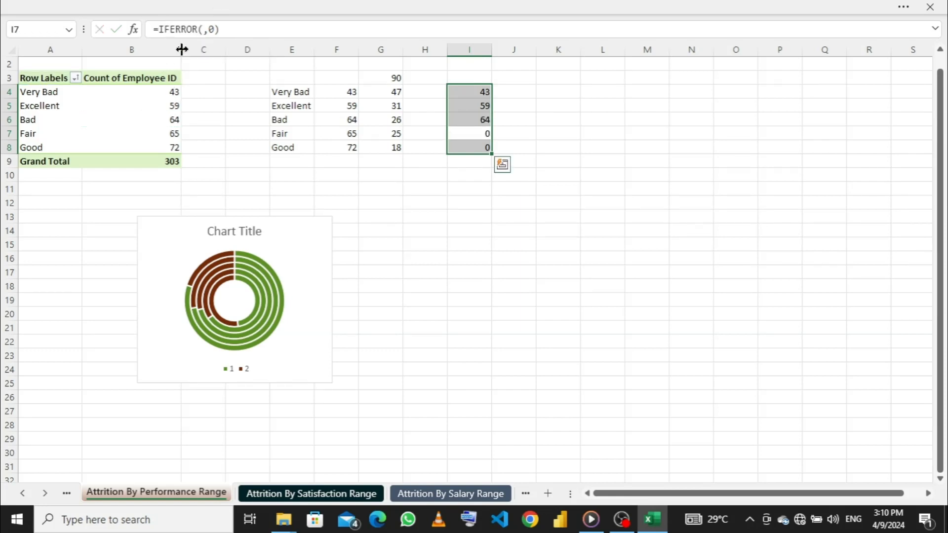
# - Insert pivot table cells B7 and B8 as the value argument of the IFERROR formulas in I7 and I8
pyautogui.click(200, 30)
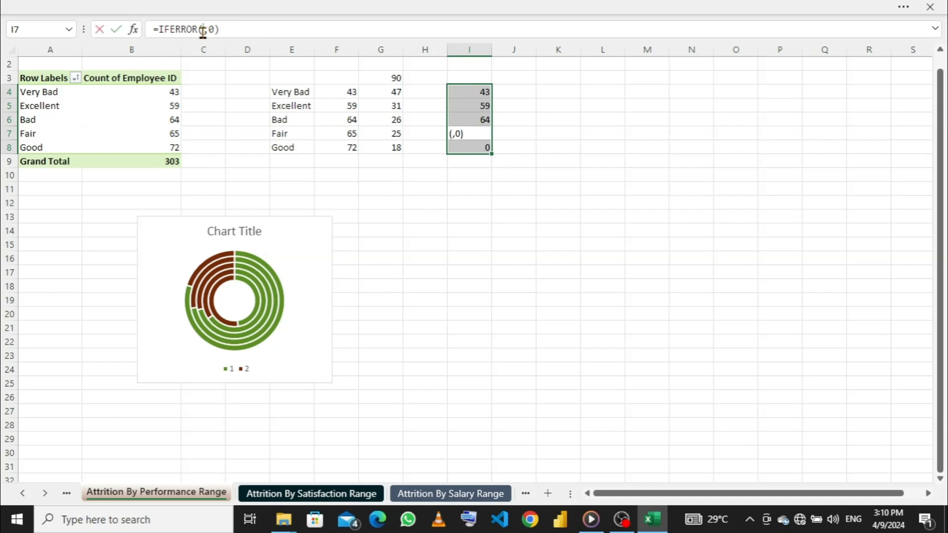
pyautogui.click(172, 132)
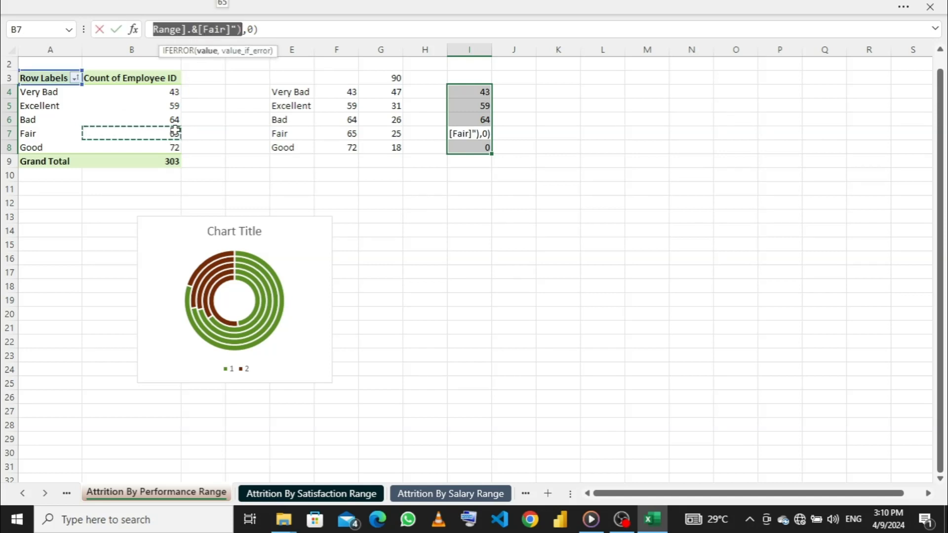
pyautogui.press('Return')
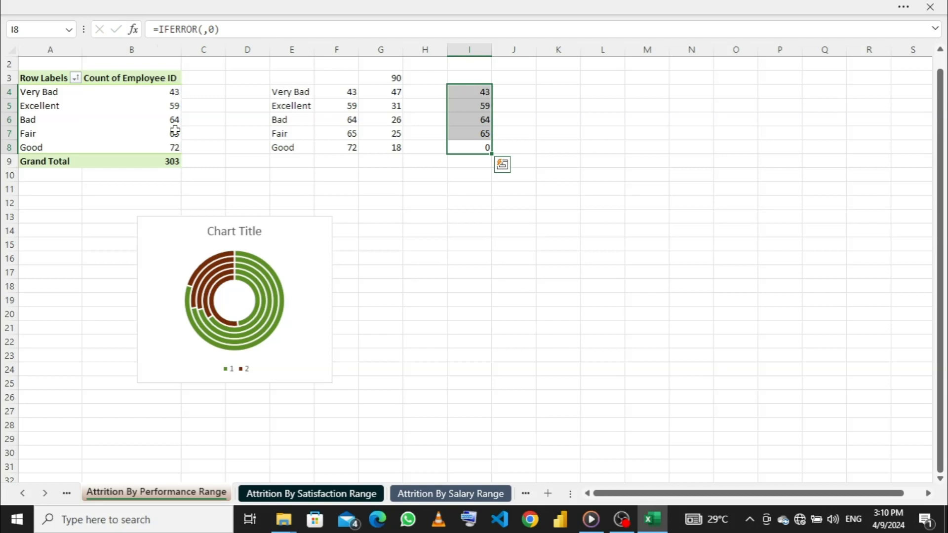
pyautogui.click(203, 29)
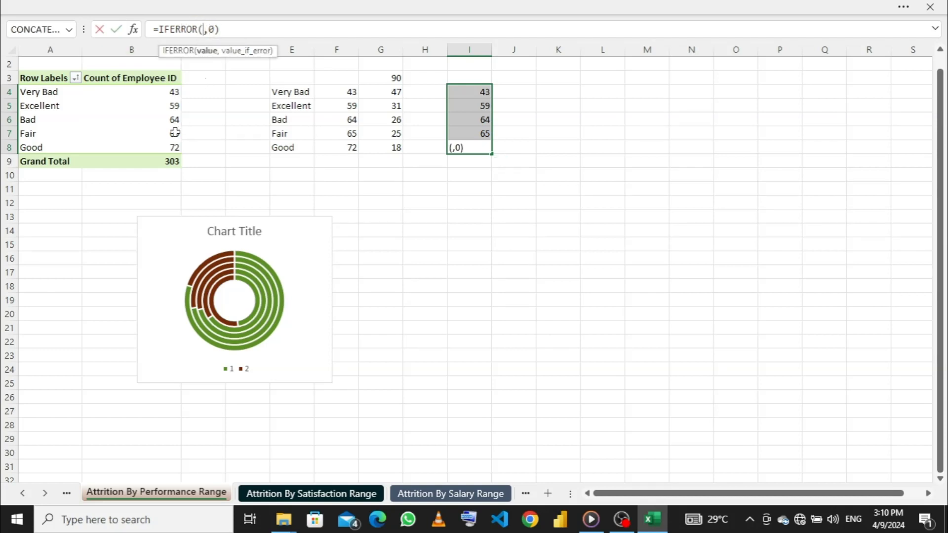
pyautogui.click(169, 147)
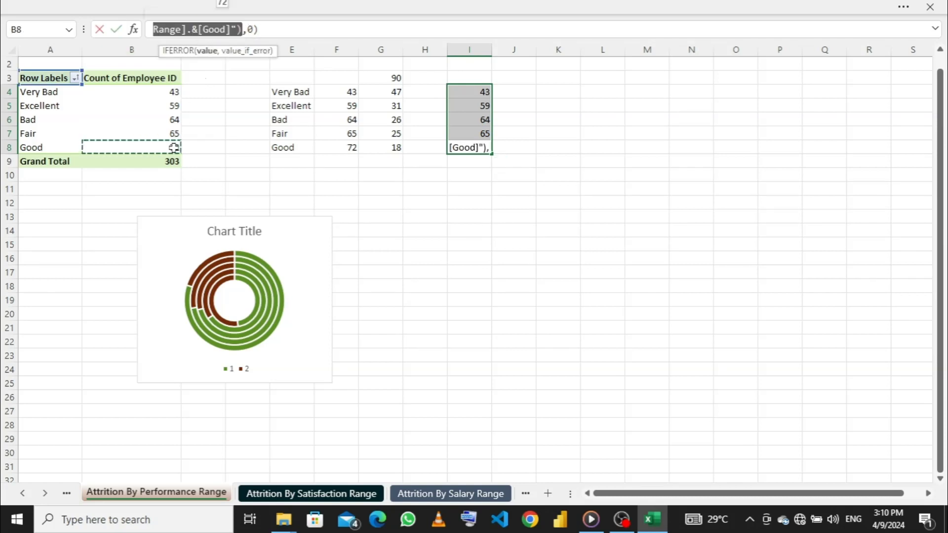
pyautogui.press('Return')
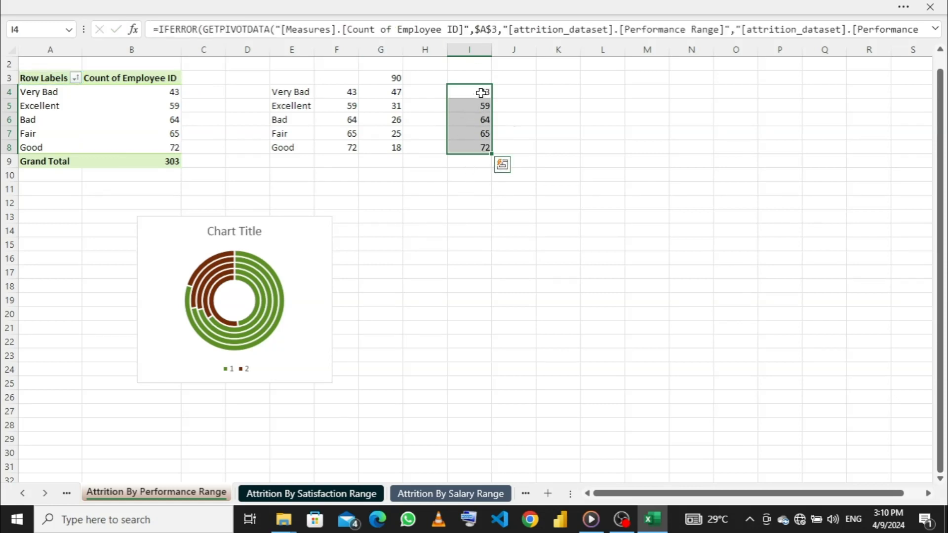
# - Go to the Dashboard sheet
pyautogui.click(425, 493)
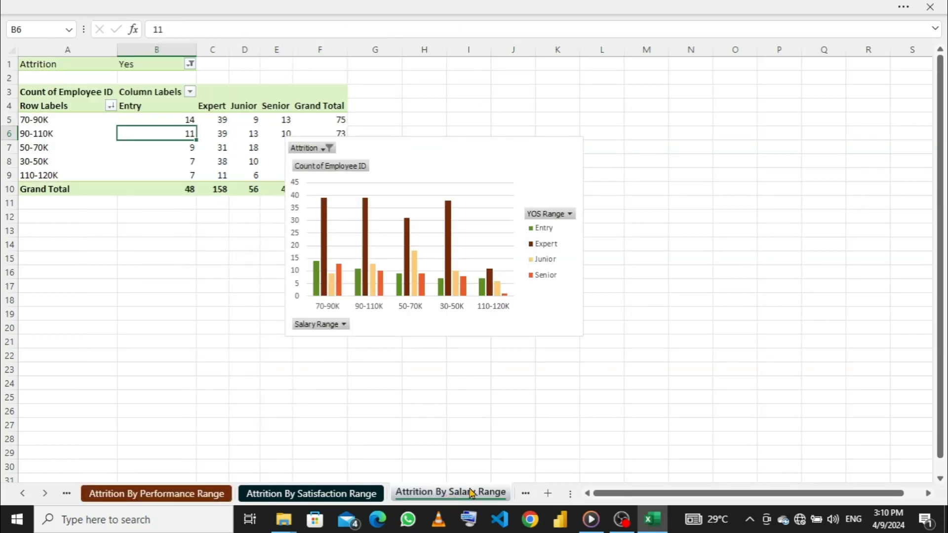
pyautogui.click(526, 494)
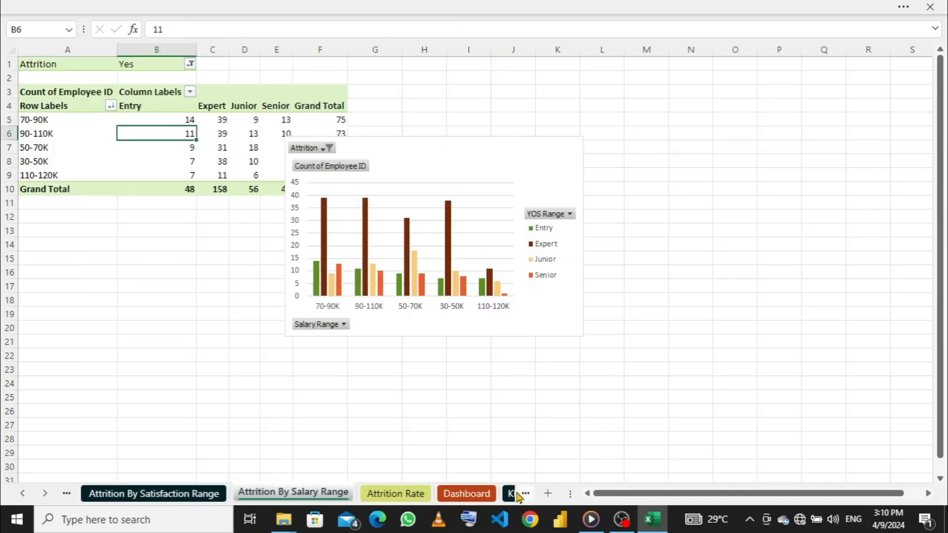
pyautogui.click(467, 494)
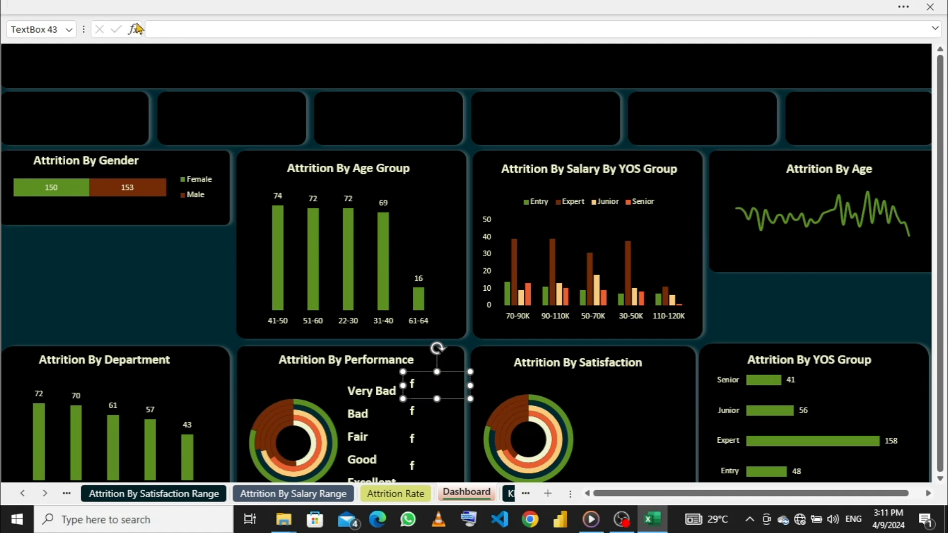
# - Link the text box beside the Very Bad label to cell I4 of the Attrition By Performance Range sheet
pyautogui.click(181, 33)
pyautogui.click(67, 493)
pyautogui.click(66, 494)
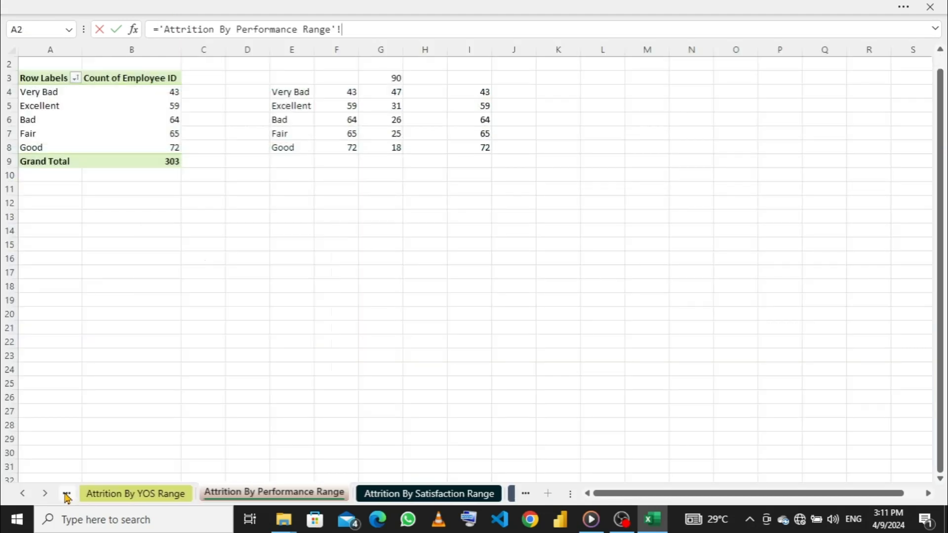
pyautogui.click(66, 494)
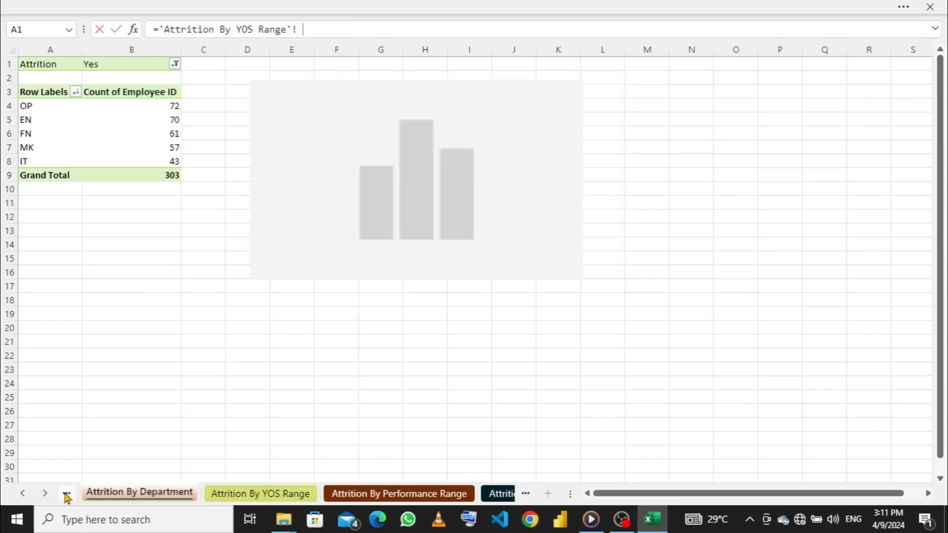
pyautogui.click(390, 494)
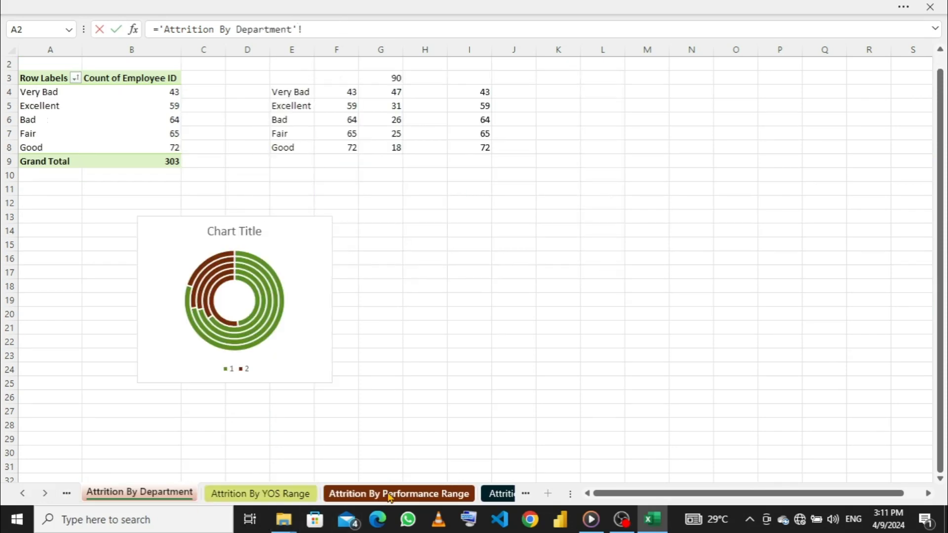
pyautogui.click(477, 89)
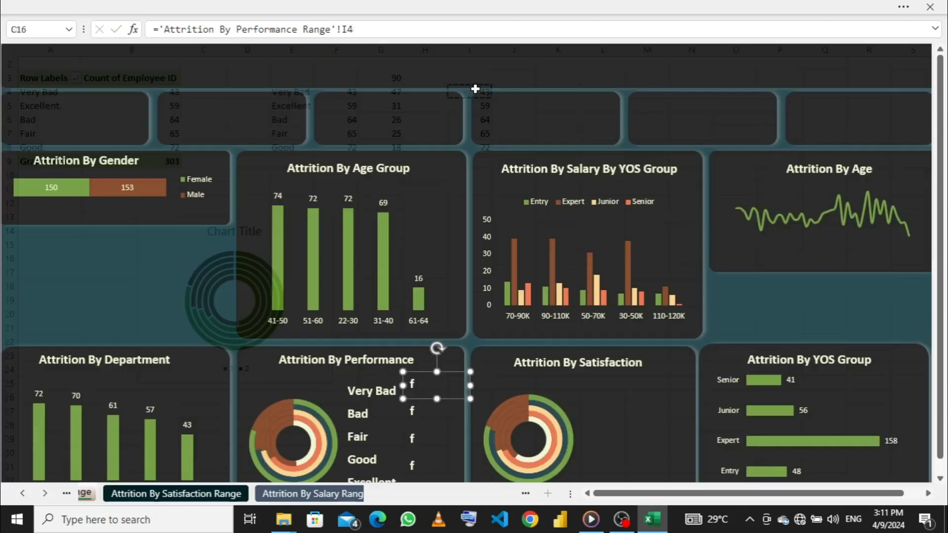
pyautogui.press('Return')
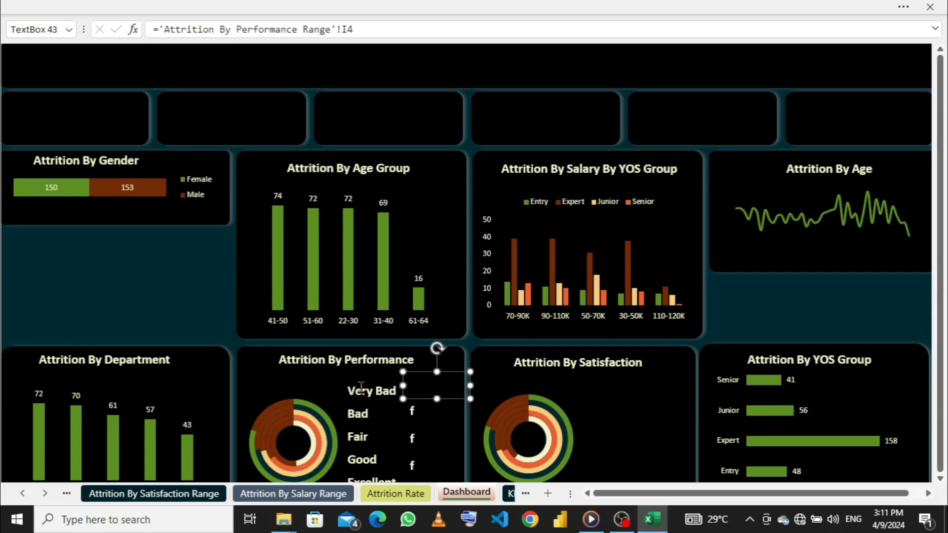
# - Copy the Attrition By Performance title's formatting onto the linked text box beside Very Bad with Format Painter
pyautogui.click(357, 362)
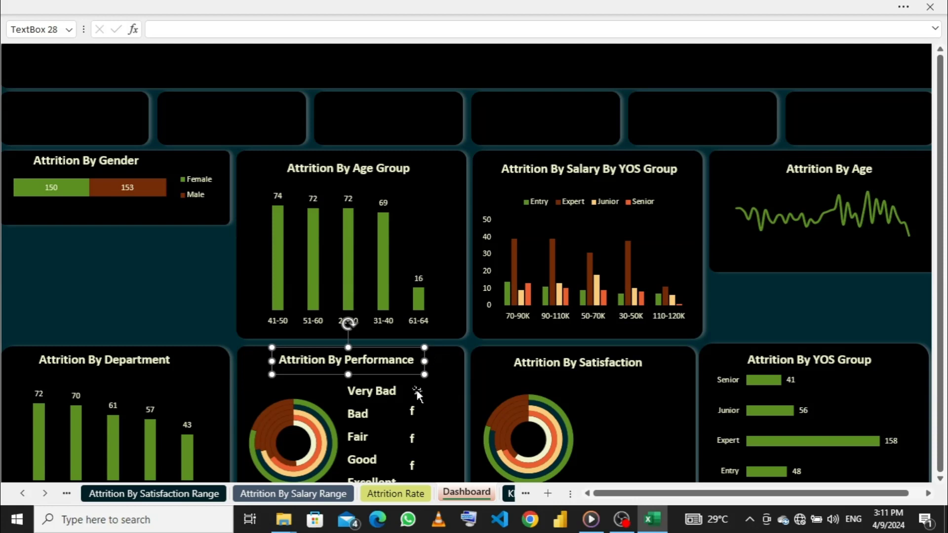
pyautogui.click(206, 7)
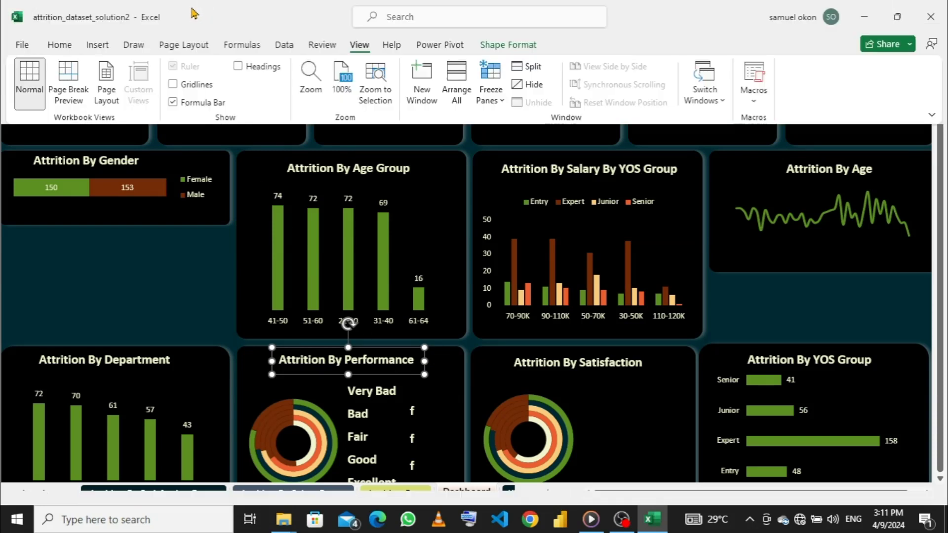
pyautogui.click(61, 44)
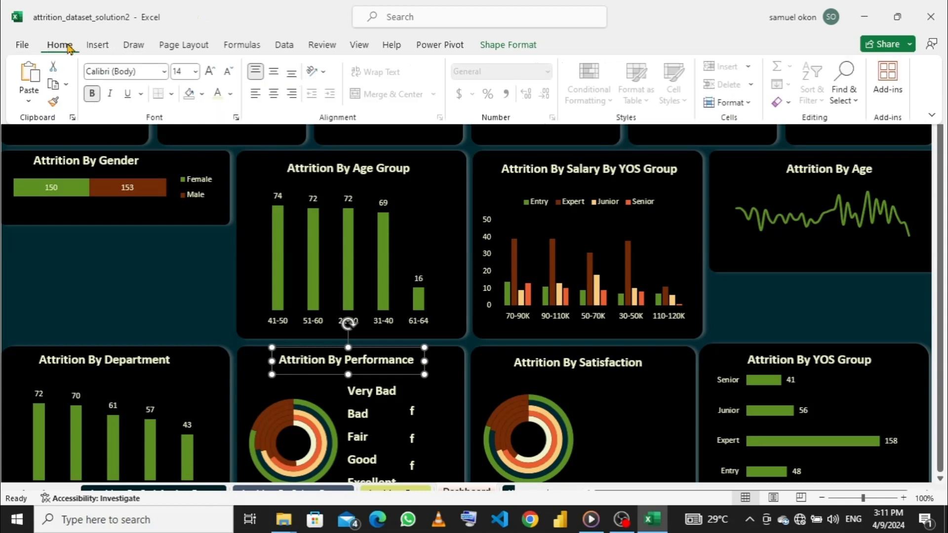
pyautogui.click(52, 104)
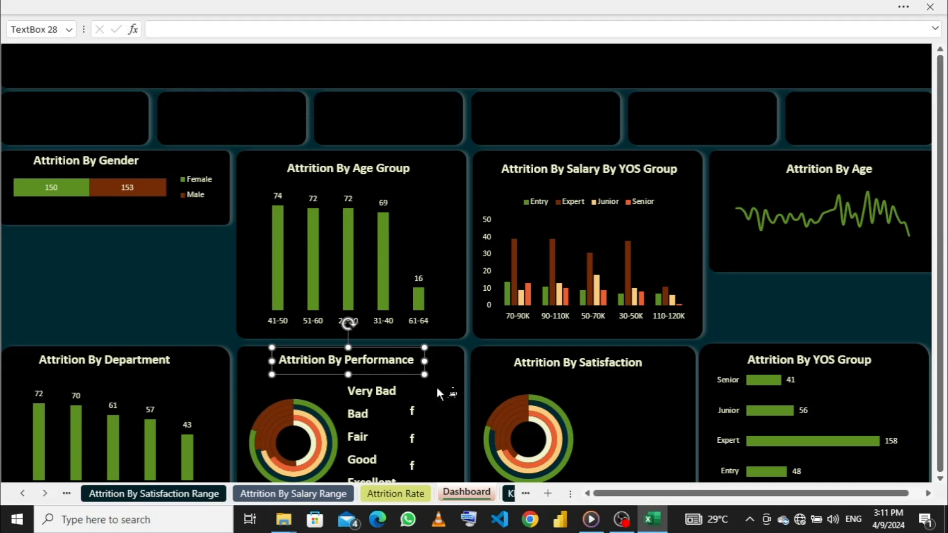
pyautogui.click(436, 385)
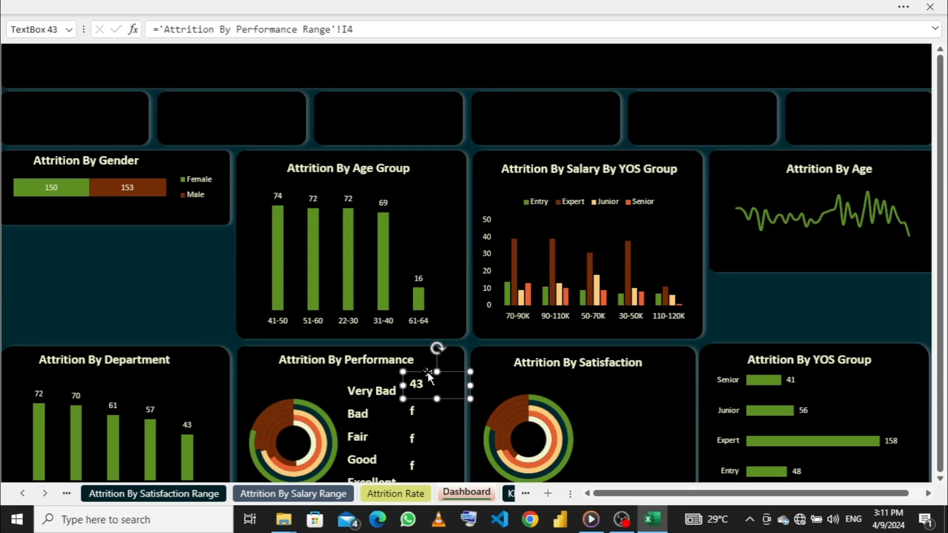
# - Align the count text boxes beside the Very Bad and Bad labels with their labels
pyautogui.moveTo(429, 376); pyautogui.dragTo(432, 377)
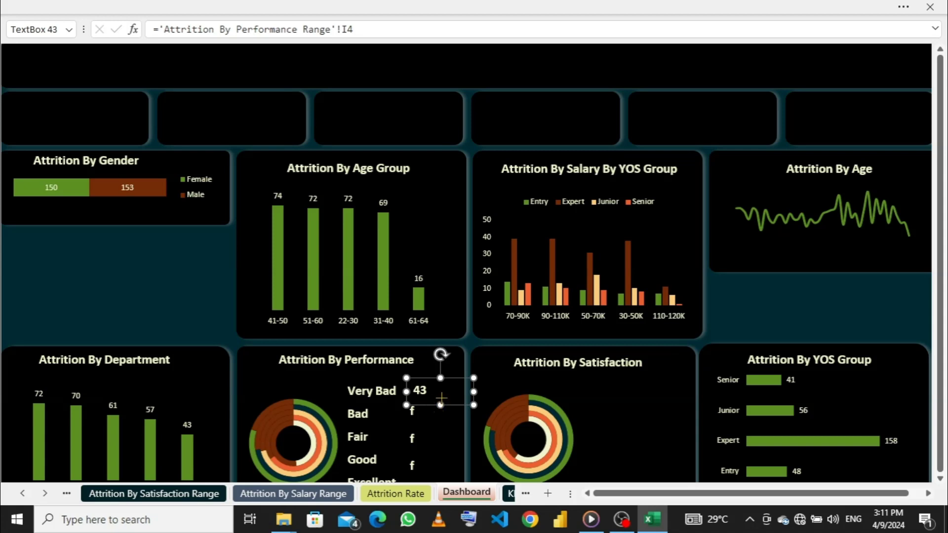
pyautogui.moveTo(441, 397); pyautogui.dragTo(411, 388)
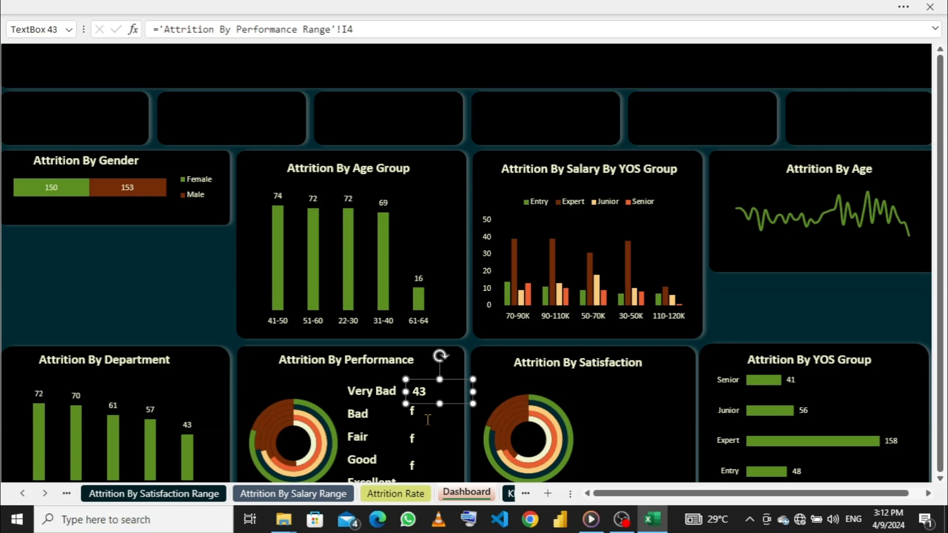
pyautogui.click(411, 412)
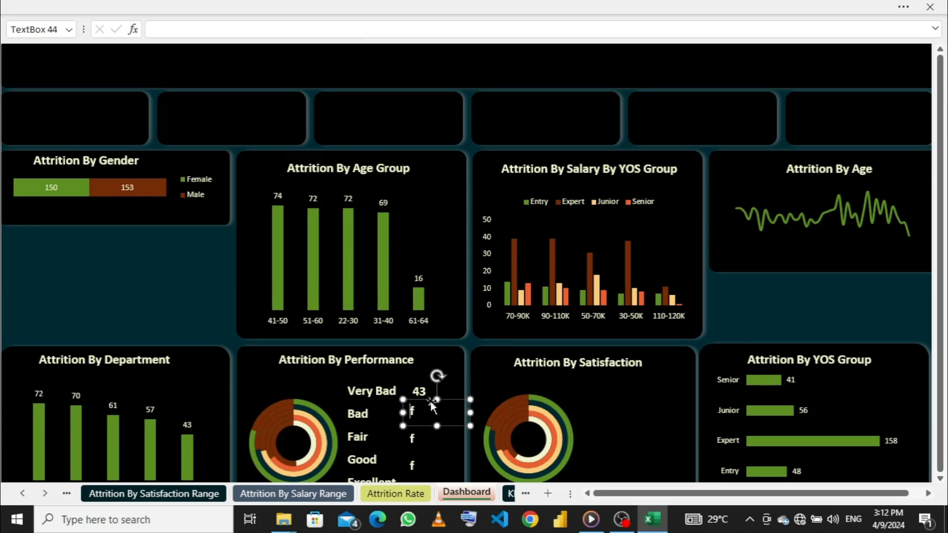
pyautogui.moveTo(432, 403); pyautogui.dragTo(429, 406)
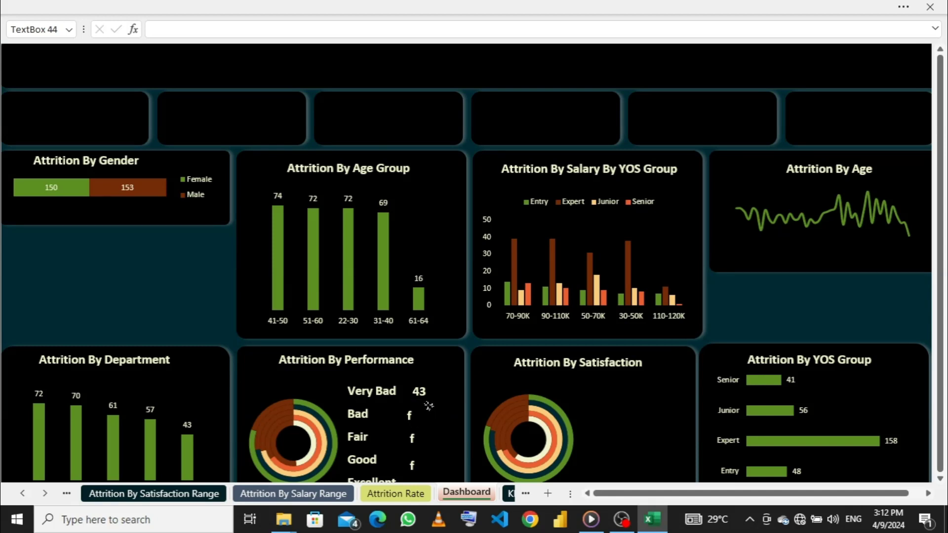
pyautogui.moveTo(429, 406); pyautogui.dragTo(432, 406)
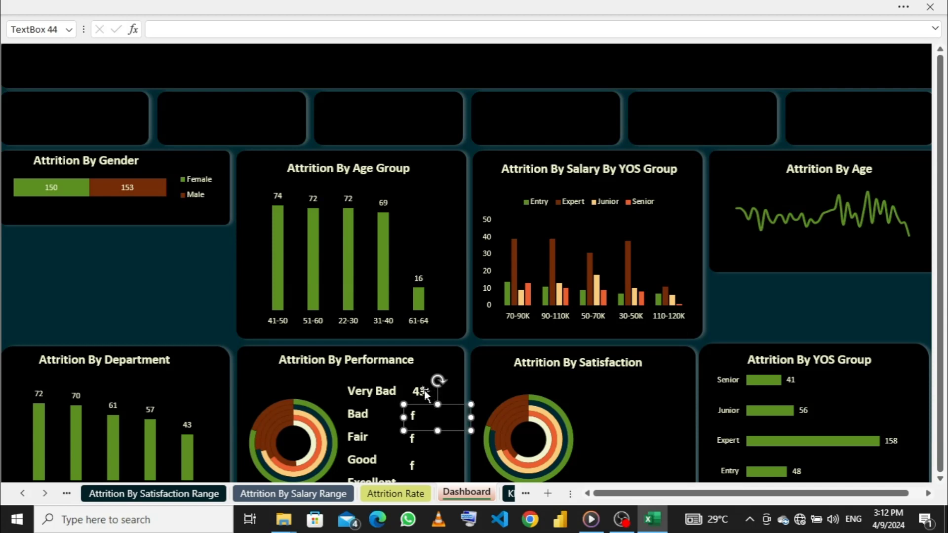
# - Relink the text box beside Very Bad to cell F4 of the Attrition By Performance Range sheet
pyautogui.click(426, 392)
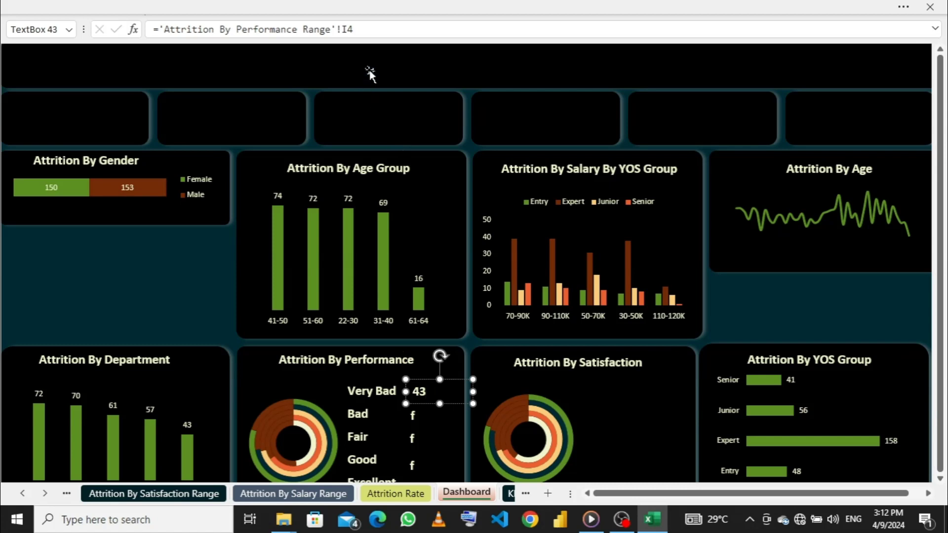
pyautogui.moveTo(368, 26); pyautogui.dragTo(162, 29)
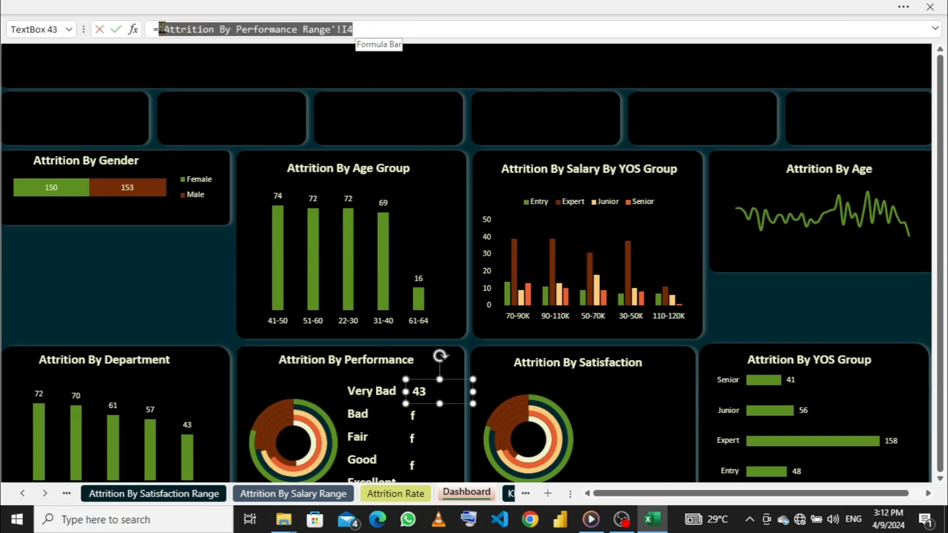
pyautogui.press('BackSpace')
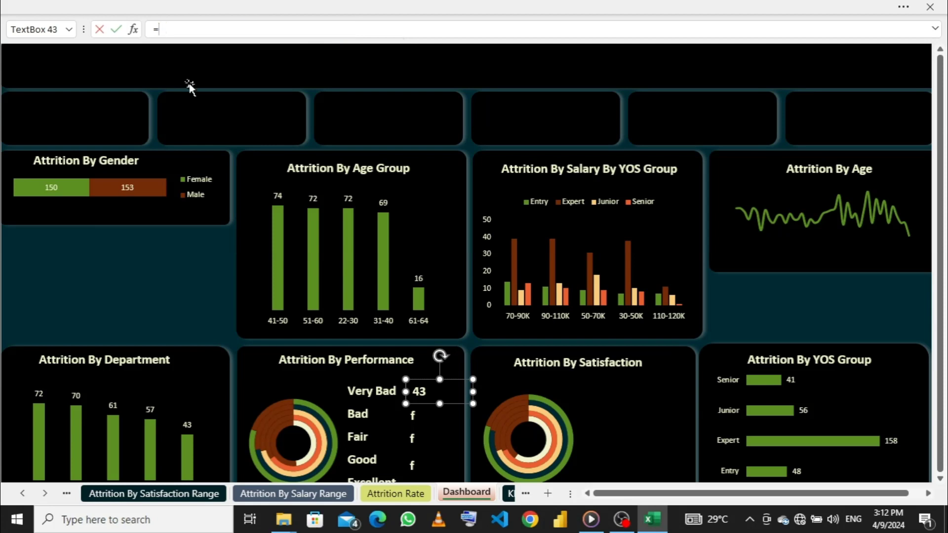
pyautogui.click(153, 501)
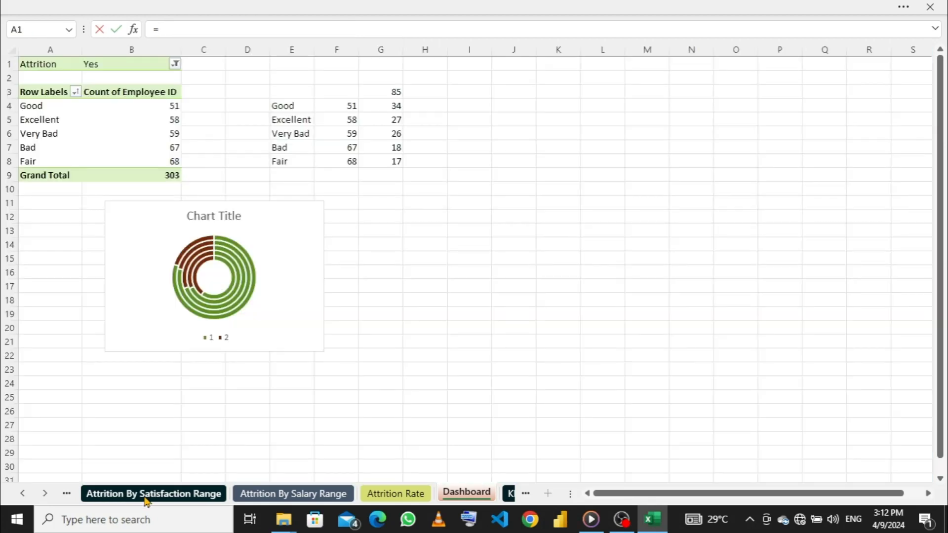
pyautogui.click(67, 494)
pyautogui.click(123, 494)
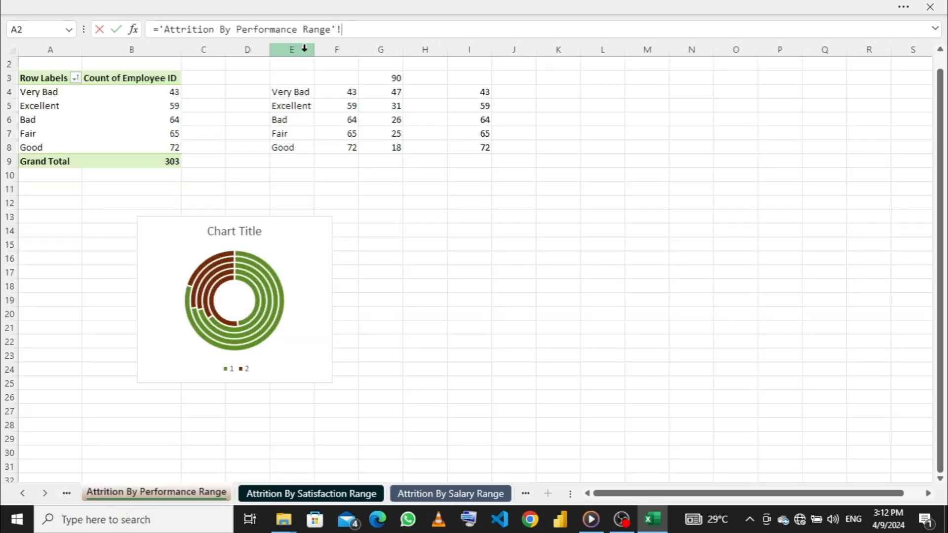
pyautogui.click(344, 91)
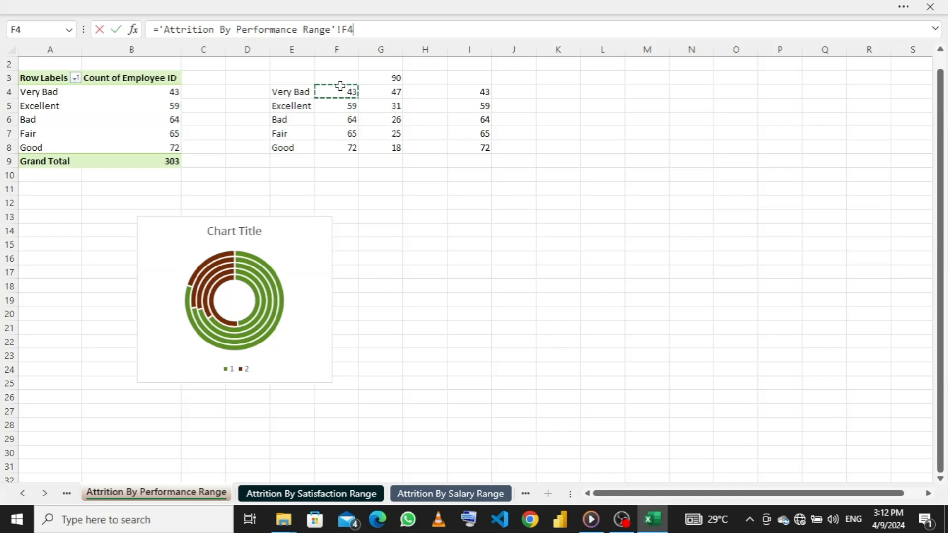
pyautogui.press('Return')
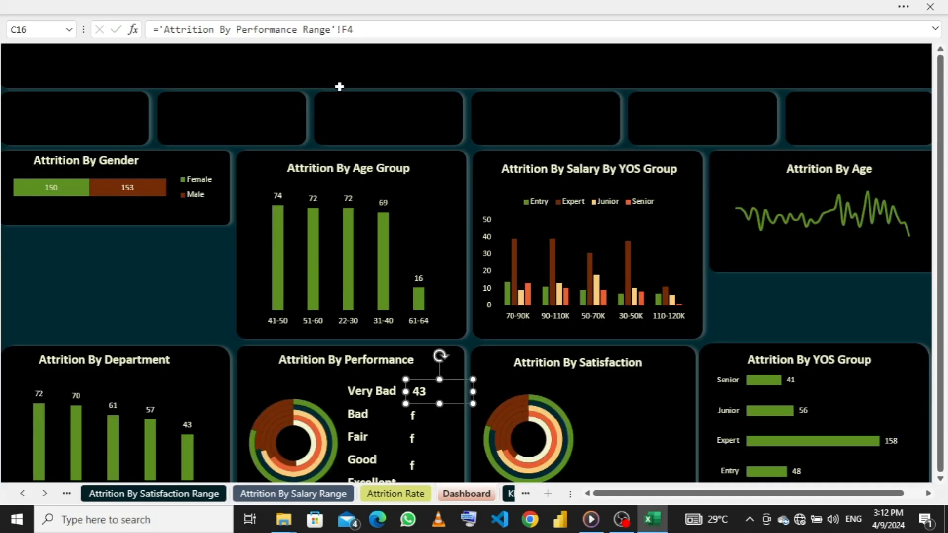
pyautogui.click(428, 397)
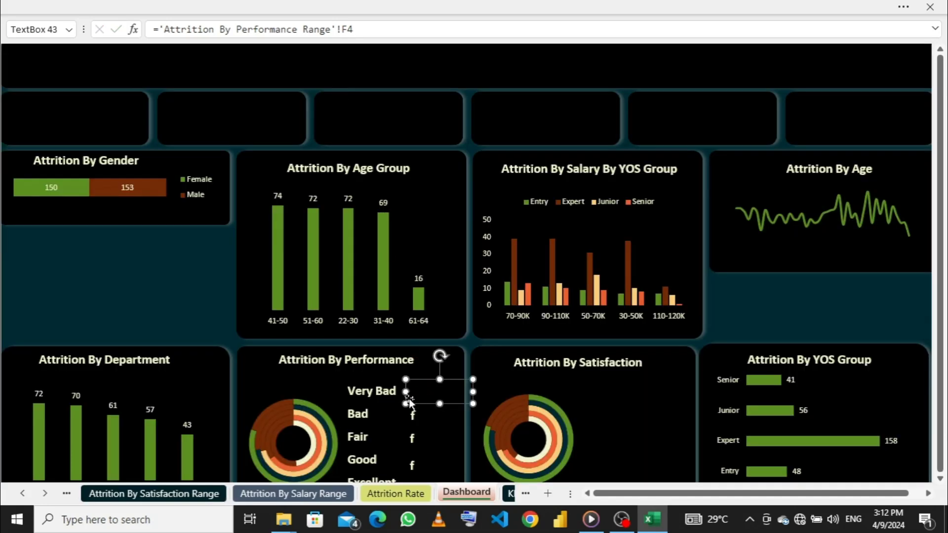
# - Copy the Very Bad label's formatting onto the linked count text box beside it with Format Painter
pyautogui.click(386, 393)
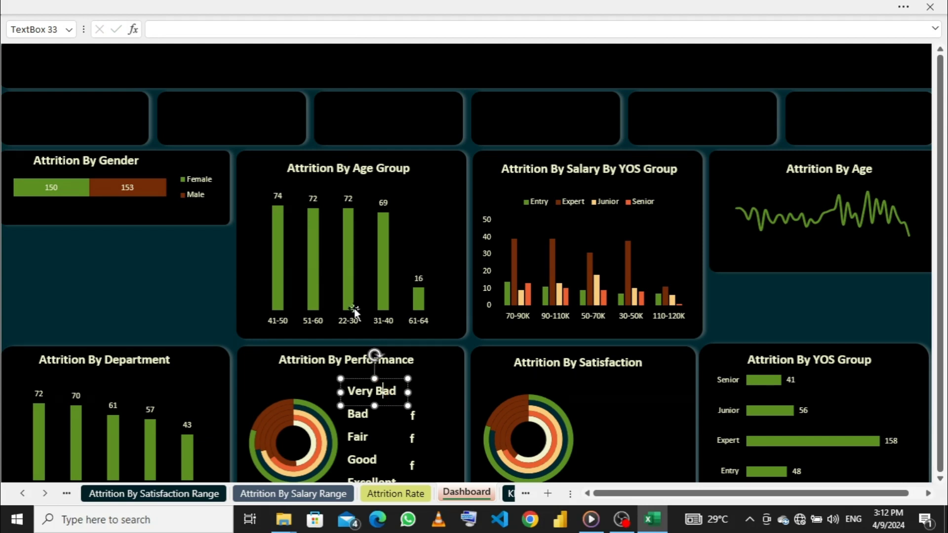
pyautogui.click(244, 7)
pyautogui.click(53, 102)
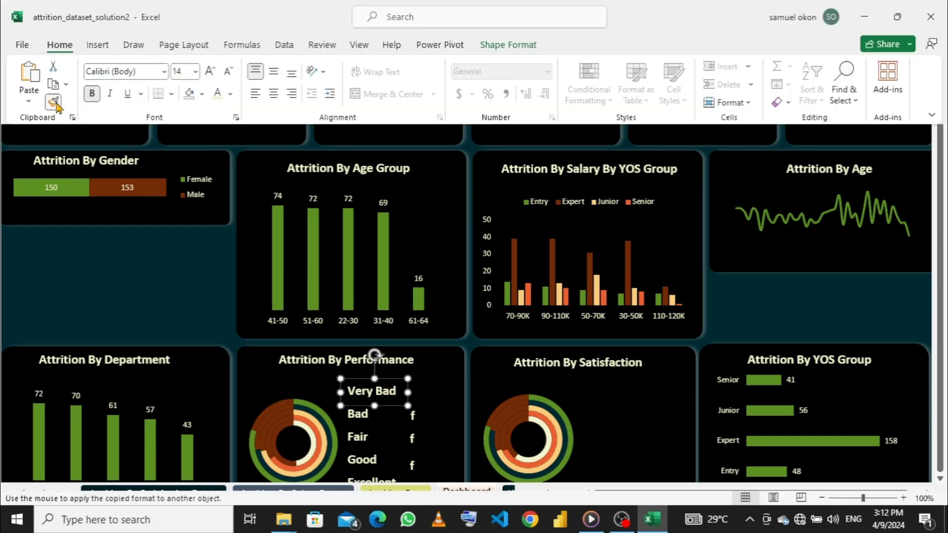
pyautogui.click(432, 394)
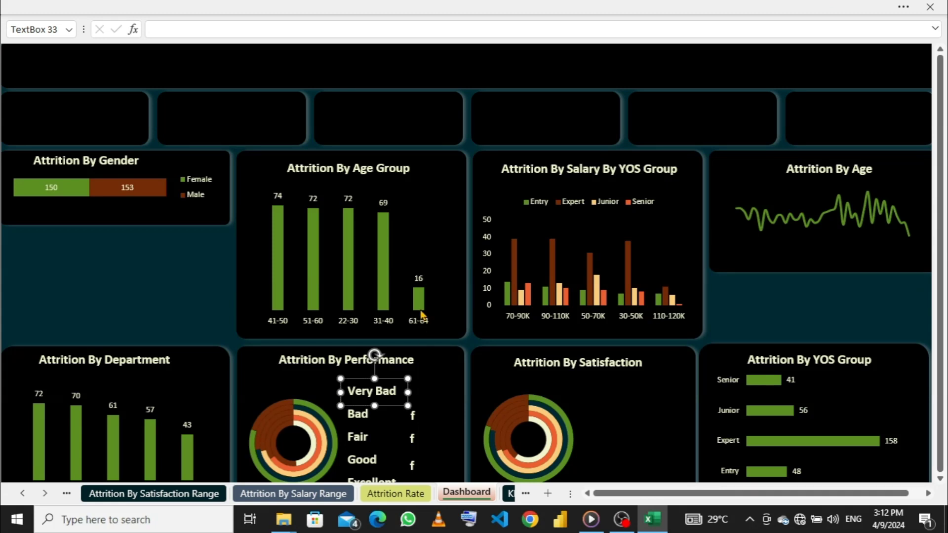
pyautogui.click(131, 7)
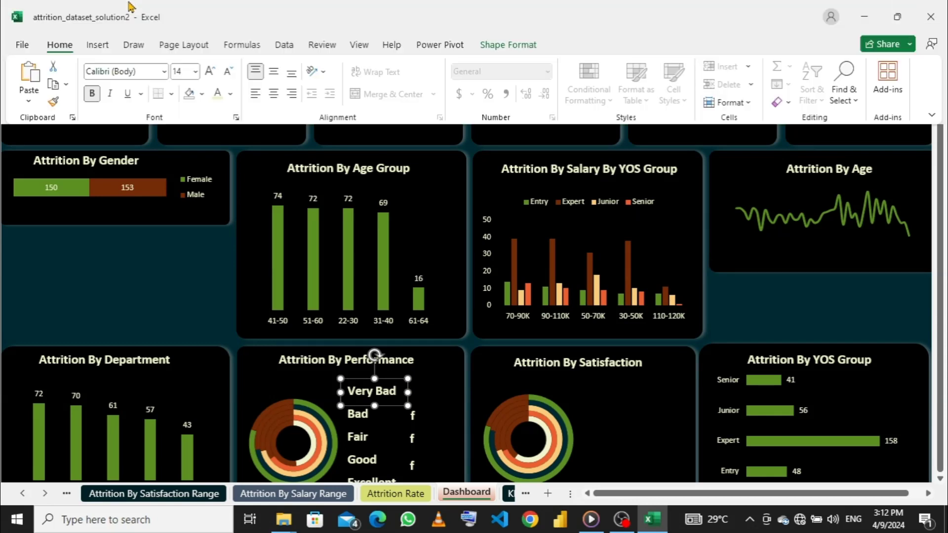
pyautogui.click(54, 105)
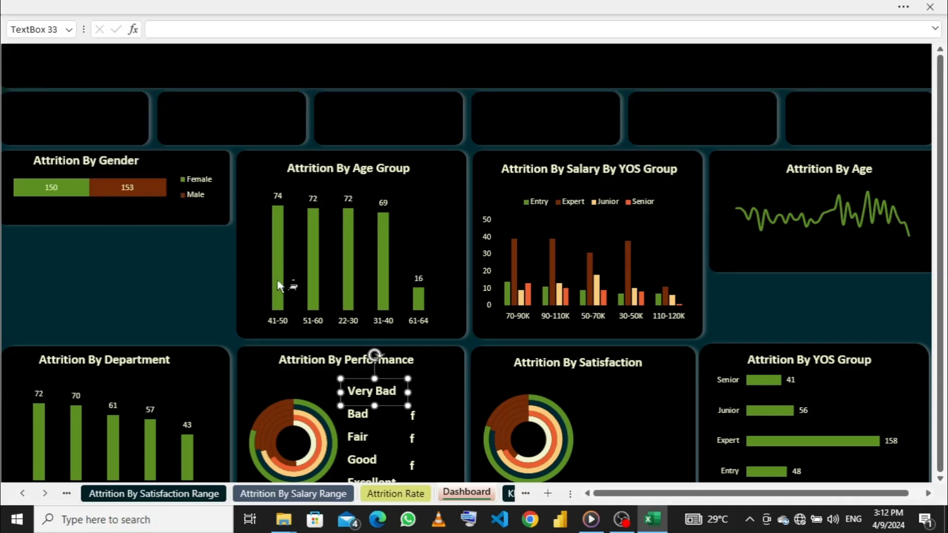
pyautogui.click(426, 390)
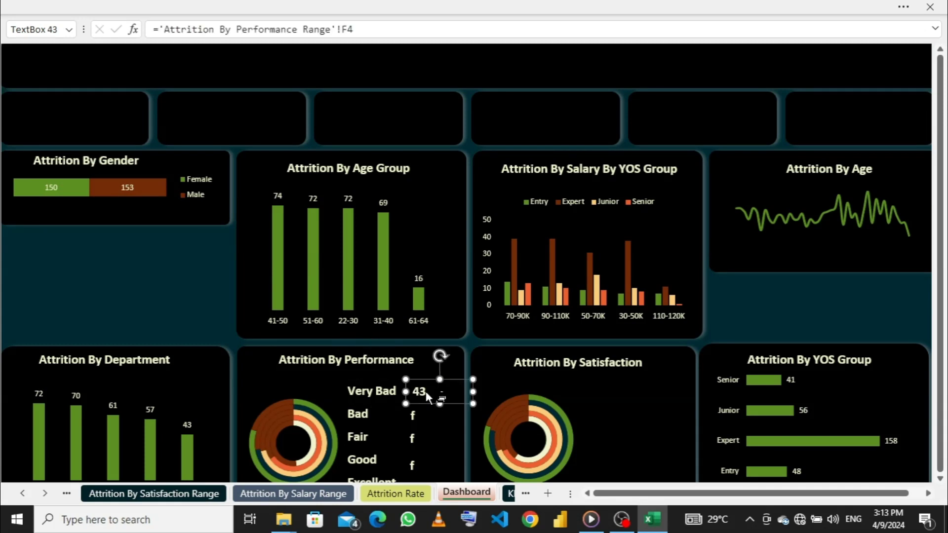
pyautogui.click(239, 7)
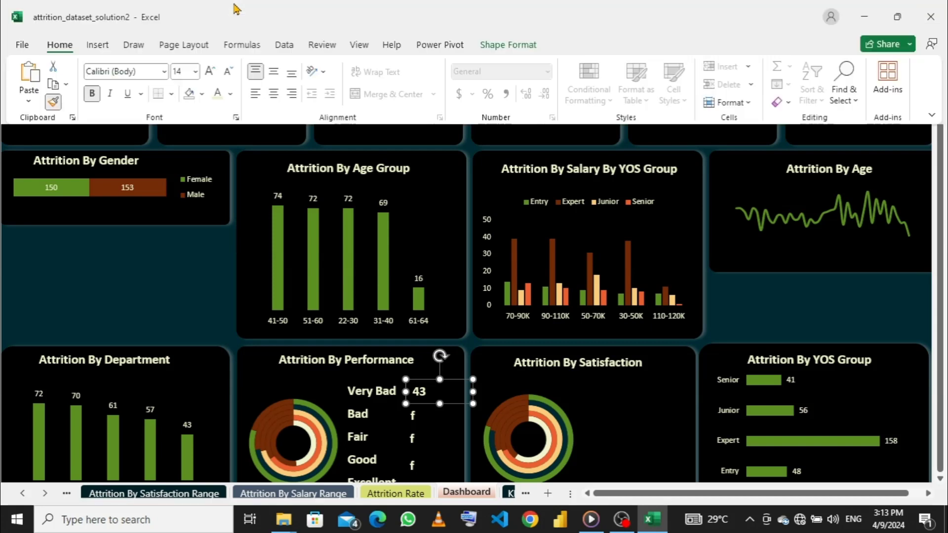
pyautogui.click(54, 103)
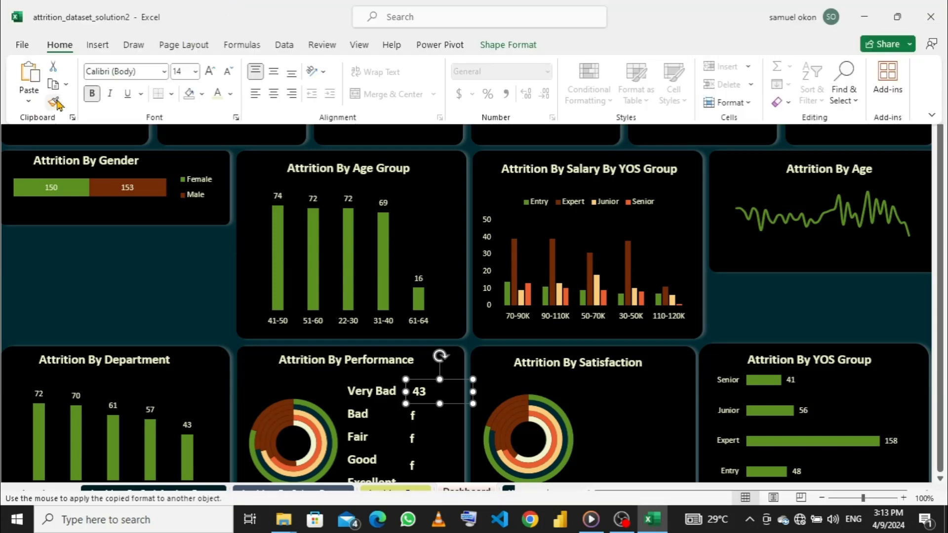
pyautogui.click(432, 420)
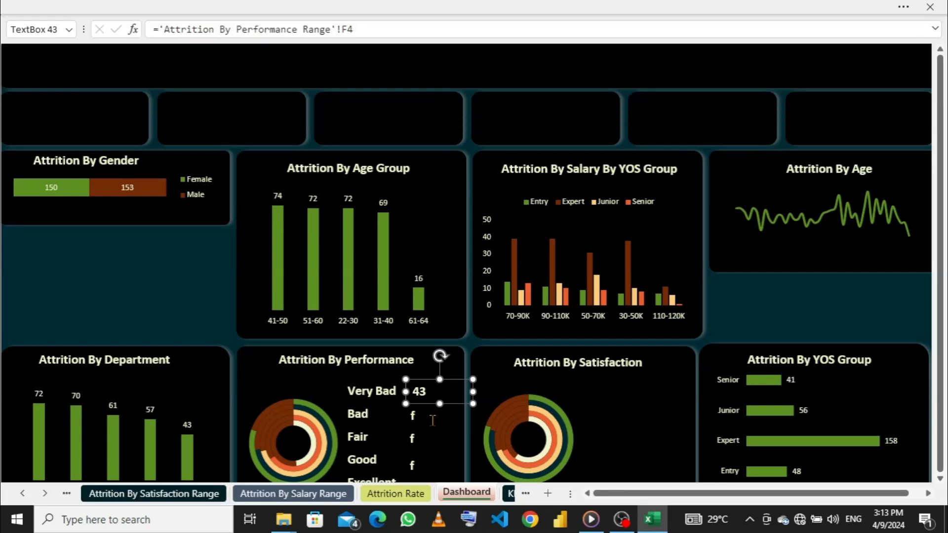
# - Link the text box beside Bad to cell I6 of the Attrition By Performance Range sheet and copy the Very Bad count's formatting onto it
pyautogui.click(423, 420)
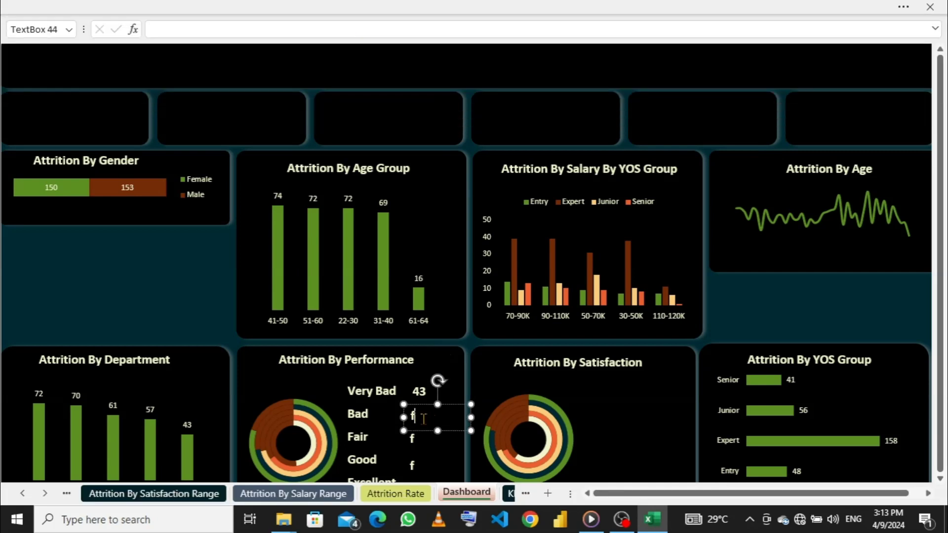
pyautogui.click(227, 30)
pyautogui.click(134, 494)
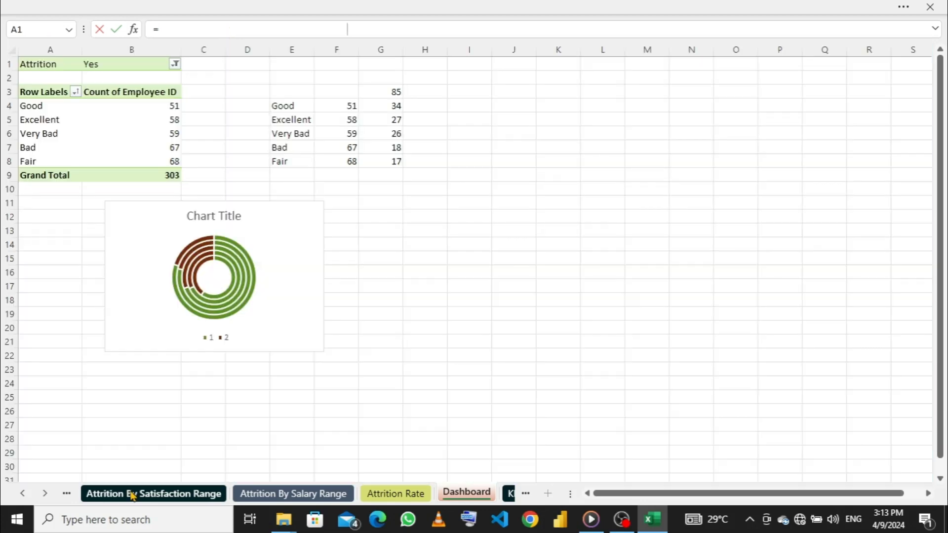
pyautogui.click(67, 493)
pyautogui.click(141, 494)
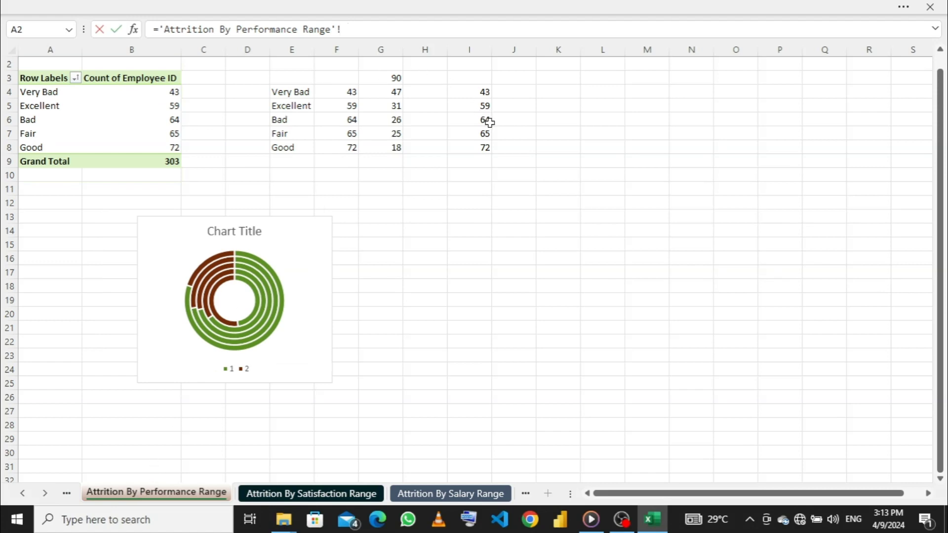
pyautogui.click(478, 121)
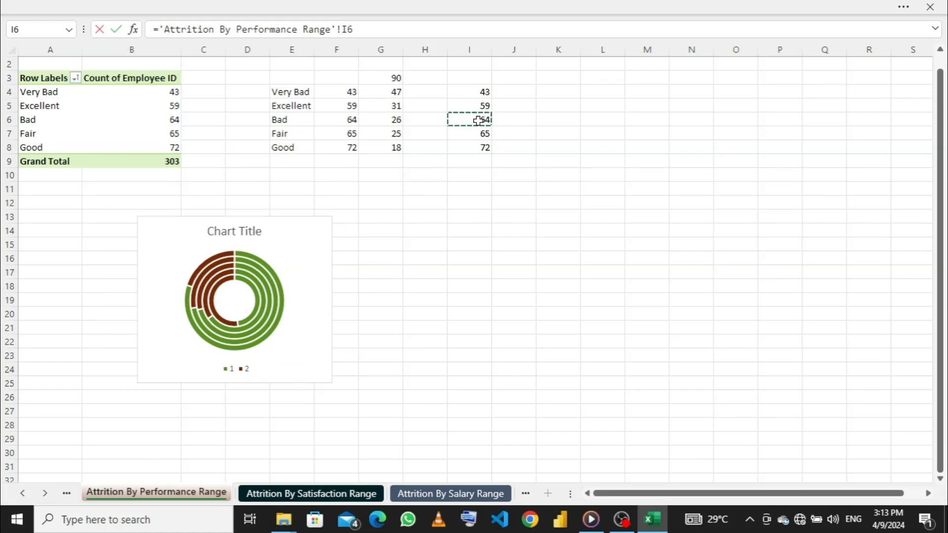
pyautogui.press('Return')
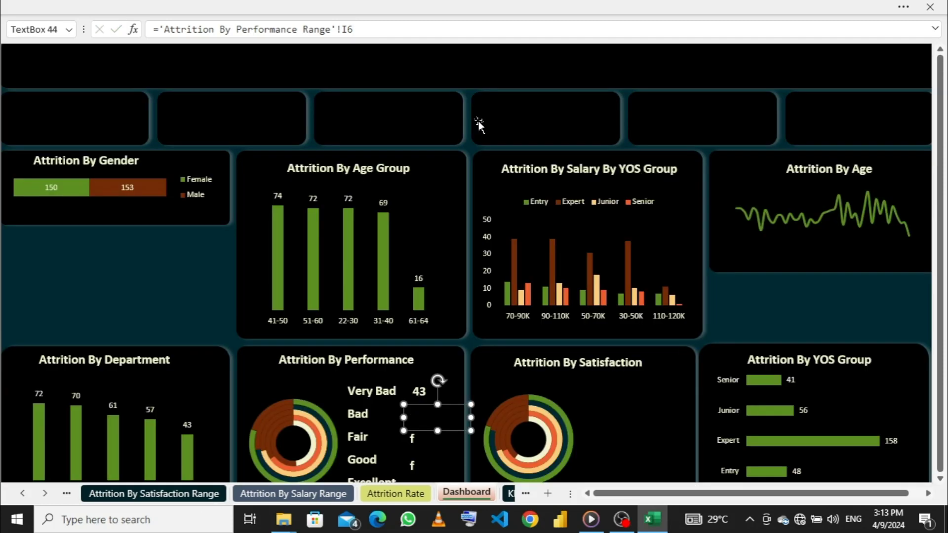
pyautogui.click(421, 393)
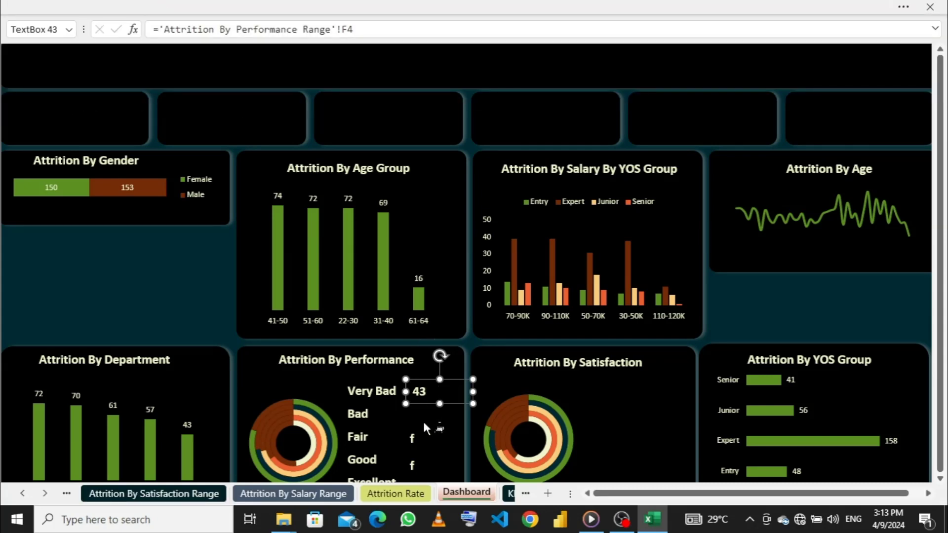
pyautogui.click(418, 414)
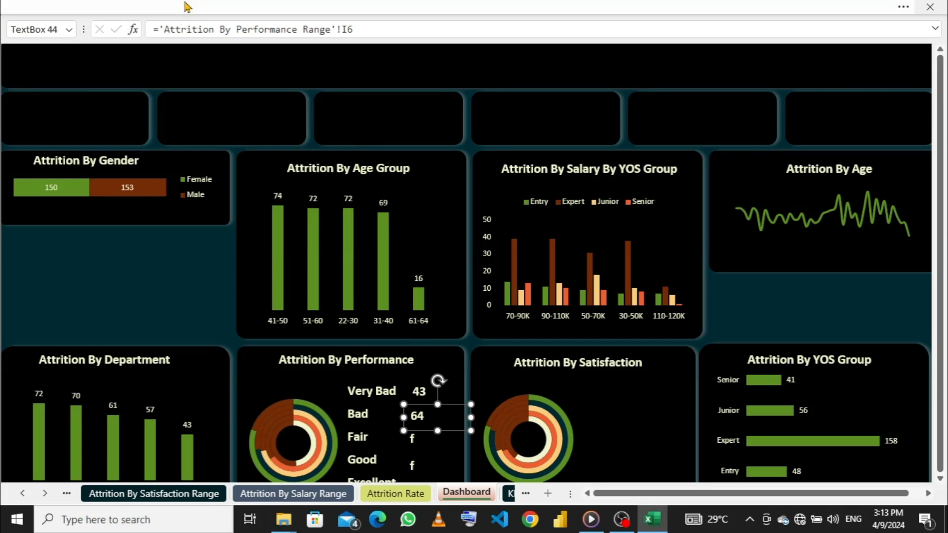
pyautogui.click(163, 11)
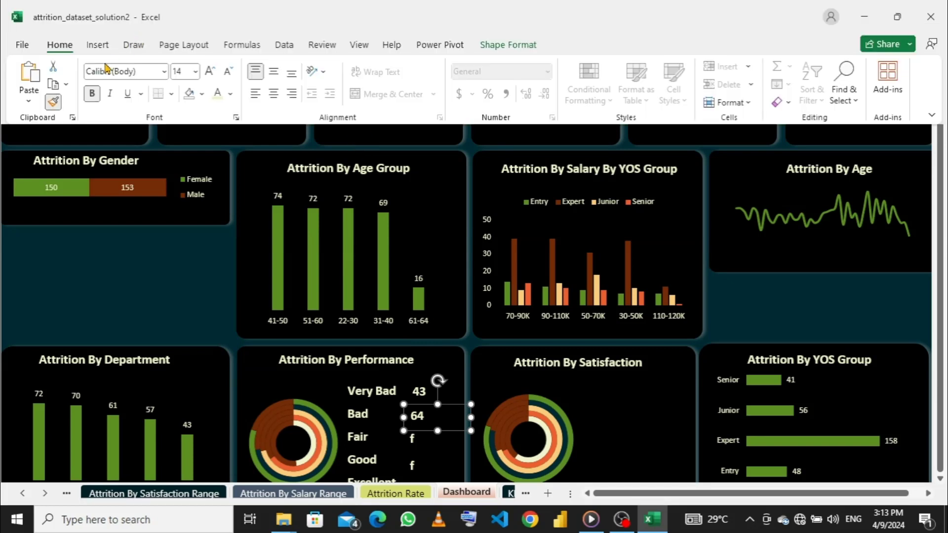
pyautogui.click(53, 103)
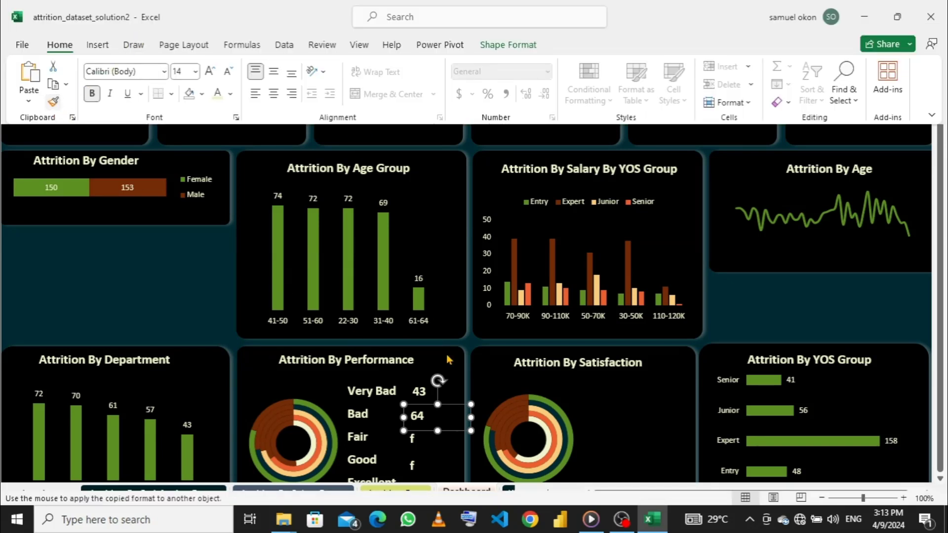
pyautogui.press('Escape')
# - Link the text box beside the Fair label to cell I7 of the Attrition By Performance Range sheet
pyautogui.click(412, 438)
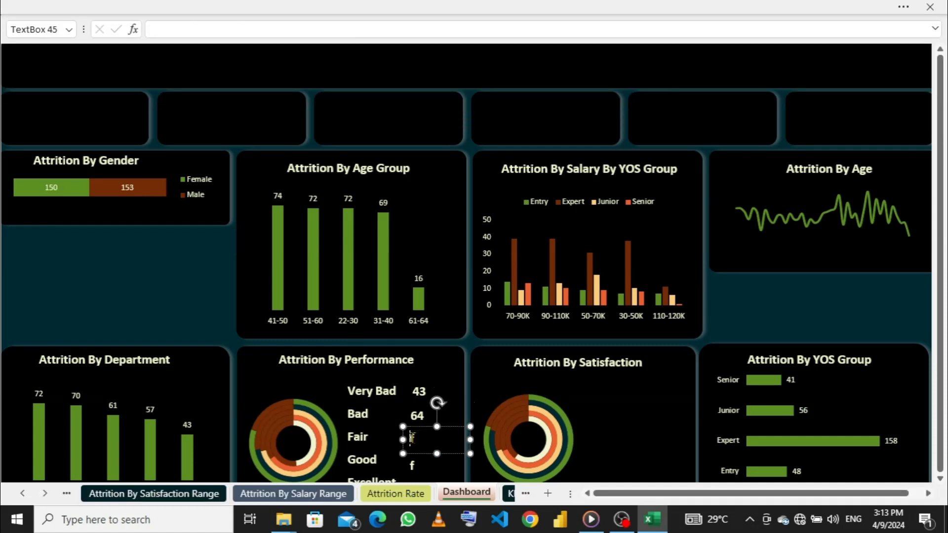
pyautogui.click(429, 437)
pyautogui.click(212, 30)
pyautogui.write('=')
pyautogui.click(130, 7)
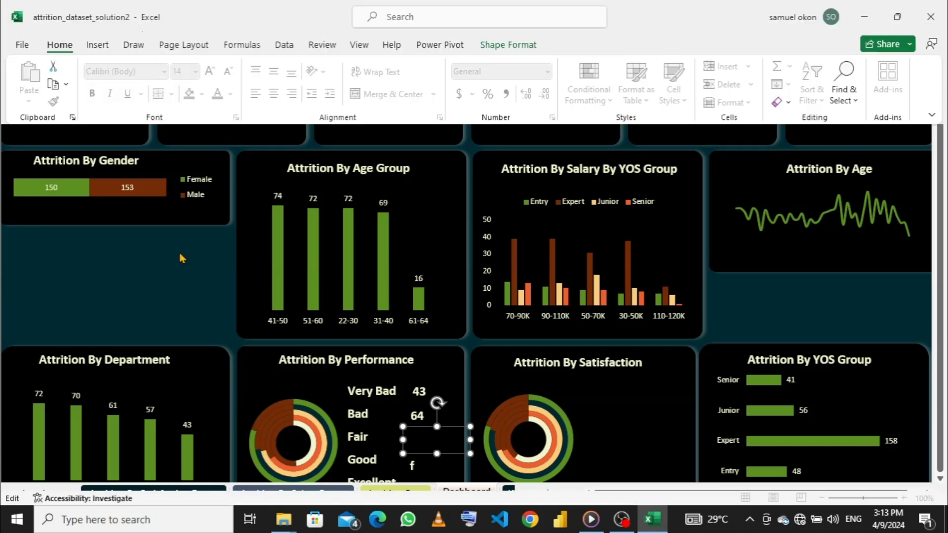
pyautogui.click(163, 494)
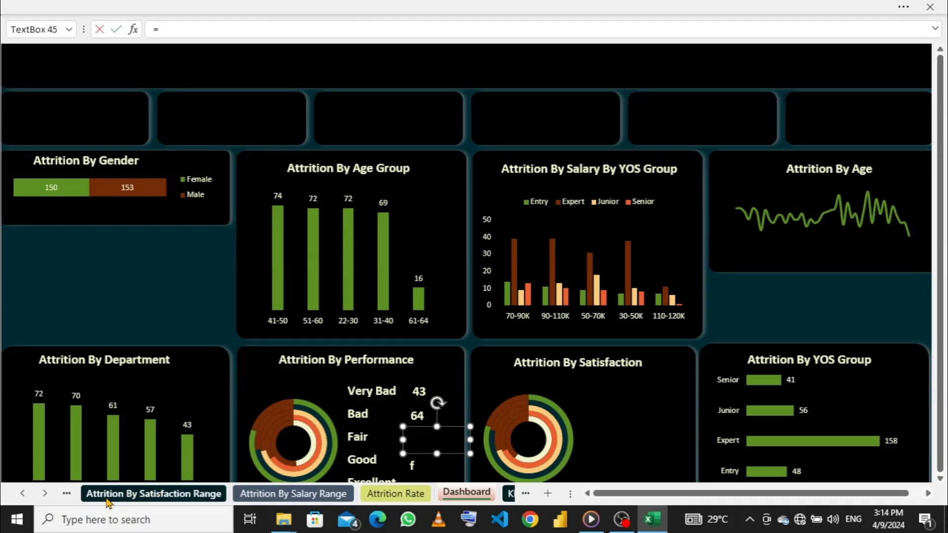
pyautogui.click(67, 493)
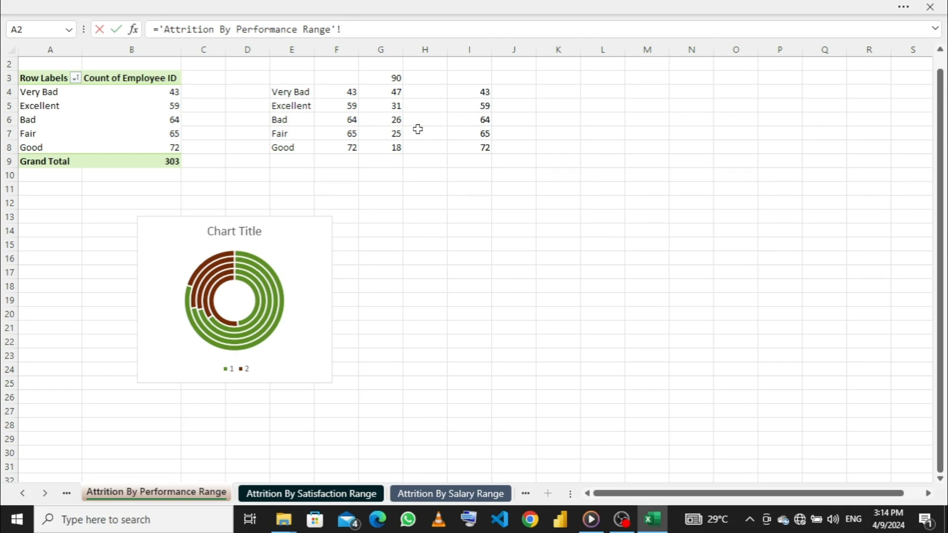
pyautogui.click(475, 134)
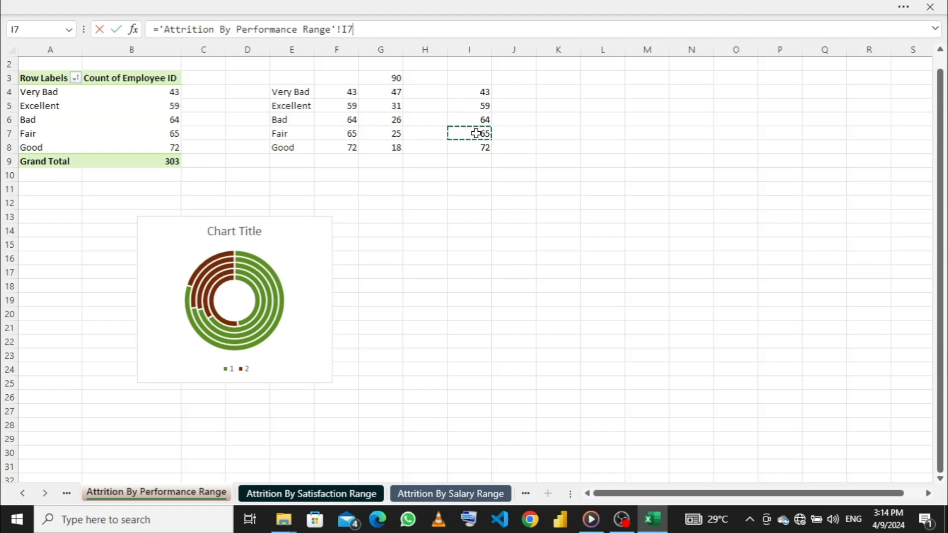
pyautogui.press('Return')
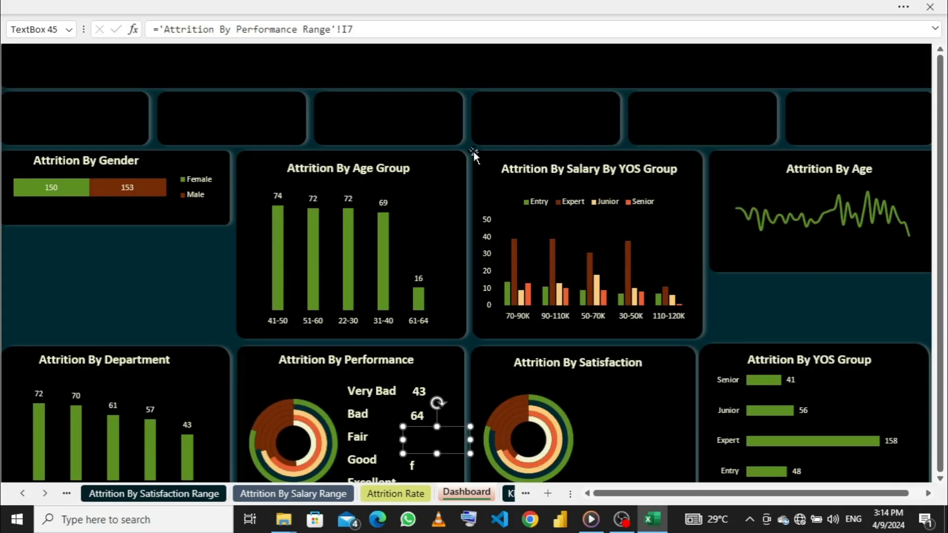
# - Copy the Bad count's formatting onto the linked text box beside Fair with Format Painter
pyautogui.click(424, 417)
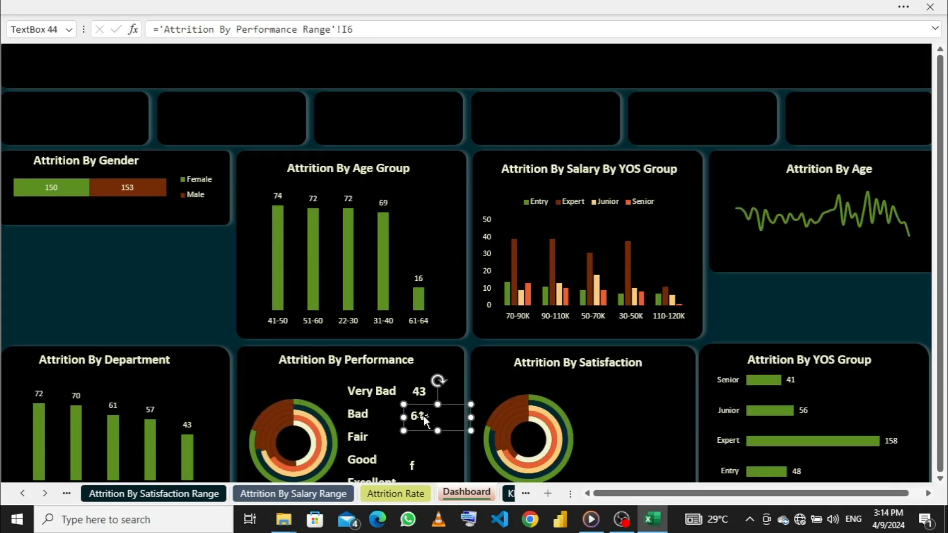
pyautogui.click(197, 6)
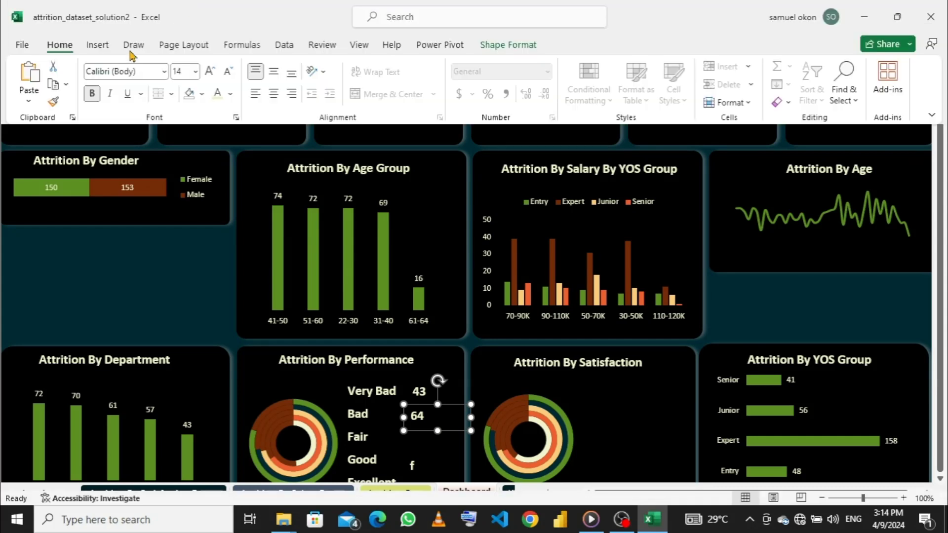
pyautogui.click(54, 102)
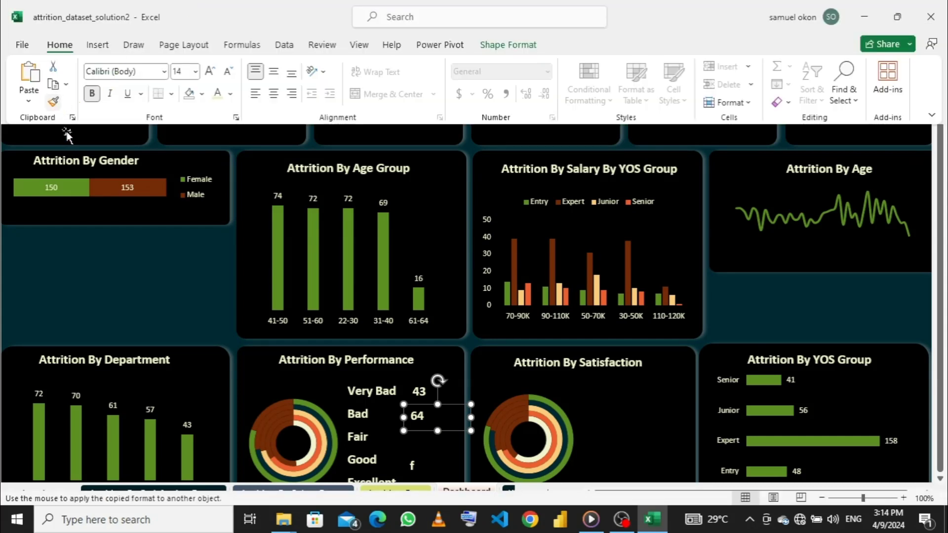
pyautogui.click(53, 102)
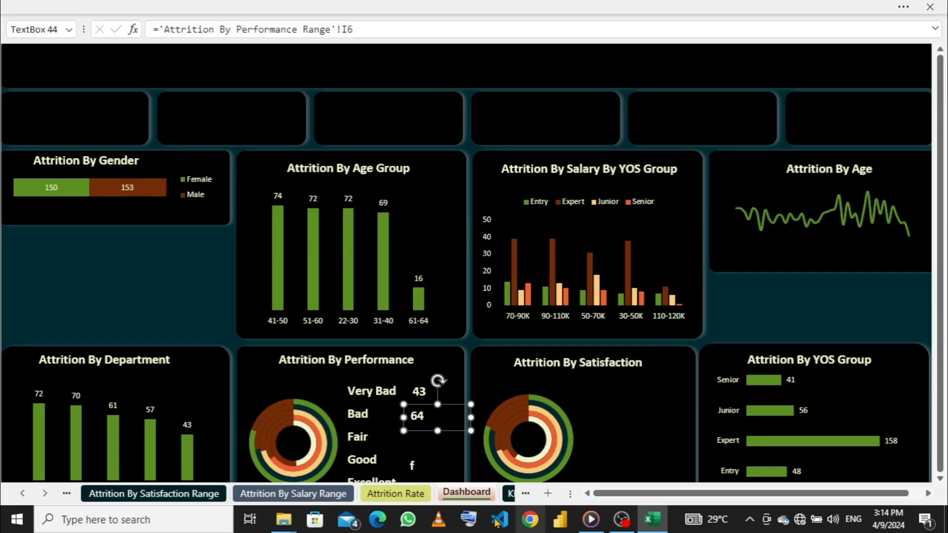
pyautogui.click(425, 438)
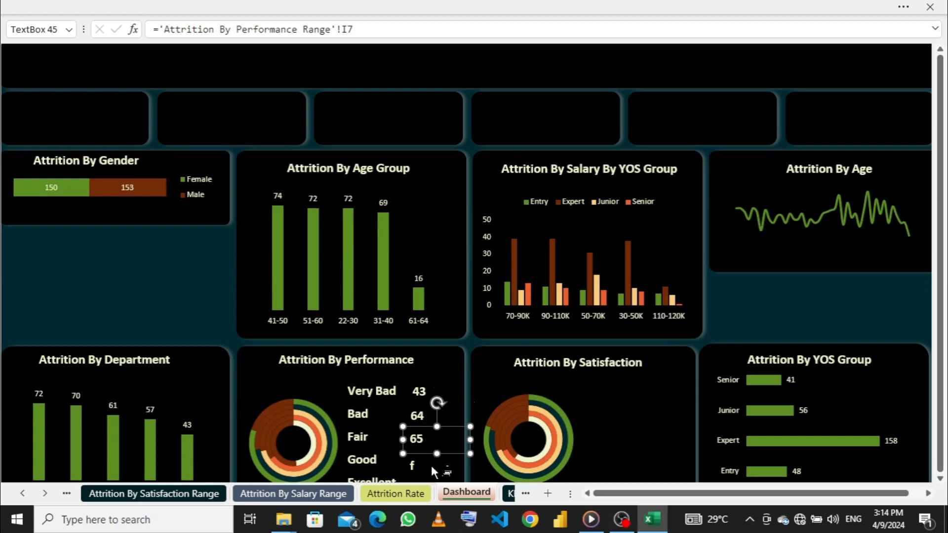
pyautogui.click(202, 7)
pyautogui.click(53, 102)
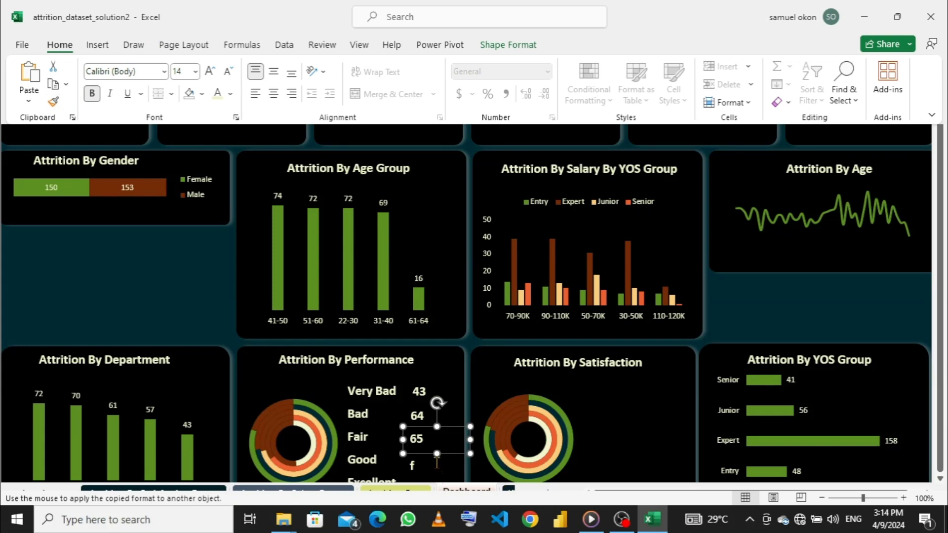
pyautogui.scroll(-1, 428, 467)
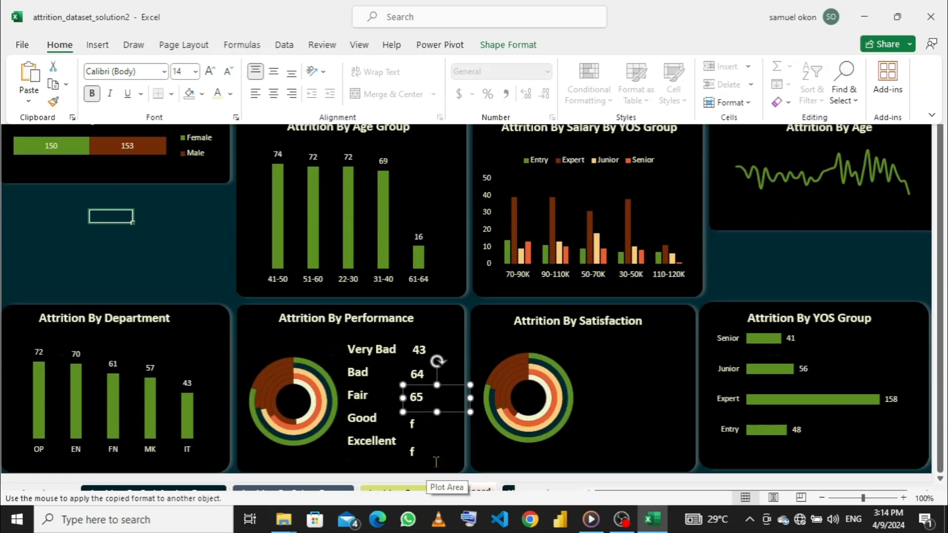
# - Link the text box beside the Good label to cell I8 of the Attrition By Performance Range sheet
pyautogui.click(413, 424)
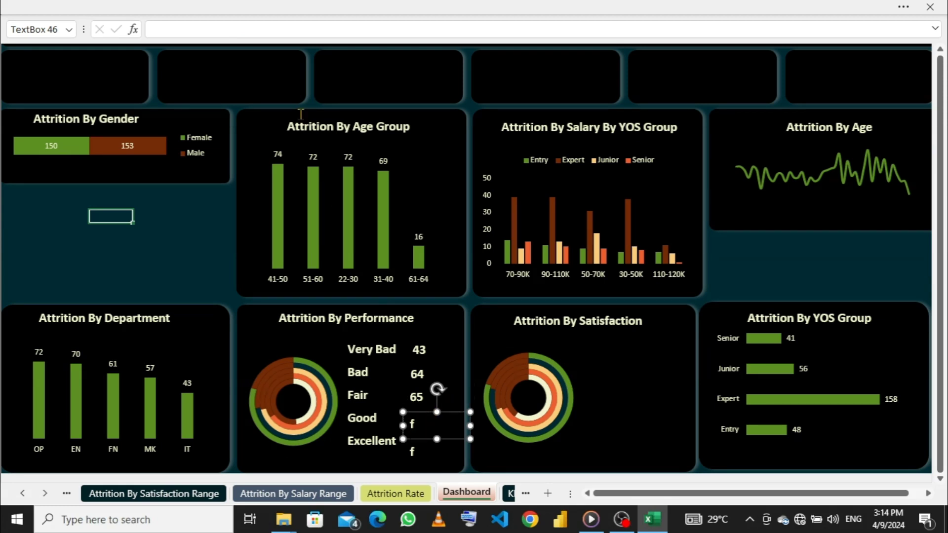
pyautogui.click(222, 28)
pyautogui.click(66, 494)
pyautogui.click(85, 493)
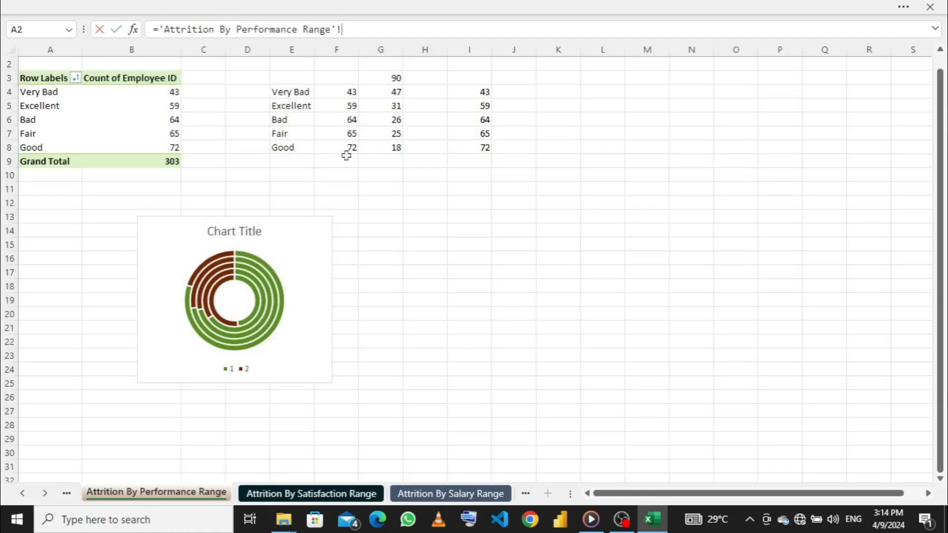
pyautogui.click(477, 148)
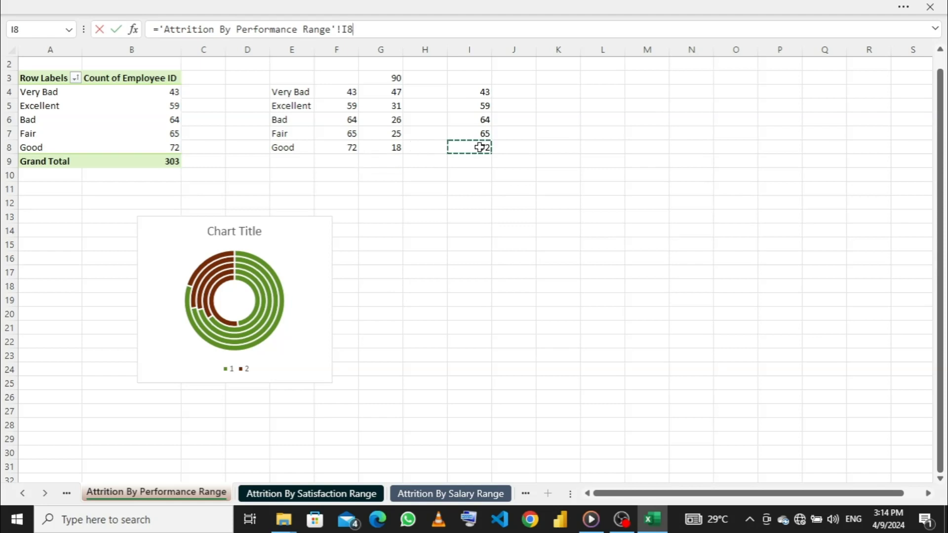
pyautogui.press('Return')
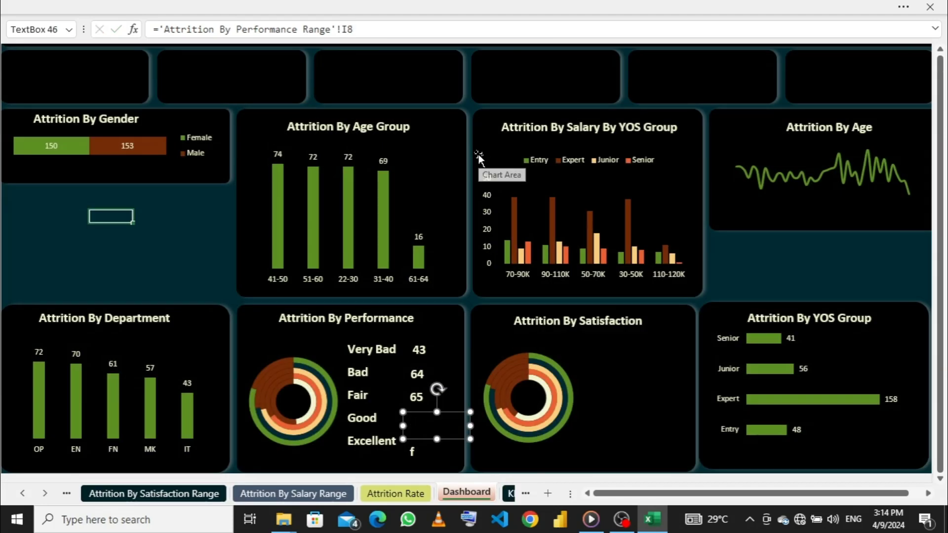
# - Copy the Very Bad count's formatting onto the linked text box beside Good with Format Painter
pyautogui.click(417, 348)
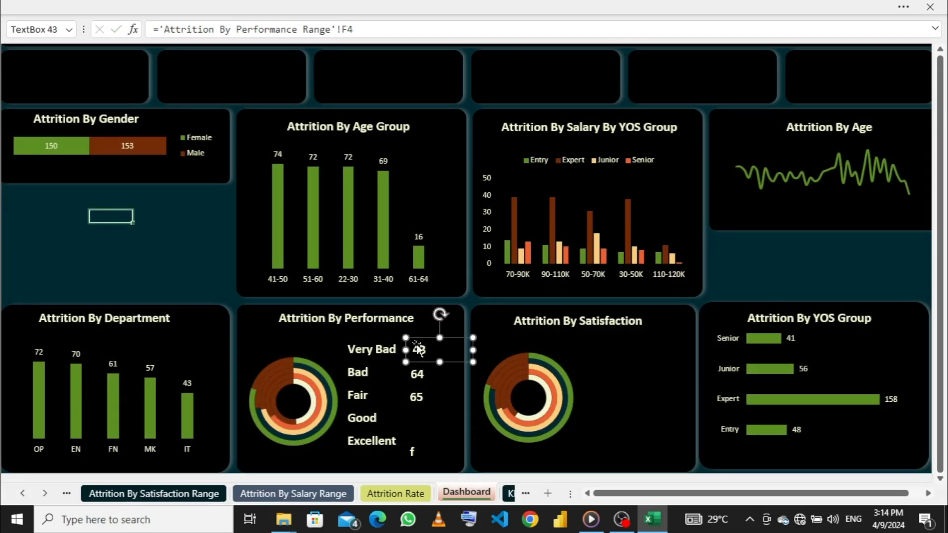
pyautogui.click(172, 6)
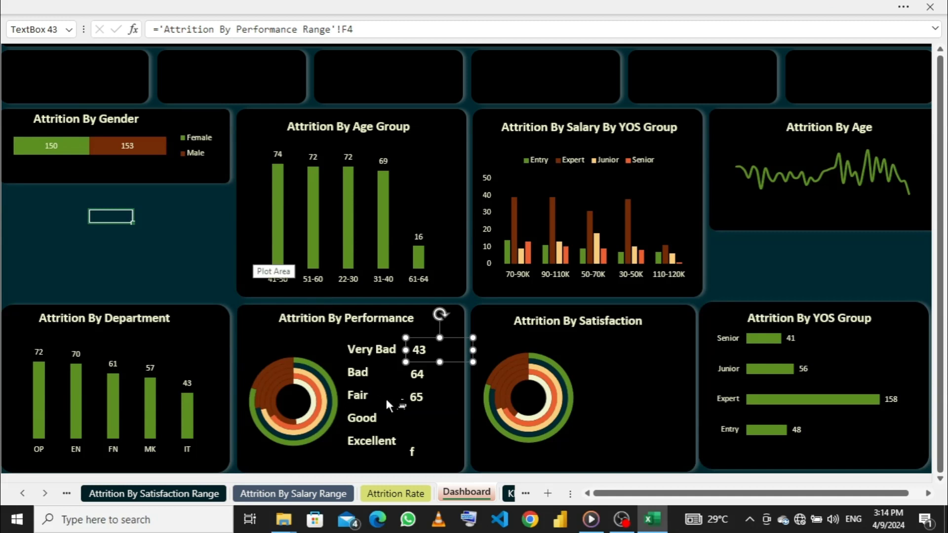
pyautogui.click(417, 417)
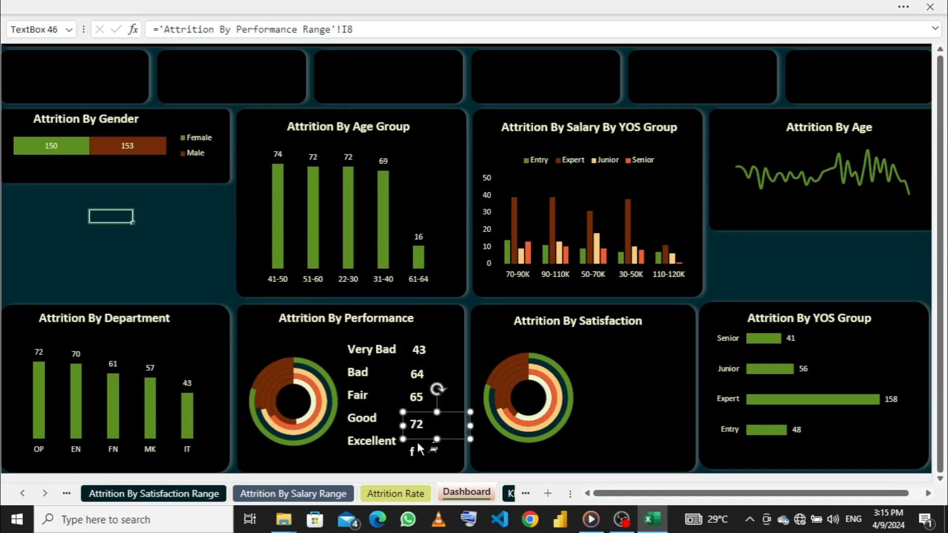
# - Link the text box beside the Excellent label to cell I5 of the Attrition By Performance Range sheet
pyautogui.click(165, 6)
pyautogui.click(53, 103)
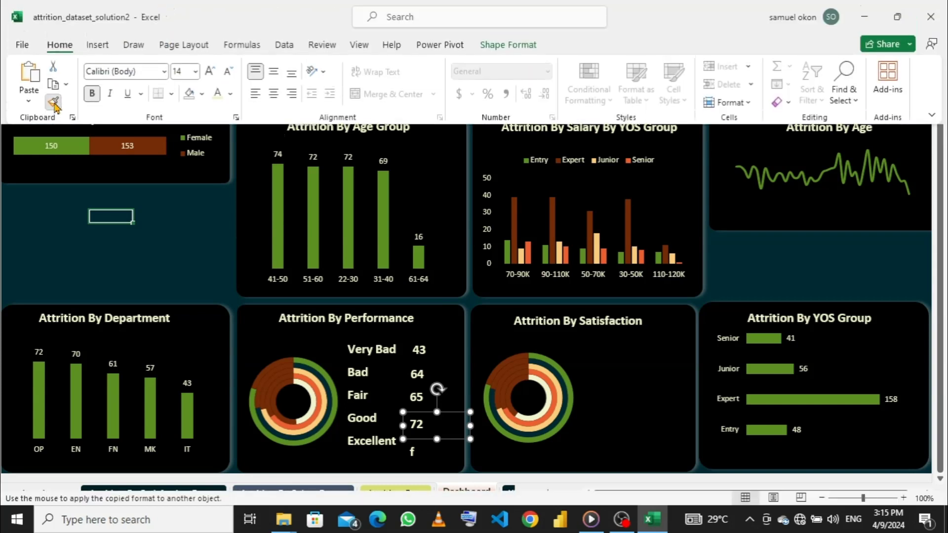
pyautogui.click(414, 453)
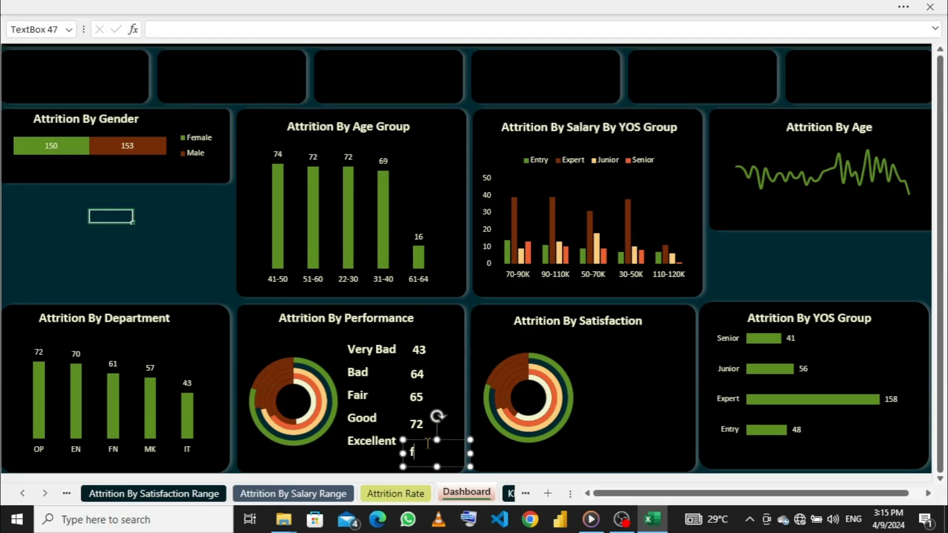
pyautogui.click(168, 25)
pyautogui.click(66, 493)
pyautogui.click(87, 494)
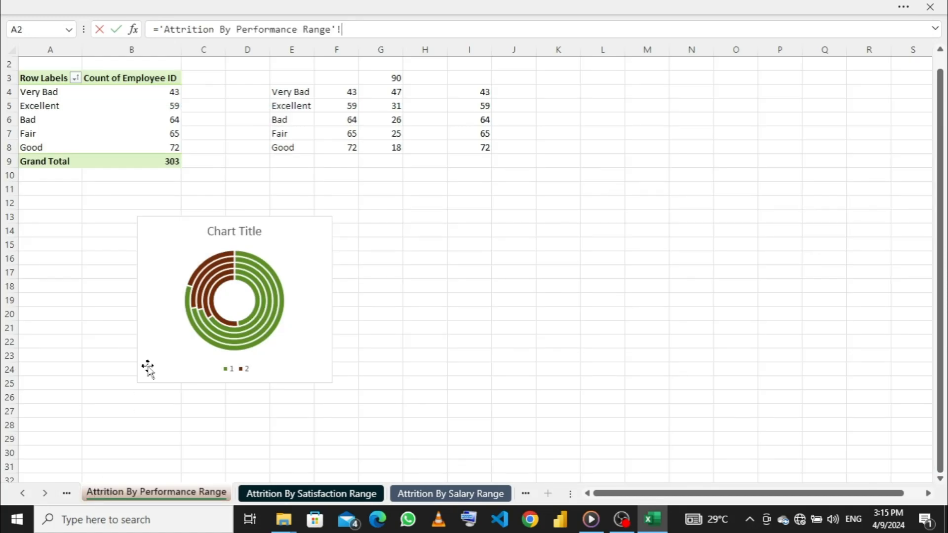
pyautogui.click(478, 105)
pyautogui.press('Return')
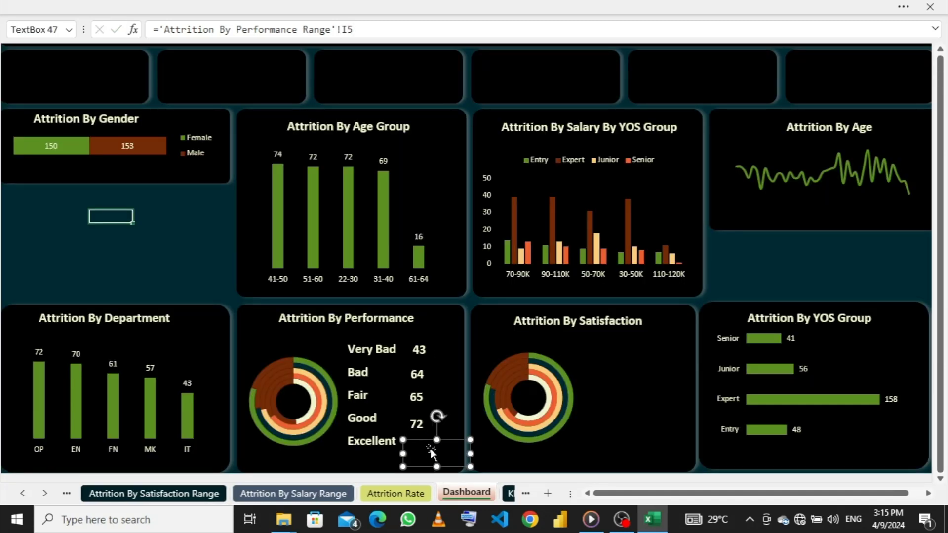
# - Copy the Fair count's formatting onto the linked text box beside Excellent with Format Painter
pyautogui.click(142, 7)
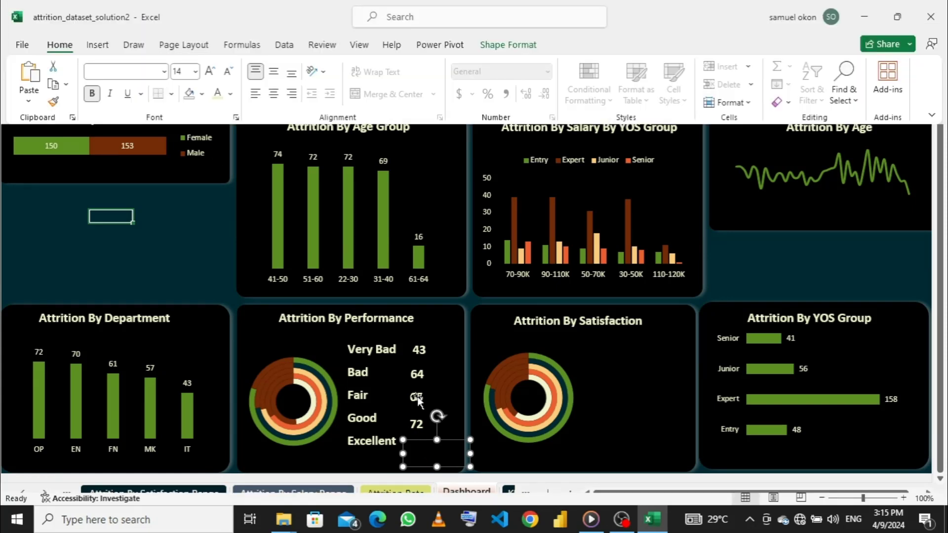
pyautogui.click(417, 397)
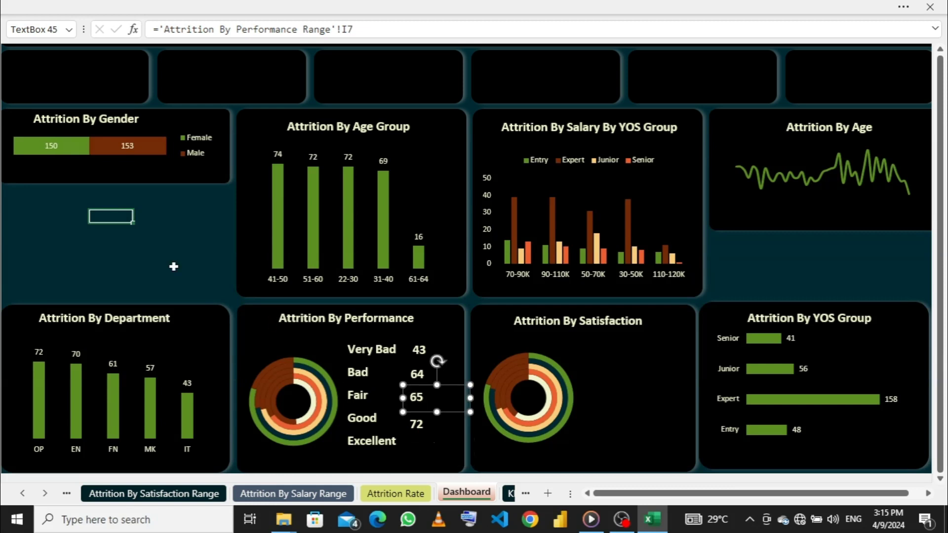
pyautogui.click(93, 7)
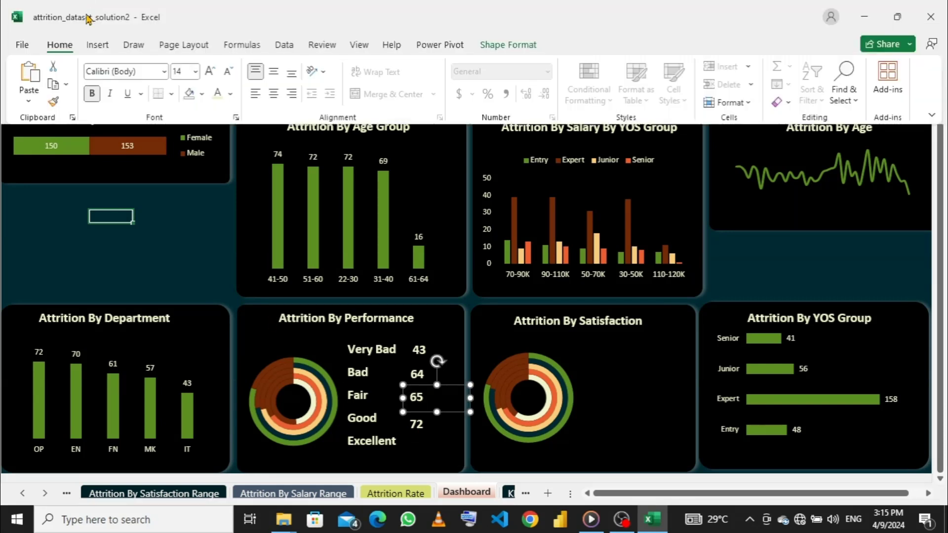
pyautogui.click(58, 105)
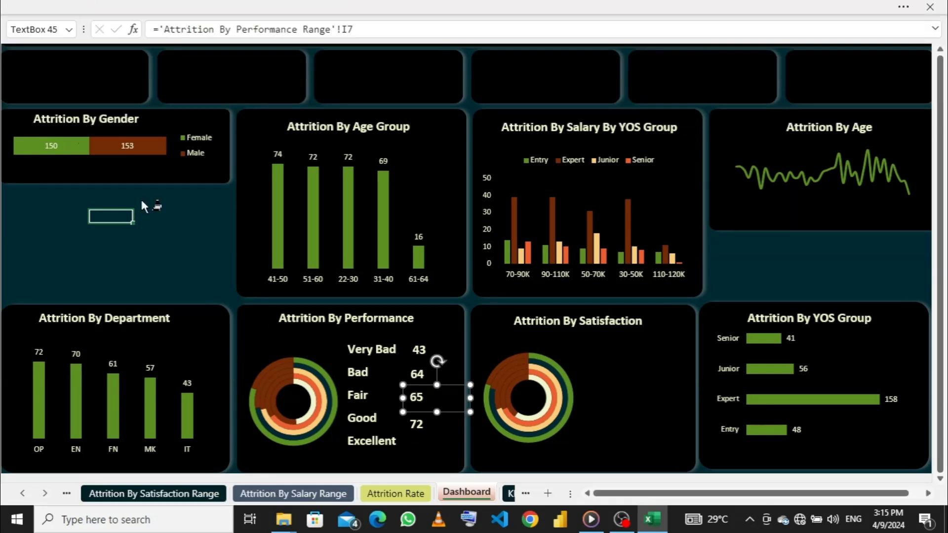
pyautogui.click(428, 442)
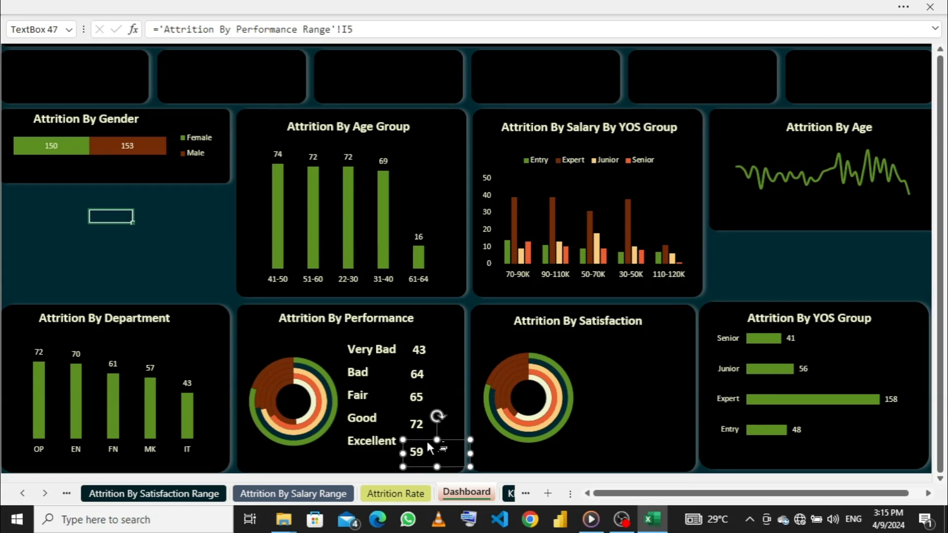
# - Try to copy the Excellent count's formatting onto the Very Bad count with Format Painter
pyautogui.click(169, 7)
pyautogui.click(55, 103)
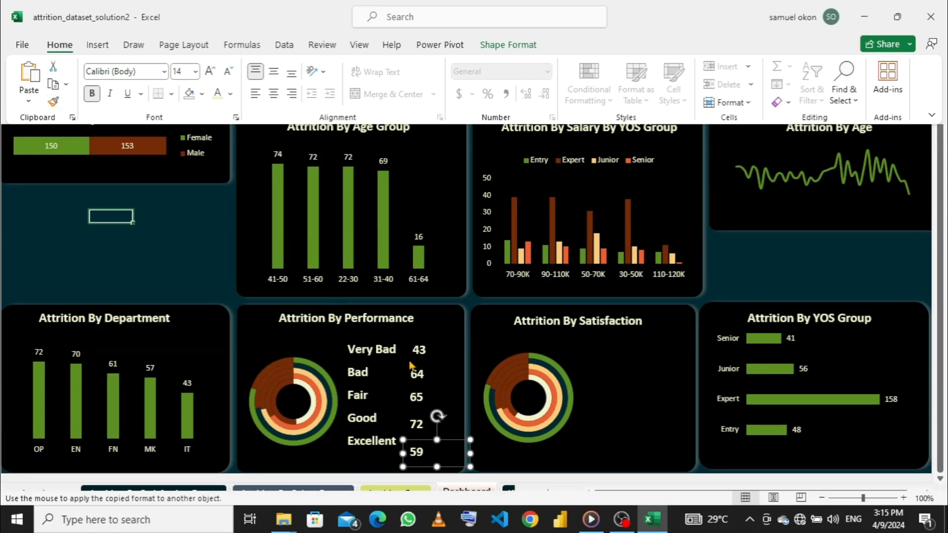
pyautogui.click(419, 352)
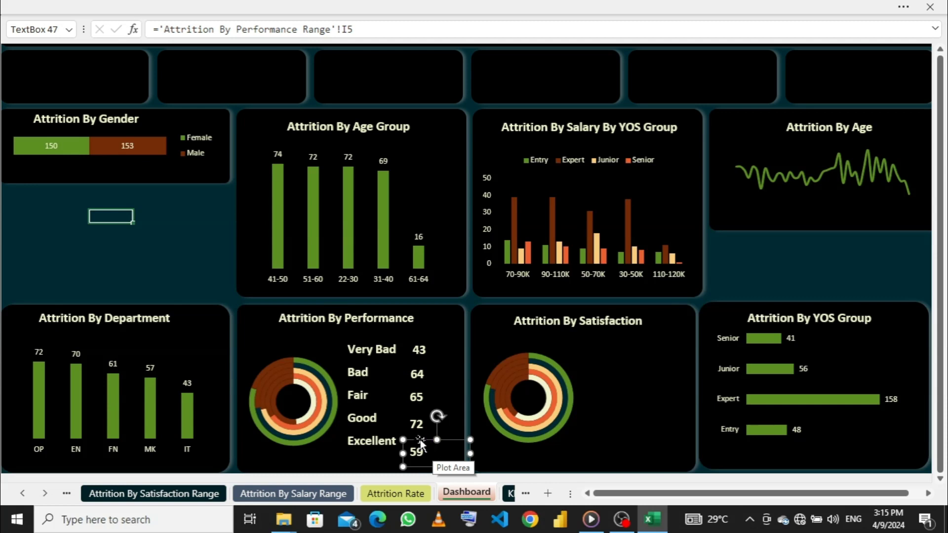
# - Move the Excellent and Good labels down level with their counts, and nudge the Good count slightly to line up with its label
pyautogui.click(360, 440)
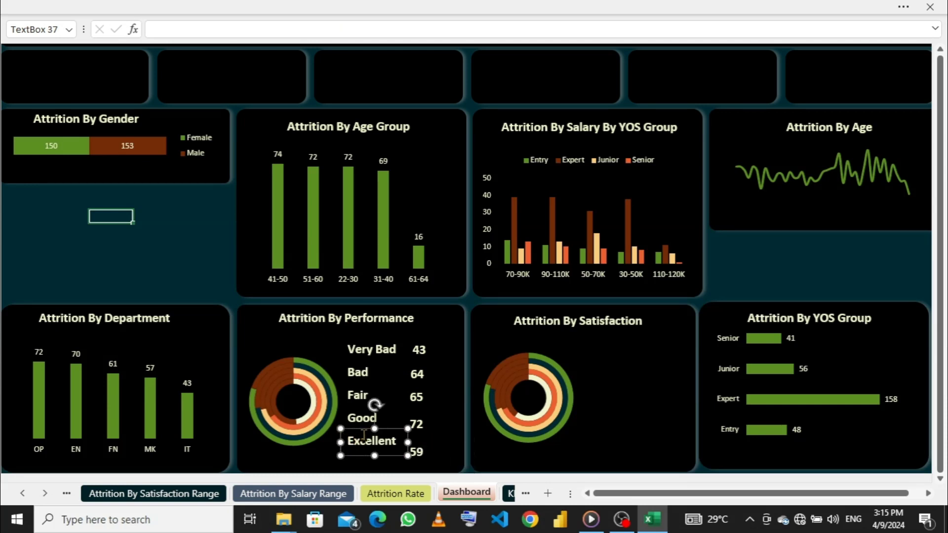
pyautogui.moveTo(366, 434); pyautogui.dragTo(365, 440)
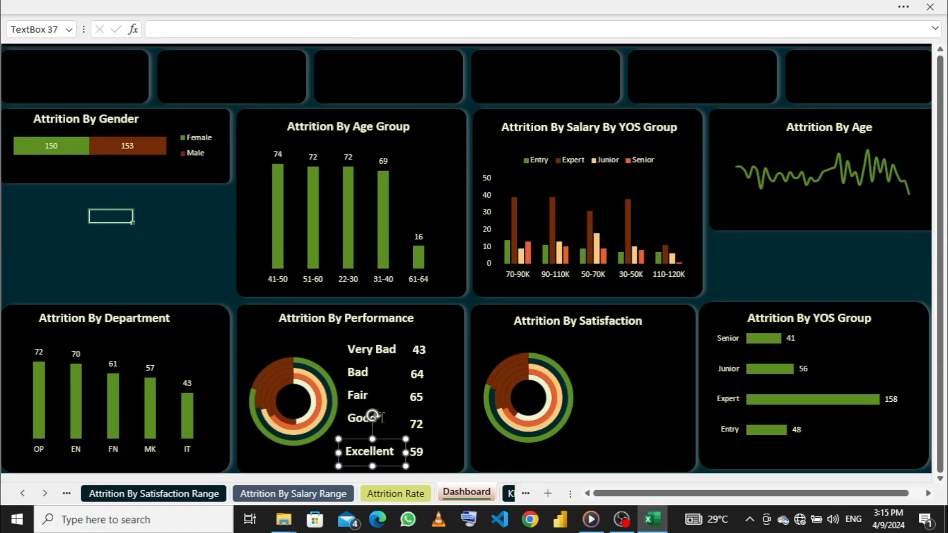
pyautogui.click(359, 416)
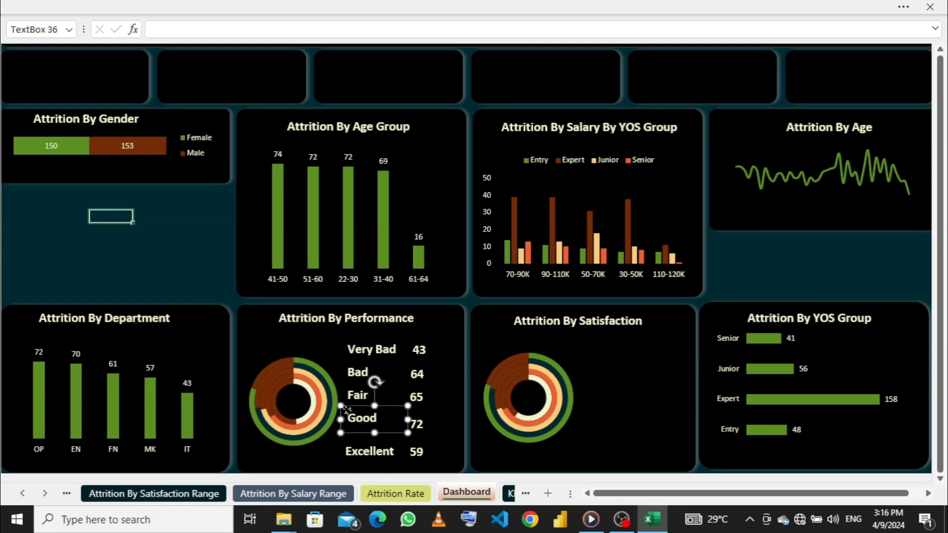
pyautogui.moveTo(345, 408); pyautogui.dragTo(348, 413)
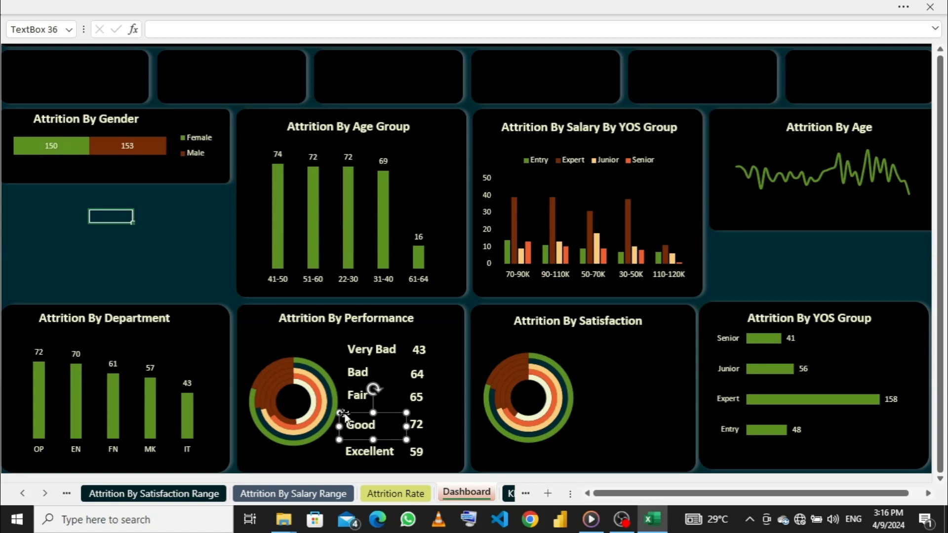
pyautogui.click(418, 423)
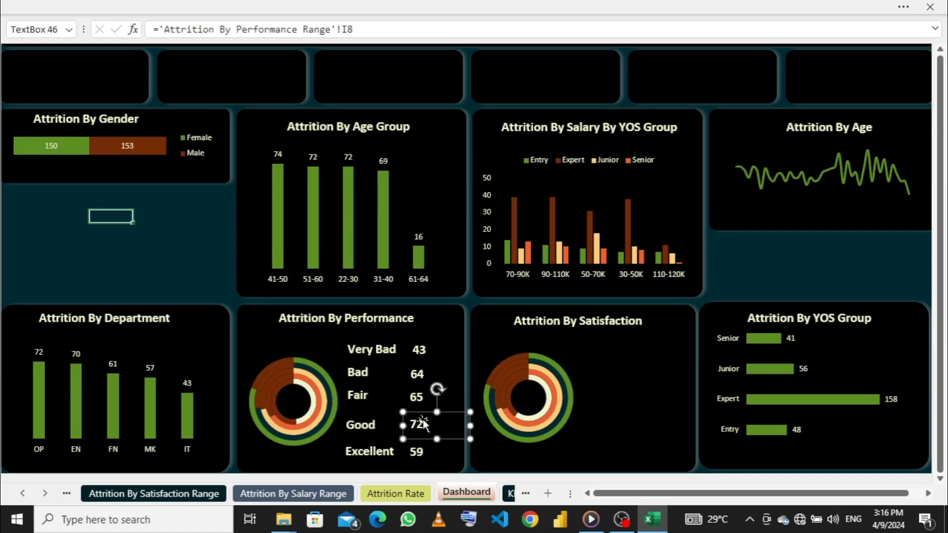
pyautogui.moveTo(421, 422); pyautogui.dragTo(420, 420)
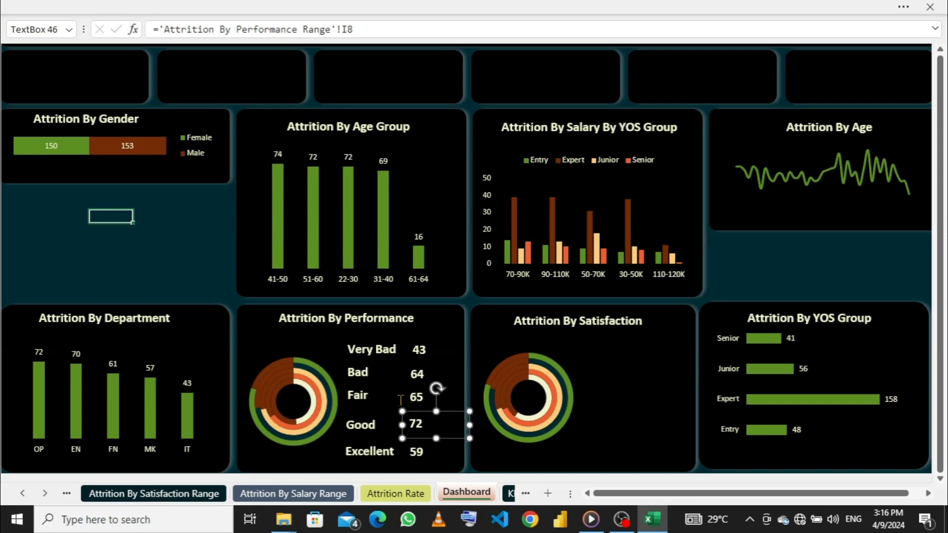
# - Move the Fair label down slightly between Bad and Good and narrow its text box so it clears the count
pyautogui.click(367, 396)
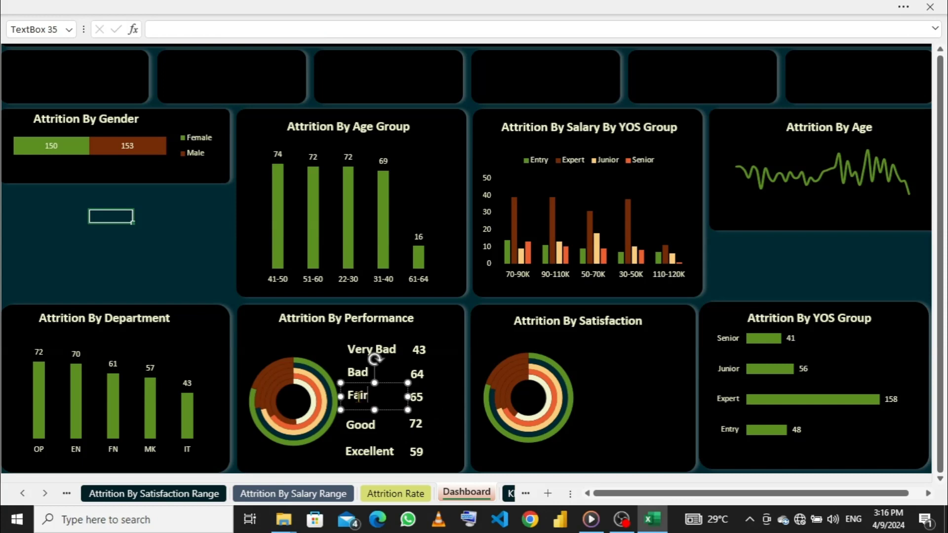
pyautogui.click(348, 373)
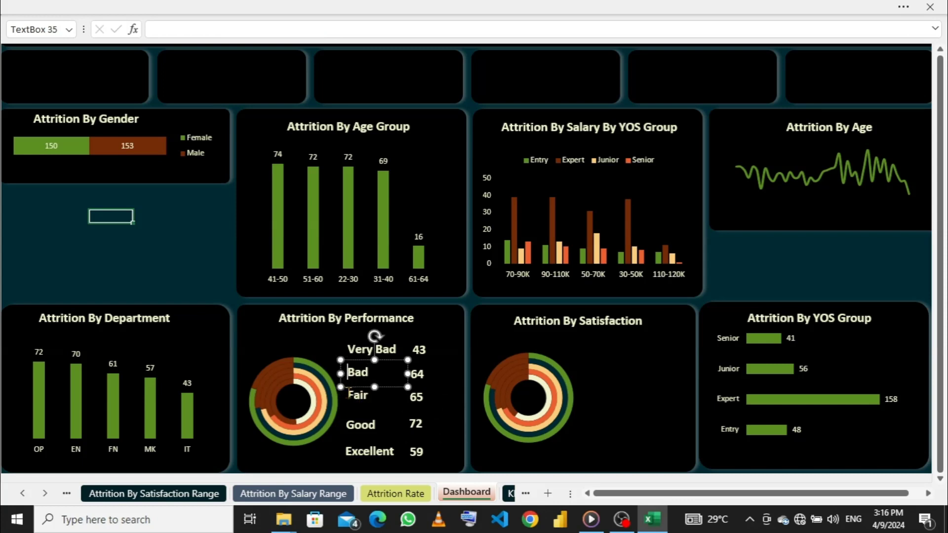
pyautogui.click(348, 395)
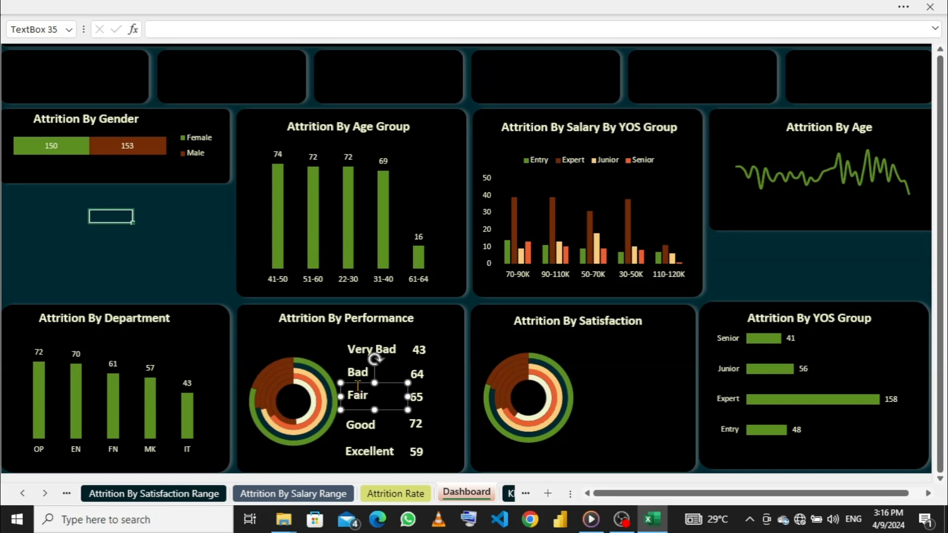
pyautogui.moveTo(350, 389); pyautogui.dragTo(350, 387)
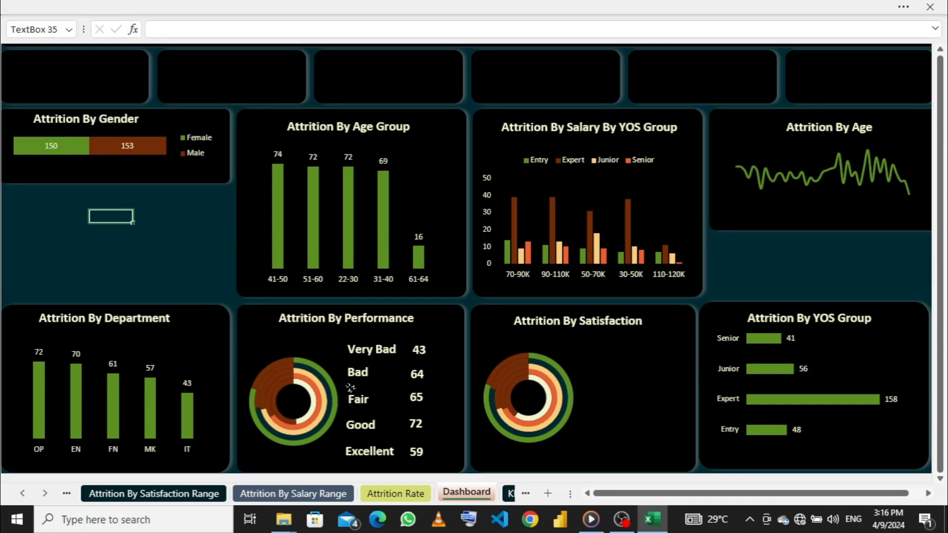
pyautogui.click(418, 393)
pyautogui.click(373, 398)
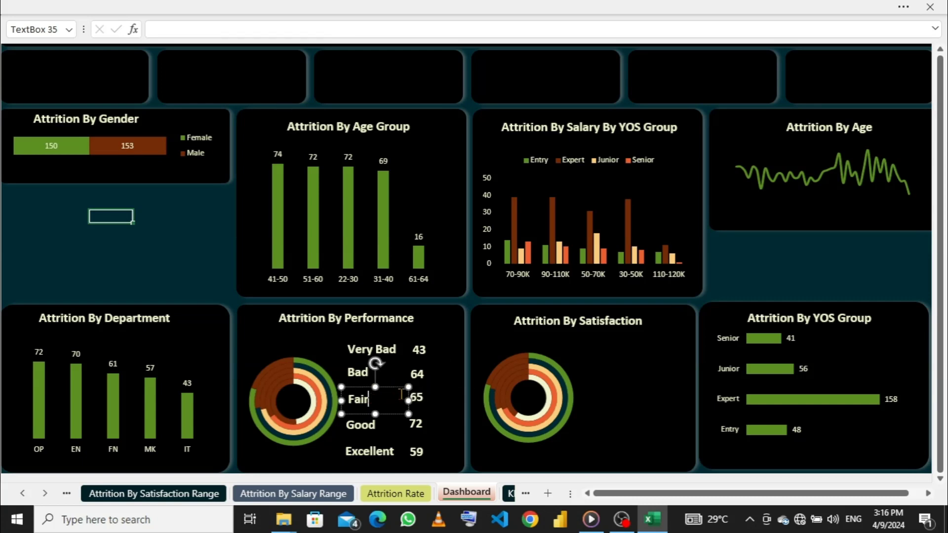
pyautogui.moveTo(408, 401); pyautogui.dragTo(385, 401)
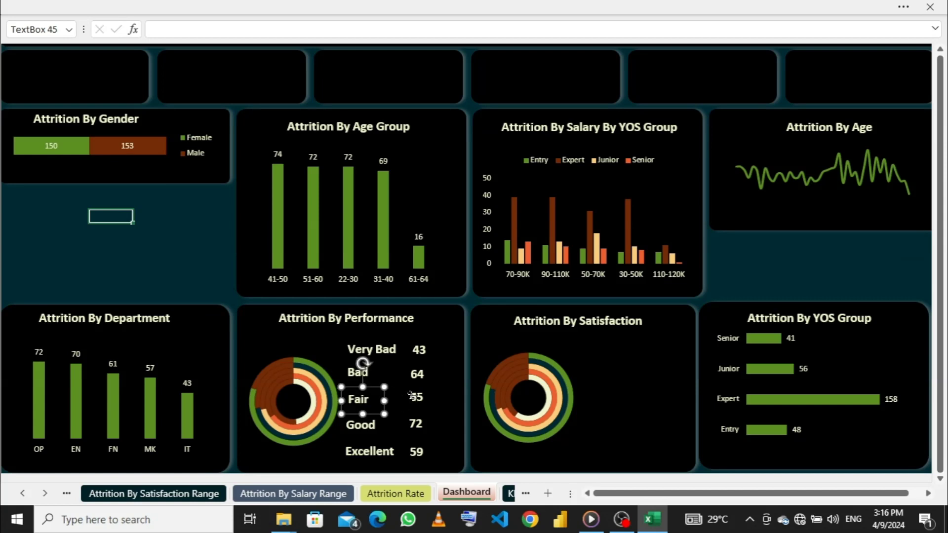
# - Nudge the Fair count down level with the Fair label and line it up horizontally with the Good count below
pyautogui.click(413, 398)
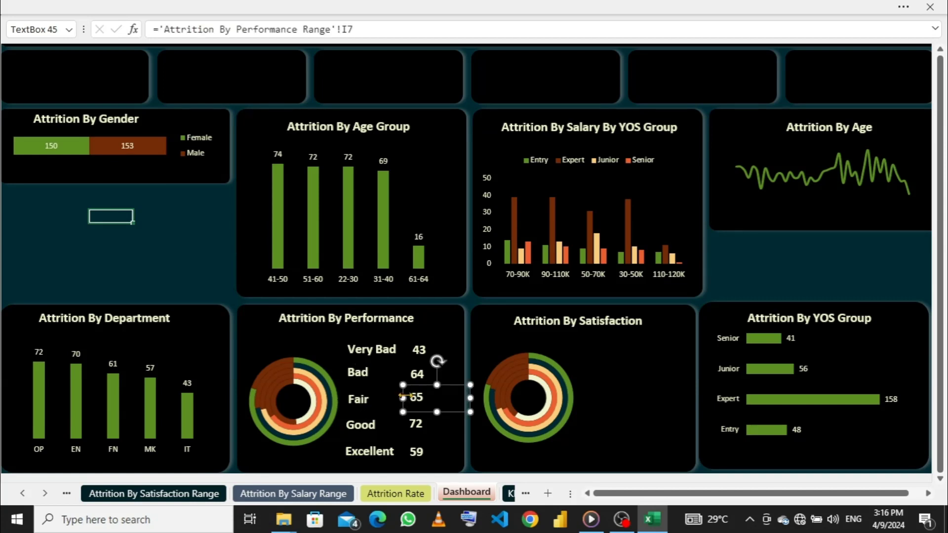
pyautogui.moveTo(404, 391); pyautogui.dragTo(406, 391)
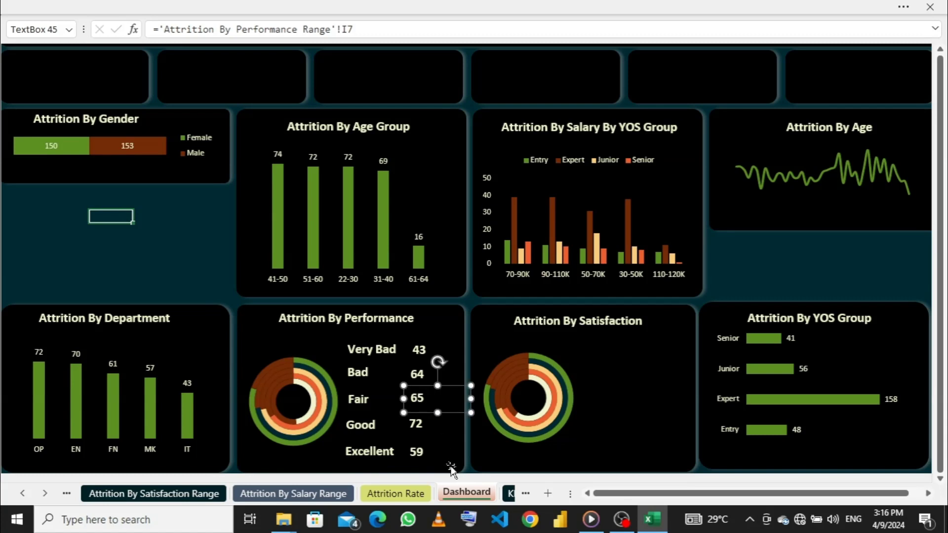
pyautogui.press('Down')
pyautogui.press('Down')
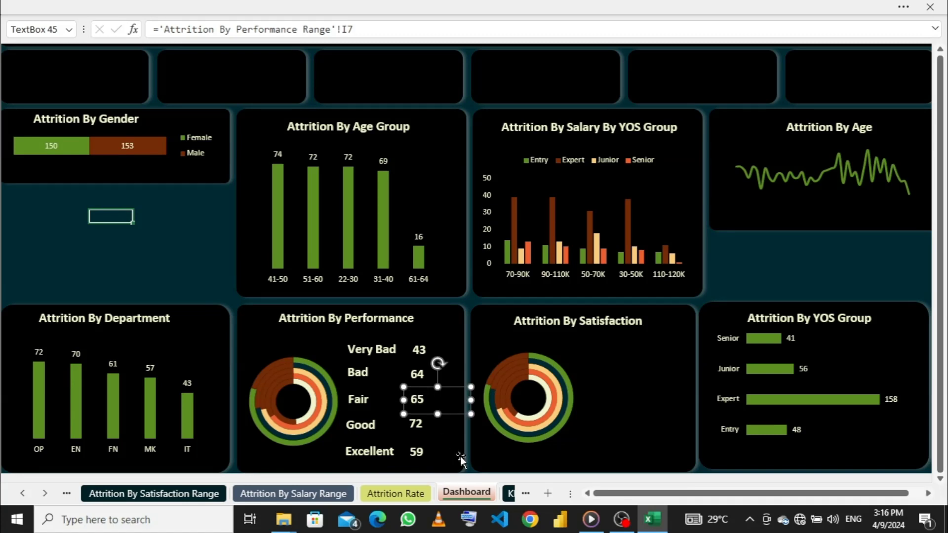
pyautogui.press('Down')
pyautogui.press('Left')
pyautogui.press('Left')
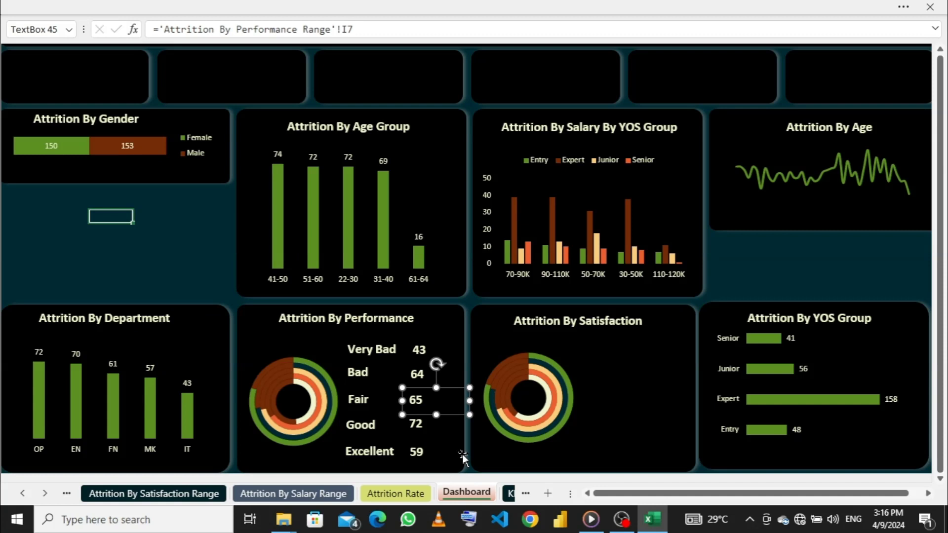
pyautogui.press('Left')
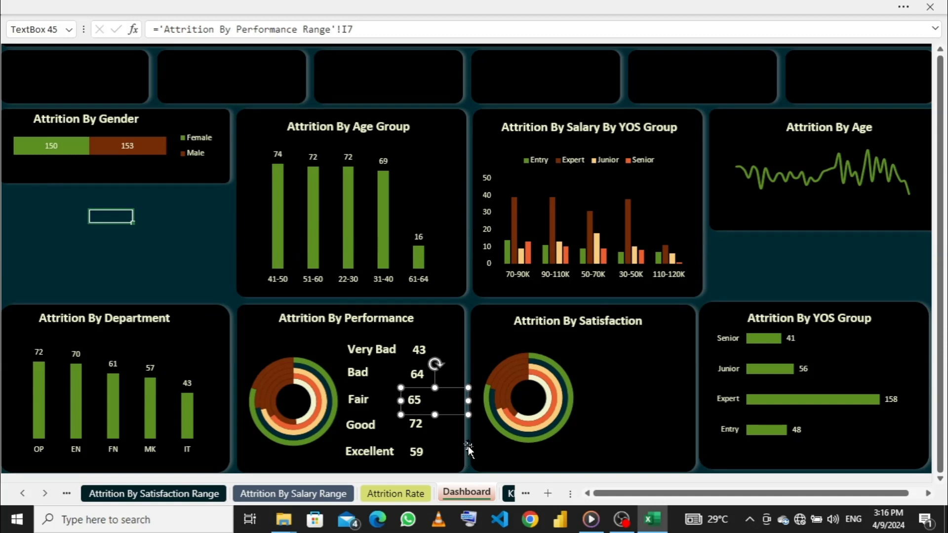
pyautogui.press('Right')
pyautogui.press('Right')
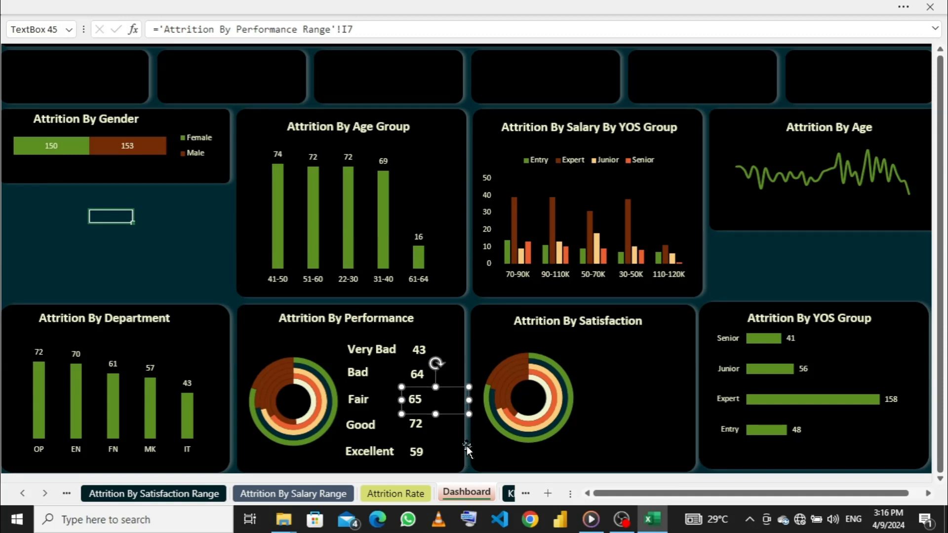
pyautogui.press('Down')
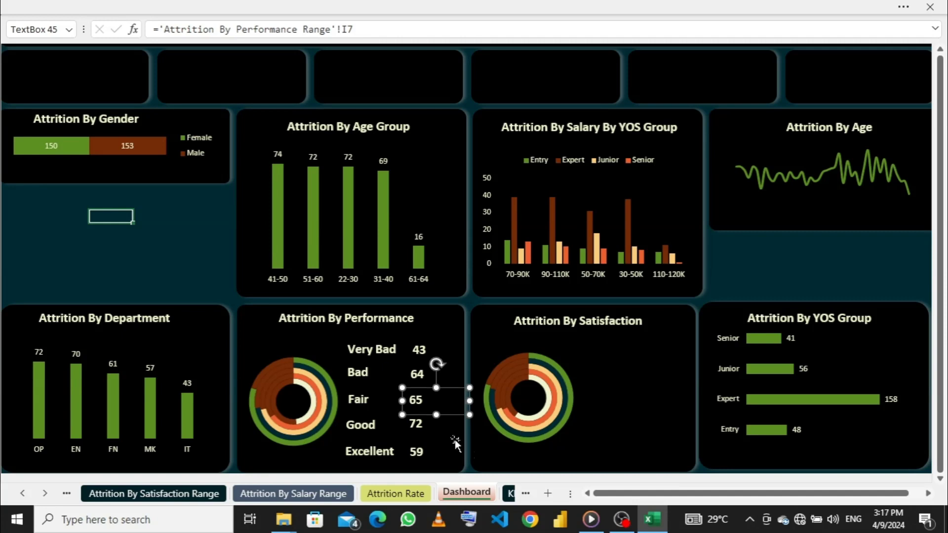
# - Nudge the Bad count up slightly so it sits level with the Bad label
pyautogui.click(426, 377)
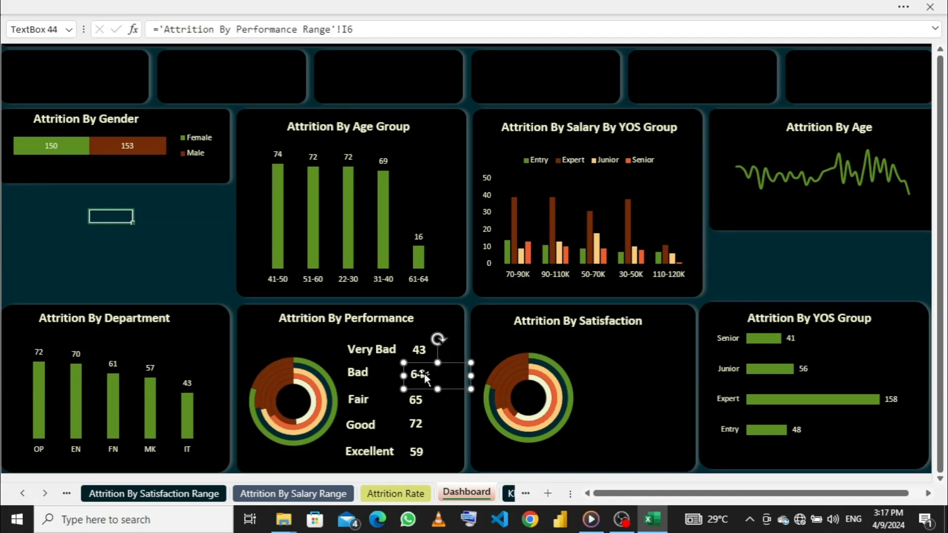
pyautogui.press('Up')
pyautogui.press('Right')
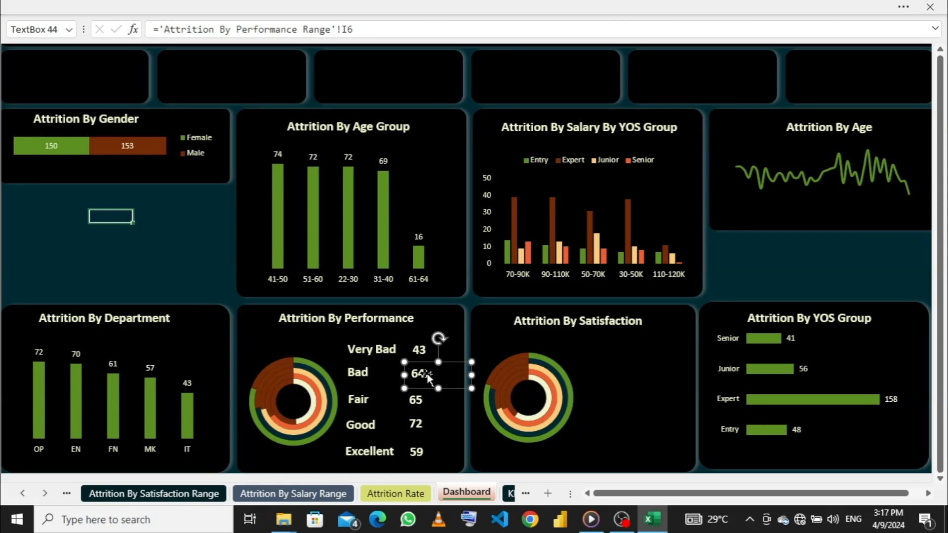
pyautogui.press('Left')
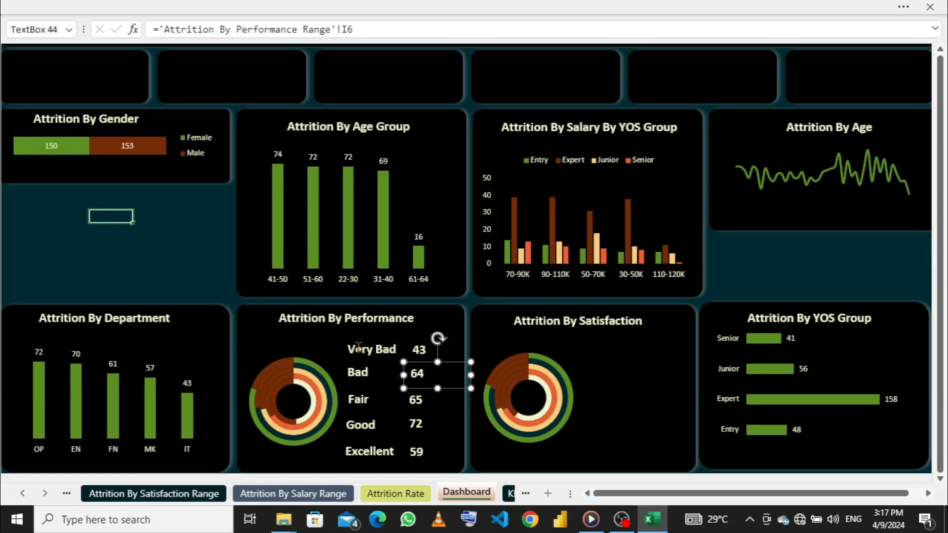
# - Nudge the Bad, Fair, Good and Excellent counts slightly to the right so they line up in one column beneath the Very Bad count
pyautogui.click(177, 278)
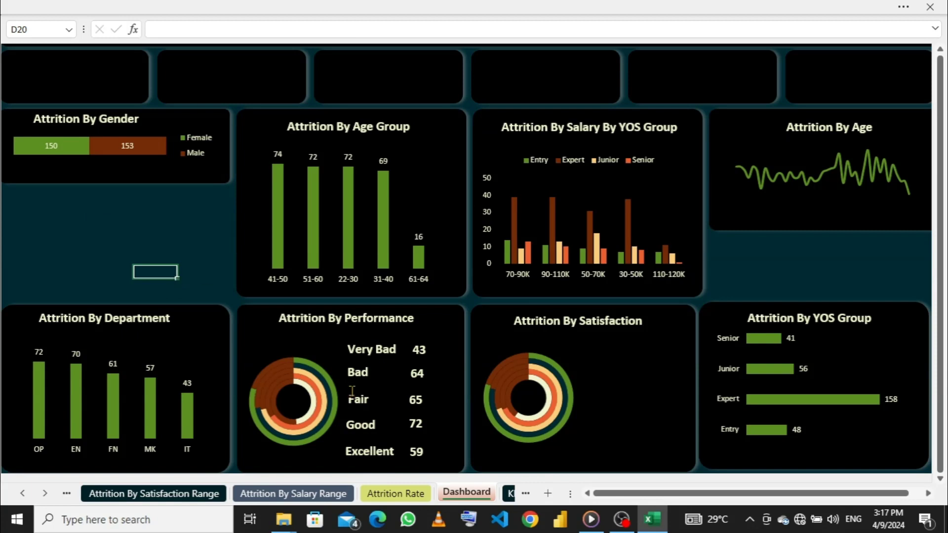
pyautogui.click(424, 372)
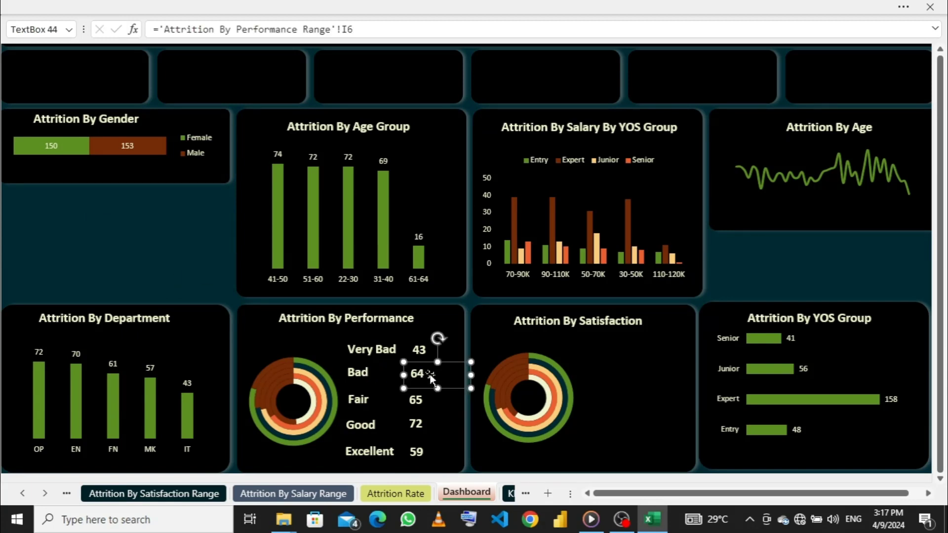
pyautogui.click(423, 402)
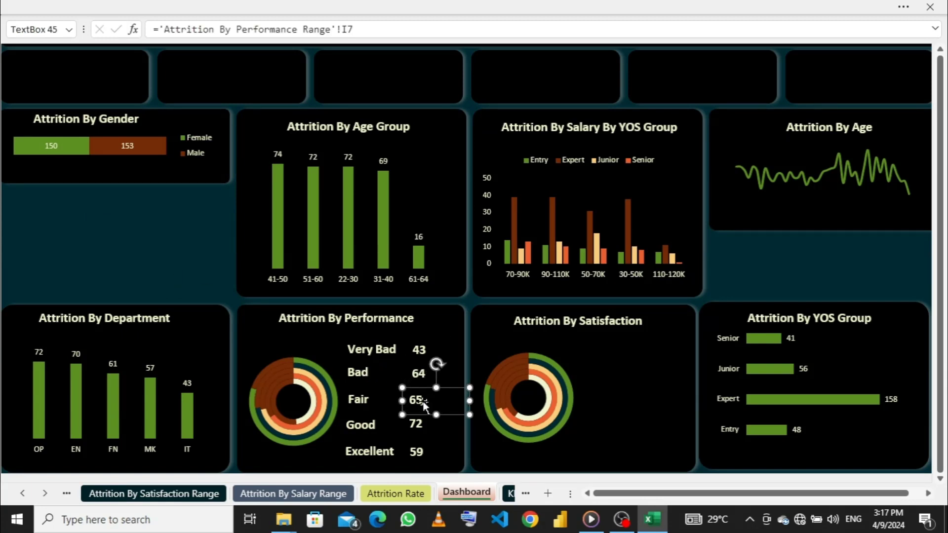
pyautogui.moveTo(423, 404); pyautogui.dragTo(428, 402)
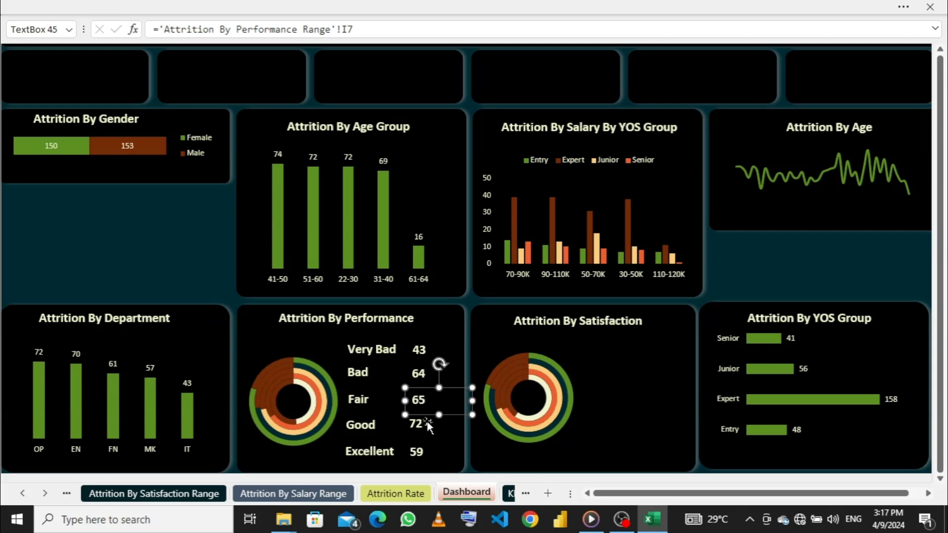
pyautogui.click(423, 424)
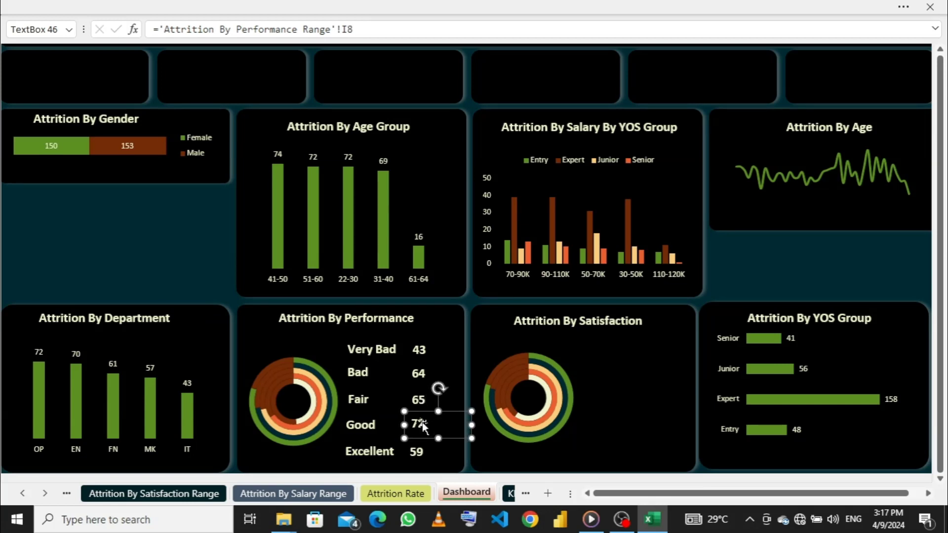
pyautogui.click(422, 450)
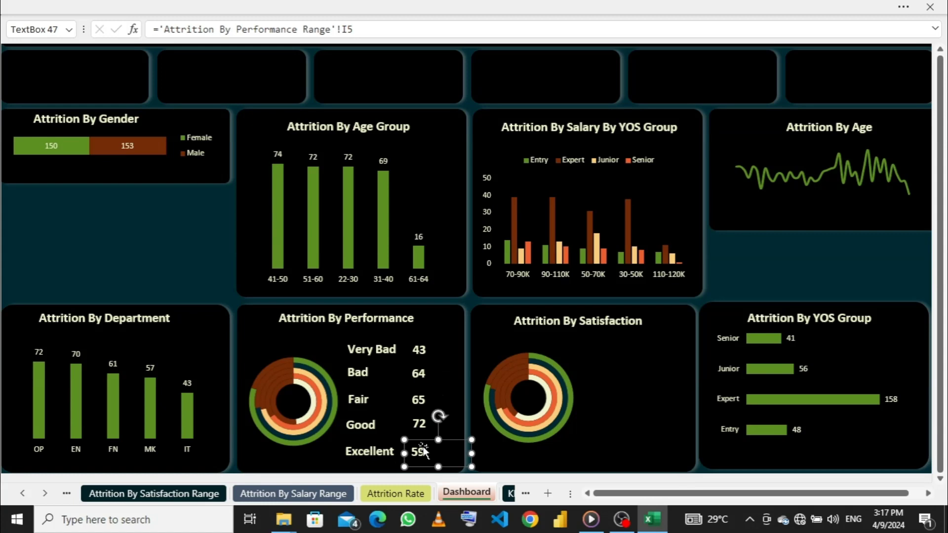
pyautogui.click(198, 229)
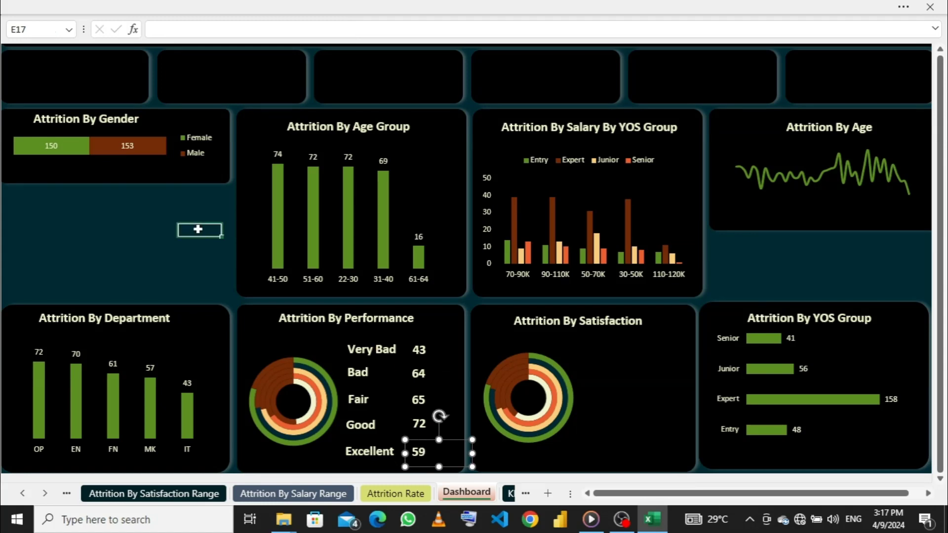
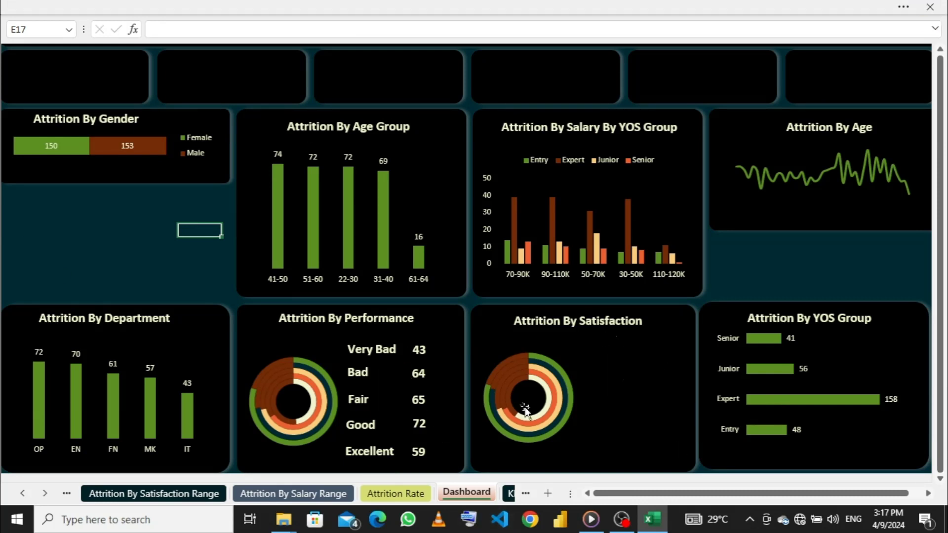
# - Try to move the Very Bad, Bad, Fair, Good and Excellent labels of the performance card together
pyautogui.click(383, 348)
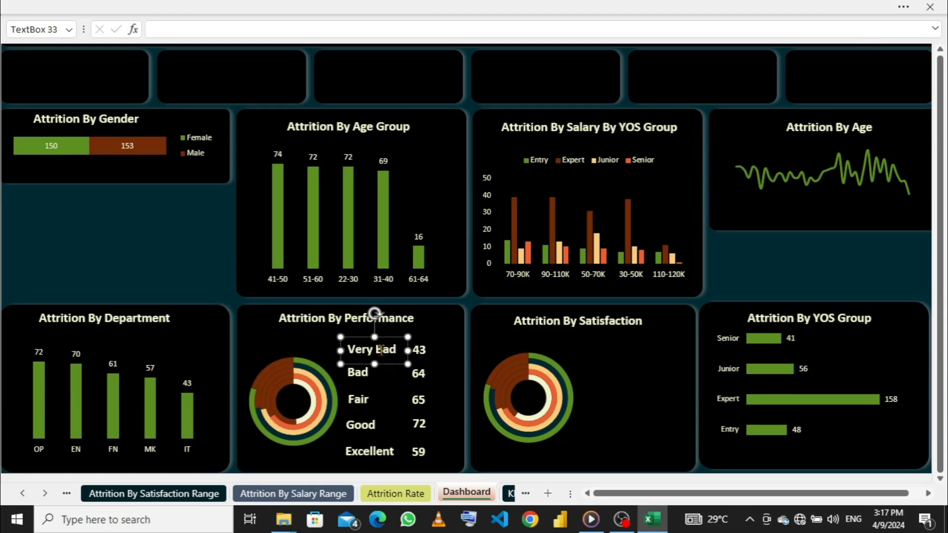
pyautogui.click(339, 351)
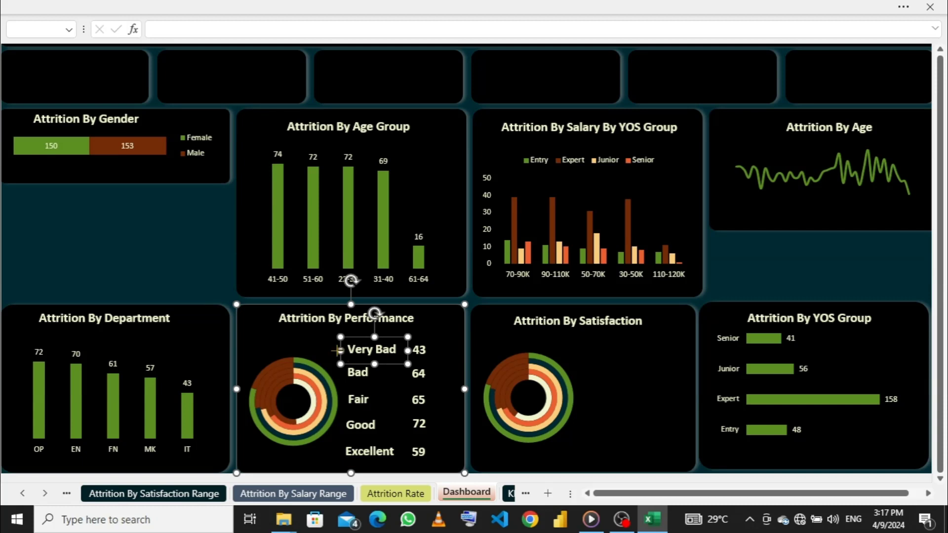
pyautogui.keyDown('shift'); pyautogui.click(345, 373); pyautogui.keyUp('shift')
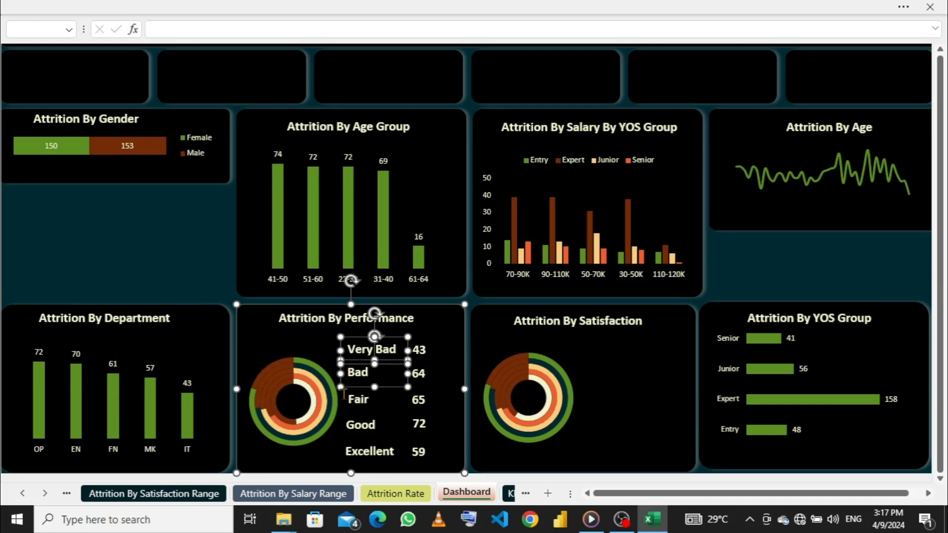
pyautogui.keyDown('shift'); pyautogui.click(350, 402); pyautogui.keyUp('shift')
pyautogui.keyDown('shift'); pyautogui.click(352, 428); pyautogui.keyUp('shift')
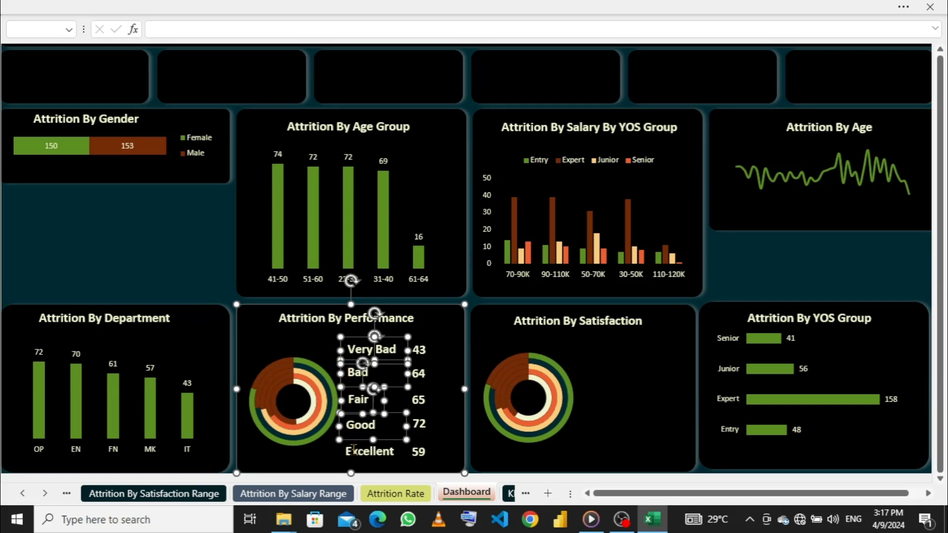
pyautogui.keyDown('shift'); pyautogui.click(354, 453); pyautogui.keyUp('shift')
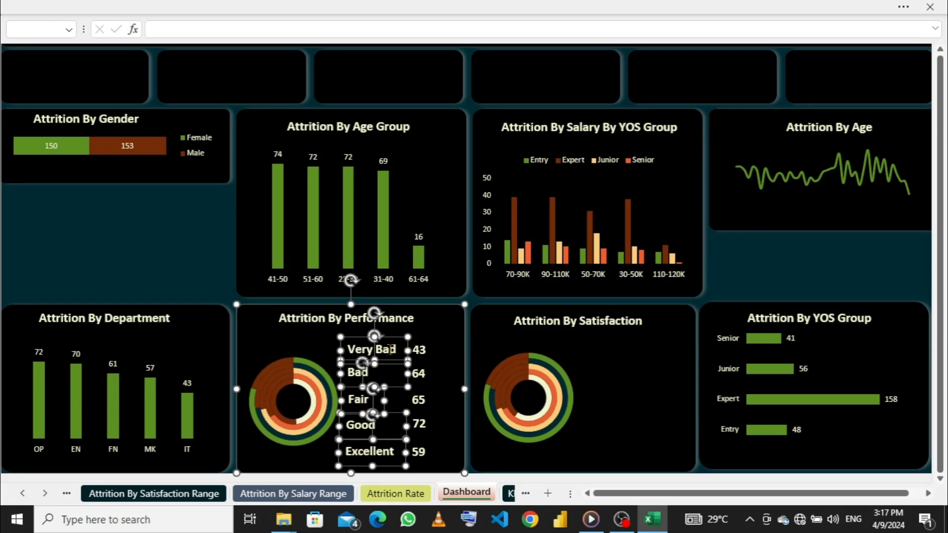
pyautogui.moveTo(399, 339); pyautogui.dragTo(442, 335)
pyautogui.hotkey('ctrl', 'z')
# - Try to group the selected performance rating labels, and undo the last changes
pyautogui.rightClick(408, 337)
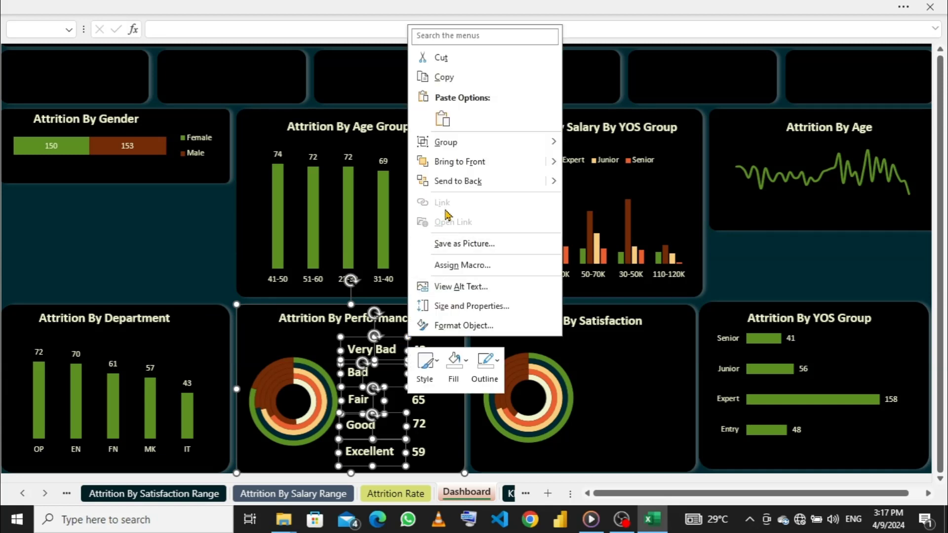
pyautogui.moveTo(474, 143)
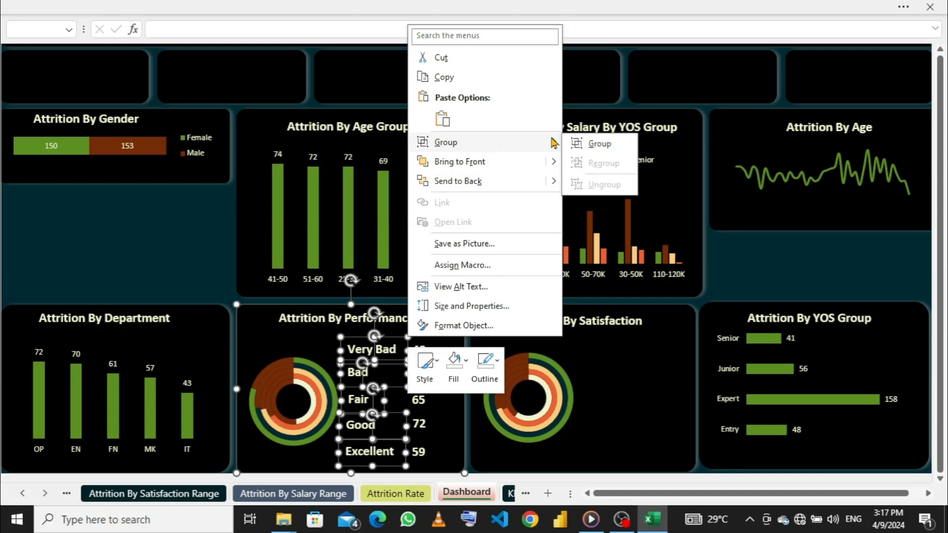
pyautogui.click(599, 144)
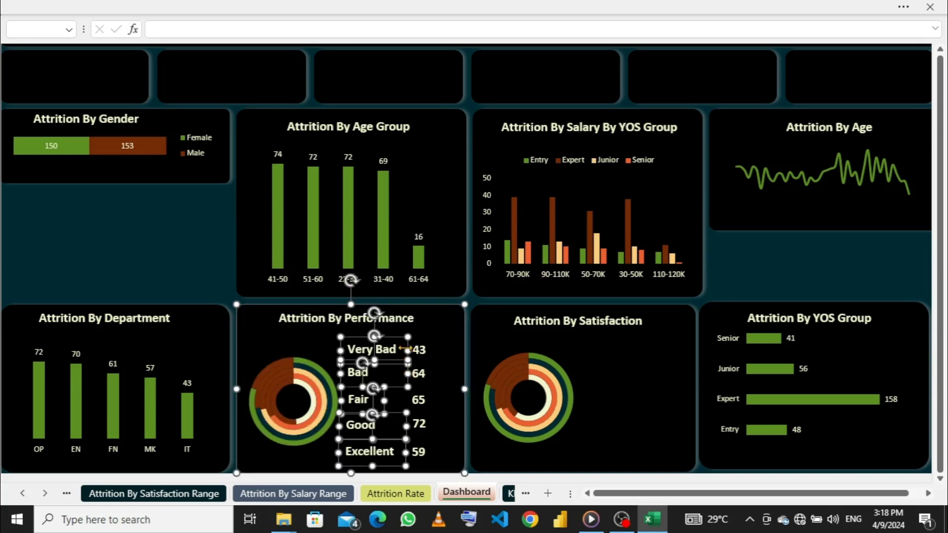
pyautogui.moveTo(396, 336)
pyautogui.mouseDown()
pyautogui.moveTo(417, 335)
pyautogui.moveTo(387, 338)
pyautogui.moveTo(395, 340)
pyautogui.mouseUp()
pyautogui.hotkey('ctrl', 'z')
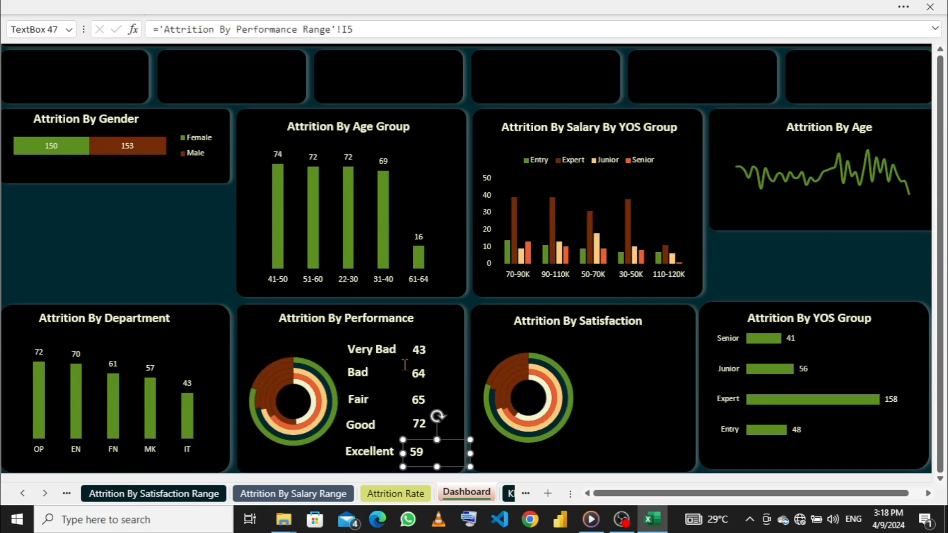
# - Duplicate the Very Bad and Bad labels from the performance card and place the copies beside the satisfaction doughnut chart, Bad below Very Bad
pyautogui.click(386, 354)
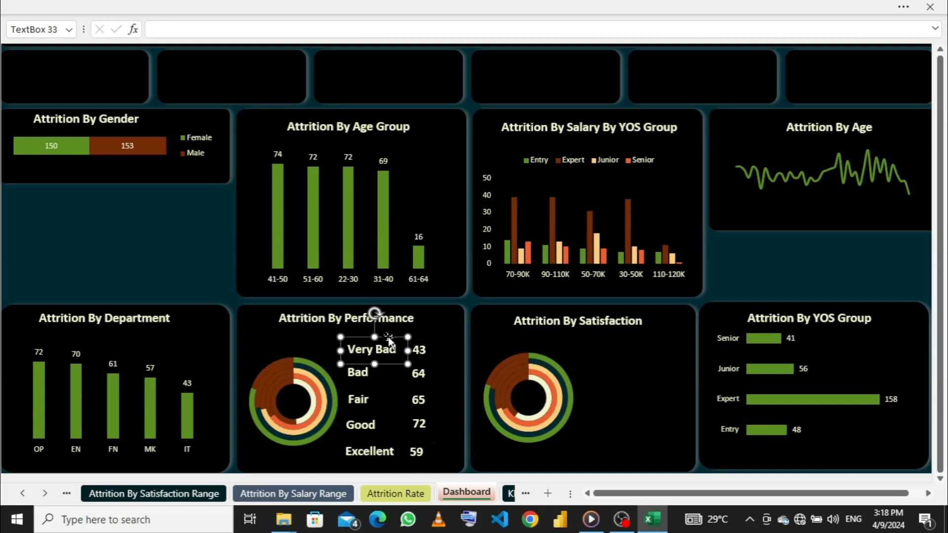
pyautogui.moveTo(394, 337)
pyautogui.mouseDown()
pyautogui.moveTo(424, 331)
pyautogui.moveTo(565, 351)
pyautogui.moveTo(381, 341)
pyautogui.mouseUp()
pyautogui.hotkey('ctrl', 'd')
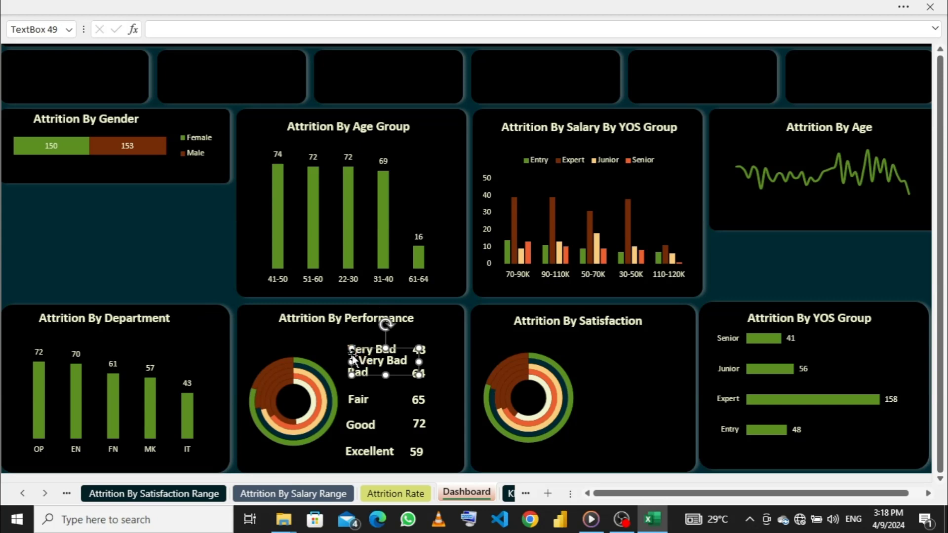
pyautogui.moveTo(354, 361); pyautogui.dragTo(570, 344)
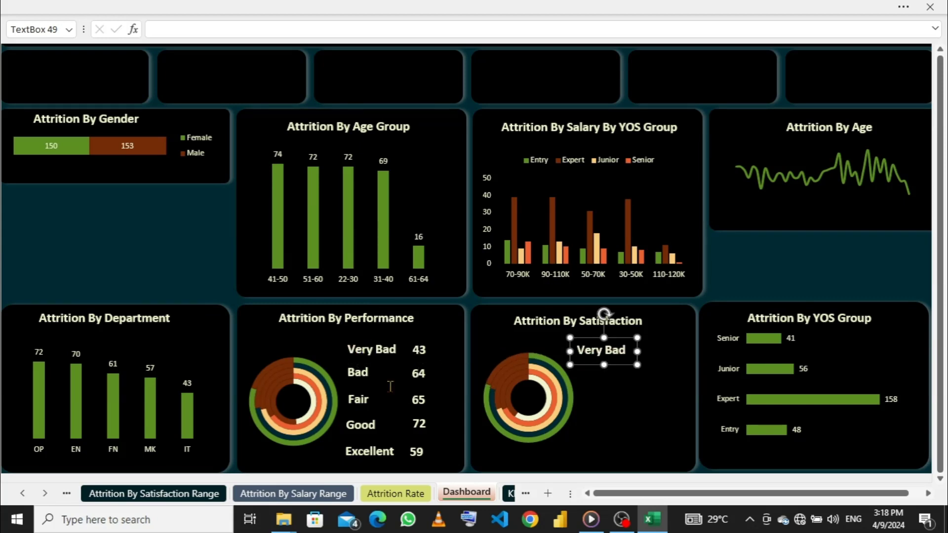
pyautogui.click(368, 372)
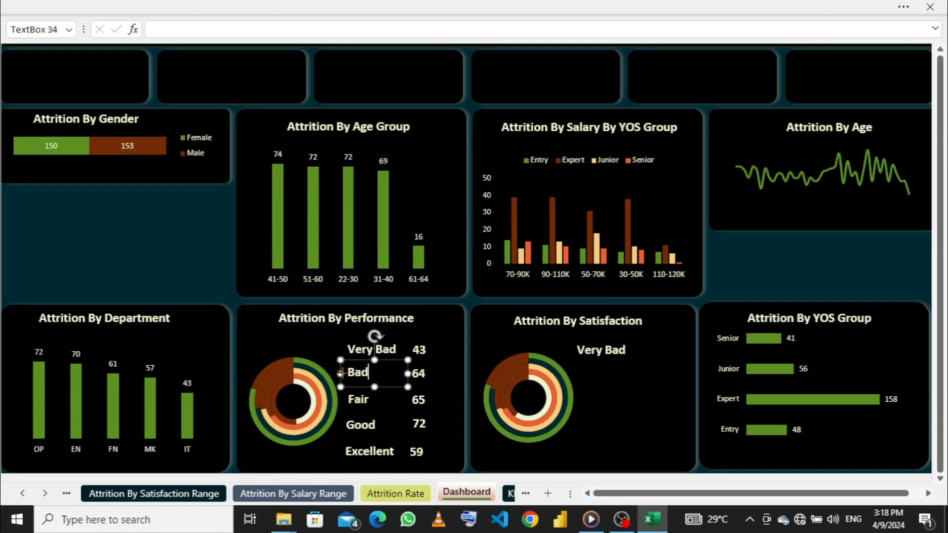
pyautogui.moveTo(340, 373); pyautogui.dragTo(576, 371)
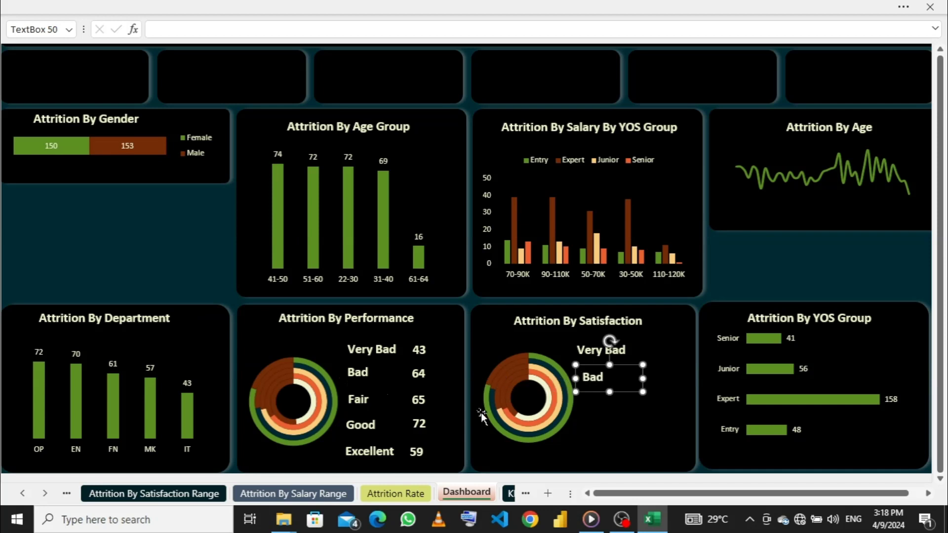
# - Duplicate the Fair and Good performance labels and place the copies below the Bad label in the Attrition By Satisfaction card
pyautogui.click(364, 402)
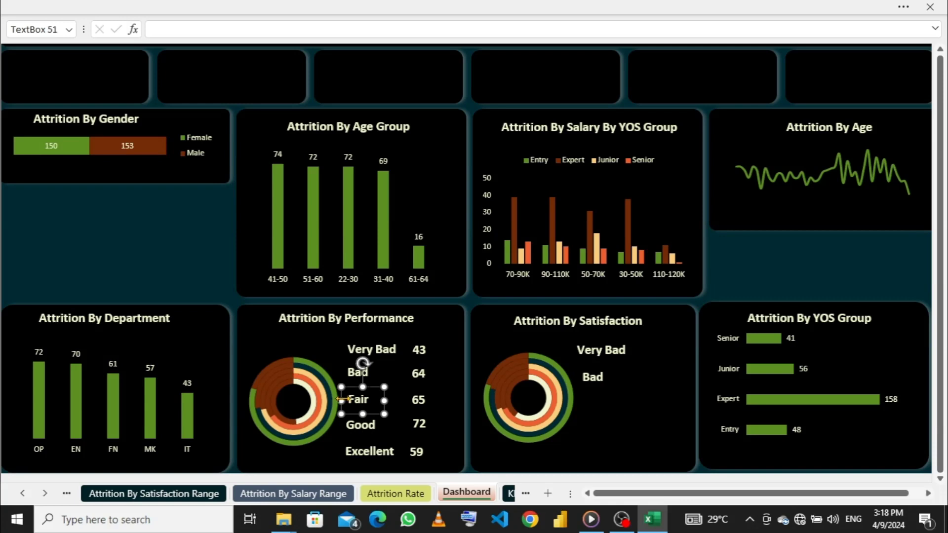
pyautogui.hotkey('ctrl', 'd')
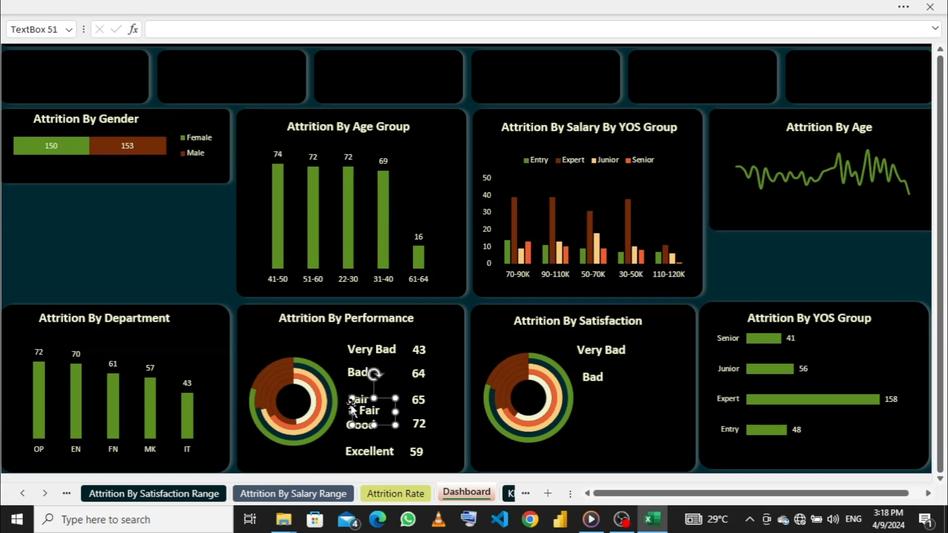
pyautogui.moveTo(355, 399); pyautogui.dragTo(588, 399)
pyautogui.click(369, 424)
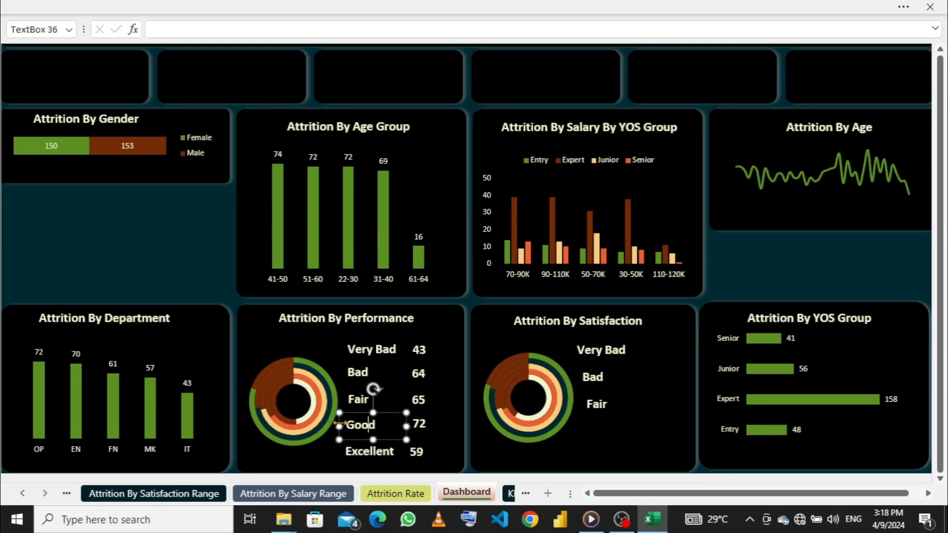
pyautogui.hotkey('ctrl', 'd')
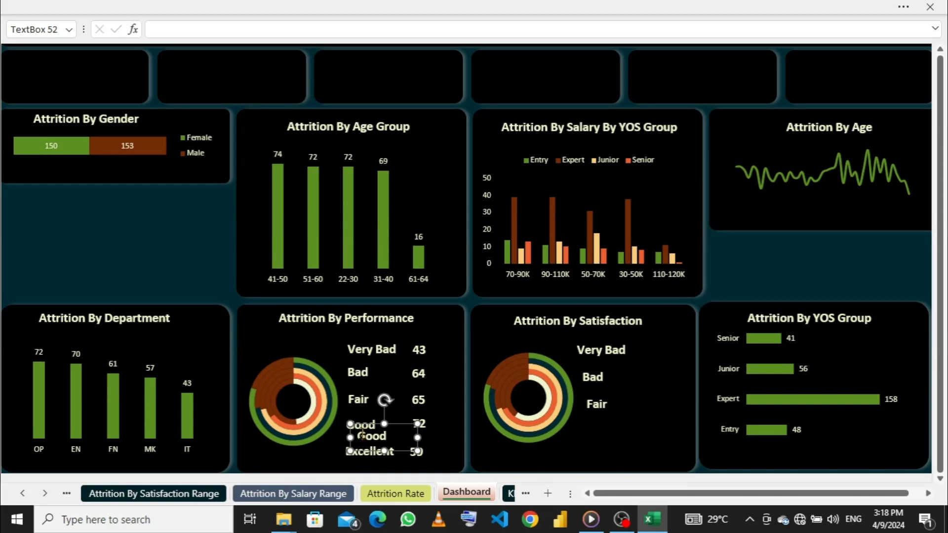
pyautogui.moveTo(356, 430); pyautogui.dragTo(581, 421)
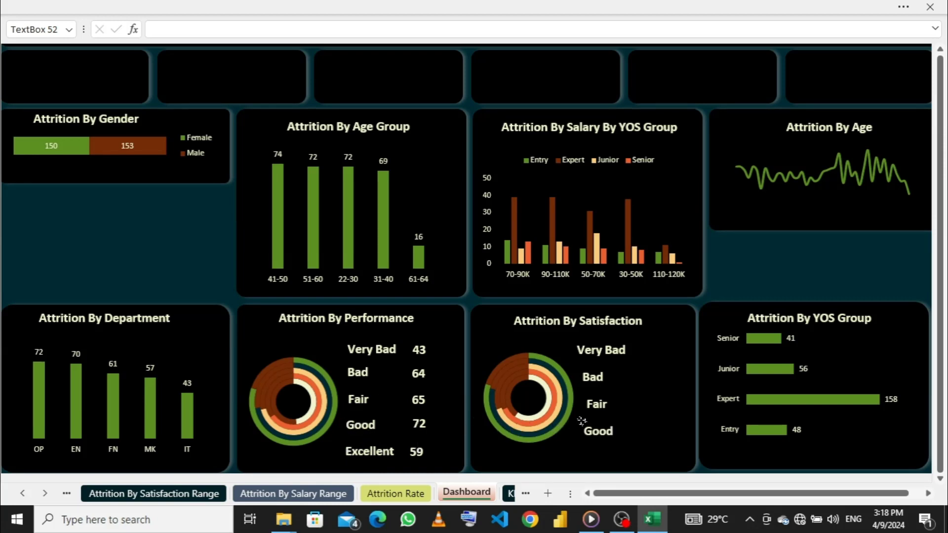
# - Duplicate the Excellent performance label and place the copy below the Good label in the Attrition By Satisfaction card
pyautogui.click(381, 451)
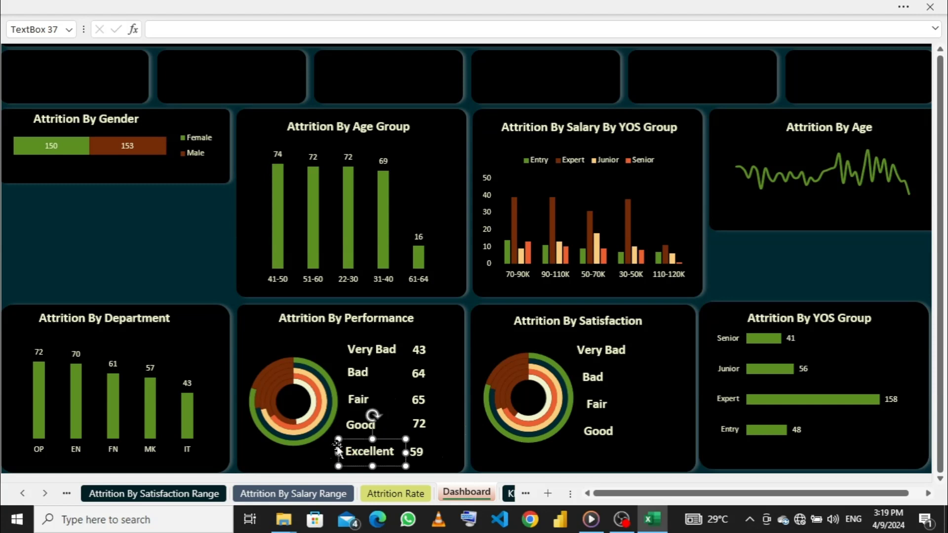
pyautogui.moveTo(340, 452); pyautogui.dragTo(351, 461)
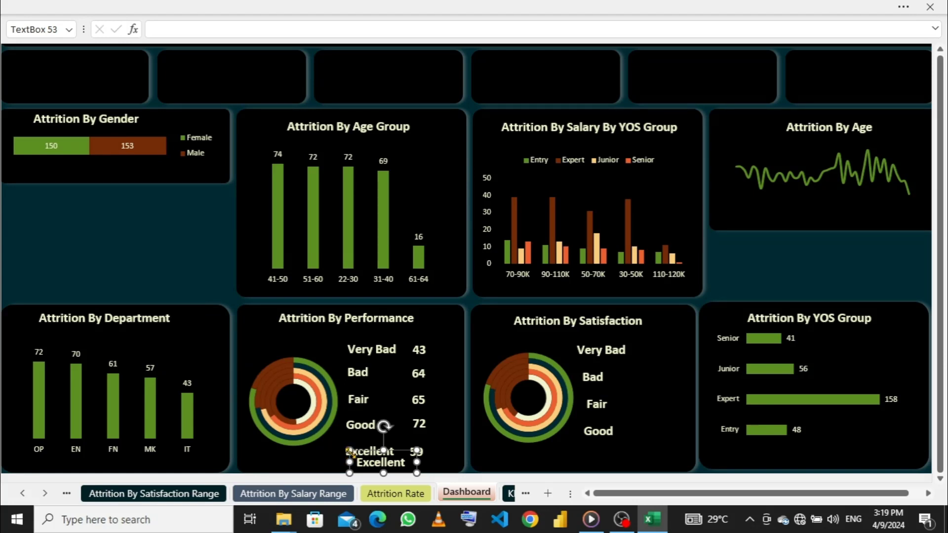
pyautogui.moveTo(349, 450); pyautogui.dragTo(582, 449)
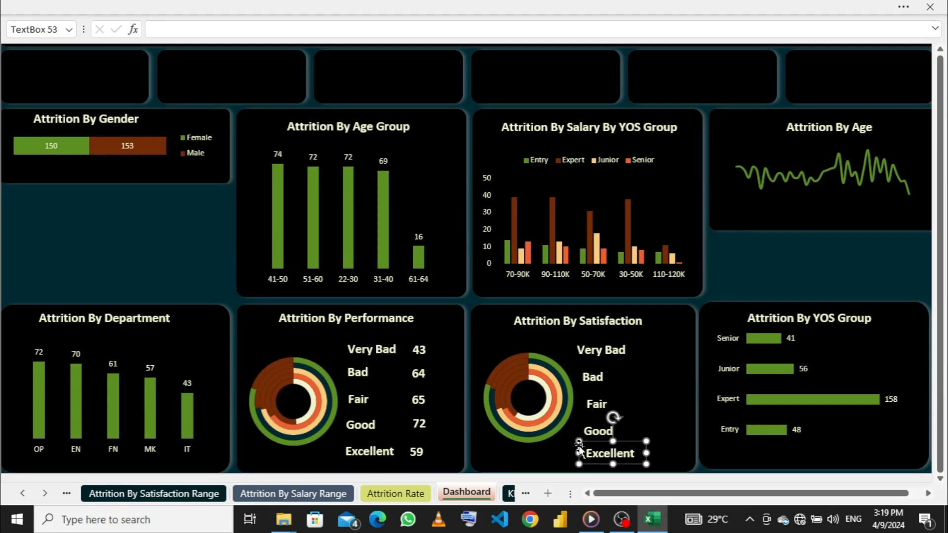
# - Nudge the Excellent count in the performance card right and slightly up in line with the other counts, and its label slightly left
pyautogui.click(412, 453)
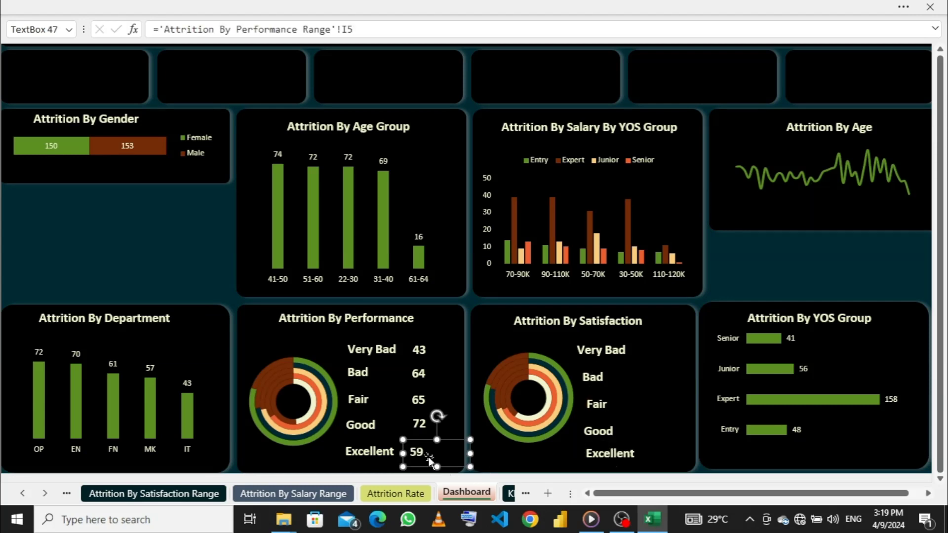
pyautogui.press('Right')
pyautogui.press('Right')
pyautogui.press('Right')
pyautogui.press('Right')
pyautogui.press('Right')
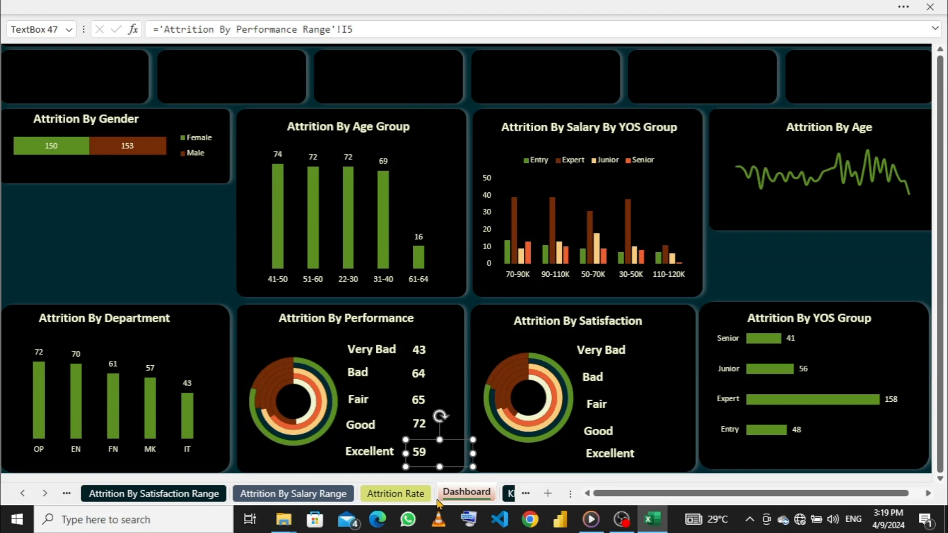
pyautogui.press('Left')
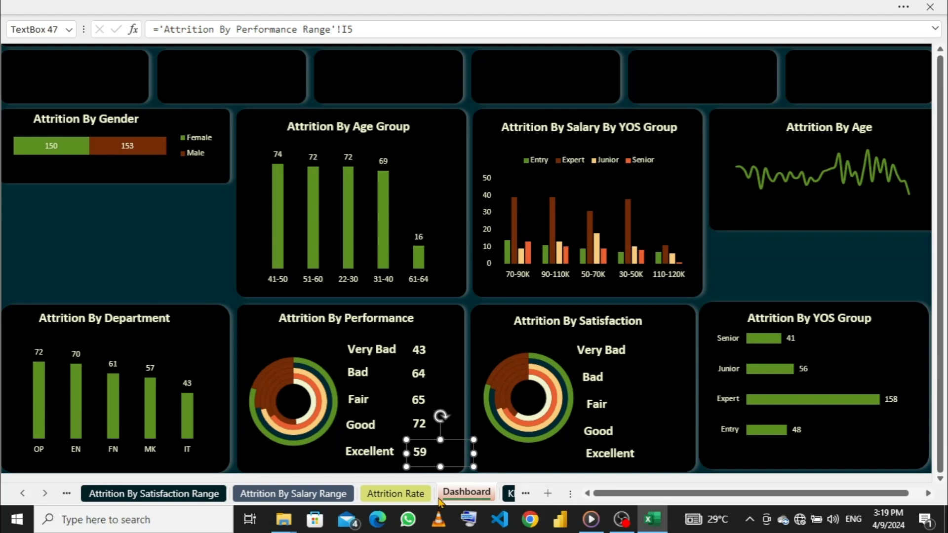
pyautogui.press('Up')
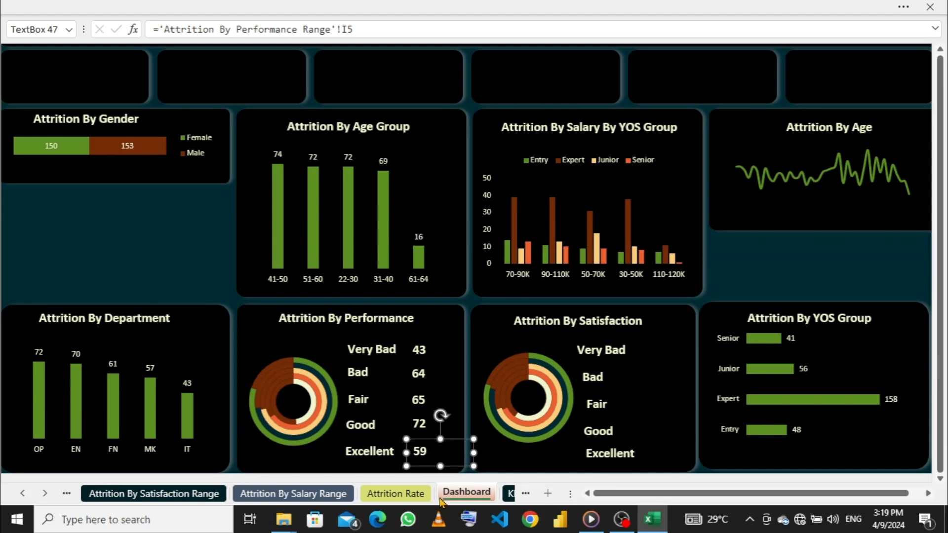
pyautogui.press('Down')
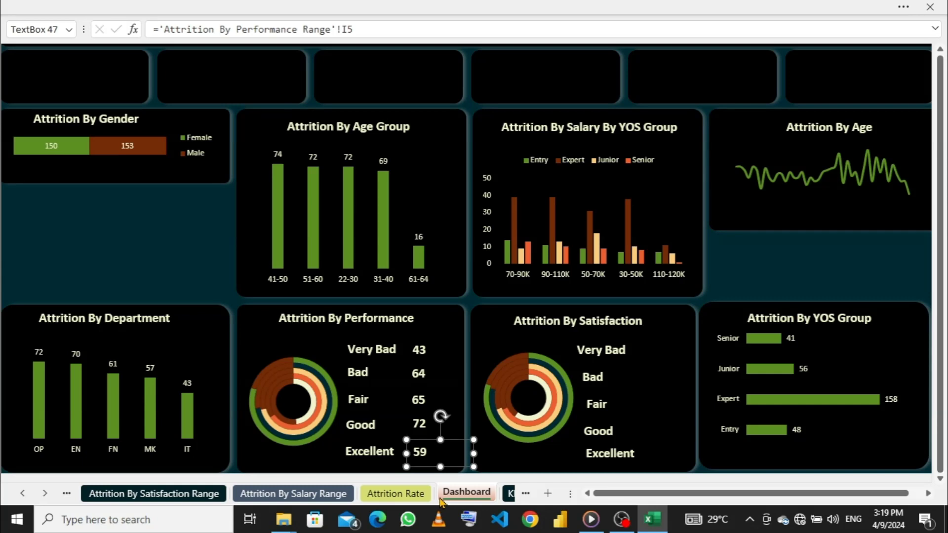
pyautogui.press('Up')
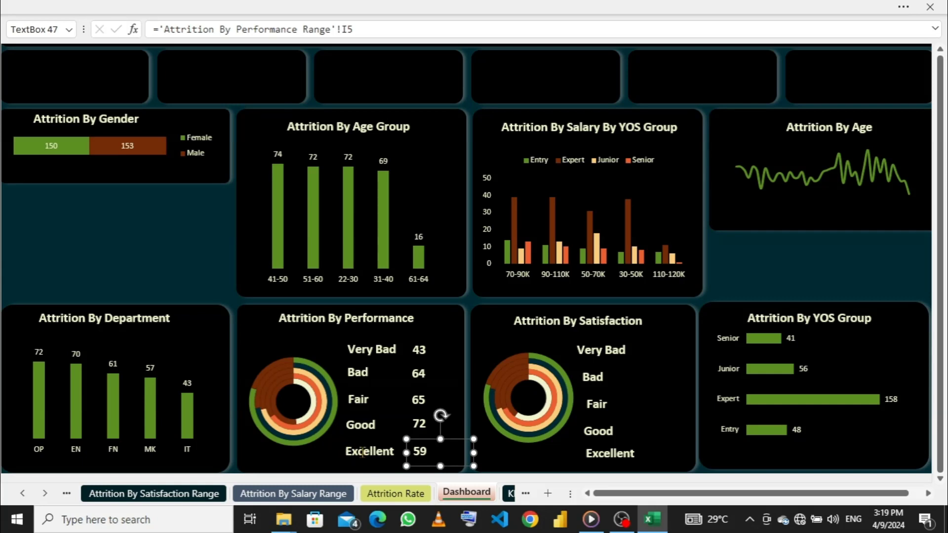
pyautogui.click(341, 452)
pyautogui.press('Left')
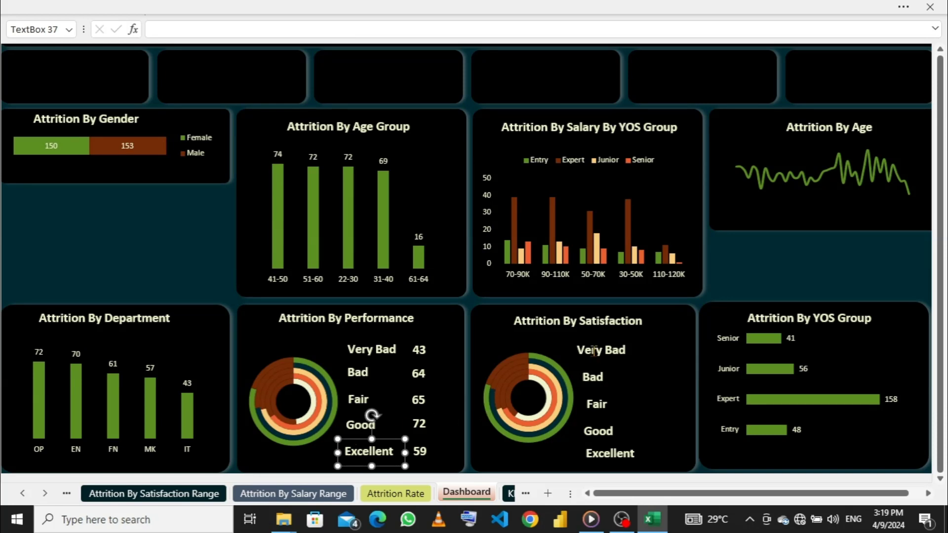
# - Left-align the Very Bad, Bad, Fair, Good and Excellent labels in the Attrition By Satisfaction card
pyautogui.click(571, 352)
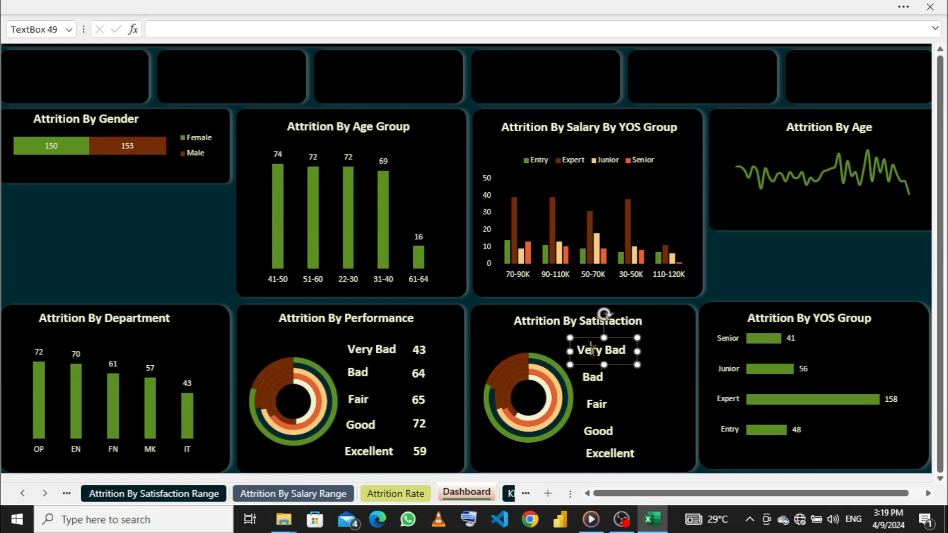
pyautogui.click(602, 377)
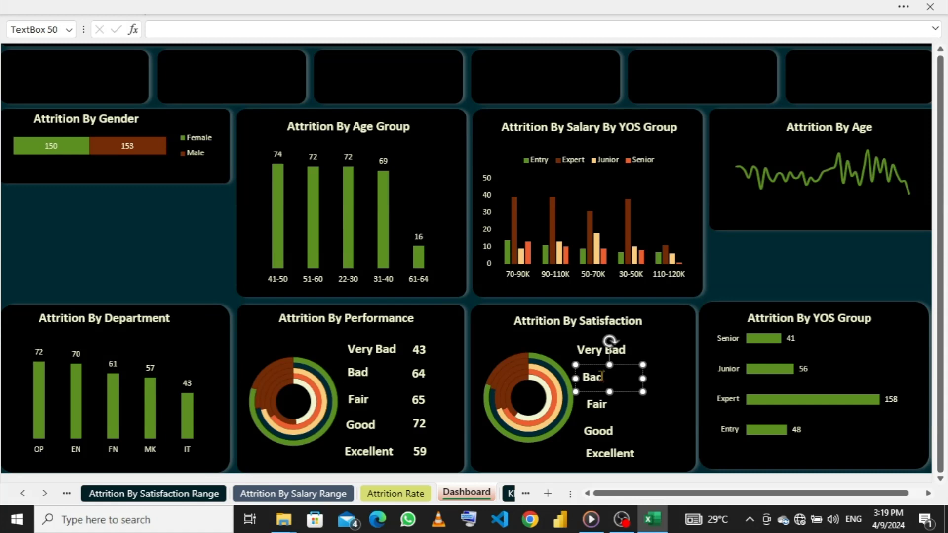
pyautogui.click(590, 349)
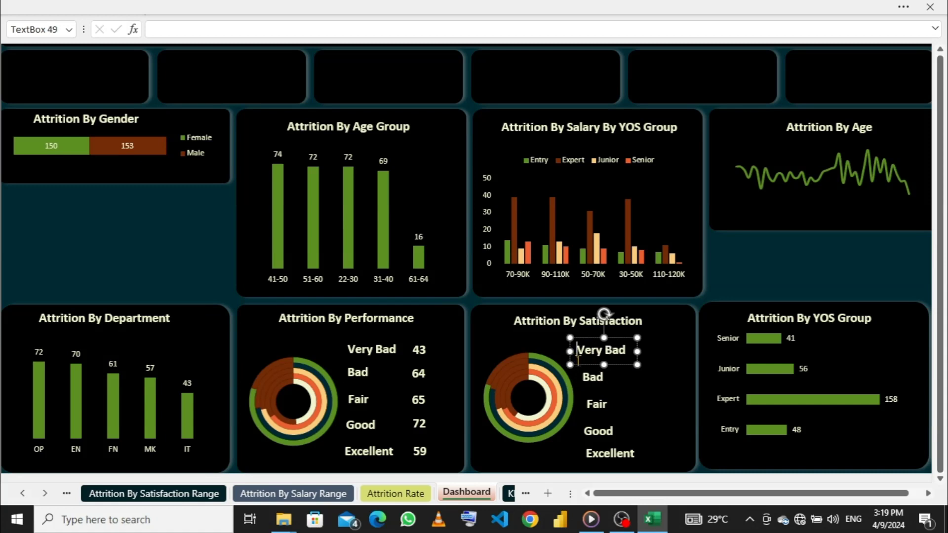
pyautogui.keyDown('ctrl'); pyautogui.click(591, 378); pyautogui.keyUp('ctrl')
pyautogui.keyDown('ctrl'); pyautogui.click(592, 377); pyautogui.keyUp('ctrl')
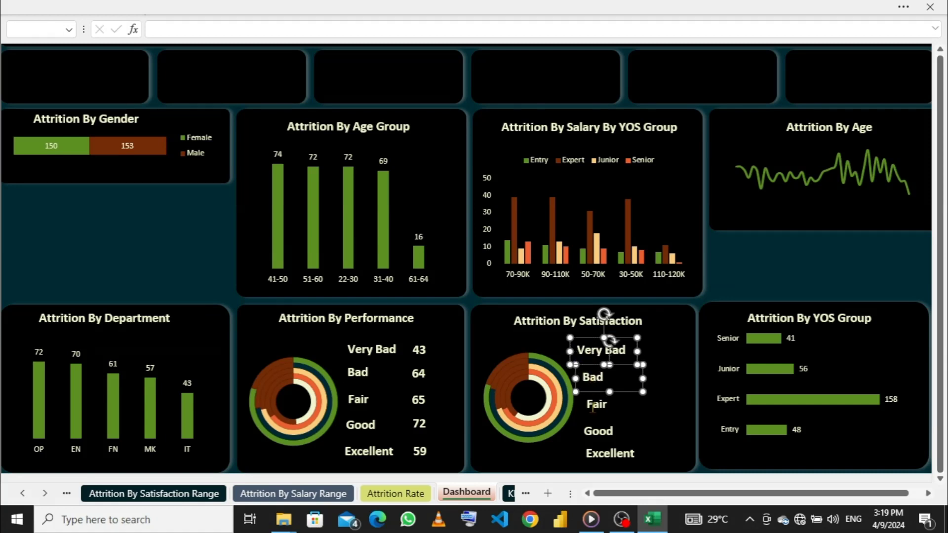
pyautogui.keyDown('ctrl'); pyautogui.click(596, 405); pyautogui.keyUp('ctrl')
pyautogui.keyDown('ctrl'); pyautogui.click(596, 432); pyautogui.keyUp('ctrl')
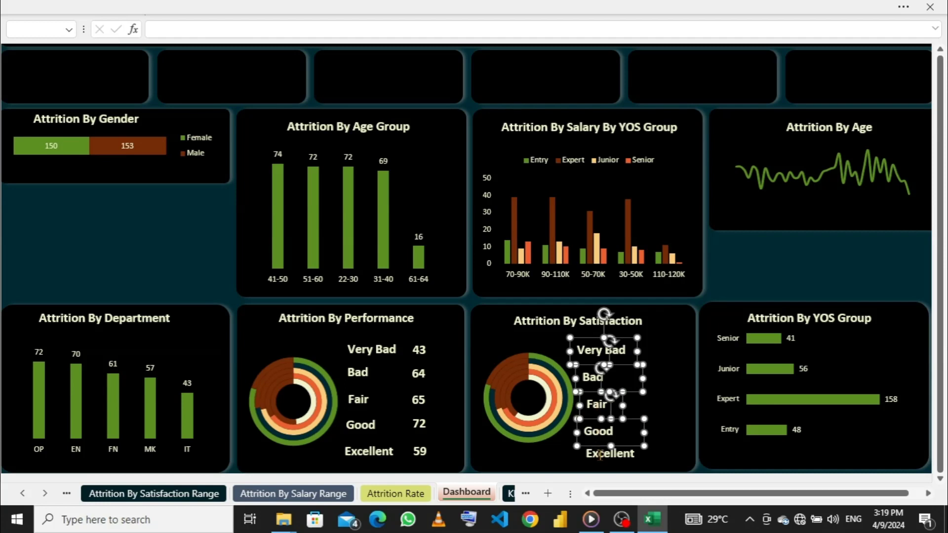
pyautogui.keyDown('ctrl'); pyautogui.click(599, 455); pyautogui.keyUp('ctrl')
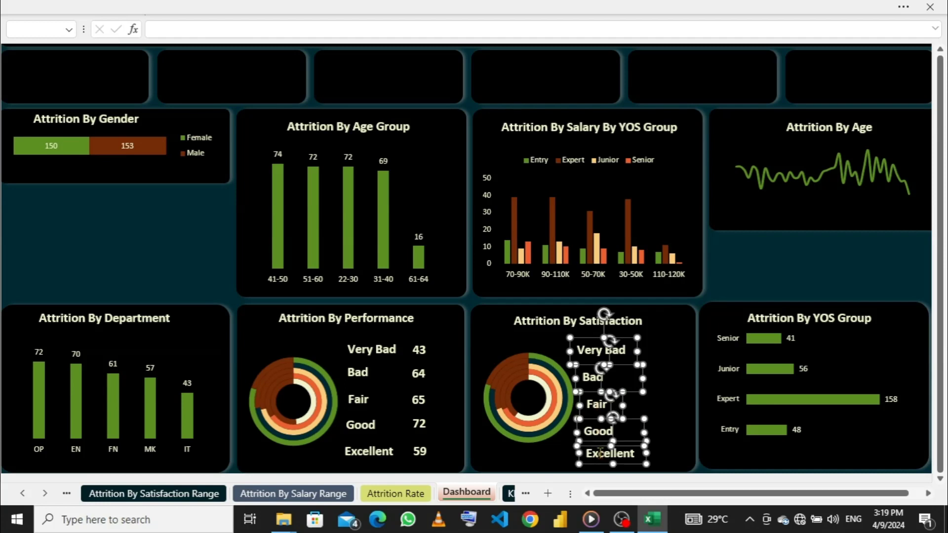
pyautogui.click(671, 8)
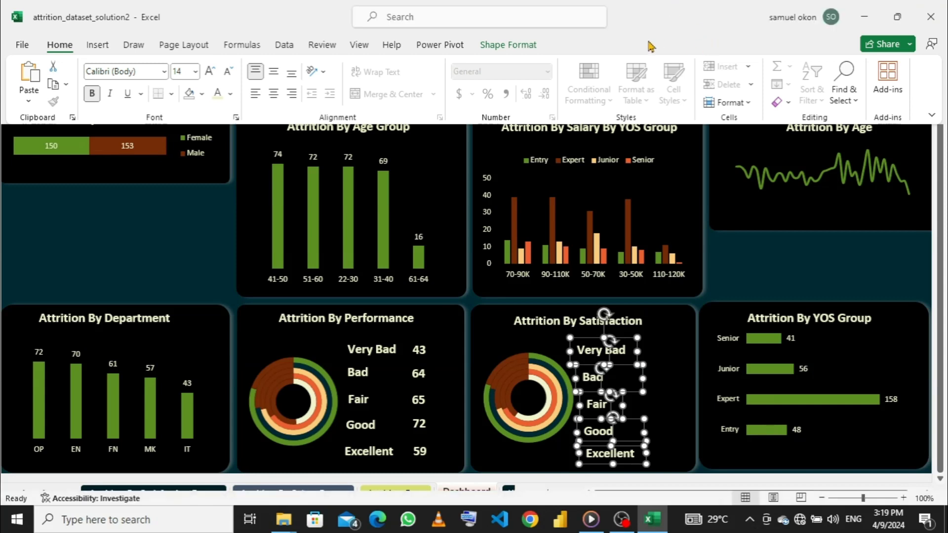
pyautogui.click(504, 45)
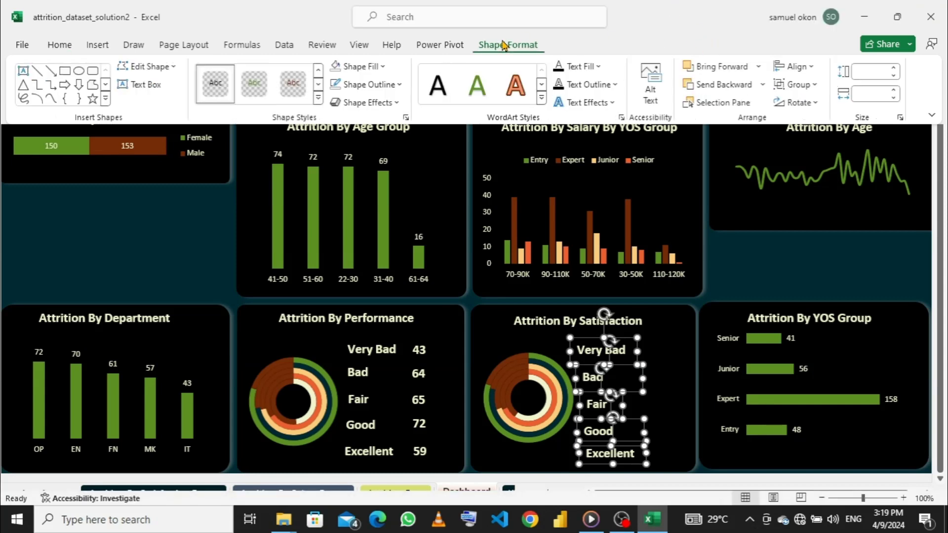
pyautogui.click(810, 67)
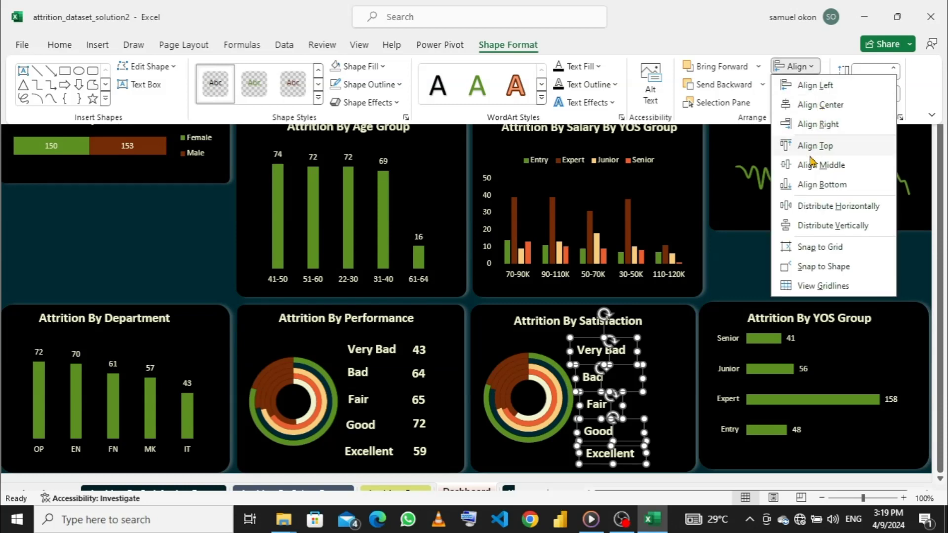
pyautogui.click(810, 86)
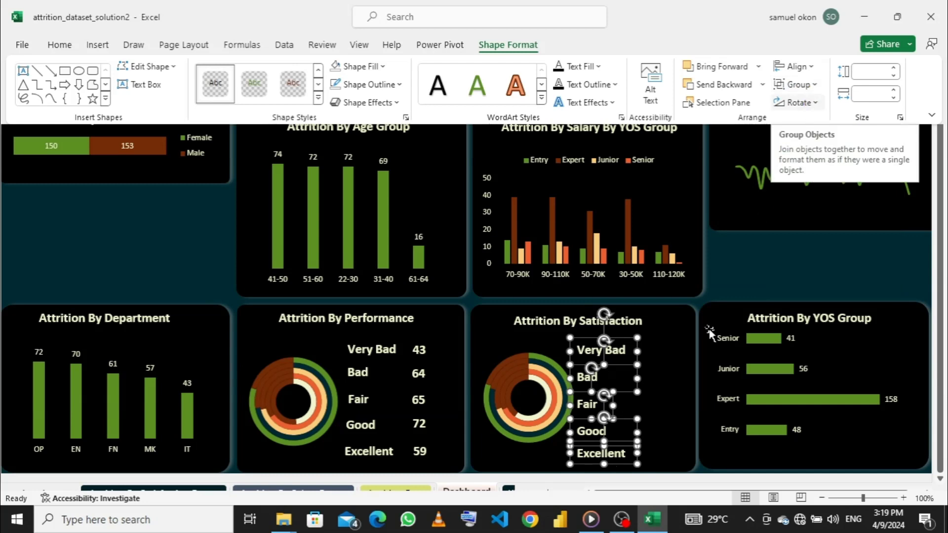
pyautogui.hotkey('ctrl', 'shift', 'F1')
pyautogui.click(652, 355)
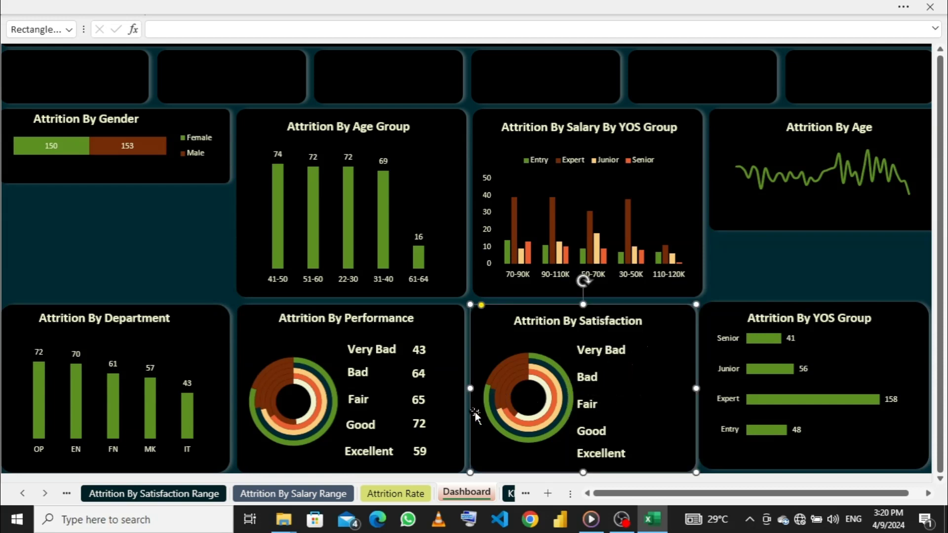
# - Duplicate the Very Bad and Bad counts from the performance card and place the copies beside the matching satisfaction labels
pyautogui.click(425, 351)
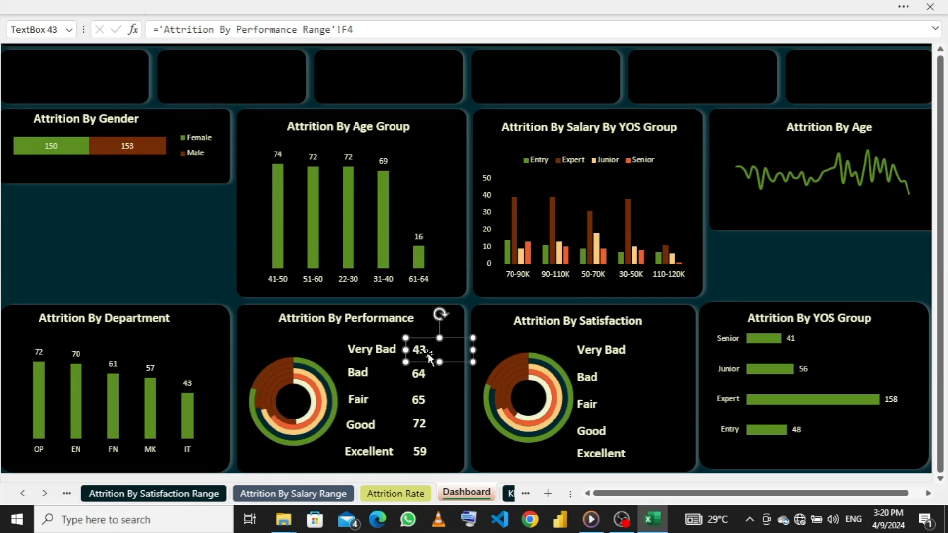
pyautogui.hotkey('ctrl', 'd')
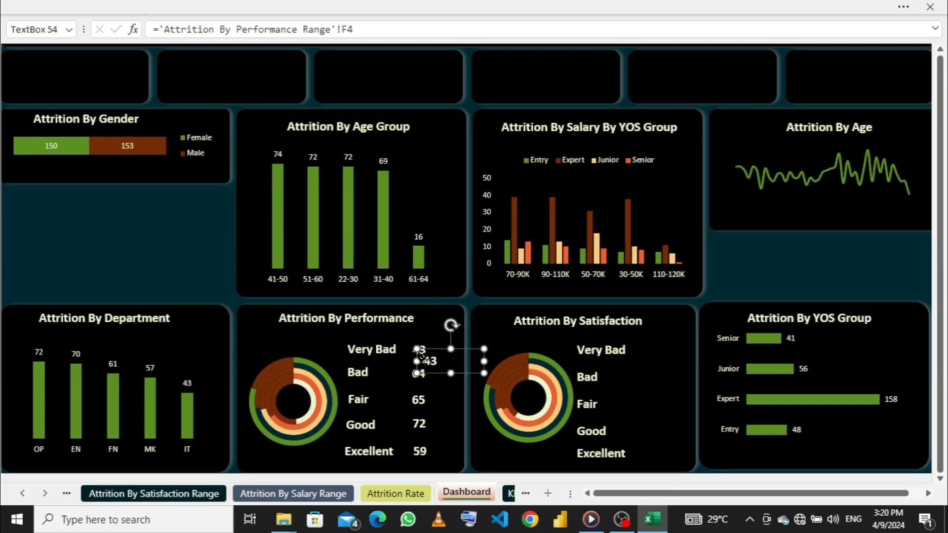
pyautogui.moveTo(422, 355); pyautogui.dragTo(645, 343)
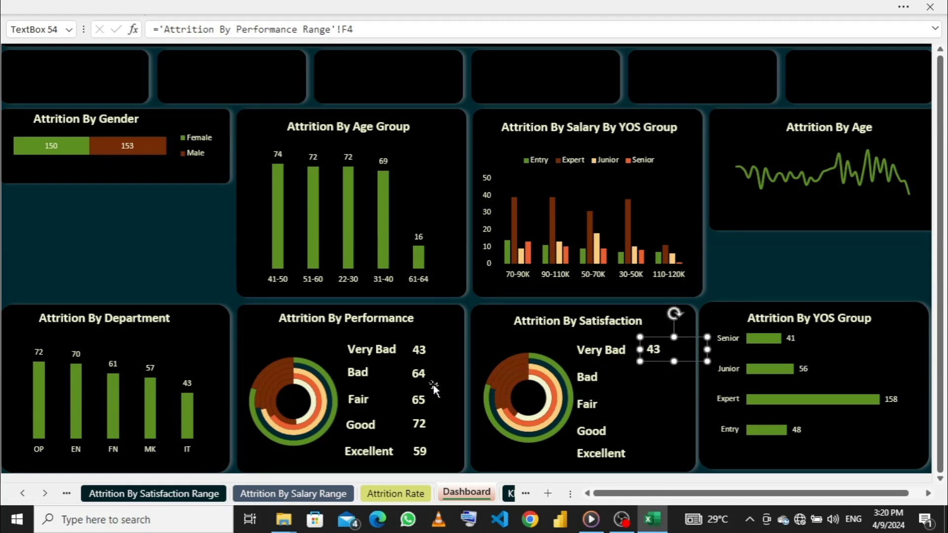
pyautogui.click(419, 372)
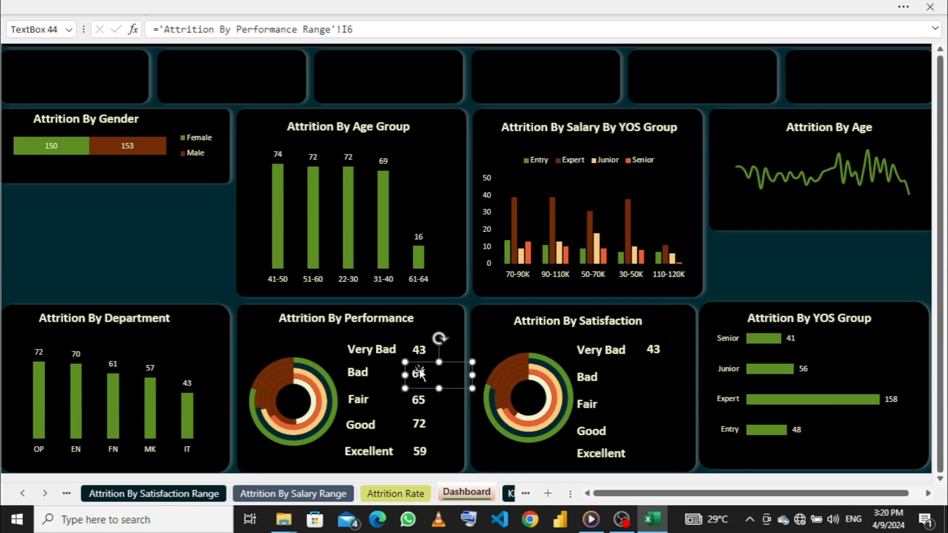
pyautogui.moveTo(420, 374); pyautogui.dragTo(641, 378)
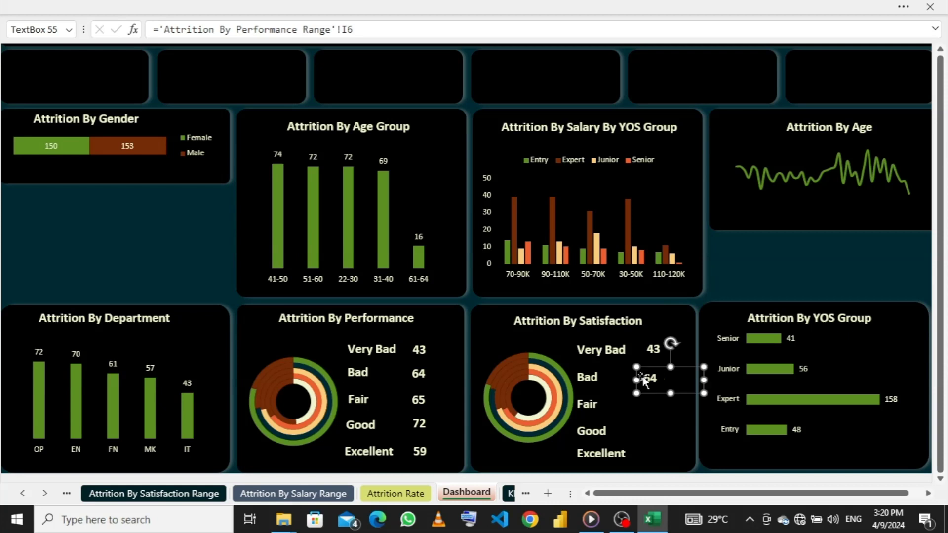
# - Duplicate the Fair and Good performance counts and place the copies beside the Fair and Good labels in the satisfaction card
pyautogui.click(418, 403)
pyautogui.moveTo(417, 405); pyautogui.dragTo(638, 400)
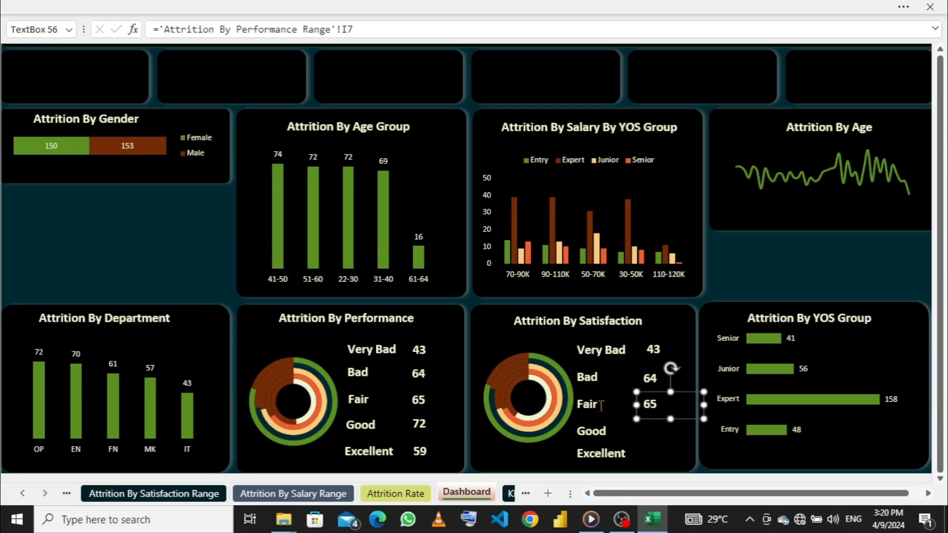
pyautogui.click(422, 424)
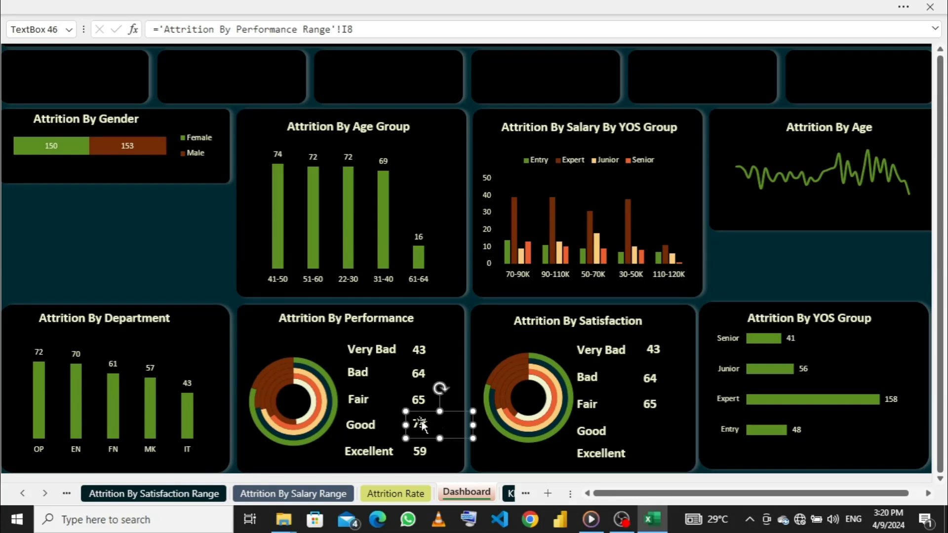
pyautogui.hotkey('ctrl', 'd')
pyautogui.moveTo(420, 434); pyautogui.dragTo(639, 426)
# - Duplicate the Excellent performance count and place the copy beside the Excellent label in the satisfaction card
pyautogui.click(423, 453)
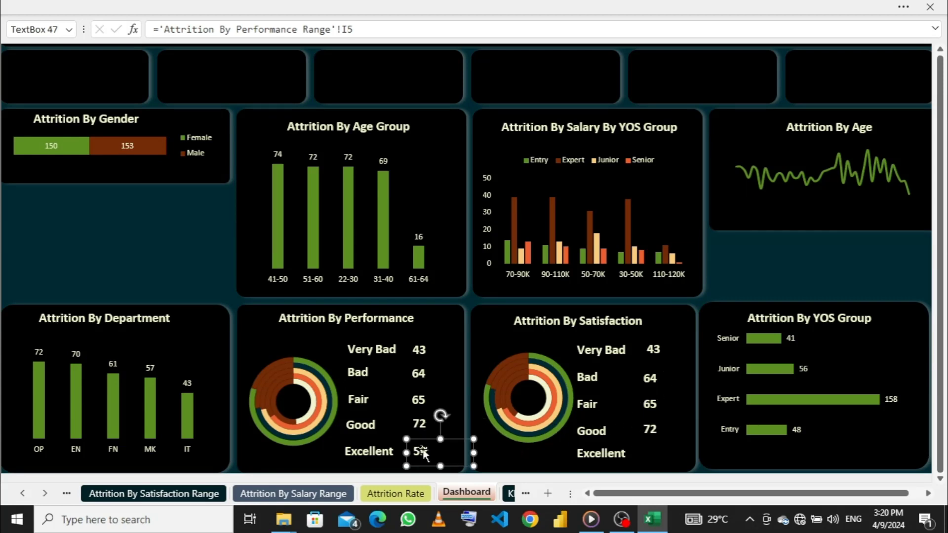
pyautogui.moveTo(423, 452); pyautogui.dragTo(641, 449)
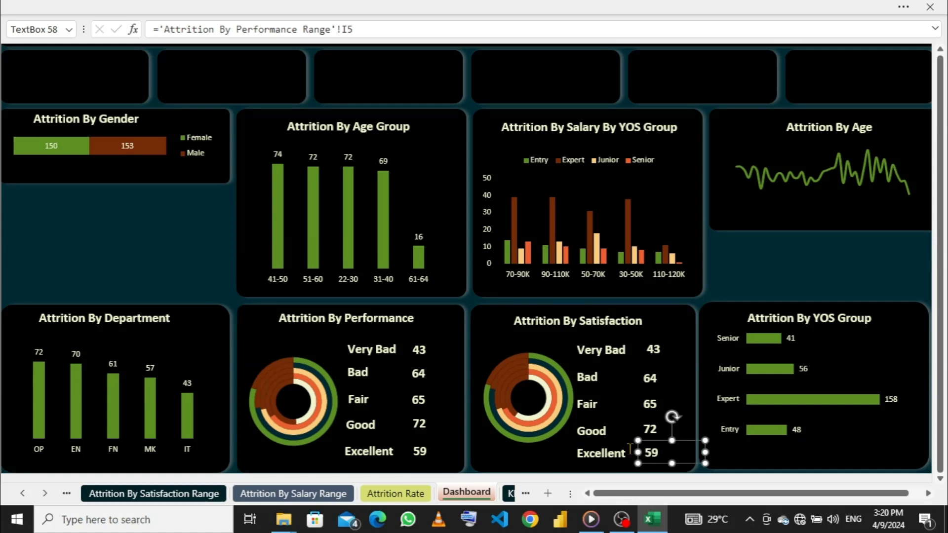
pyautogui.click(419, 449)
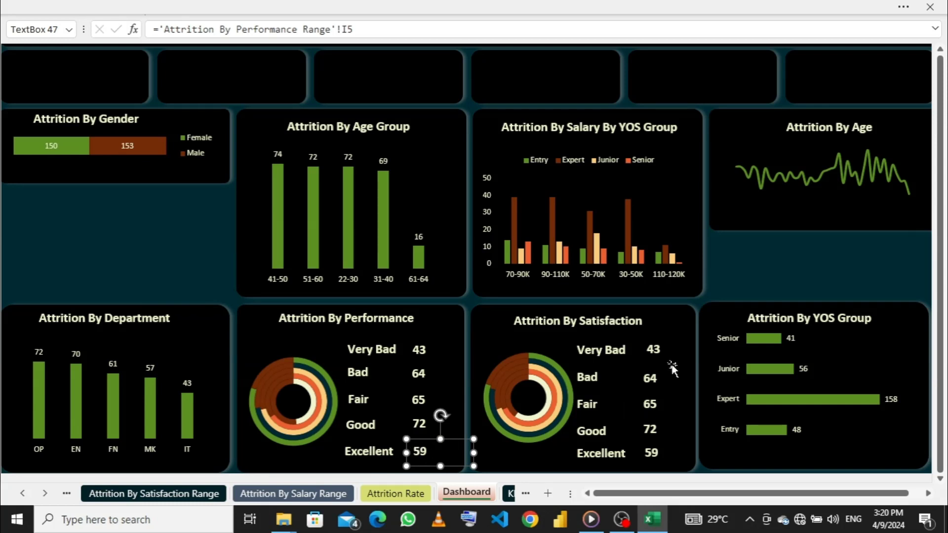
# - Nudge the Bad count in the satisfaction card slightly right and up, in line with the Very Bad count above it
pyautogui.click(659, 354)
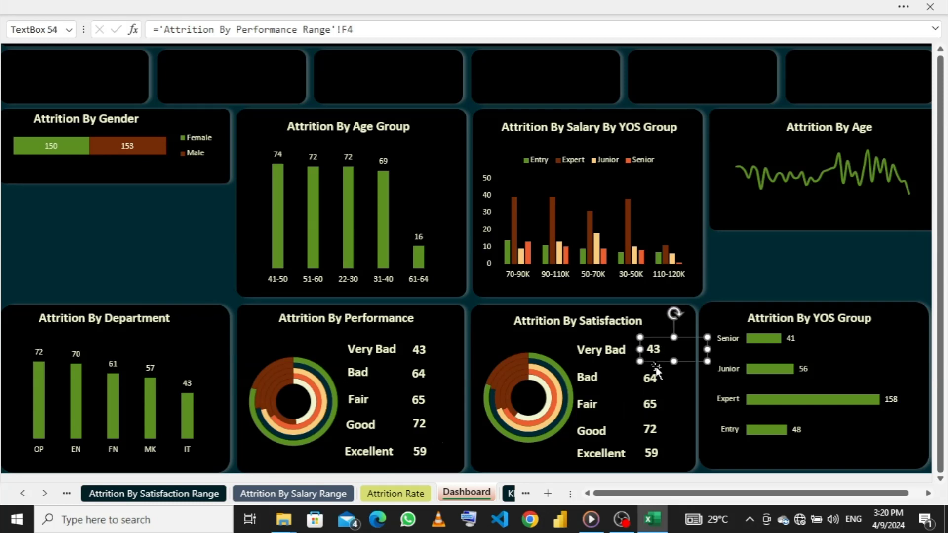
pyautogui.click(649, 377)
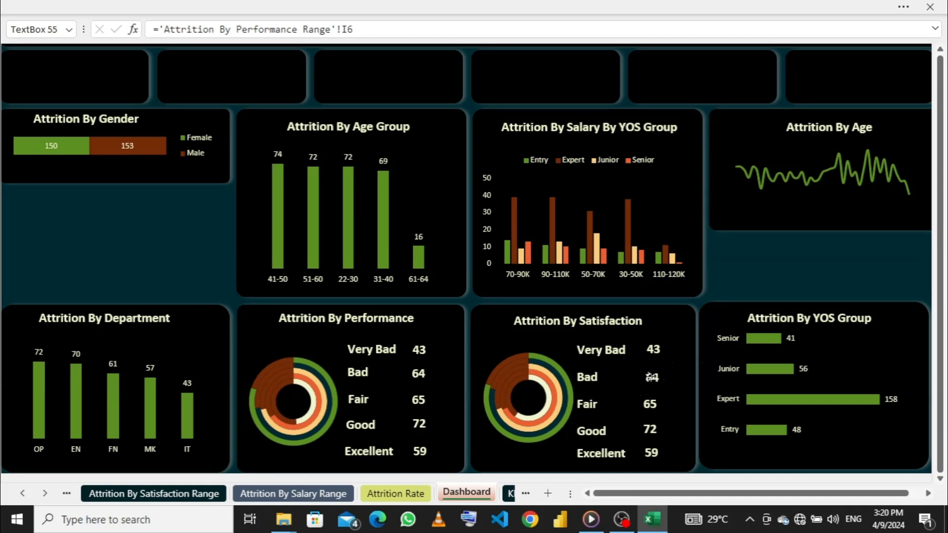
pyautogui.moveTo(651, 378); pyautogui.dragTo(654, 380)
# - Select all five counts in the satisfaction card and align both their left and right edges
pyautogui.click(649, 406)
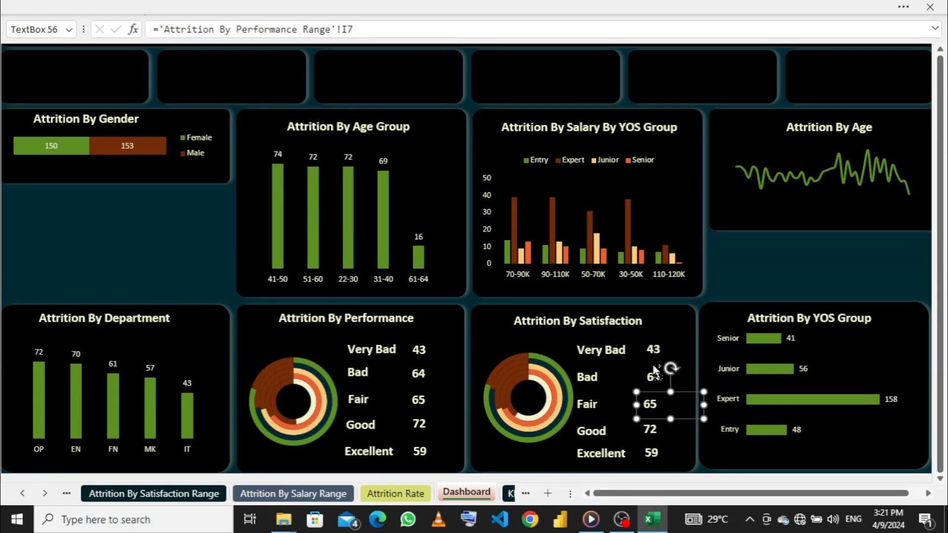
pyautogui.keyDown('ctrl'); pyautogui.click(652, 351); pyautogui.keyUp('ctrl')
pyautogui.keyDown('ctrl'); pyautogui.click(649, 379); pyautogui.keyUp('ctrl')
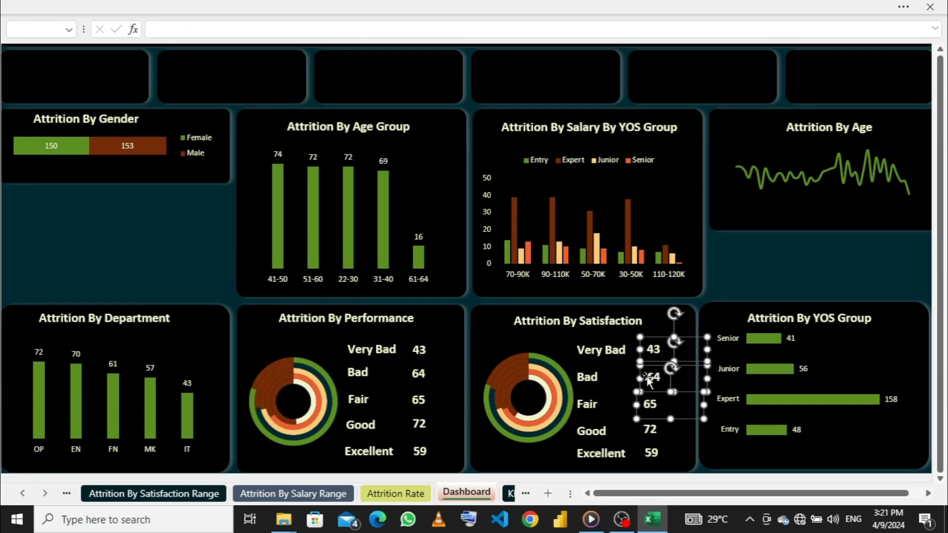
pyautogui.keyDown('ctrl'); pyautogui.click(650, 430); pyautogui.keyUp('ctrl')
pyautogui.keyDown('ctrl'); pyautogui.click(652, 453); pyautogui.keyUp('ctrl')
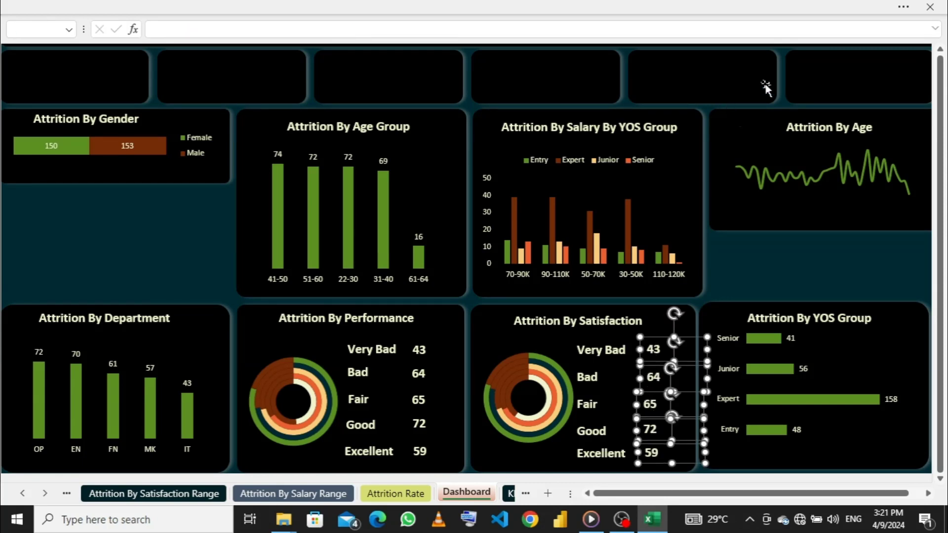
pyautogui.click(765, 7)
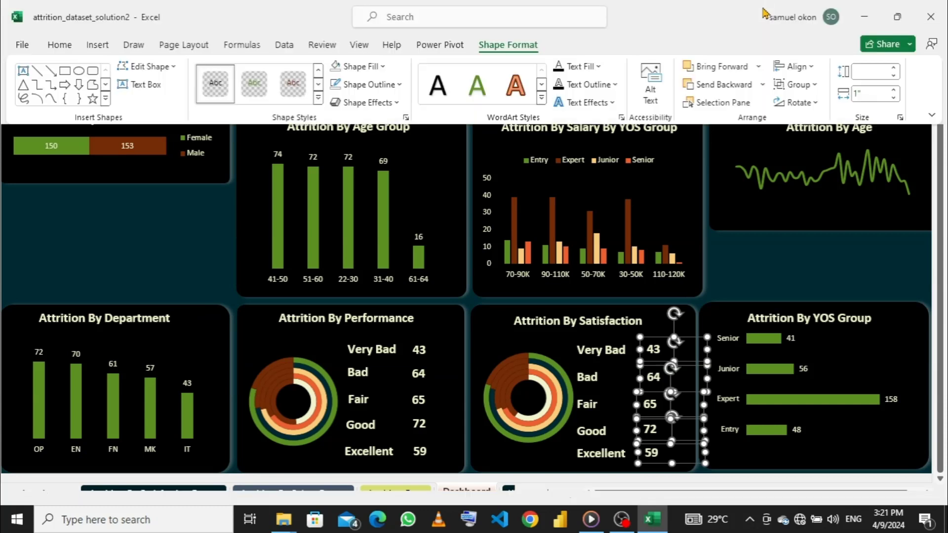
pyautogui.click(812, 69)
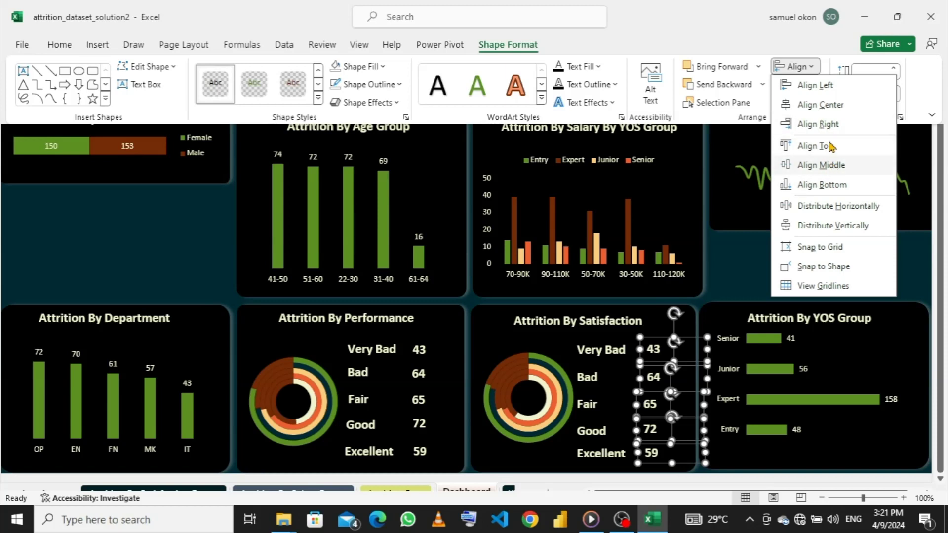
pyautogui.click(818, 86)
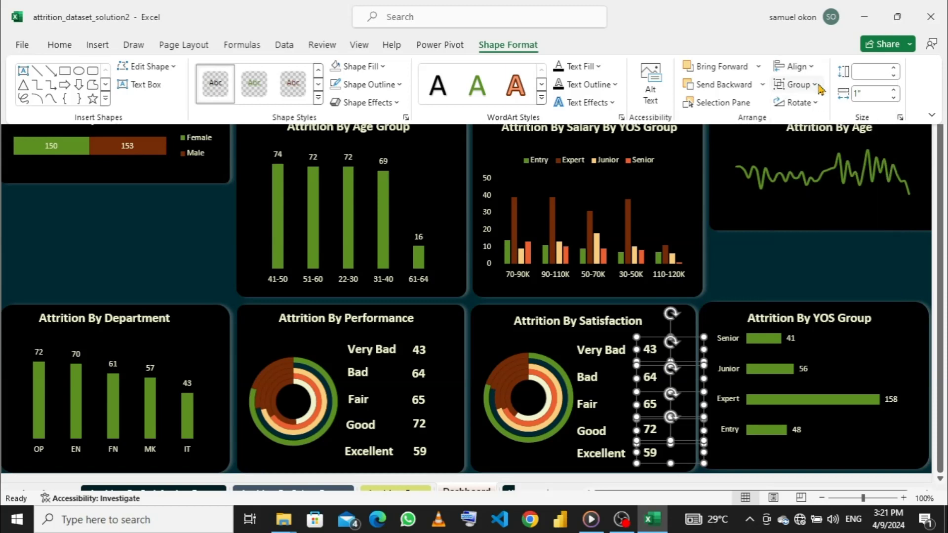
pyautogui.click(795, 66)
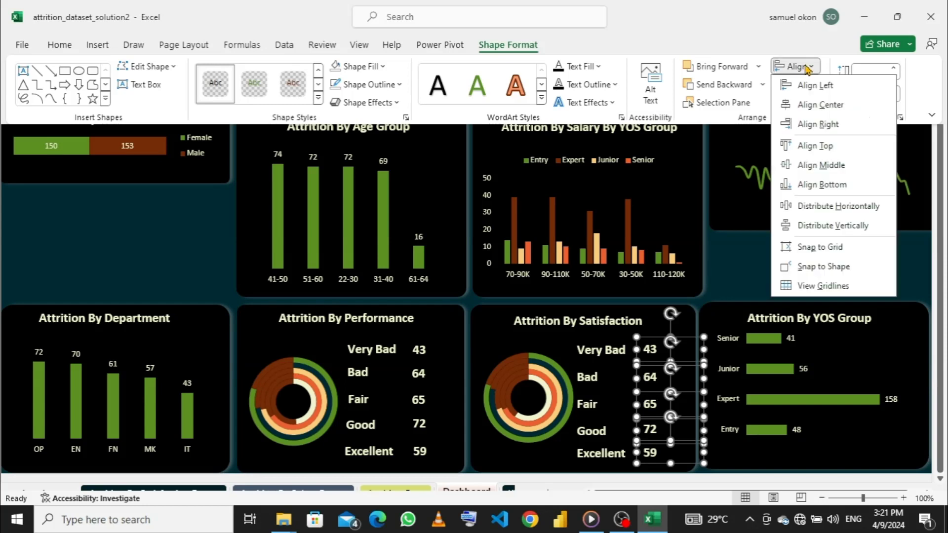
pyautogui.click(820, 124)
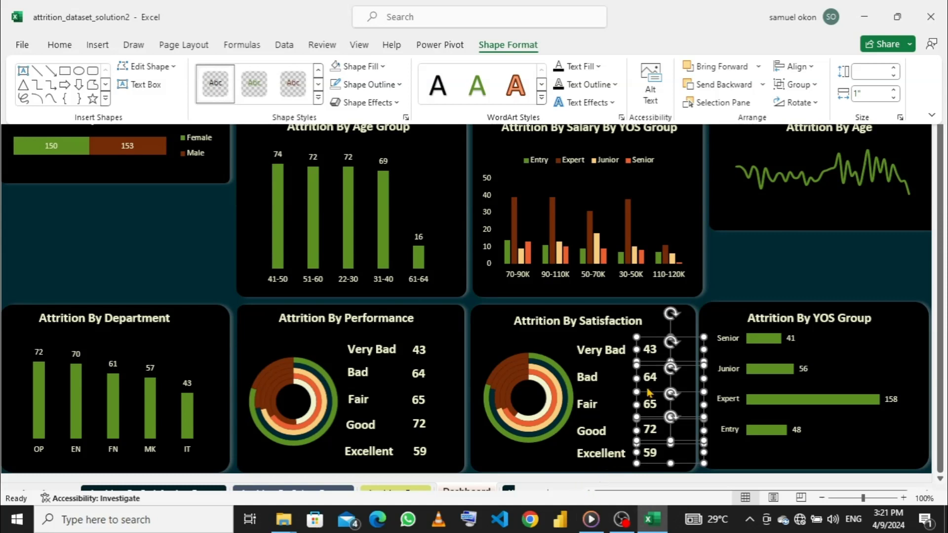
pyautogui.click(656, 323)
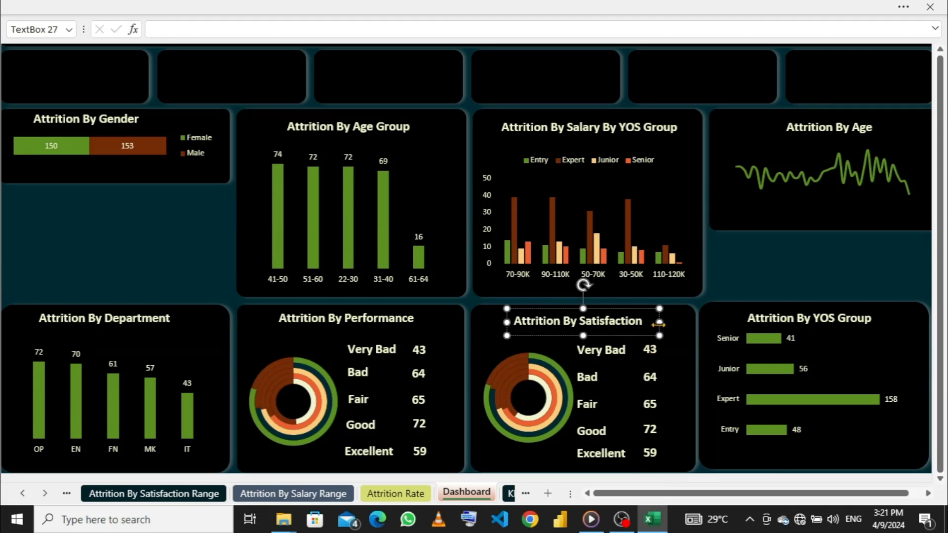
# - On the Attrition By Satisfaction Range sheet, enter =IFERROR(,0) in I4 and fill it down through I8
pyautogui.click(650, 349)
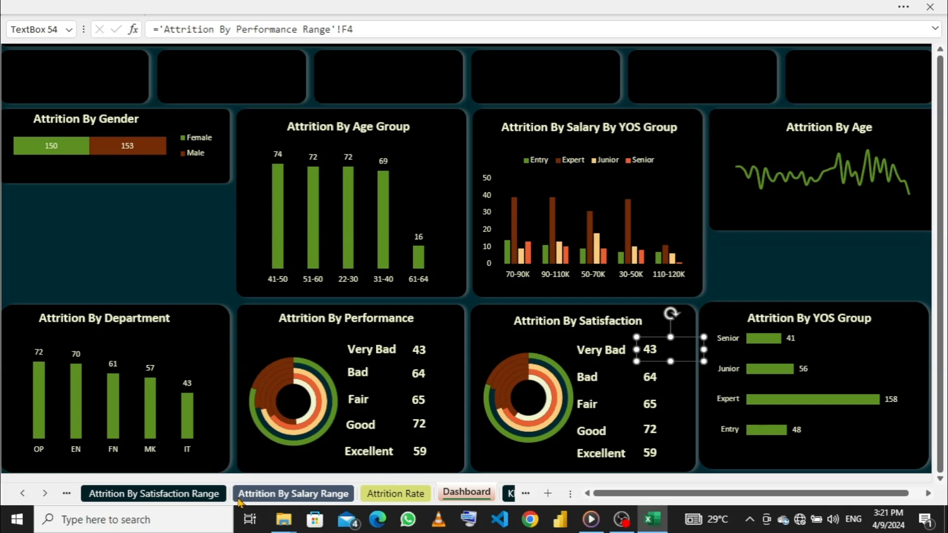
pyautogui.click(190, 494)
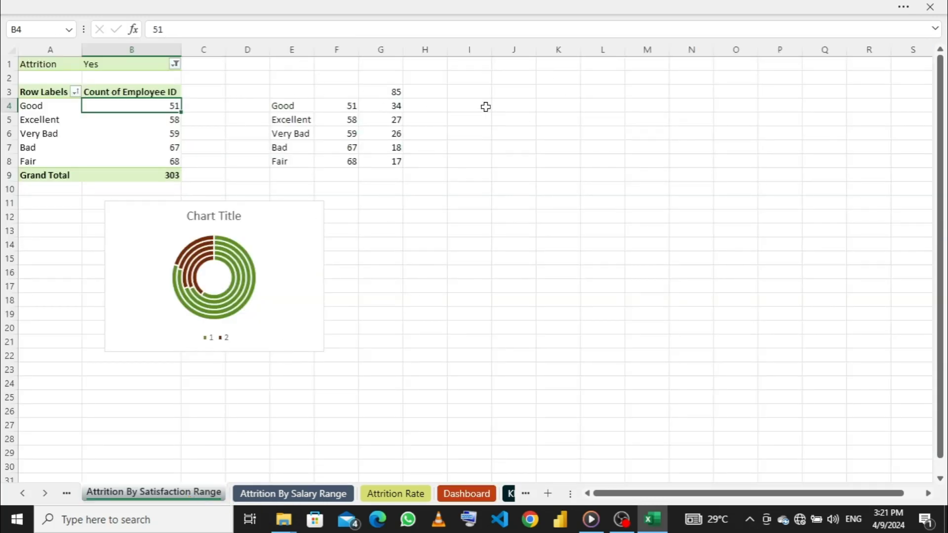
pyautogui.click(470, 104)
pyautogui.write('=')
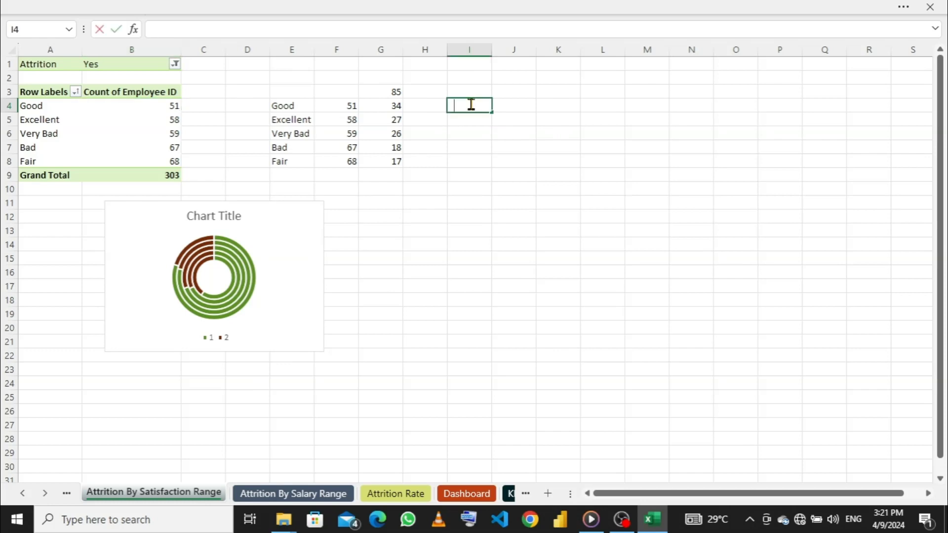
pyautogui.write('if')
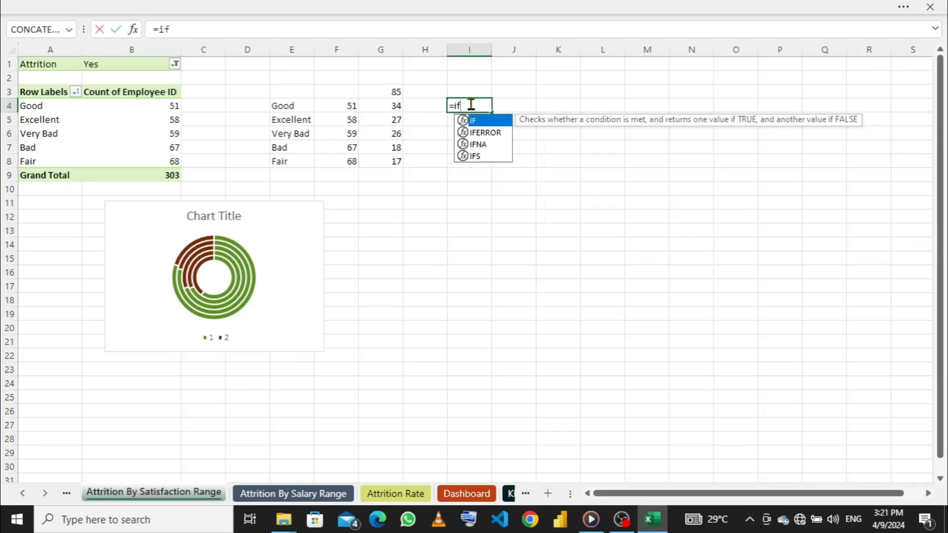
pyautogui.press('Down')
pyautogui.press('Tab')
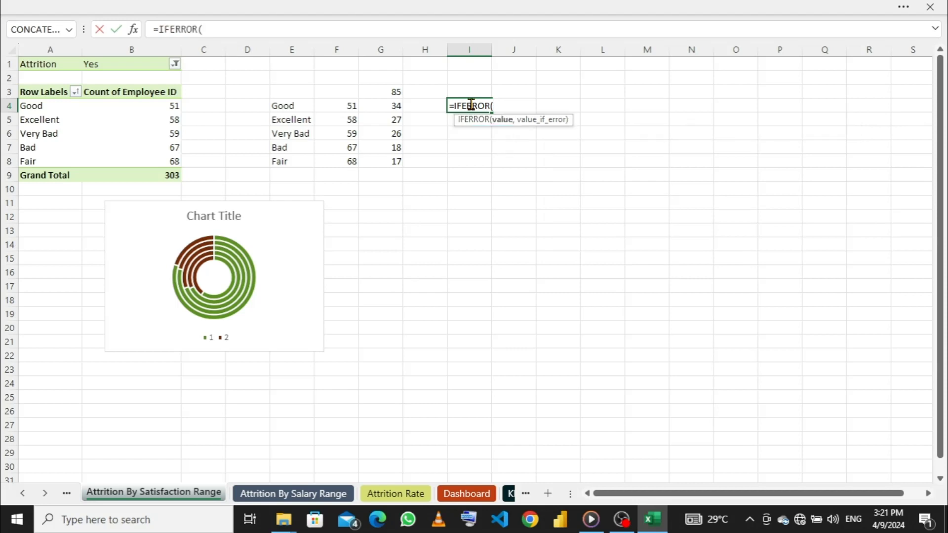
pyautogui.write(',o')
pyautogui.press('BackSpace')
pyautogui.write('0')
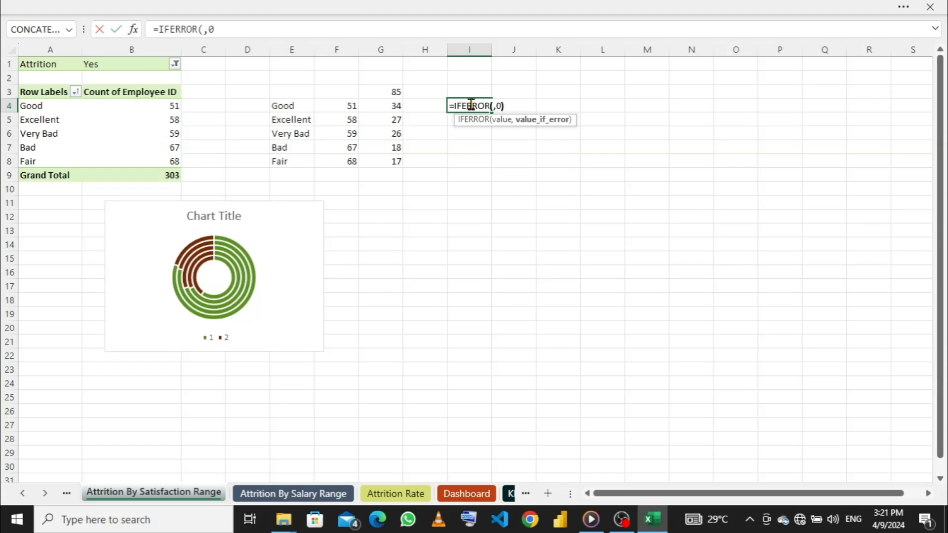
pyautogui.write(')')
pyautogui.press('Return')
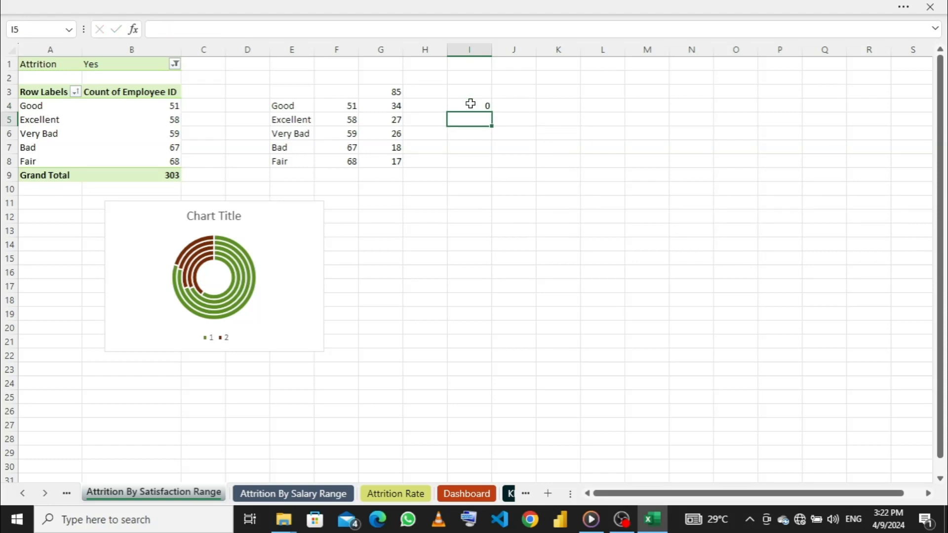
pyautogui.click(470, 104)
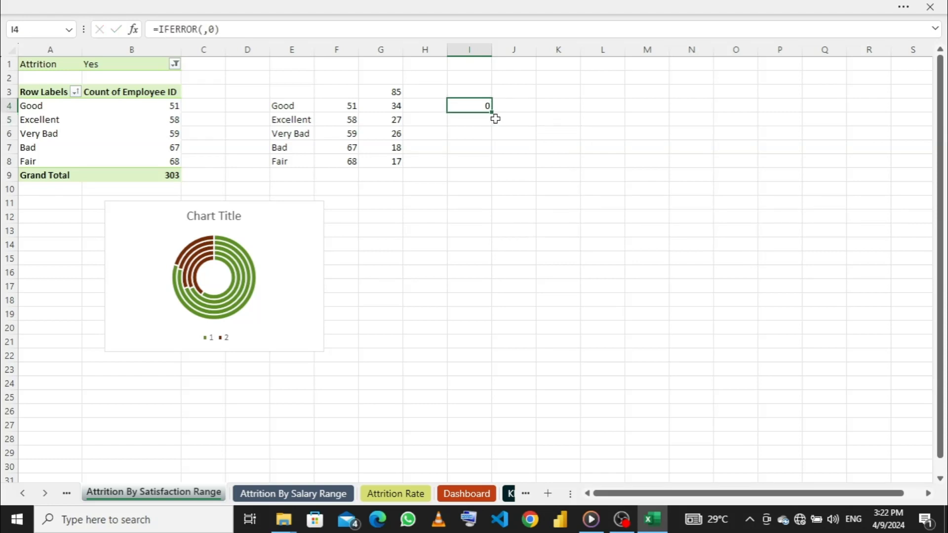
pyautogui.moveTo(494, 112); pyautogui.dragTo(496, 169)
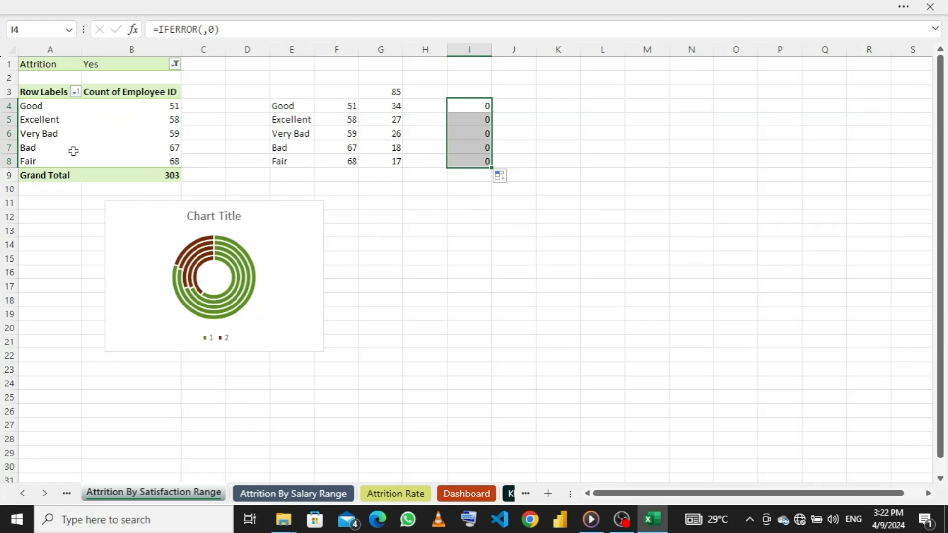
# - Insert the pivot table's Good and Excellent counts as the IFERROR values in I4 and I5
pyautogui.moveTo(104, 149)
pyautogui.click(203, 29)
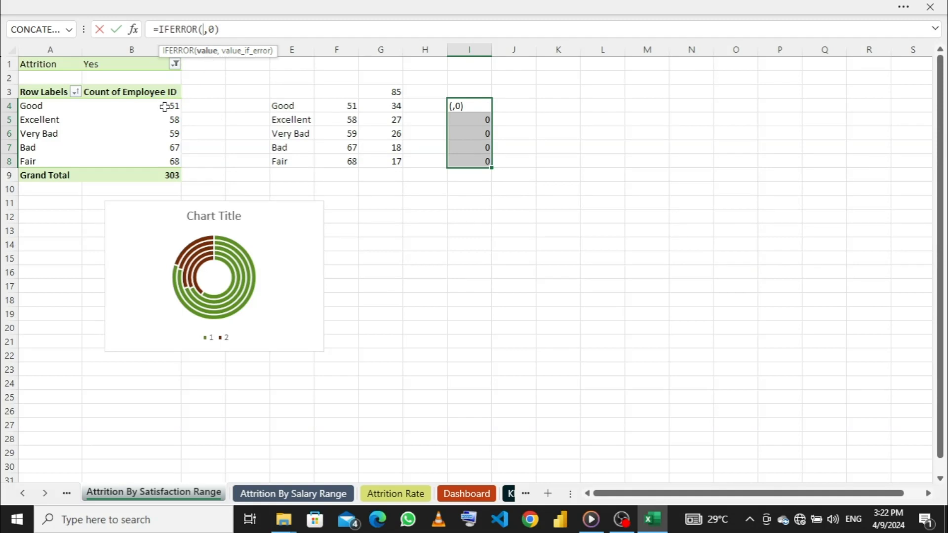
pyautogui.click(165, 106)
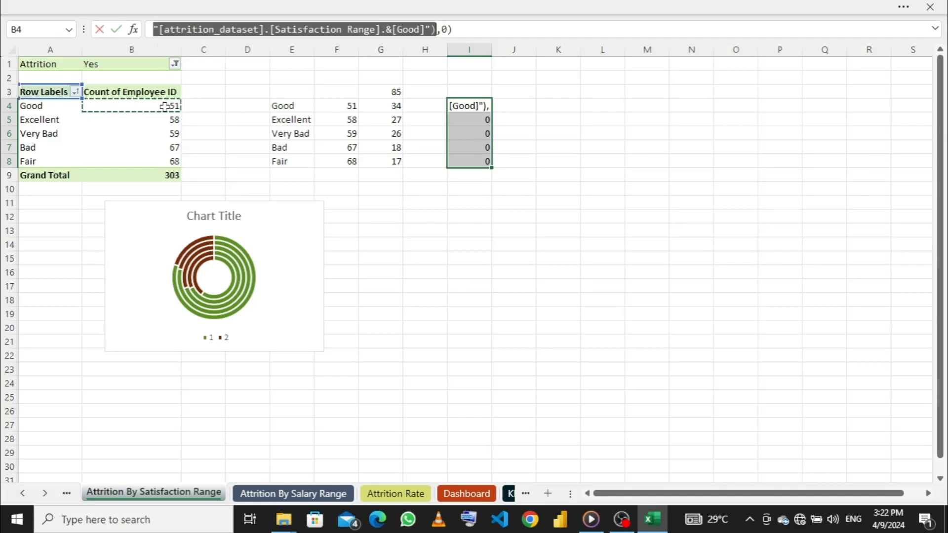
pyautogui.press('Return')
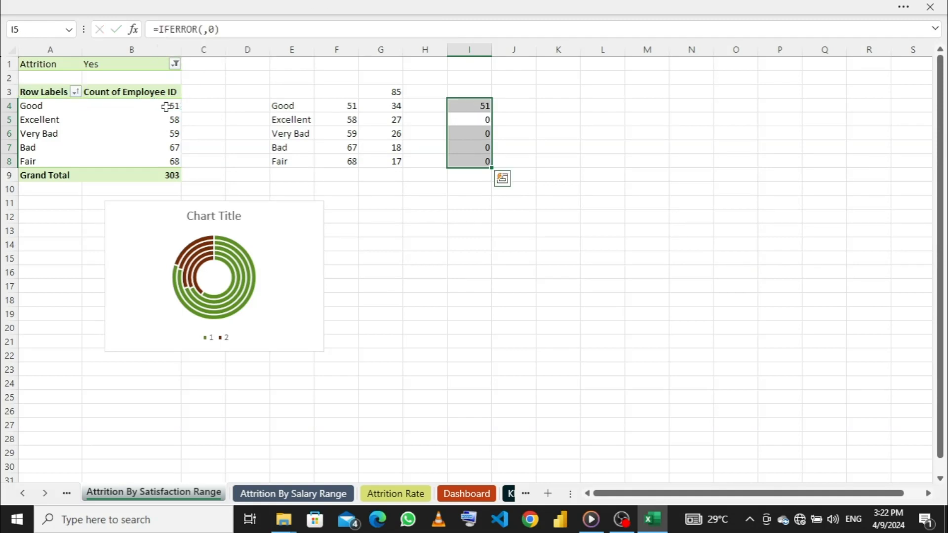
pyautogui.click(199, 29)
pyautogui.click(170, 120)
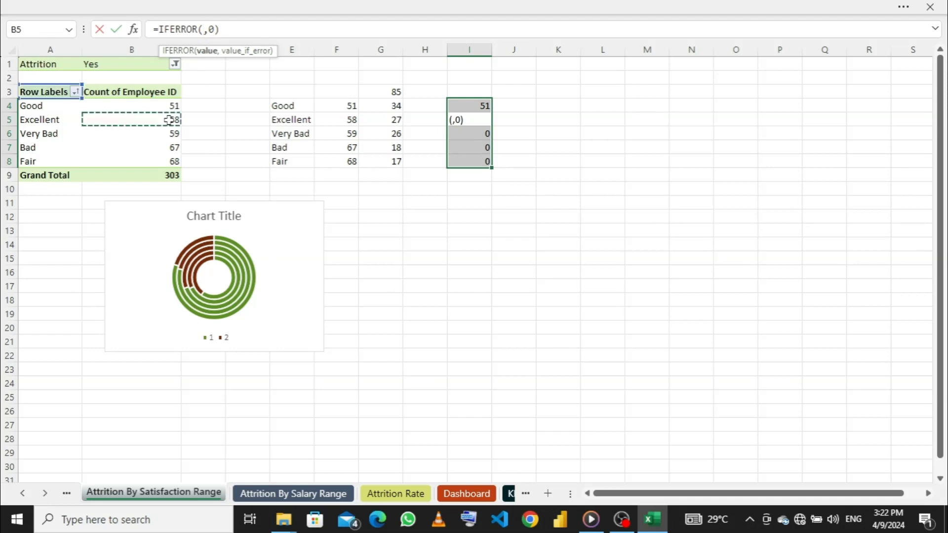
pyautogui.press('Return')
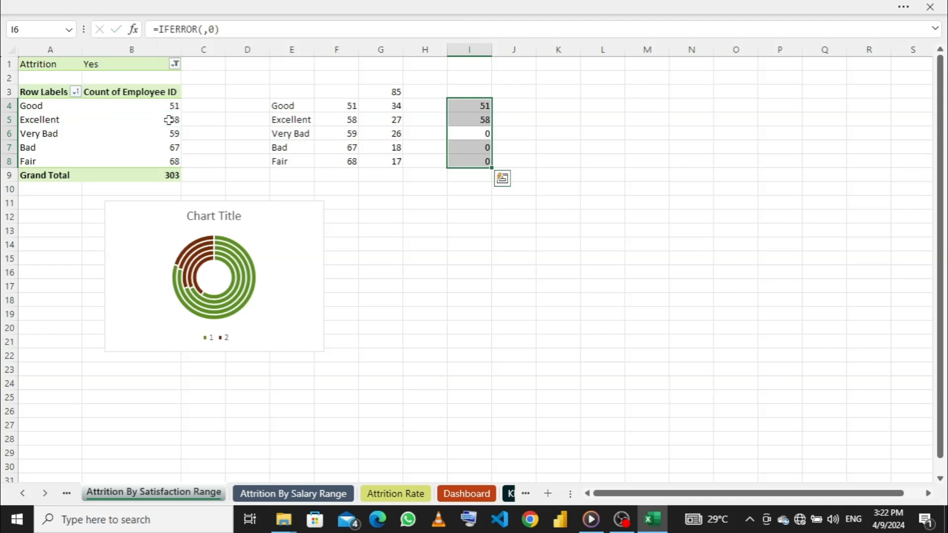
# - Insert the pivot table's Very Bad, Bad and Fair counts as the IFERROR values in I6, I7 and I8
pyautogui.click(203, 29)
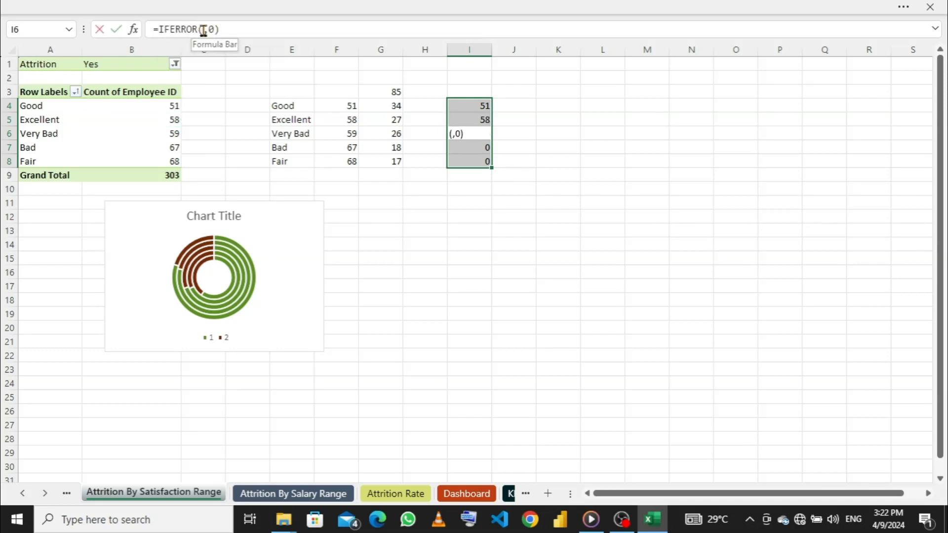
pyautogui.click(169, 133)
pyautogui.press('Return')
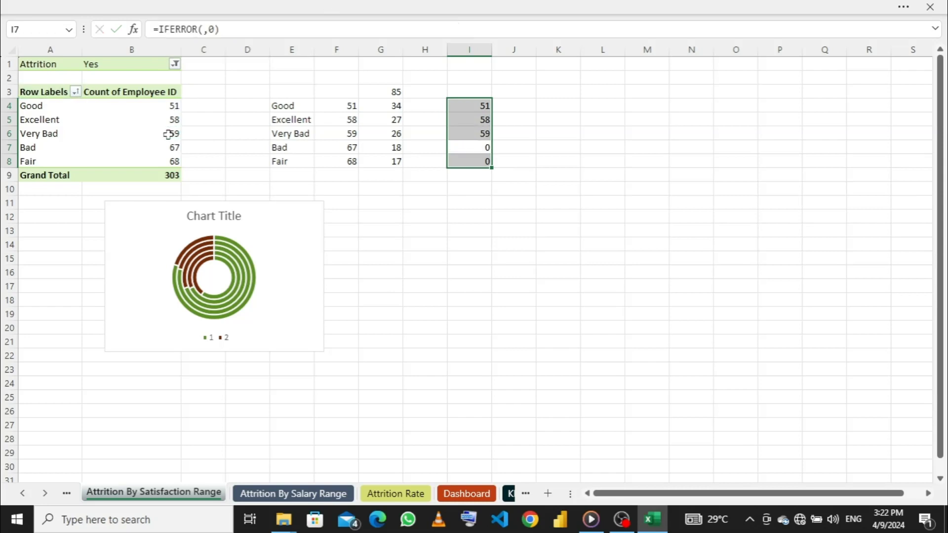
pyautogui.click(204, 29)
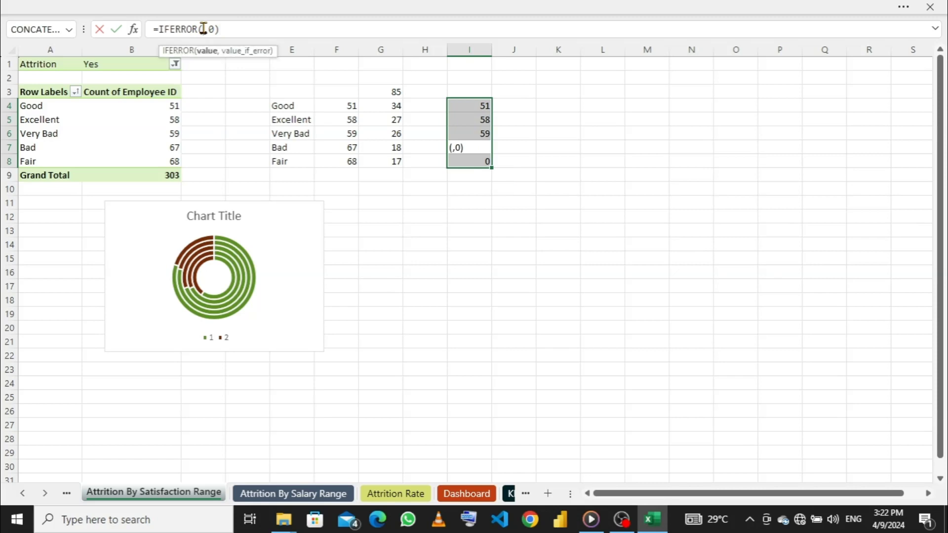
pyautogui.click(172, 147)
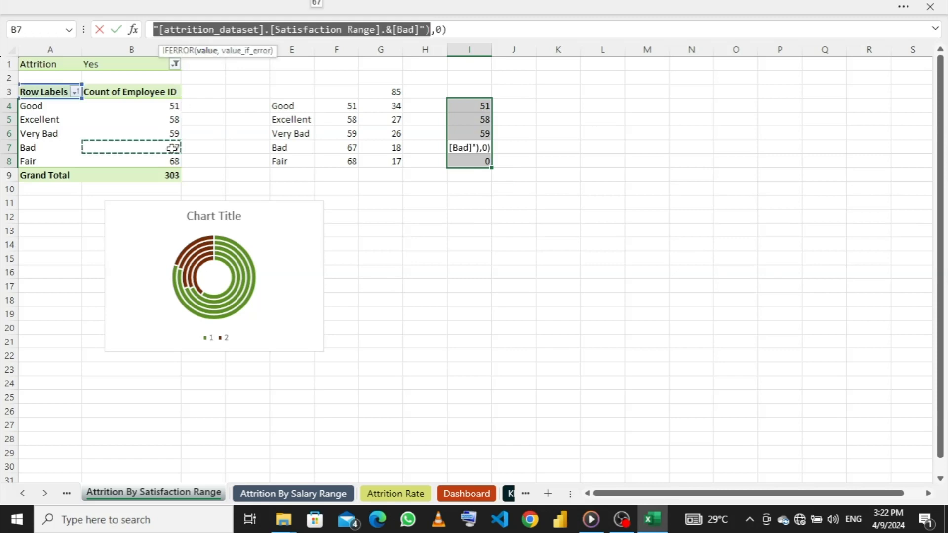
pyautogui.press('Return')
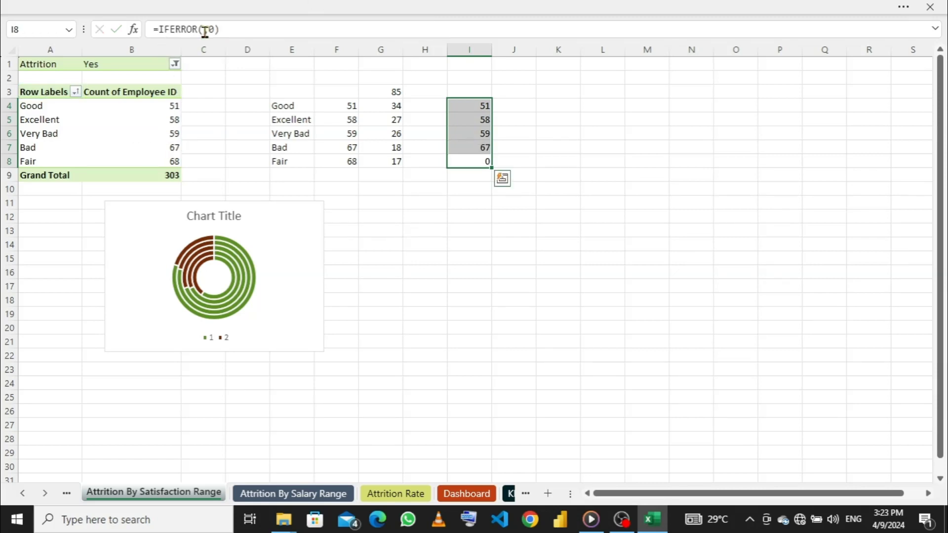
pyautogui.click(203, 29)
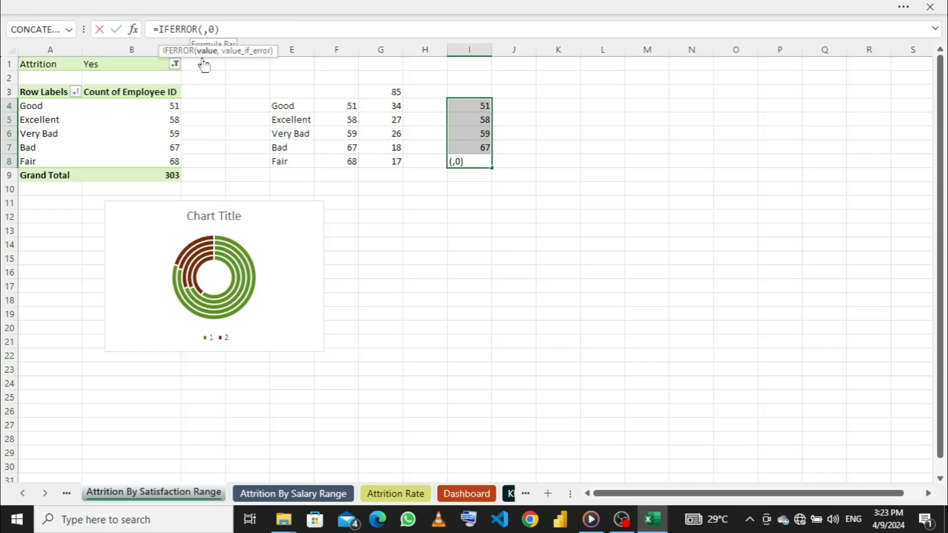
pyautogui.click(168, 162)
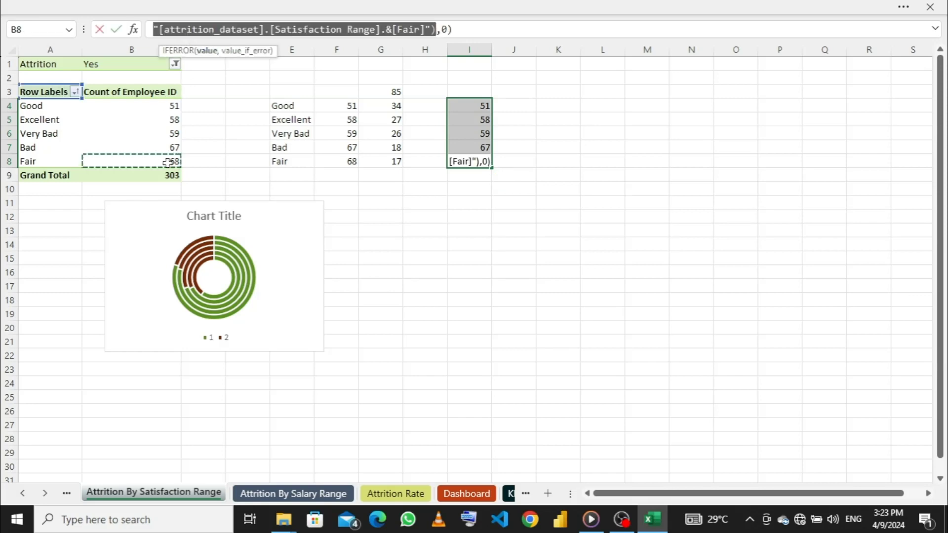
pyautogui.press('Return')
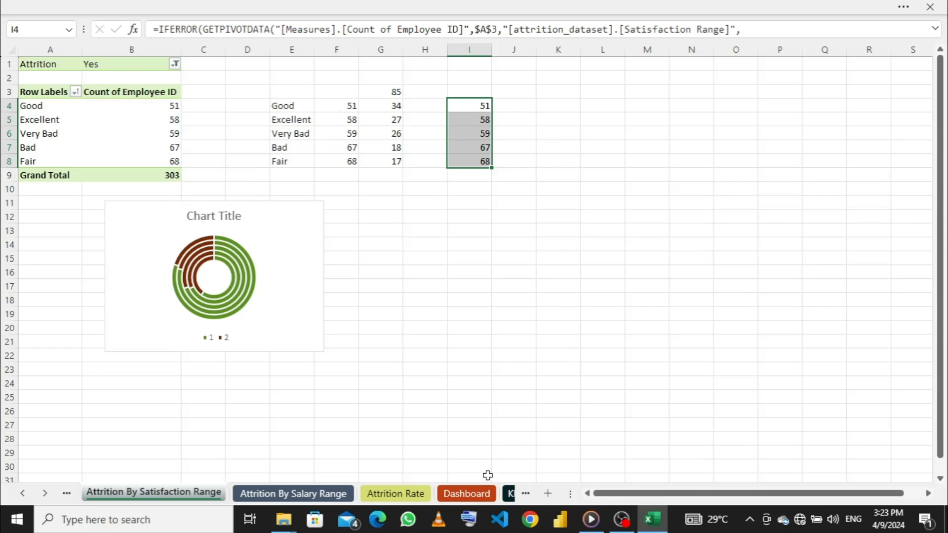
# - Link the Very Bad count in the dashboard's satisfaction card to cell I4 of the Attrition By Satisfaction Range sheet
pyautogui.click(471, 494)
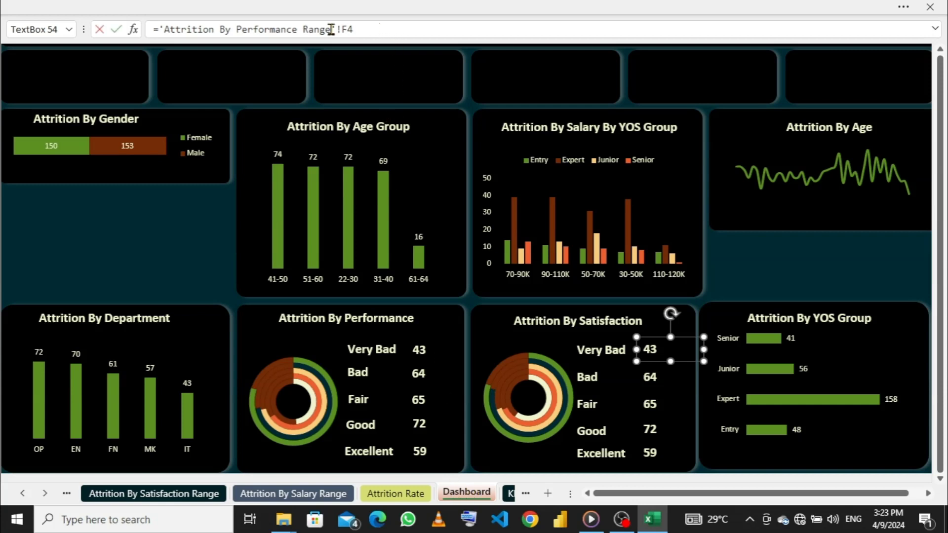
pyautogui.moveTo(353, 30); pyautogui.dragTo(160, 30)
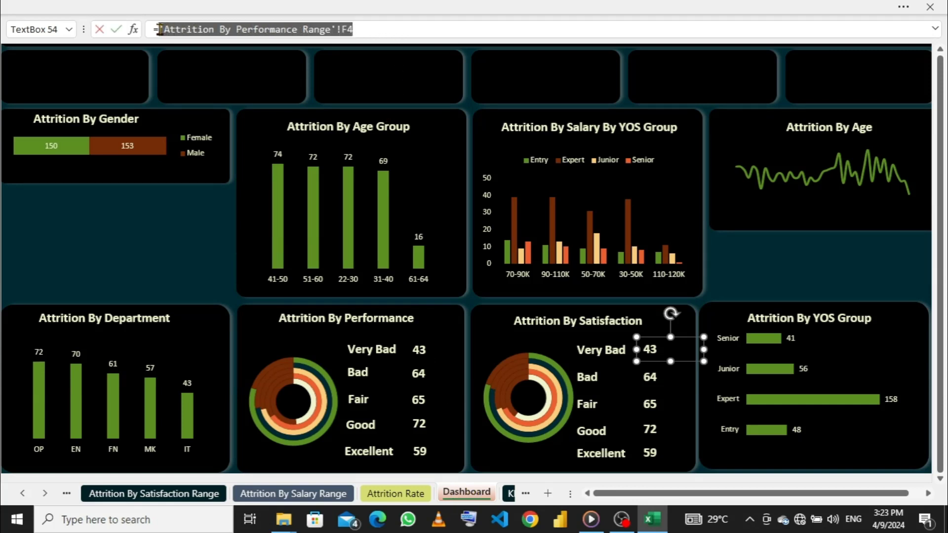
pyautogui.press('BackSpace')
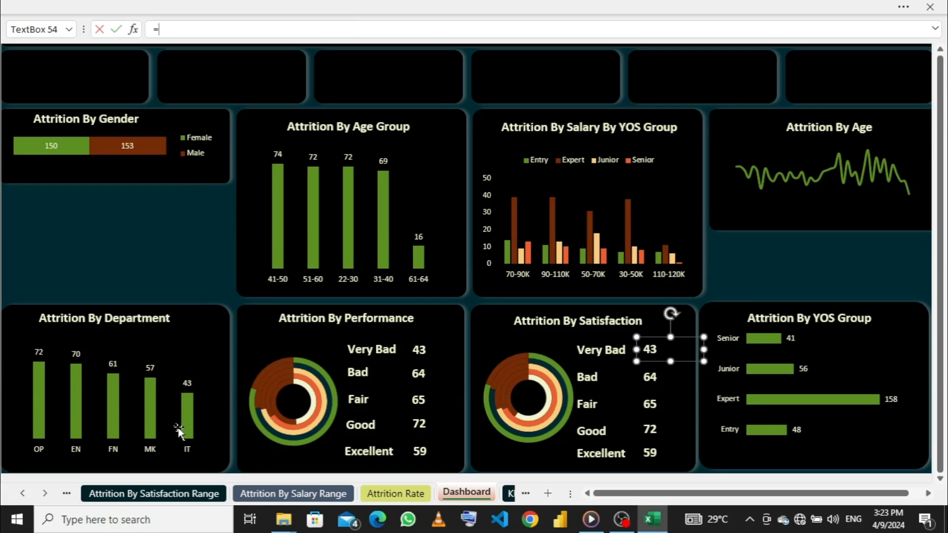
pyautogui.click(167, 494)
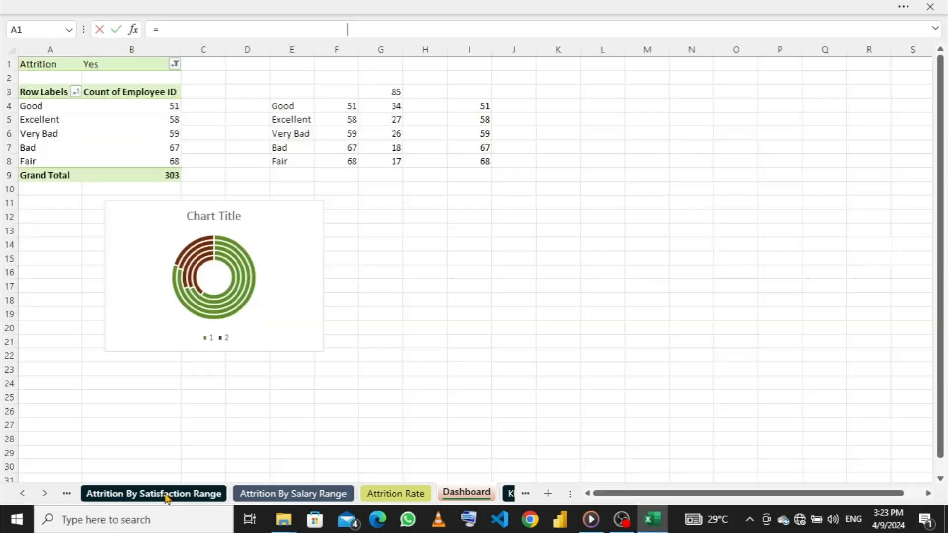
pyautogui.click(468, 107)
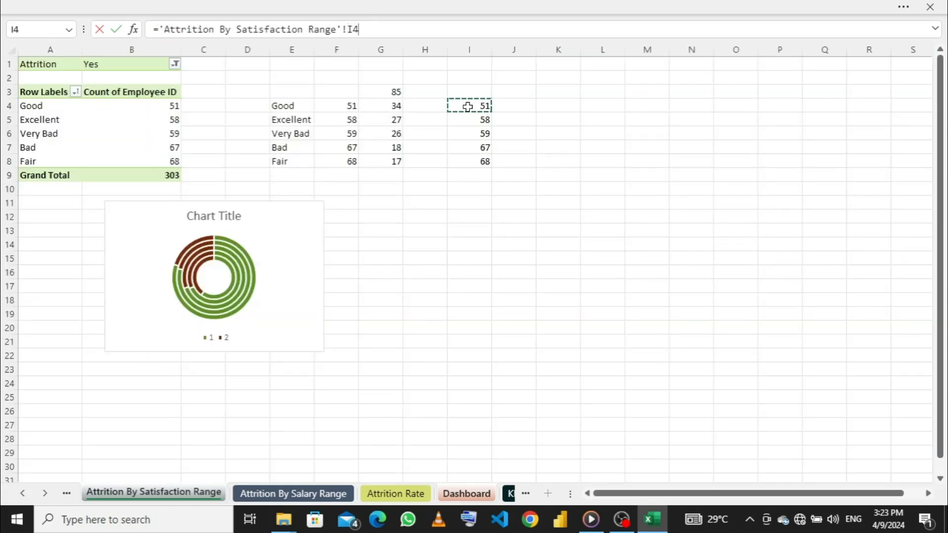
pyautogui.press('Return')
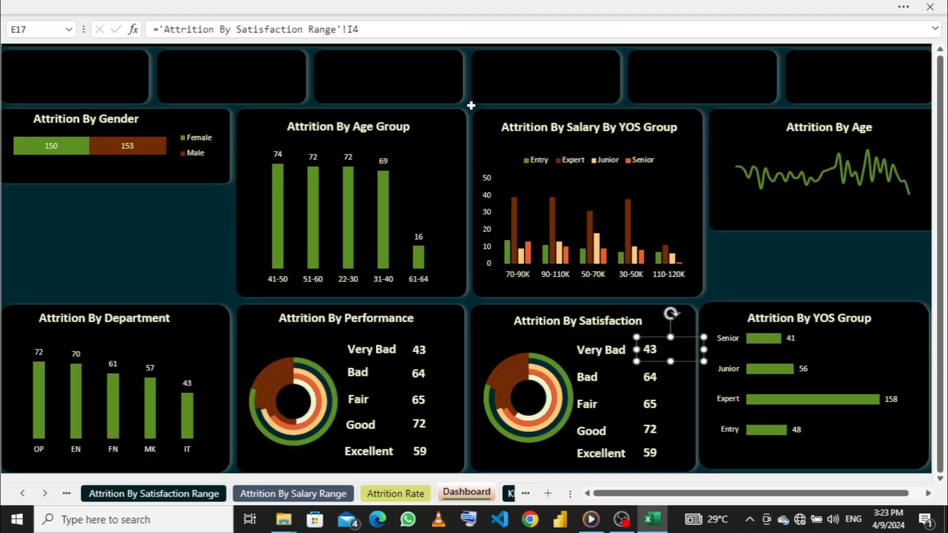
pyautogui.click(650, 377)
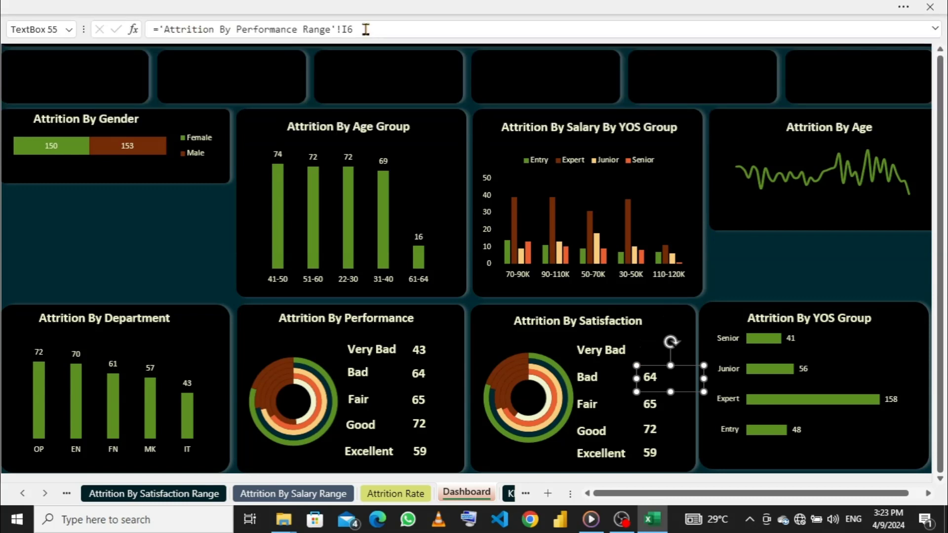
pyautogui.moveTo(354, 29); pyautogui.dragTo(163, 30)
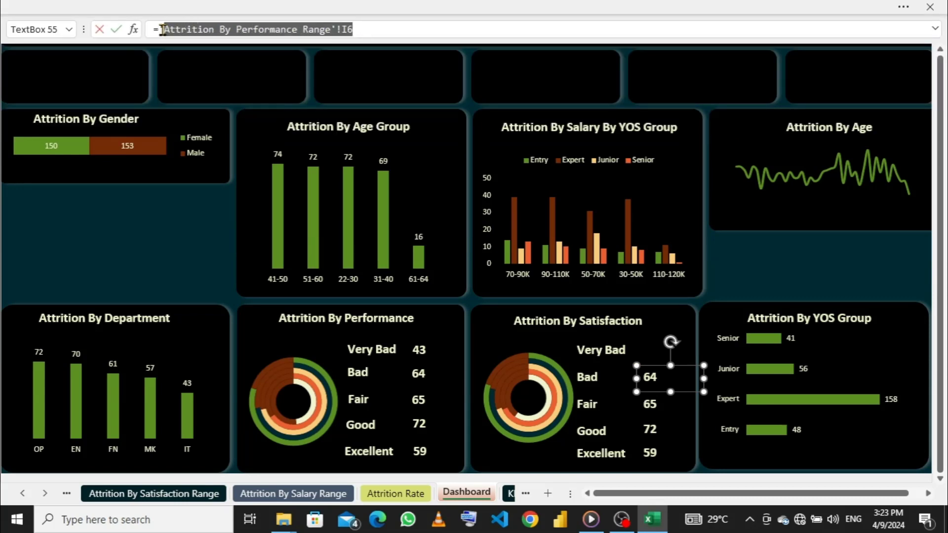
pyautogui.press('BackSpace')
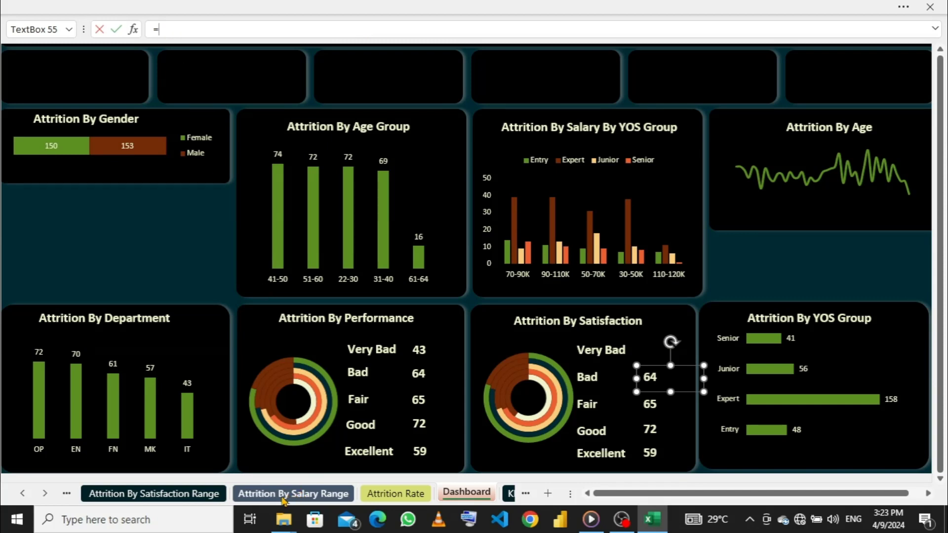
pyautogui.click(194, 494)
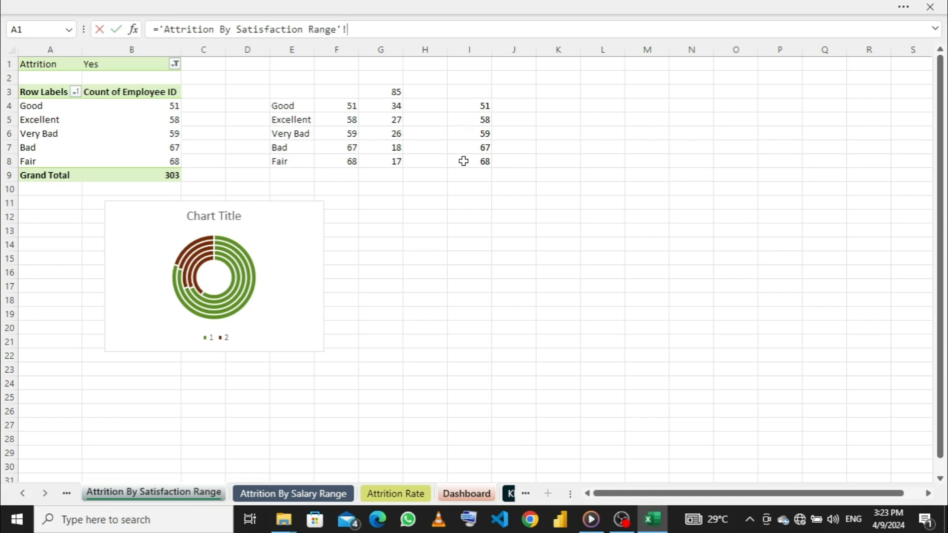
pyautogui.click(477, 496)
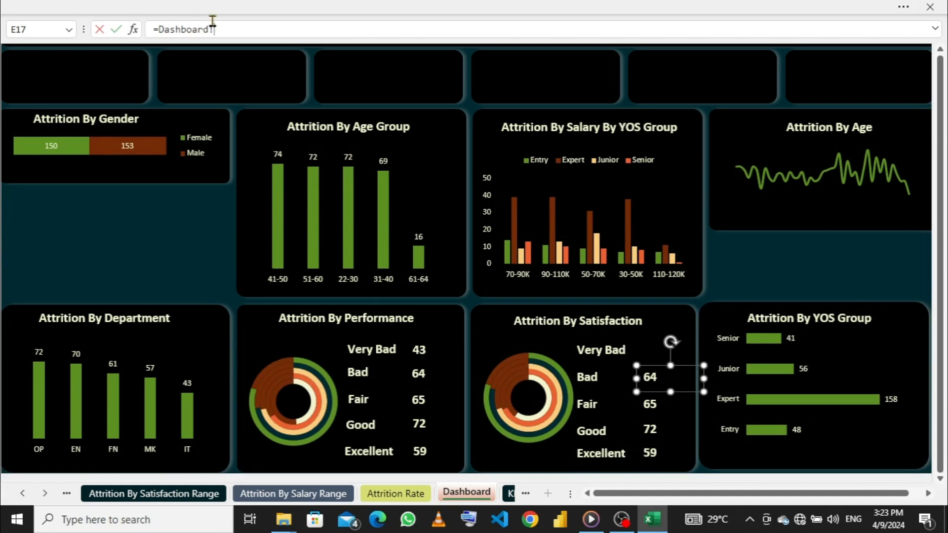
pyautogui.moveTo(208, 29); pyautogui.dragTo(148, 29)
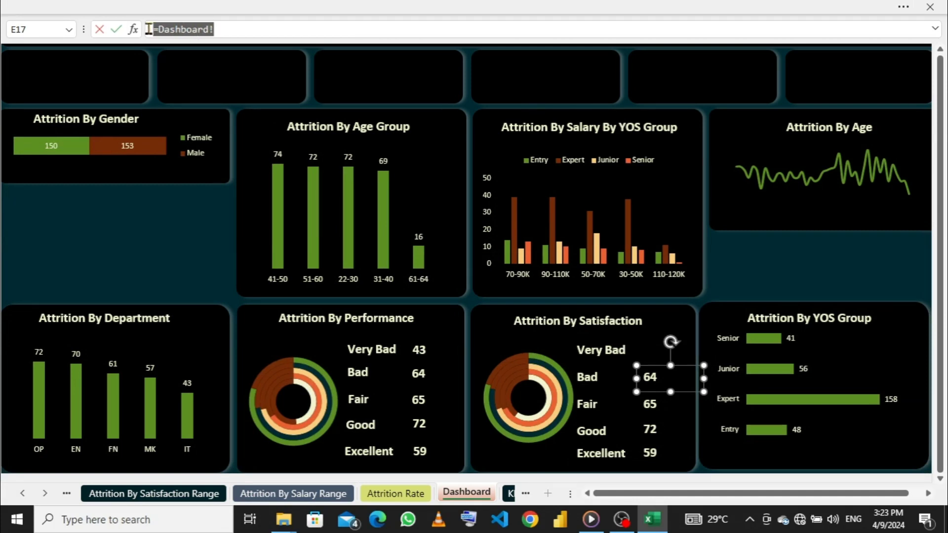
pyautogui.press('BackSpace')
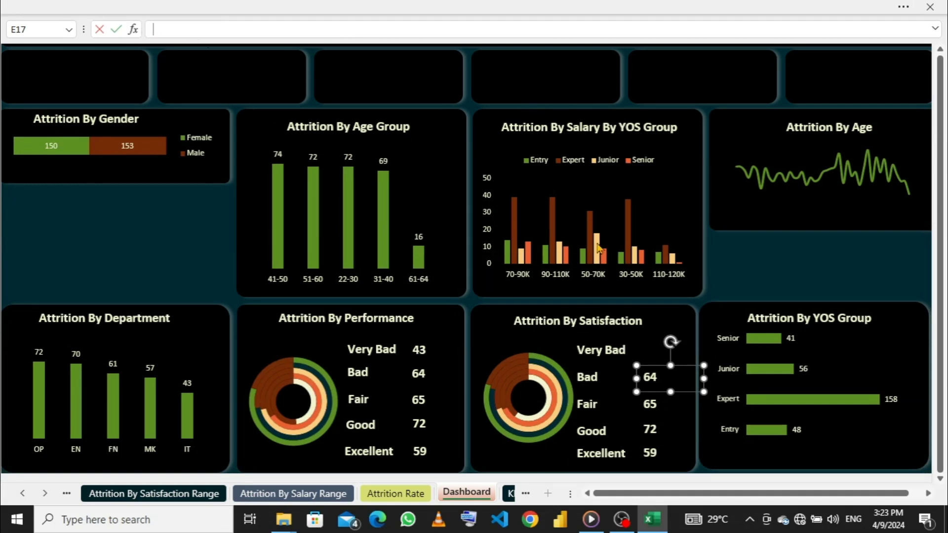
# - Relink the Very Bad count in the dashboard's satisfaction card to cell I6 of the Attrition By Satisfaction Range sheet
pyautogui.click(650, 351)
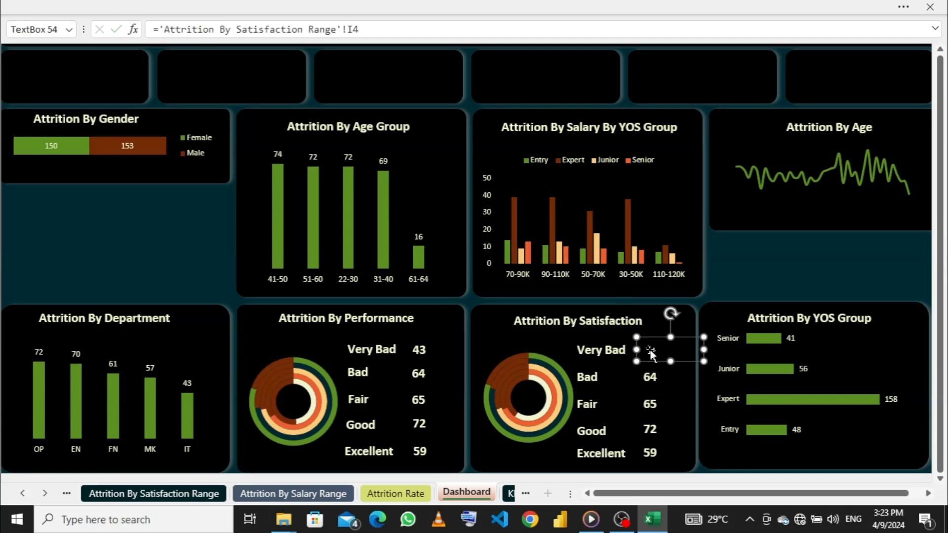
pyautogui.moveTo(354, 29); pyautogui.dragTo(157, 19)
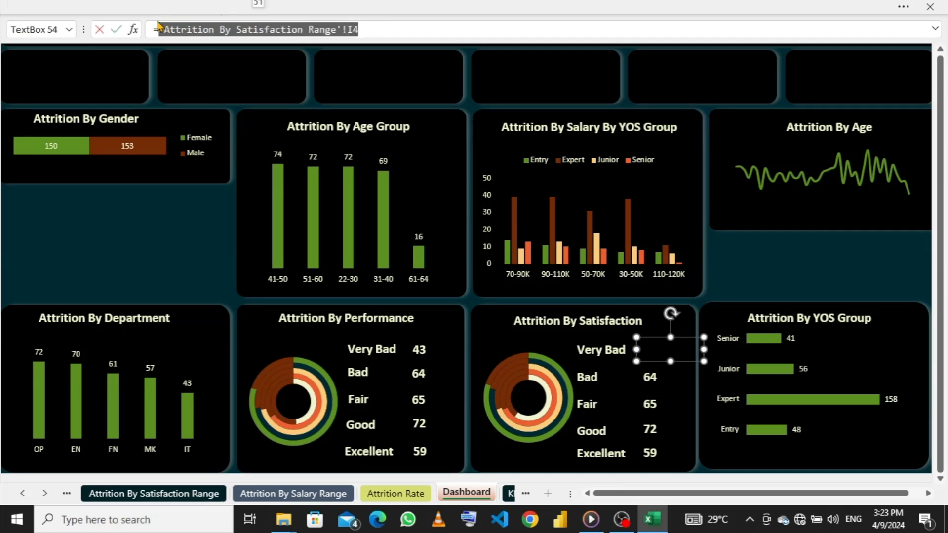
pyautogui.press('BackSpace')
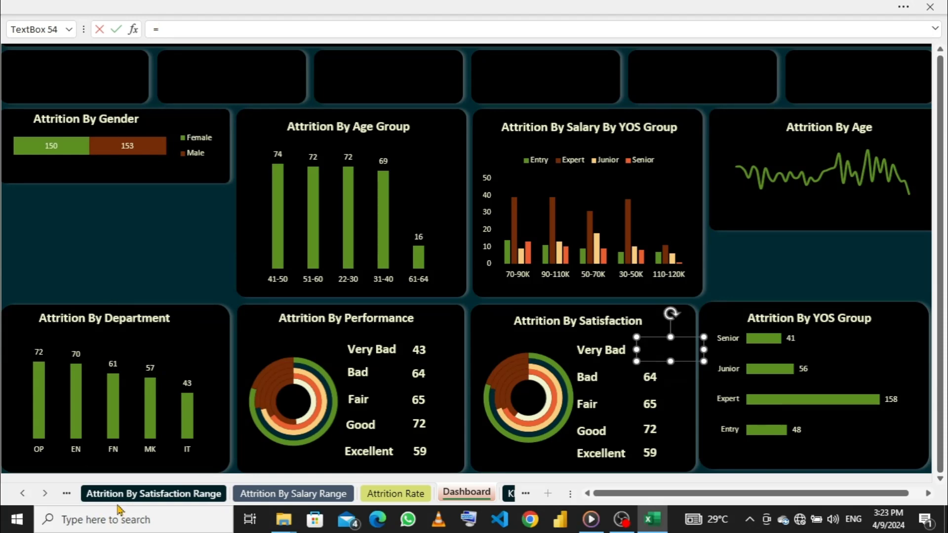
pyautogui.click(281, 494)
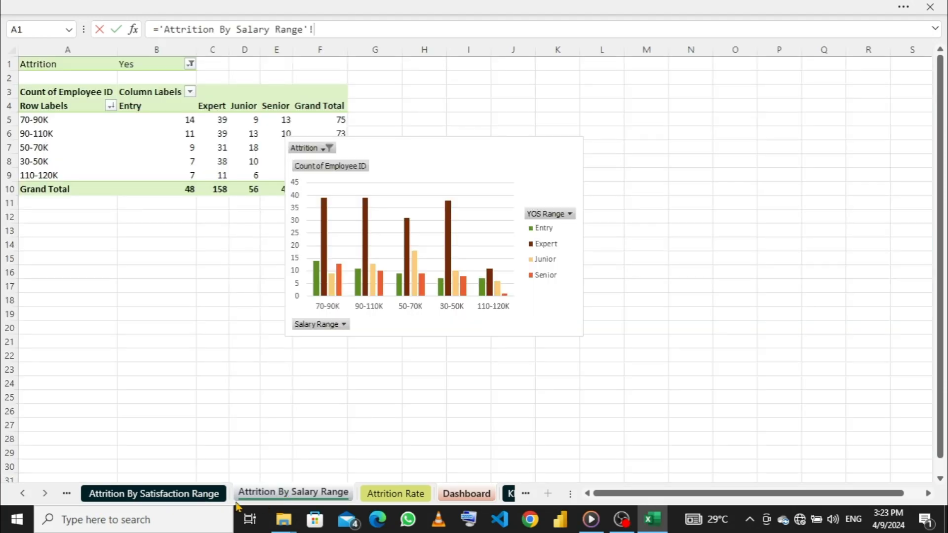
pyautogui.click(191, 494)
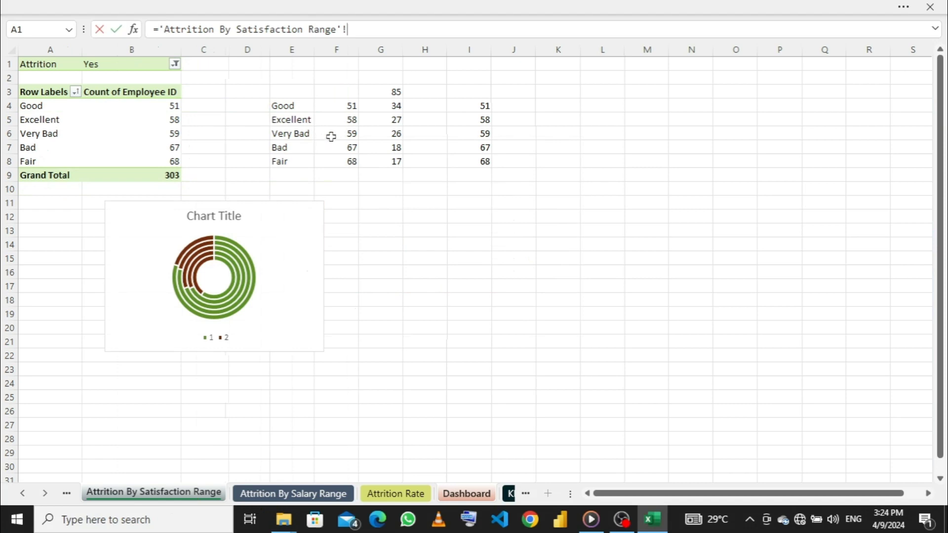
pyautogui.click(480, 134)
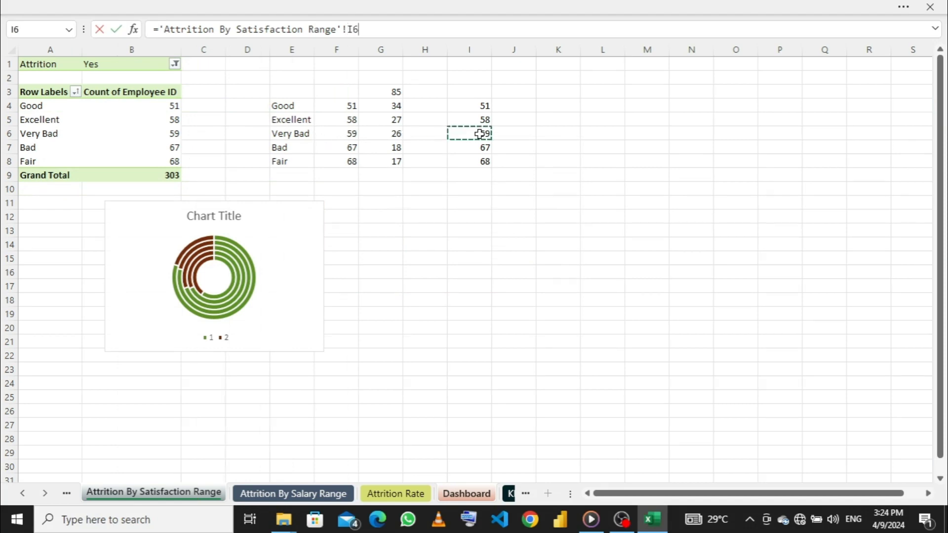
pyautogui.press('Return')
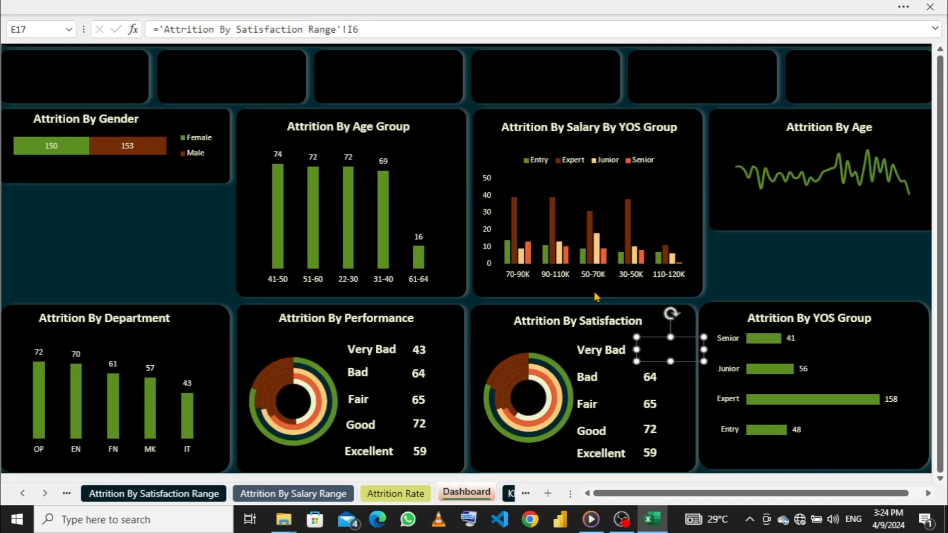
# - Link the satisfaction card's Bad count to cell I7 of the Attrition By Satisfaction Range sheet
pyautogui.click(645, 378)
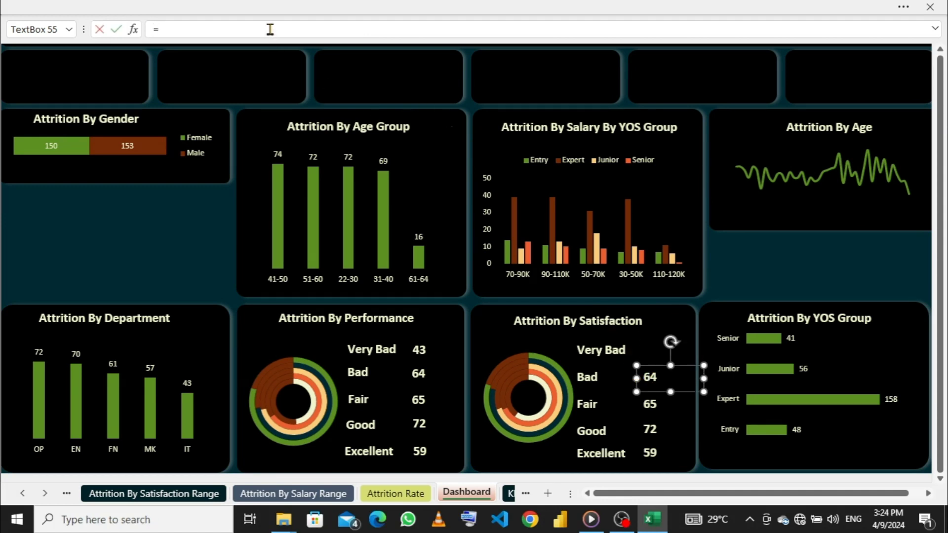
pyautogui.click(187, 495)
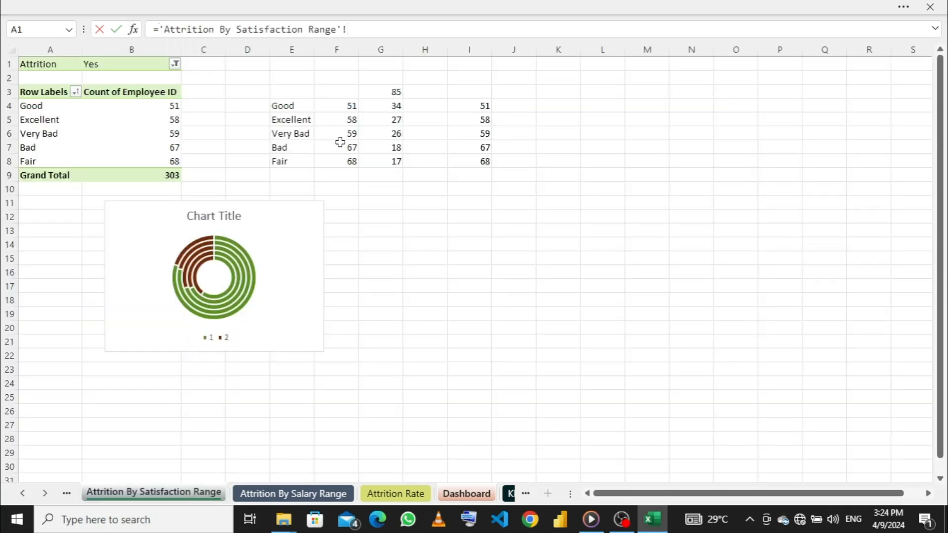
pyautogui.click(468, 149)
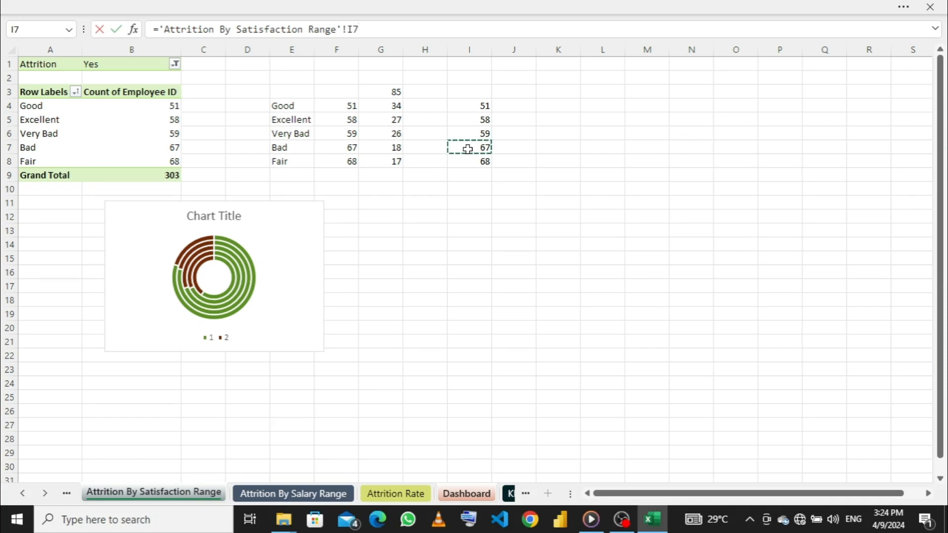
pyautogui.press('Return')
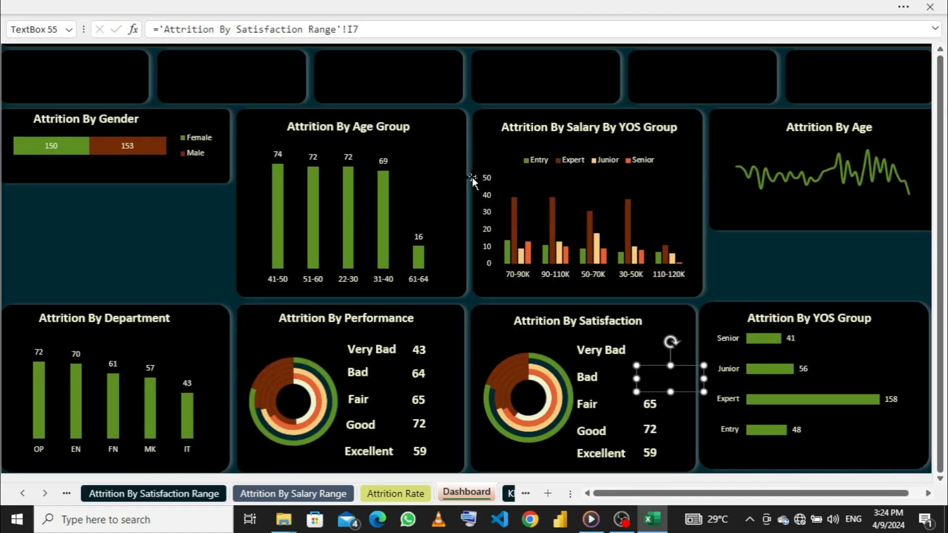
# - Link the satisfaction card's Fair count to cell I8 of the Attrition By Satisfaction Range sheet
pyautogui.click(644, 403)
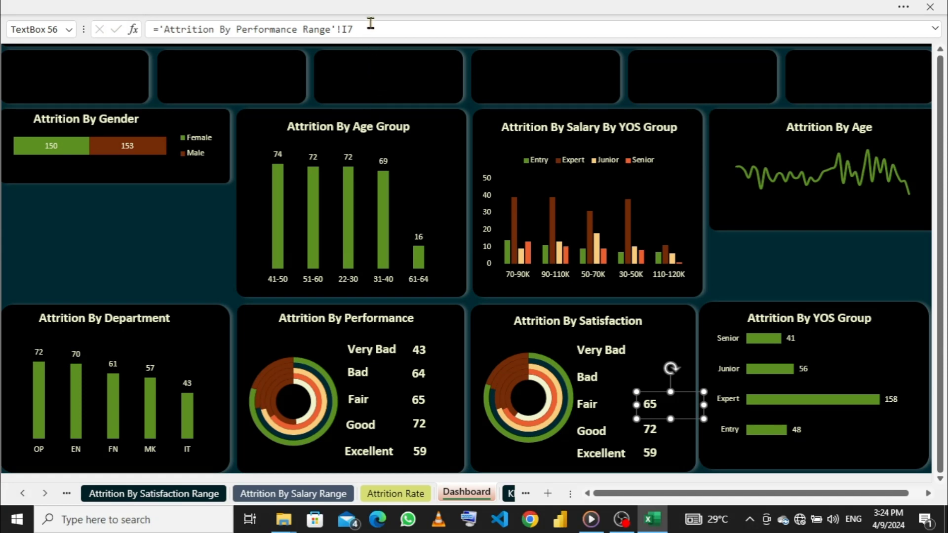
pyautogui.moveTo(373, 29); pyautogui.dragTo(156, 29)
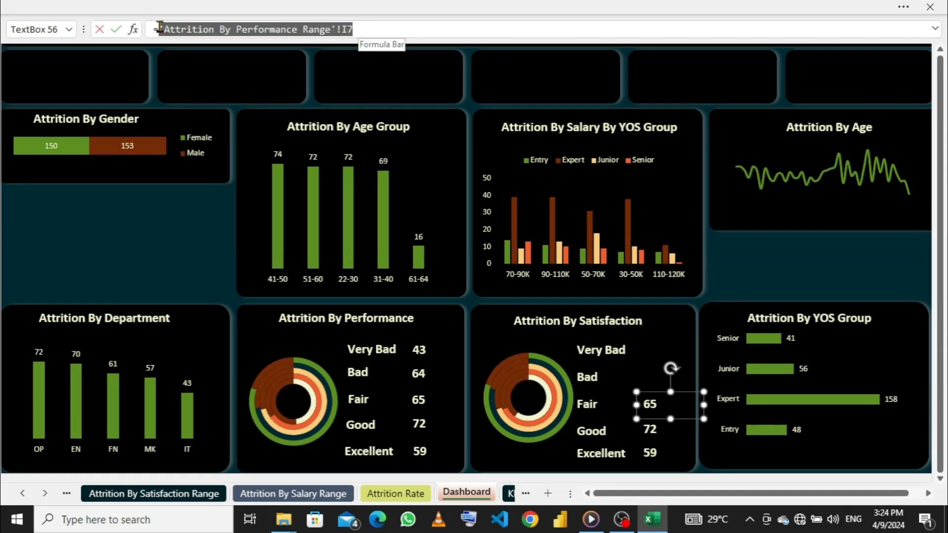
pyautogui.press('BackSpace')
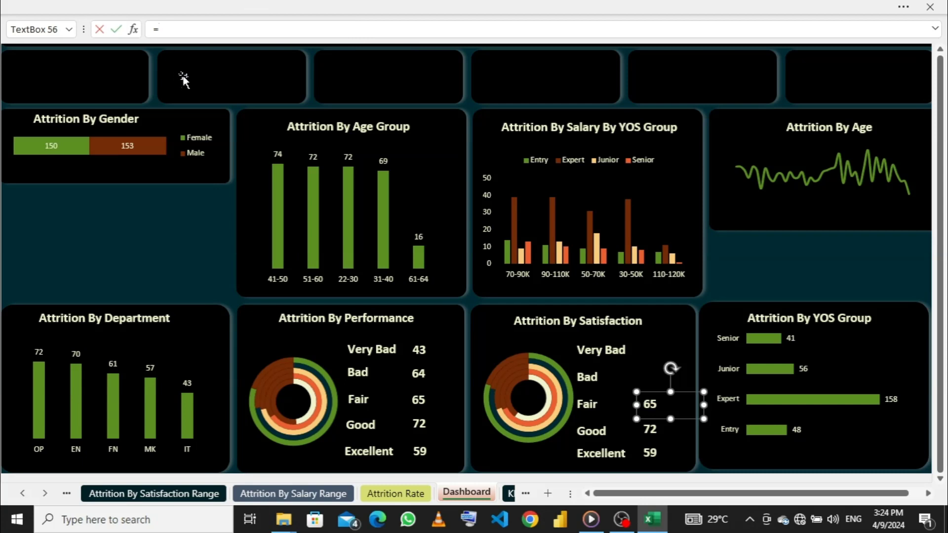
pyautogui.click(186, 494)
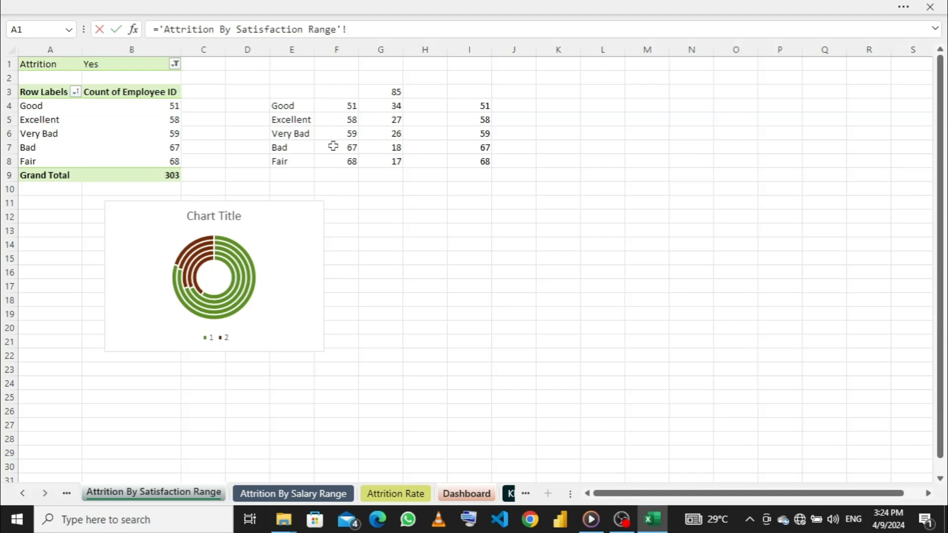
pyautogui.click(473, 159)
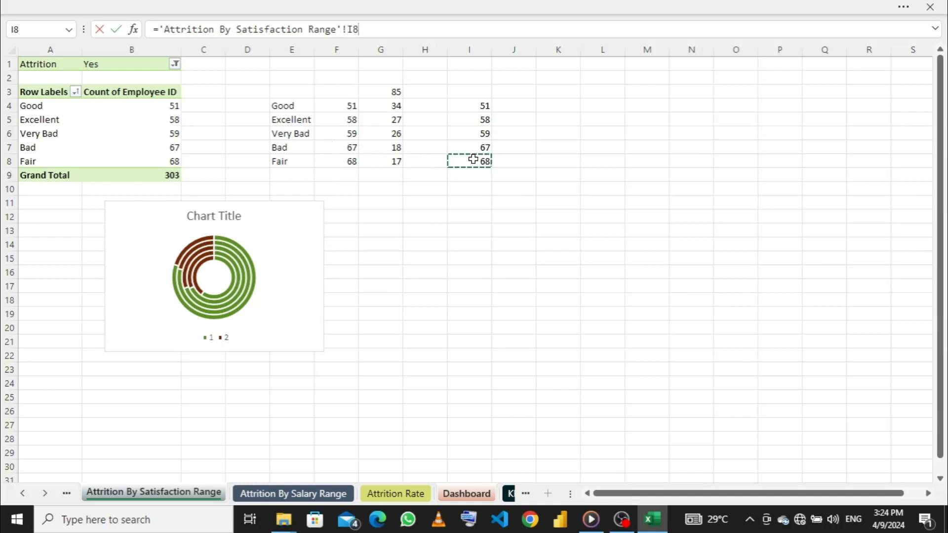
pyautogui.press('Return')
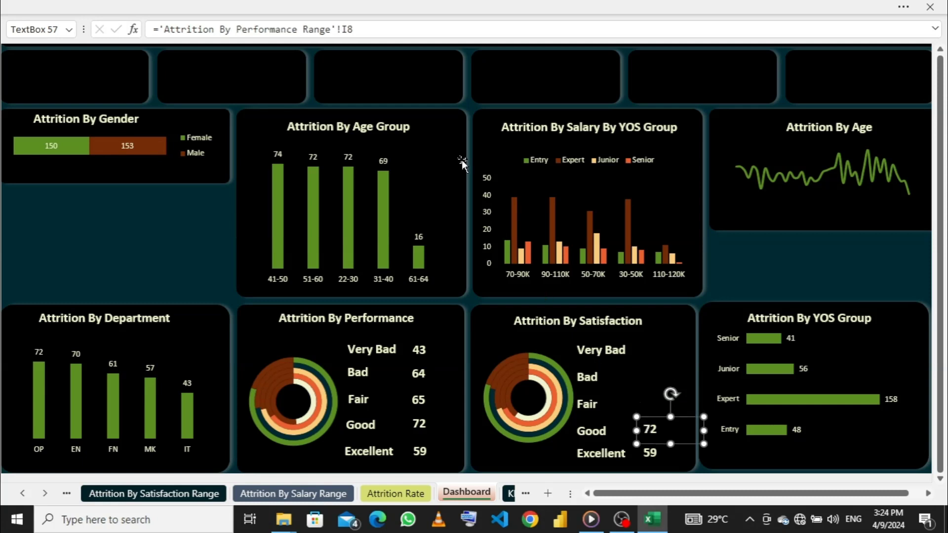
# - Link the satisfaction card's Good count to cell I4 of the Attrition By Satisfaction Range sheet
pyautogui.moveTo(369, 29); pyautogui.dragTo(163, 30)
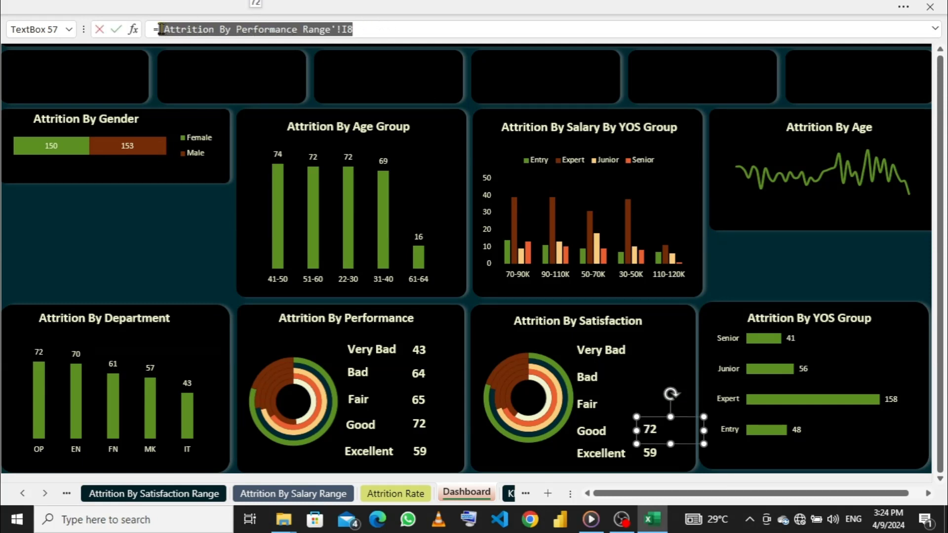
pyautogui.press('BackSpace')
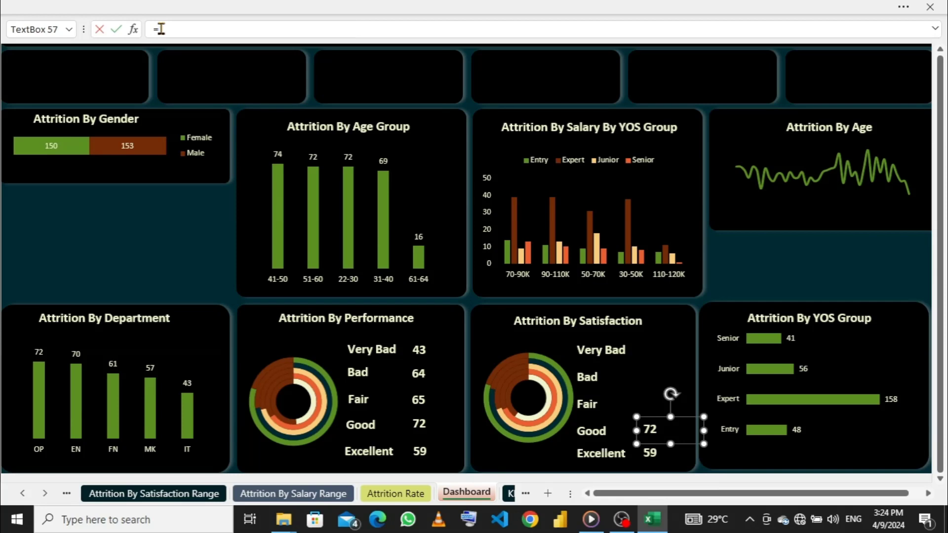
pyautogui.click(176, 493)
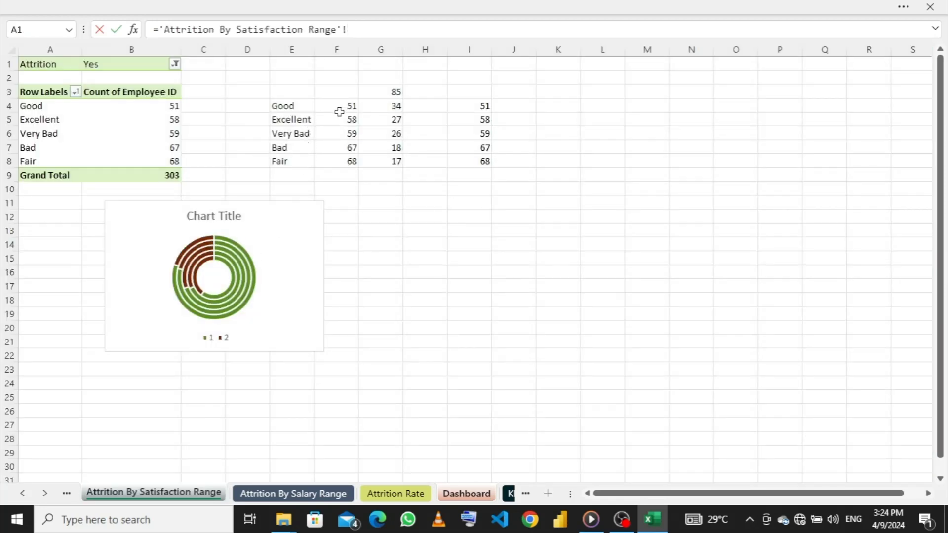
pyautogui.click(470, 105)
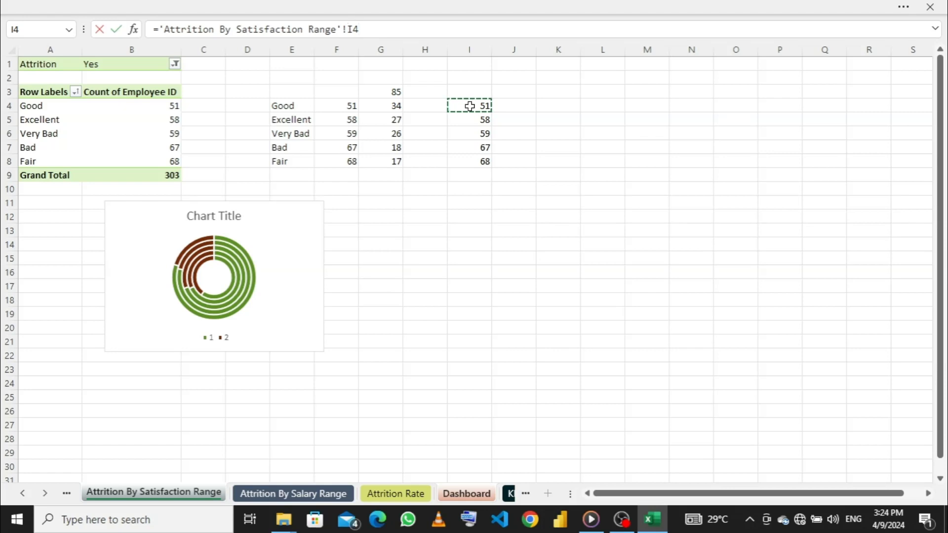
pyautogui.press('Return')
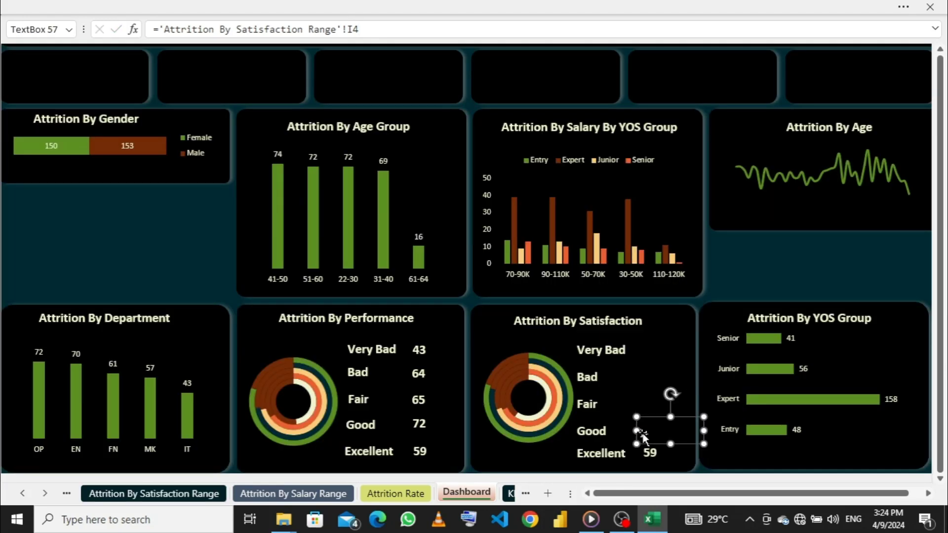
# - Link the satisfaction card's Excellent count to cell I5 of the Attrition By Satisfaction Range sheet
pyautogui.click(648, 451)
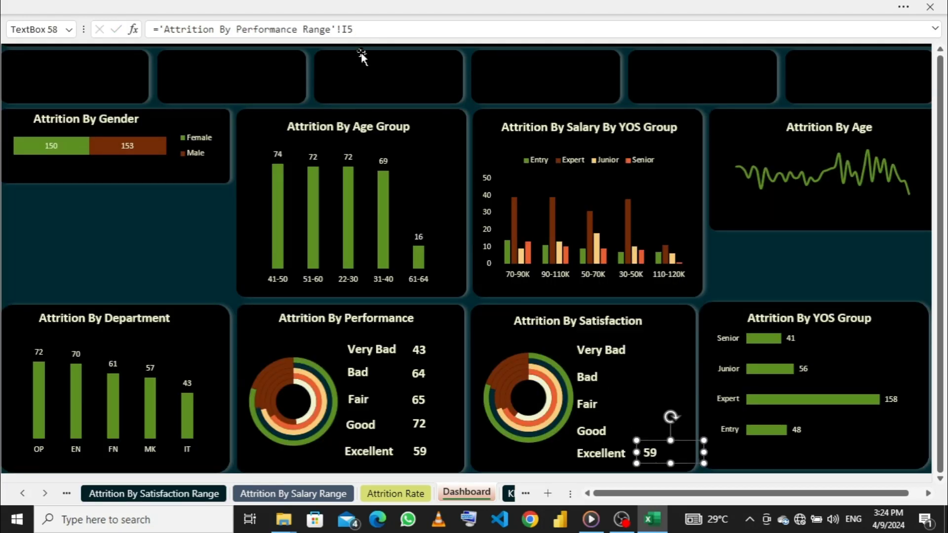
pyautogui.moveTo(354, 30); pyautogui.dragTo(159, 29)
pyautogui.press('BackSpace')
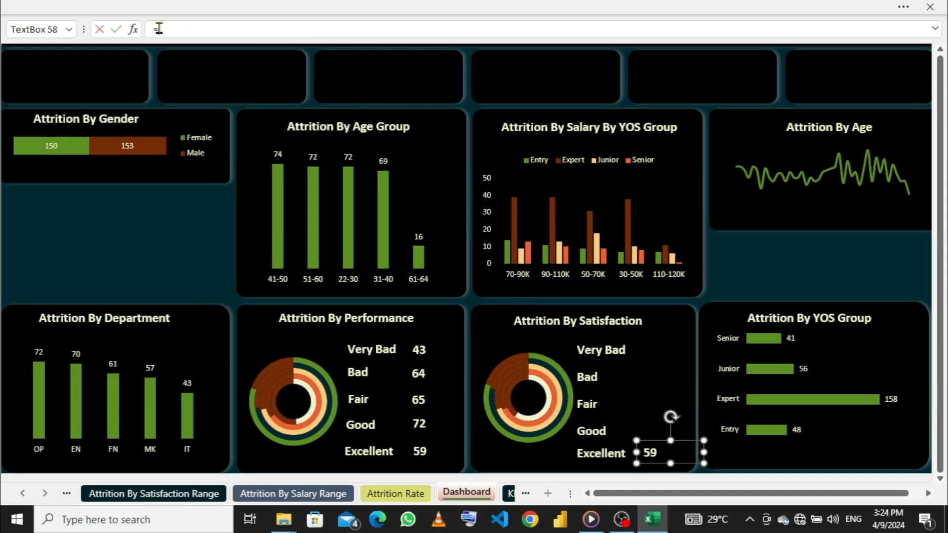
pyautogui.click(187, 495)
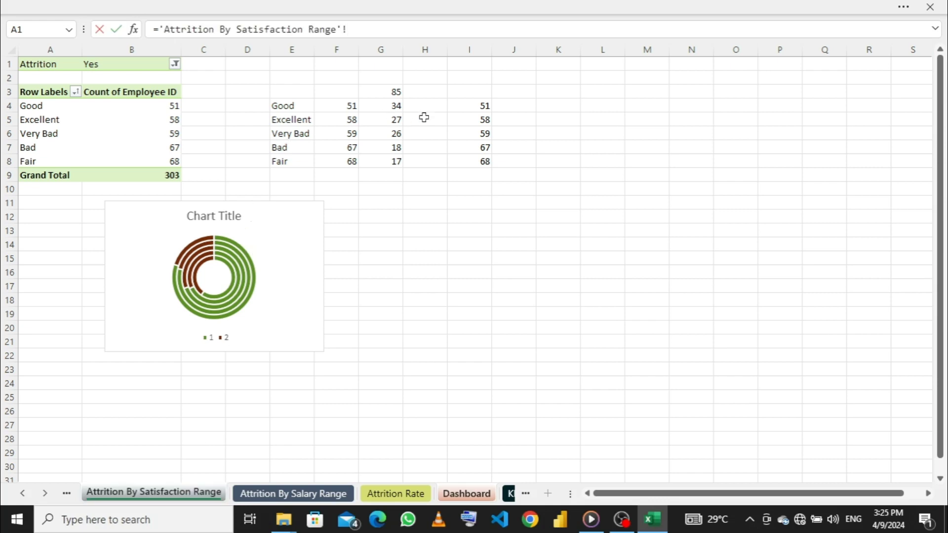
pyautogui.click(463, 119)
pyautogui.press('Return')
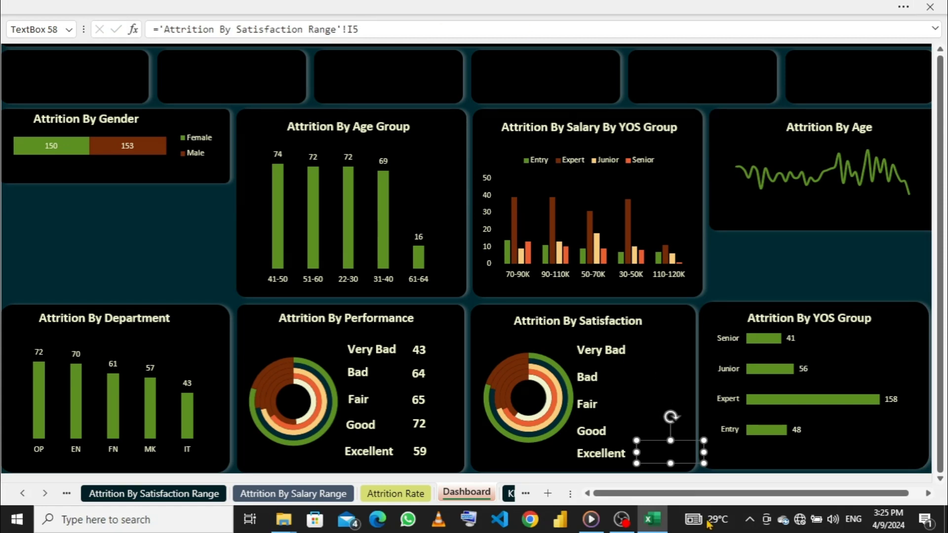
# - Copy the format of the performance card's Very Bad count onto all five satisfaction counts, and end the format painting
pyautogui.click(428, 349)
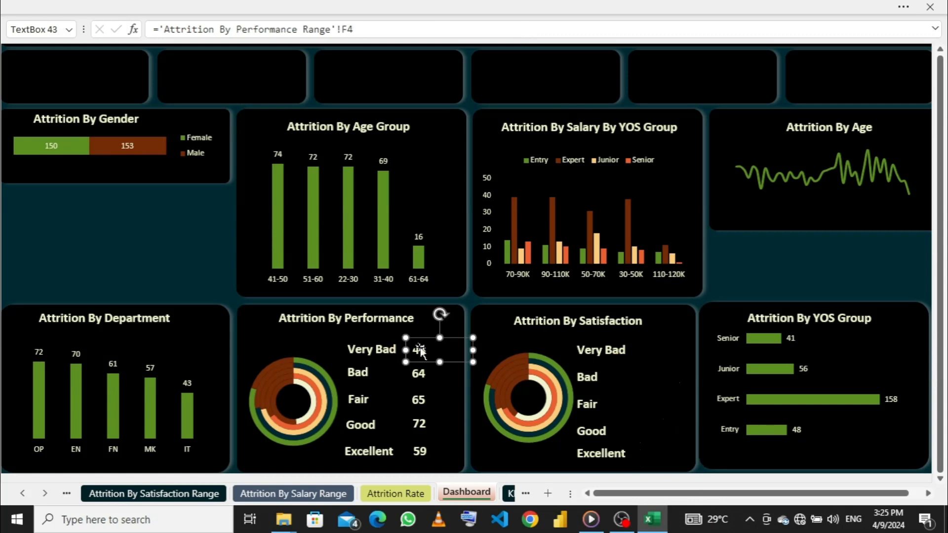
pyautogui.click(296, 6)
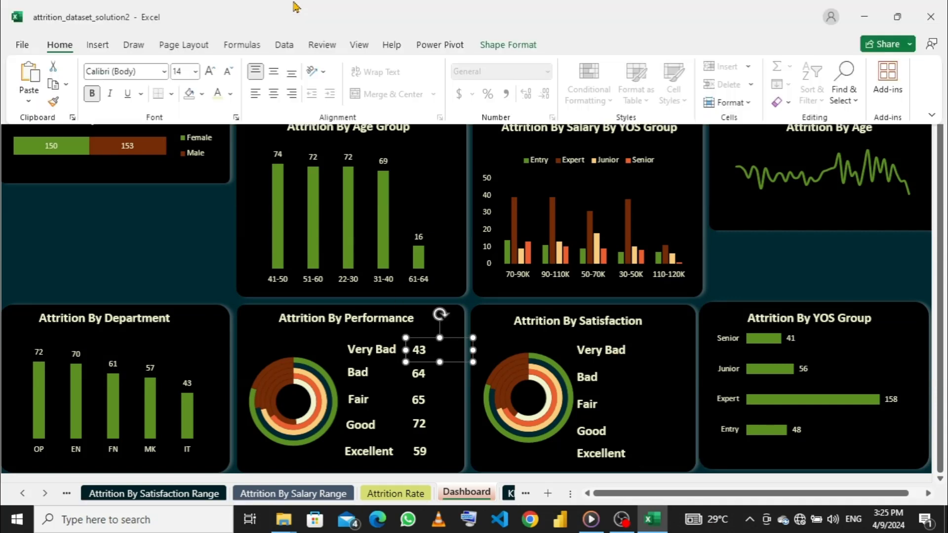
pyautogui.click(52, 103)
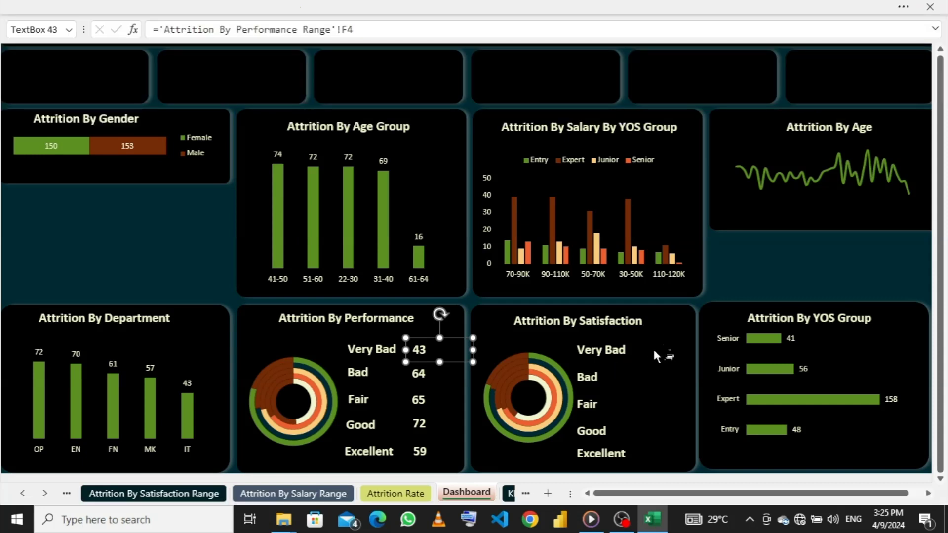
pyautogui.click(664, 354)
pyautogui.click(657, 379)
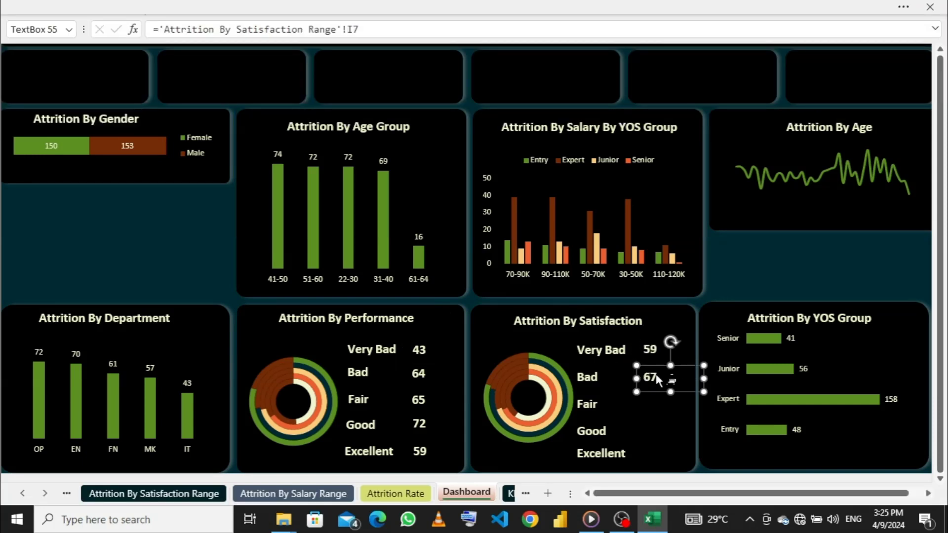
pyautogui.click(661, 409)
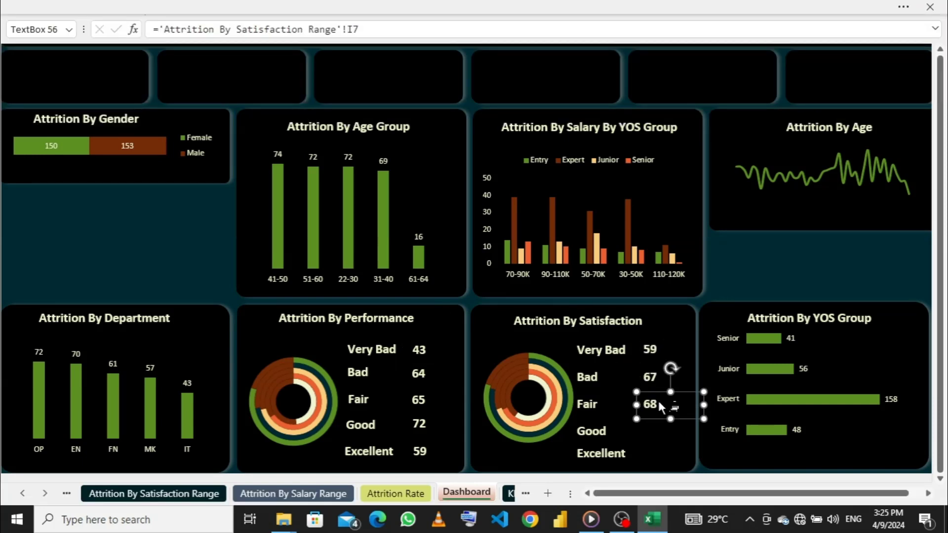
pyautogui.click(659, 434)
pyautogui.click(658, 450)
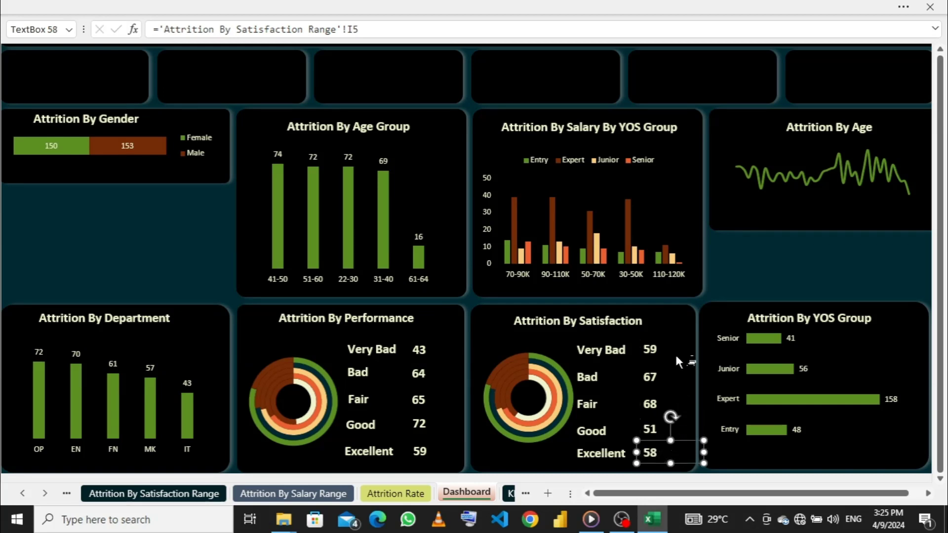
pyautogui.click(173, 7)
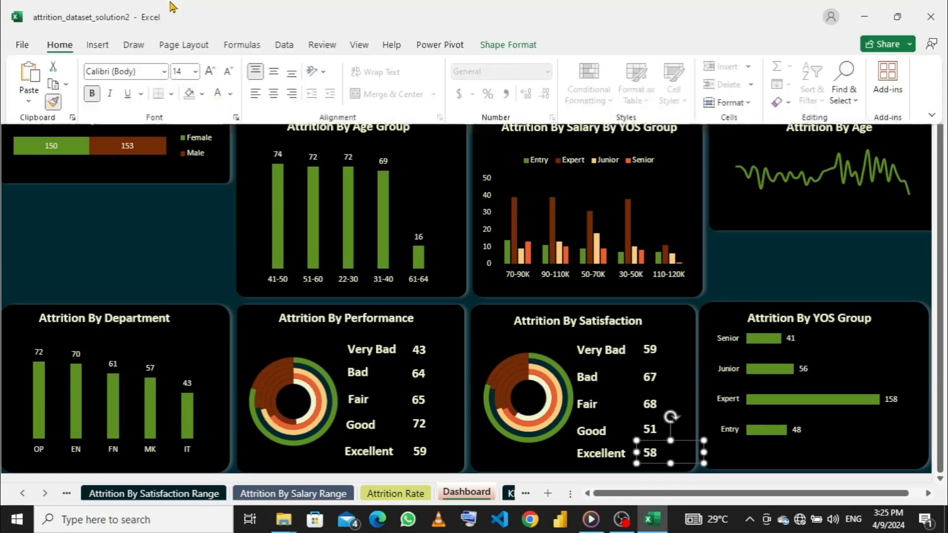
pyautogui.click(54, 102)
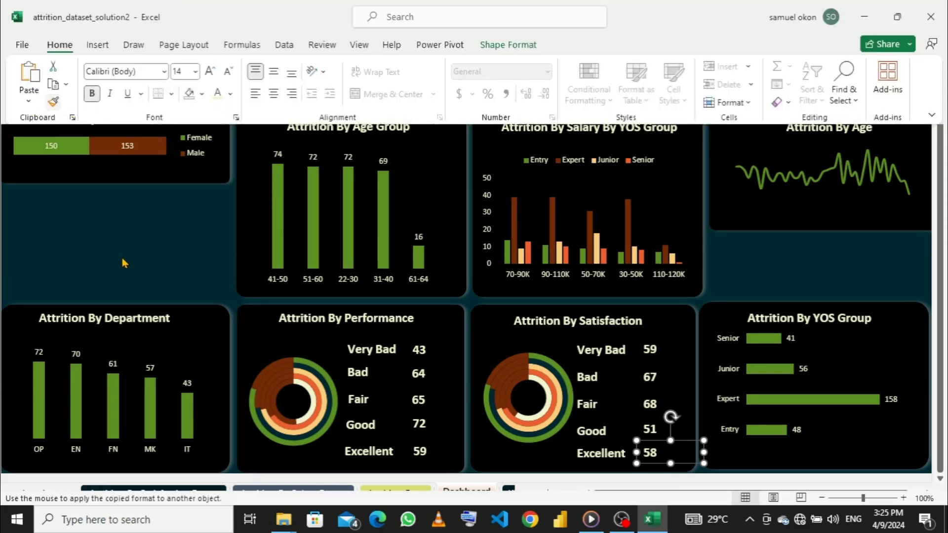
pyautogui.click(135, 248)
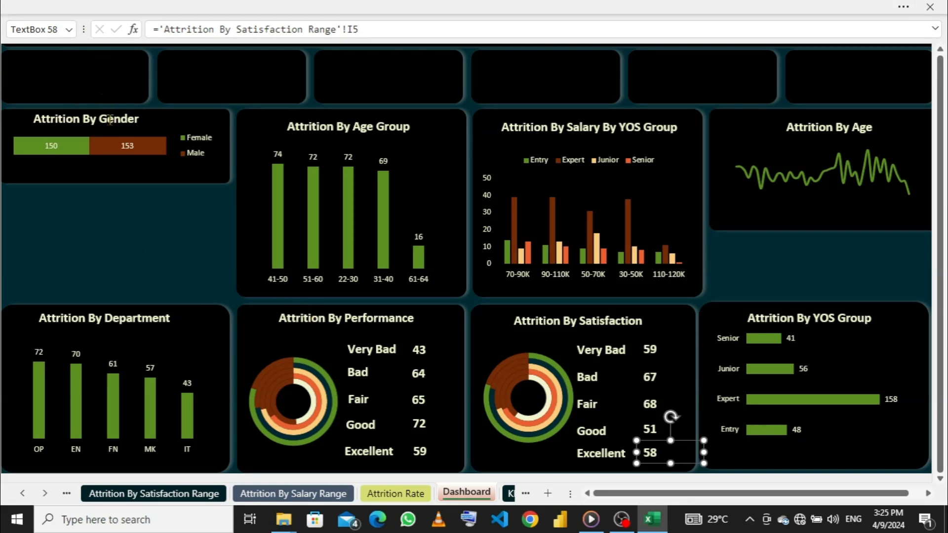
# - Duplicate the "Attrition By Gender" title into the upper part of the first KPI card and shrink its text box to fit the card
pyautogui.click(95, 118)
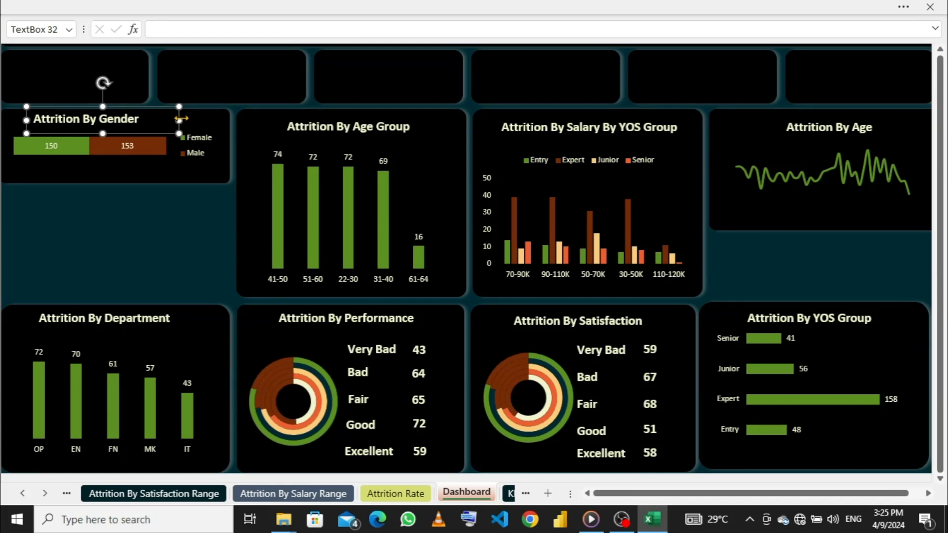
pyautogui.hotkey('ctrl', 'd')
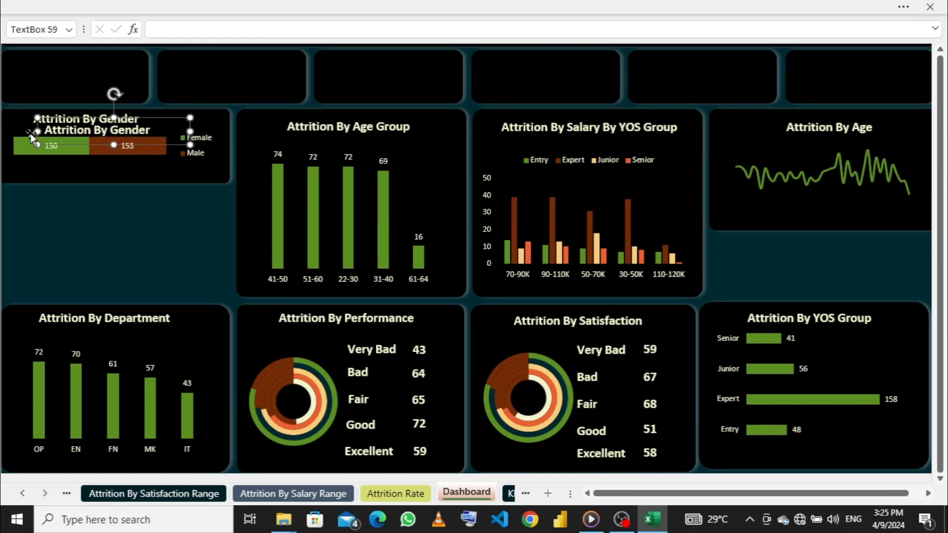
pyautogui.moveTo(35, 130); pyautogui.dragTo(10, 53)
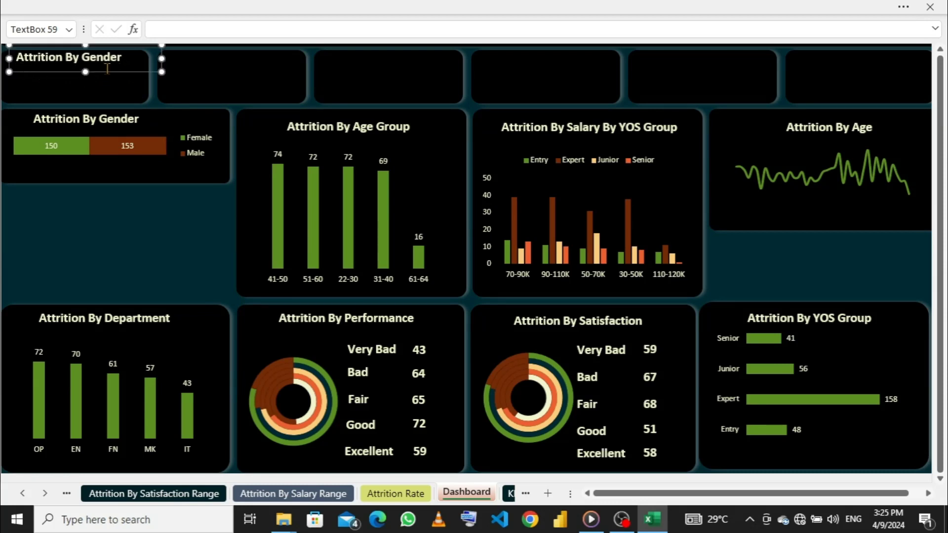
pyautogui.moveTo(162, 59); pyautogui.dragTo(133, 58)
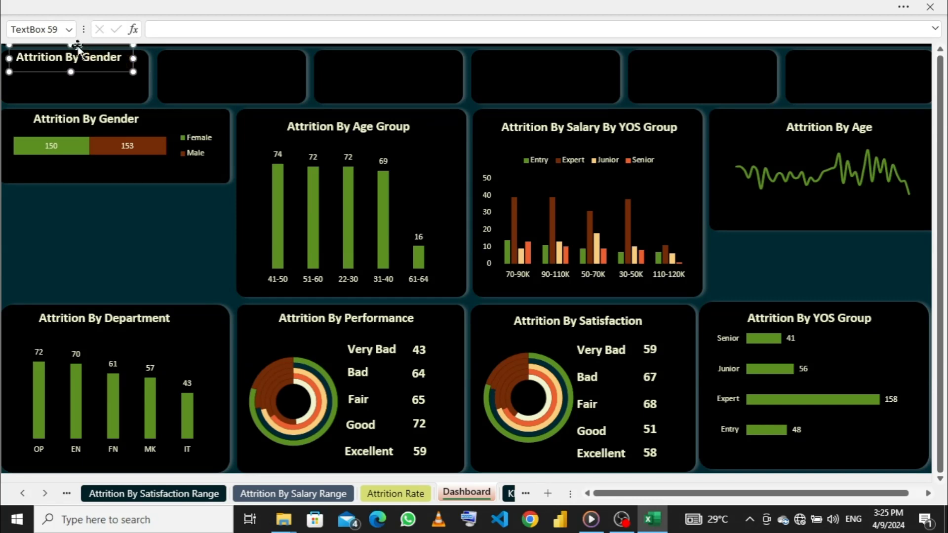
pyautogui.moveTo(71, 47); pyautogui.dragTo(71, 51)
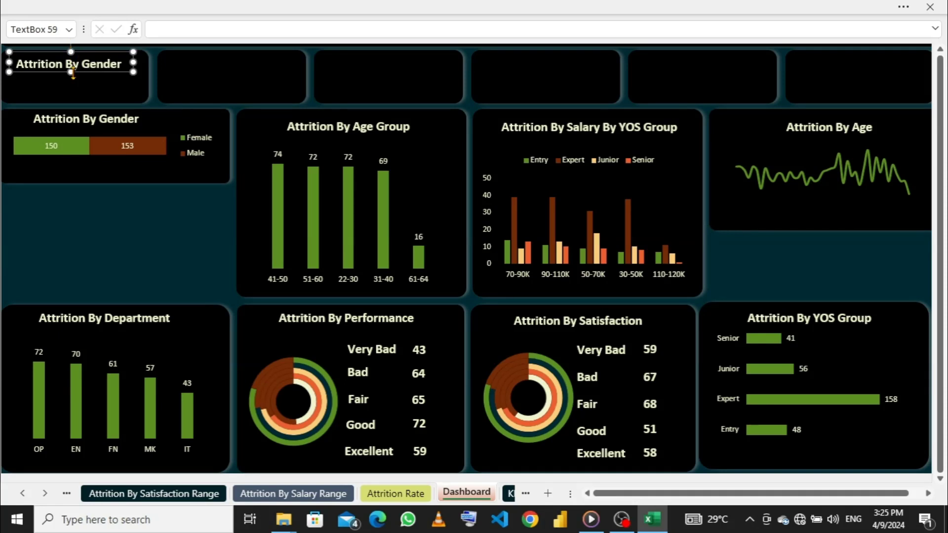
pyautogui.click(78, 74)
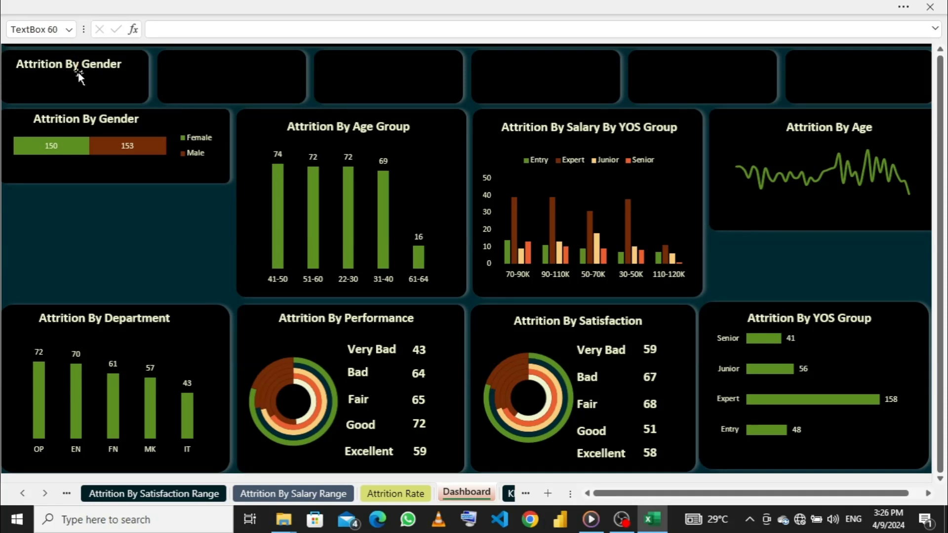
# - Duplicate the first KPI card's title directly below it and extend the copy's text box down to the card's lower edge
pyautogui.click(82, 64)
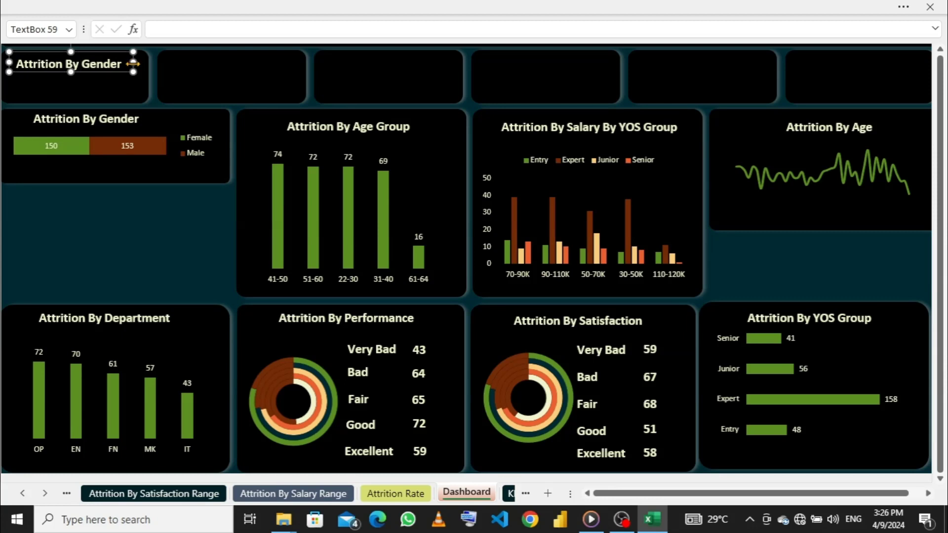
pyautogui.hotkey('ctrl', 'd')
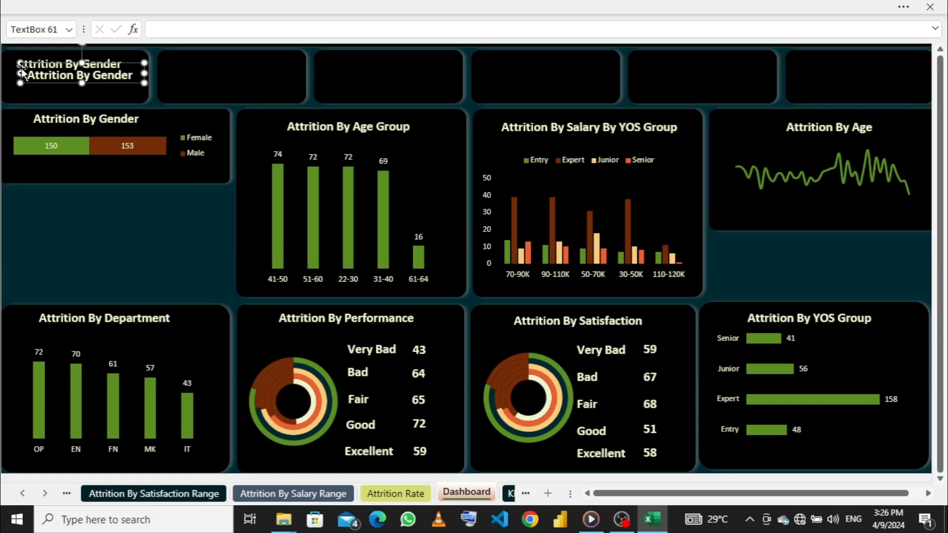
pyautogui.moveTo(24, 68)
pyautogui.mouseDown()
pyautogui.moveTo(21, 85)
pyautogui.moveTo(6, 76)
pyautogui.mouseUp()
pyautogui.moveTo(68, 94)
pyautogui.mouseDown()
pyautogui.moveTo(68, 111)
pyautogui.moveTo(68, 100)
pyautogui.mouseUp()
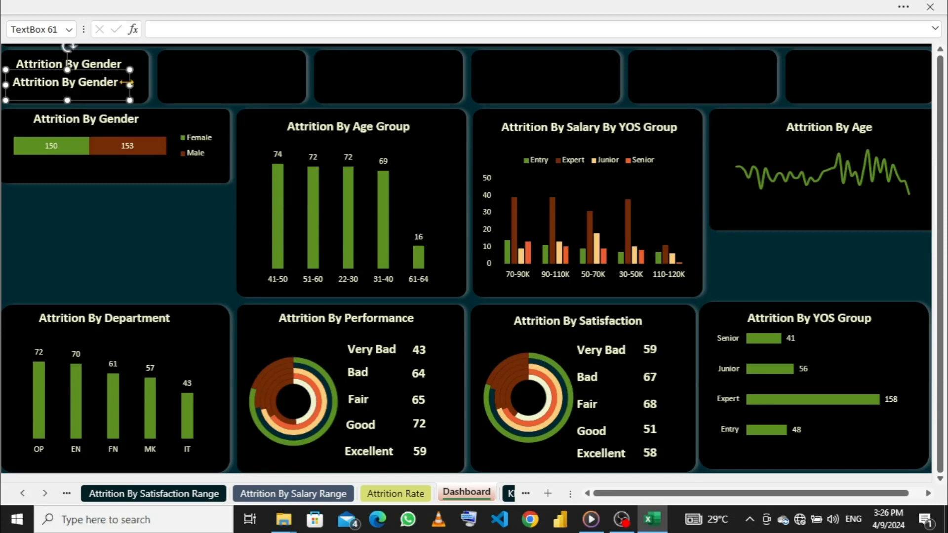
pyautogui.moveTo(133, 82); pyautogui.dragTo(131, 82)
# - Place two more copies of the text box in the second KPI card, one above the other, and adjust their heights
pyautogui.hotkey('ctrl', 'd')
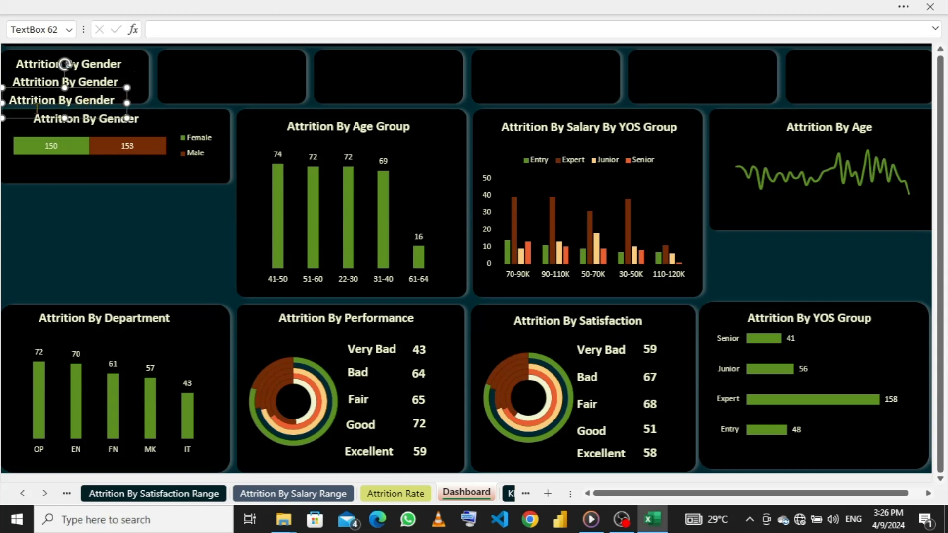
pyautogui.moveTo(20, 87); pyautogui.dragTo(188, 51)
pyautogui.moveTo(234, 82); pyautogui.dragTo(232, 74)
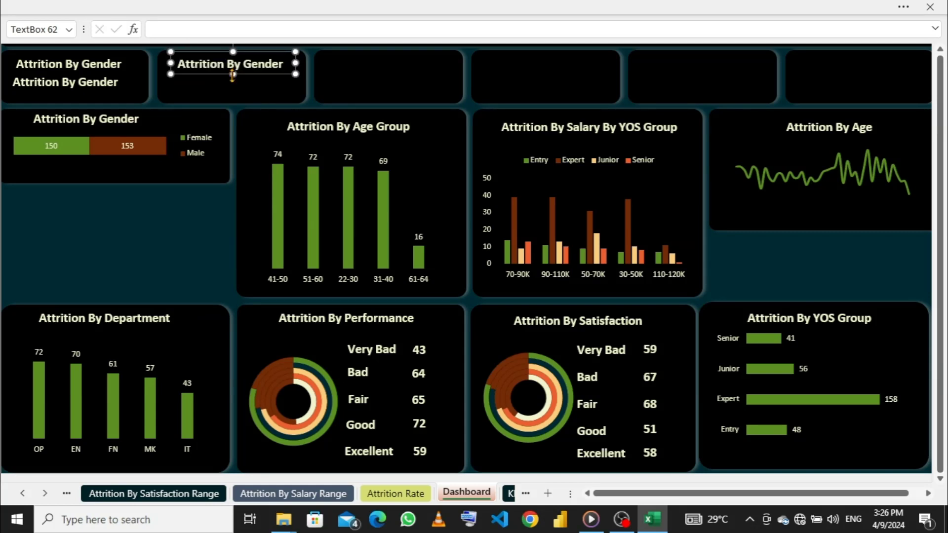
pyautogui.hotkey('ctrl', 'v')
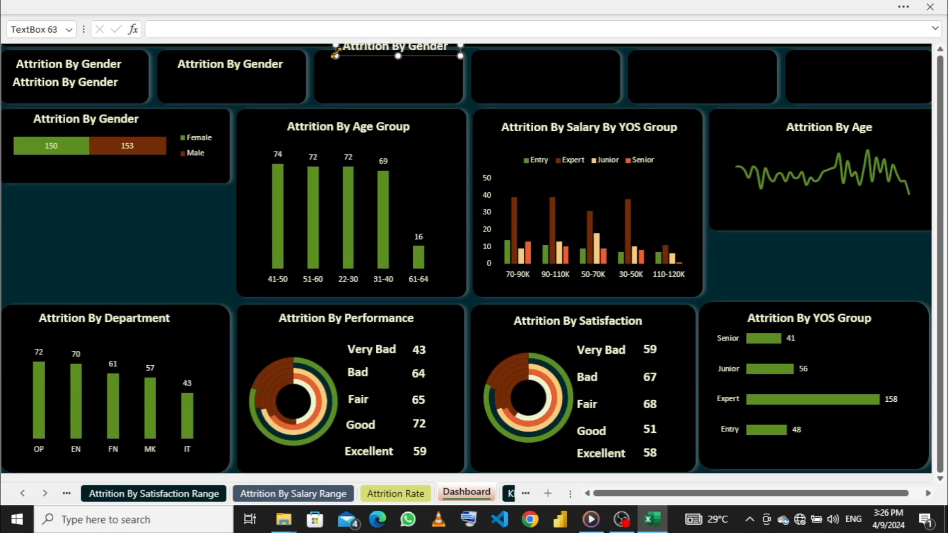
pyautogui.moveTo(331, 55); pyautogui.dragTo(171, 84)
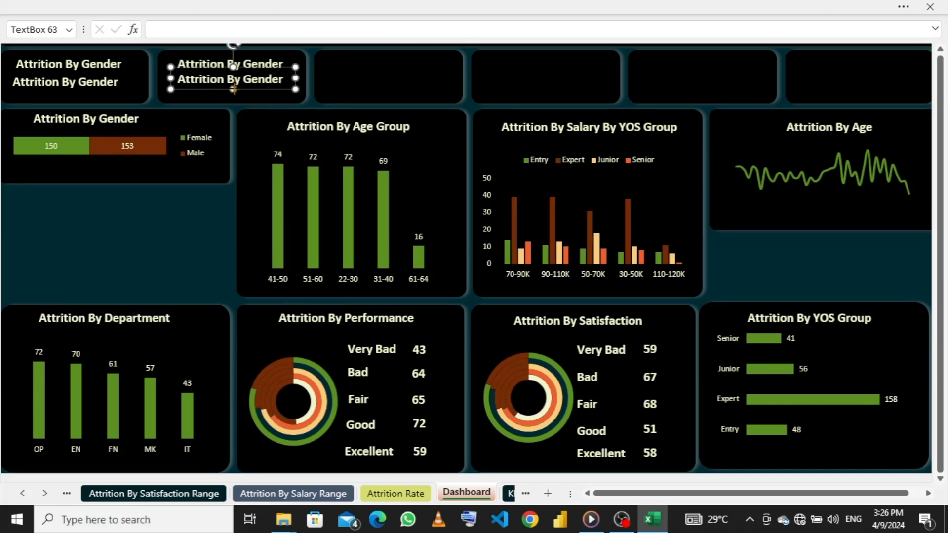
pyautogui.moveTo(233, 89); pyautogui.dragTo(233, 101)
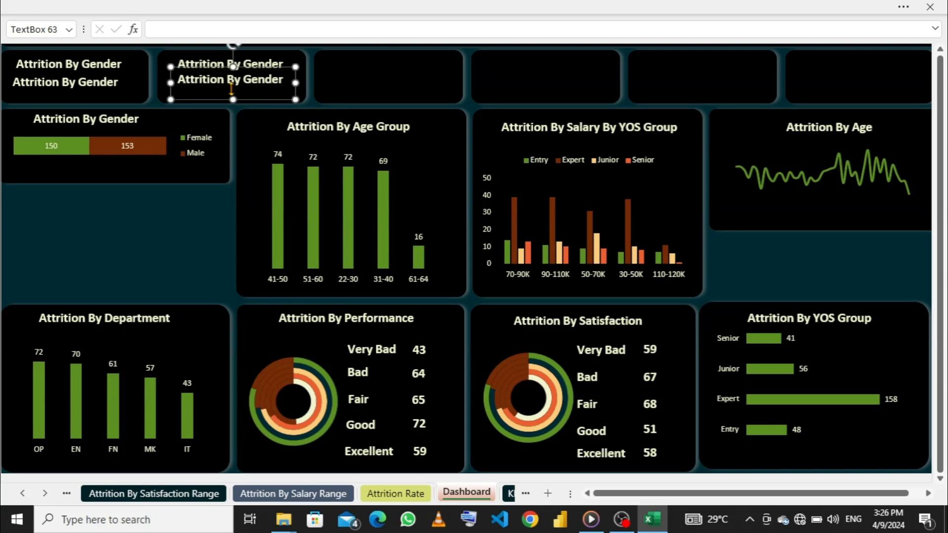
# - Nudge the upper text boxes of the second and first KPI cards slightly upward
pyautogui.click(241, 60)
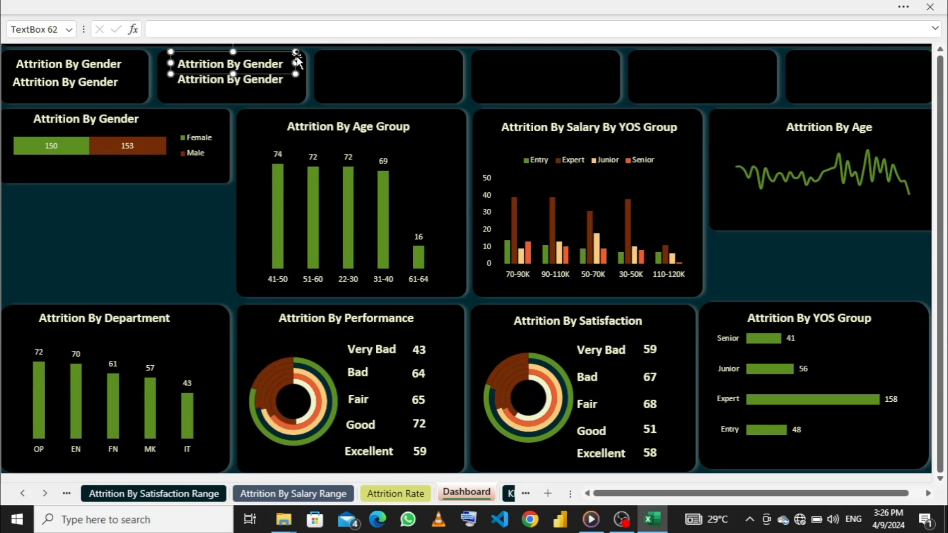
pyautogui.press('Up')
pyautogui.press('Up')
pyautogui.press('Right')
pyautogui.press('Left')
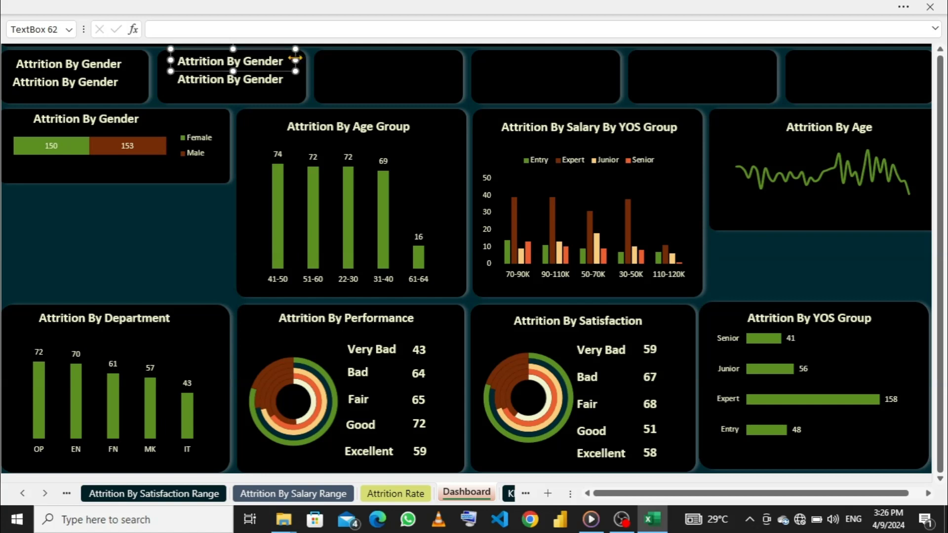
pyautogui.press('Up')
pyautogui.click(97, 65)
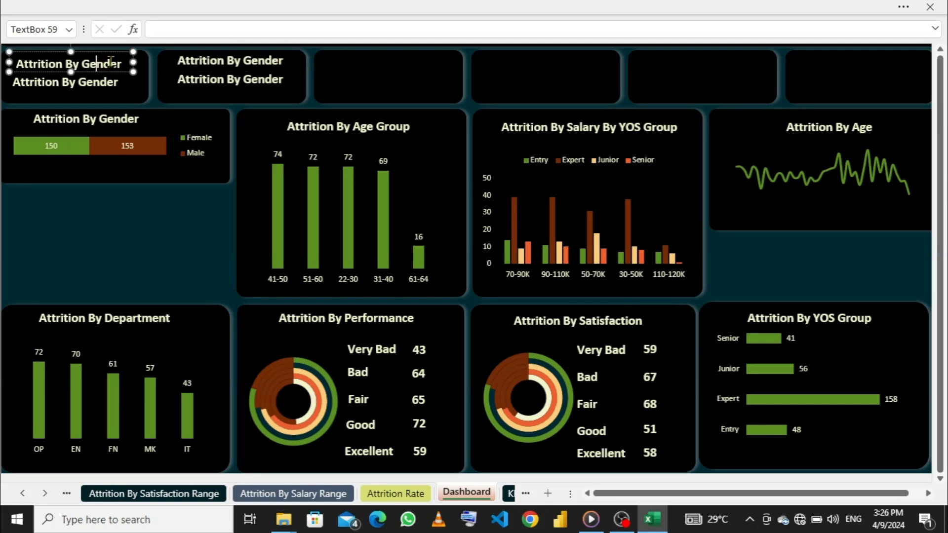
pyautogui.click(137, 63)
pyautogui.press('Up')
pyautogui.press('Up')
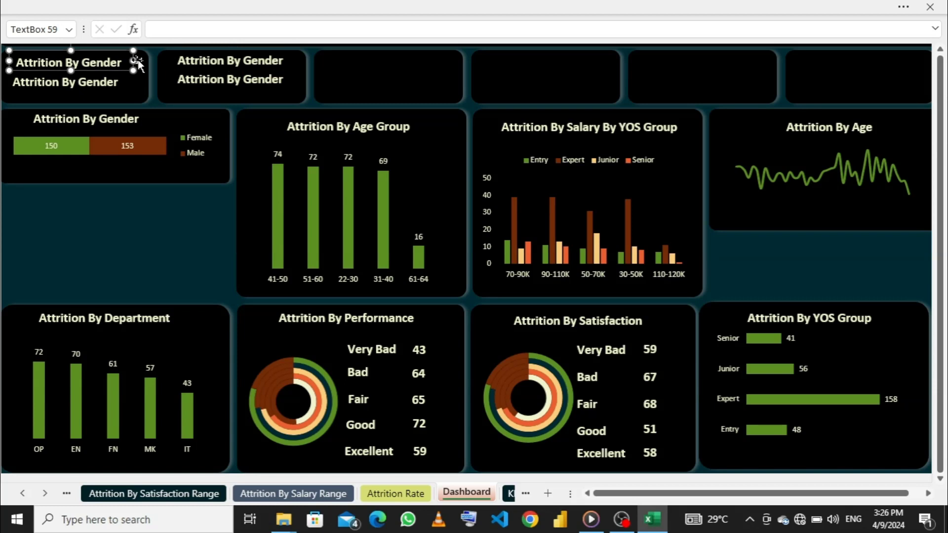
# - Duplicate the second KPI card's upper text box into the same position on the third, fourth, fifth and sixth cards
pyautogui.click(199, 82)
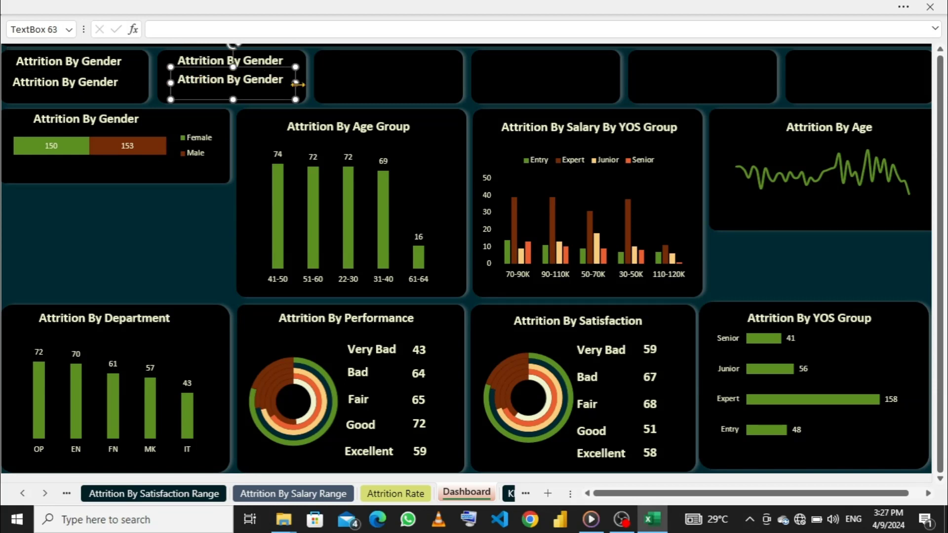
pyautogui.click(273, 59)
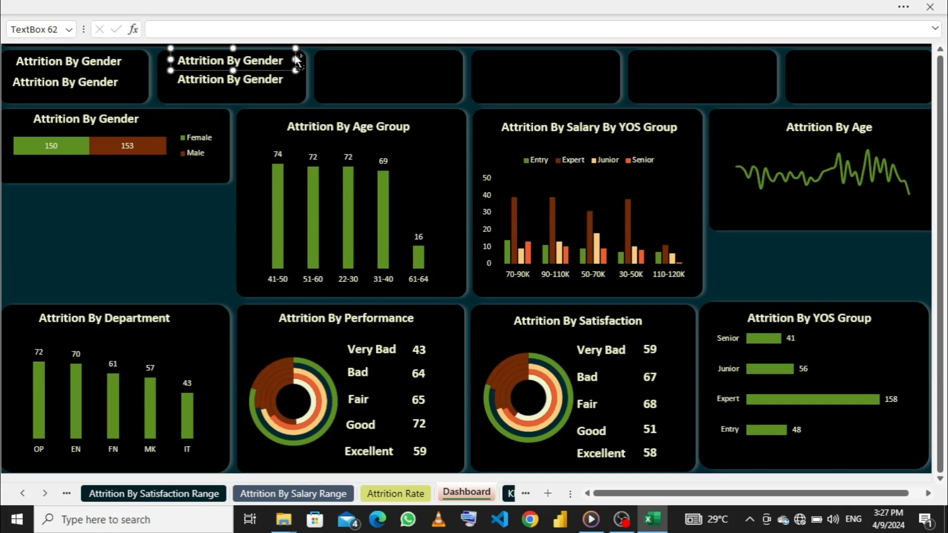
pyautogui.hotkey('ctrl', 'd')
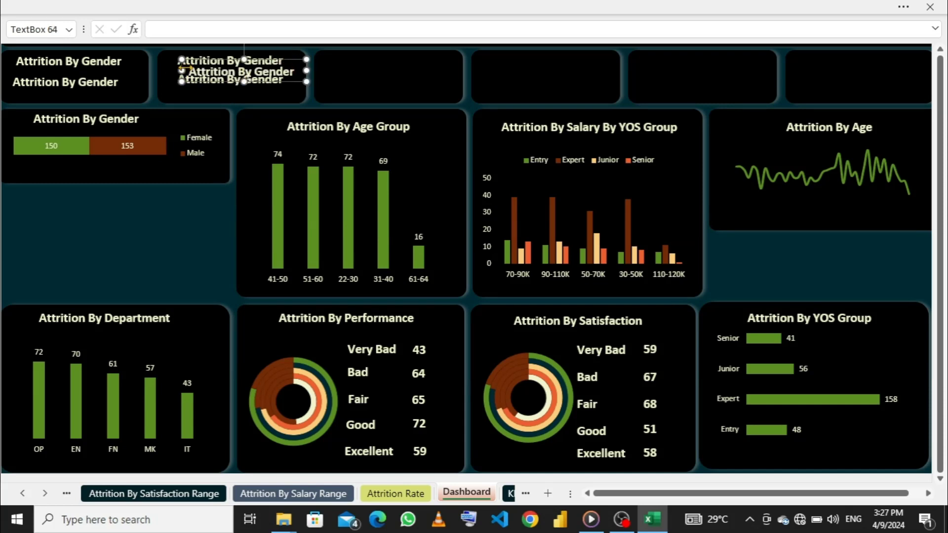
pyautogui.moveTo(182, 61); pyautogui.dragTo(327, 55)
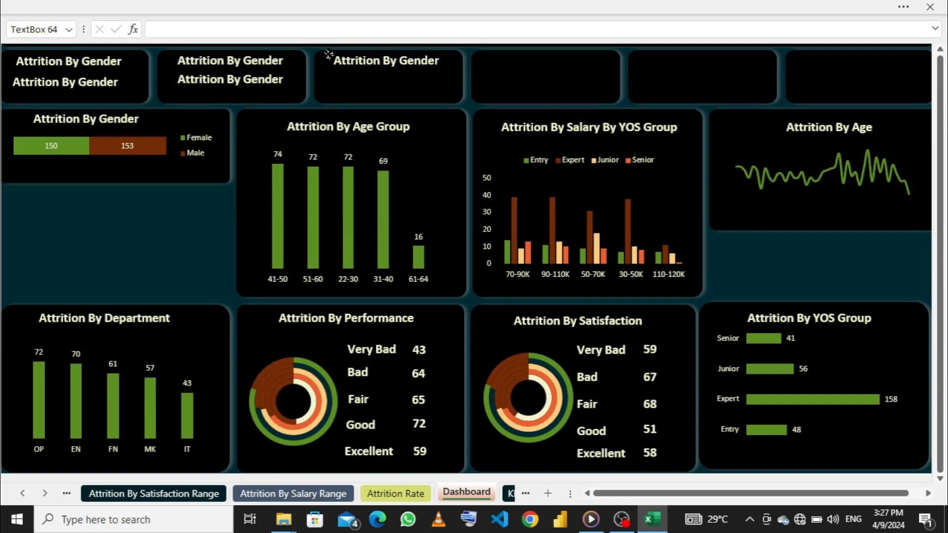
pyautogui.click(328, 55)
pyautogui.hotkey('ctrl', 'd')
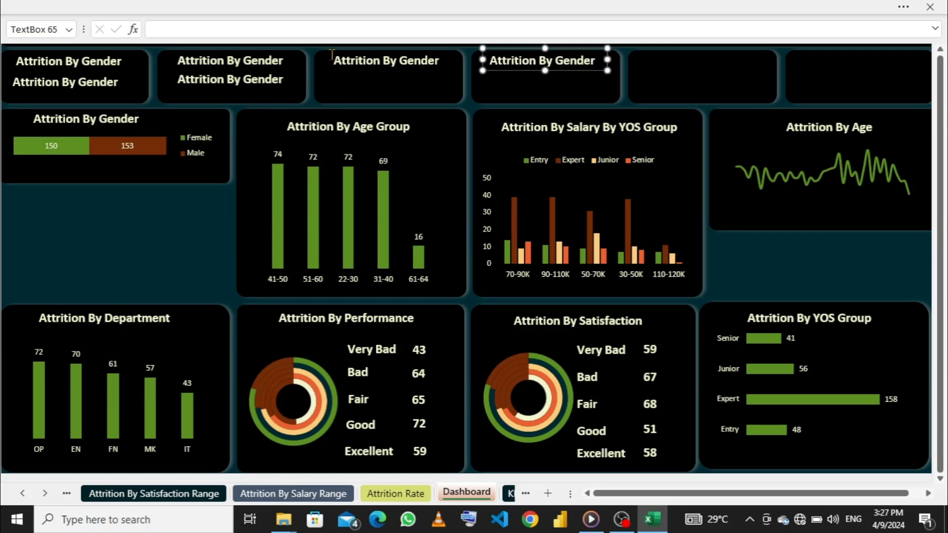
pyautogui.hotkey('ctrl', 'd')
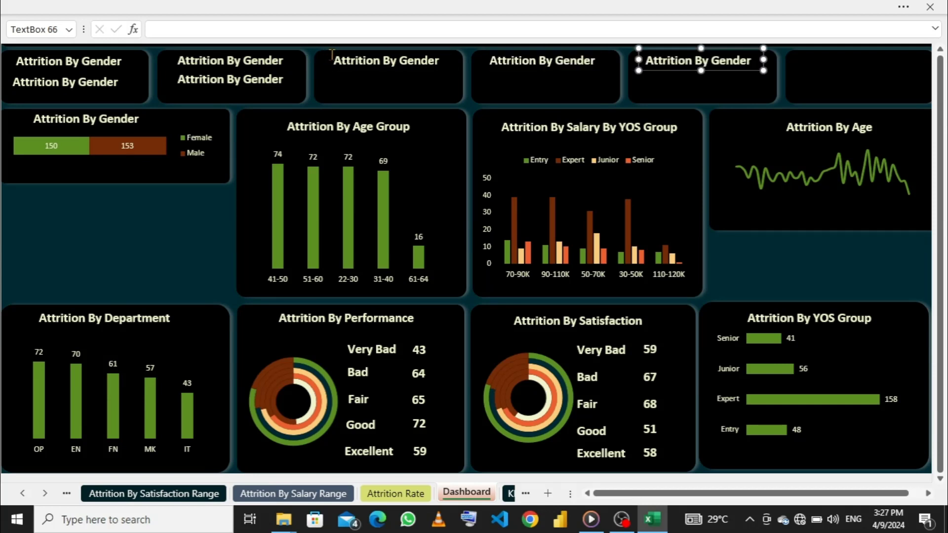
pyautogui.hotkey('ctrl', 'd')
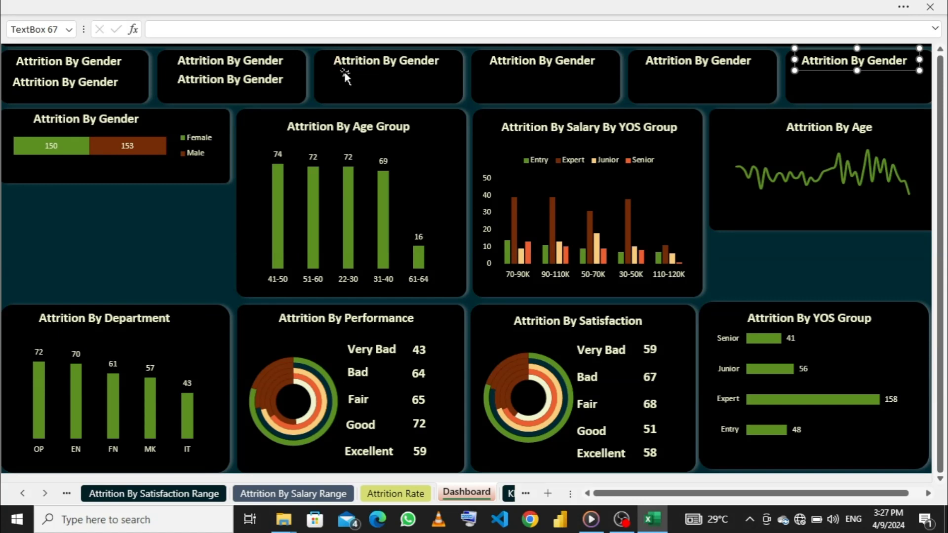
# - Replace the title in the first KPI card with "Total Employee"
pyautogui.click(125, 61)
pyautogui.press('BackSpace')
pyautogui.press('BackSpace')
pyautogui.press('BackSpace')
pyautogui.press('BackSpace')
pyautogui.press('BackSpace')
pyautogui.press('BackSpace')
pyautogui.press('BackSpace')
pyautogui.press('BackSpace')
pyautogui.press('BackSpace')
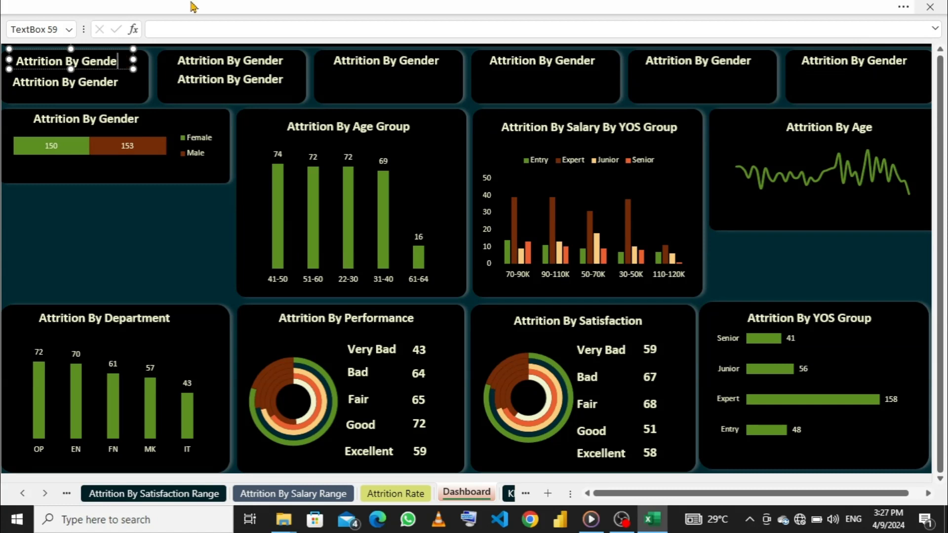
pyautogui.press('BackSpace')
pyautogui.press('BackSpace')
pyautogui.press('BackSpace')
pyautogui.press('BackSpace')
pyautogui.press('BackSpace')
pyautogui.press('BackSpace')
pyautogui.press('BackSpace')
pyautogui.press('BackSpace')
pyautogui.press('BackSpace')
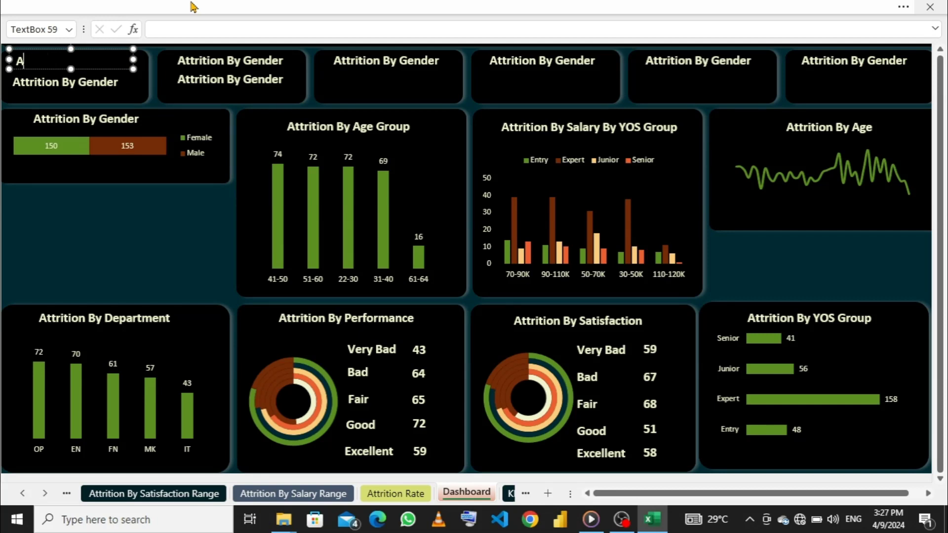
pyautogui.write('Tota')
pyautogui.write('l ')
pyautogui.write('E')
pyautogui.write(',')
pyautogui.write('m')
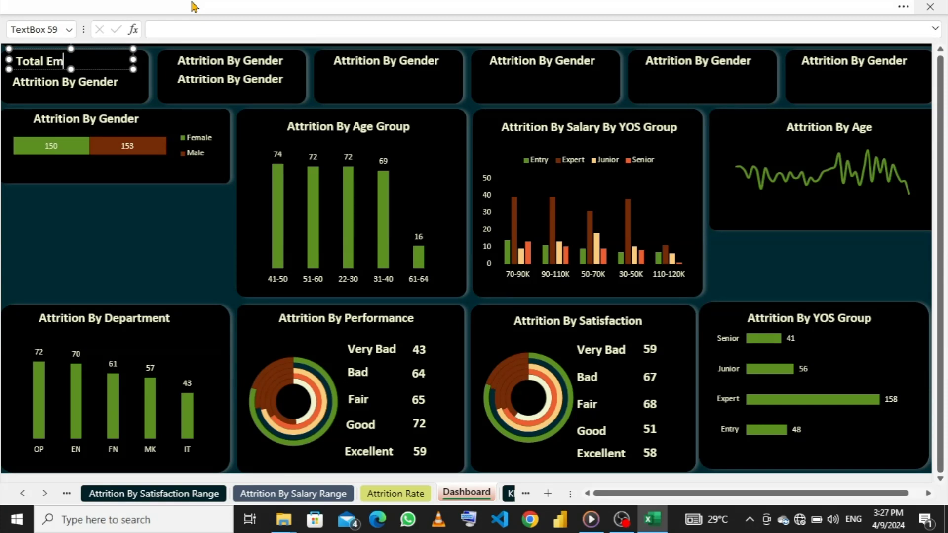
pyautogui.write('ployee')
# - Change the second KPI card's upper title to "Attrition Rate", narrow its text box to fit and centre it in the card
pyautogui.click(218, 59)
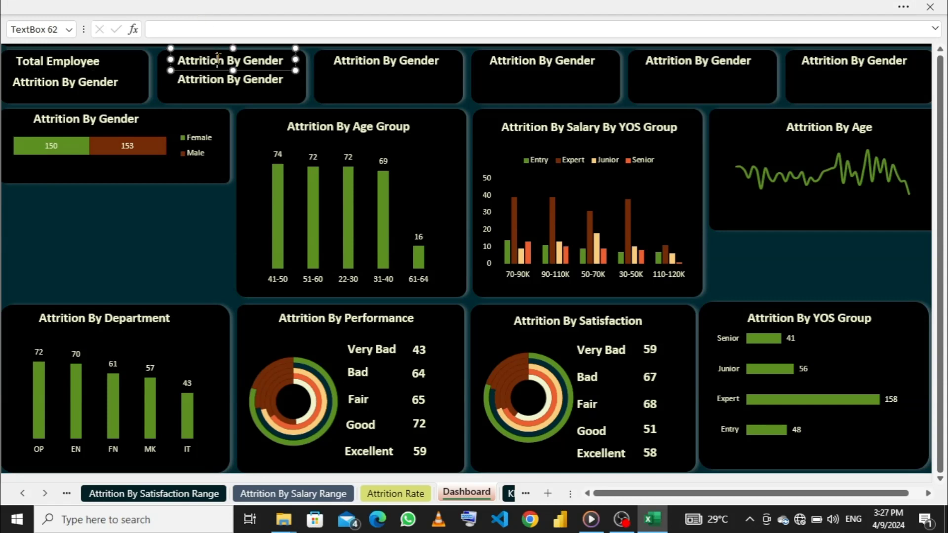
pyautogui.click(288, 57)
pyautogui.moveTo(285, 59); pyautogui.dragTo(176, 60)
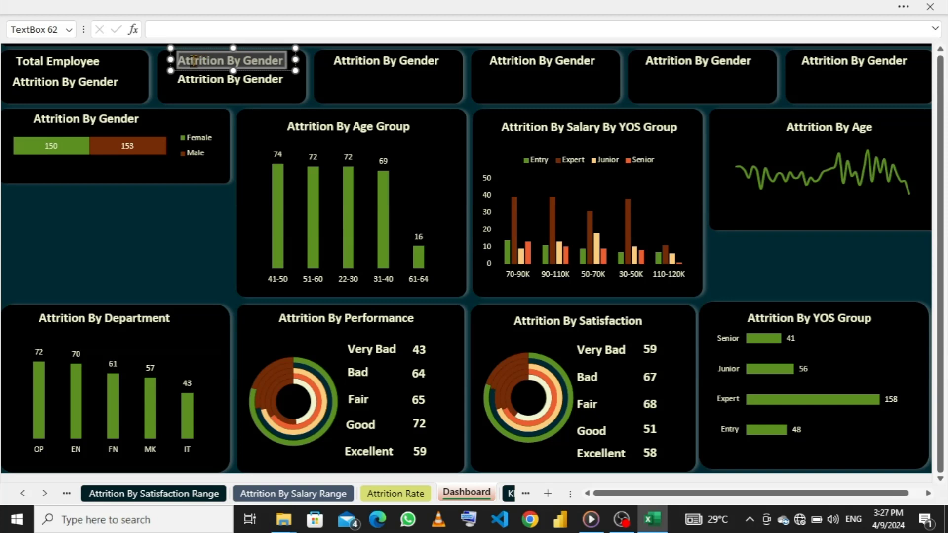
pyautogui.click(288, 57)
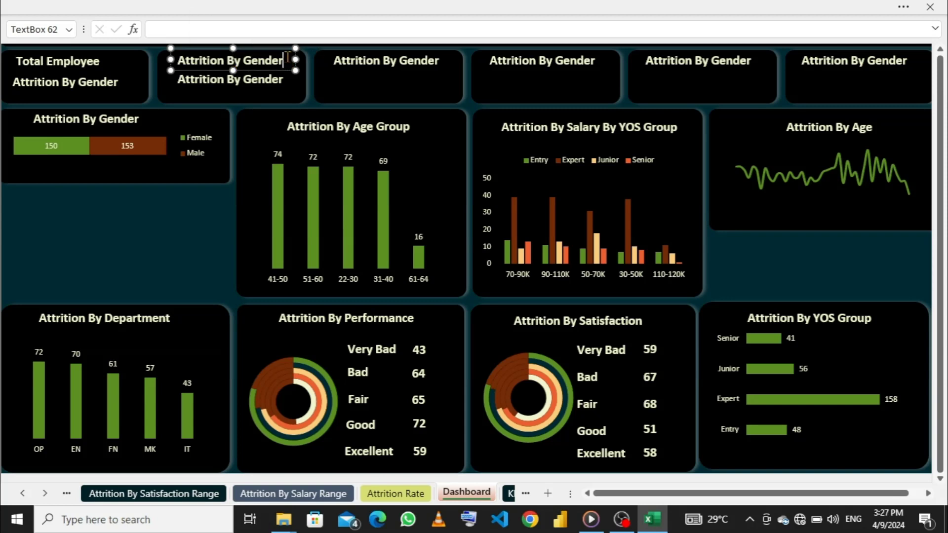
pyautogui.moveTo(287, 57); pyautogui.dragTo(230, 63)
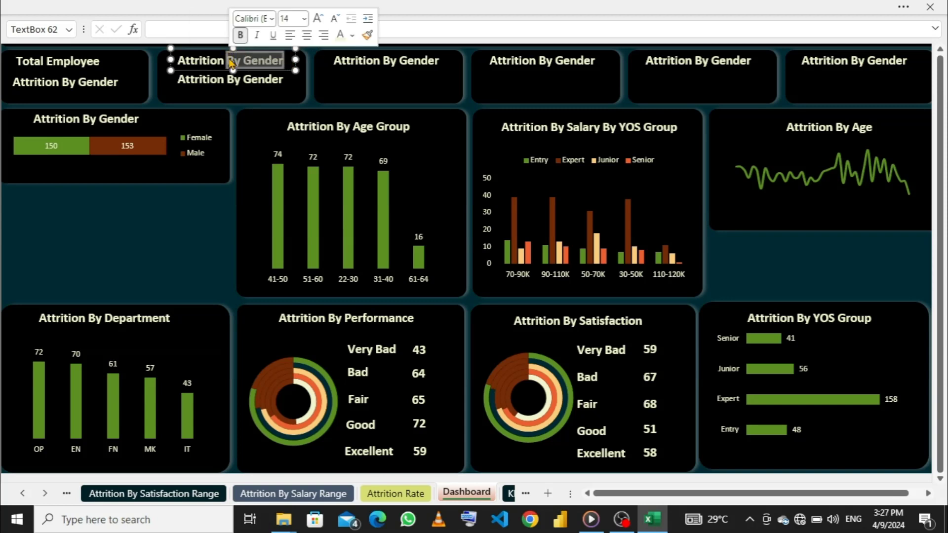
pyautogui.write('Rate')
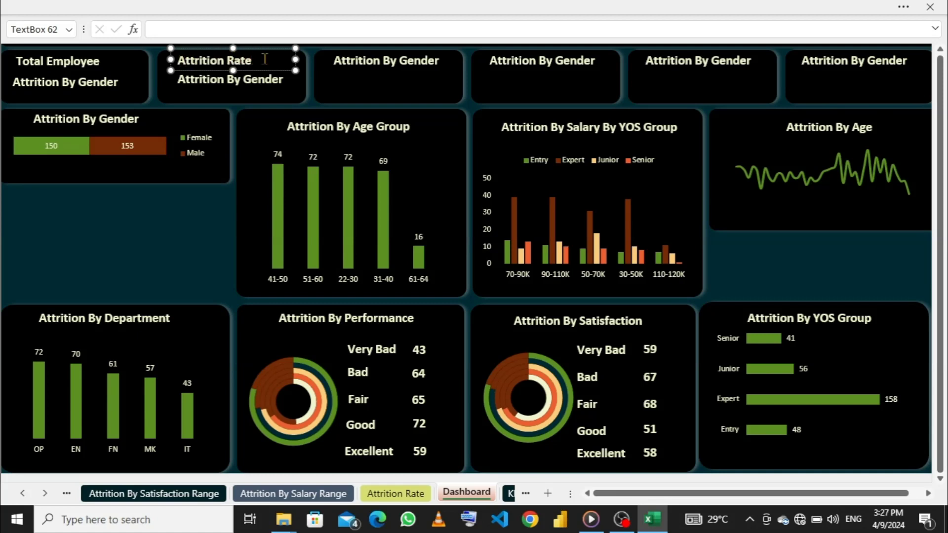
pyautogui.moveTo(297, 61); pyautogui.dragTo(267, 61)
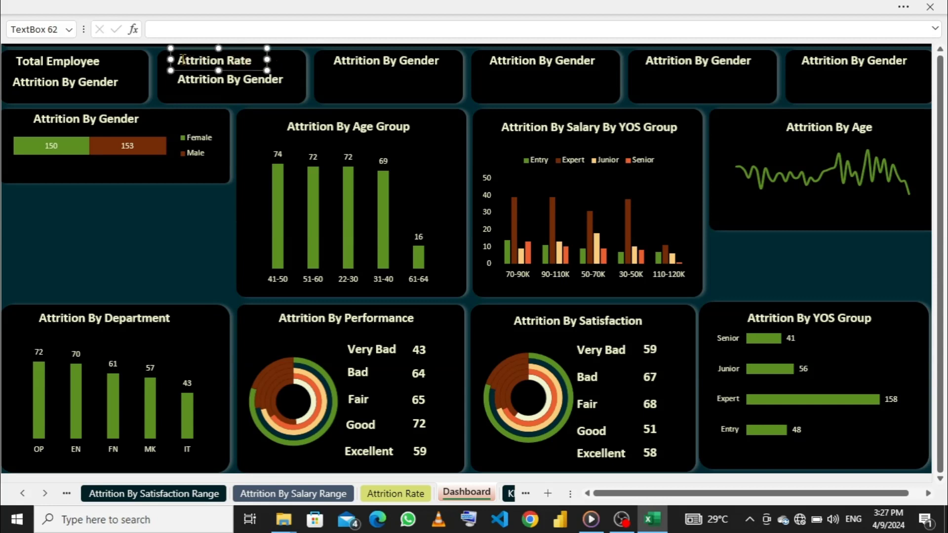
pyautogui.moveTo(170, 54); pyautogui.dragTo(185, 55)
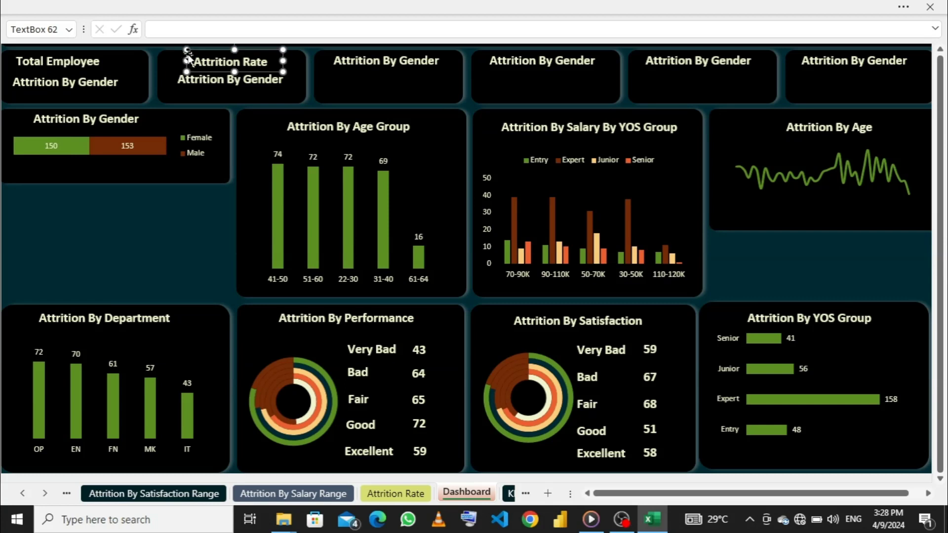
# - Replace the title in the third KPI card with "Retention Rate"
pyautogui.click(380, 61)
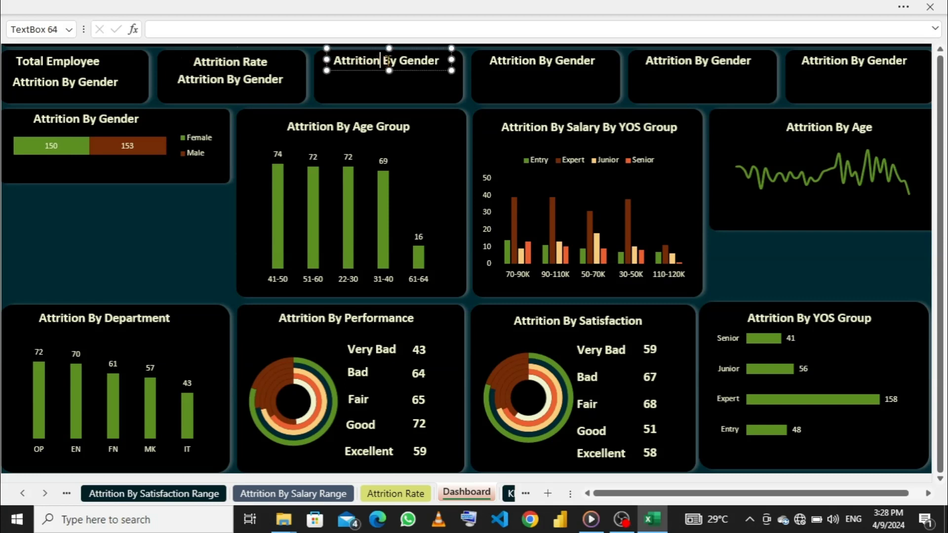
pyautogui.click(439, 60)
pyautogui.press('BackSpace')
pyautogui.press('BackSpace')
pyautogui.press('BackSpace')
pyautogui.press('BackSpace')
pyautogui.press('BackSpace')
pyautogui.press('BackSpace')
pyautogui.press('BackSpace')
pyautogui.press('BackSpace')
pyautogui.press('BackSpace')
pyautogui.press('BackSpace')
pyautogui.press('BackSpace')
pyautogui.press('BackSpace')
pyautogui.press('BackSpace')
pyautogui.press('BackSpace')
pyautogui.press('BackSpace')
pyautogui.press('BackSpace')
pyautogui.press('BackSpace')
pyautogui.press('BackSpace')
pyautogui.press('BackSpace')
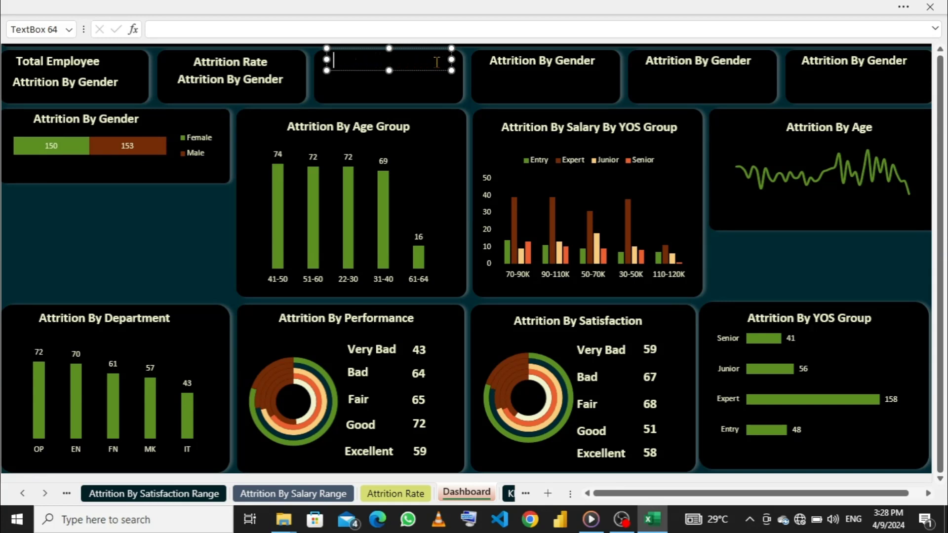
pyautogui.write('Retention Rate')
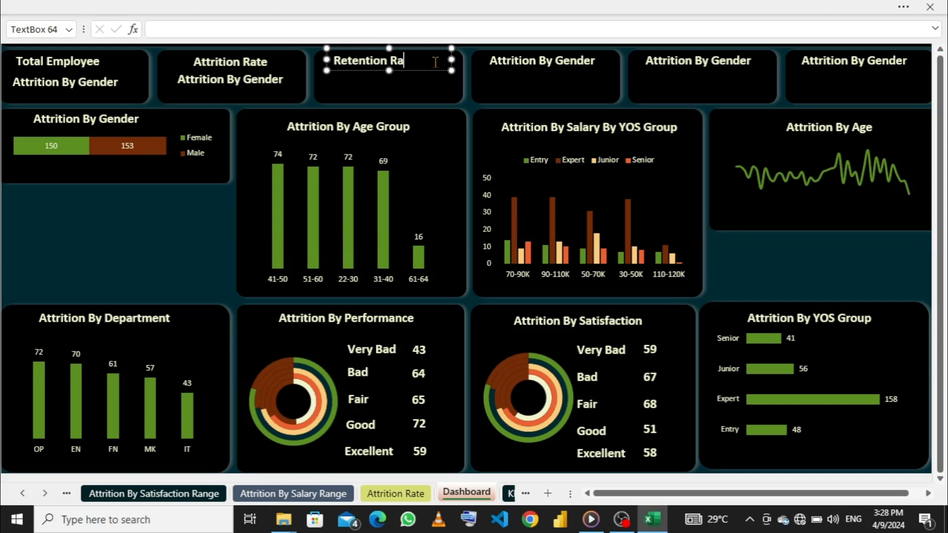
# - Retitle the fourth KPI card "Average Salary" and centre its text box in the card, narrowed to fit the text
pyautogui.click(514, 62)
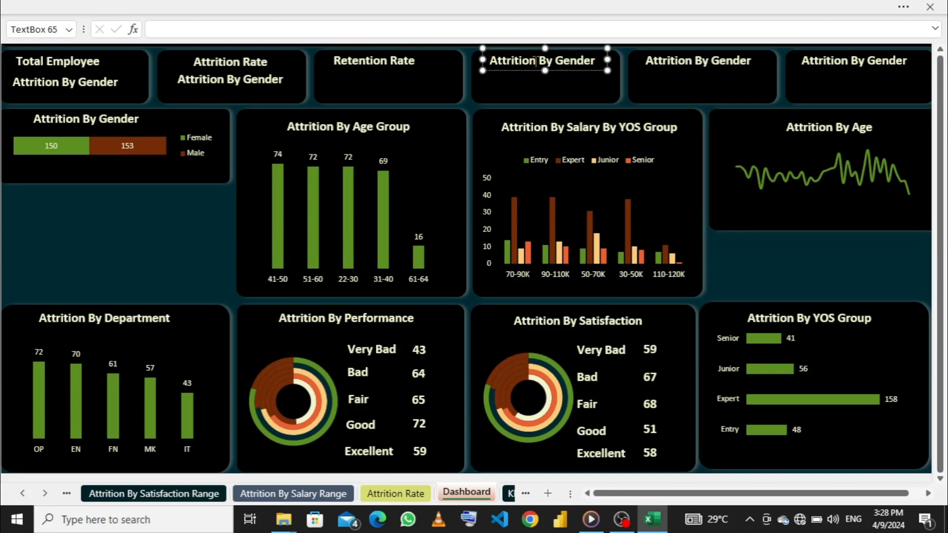
pyautogui.moveTo(598, 60); pyautogui.dragTo(502, 64)
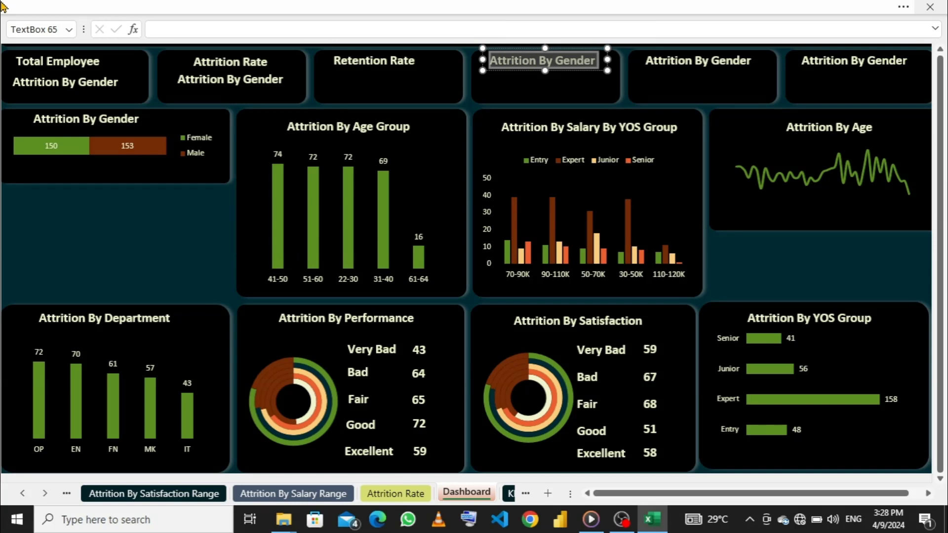
pyautogui.write('Av')
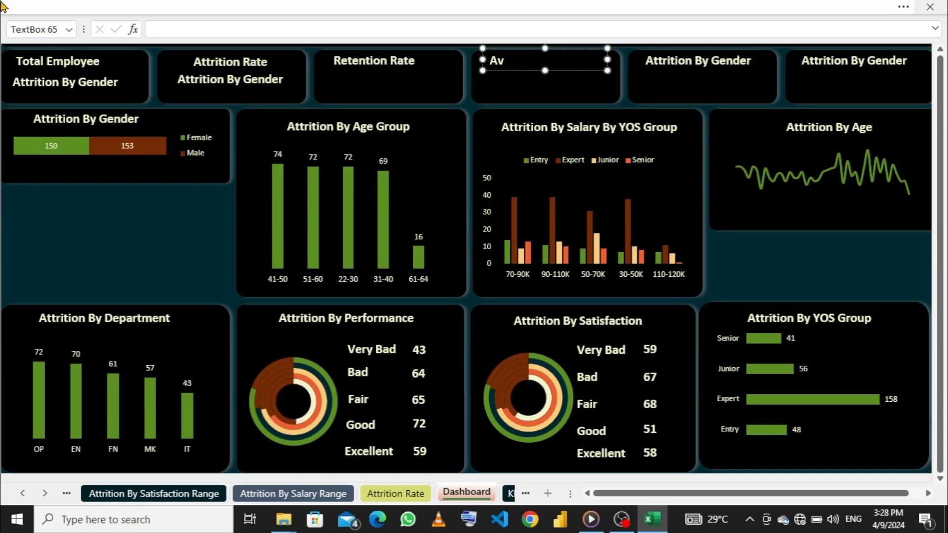
pyautogui.write('erage ')
pyautogui.write('Sal')
pyautogui.write('aru')
pyautogui.write('y')
pyautogui.click(483, 63)
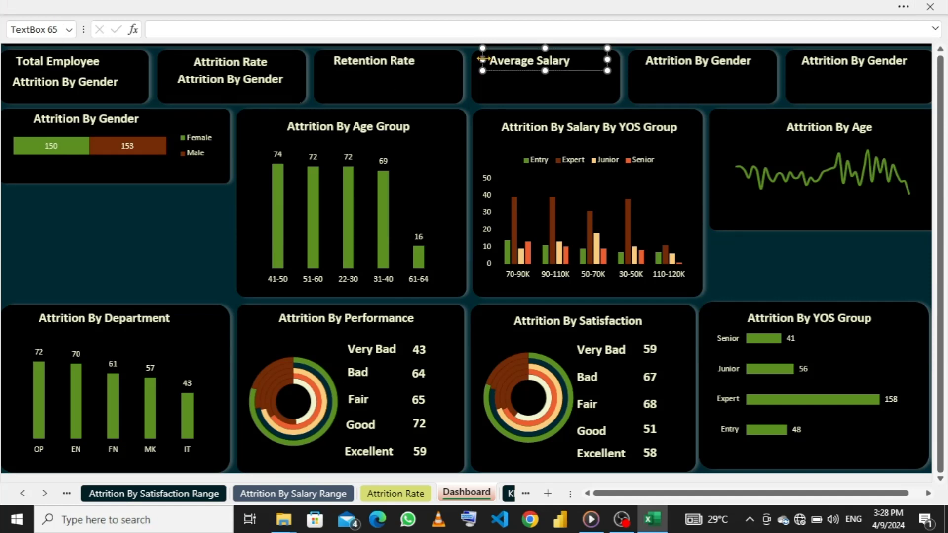
pyautogui.moveTo(488, 51); pyautogui.dragTo(501, 52)
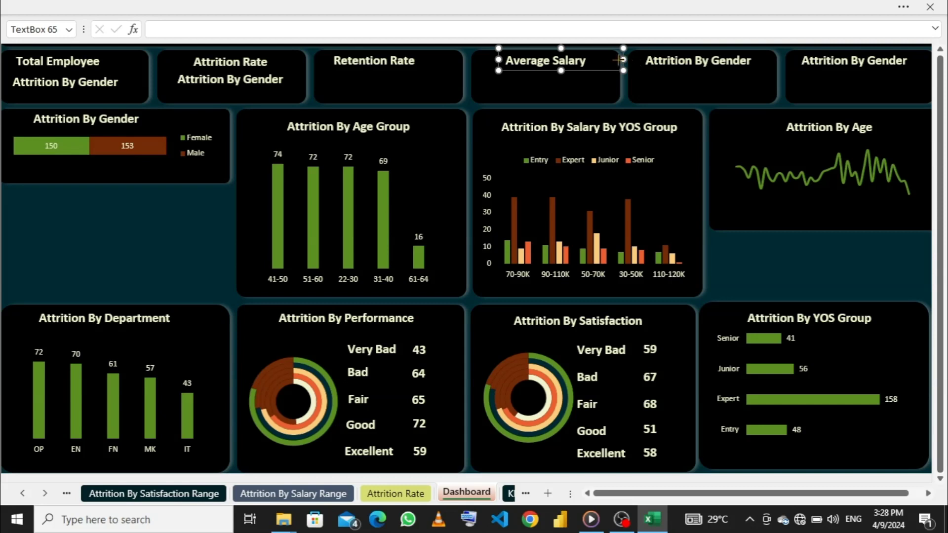
pyautogui.moveTo(624, 59); pyautogui.dragTo(598, 60)
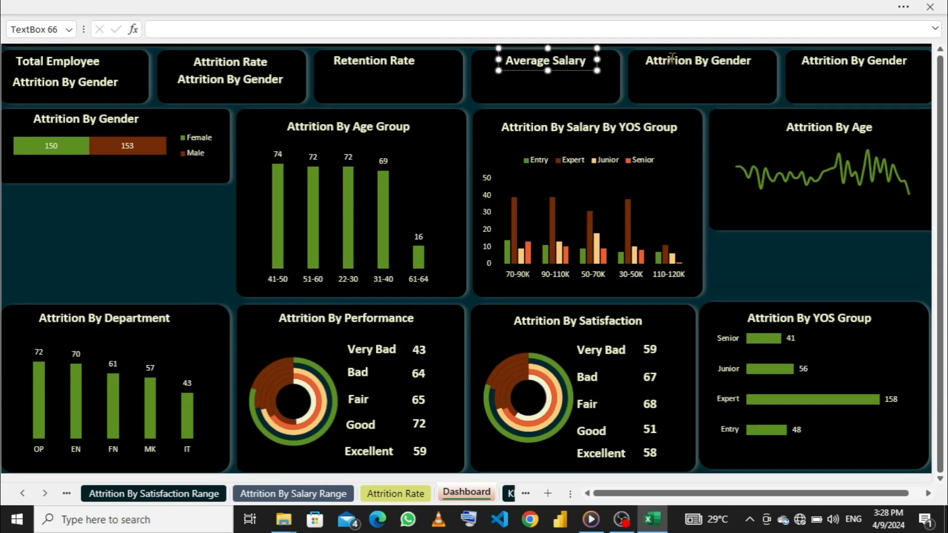
# - Retitle the fifth KPI card "Average Age" and centre its text box in the card, narrowed to fit the text
pyautogui.click(640, 60)
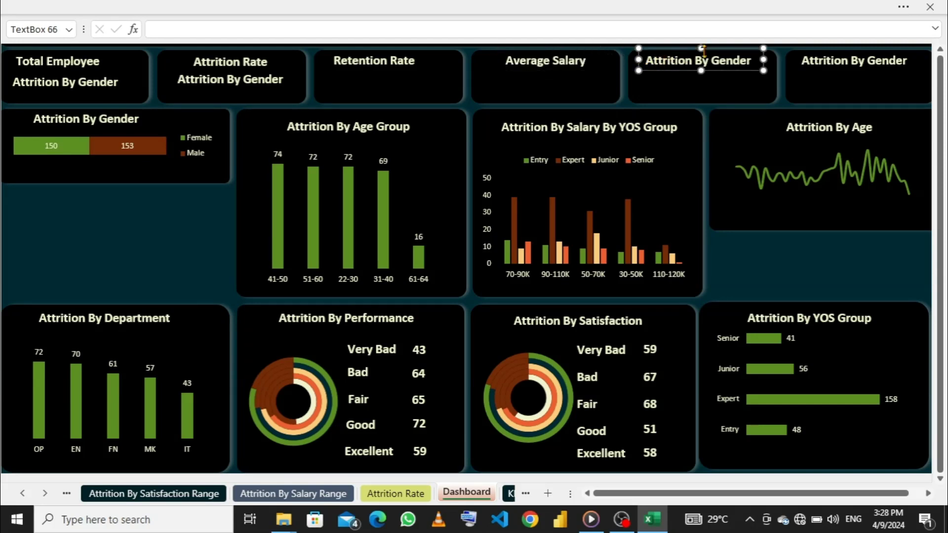
pyautogui.click(751, 58)
pyautogui.press('BackSpace')
pyautogui.press('BackSpace')
pyautogui.press('BackSpace')
pyautogui.press('BackSpace')
pyautogui.press('BackSpace')
pyautogui.press('BackSpace')
pyautogui.press('BackSpace')
pyautogui.press('BackSpace')
pyautogui.press('BackSpace')
pyautogui.press('BackSpace')
pyautogui.press('BackSpace')
pyautogui.press('BackSpace')
pyautogui.press('BackSpace')
pyautogui.press('BackSpace')
pyautogui.press('BackSpace')
pyautogui.press('BackSpace')
pyautogui.press('BackSpace')
pyautogui.press('BackSpace')
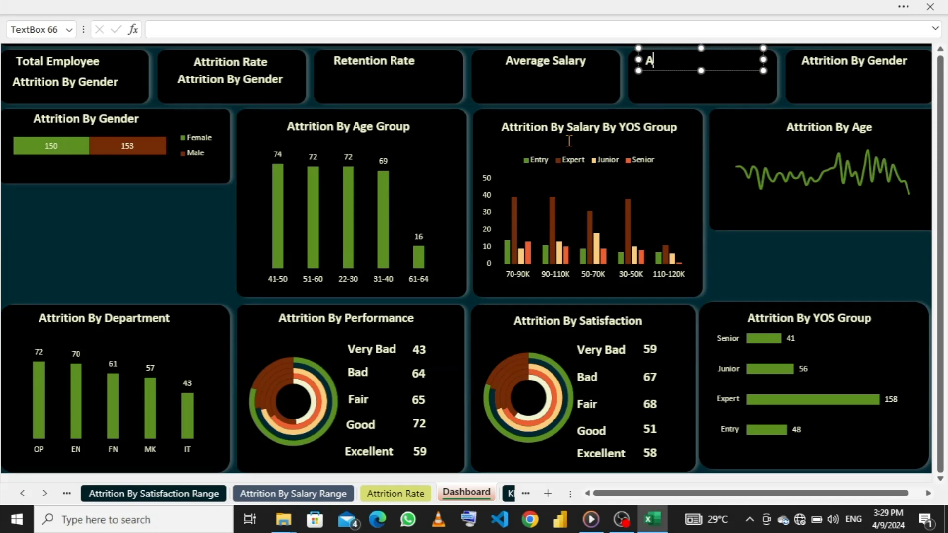
pyautogui.write('v')
pyautogui.write('ear')
pyautogui.press('BackSpace')
pyautogui.press('BackSpace')
pyautogui.write('rage')
pyautogui.write('Age')
pyautogui.moveTo(764, 59); pyautogui.dragTo(725, 61)
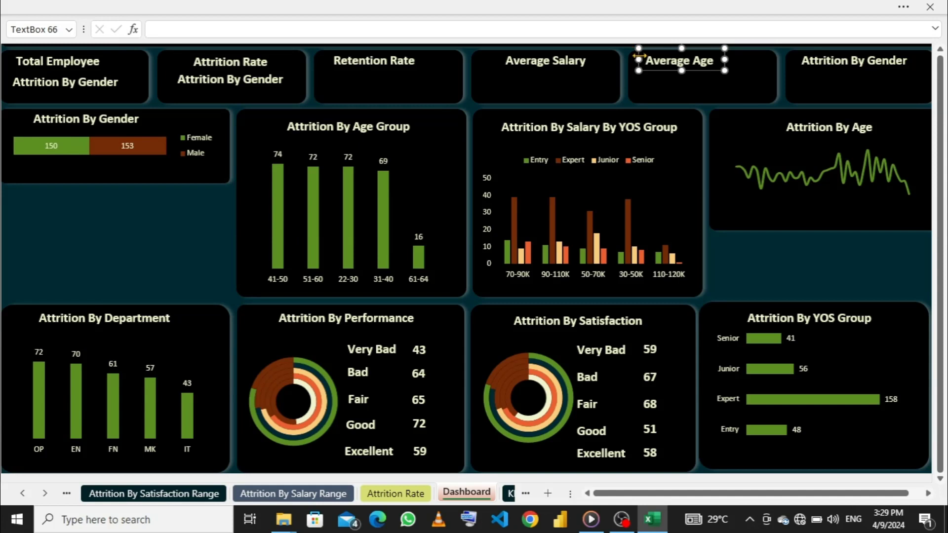
pyautogui.moveTo(639, 60); pyautogui.dragTo(663, 53)
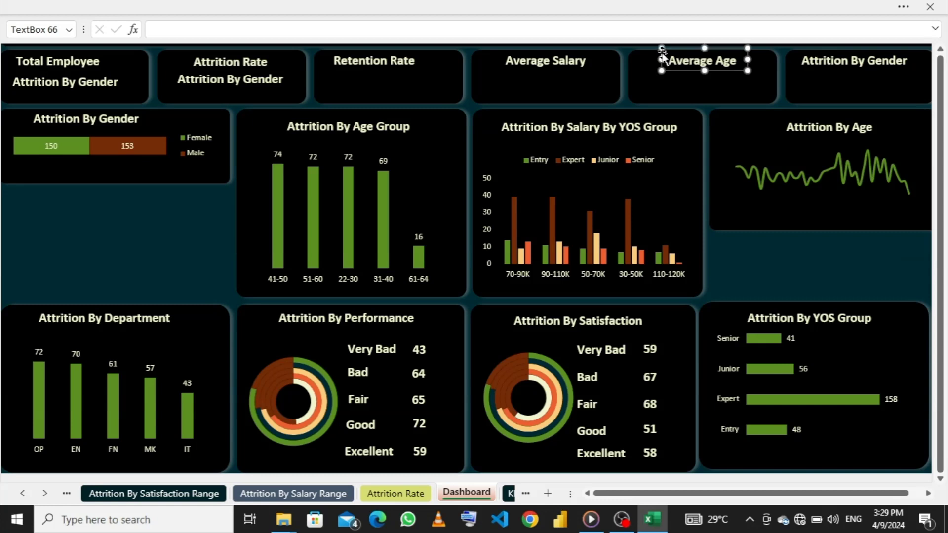
# - Retitle the sixth KPI card "Average YOS", narrow its text box to fit and position it at the top of the card
pyautogui.click(852, 59)
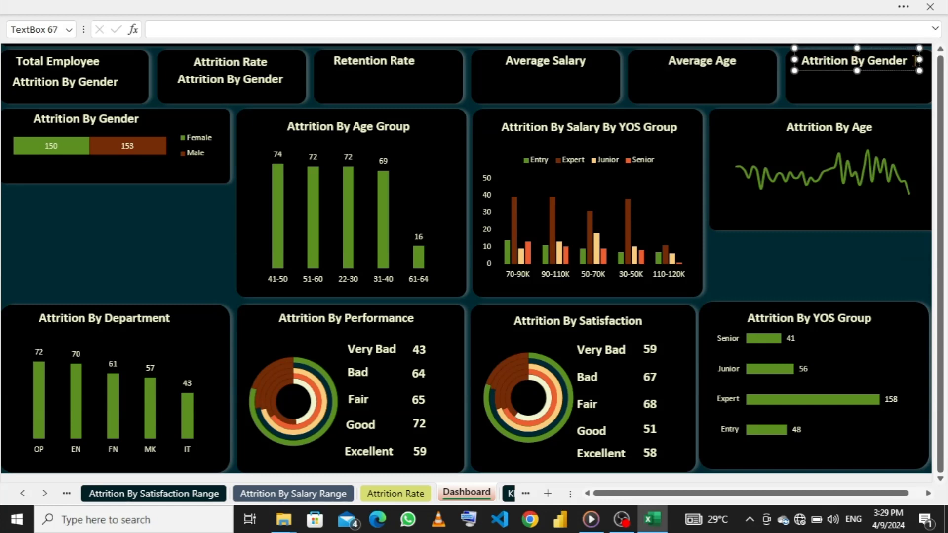
pyautogui.moveTo(915, 61); pyautogui.dragTo(810, 64)
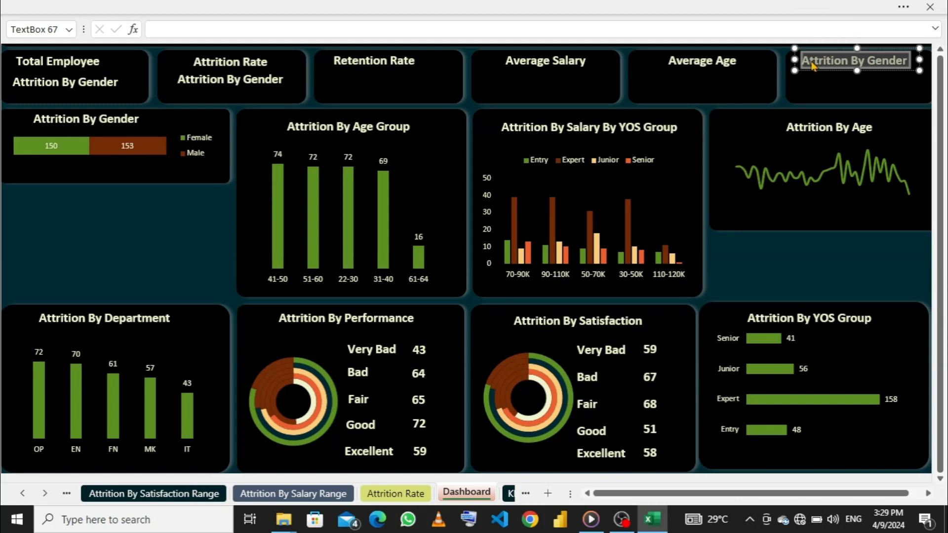
pyautogui.write('Avea')
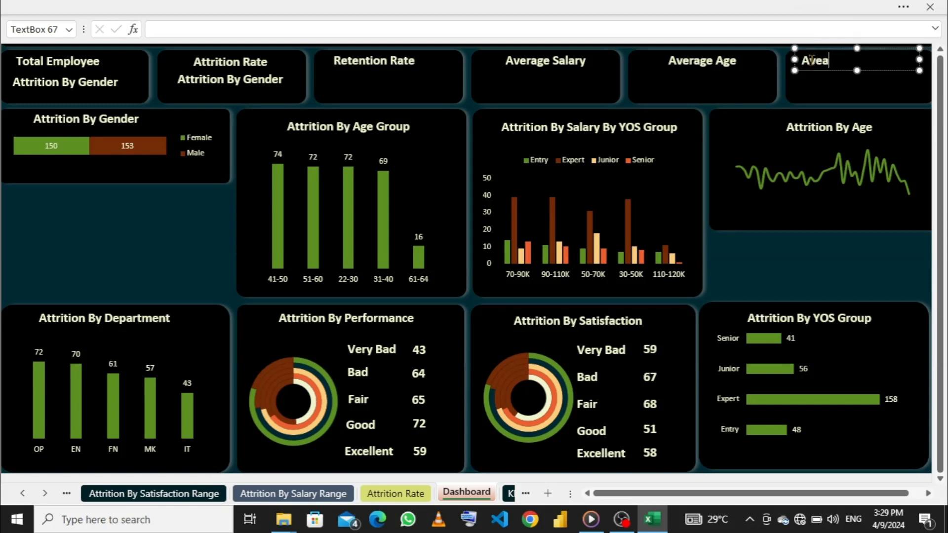
pyautogui.press('BackSpace')
pyautogui.write('rage YOS')
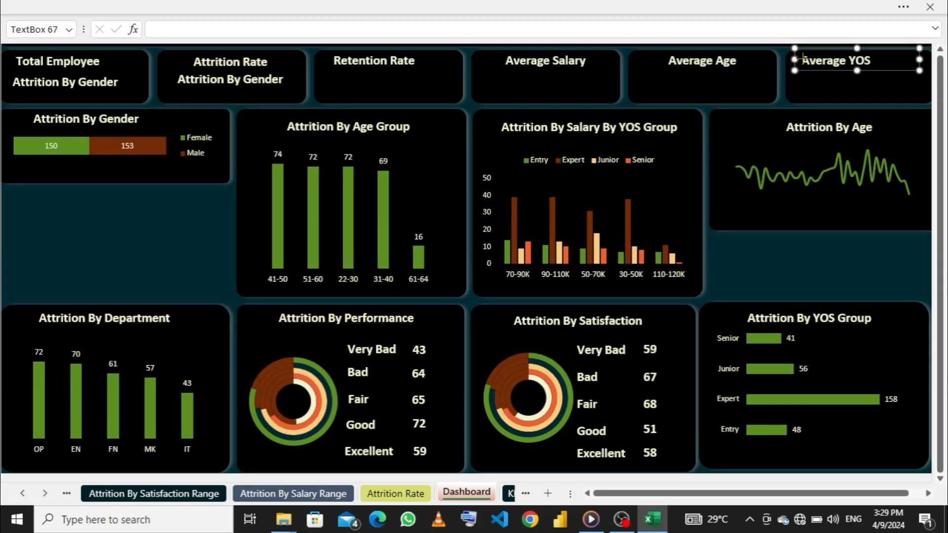
pyautogui.moveTo(803, 58); pyautogui.dragTo(822, 57)
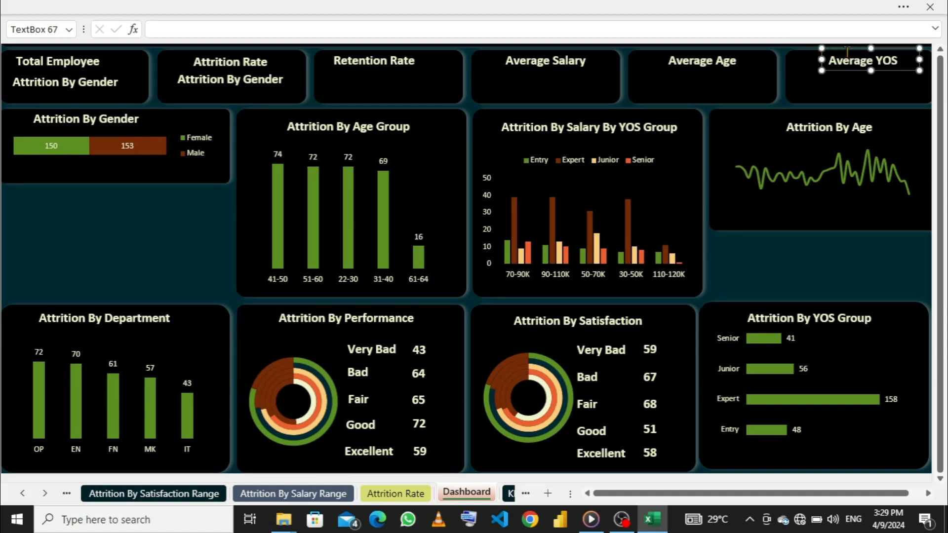
pyautogui.moveTo(834, 50); pyautogui.dragTo(829, 53)
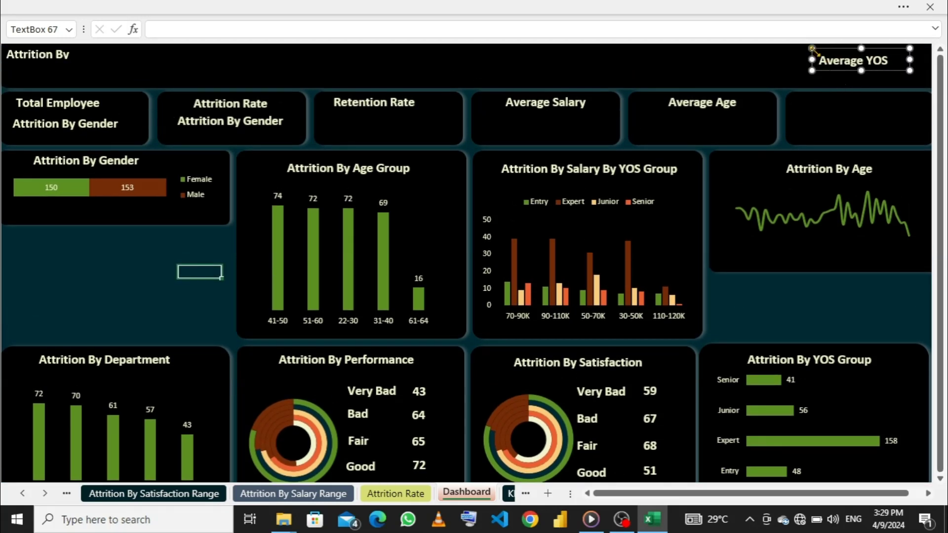
pyautogui.moveTo(813, 54); pyautogui.dragTo(821, 95)
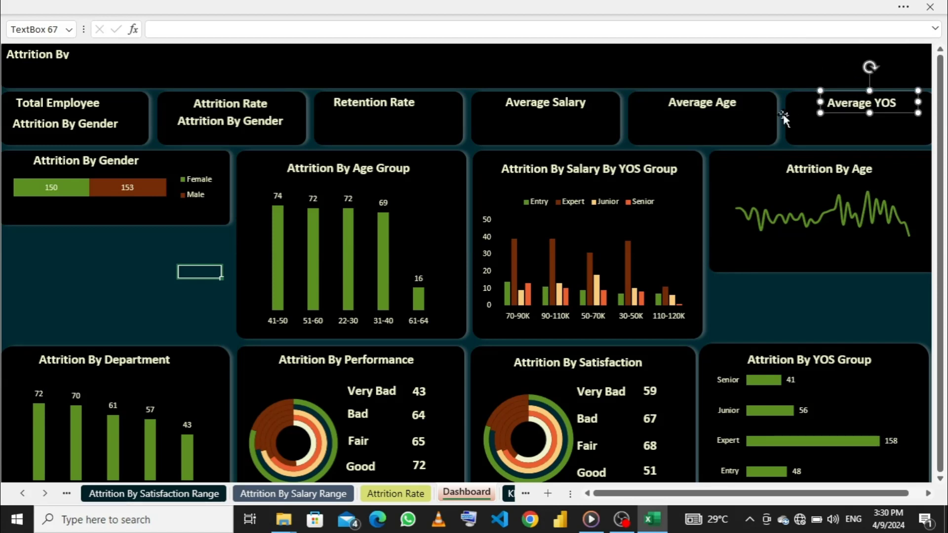
# - Clear the placeholder text from the lower text box in the first KPI card
pyautogui.click(126, 123)
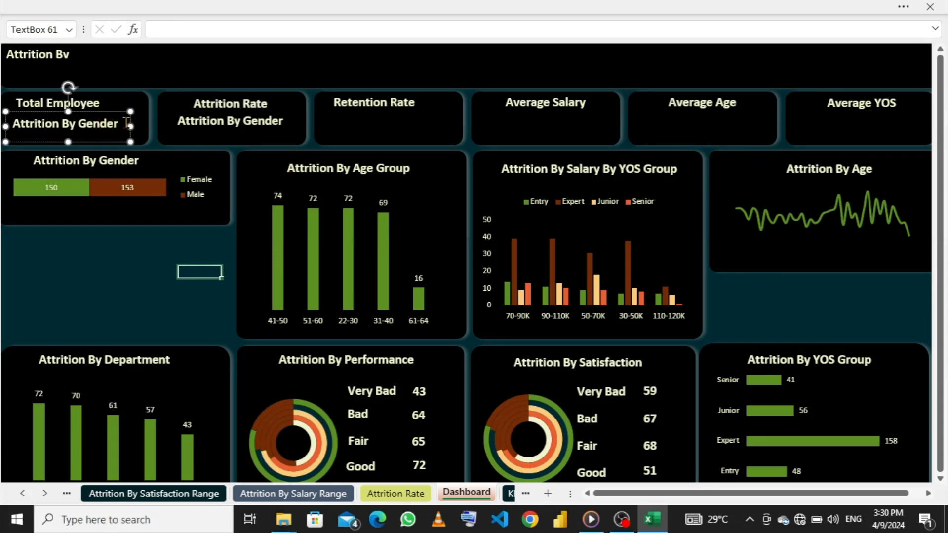
pyautogui.press('BackSpace')
pyautogui.press('BackSpace')
pyautogui.press('BackSpace')
pyautogui.press('BackSpace')
pyautogui.press('BackSpace')
pyautogui.press('BackSpace')
pyautogui.press('BackSpace')
pyautogui.press('BackSpace')
pyautogui.press('BackSpace')
pyautogui.press('BackSpace')
pyautogui.press('BackSpace')
pyautogui.press('BackSpace')
pyautogui.press('BackSpace')
pyautogui.press('BackSpace')
pyautogui.press('BackSpace')
pyautogui.press('BackSpace')
pyautogui.press('BackSpace')
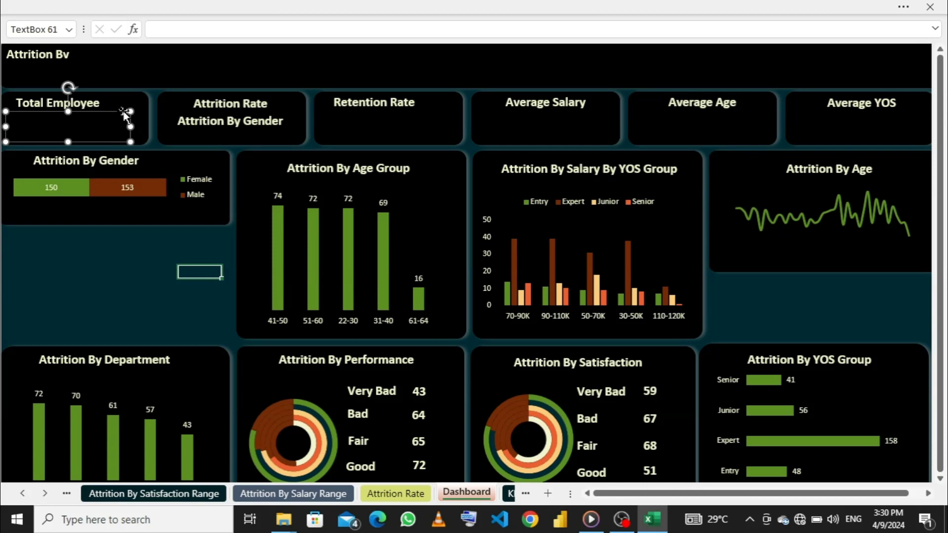
# - Delete part of the header banner's placeholder text so that it reads "At Gender"
pyautogui.click(79, 65)
pyautogui.click(80, 56)
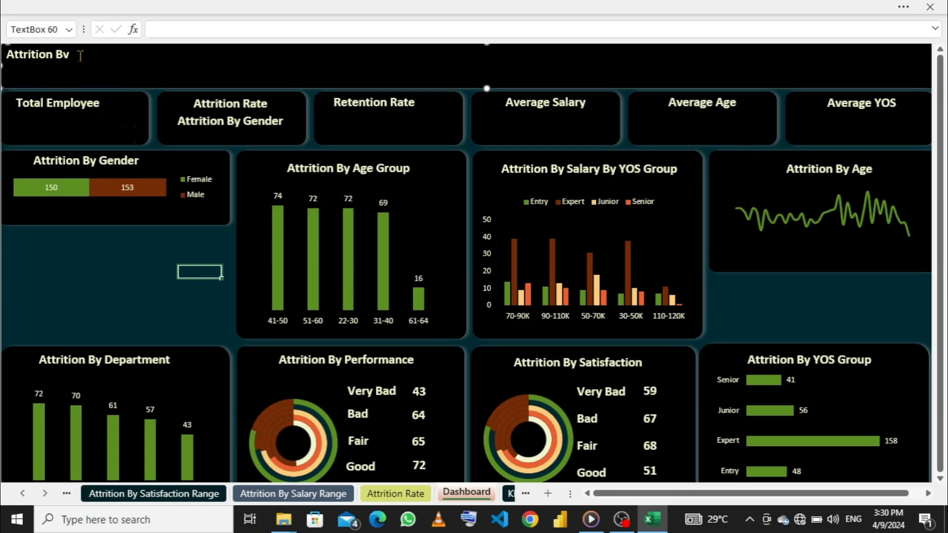
pyautogui.click(80, 56)
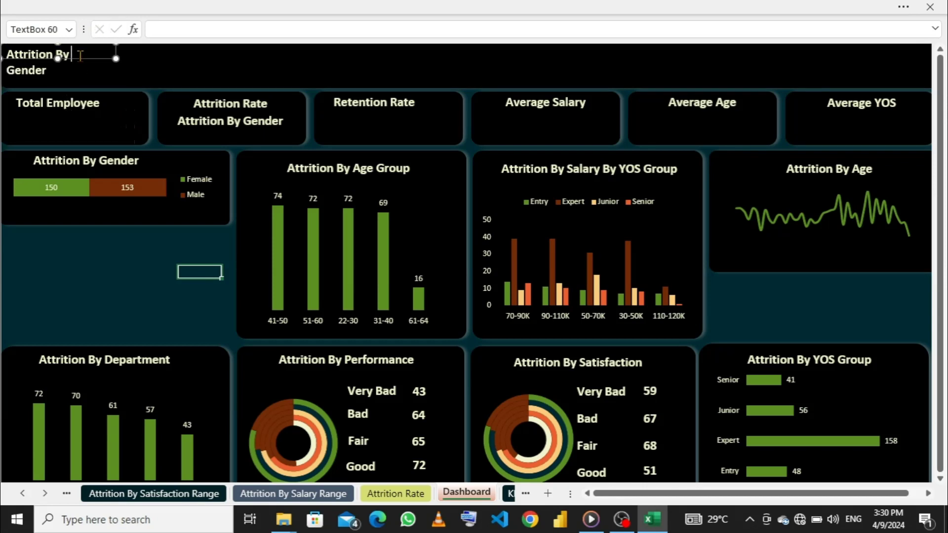
pyautogui.press('BackSpace')
pyautogui.press('BackSpace')
pyautogui.press('BackSpace')
pyautogui.press('BackSpace')
pyautogui.press('BackSpace')
pyautogui.press('BackSpace')
pyautogui.press('BackSpace')
pyautogui.press('BackSpace')
pyautogui.press('BackSpace')
pyautogui.press('BackSpace')
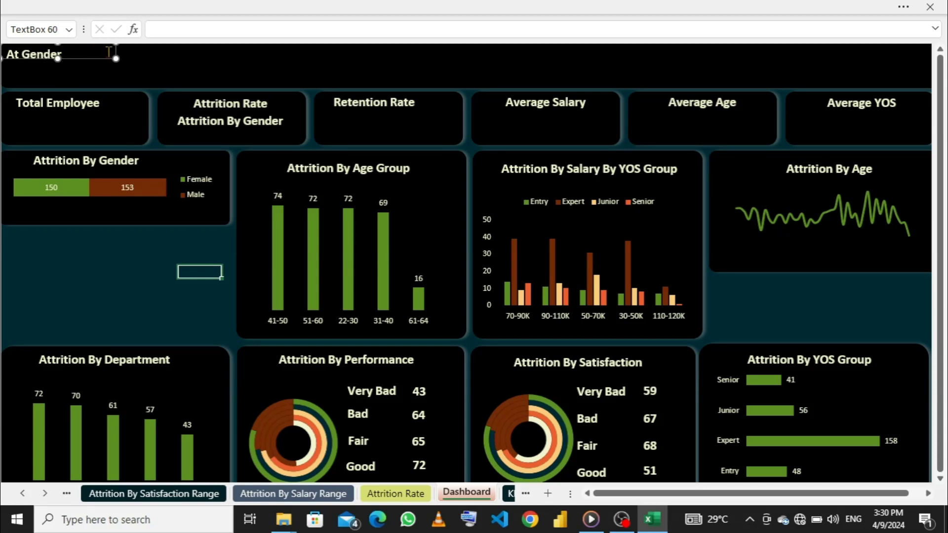
pyautogui.rightClick(113, 57)
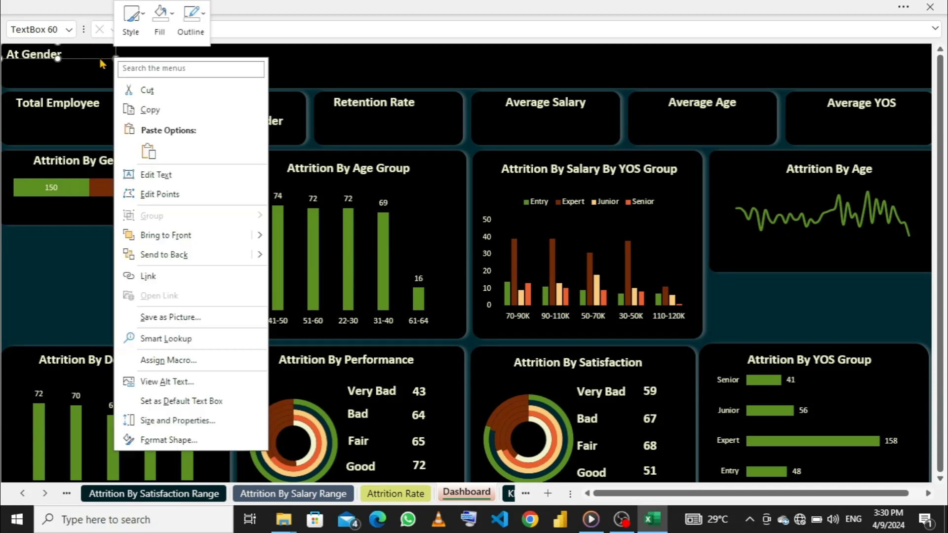
pyautogui.click(94, 53)
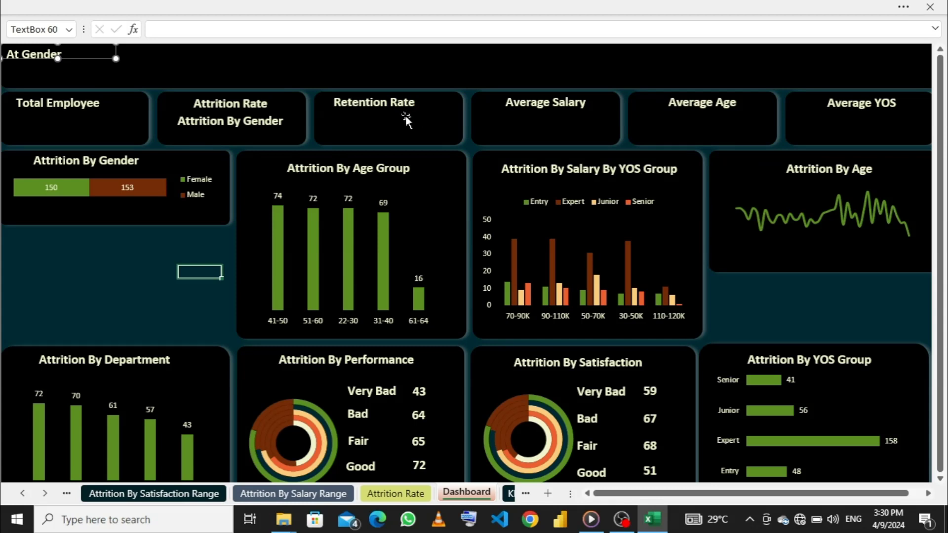
# - On the KPI sheet, show the PivotTable's field list and add Years of Service to its values below Average of Satisfaction Score
pyautogui.click(90, 124)
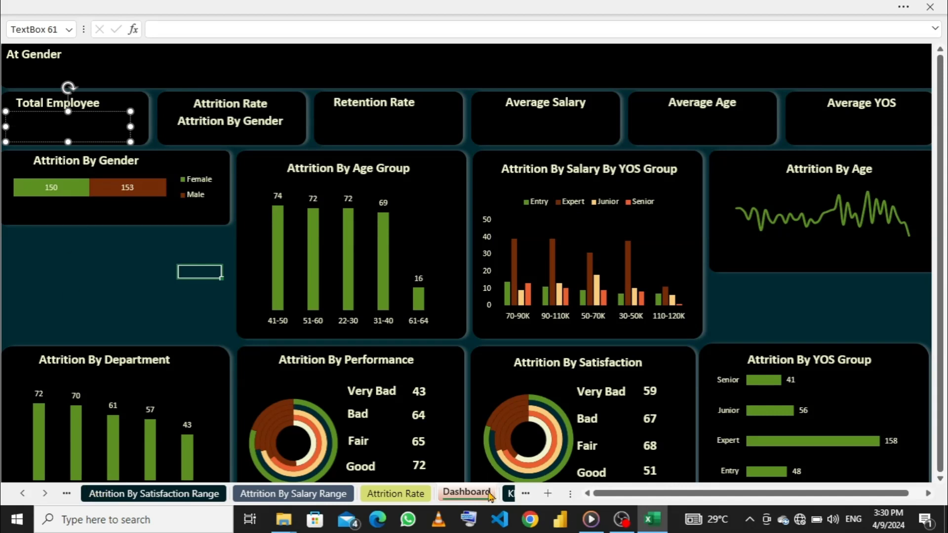
pyautogui.click(509, 494)
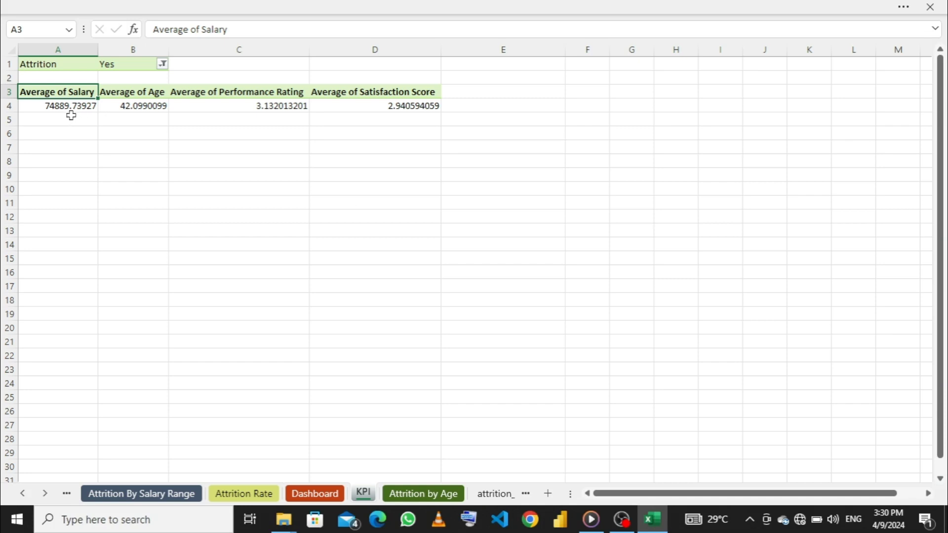
pyautogui.click(63, 148)
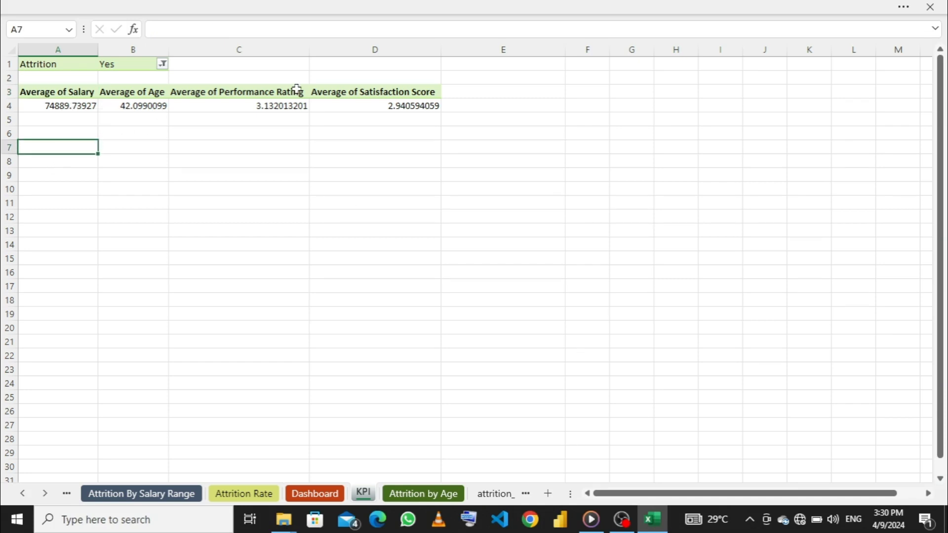
pyautogui.click(403, 107)
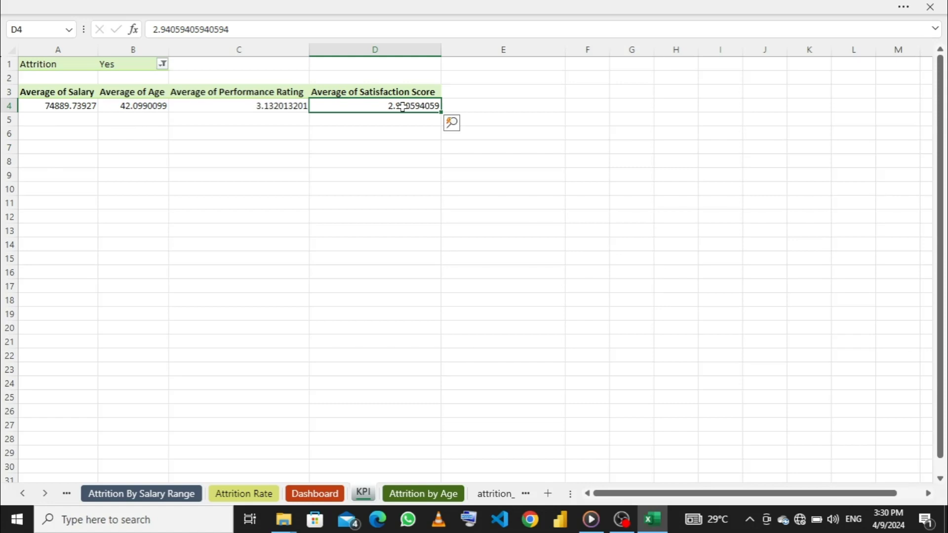
pyautogui.click(435, 8)
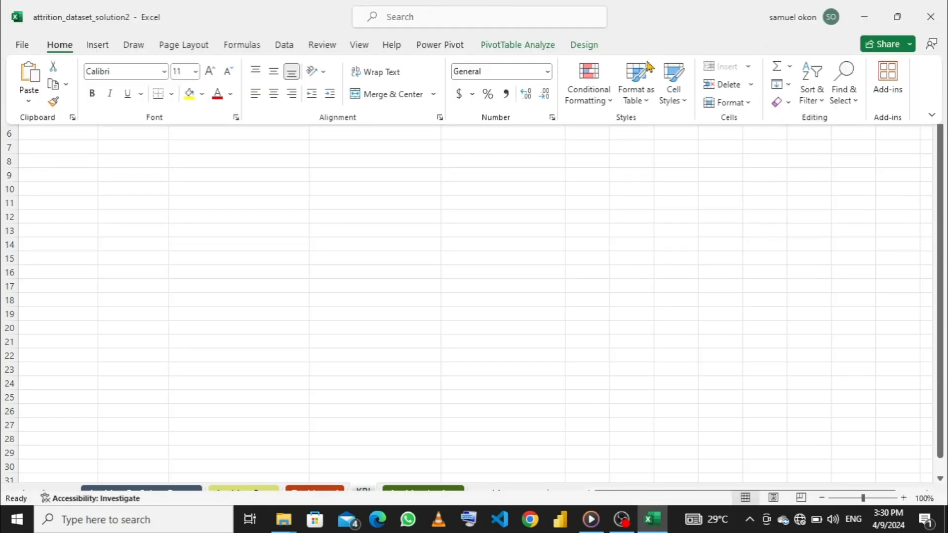
pyautogui.click(528, 46)
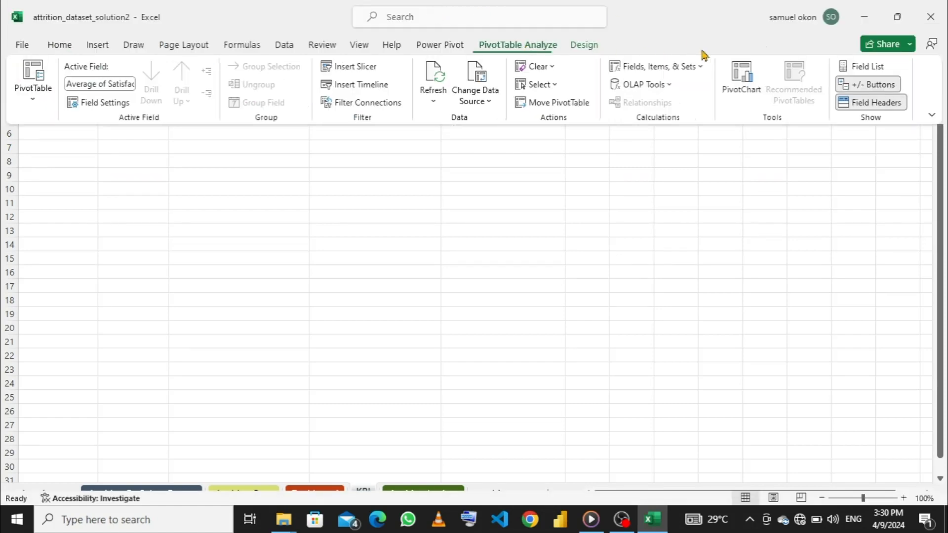
pyautogui.click(874, 65)
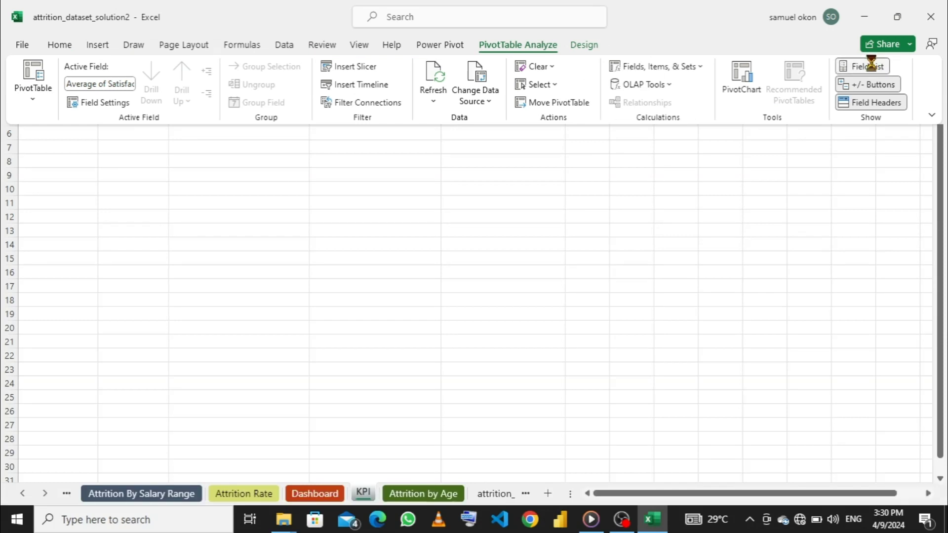
pyautogui.scroll(-1, 804, 214)
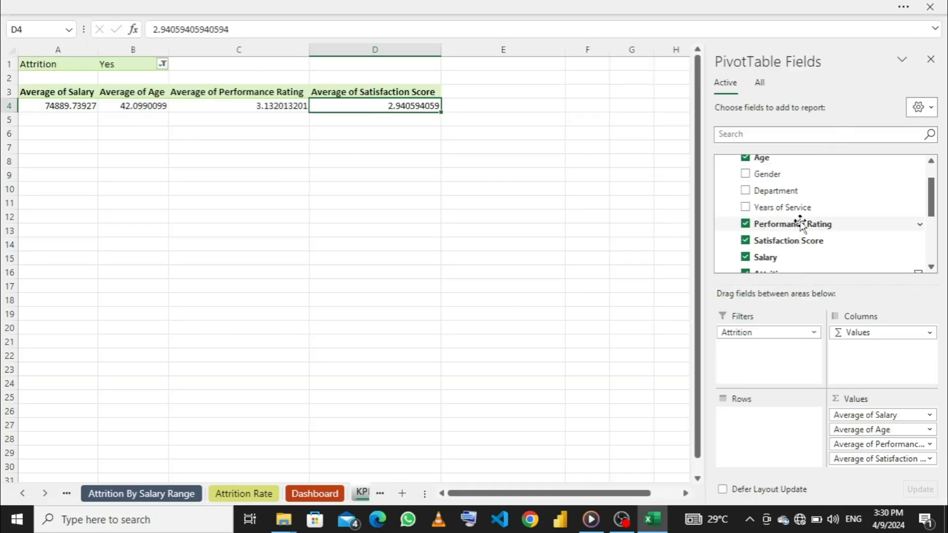
pyautogui.moveTo(799, 207); pyautogui.dragTo(872, 462)
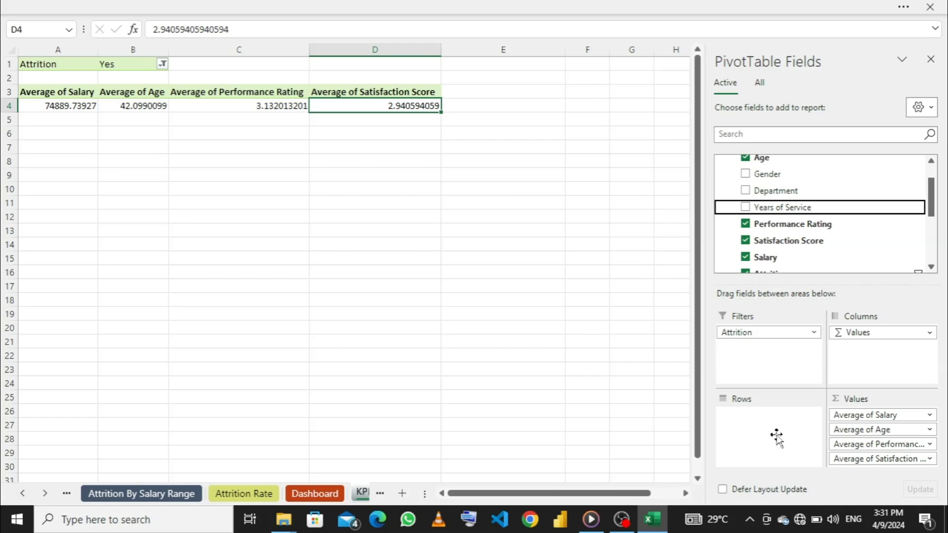
# - Summarize the PivotTable's Years of Service value field by Average instead of Sum
pyautogui.moveTo(777, 437); pyautogui.dragTo(779, 441)
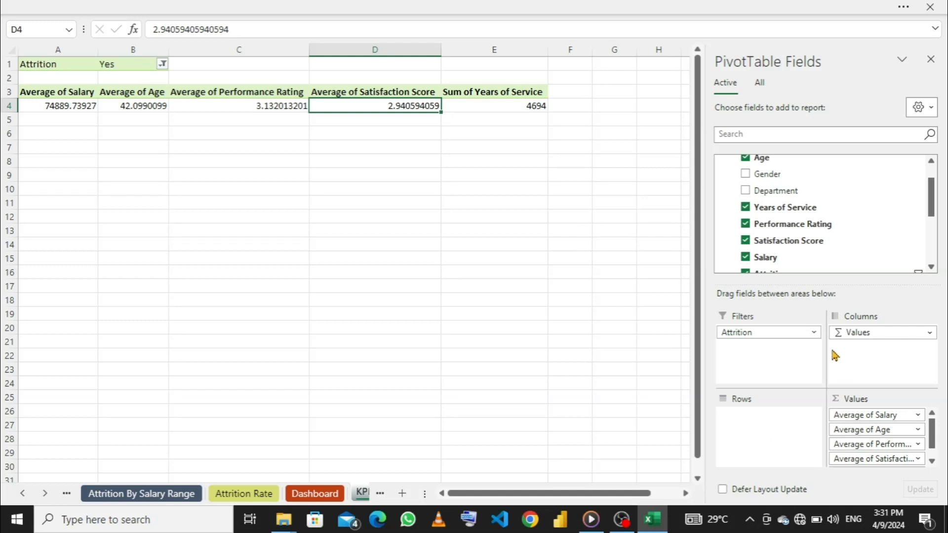
pyautogui.scroll(-1, 870, 440)
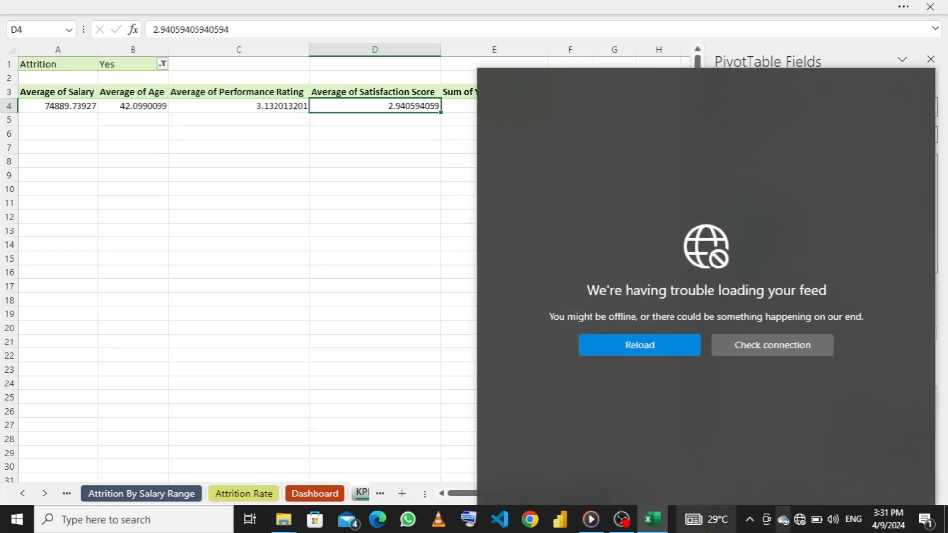
pyautogui.click(391, 351)
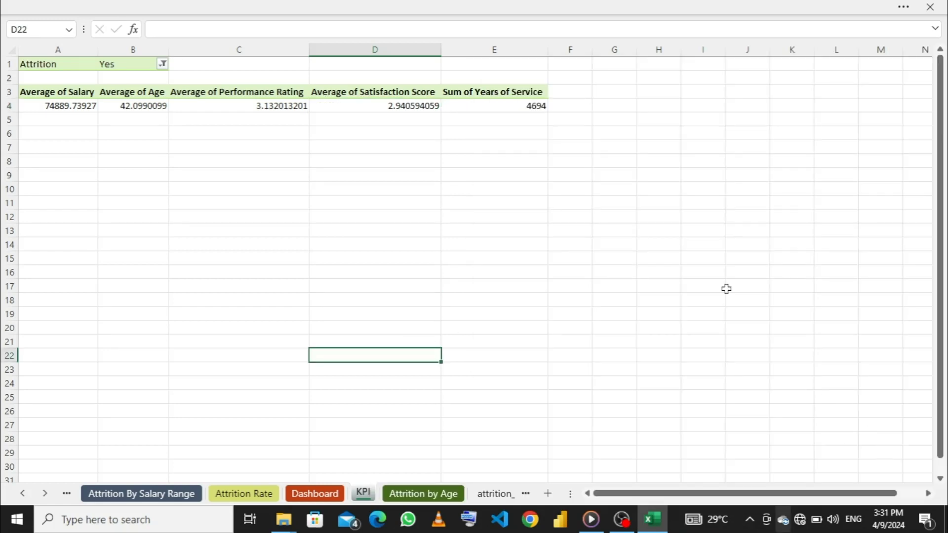
pyautogui.click(501, 106)
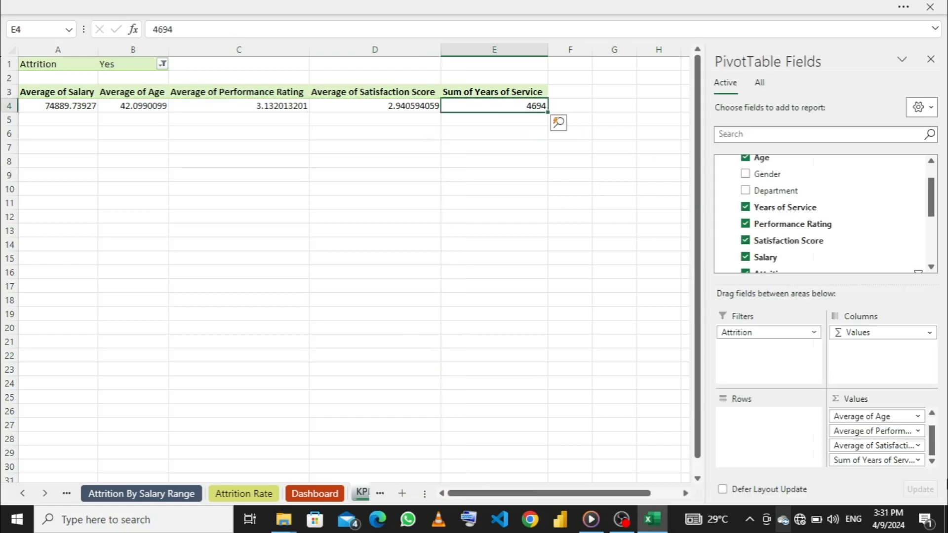
pyautogui.click(920, 460)
pyautogui.click(920, 460)
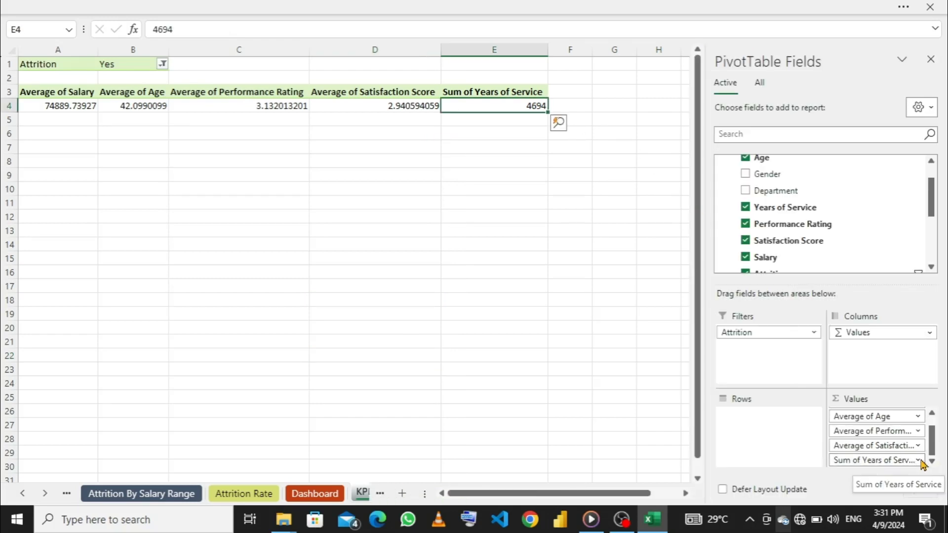
pyautogui.click(919, 461)
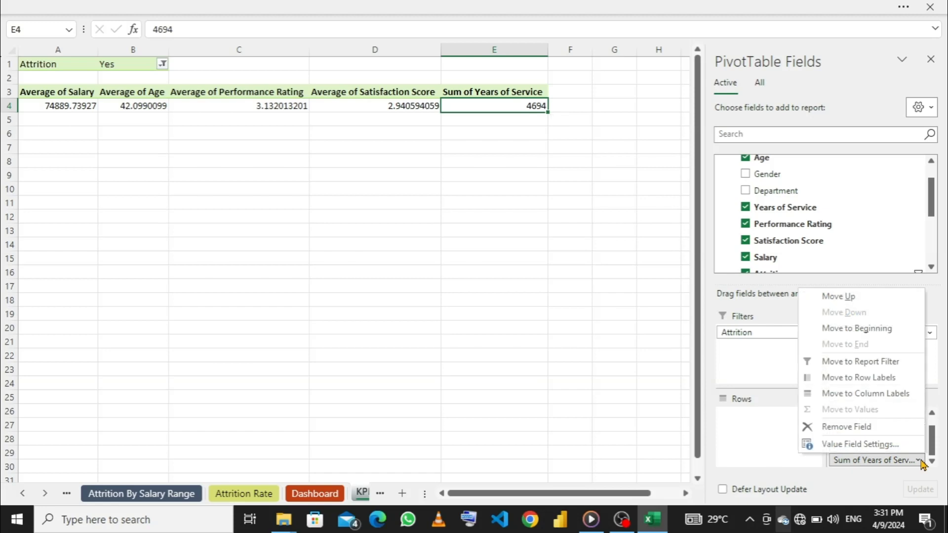
pyautogui.click(859, 443)
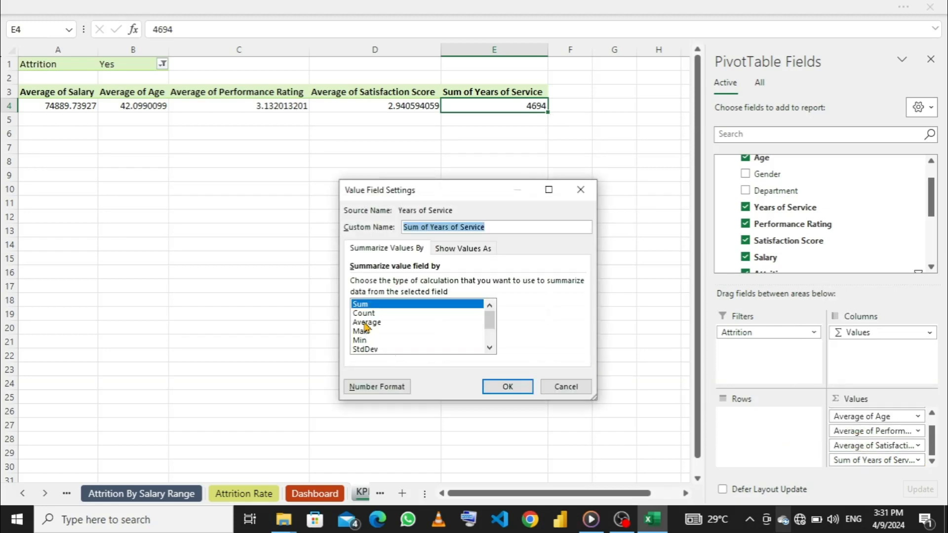
pyautogui.click(367, 324)
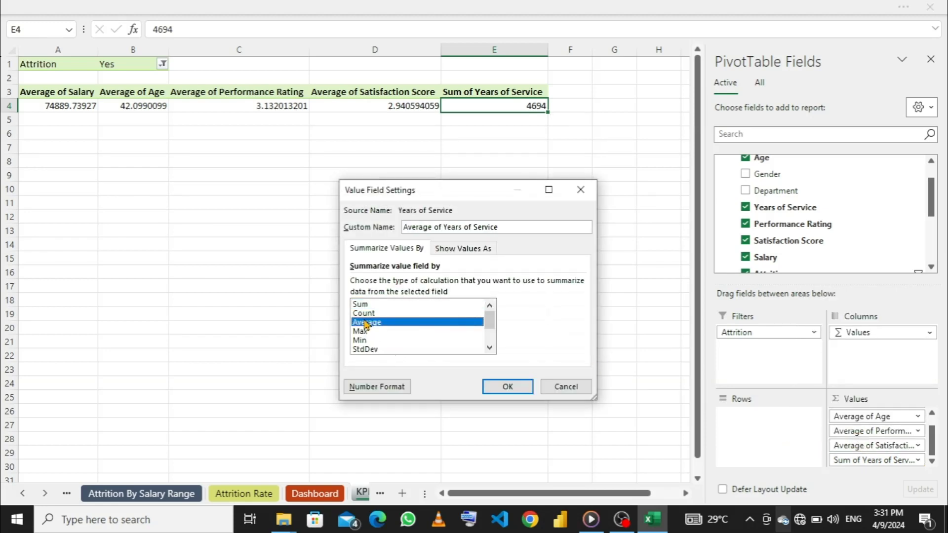
pyautogui.click(499, 385)
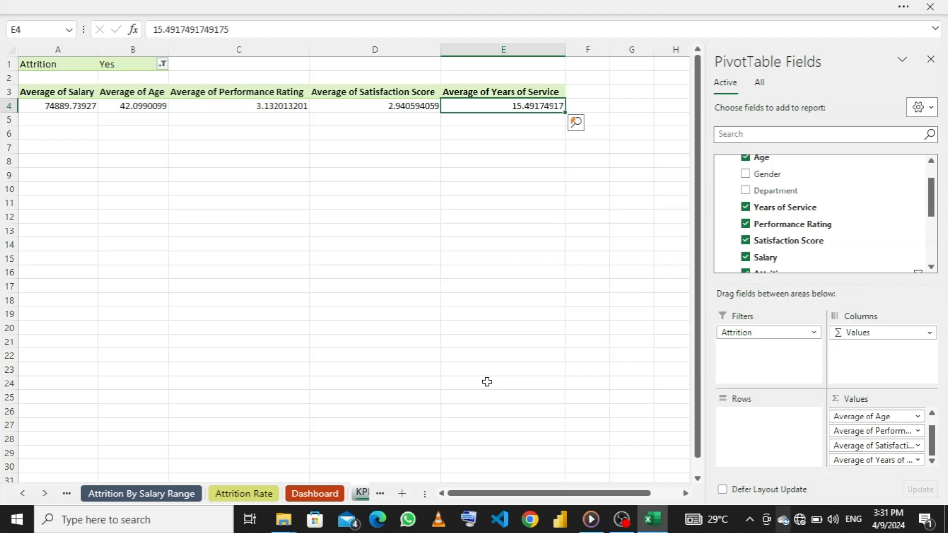
# - Try to enter an IFERROR formula in cell A7 that references the Average of Salary value and falls back to 0
pyautogui.click(69, 153)
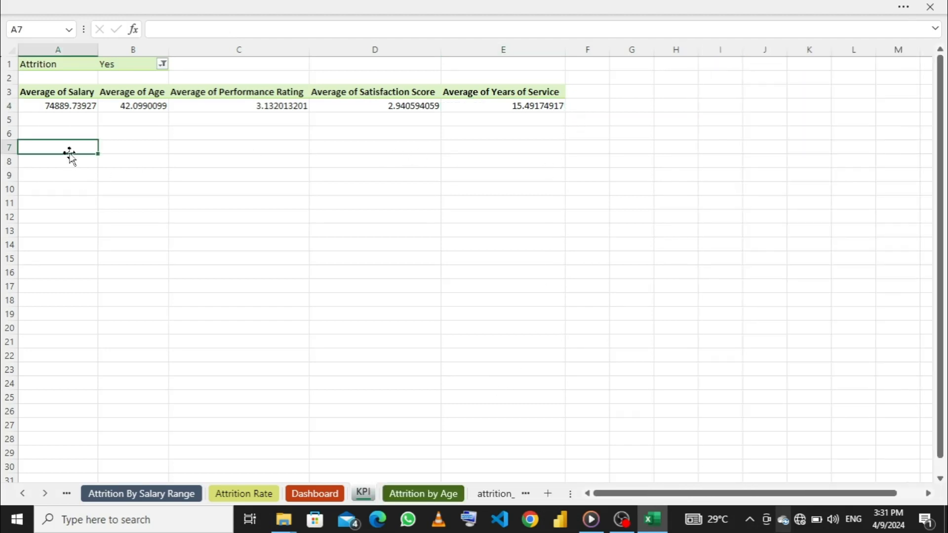
pyautogui.write('=if')
pyautogui.press('Down')
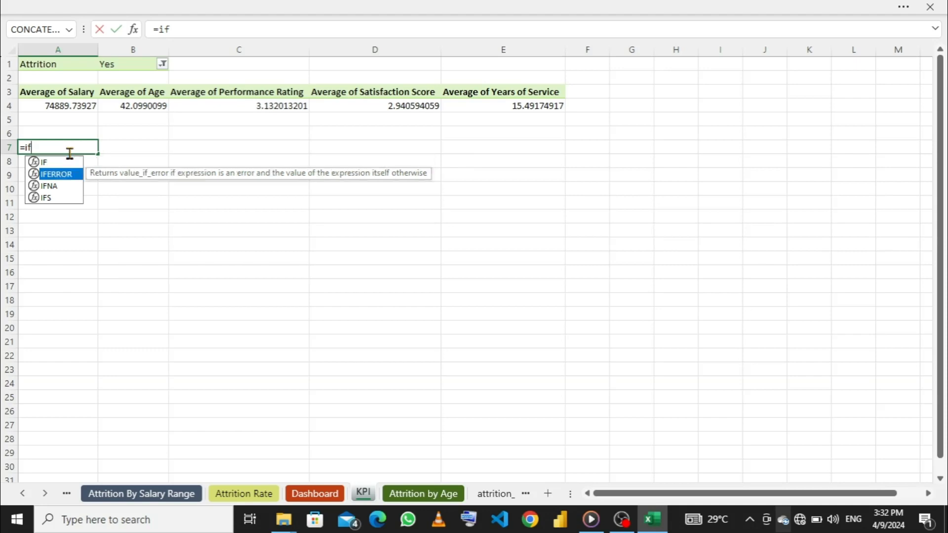
pyautogui.press('Tab')
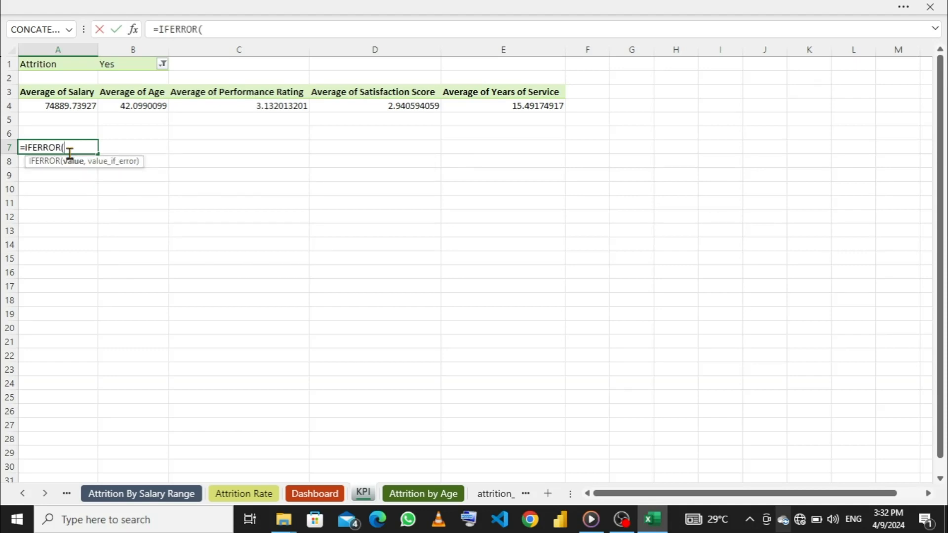
pyautogui.write(',0)')
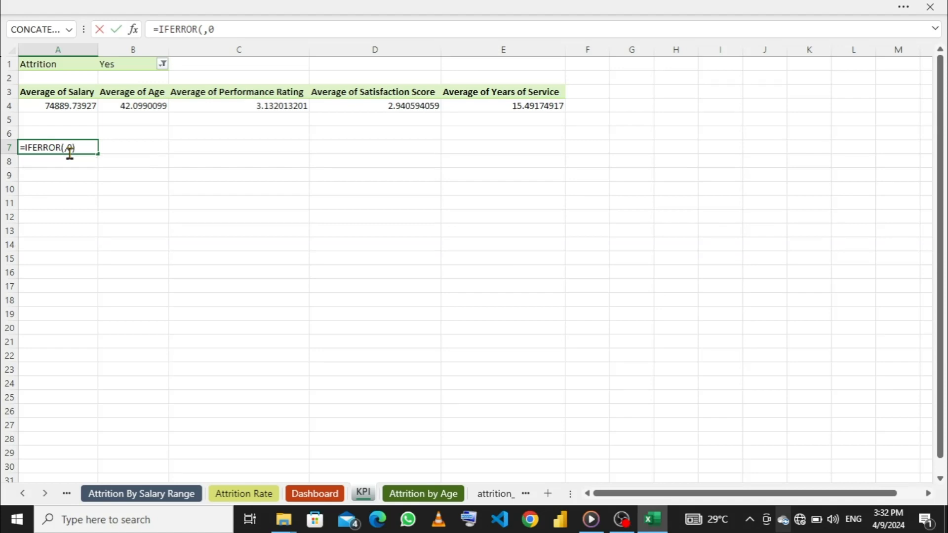
pyautogui.click(58, 106)
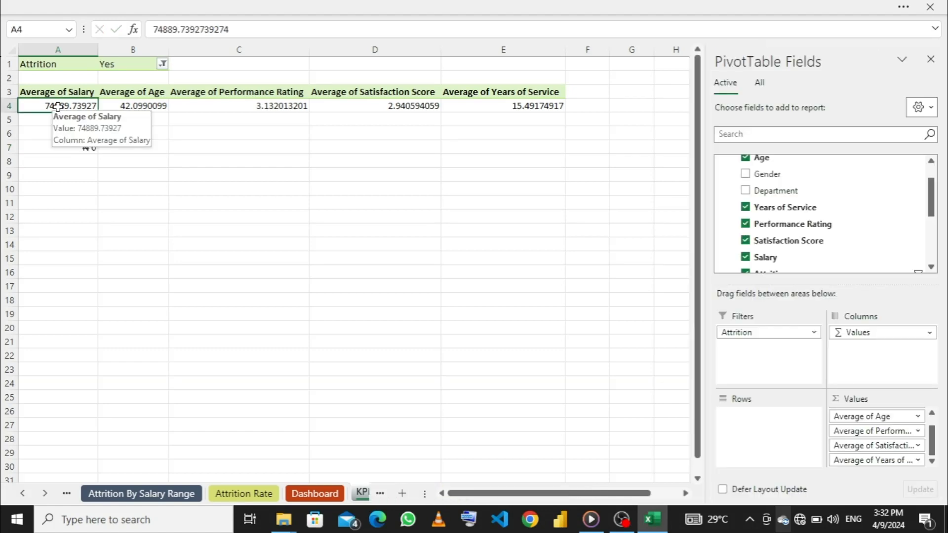
pyautogui.click(62, 148)
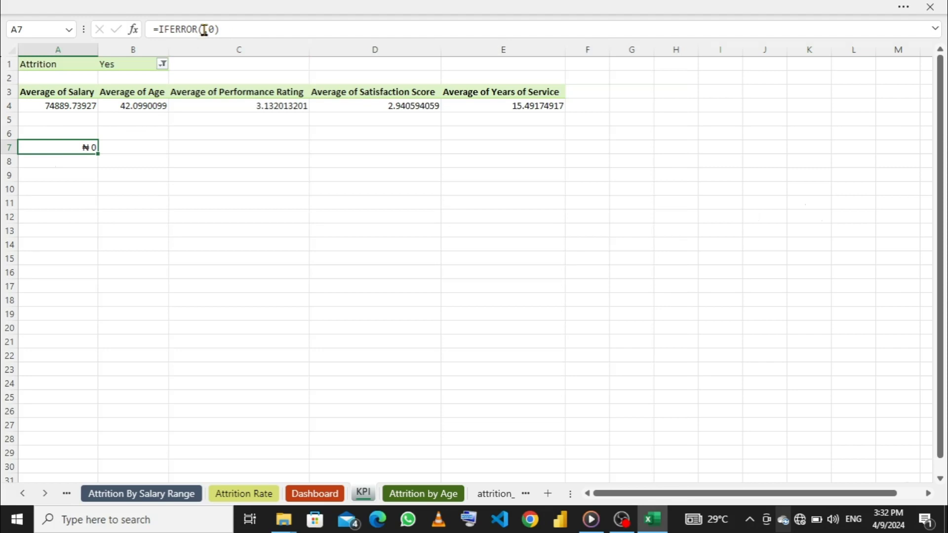
# - Clear cell A7 and re-enter its formula as =IFERROR(,0) with the value argument left empty
pyautogui.doubleClick(95, 153)
pyautogui.press('BackSpace')
pyautogui.press('BackSpace')
pyautogui.press('BackSpace')
pyautogui.press('BackSpace')
pyautogui.press('BackSpace')
pyautogui.press('BackSpace')
pyautogui.press('BackSpace')
pyautogui.press('BackSpace')
pyautogui.press('BackSpace')
pyautogui.press('BackSpace')
pyautogui.press('BackSpace')
pyautogui.press('BackSpace')
pyautogui.write('=i')
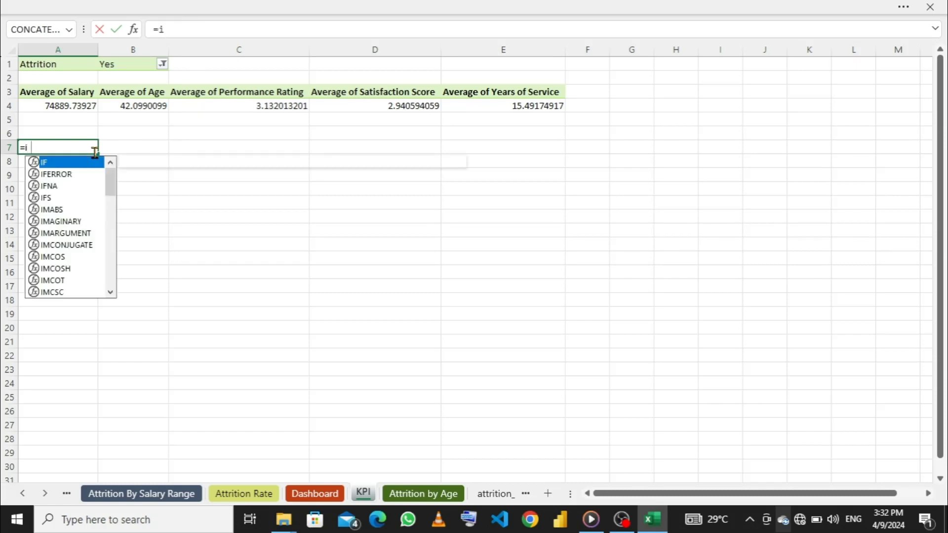
pyautogui.write('f')
pyautogui.press('Down')
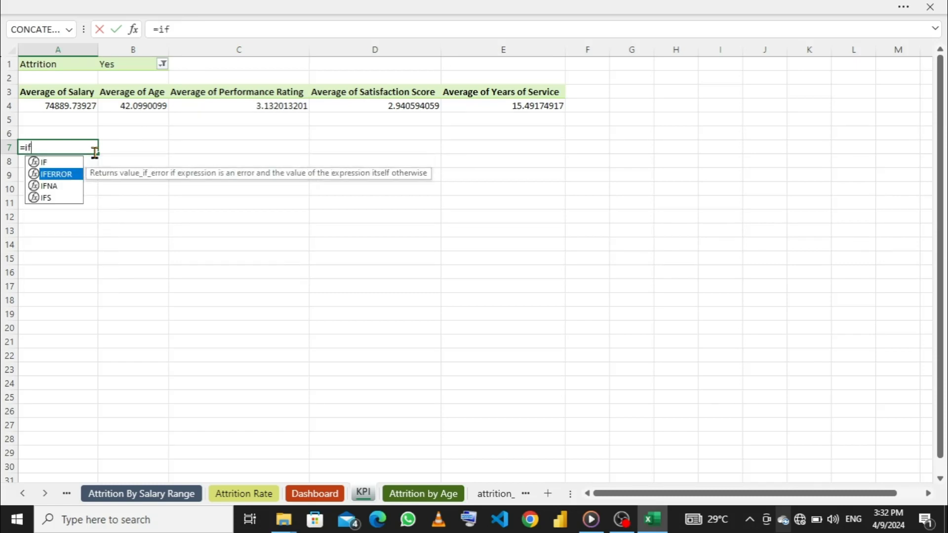
pyautogui.press('Tab')
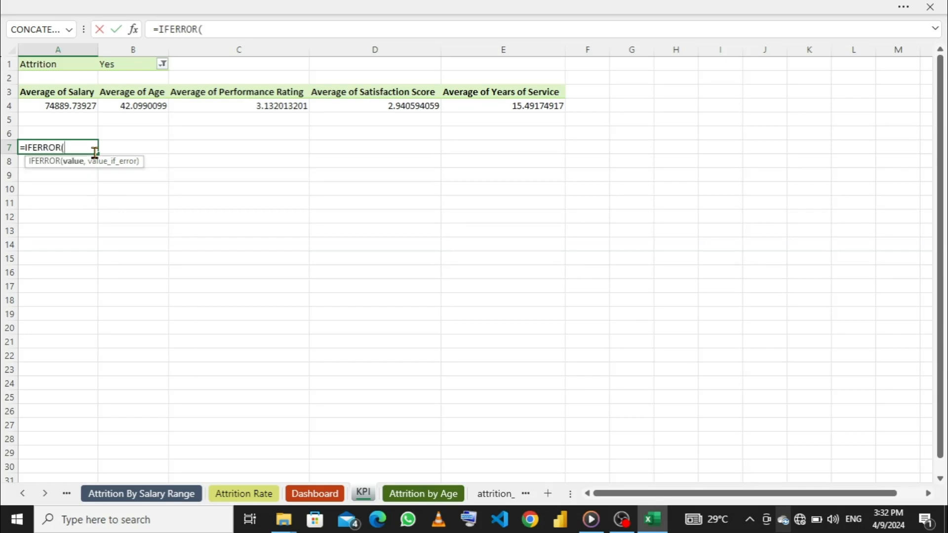
pyautogui.write(',0)')
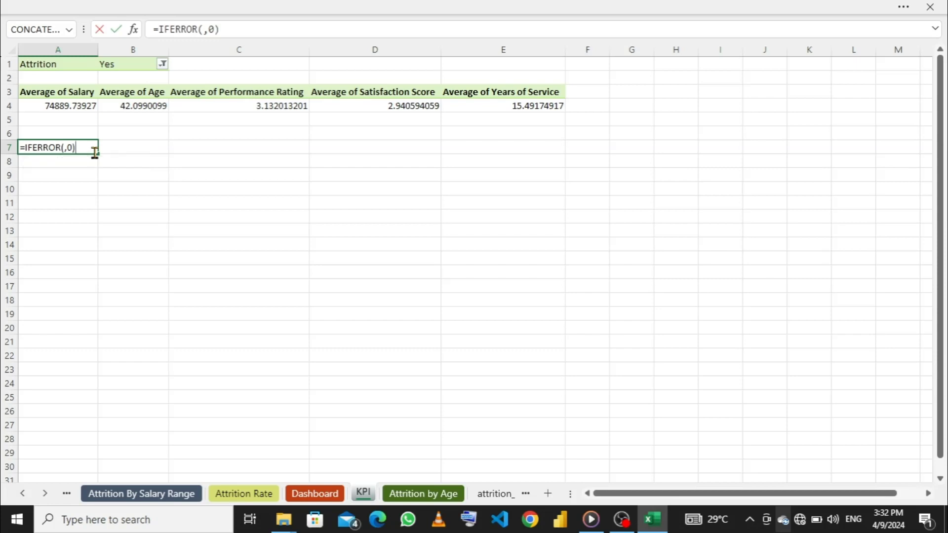
pyautogui.press('Return')
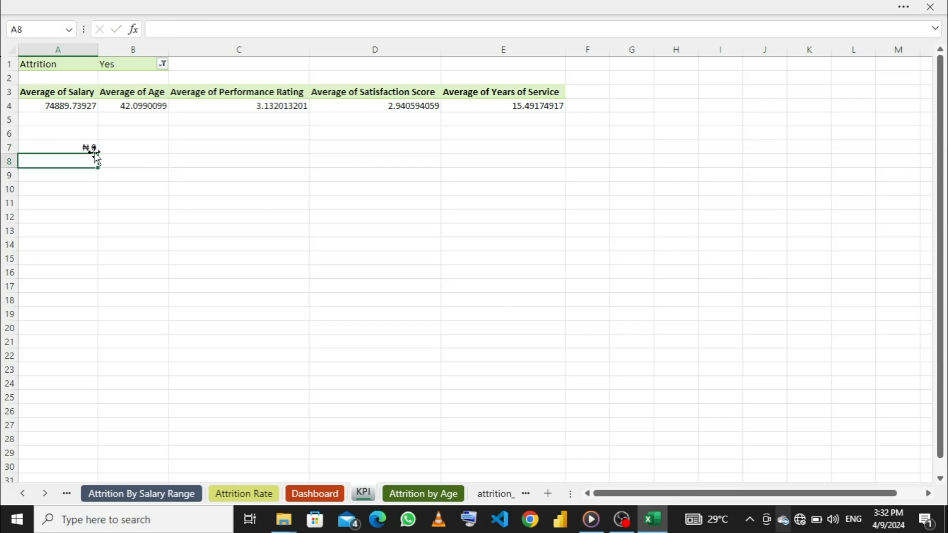
# - Try filling A7's formula across row 7 to column E, and undo the fill
pyautogui.click(88, 147)
pyautogui.moveTo(98, 154); pyautogui.dragTo(524, 159)
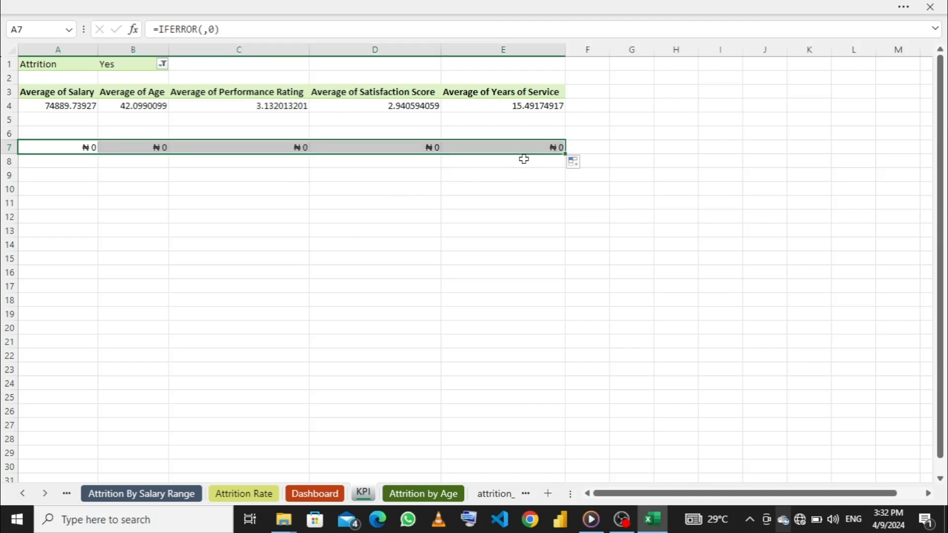
pyautogui.click(151, 147)
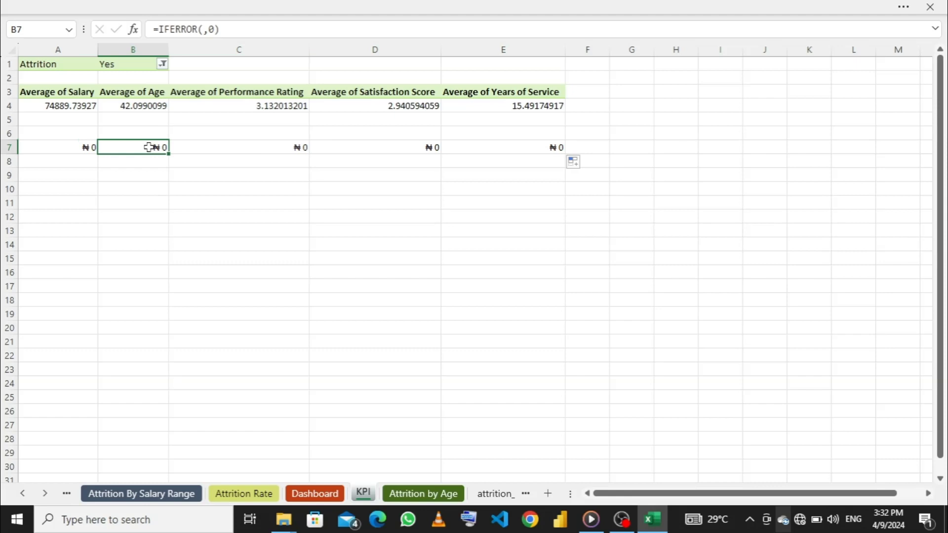
pyautogui.hotkey('ctrl', 'z')
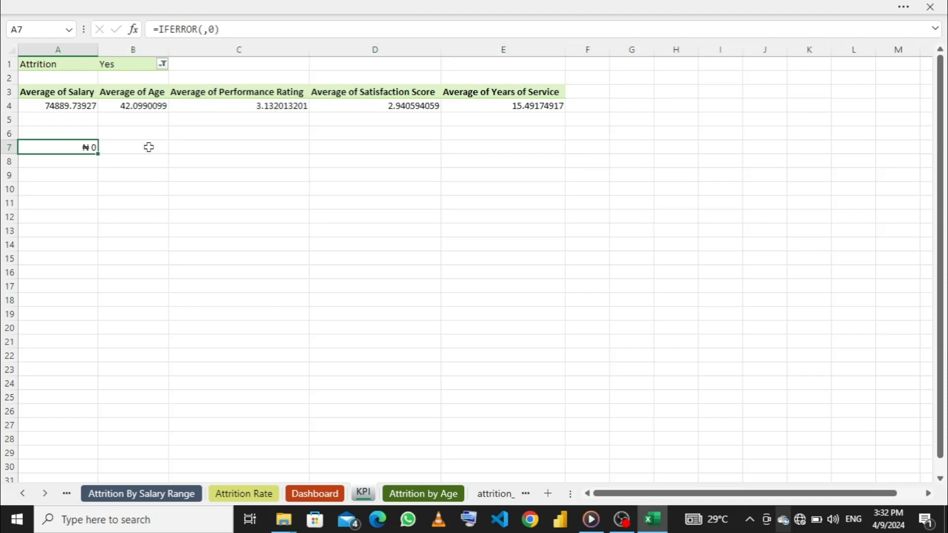
# - Enter =IFERROR(,0) in cell B7 and fill it across to E7
pyautogui.click(146, 148)
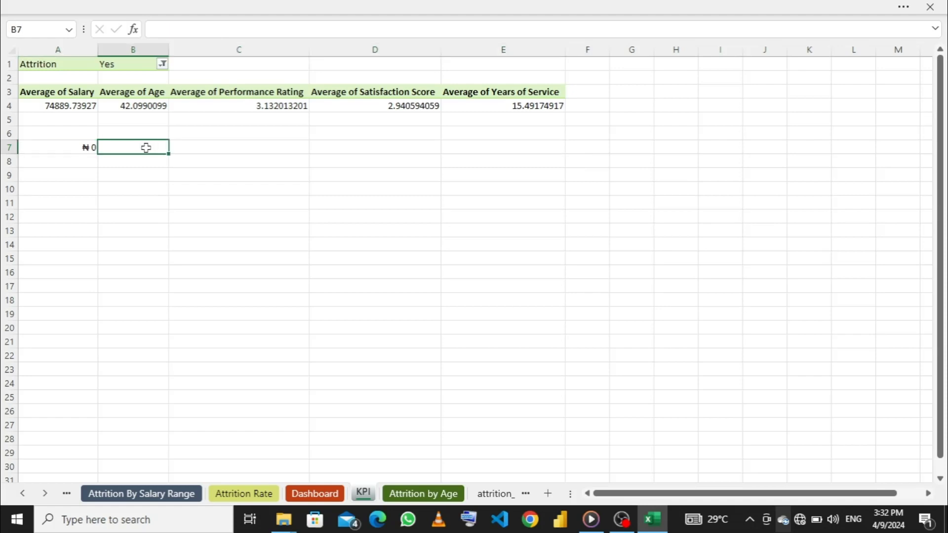
pyautogui.write('i')
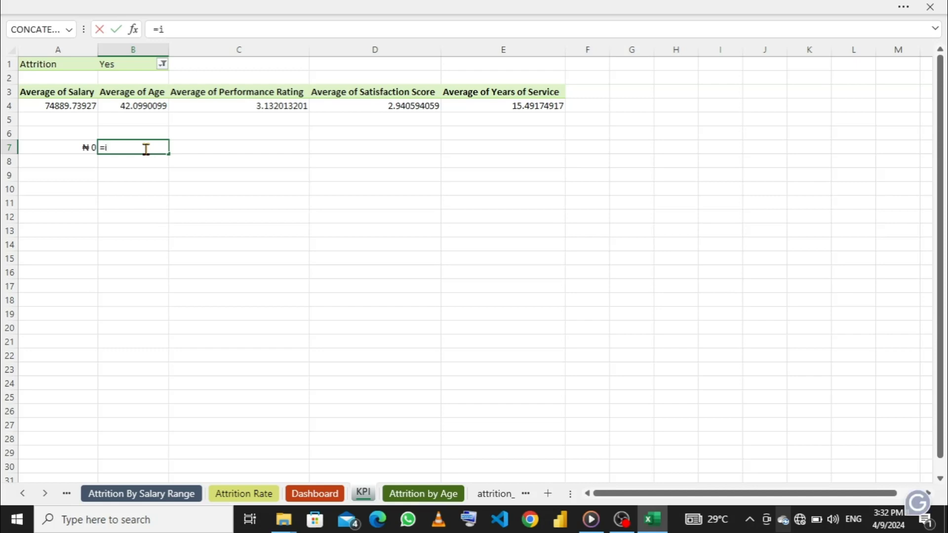
pyautogui.write('ff')
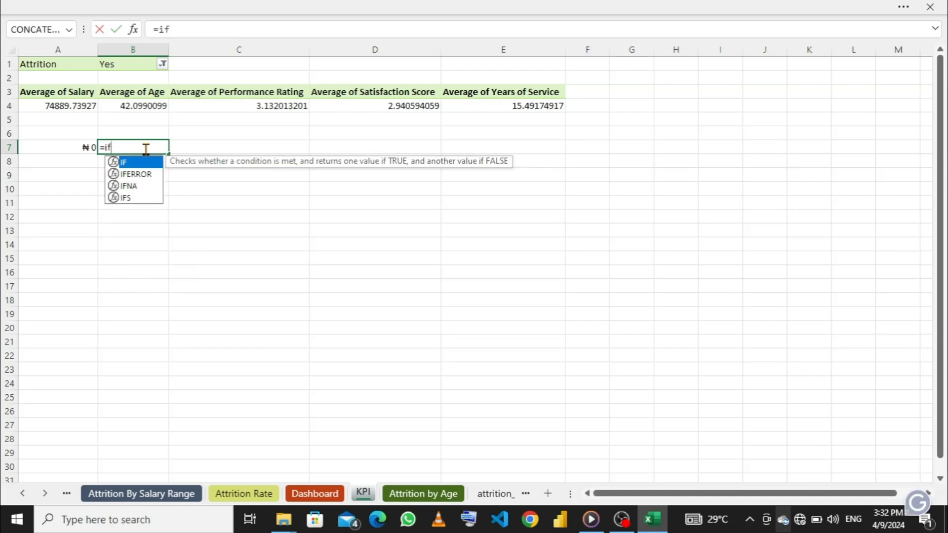
pyautogui.press('Down')
pyautogui.press('Tab')
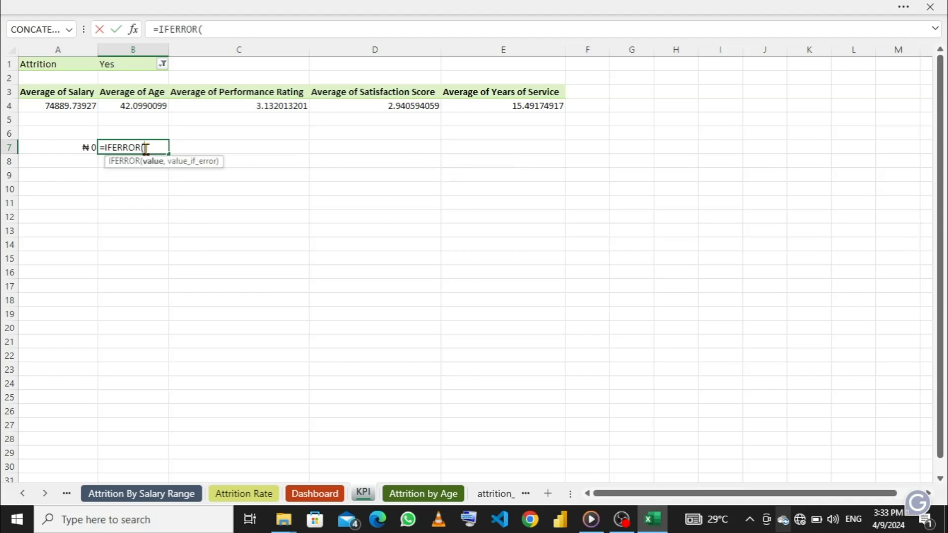
pyautogui.write(',0)')
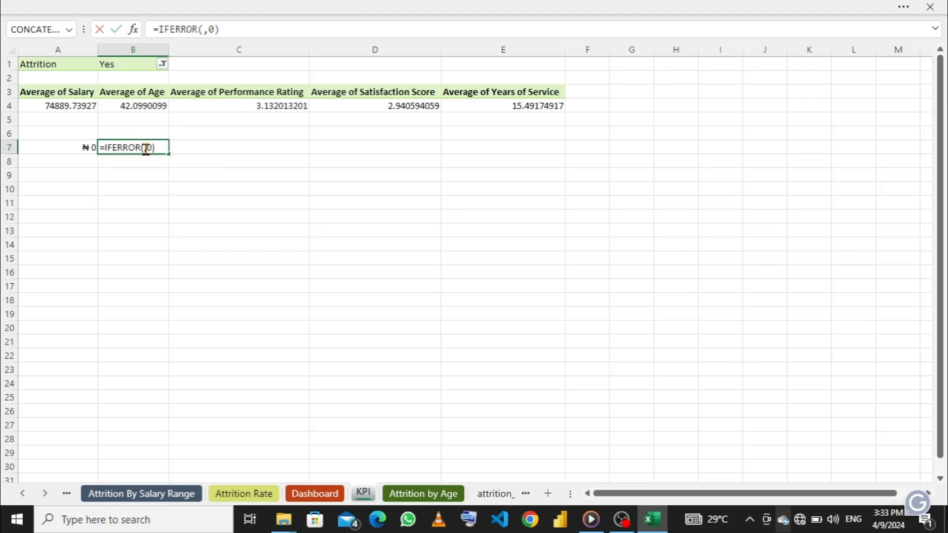
pyautogui.press('Return')
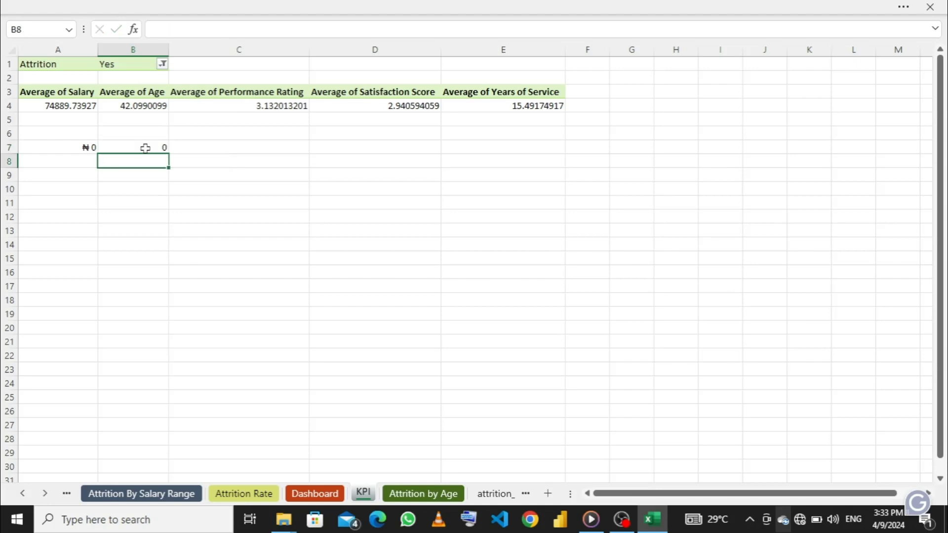
pyautogui.click(144, 147)
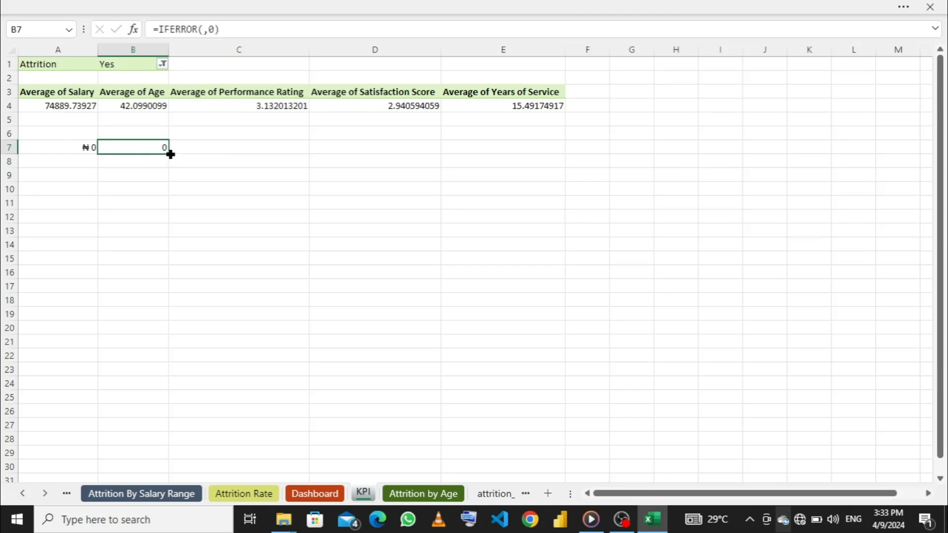
pyautogui.moveTo(169, 153); pyautogui.dragTo(524, 150)
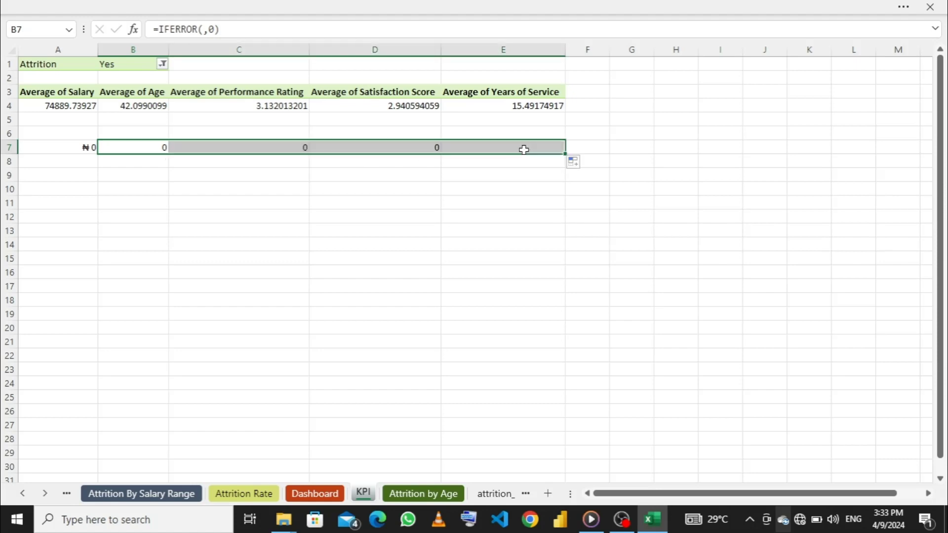
# - Insert the PivotTable's Average of Age value in B4 as the value argument of the IFERROR formula in B7
pyautogui.click(142, 146)
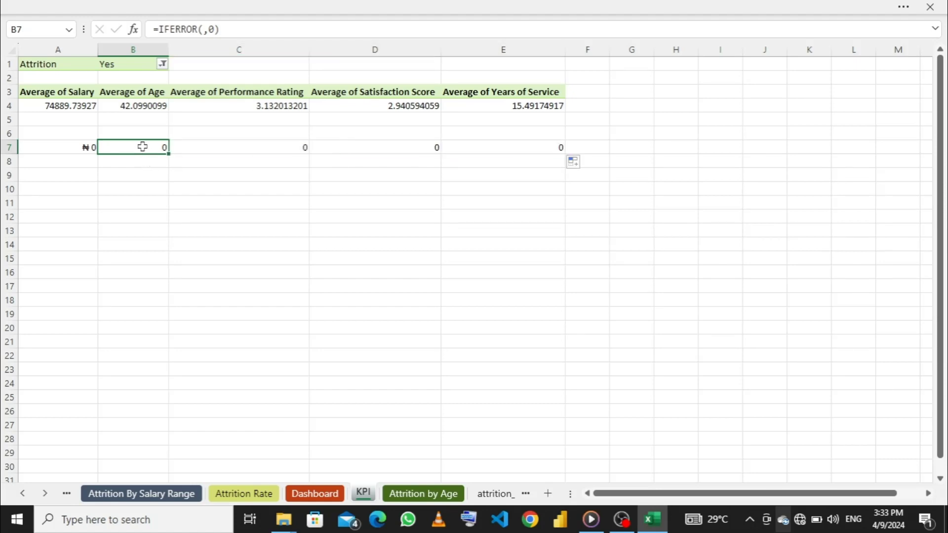
pyautogui.click(203, 29)
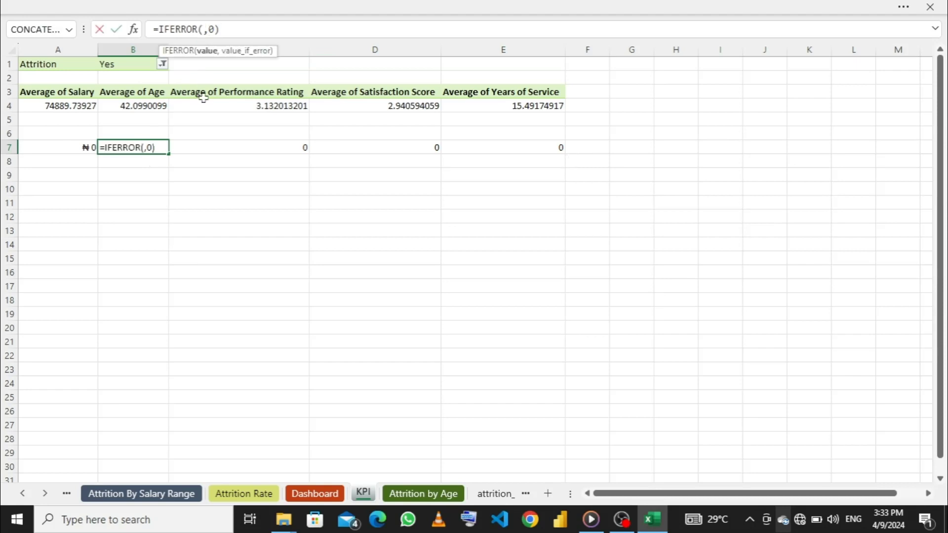
pyautogui.click(141, 105)
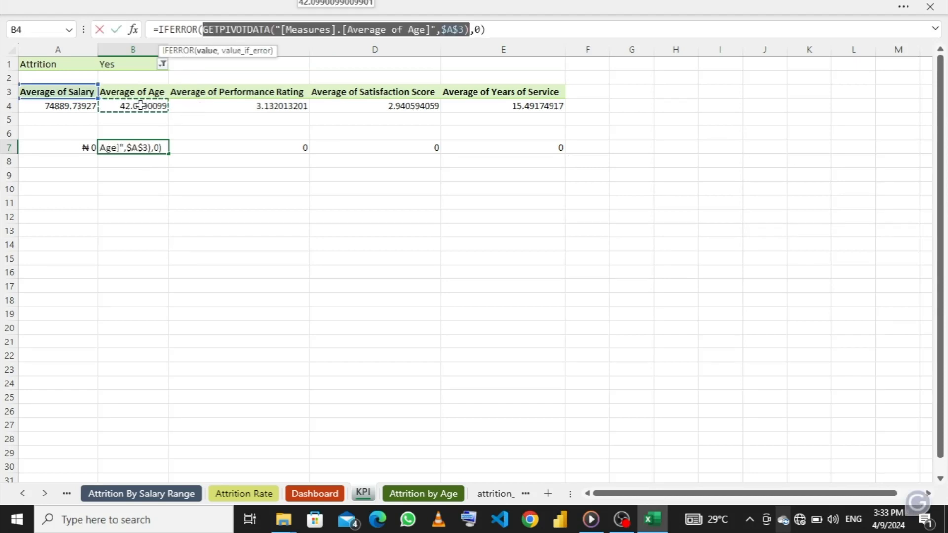
pyautogui.press('Return')
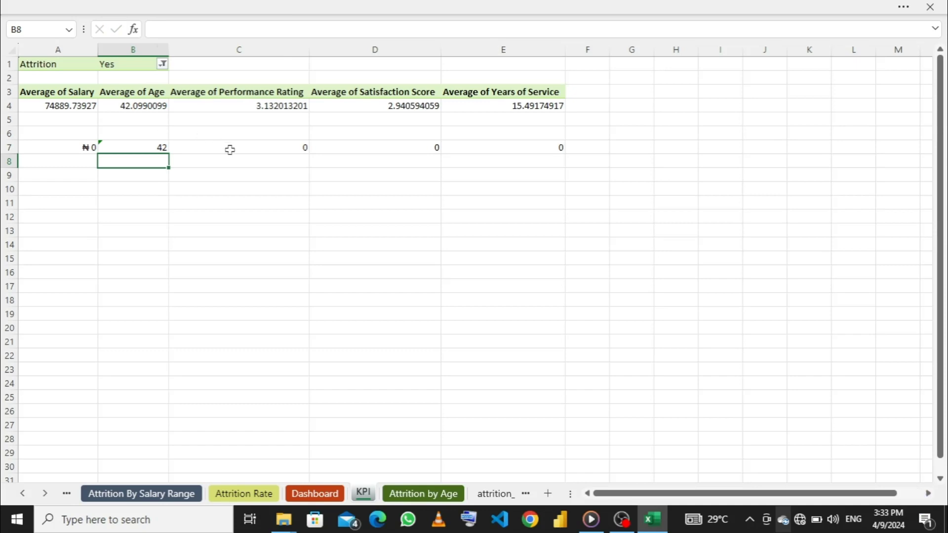
# - Insert the PivotTable's Average of Performance Rating value from C4 as the value argument of C7's IFERROR formula
pyautogui.click(245, 157)
pyautogui.click(238, 144)
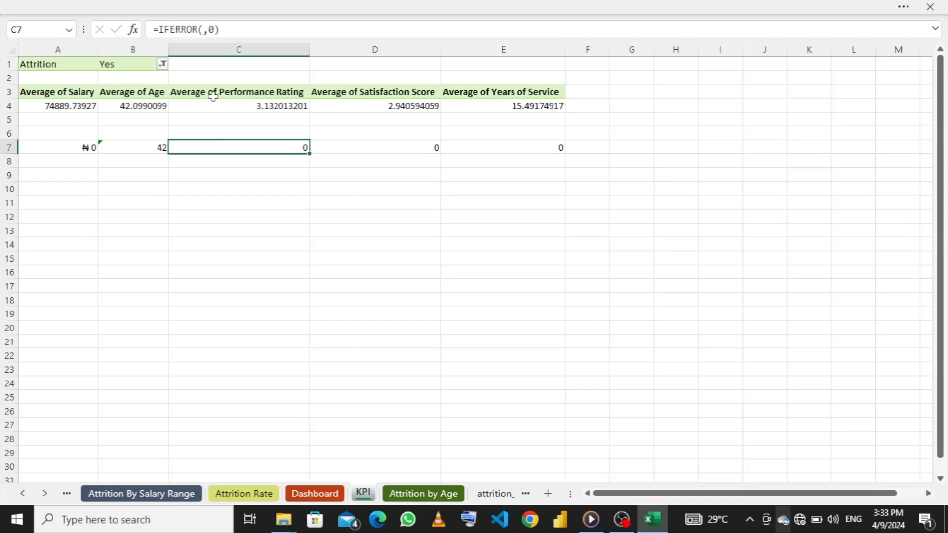
pyautogui.click(202, 30)
pyautogui.click(232, 105)
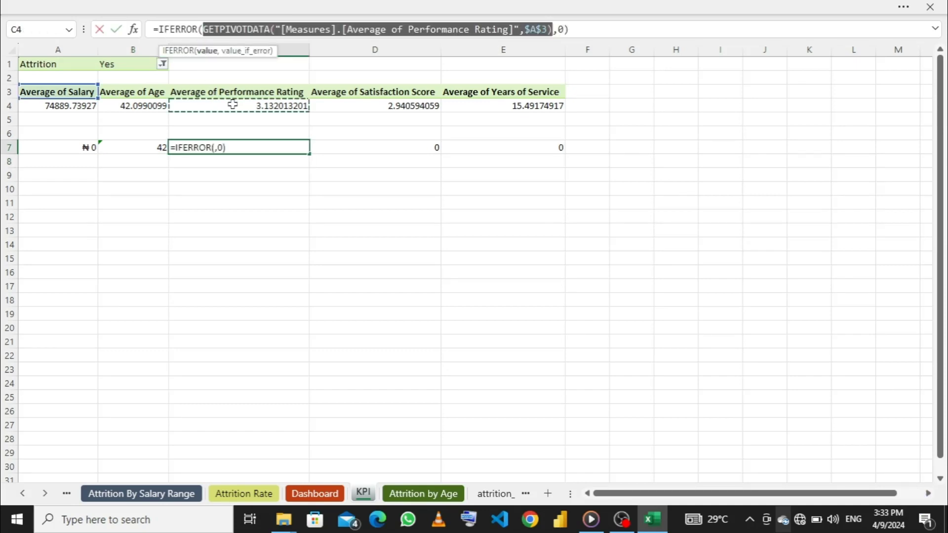
pyautogui.press('Return')
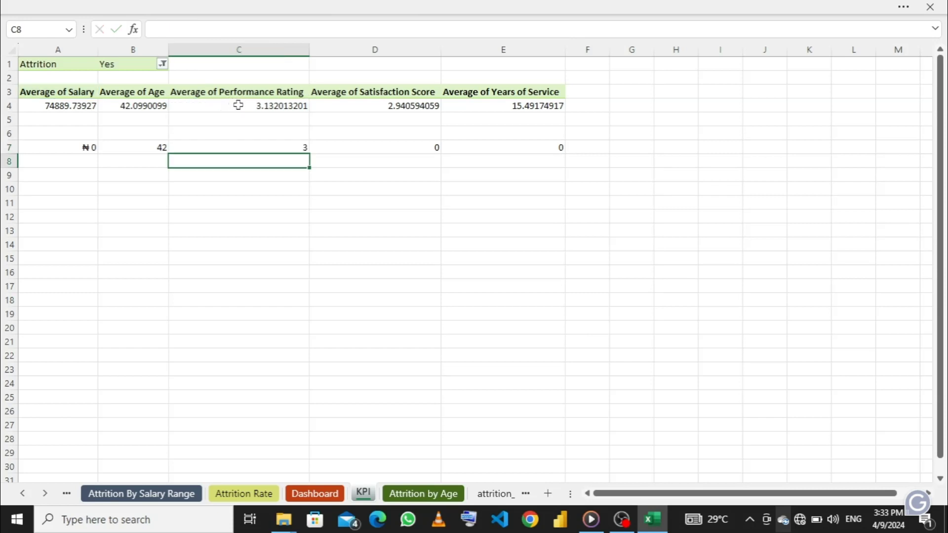
# - Insert the PivotTable's Average of Satisfaction Score value from D4 as the value argument of D7's IFERROR formula
pyautogui.click(347, 147)
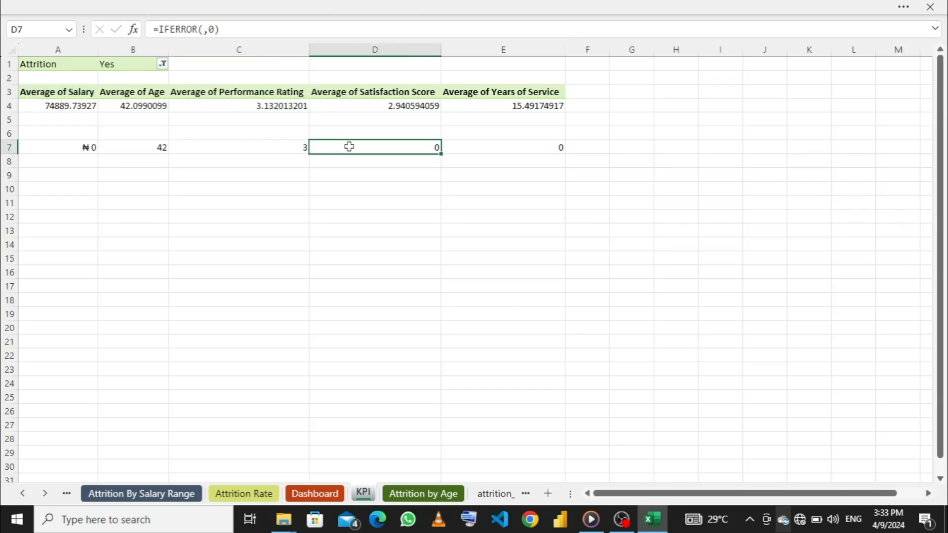
pyautogui.click(203, 30)
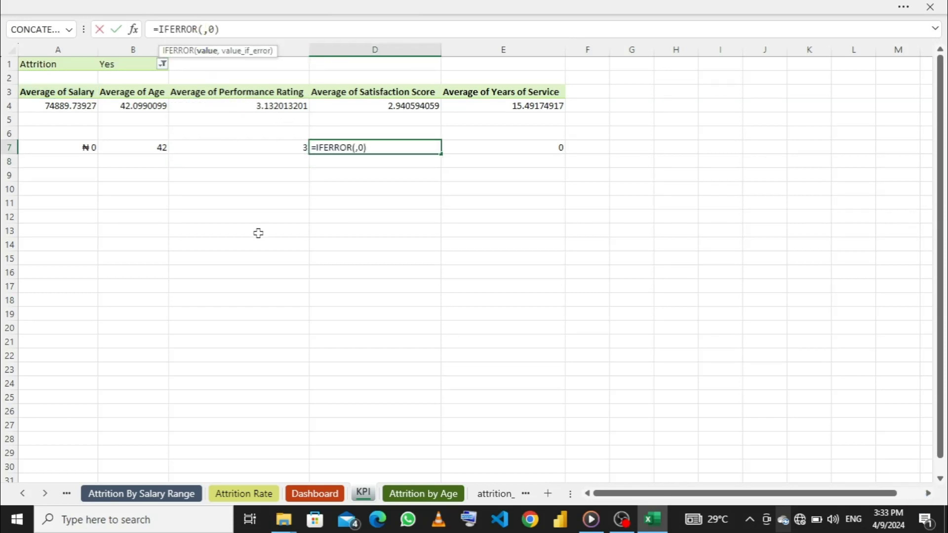
pyautogui.press('Return')
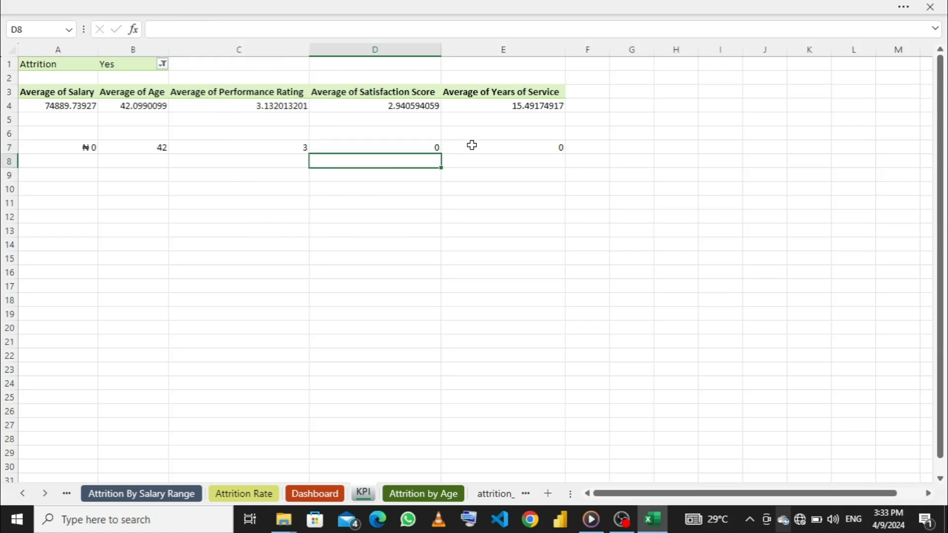
pyautogui.click(404, 146)
pyautogui.click(202, 29)
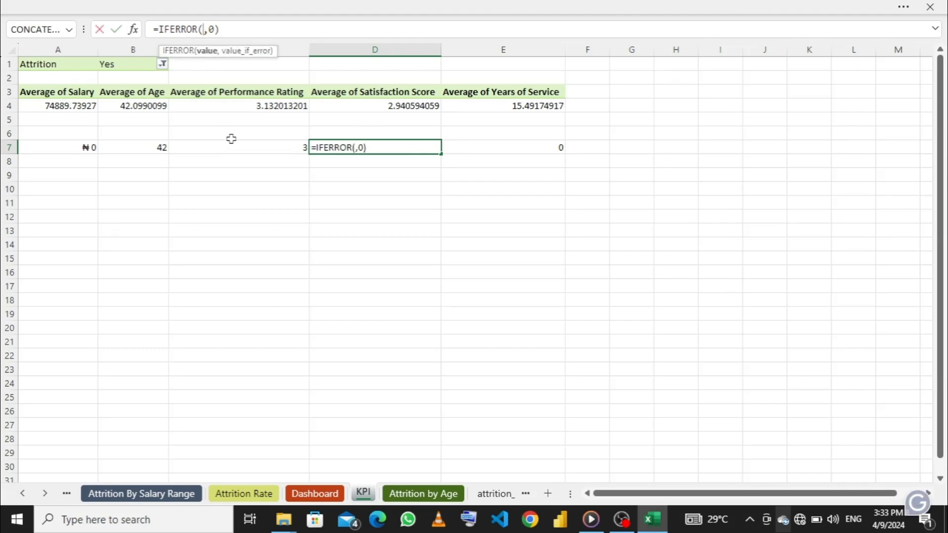
pyautogui.click(346, 107)
pyautogui.press('Return')
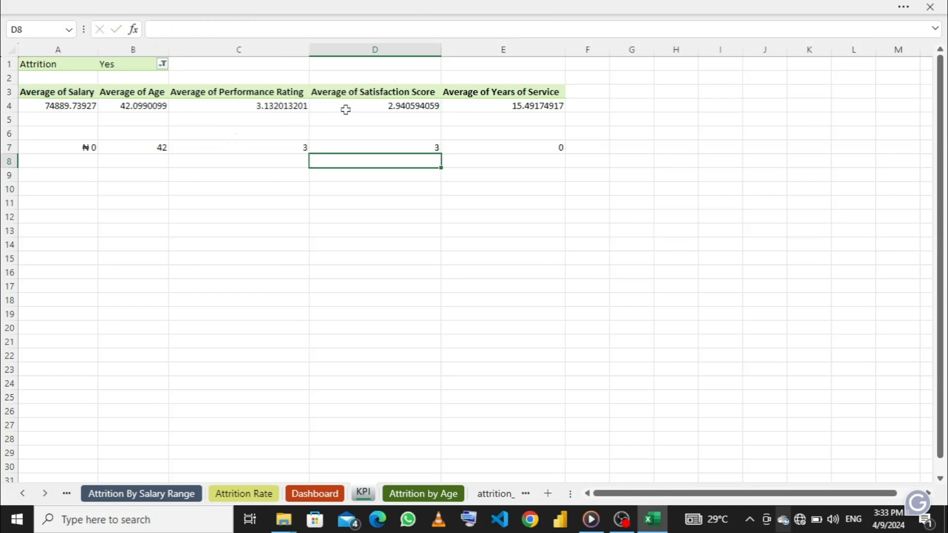
# - Insert the PivotTable's Average of Years of Service value from E4 as the value argument of E7's IFERROR formula
pyautogui.click(490, 148)
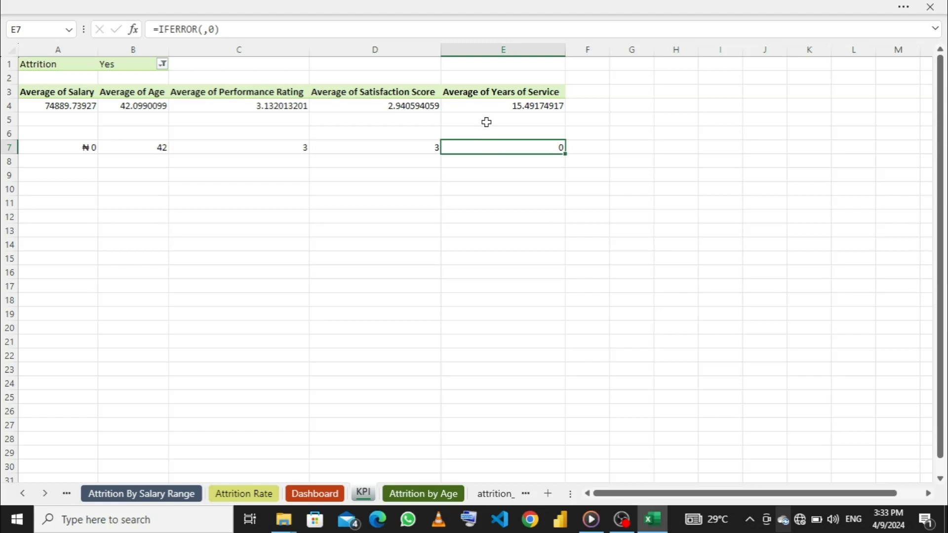
pyautogui.click(205, 30)
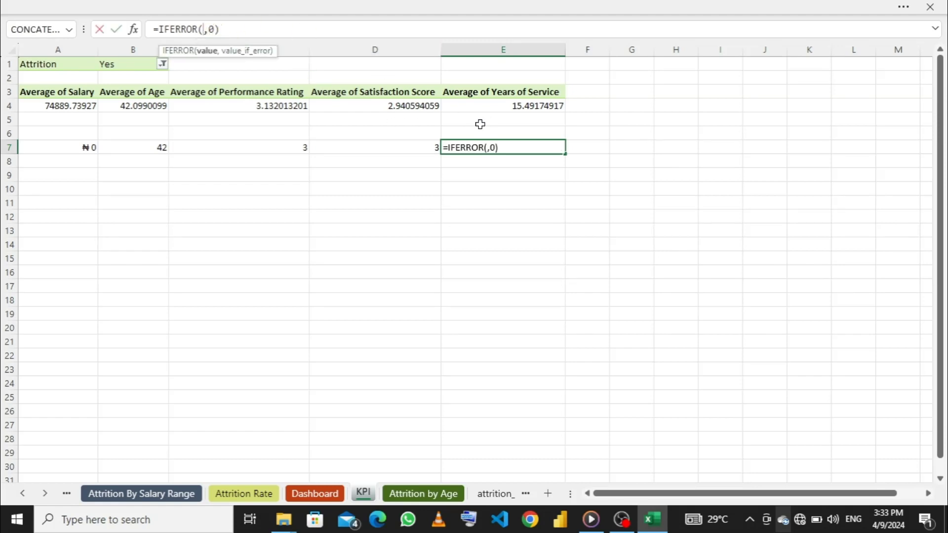
pyautogui.click(493, 109)
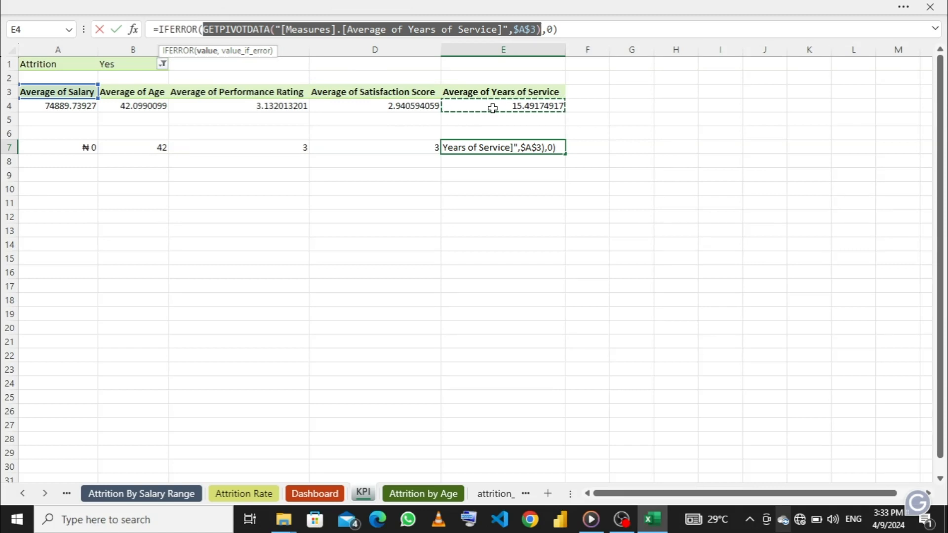
pyautogui.press('Return')
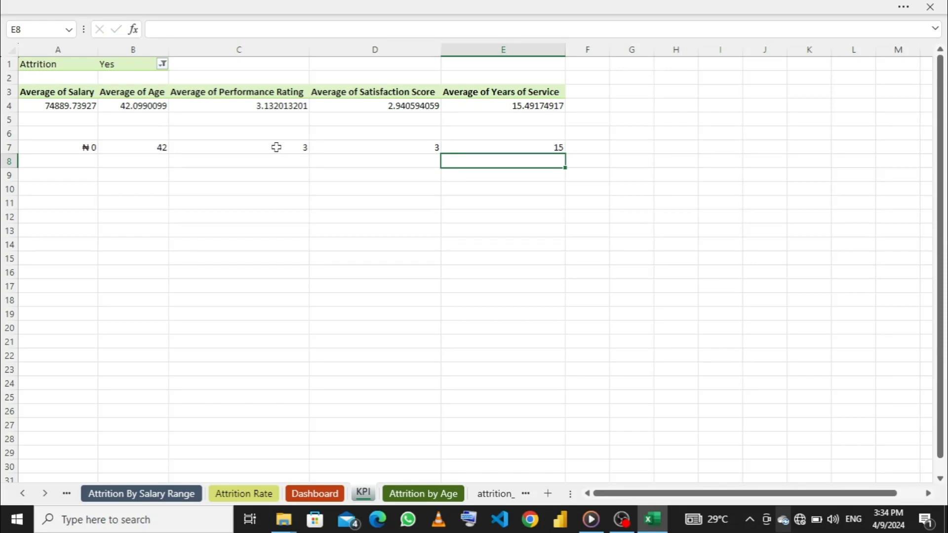
# - Format the performance rating result in C7 as a number with 1 decimal place
pyautogui.click(276, 147)
pyautogui.rightClick(276, 148)
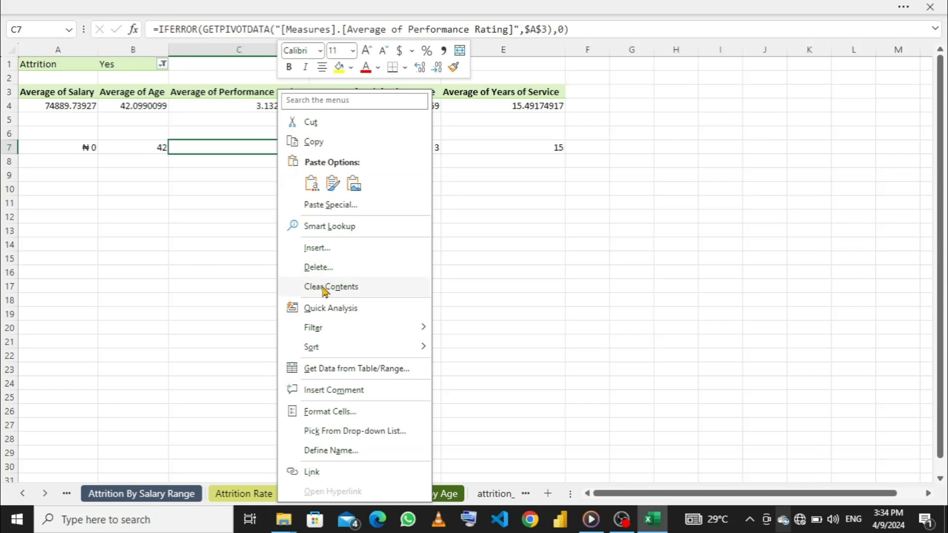
pyautogui.click(329, 412)
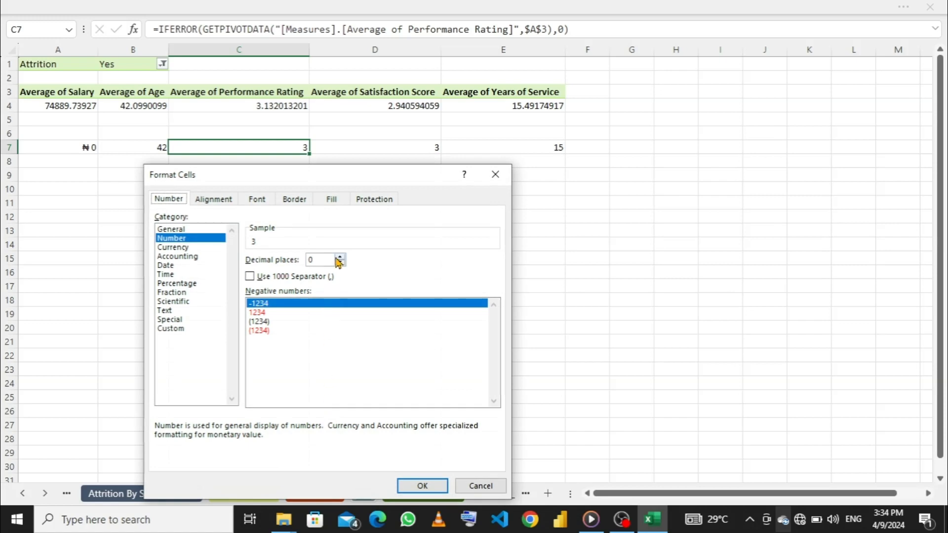
pyautogui.click(340, 258)
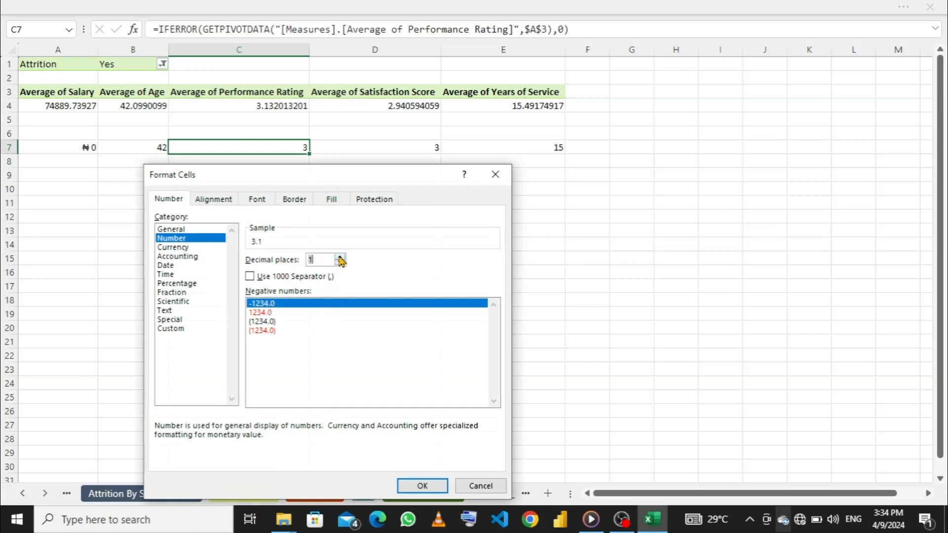
pyautogui.click(418, 485)
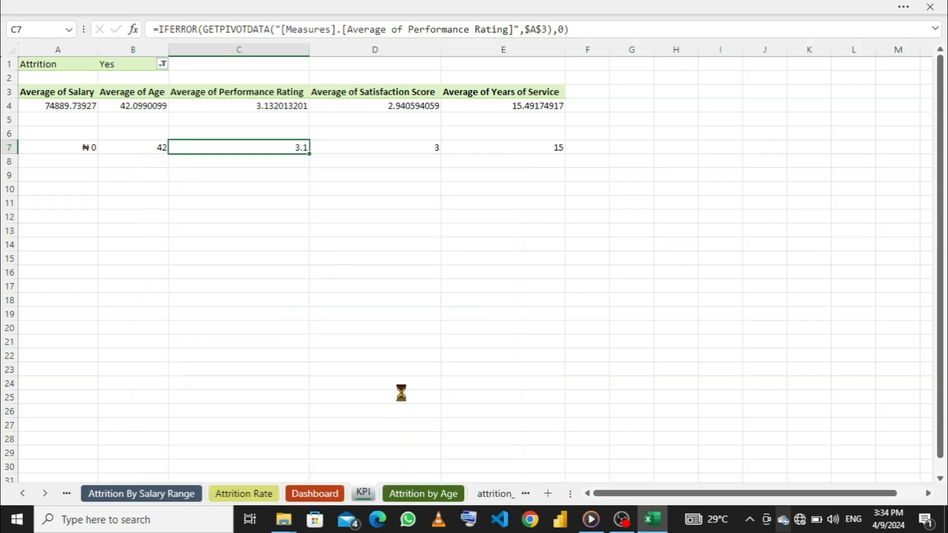
# - Format the satisfaction score result in D7 as a number with 1 decimal place
pyautogui.click(372, 148)
pyautogui.rightClick(372, 148)
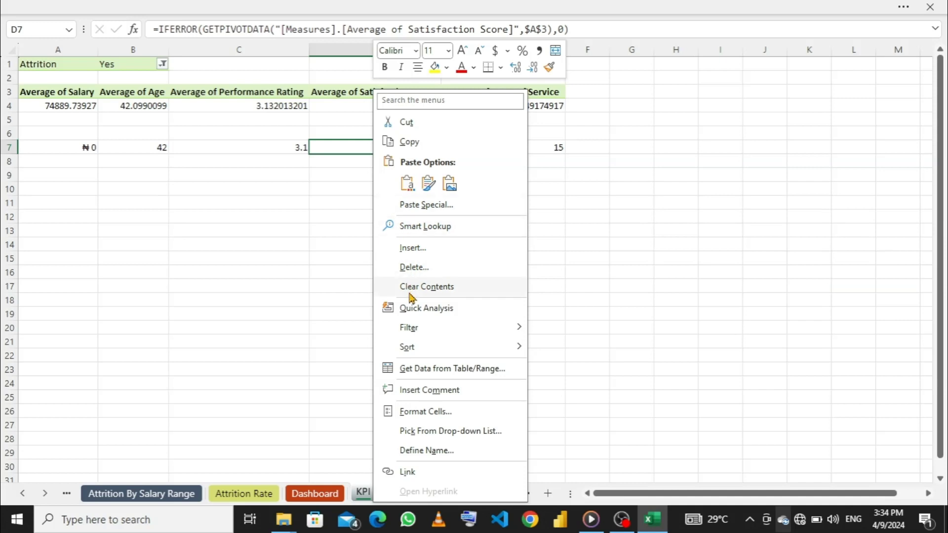
pyautogui.click(419, 413)
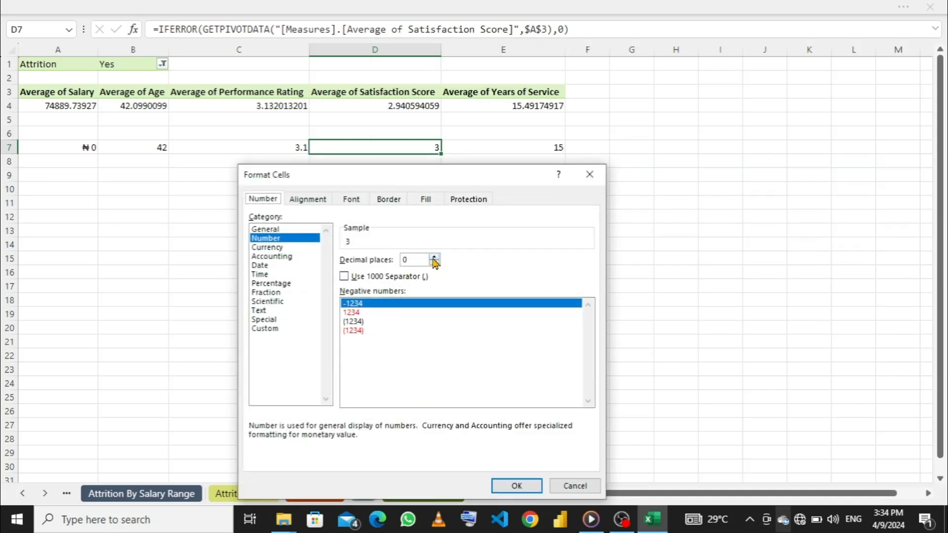
pyautogui.click(435, 257)
pyautogui.click(503, 489)
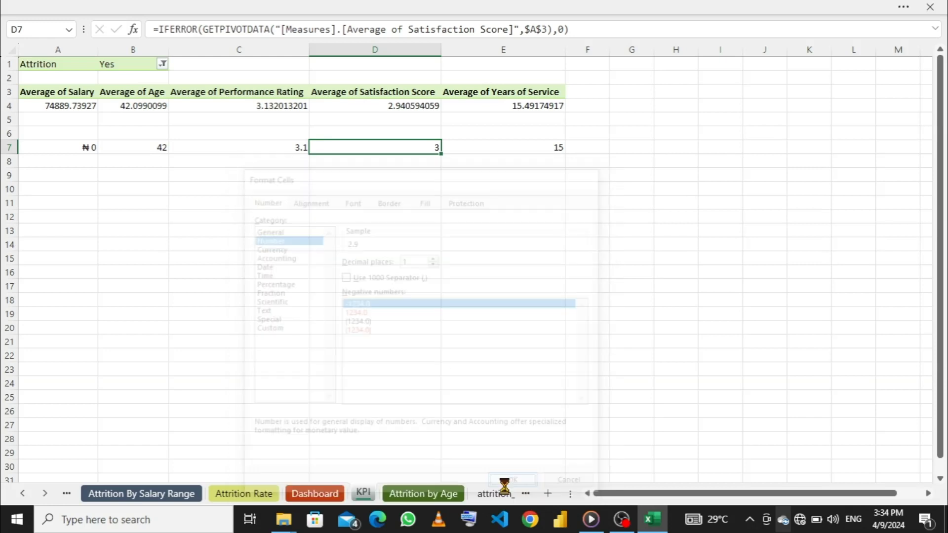
# - Insert the PivotTable's Average of Salary value from A4 as the value argument of A7's IFERROR formula
pyautogui.click(72, 147)
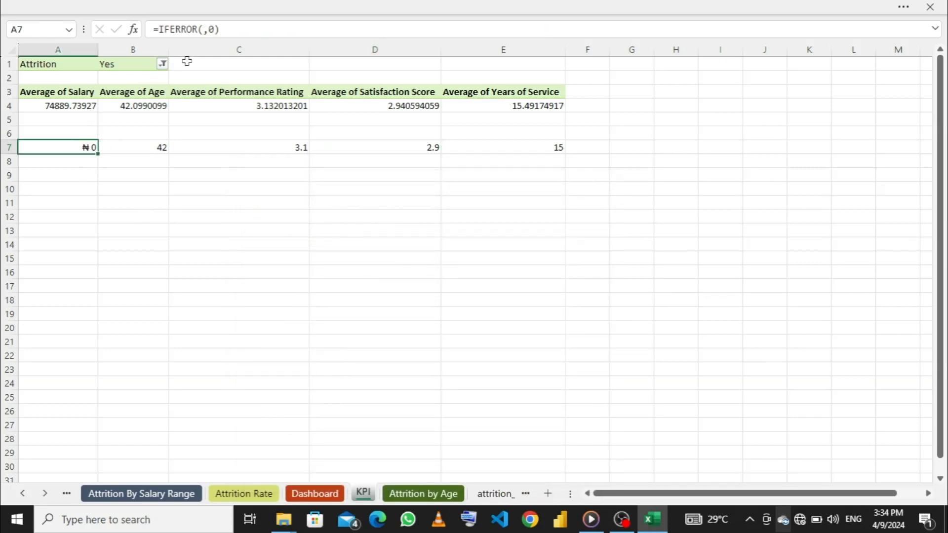
pyautogui.click(204, 29)
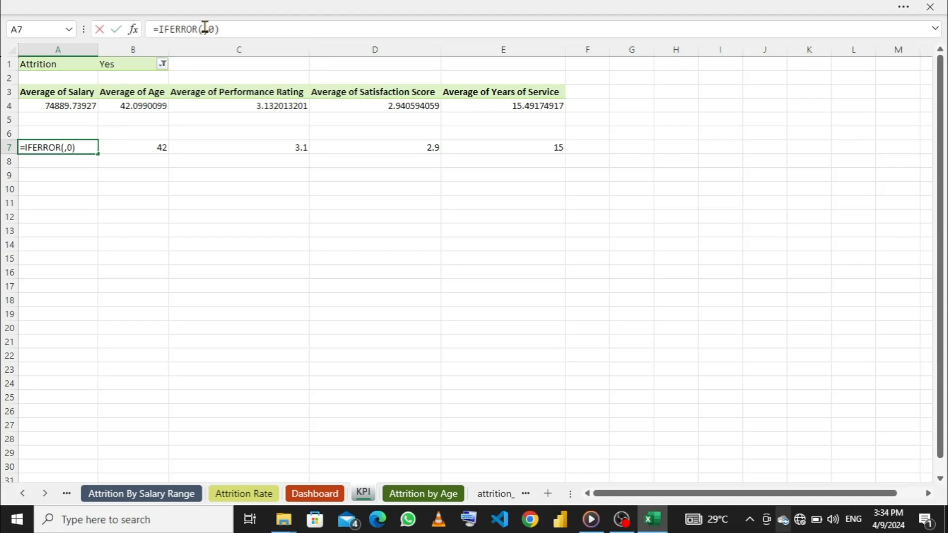
pyautogui.click(70, 105)
pyautogui.press('Return')
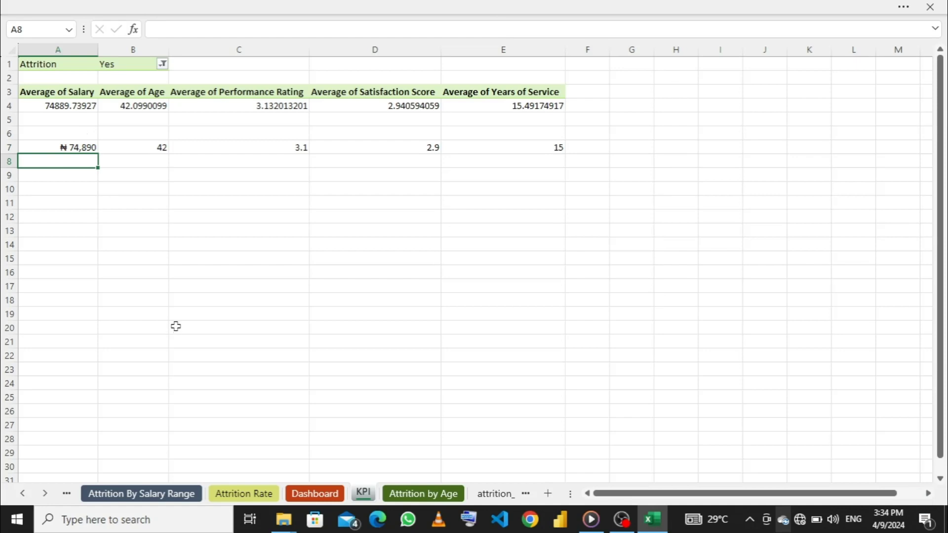
# - Open the Attrition Rate sheet and check the formula in cell D4 against the PivotTable's percentage for No
pyautogui.click(252, 496)
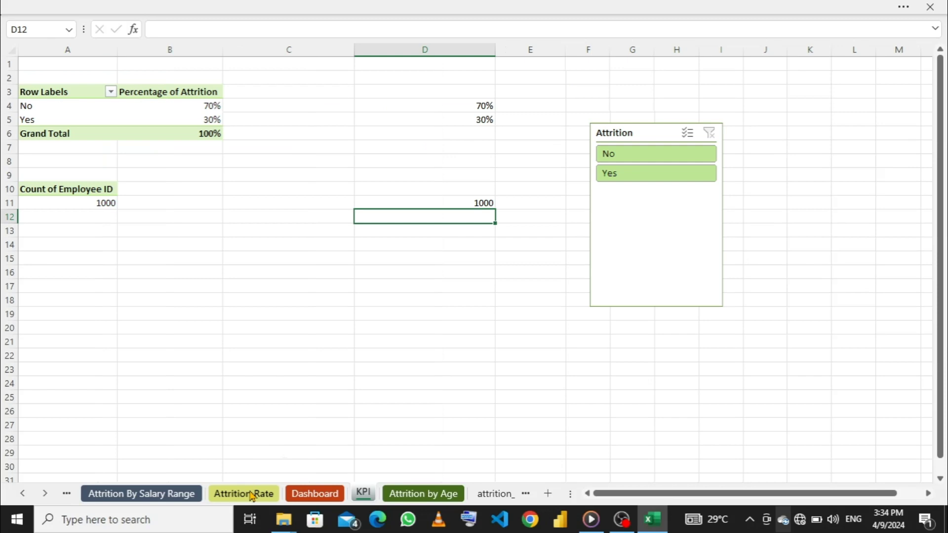
pyautogui.click(456, 106)
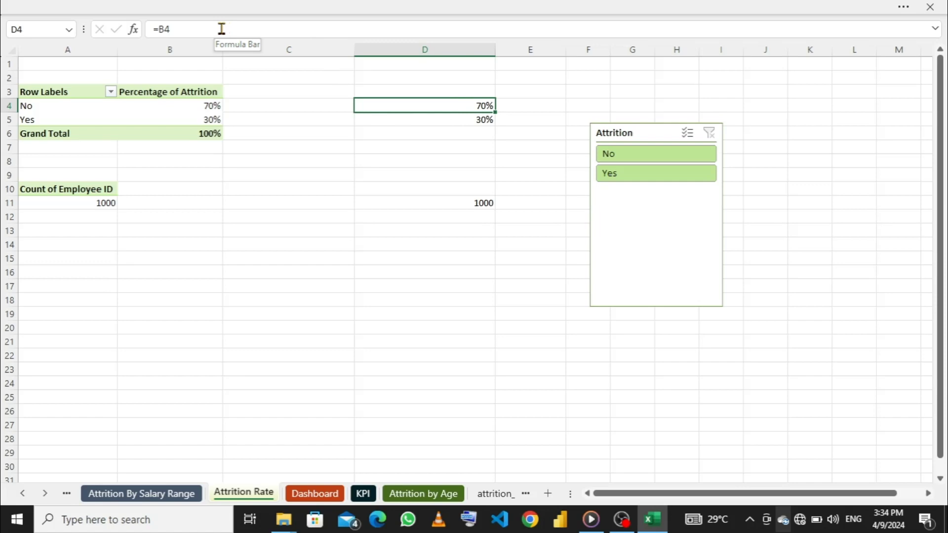
pyautogui.moveTo(207, 105)
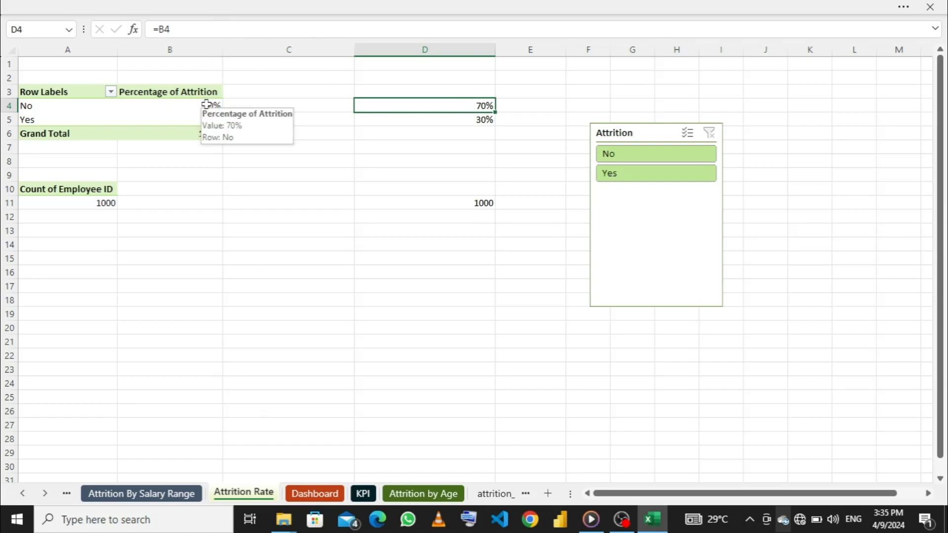
# - Filter the Attrition slicer by No and by Yes to check the cells linked to the PivotTables, and clear the filter
pyautogui.click(631, 161)
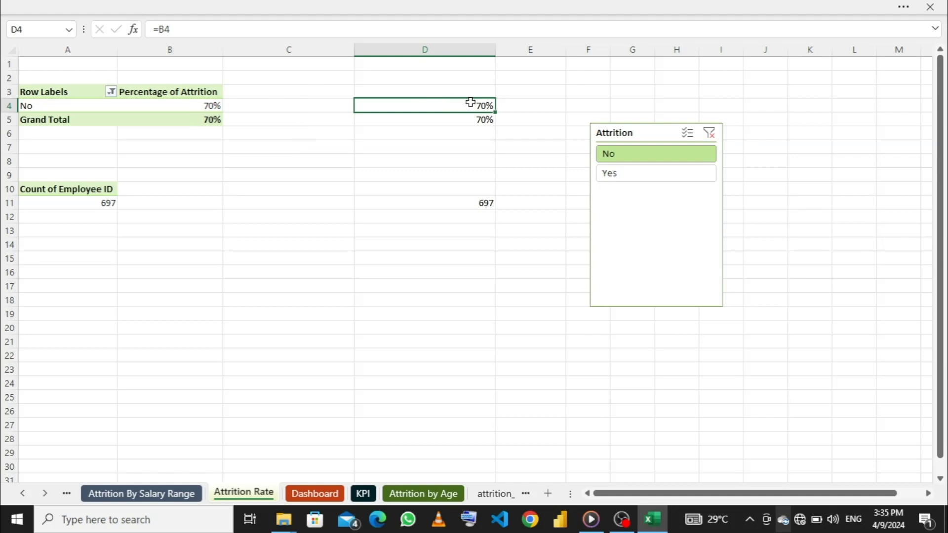
pyautogui.click(615, 174)
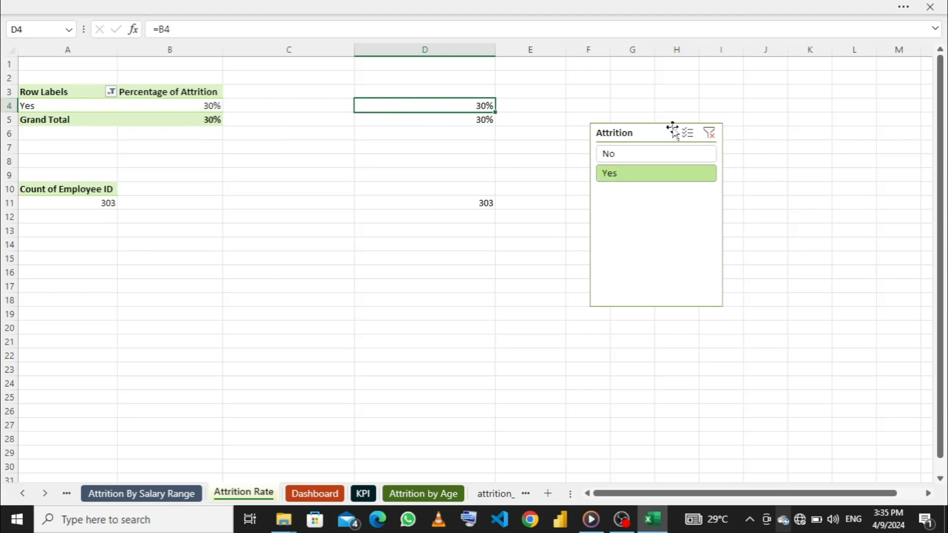
pyautogui.click(710, 133)
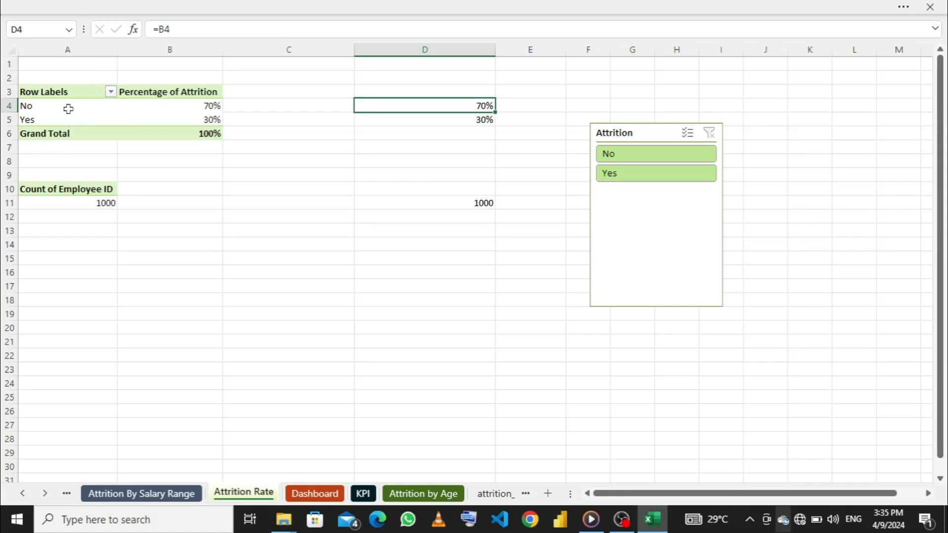
pyautogui.click(631, 179)
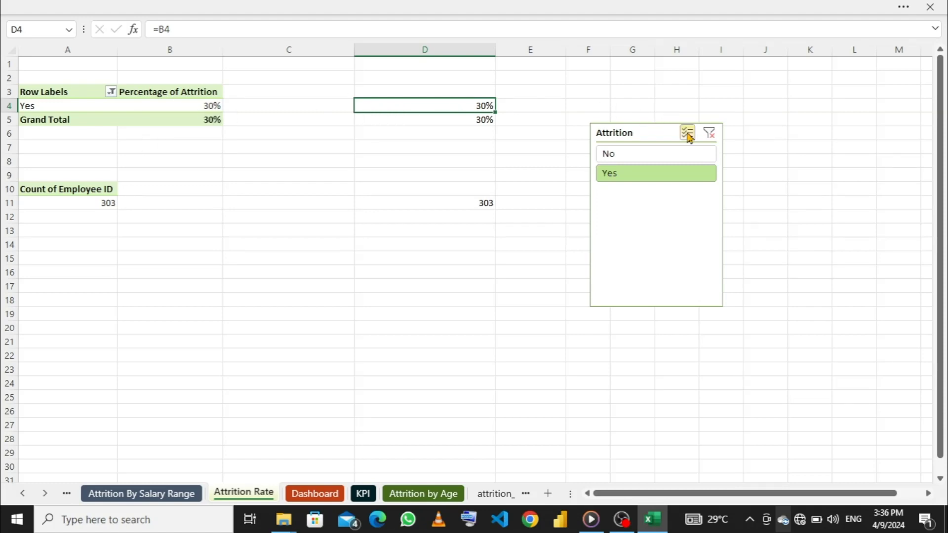
pyautogui.click(709, 135)
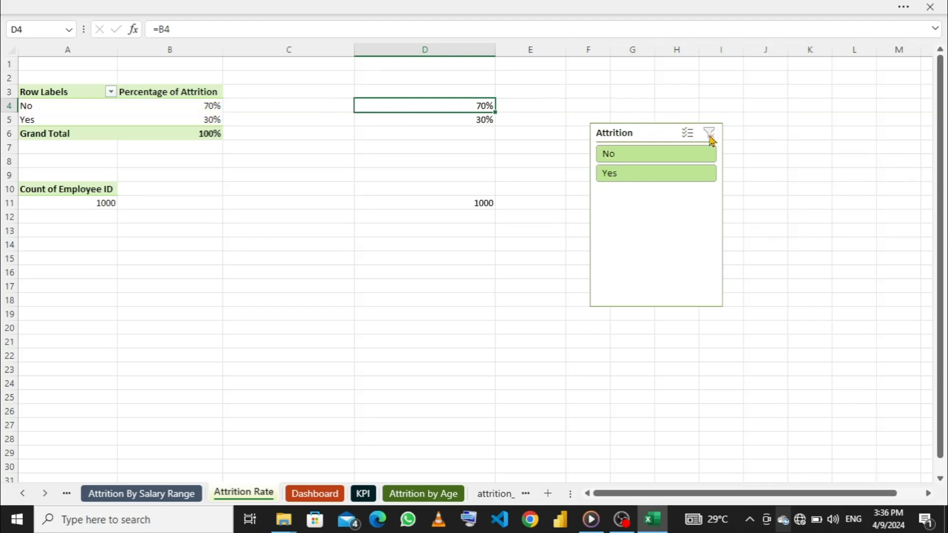
# - Replace the formula in D4 with =IFERROR(,0), leaving the value argument empty, and fill it down to D5
pyautogui.click(184, 28)
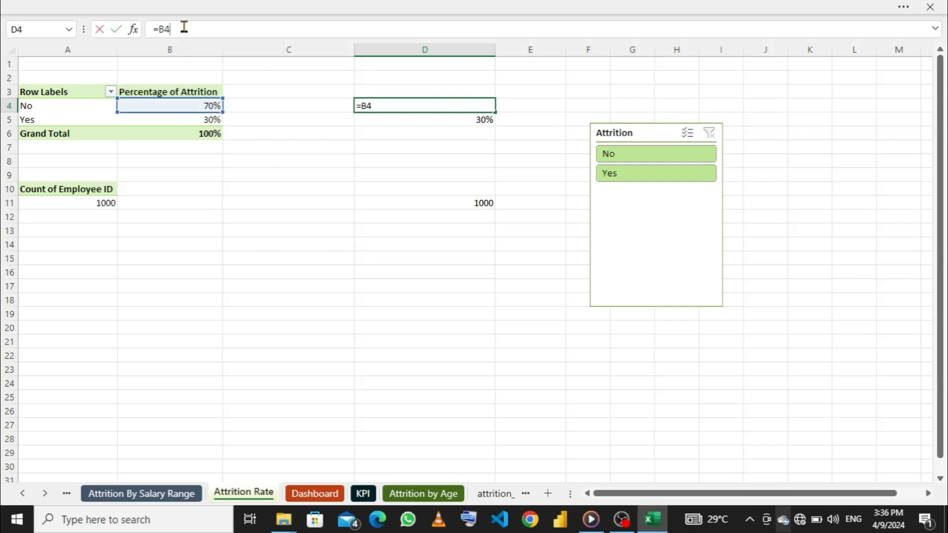
pyautogui.press('BackSpace')
pyautogui.press('BackSpace')
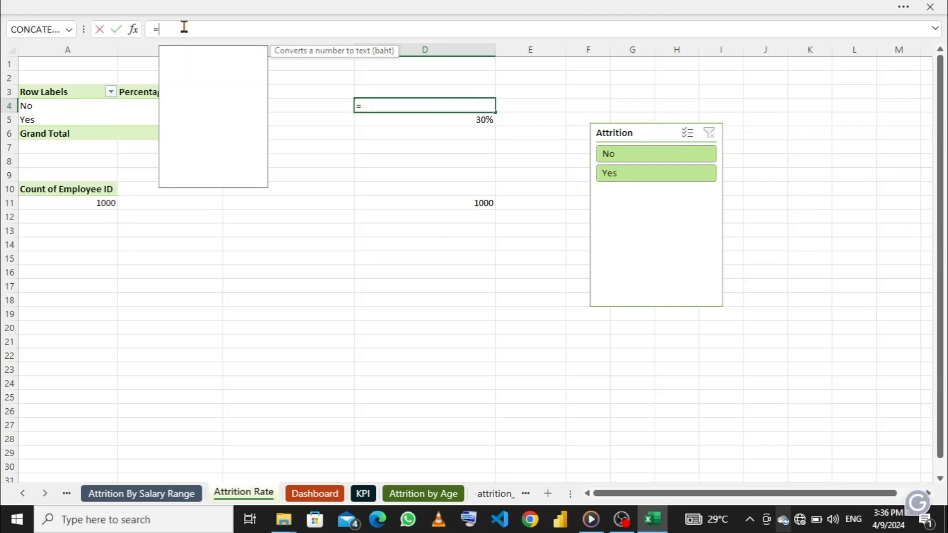
pyautogui.write('if')
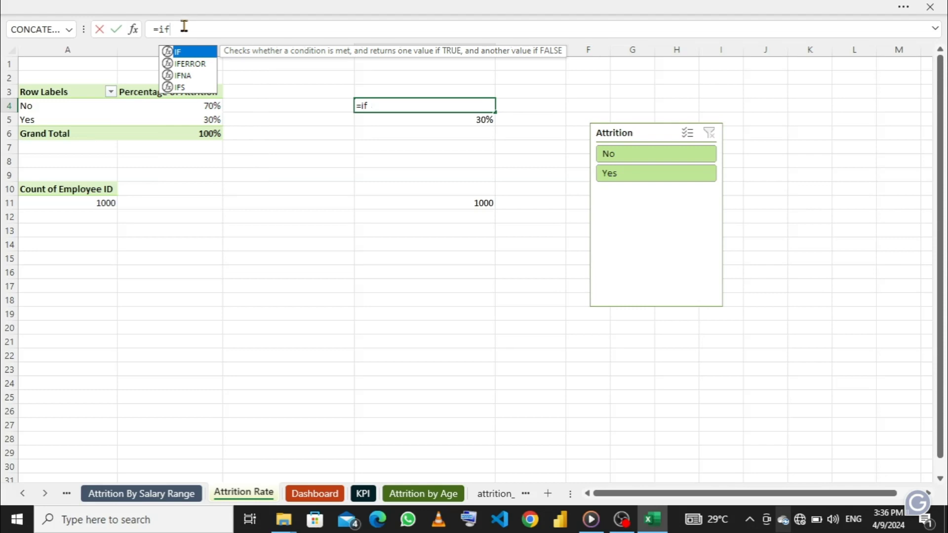
pyautogui.press('Down')
pyautogui.press('Tab')
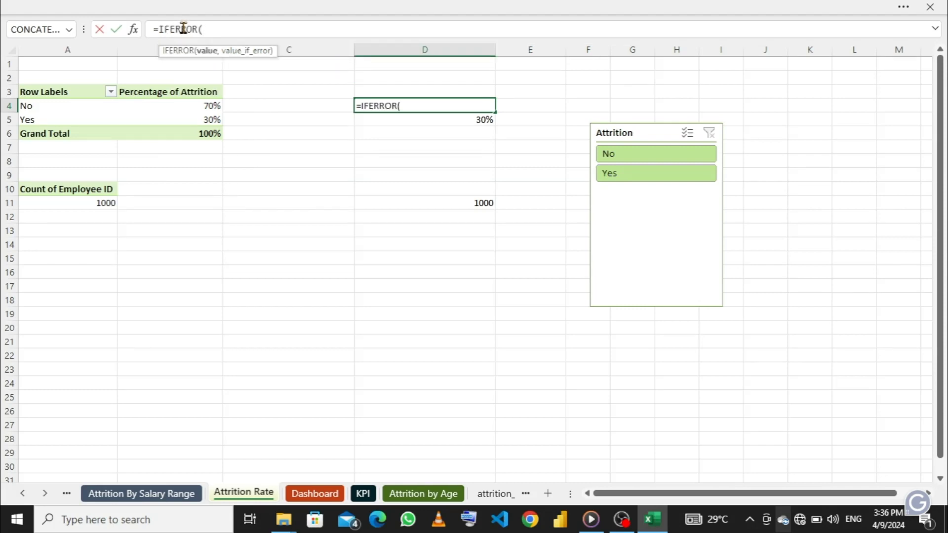
pyautogui.write(',0')
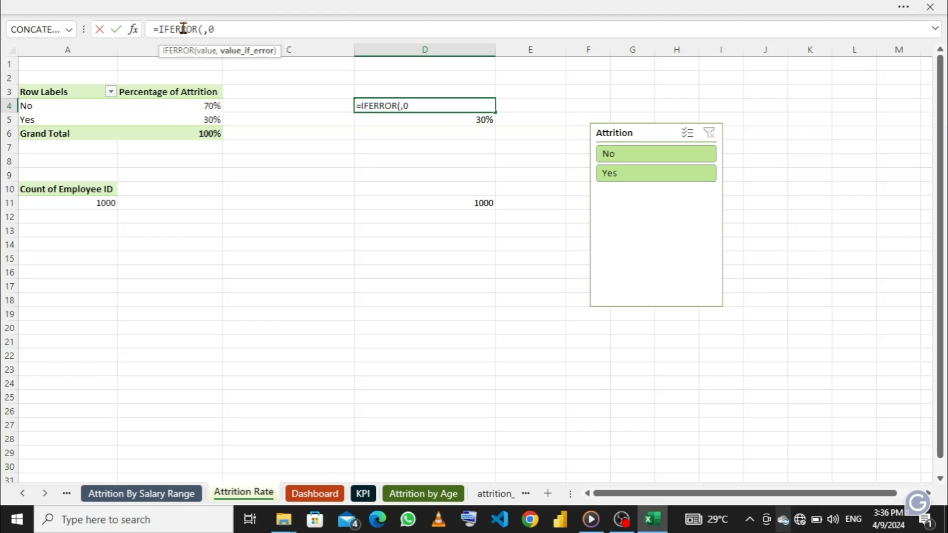
pyautogui.write(')')
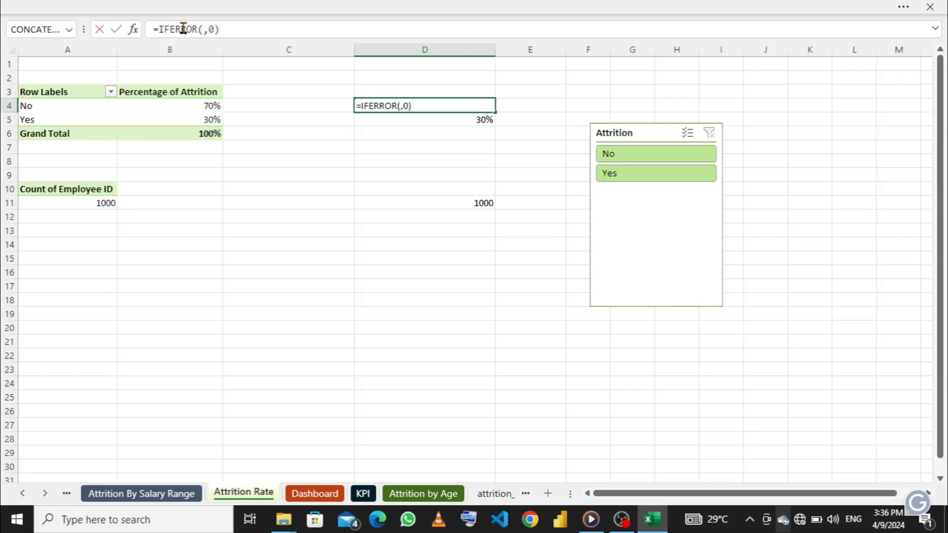
pyautogui.press('Return')
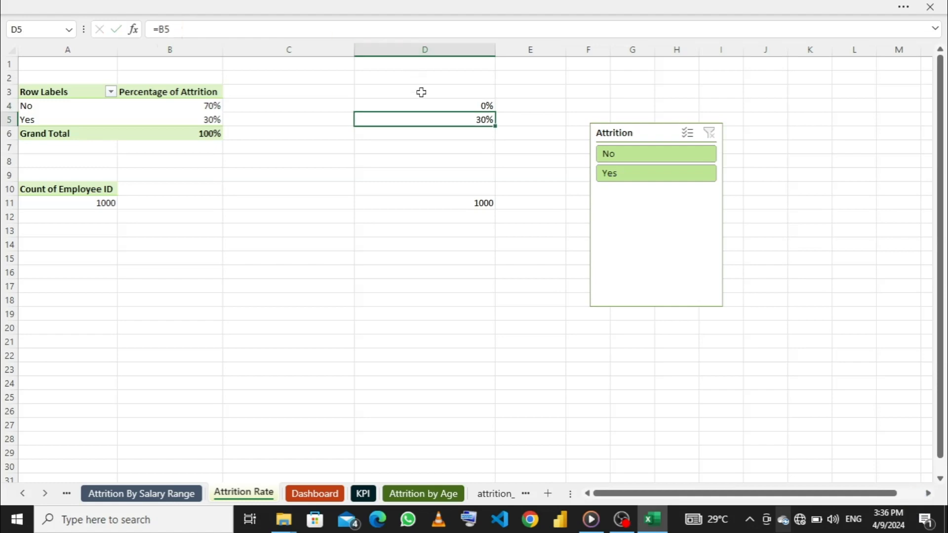
pyautogui.click(430, 105)
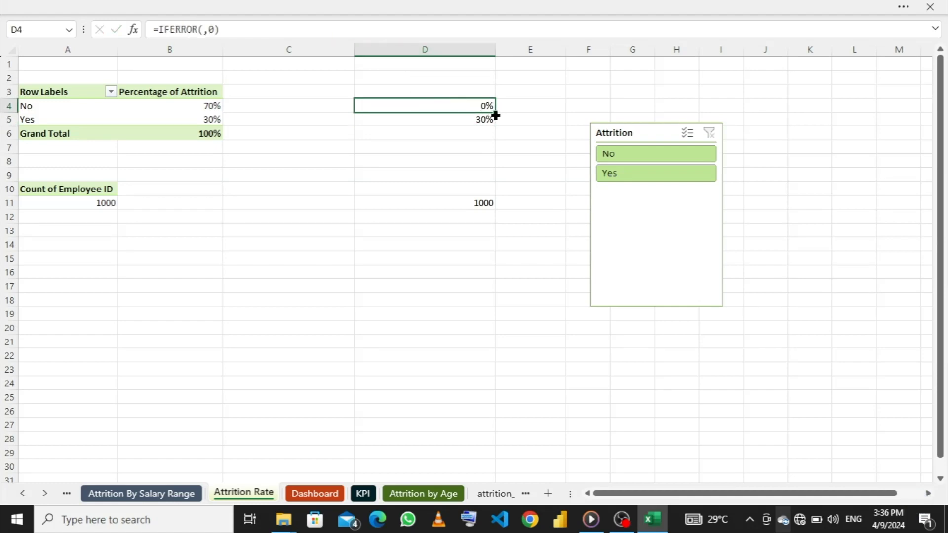
pyautogui.moveTo(495, 110); pyautogui.dragTo(495, 120)
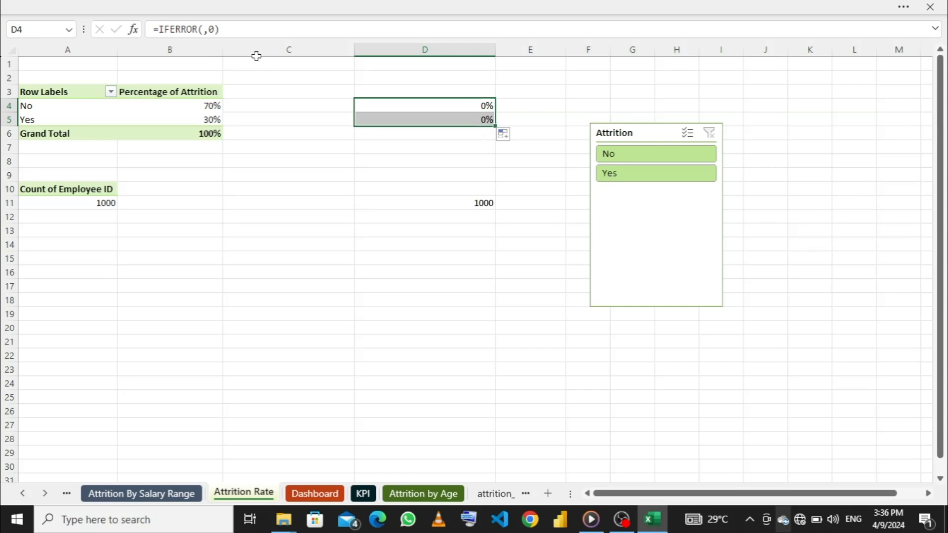
# - Insert the PivotTable's No and Yes percentages from B4 and B5 as the value arguments of the IFERROR formulas in D4 and D5
pyautogui.click(203, 28)
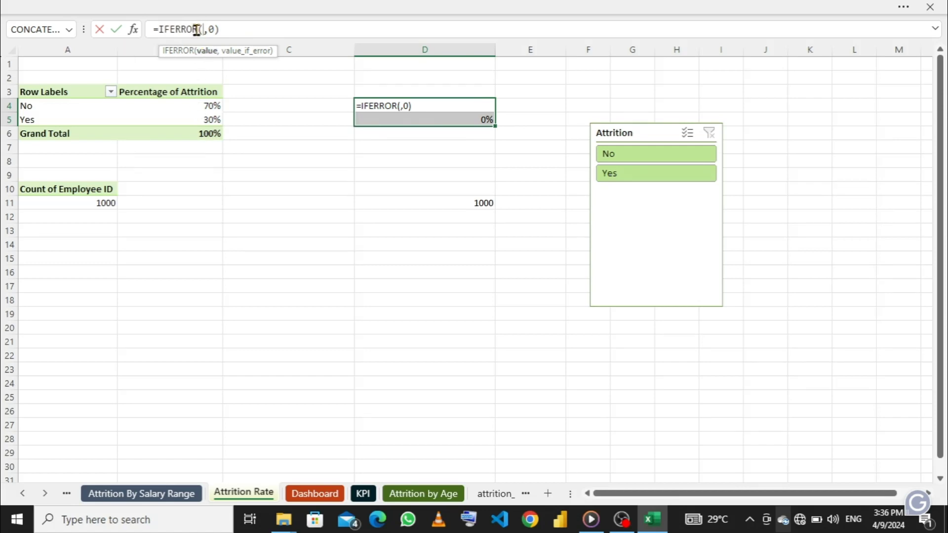
pyautogui.click(196, 106)
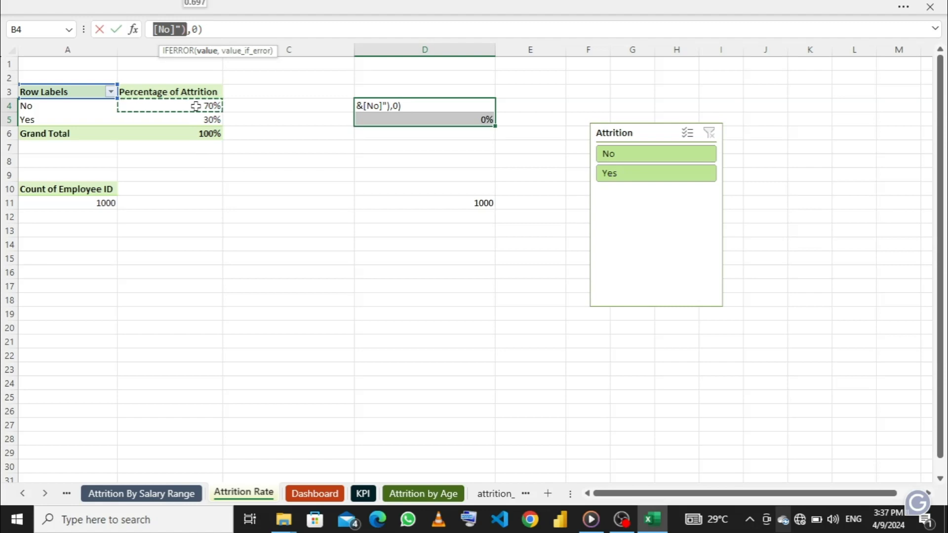
pyautogui.press('Return')
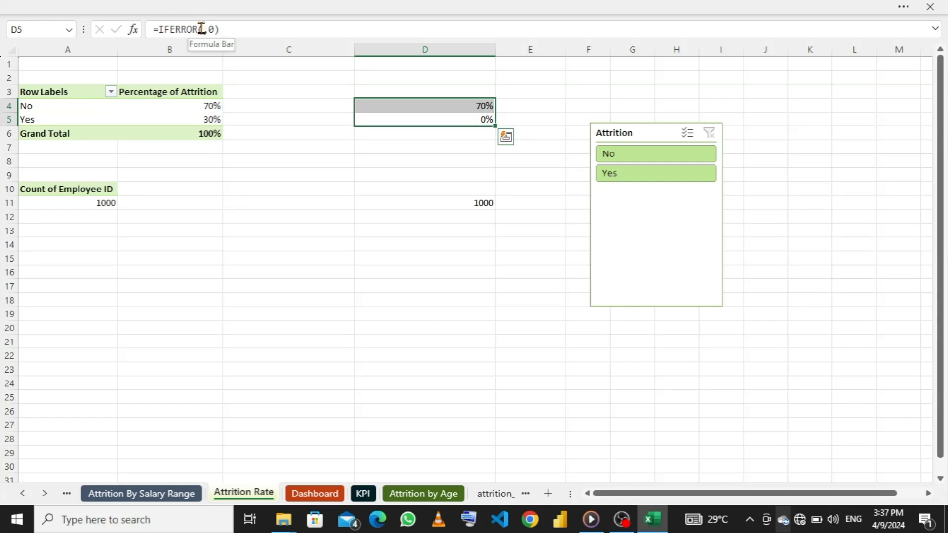
pyautogui.click(202, 29)
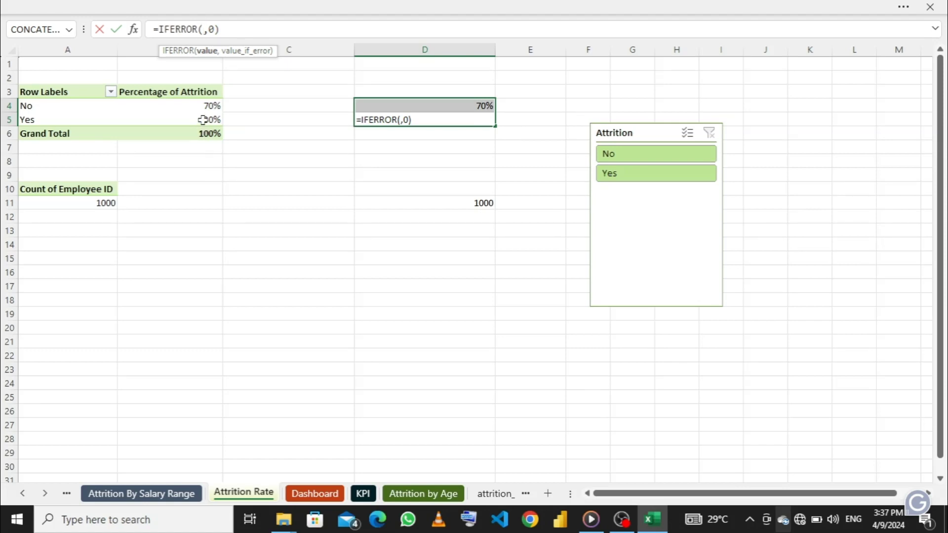
pyautogui.click(202, 120)
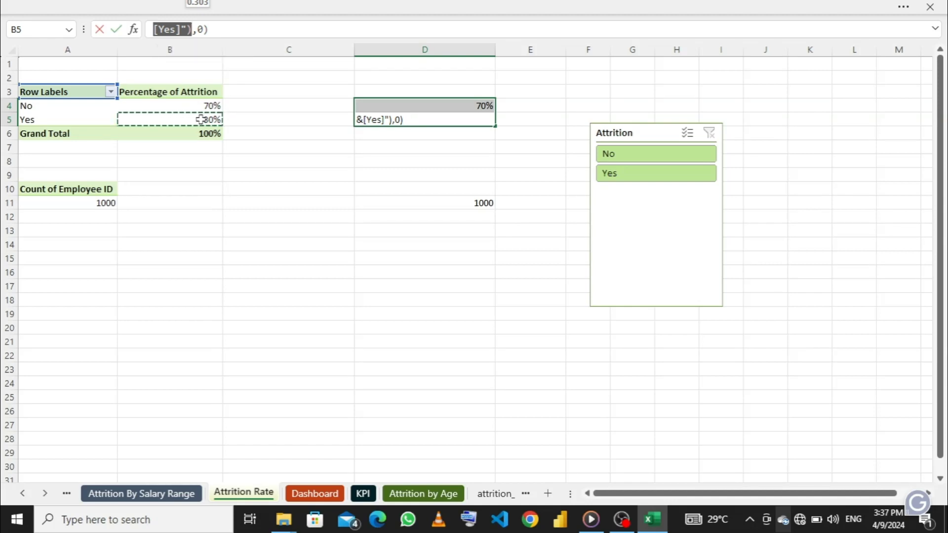
pyautogui.press('Return')
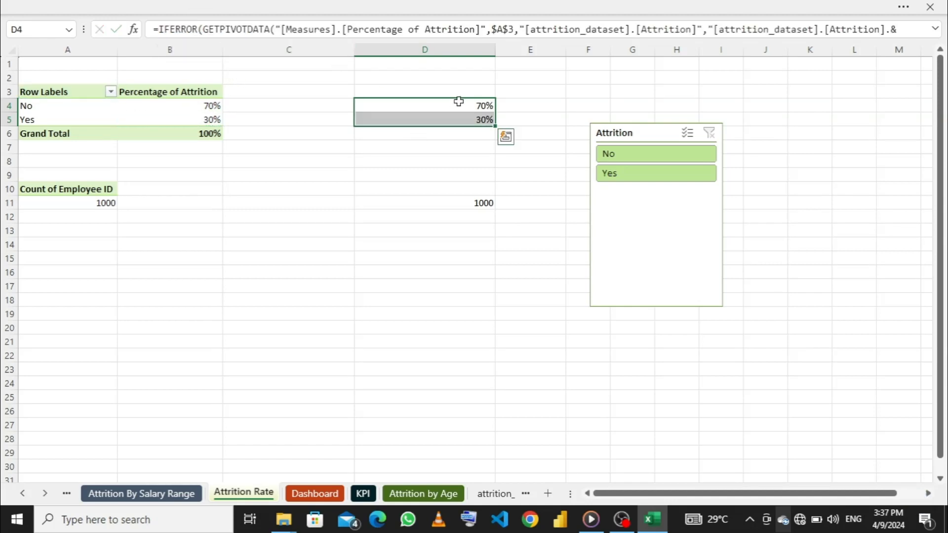
# - Test the IFERROR formulas in D4 and D5 by filtering the Attrition slicer to No and Yes, and clear the filter
pyautogui.click(622, 157)
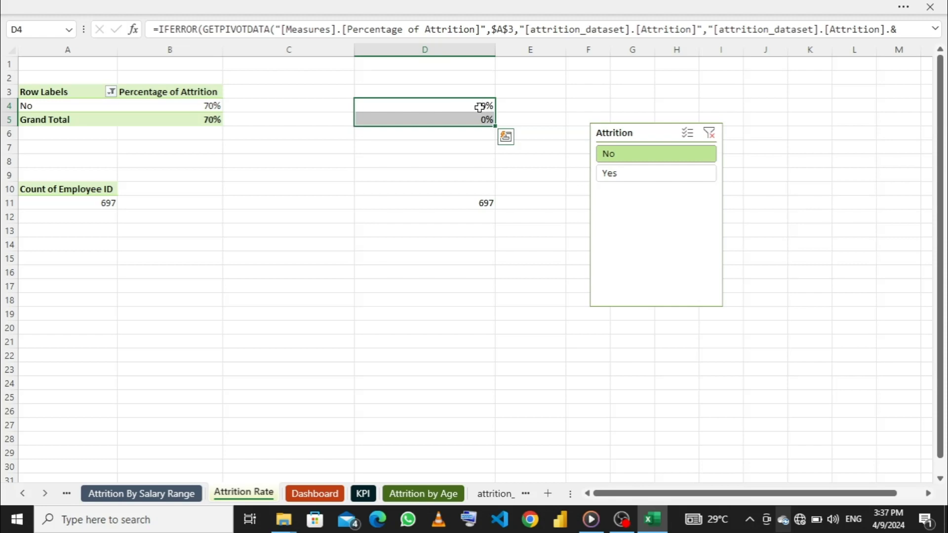
pyautogui.click(630, 181)
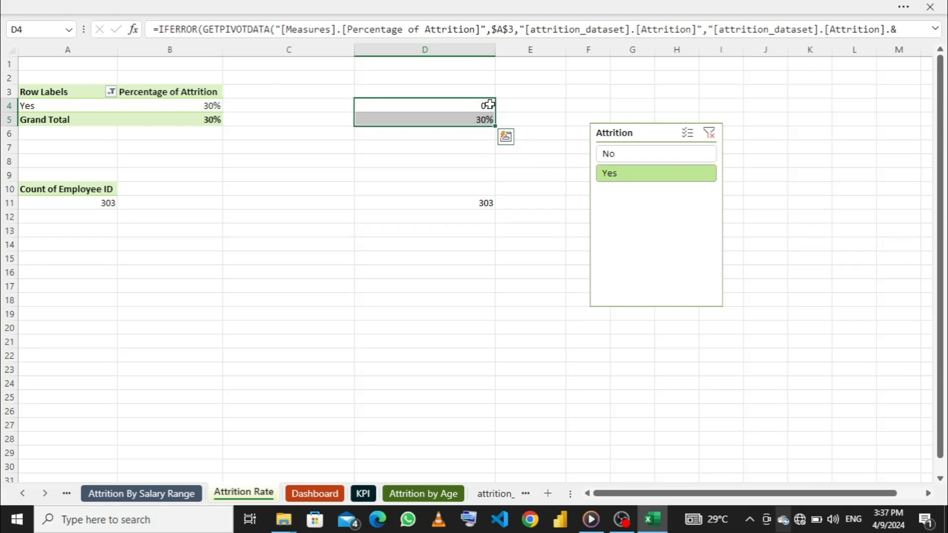
pyautogui.click(713, 137)
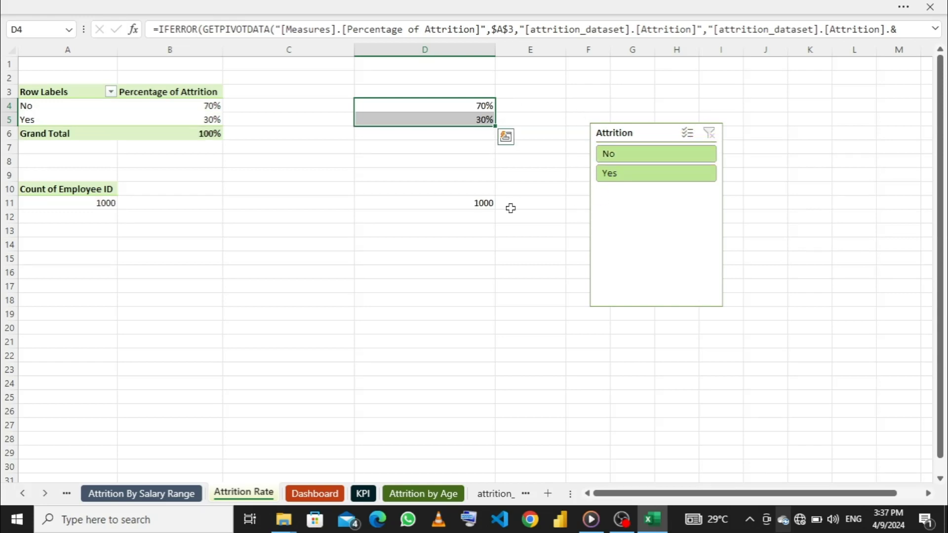
# - Replace the formula in D11 with =IFERROR(,0), leaving the value argument empty
pyautogui.click(466, 203)
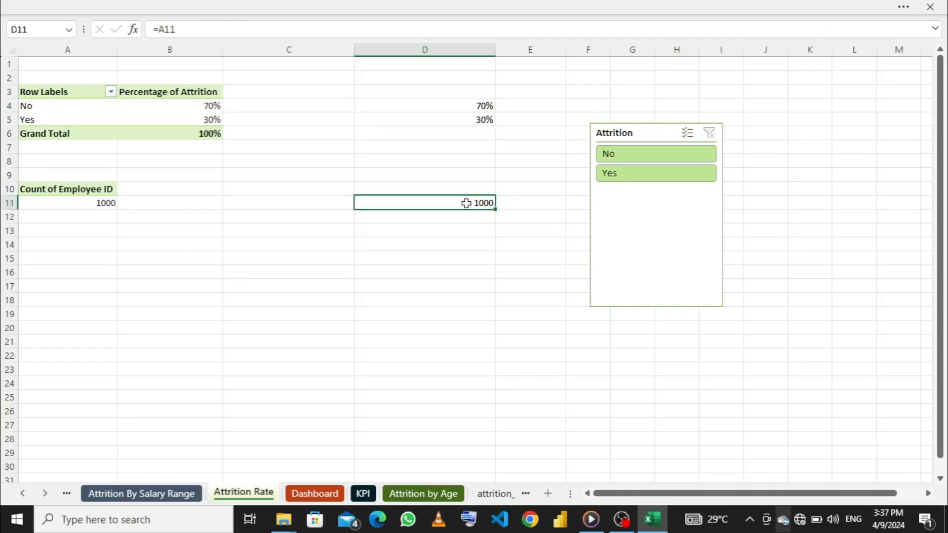
pyautogui.click(220, 32)
pyautogui.press('BackSpace')
pyautogui.press('BackSpace')
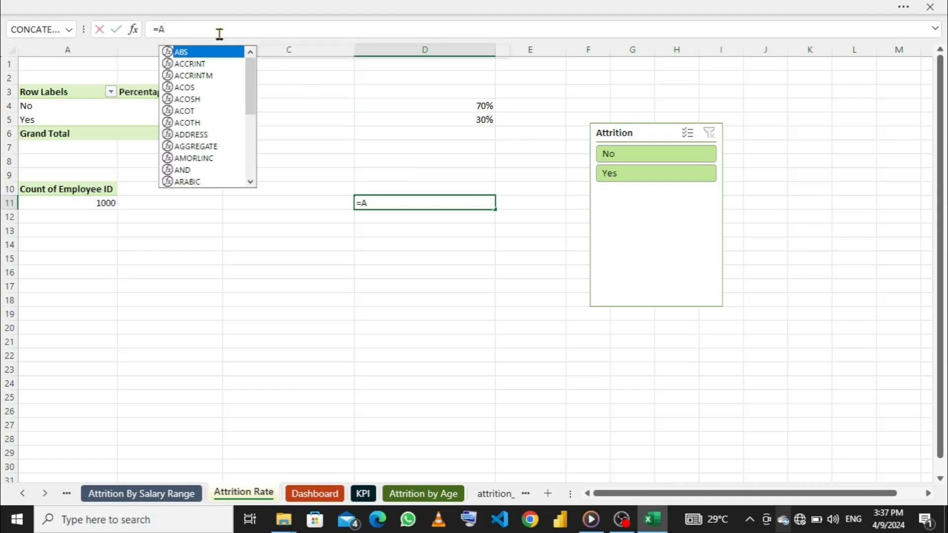
pyautogui.press('Escape')
pyautogui.write('=')
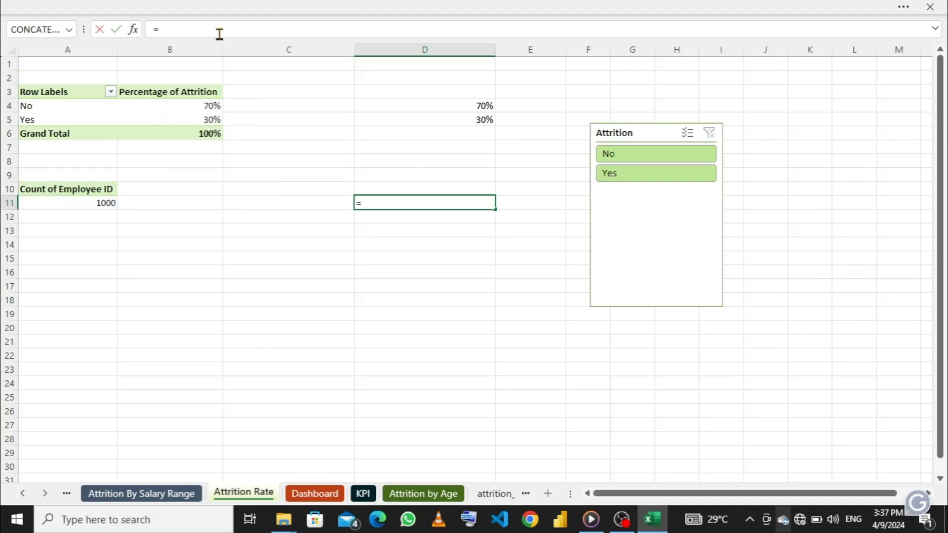
pyautogui.write('if')
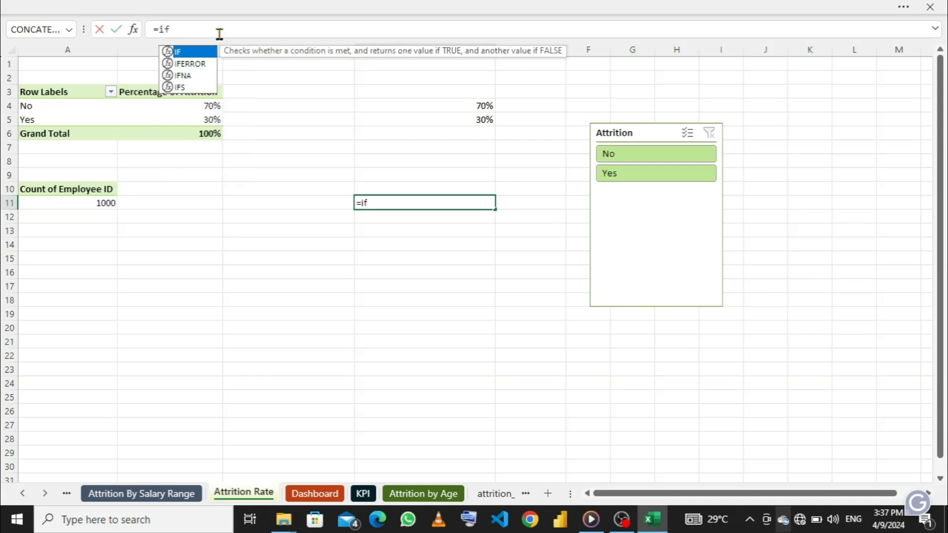
pyautogui.press('Down')
pyautogui.press('Tab')
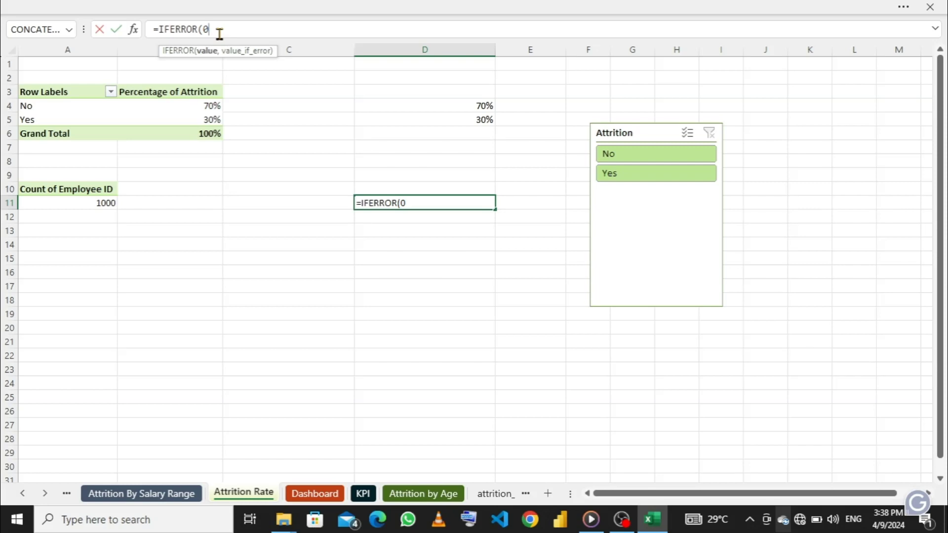
pyautogui.write(',0)')
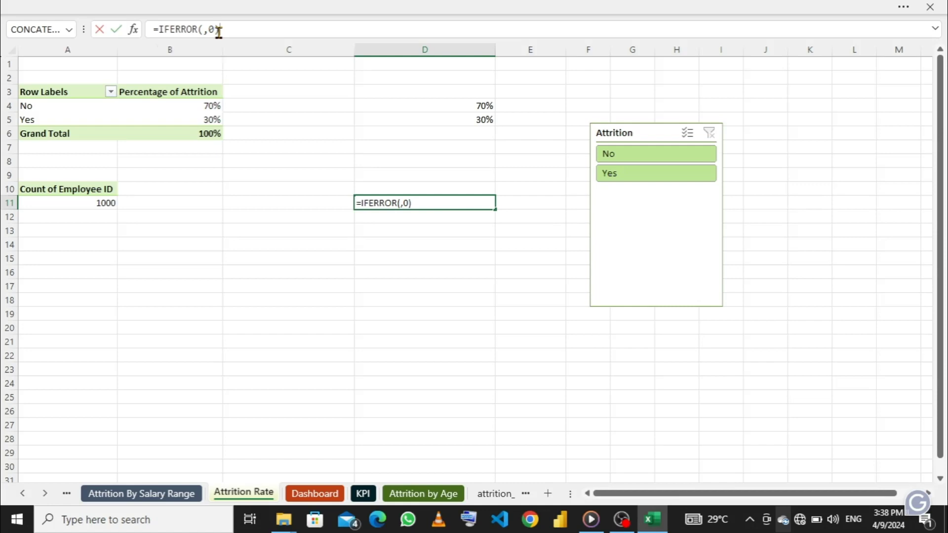
# - Insert the PivotTable's Count of Employee ID value from A11 as the value argument of D11's IFERROR formula
pyautogui.click(203, 29)
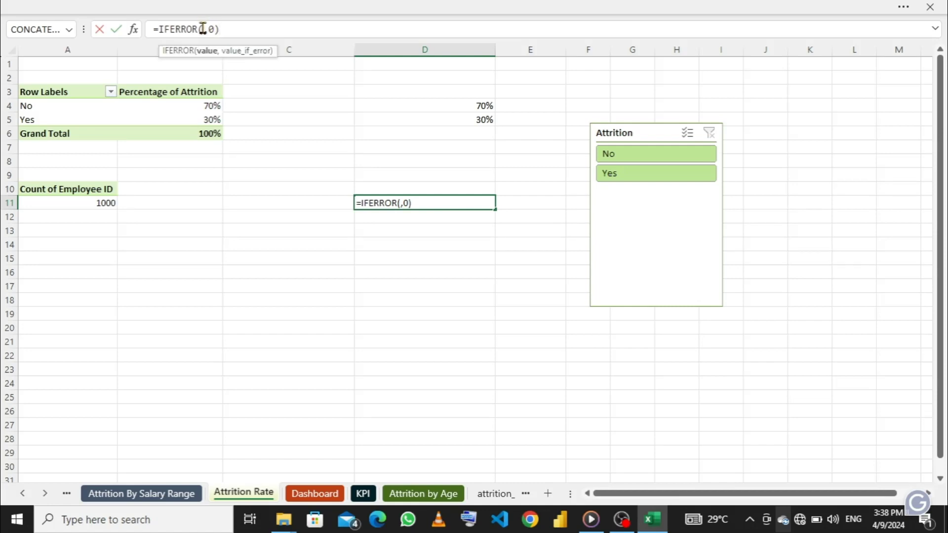
pyautogui.click(92, 204)
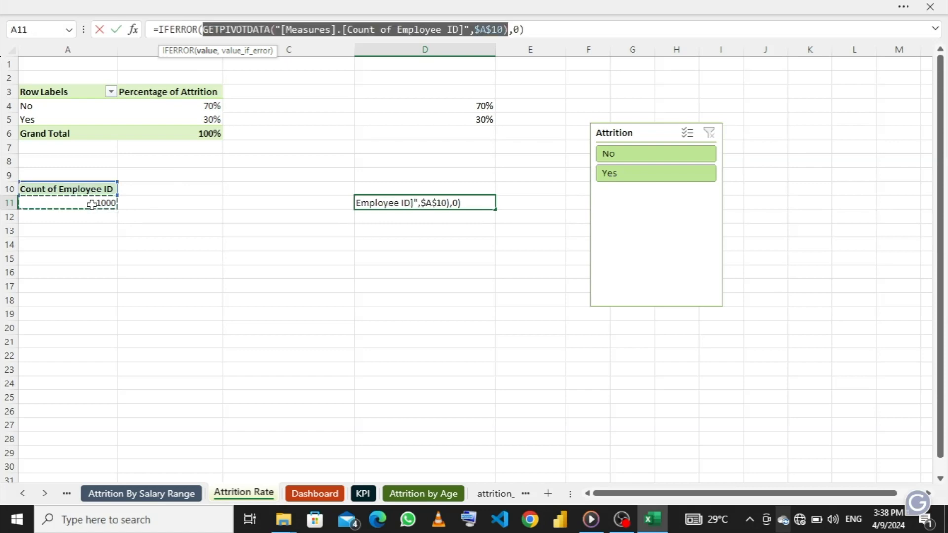
pyautogui.press('Return')
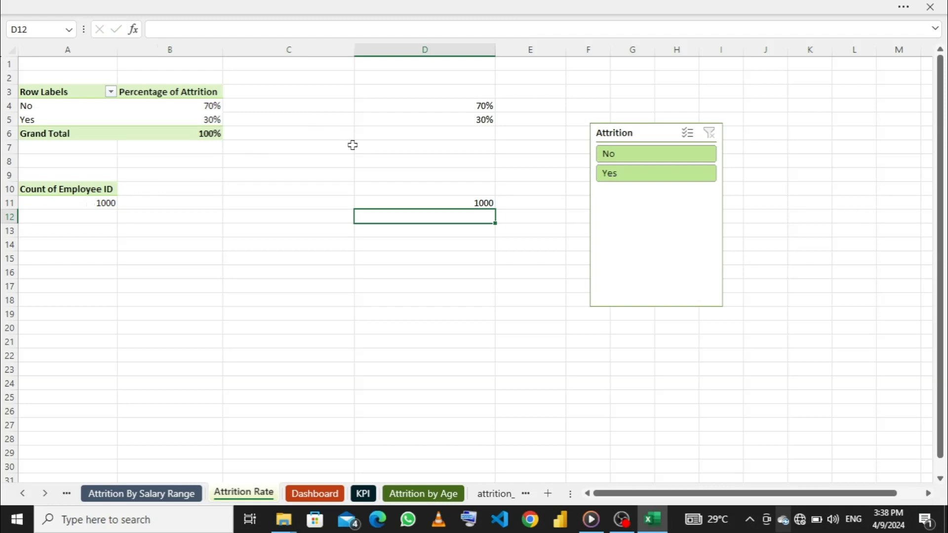
# - Link the empty text box in the Dashboard's Total Employee card to cell D11 of the Attrition Rate sheet
pyautogui.click(318, 495)
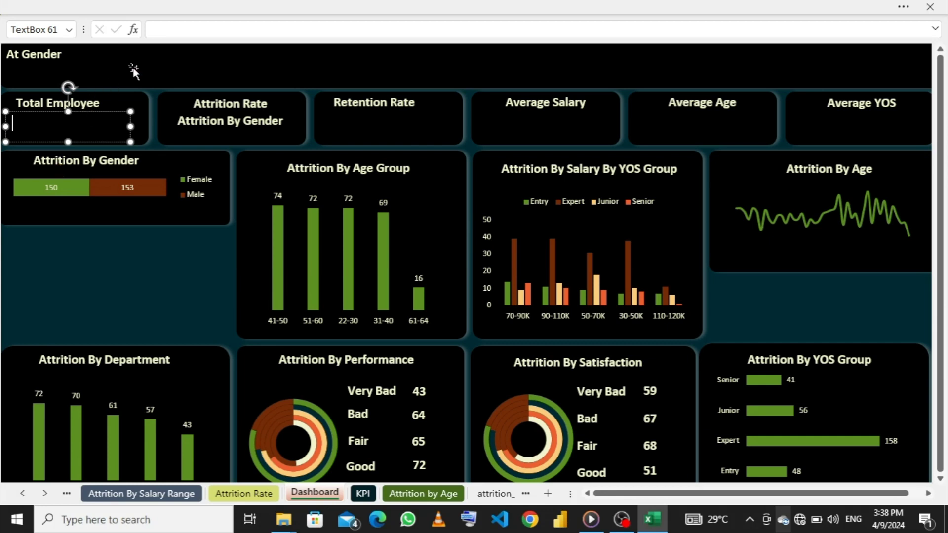
pyautogui.click(170, 29)
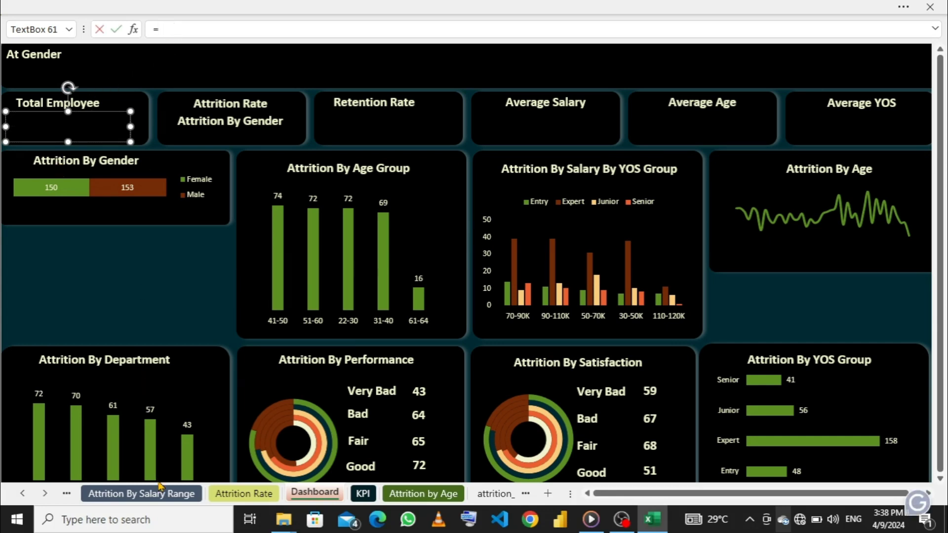
pyautogui.click(269, 497)
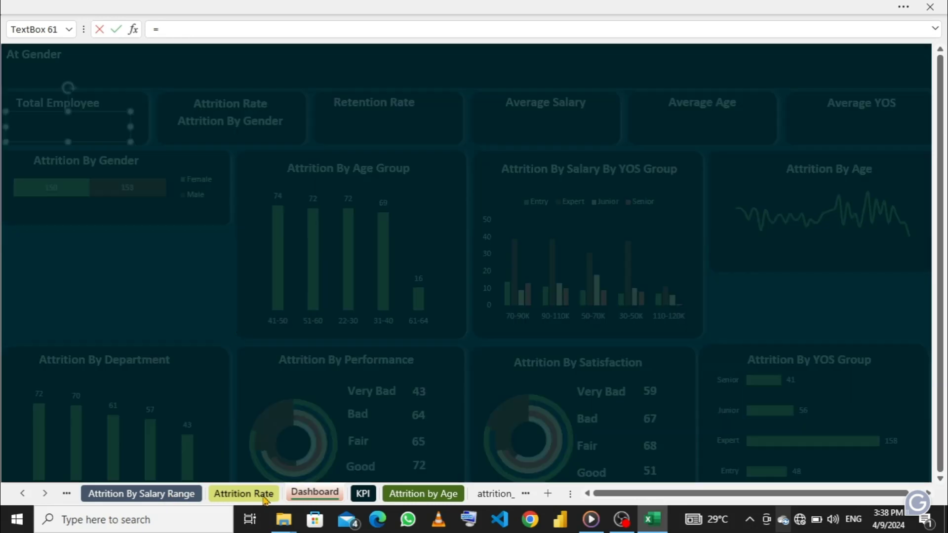
pyautogui.click(461, 203)
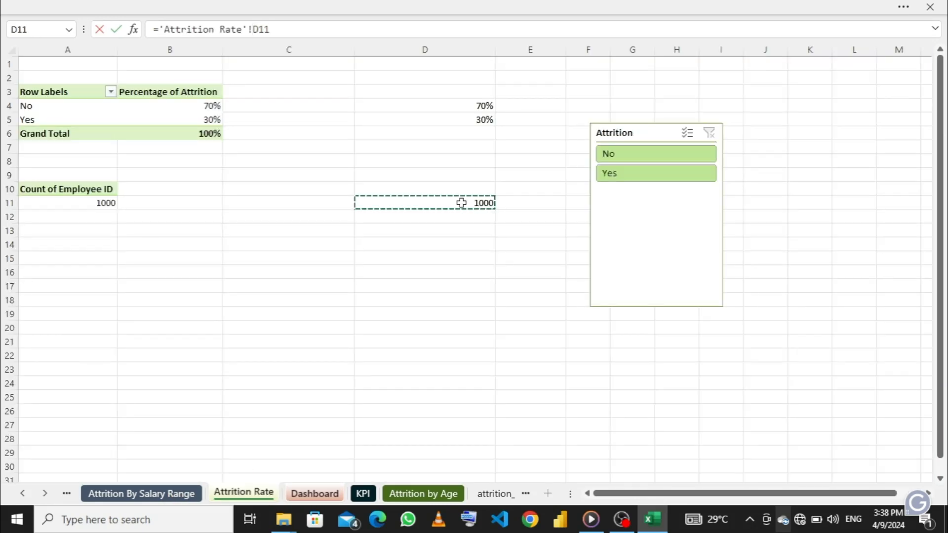
pyautogui.press('Return')
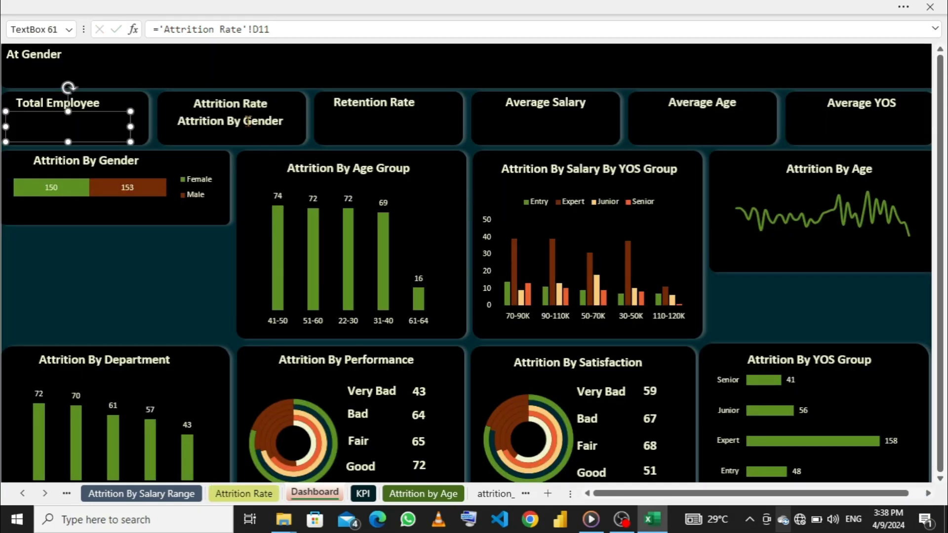
# - Link the text box in the Attrition Rate card to cell D5 of the Attrition Rate sheet
pyautogui.click(248, 121)
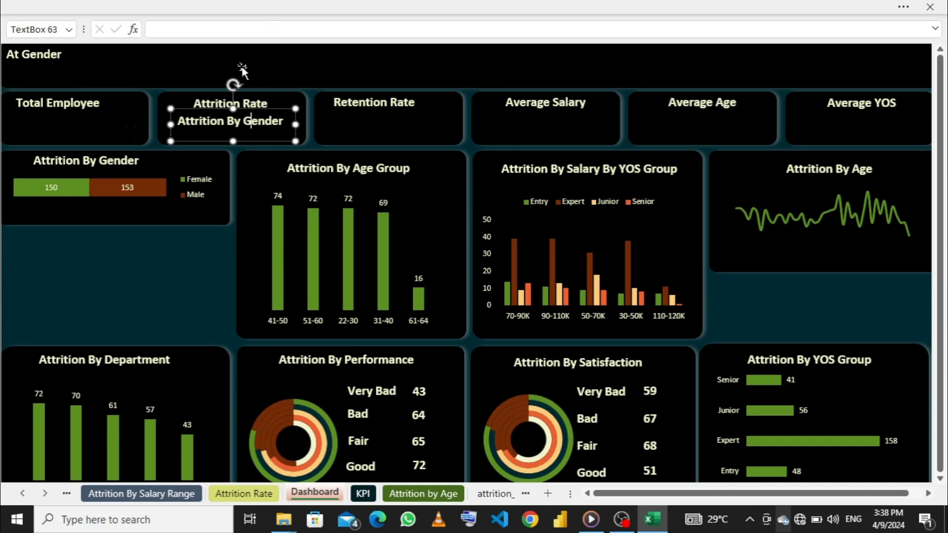
pyautogui.click(200, 26)
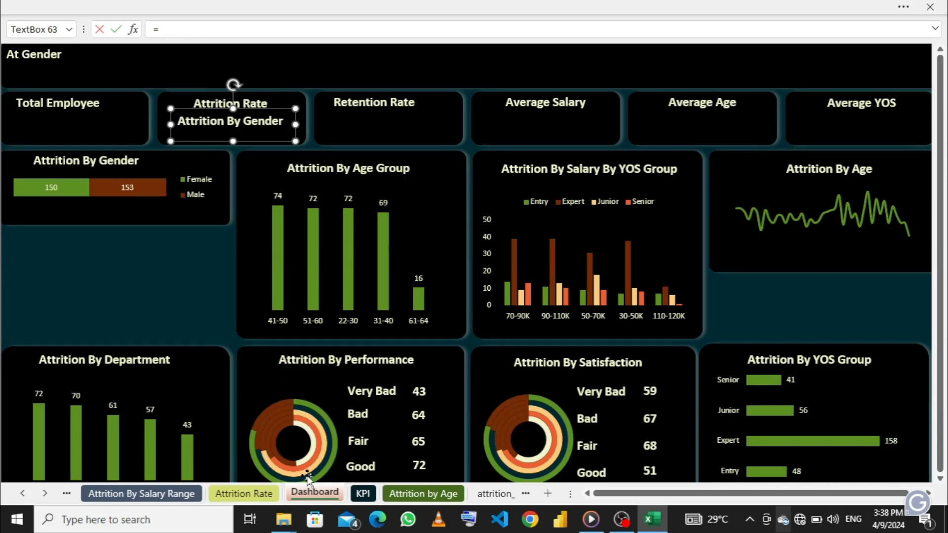
pyautogui.click(364, 495)
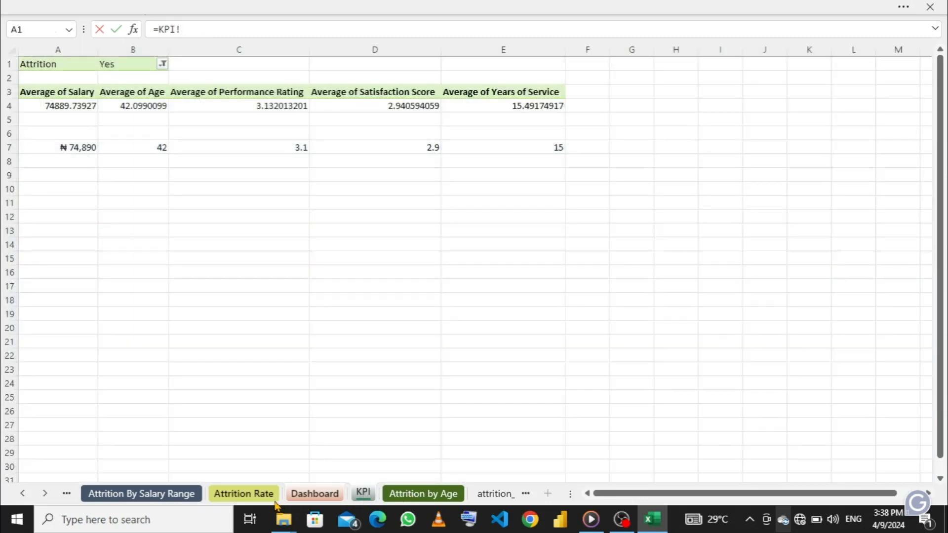
pyautogui.click(256, 496)
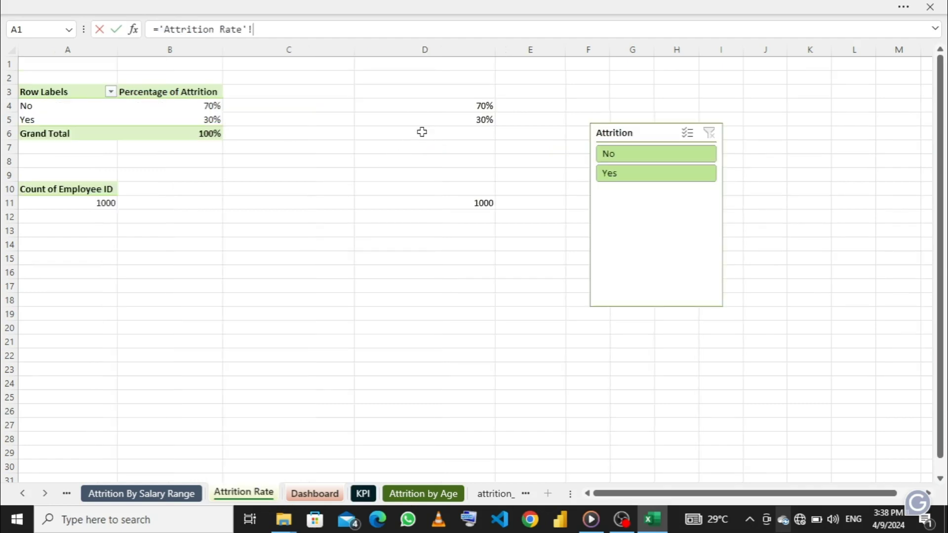
pyautogui.click(460, 119)
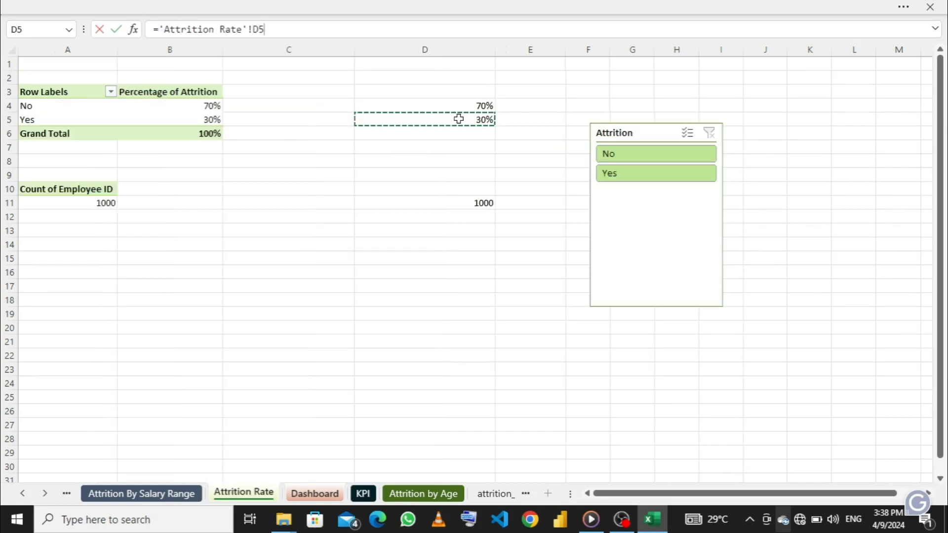
pyautogui.press('Return')
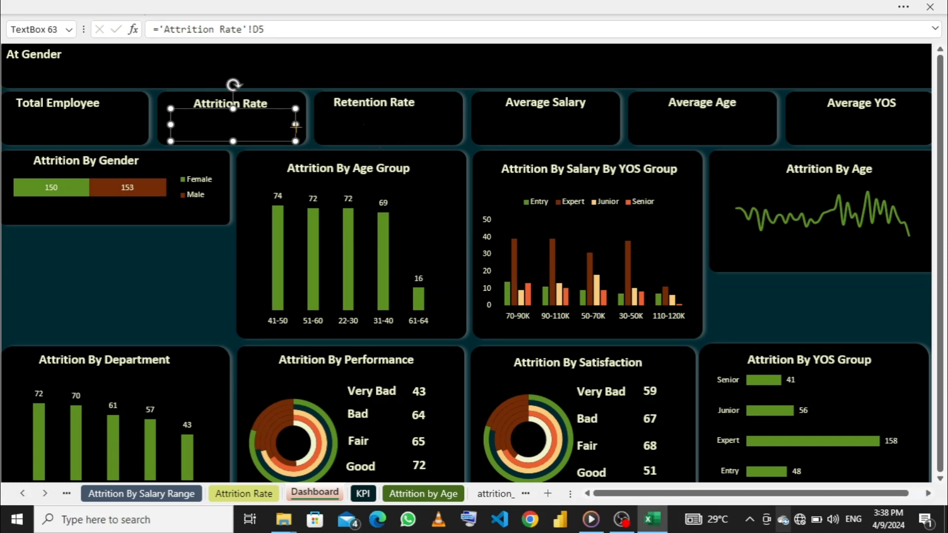
# - Duplicate the Attrition Rate card's value text box and place copies in the Retention Rate and Average Salary cards
pyautogui.moveTo(296, 126); pyautogui.dragTo(306, 137)
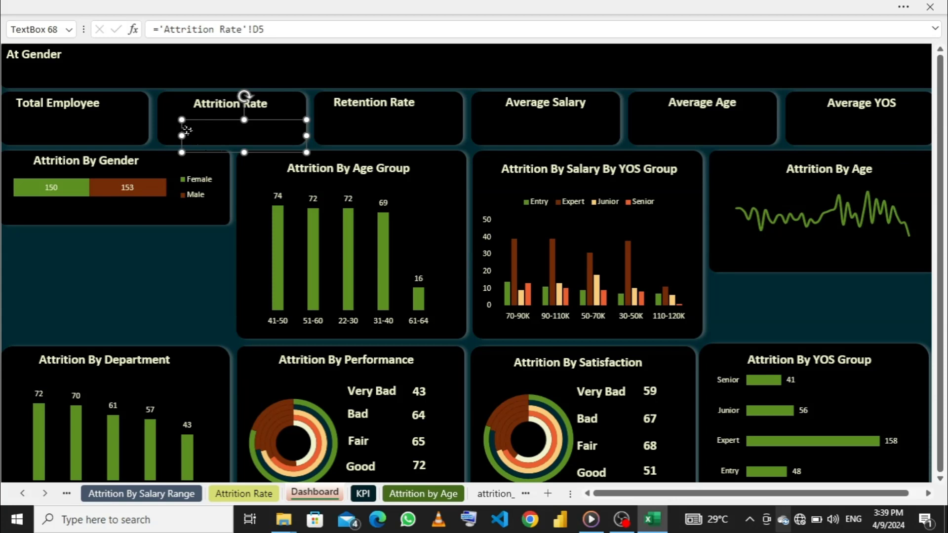
pyautogui.moveTo(187, 130); pyautogui.dragTo(328, 120)
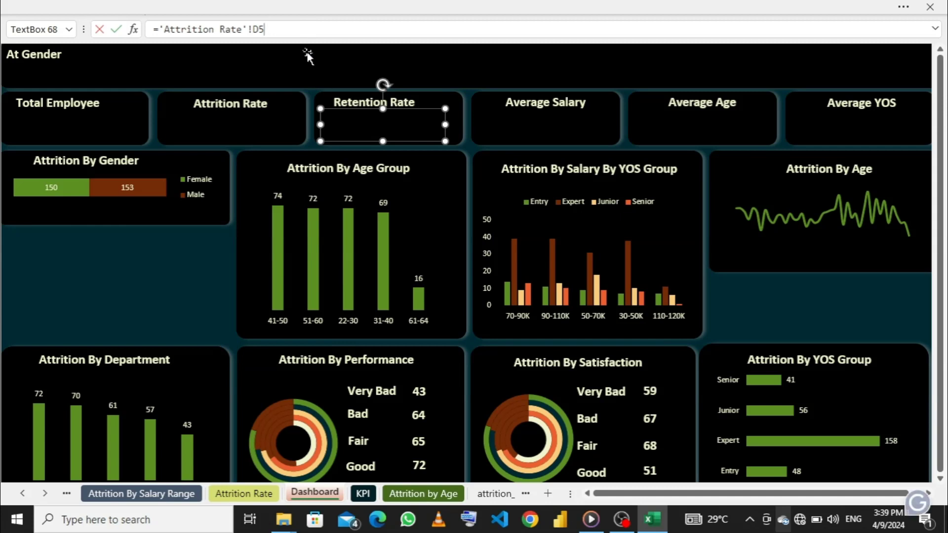
pyautogui.moveTo(256, 28); pyautogui.dragTo(233, 29)
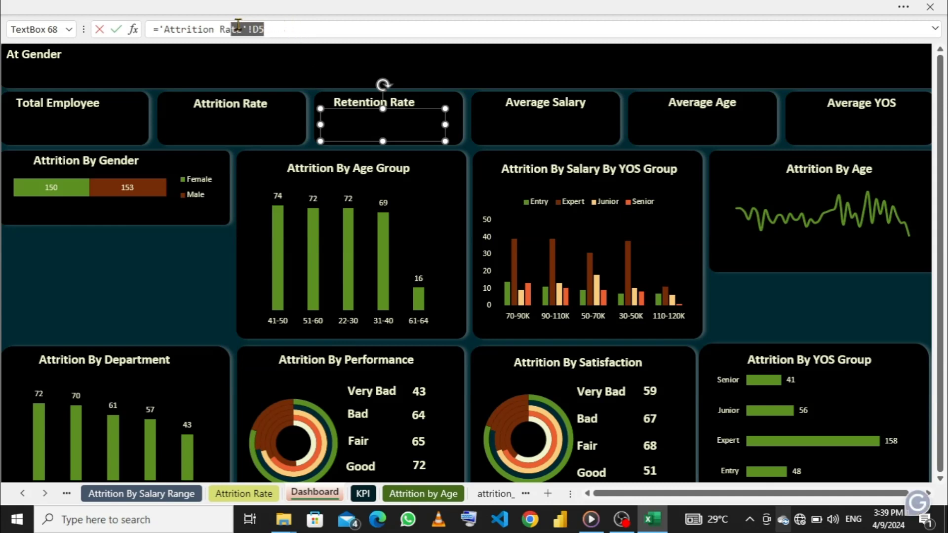
pyautogui.click(274, 25)
pyautogui.click(324, 125)
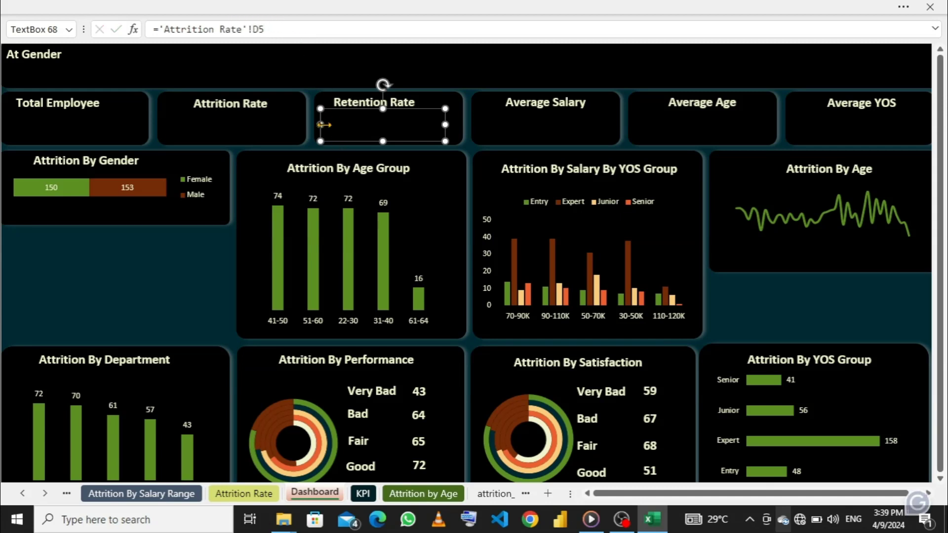
pyautogui.hotkey('ctrl', 'd')
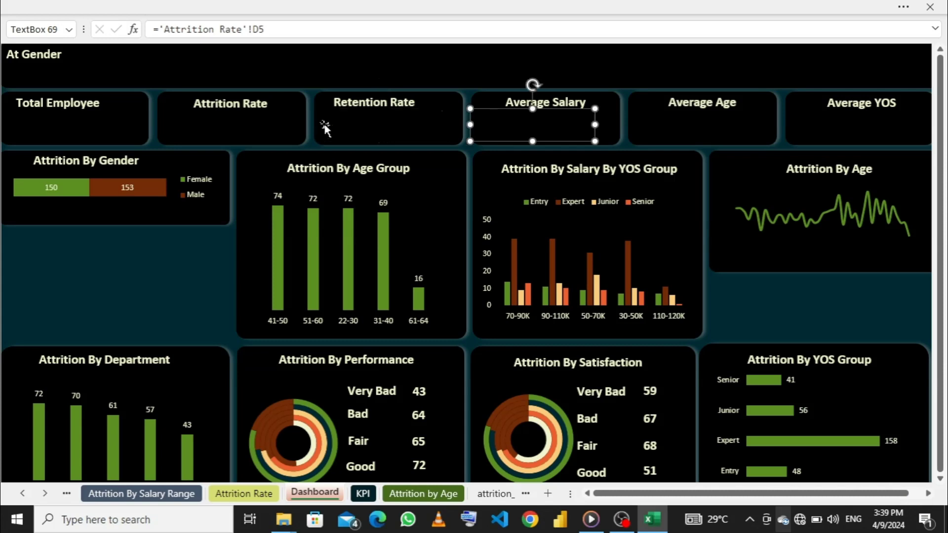
# - Duplicate the Retention Rate value text box, place the copy in the Average Age card and narrow it slightly
pyautogui.click(352, 129)
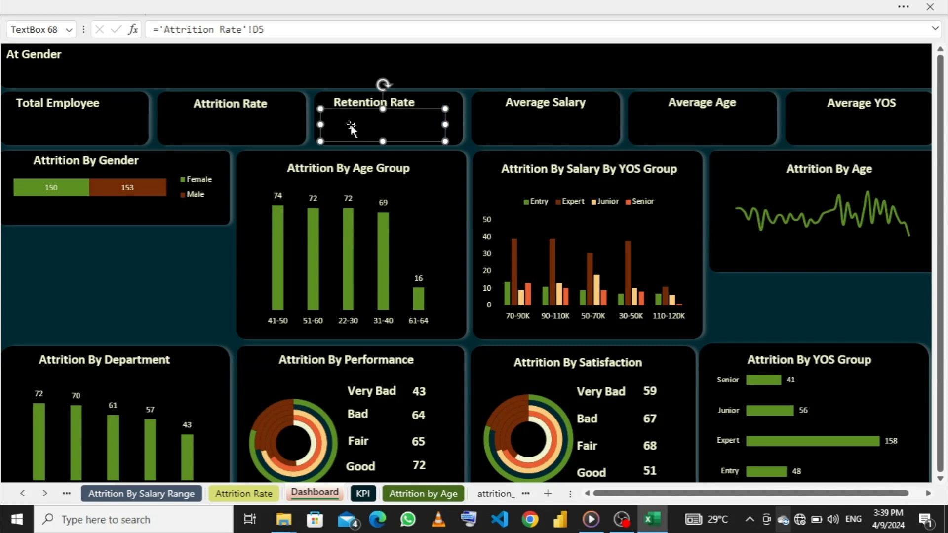
pyautogui.hotkey('ctrl', 'd')
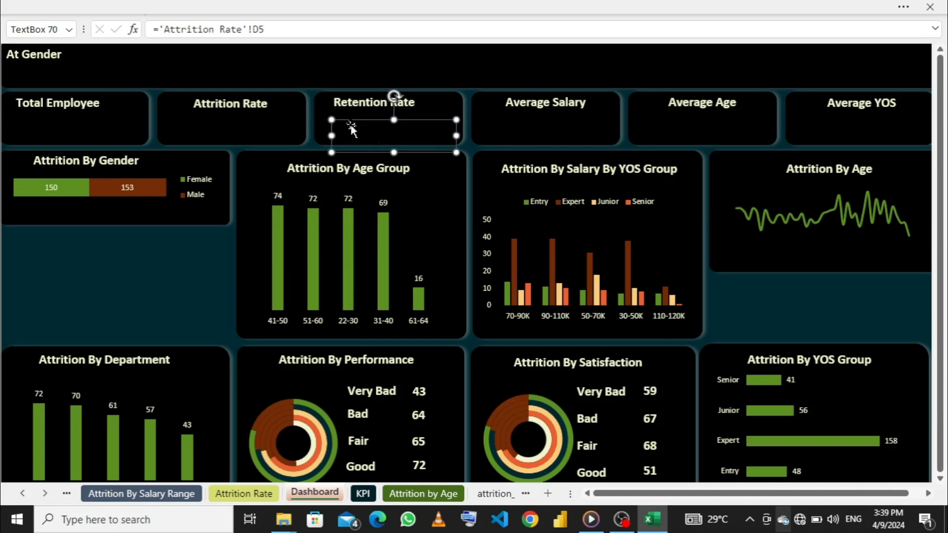
pyautogui.moveTo(331, 128); pyautogui.dragTo(361, 127)
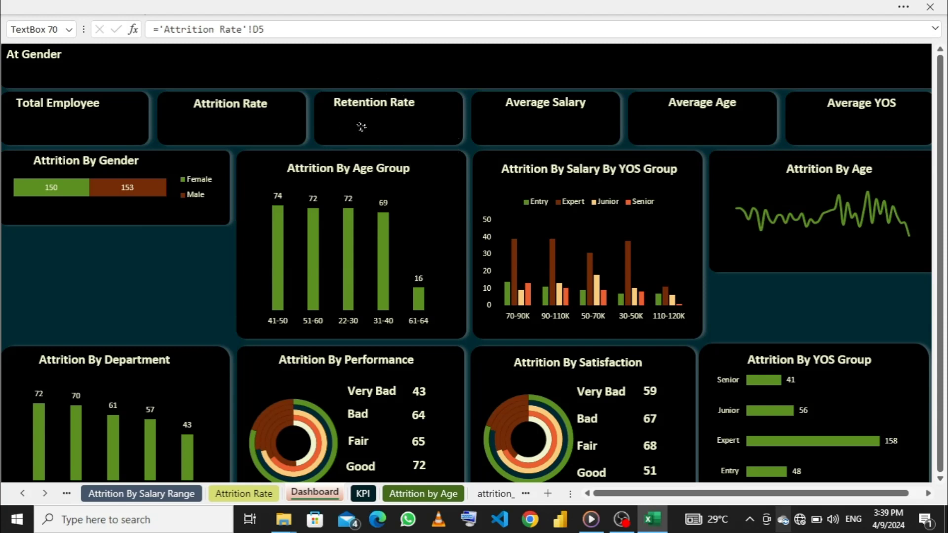
pyautogui.moveTo(502, 119); pyautogui.dragTo(655, 124)
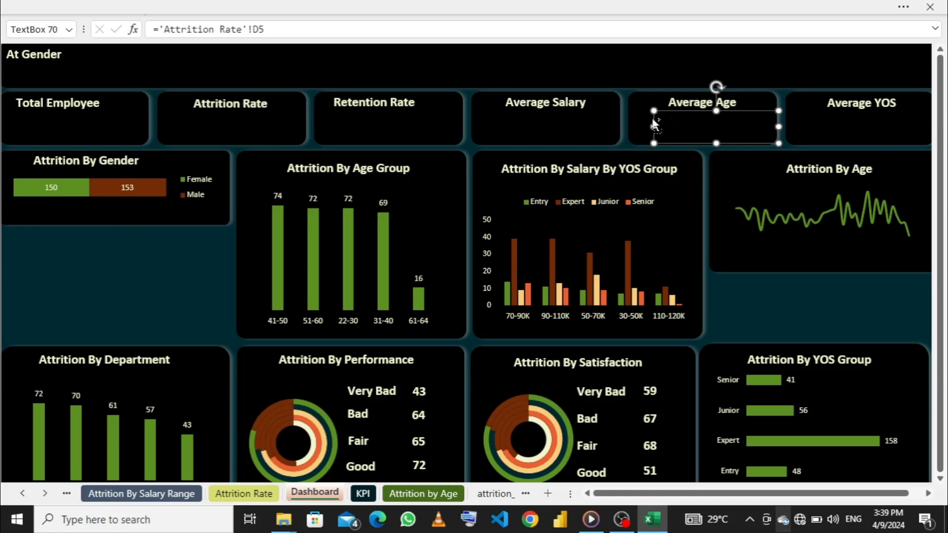
pyautogui.click(679, 127)
pyautogui.moveTo(655, 127)
pyautogui.mouseDown()
pyautogui.moveTo(683, 125)
pyautogui.moveTo(657, 126)
pyautogui.mouseUp()
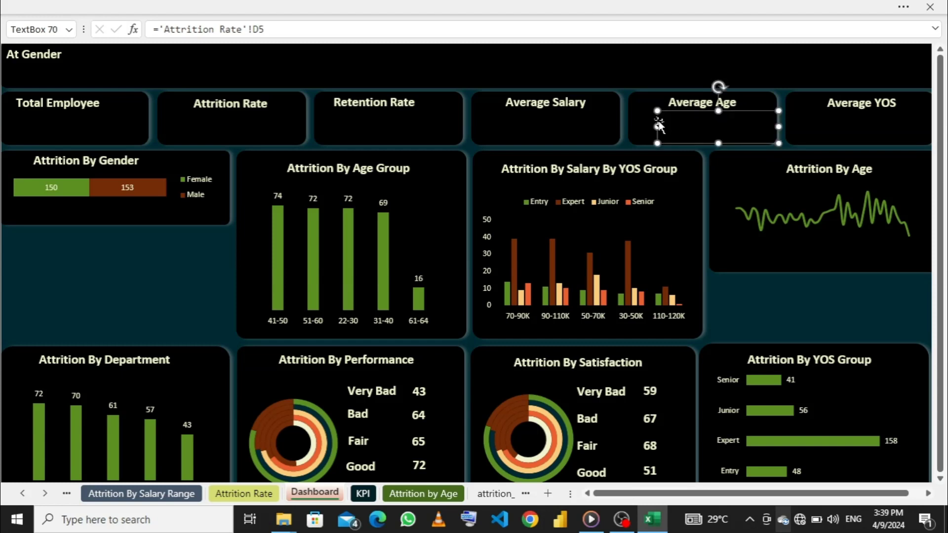
# - Duplicate the Average Age value text box, narrow the copy and place it in the Average YOS card
pyautogui.click(845, 127)
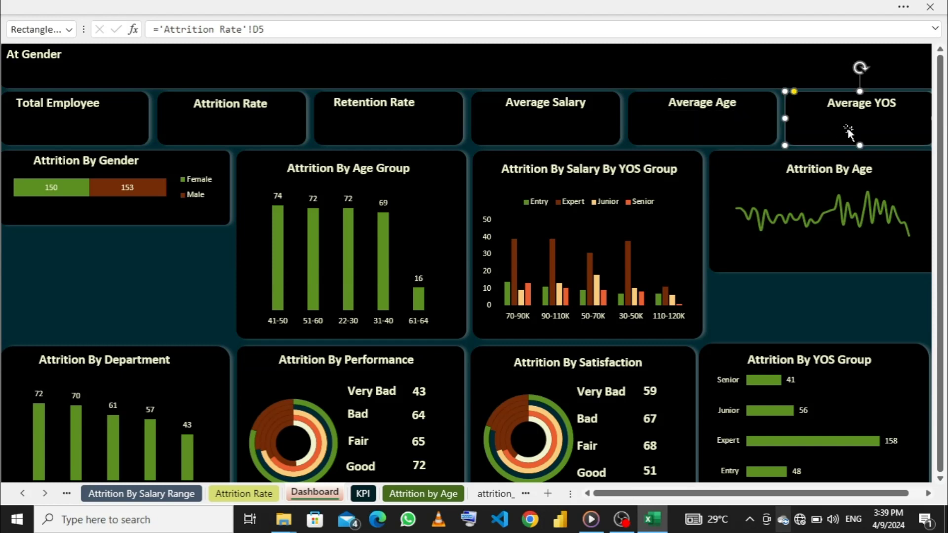
pyautogui.click(724, 137)
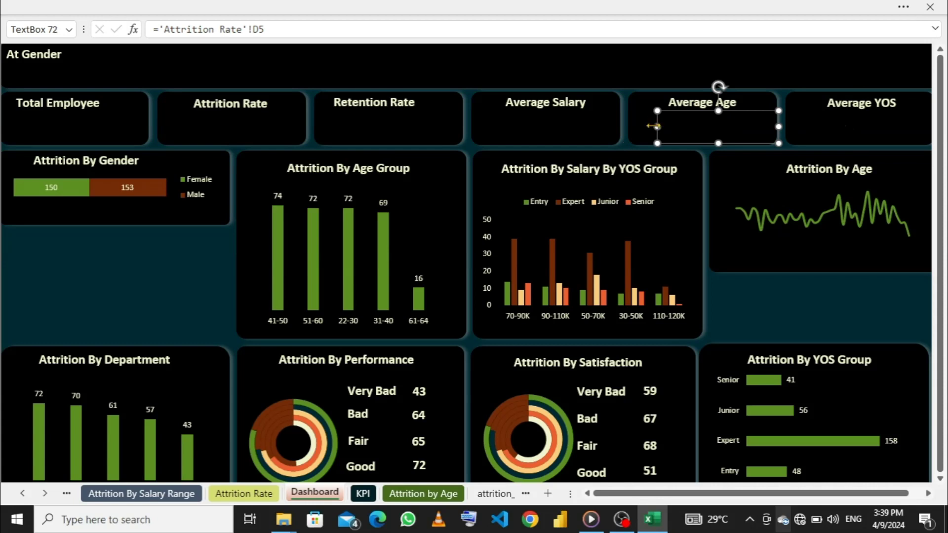
pyautogui.moveTo(657, 127); pyautogui.dragTo(756, 126)
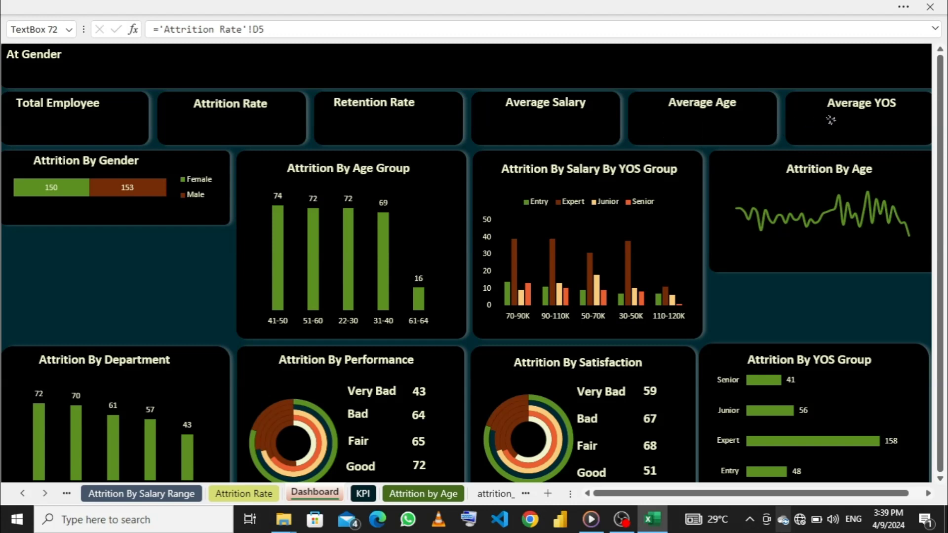
pyautogui.moveTo(849, 118); pyautogui.dragTo(849, 120)
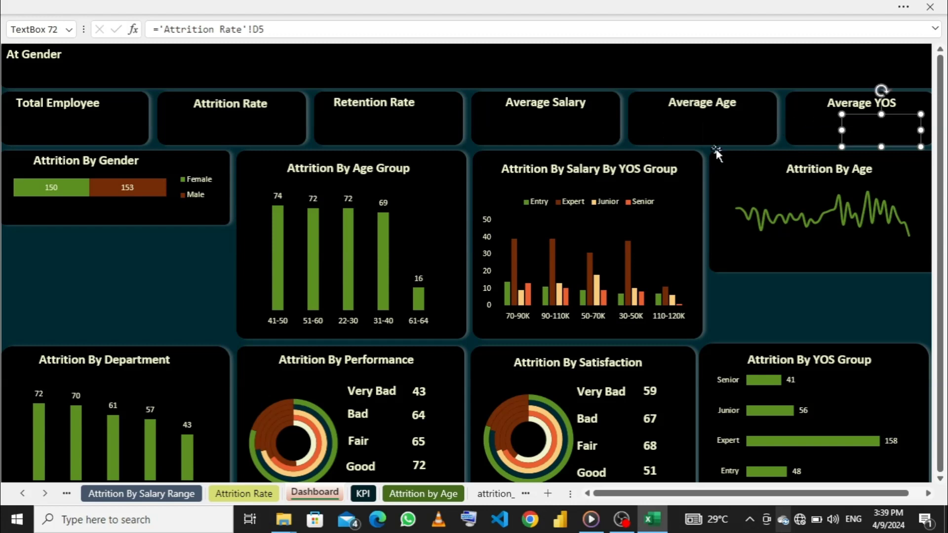
# - Relink the text box in the Retention Rate card to cell D4 of the Attrition Rate sheet
pyautogui.click(367, 134)
pyautogui.click(266, 140)
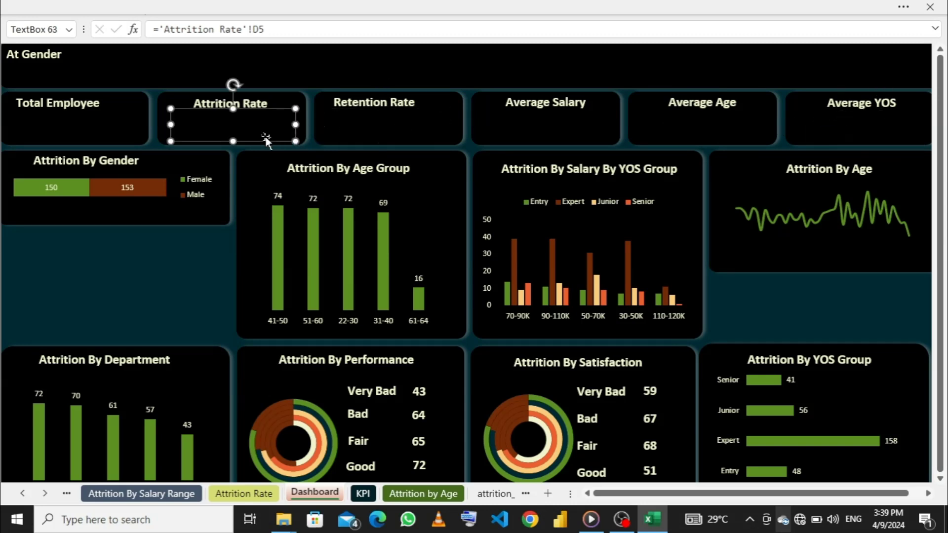
pyautogui.click(391, 130)
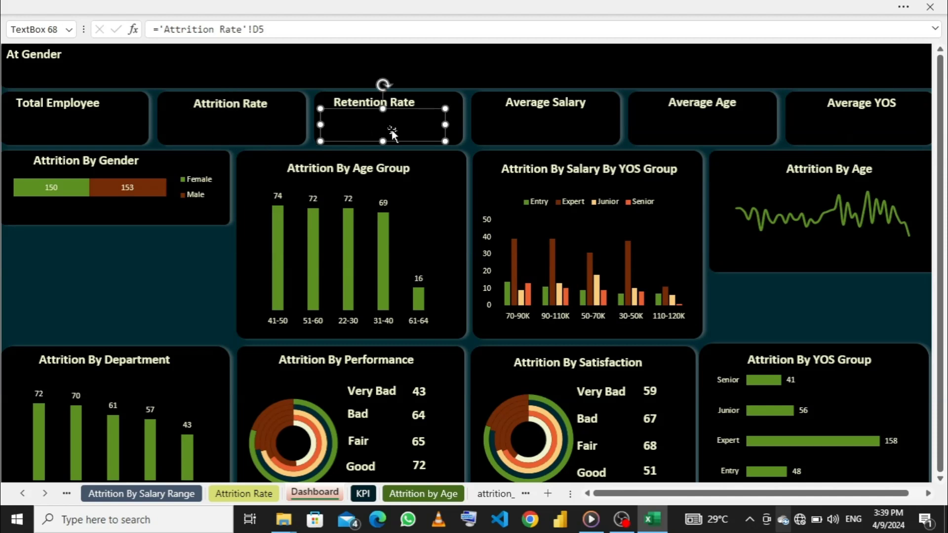
pyautogui.moveTo(265, 29); pyautogui.dragTo(162, 28)
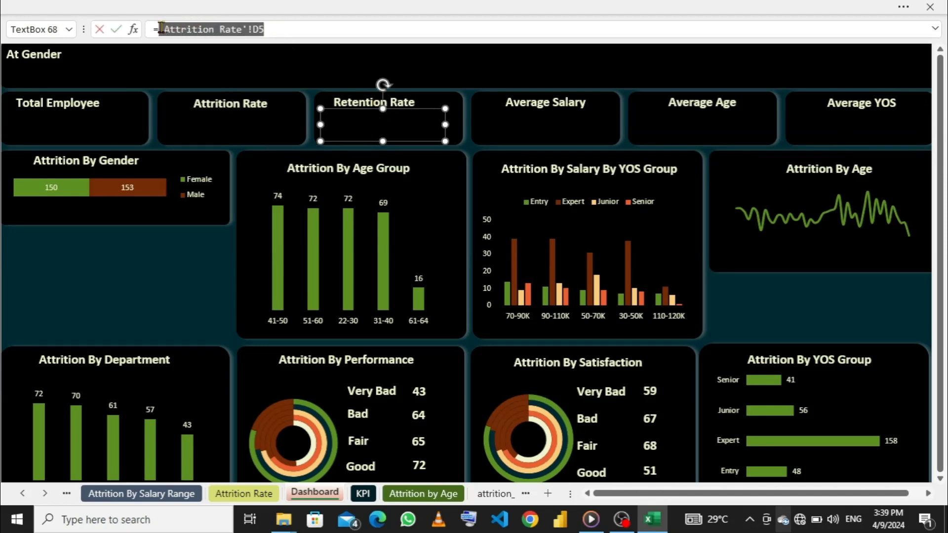
pyautogui.press('BackSpace')
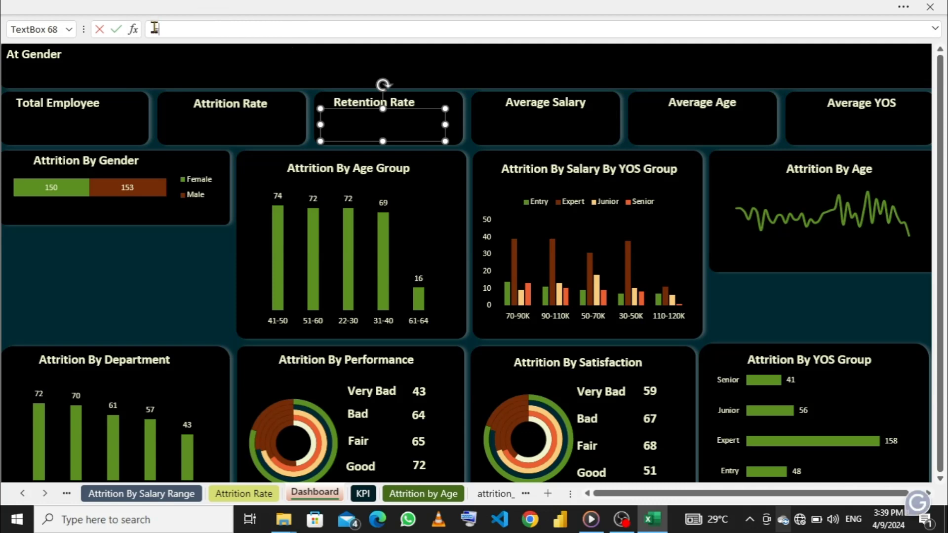
pyautogui.click(244, 494)
pyautogui.click(475, 106)
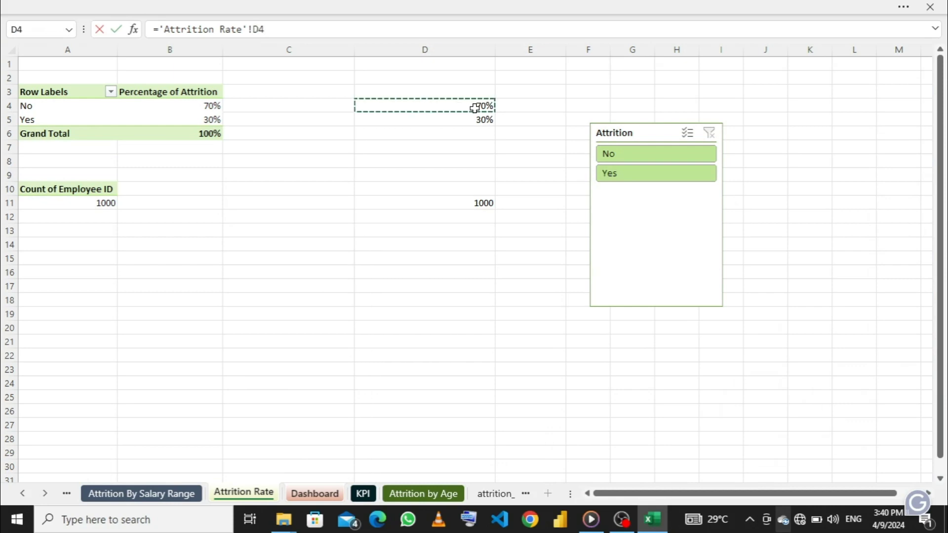
pyautogui.press('Return')
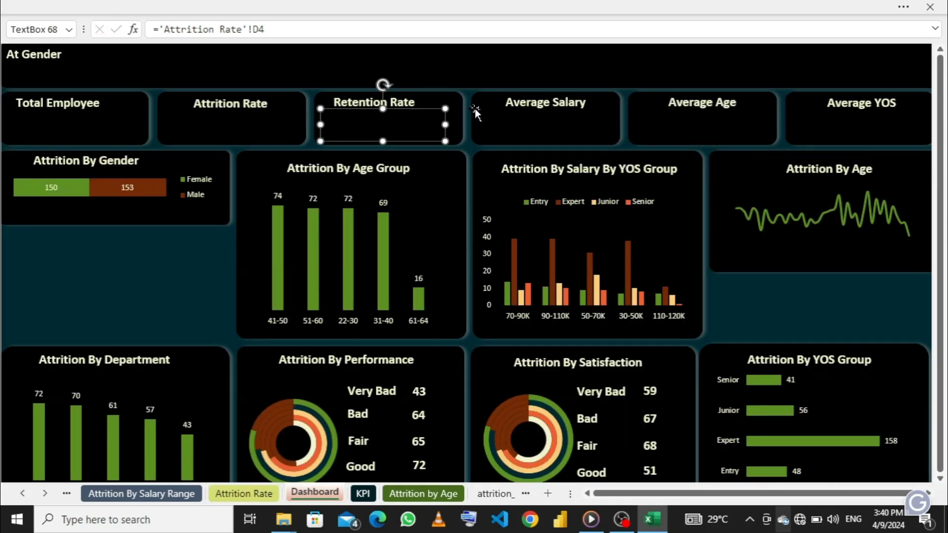
# - Relink the text box in the Average Salary card to cell A7 of the KPI sheet
pyautogui.click(525, 129)
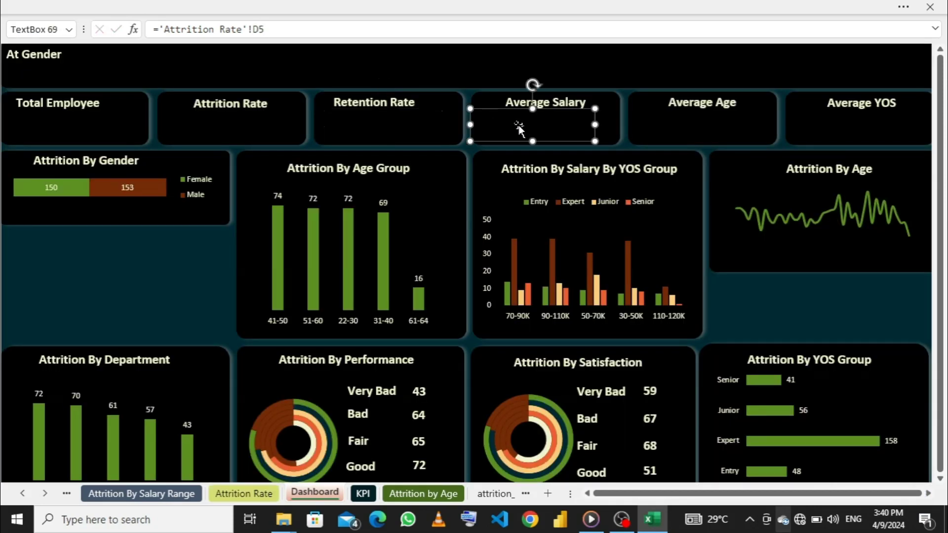
pyautogui.click(265, 29)
pyautogui.moveTo(266, 29); pyautogui.dragTo(157, 29)
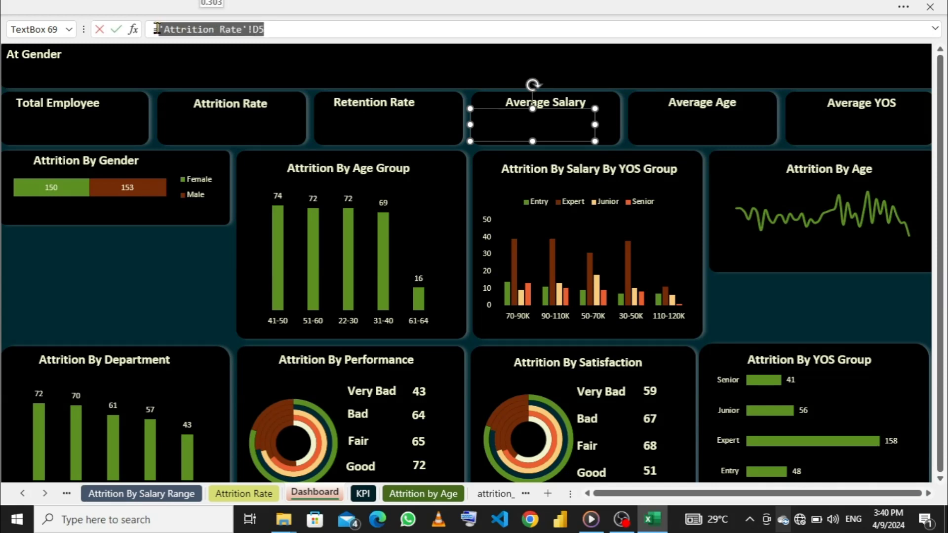
pyautogui.press('BackSpace')
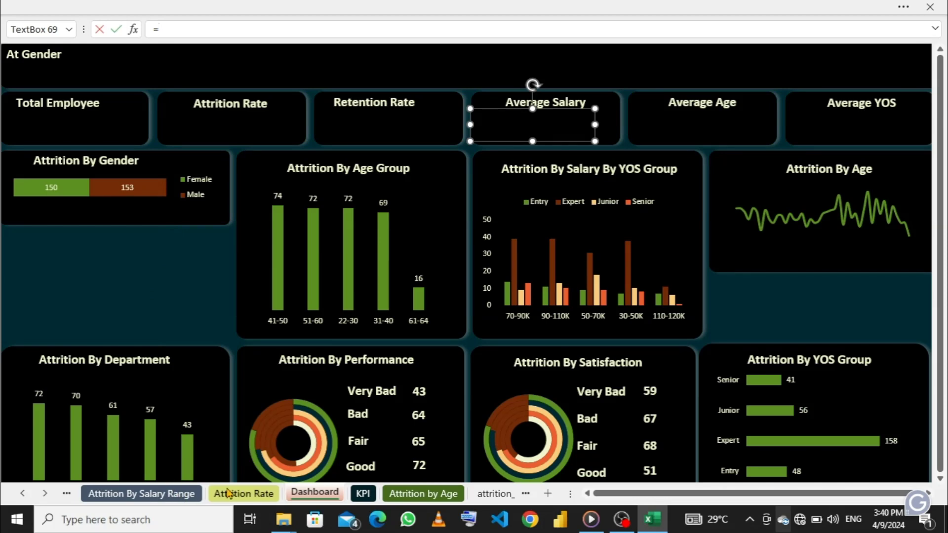
pyautogui.click(364, 494)
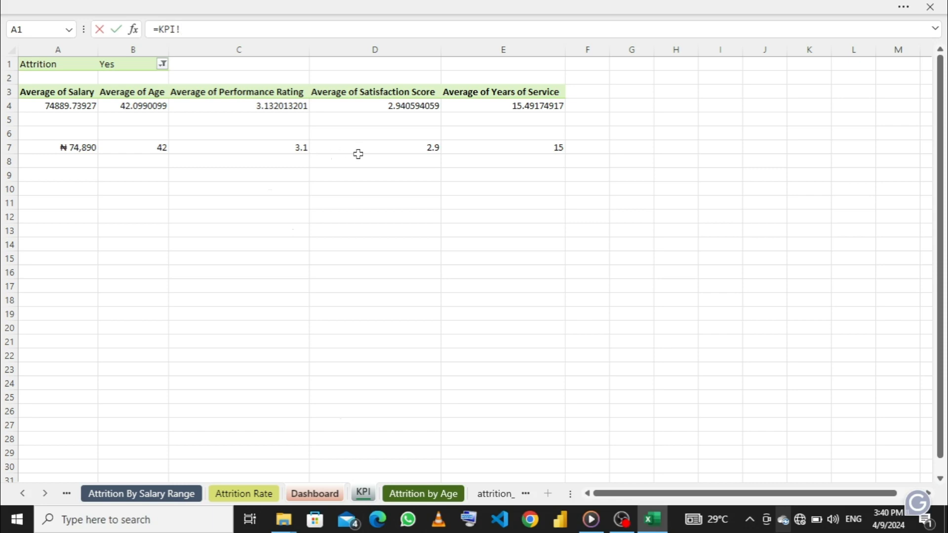
pyautogui.click(71, 149)
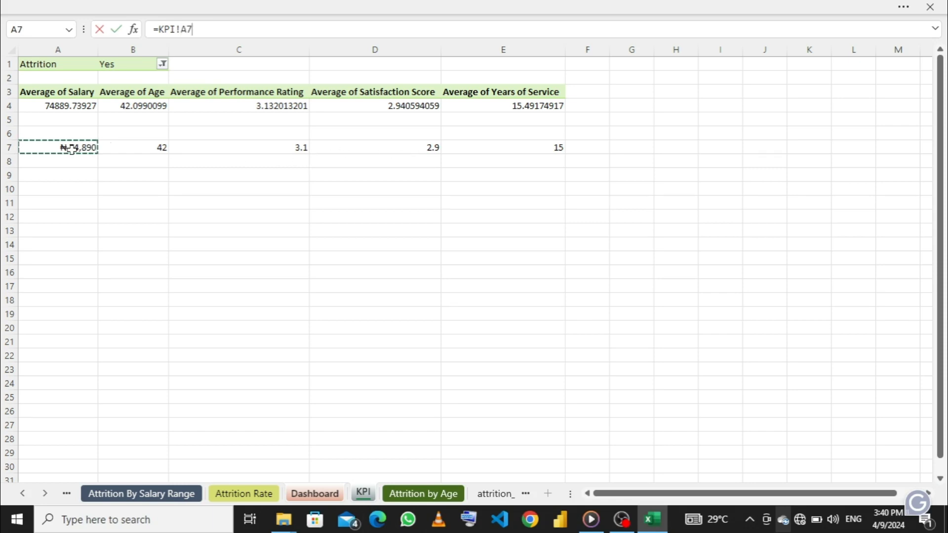
pyautogui.press('Return')
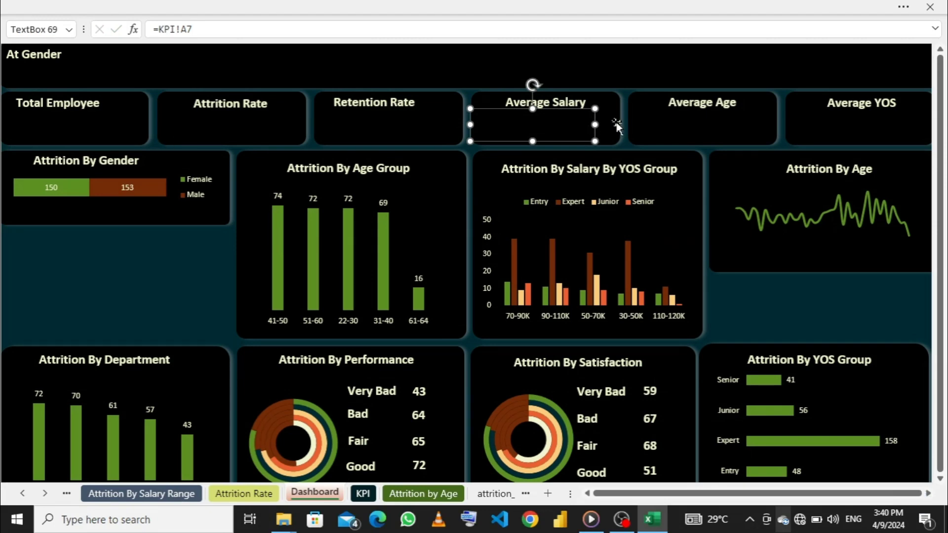
pyautogui.click(693, 127)
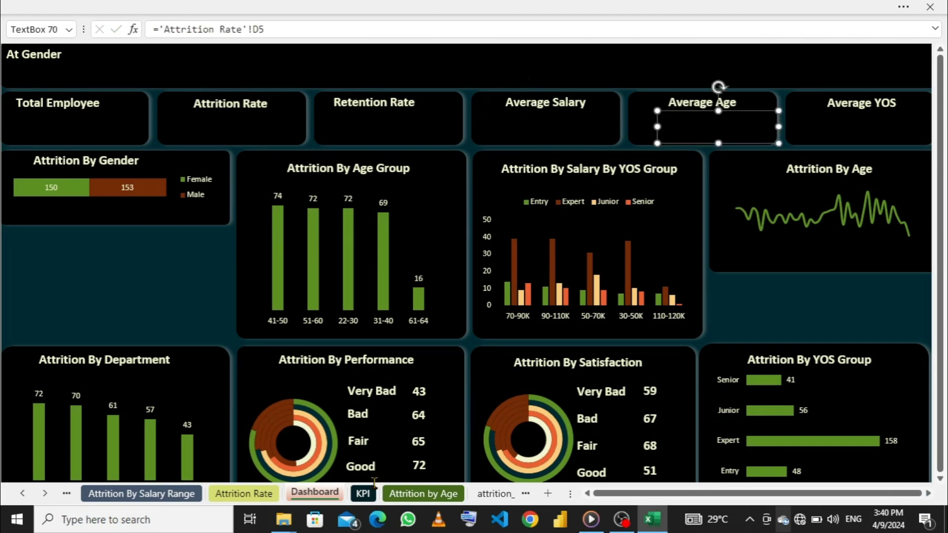
pyautogui.click(363, 493)
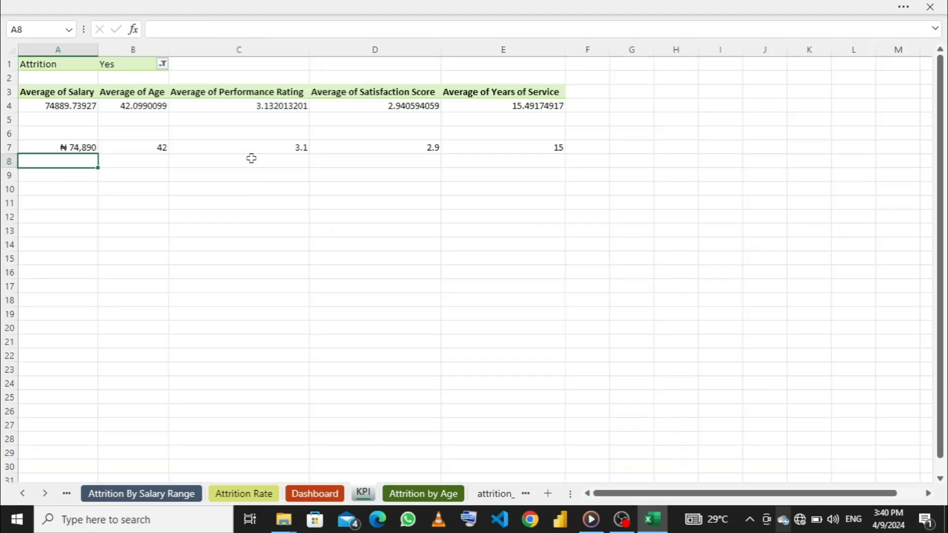
pyautogui.click(145, 144)
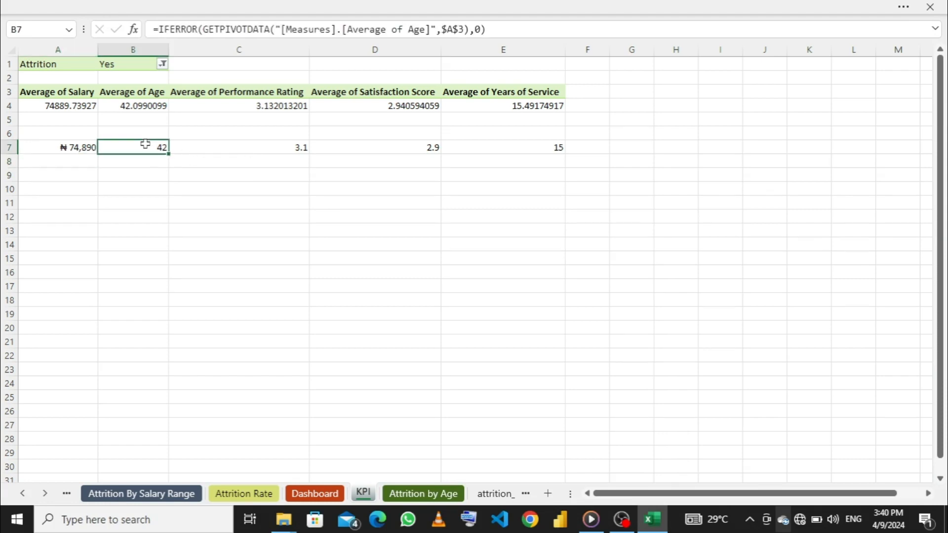
pyautogui.press('Down')
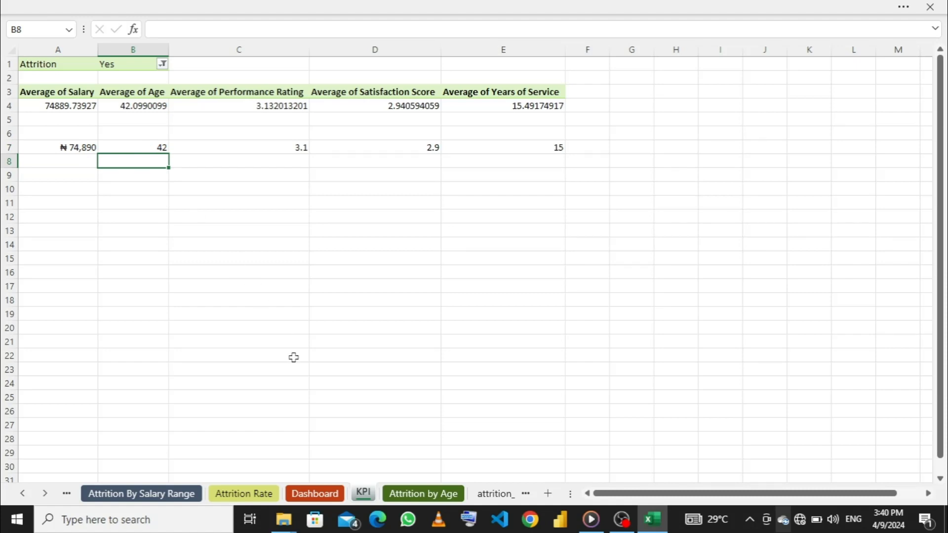
pyautogui.click(413, 495)
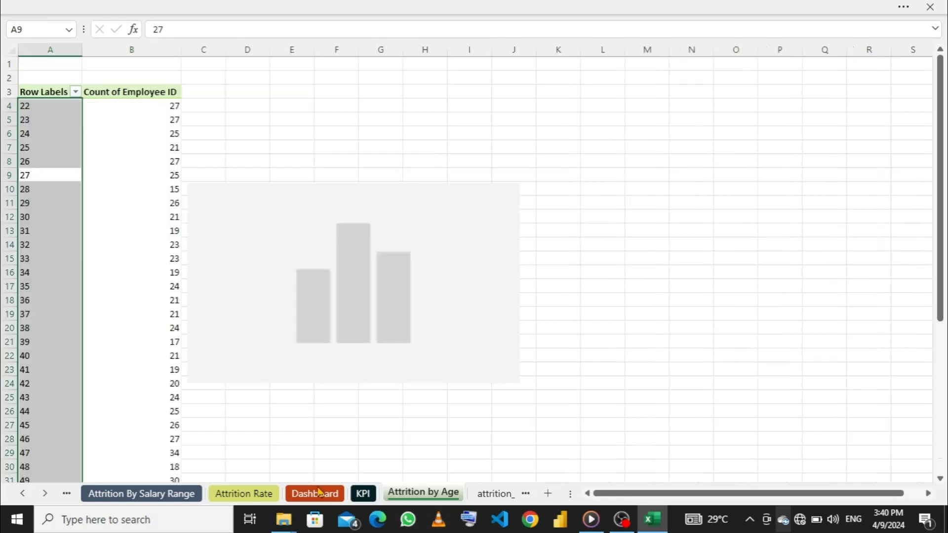
pyautogui.click(314, 494)
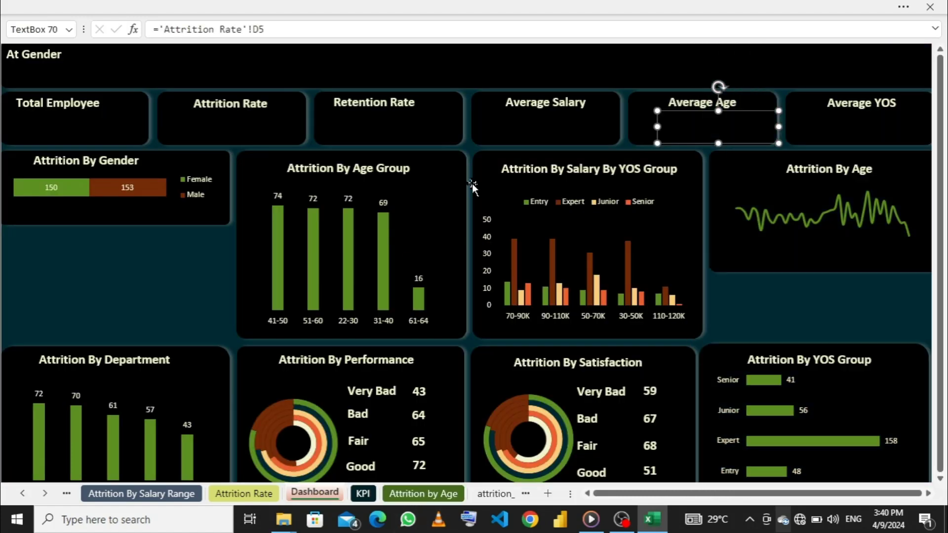
pyautogui.click(530, 136)
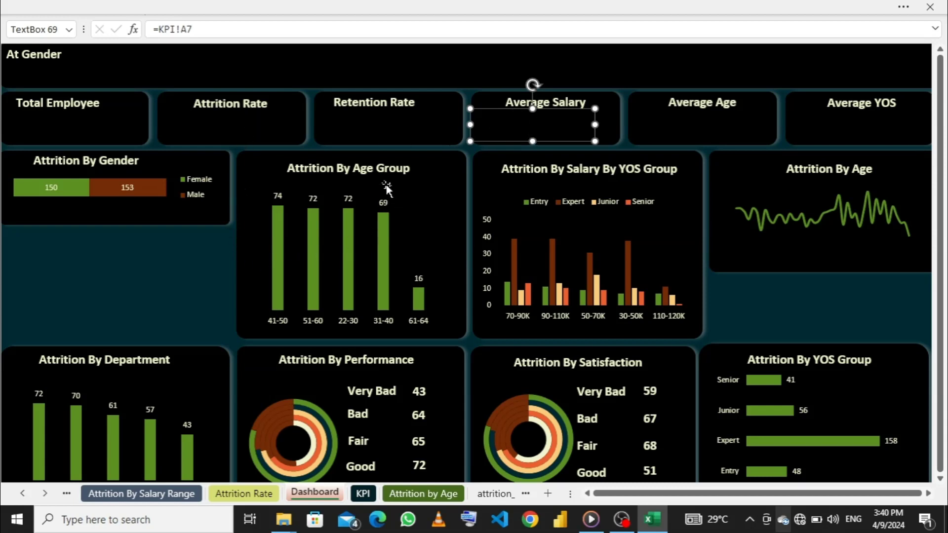
# - Copy the Attrition By Age Group title's formatting onto the value text boxes of all six KPI cards with Format Painter
pyautogui.click(345, 169)
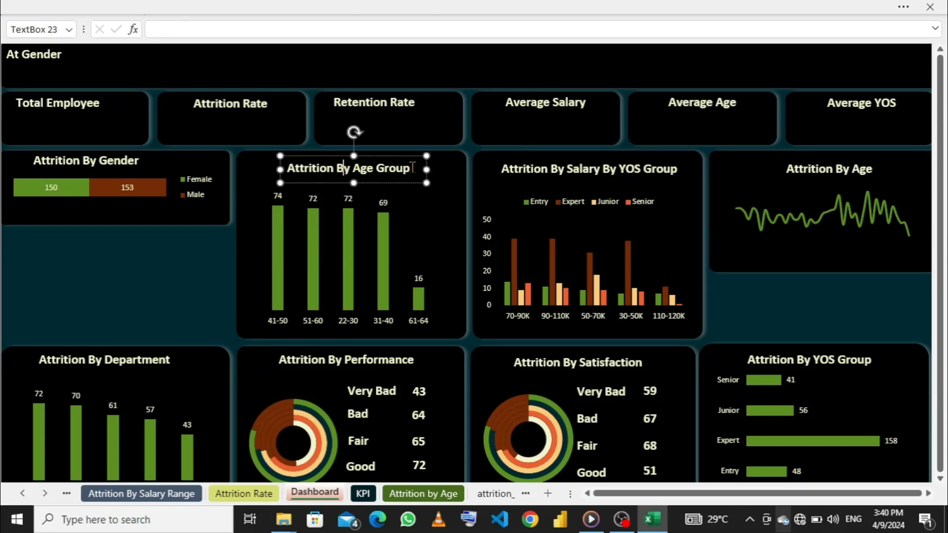
pyautogui.click(102, 7)
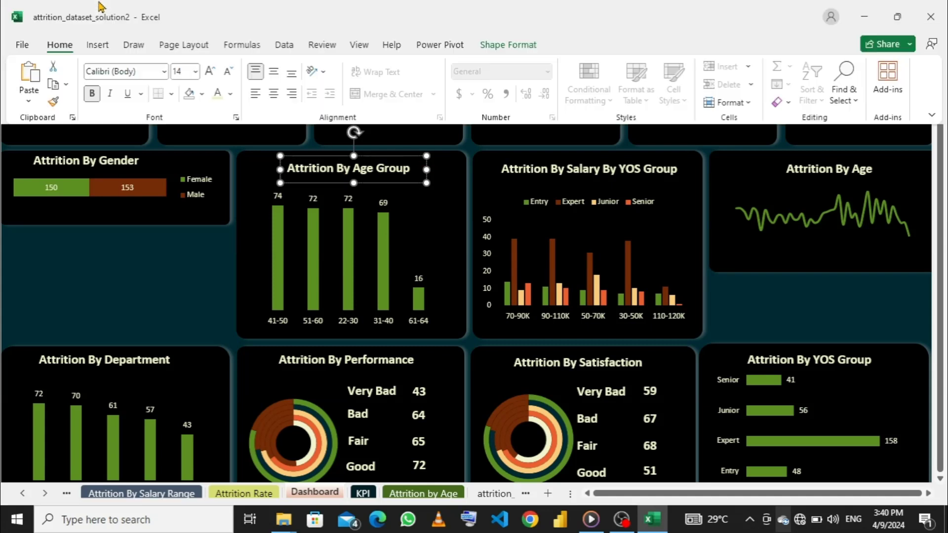
pyautogui.click(54, 102)
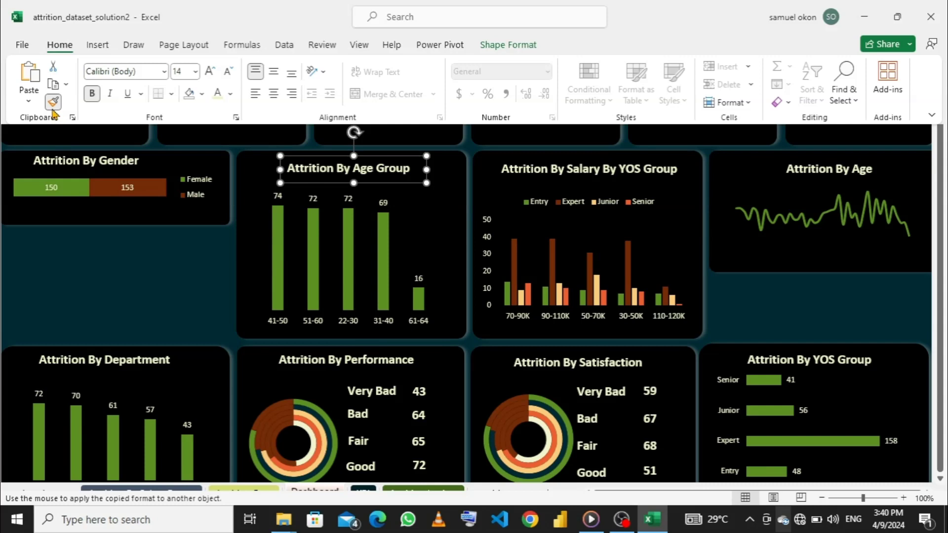
pyautogui.click(62, 123)
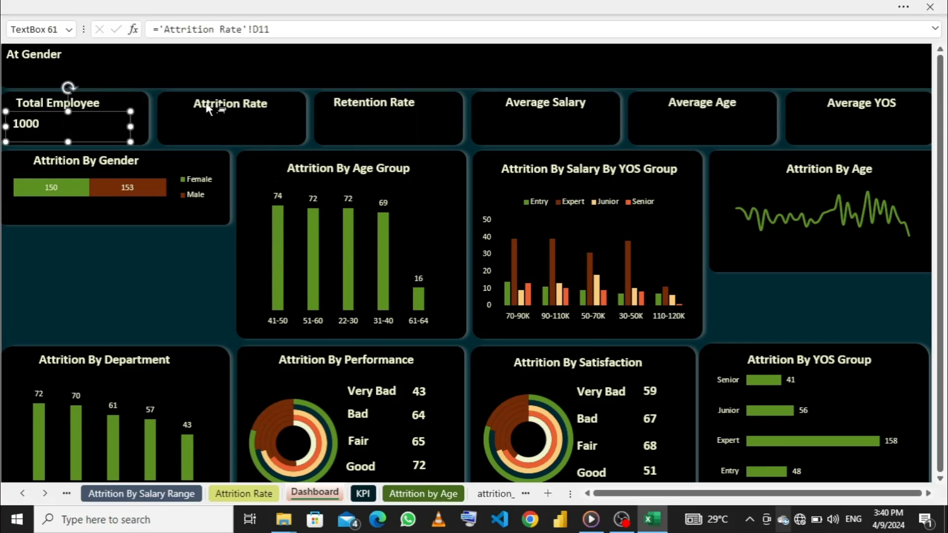
pyautogui.click(255, 128)
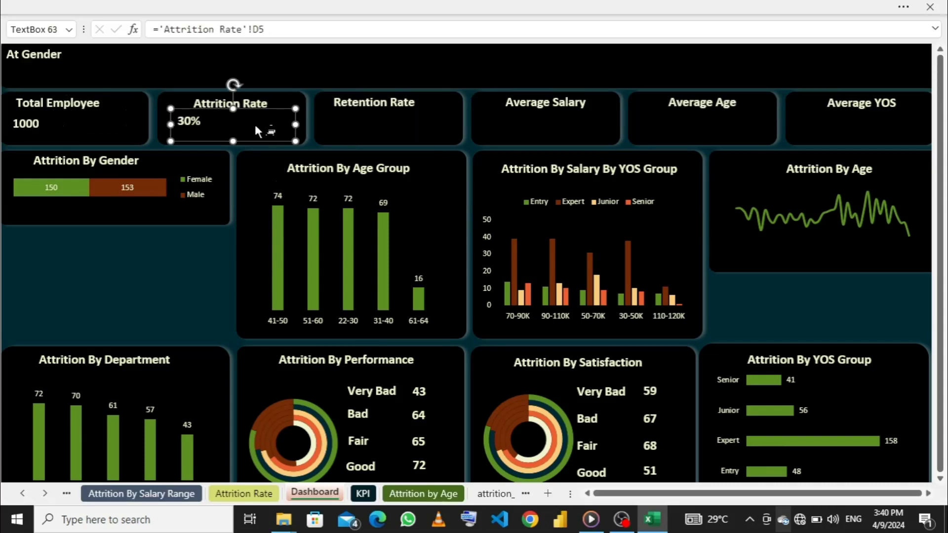
pyautogui.click(376, 118)
pyautogui.click(532, 119)
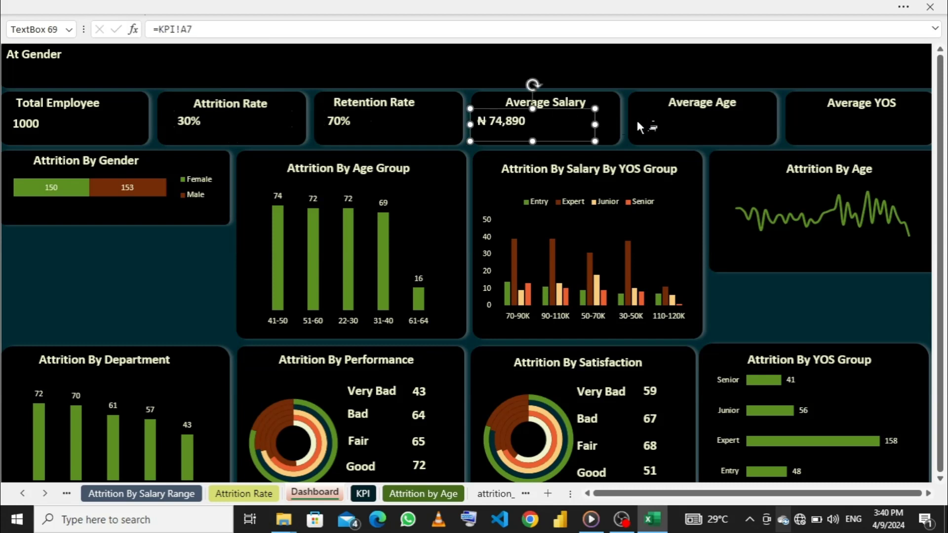
pyautogui.click(701, 123)
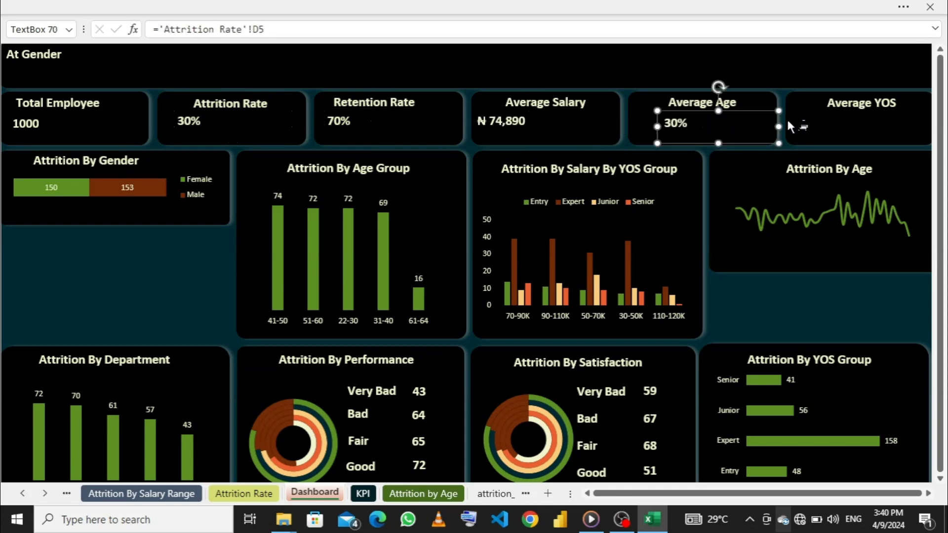
pyautogui.click(870, 124)
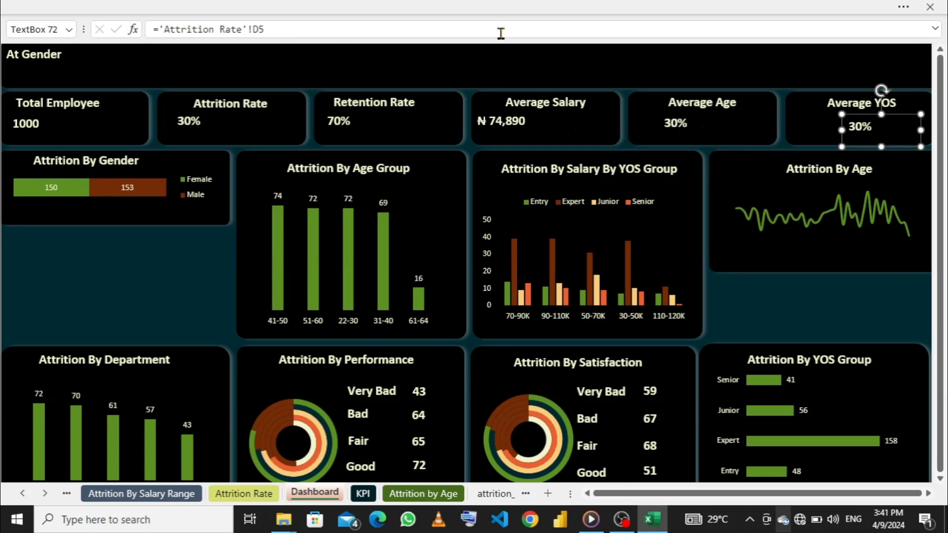
# - Relink the text box in the Average Age card to cell B7 of the KPI sheet
pyautogui.click(688, 124)
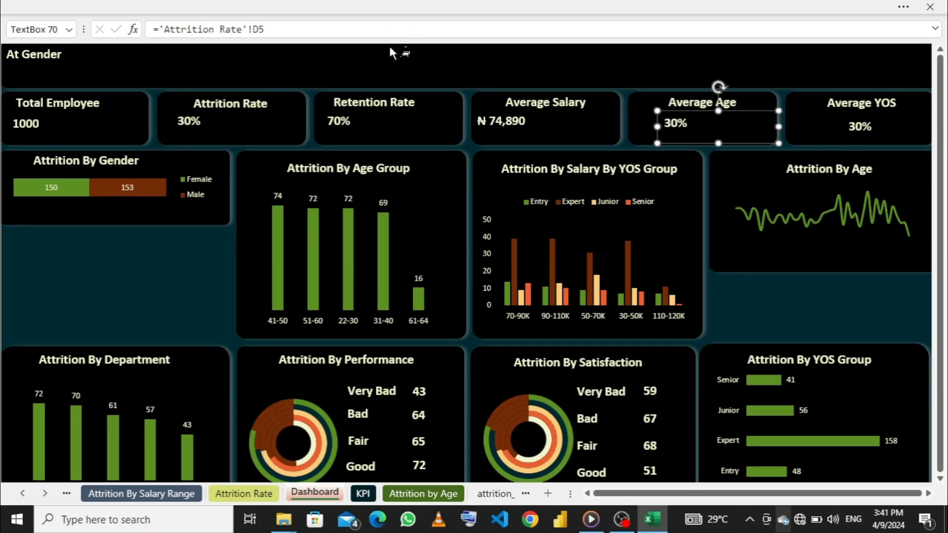
pyautogui.click(278, 30)
pyautogui.moveTo(278, 30); pyautogui.dragTo(161, 30)
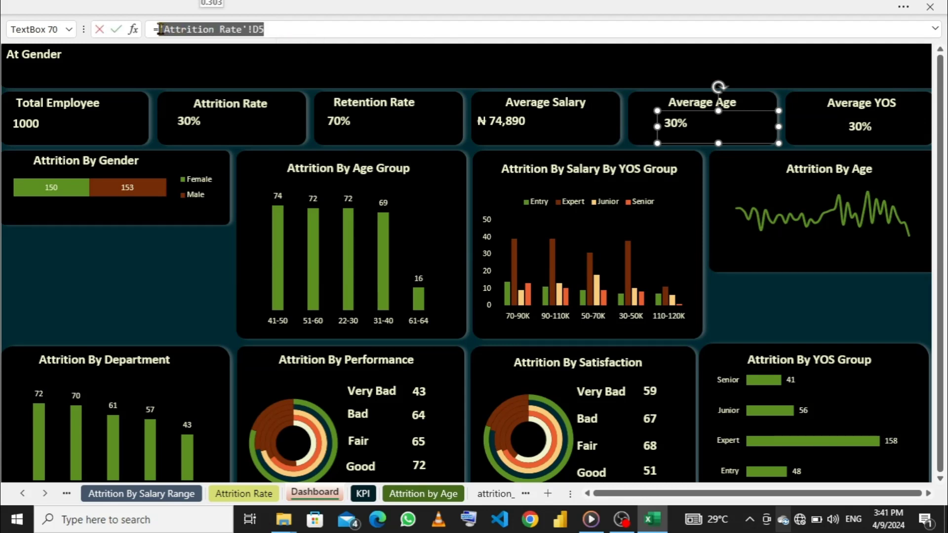
pyautogui.press('BackSpace')
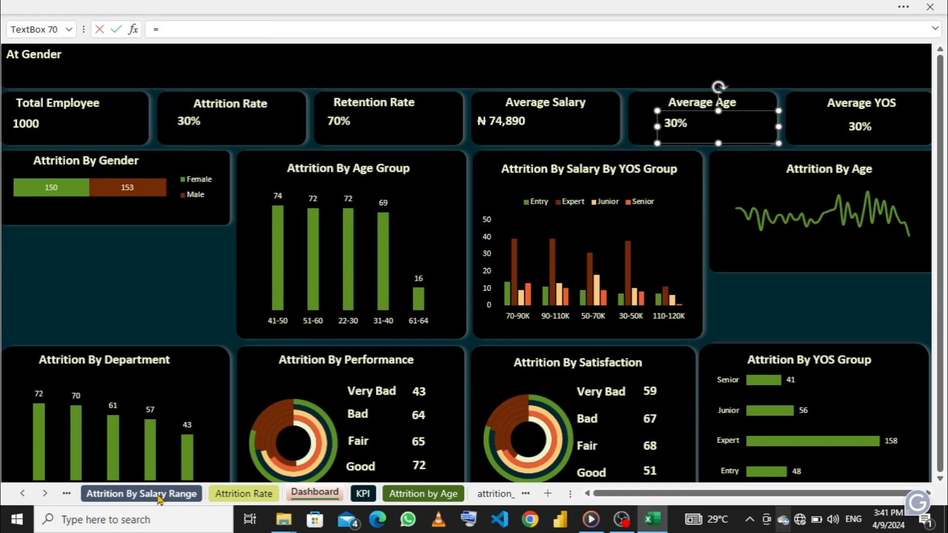
pyautogui.click(362, 493)
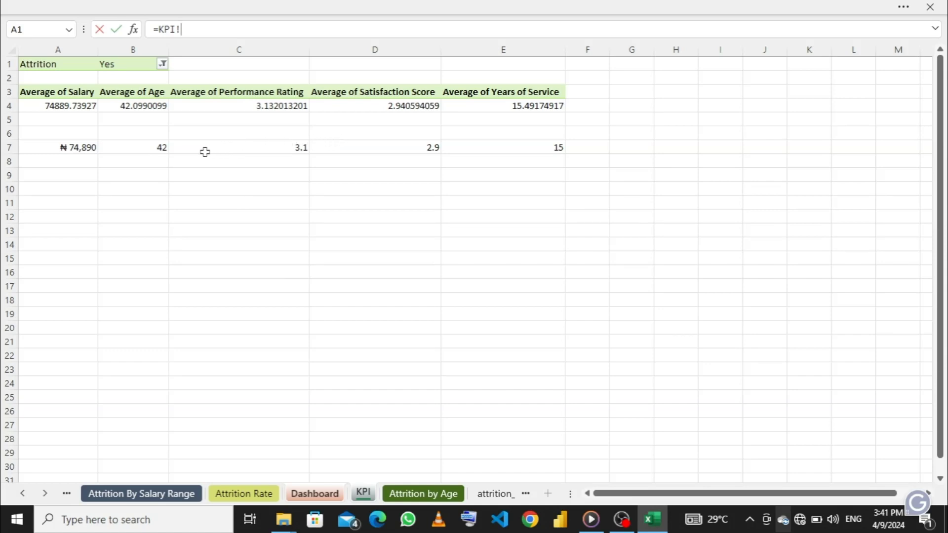
pyautogui.click(144, 148)
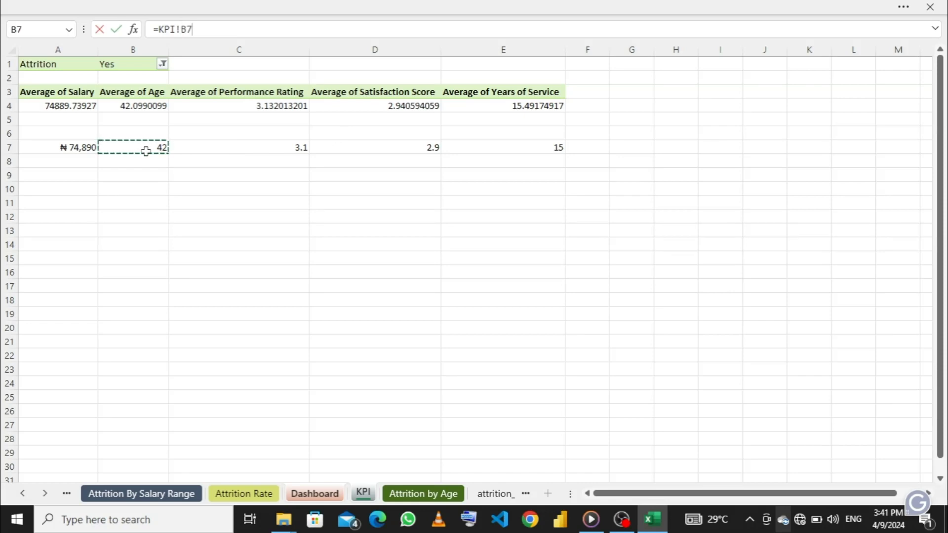
pyautogui.press('Return')
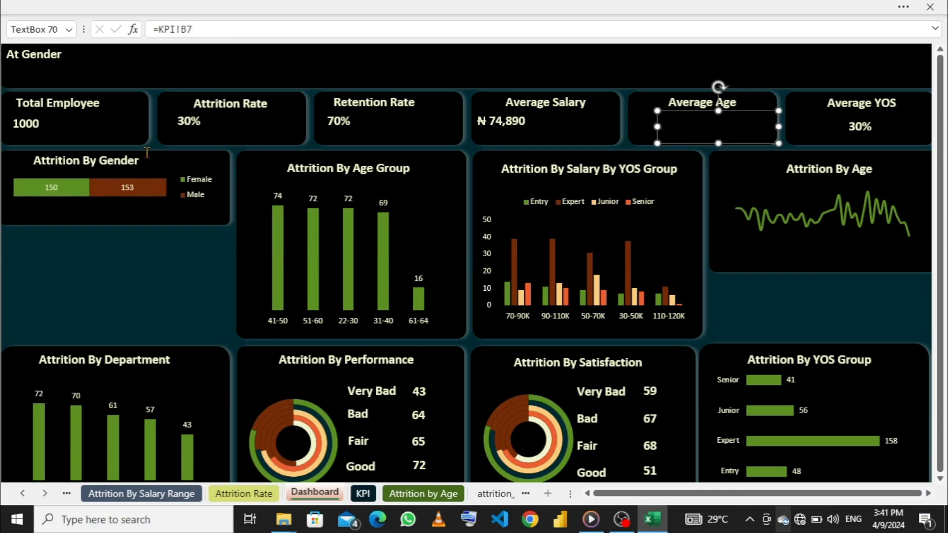
# - Relink the text box in the Average YOS card to cell E7 of the KPI sheet
pyautogui.click(857, 124)
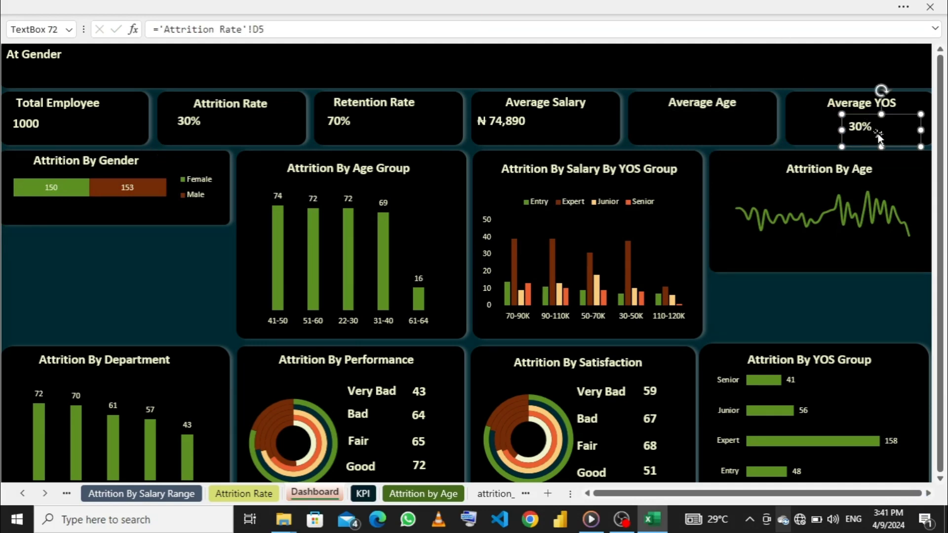
pyautogui.click(889, 124)
pyautogui.moveTo(285, 30); pyautogui.dragTo(159, 27)
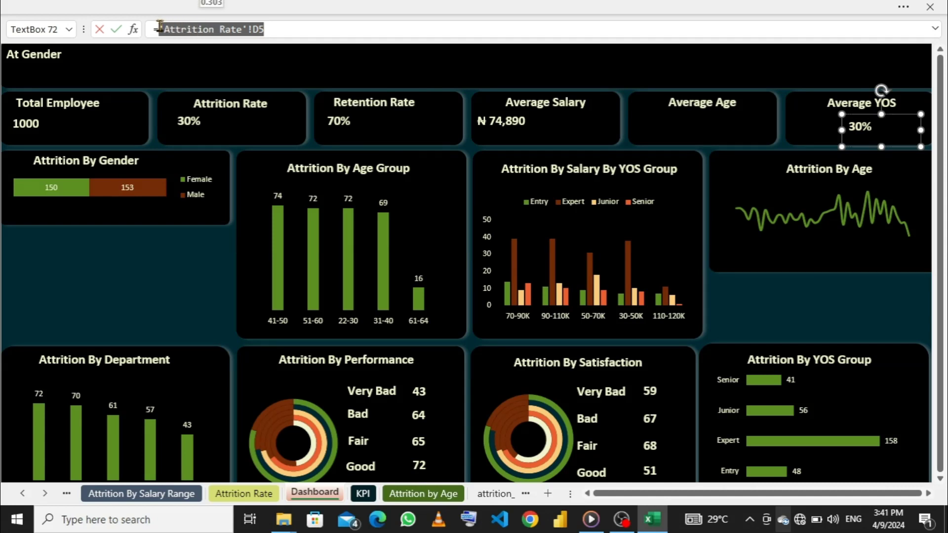
pyautogui.press('BackSpace')
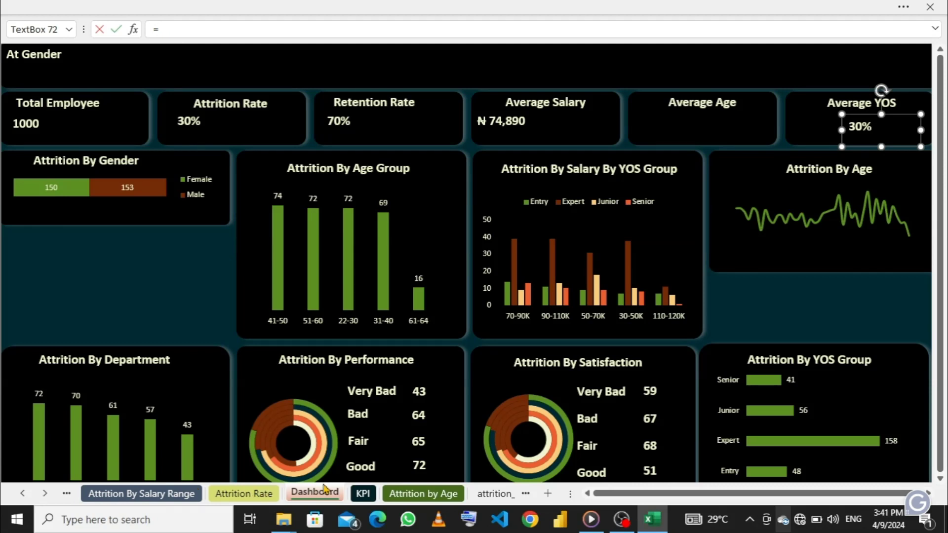
pyautogui.click(364, 493)
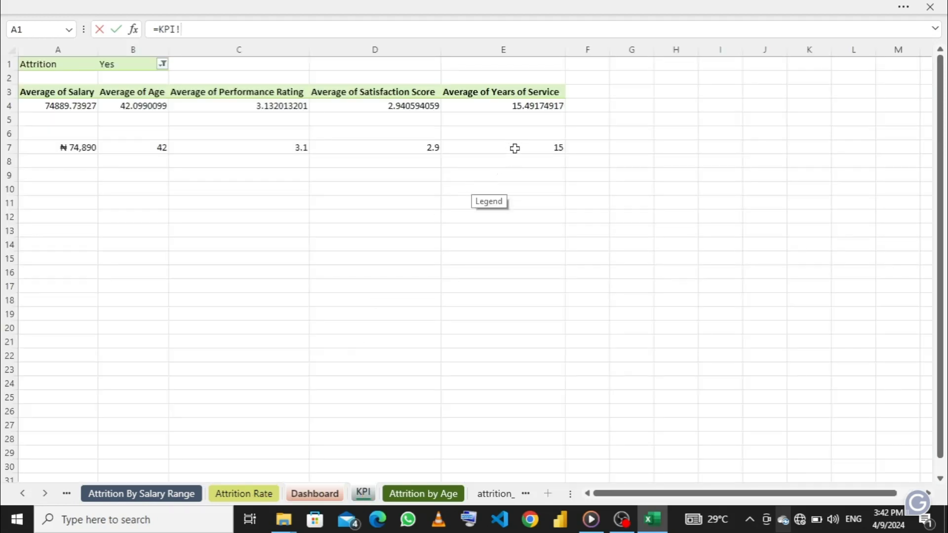
pyautogui.click(515, 148)
pyautogui.press('Return')
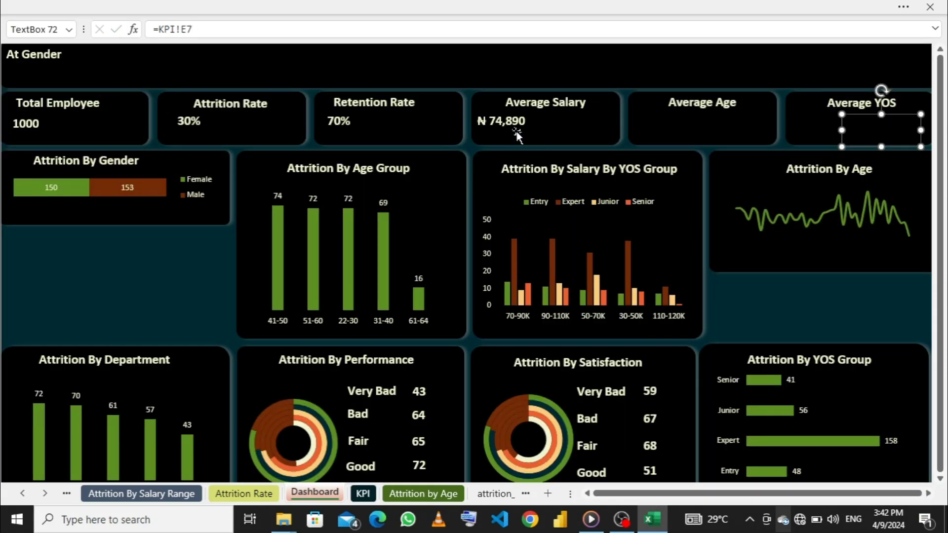
# - Copy the Average Salary value's formatting onto the Average Age and Average YOS values, and turn Format Painter off
pyautogui.click(509, 125)
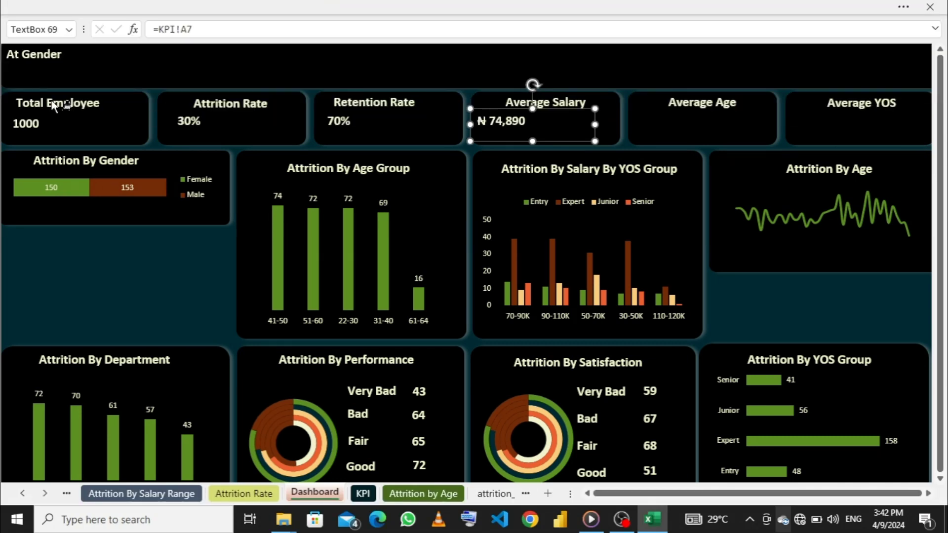
pyautogui.click(669, 123)
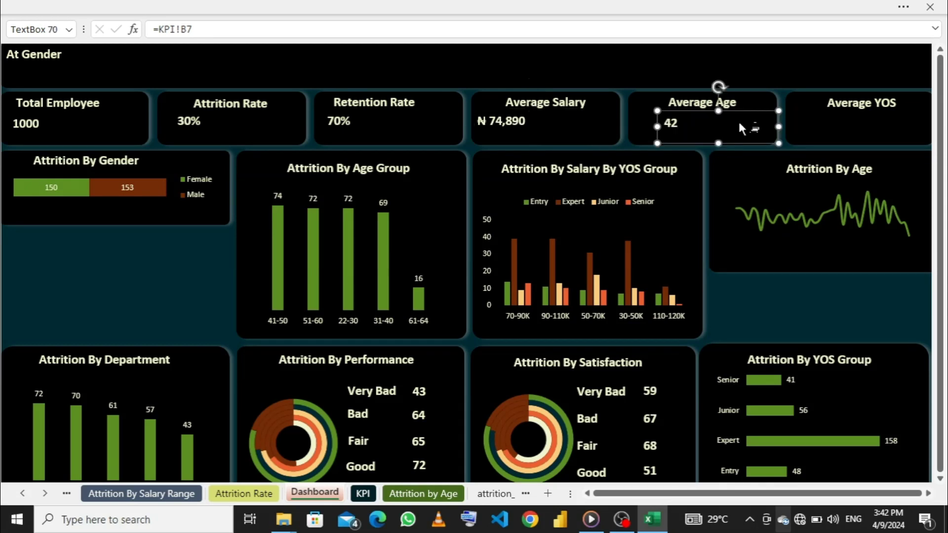
pyautogui.click(861, 127)
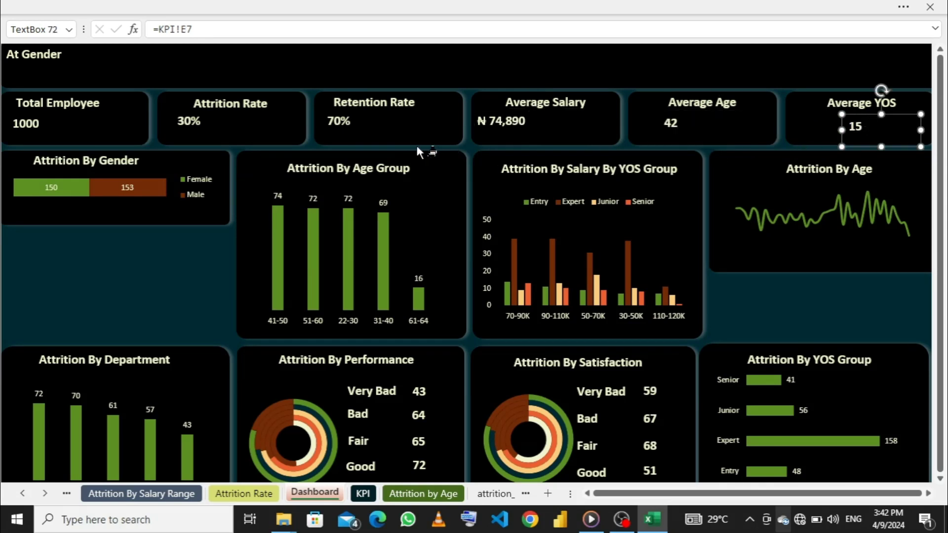
pyautogui.click(251, 7)
pyautogui.click(53, 102)
# - Narrow the Total Employee value text box from both sides so the value sits beneath the card's title
pyautogui.click(31, 123)
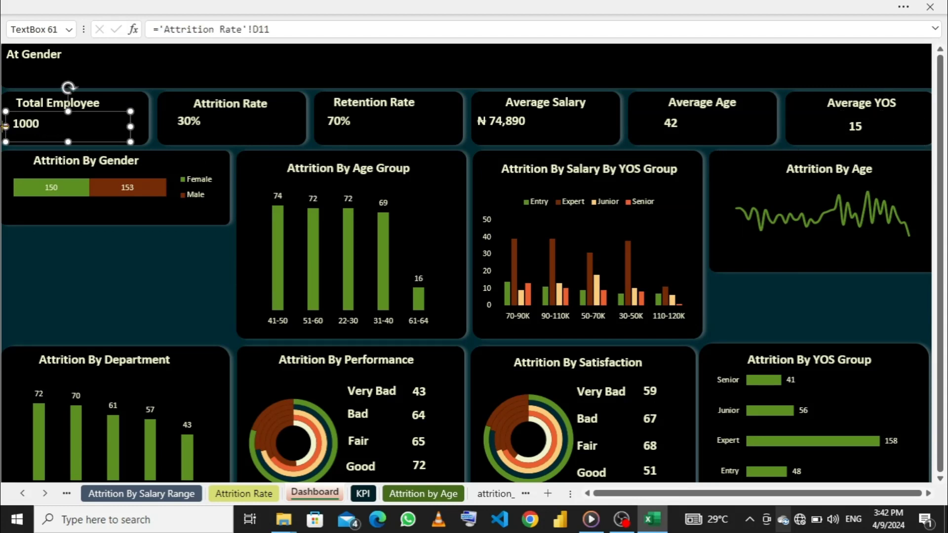
pyautogui.moveTo(5, 126); pyautogui.dragTo(31, 125)
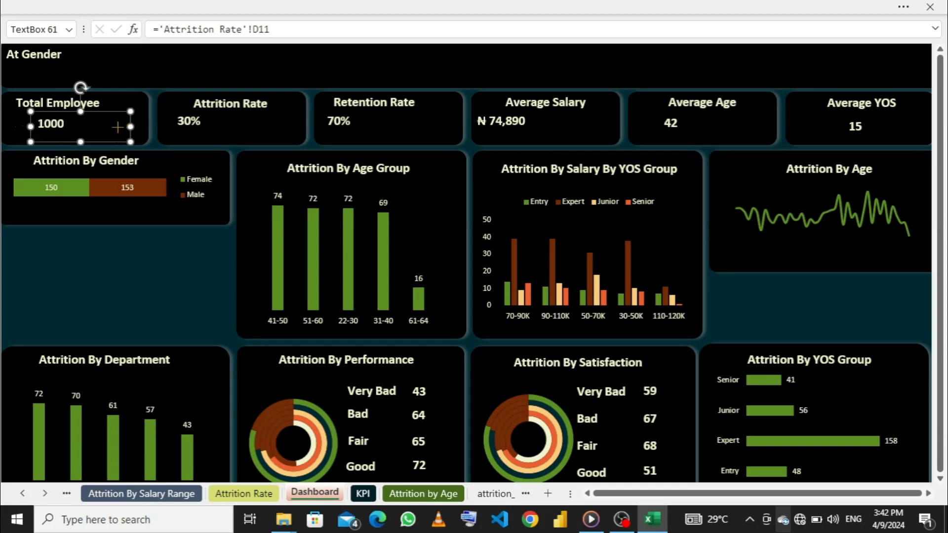
pyautogui.moveTo(130, 126); pyautogui.dragTo(87, 127)
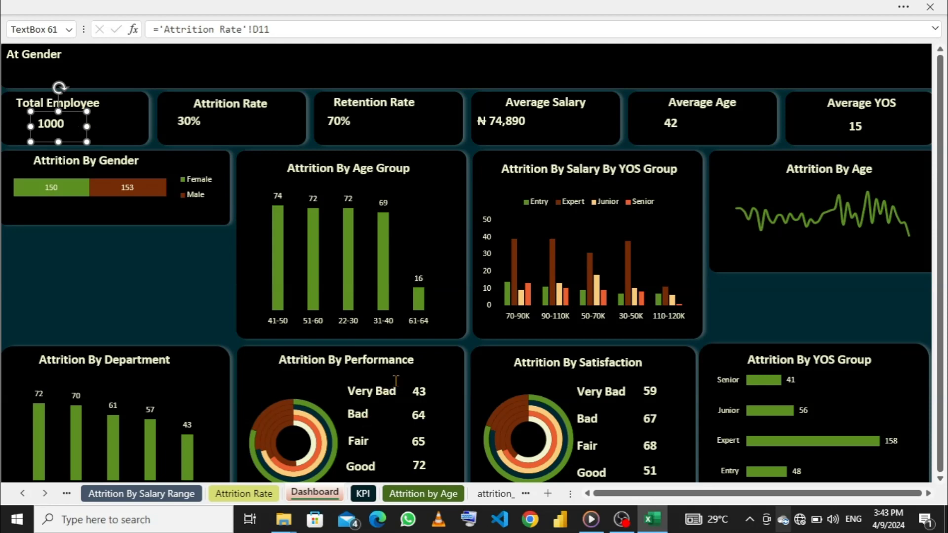
pyautogui.scroll(-4, 446, 392)
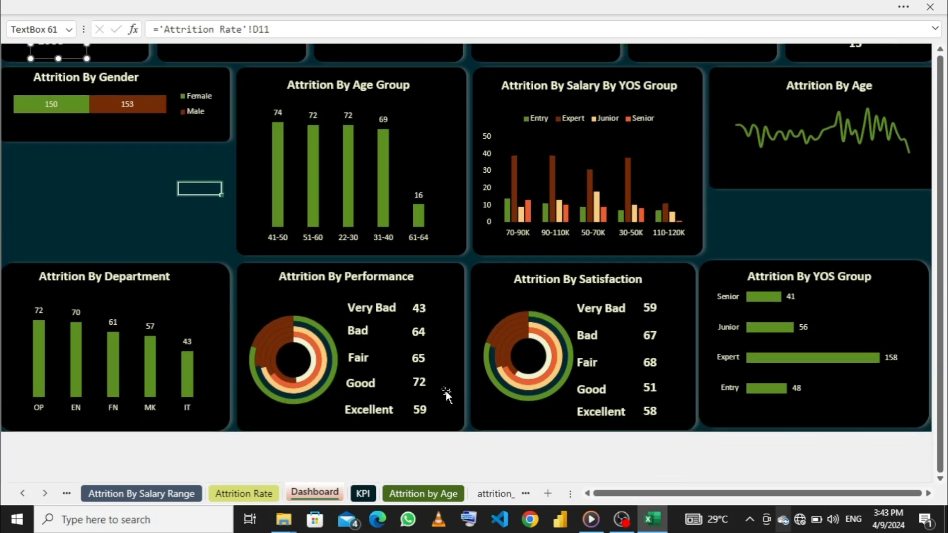
pyautogui.scroll(2, 446, 391)
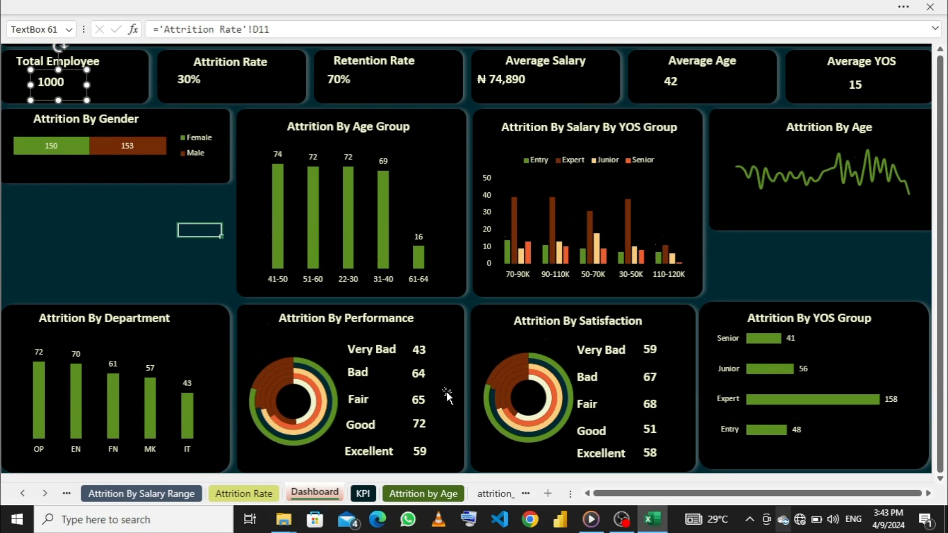
pyautogui.scroll(2, 447, 392)
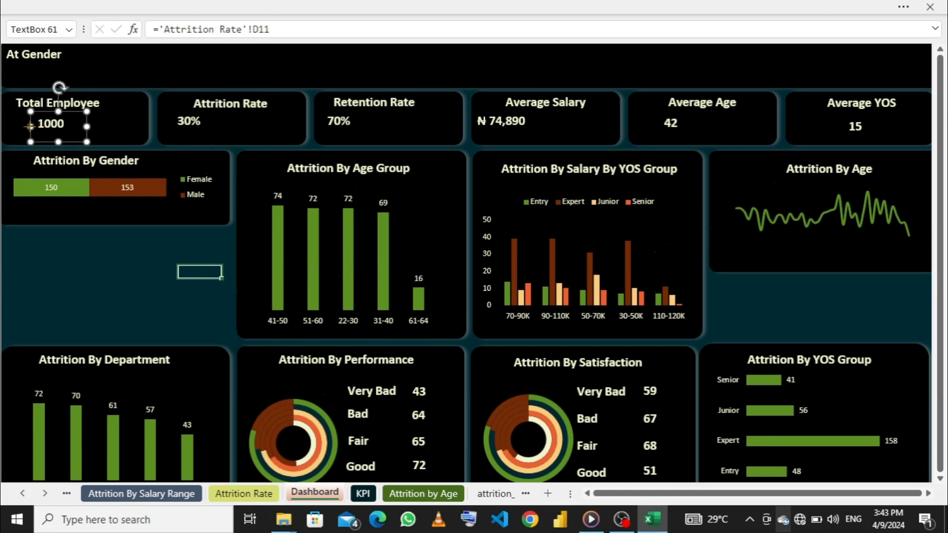
# - Narrow the Total Employee value and title text boxes, and shift the title right so it is centered above the value
pyautogui.moveTo(31, 128); pyautogui.dragTo(40, 130)
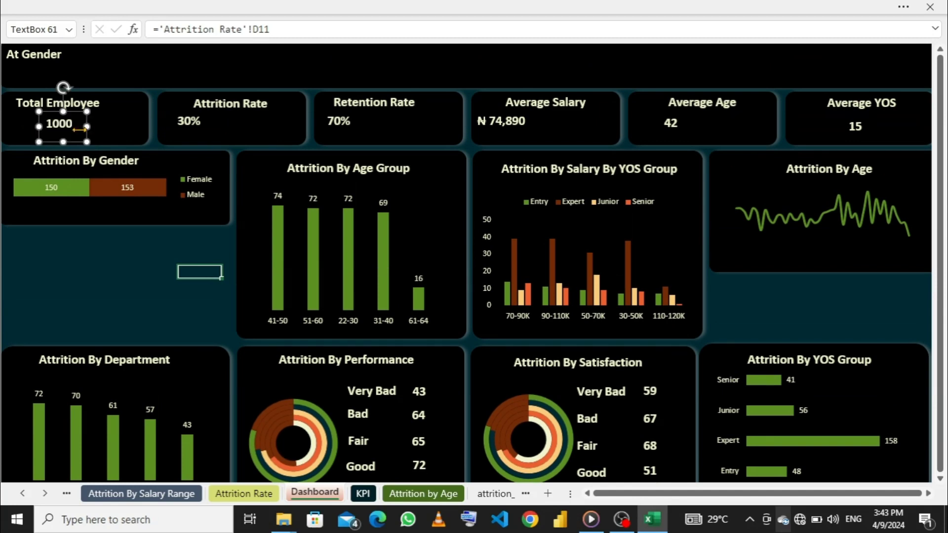
pyautogui.click(82, 104)
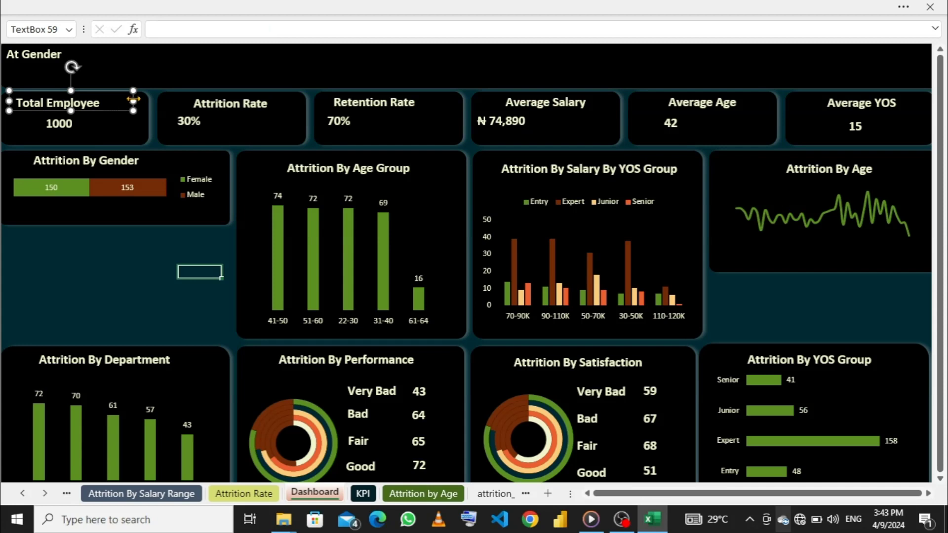
pyautogui.moveTo(132, 100); pyautogui.dragTo(111, 102)
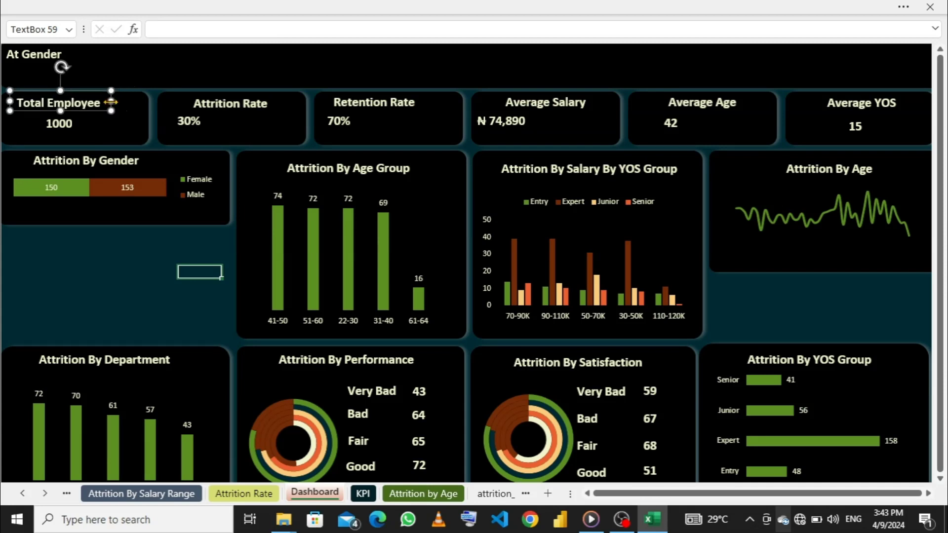
pyautogui.press('Right')
pyautogui.press('Right')
pyautogui.press('Right')
pyautogui.press('Right')
pyautogui.press('Right')
pyautogui.press('Right')
pyautogui.press('Right')
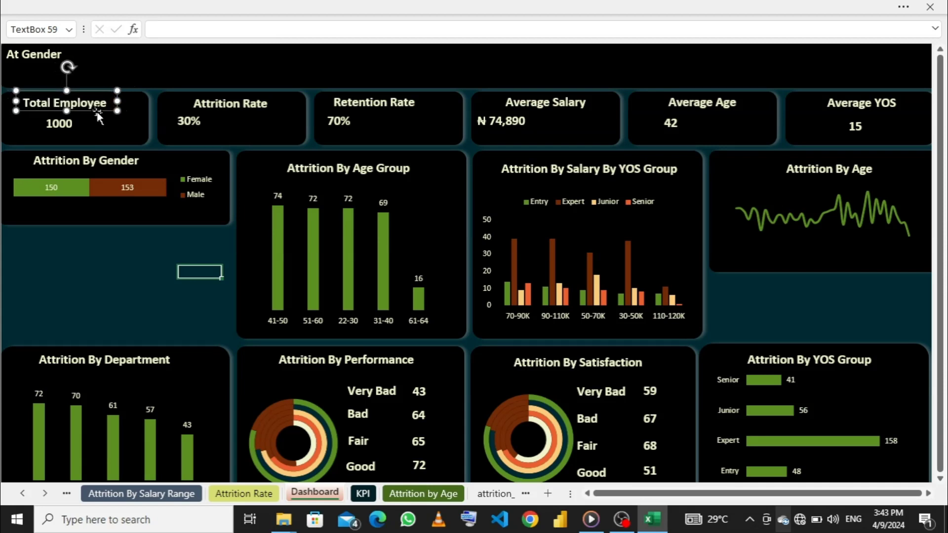
pyautogui.press('Right')
pyautogui.press('Right')
pyautogui.press('Right')
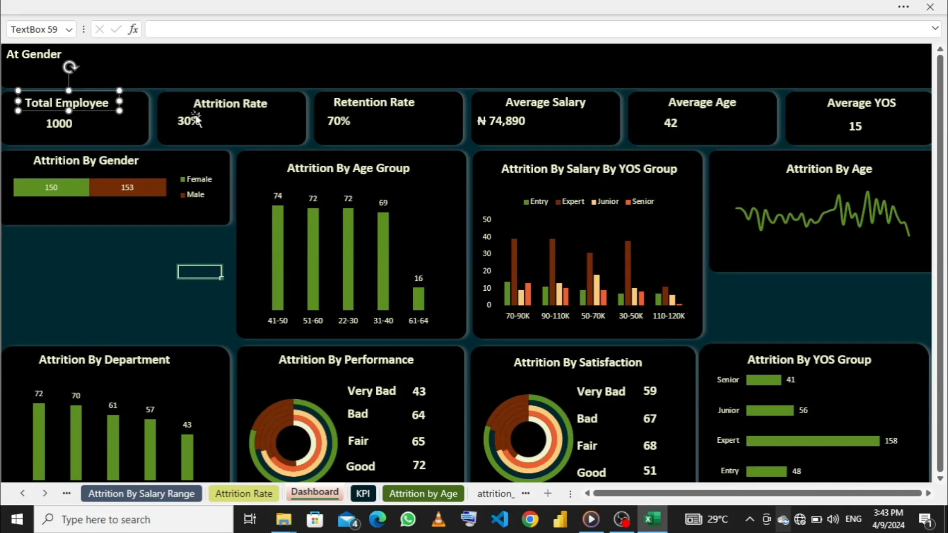
# - Narrow the Attrition Rate value text box from both sides so the value is centered beneath the card's title
pyautogui.click(186, 122)
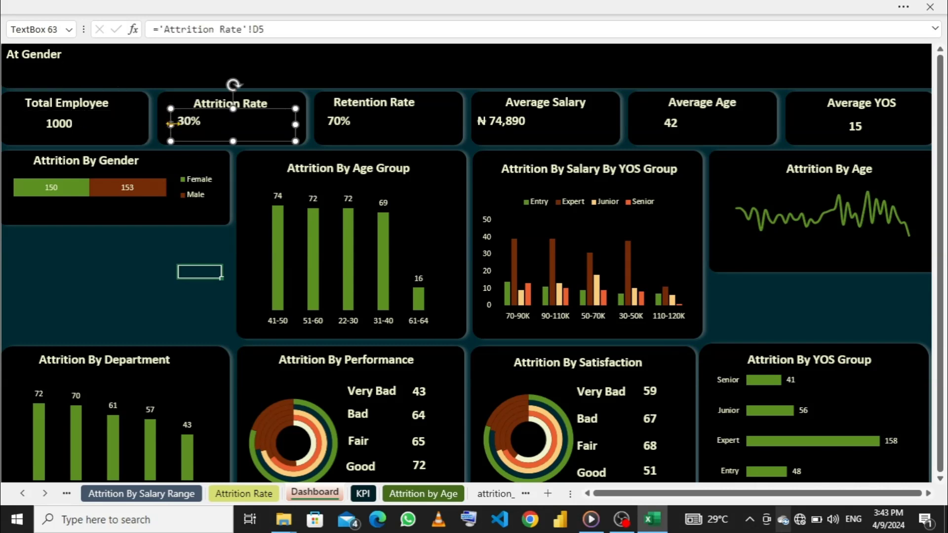
pyautogui.moveTo(187, 121); pyautogui.dragTo(208, 126)
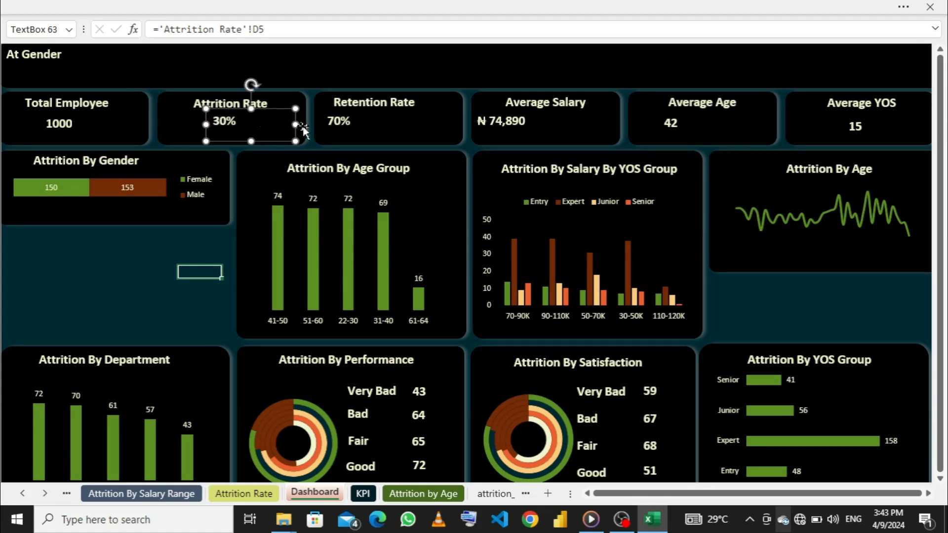
pyautogui.moveTo(296, 125); pyautogui.dragTo(222, 120)
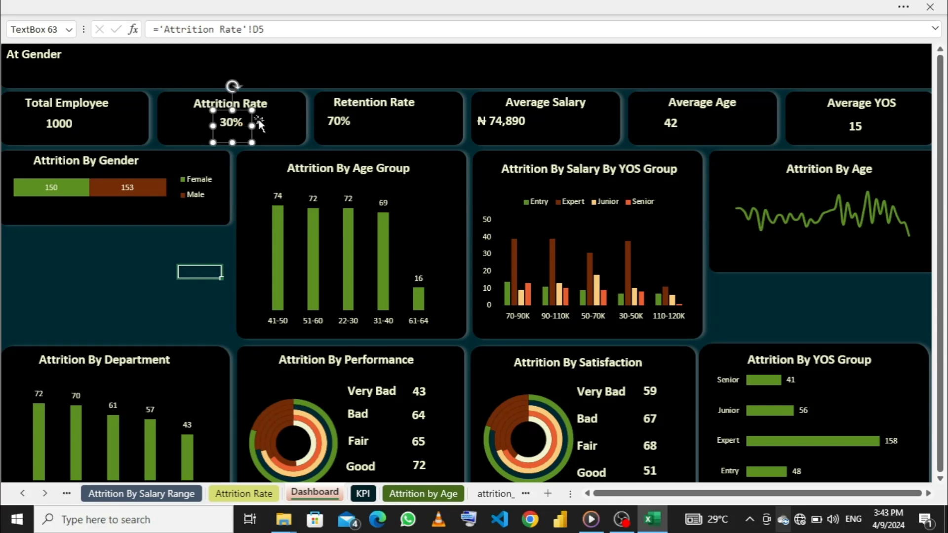
# - Shift the Retention Rate title slightly right and narrow the value text box from both sides to center the value beneath it
pyautogui.click(345, 101)
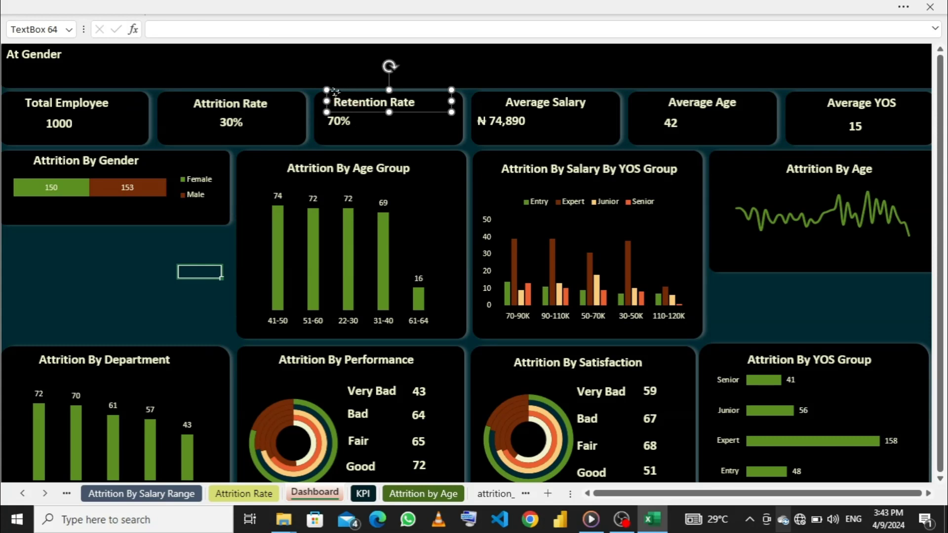
pyautogui.moveTo(336, 91); pyautogui.dragTo(345, 92)
pyautogui.click(335, 123)
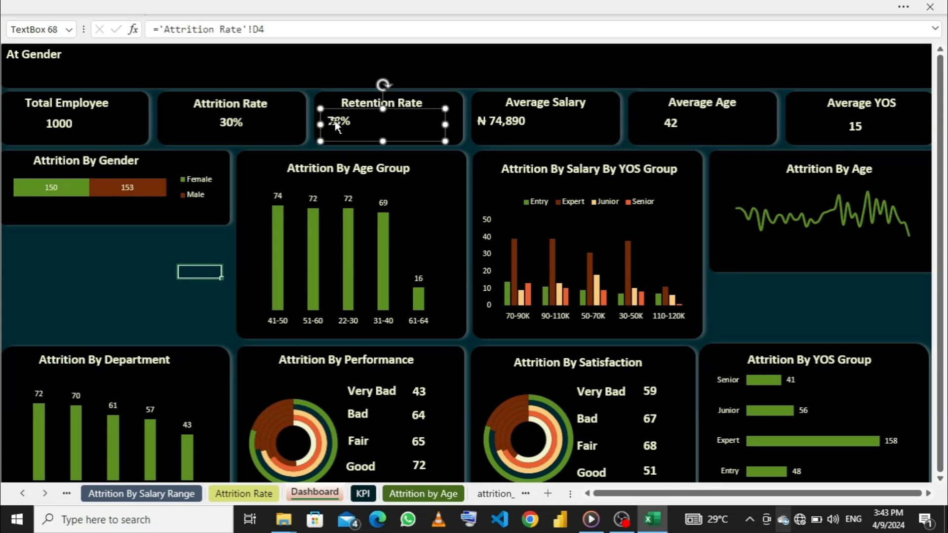
pyautogui.moveTo(322, 124); pyautogui.dragTo(362, 121)
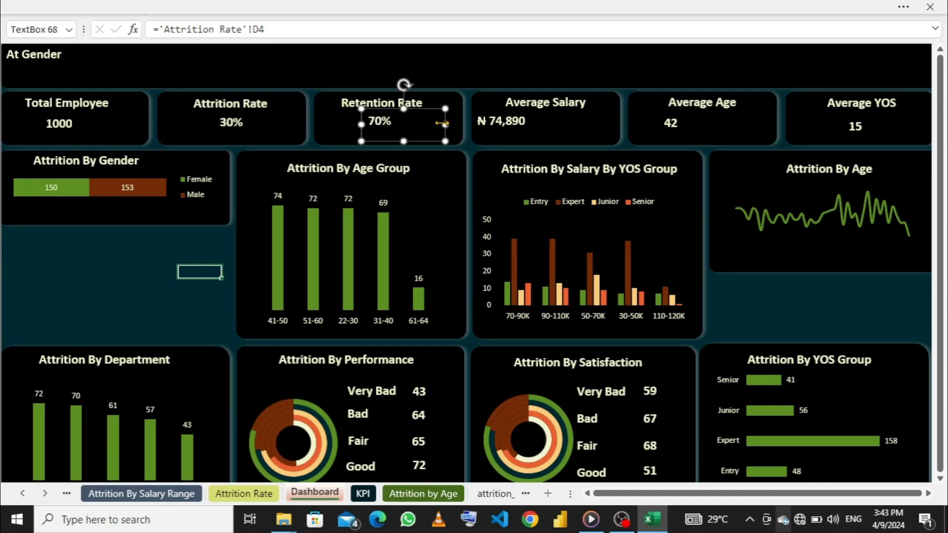
pyautogui.moveTo(442, 124); pyautogui.dragTo(418, 124)
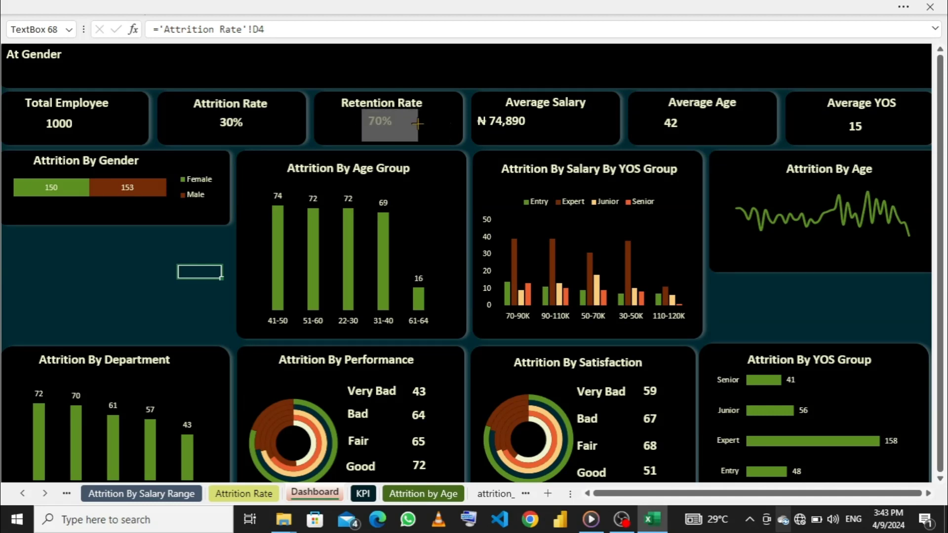
pyautogui.moveTo(418, 123); pyautogui.dragTo(417, 125)
# - Narrow the Average Salary, Average Age and Average YOS value text boxes so each value sits beneath its card's title
pyautogui.click(498, 122)
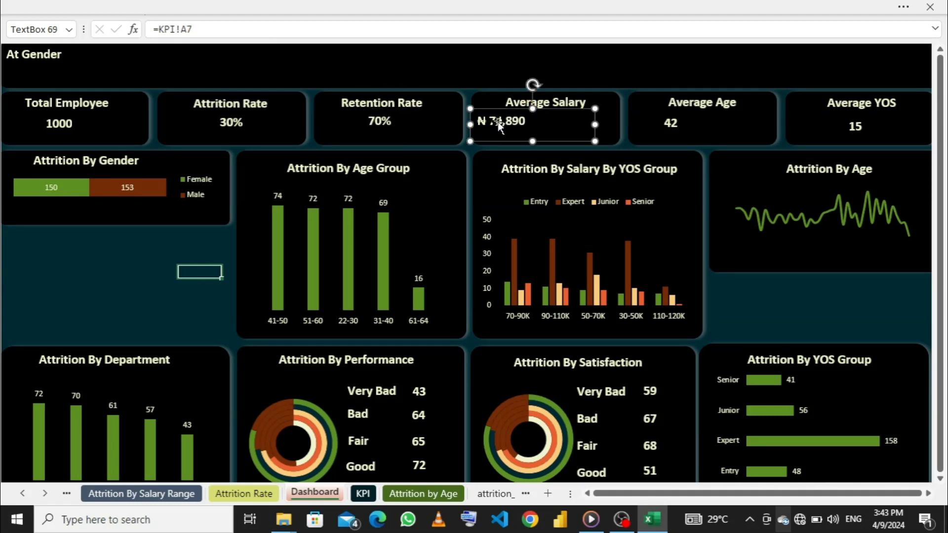
pyautogui.moveTo(480, 126); pyautogui.dragTo(510, 126)
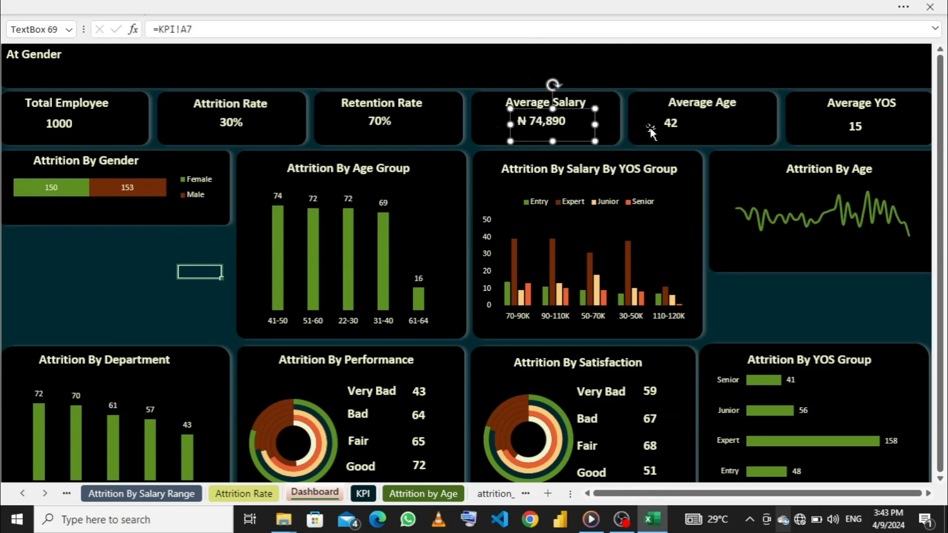
pyautogui.click(672, 128)
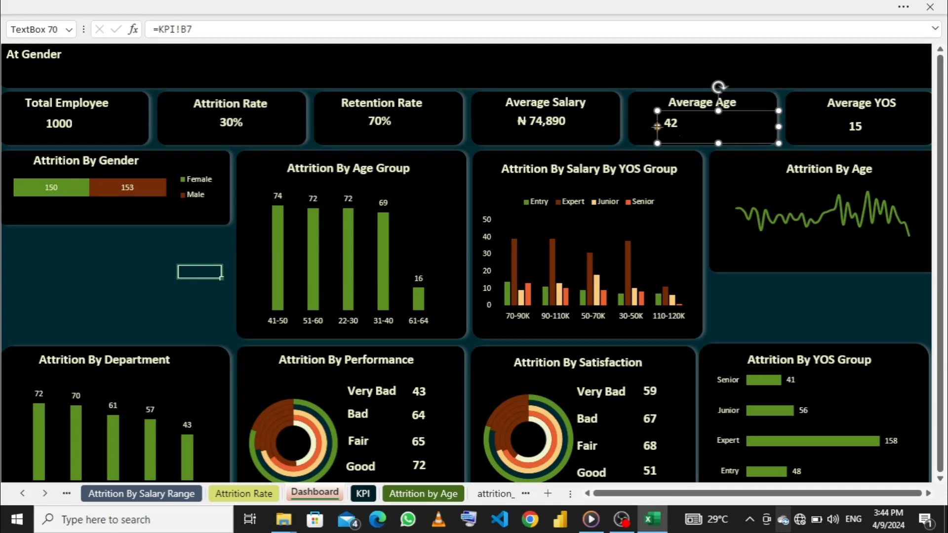
pyautogui.moveTo(657, 126); pyautogui.dragTo(685, 127)
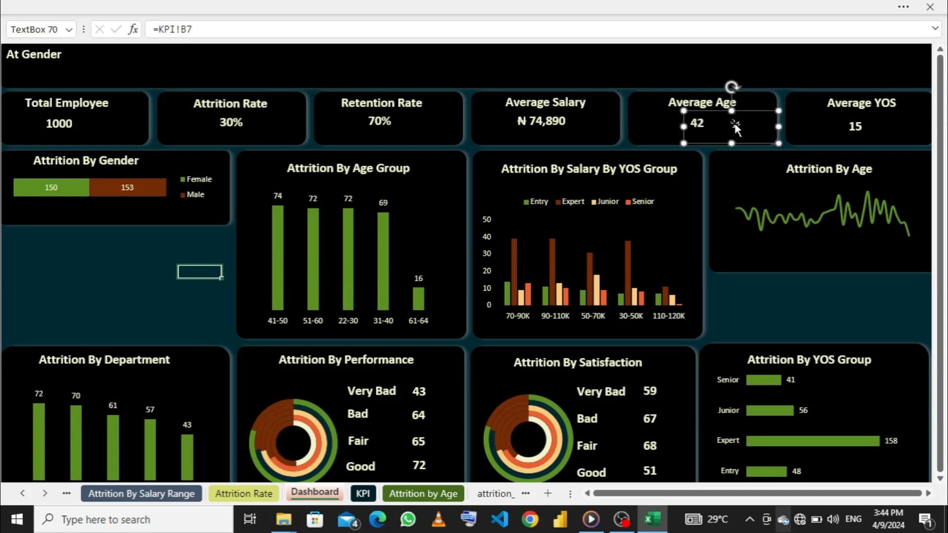
pyautogui.moveTo(779, 128); pyautogui.dragTo(704, 142)
pyautogui.click(851, 127)
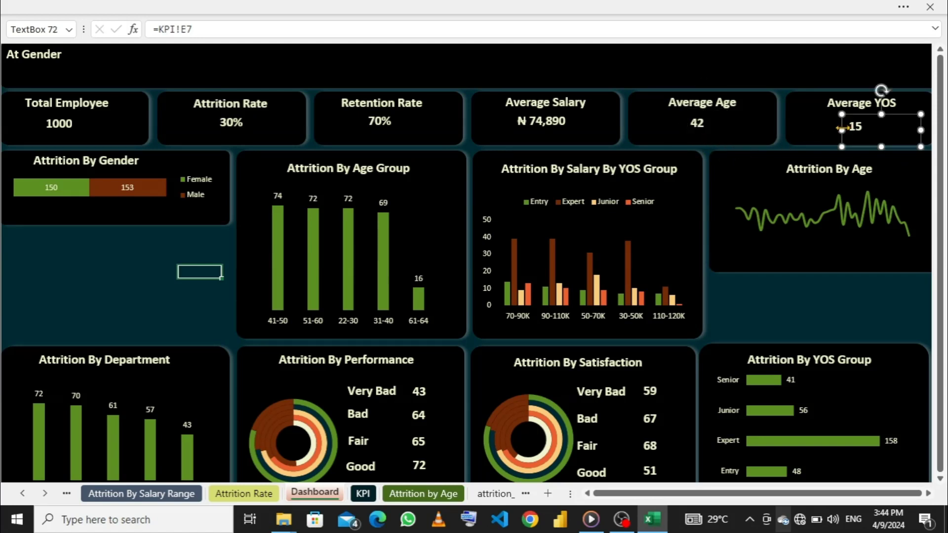
pyautogui.moveTo(921, 130); pyautogui.dragTo(873, 131)
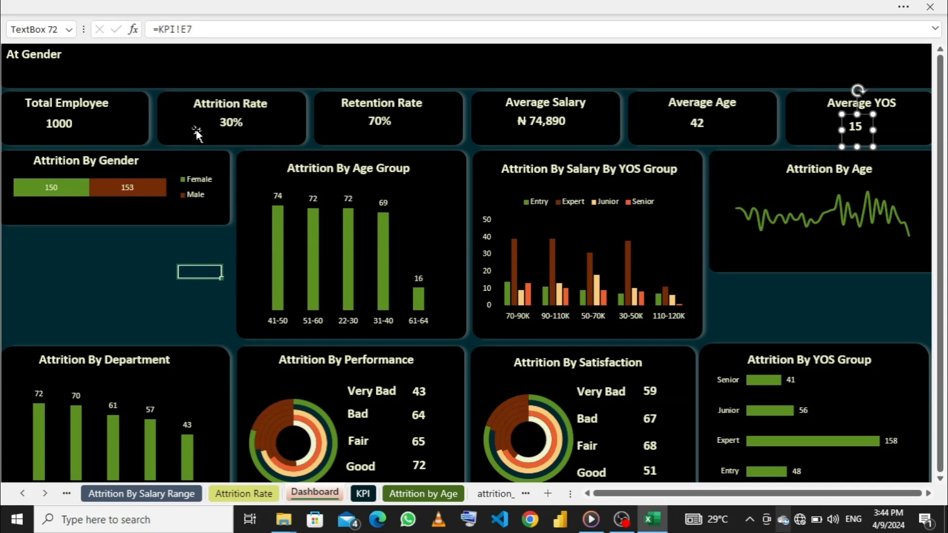
# - Set the font size of the Total Employee value to 18
pyautogui.click(57, 124)
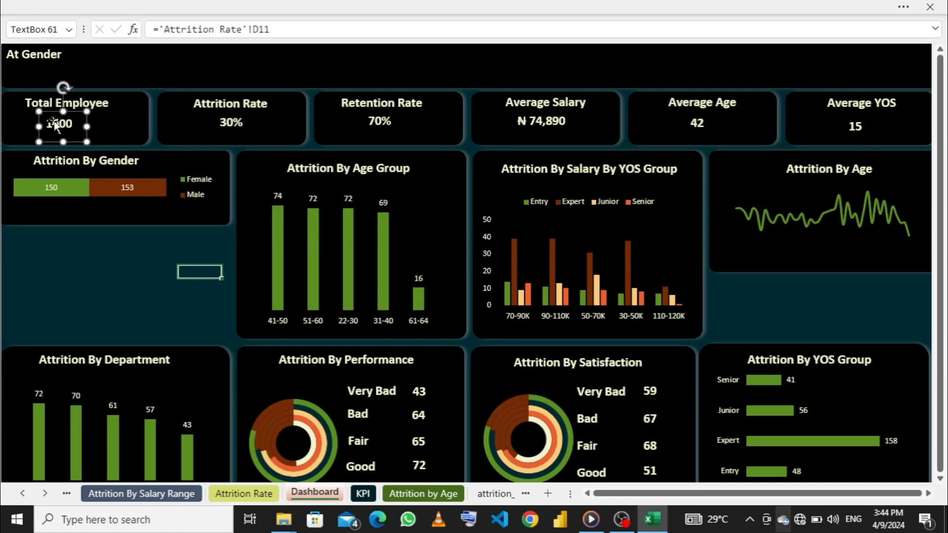
pyautogui.doubleClick(80, 130)
pyautogui.click(142, 7)
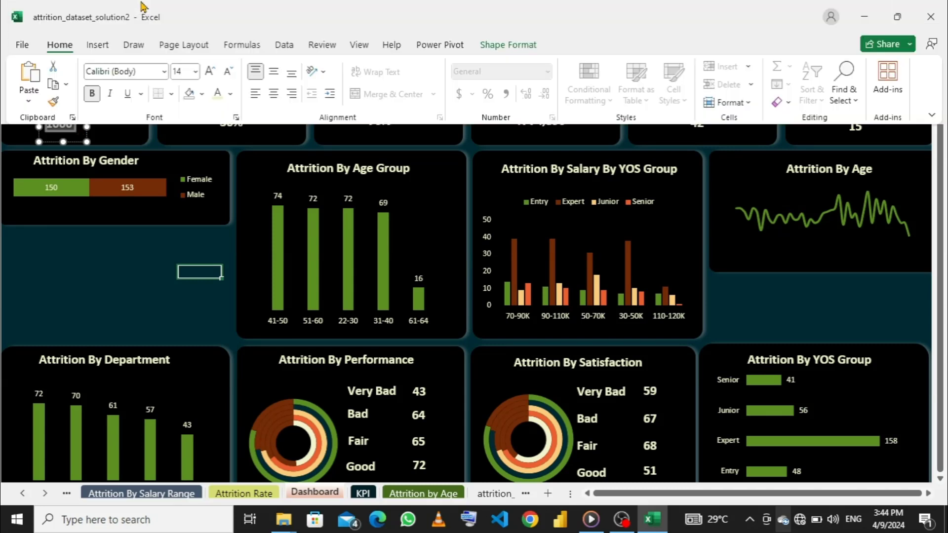
pyautogui.click(196, 73)
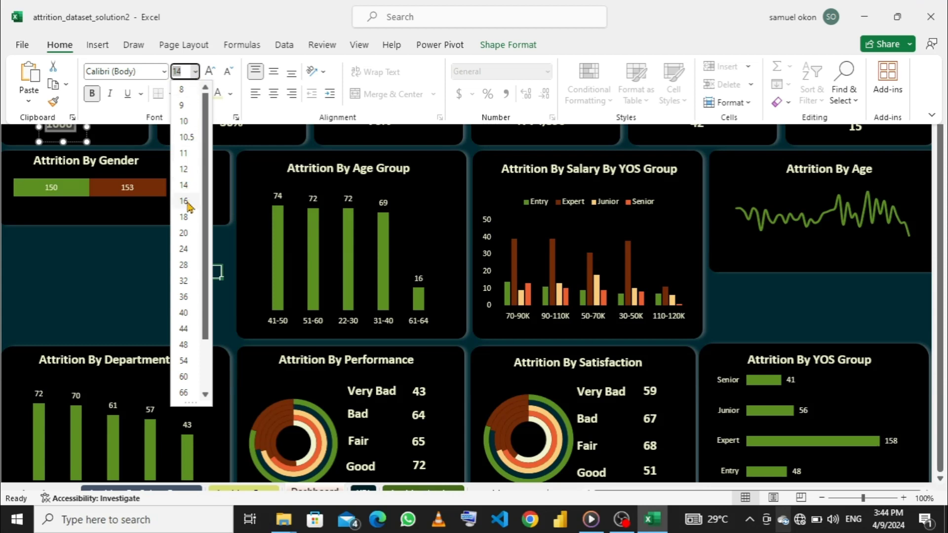
pyautogui.click(185, 219)
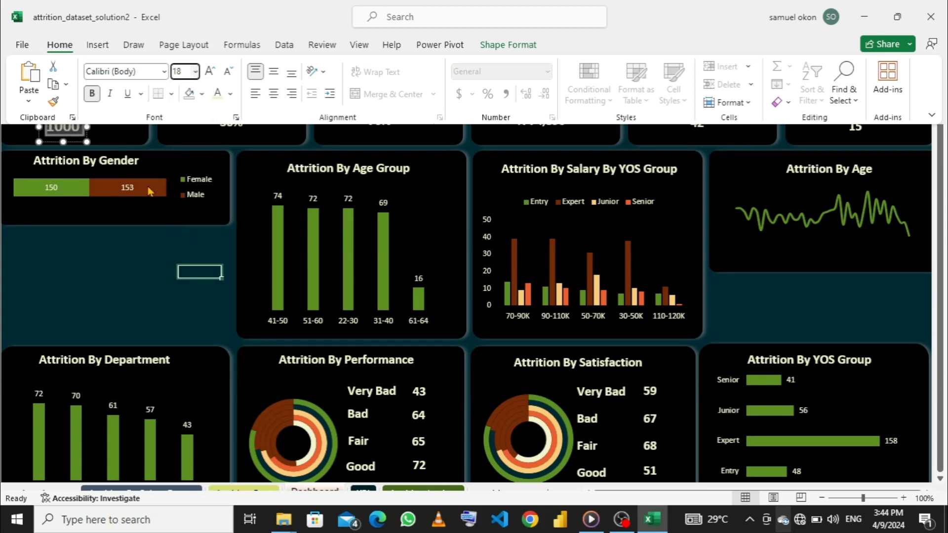
# - Try to copy the Total Employee value's formatting onto the Attrition Rate value with Format Painter
pyautogui.click(54, 102)
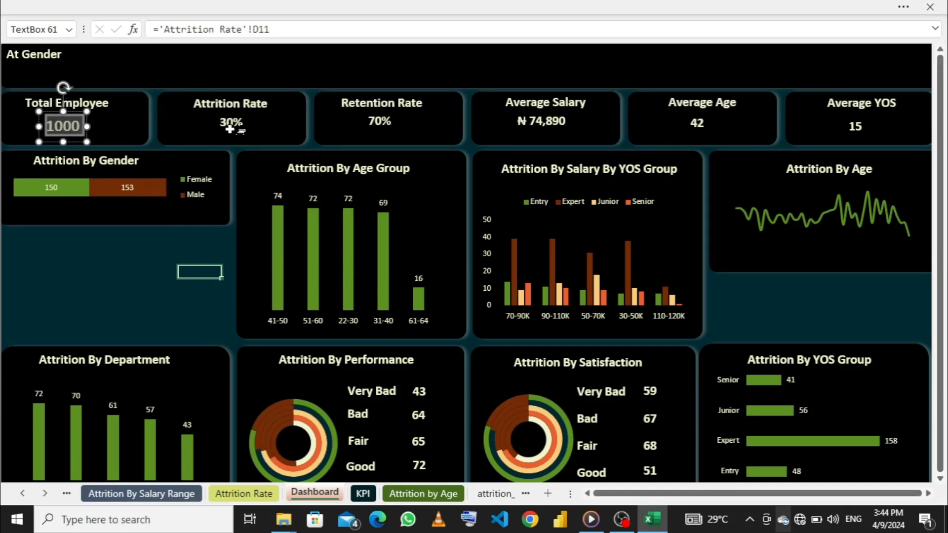
pyautogui.click(63, 126)
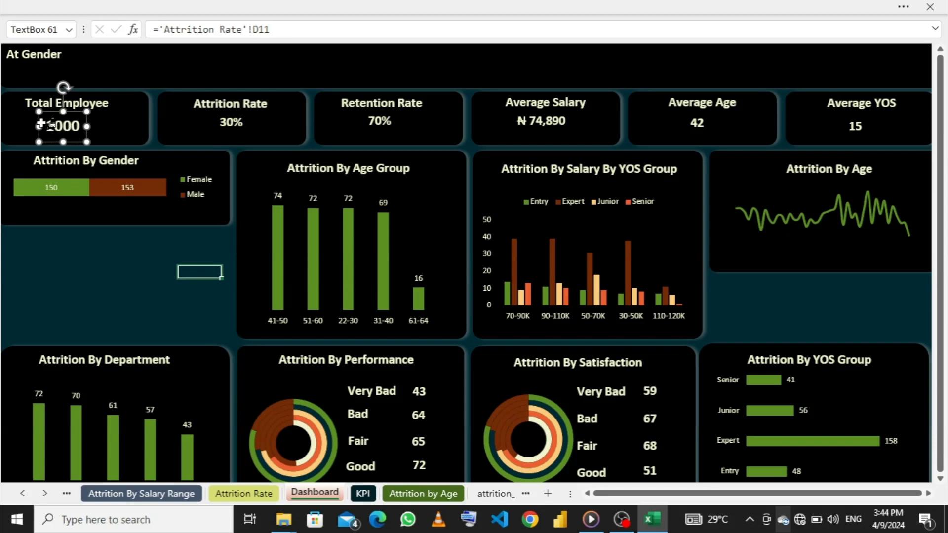
pyautogui.click(123, 7)
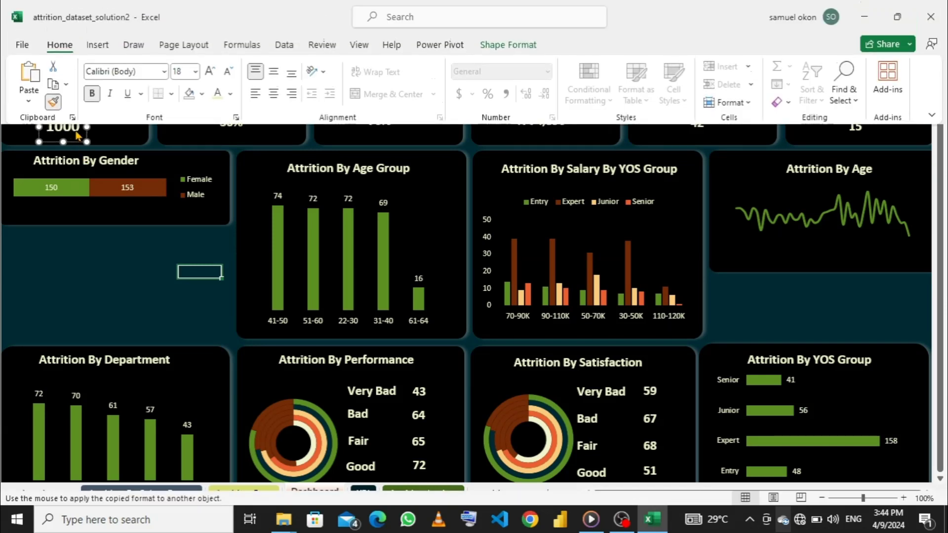
pyautogui.click(79, 135)
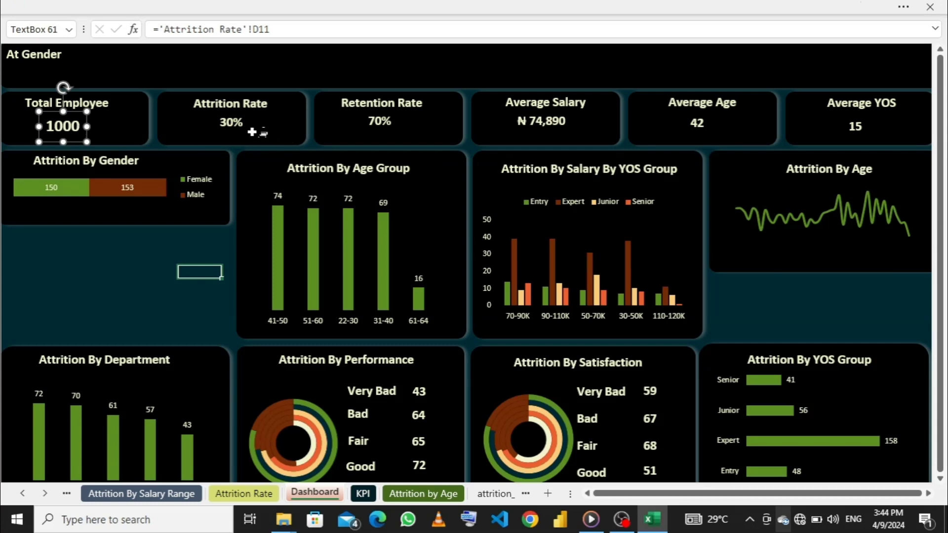
pyautogui.click(232, 127)
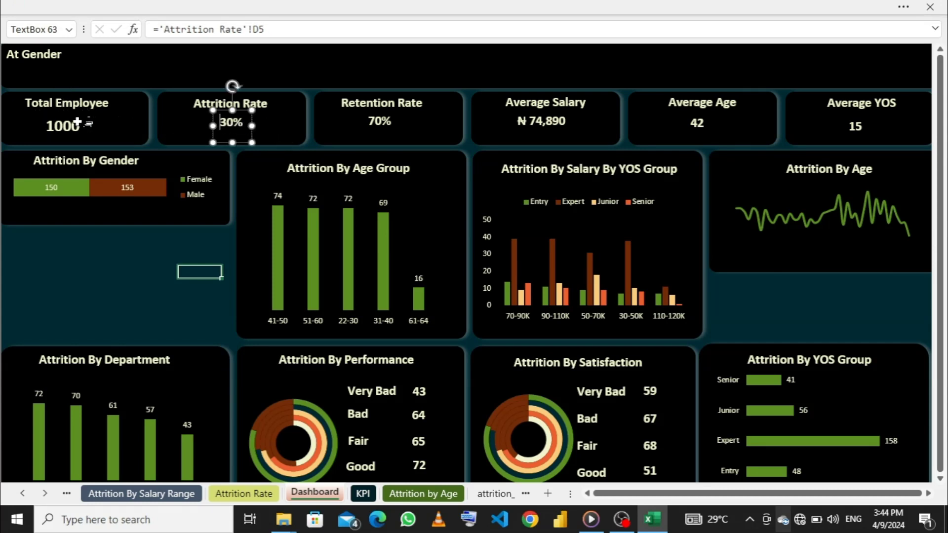
pyautogui.click(123, 6)
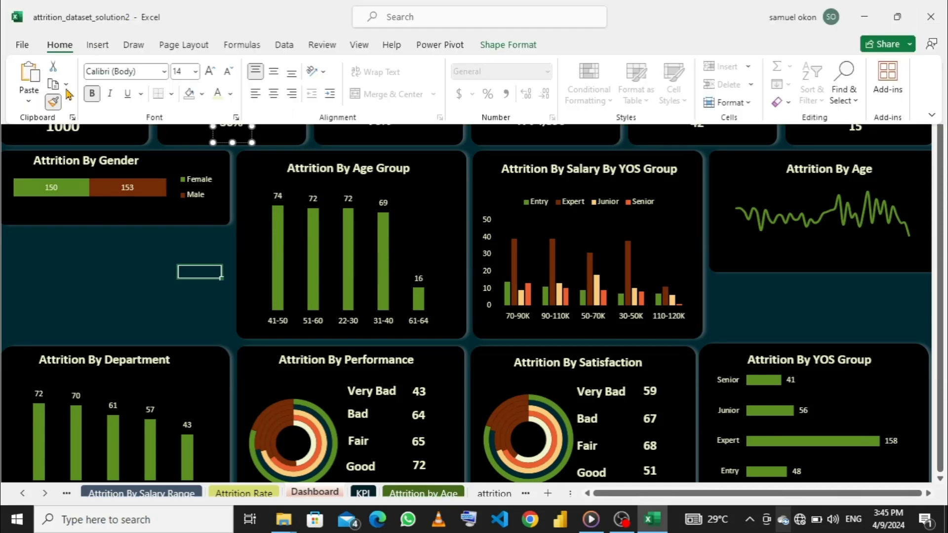
pyautogui.click(136, 146)
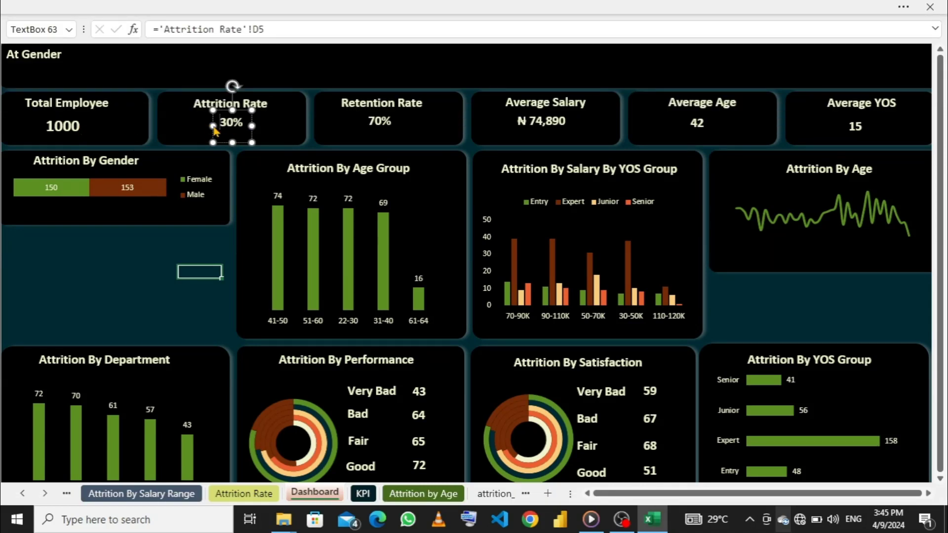
# - Copy the Total Employee value's formatting onto the Attrition Rate, Retention Rate, Average Salary, Average Age and Average YOS values with Format Painter
pyautogui.click(63, 128)
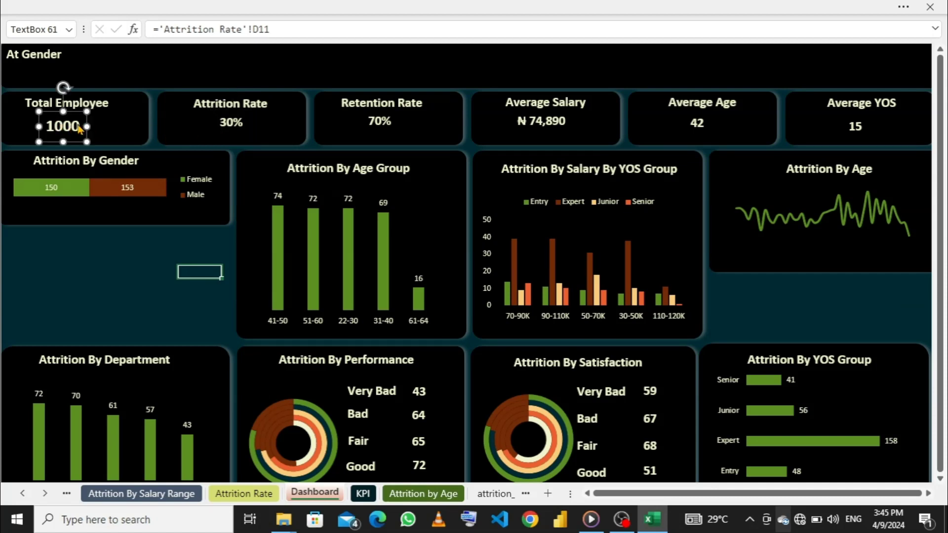
pyautogui.click(130, 7)
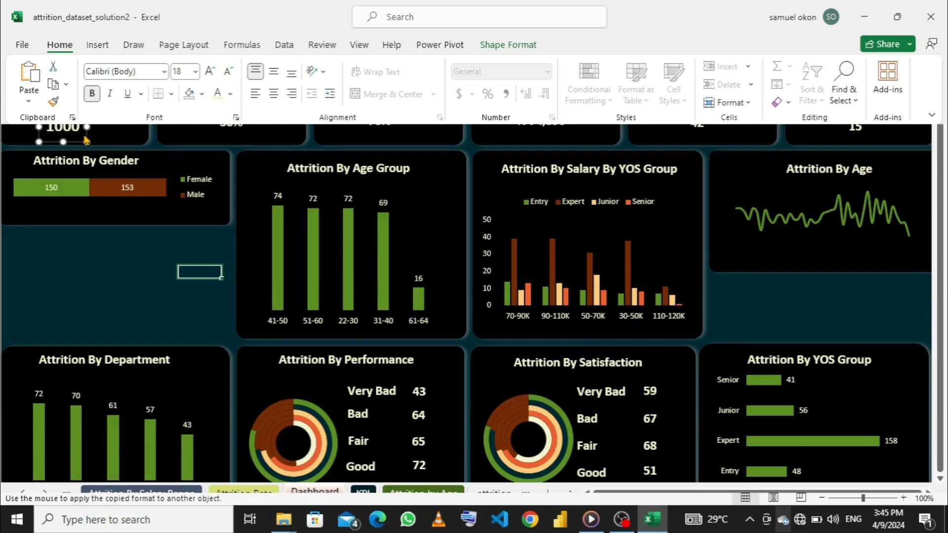
pyautogui.click(87, 136)
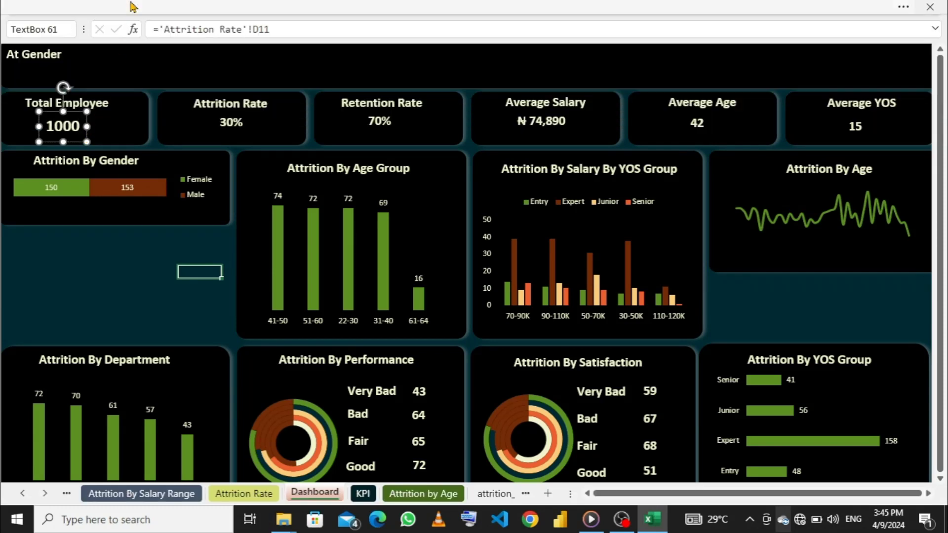
pyautogui.click(132, 7)
pyautogui.click(53, 102)
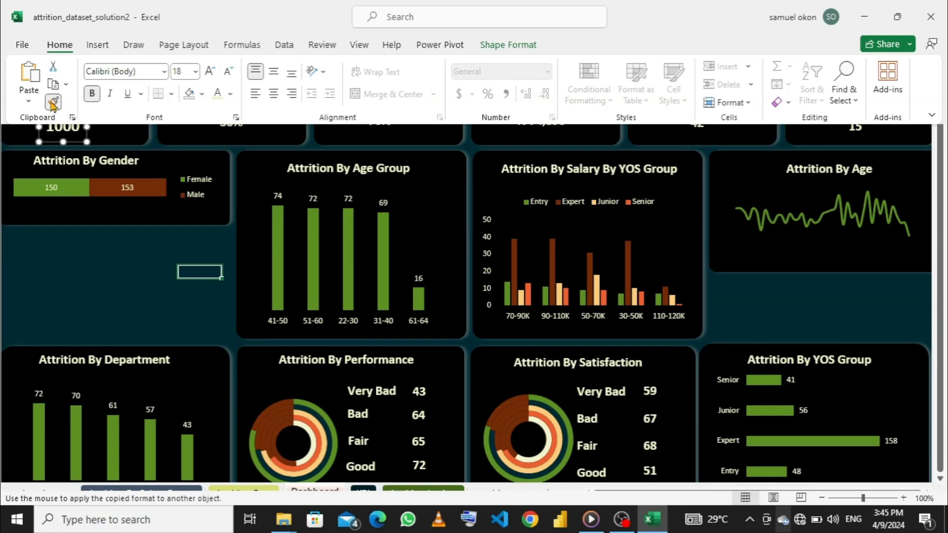
pyautogui.click(233, 125)
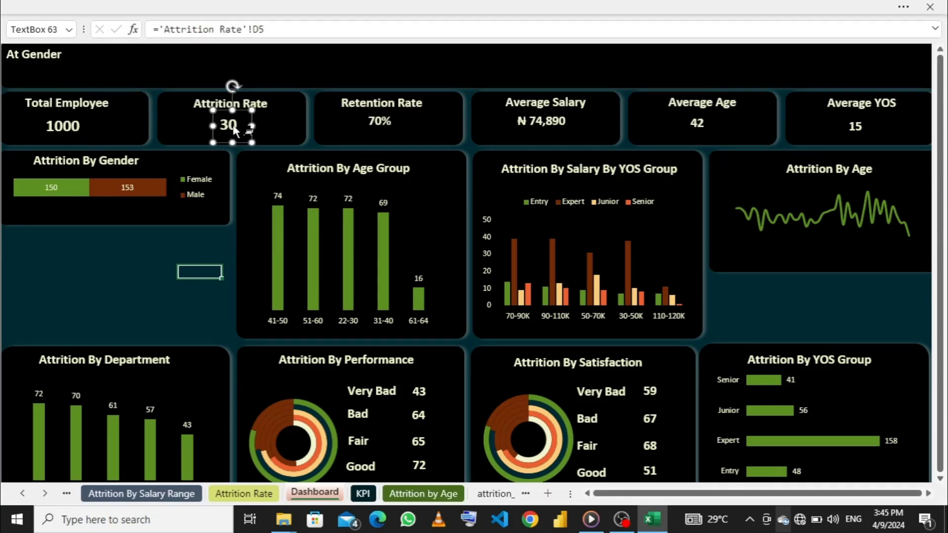
pyautogui.click(384, 121)
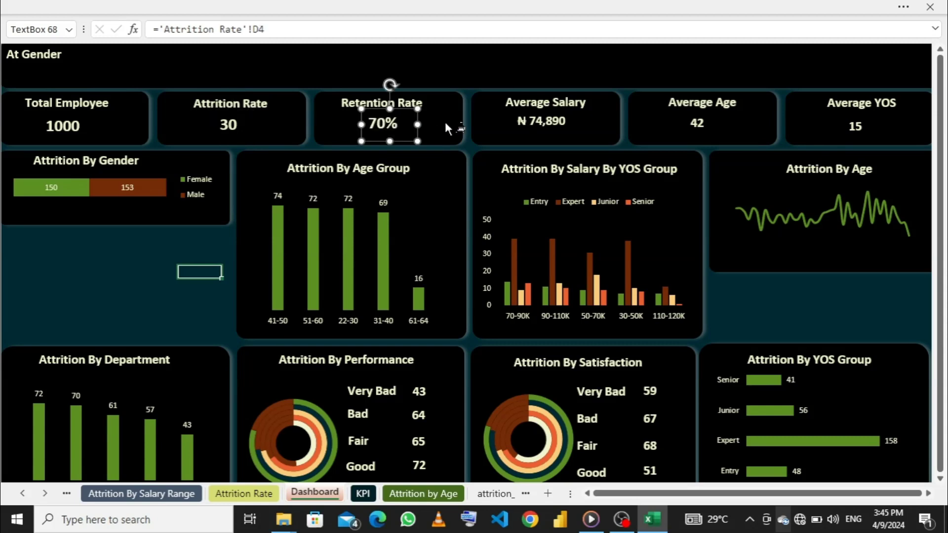
pyautogui.click(547, 127)
pyautogui.click(710, 127)
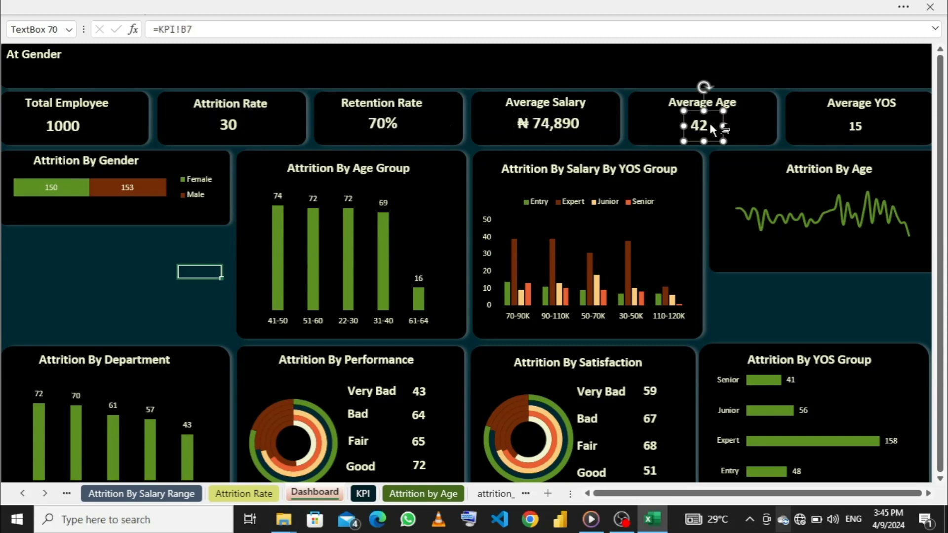
pyautogui.click(852, 127)
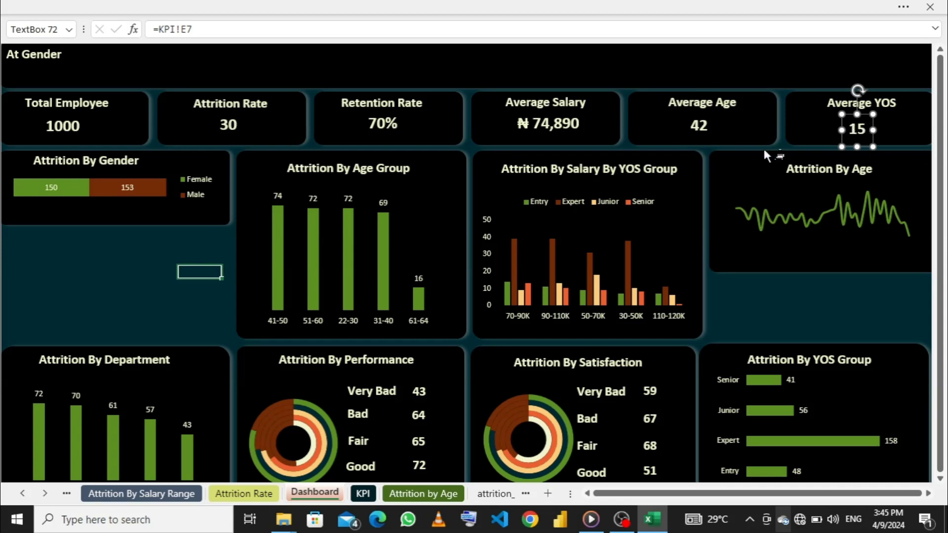
pyautogui.click(148, 6)
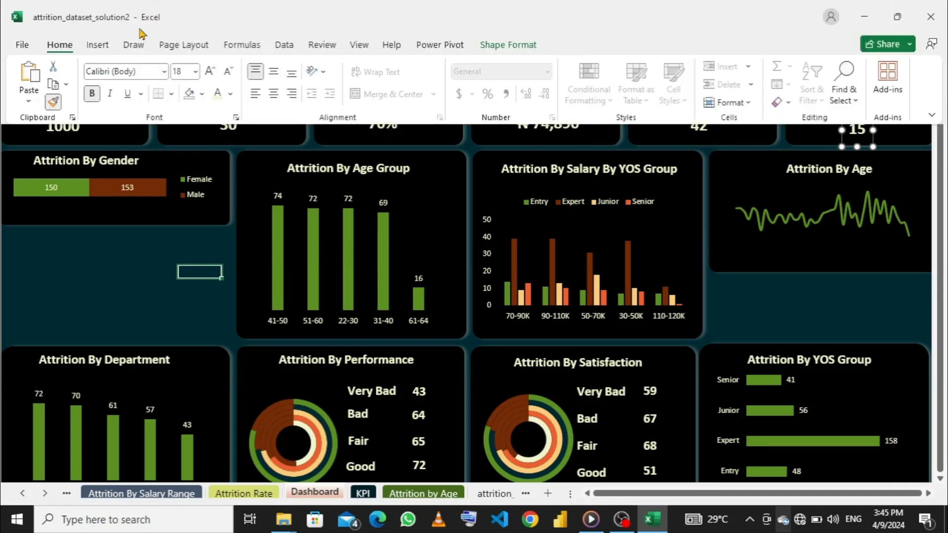
pyautogui.click(53, 103)
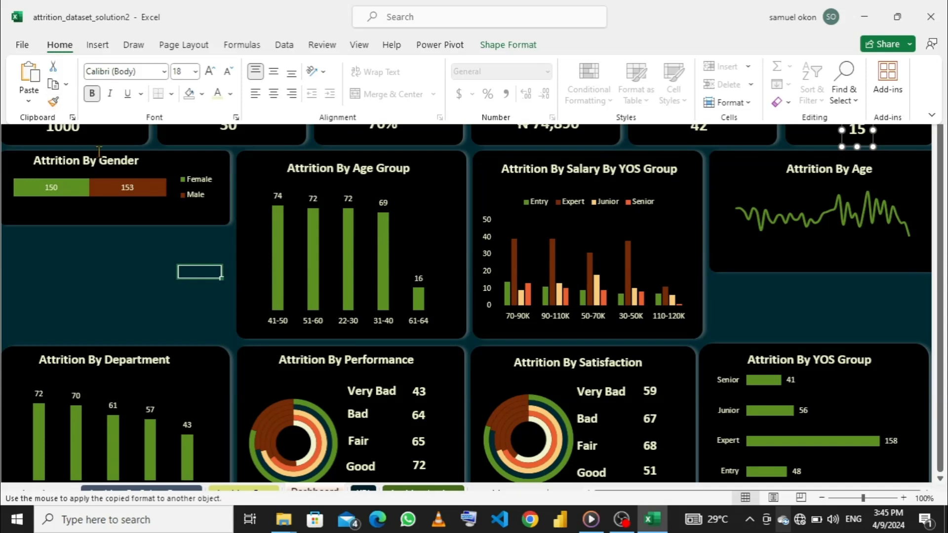
pyautogui.click(152, 137)
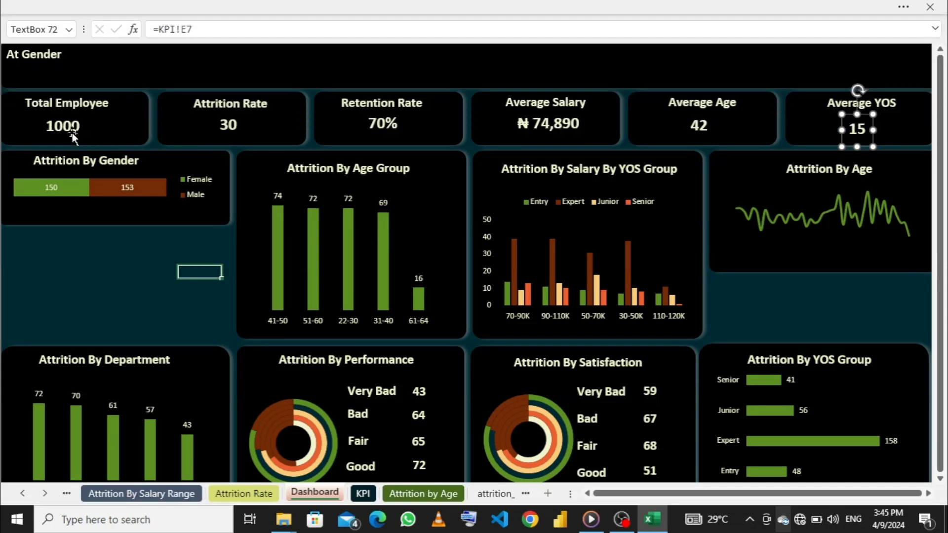
# - Nudge the Attrition Rate, Retention Rate and Average Salary values slightly down so they line up with the Total Employee value
pyautogui.click(228, 127)
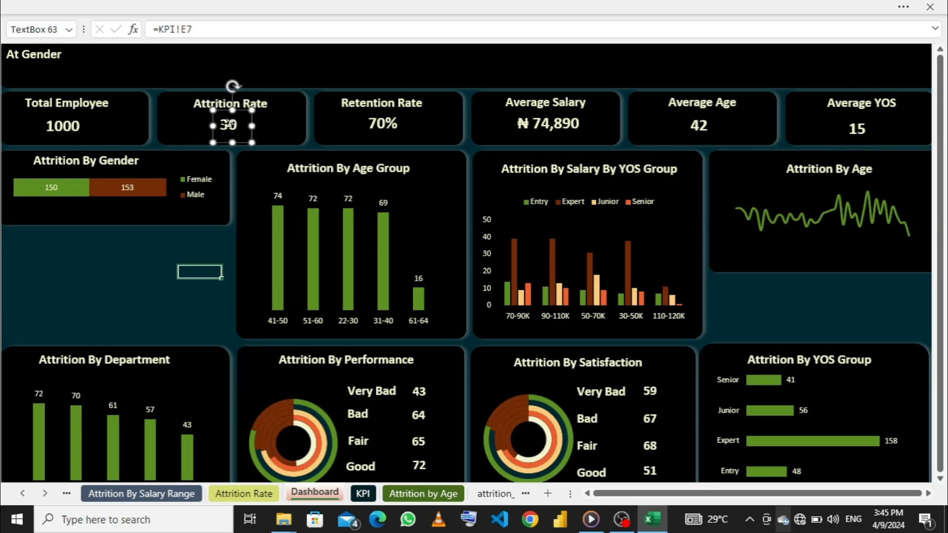
pyautogui.moveTo(224, 128); pyautogui.dragTo(221, 126)
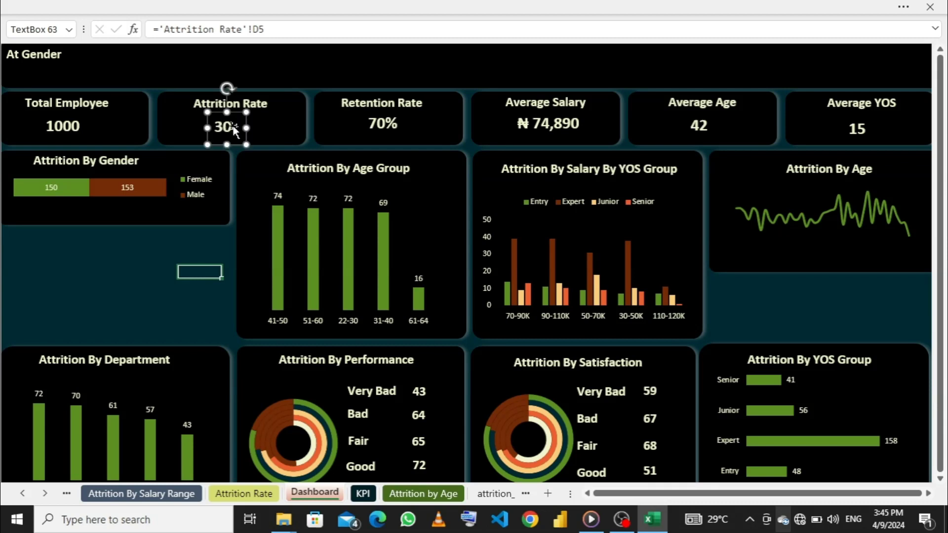
pyautogui.click(379, 127)
pyautogui.moveTo(379, 128); pyautogui.dragTo(380, 127)
pyautogui.click(552, 121)
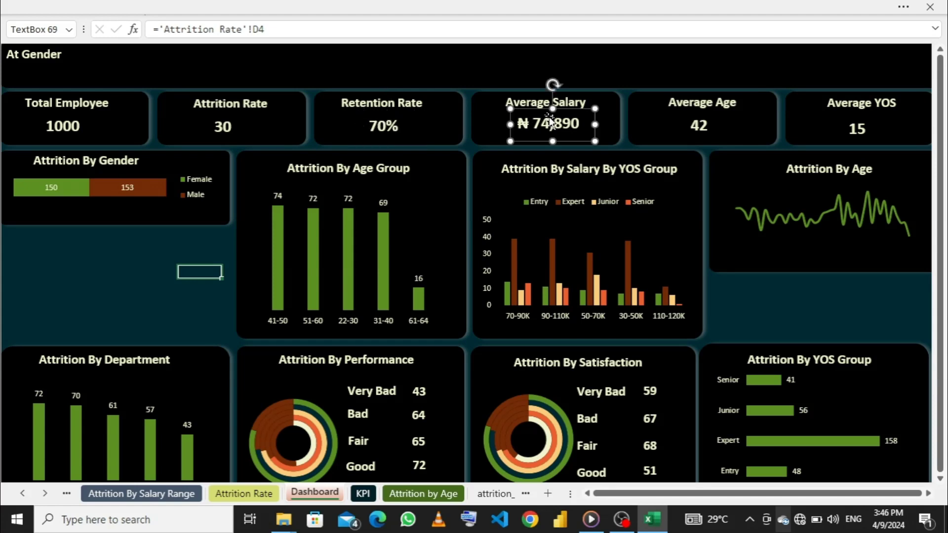
pyautogui.moveTo(551, 121); pyautogui.dragTo(548, 119)
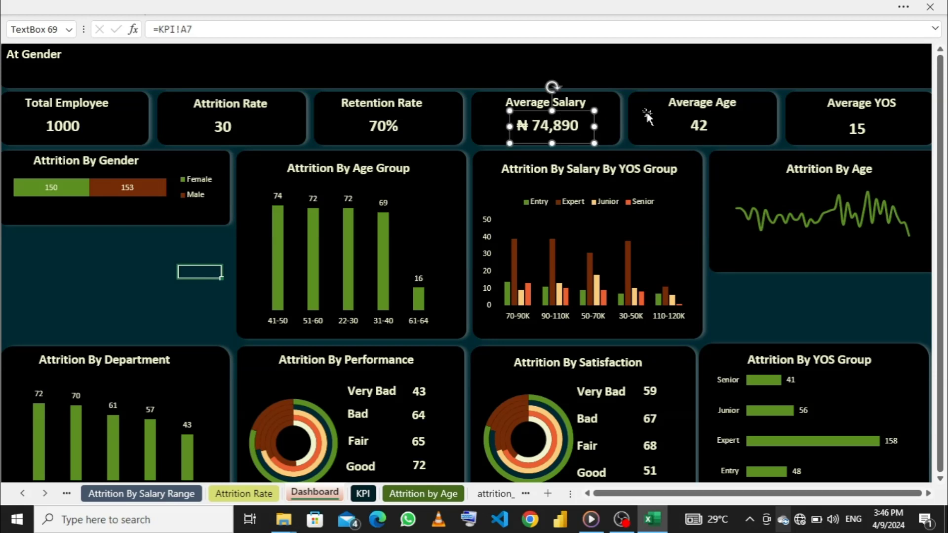
pyautogui.click(697, 124)
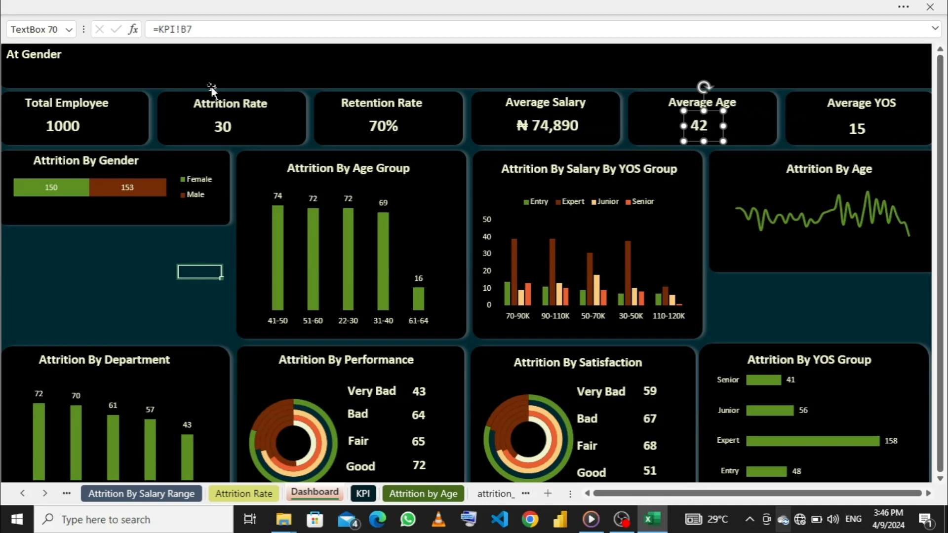
# - Enlarge the header's "At Gender" text box to nearly the banner's height and about half its width, and clear its text
pyautogui.click(213, 72)
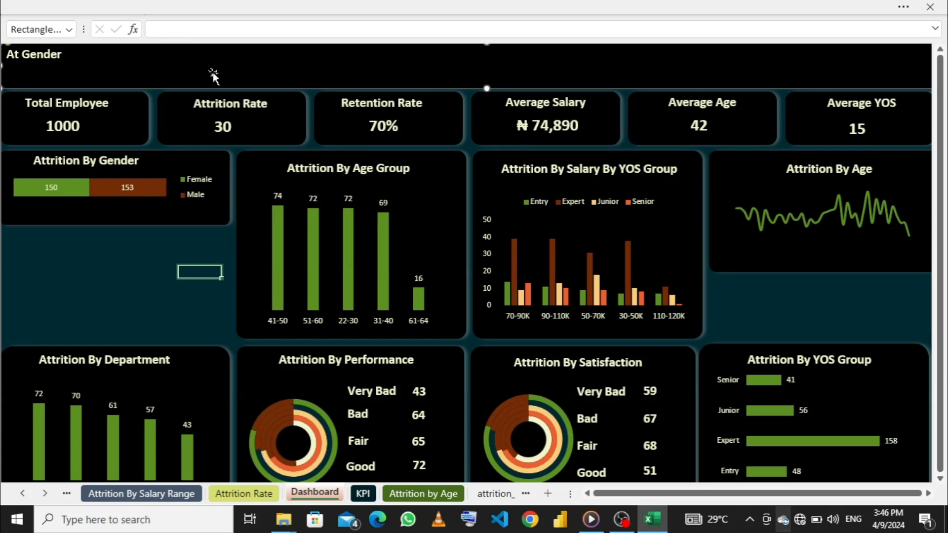
pyautogui.click(57, 53)
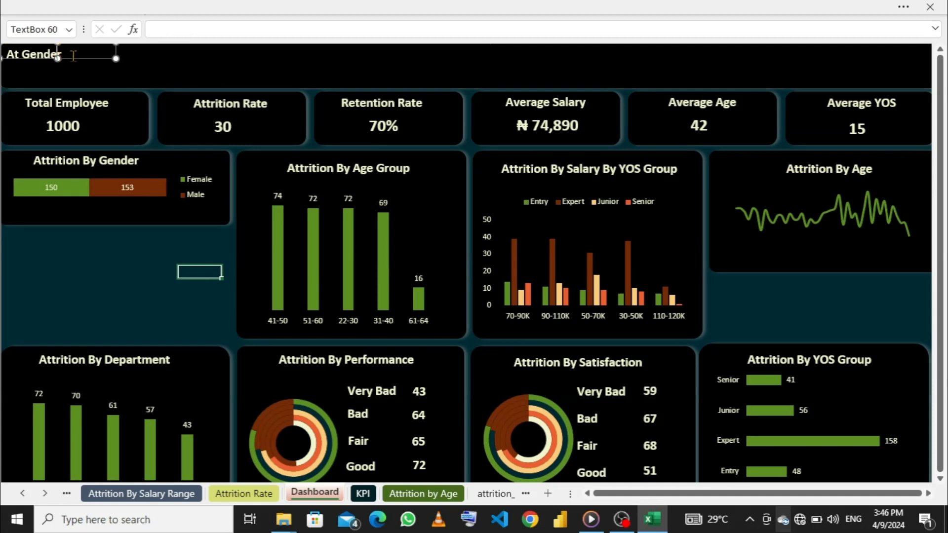
pyautogui.moveTo(58, 58); pyautogui.dragTo(57, 70)
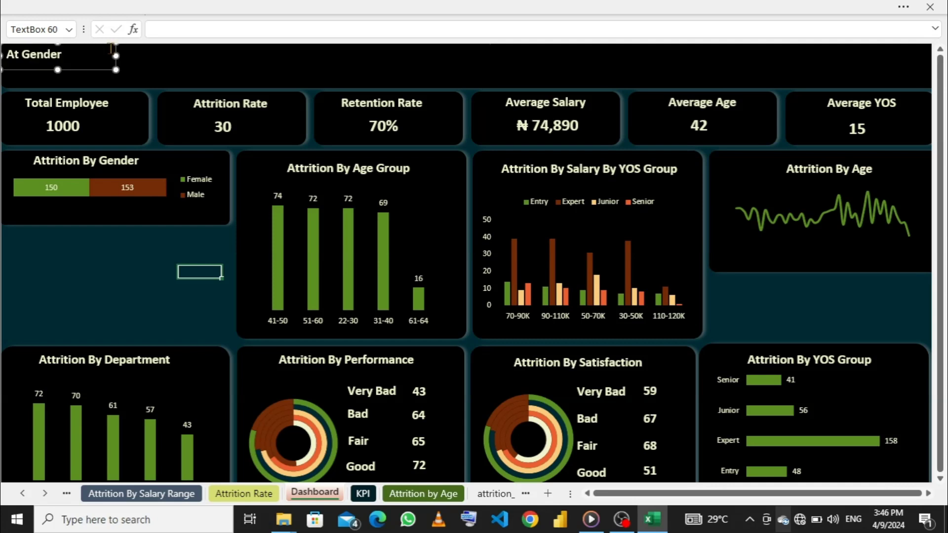
pyautogui.moveTo(116, 56); pyautogui.dragTo(449, 59)
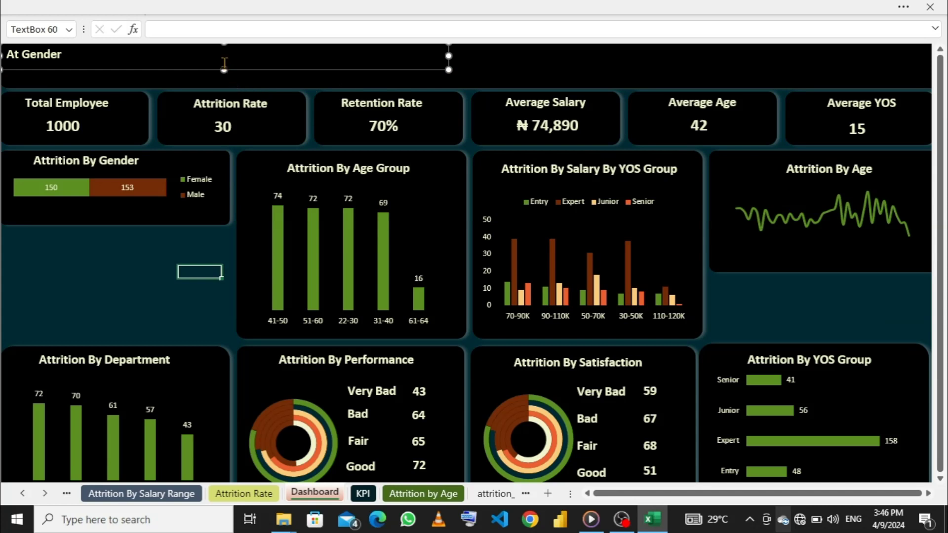
pyautogui.moveTo(224, 70); pyautogui.dragTo(224, 79)
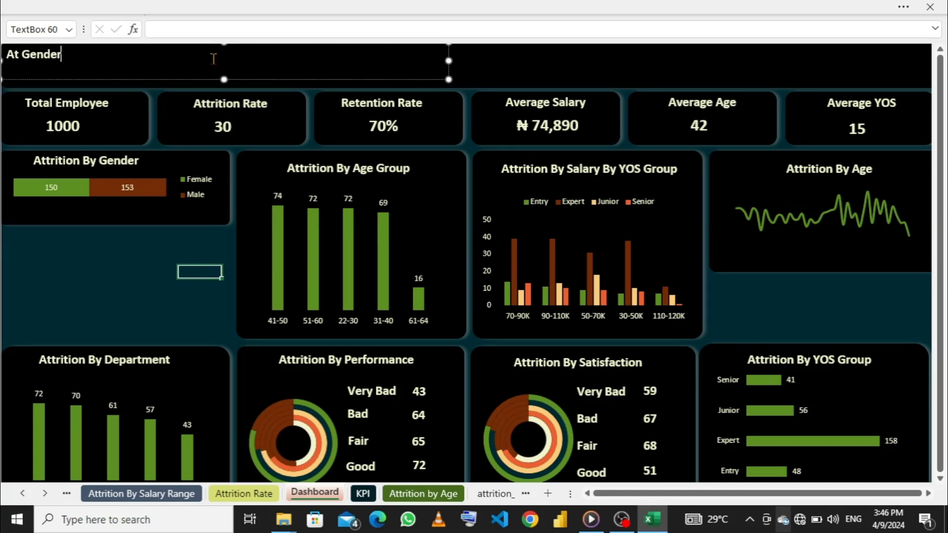
pyautogui.press('BackSpace')
pyautogui.press('BackSpace')
pyautogui.press('BackSpace')
pyautogui.press('BackSpace')
pyautogui.press('BackSpace')
pyautogui.press('BackSpace')
pyautogui.press('BackSpace')
pyautogui.press('BackSpace')
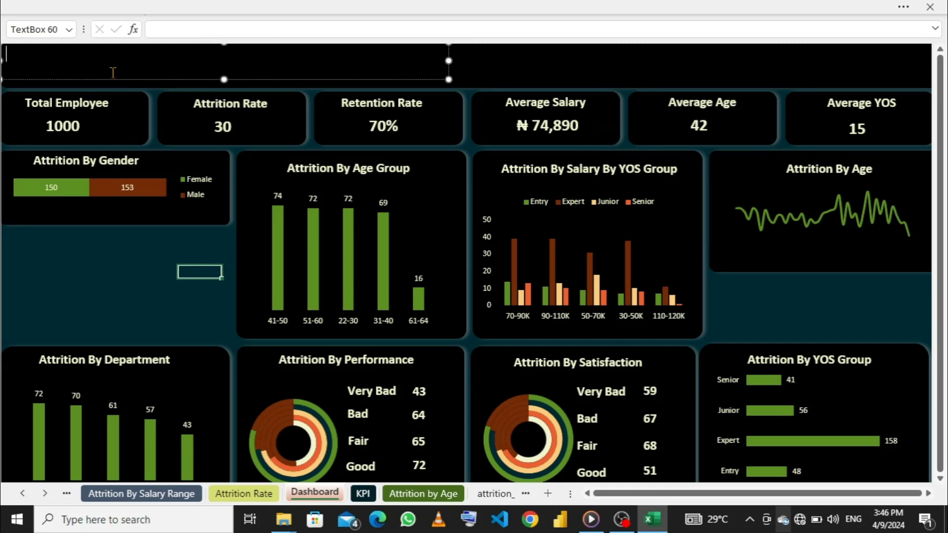
# - Hide the formula bar
pyautogui.click(444, 7)
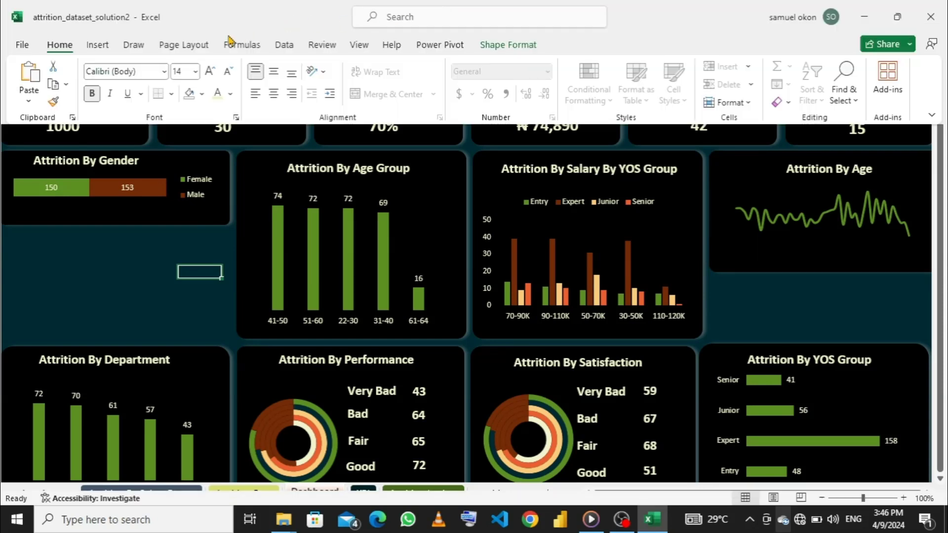
pyautogui.click(359, 47)
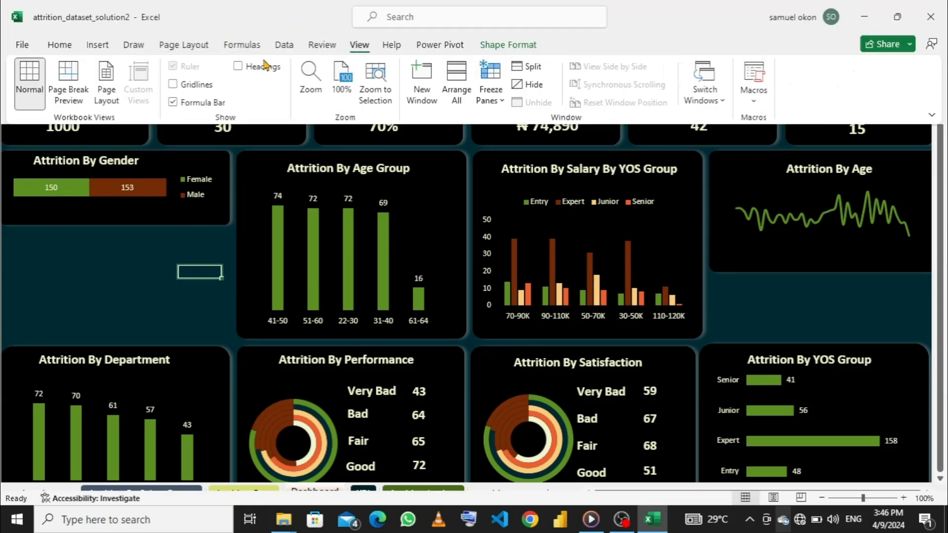
pyautogui.click(172, 102)
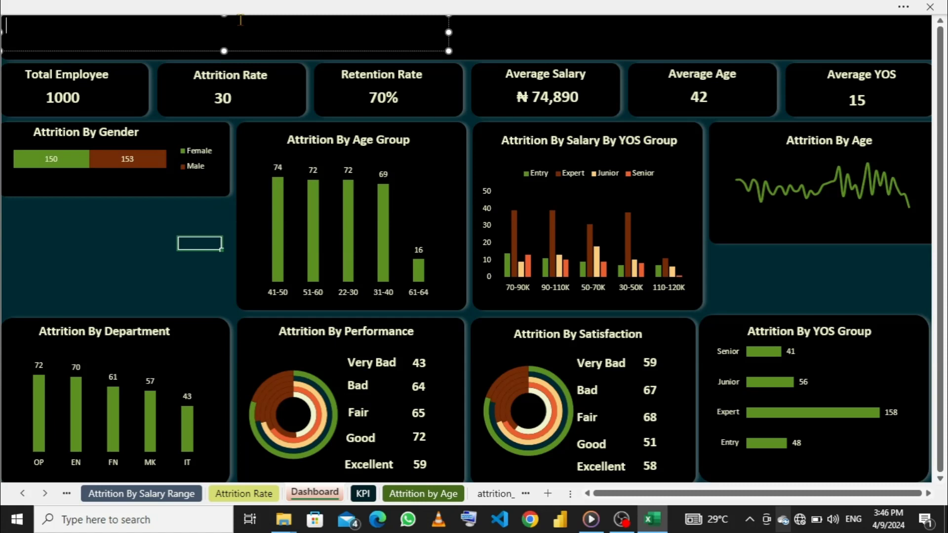
# - Enter "SAMTECH HR ATTRITION ANALYSIS" as the header title
pyautogui.write('Sam')
pyautogui.press('BackSpace')
pyautogui.press('BackSpace')
pyautogui.press('BackSpace')
pyautogui.write('SAN')
pyautogui.press('BackSpace')
pyautogui.write('MTECH')
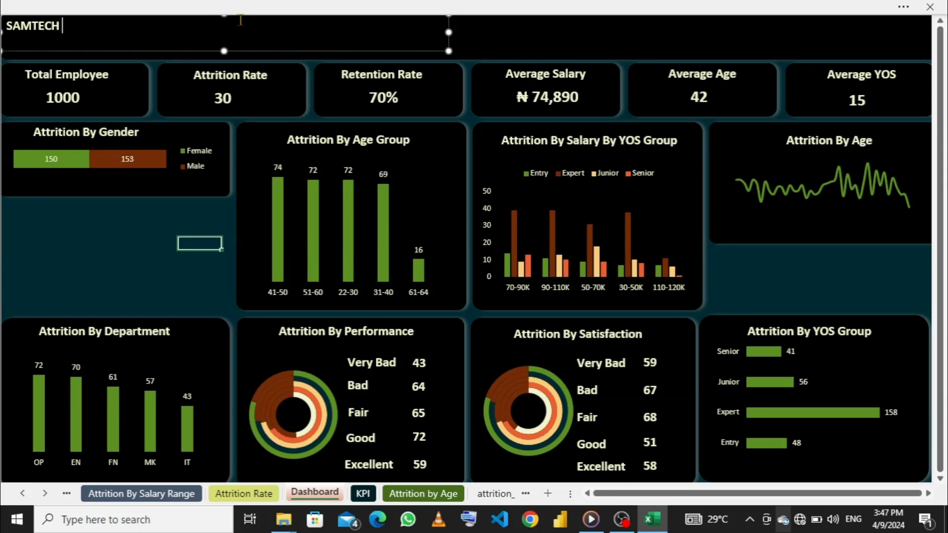
pyautogui.write(' HR')
pyautogui.write('ATTRITION ')
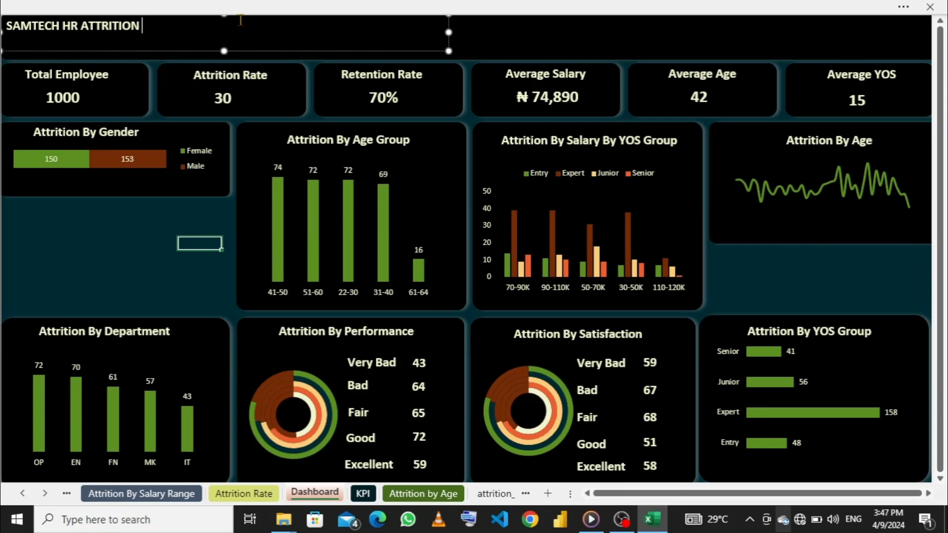
pyautogui.write('DATA')
pyautogui.write(' A')
pyautogui.press('BackSpace')
pyautogui.press('BackSpace')
pyautogui.press('BackSpace')
pyautogui.press('BackSpace')
pyautogui.press('BackSpace')
pyautogui.write('ANALYSIS')
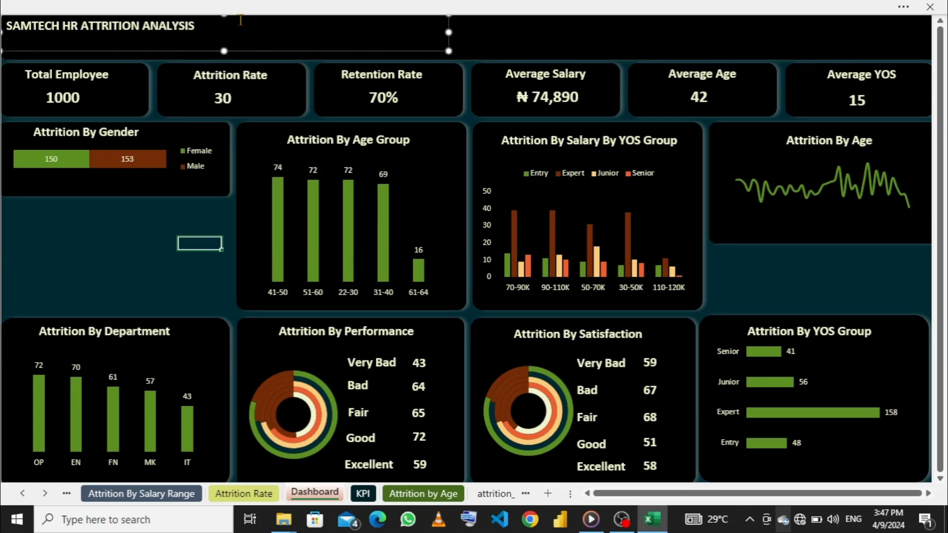
# - Set the header title's font size to 28 and narrow its text box to fit the text
pyautogui.moveTo(195, 26); pyautogui.dragTo(3, 26)
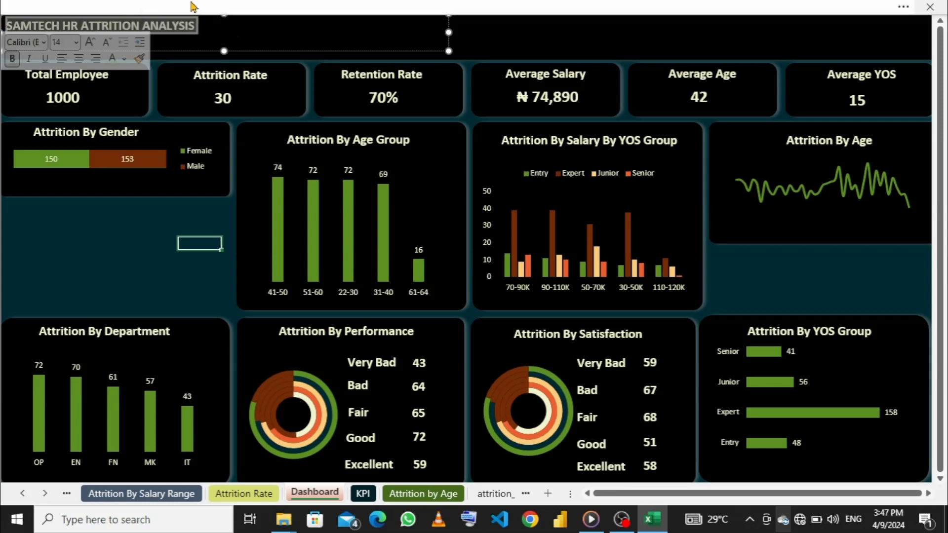
pyautogui.click(76, 43)
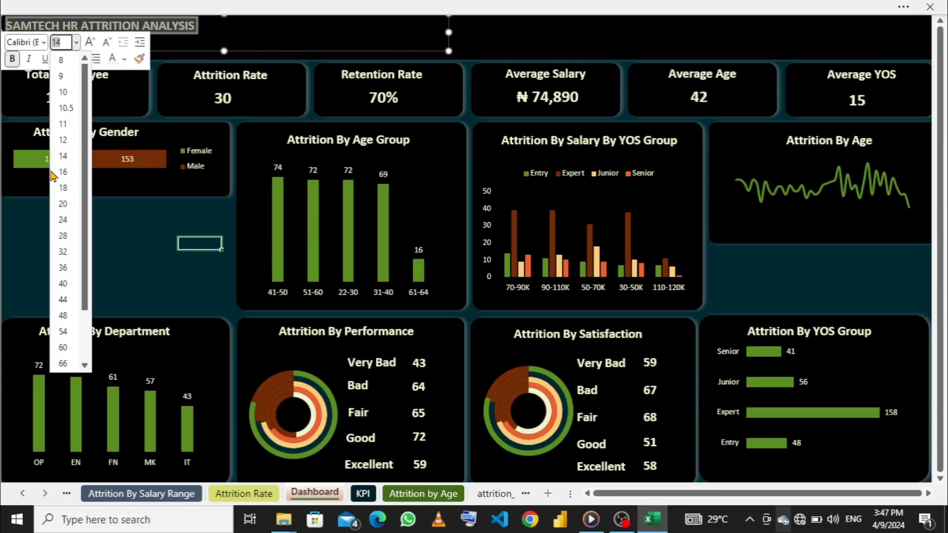
pyautogui.click(64, 236)
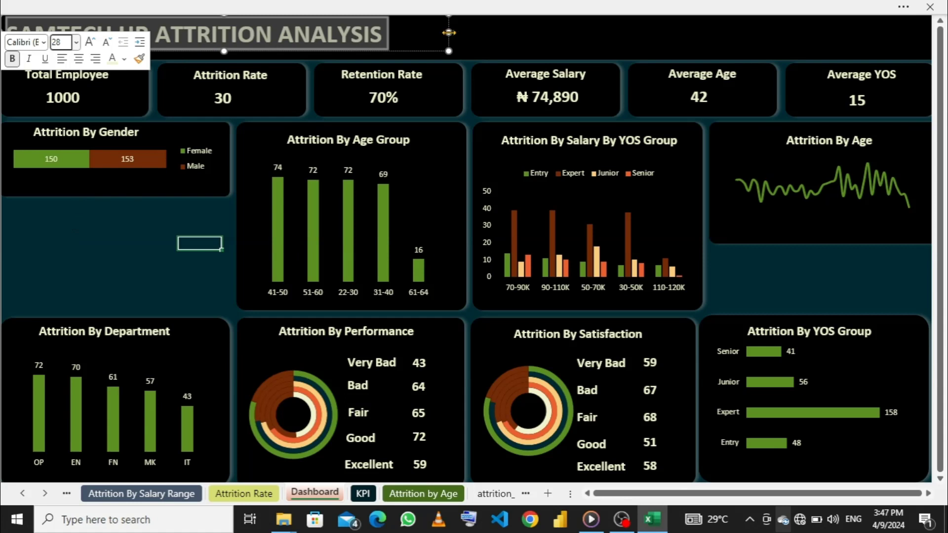
pyautogui.click(426, 33)
pyautogui.moveTo(426, 33); pyautogui.dragTo(391, 35)
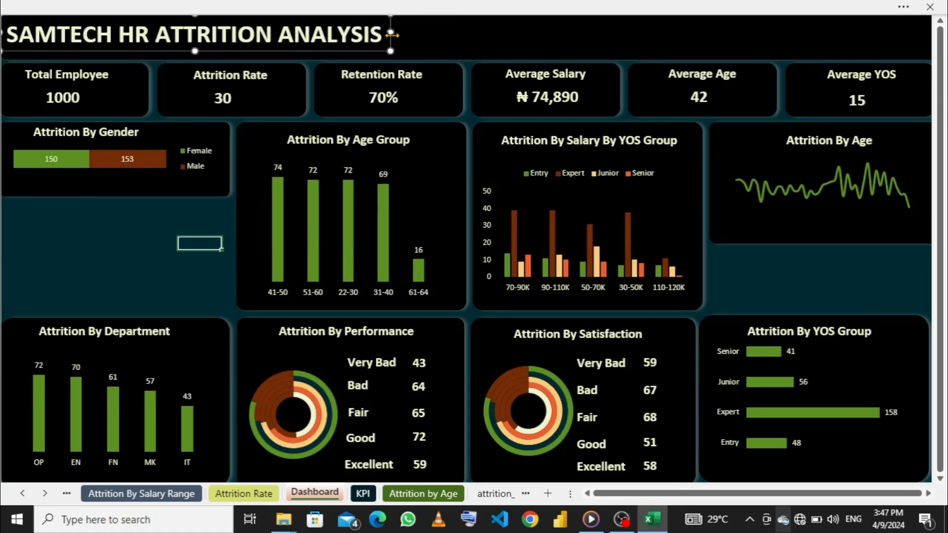
# - Duplicate the header title text box and place the copy on the banner immediately after the original
pyautogui.hotkey('ctrl', 'd')
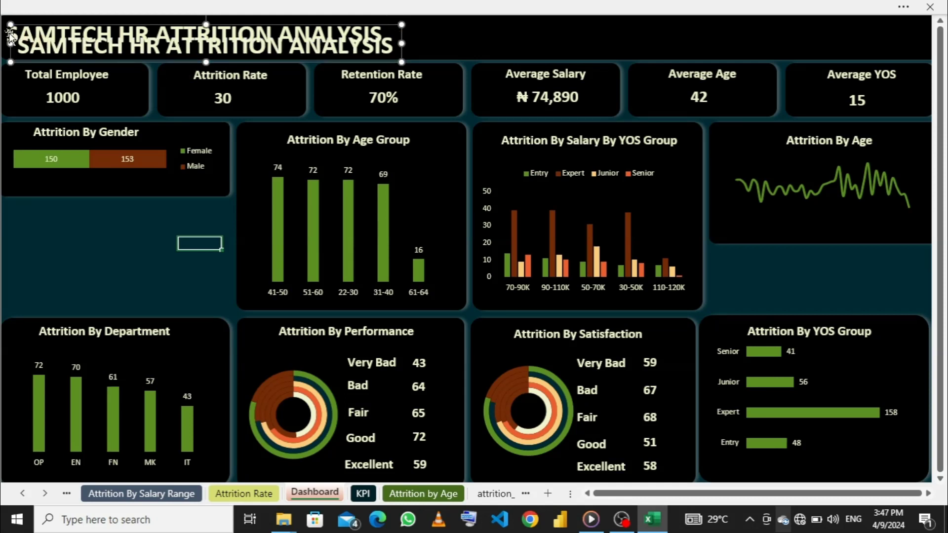
pyautogui.moveTo(15, 33); pyautogui.dragTo(390, 22)
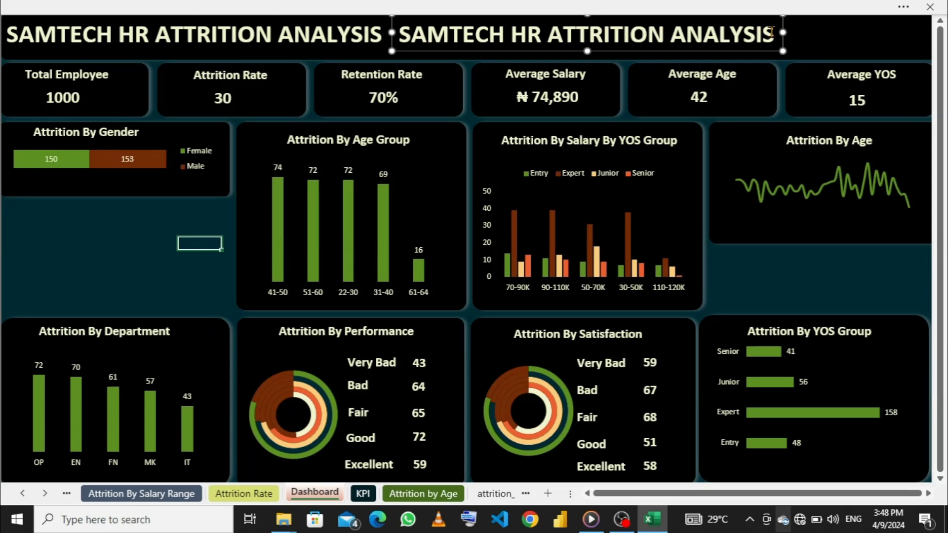
# - Replace the duplicated title's text with the author's full name and narrow its box to fit, leaving a gap after the main title
pyautogui.moveTo(772, 32); pyautogui.dragTo(469, 34)
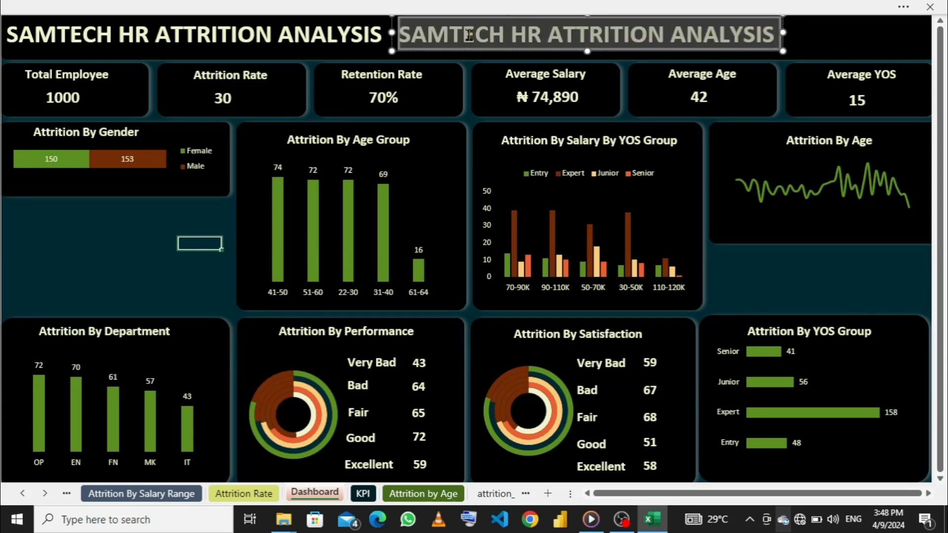
pyautogui.write('SA')
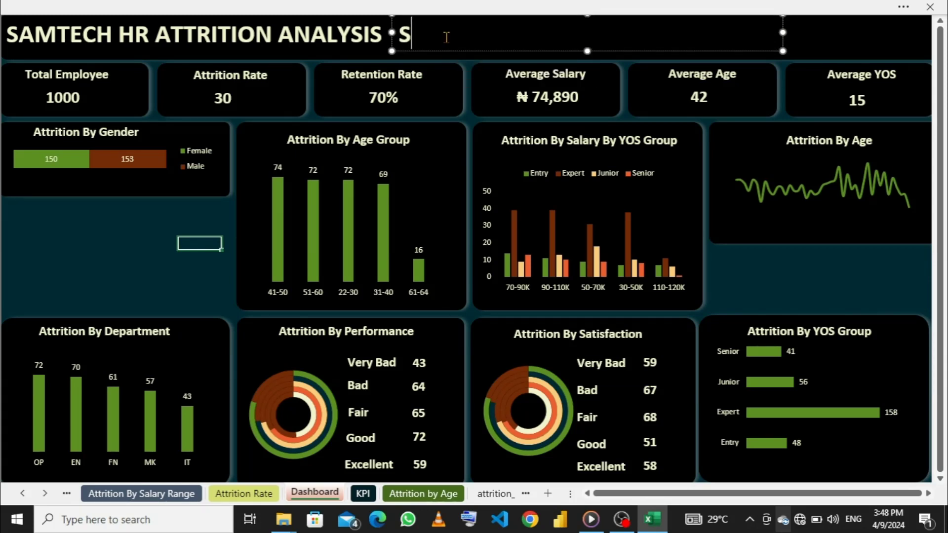
pyautogui.write('MUEL')
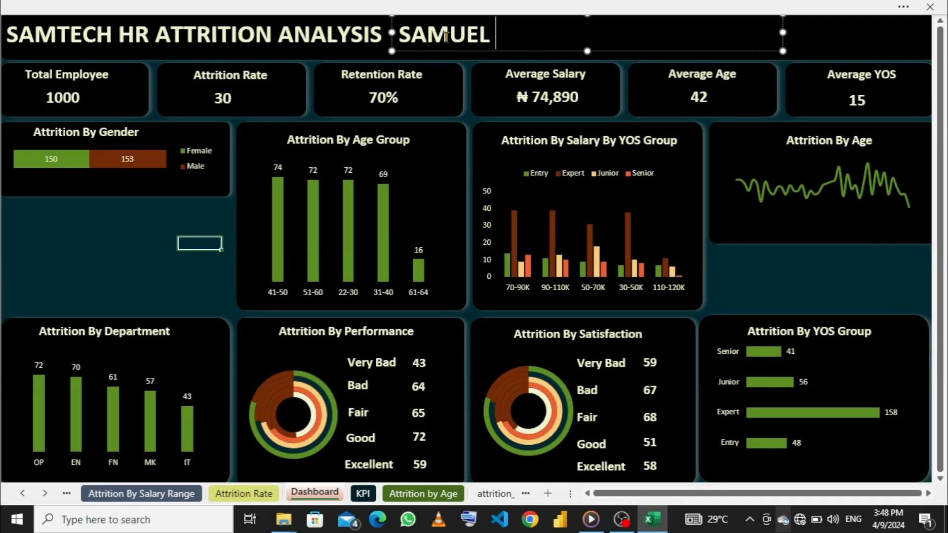
pyautogui.press('BackSpace')
pyautogui.press('BackSpace')
pyautogui.press('BackSpace')
pyautogui.press('BackSpace')
pyautogui.press('BackSpace')
pyautogui.press('BackSpace')
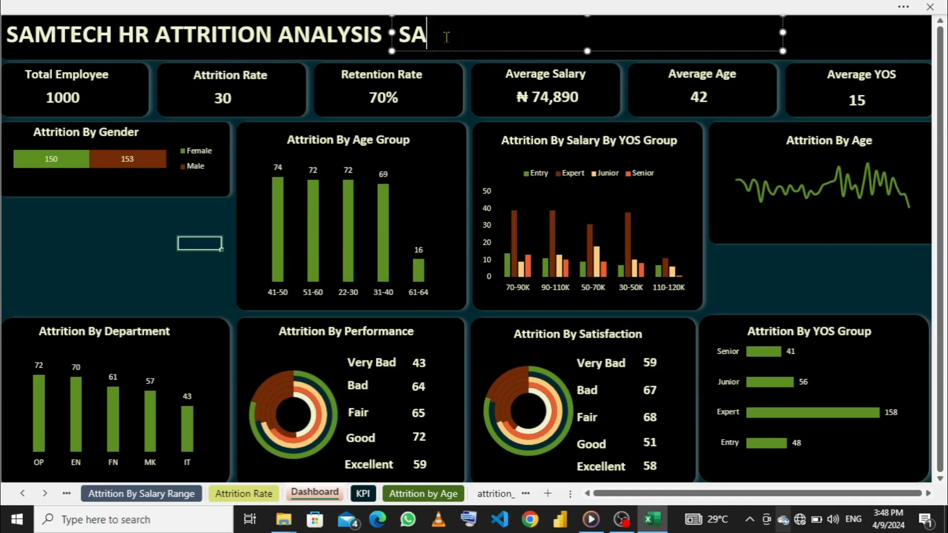
pyautogui.write('OKO')
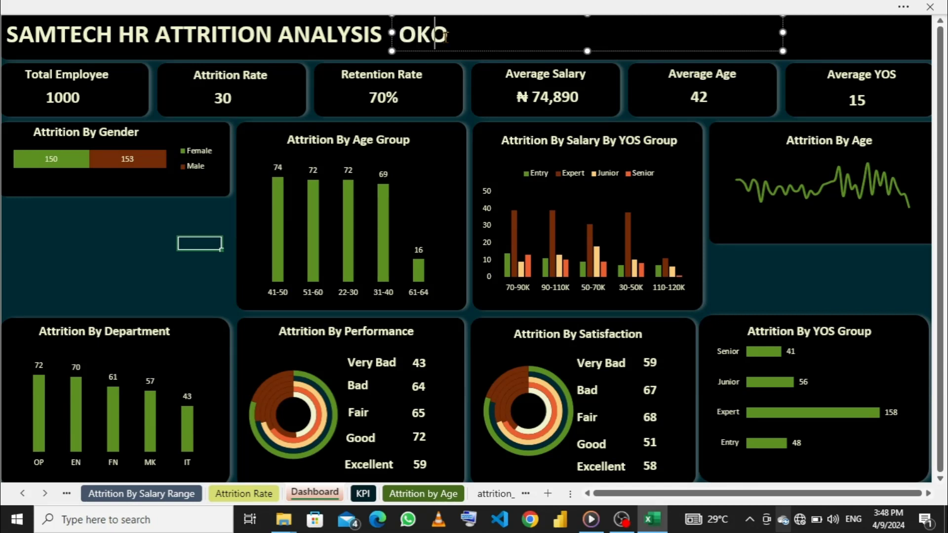
pyautogui.write('N SAMUE')
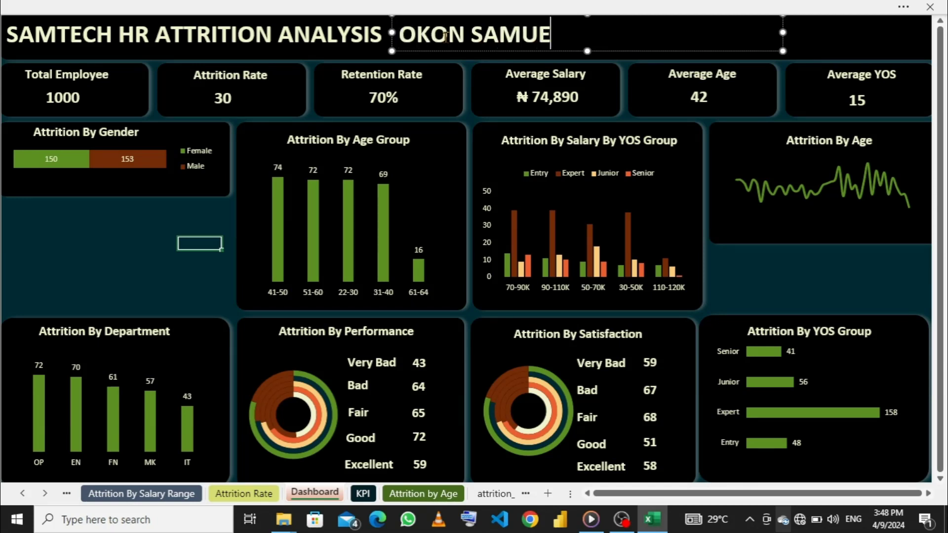
pyautogui.write('L VICTPR')
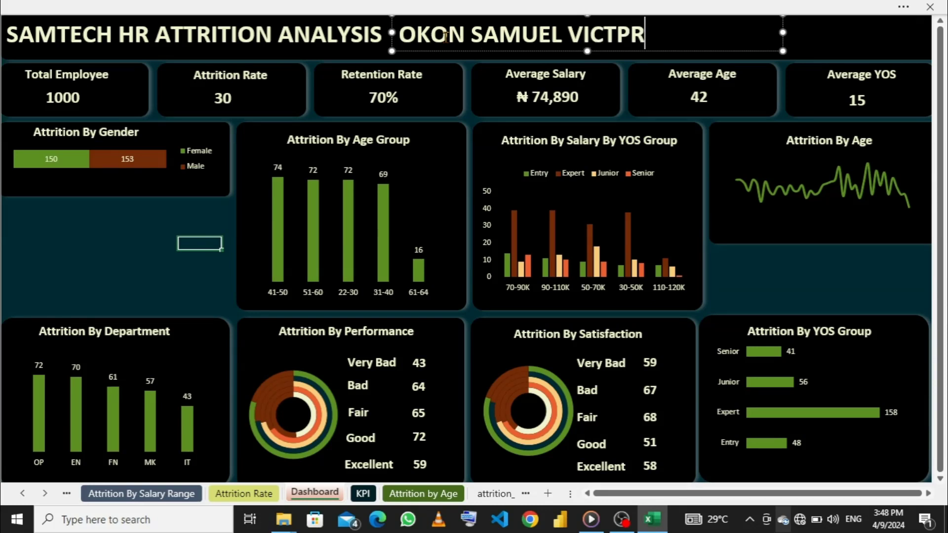
pyautogui.press('BackSpace')
pyautogui.press('BackSpace')
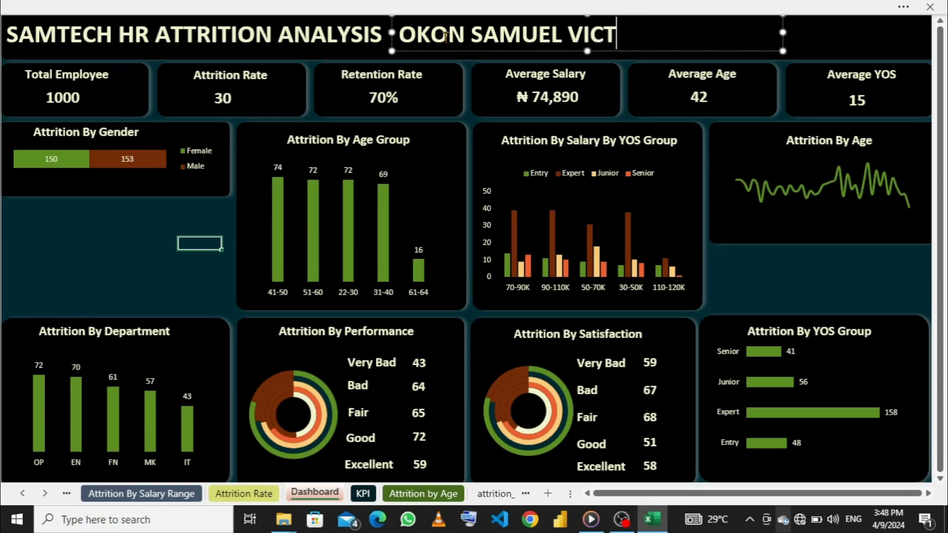
pyautogui.write('OT')
pyautogui.press('BackSpace')
pyautogui.write('R')
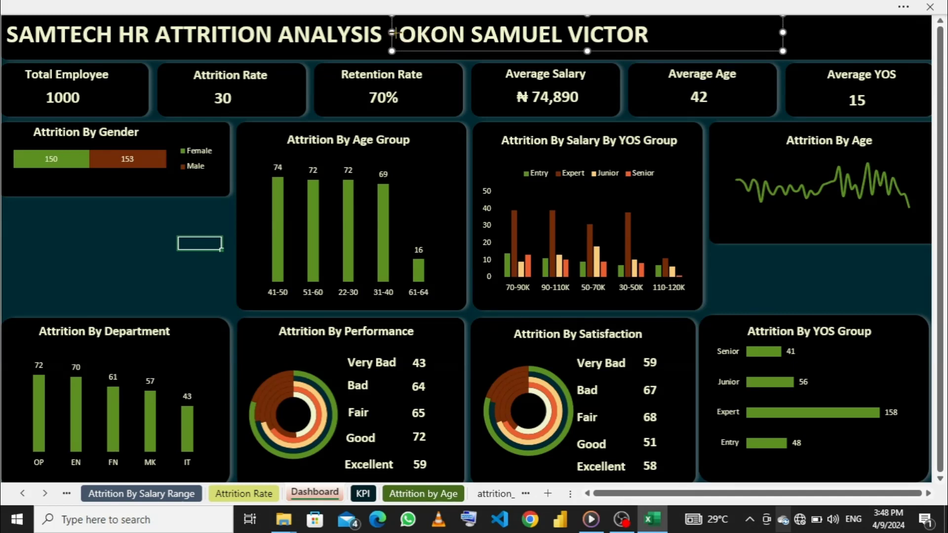
pyautogui.moveTo(393, 32); pyautogui.dragTo(441, 32)
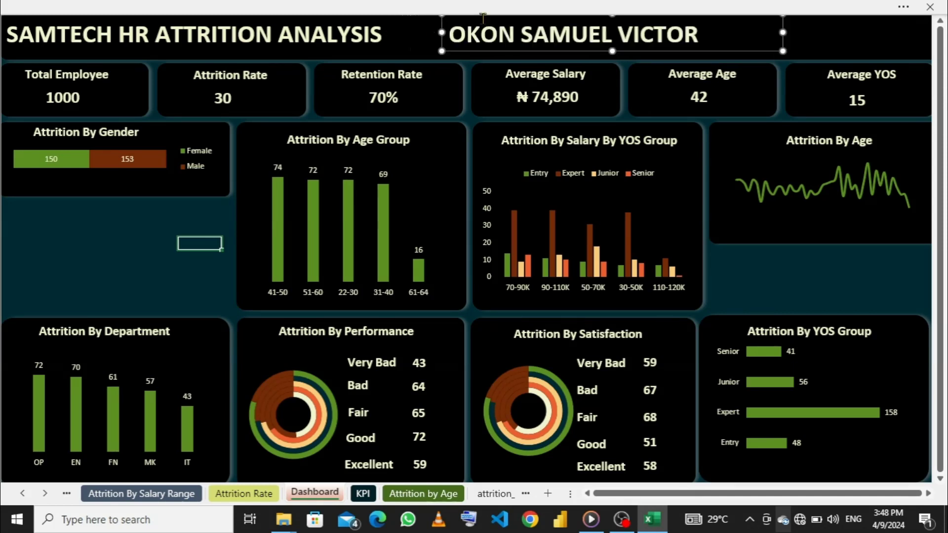
pyautogui.moveTo(783, 33); pyautogui.dragTo(708, 26)
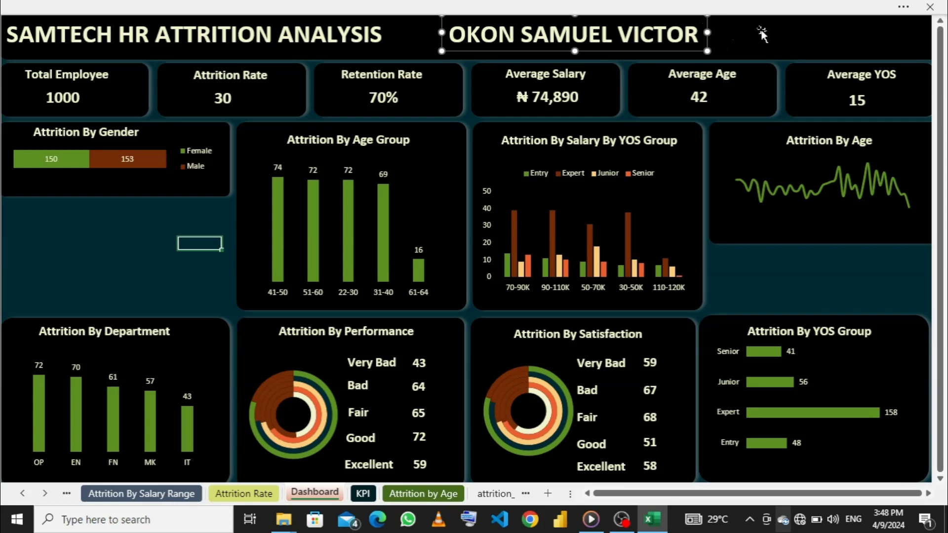
# - Insert the picture mypfpic from the Downloads folder on this device into the dashboard
pyautogui.click(593, 6)
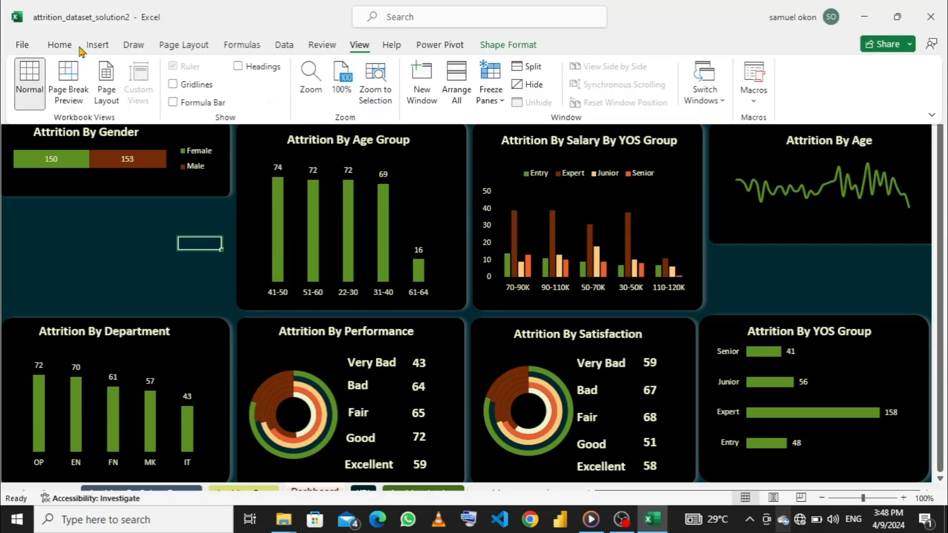
pyautogui.click(96, 45)
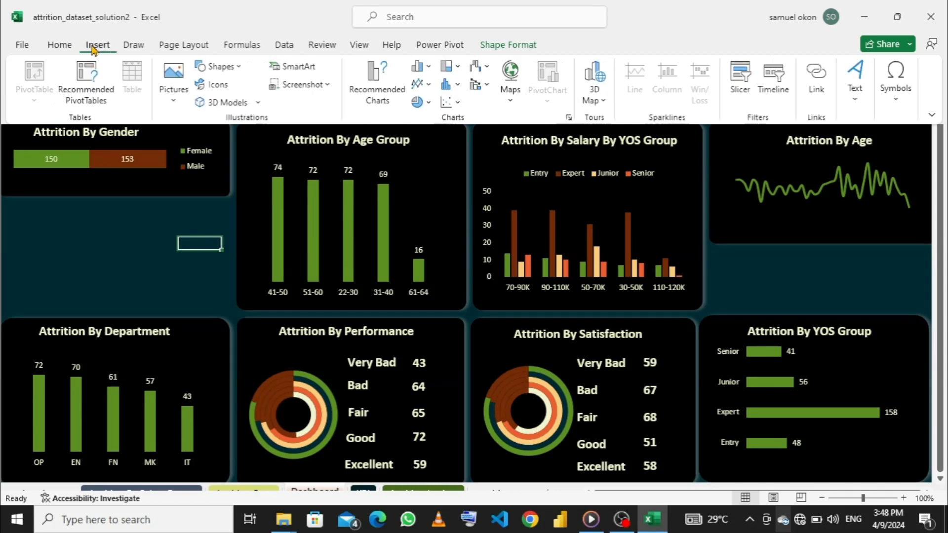
pyautogui.click(174, 94)
pyautogui.click(190, 138)
pyautogui.hotkey('ctrl', 'shift', 'F1')
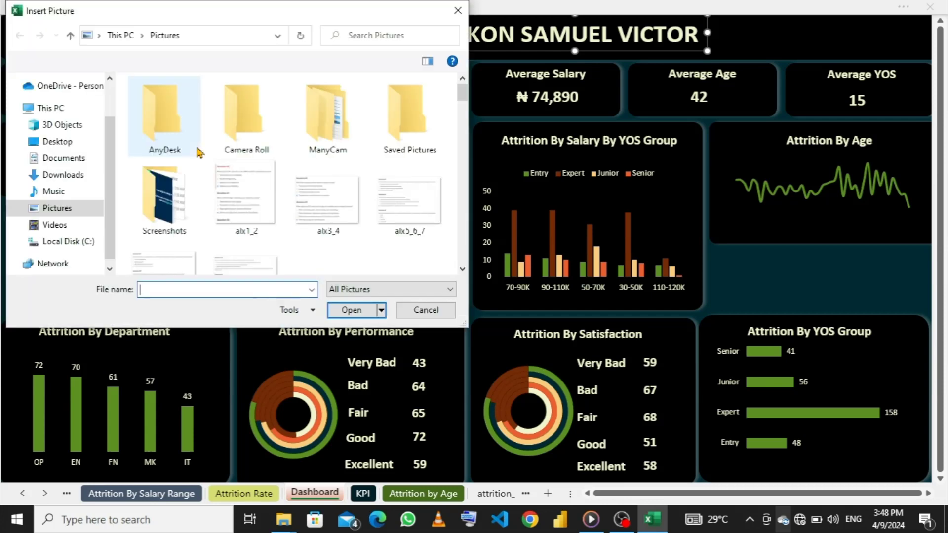
pyautogui.scroll(-5, 156, 201)
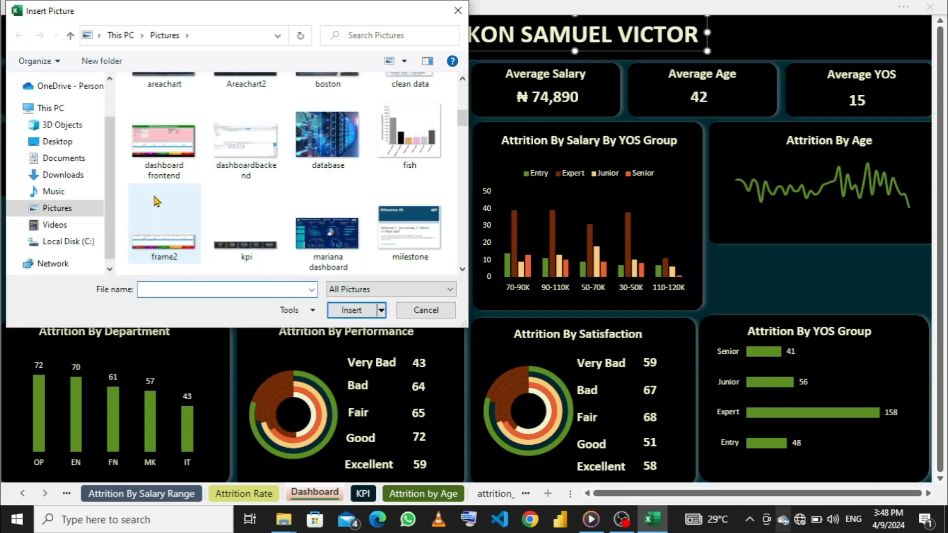
pyautogui.scroll(-3, 156, 201)
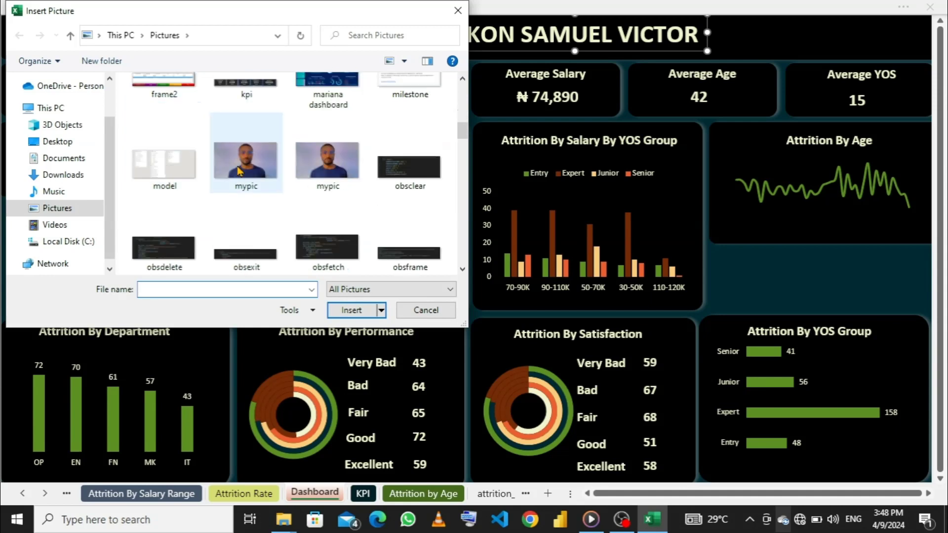
pyautogui.scroll(-4, 237, 170)
pyautogui.scroll(4, 237, 171)
pyautogui.click(60, 177)
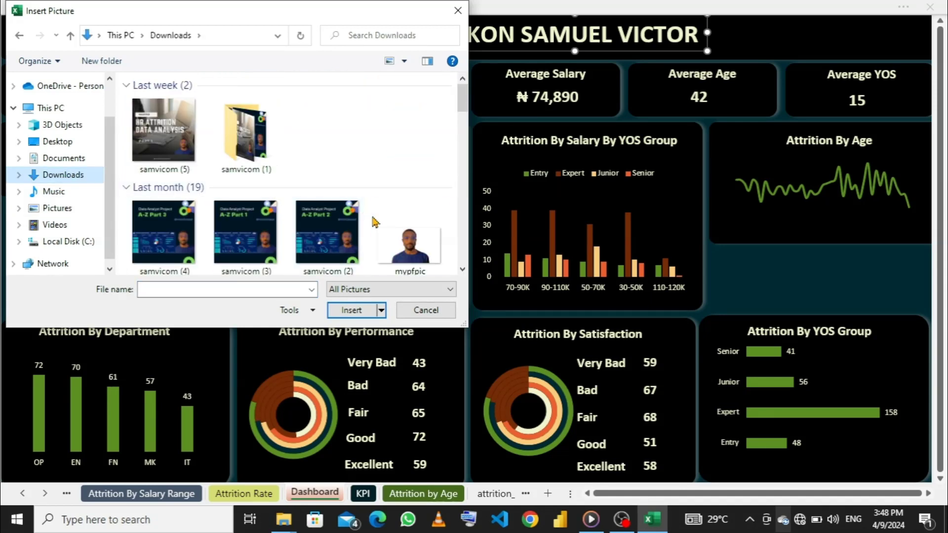
pyautogui.click(395, 244)
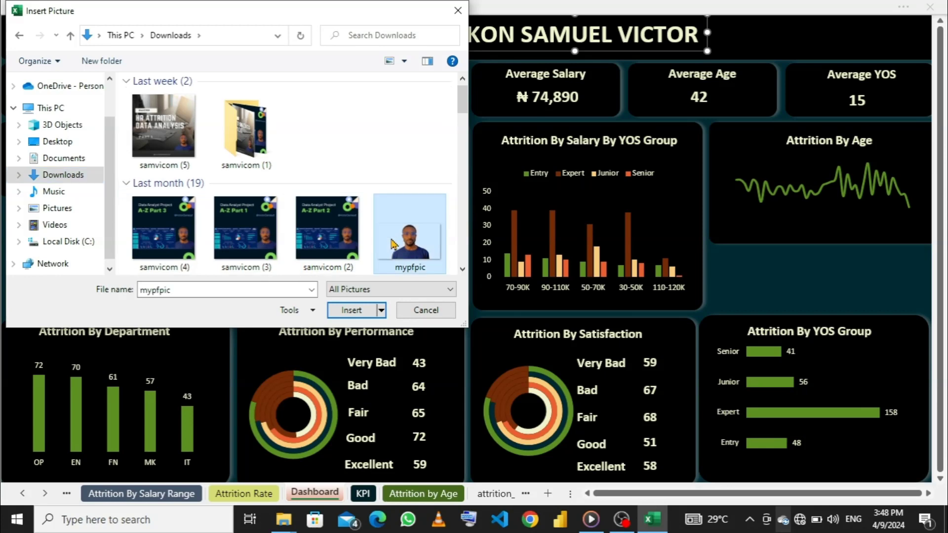
pyautogui.click(352, 311)
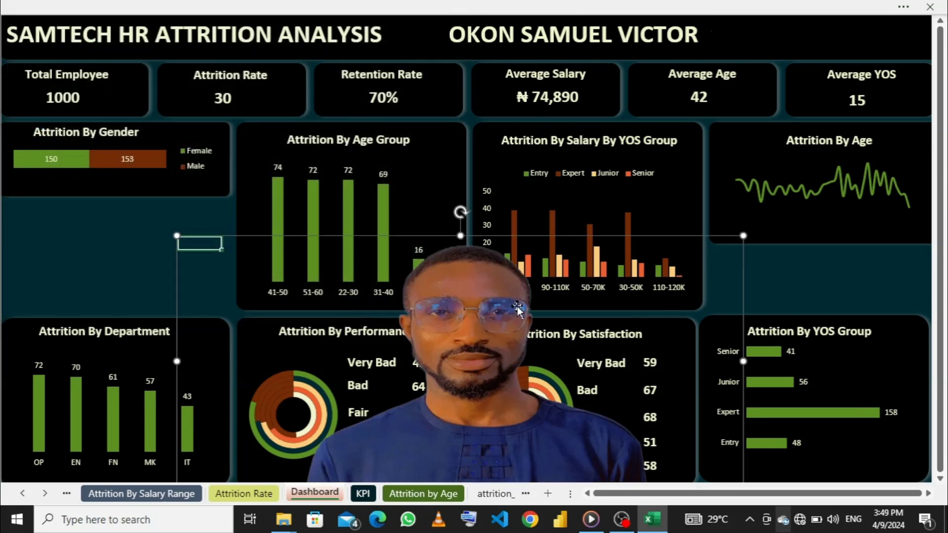
# - Shrink the inserted picture to fit within the header banner's height and place it after the author's name
pyautogui.moveTo(496, 285); pyautogui.dragTo(548, 162)
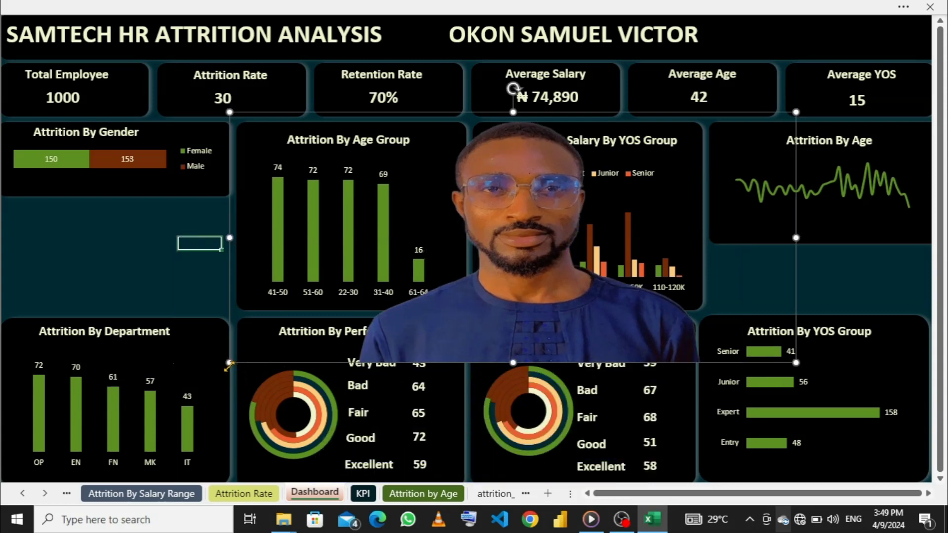
pyautogui.moveTo(227, 365); pyautogui.dragTo(786, 37)
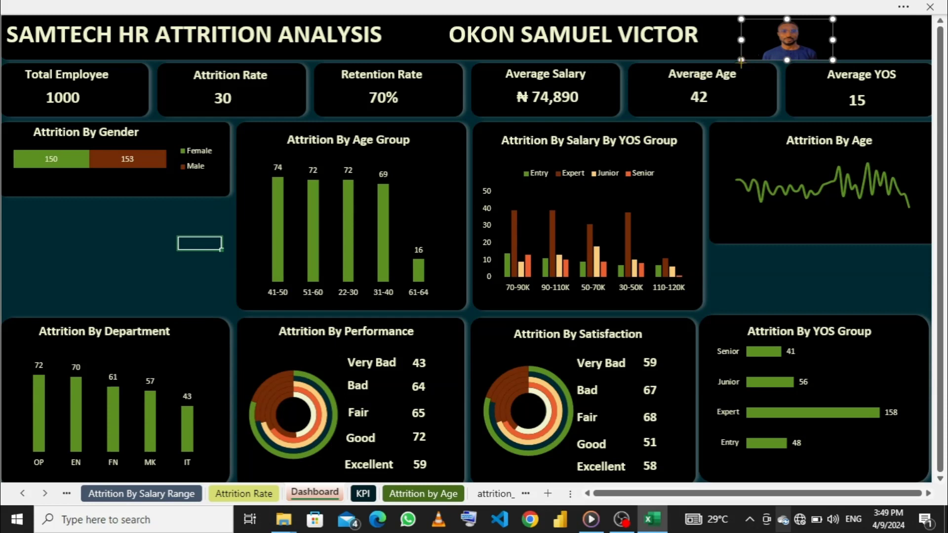
pyautogui.moveTo(741, 61); pyautogui.dragTo(748, 57)
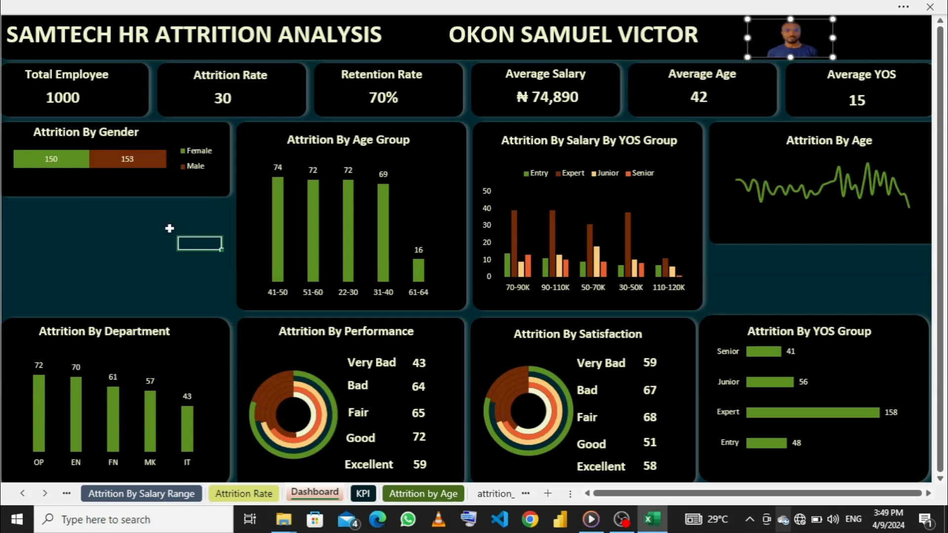
pyautogui.click(154, 242)
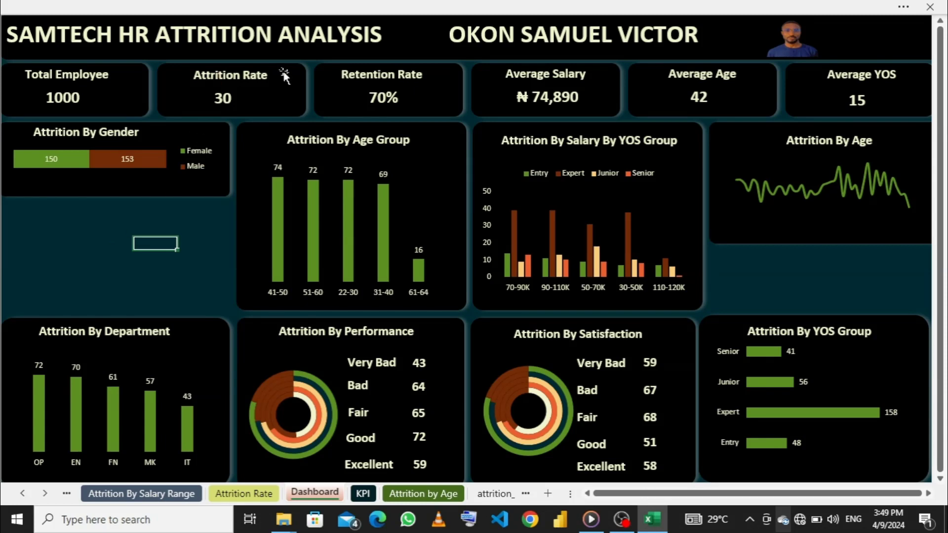
# - Start inserting slicers based on the tables in the workbook data model
pyautogui.click(502, 6)
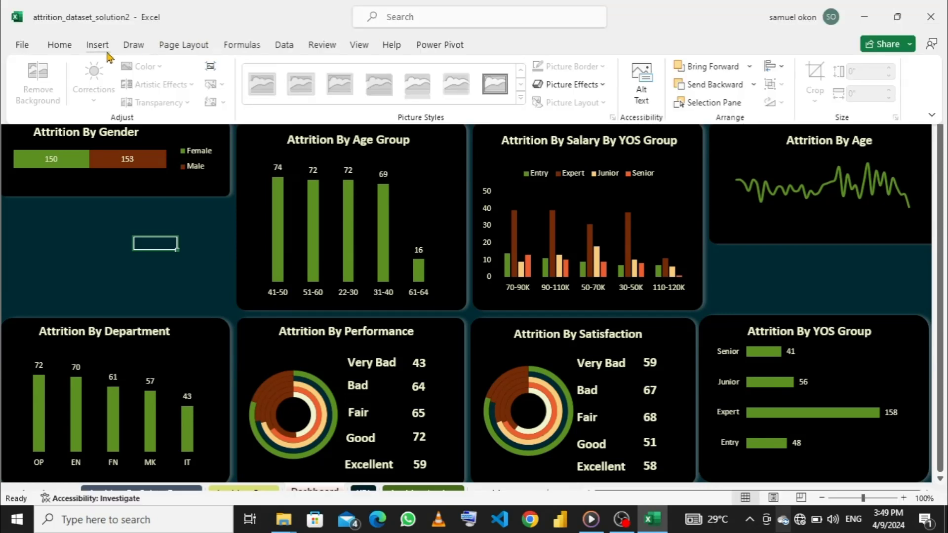
pyautogui.click(104, 49)
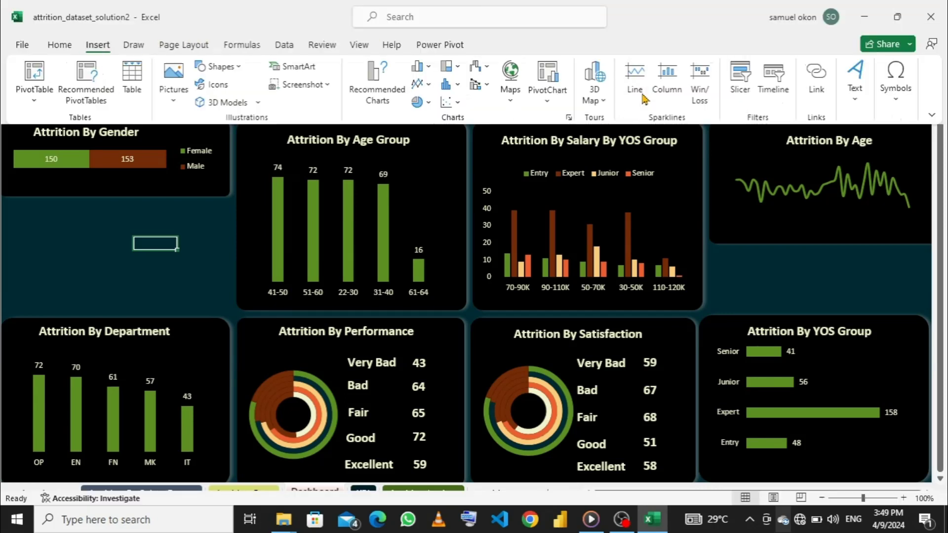
pyautogui.click(744, 77)
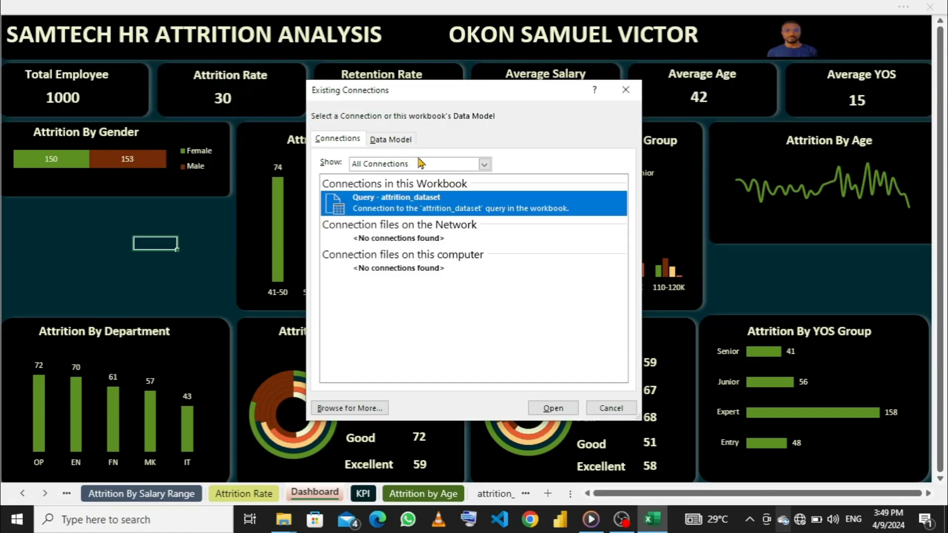
pyautogui.click(379, 140)
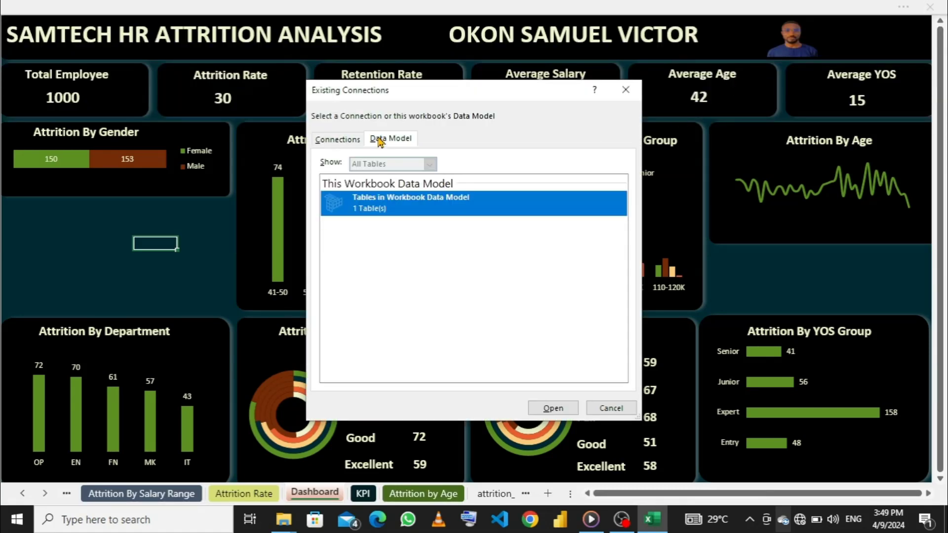
pyautogui.click(539, 410)
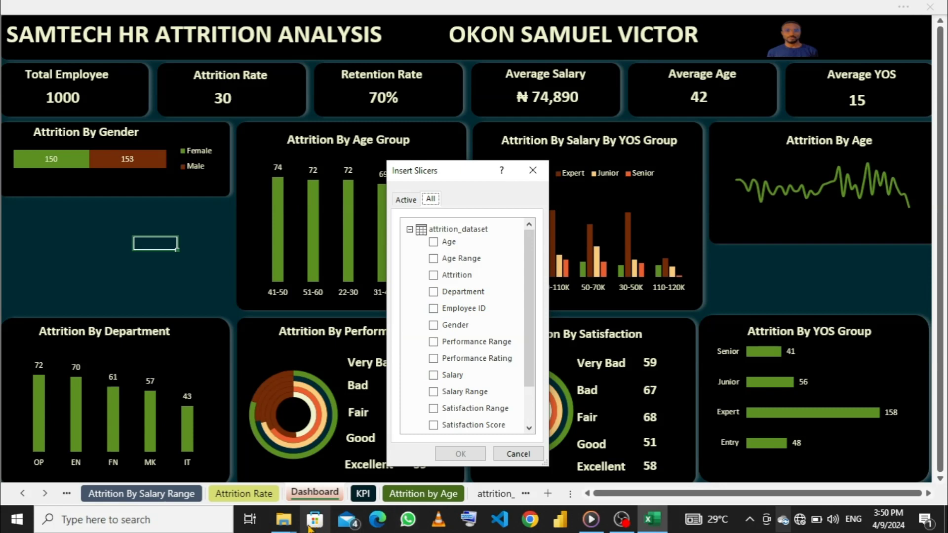
pyautogui.moveTo(284, 529)
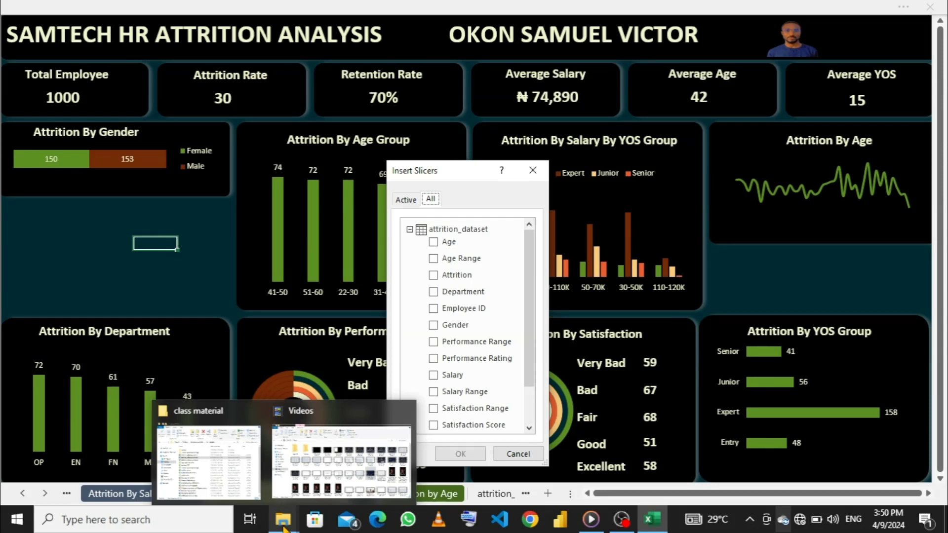
# - Insert slicers for the Gender, Department and YOS Range fields of attrition_dataset
pyautogui.click(435, 326)
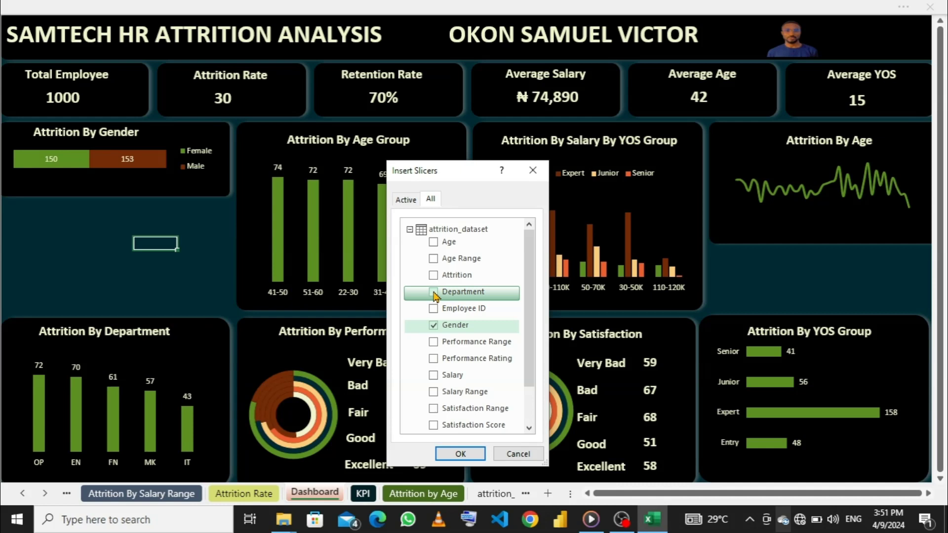
pyautogui.click(434, 293)
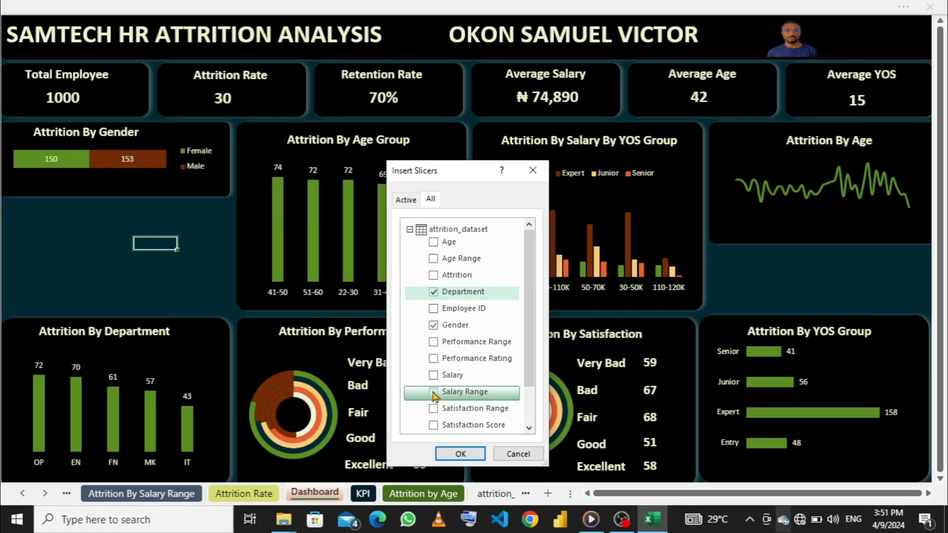
pyautogui.scroll(-3, 461, 329)
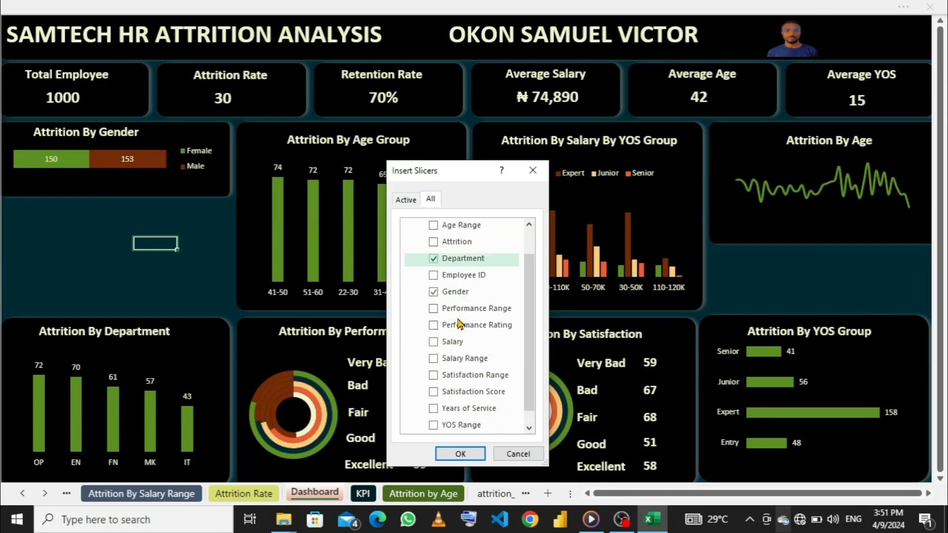
pyautogui.click(434, 410)
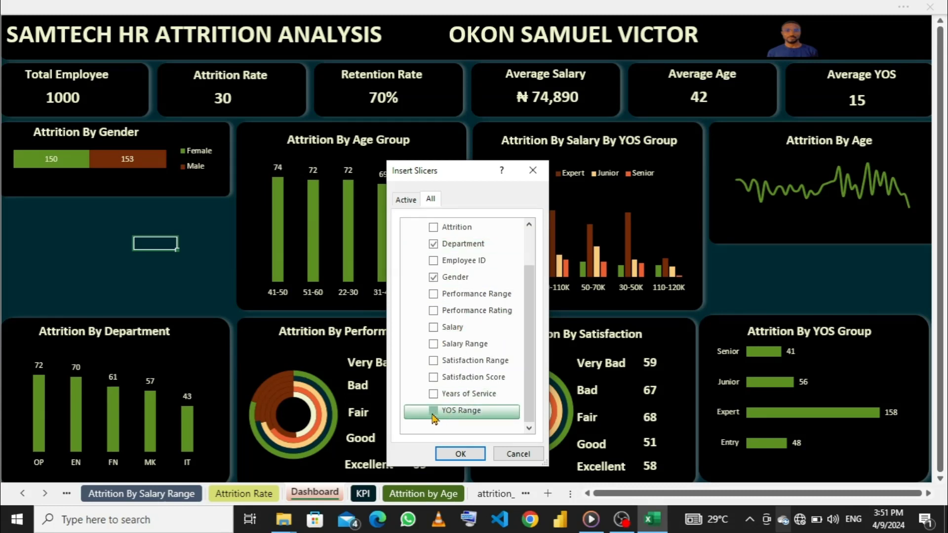
pyautogui.click(461, 454)
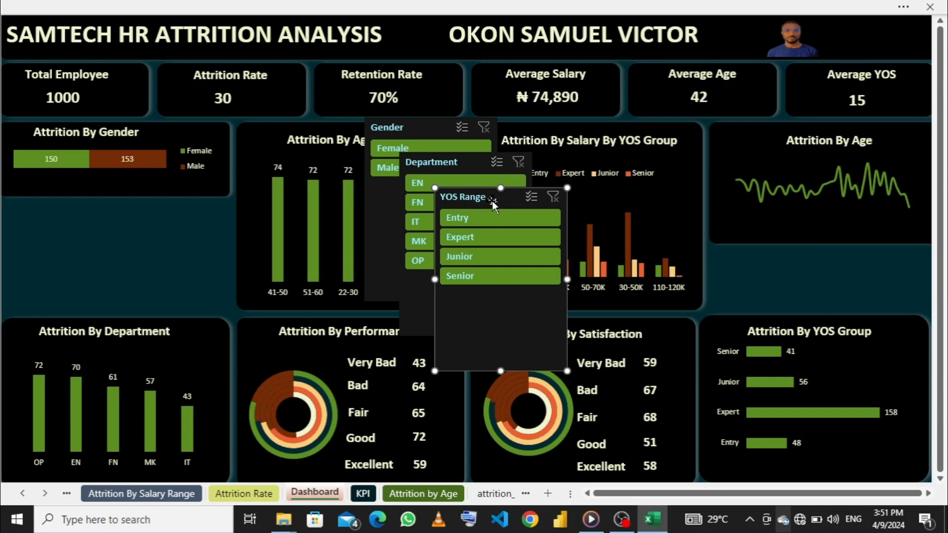
# - Move the Department slicer under the Attrition By Age chart, and place the YOS Range slicer under the Attrition By Gender chart, shortened to fit the gap
pyautogui.moveTo(493, 201); pyautogui.dragTo(101, 221)
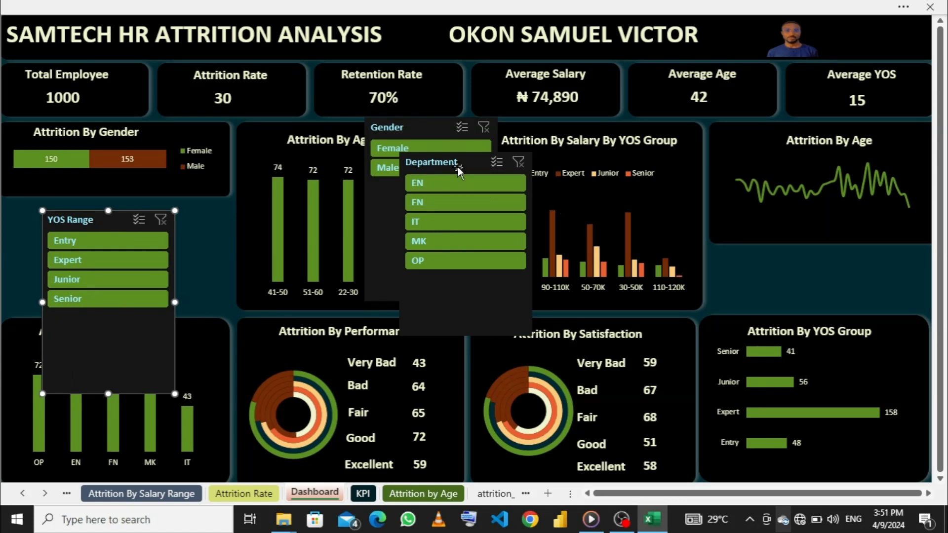
pyautogui.moveTo(457, 170); pyautogui.dragTo(815, 221)
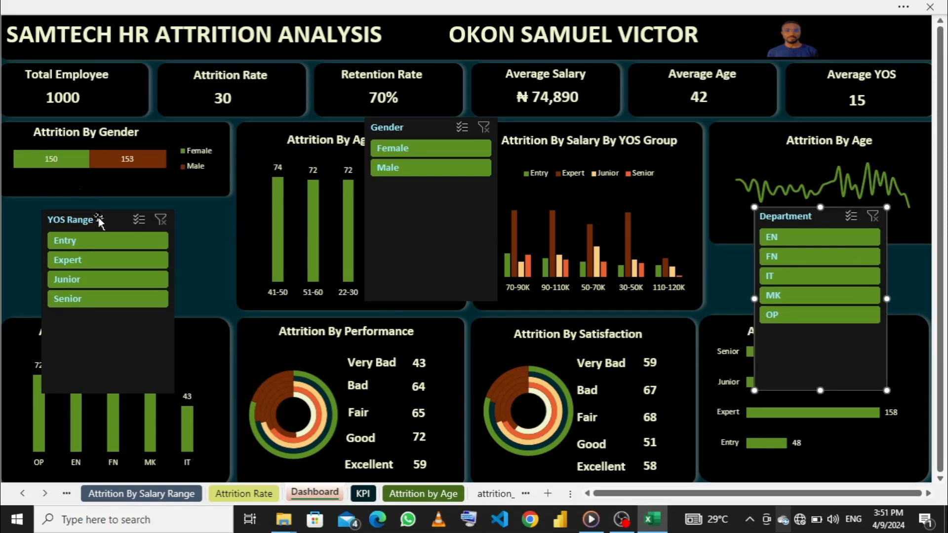
pyautogui.moveTo(98, 221); pyautogui.dragTo(56, 205)
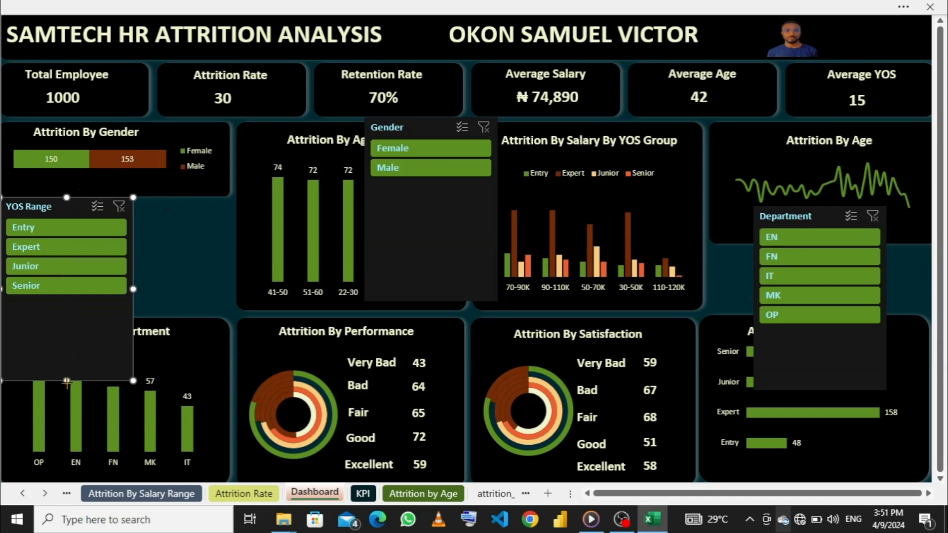
pyautogui.moveTo(67, 381); pyautogui.dragTo(65, 310)
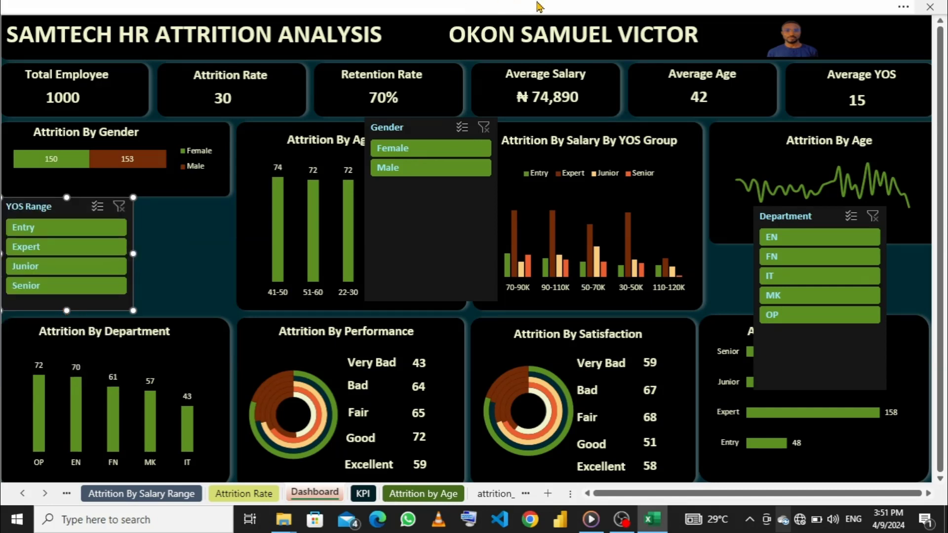
# - Lay out the YOS Range slicer in 4 columns and resize it to the chart card's width and a single row of buttons
pyautogui.click(716, 7)
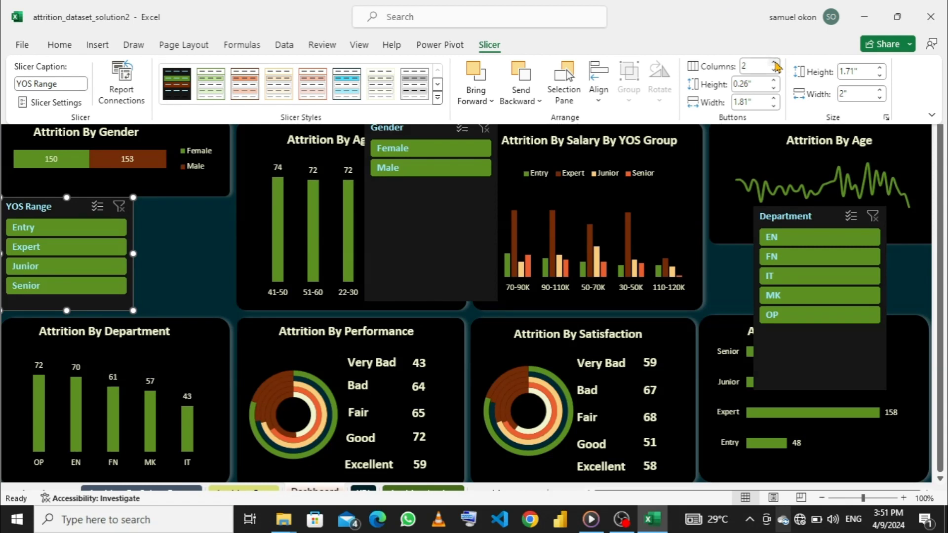
pyautogui.click(776, 63)
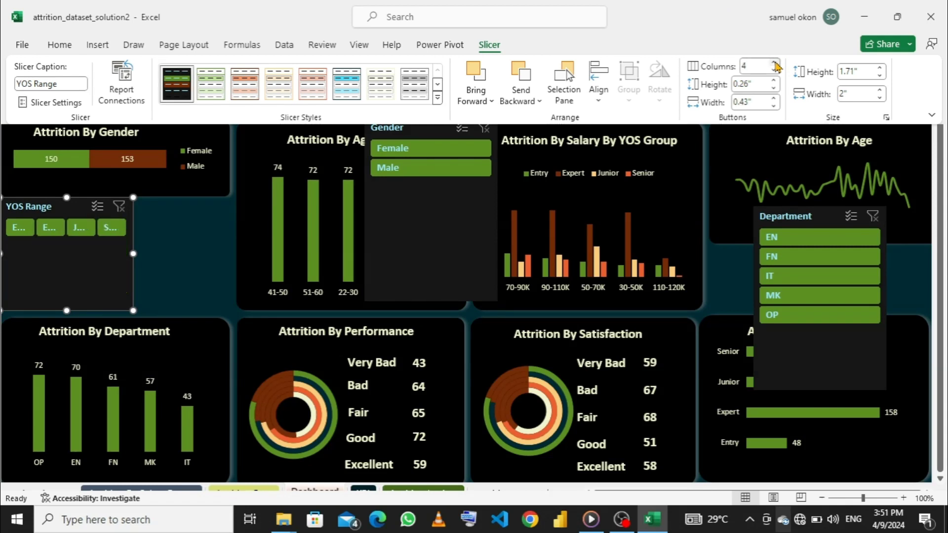
pyautogui.click(776, 63)
pyautogui.click(774, 70)
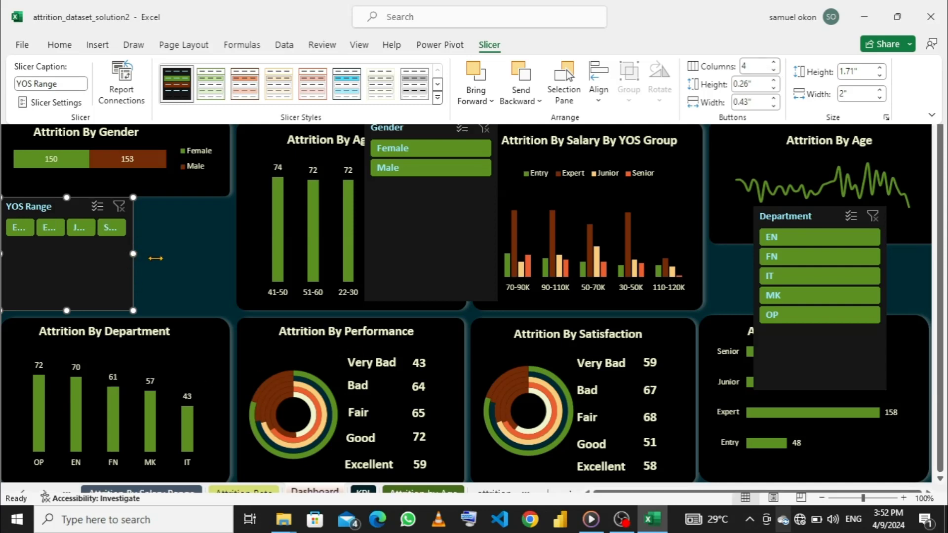
pyautogui.hotkey('ctrl', 'shift', 'F1')
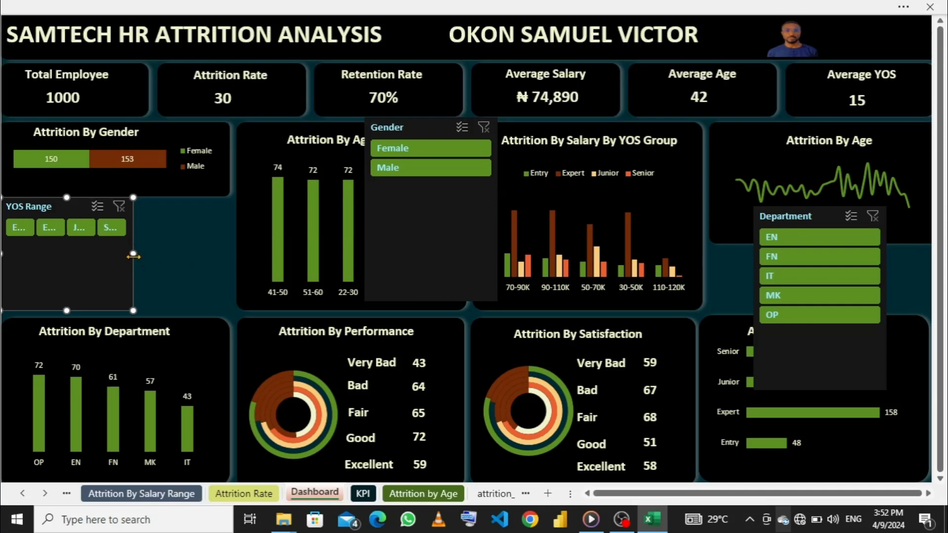
pyautogui.moveTo(134, 253); pyautogui.dragTo(229, 253)
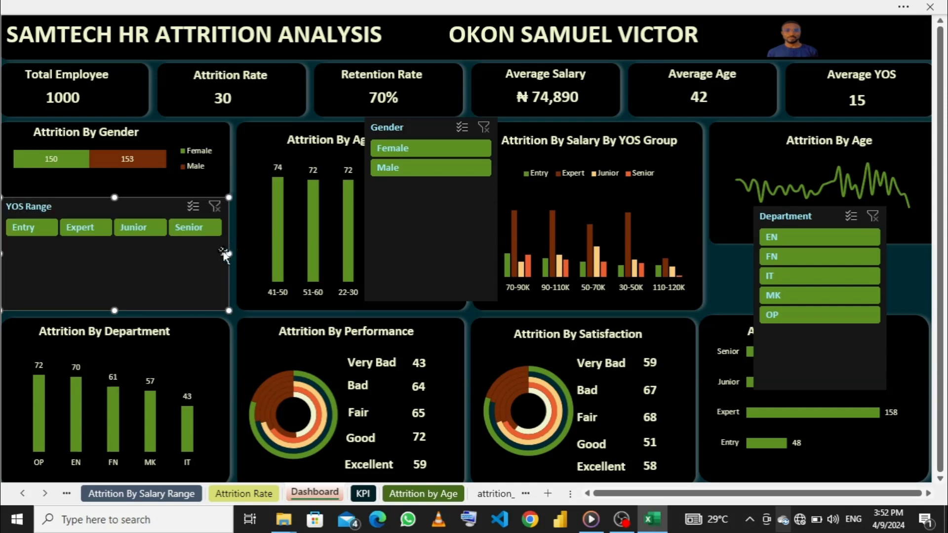
pyautogui.moveTo(114, 311); pyautogui.dragTo(117, 246)
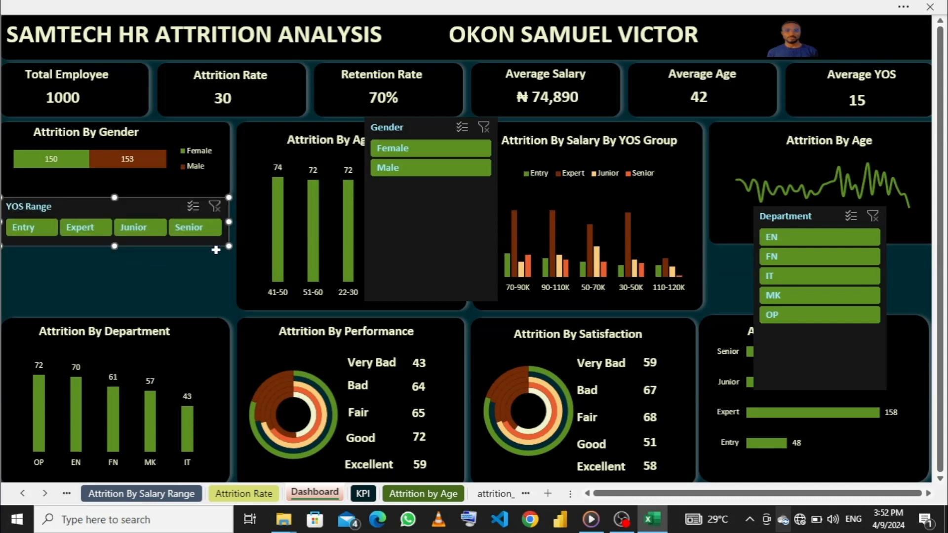
# - Place the Gender slicer below the YOS Range slicer, set it to 2 columns, and resize it to fill the space above Attrition By Department
pyautogui.moveTo(416, 129); pyautogui.dragTo(57, 255)
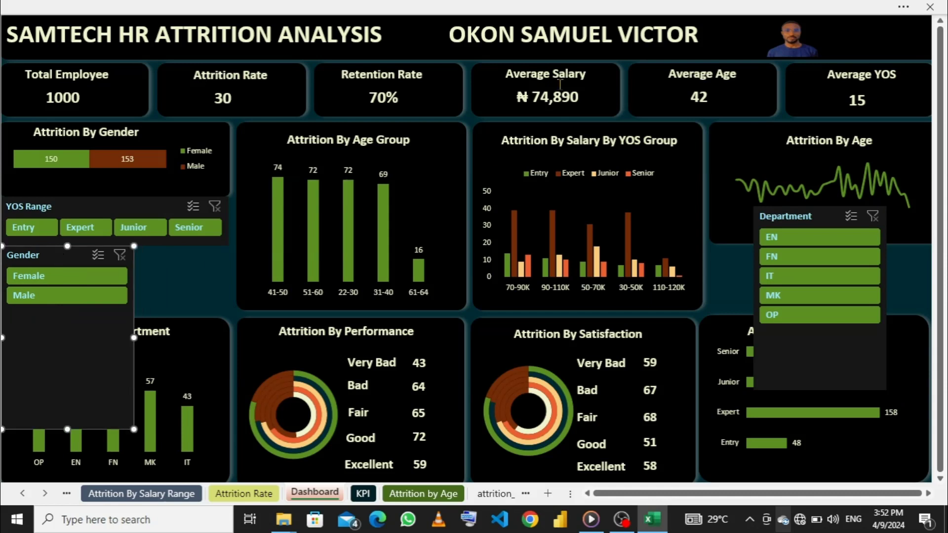
pyautogui.click(699, 6)
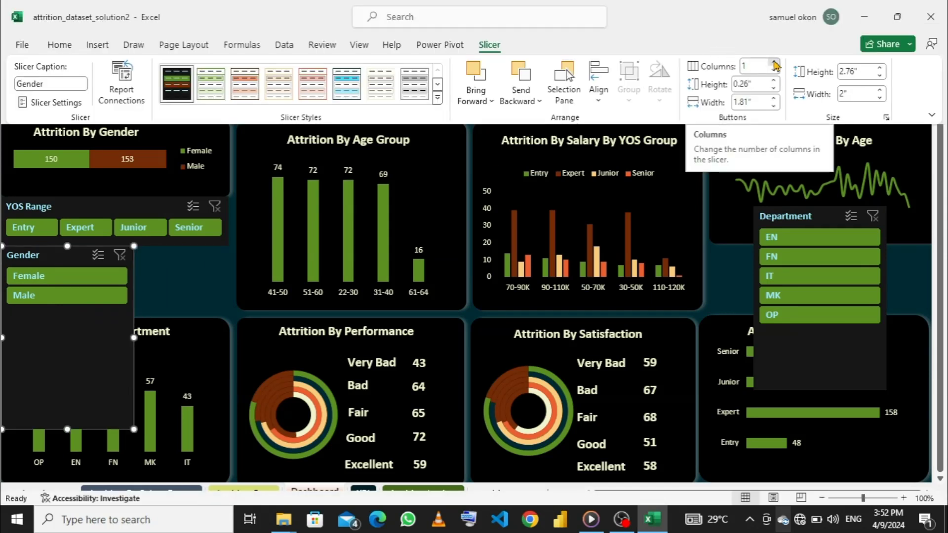
pyautogui.click(774, 63)
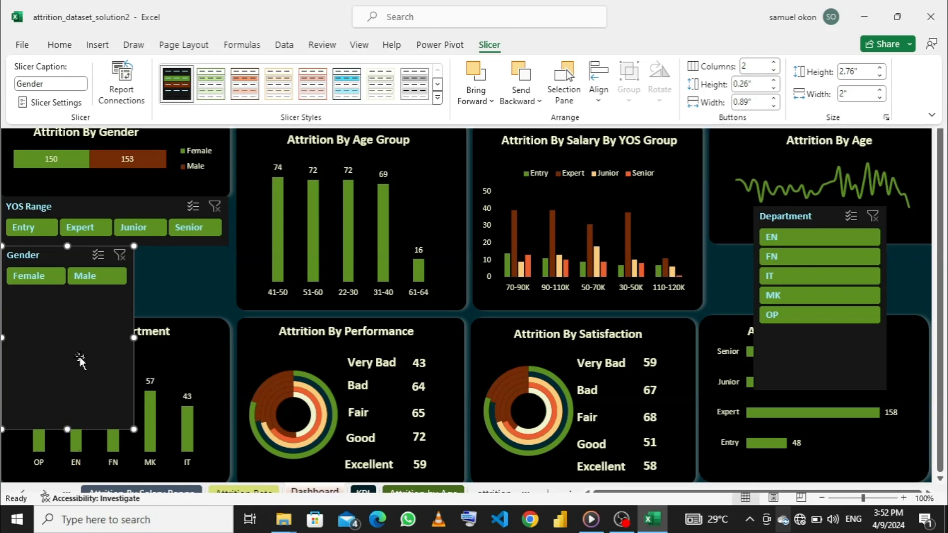
pyautogui.click(67, 427)
pyautogui.moveTo(67, 428); pyautogui.dragTo(75, 314)
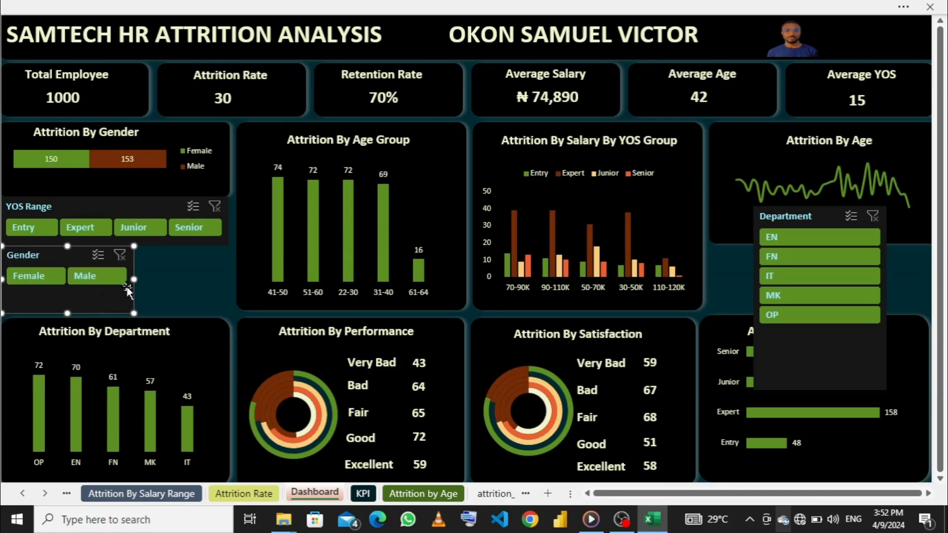
pyautogui.moveTo(134, 279); pyautogui.dragTo(226, 279)
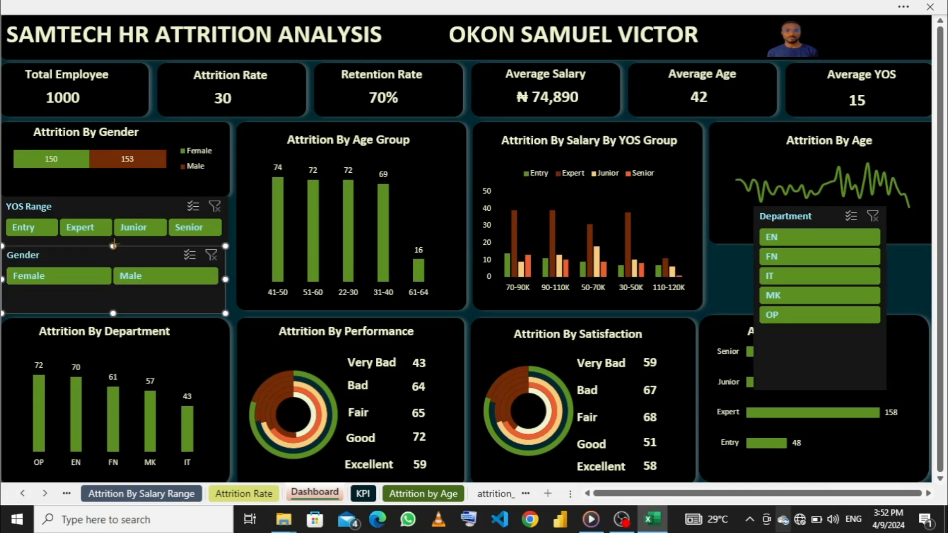
# - Adjust the shared edge of the YOS Range and Gender slicers so they meet, and widen the Gender slicer to match YOS Range
pyautogui.moveTo(112, 249); pyautogui.dragTo(112, 253)
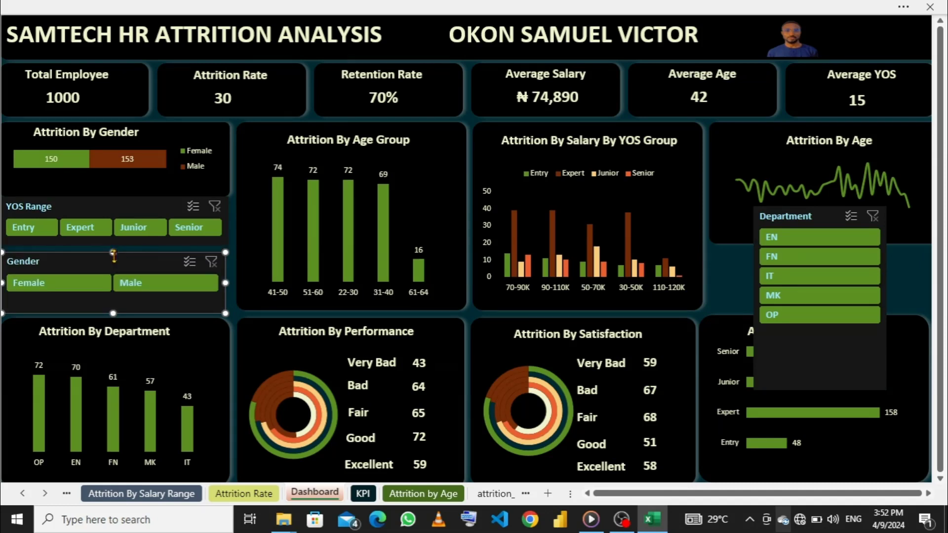
pyautogui.click(118, 204)
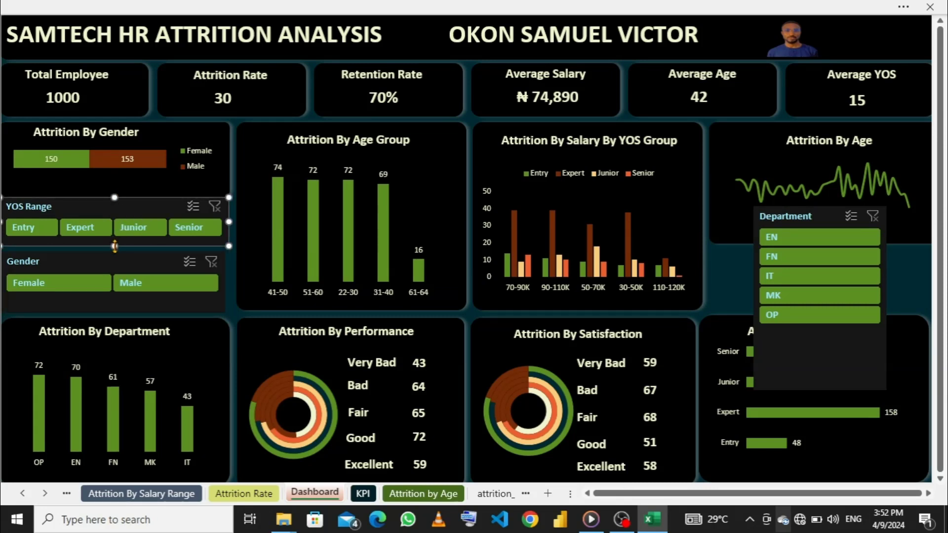
pyautogui.moveTo(115, 246); pyautogui.dragTo(114, 254)
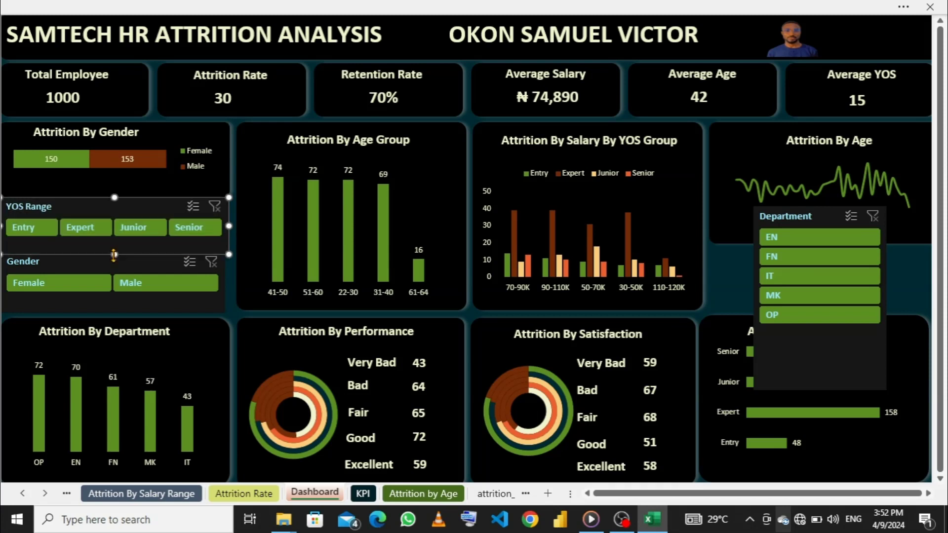
pyautogui.click(780, 217)
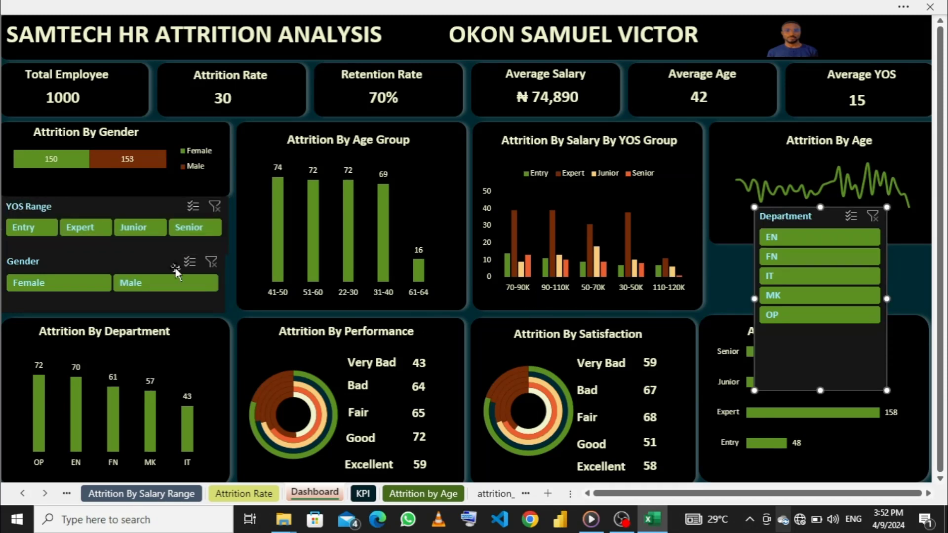
pyautogui.click(202, 306)
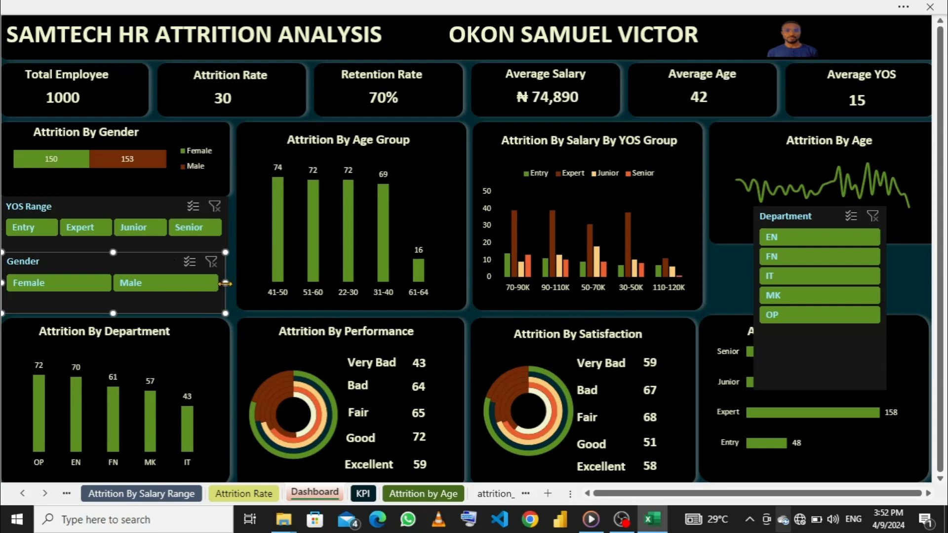
pyautogui.moveTo(227, 283); pyautogui.dragTo(227, 282)
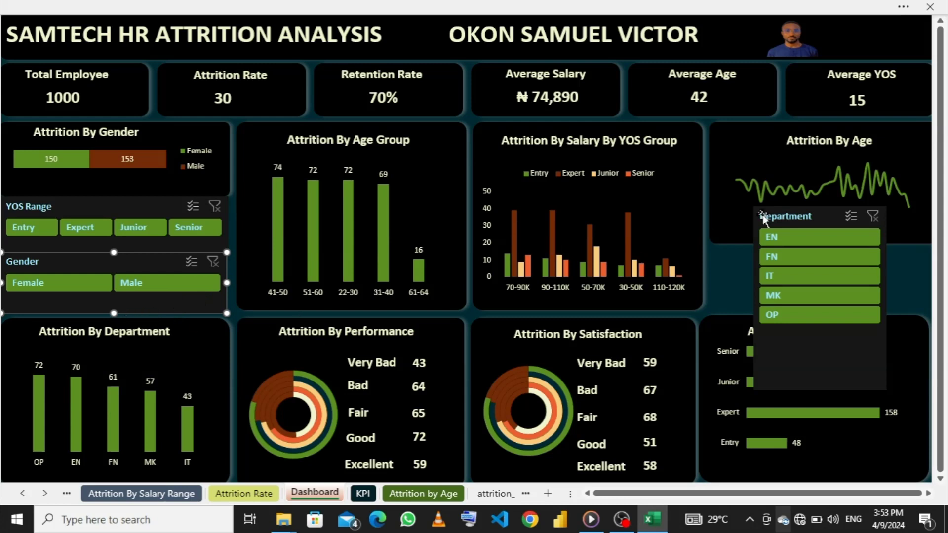
pyautogui.click(800, 219)
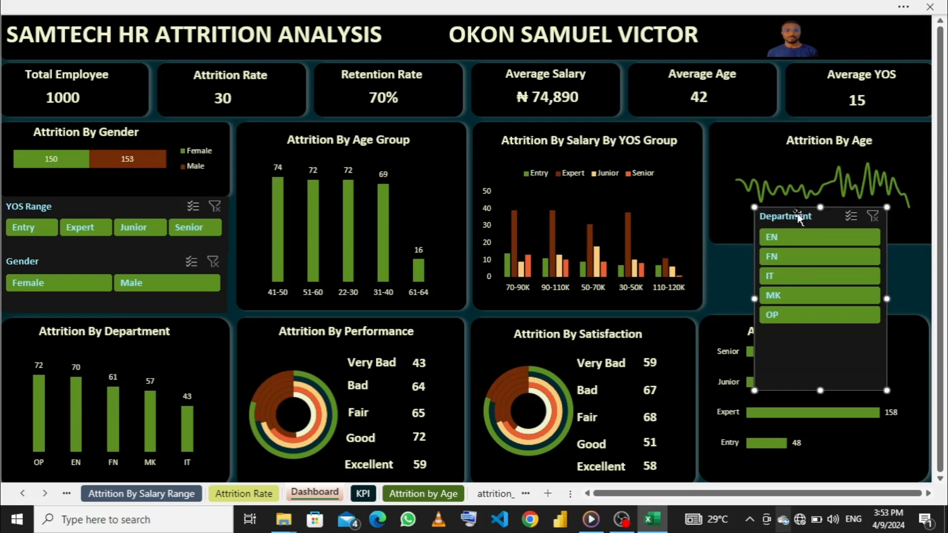
pyautogui.click(224, 267)
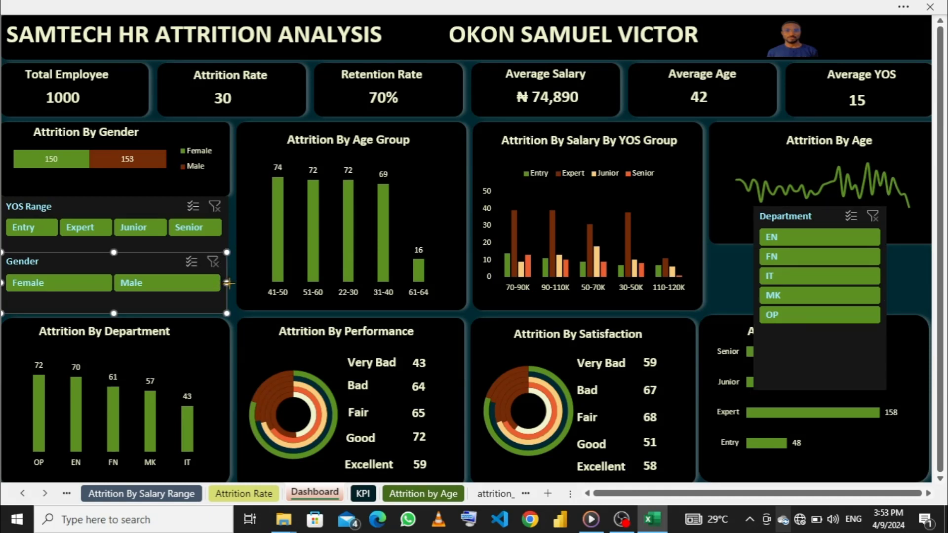
pyautogui.moveTo(227, 283); pyautogui.dragTo(229, 283)
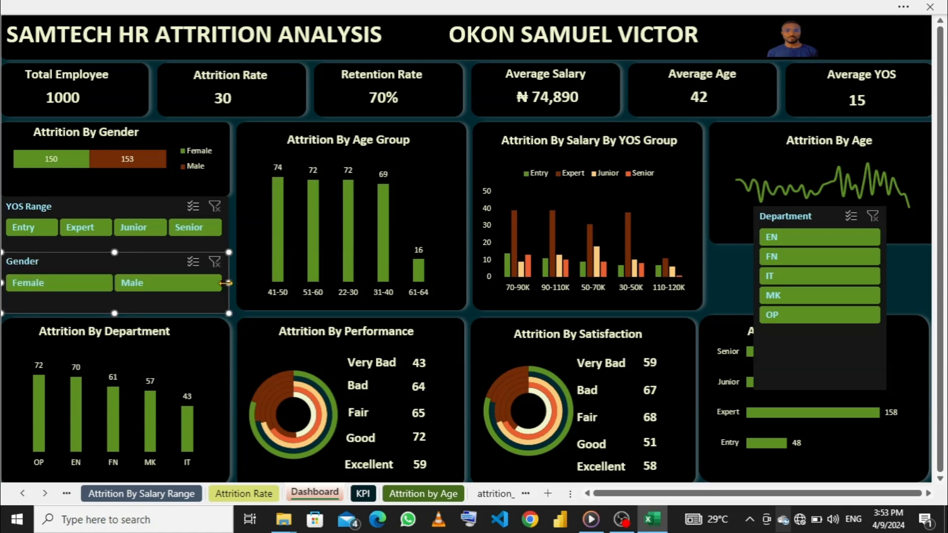
pyautogui.click(231, 242)
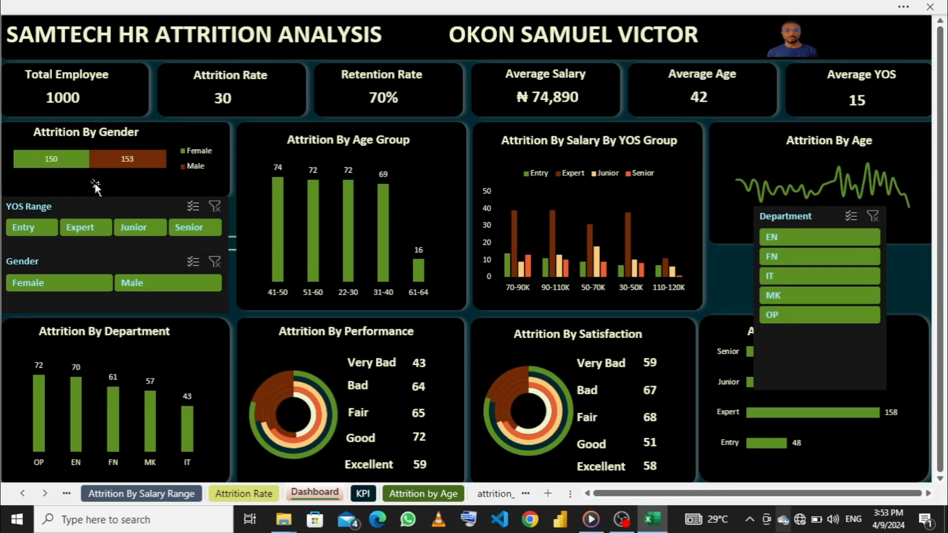
# - Group the YOS Range and Gender slicers and nudge the group slightly down below the Attrition By Gender chart
pyautogui.click(108, 207)
pyautogui.keyDown('ctrl'); pyautogui.click(200, 310); pyautogui.keyUp('ctrl')
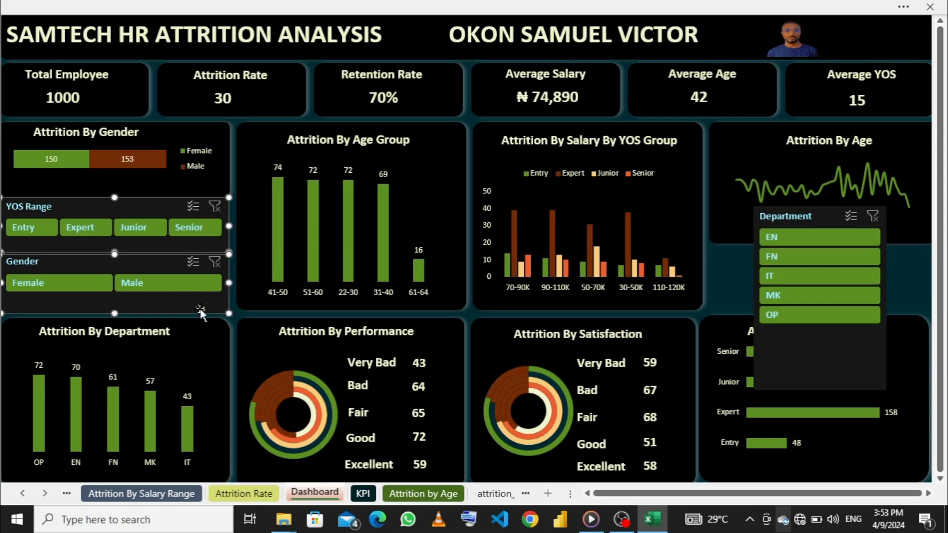
pyautogui.rightClick(229, 253)
pyautogui.moveTo(299, 375)
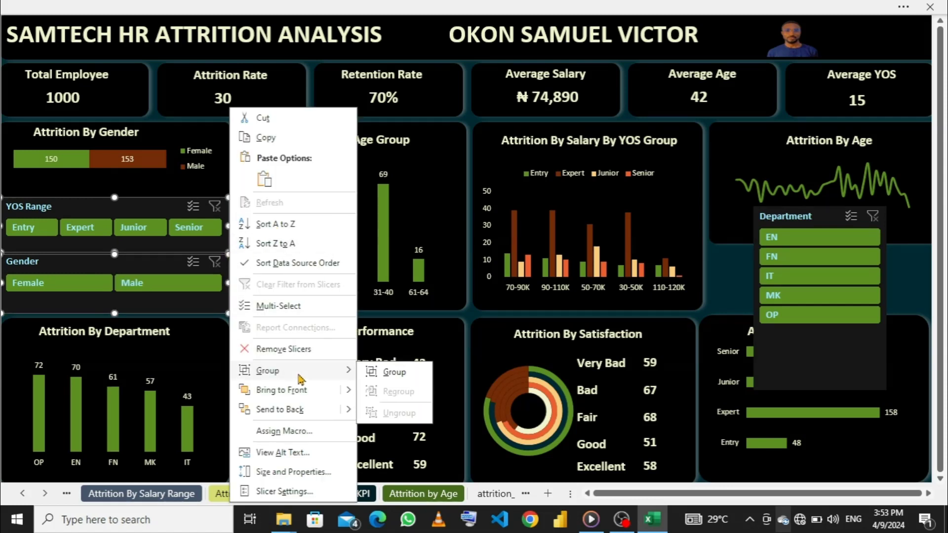
pyautogui.click(392, 373)
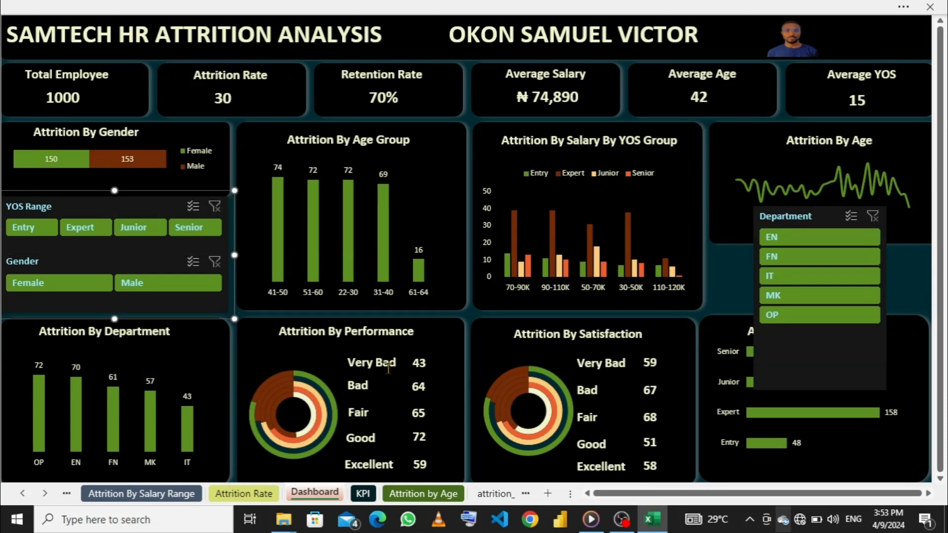
pyautogui.press('Down')
pyautogui.press('Down')
pyautogui.press('Down')
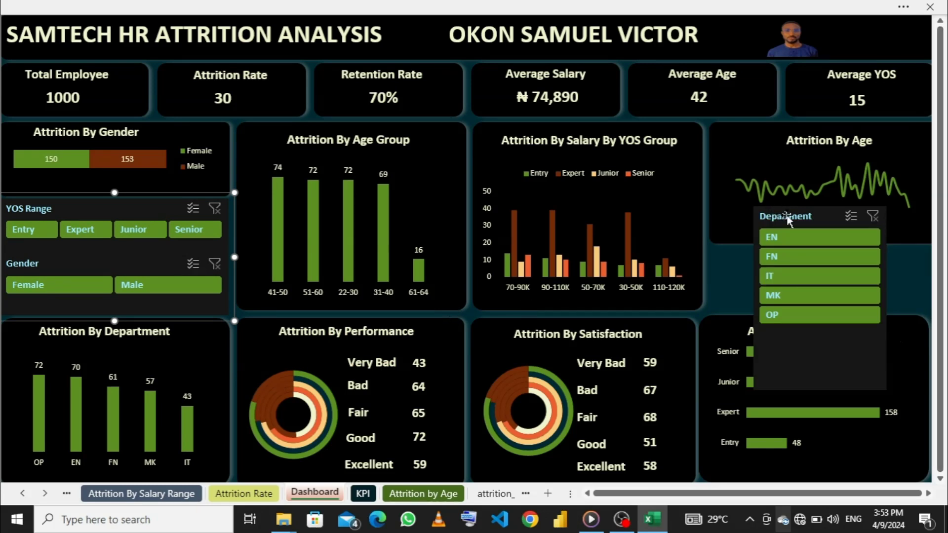
# - Lay out the Department slicer's buttons in 5 columns
pyautogui.click(802, 218)
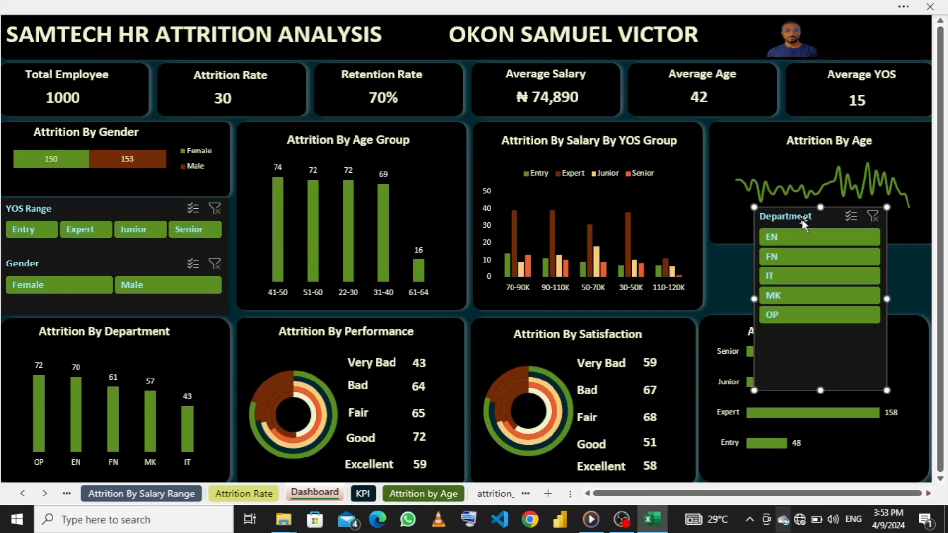
pyautogui.click(810, 7)
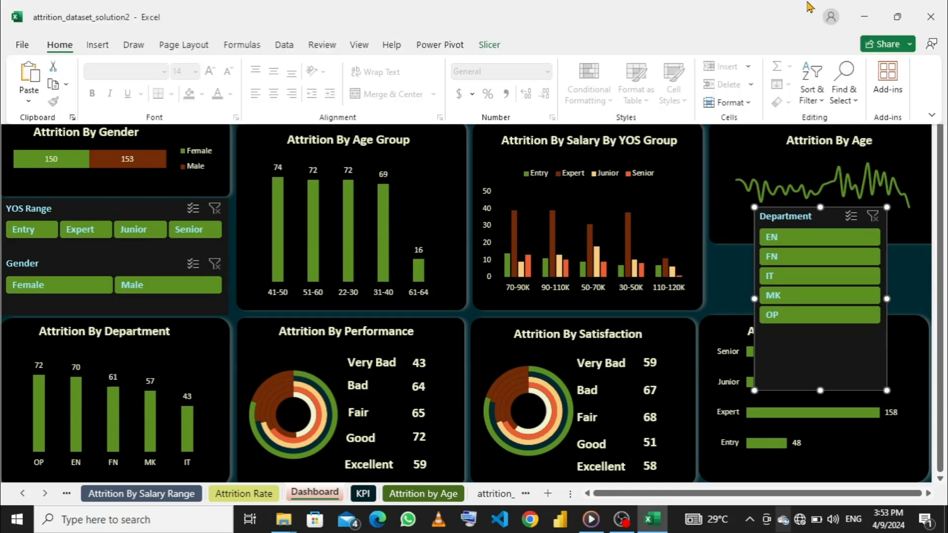
pyautogui.click(490, 47)
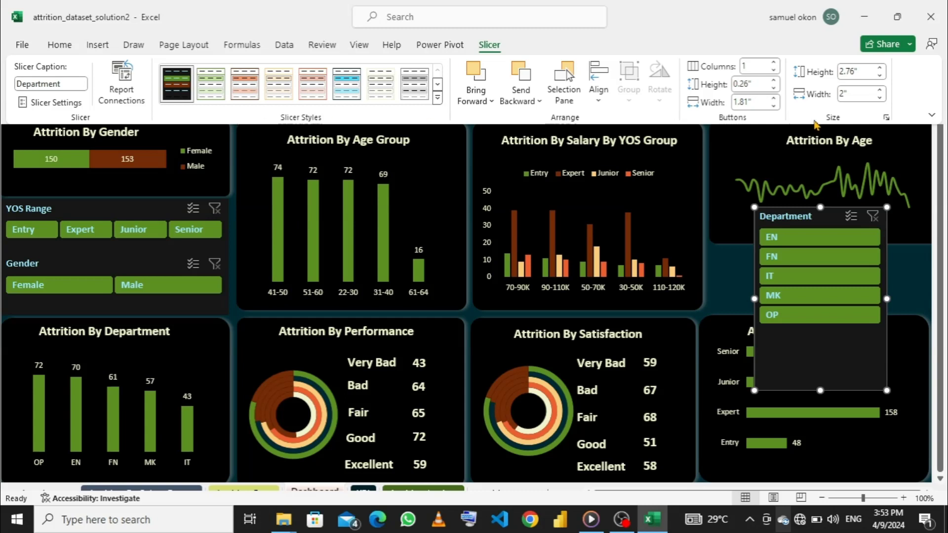
pyautogui.click(775, 64)
pyautogui.click(775, 64)
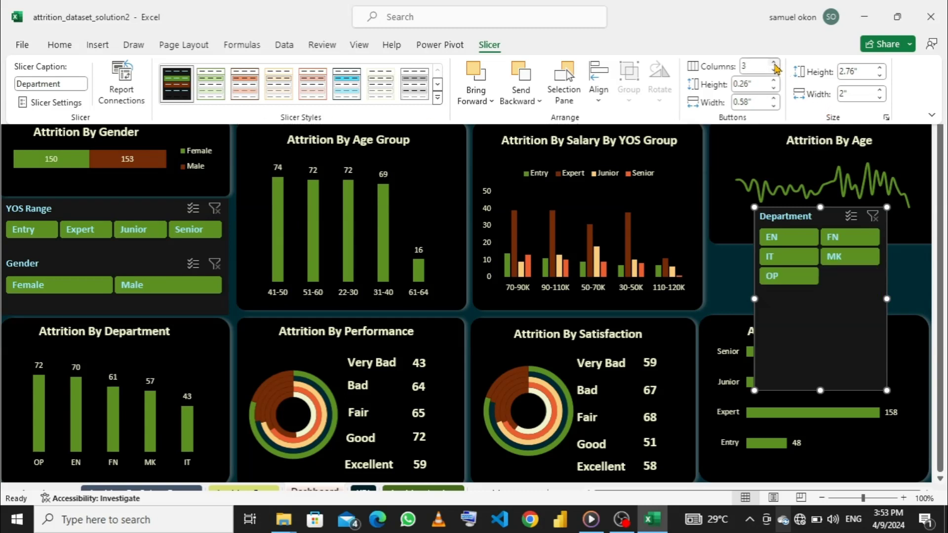
pyautogui.click(775, 64)
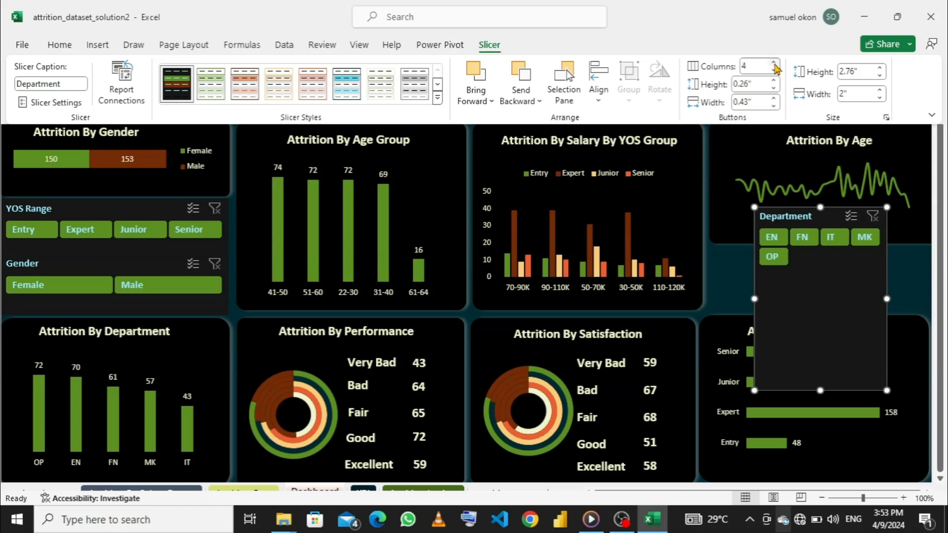
pyautogui.click(775, 64)
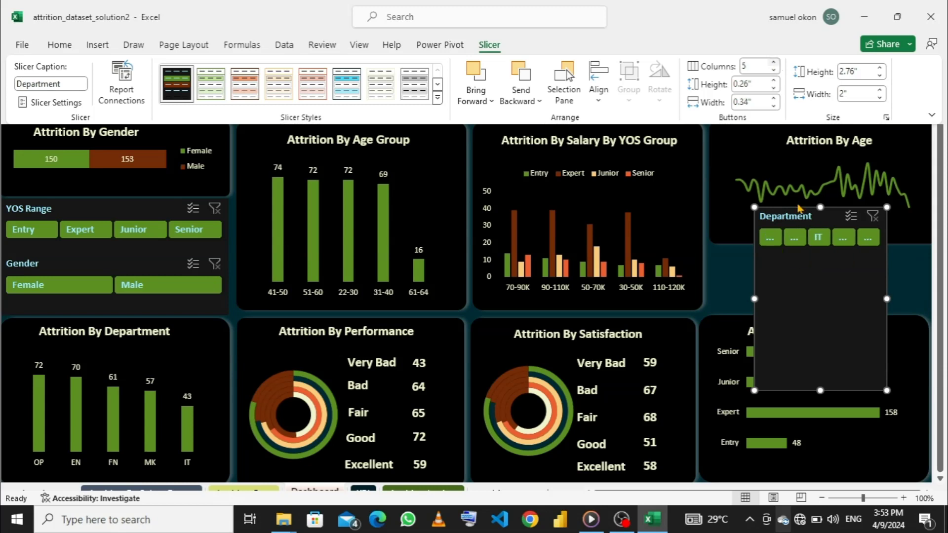
pyautogui.hotkey('ctrl', 'shift', 'F1')
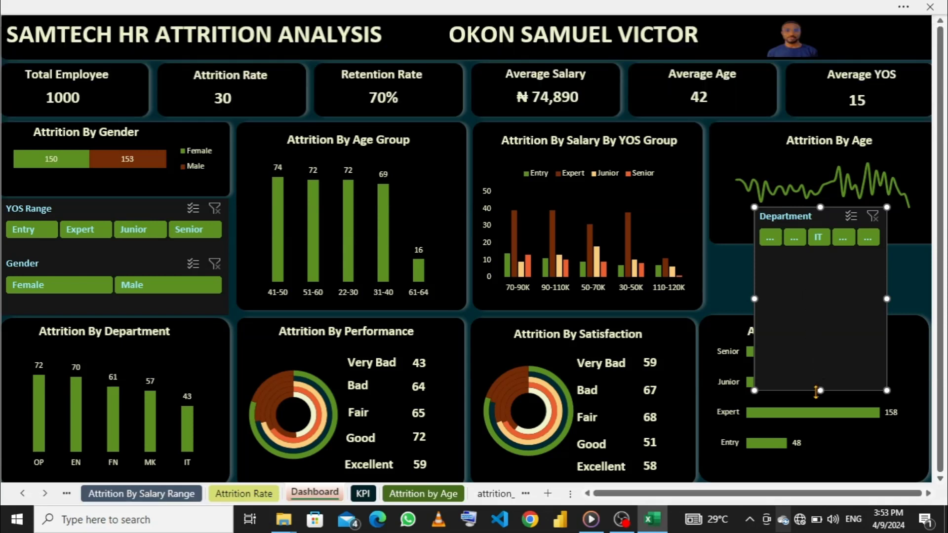
# - Resize the Department slicer to fill the gap between the Attrition By Age and Attrition By YOS Group cards
pyautogui.moveTo(821, 392); pyautogui.dragTo(820, 298)
pyautogui.moveTo(821, 207); pyautogui.dragTo(820, 248)
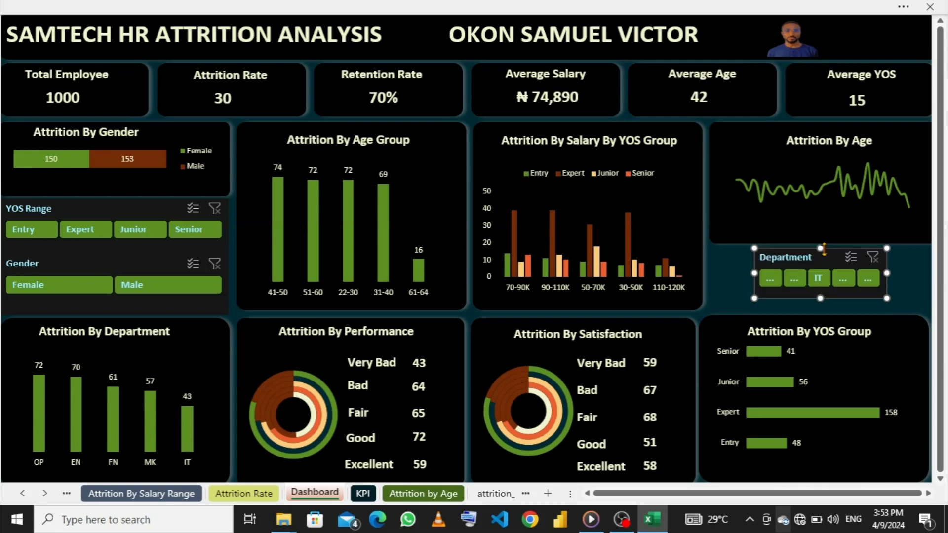
pyautogui.moveTo(755, 273); pyautogui.dragTo(734, 282)
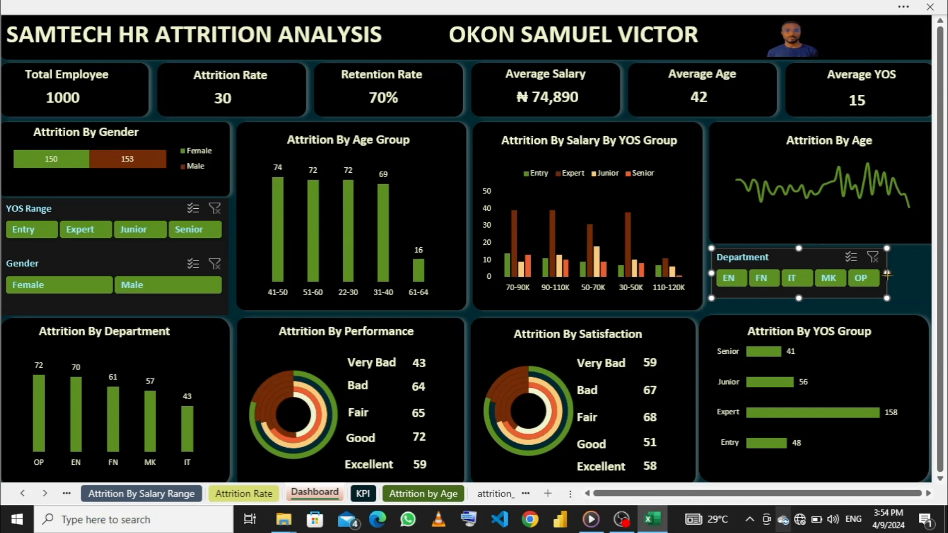
pyautogui.moveTo(888, 275)
pyautogui.mouseDown()
pyautogui.moveTo(931, 275)
pyautogui.moveTo(871, 275)
pyautogui.moveTo(885, 274)
pyautogui.mouseUp()
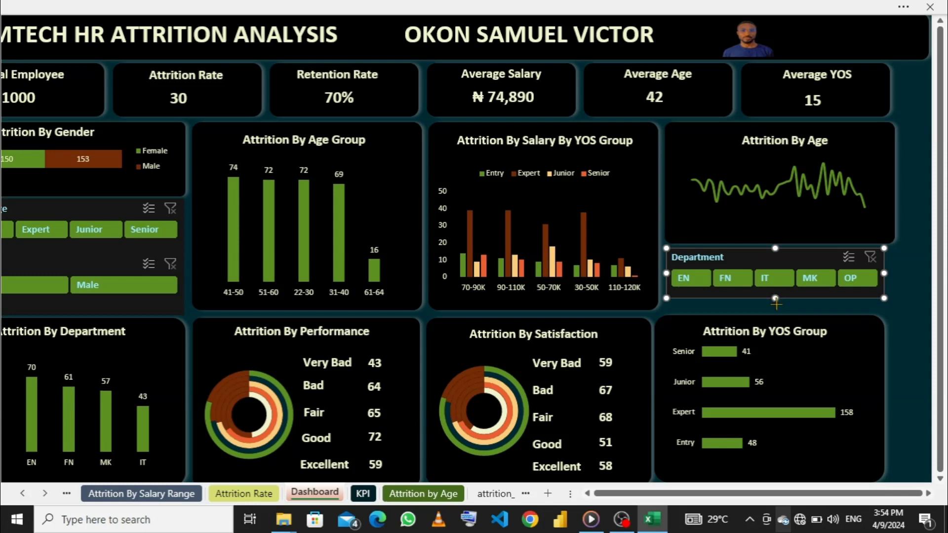
pyautogui.moveTo(776, 303); pyautogui.dragTo(776, 309)
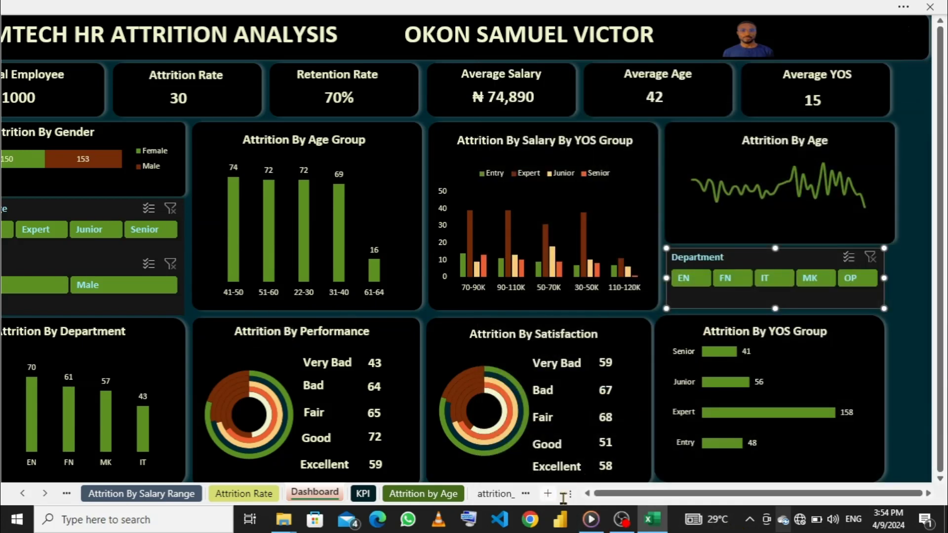
pyautogui.click(588, 494)
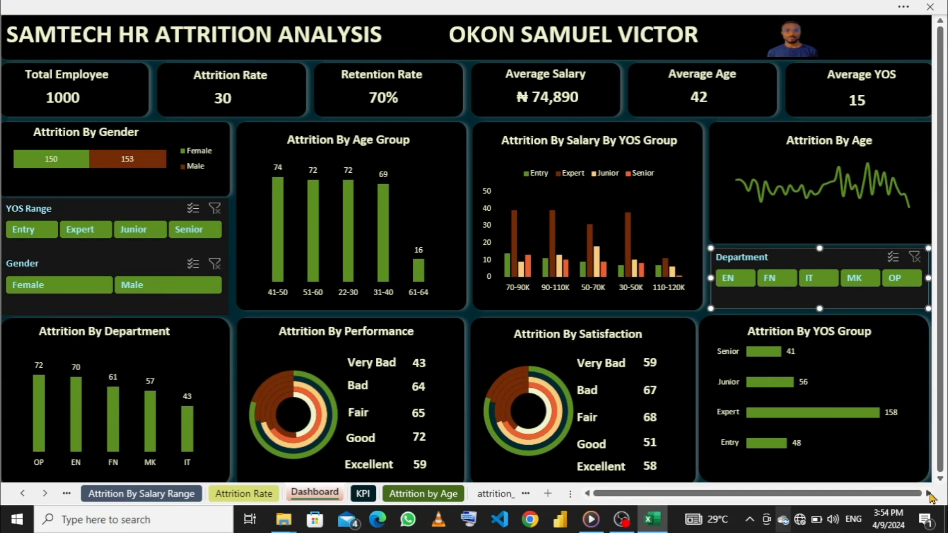
# - Turn on the row and column headings of the Dashboard sheet and return to the full-screen view
pyautogui.click(616, 7)
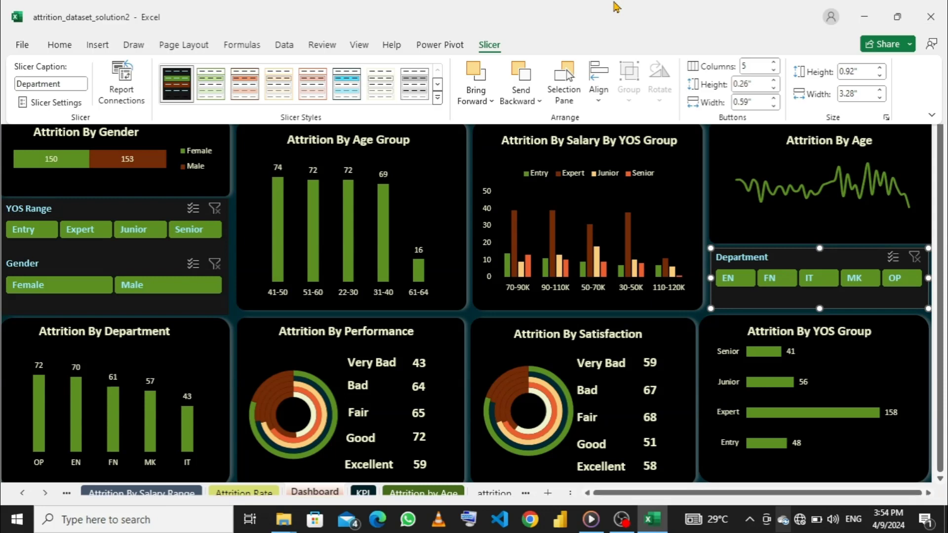
pyautogui.click(58, 49)
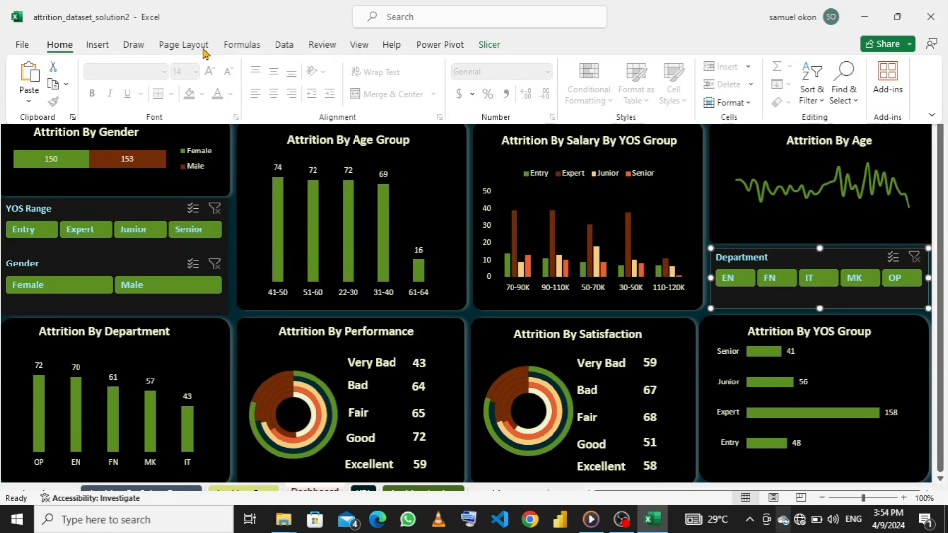
pyautogui.click(359, 46)
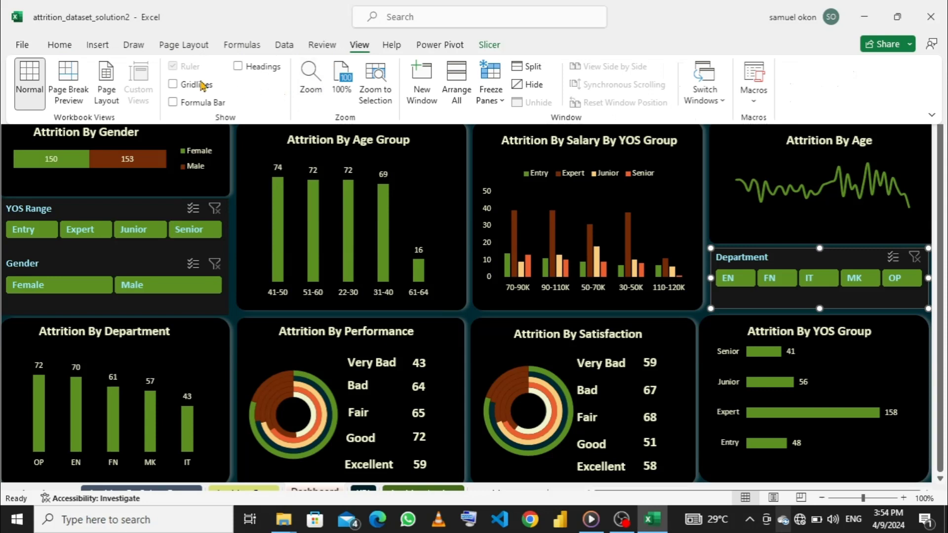
pyautogui.click(238, 66)
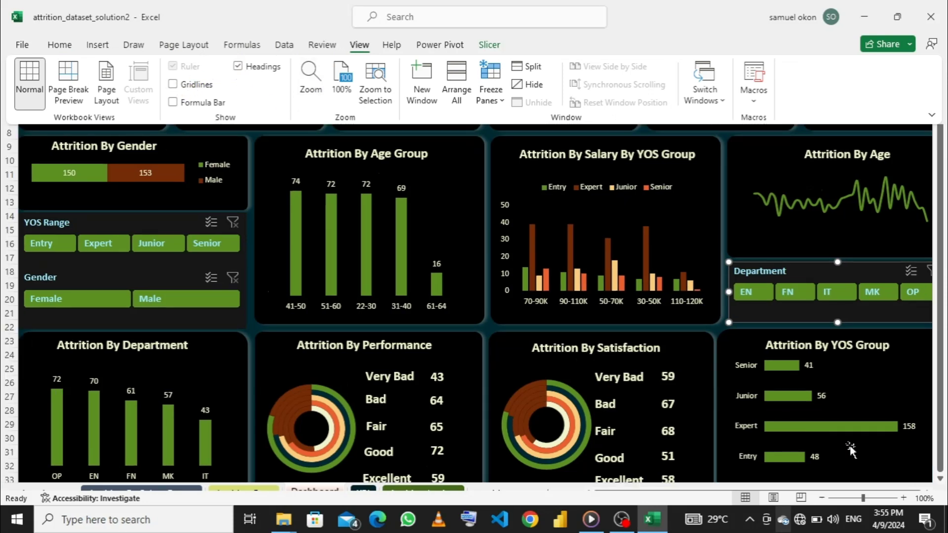
pyautogui.hotkey('ctrl', 'shift', 'F1')
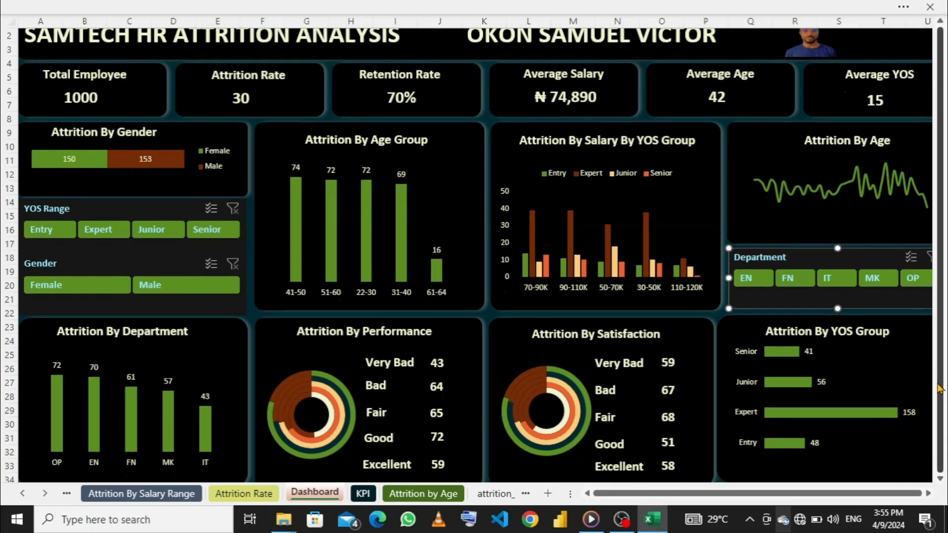
# - Hide column V, the spare column beyond the dashboard's cards
pyautogui.click(928, 494)
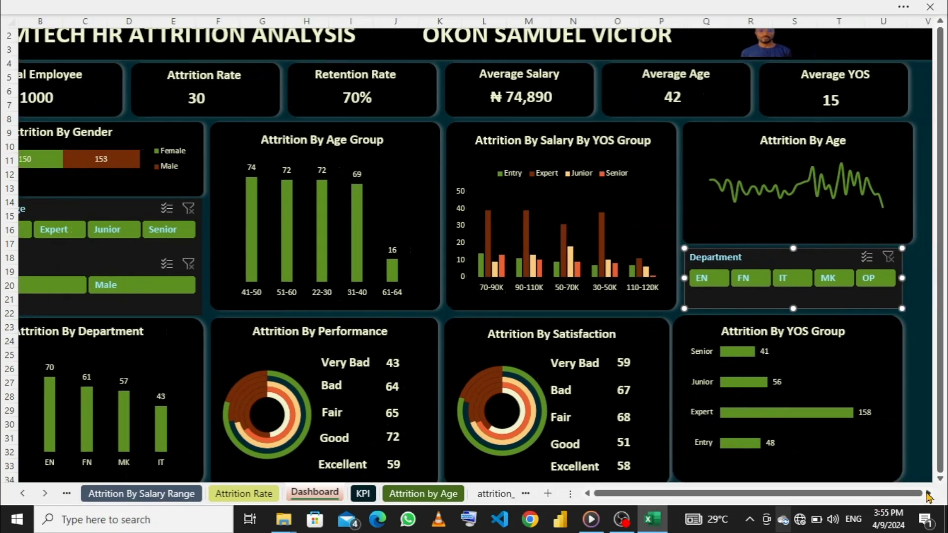
pyautogui.click(928, 494)
pyautogui.click(929, 494)
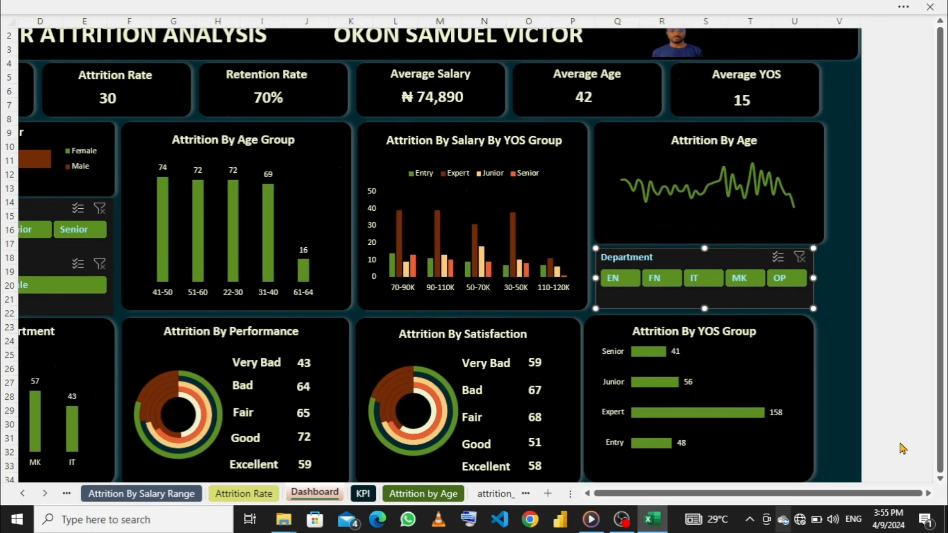
pyautogui.click(838, 18)
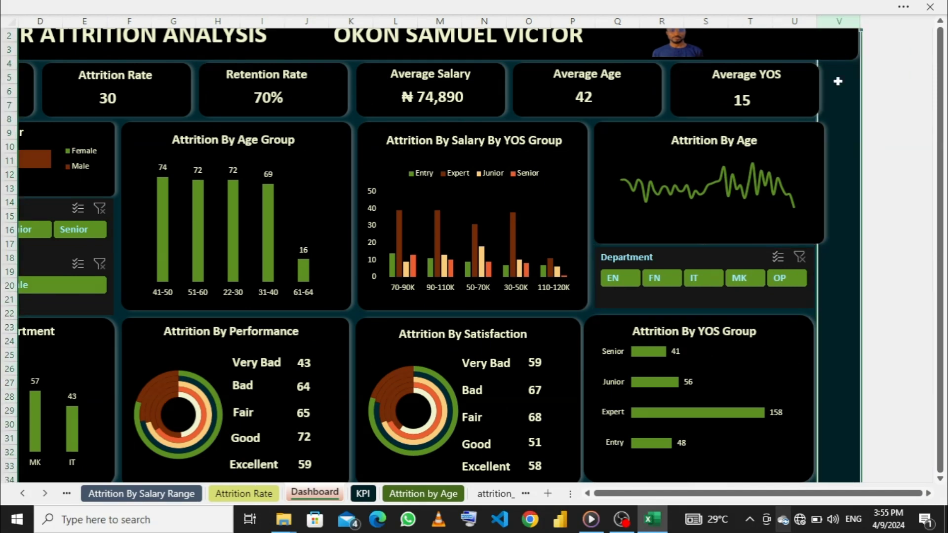
pyautogui.rightClick(843, 248)
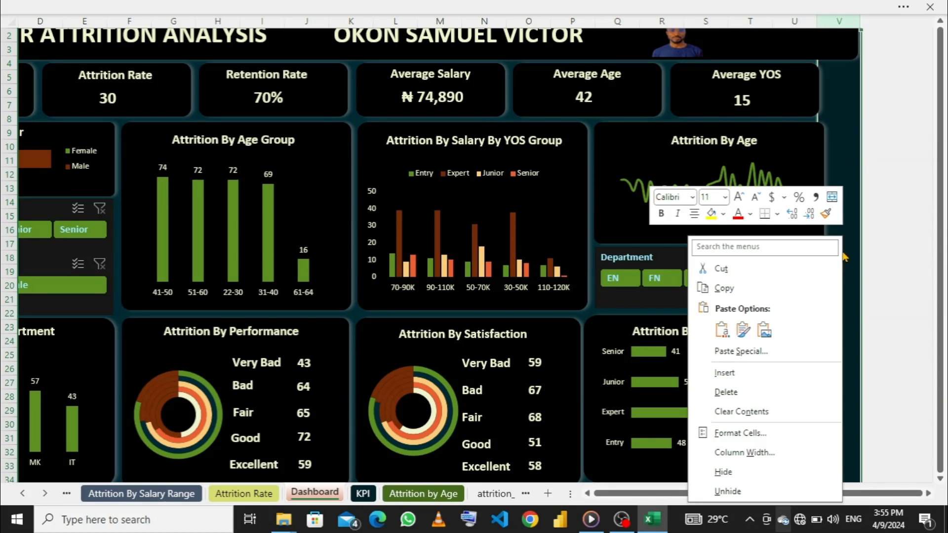
pyautogui.click(753, 270)
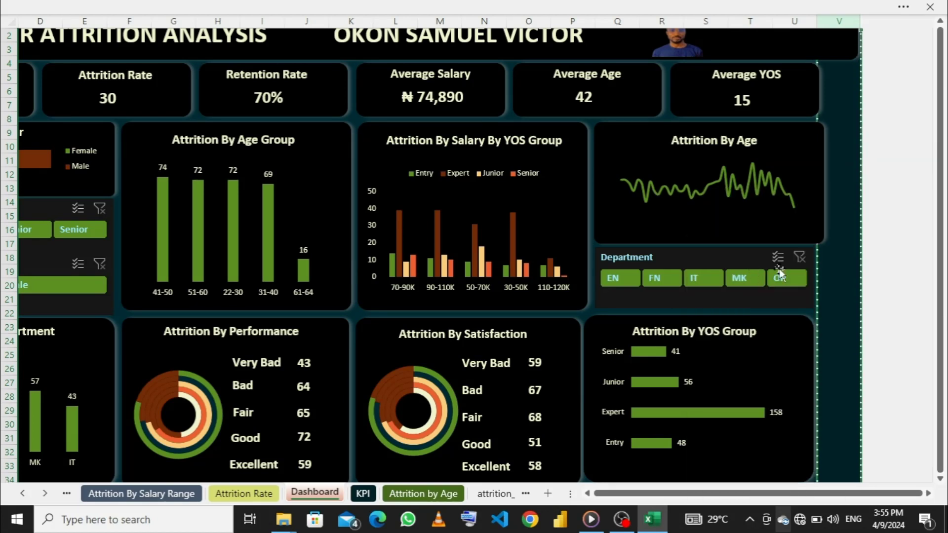
pyautogui.rightClick(844, 255)
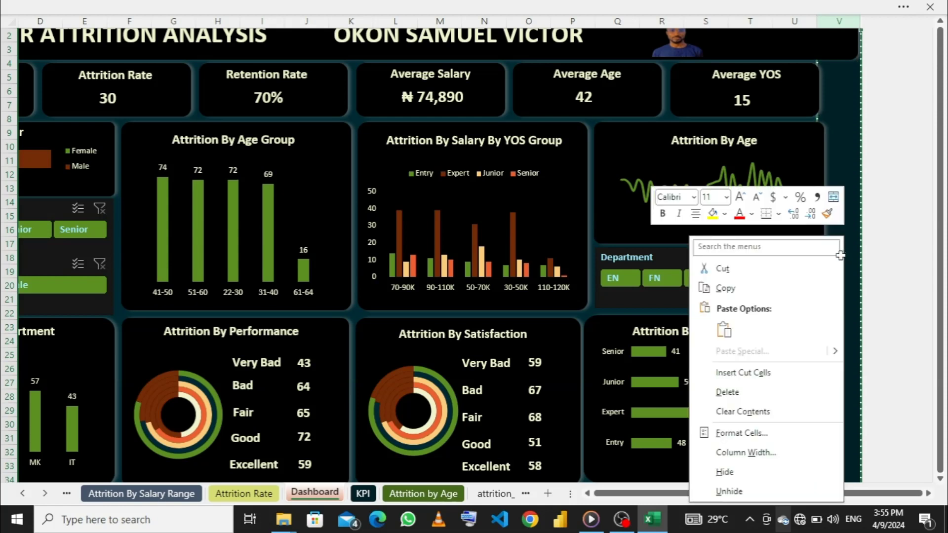
pyautogui.click(740, 472)
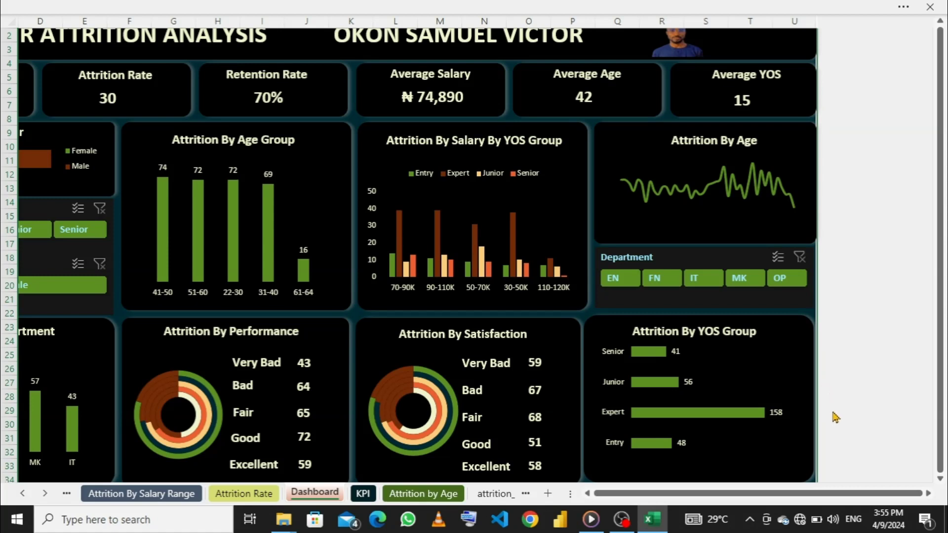
# - Turn off the row and column headings of the Dashboard sheet and return to the full-screen view
pyautogui.click(588, 495)
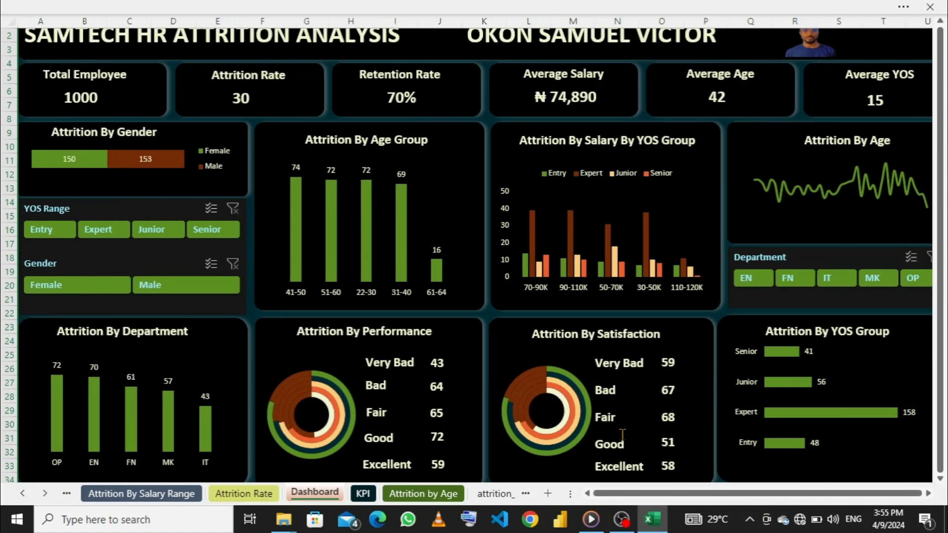
pyautogui.click(339, 6)
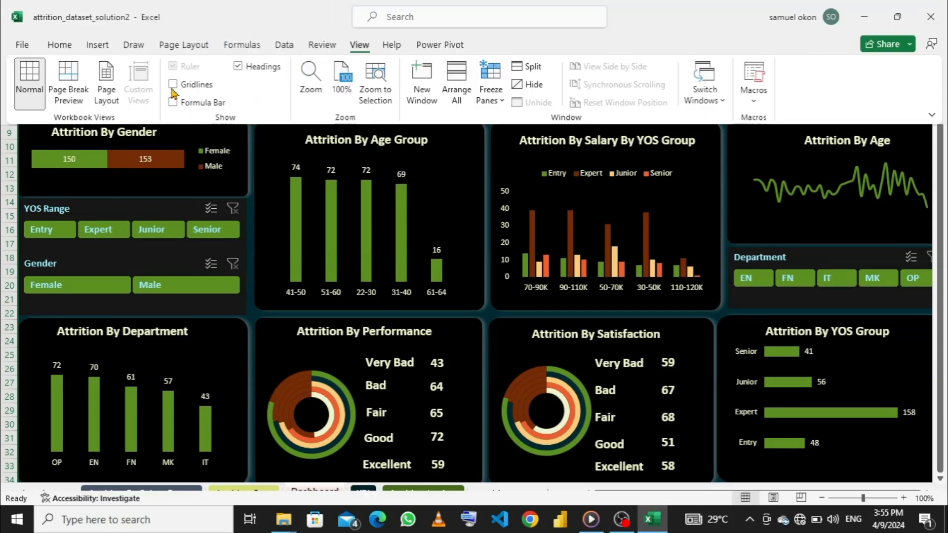
pyautogui.click(239, 69)
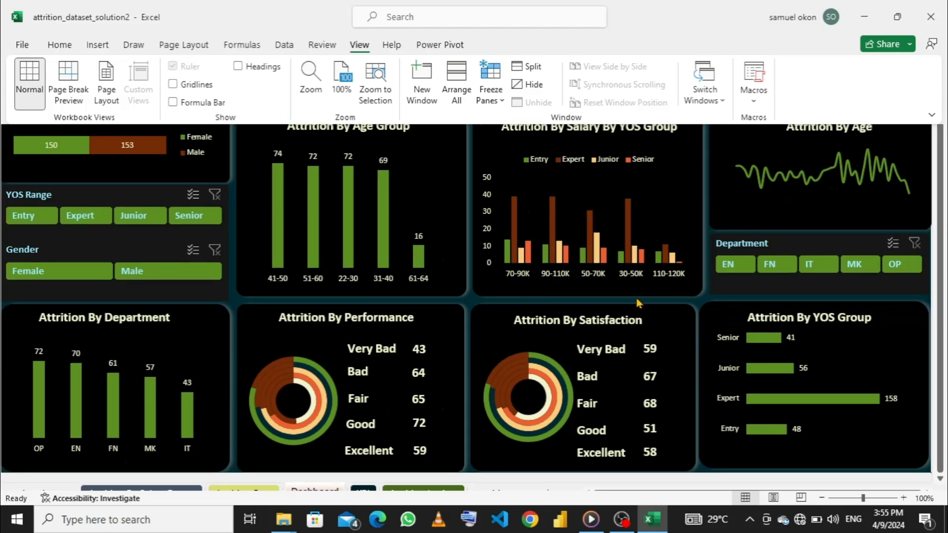
pyautogui.scroll(1, 705, 210)
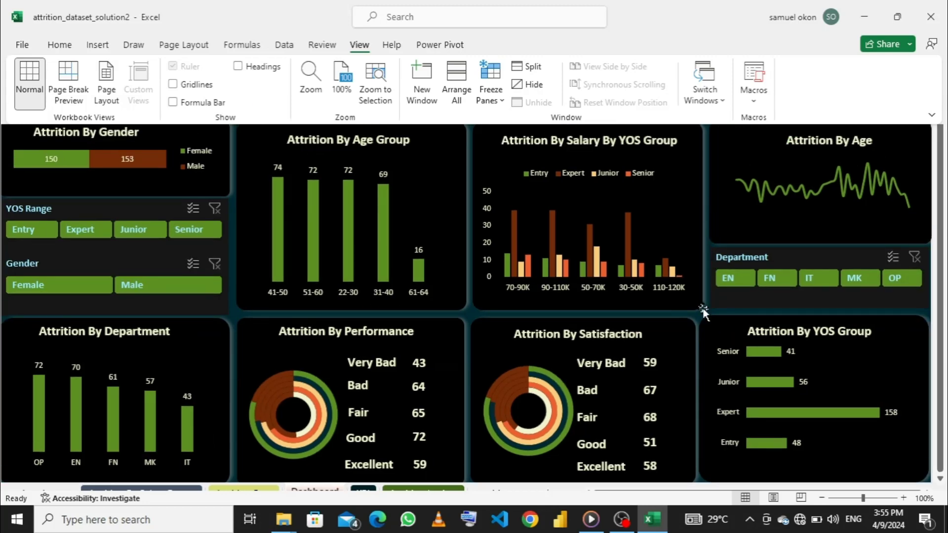
pyautogui.hotkey('ctrl', 'shift', 'F1')
pyautogui.click(705, 320)
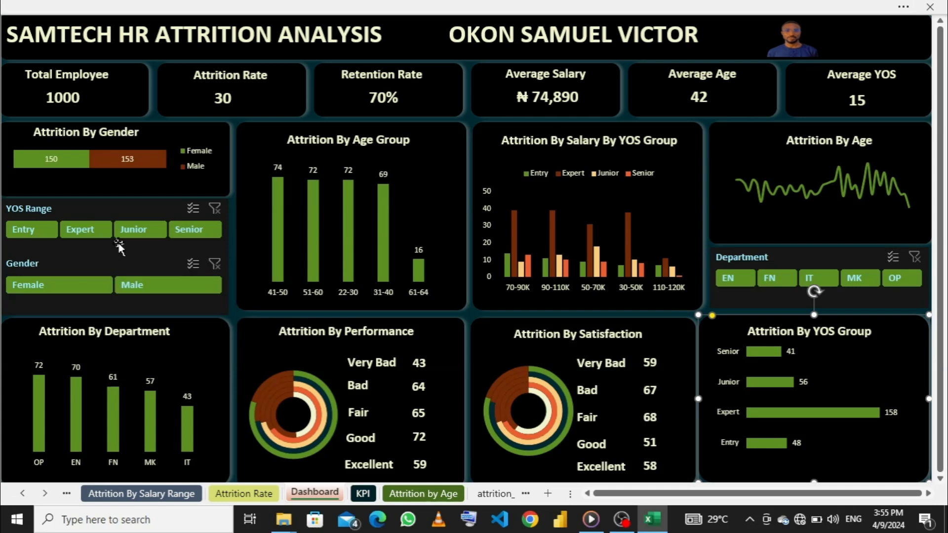
# - Connect the YOS Range slicer to the pivot tables on the Attrition by Age, Age Range, Department, Gender and Performance sheets
pyautogui.rightClick(144, 208)
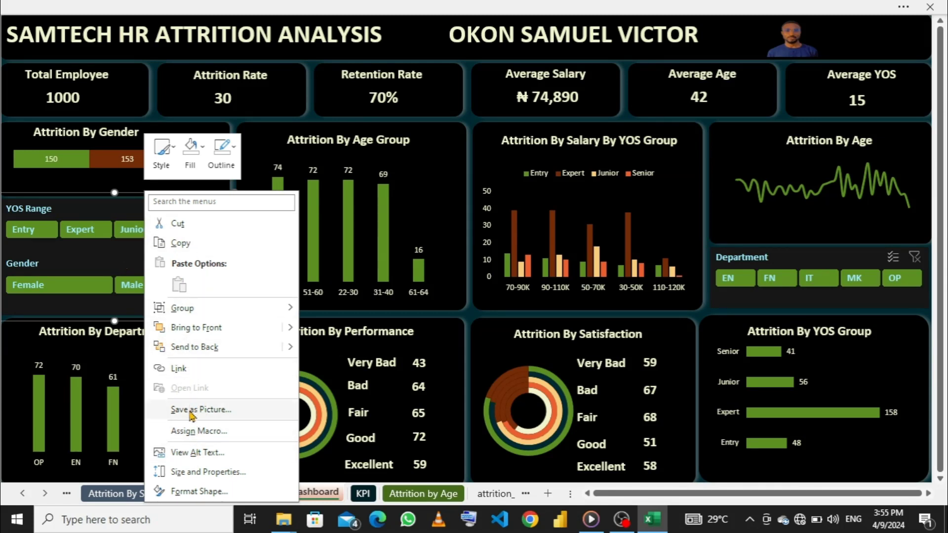
pyautogui.click(81, 213)
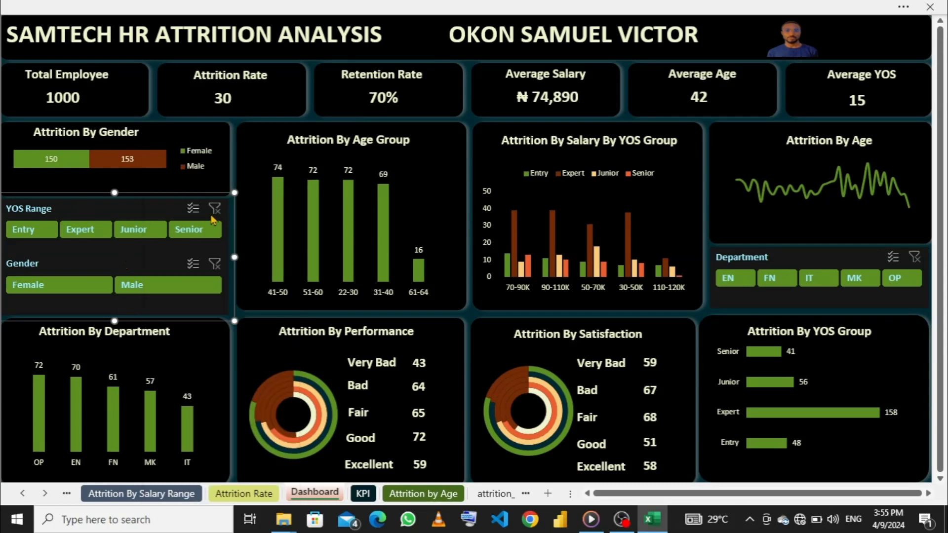
pyautogui.rightClick(193, 215)
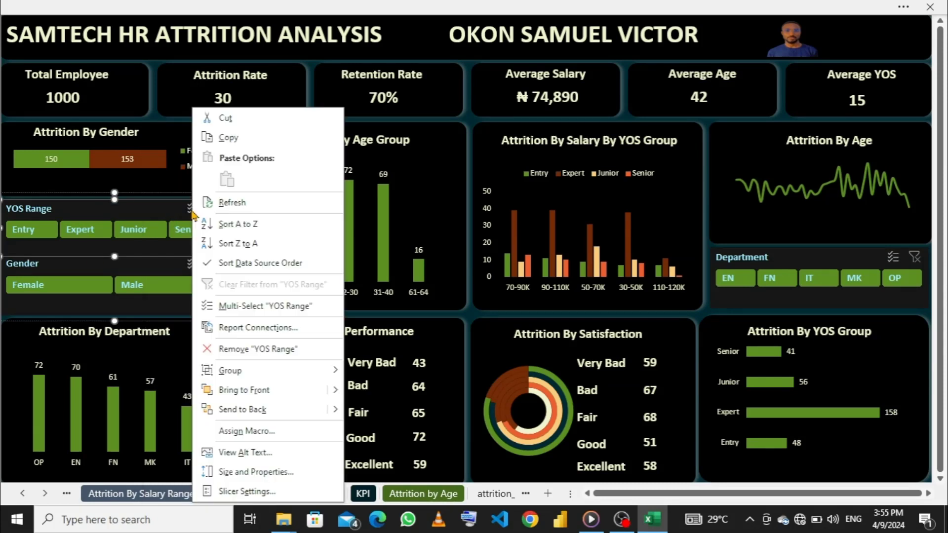
pyautogui.click(235, 331)
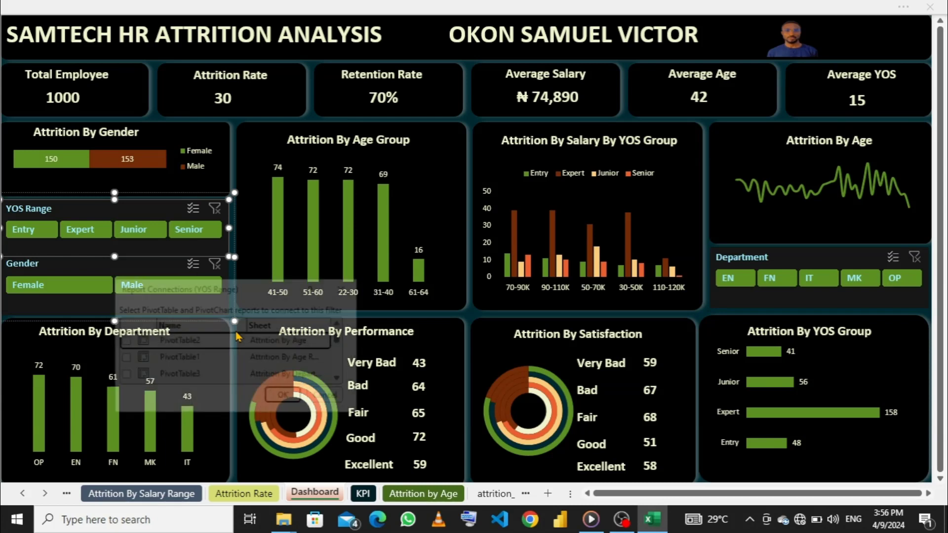
pyautogui.click(122, 357)
pyautogui.click(122, 374)
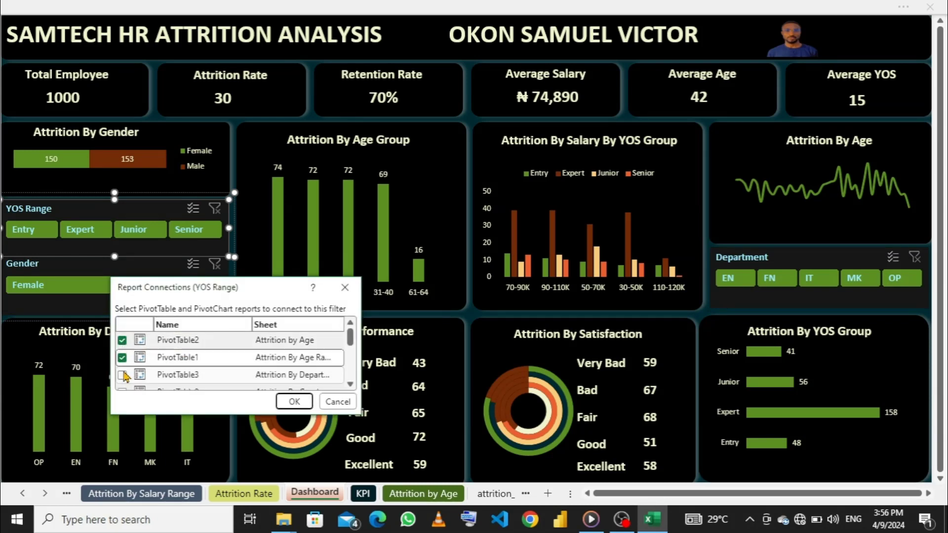
pyautogui.scroll(-1, 123, 373)
pyautogui.click(122, 359)
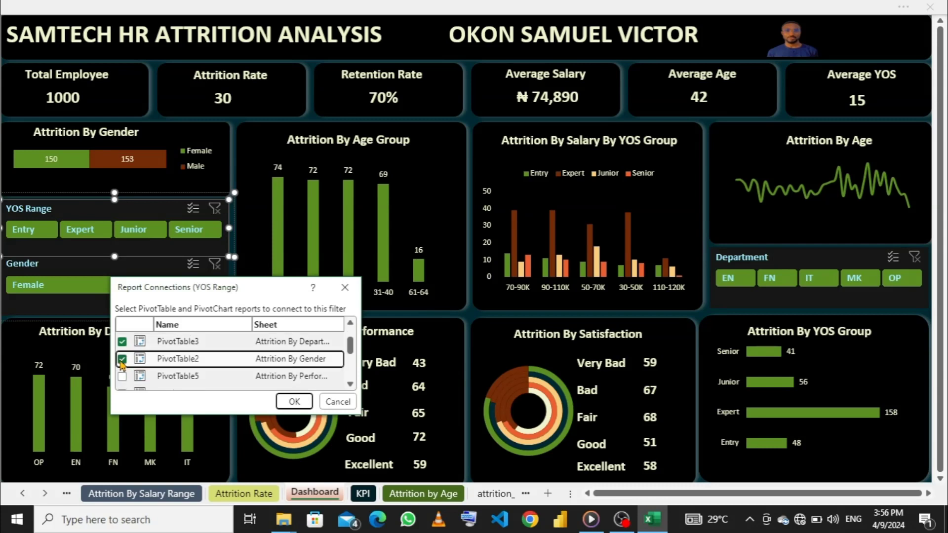
pyautogui.scroll(-1, 123, 372)
pyautogui.click(122, 343)
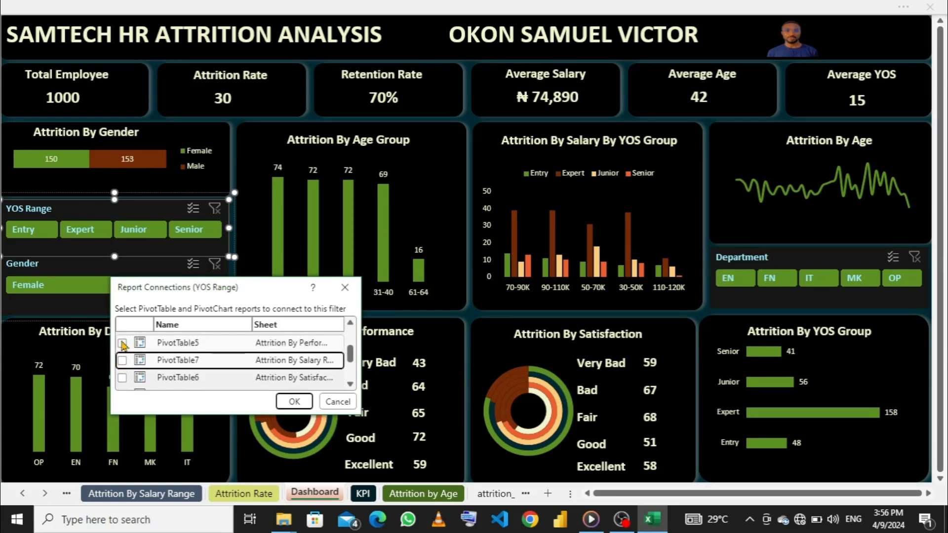
pyautogui.scroll(1, 135, 369)
pyautogui.scroll(-1, 134, 365)
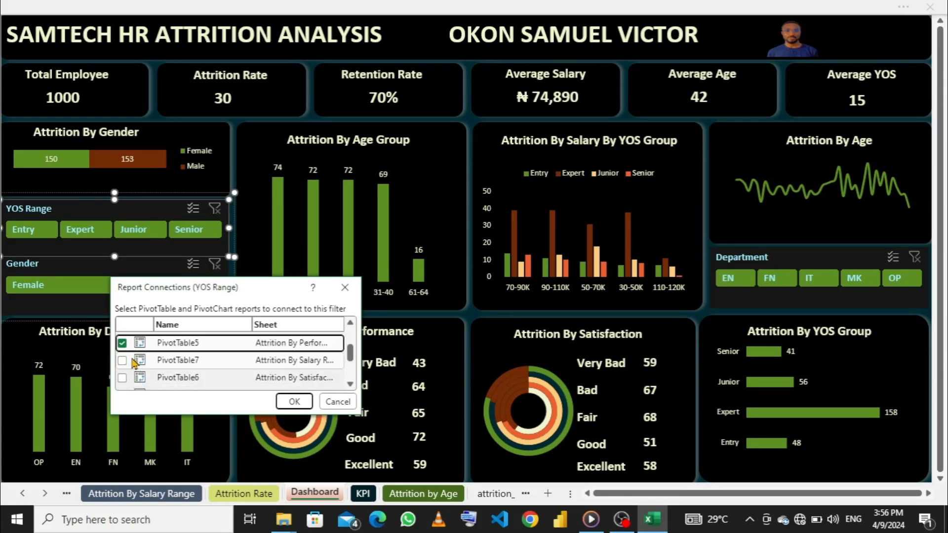
# - Add the Salary Range, Satisfaction, YOS Range, both Attrition Rate and KPI pivot tables to the YOS Range slicer's report connections and apply them
pyautogui.click(123, 360)
pyautogui.scroll(-1, 124, 358)
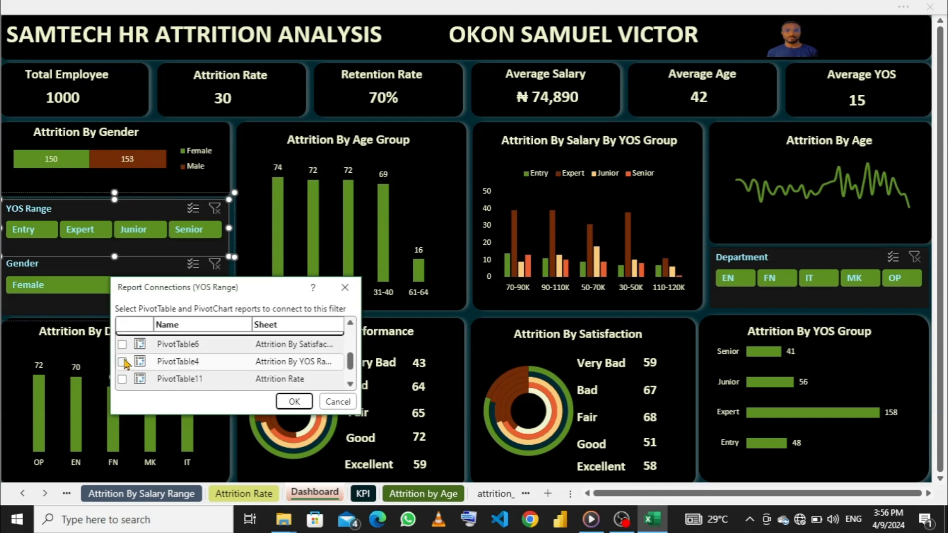
pyautogui.click(122, 344)
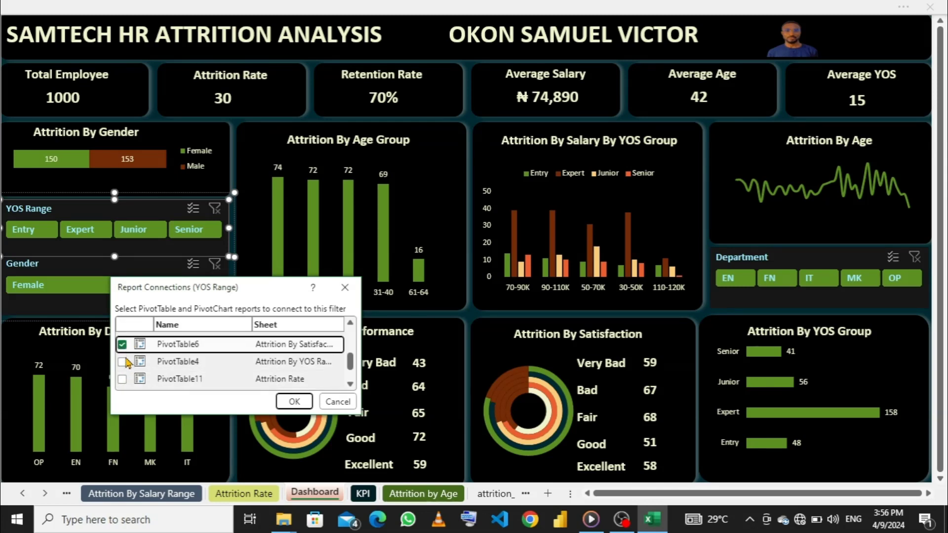
pyautogui.click(122, 362)
pyautogui.scroll(-1, 124, 363)
pyautogui.click(123, 363)
pyautogui.scroll(-1, 124, 364)
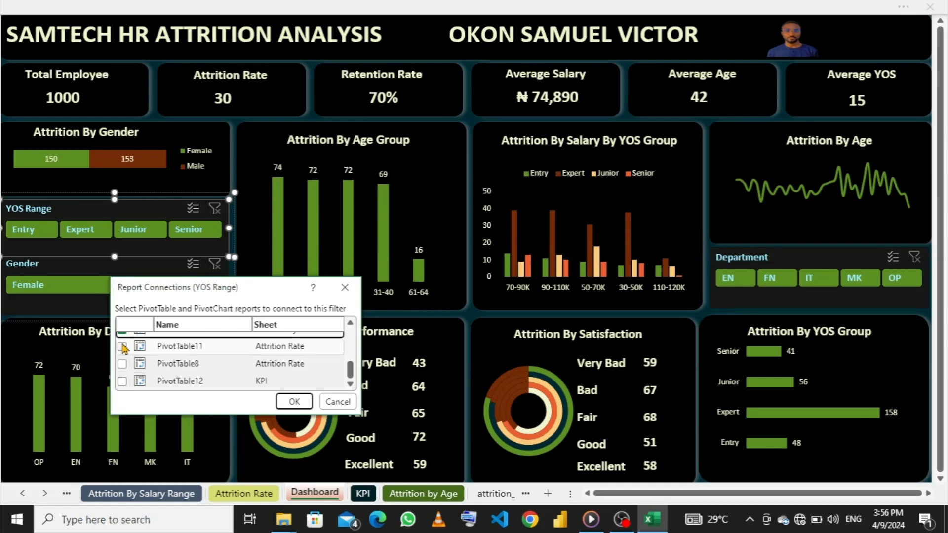
pyautogui.click(122, 364)
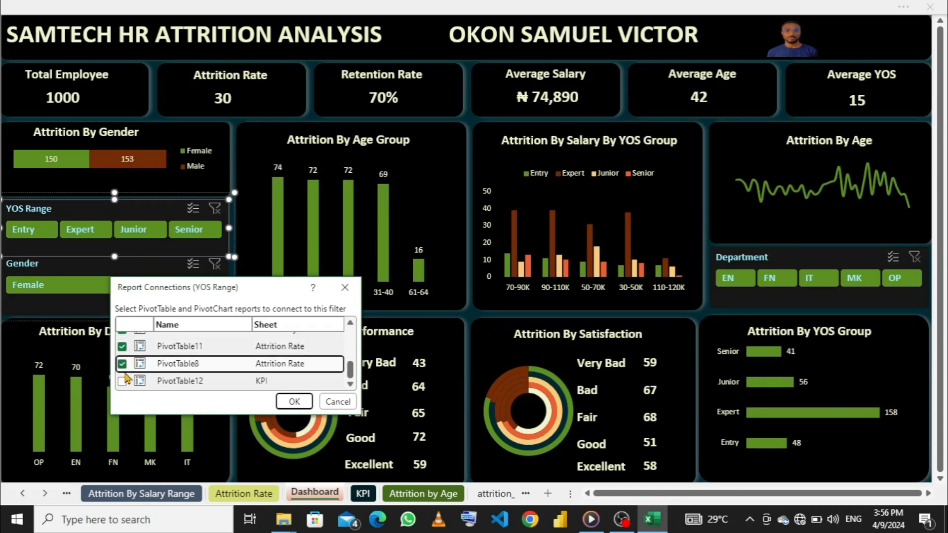
pyautogui.click(123, 381)
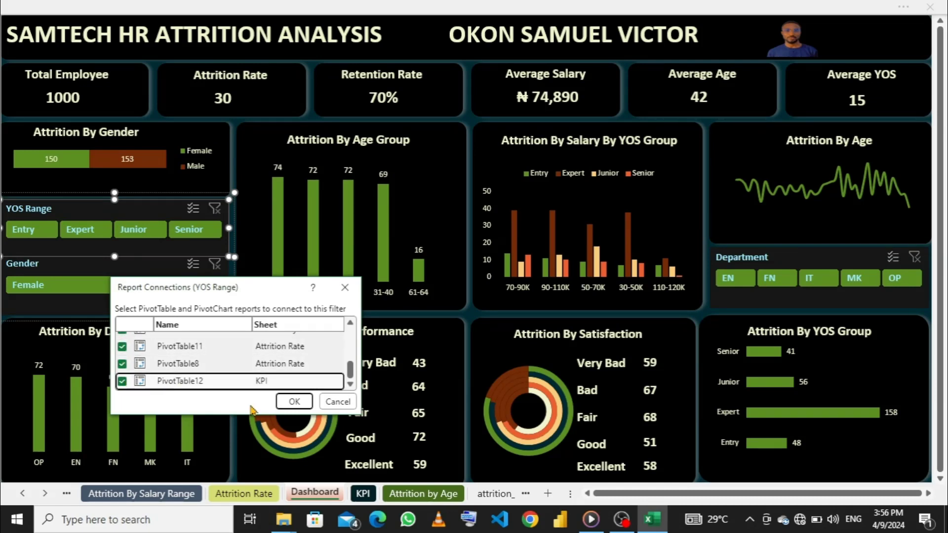
pyautogui.click(295, 402)
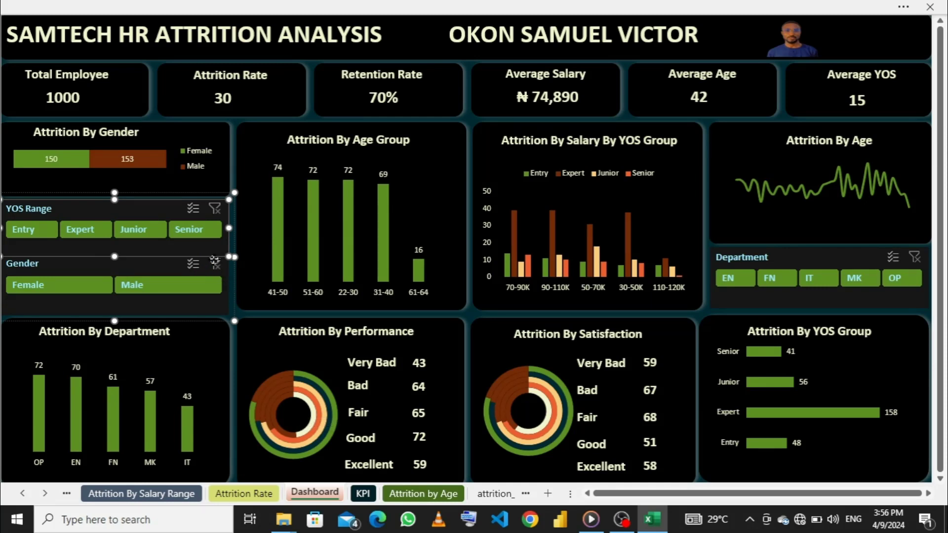
# - Connect the Gender slicer to the pivot tables on the Attrition by Age, Age Range, Department, Gender and Performance sheets
pyautogui.rightClick(216, 266)
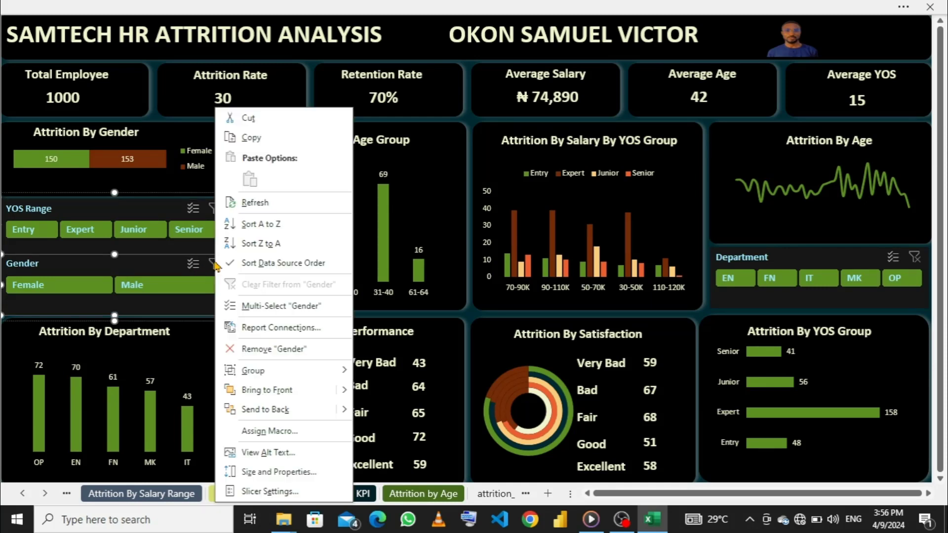
pyautogui.click(245, 328)
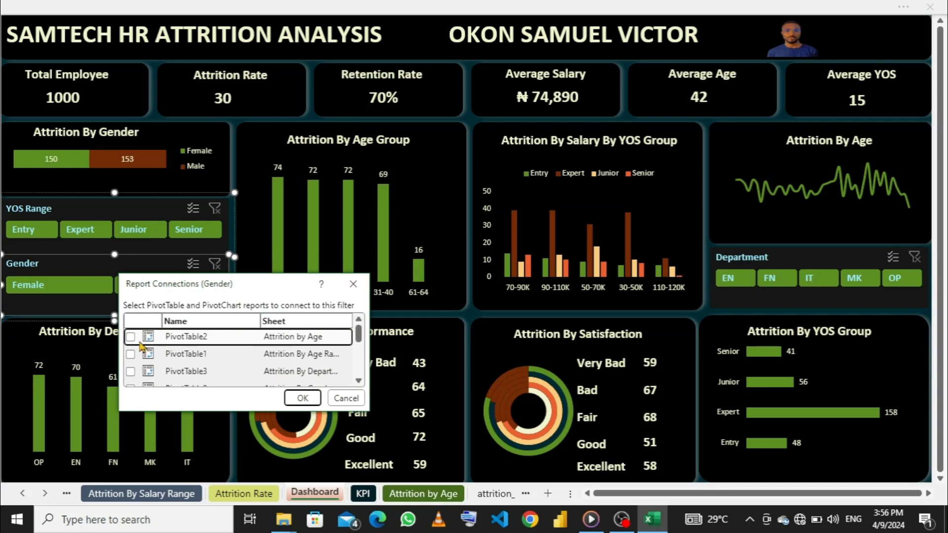
pyautogui.click(131, 355)
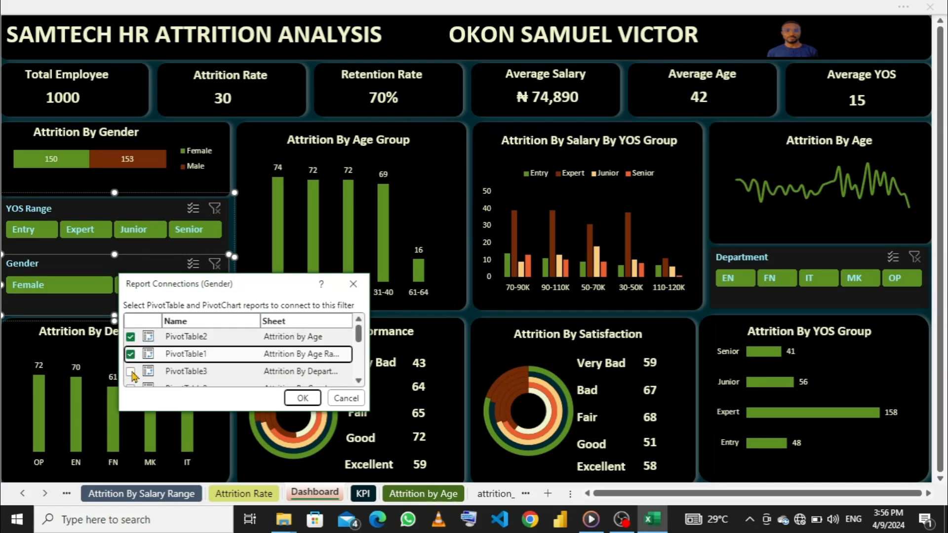
pyautogui.click(130, 372)
pyautogui.scroll(-1, 133, 378)
pyautogui.click(130, 357)
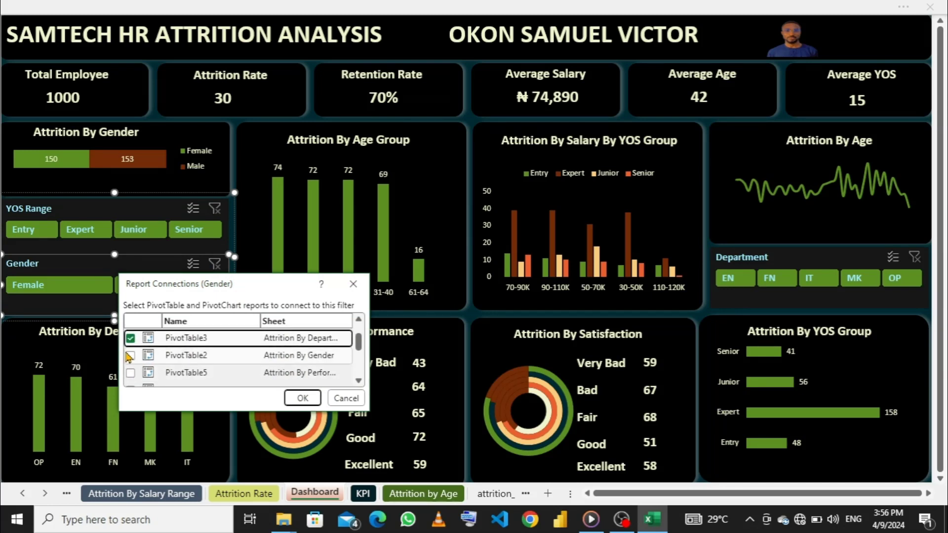
pyautogui.click(130, 373)
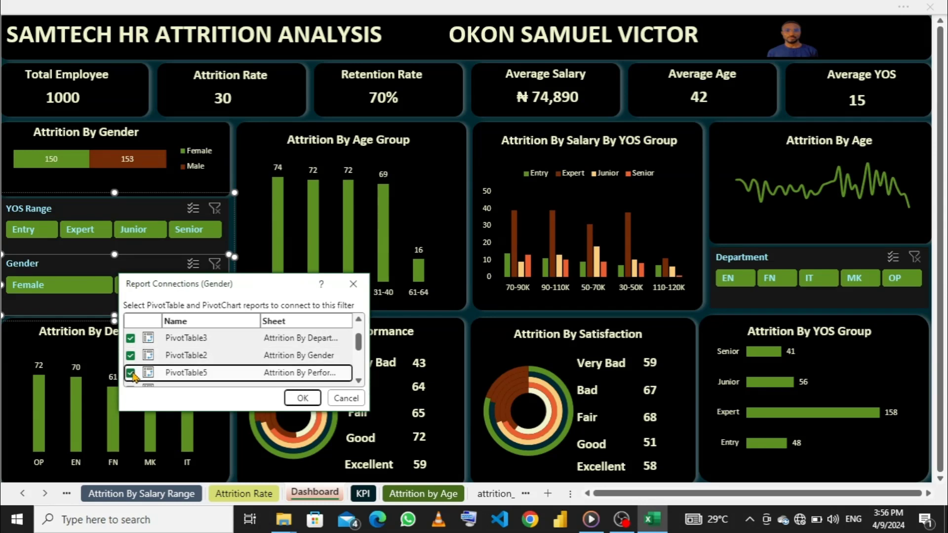
# - Add the Salary Range, Satisfaction, YOS Range, both Attrition Rate and KPI pivot tables to the Gender slicer's report connections and apply them
pyautogui.scroll(-1, 130, 374)
pyautogui.click(130, 357)
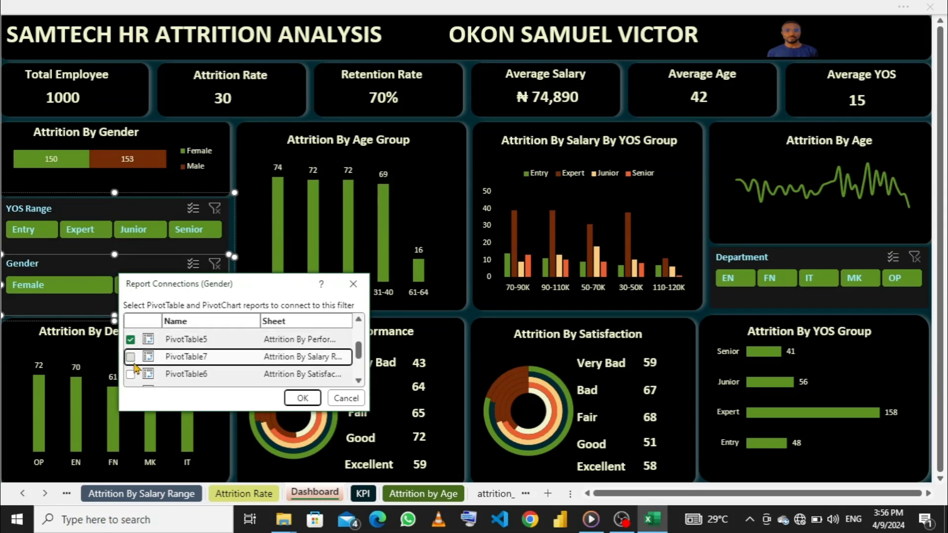
pyautogui.click(130, 374)
pyautogui.scroll(-1, 131, 378)
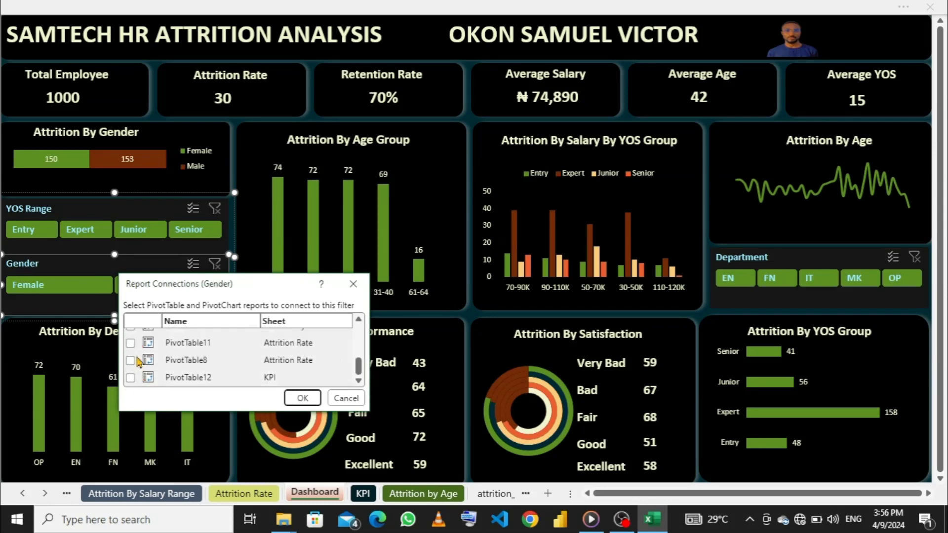
pyautogui.scroll(1, 133, 345)
pyautogui.click(131, 359)
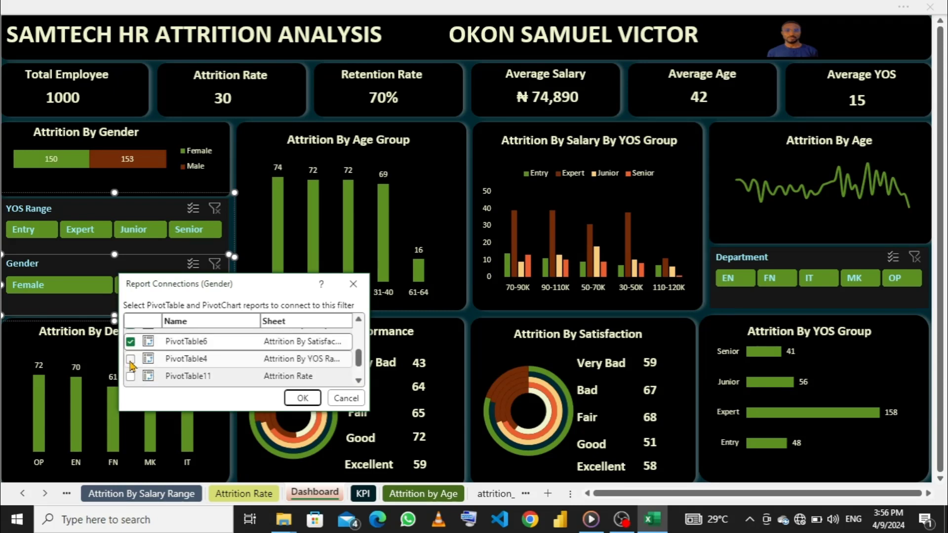
pyautogui.scroll(-1, 132, 358)
pyautogui.click(131, 342)
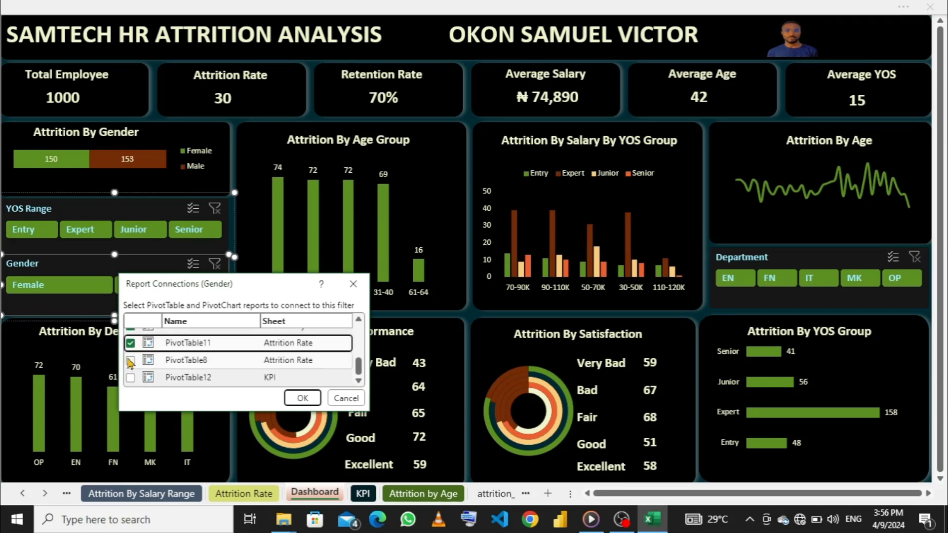
pyautogui.click(131, 362)
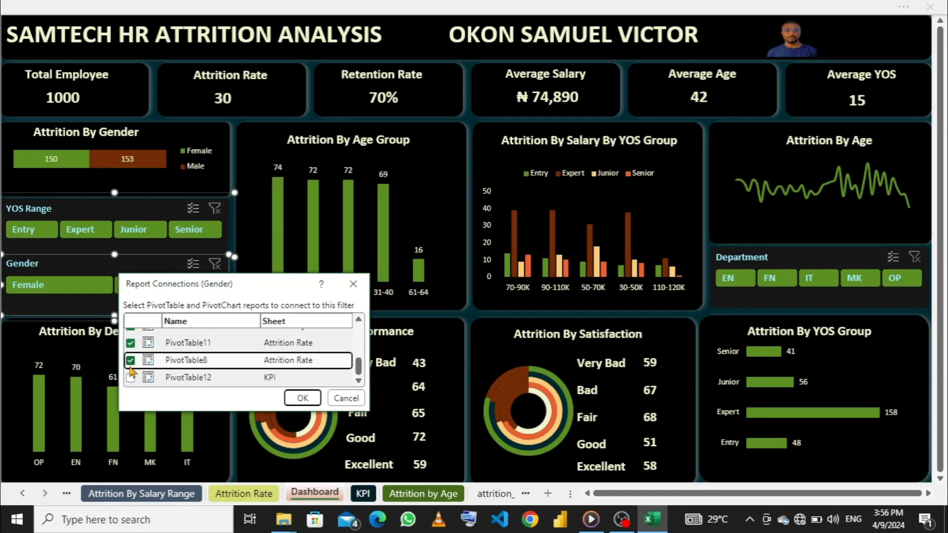
pyautogui.click(131, 378)
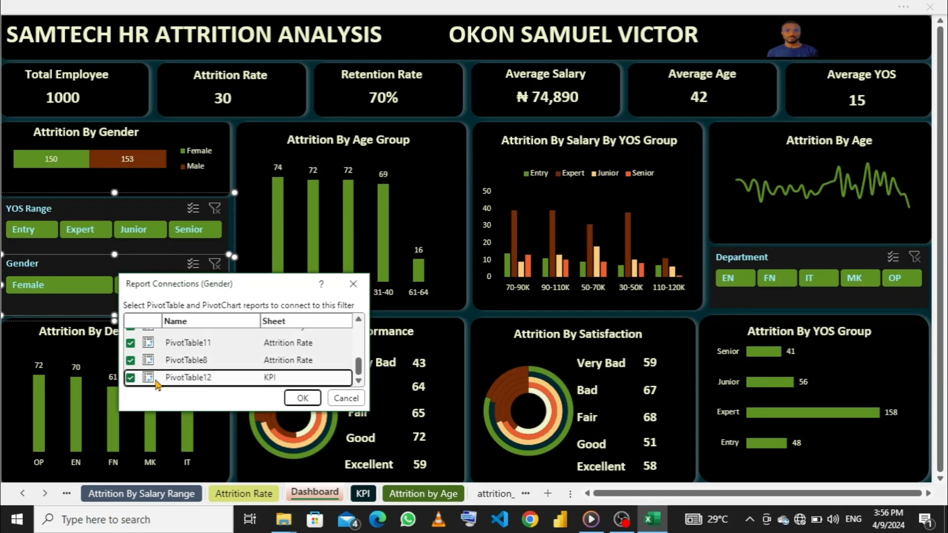
pyautogui.click(297, 400)
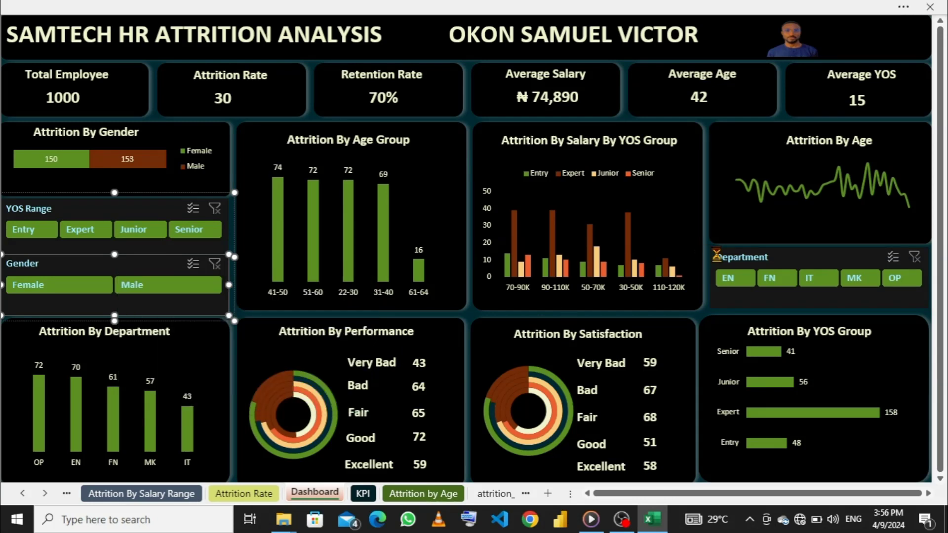
# - Connect the Department slicer to the pivot tables on the Attrition by Age, Age Range, Department, Gender and Performance sheets
pyautogui.rightClick(887, 258)
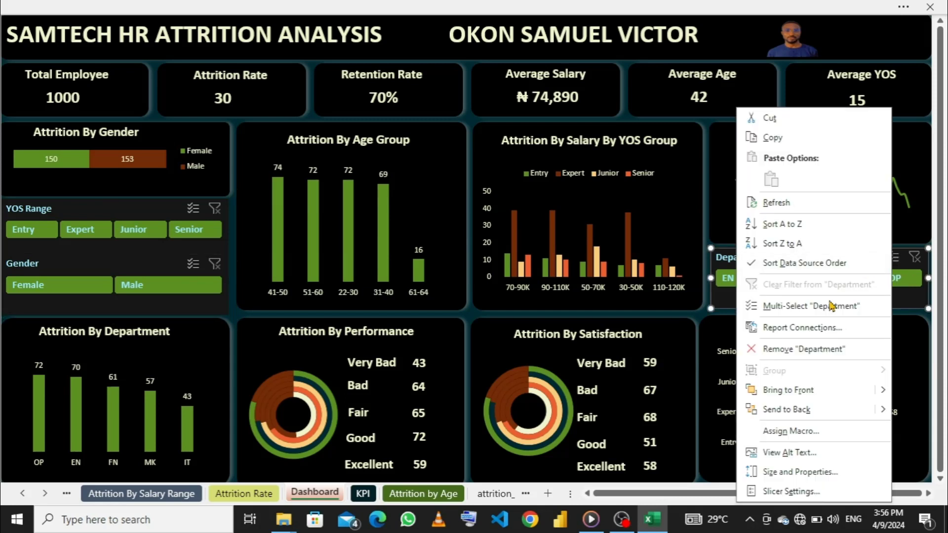
pyautogui.click(813, 329)
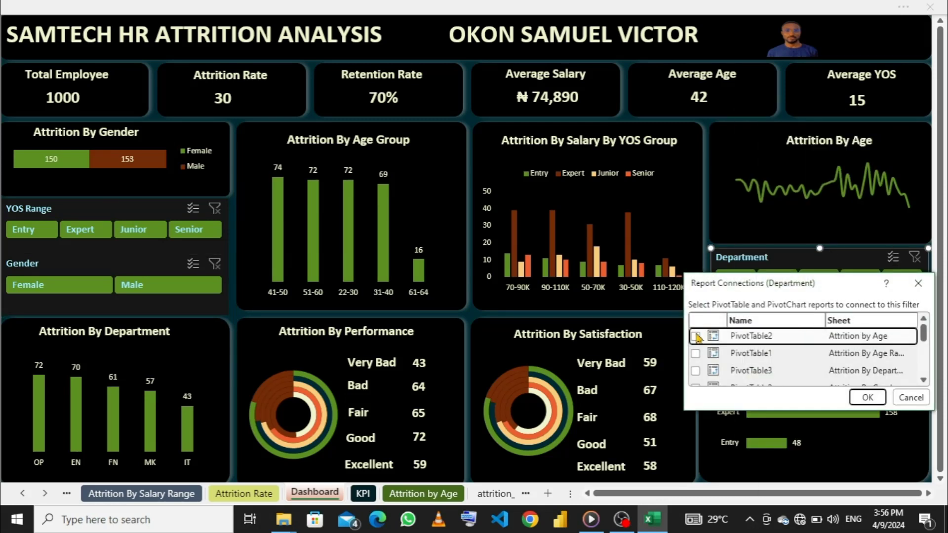
pyautogui.click(696, 354)
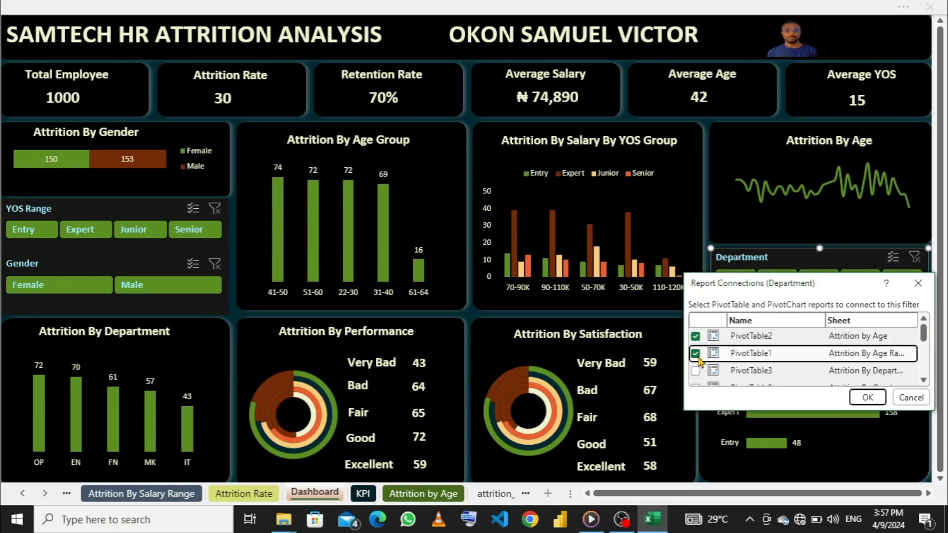
pyautogui.click(696, 370)
pyautogui.scroll(-1, 698, 375)
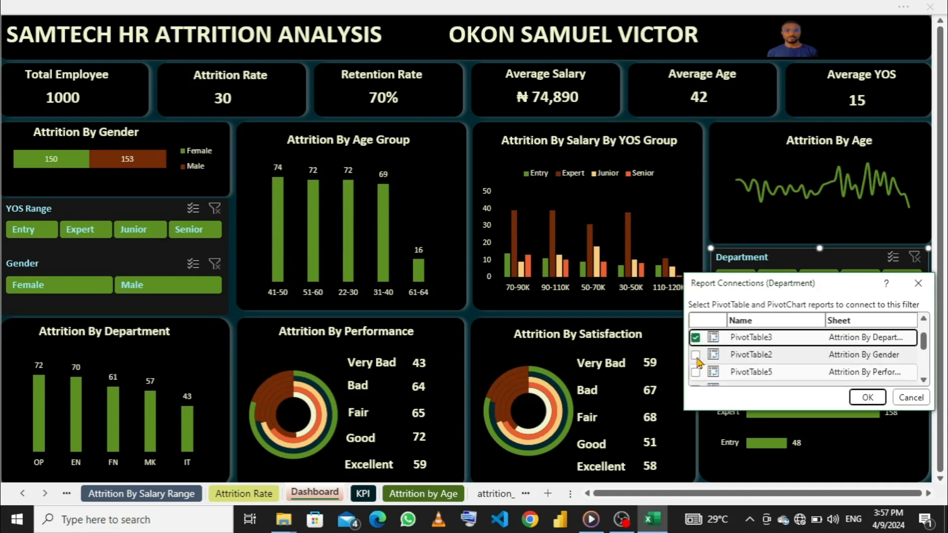
pyautogui.click(697, 357)
pyautogui.click(696, 372)
# - Add the Salary Range, Satisfaction, YOS Range, both Attrition Rate and KPI pivot tables to the Department slicer's report connections, and try the Junior filter
pyautogui.scroll(-1, 697, 368)
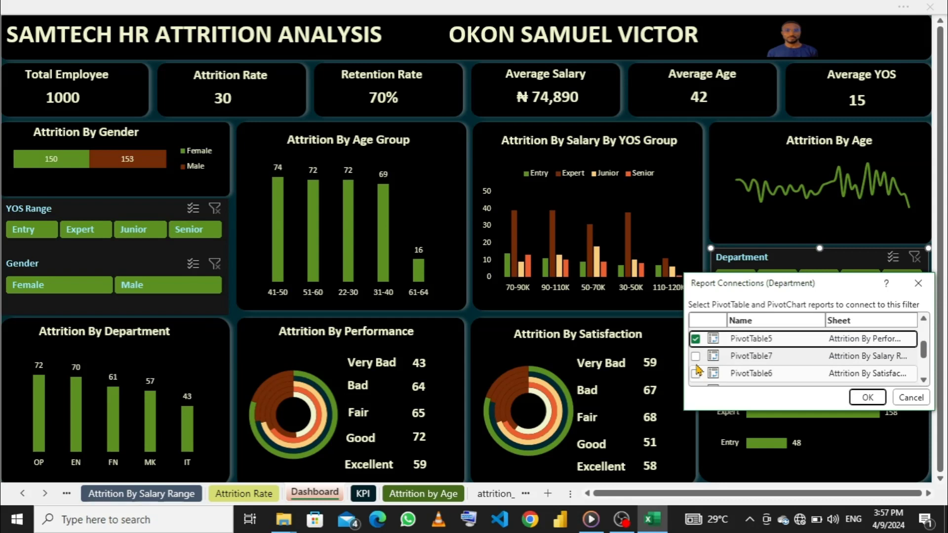
pyautogui.click(696, 356)
pyautogui.click(696, 374)
pyautogui.scroll(-1, 697, 375)
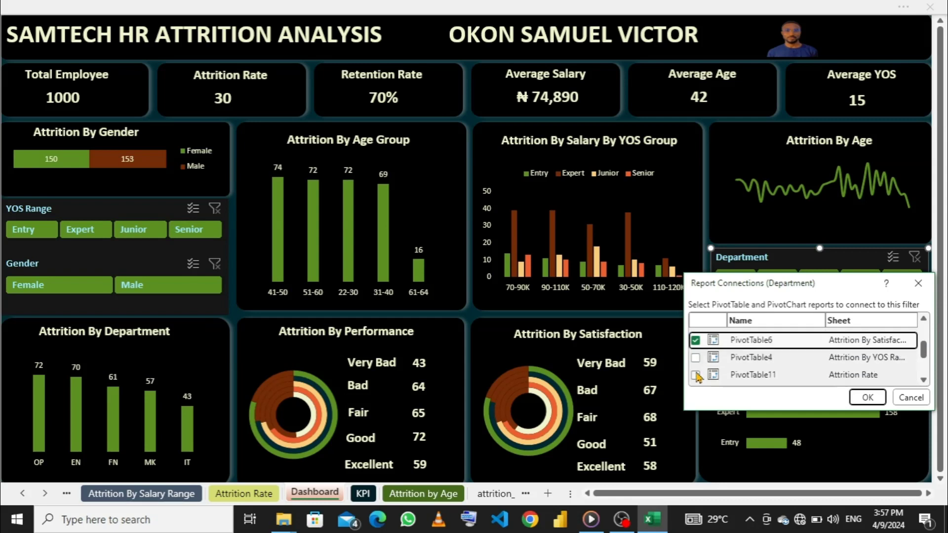
pyautogui.scroll(-1, 697, 376)
pyautogui.scroll(1, 699, 368)
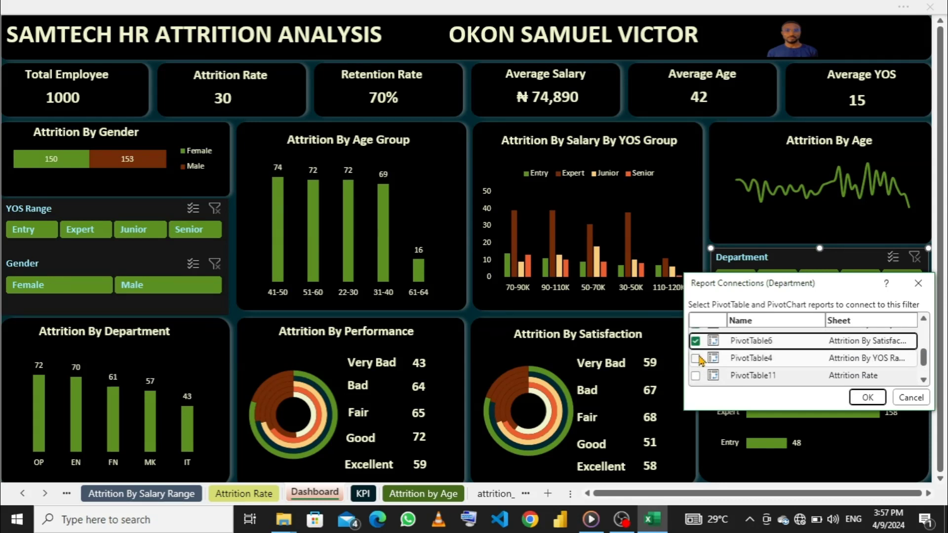
pyautogui.click(696, 358)
pyautogui.scroll(-1, 698, 363)
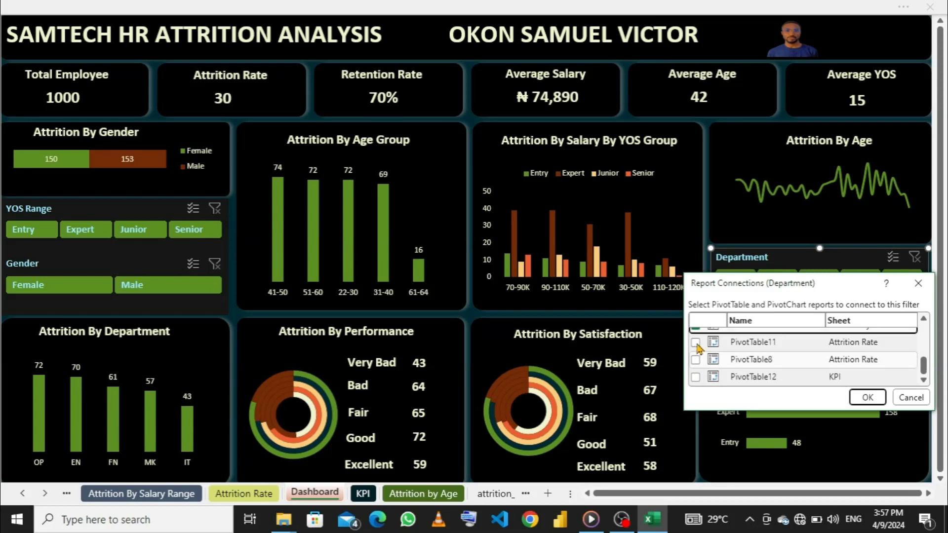
pyautogui.click(696, 343)
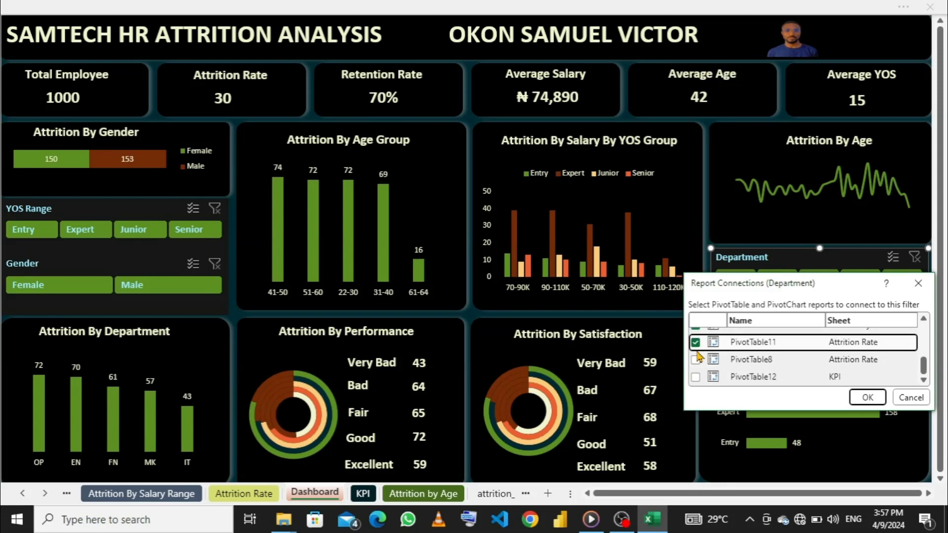
pyautogui.click(696, 377)
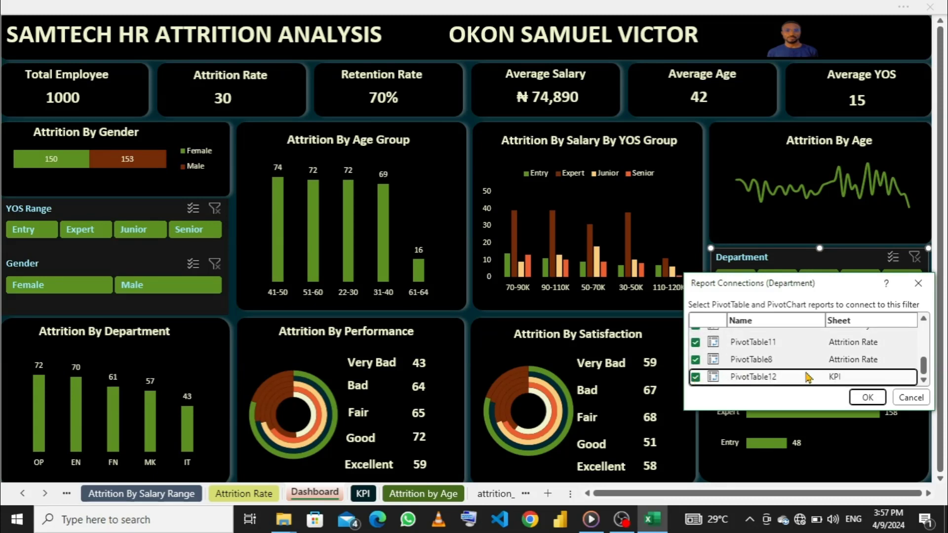
pyautogui.click(868, 398)
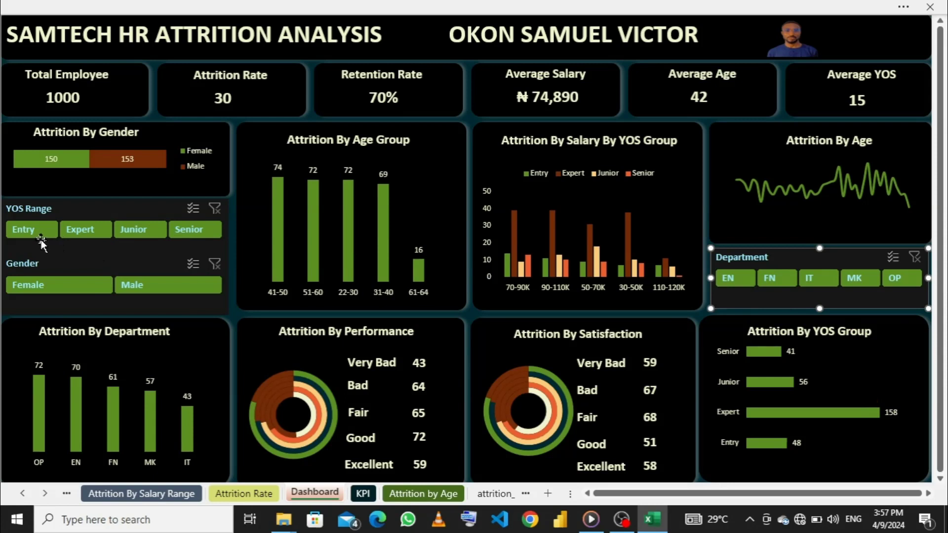
pyautogui.click(131, 230)
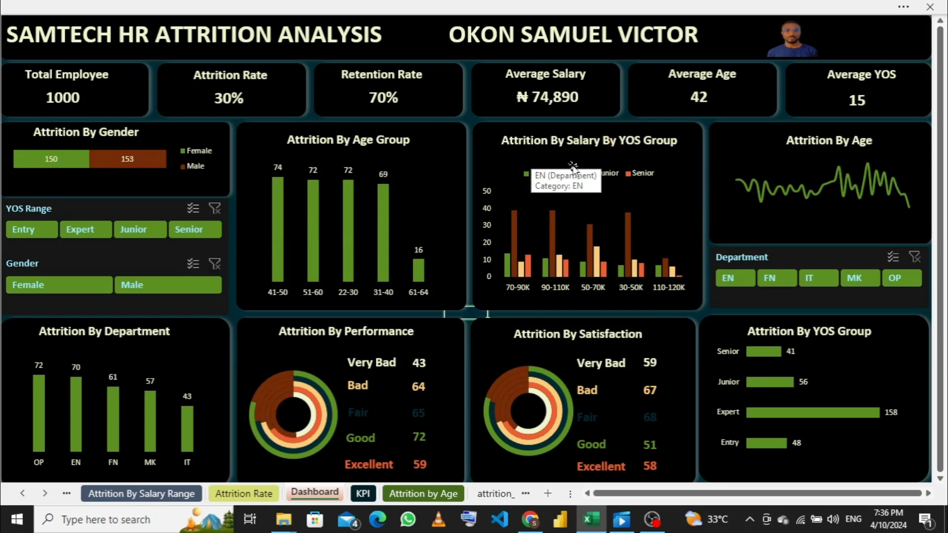
# - On the Attrition By Salary Range sheet, move the chart clear of the pivot table and remove YOS Range from the pivot's columns
pyautogui.click(170, 494)
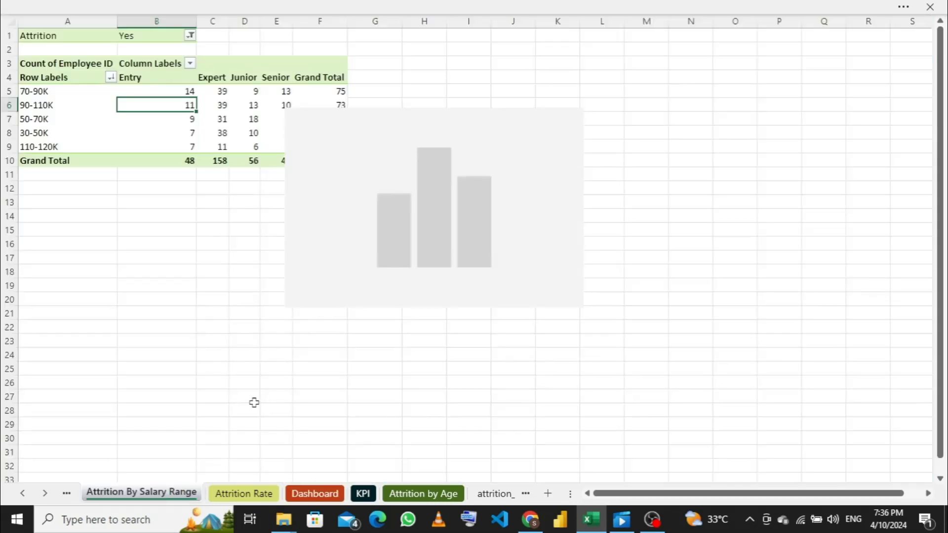
pyautogui.moveTo(474, 119); pyautogui.dragTo(542, 119)
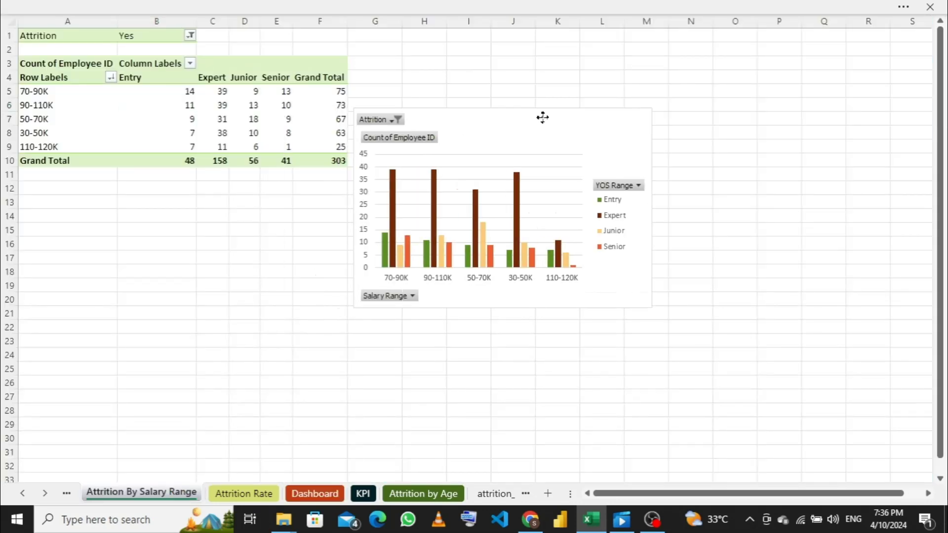
pyautogui.moveTo(197, 124); pyautogui.dragTo(206, 128)
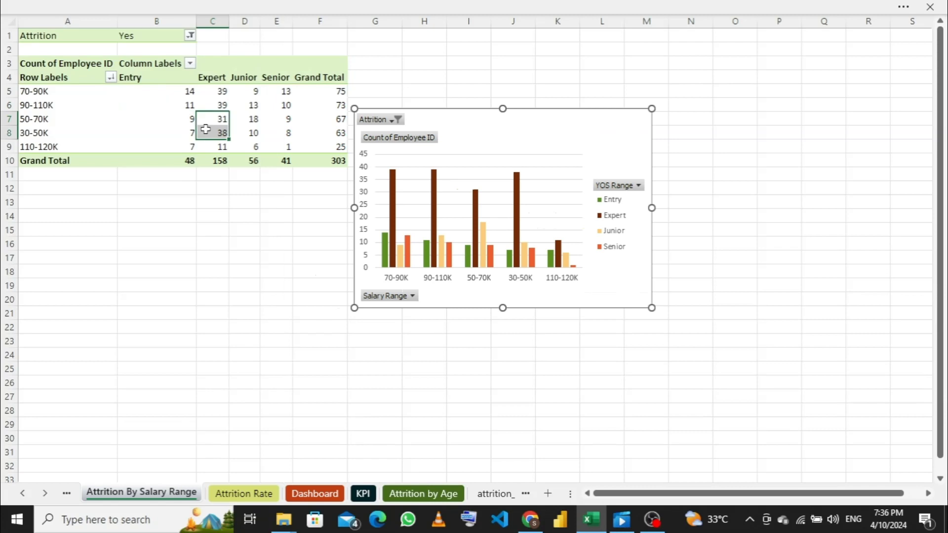
pyautogui.click(529, 6)
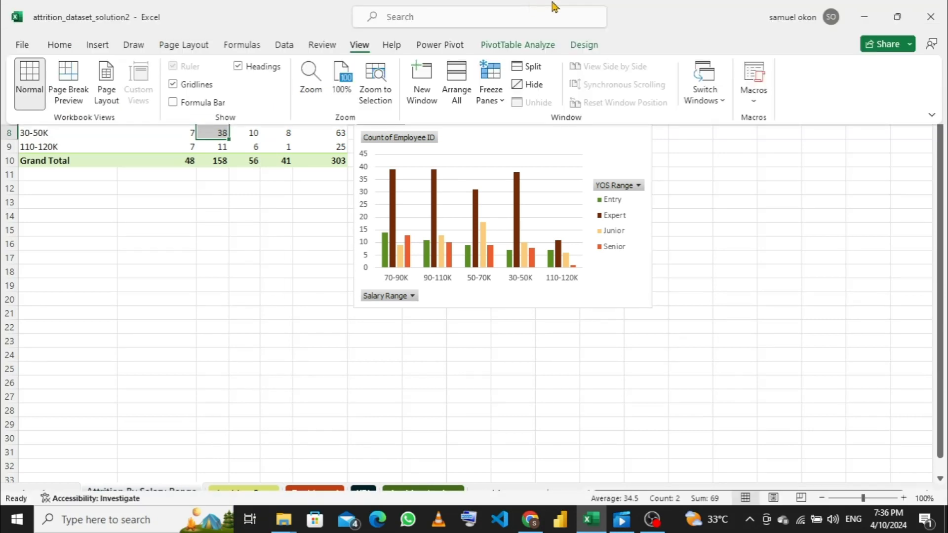
pyautogui.click(515, 45)
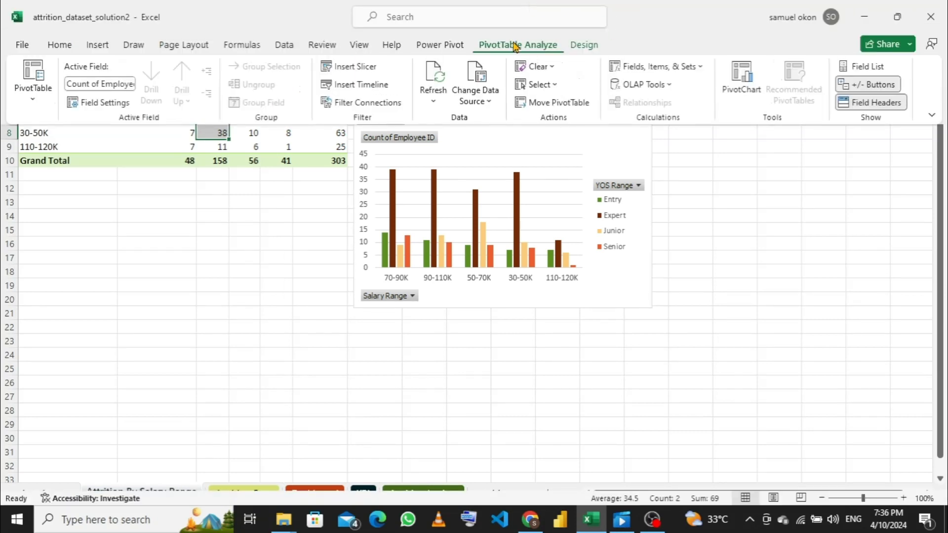
pyautogui.click(866, 67)
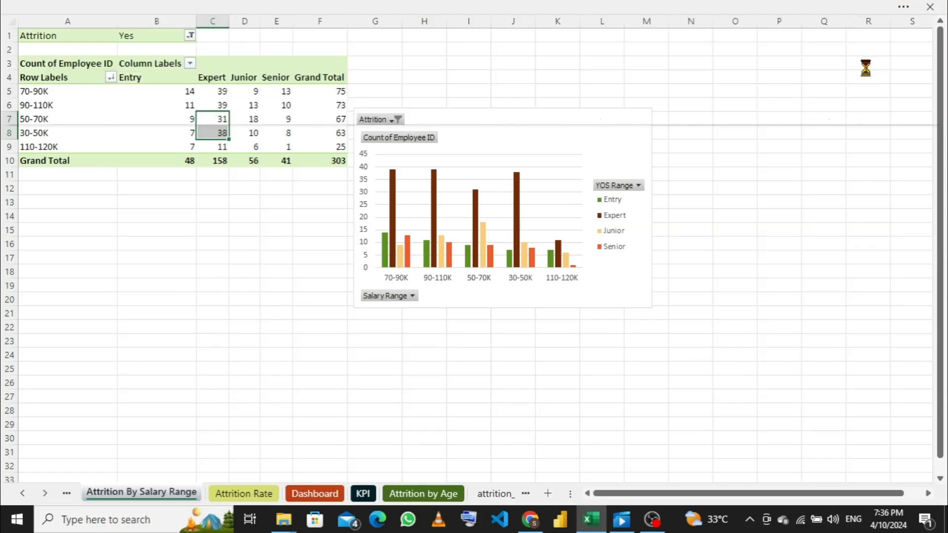
pyautogui.moveTo(865, 318); pyautogui.dragTo(526, 356)
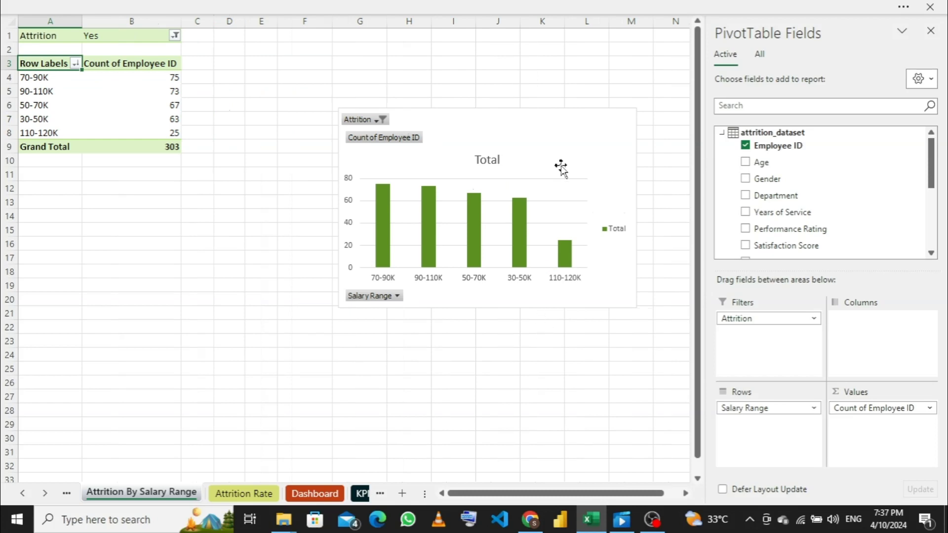
# - On the Dashboard, delete the legend, the Total title and the vertical axis from the salary chart
pyautogui.click(315, 493)
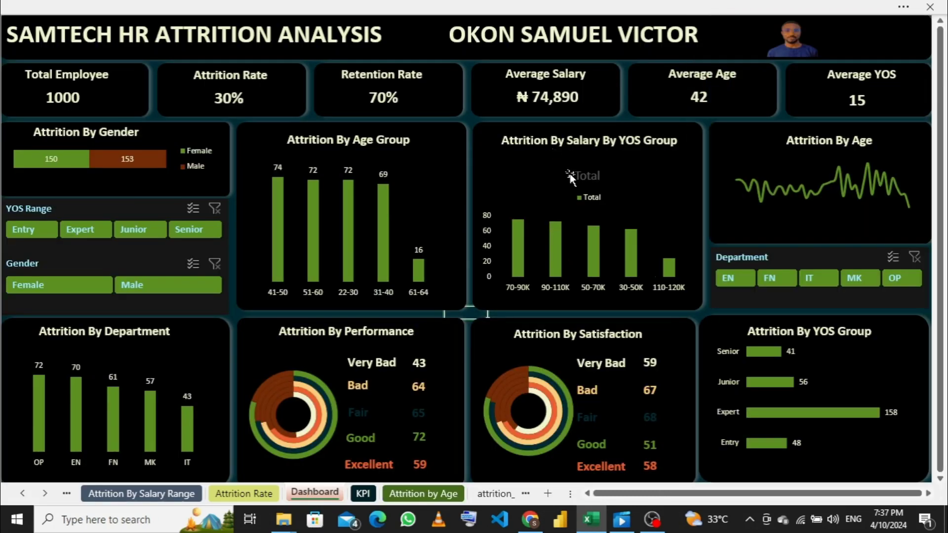
pyautogui.click(587, 200)
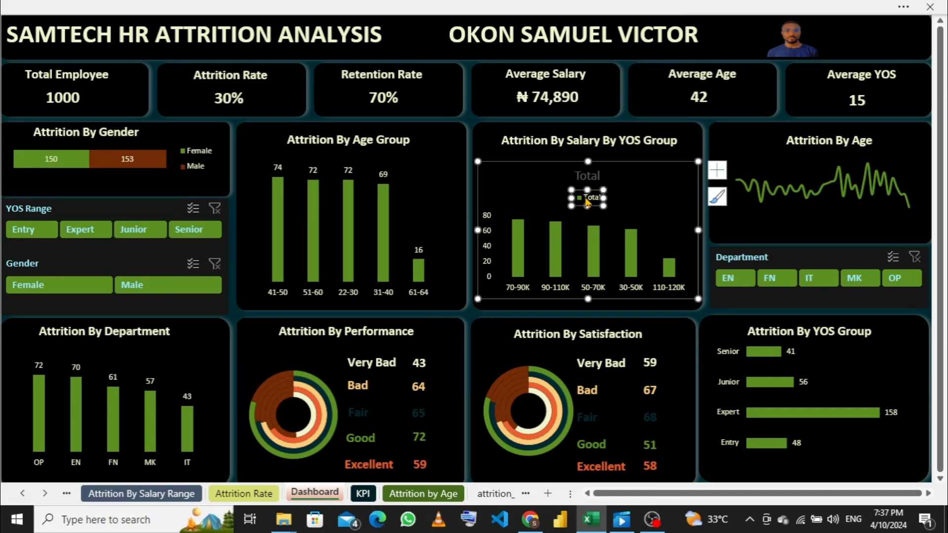
pyautogui.press('Delete')
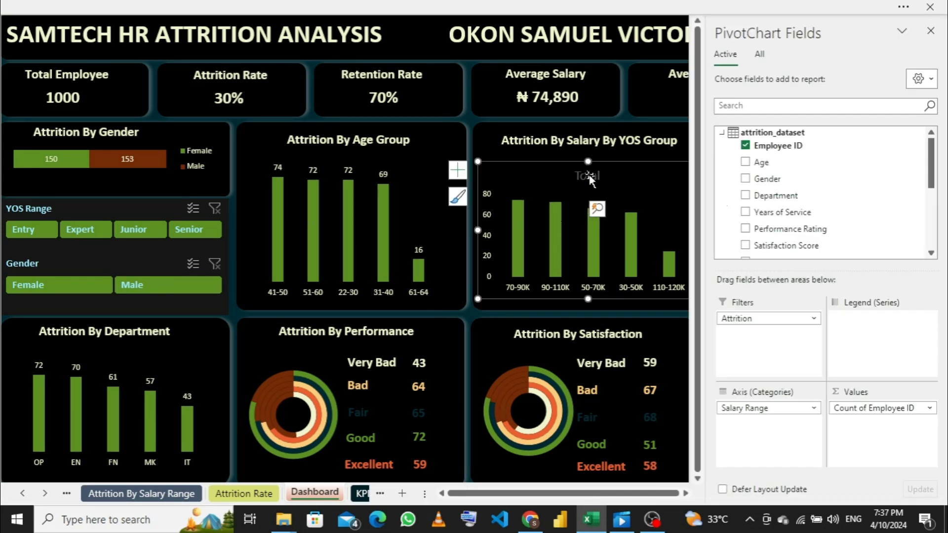
pyautogui.click(590, 176)
pyautogui.press('Delete')
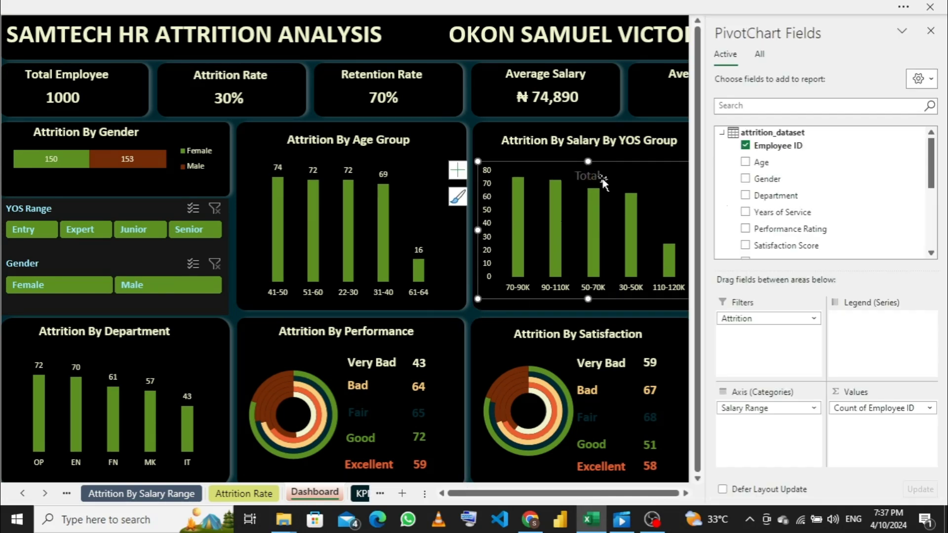
pyautogui.click(489, 214)
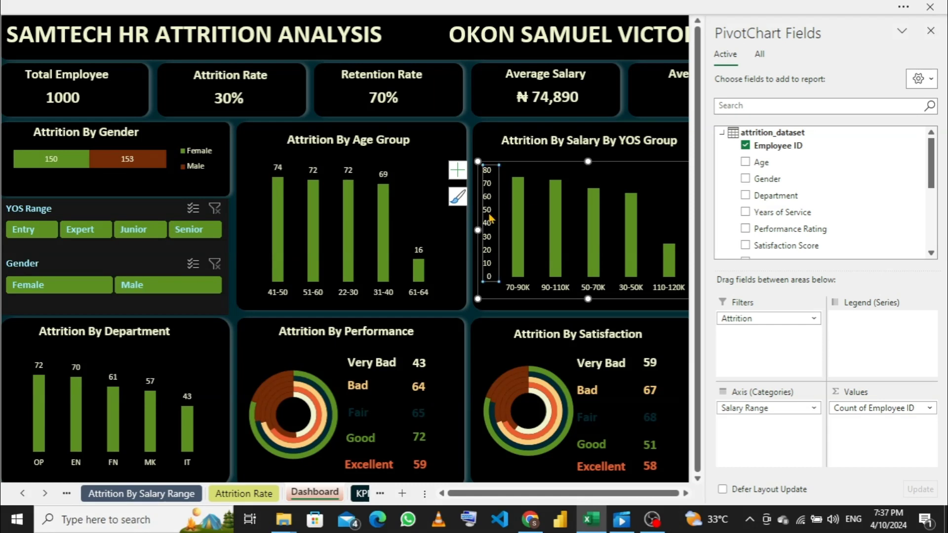
pyautogui.press('Delete')
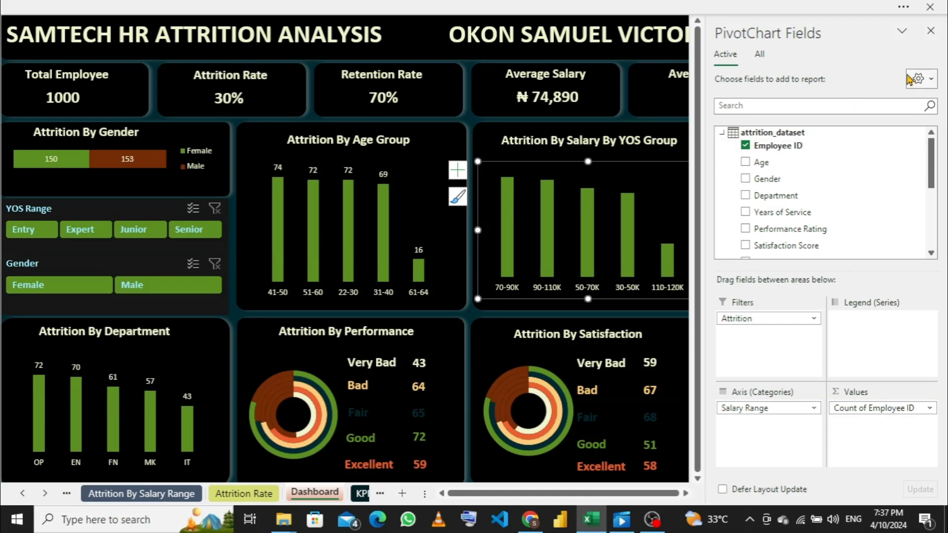
pyautogui.click(931, 30)
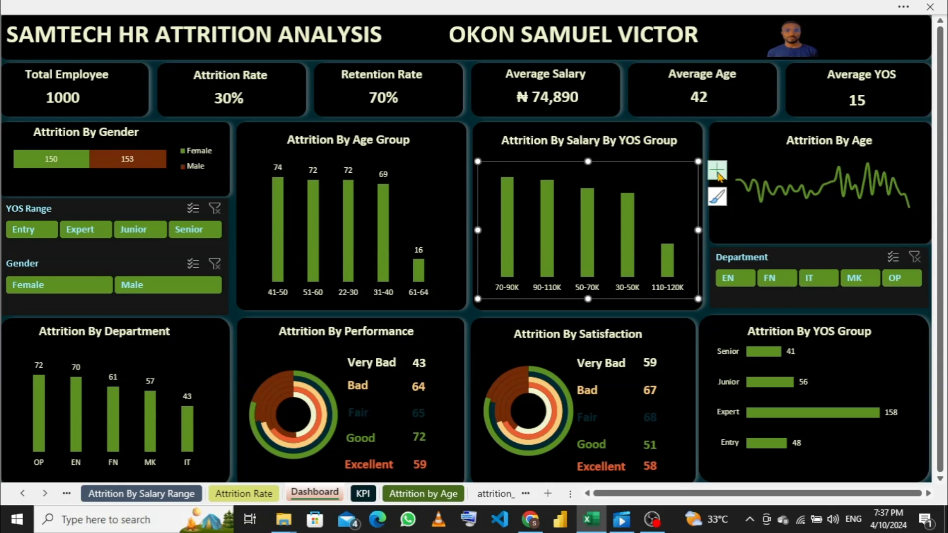
# - Add data labels to the dashboard's salary chart and set their font color to the pale cream theme color
pyautogui.click(718, 170)
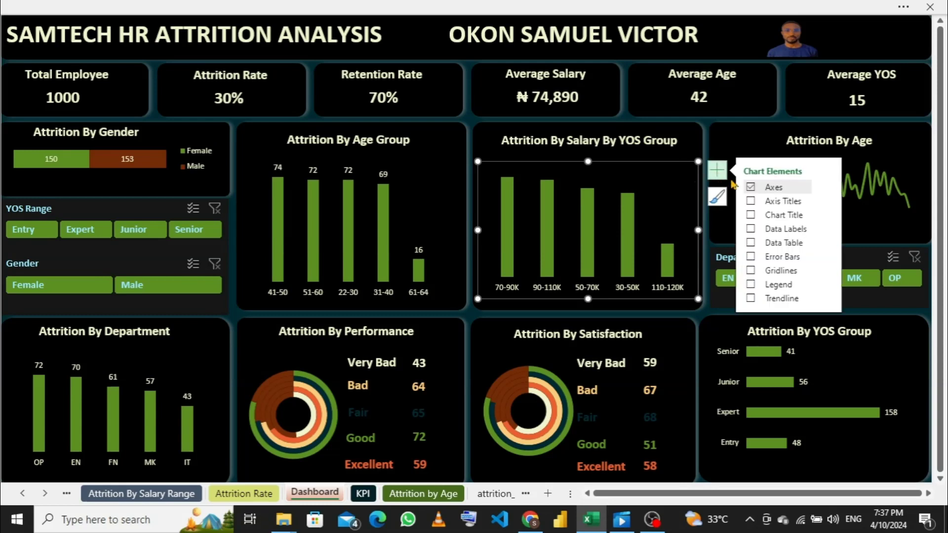
pyautogui.click(751, 229)
pyautogui.click(511, 172)
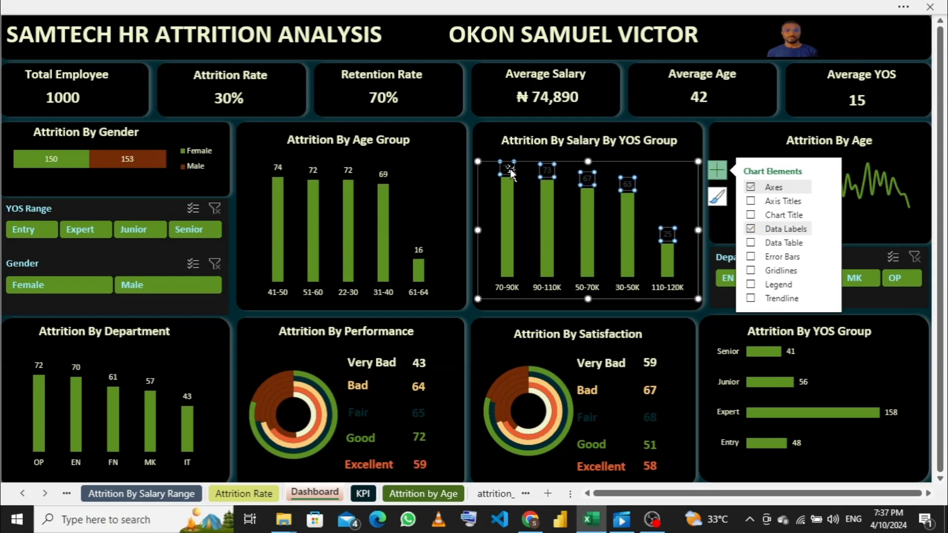
pyautogui.rightClick(508, 171)
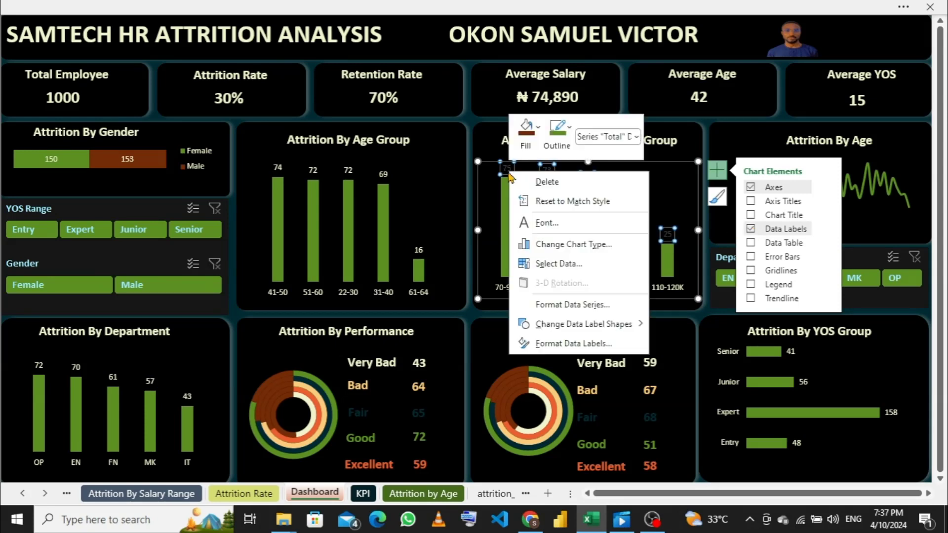
pyautogui.click(558, 222)
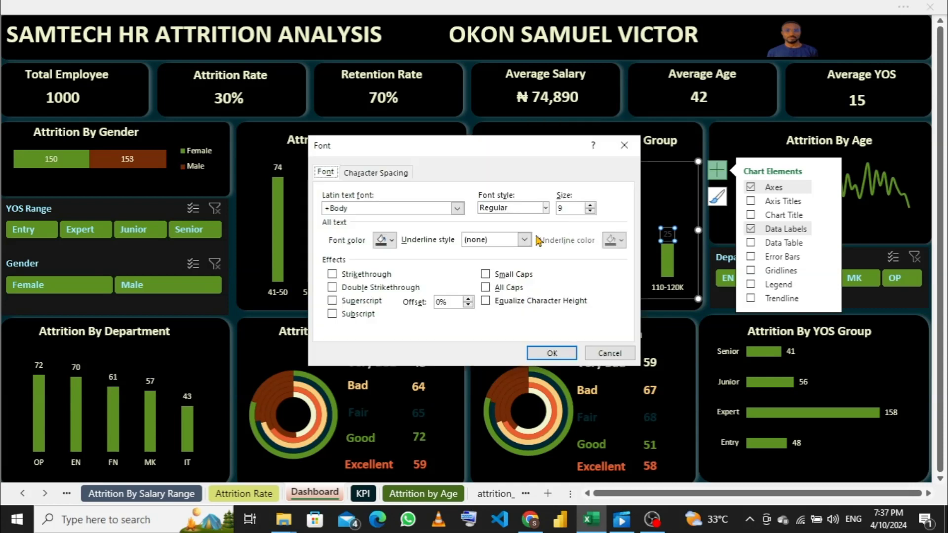
pyautogui.click(391, 241)
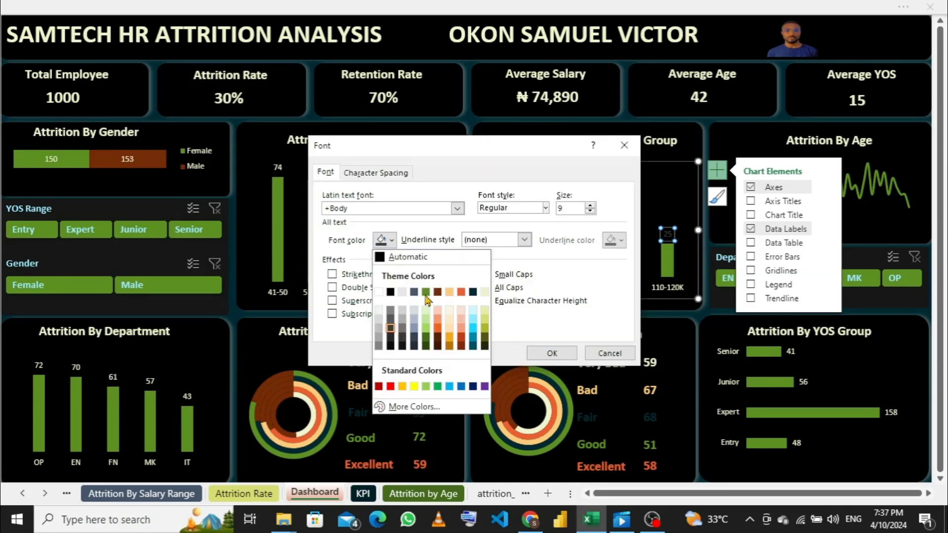
pyautogui.click(485, 295)
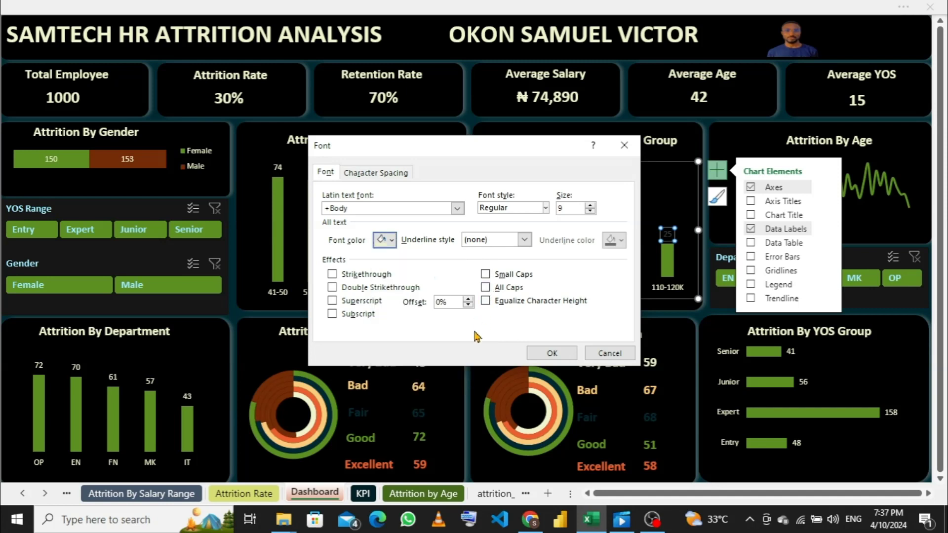
pyautogui.click(548, 353)
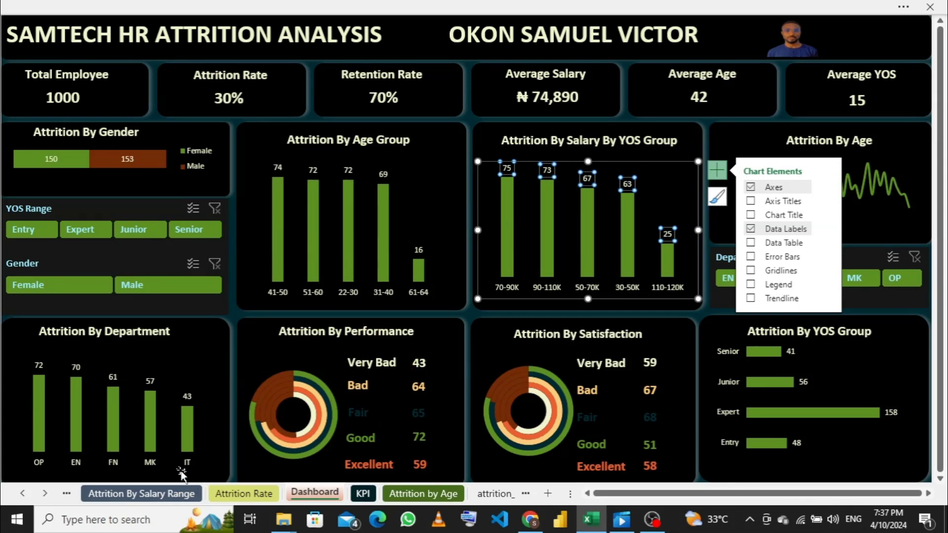
# - On the Attrition By Performance Range sheet, clear the helper cells E3:I8 and delete the doughnut chart
pyautogui.click(67, 494)
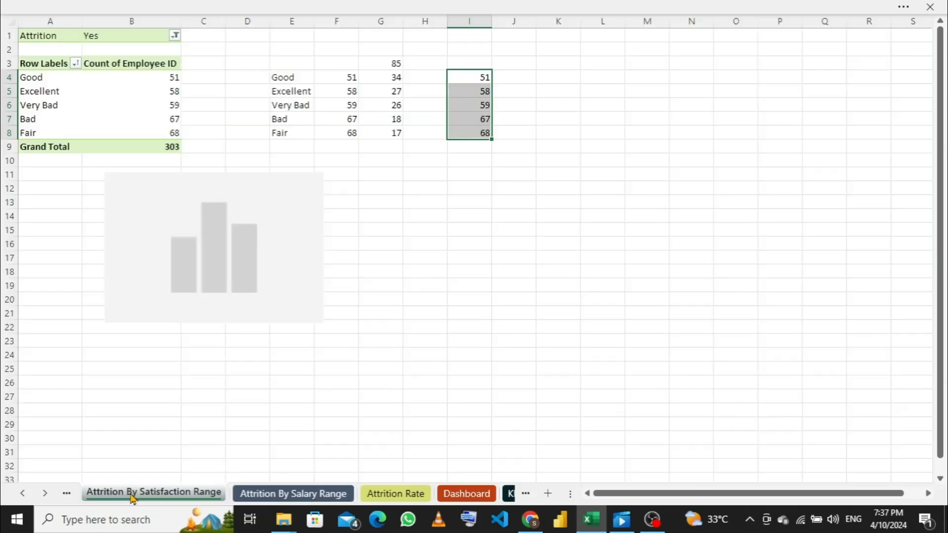
pyautogui.click(67, 493)
pyautogui.click(94, 494)
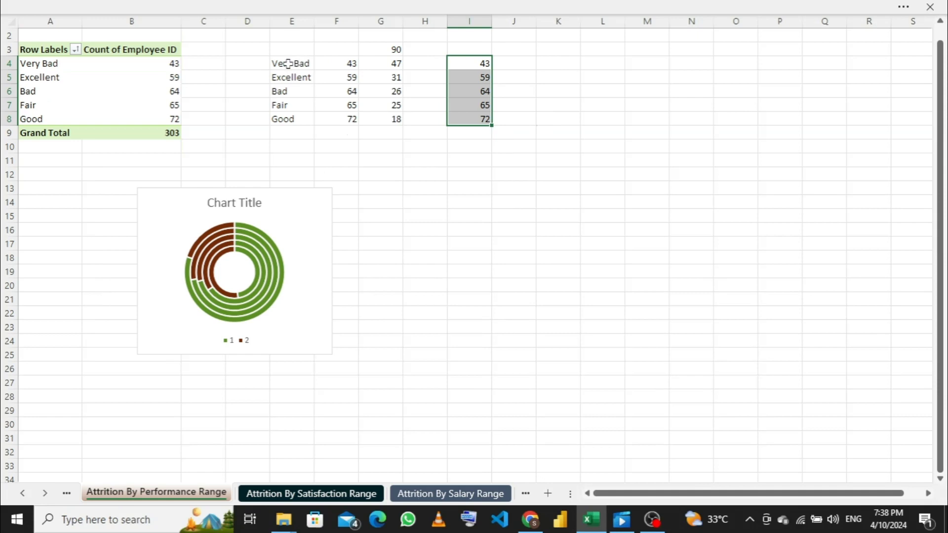
pyautogui.moveTo(292, 50); pyautogui.dragTo(478, 119)
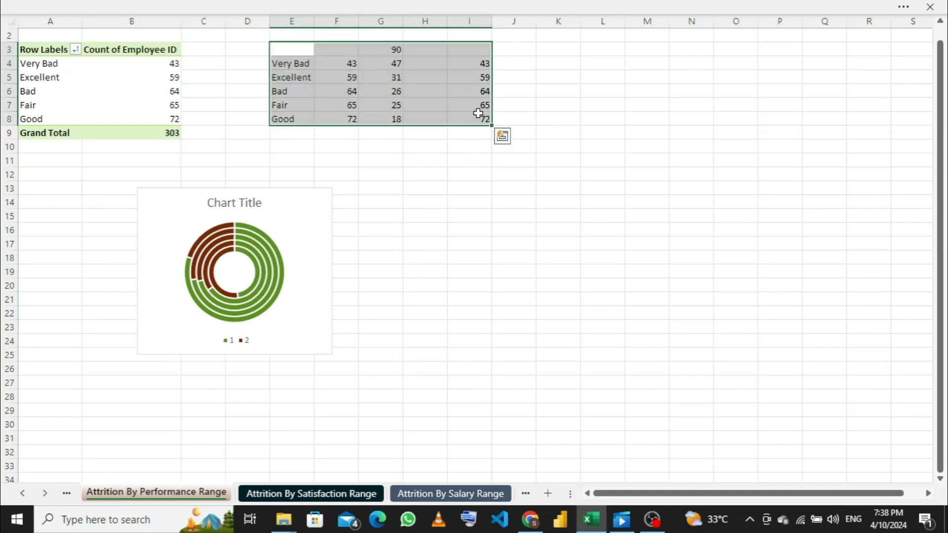
pyautogui.press('Delete')
pyautogui.click(318, 198)
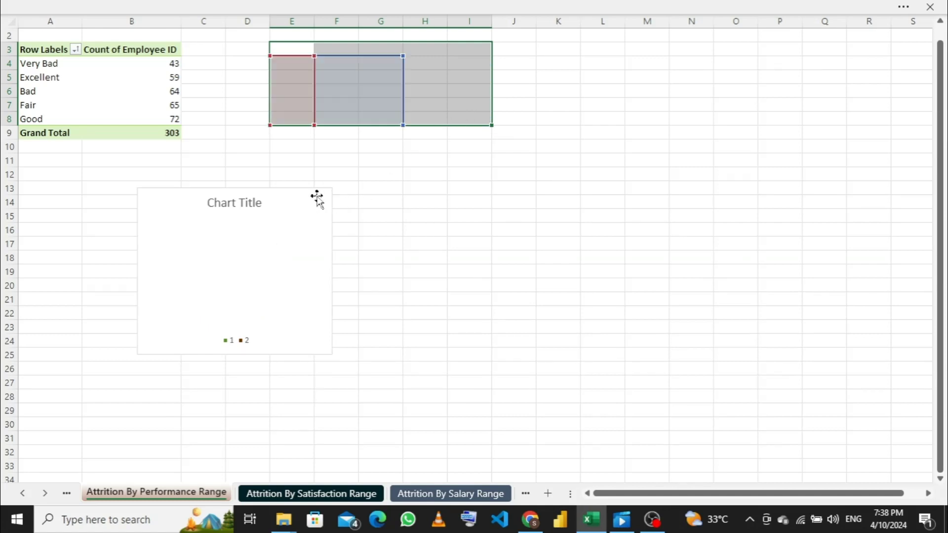
pyautogui.press('Delete')
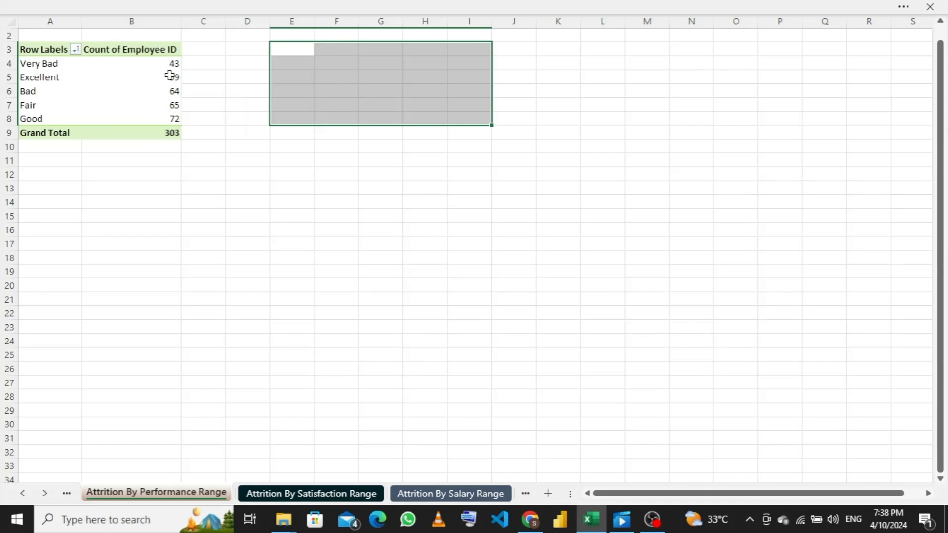
pyautogui.moveTo(168, 75)
pyautogui.click(157, 64)
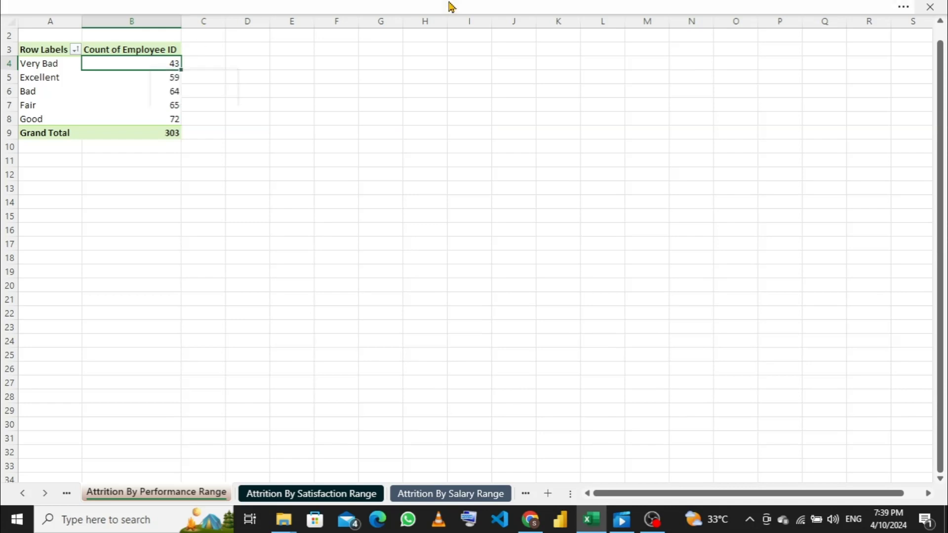
pyautogui.click(486, 7)
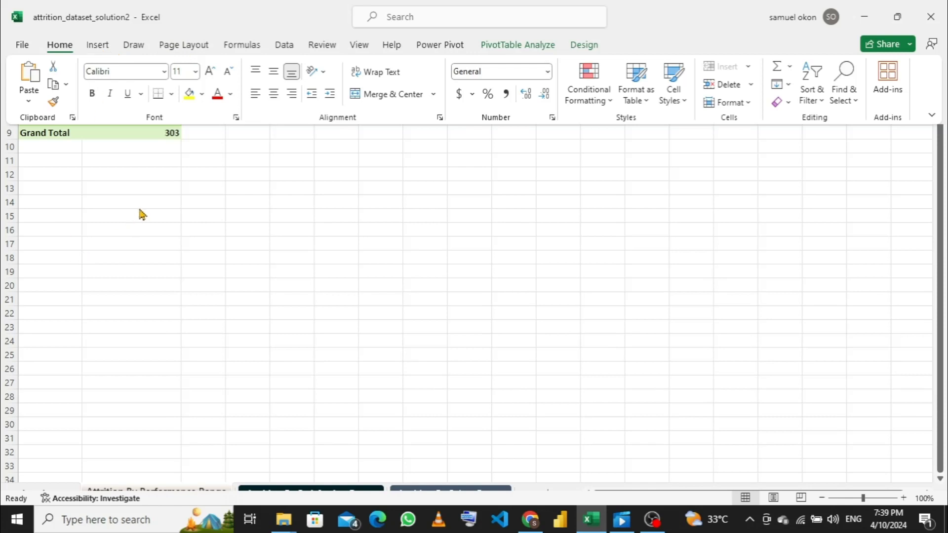
pyautogui.click(150, 186)
pyautogui.click(146, 80)
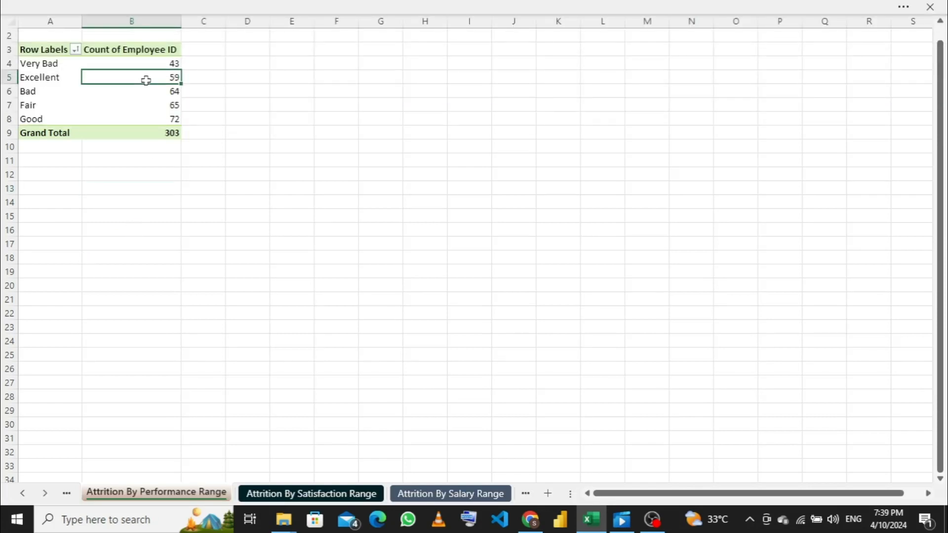
pyautogui.rightClick(147, 80)
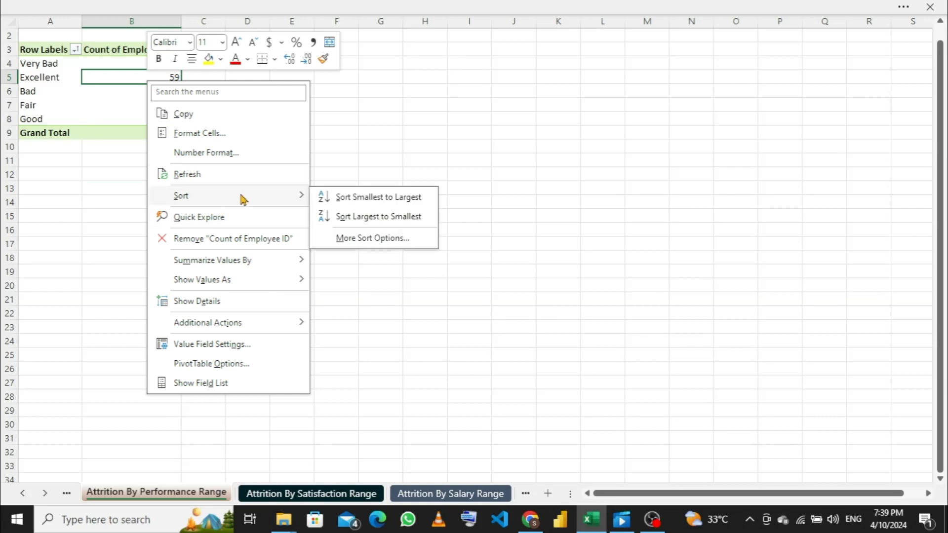
pyautogui.moveTo(228, 282)
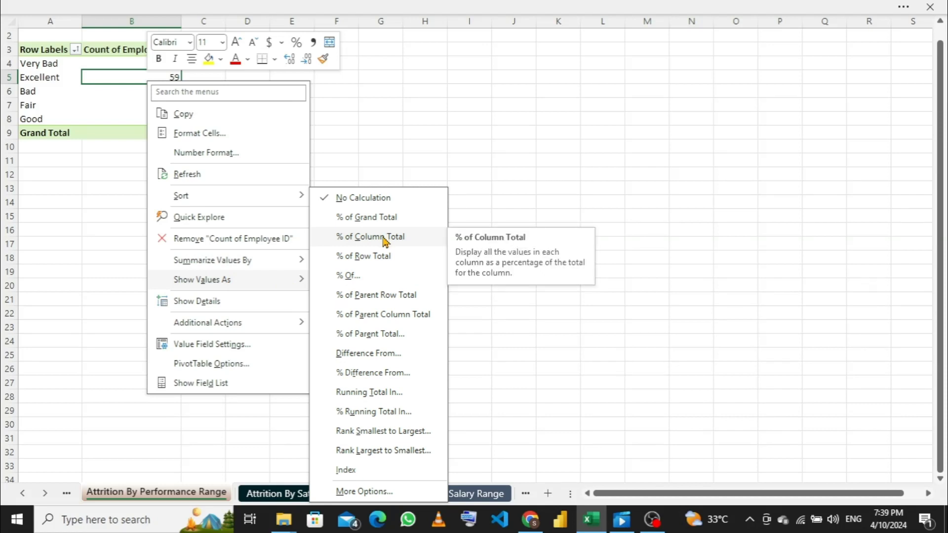
pyautogui.press('Escape')
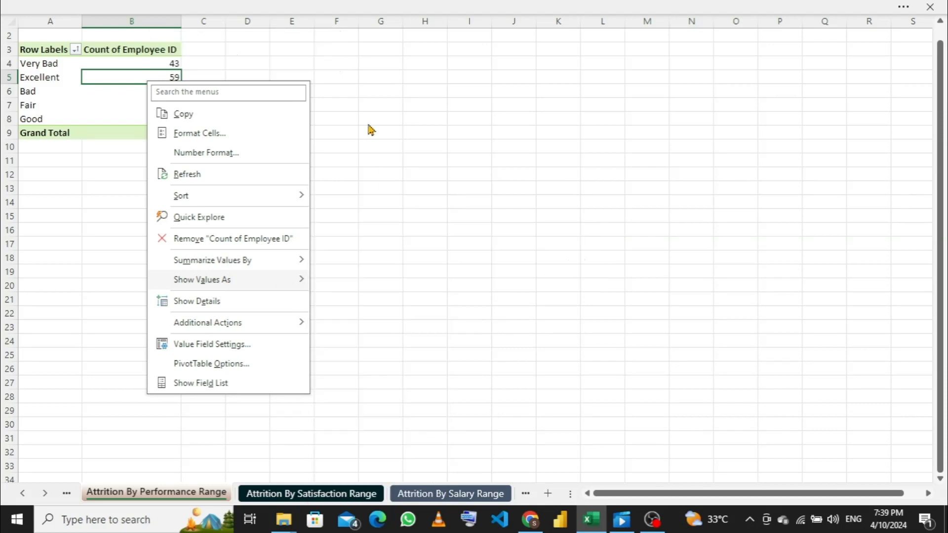
pyautogui.press('Escape')
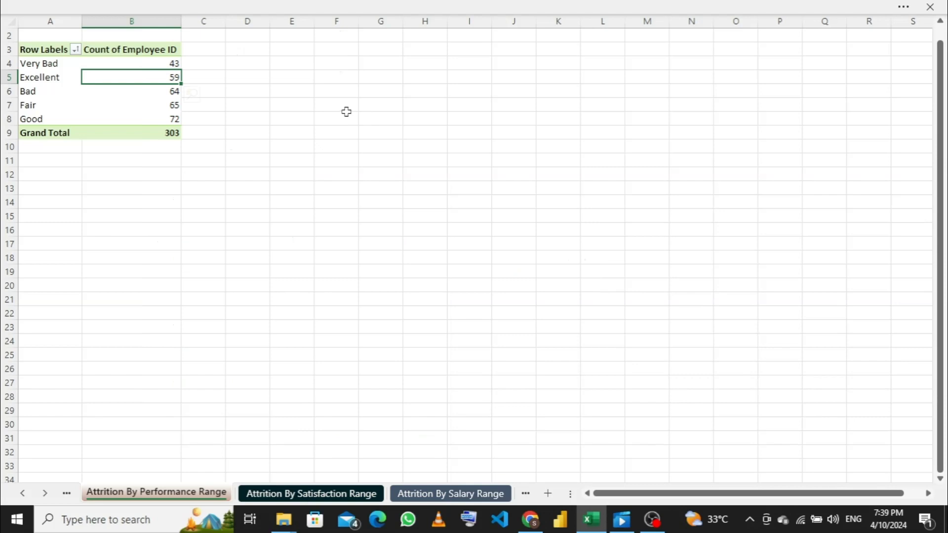
# - Show the performance pivot's field list and start a new attrition_dataset measure named "total number of attrition"
pyautogui.click(244, 6)
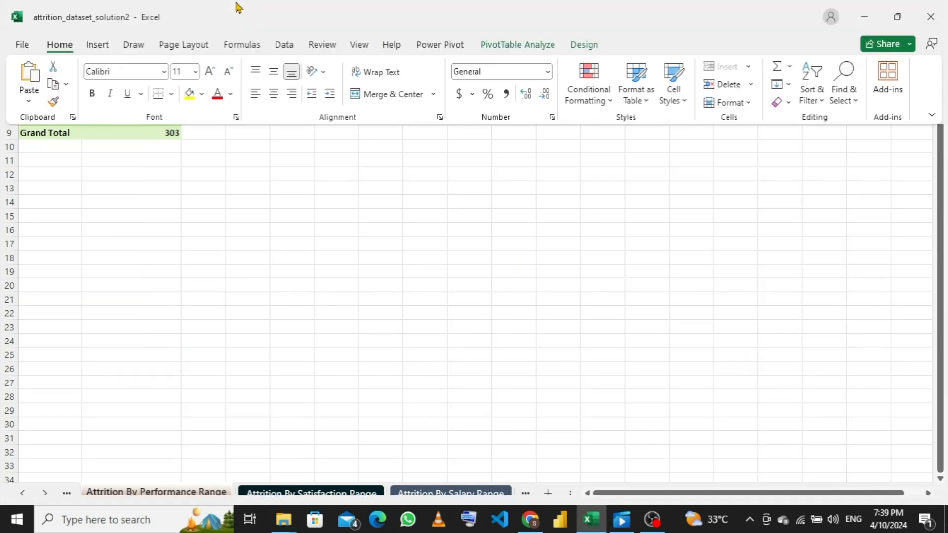
pyautogui.click(525, 46)
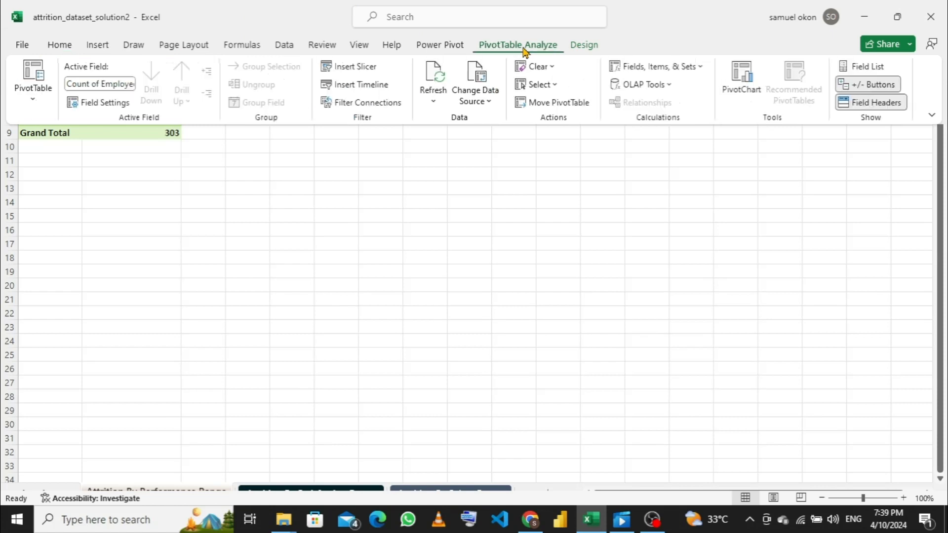
pyautogui.click(864, 66)
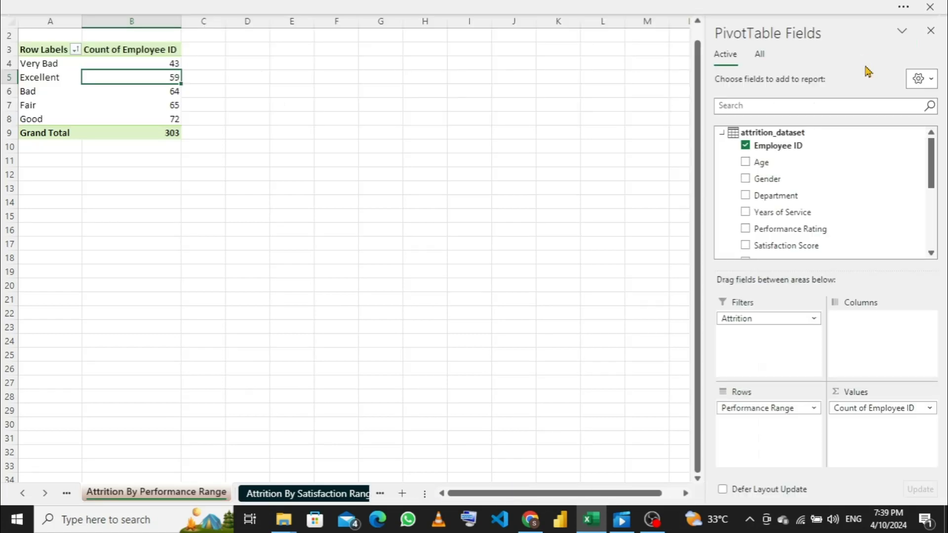
pyautogui.rightClick(722, 136)
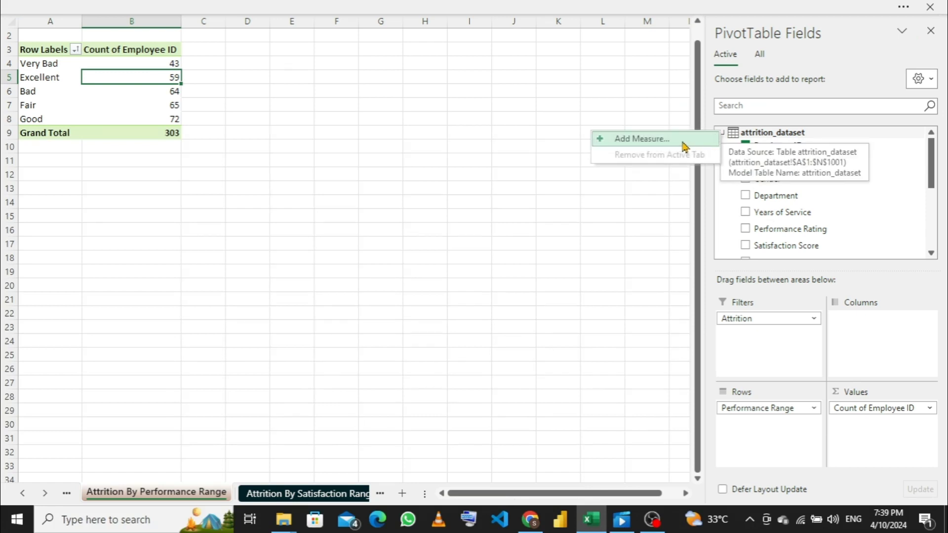
pyautogui.click(683, 143)
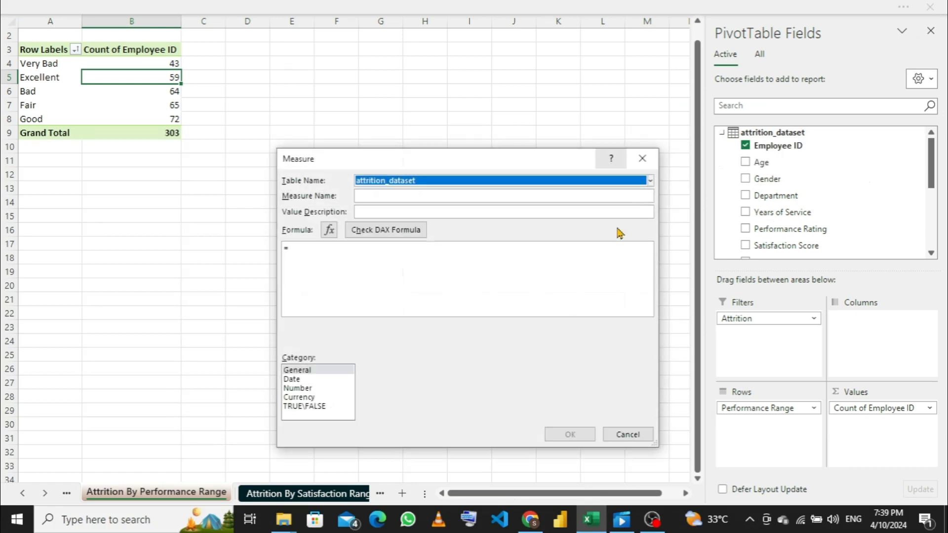
pyautogui.click(398, 198)
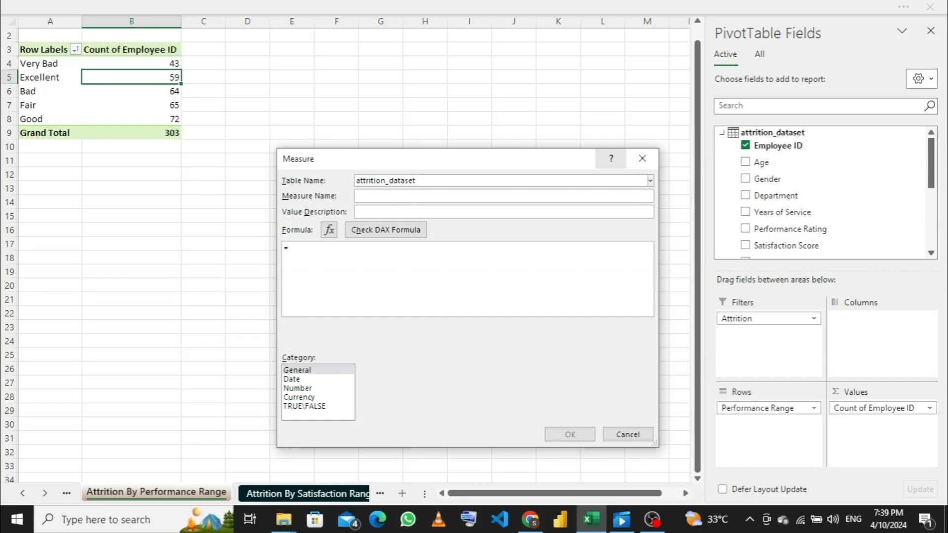
pyautogui.write('total ')
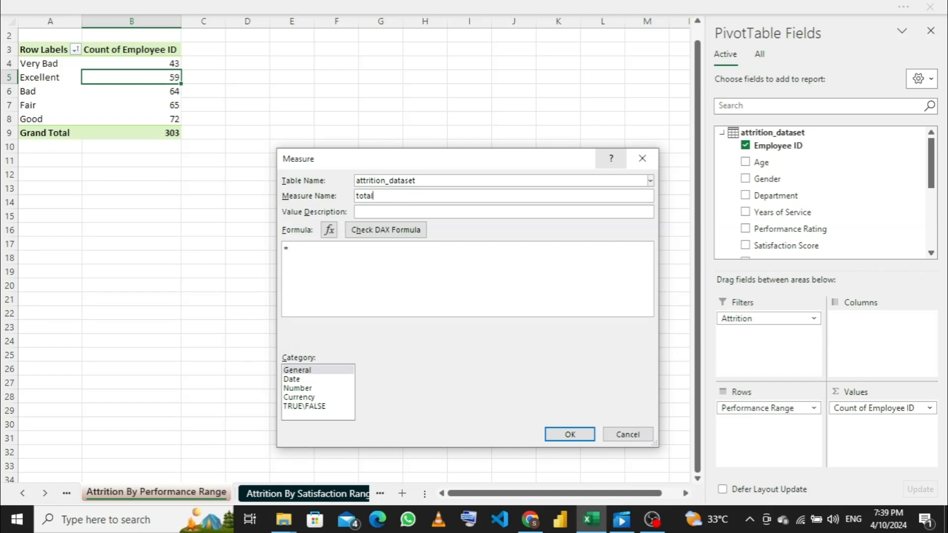
pyautogui.write('number of attrition')
# - Begin the measure's formula with =CALCULATE([Count of Employee ID] and set its category to Number
pyautogui.click(335, 264)
pyautogui.write('cal')
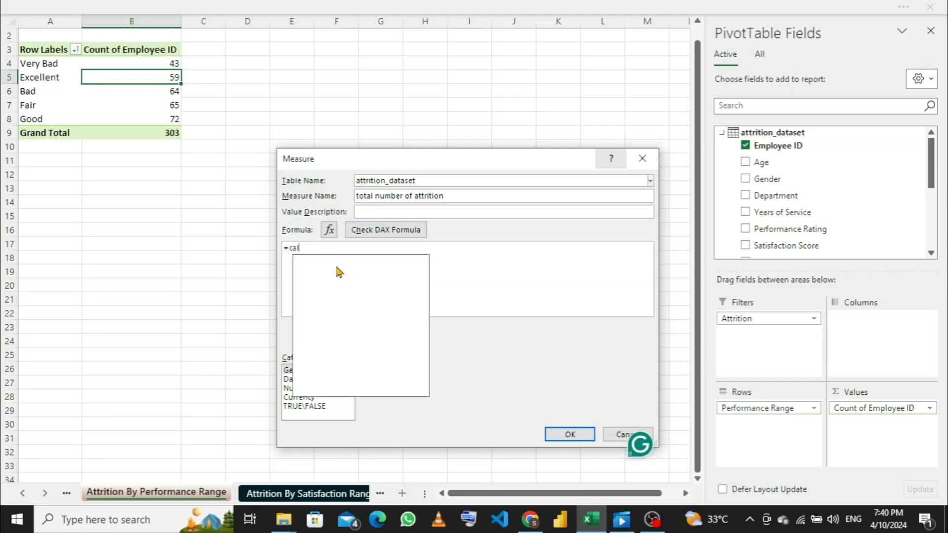
pyautogui.press('Tab')
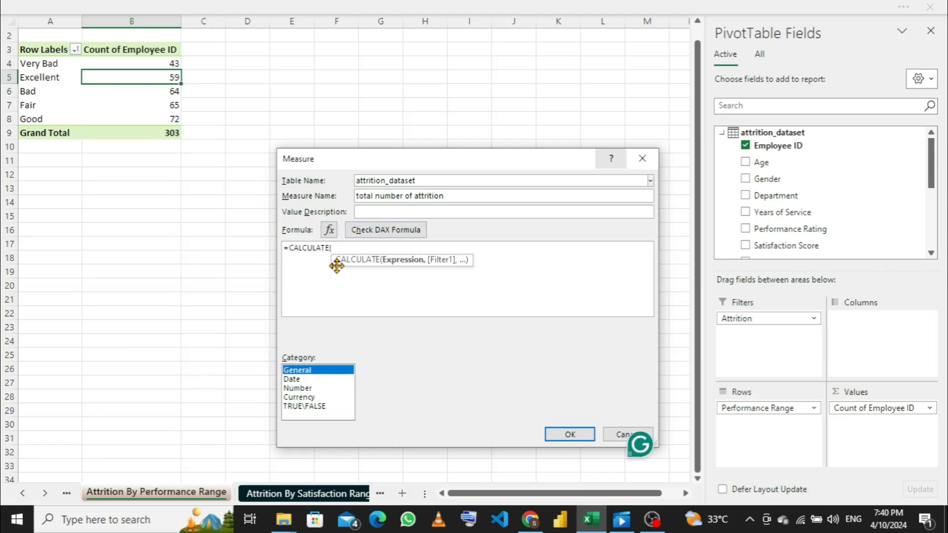
pyautogui.press('c')
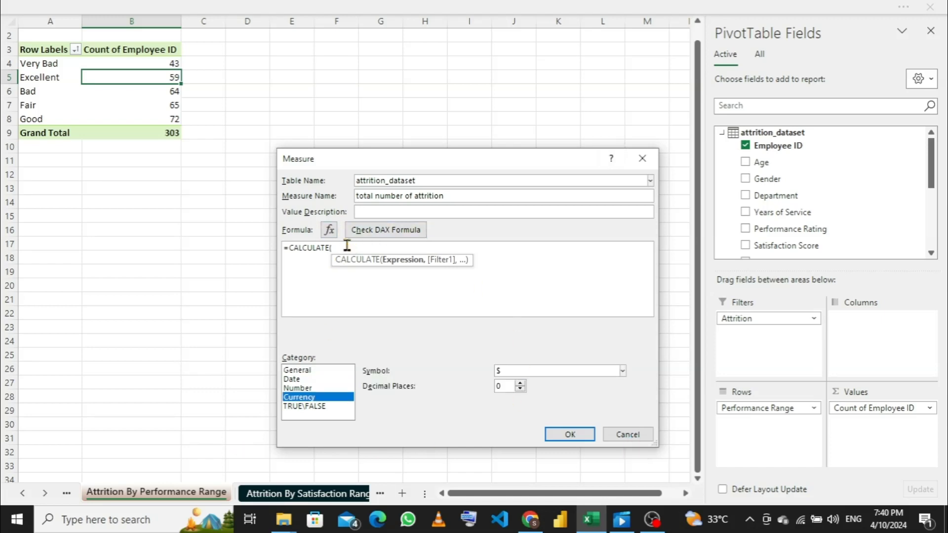
pyautogui.click(302, 389)
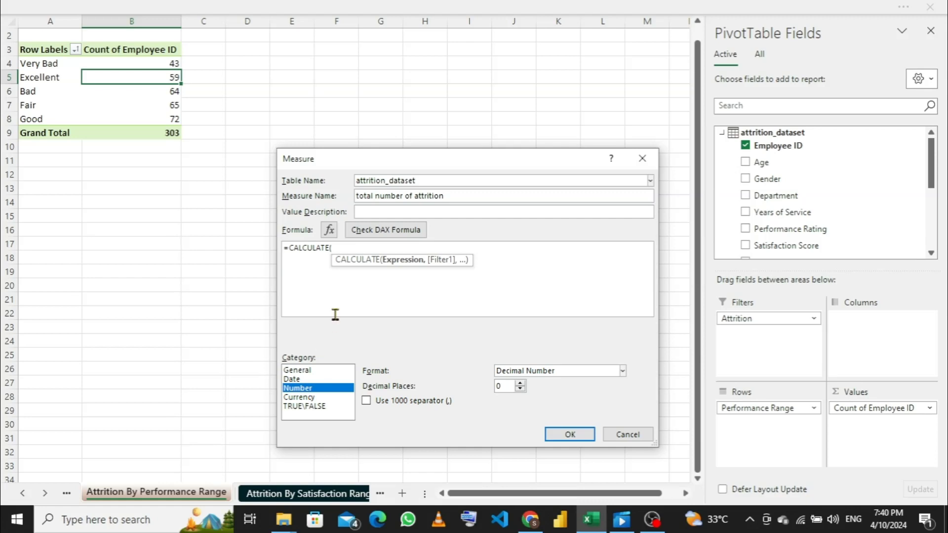
pyautogui.click(357, 250)
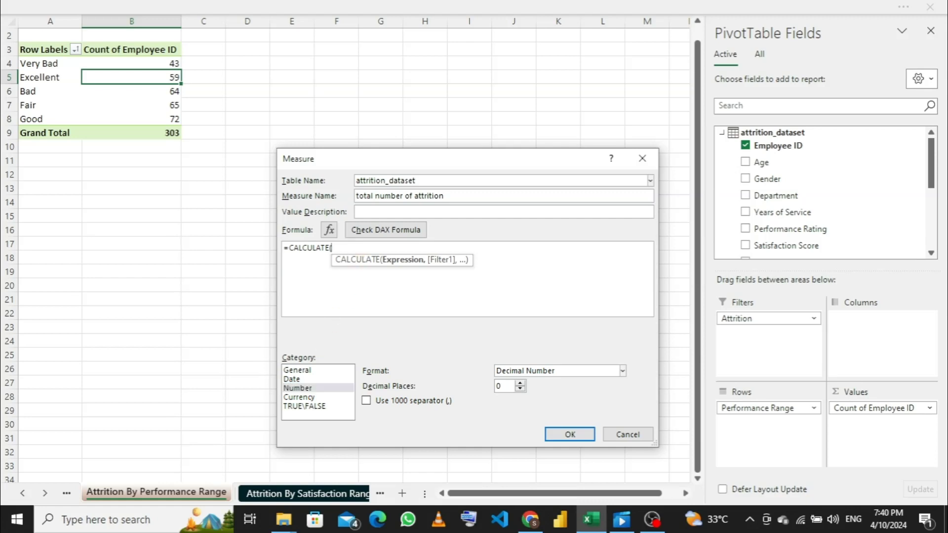
pyautogui.write('c')
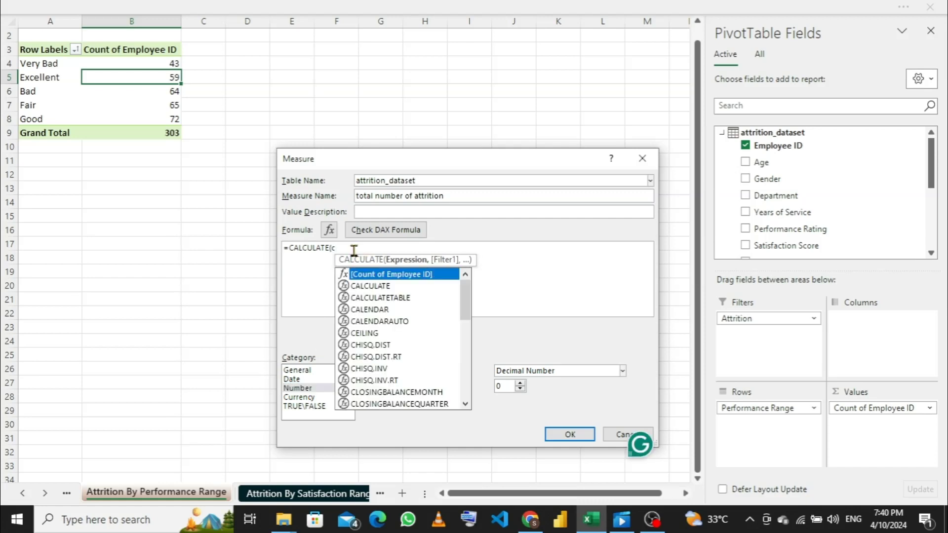
pyautogui.write('oun')
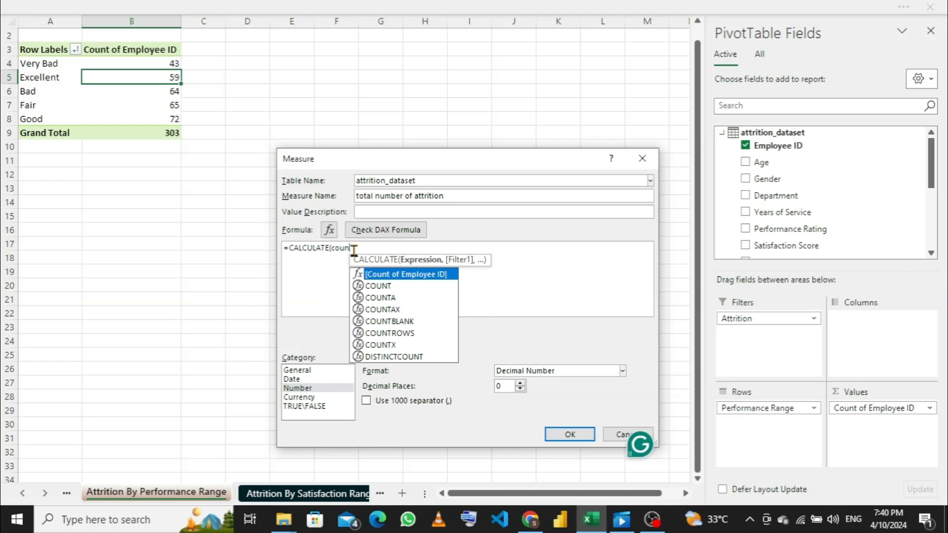
pyautogui.press('Tab')
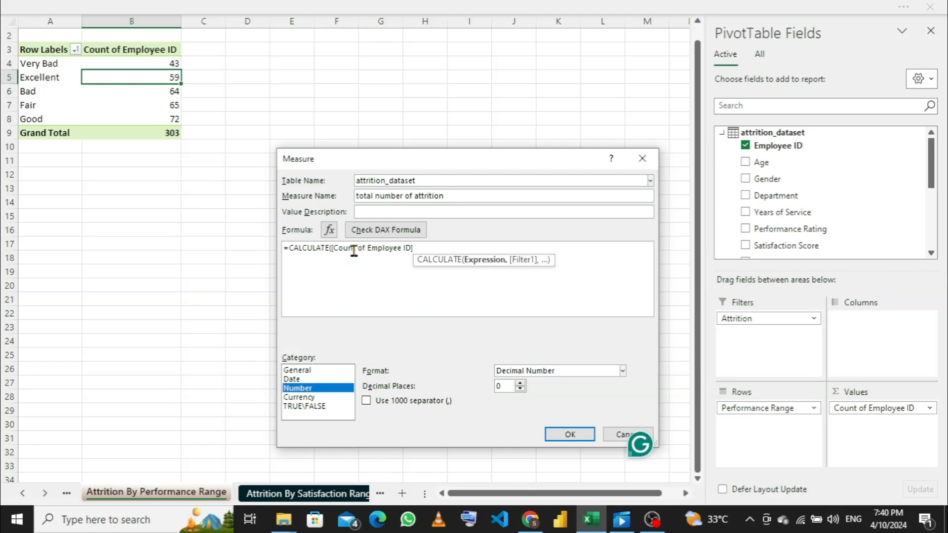
# - Complete the measure's formula with the filter argument ALL(attrition_dataset[Performance Range]) and close the CALCULATE function
pyautogui.click(420, 248)
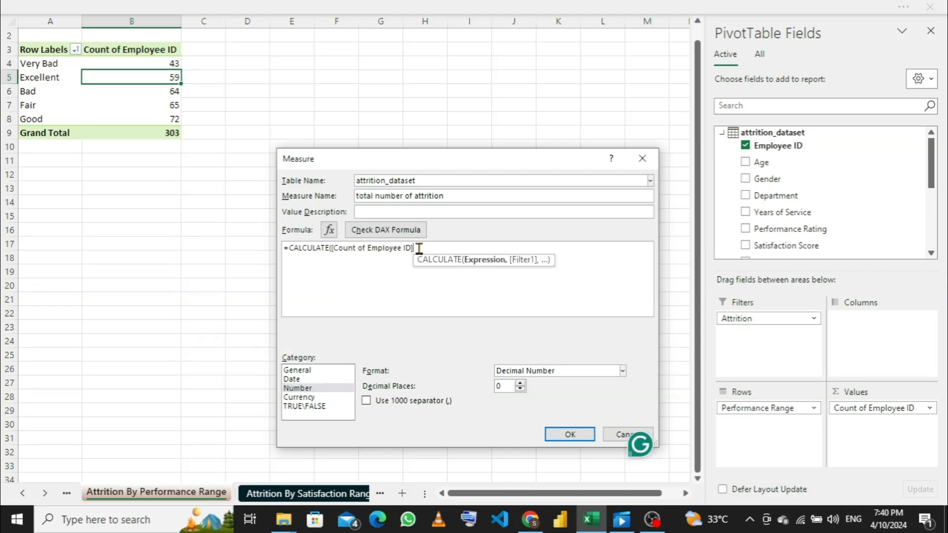
pyautogui.write(',')
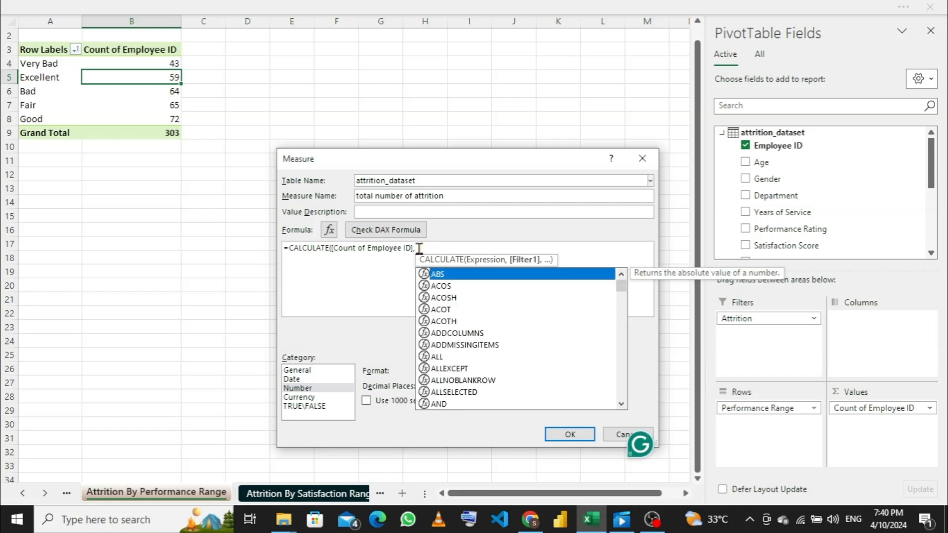
pyautogui.write('all')
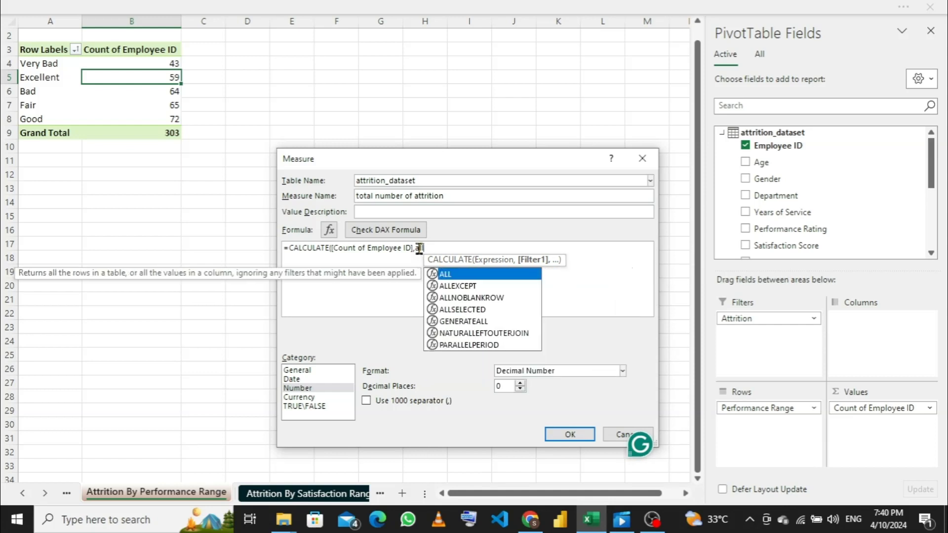
pyautogui.press('Tab')
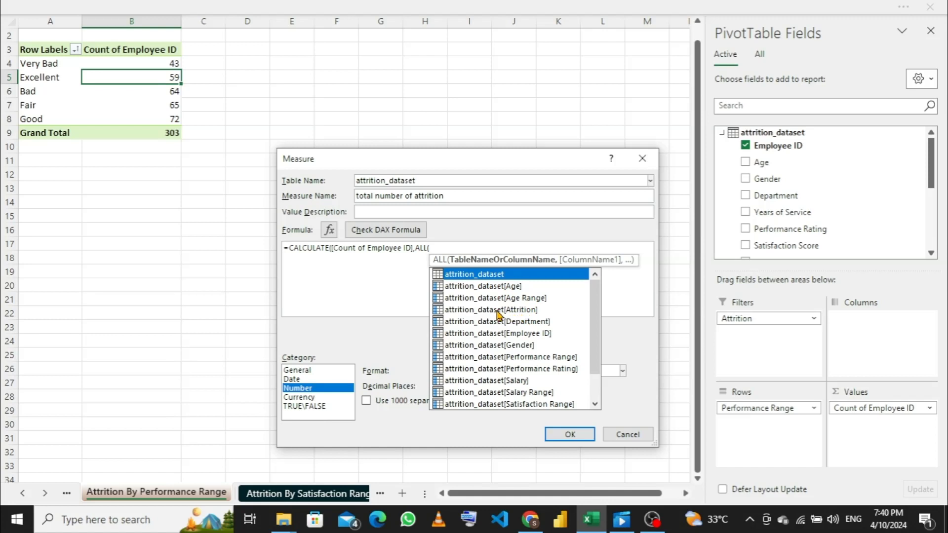
pyautogui.scroll(-1, 518, 320)
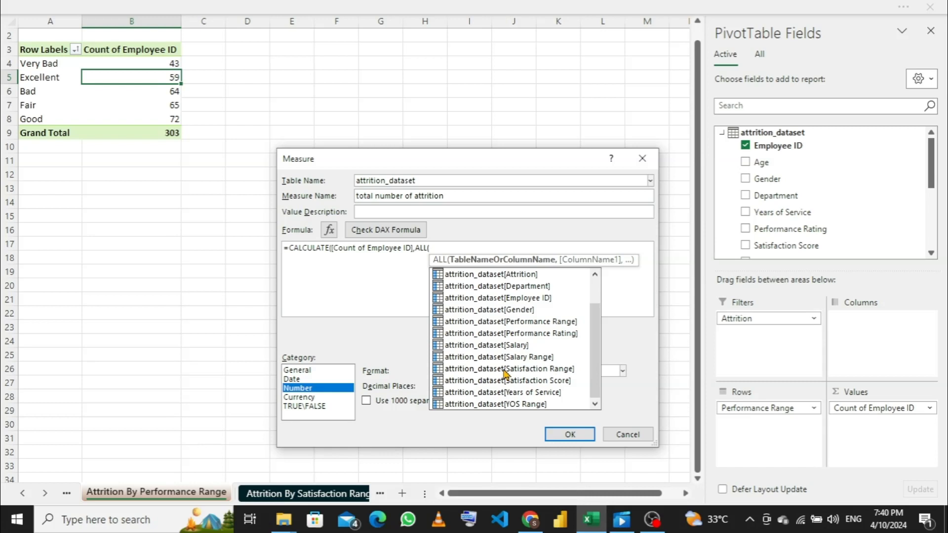
pyautogui.click(522, 325)
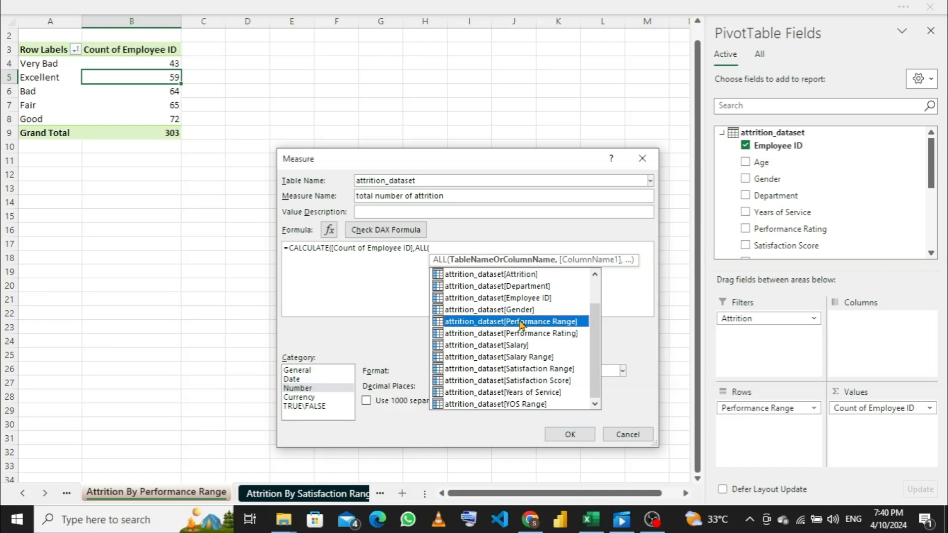
pyautogui.doubleClick(522, 323)
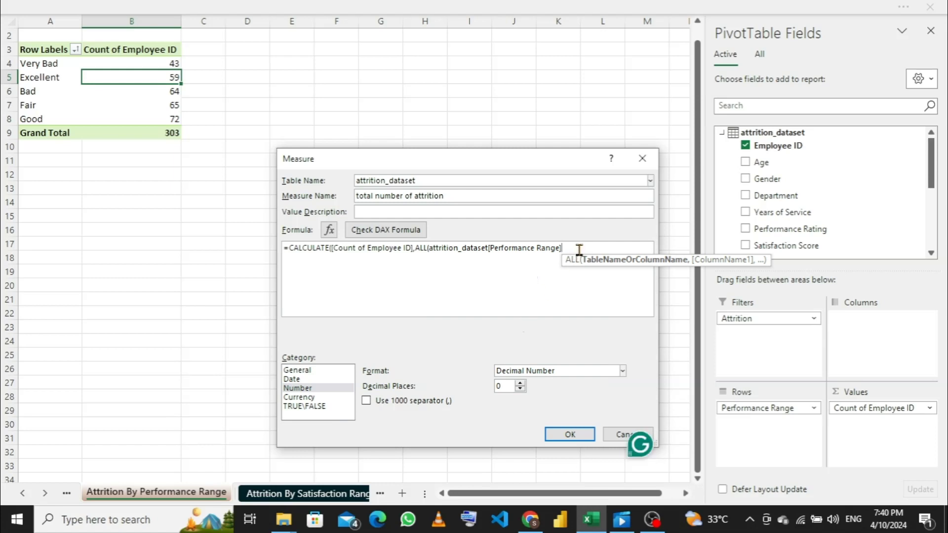
pyautogui.write(')')
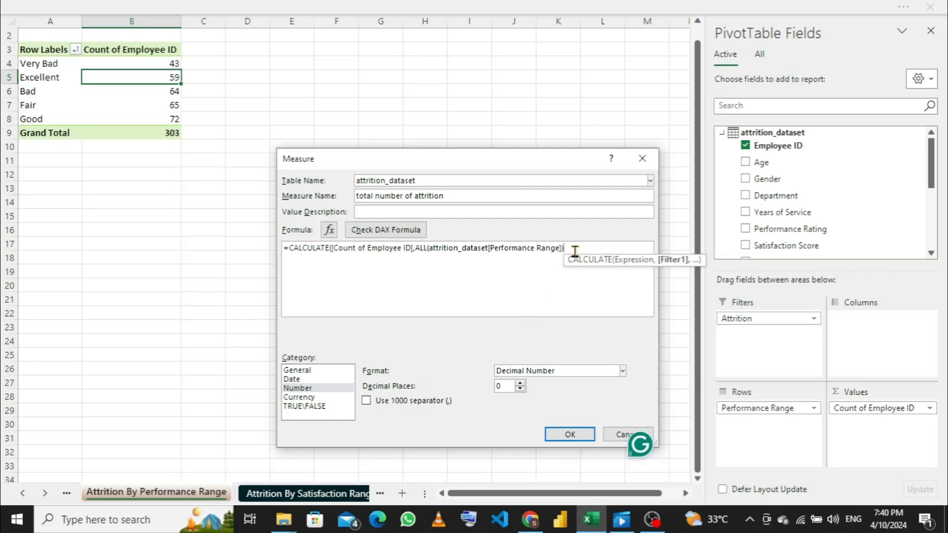
pyautogui.write(')')
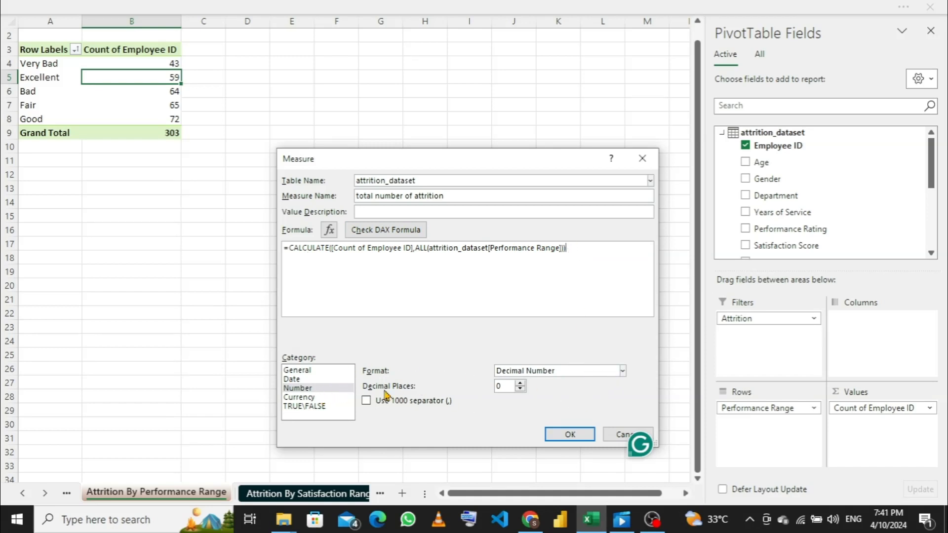
# - Set the measure's number format to Whole Number and create the measure
pyautogui.click(622, 371)
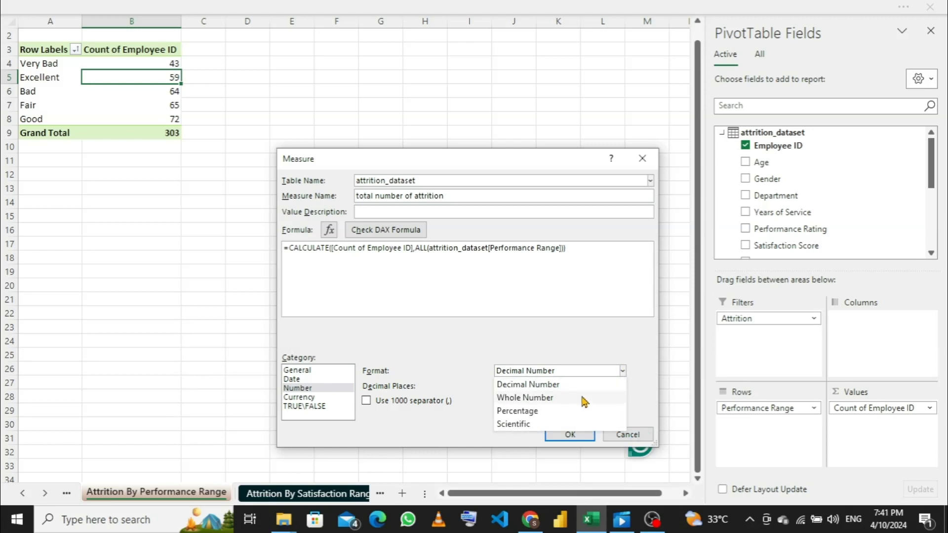
pyautogui.click(543, 397)
pyautogui.click(569, 434)
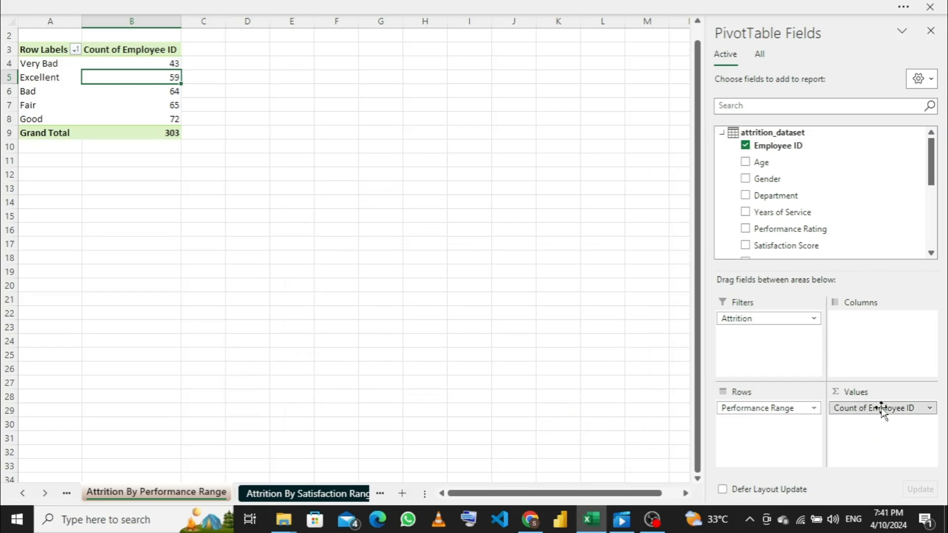
# - Remove Count of Employee ID from the values of the performance range pivot table
pyautogui.moveTo(882, 411); pyautogui.dragTo(582, 324)
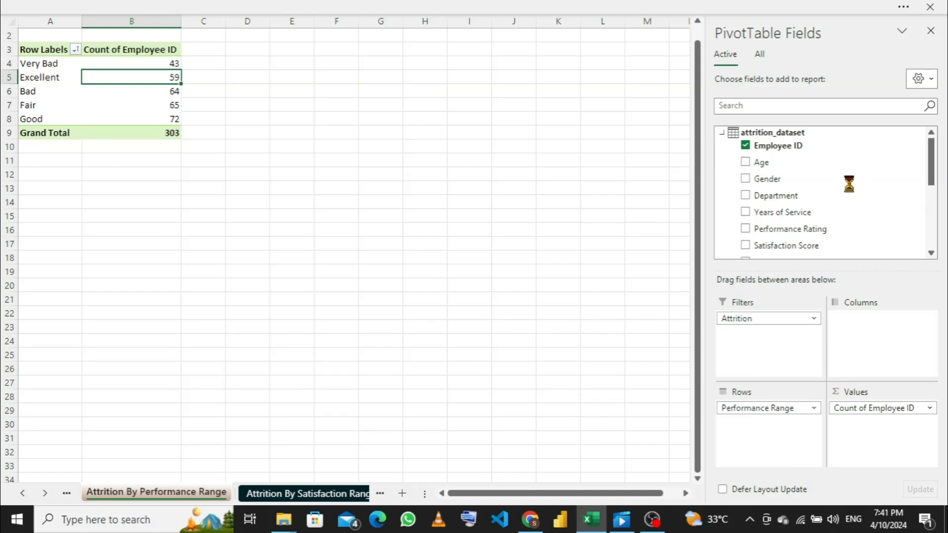
pyautogui.scroll(-4, 851, 189)
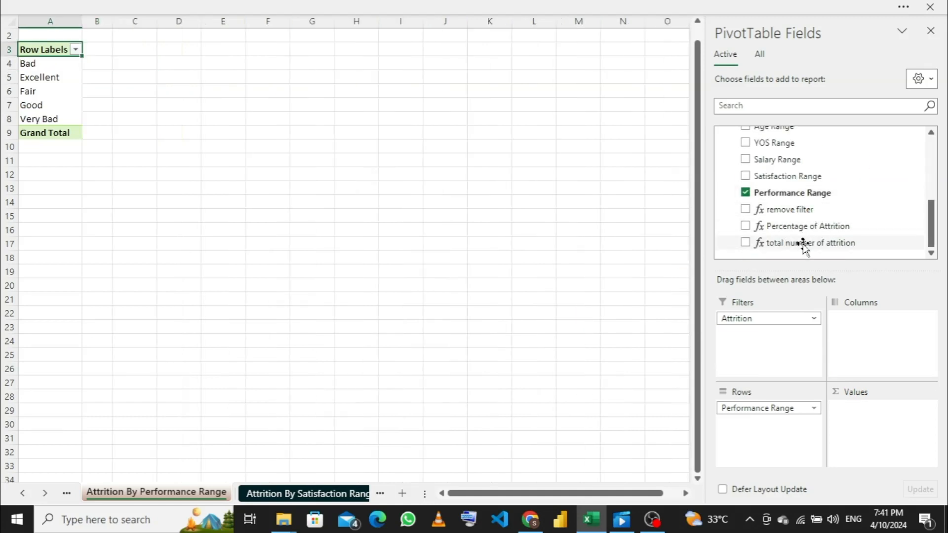
# - Add total number of attrition to the performance range pivot table's values and start a new attrition_dataset measure named percentage of performance range
pyautogui.moveTo(804, 245); pyautogui.dragTo(856, 427)
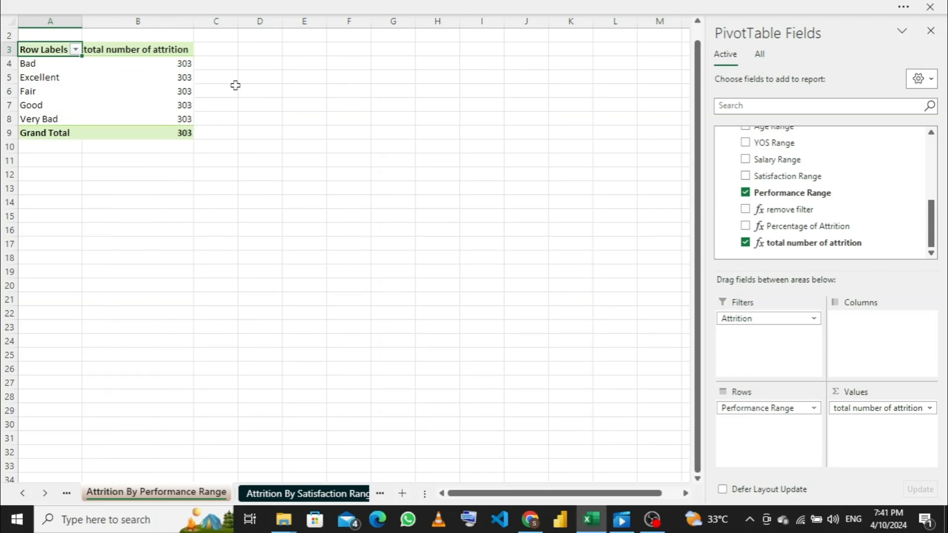
pyautogui.scroll(5, 782, 218)
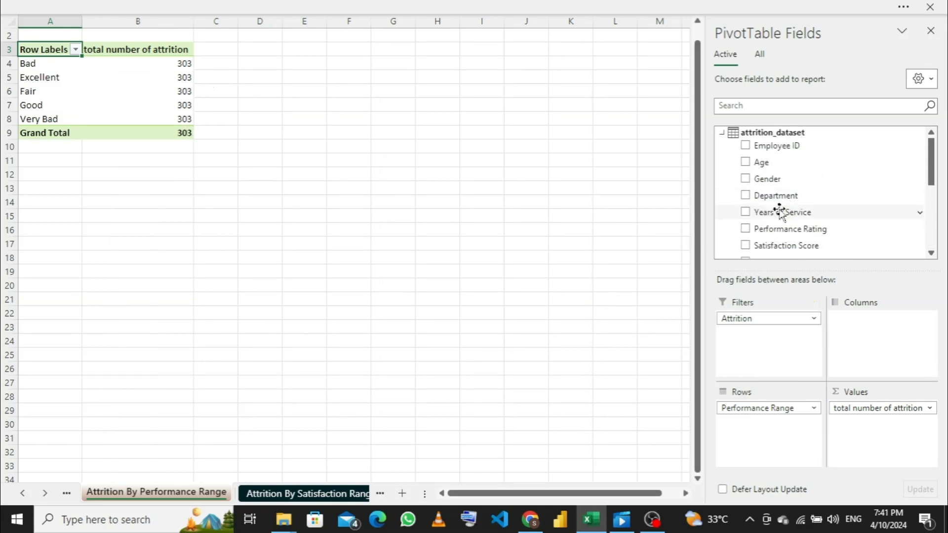
pyautogui.rightClick(724, 138)
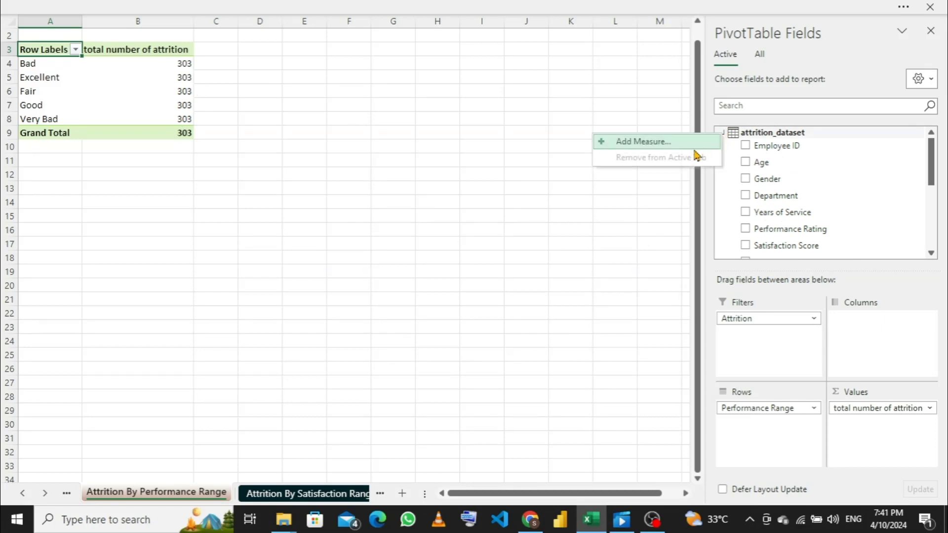
pyautogui.click(677, 144)
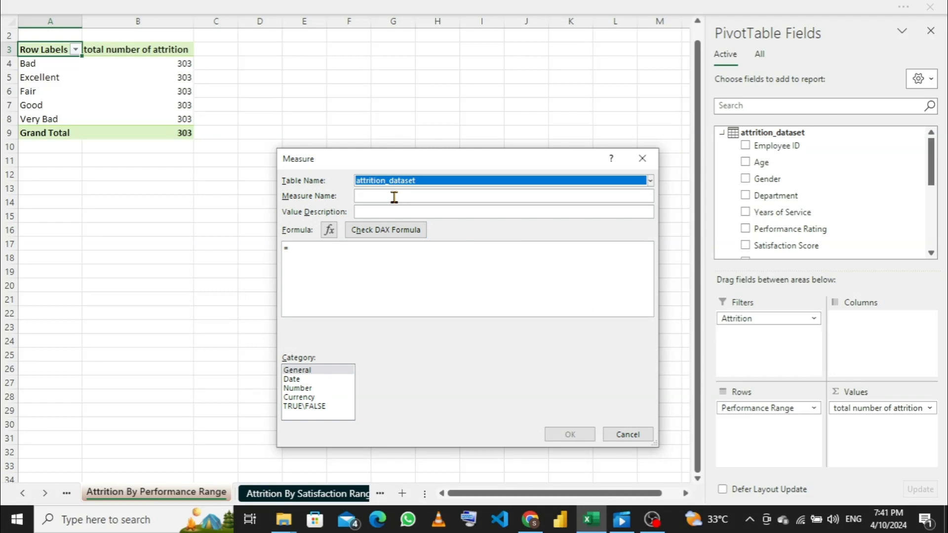
pyautogui.click(394, 196)
pyautogui.write('percent')
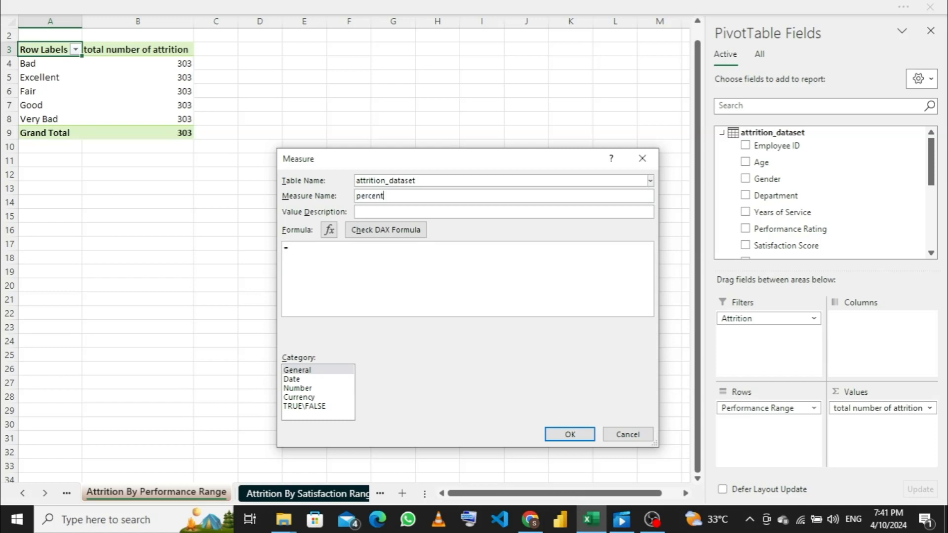
pyautogui.write('age of performanve')
pyautogui.press('BackSpace')
pyautogui.press('BackSpace')
pyautogui.write('ce range')
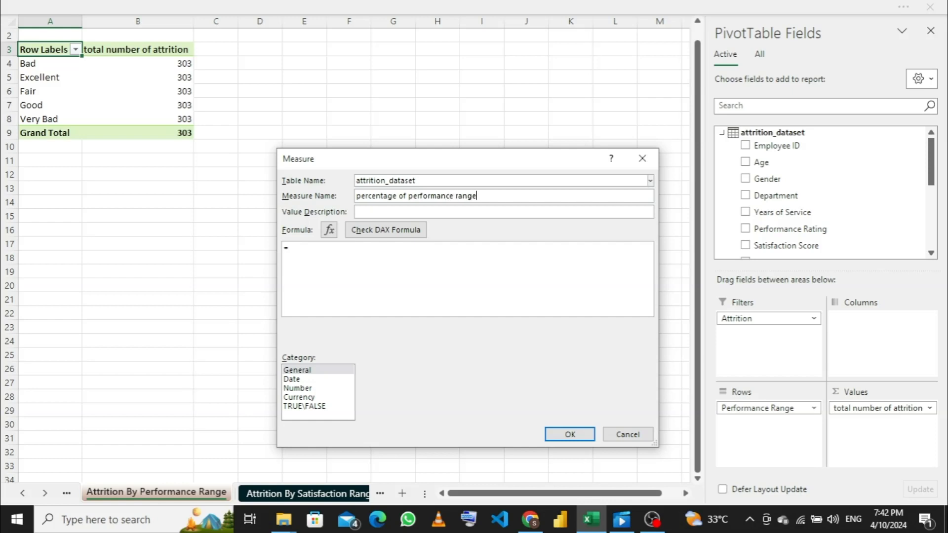
# - Enter the measure's formula as =[Count of Employee ID]/[total number of attrition]
pyautogui.click(389, 256)
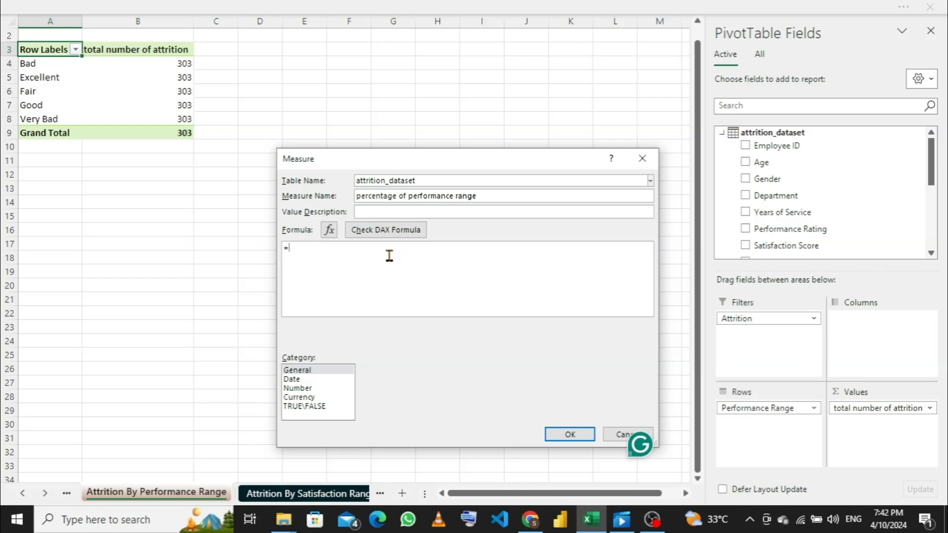
pyautogui.write('co')
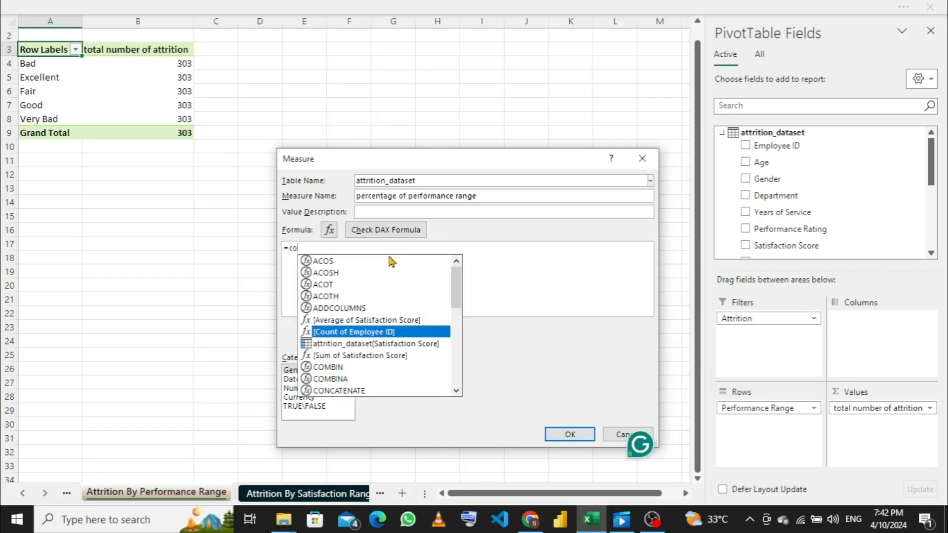
pyautogui.press('Tab')
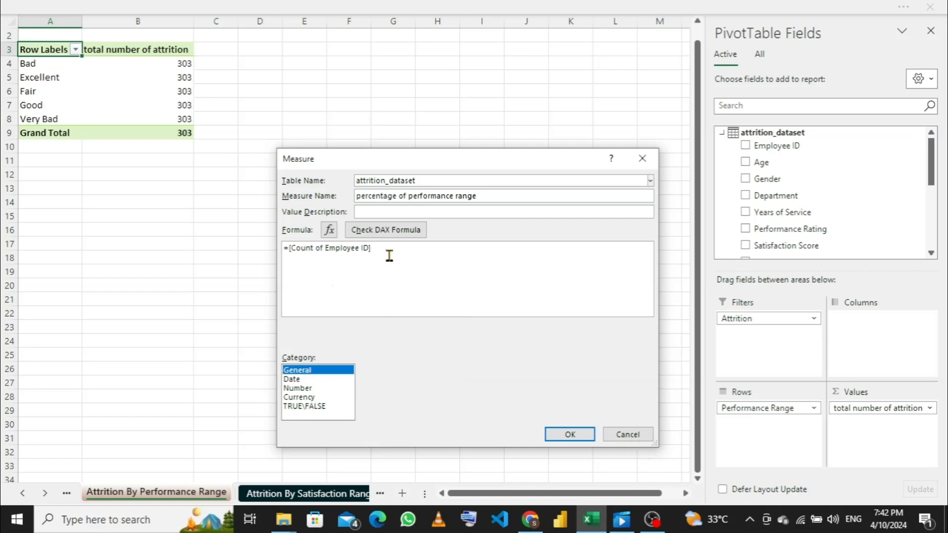
pyautogui.click(394, 250)
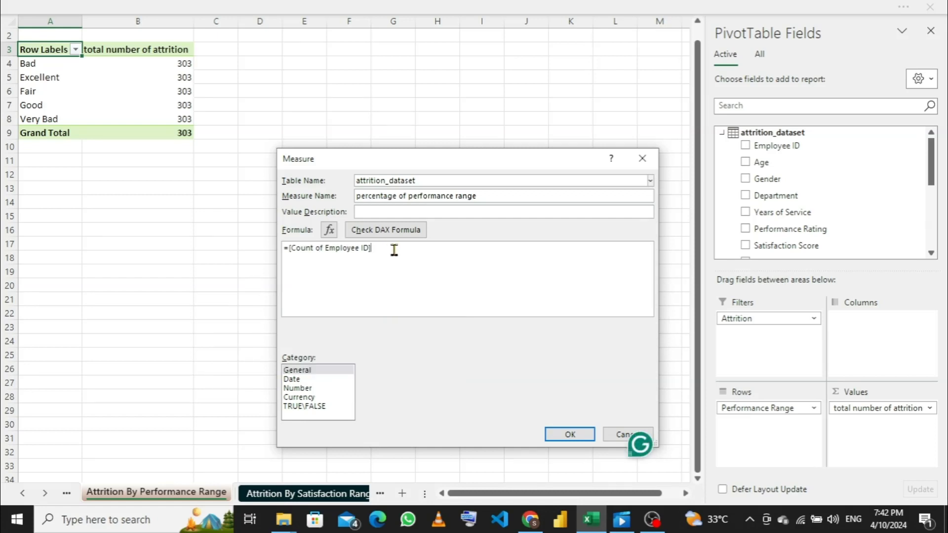
pyautogui.write('/t')
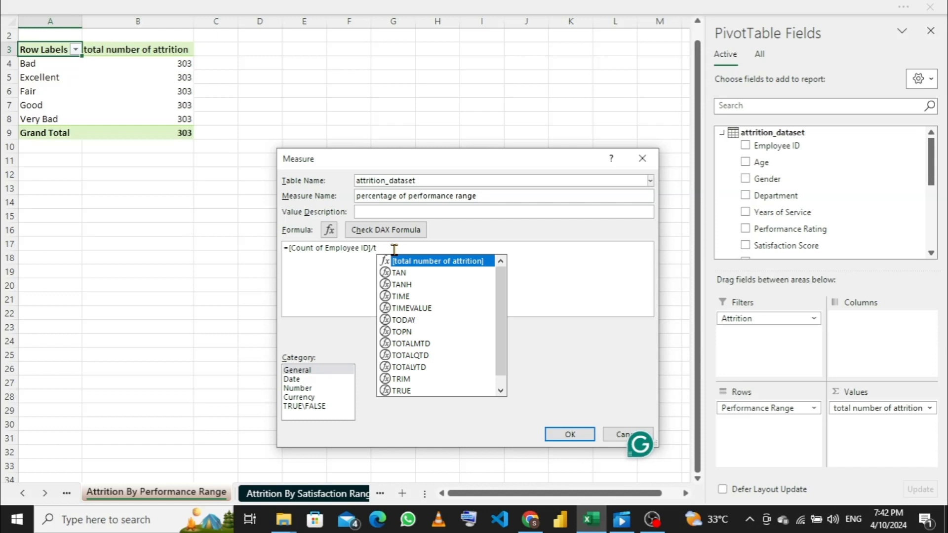
pyautogui.press('Tab')
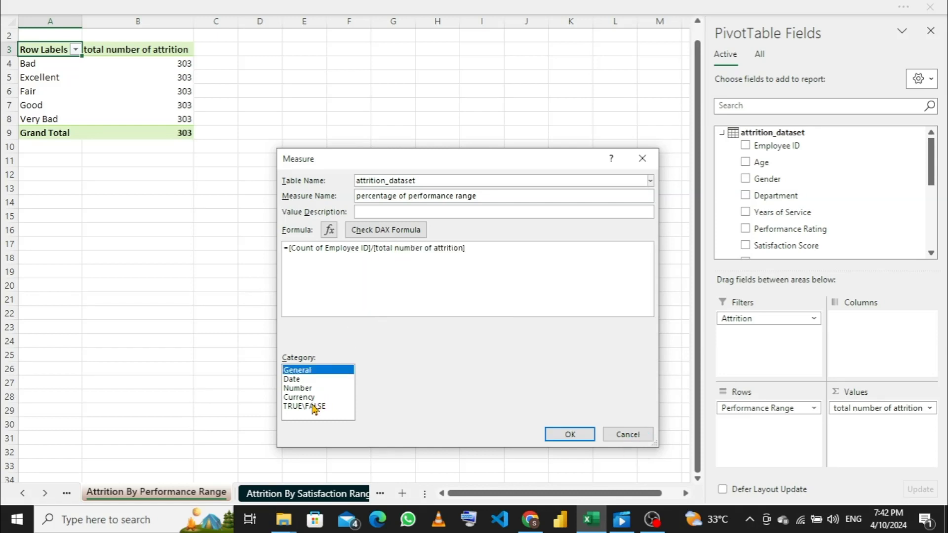
# - Set the measure's category to Number with the Percentage format and create the measure
pyautogui.click(306, 390)
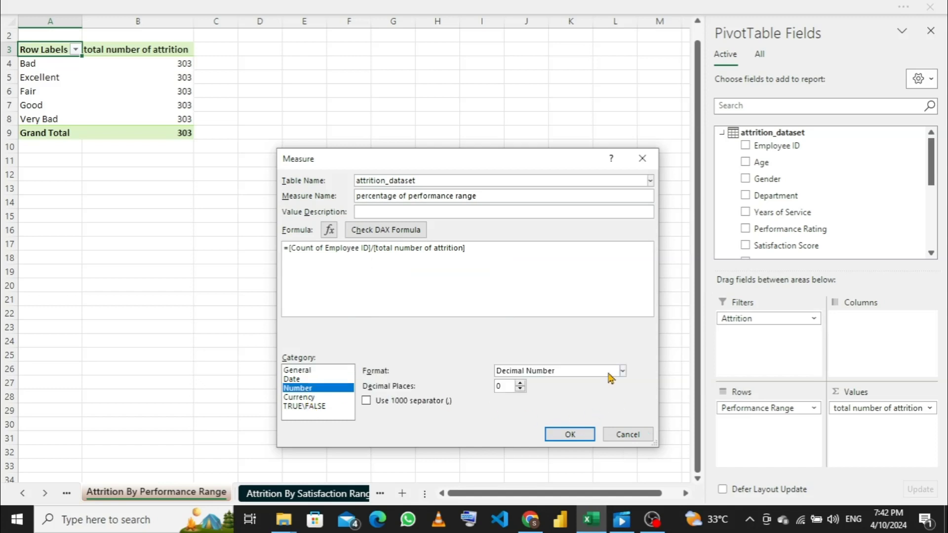
pyautogui.click(623, 372)
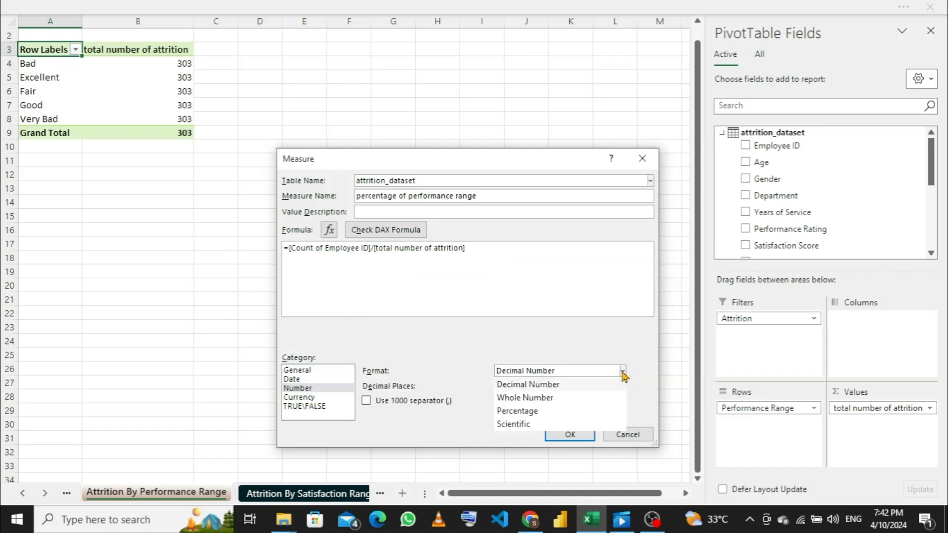
pyautogui.click(528, 410)
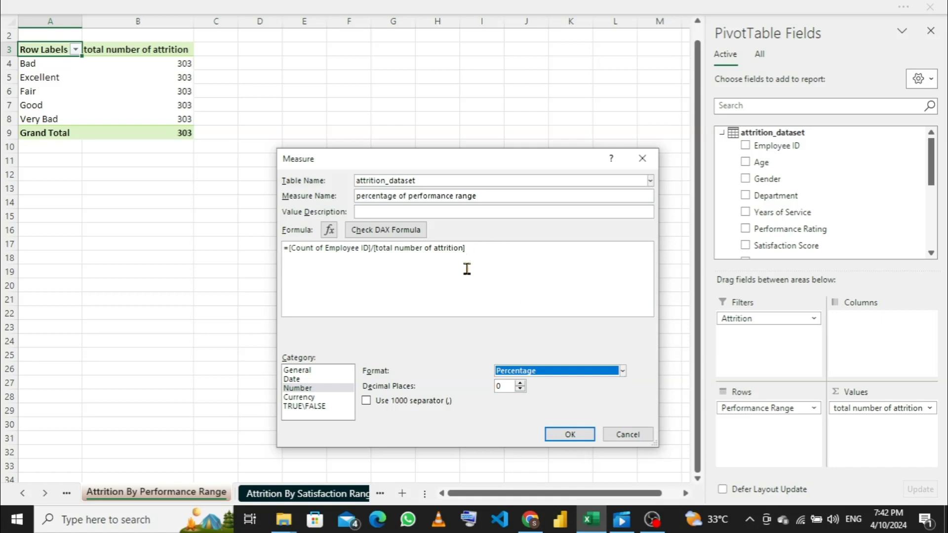
pyautogui.click(571, 434)
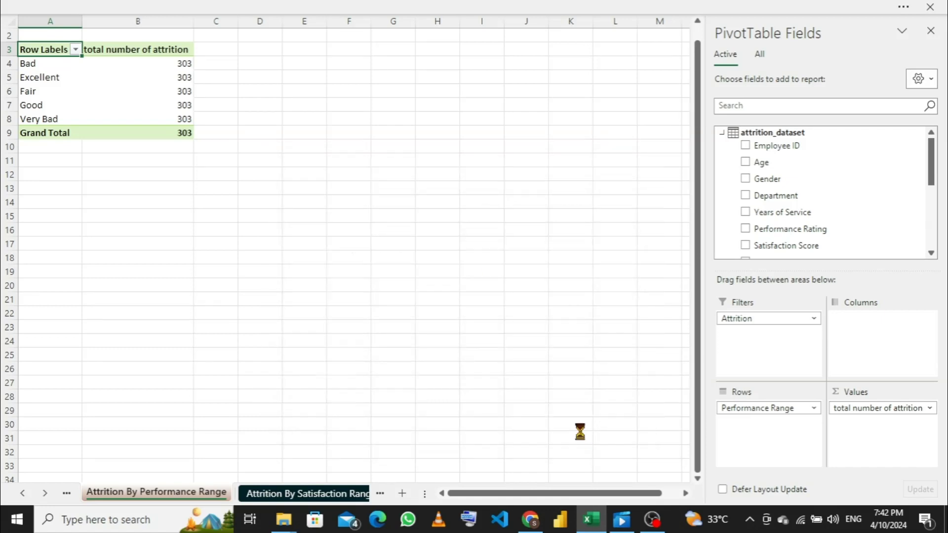
# - Add percentage of performance range to the pivot table's values and remove total number of attrition from them
pyautogui.scroll(-5, 795, 218)
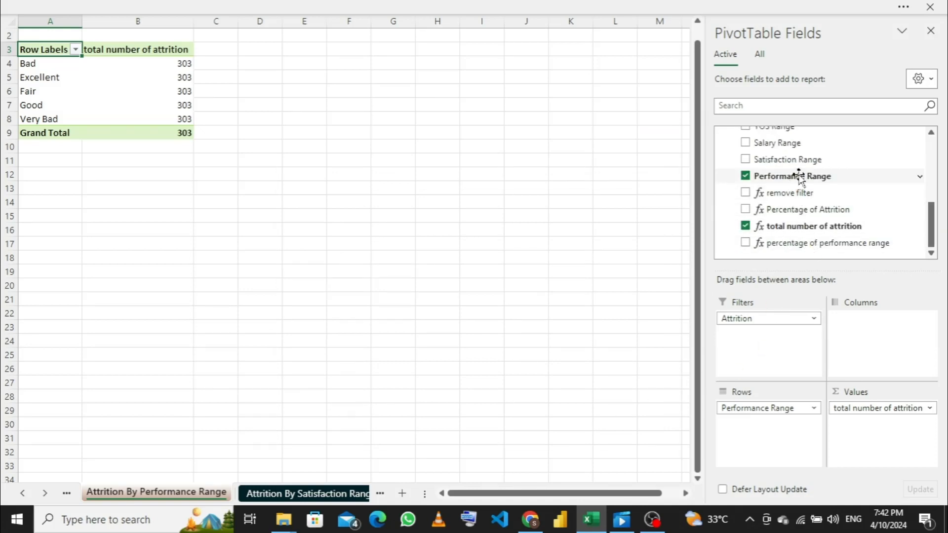
pyautogui.moveTo(799, 176)
pyautogui.mouseDown()
pyautogui.moveTo(805, 205)
pyautogui.moveTo(804, 180)
pyautogui.mouseUp()
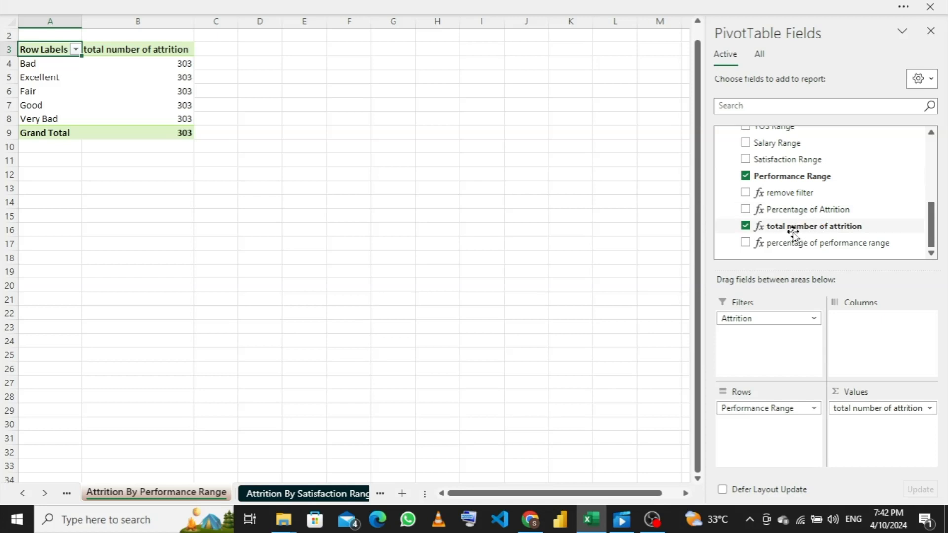
pyautogui.moveTo(811, 243); pyautogui.dragTo(874, 433)
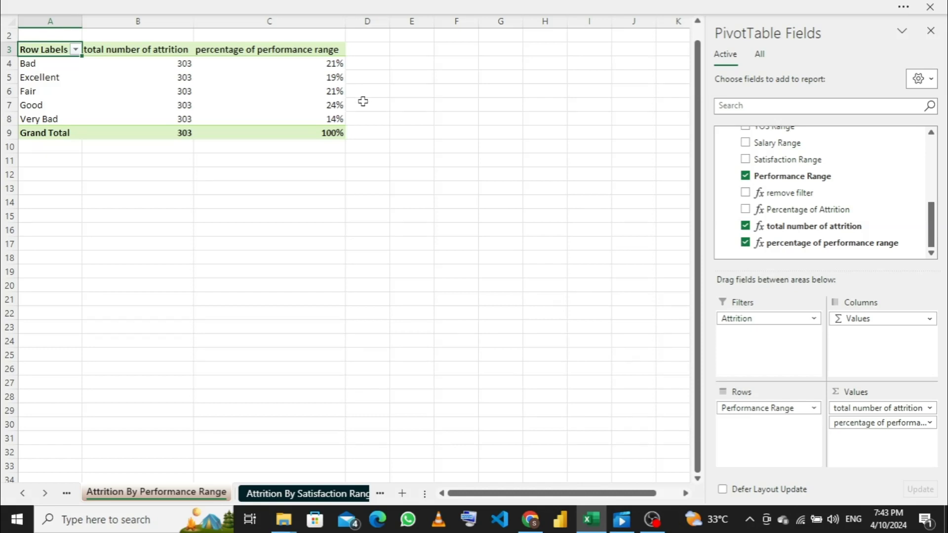
pyautogui.moveTo(337, 63)
pyautogui.moveTo(881, 408); pyautogui.dragTo(496, 230)
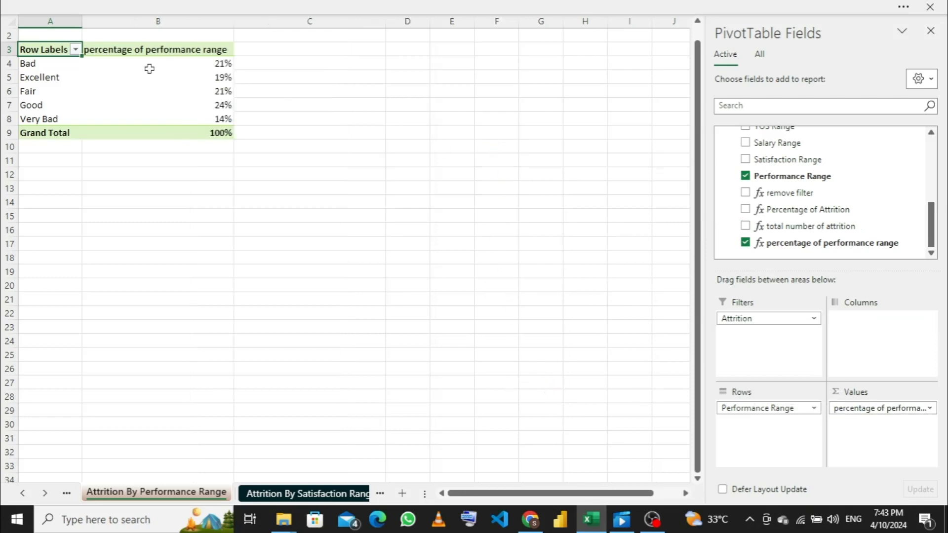
pyautogui.click(153, 74)
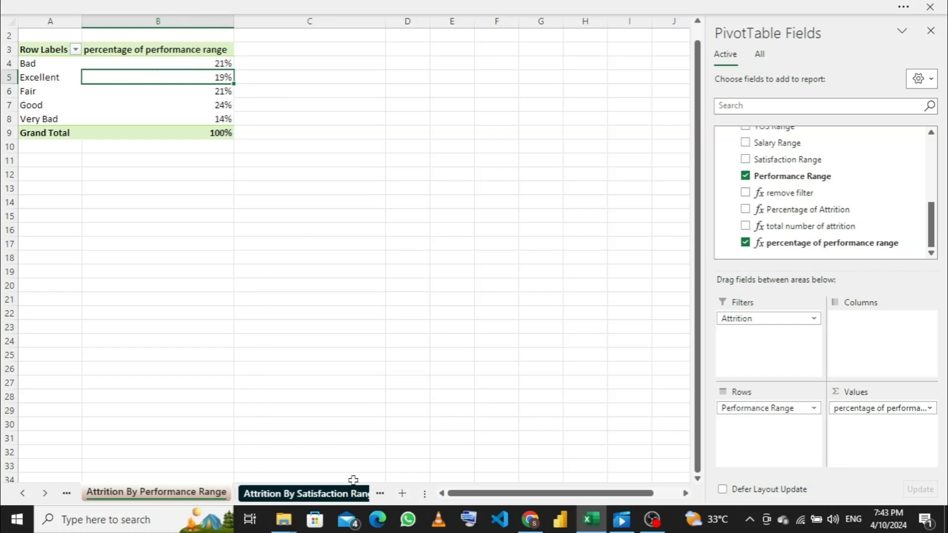
# - On the Attrition By Satisfaction Range sheet, delete the helper data in E3:I8 and the doughnut chart
pyautogui.click(301, 494)
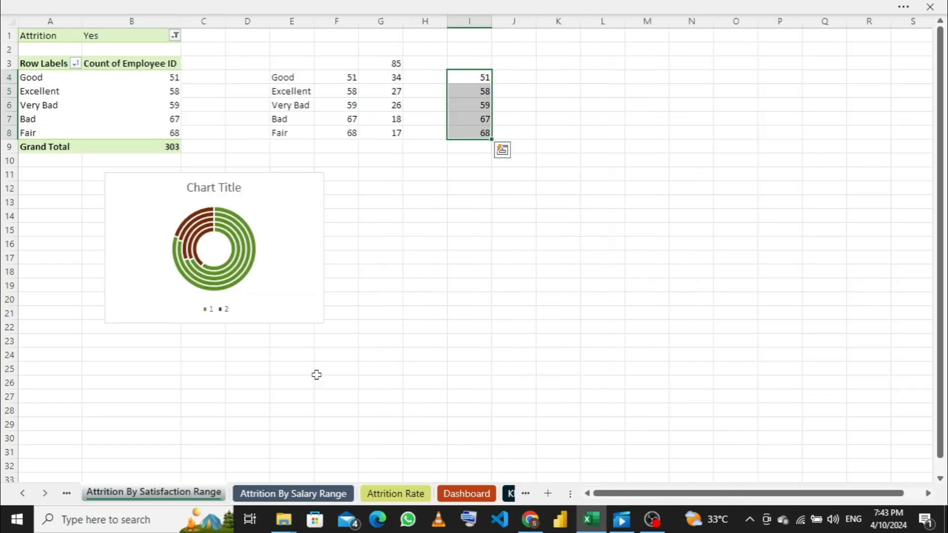
pyautogui.moveTo(290, 63); pyautogui.dragTo(473, 136)
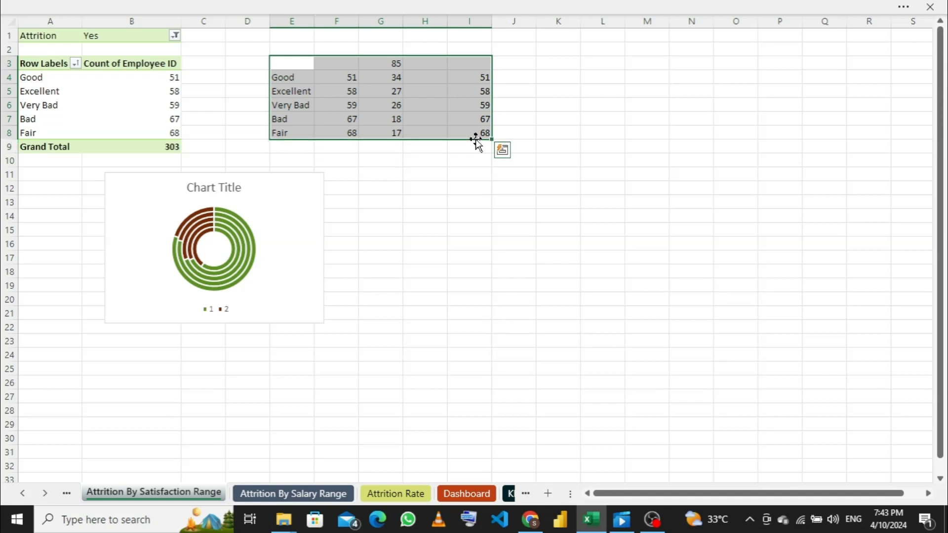
pyautogui.press('Delete')
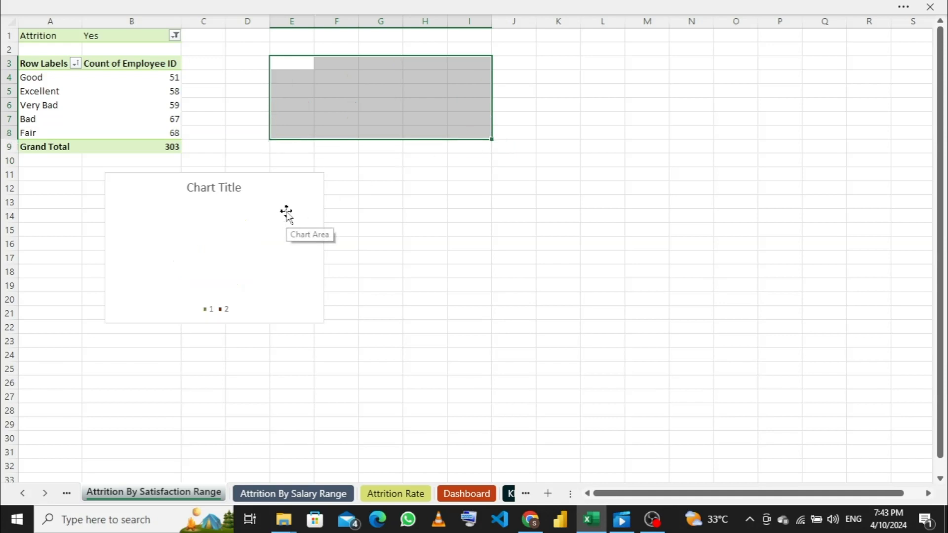
pyautogui.click(287, 212)
pyautogui.press('Delete')
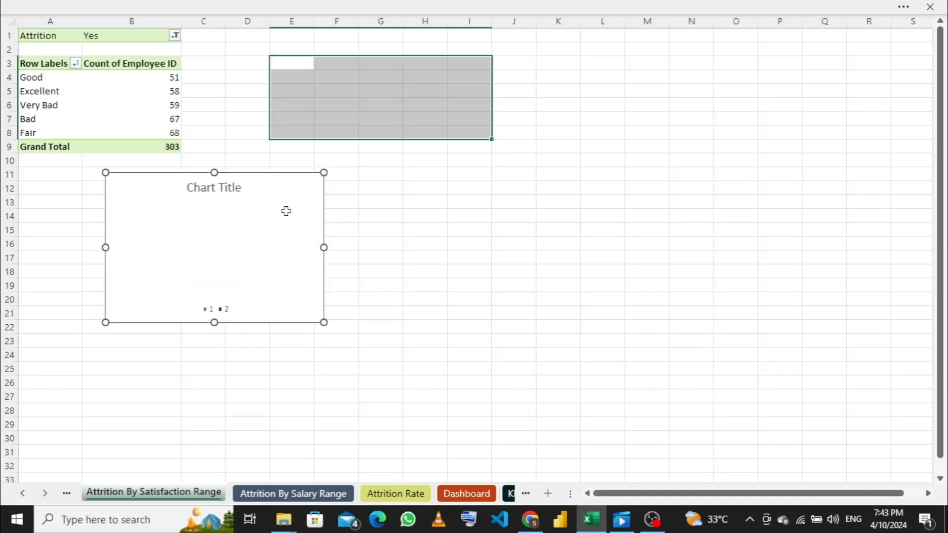
# - Start a new attrition_dataset measure from the satisfaction range pivot table and name it total number of satisfaction attrition
pyautogui.click(144, 78)
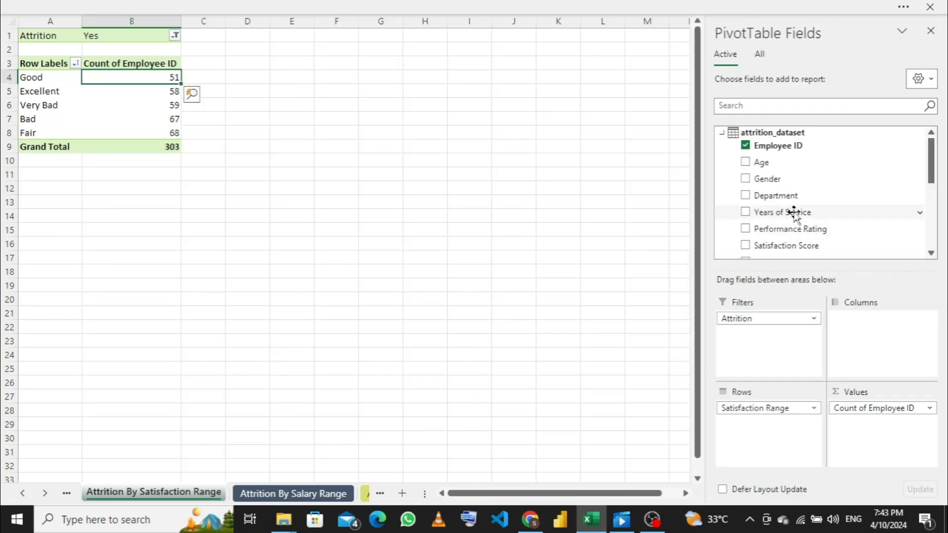
pyautogui.scroll(-4, 790, 227)
pyautogui.scroll(2, 793, 220)
pyautogui.scroll(3, 793, 216)
pyautogui.scroll(-3, 795, 223)
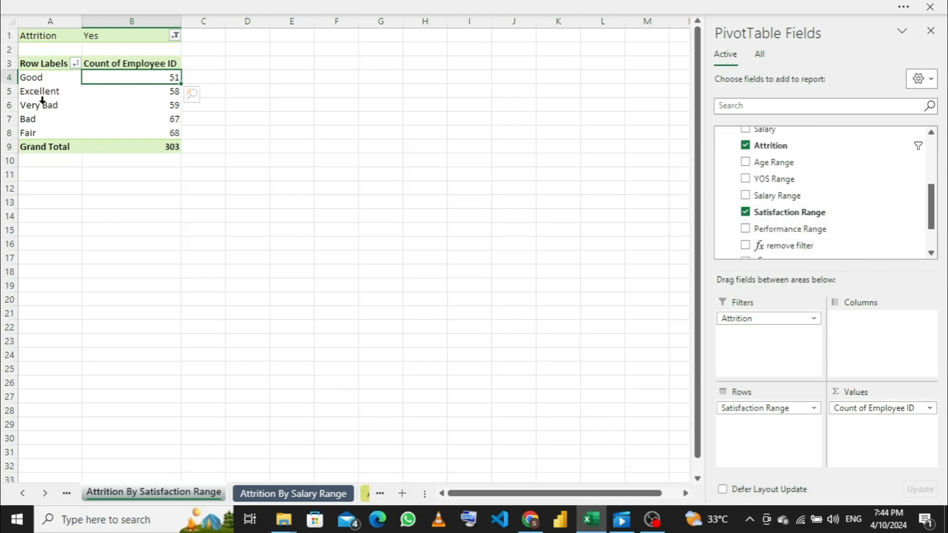
pyautogui.scroll(-1, 809, 213)
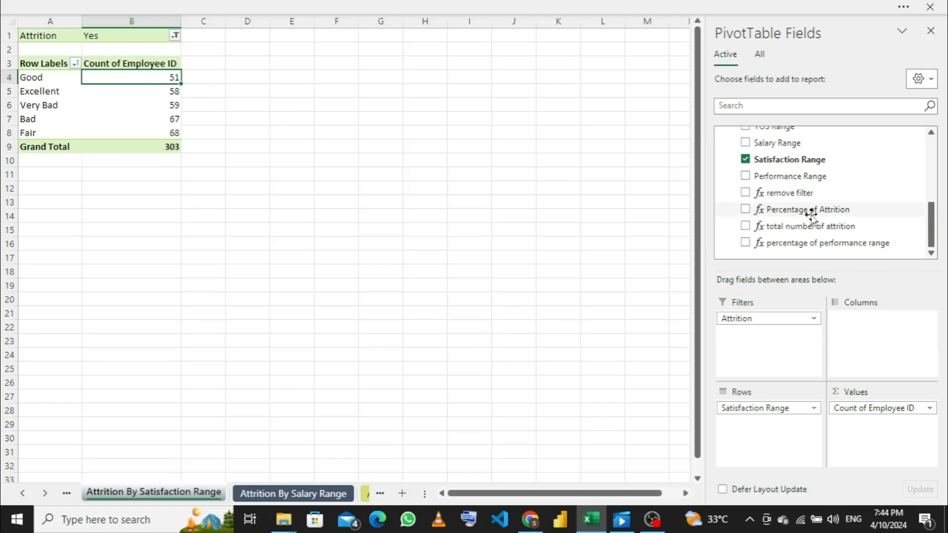
pyautogui.scroll(5, 795, 197)
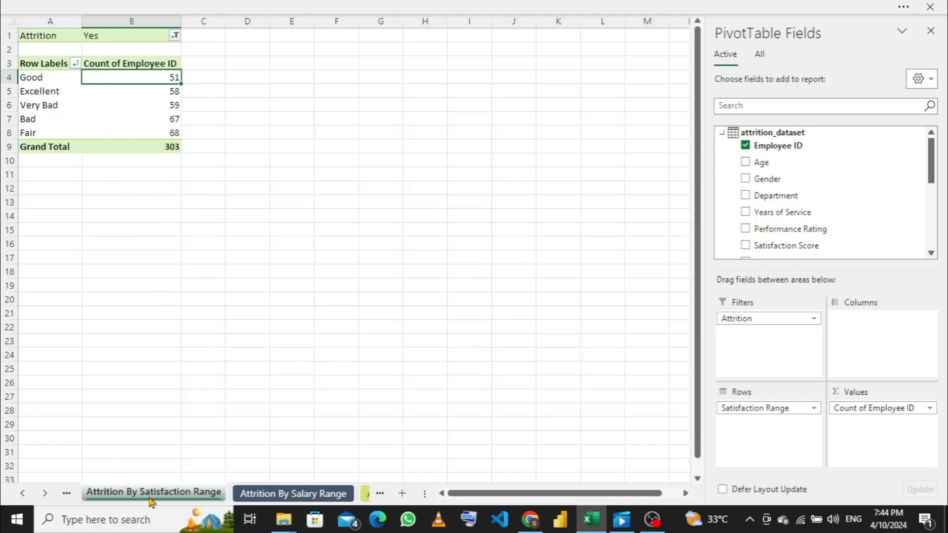
pyautogui.rightClick(725, 139)
pyautogui.click(668, 143)
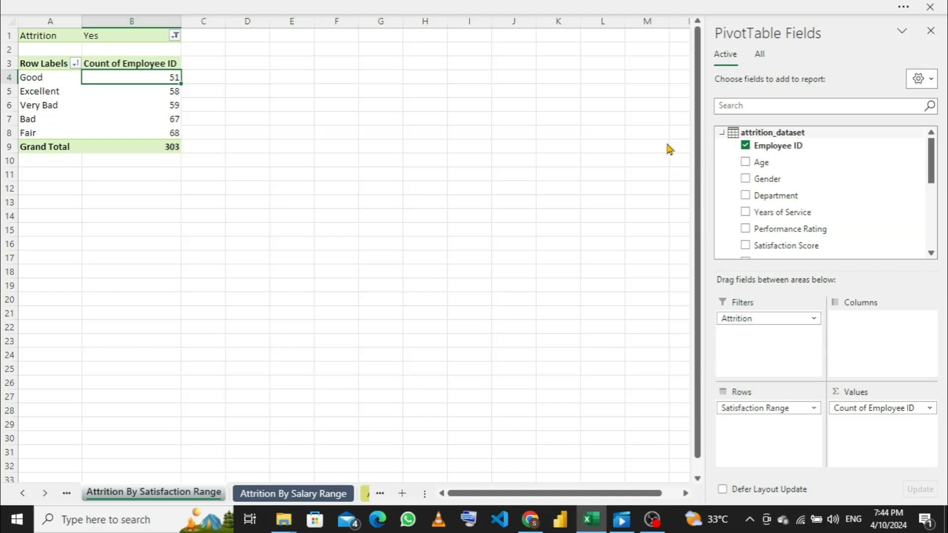
pyautogui.click(394, 199)
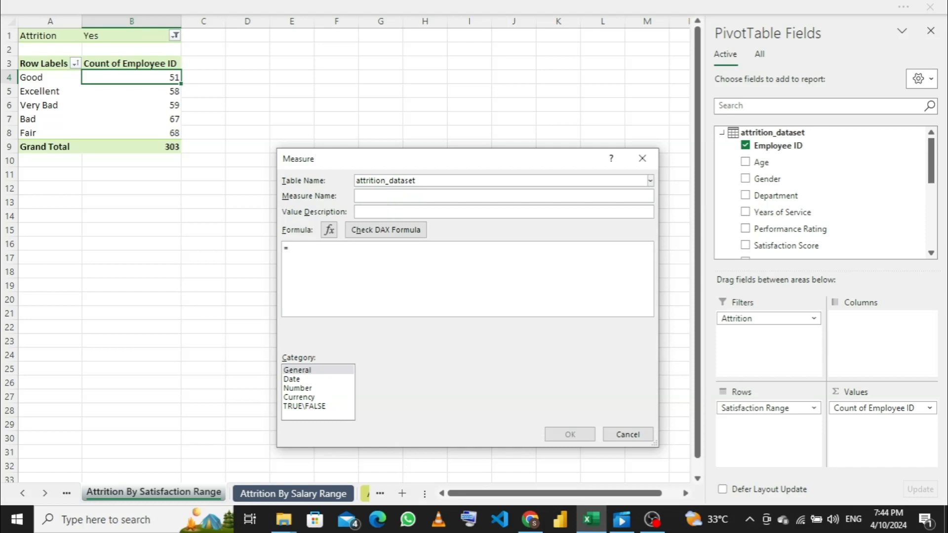
pyautogui.write('total')
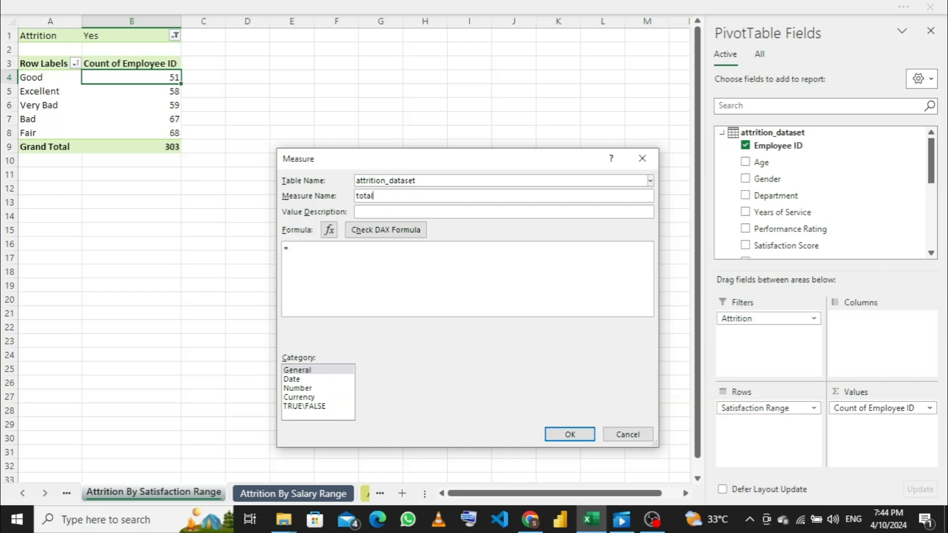
pyautogui.write(' number of satisfact')
pyautogui.write('ion attri')
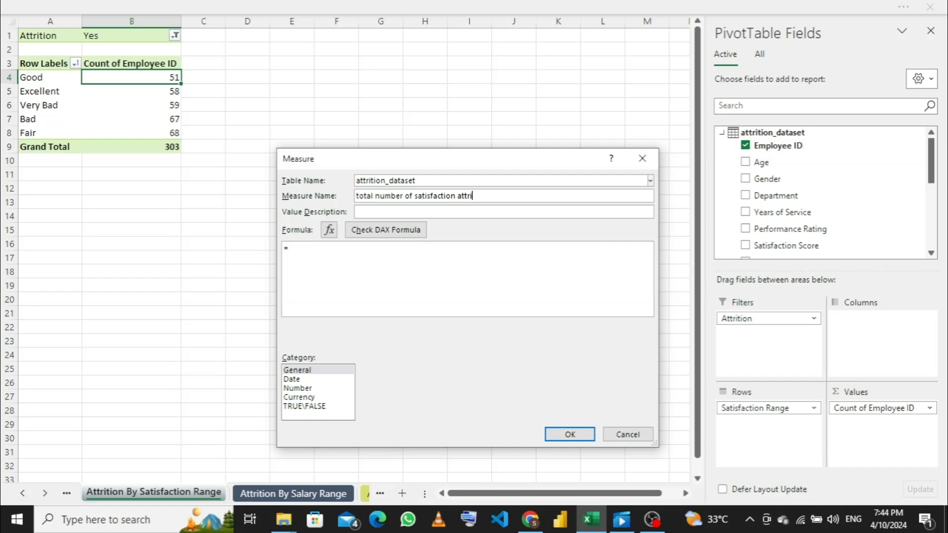
pyautogui.write('tiocALCULATE(')
# - Begin the measure's formula with =CALCULATE([Count of Employee ID], as the expression argument
pyautogui.press('Tab')
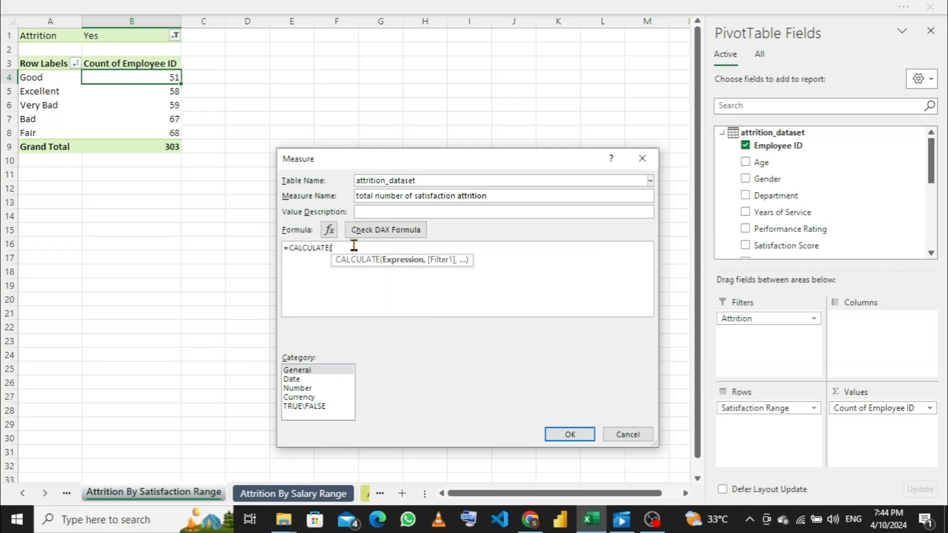
pyautogui.write('coun')
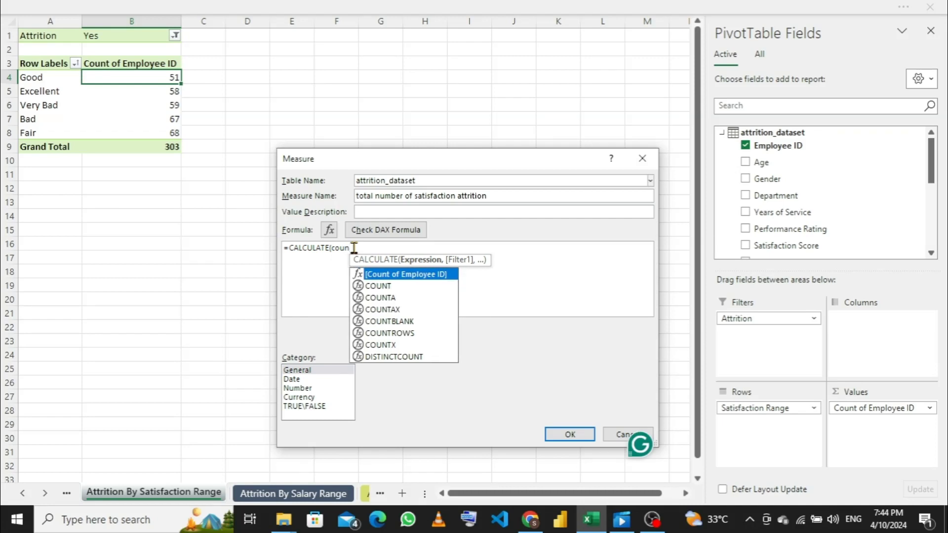
pyautogui.press('Tab')
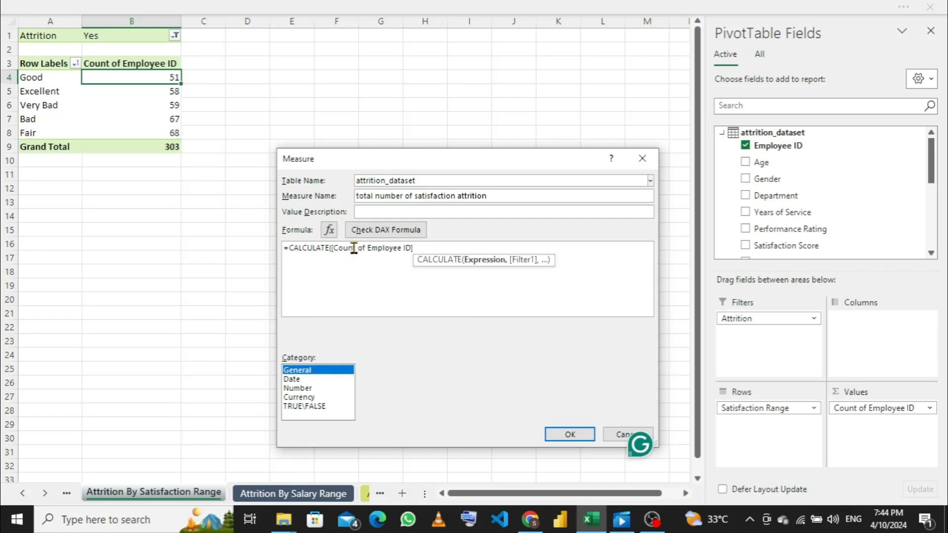
pyautogui.write(',')
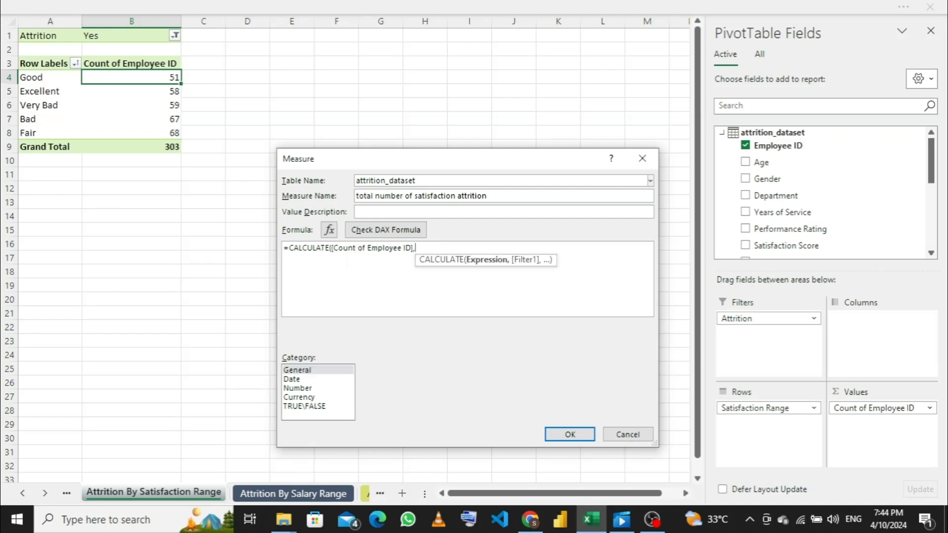
# - Complete the formula with the filter ALL(attrition_dataset[Satisfaction Range])) and check the DAX for errors
pyautogui.write('ALL(')
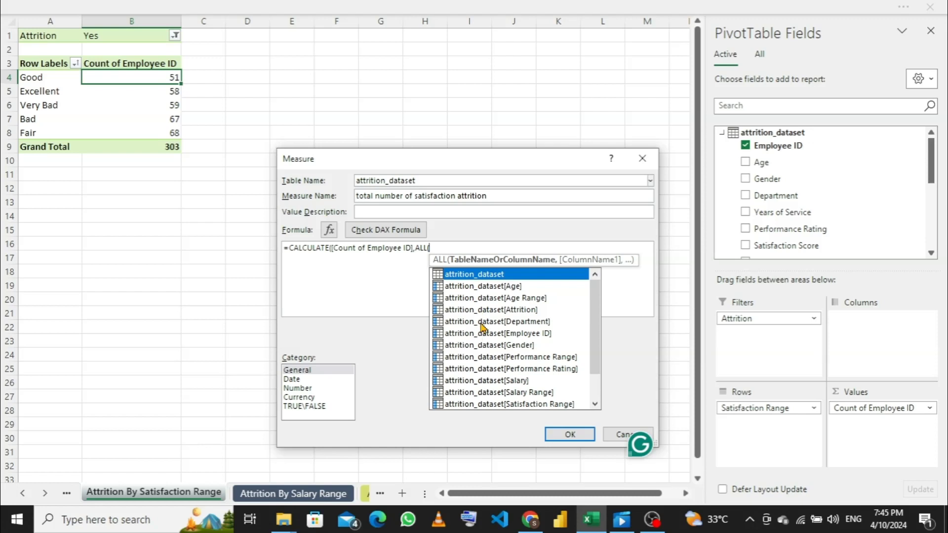
pyautogui.press('Down')
pyautogui.press('Down')
pyautogui.press('Down')
pyautogui.press('Down')
pyautogui.press('Down')
pyautogui.press('Down')
pyautogui.press('Down')
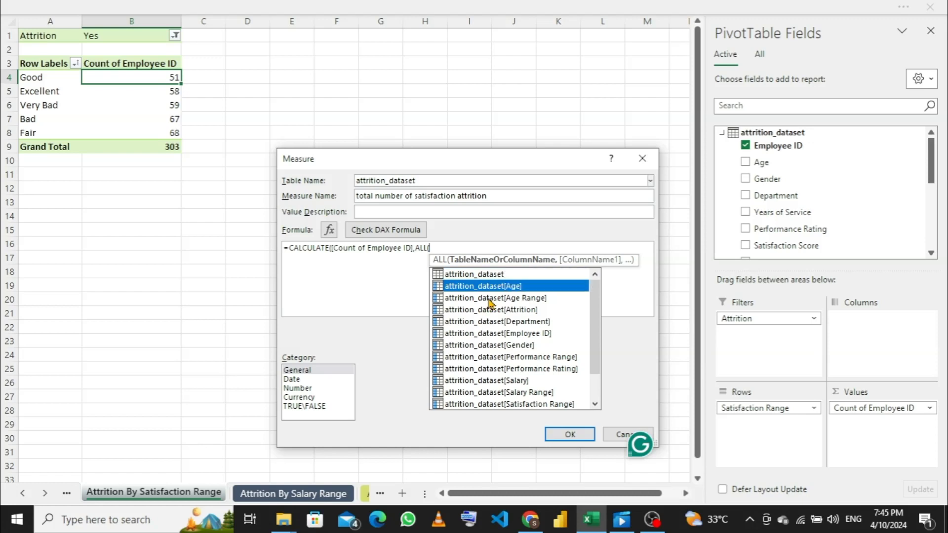
pyautogui.press('Down')
pyautogui.press('Down')
pyautogui.press('Down')
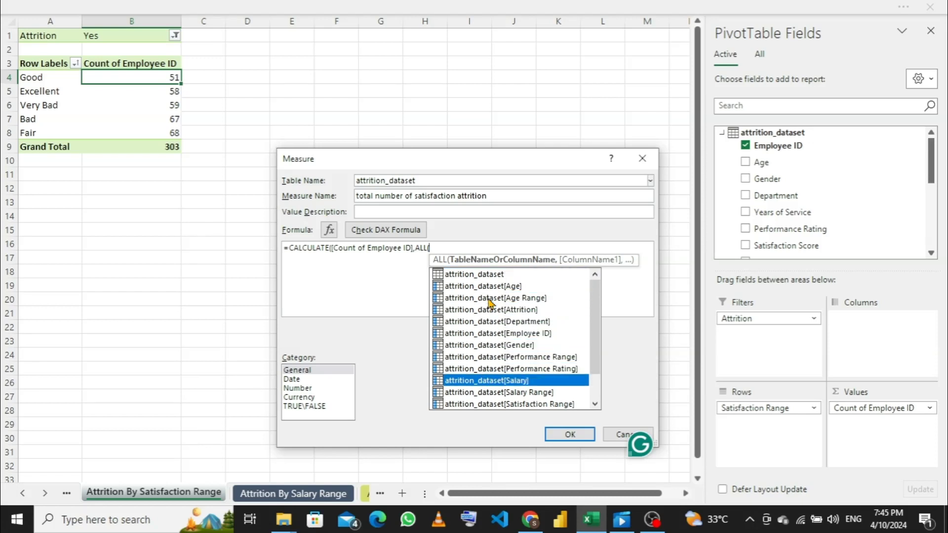
pyautogui.press('Down')
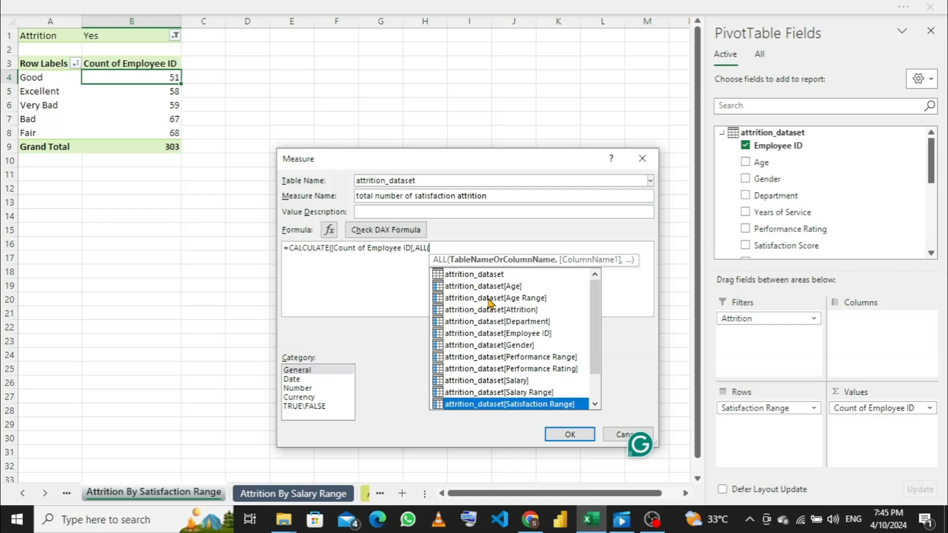
pyautogui.press('Tab')
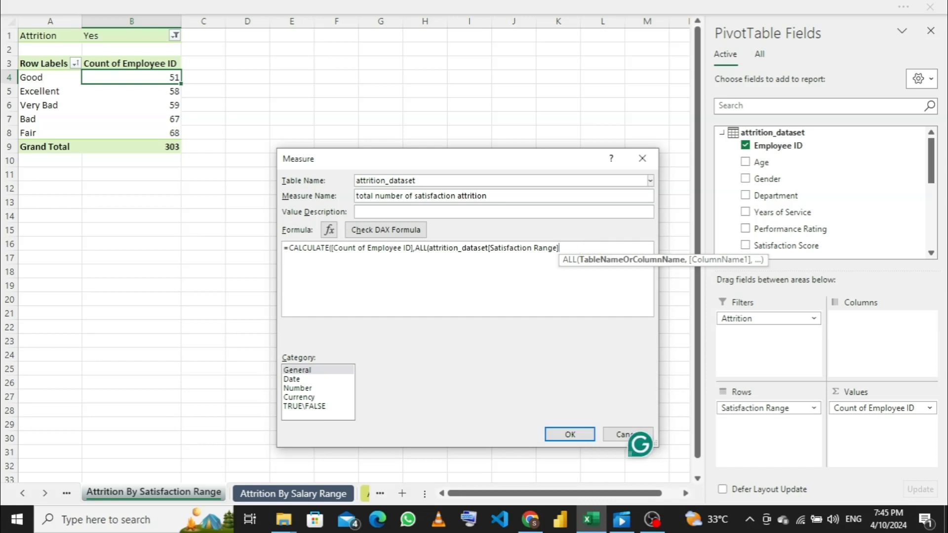
pyautogui.write('))')
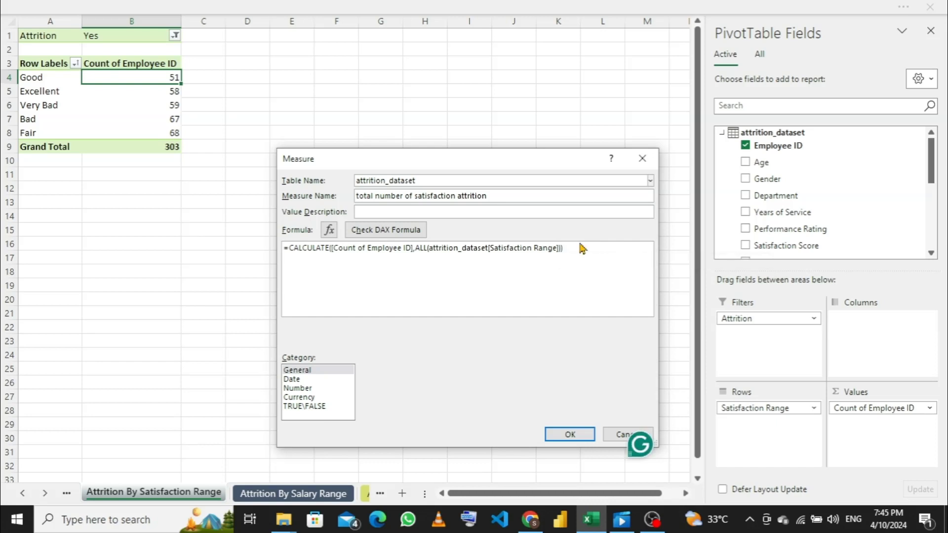
pyautogui.click(407, 233)
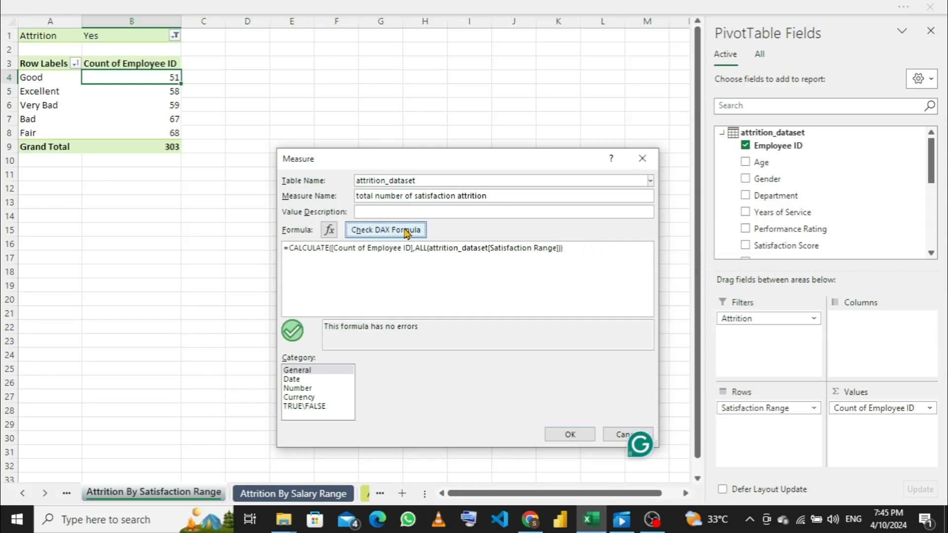
# - Create the measure and make total number of satisfaction attrition the pivot table's only value in place of Count of Employee ID
pyautogui.click(569, 436)
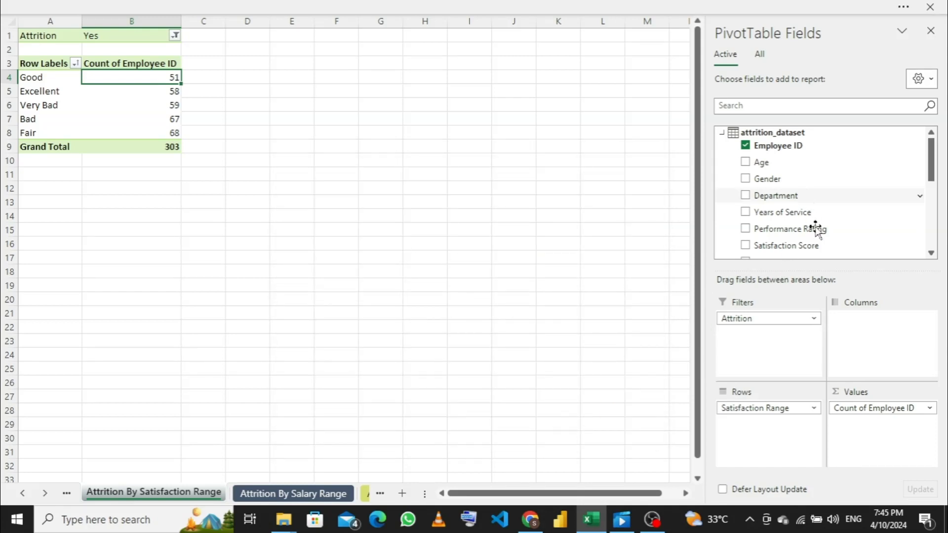
pyautogui.scroll(-5, 824, 205)
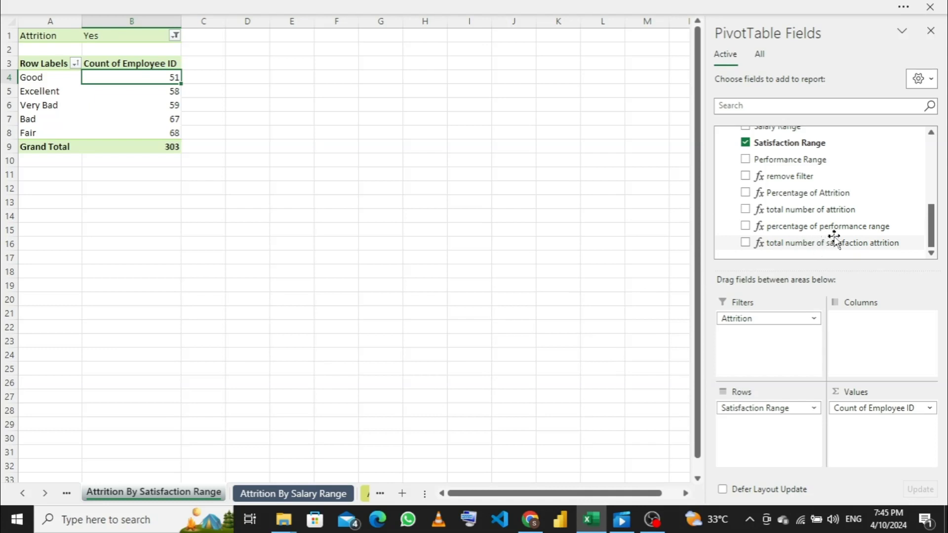
pyautogui.moveTo(833, 243); pyautogui.dragTo(890, 426)
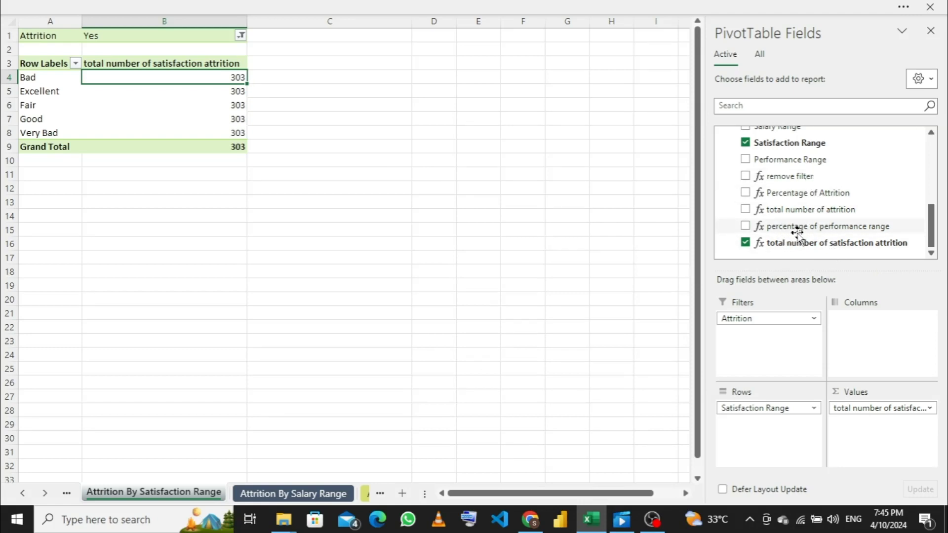
# - Start another measure in attrition_dataset and begin its name with "pe"
pyautogui.scroll(5, 796, 228)
pyautogui.scroll(-5, 798, 232)
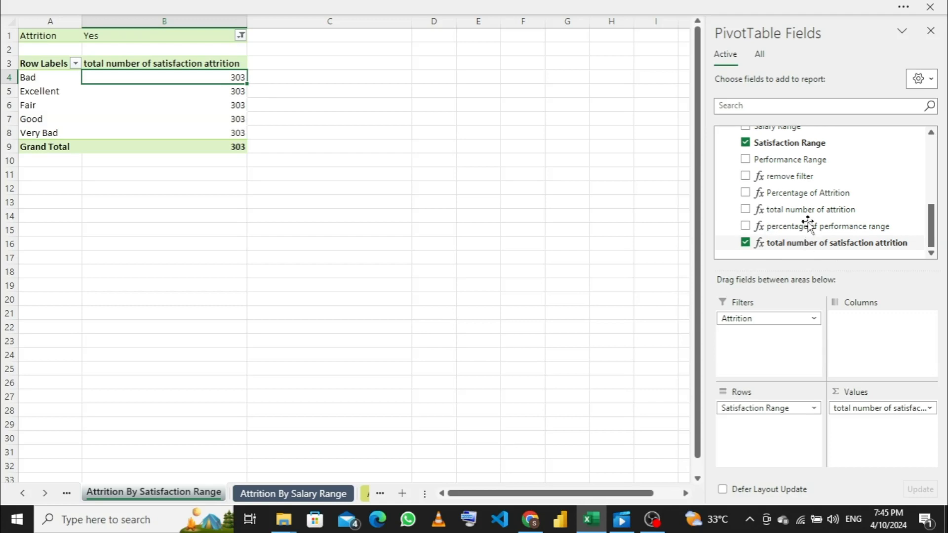
pyautogui.scroll(5, 800, 193)
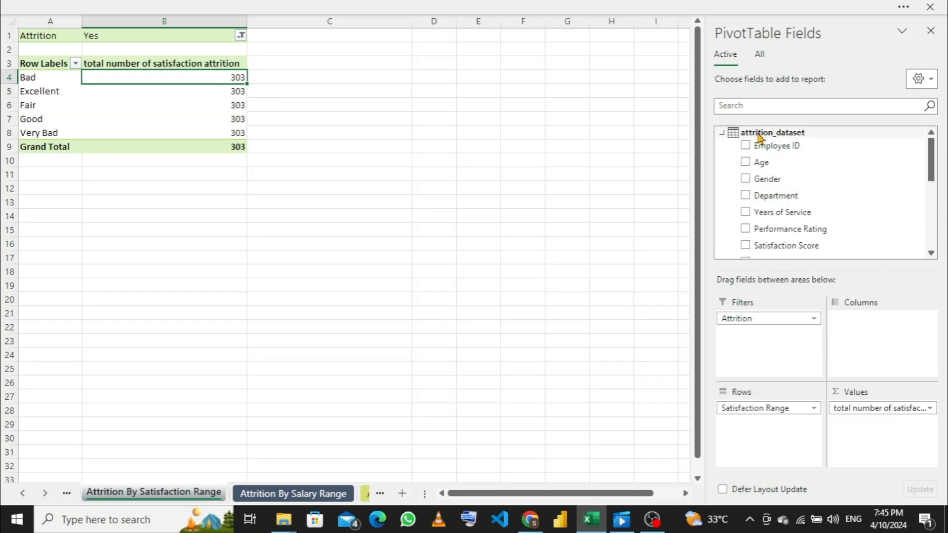
pyautogui.scroll(-5, 763, 141)
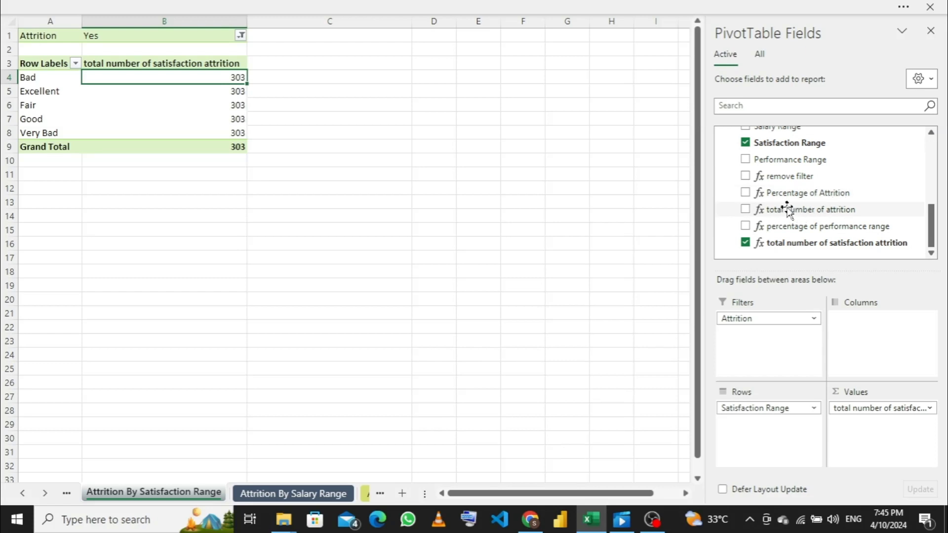
pyautogui.scroll(5, 818, 188)
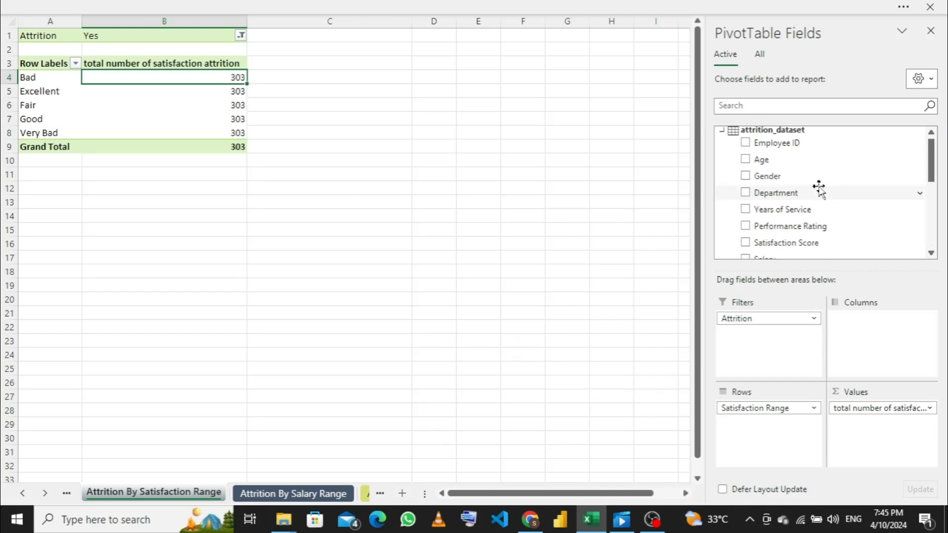
pyautogui.rightClick(773, 132)
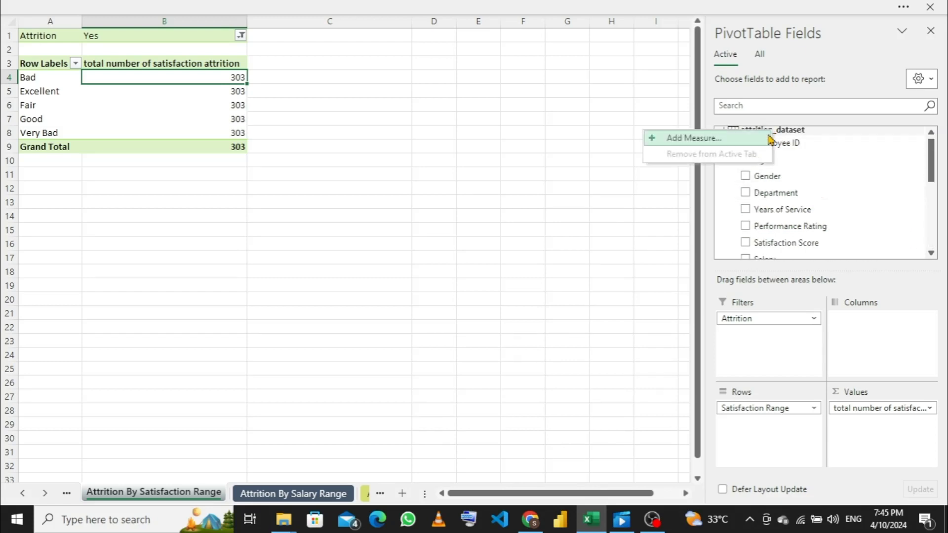
pyautogui.click(743, 144)
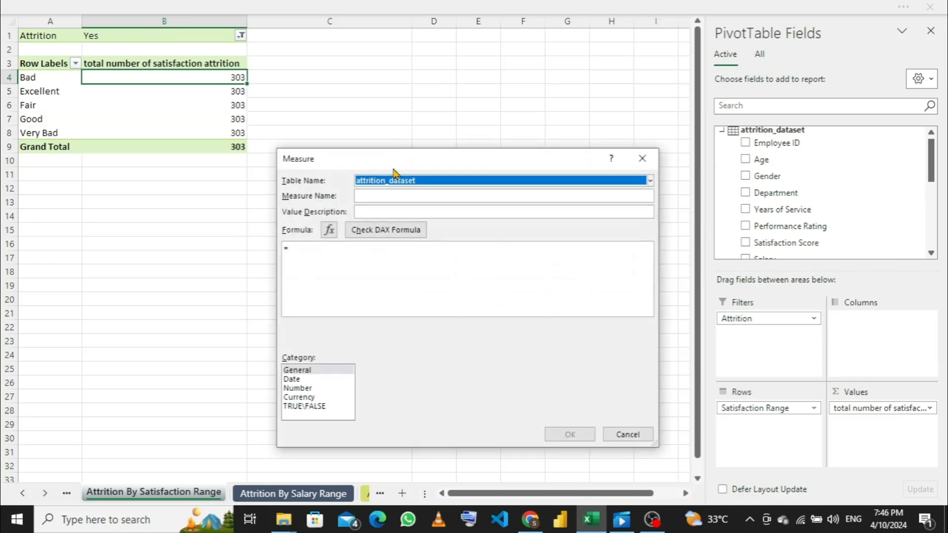
pyautogui.click(393, 195)
pyautogui.write('pe')
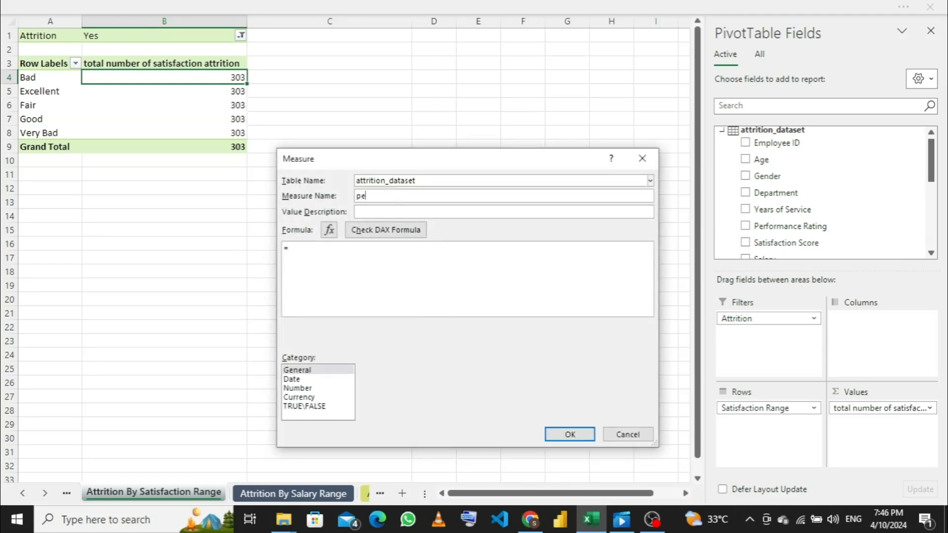
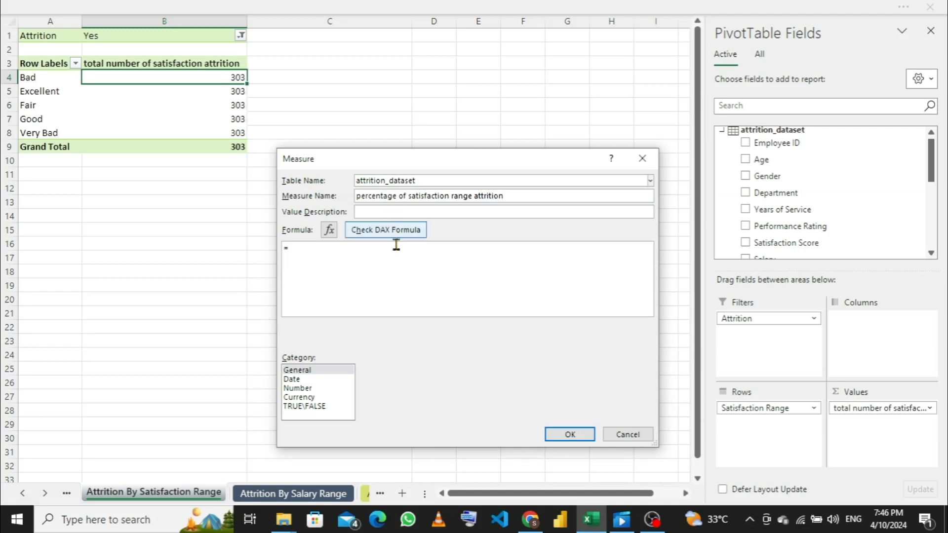
# - Enter the measure's formula as =[Count of Employee ID]/[total number of satisfaction attrition]
pyautogui.click(374, 265)
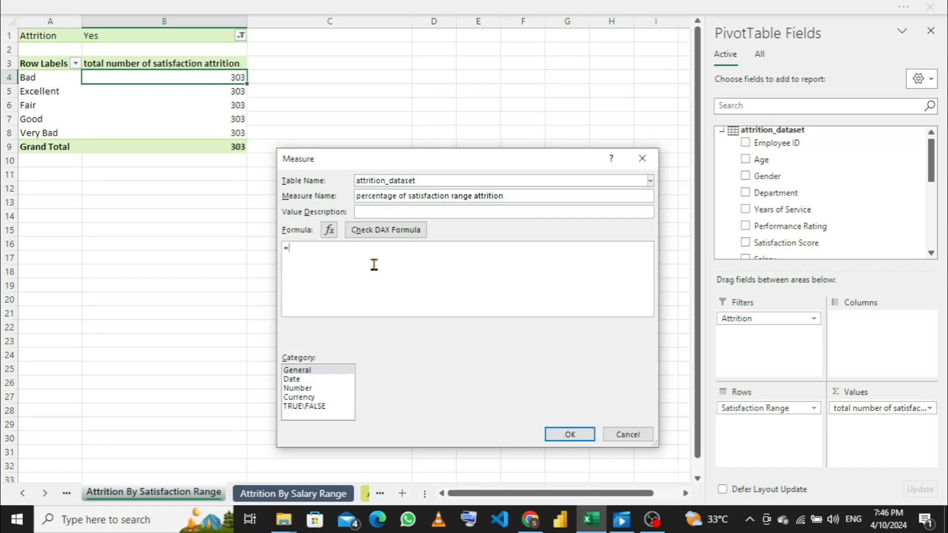
pyautogui.write('ciun')
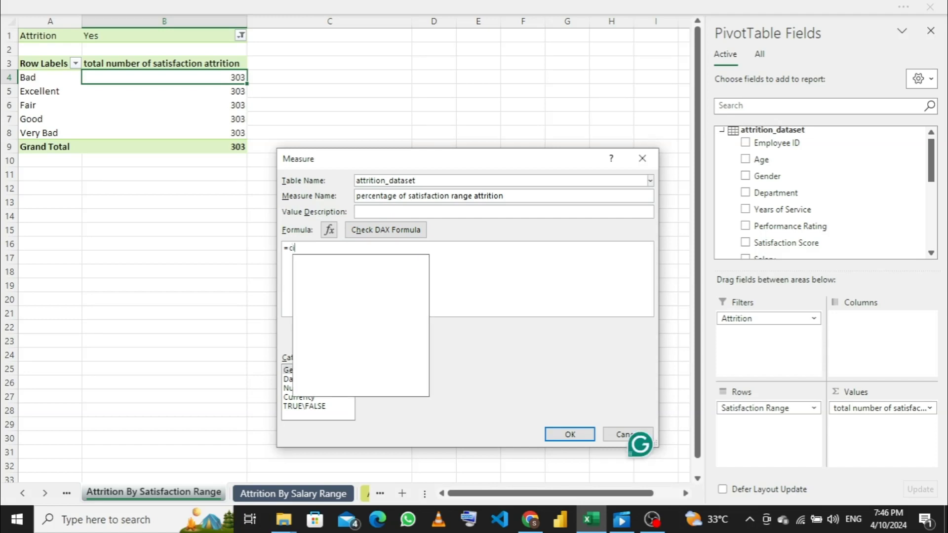
pyautogui.press('BackSpace')
pyautogui.press('BackSpace')
pyautogui.press('BackSpace')
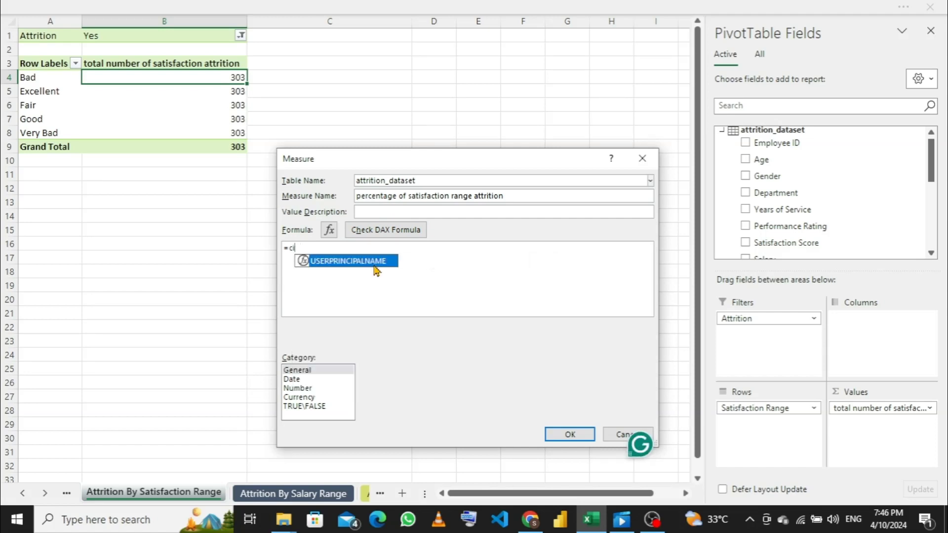
pyautogui.doubleClick(374, 266)
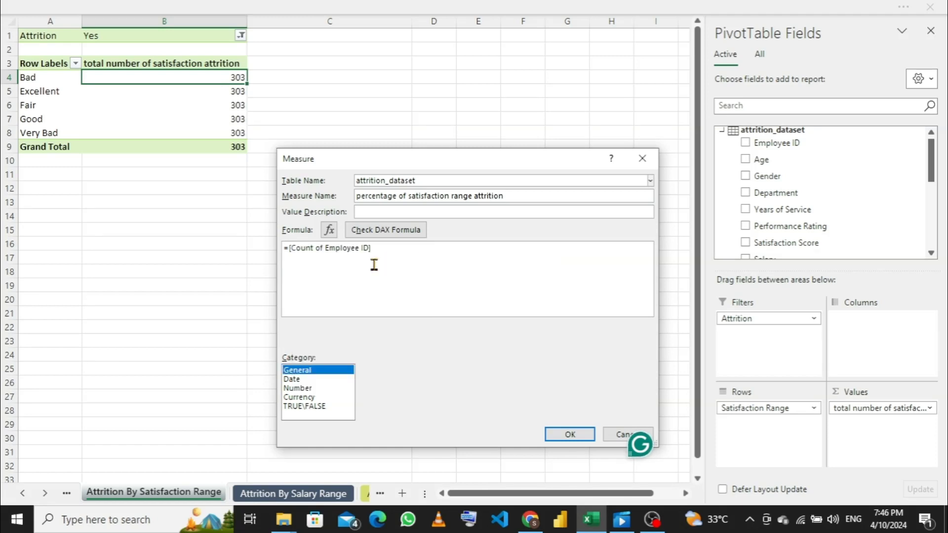
pyautogui.click(394, 257)
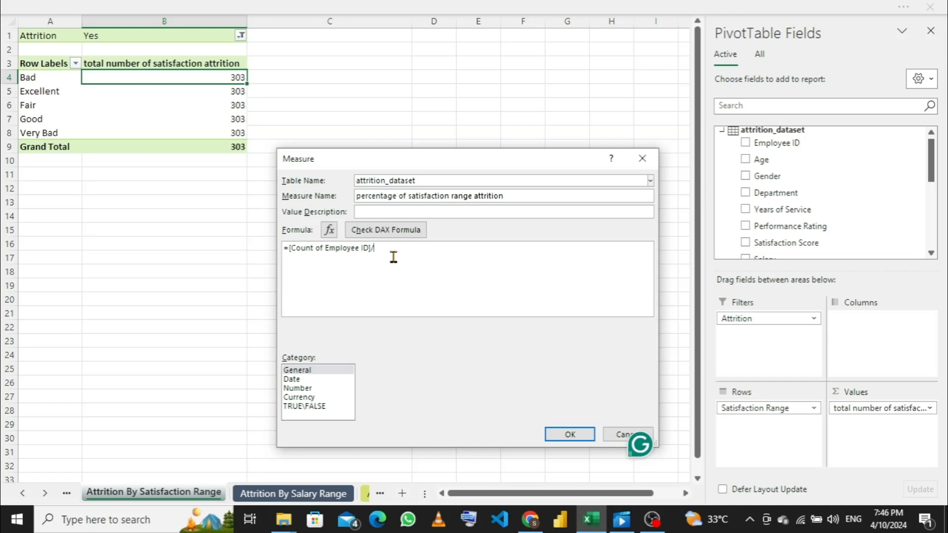
pyautogui.write('t')
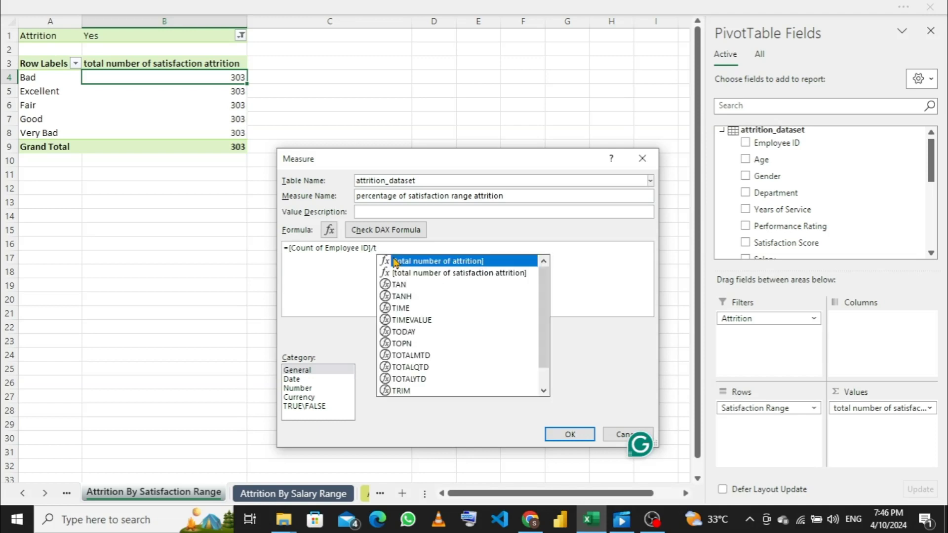
pyautogui.press('Down')
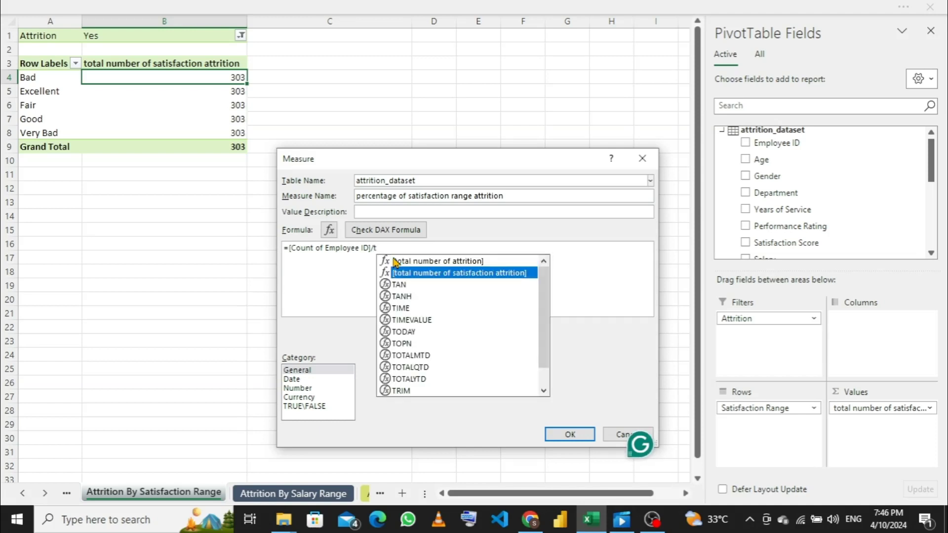
pyautogui.press('Tab')
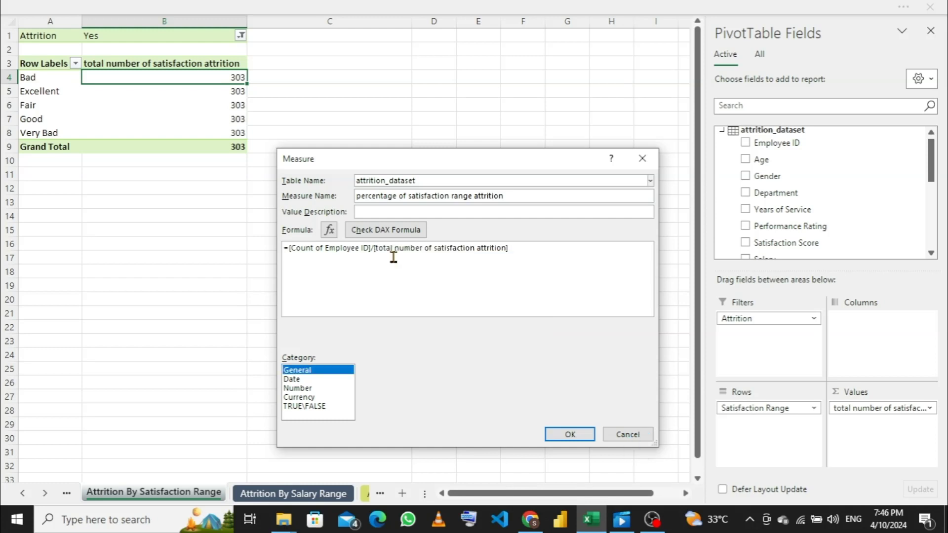
# - Set the measure's category to Number with the Percentage format and save the measure
pyautogui.click(298, 389)
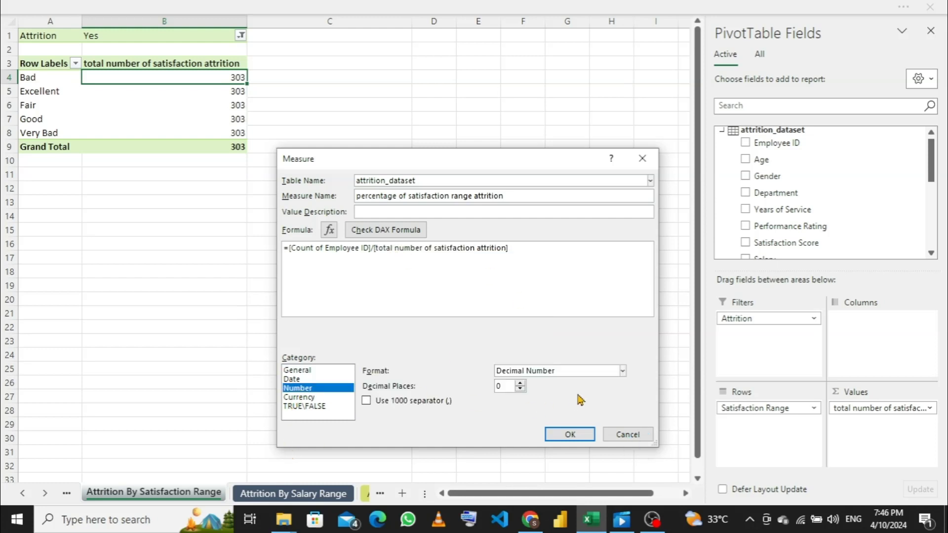
pyautogui.click(623, 371)
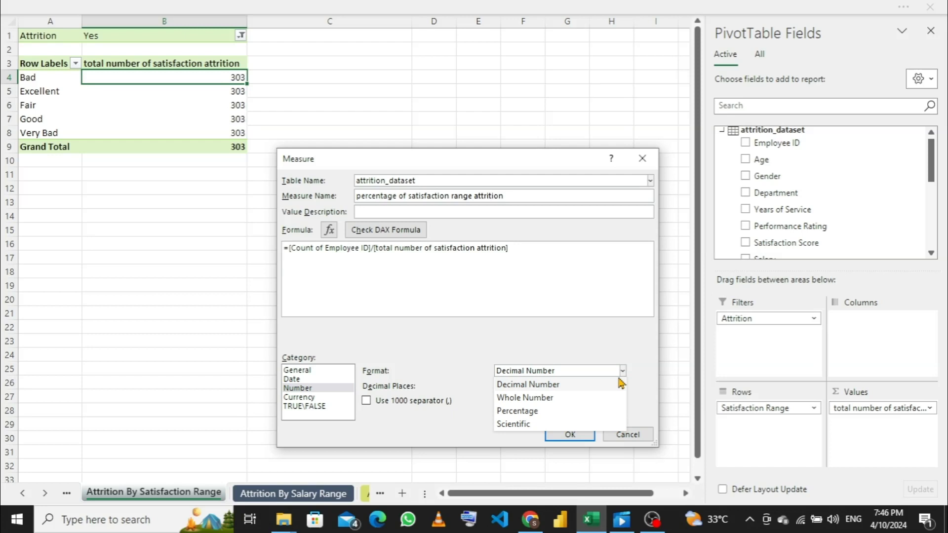
pyautogui.click(533, 412)
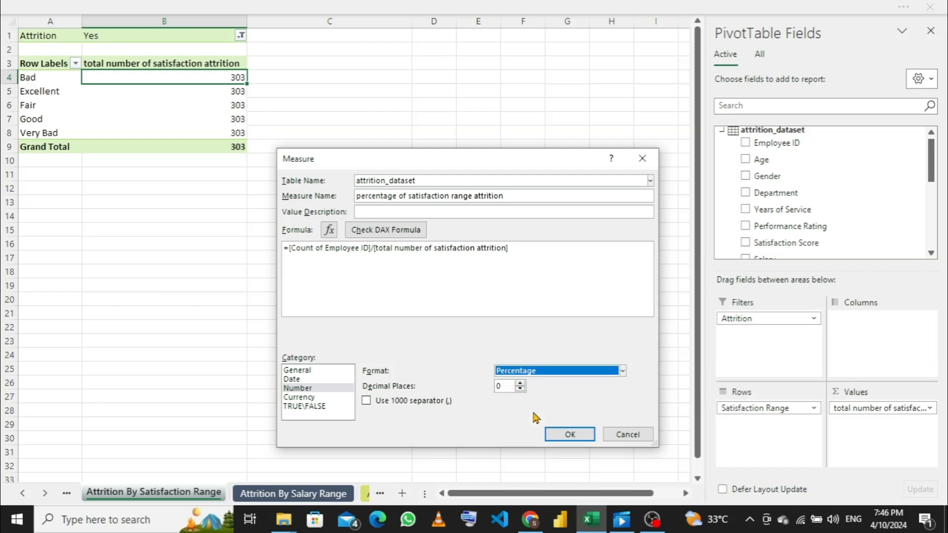
pyautogui.click(571, 434)
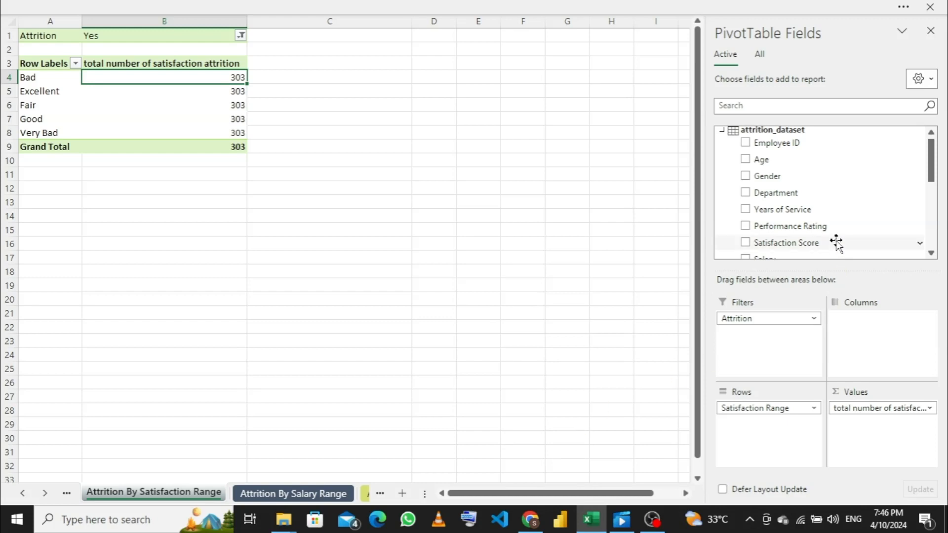
# - Replace the total number of satisfaction attrition value in the PivotTable with the percentage of satisfaction range attrition measure
pyautogui.scroll(-5, 836, 235)
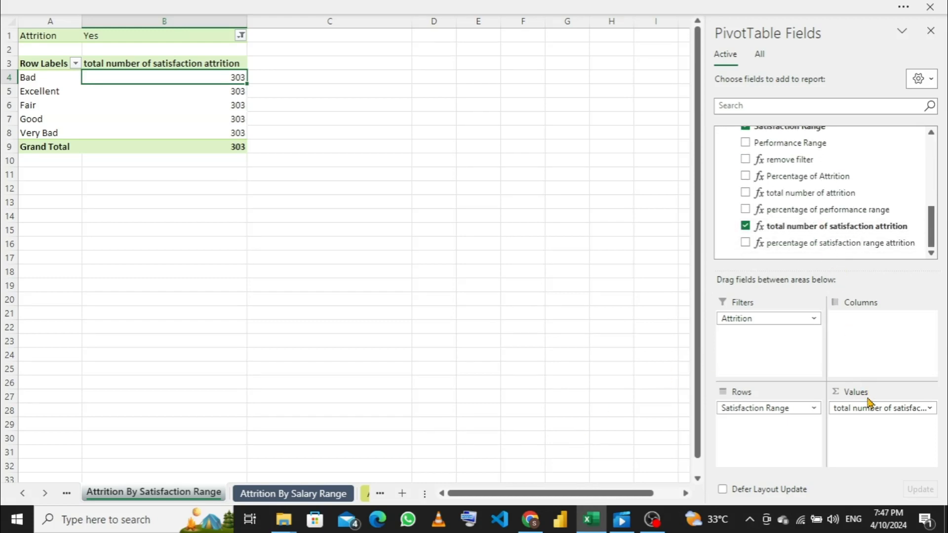
pyautogui.moveTo(865, 410); pyautogui.dragTo(600, 367)
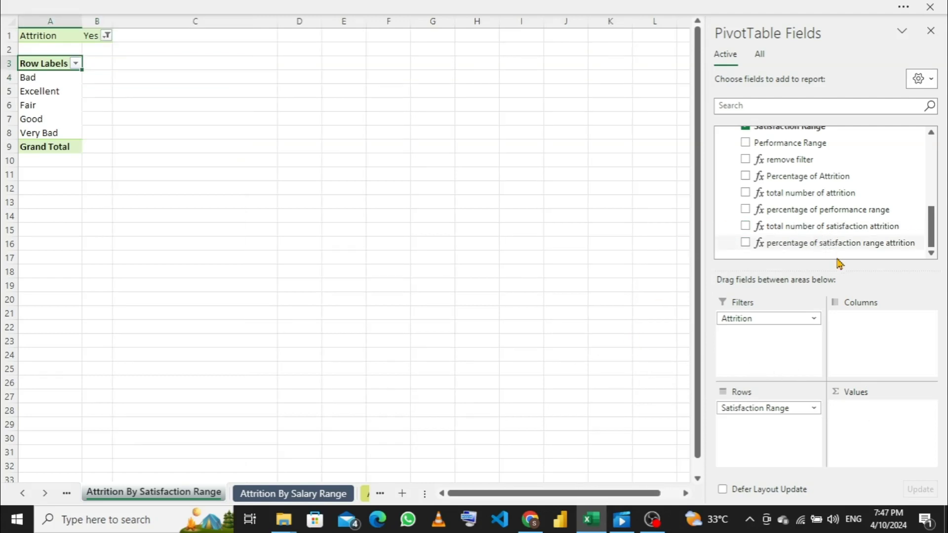
pyautogui.moveTo(835, 243); pyautogui.dragTo(885, 422)
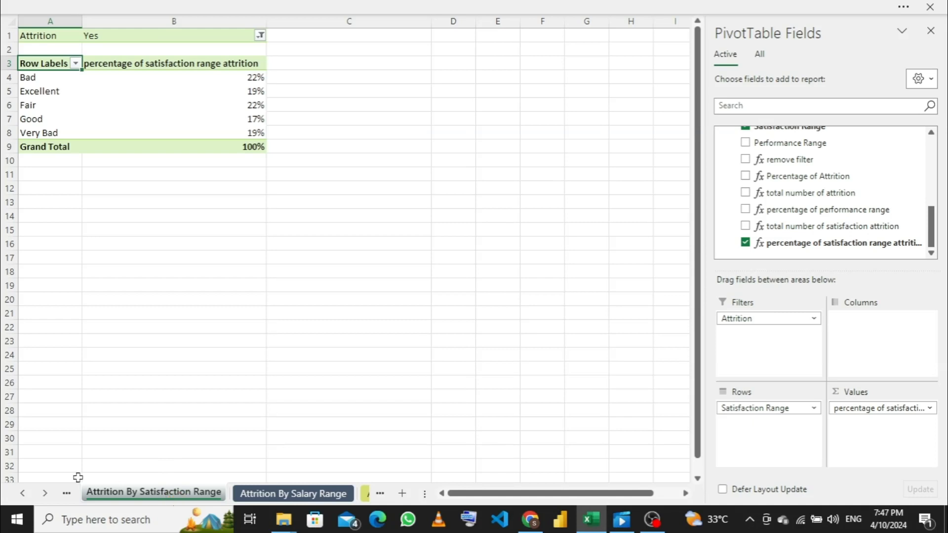
# - Insert a clustered column PivotChart from the PivotTable on the Attrition By Performance Range sheet
pyautogui.click(66, 494)
pyautogui.click(123, 492)
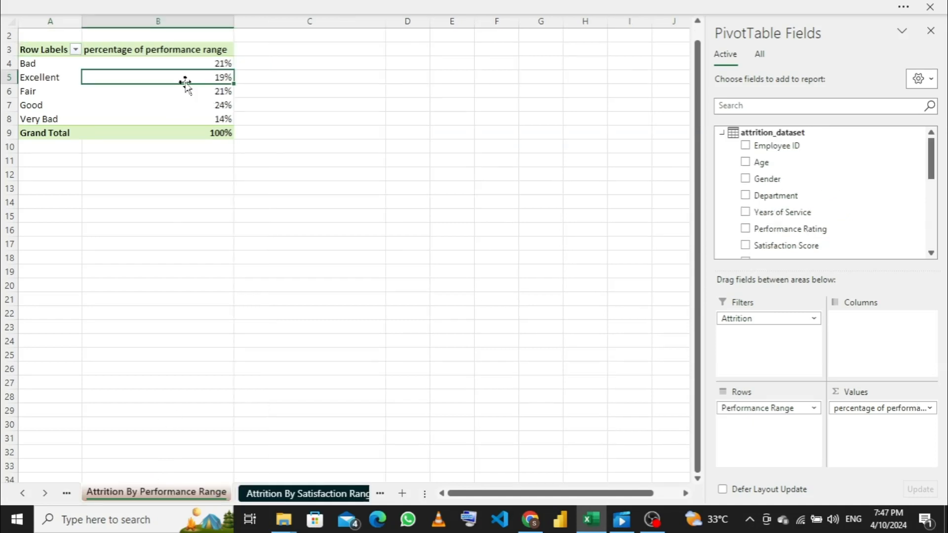
pyautogui.click(683, 7)
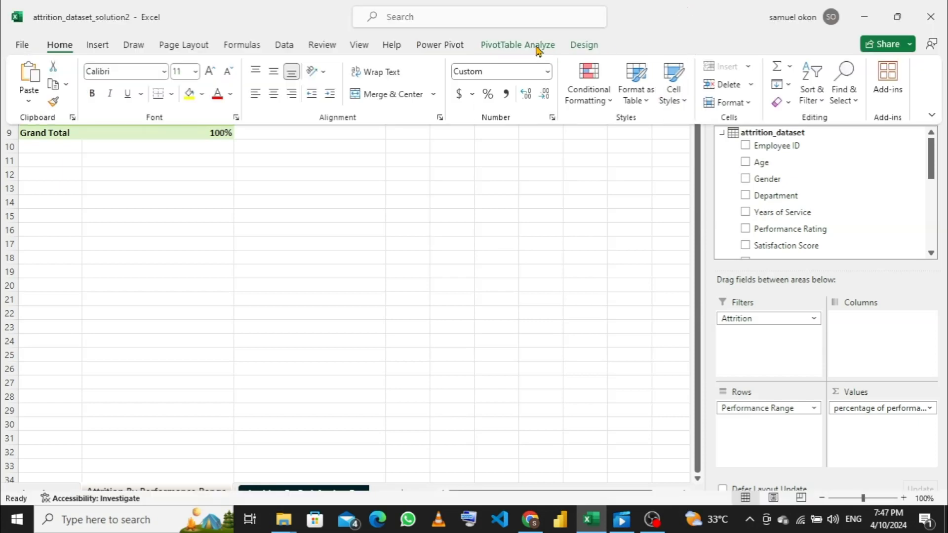
pyautogui.click(518, 44)
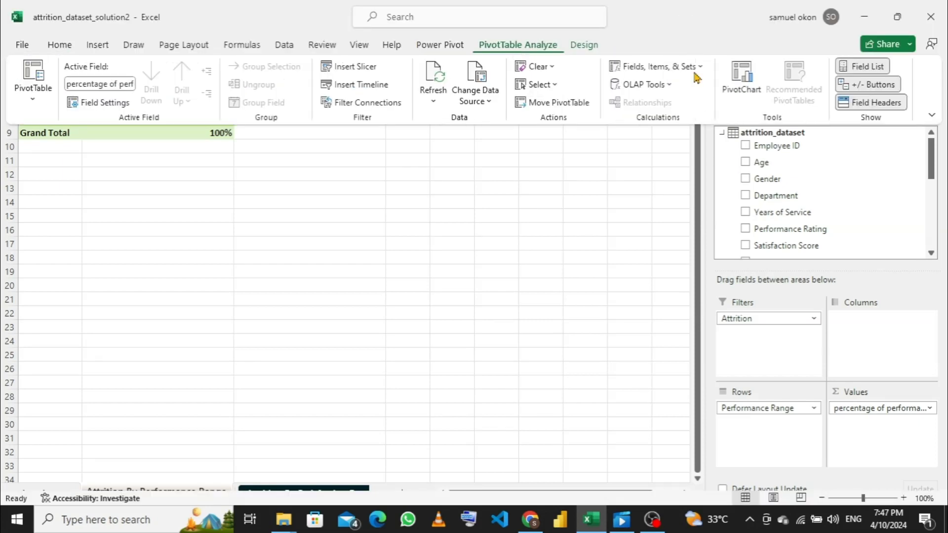
pyautogui.click(742, 78)
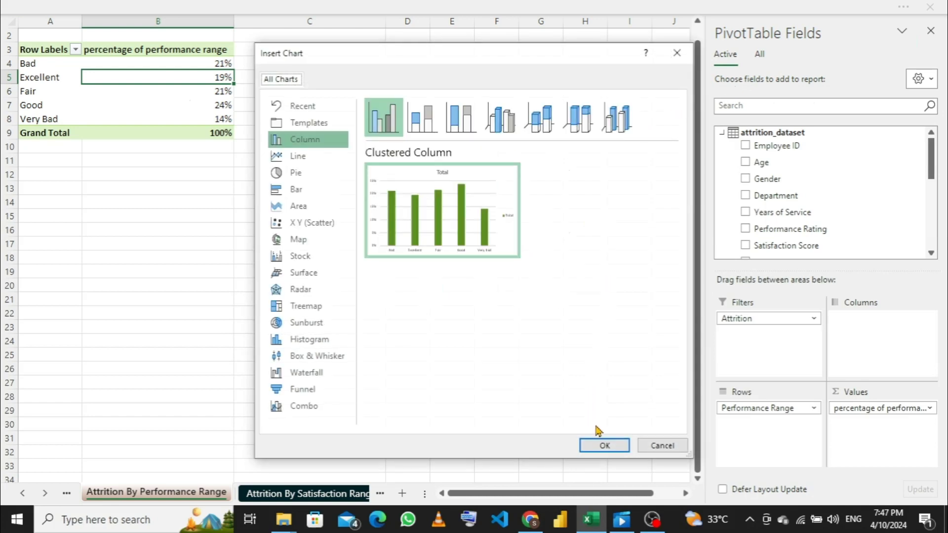
pyautogui.click(602, 445)
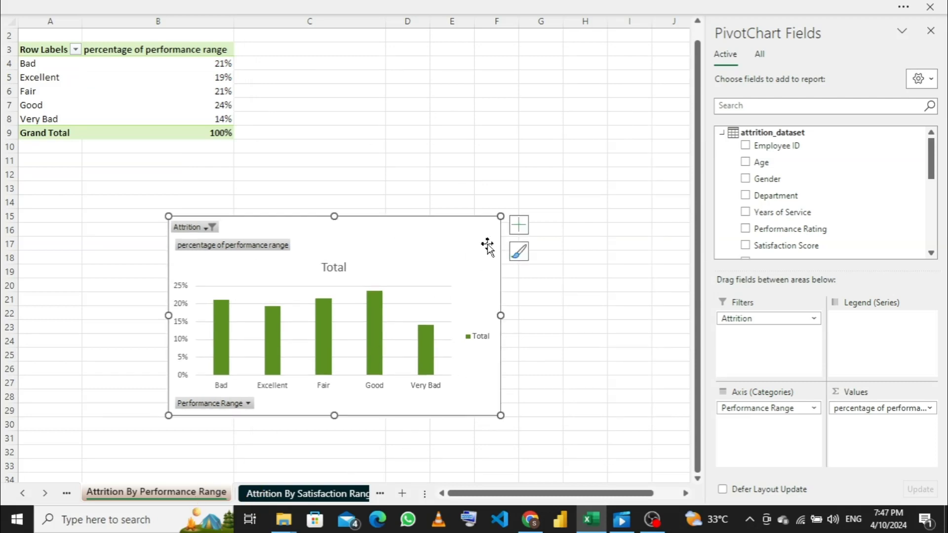
# - Open the Dashboard sheet and close the PivotChart field list
pyautogui.click(346, 494)
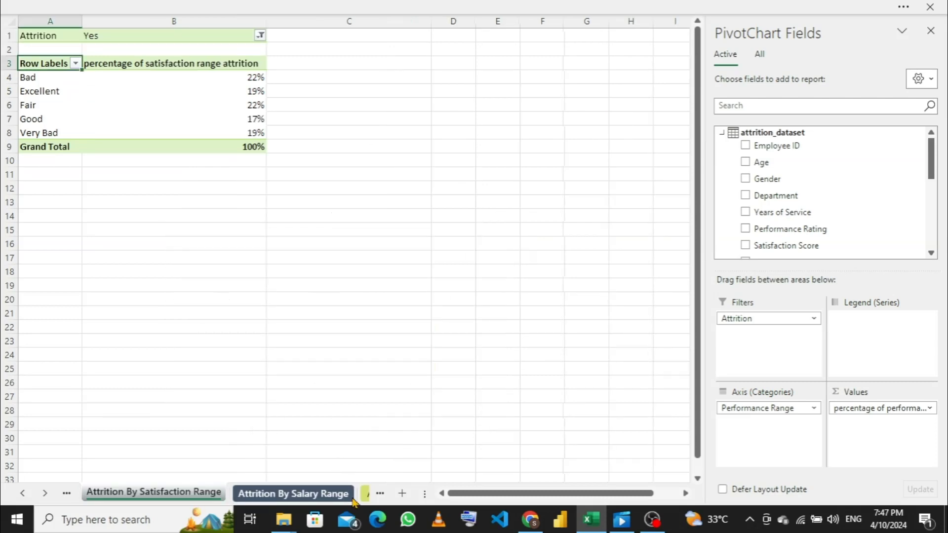
pyautogui.click(365, 494)
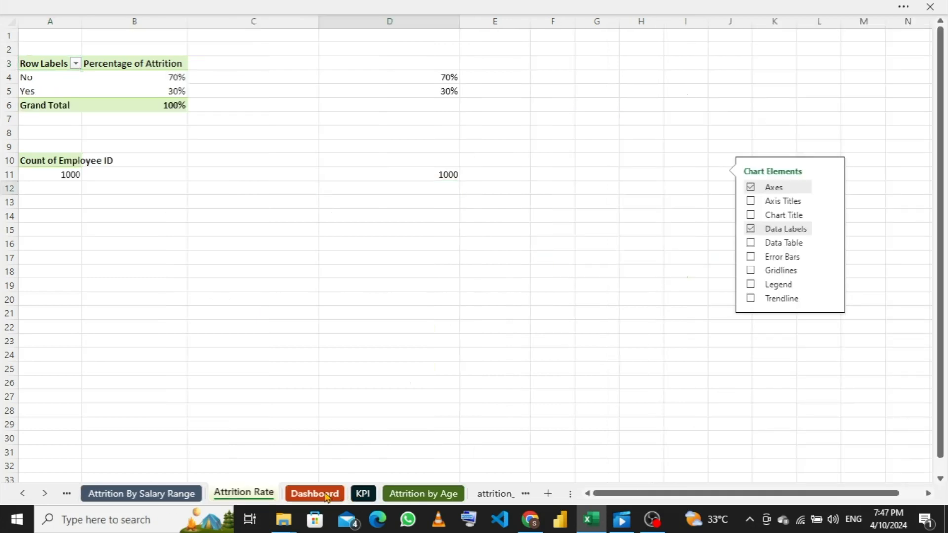
pyautogui.click(327, 495)
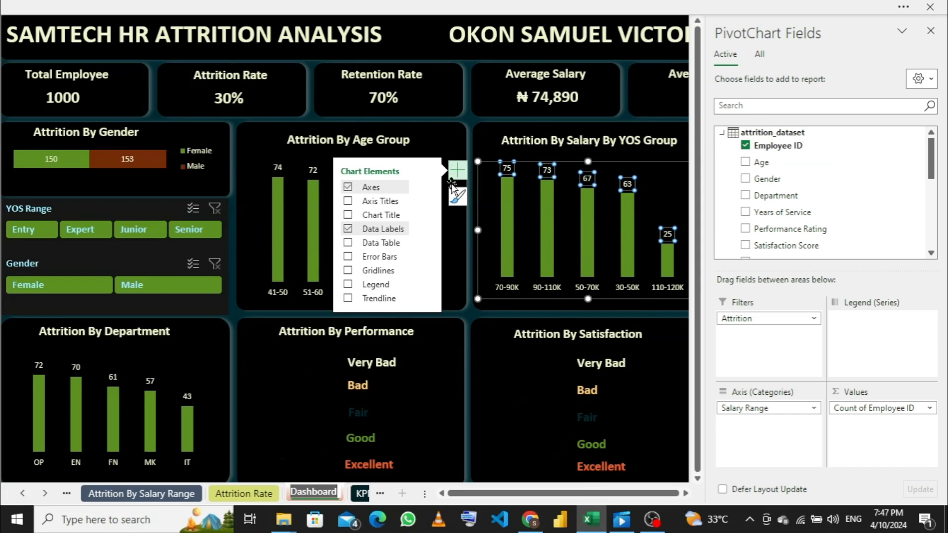
pyautogui.click(931, 31)
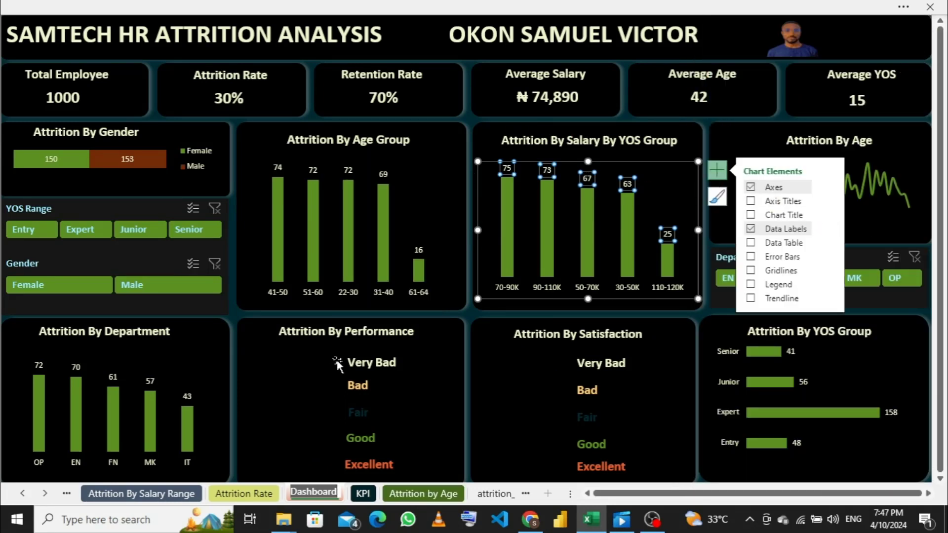
# - Delete the Very Bad, Bad, Fair, Good and Excellent text boxes from the Attrition By Performance card
pyautogui.click(365, 365)
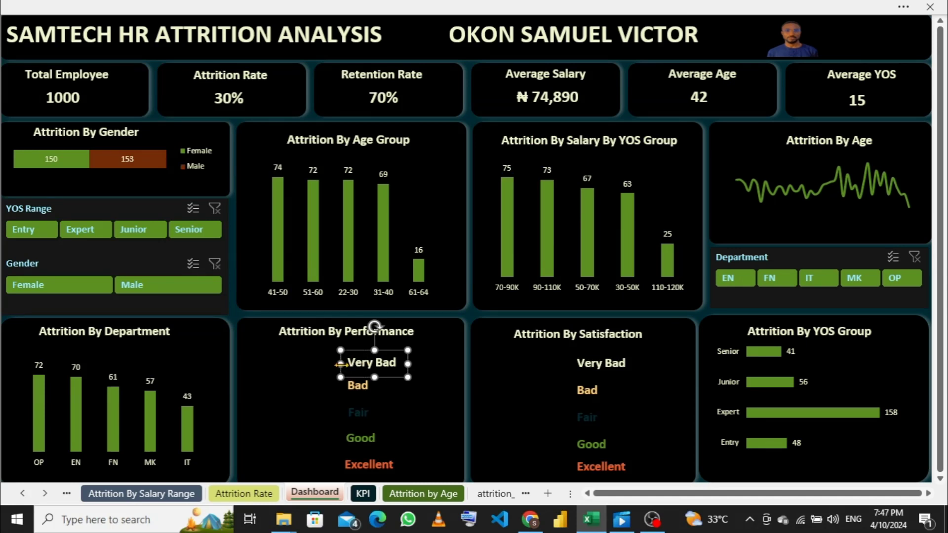
pyautogui.press('Delete')
pyautogui.click(347, 387)
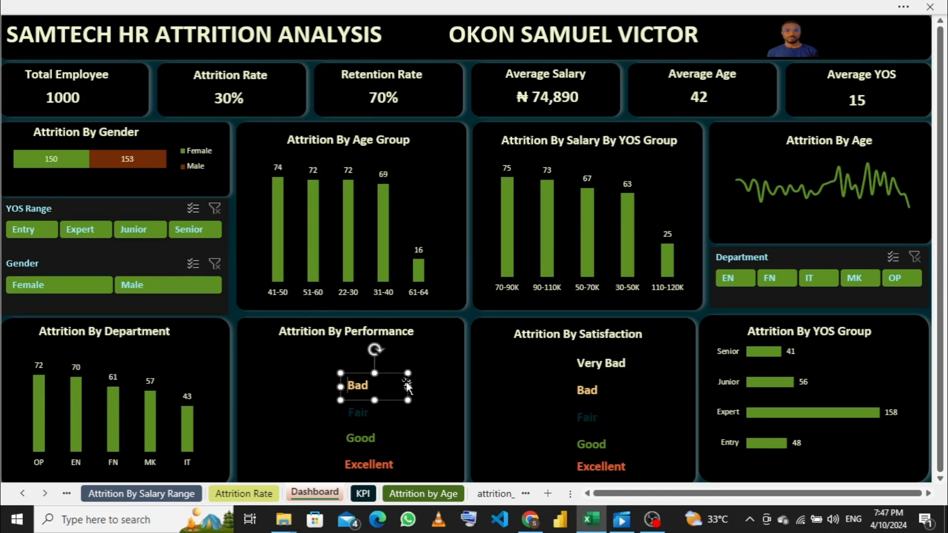
pyautogui.press('Delete')
pyautogui.click(384, 413)
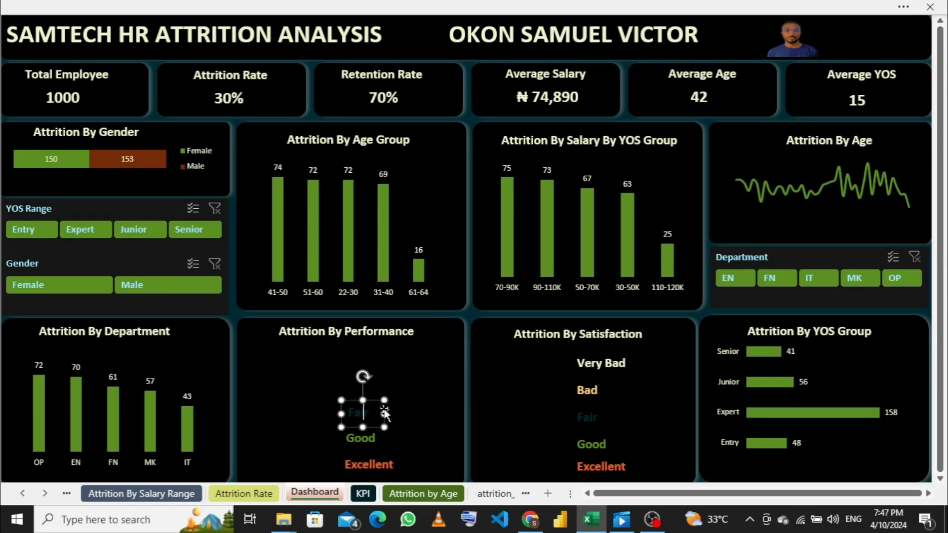
pyautogui.press('Delete')
pyautogui.doubleClick(380, 438)
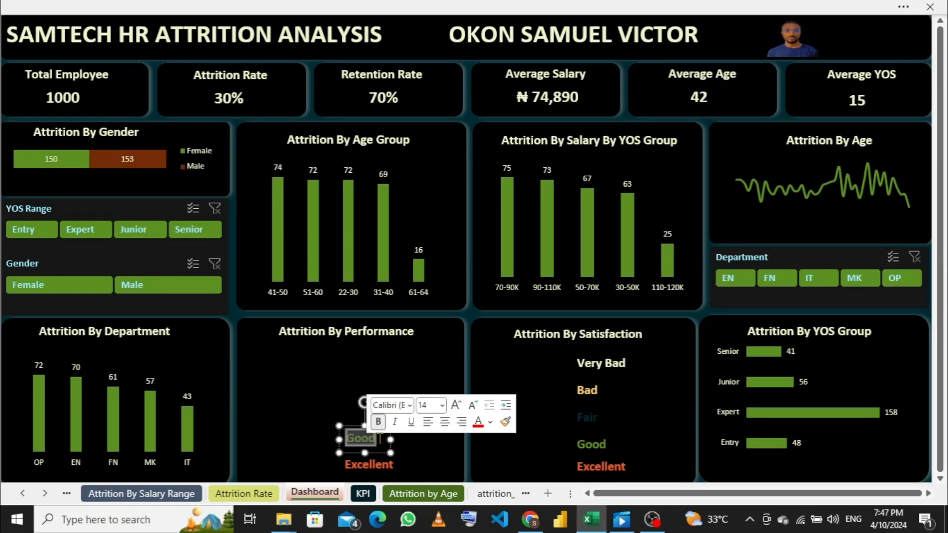
pyautogui.click(390, 438)
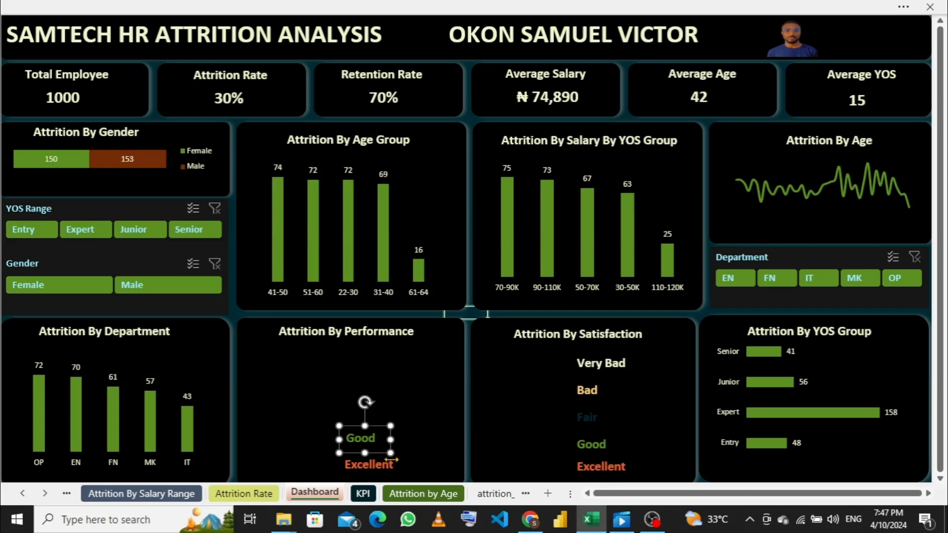
pyautogui.press('Delete')
pyautogui.doubleClick(389, 462)
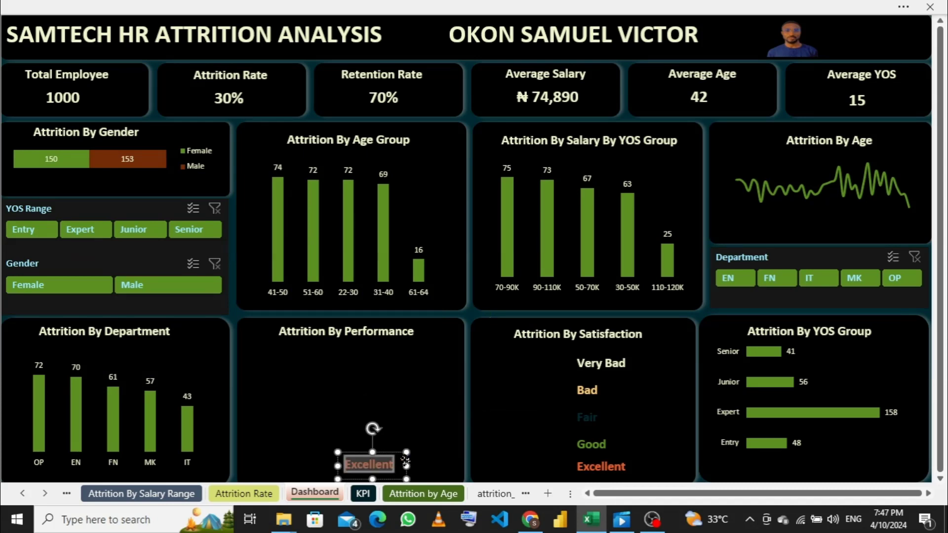
pyautogui.click(405, 461)
pyautogui.press('Delete')
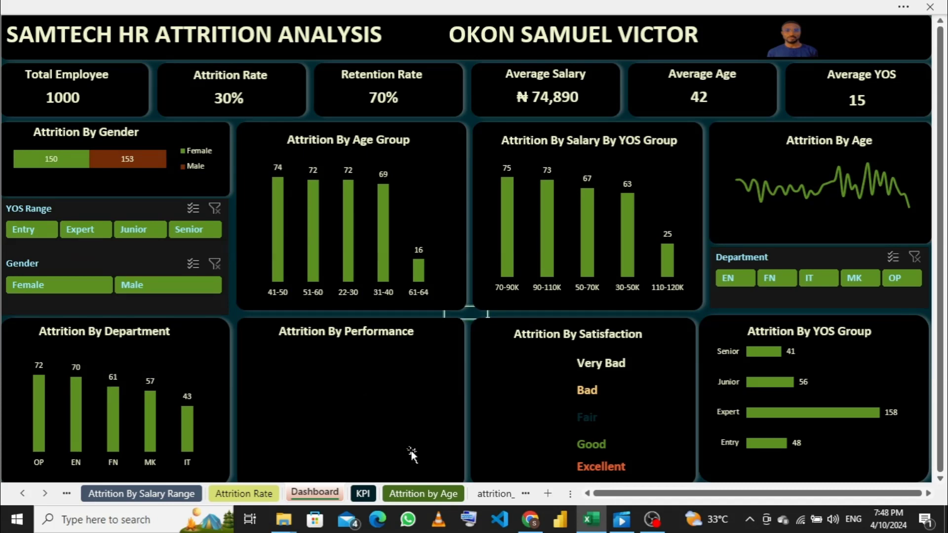
# - Delete the leftover empty text boxes beside the removed rating labels in the Attrition By Performance card
pyautogui.click(430, 383)
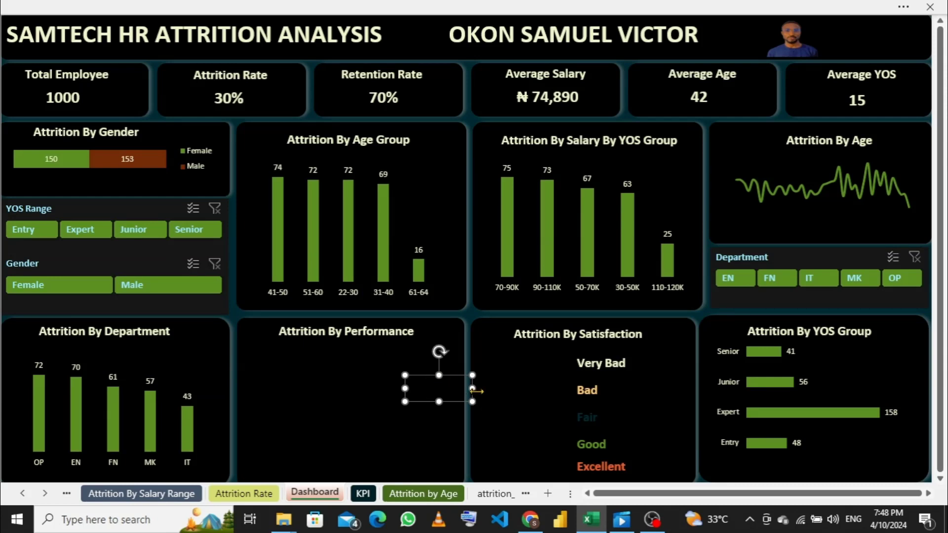
pyautogui.moveTo(428, 393); pyautogui.dragTo(428, 368)
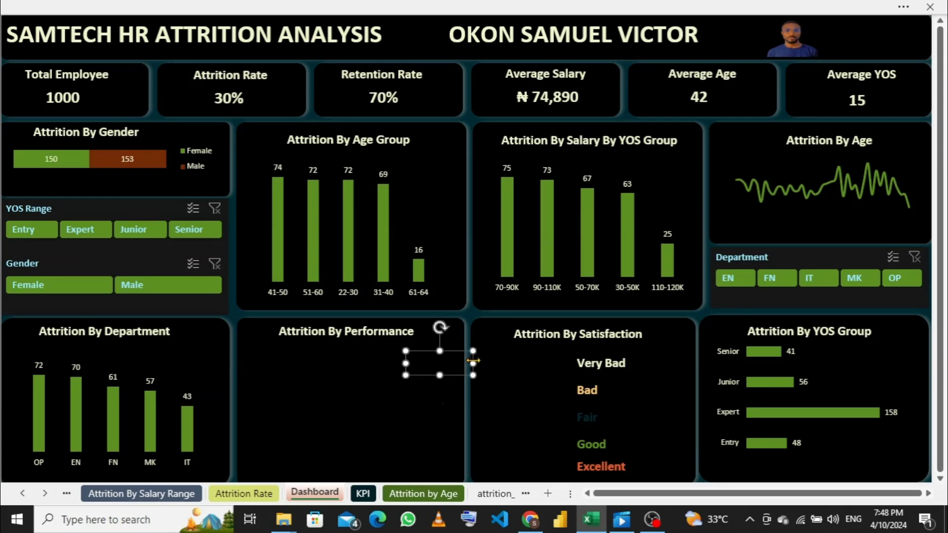
pyautogui.press('Delete')
pyautogui.click(444, 401)
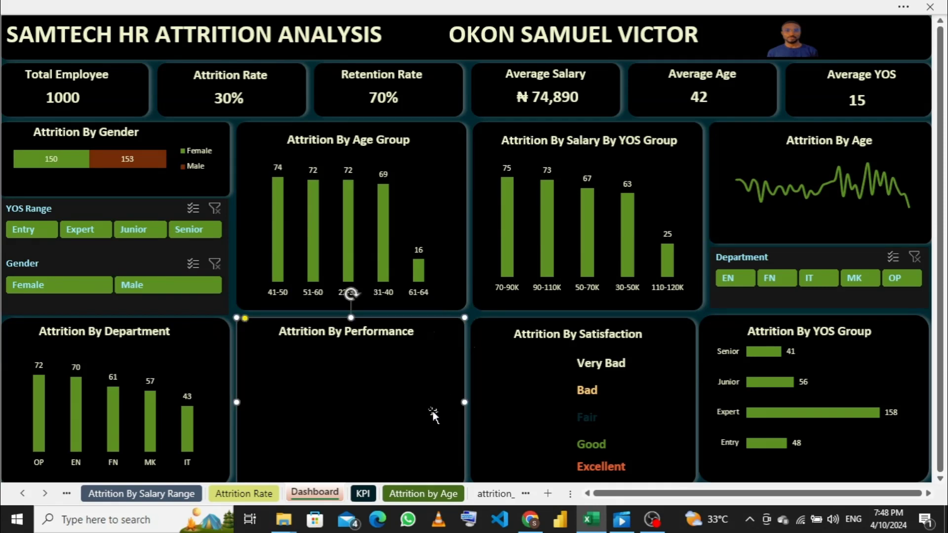
pyautogui.click(433, 412)
pyautogui.press('Delete')
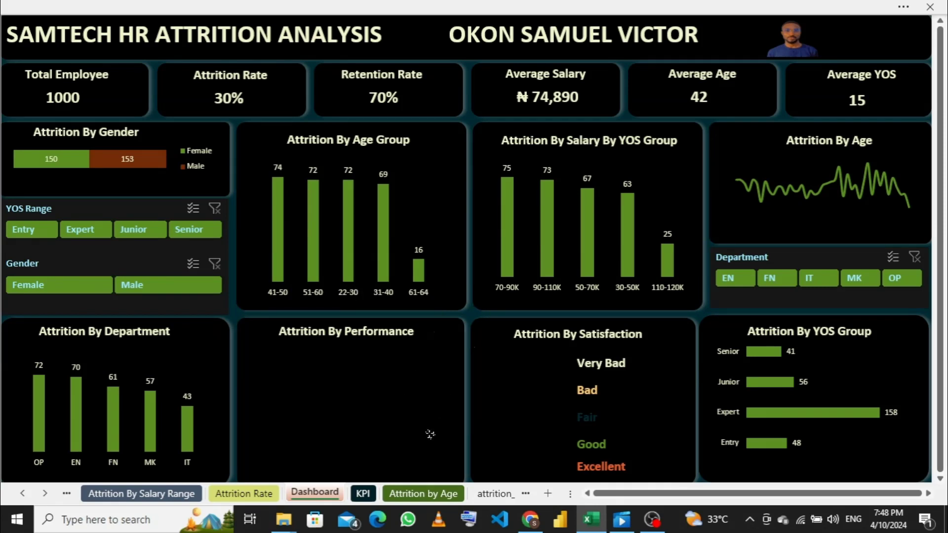
# - Paste the copied performance range PivotChart into the cleared Attrition By Performance card
pyautogui.moveTo(430, 434); pyautogui.dragTo(432, 469)
pyautogui.press('Delete')
pyautogui.click(359, 403)
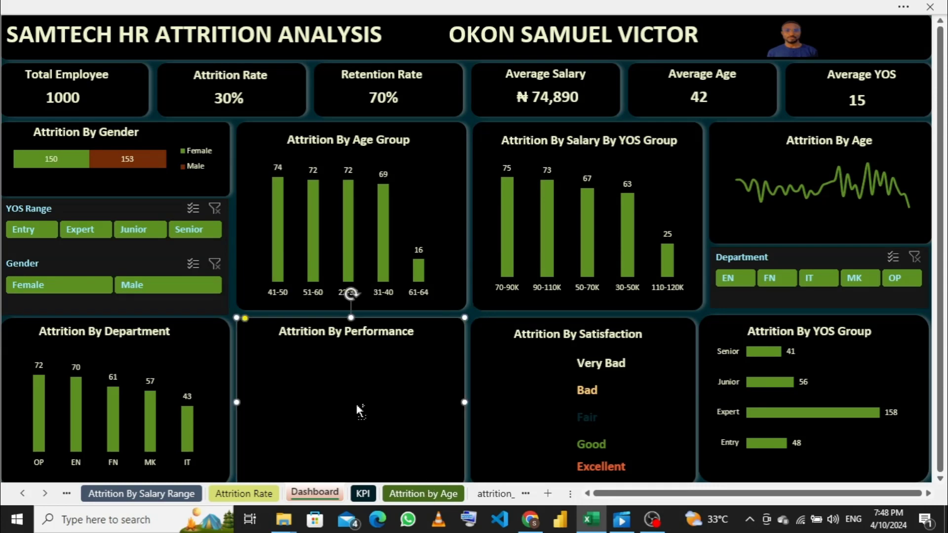
pyautogui.hotkey('ctrl', 'v')
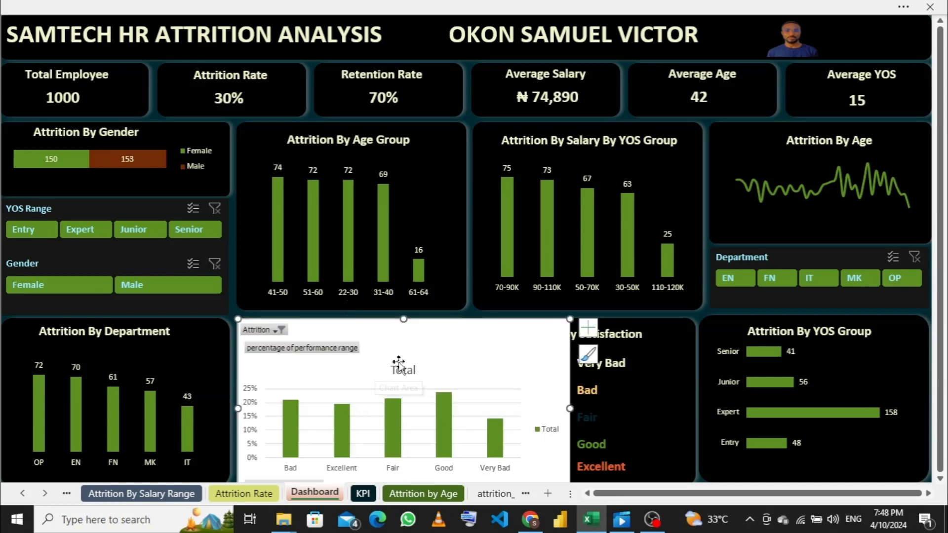
# - Resize the pasted PivotChart so it starts below the Attrition By Performance title and fits the card's width
pyautogui.moveTo(403, 322); pyautogui.dragTo(401, 385)
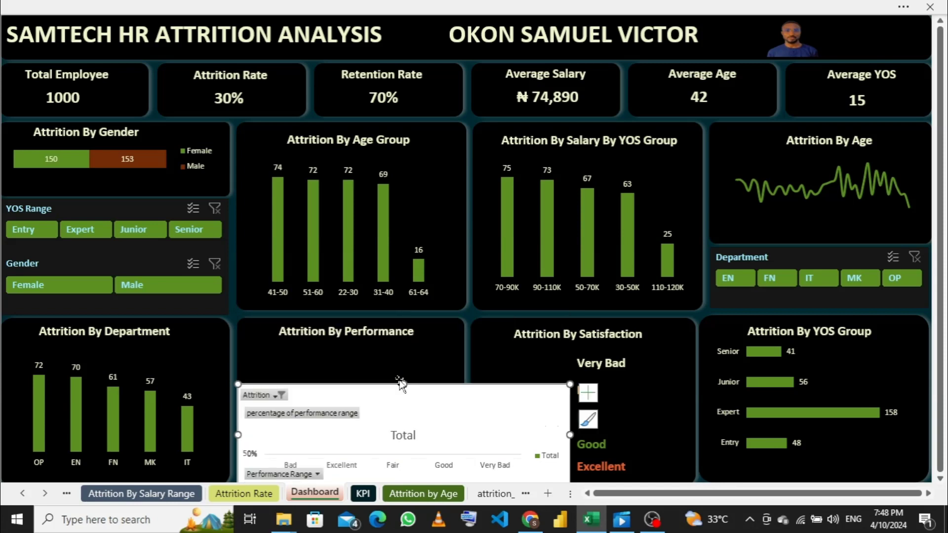
pyautogui.moveTo(401, 384); pyautogui.dragTo(400, 344)
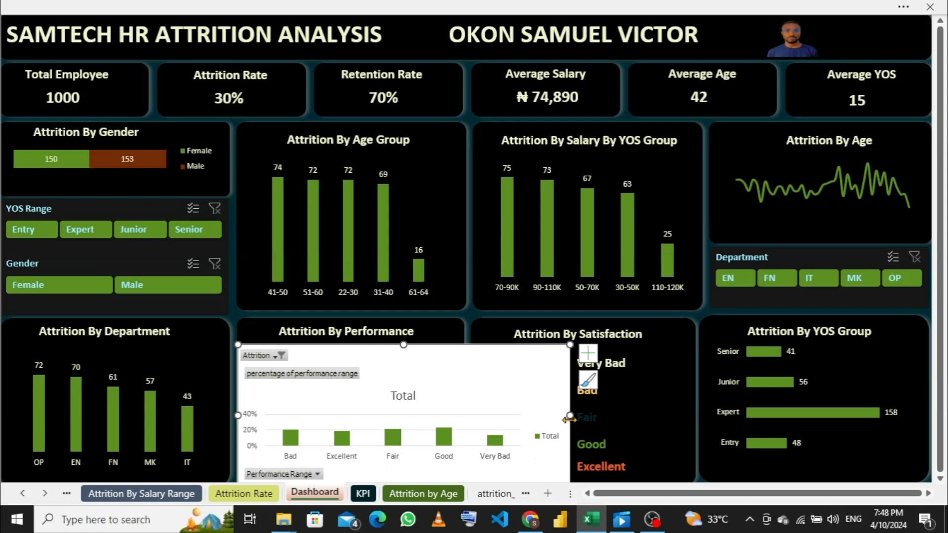
pyautogui.moveTo(565, 415); pyautogui.dragTo(450, 416)
pyautogui.moveTo(242, 415); pyautogui.dragTo(251, 416)
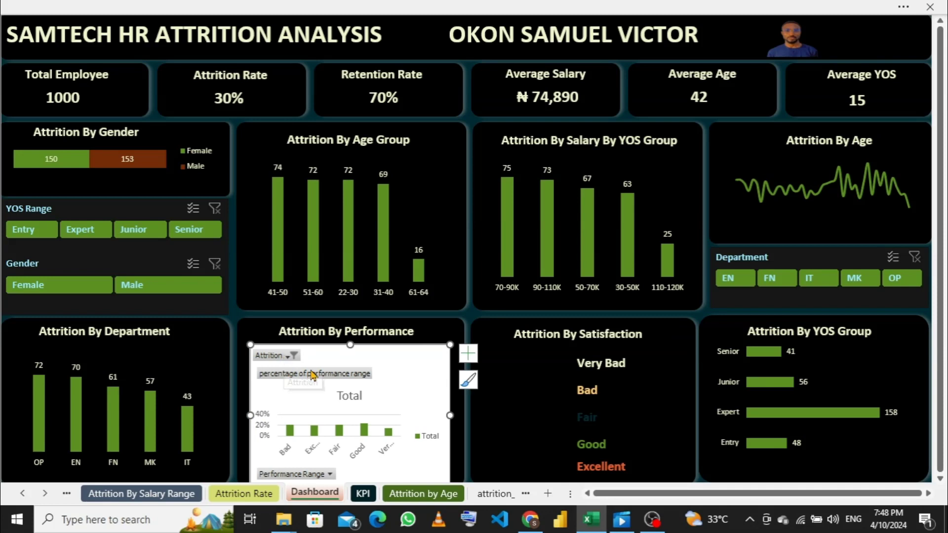
# - Remove the Total title, all field buttons and the legend from the performance chart
pyautogui.click(354, 398)
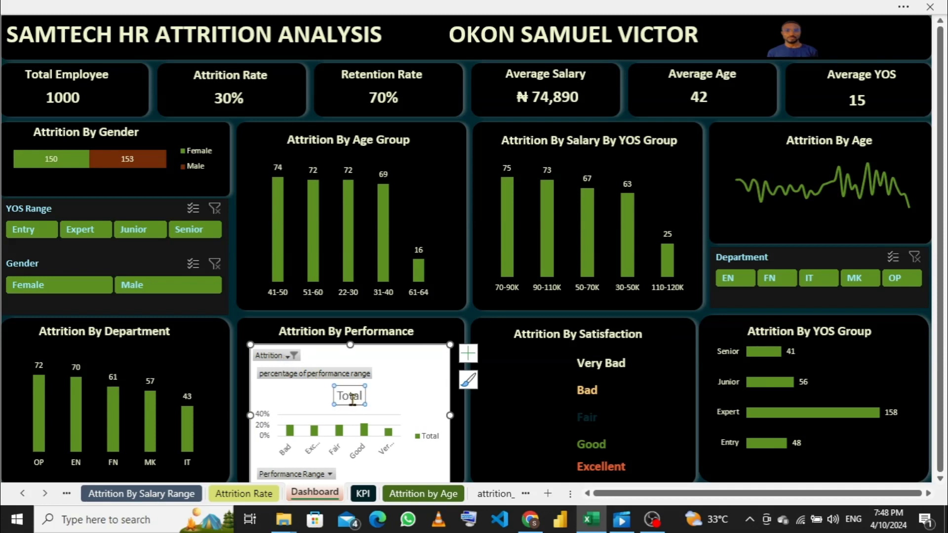
pyautogui.press('Delete')
pyautogui.rightClick(340, 379)
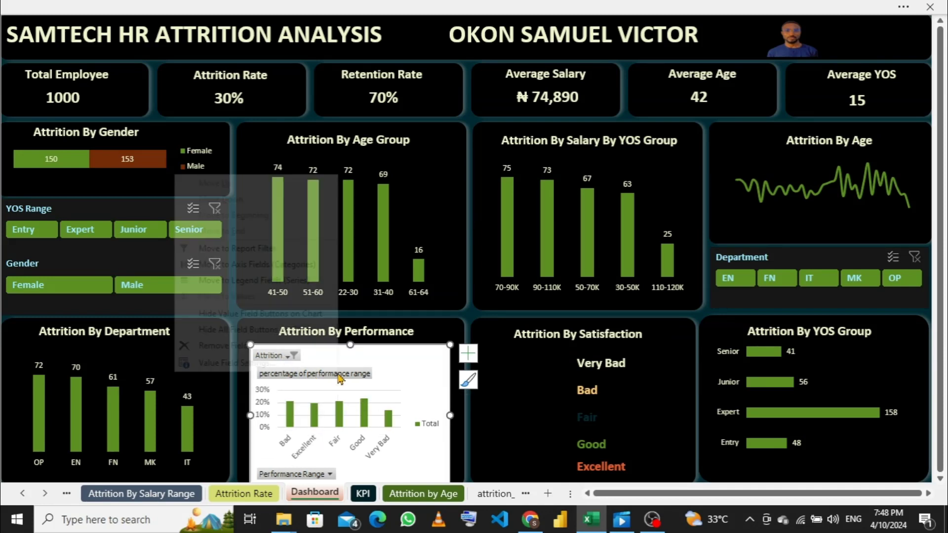
pyautogui.click(247, 335)
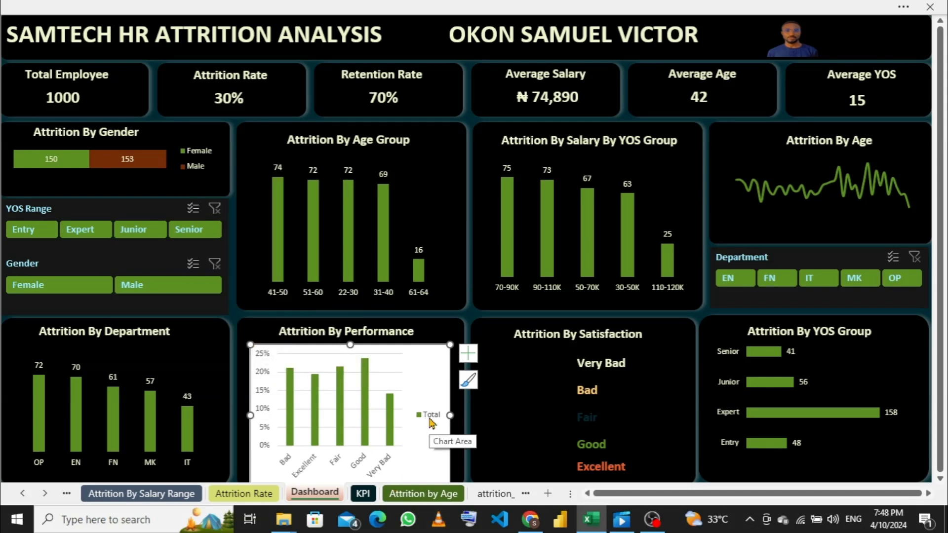
pyautogui.click(430, 419)
pyautogui.press('Delete')
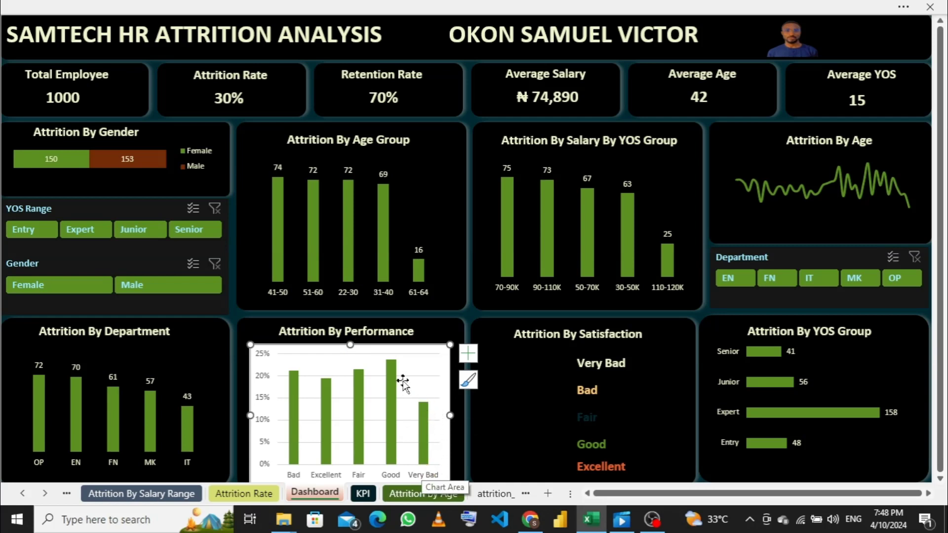
# - Shorten the performance chart and position it just below the card title, inside the card's lower edge
pyautogui.click(417, 353)
pyautogui.moveTo(417, 344); pyautogui.dragTo(417, 347)
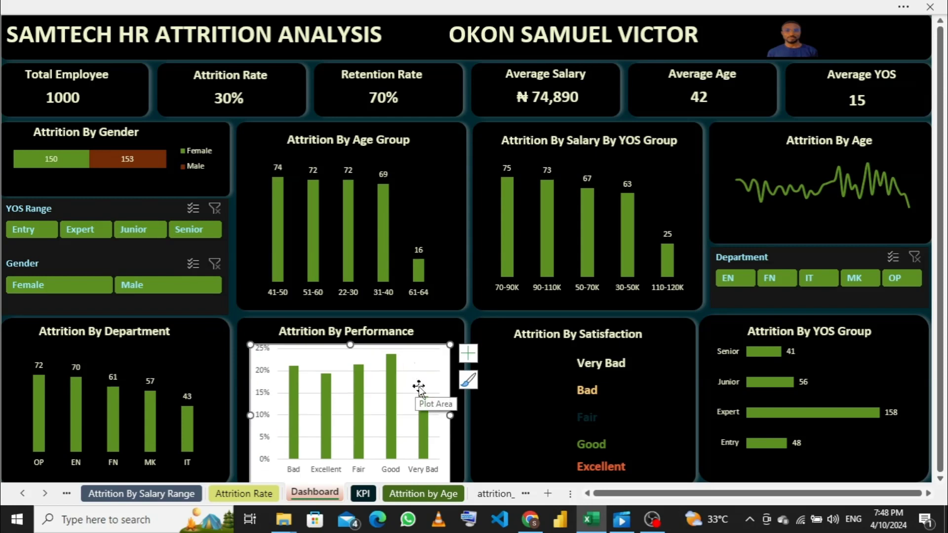
pyautogui.click(468, 353)
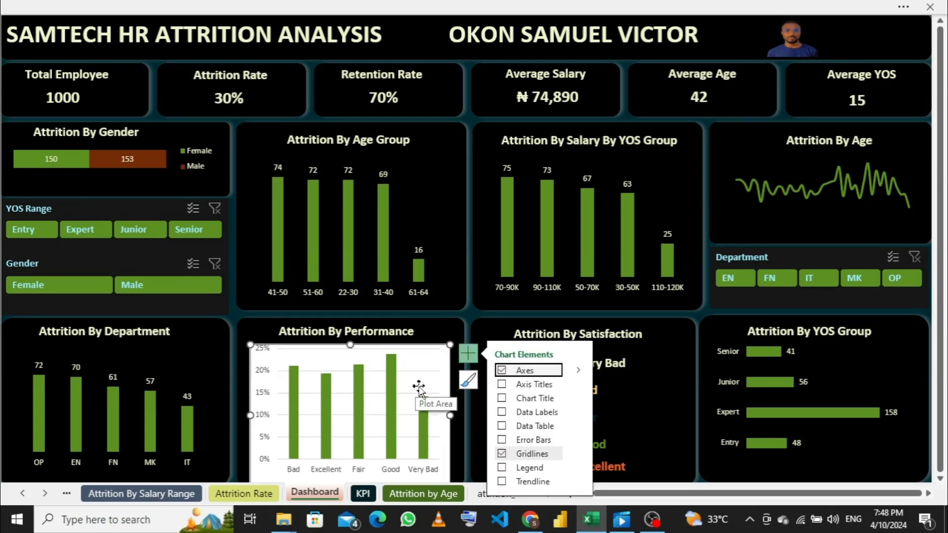
pyautogui.click(468, 353)
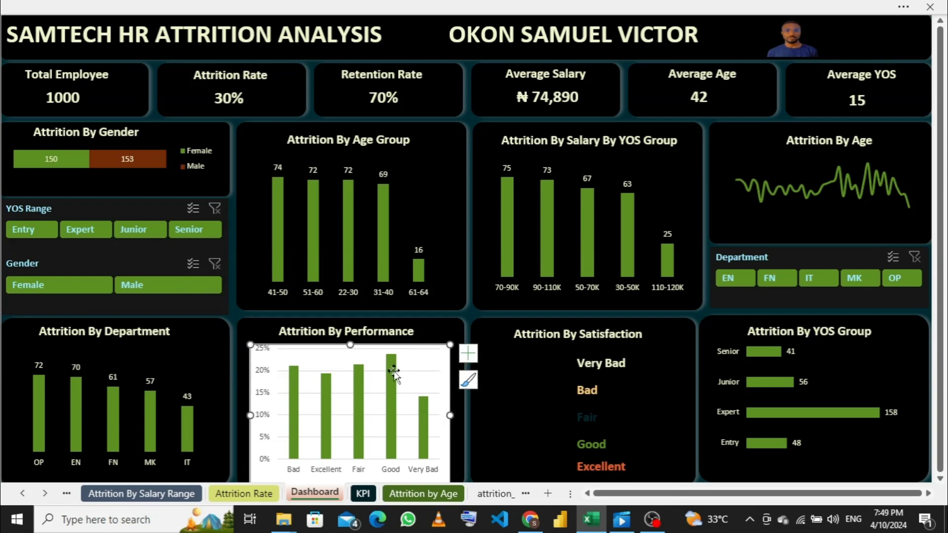
pyautogui.click(405, 378)
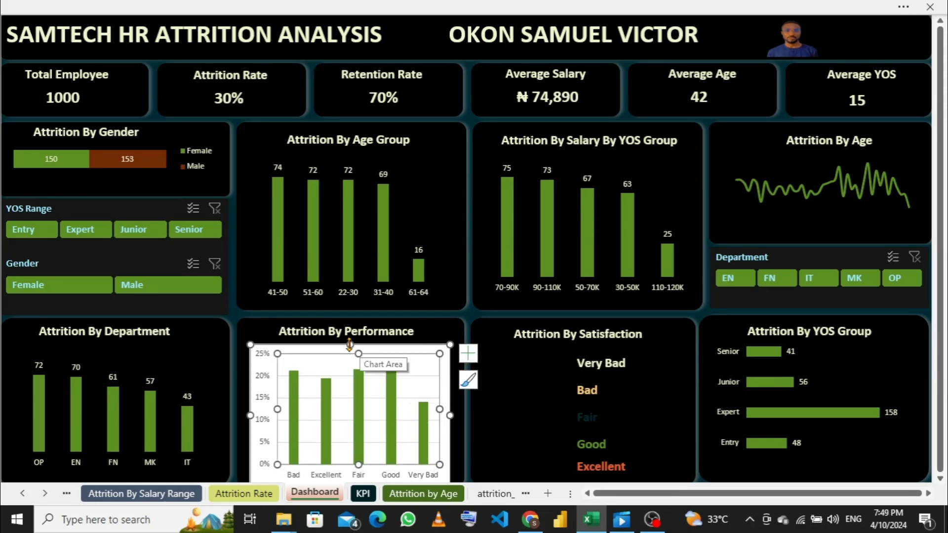
pyautogui.click(427, 333)
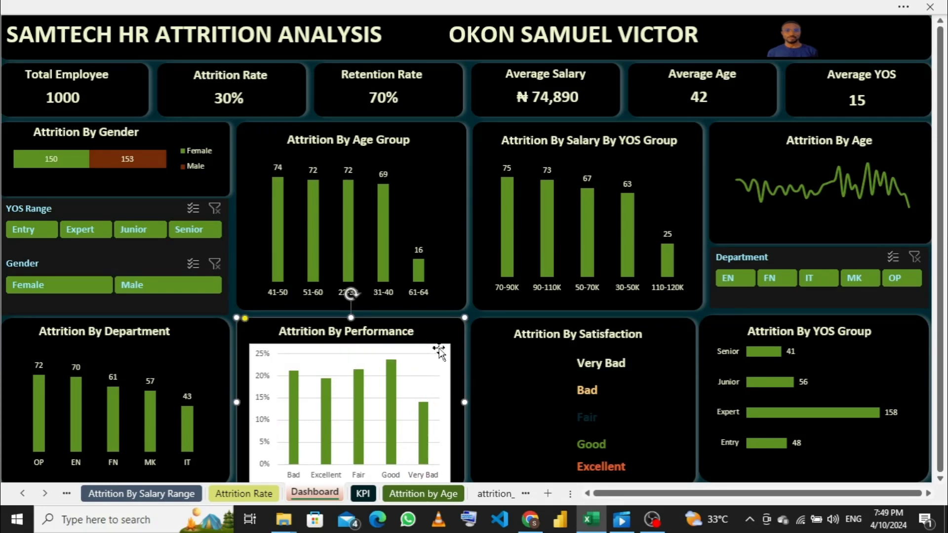
pyautogui.click(439, 352)
pyautogui.moveTo(439, 352); pyautogui.dragTo(439, 340)
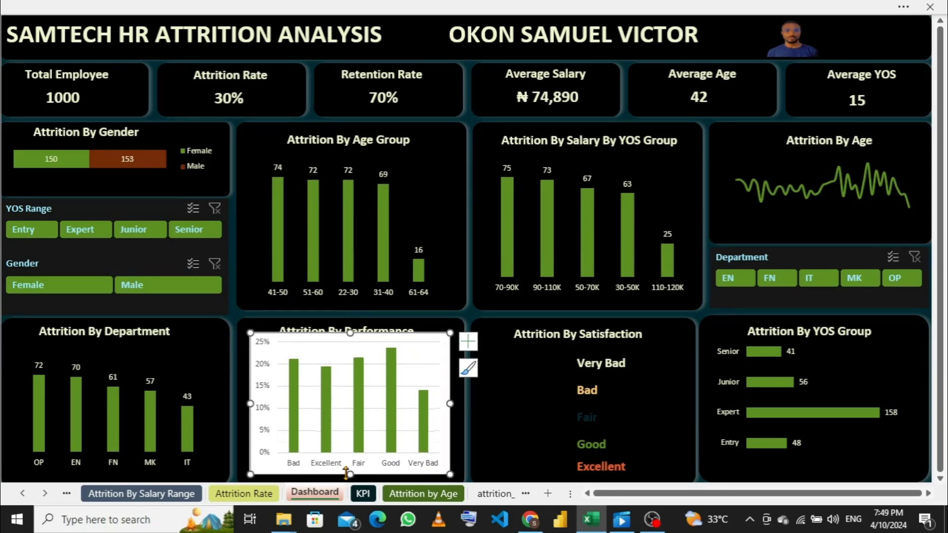
pyautogui.moveTo(346, 473); pyautogui.dragTo(350, 463)
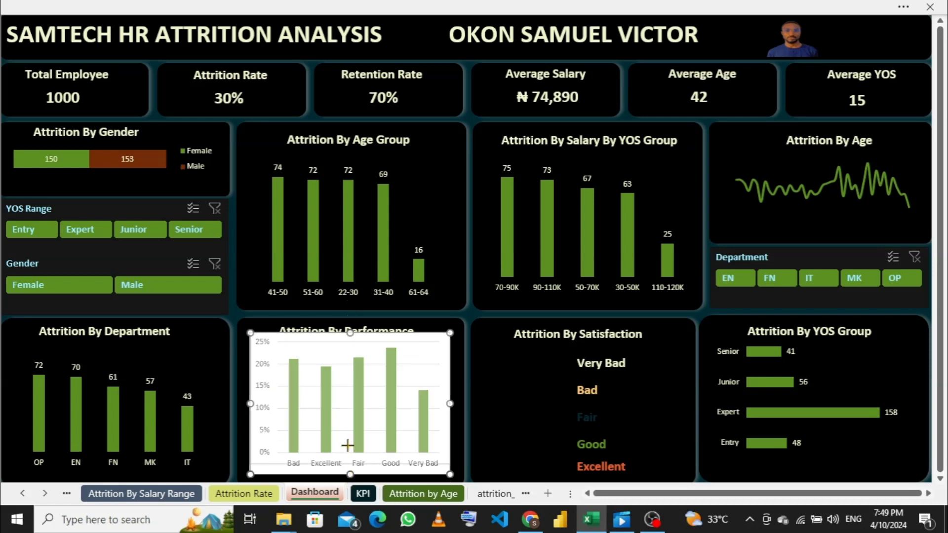
pyautogui.moveTo(431, 344); pyautogui.dragTo(429, 351)
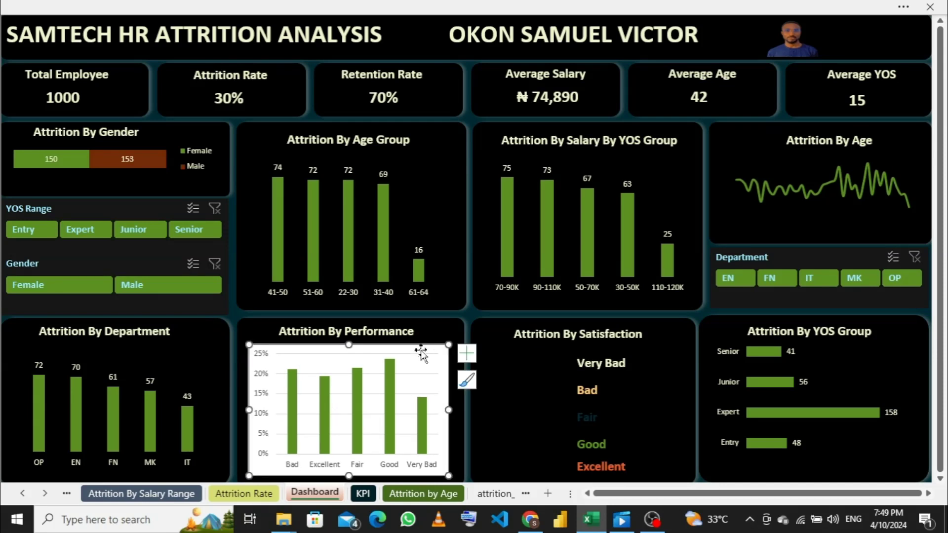
# - Delete the performance chart's gridlines and set its plot area to No Fill
pyautogui.click(420, 375)
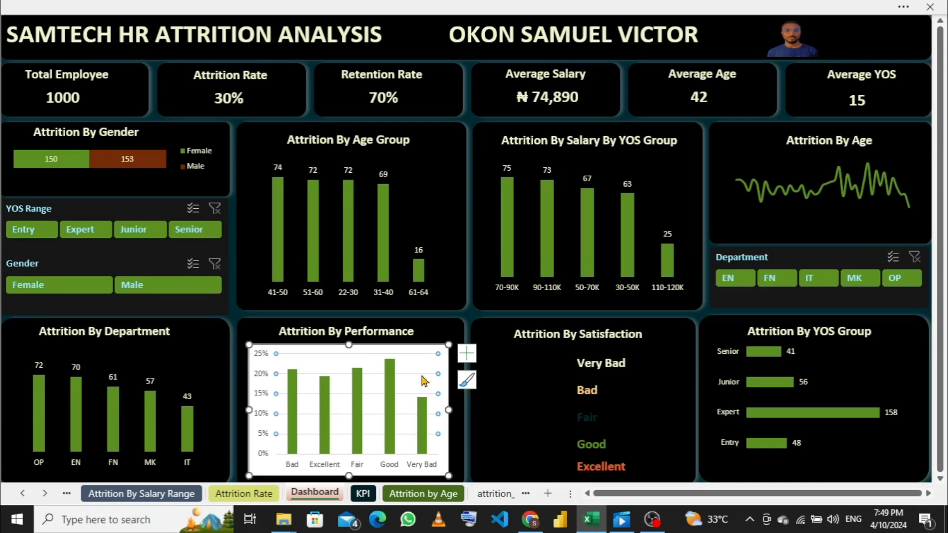
pyautogui.press('Delete')
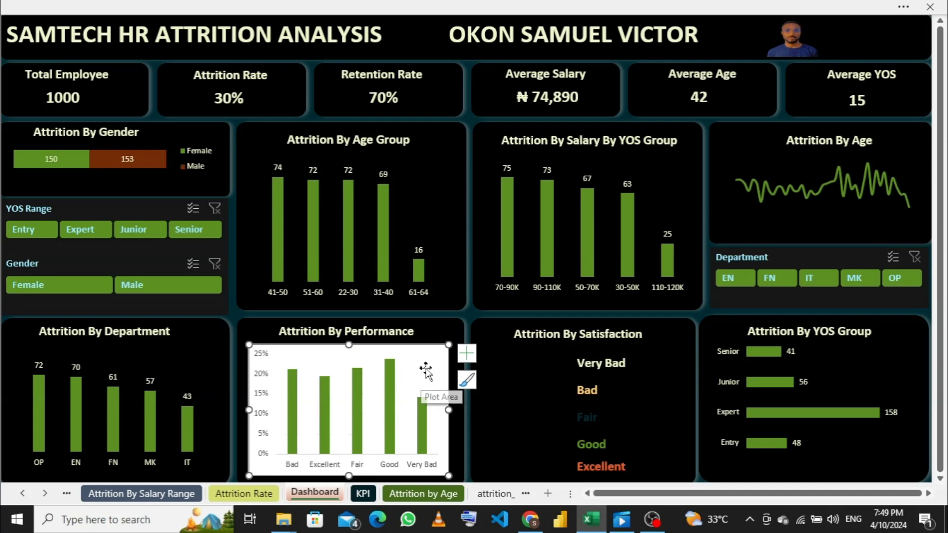
pyautogui.rightClick(437, 359)
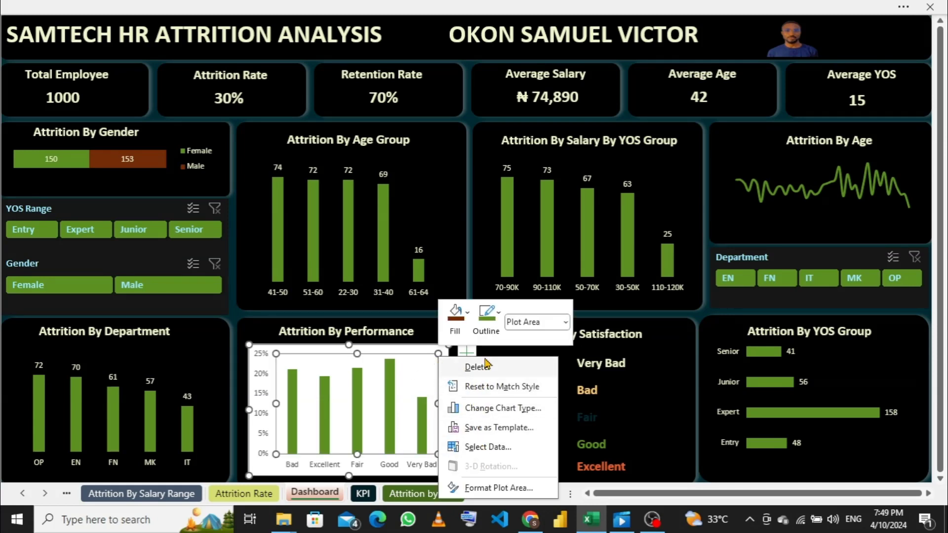
pyautogui.click(455, 335)
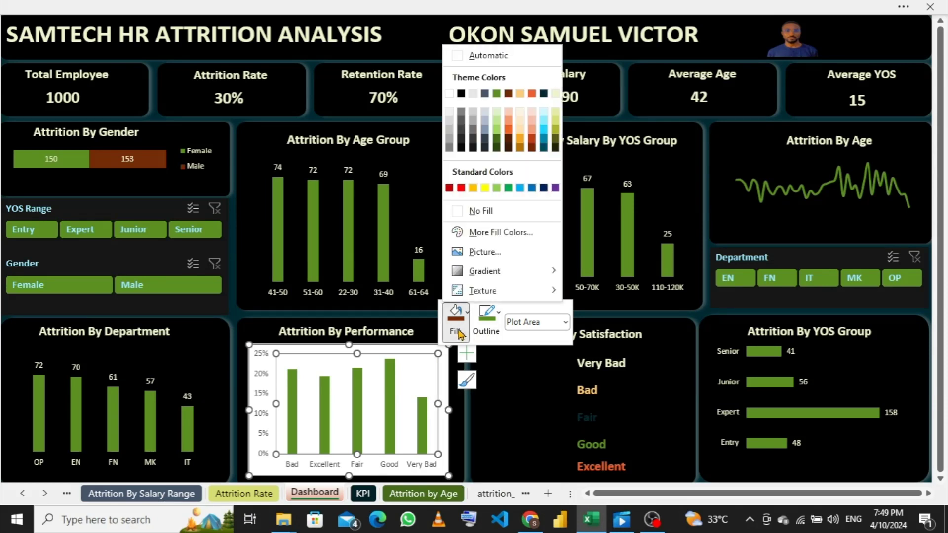
pyautogui.click(478, 212)
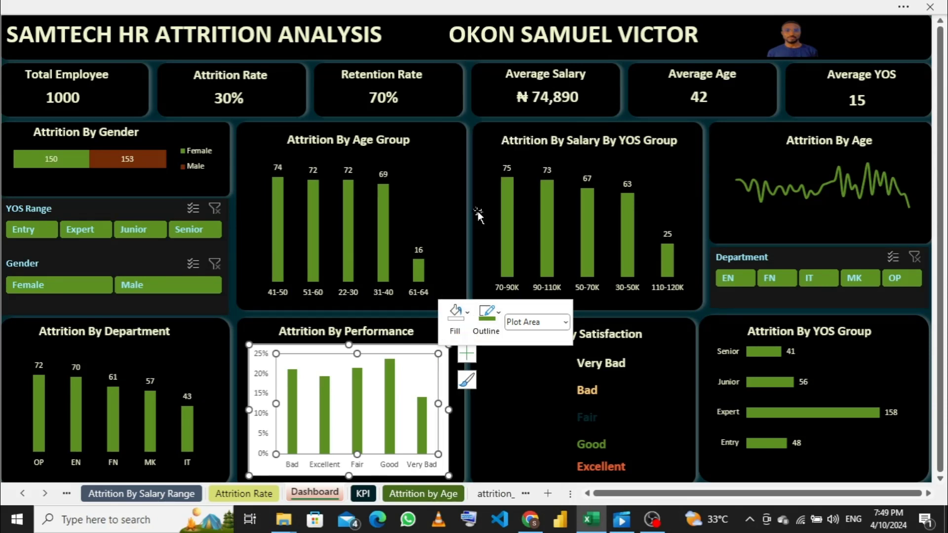
# - Set the performance chart's chart area to No Fill and No Outline
pyautogui.click(444, 363)
pyautogui.rightClick(444, 362)
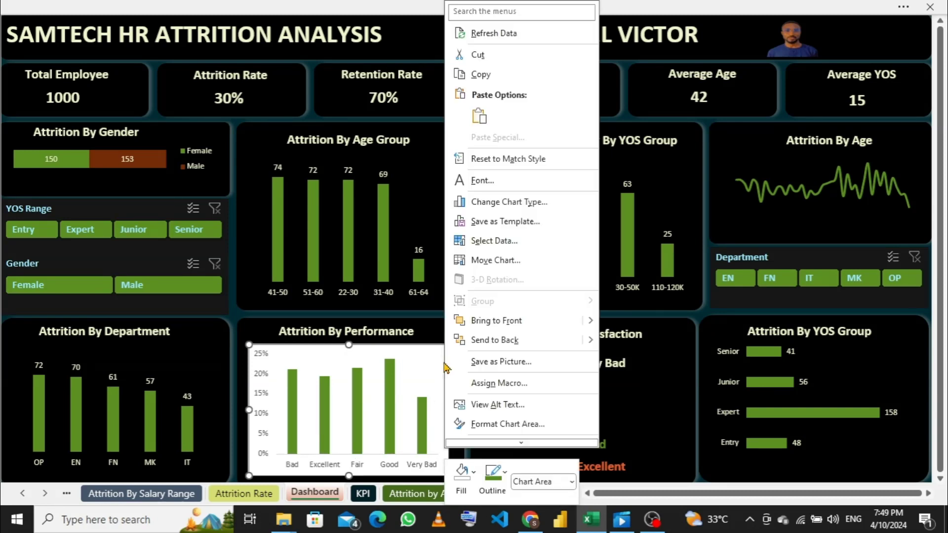
pyautogui.click(461, 475)
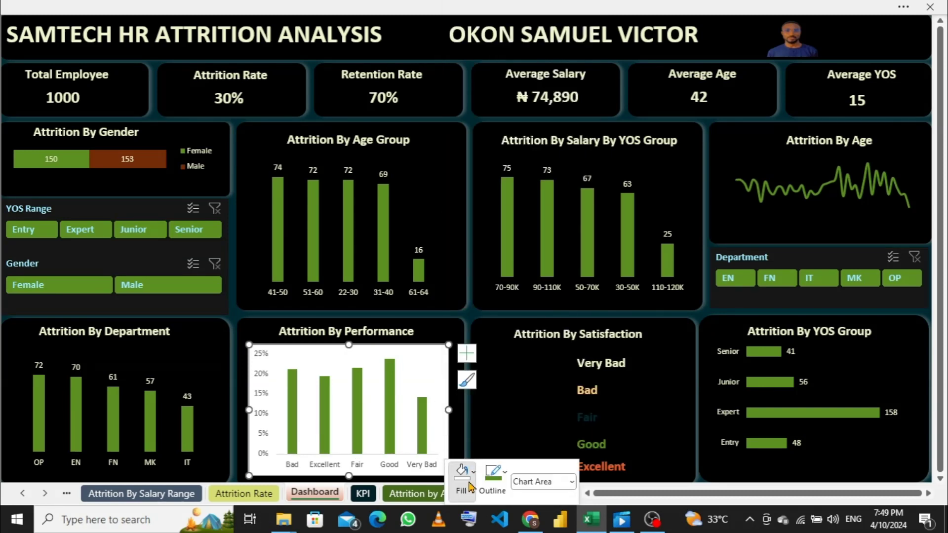
pyautogui.click(468, 371)
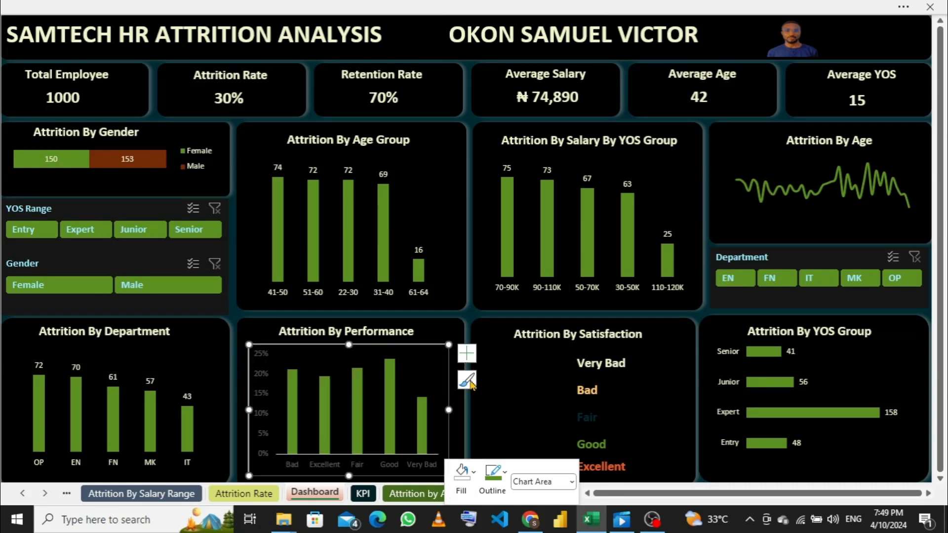
pyautogui.click(500, 493)
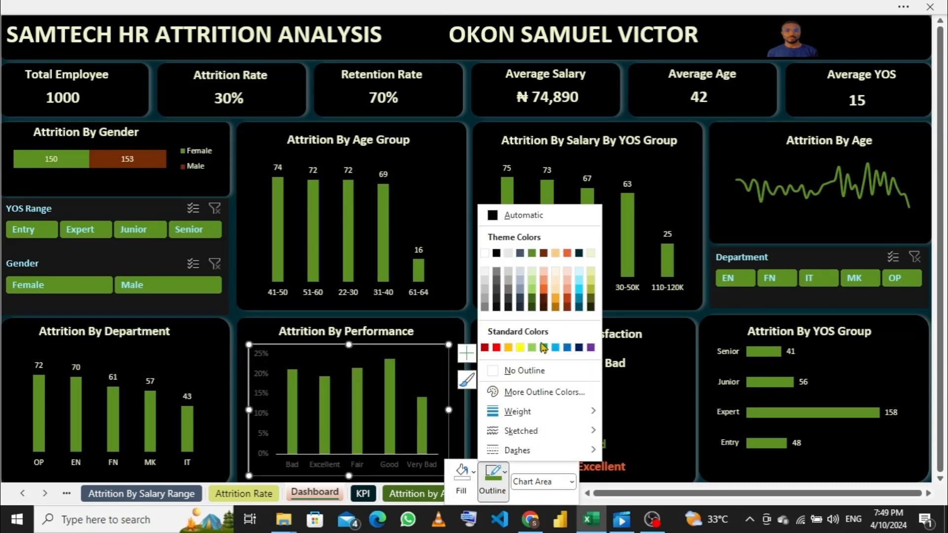
pyautogui.click(490, 371)
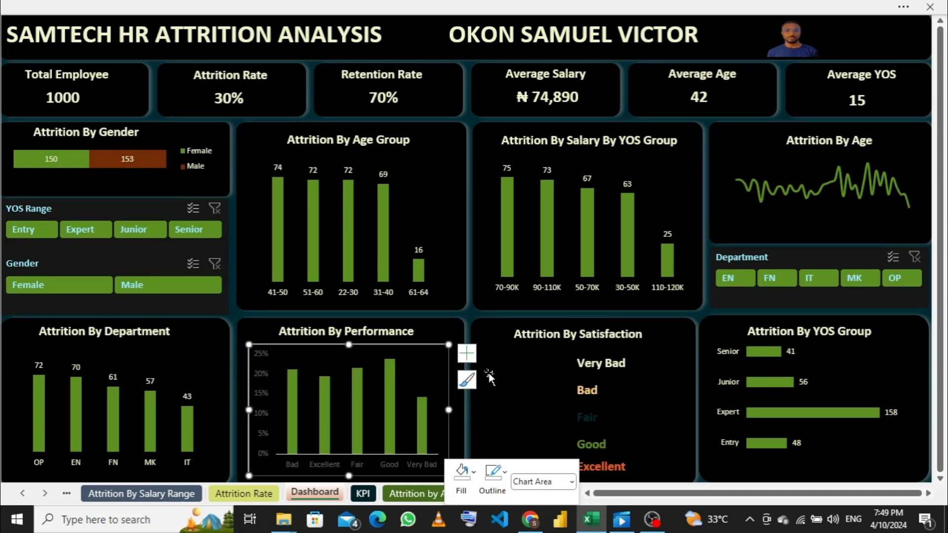
# - Delete the performance chart's vertical percentage axis and set the category axis label font color to white
pyautogui.click(264, 402)
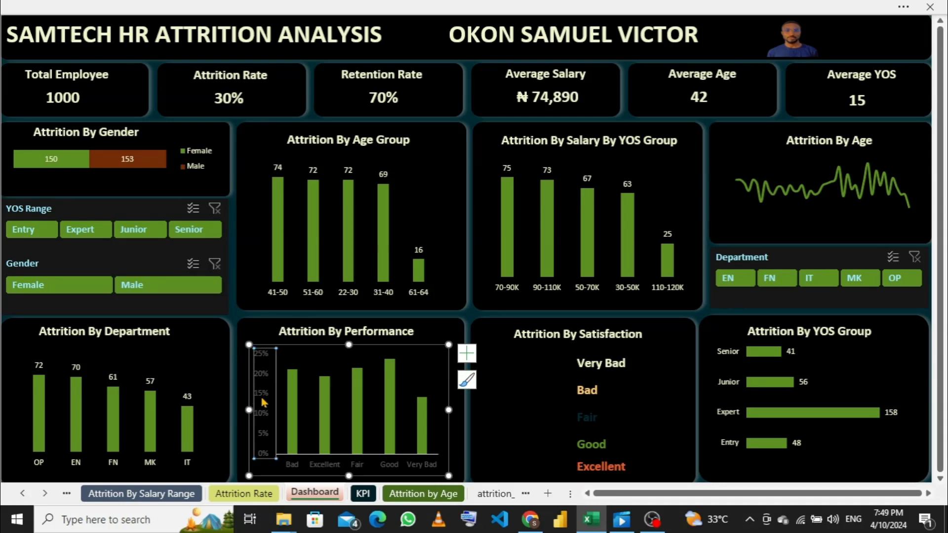
pyautogui.press('Delete')
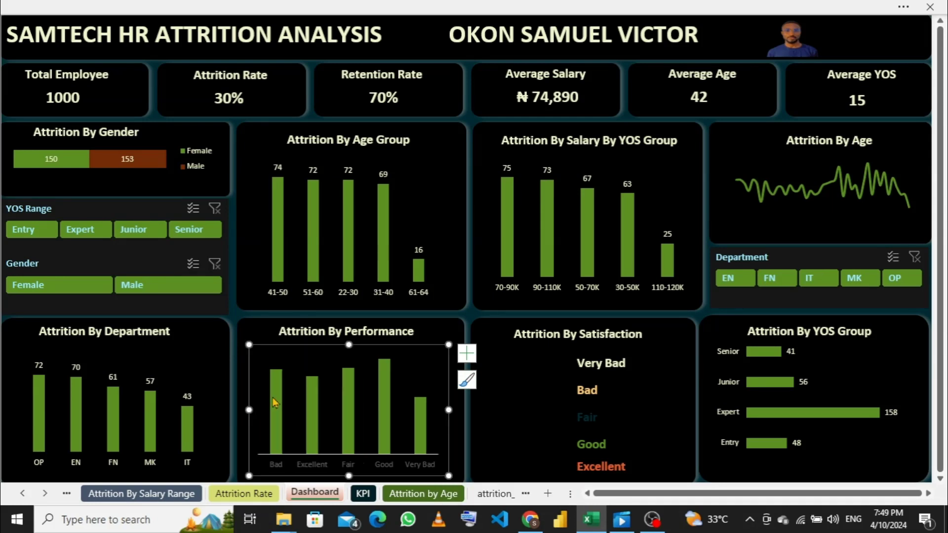
pyautogui.click(314, 467)
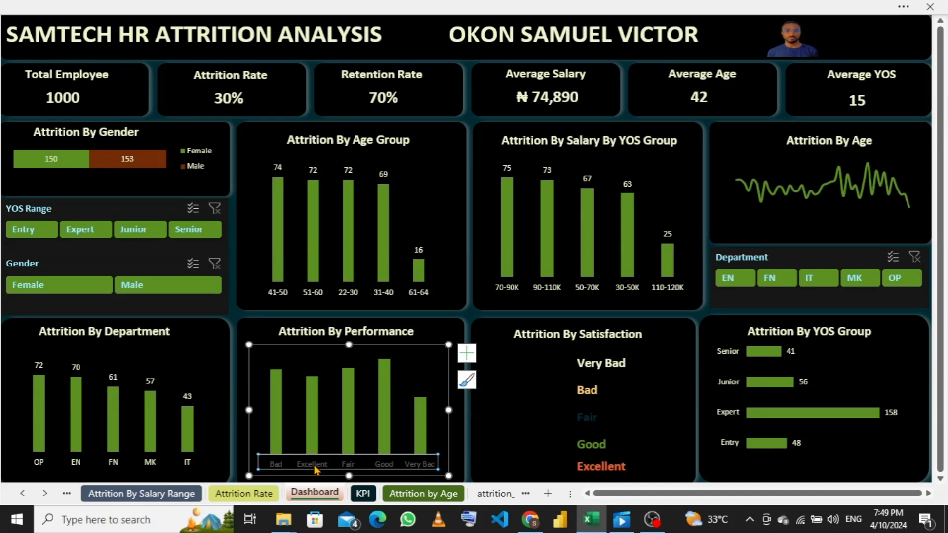
pyautogui.rightClick(316, 468)
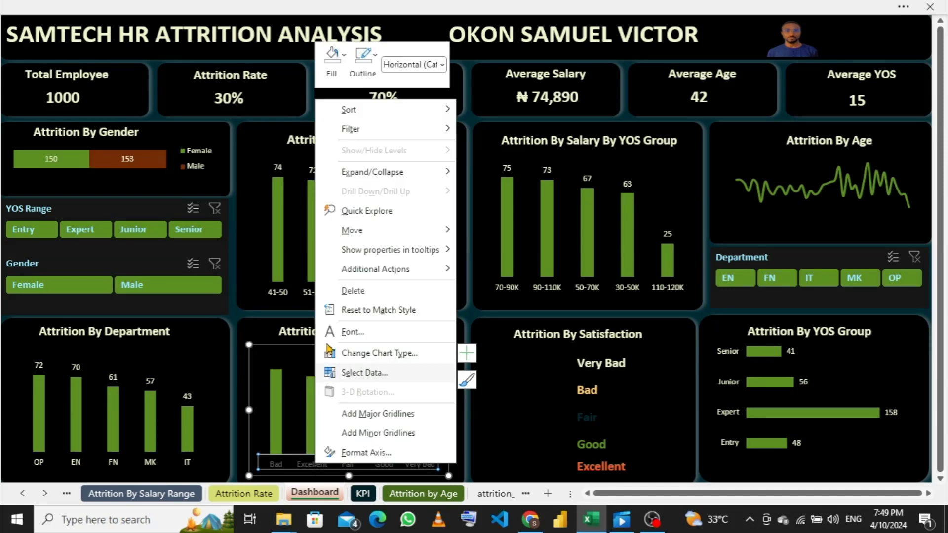
pyautogui.click(350, 332)
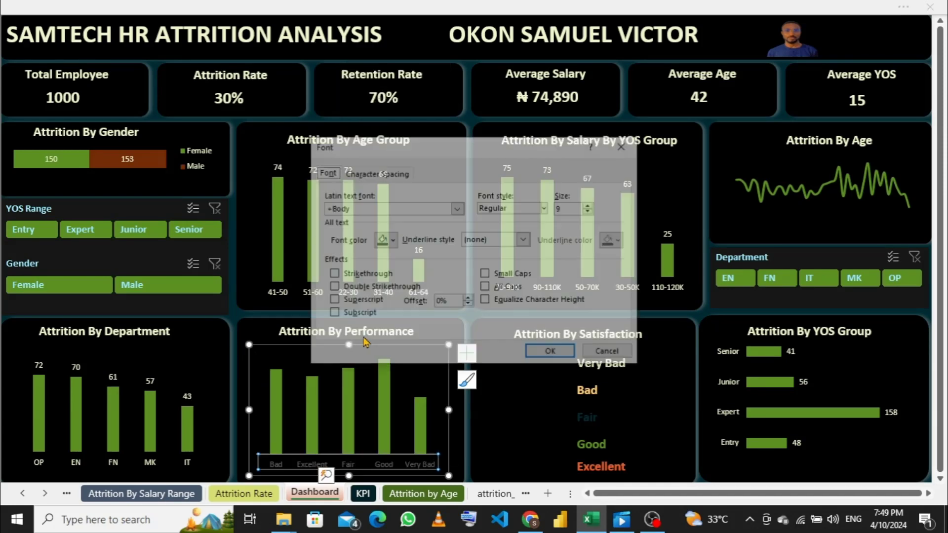
pyautogui.click(393, 242)
pyautogui.click(485, 293)
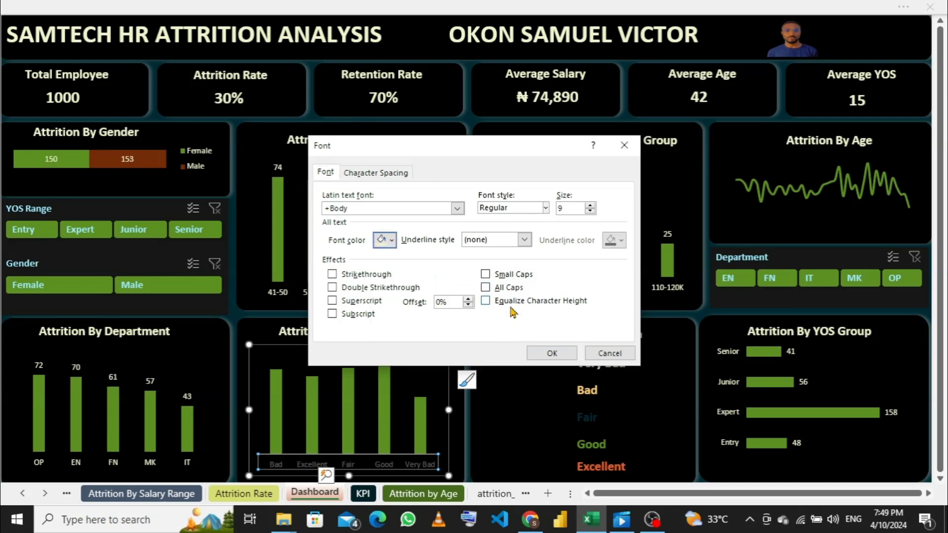
pyautogui.click(553, 354)
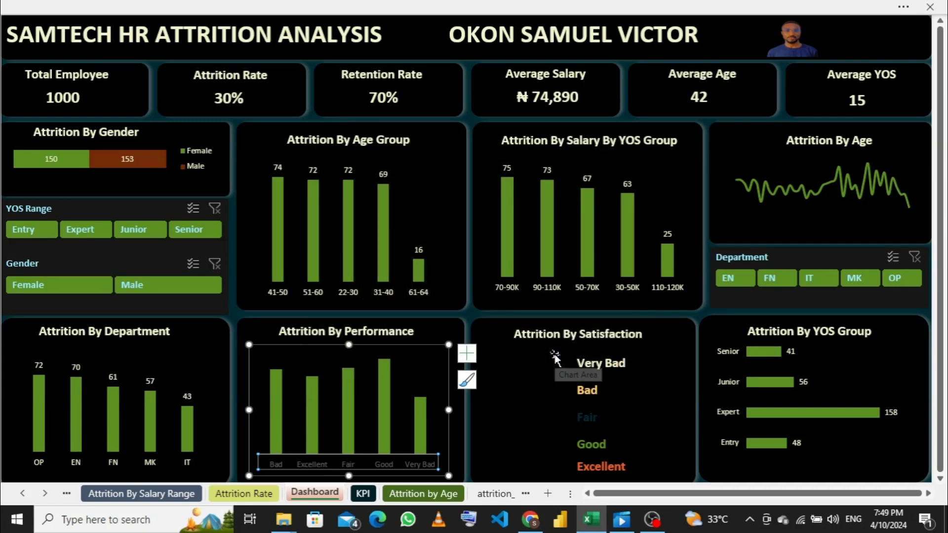
# - Set the performance chart's category axis line to No Outline
pyautogui.rightClick(341, 462)
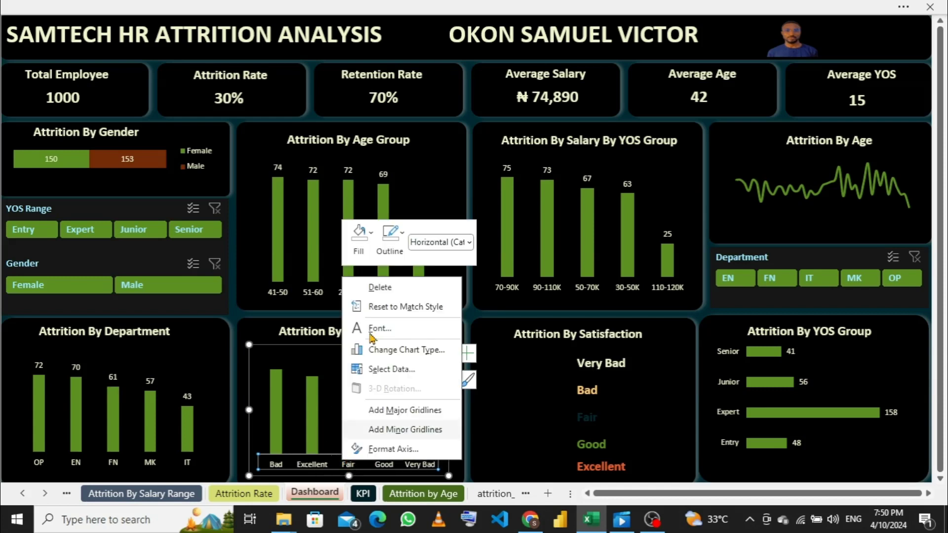
pyautogui.click(404, 250)
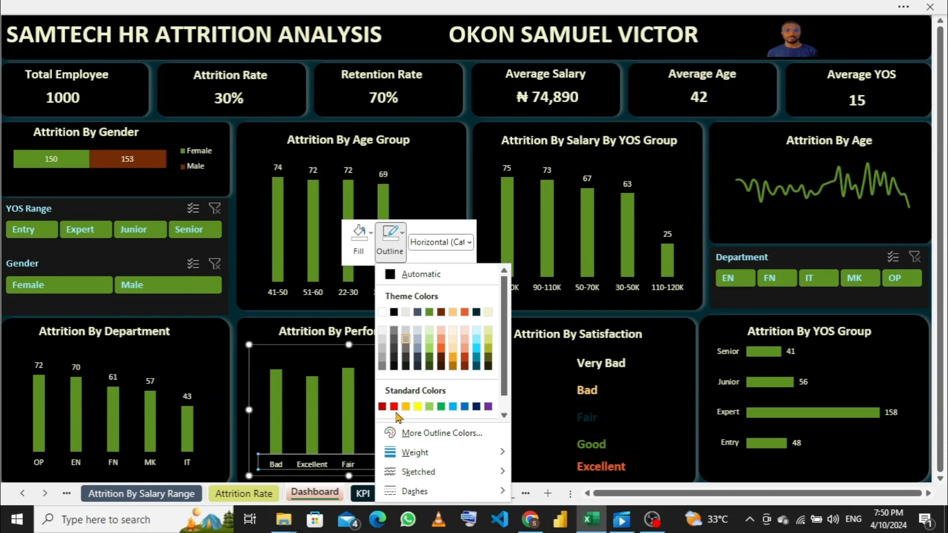
pyautogui.scroll(-1, 471, 382)
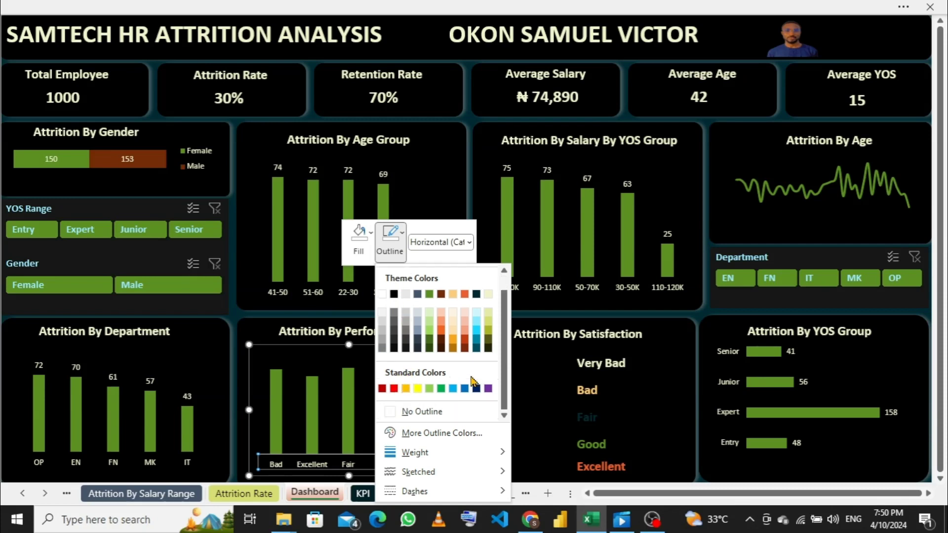
pyautogui.click(439, 412)
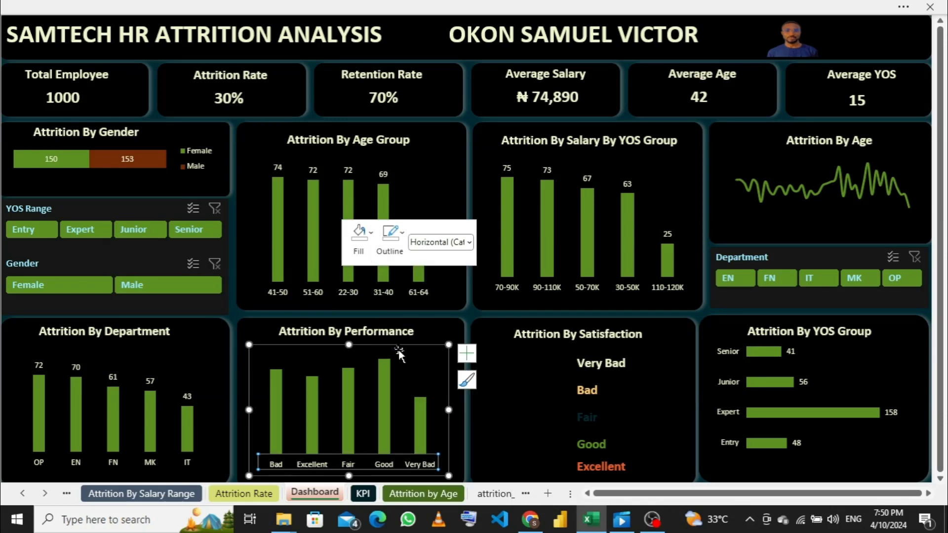
pyautogui.click(444, 335)
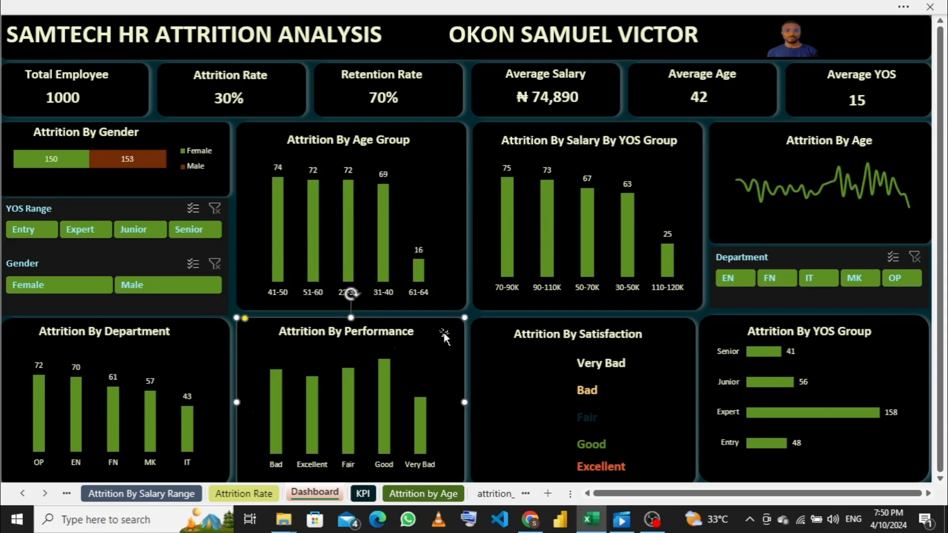
# - Add data labels to the columns of the performance chart
pyautogui.click(403, 374)
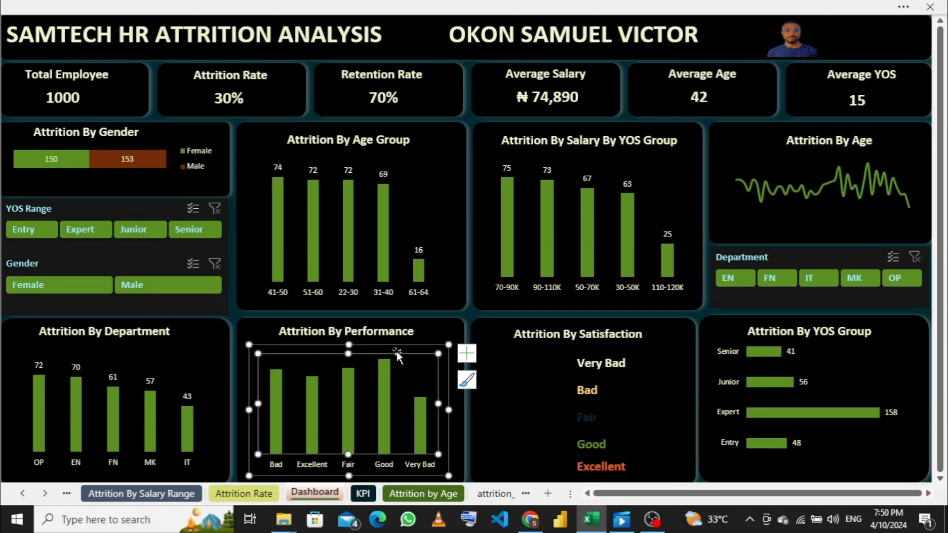
pyautogui.click(396, 352)
pyautogui.click(467, 354)
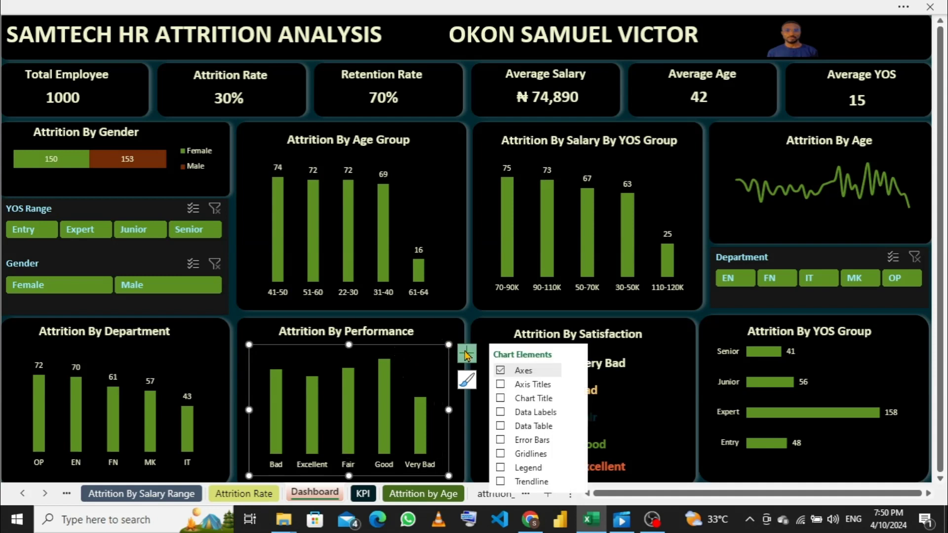
pyautogui.click(501, 413)
# - Set the font color of the performance chart's data labels to the pale cream theme color
pyautogui.click(423, 389)
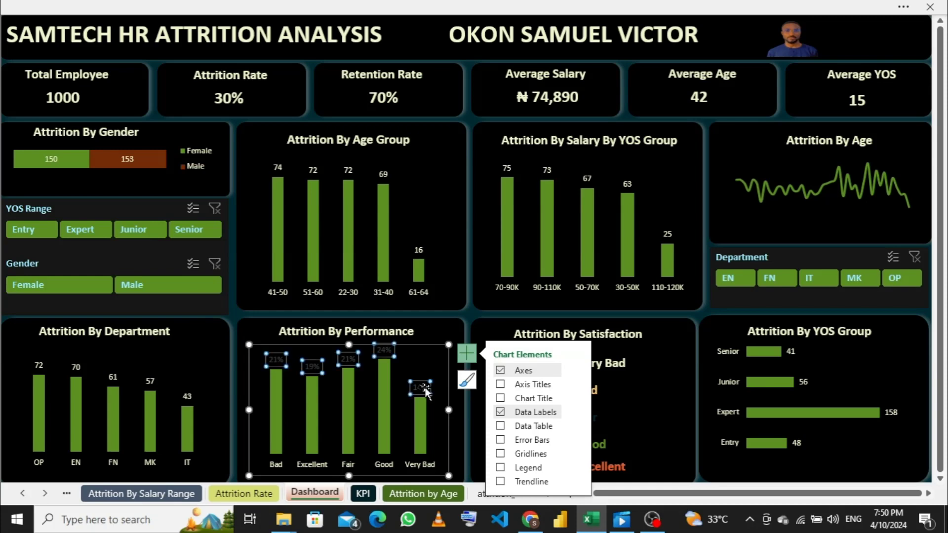
pyautogui.rightClick(426, 391)
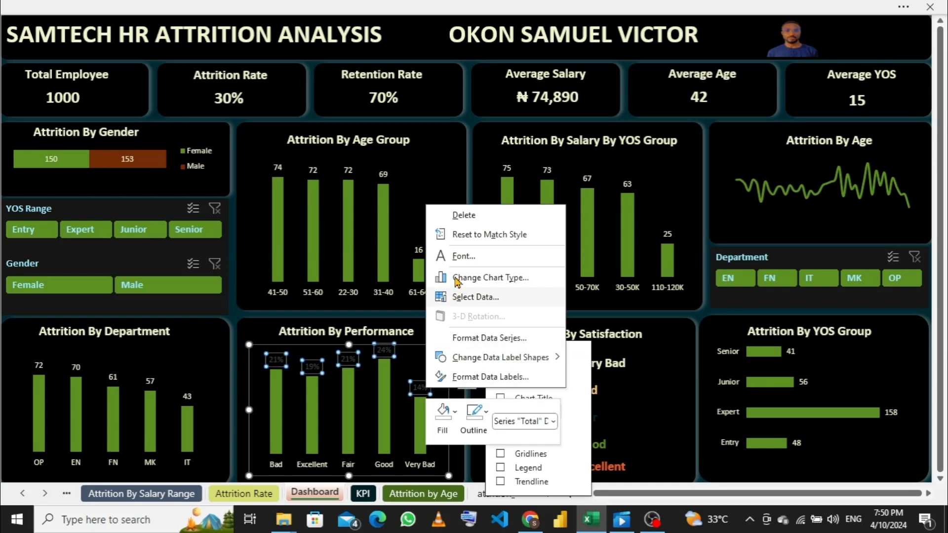
pyautogui.click(463, 257)
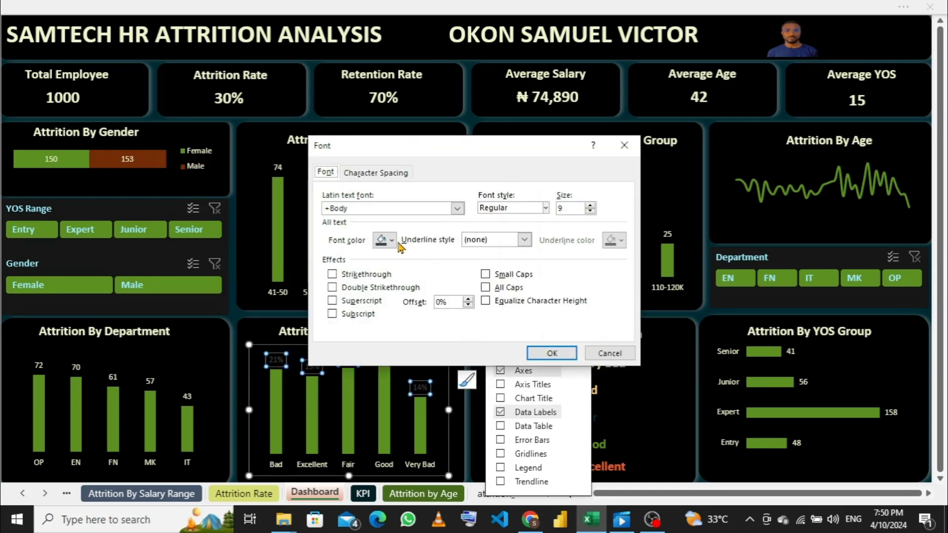
pyautogui.click(393, 242)
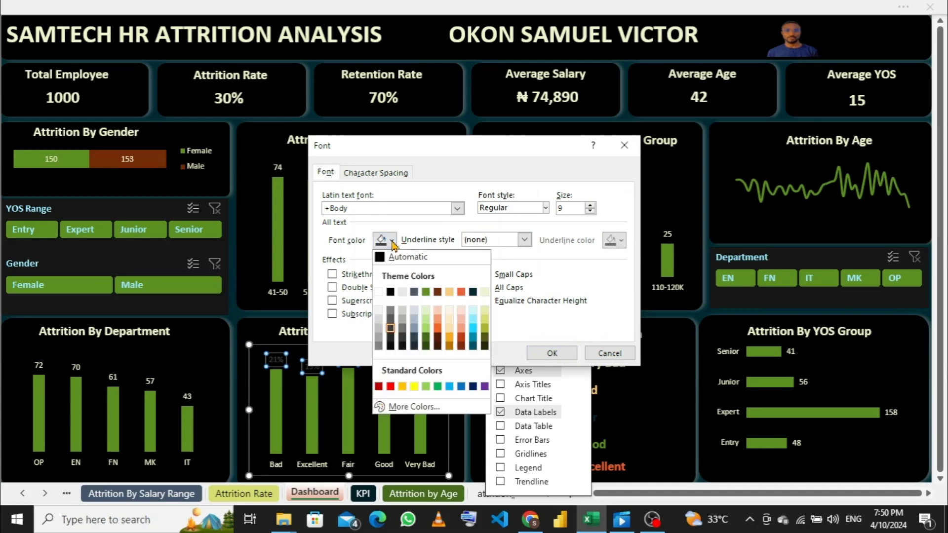
pyautogui.click(484, 297)
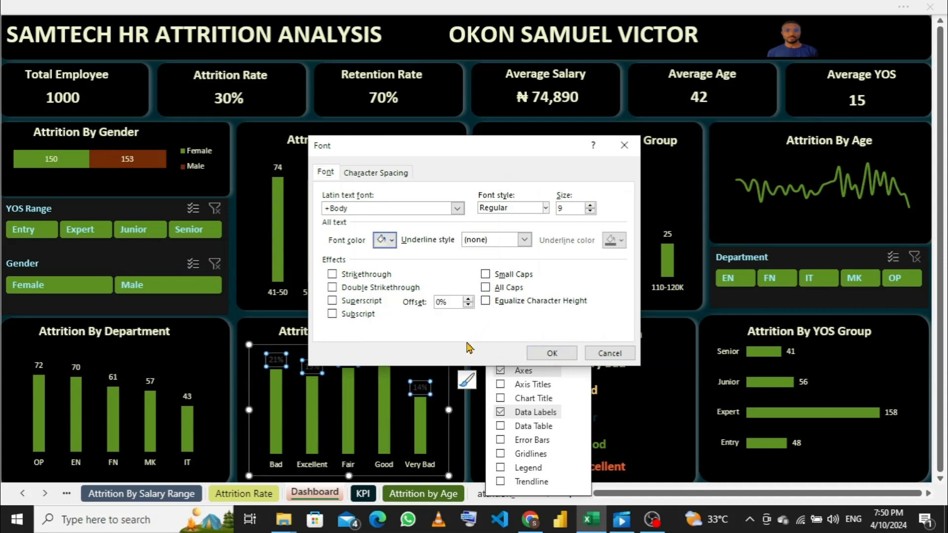
pyautogui.click(548, 353)
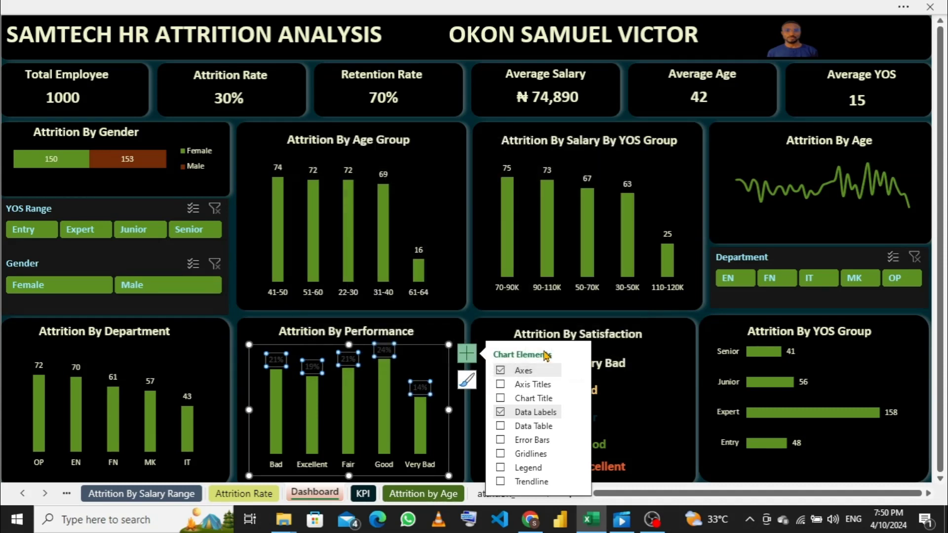
pyautogui.click(458, 463)
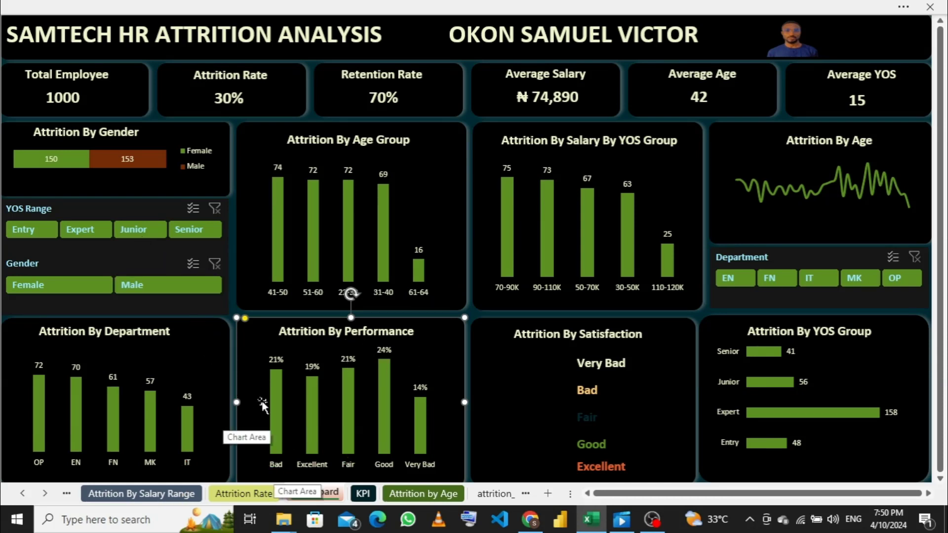
pyautogui.moveTo(387, 370)
pyautogui.moveTo(427, 428)
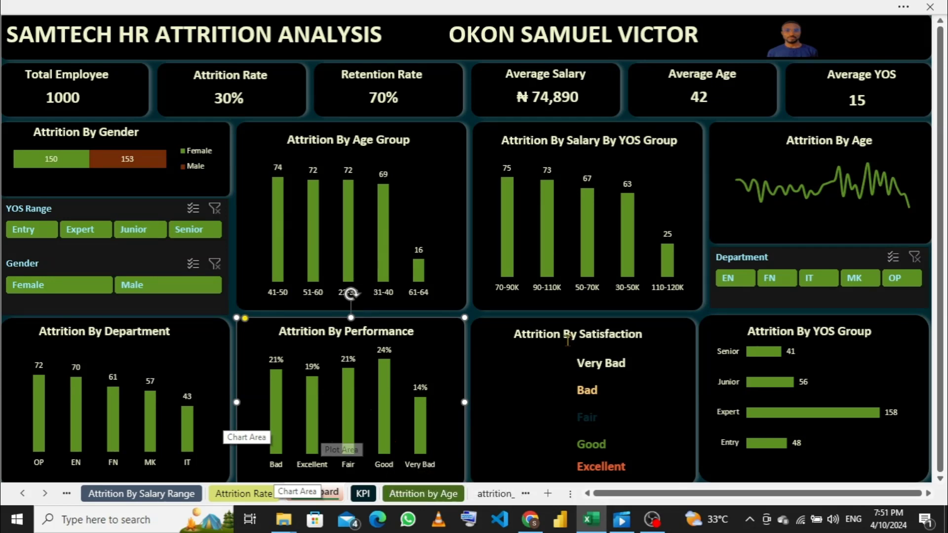
# - Delete the Very Bad, Bad, Fair, Good and Excellent text boxes from the Attrition By Satisfaction card
pyautogui.click(606, 366)
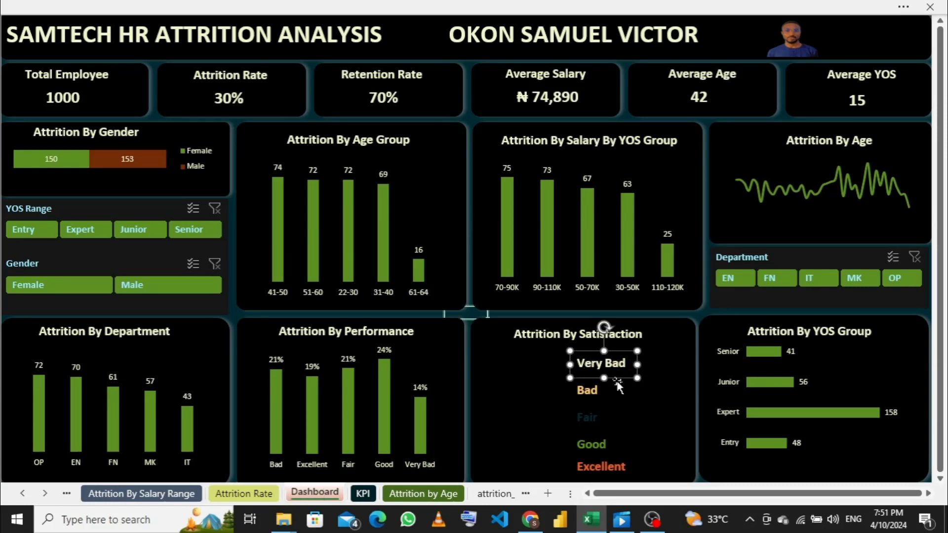
pyautogui.press('Delete')
pyautogui.click(598, 391)
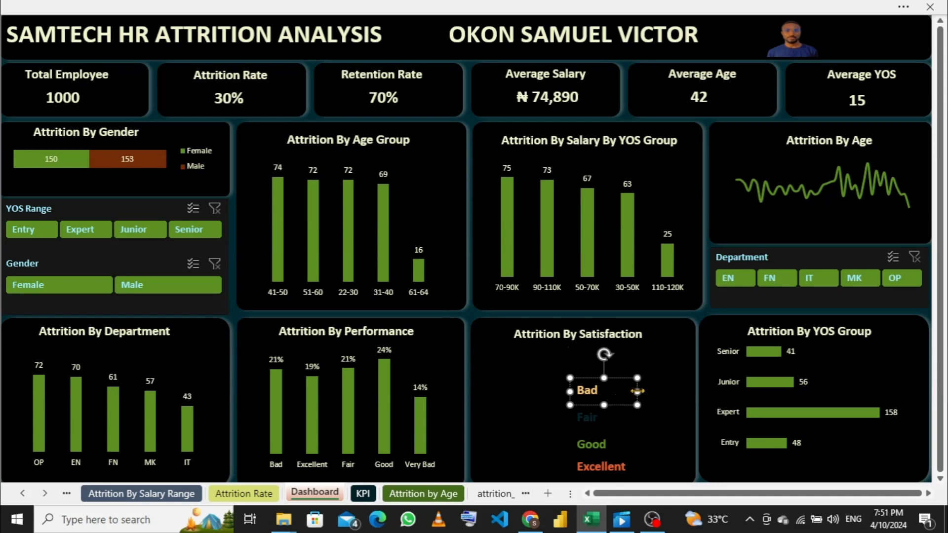
pyautogui.press('Delete')
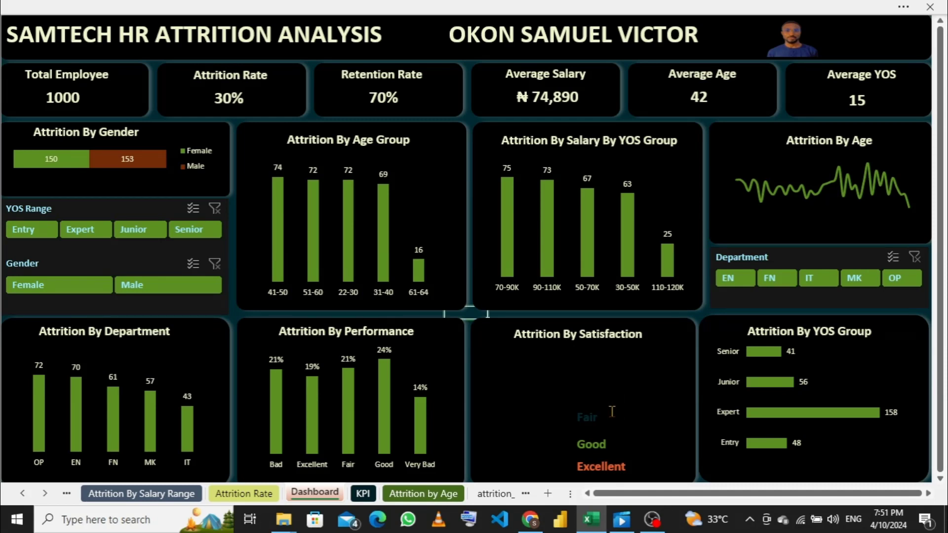
pyautogui.click(592, 417)
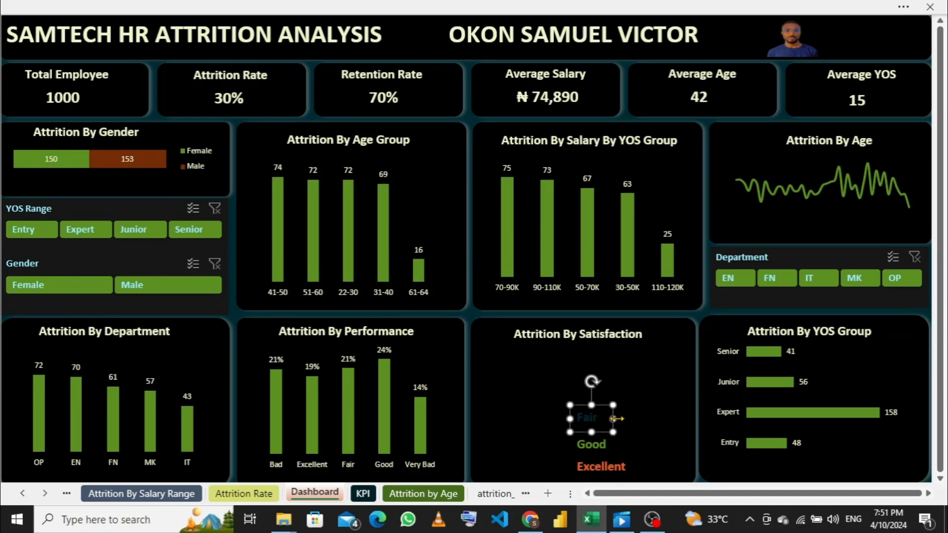
pyautogui.press('Delete')
pyautogui.click(605, 444)
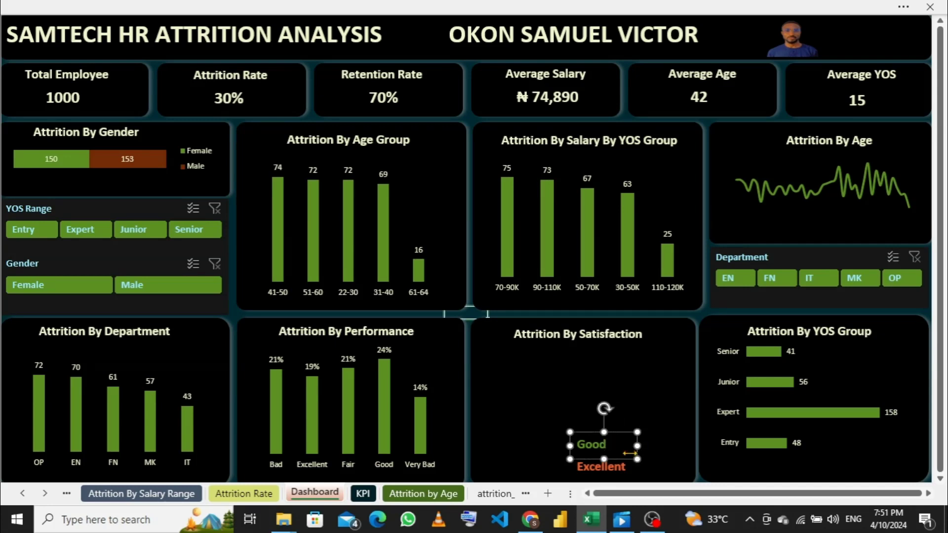
pyautogui.press('Delete')
pyautogui.click(614, 467)
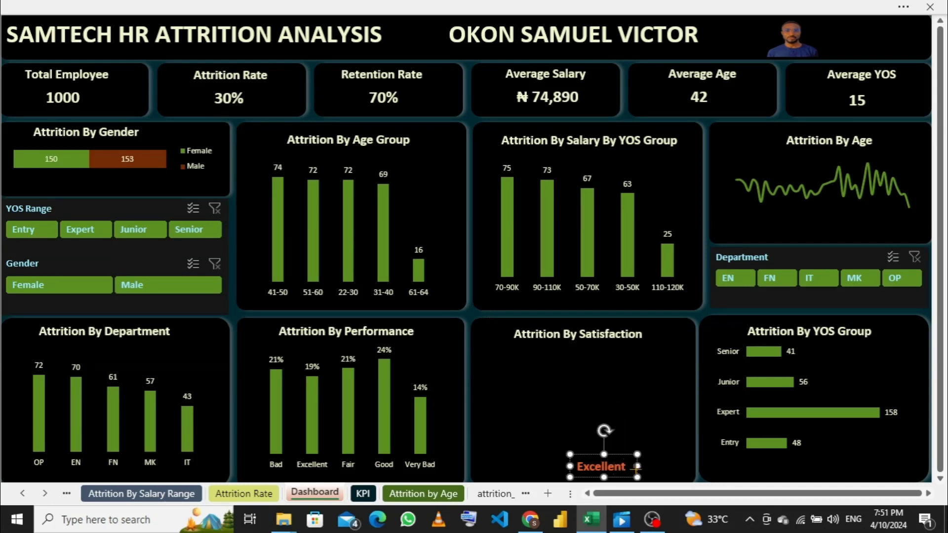
pyautogui.press('Delete')
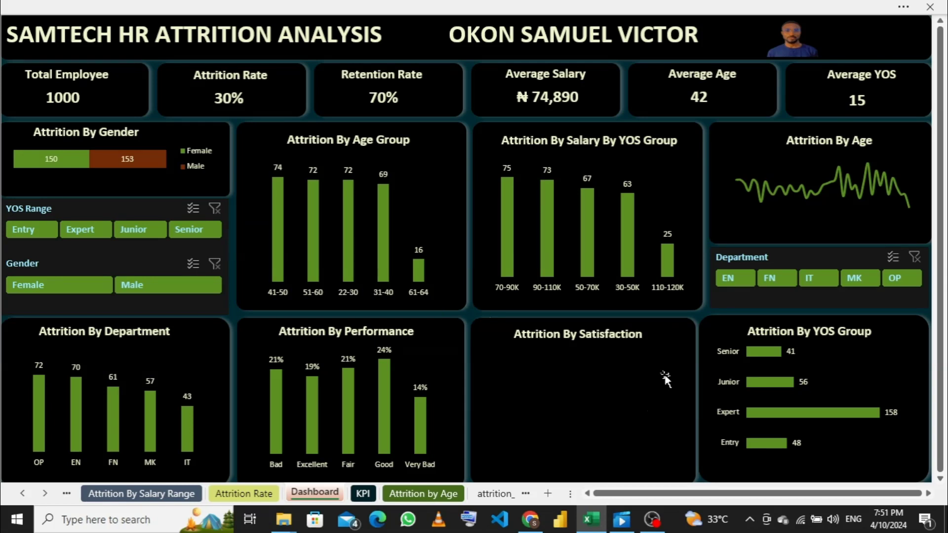
# - Delete the blank value text boxes stacked along the inner right side of the Attrition By Satisfaction card
pyautogui.click(666, 378)
pyautogui.click(668, 361)
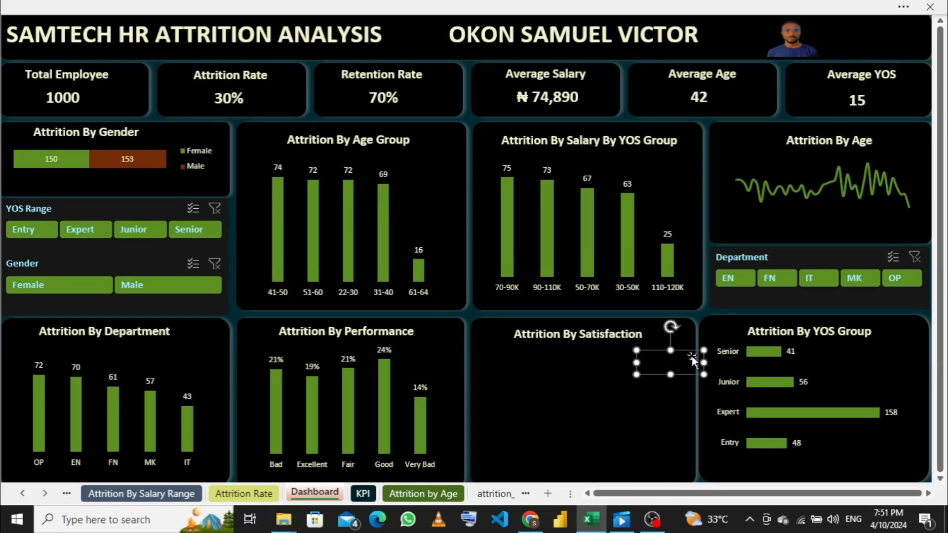
pyautogui.press('Delete')
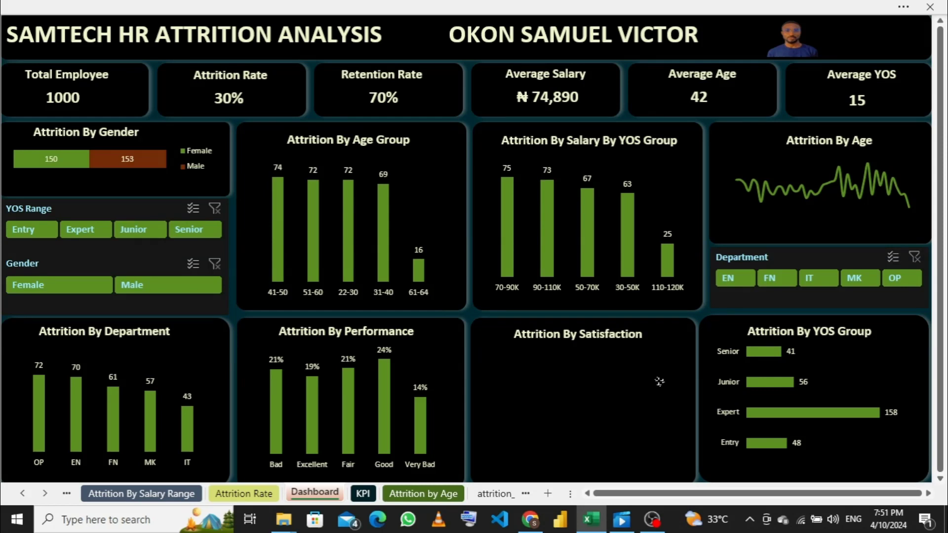
pyautogui.click(660, 385)
pyautogui.press('Delete')
pyautogui.click(663, 408)
pyautogui.press('Delete')
pyautogui.click(662, 434)
pyautogui.press('Delete')
pyautogui.click(662, 459)
pyautogui.press('Delete')
# - Insert a clustered column PivotChart from the PivotTable on the Attrition By Satisfaction Range sheet
pyautogui.click(66, 493)
pyautogui.click(67, 494)
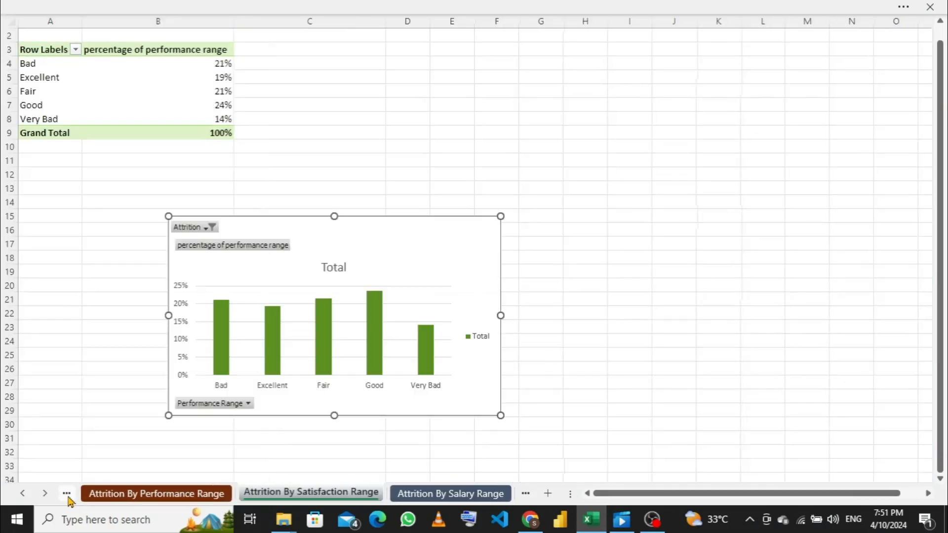
pyautogui.click(287, 496)
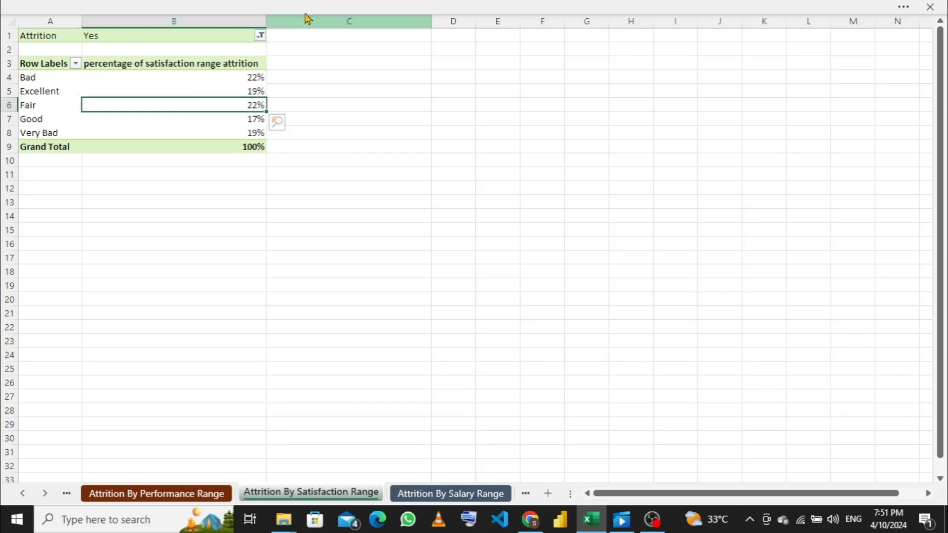
pyautogui.click(492, 7)
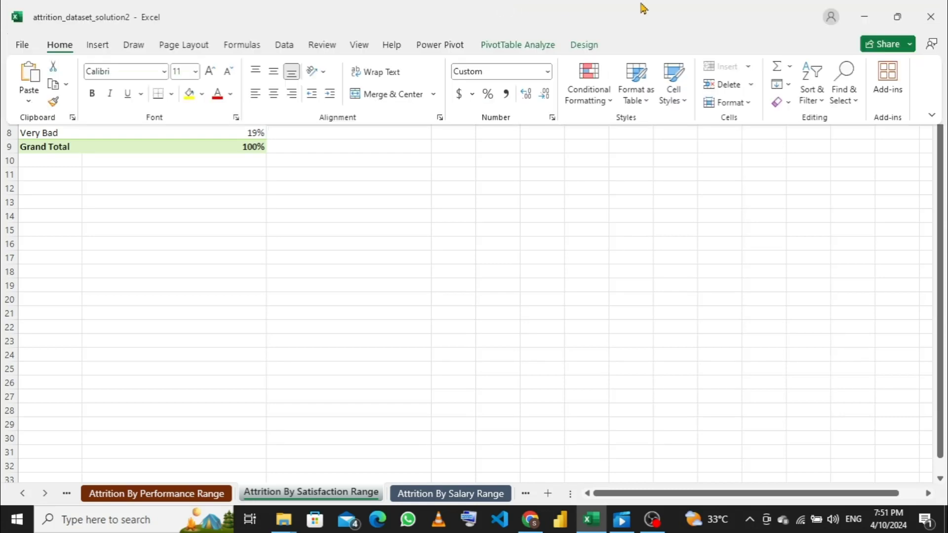
pyautogui.click(538, 47)
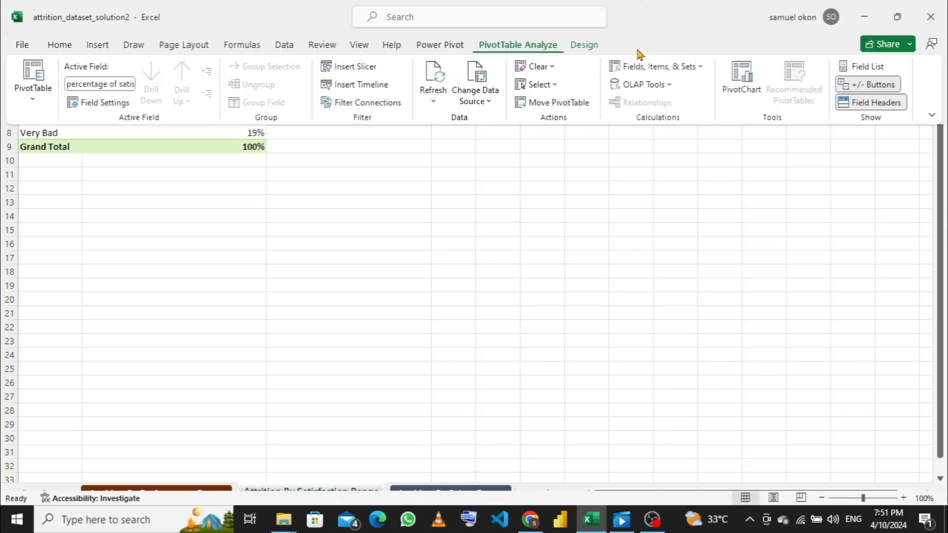
pyautogui.click(740, 78)
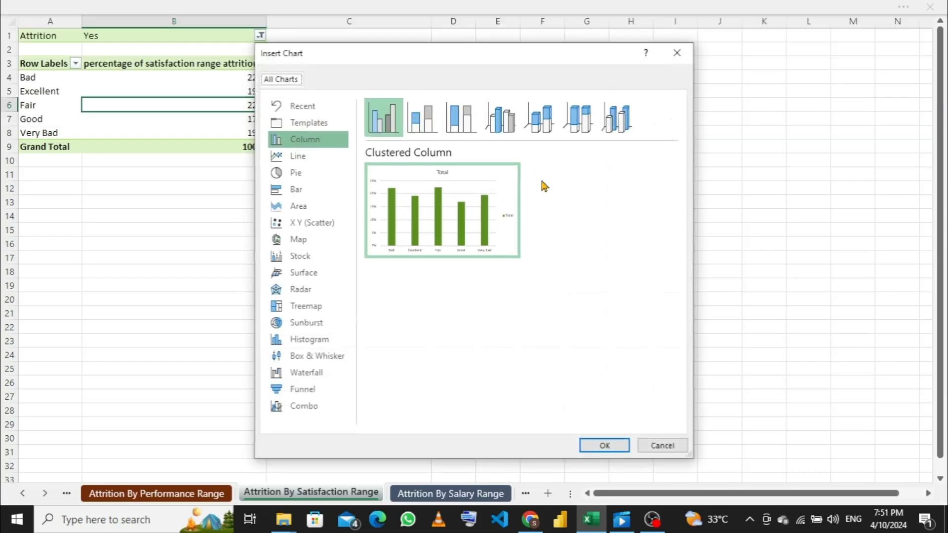
pyautogui.click(605, 446)
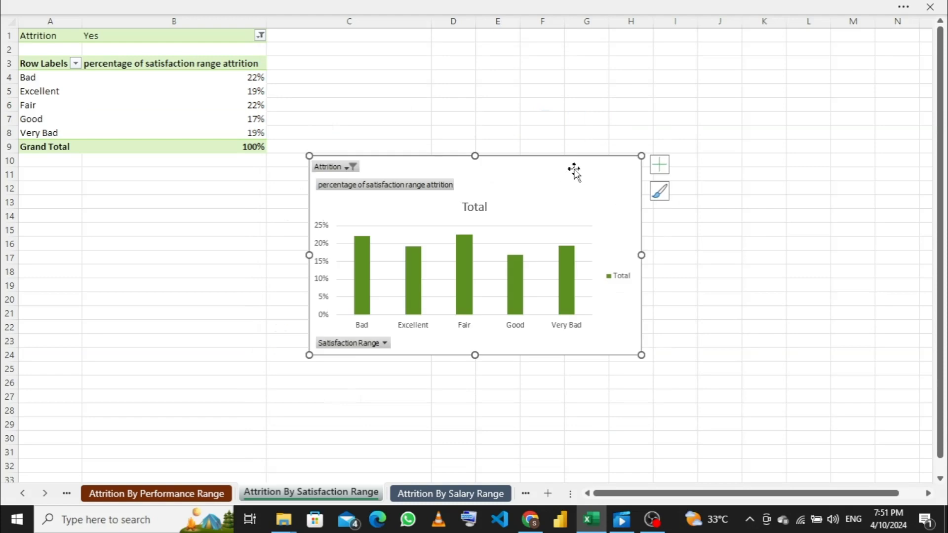
# - Return to the Dashboard sheet and delete the leftover empty chart from the Attrition By Satisfaction card
pyautogui.click(526, 494)
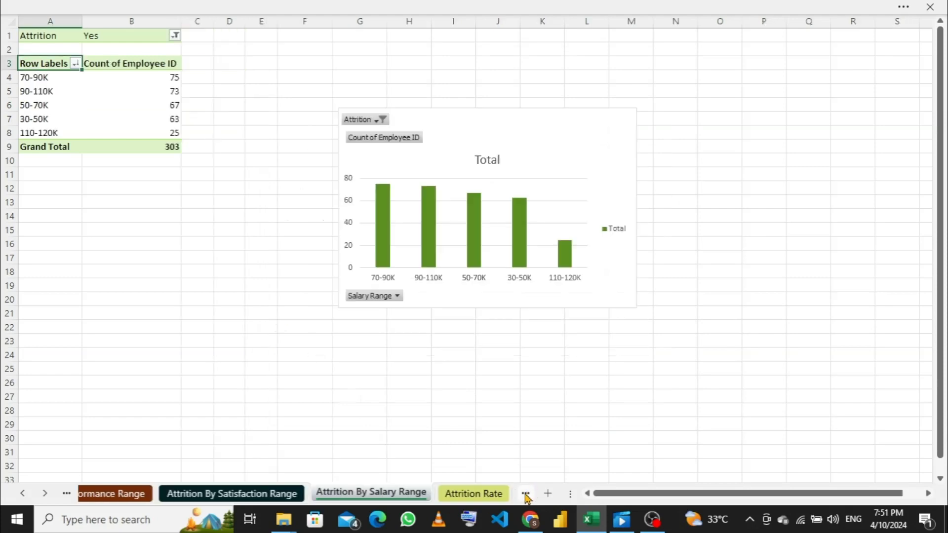
pyautogui.click(527, 493)
pyautogui.click(467, 493)
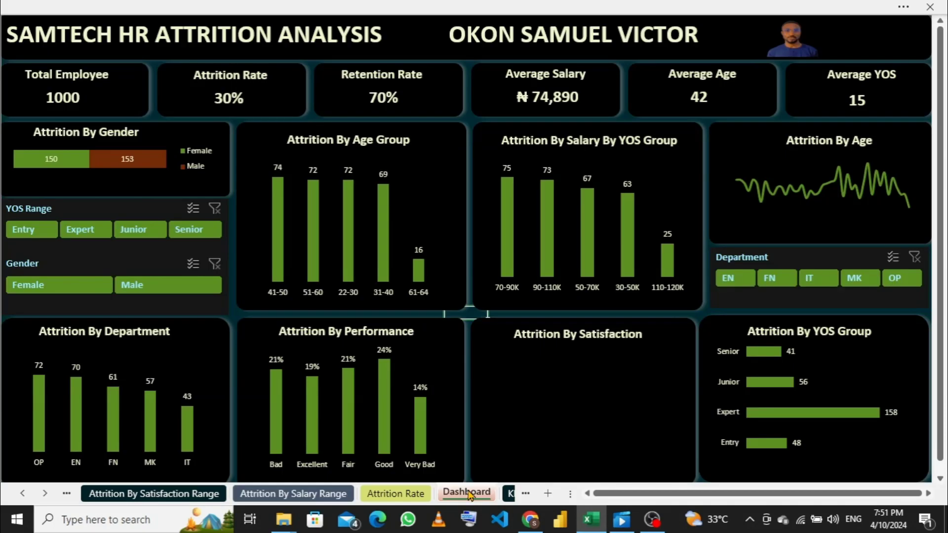
pyautogui.click(550, 403)
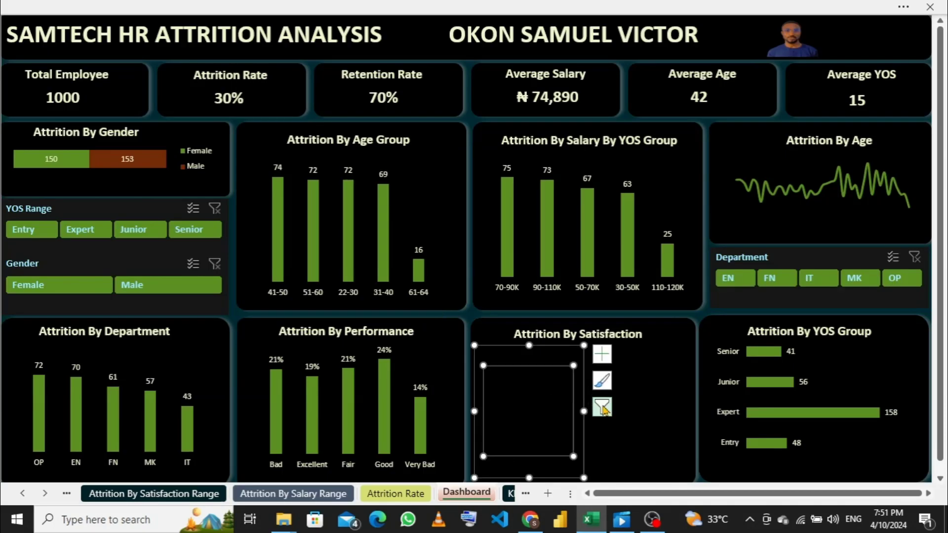
pyautogui.click(574, 360)
pyautogui.click(528, 384)
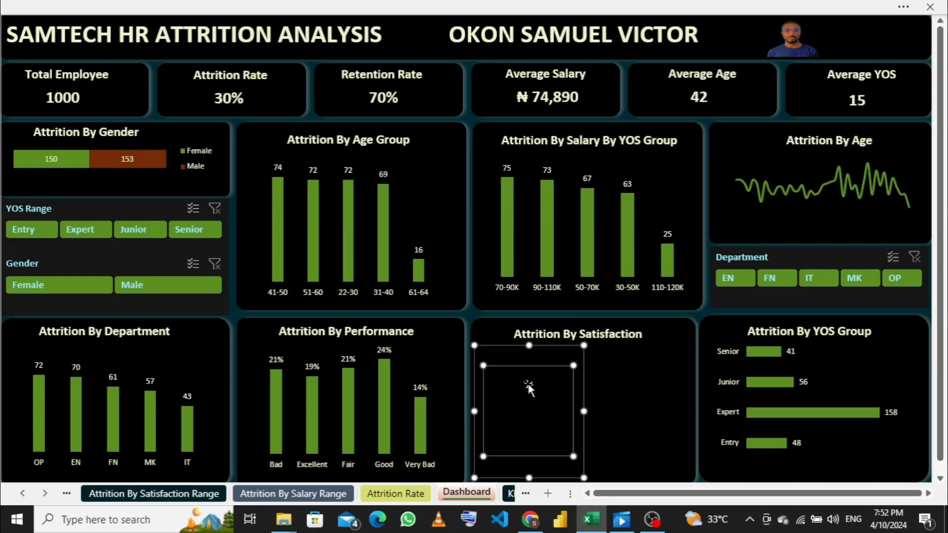
pyautogui.click(568, 360)
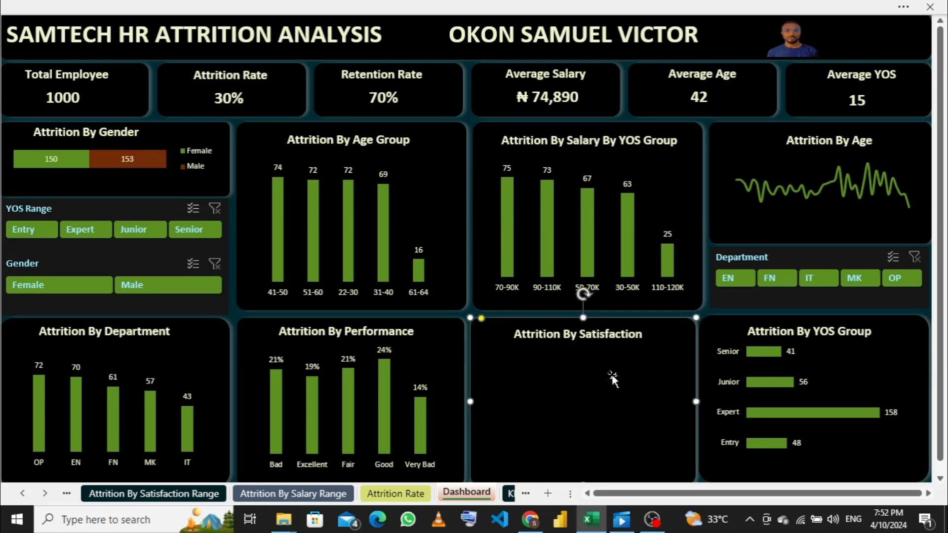
pyautogui.moveTo(612, 378); pyautogui.dragTo(615, 380)
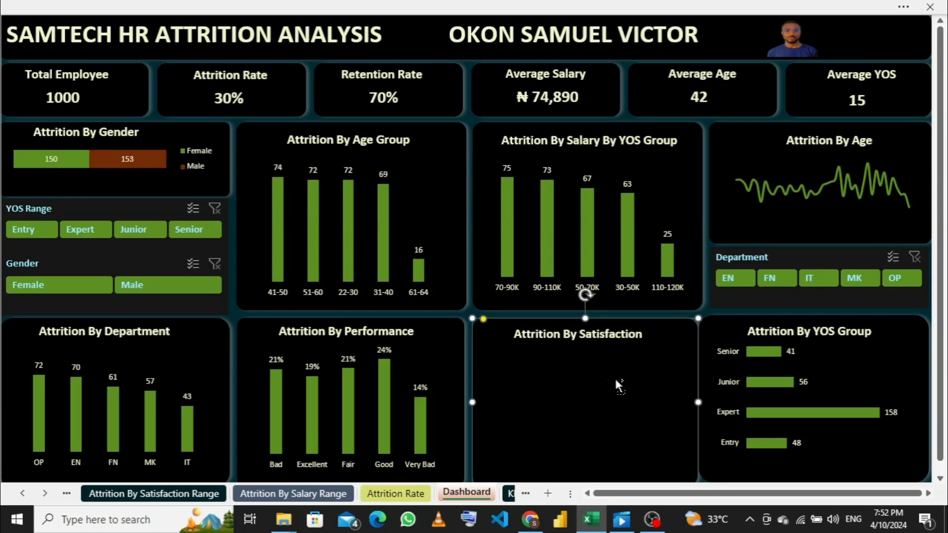
# - Paste the copied satisfaction PivotChart into the Attrition By Satisfaction card and narrow it to fit within the card's width
pyautogui.hotkey('ctrl', 'v')
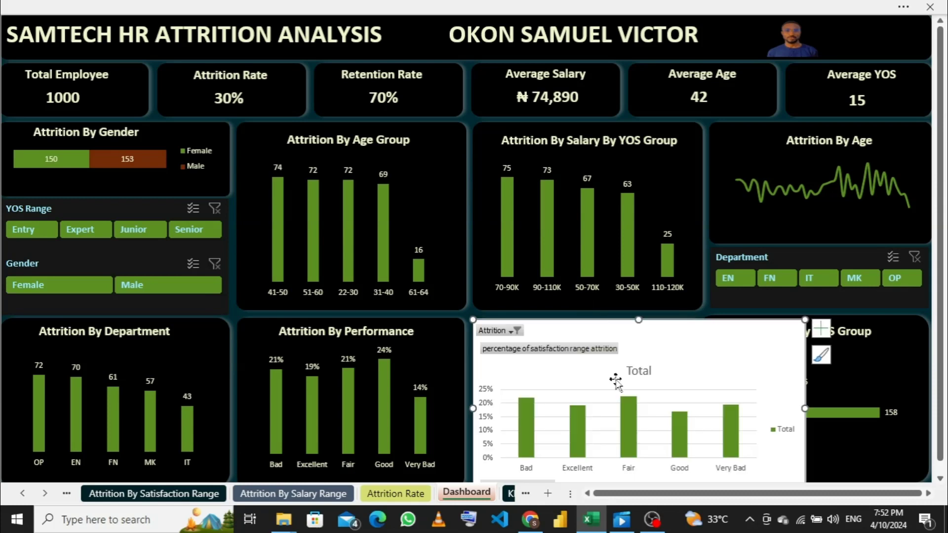
pyautogui.moveTo(762, 407); pyautogui.dragTo(657, 402)
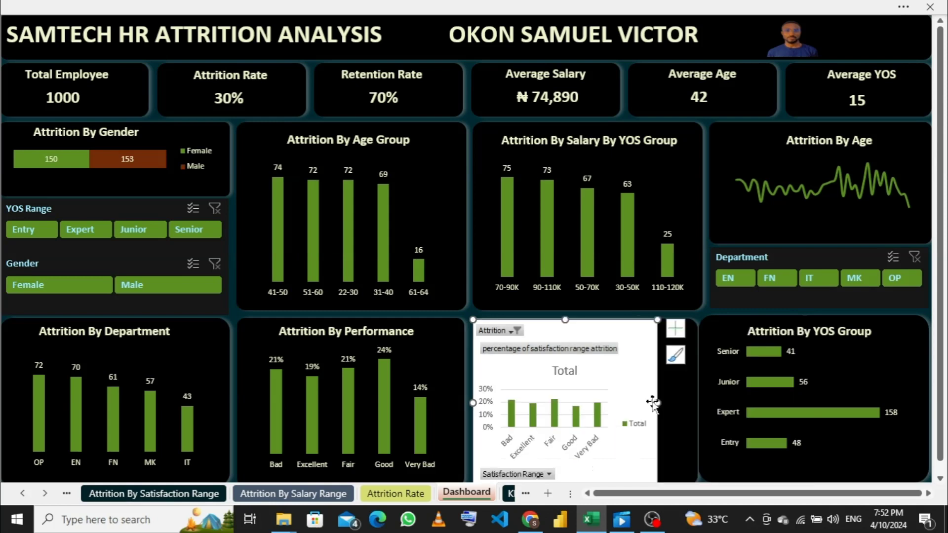
# - Delete the legend and the Total title from the satisfaction chart and hide all of its field buttons
pyautogui.click(636, 427)
pyautogui.rightClick(632, 426)
pyautogui.press('Delete')
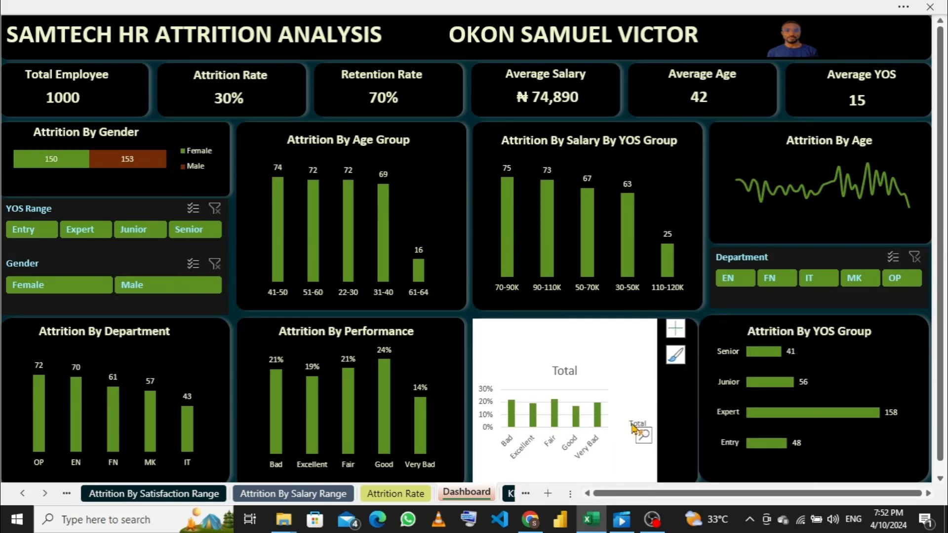
pyautogui.click(567, 370)
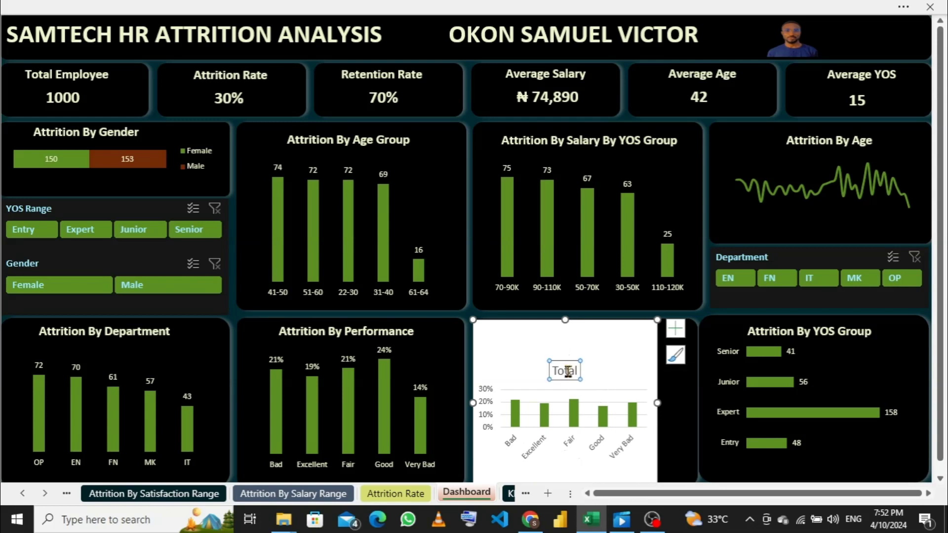
pyautogui.press('Delete')
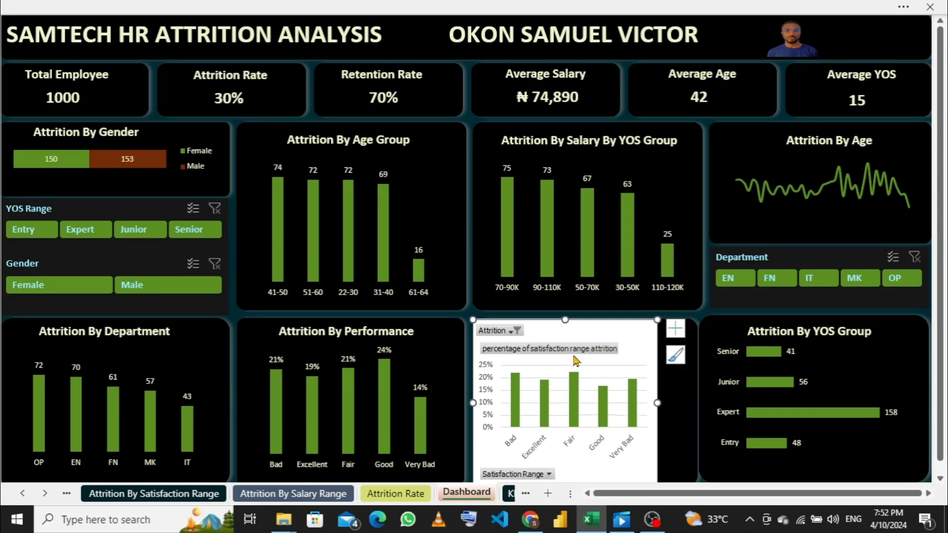
pyautogui.rightClick(571, 352)
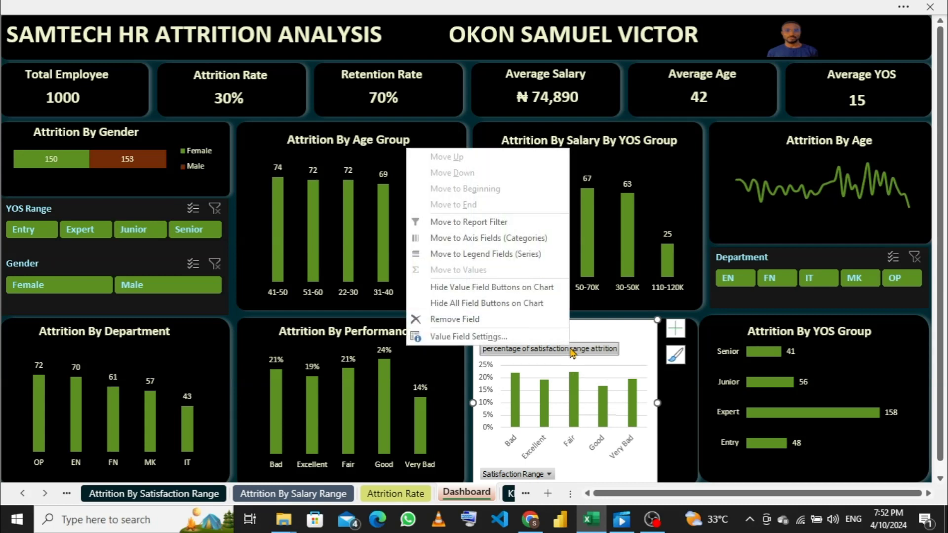
pyautogui.click(458, 307)
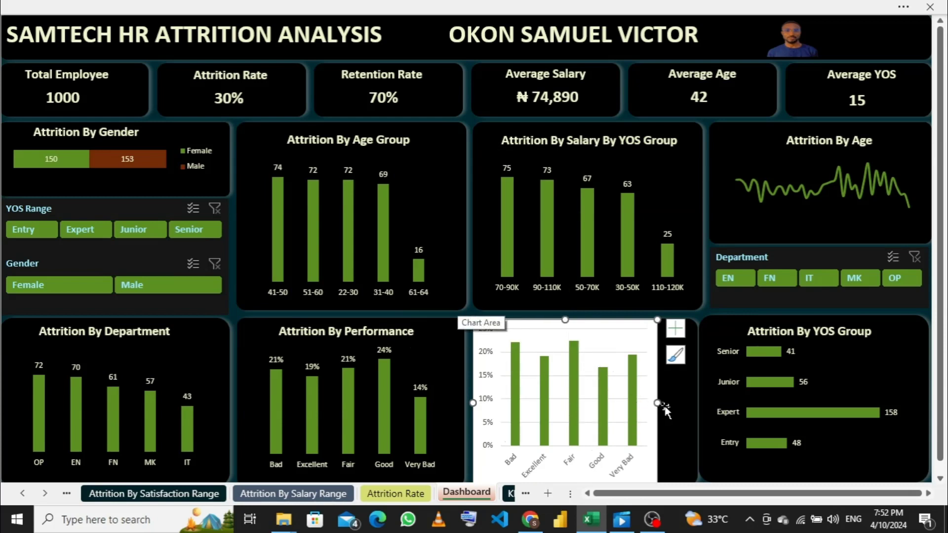
# - Resize the satisfaction chart and position it centred in its card, below the Attrition By Satisfaction heading
pyautogui.moveTo(658, 402); pyautogui.dragTo(677, 402)
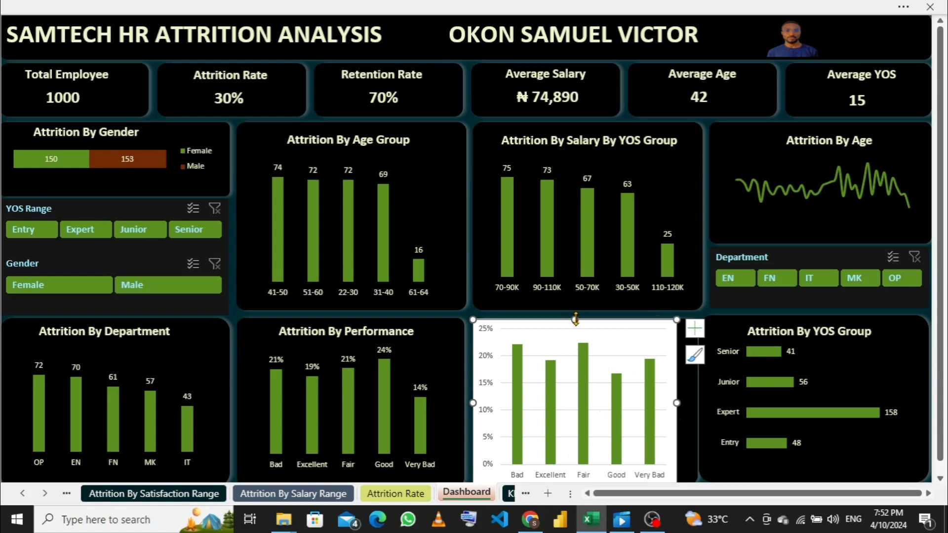
pyautogui.moveTo(578, 332)
pyautogui.mouseDown()
pyautogui.moveTo(580, 349)
pyautogui.moveTo(618, 366)
pyautogui.mouseUp()
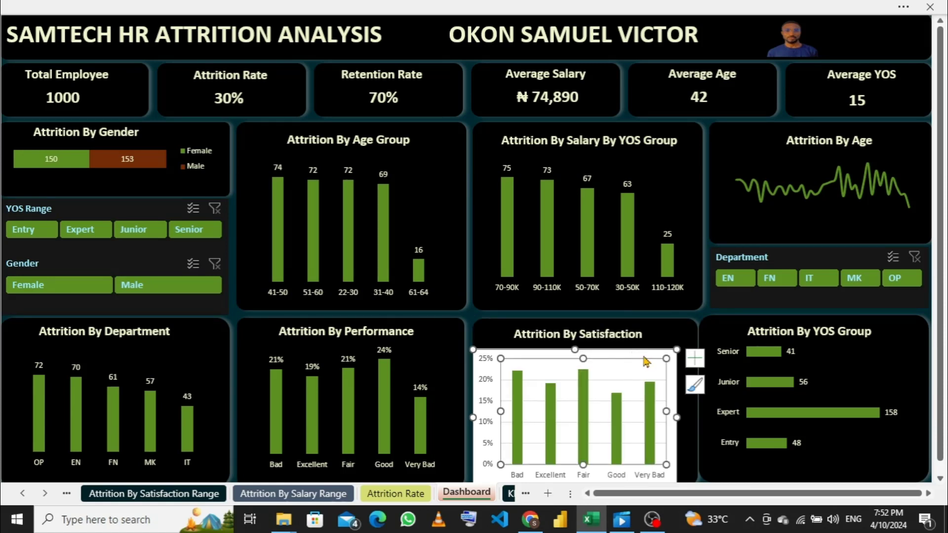
pyautogui.moveTo(646, 353); pyautogui.dragTo(657, 340)
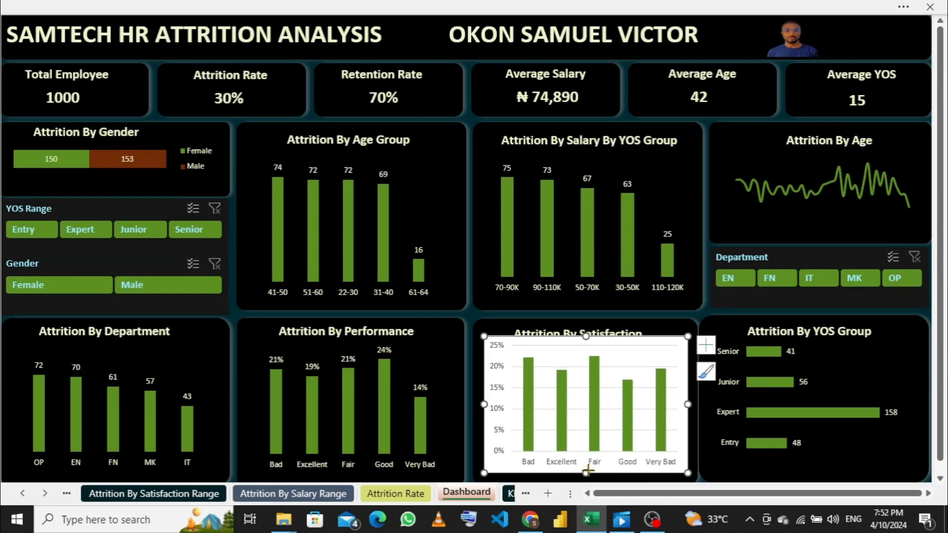
pyautogui.moveTo(586, 472); pyautogui.dragTo(586, 459)
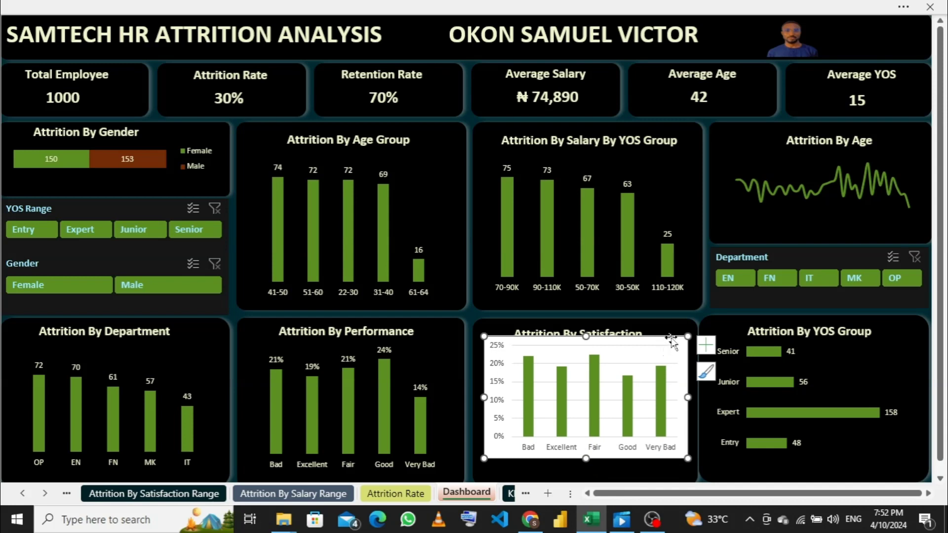
pyautogui.moveTo(670, 339); pyautogui.dragTo(666, 354)
# - Delete the vertical percentage axis and the horizontal gridlines from the satisfaction chart
pyautogui.click(492, 401)
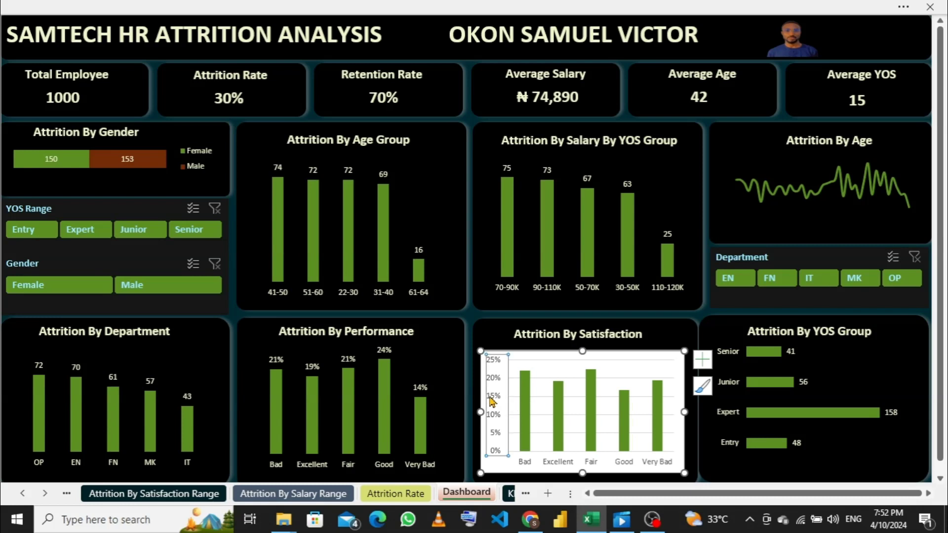
pyautogui.press('Delete')
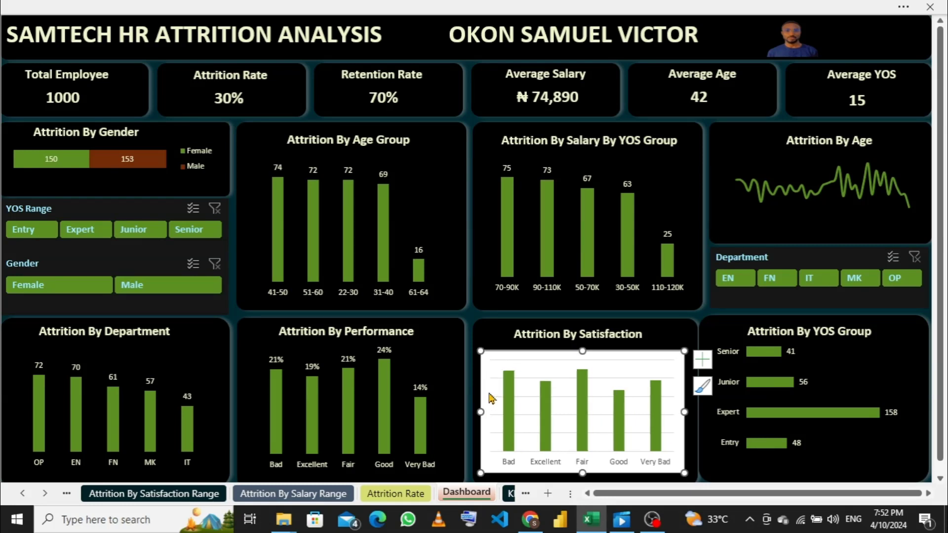
pyautogui.click(637, 380)
pyautogui.press('Delete')
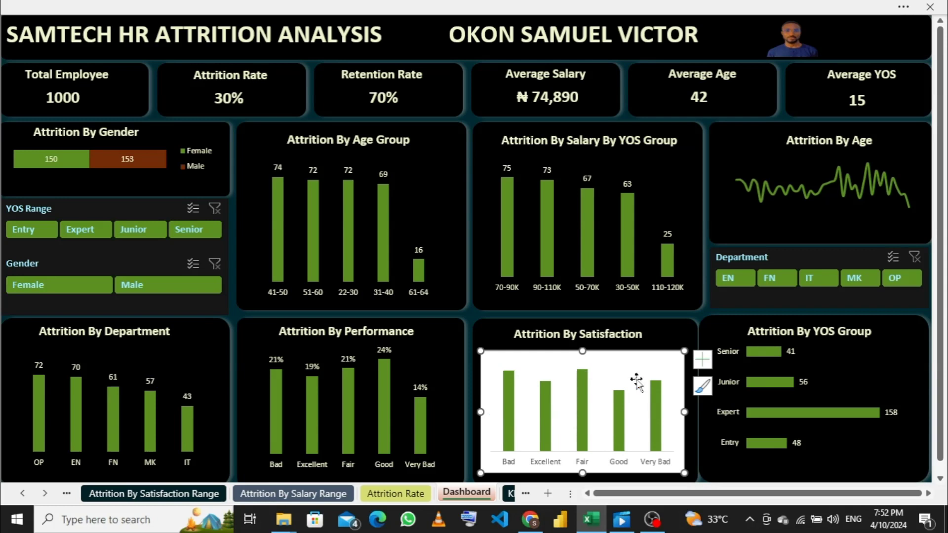
# - Remove the fill and the outline from the satisfaction chart's chart area
pyautogui.rightClick(678, 355)
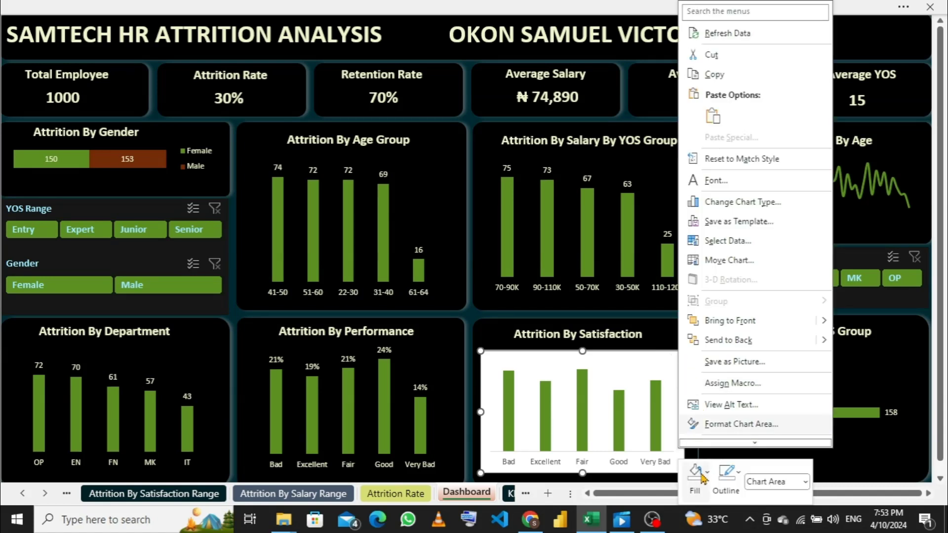
pyautogui.click(703, 475)
pyautogui.click(698, 374)
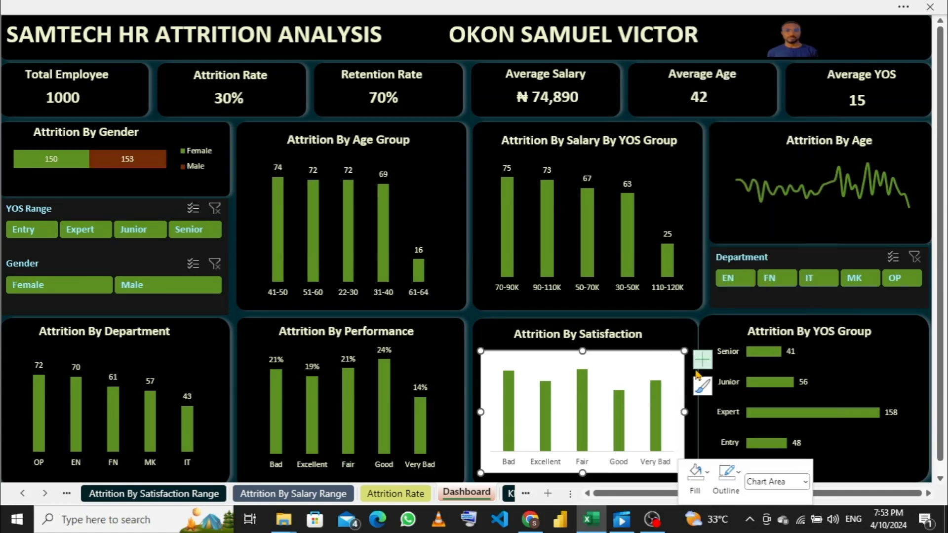
pyautogui.click(739, 476)
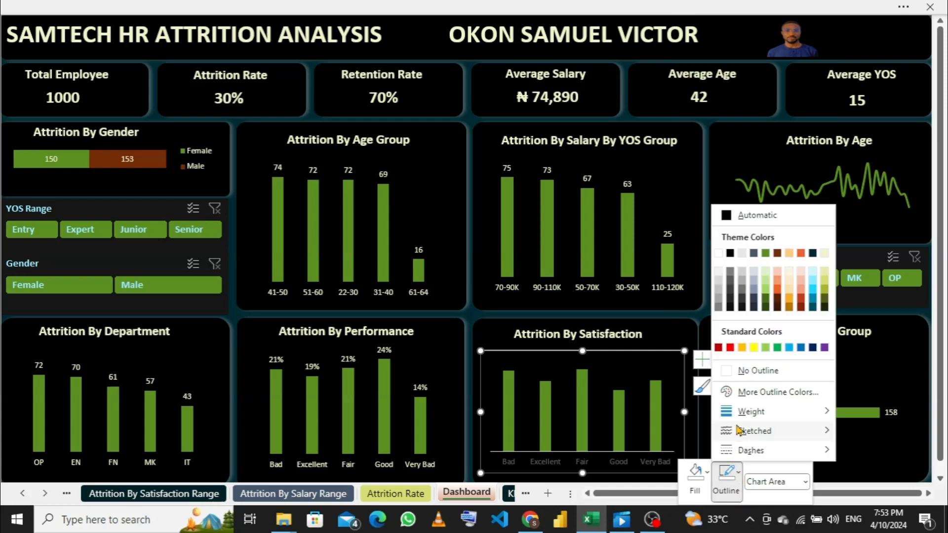
pyautogui.click(746, 371)
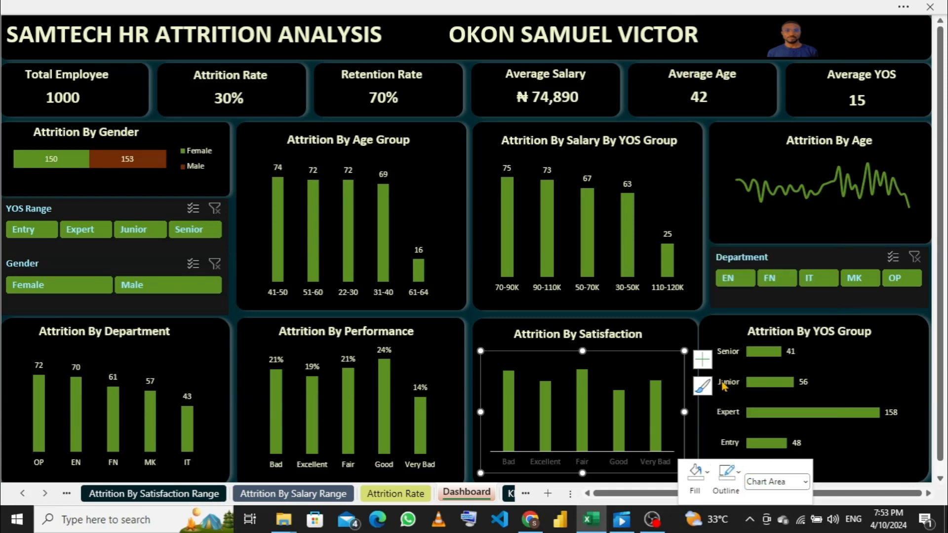
# - Set the satisfaction chart's horizontal category axis to No Outline
pyautogui.rightClick(622, 464)
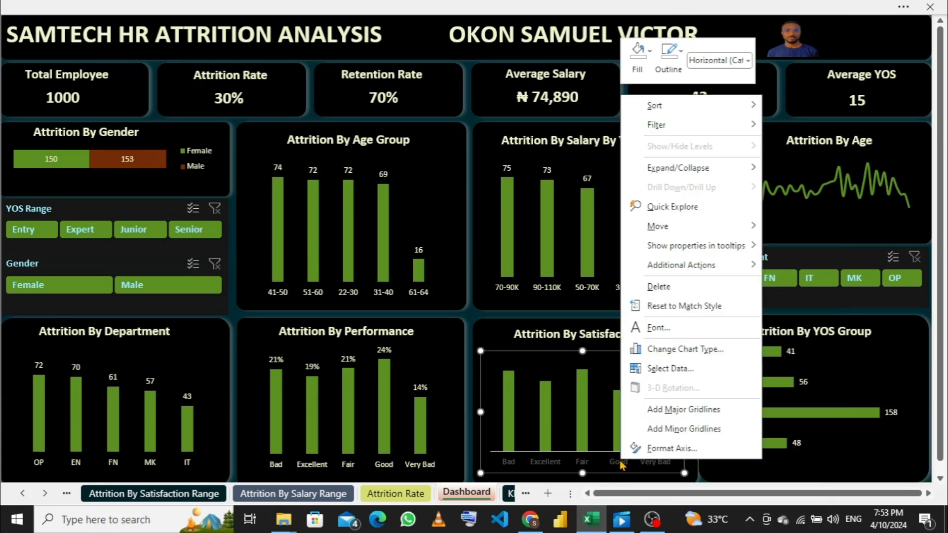
pyautogui.click(621, 464)
pyautogui.rightClick(615, 464)
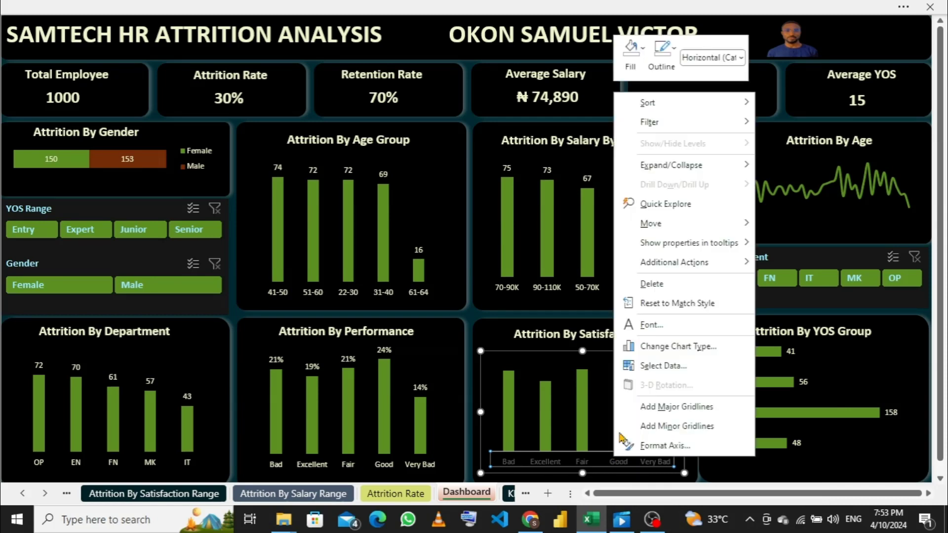
pyautogui.click(662, 52)
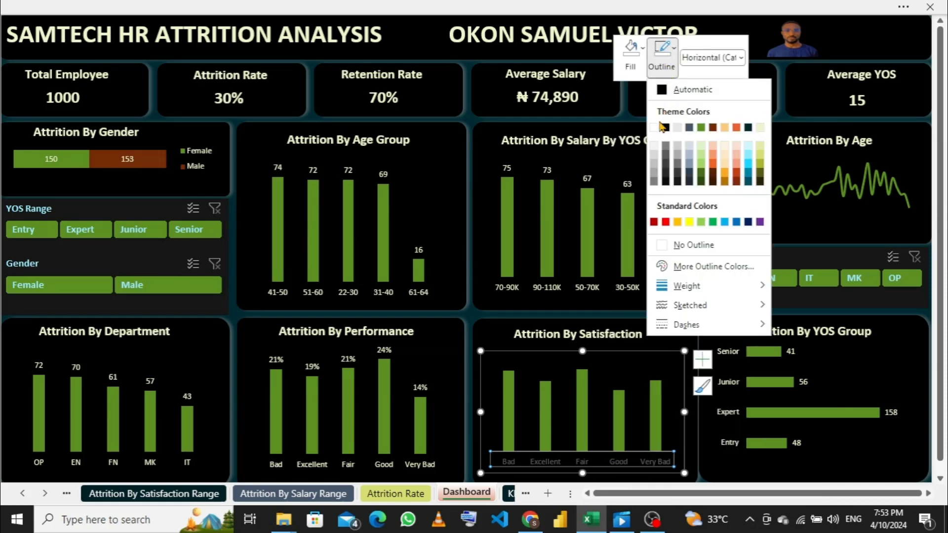
pyautogui.click(664, 249)
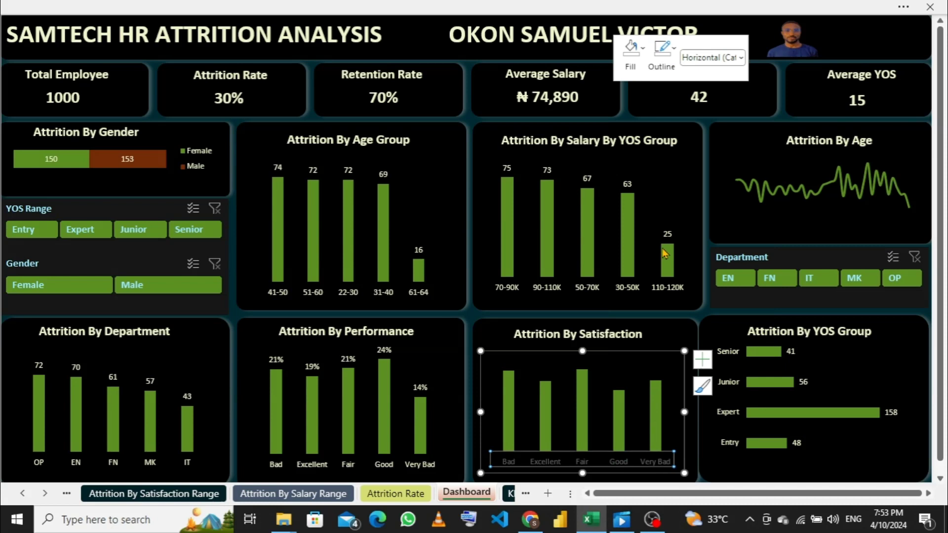
# - Change the satisfaction chart's font color to the pale cream theme color at the end of the main theme row
pyautogui.rightClick(595, 456)
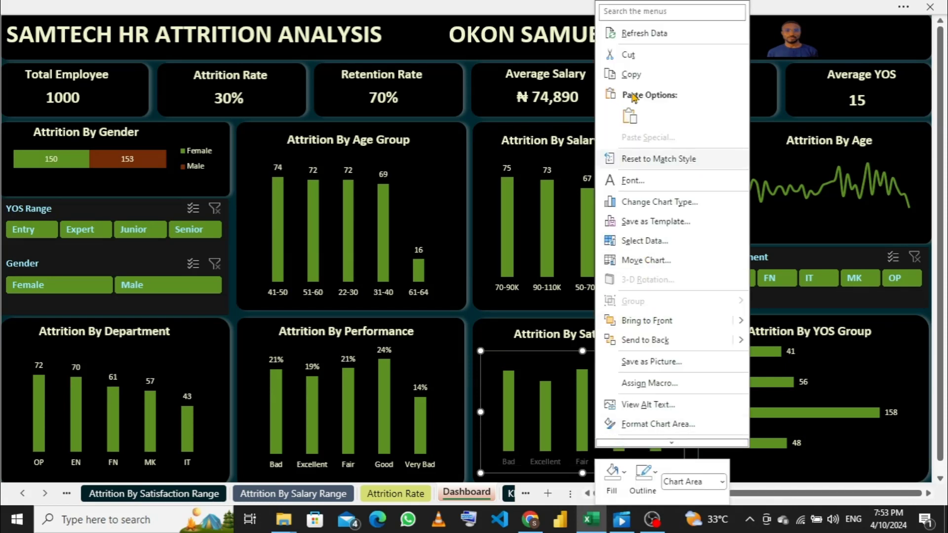
pyautogui.click(627, 180)
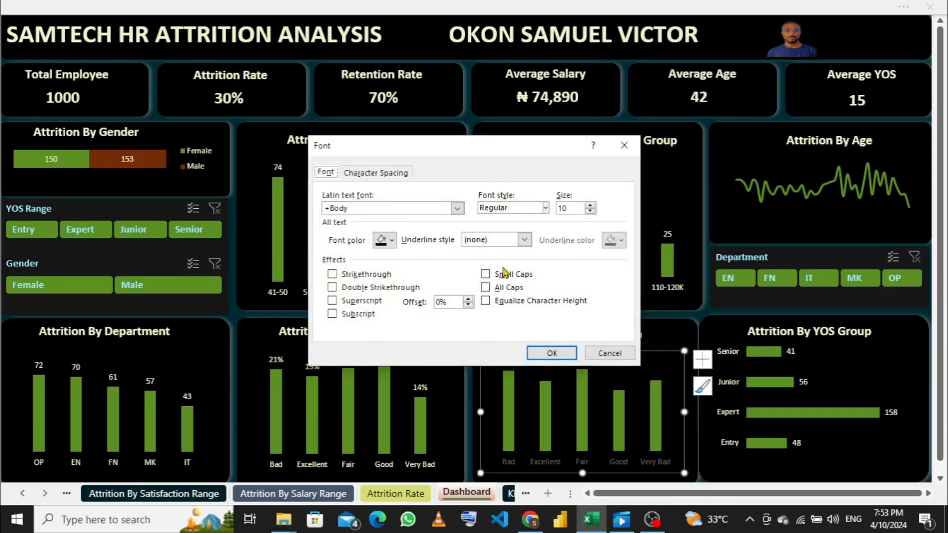
pyautogui.click(393, 240)
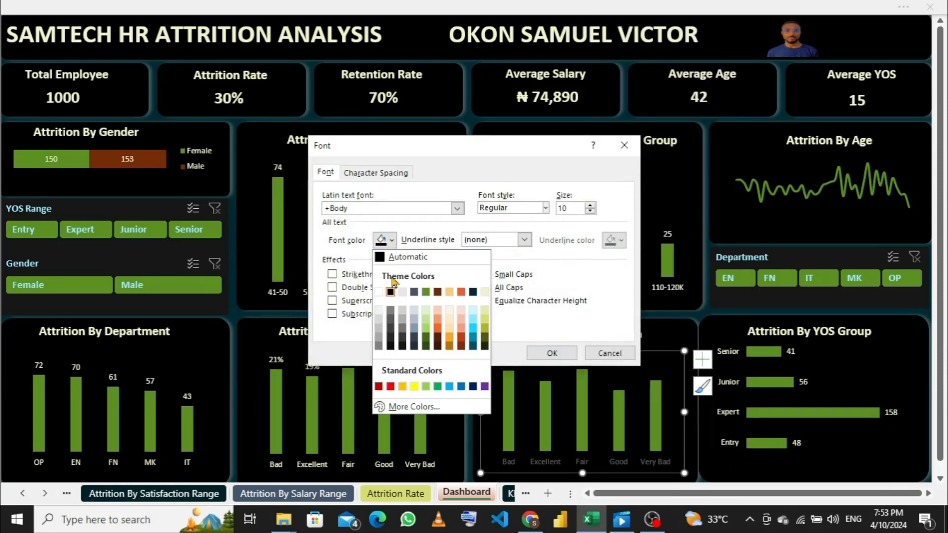
pyautogui.click(484, 293)
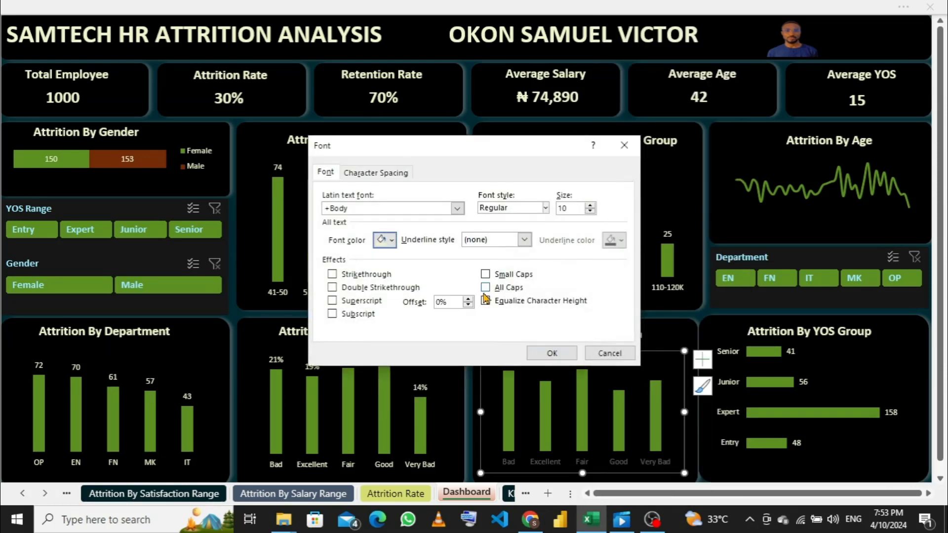
pyautogui.click(553, 353)
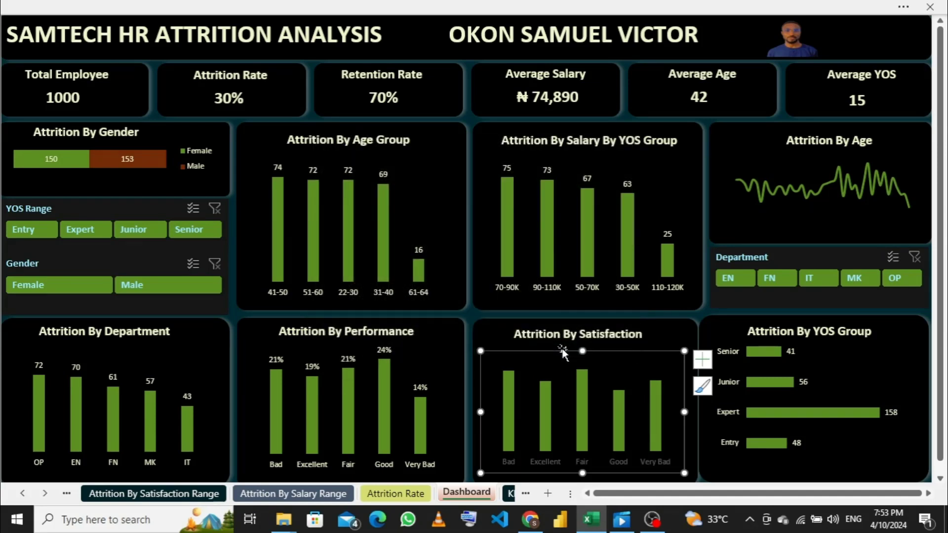
pyautogui.click(669, 336)
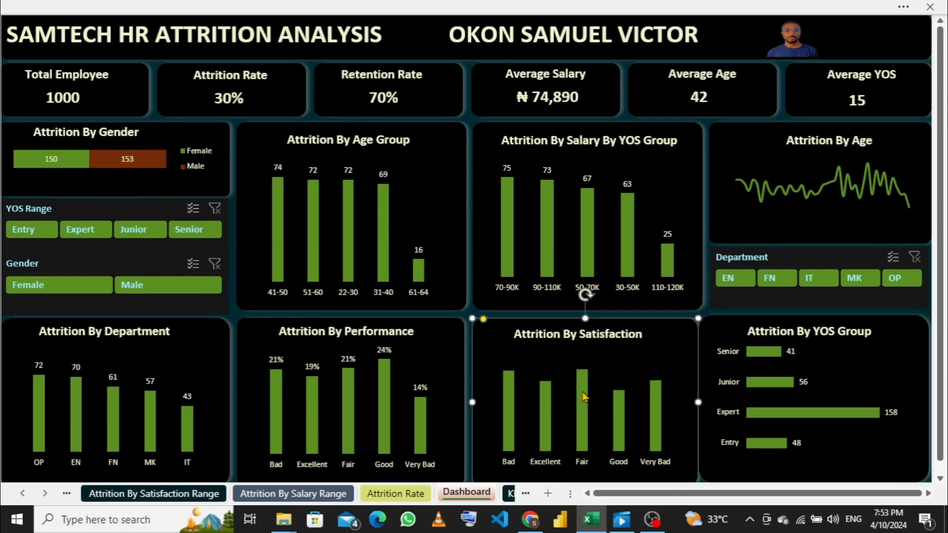
# - Add data labels to the columns of the satisfaction chart
pyautogui.click(627, 374)
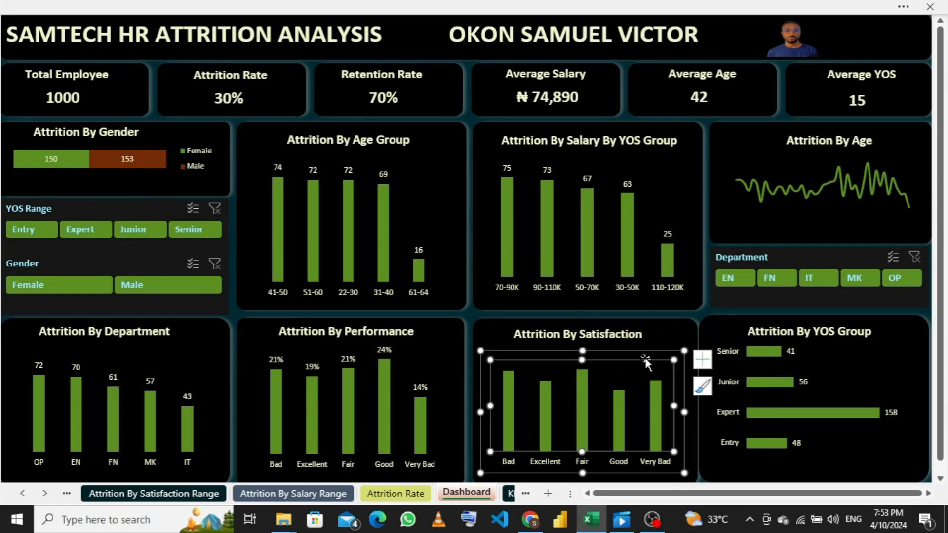
pyautogui.click(703, 360)
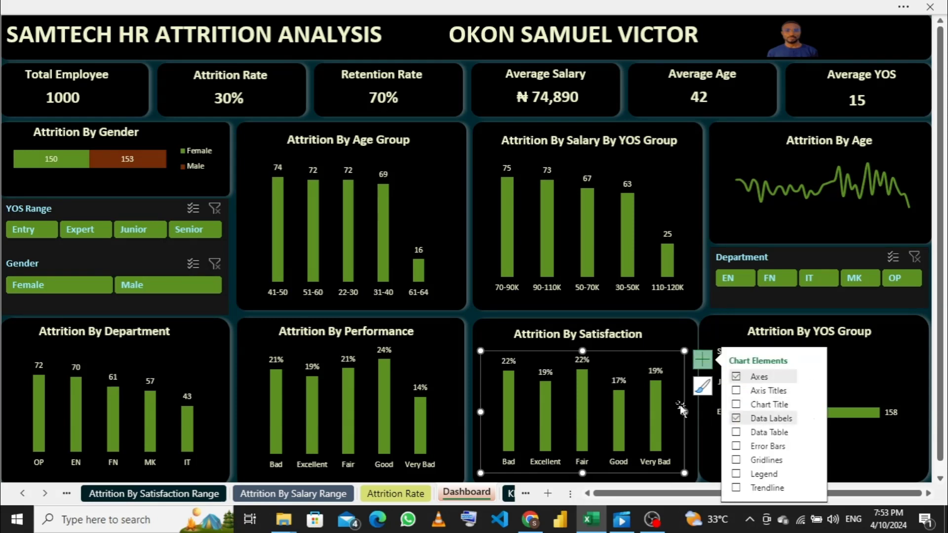
pyautogui.click(668, 329)
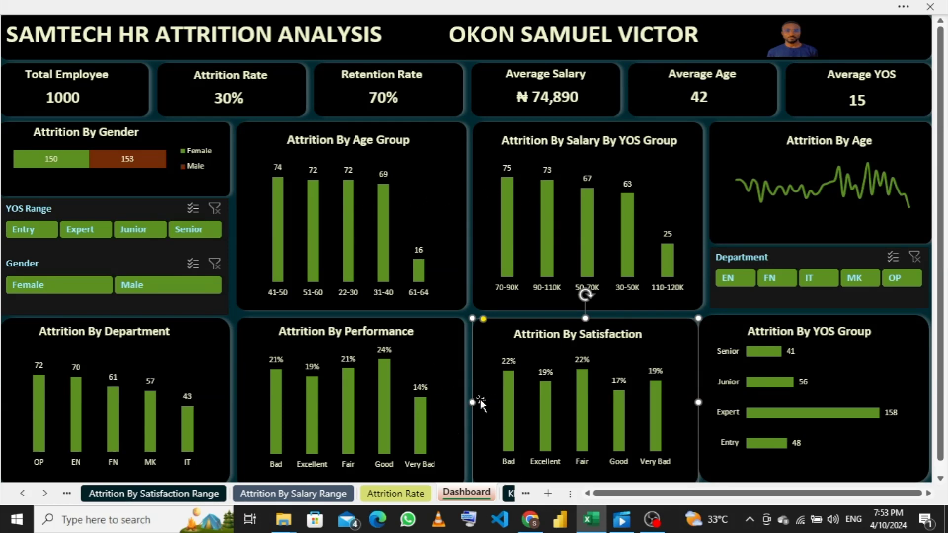
# - Sort the satisfaction percentages in the PivotTable on the Attrition By Satisfaction Range sheet from largest to smallest
pyautogui.click(148, 493)
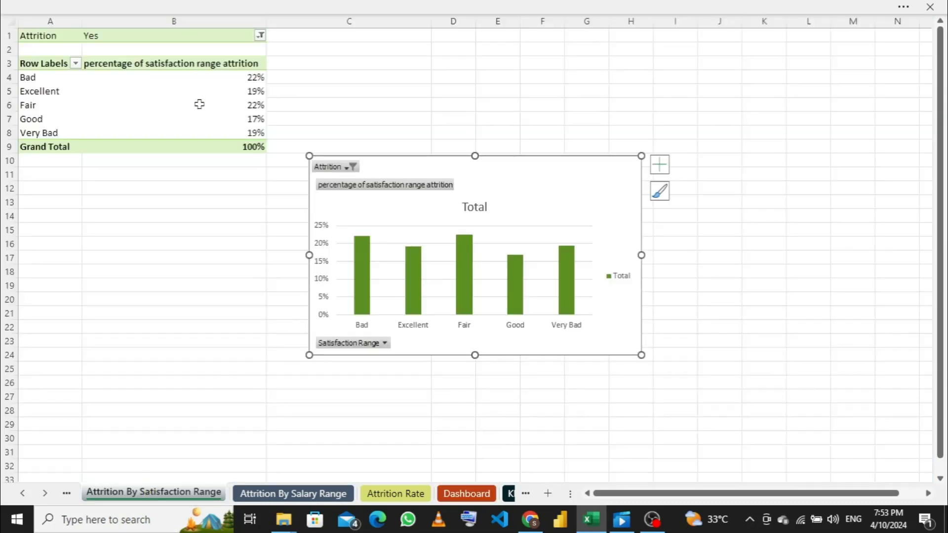
pyautogui.click(203, 79)
pyautogui.rightClick(203, 81)
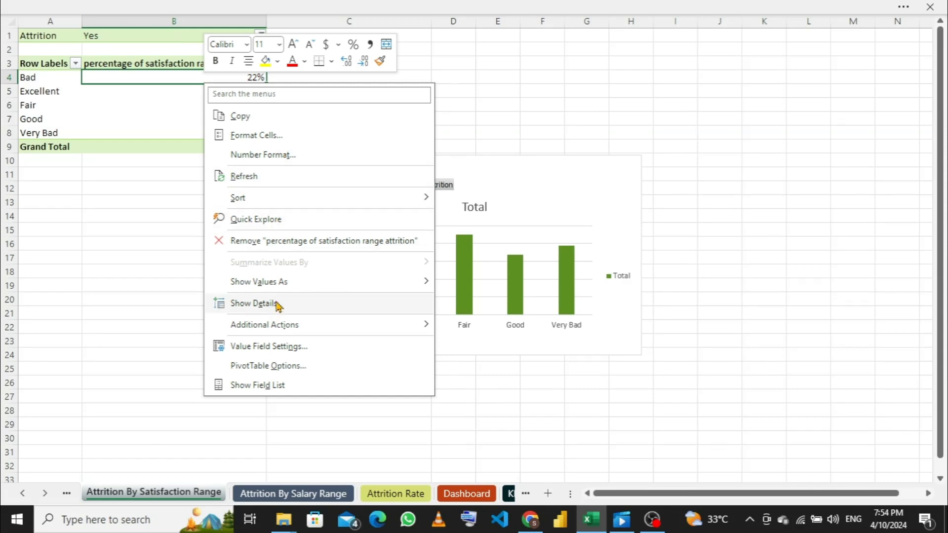
pyautogui.moveTo(299, 196)
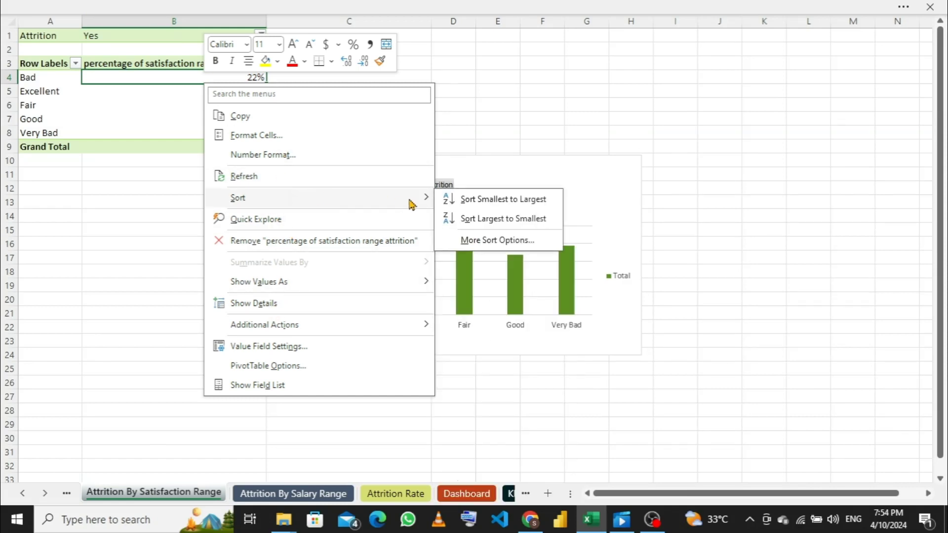
pyautogui.click(501, 219)
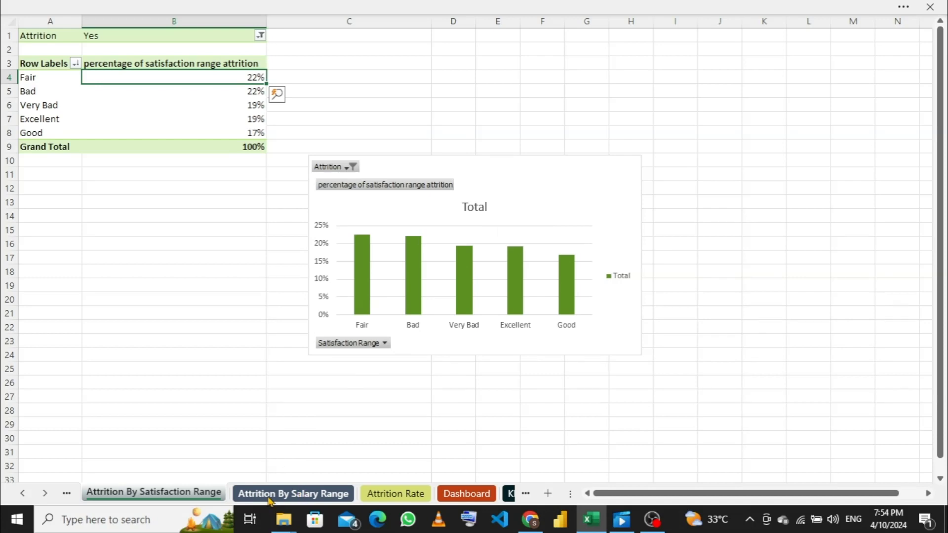
# - Sort the performance percentages in the PivotTable on the Attrition By Performance Range sheet from largest to smallest
pyautogui.click(67, 493)
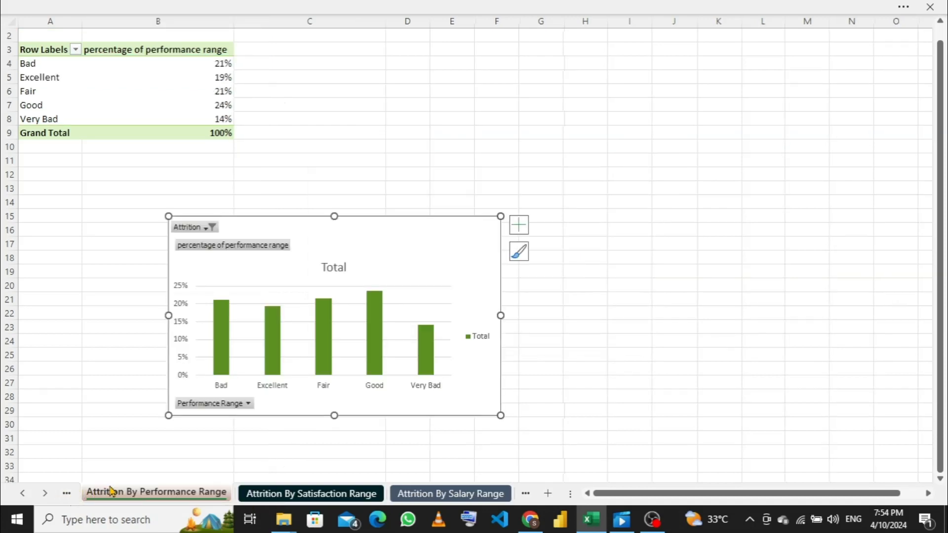
pyautogui.click(218, 69)
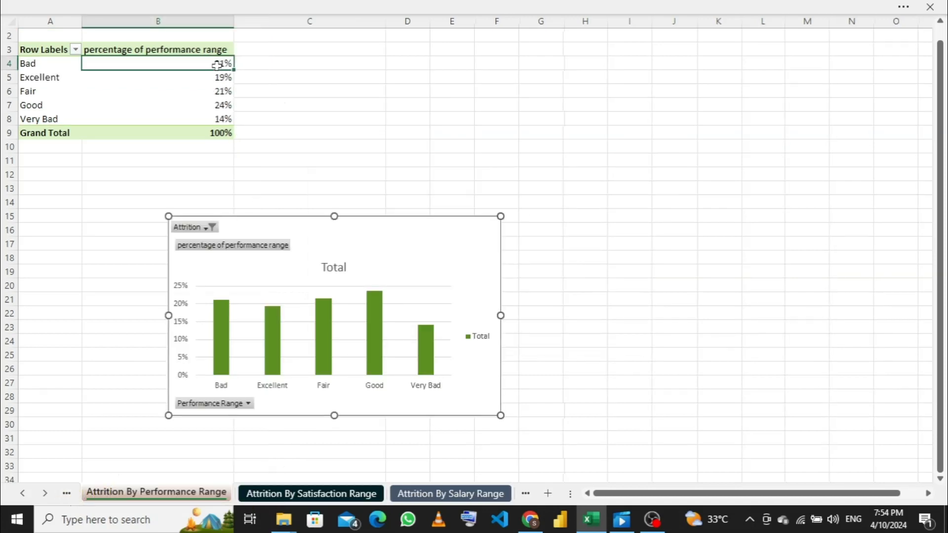
pyautogui.rightClick(218, 67)
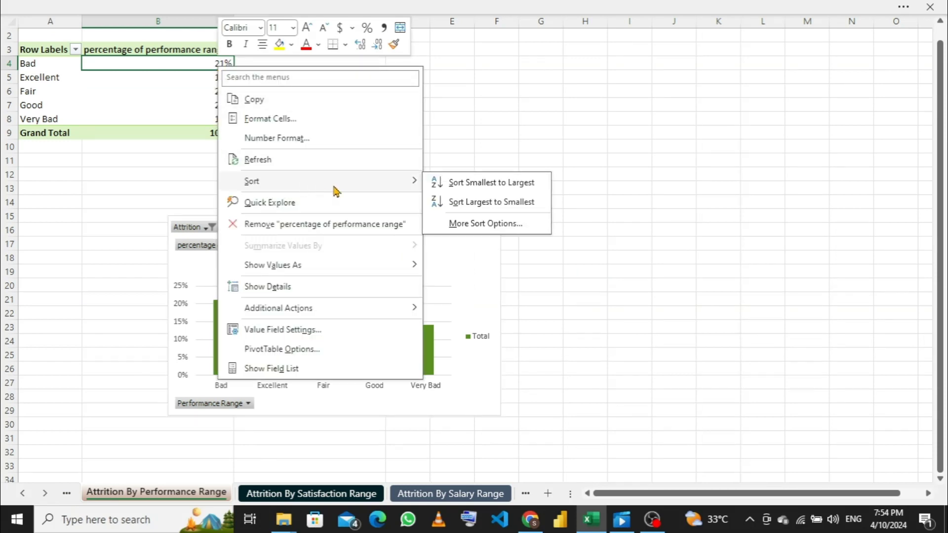
pyautogui.click(501, 203)
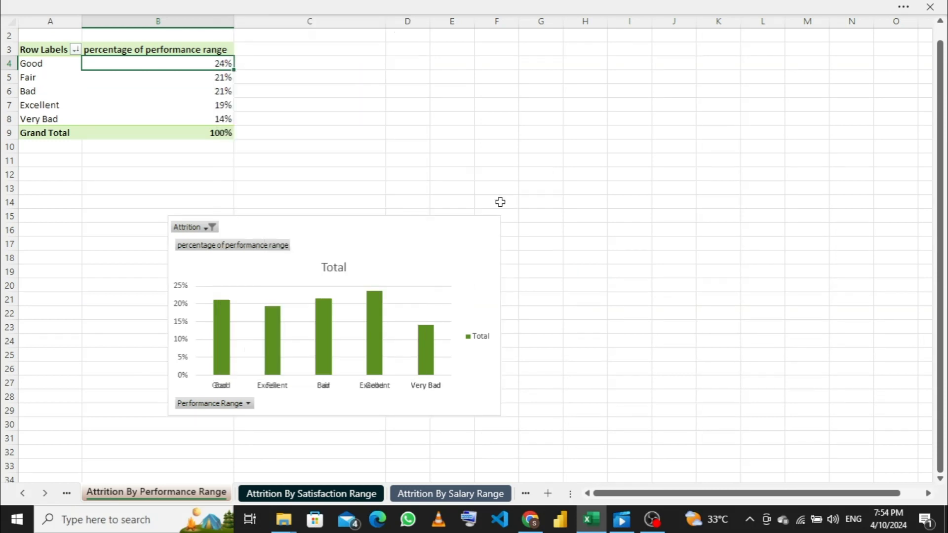
# - Return to the Dashboard sheet and check the column order in the Attrition By Performance chart
pyautogui.click(434, 494)
pyautogui.click(525, 494)
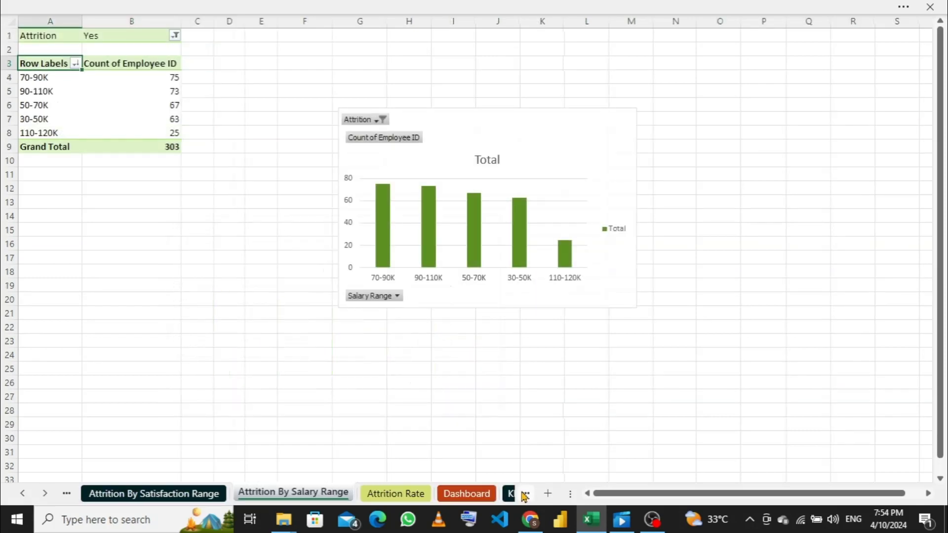
pyautogui.click(471, 494)
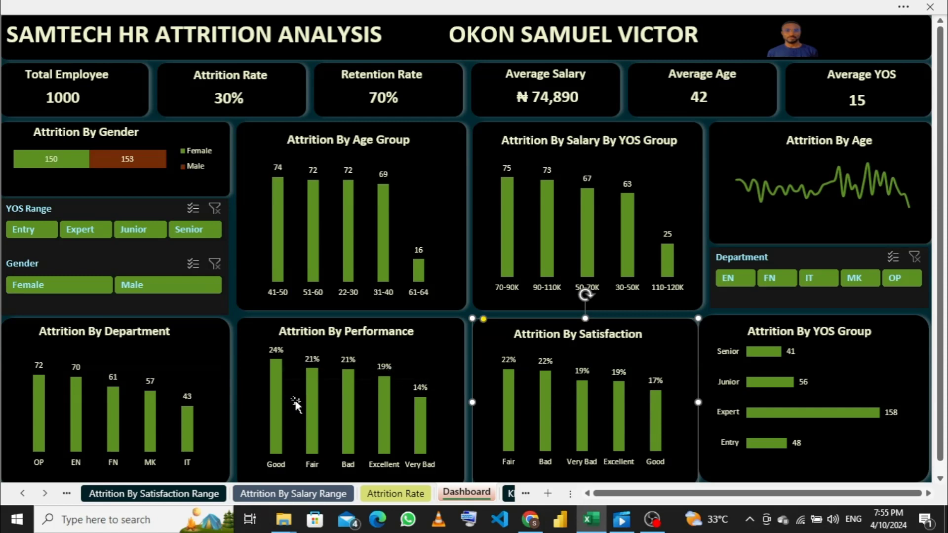
pyautogui.moveTo(319, 380)
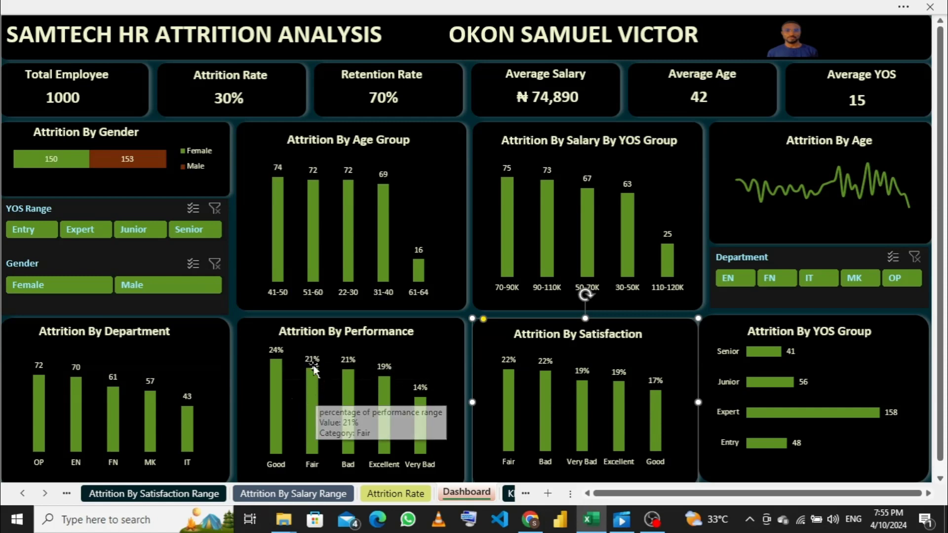